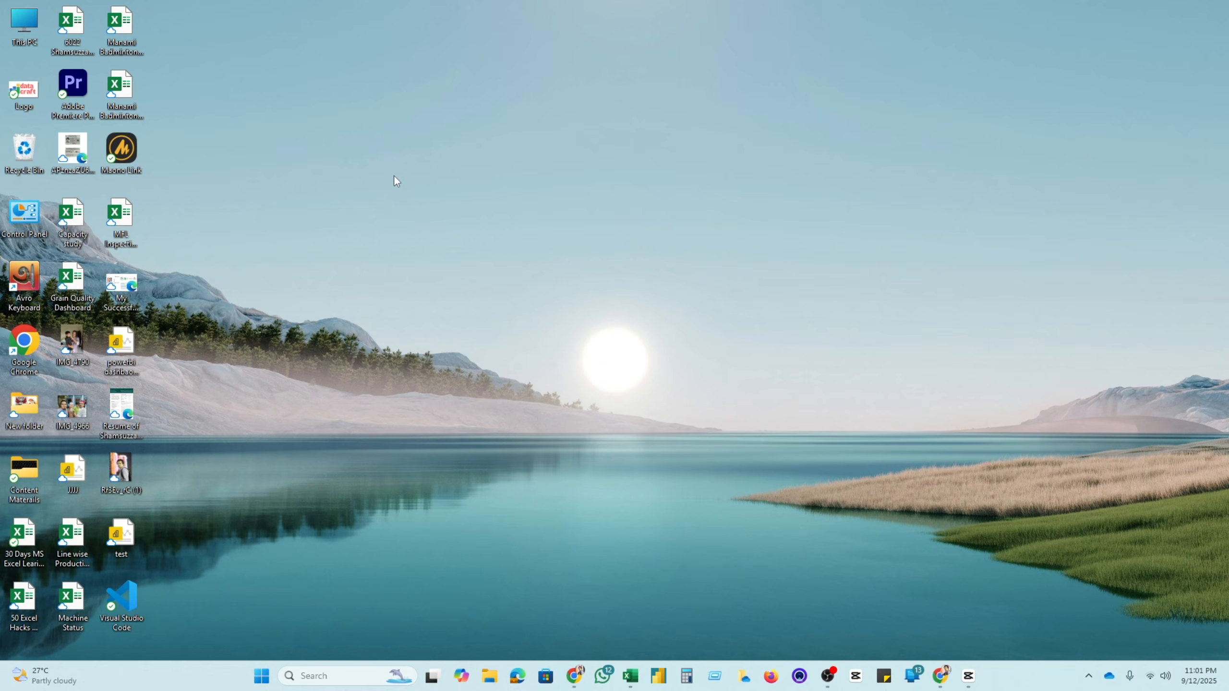
Create a new Microsoft Excel Worksheet on the desktop and open it
right_click(406, 181)
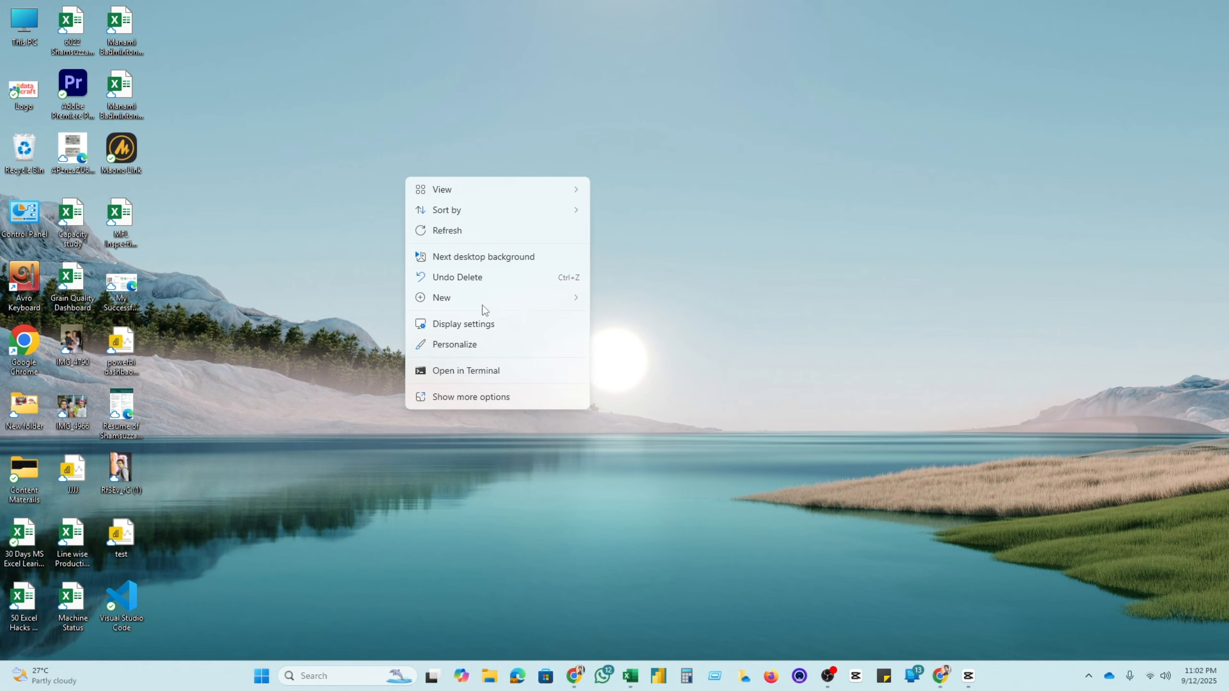
mouse_move(483, 299)
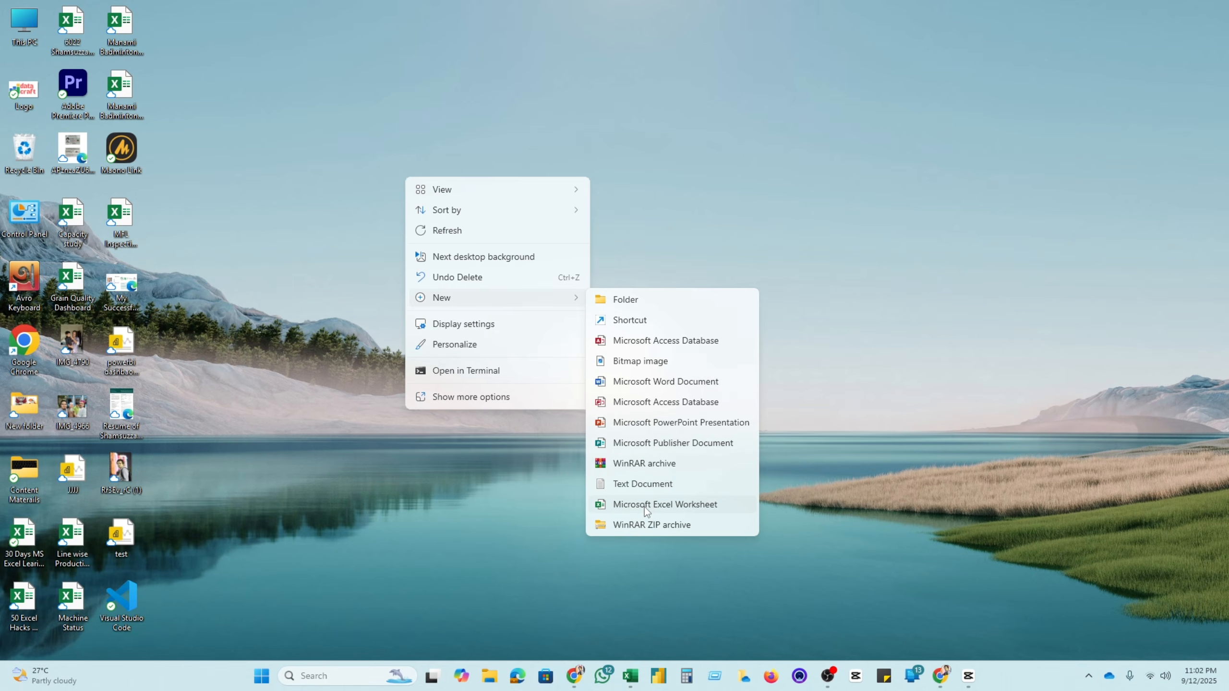
left_click(712, 505)
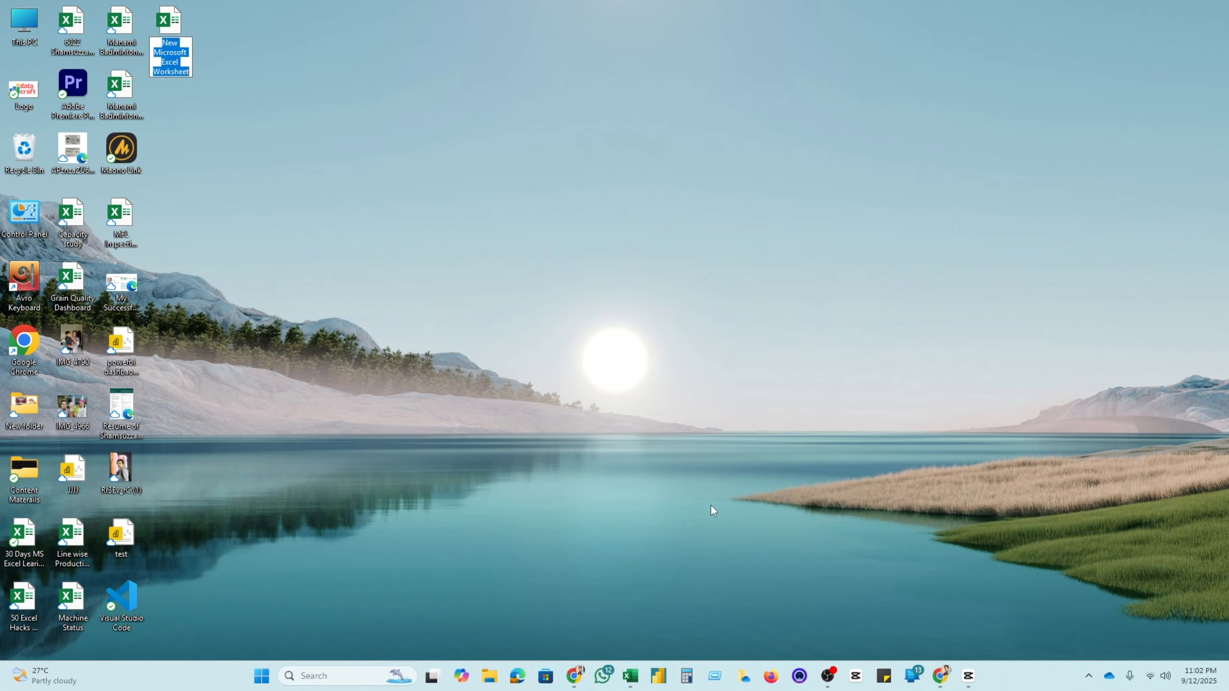
double_click(174, 32)
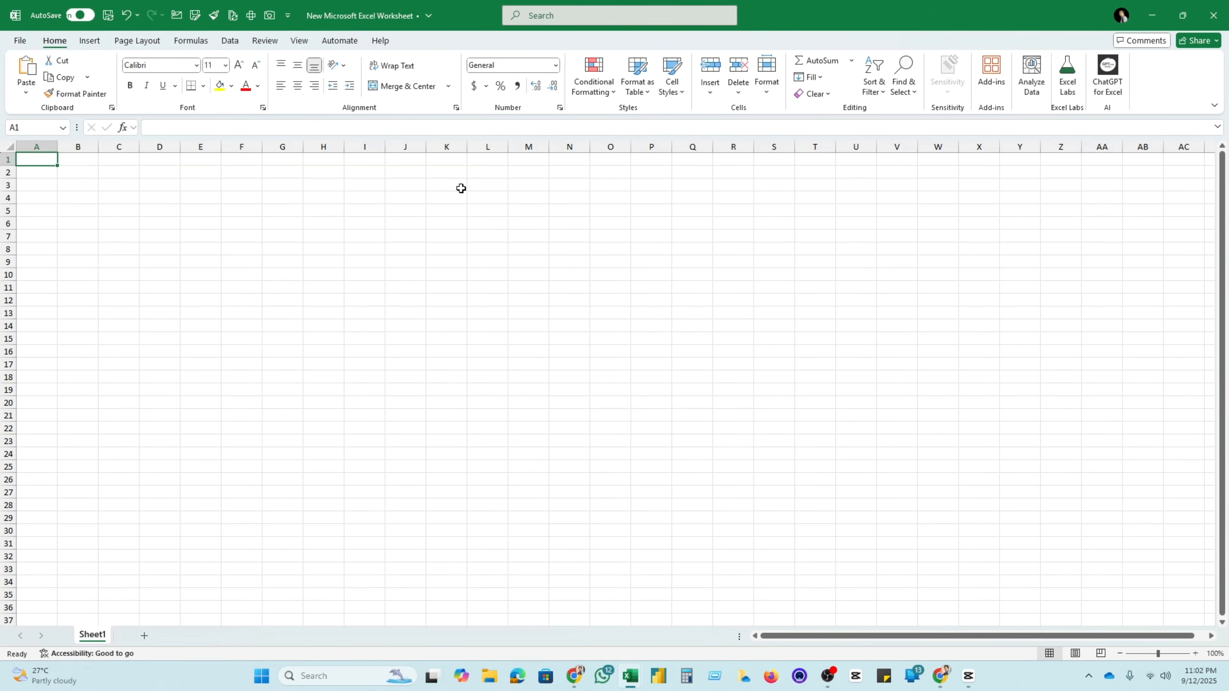
Close the newly created worksheet file and the open Book1 workbook to return to the desktop
left_click(1213, 15)
left_click(1214, 15)
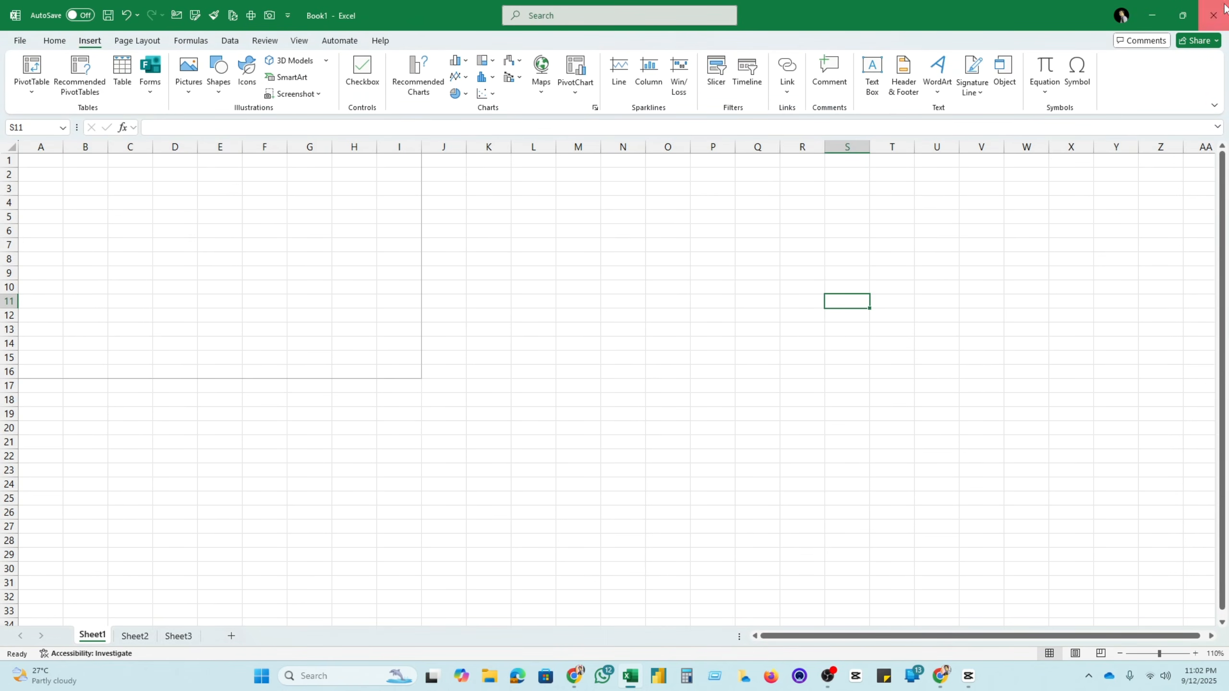
left_click(663, 487)
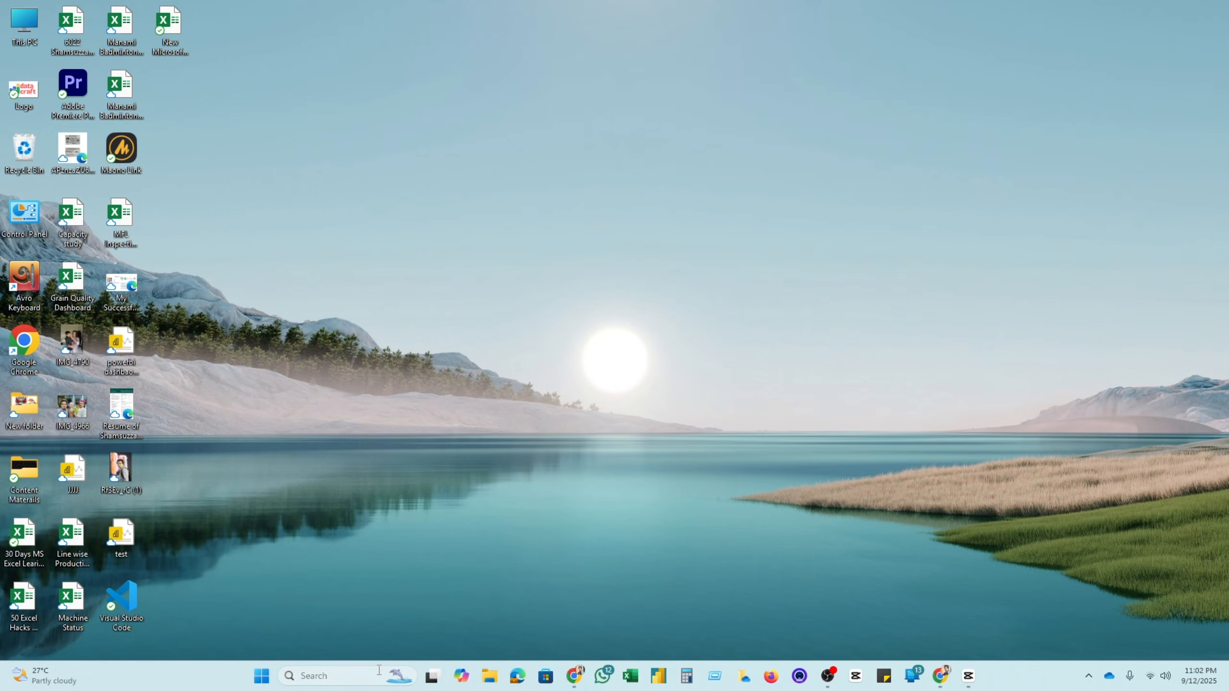
Search Windows for "Excel" and open the Excel app
left_click(314, 676)
type("Excel")
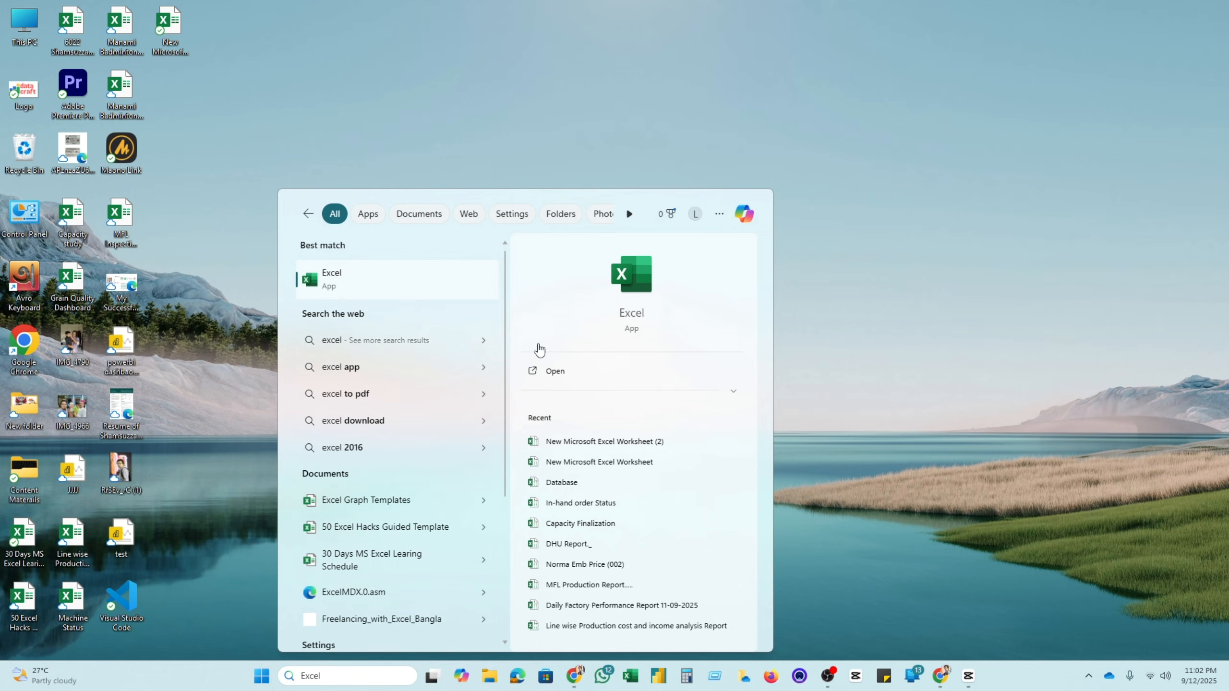
left_click(574, 378)
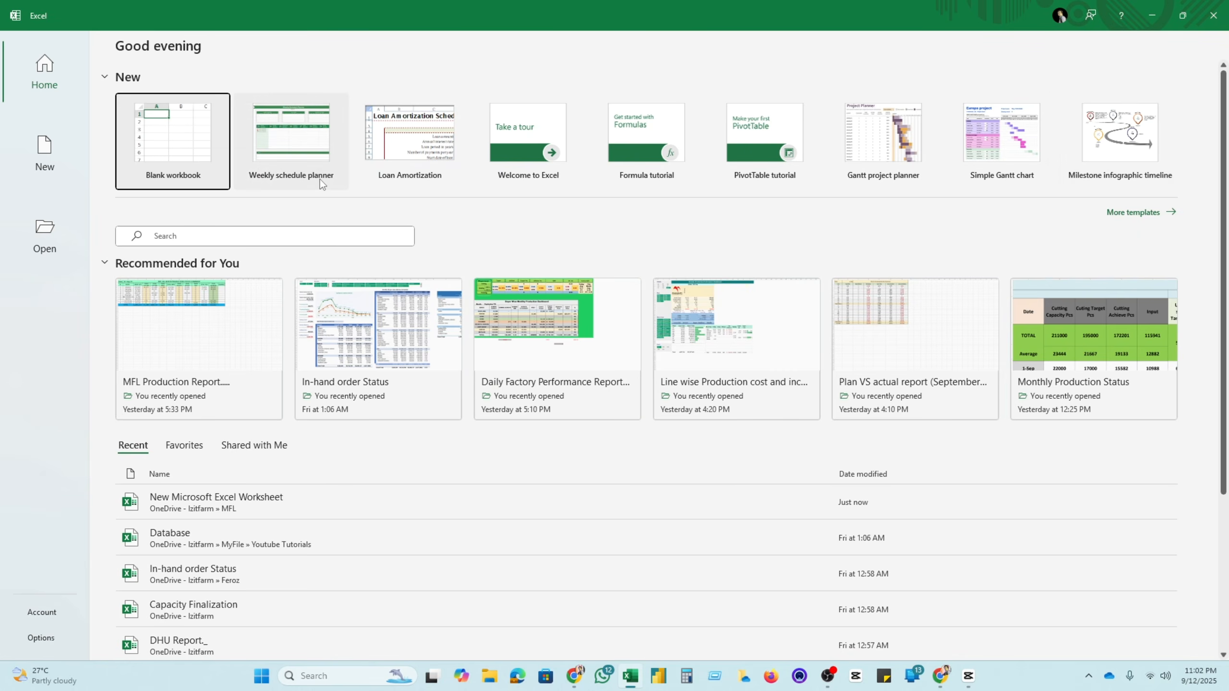
Look through the recommended and recent files on the start page, and create a blank workbook
scroll(357, 440, "down", 5)
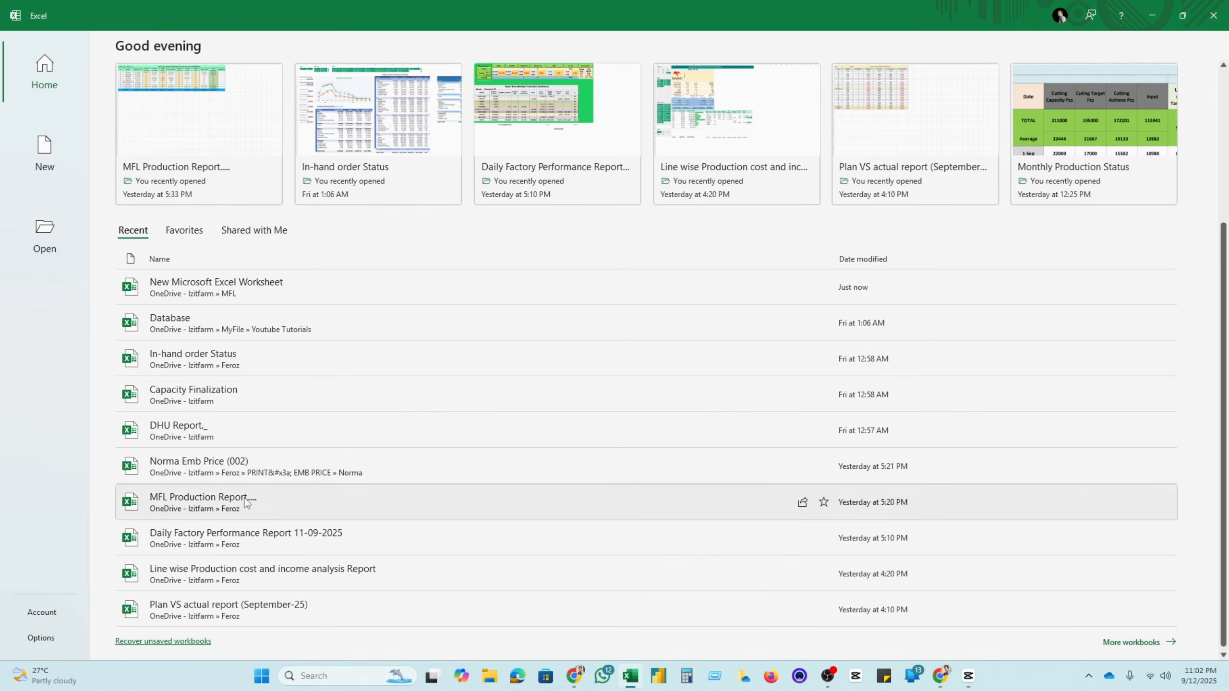
scroll(249, 506, "up", 5)
scroll(321, 468, "down", 4)
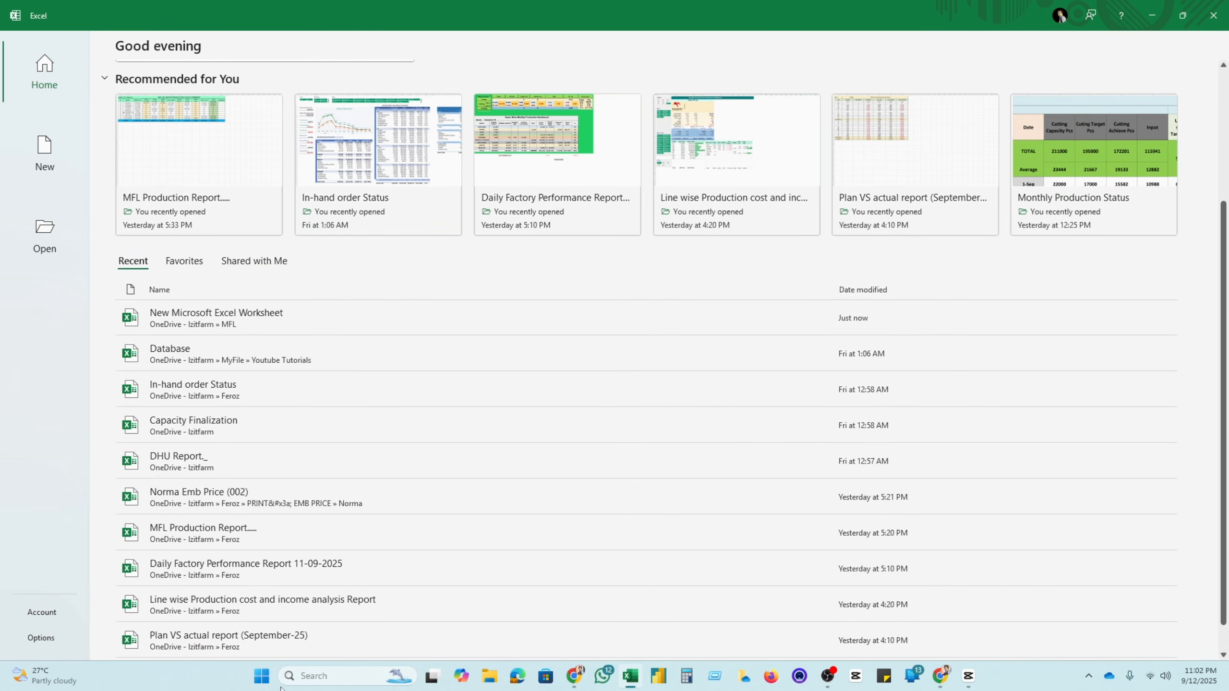
scroll(171, 397, "down", 1)
scroll(237, 446, "up", 7)
scroll(279, 458, "down", 5)
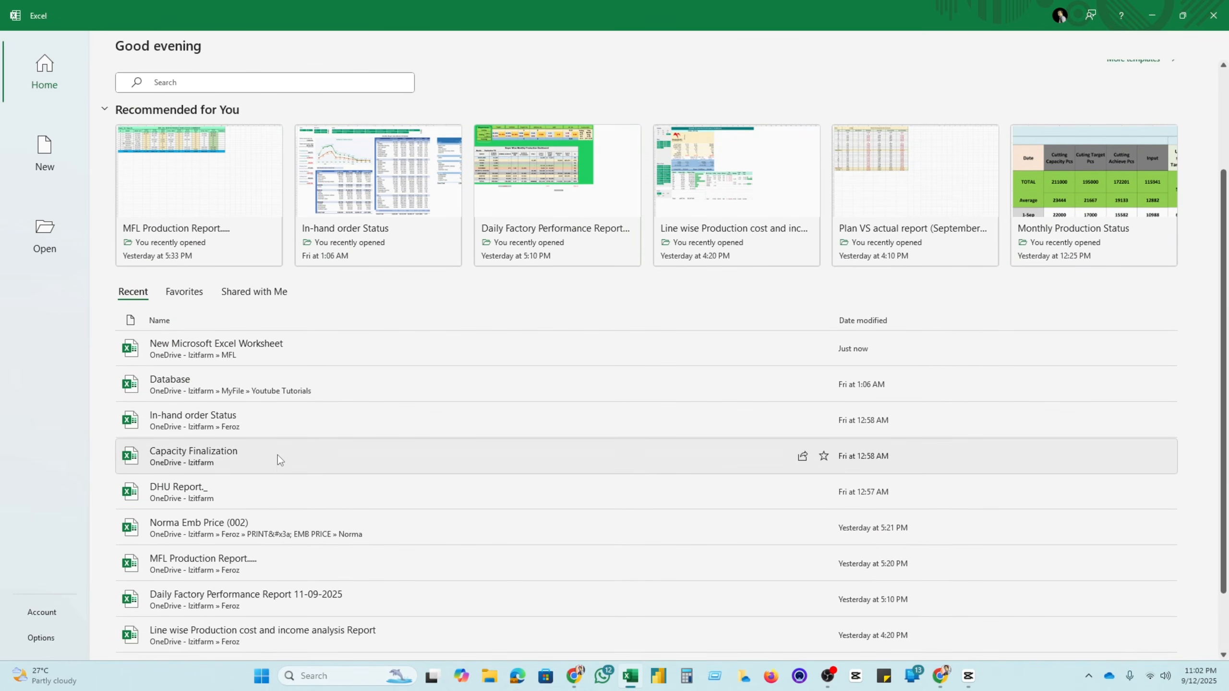
scroll(167, 125, "up", 4)
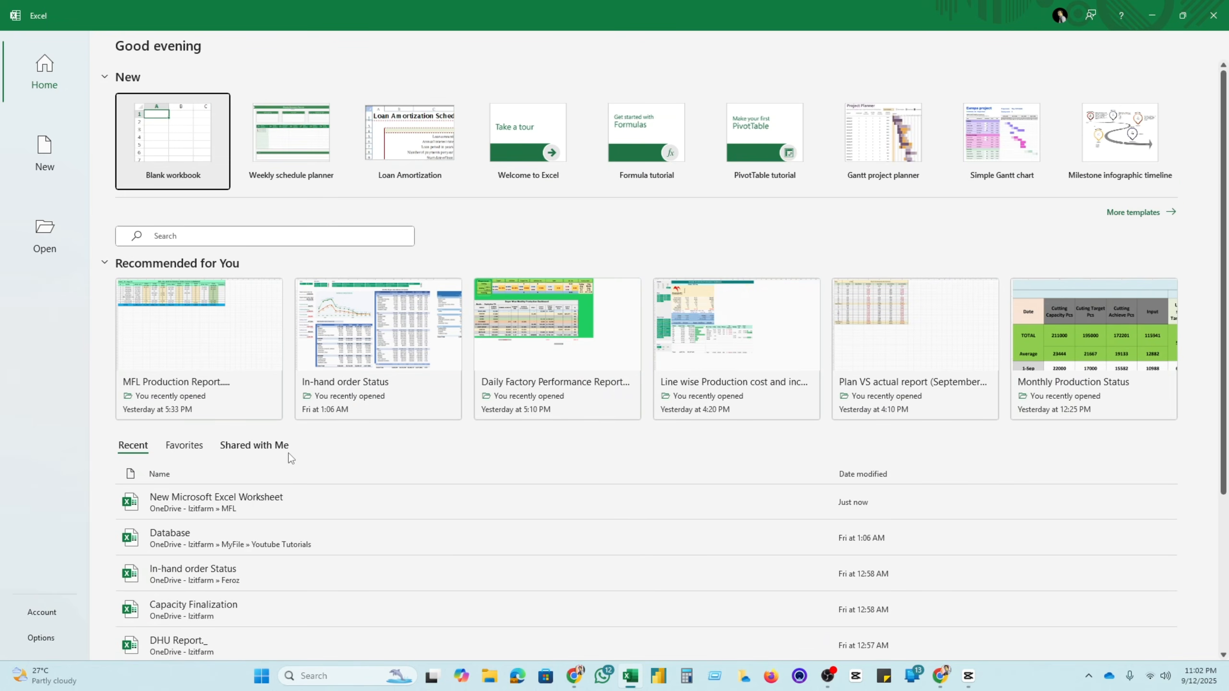
left_click(176, 130)
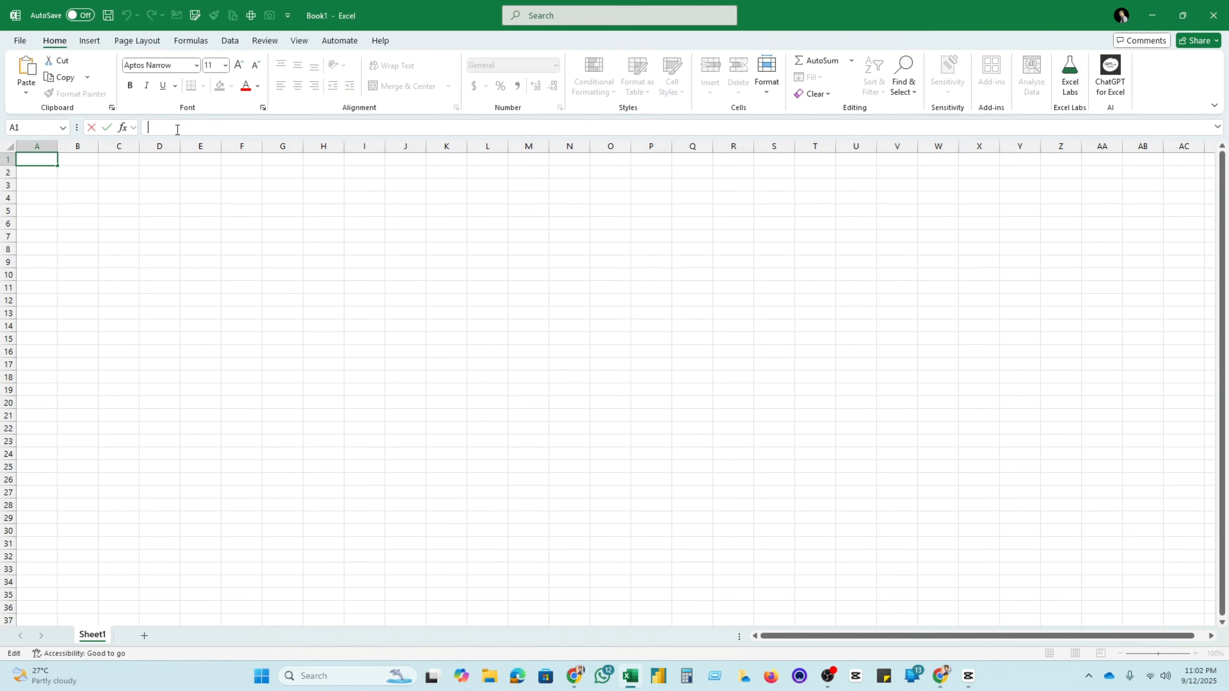
Select several blocks of empty cells on Sheet1, including the ranges B4:I13 and B8:P26
left_click(229, 271)
left_click_drag(65, 187, 767, 397)
left_click(350, 508)
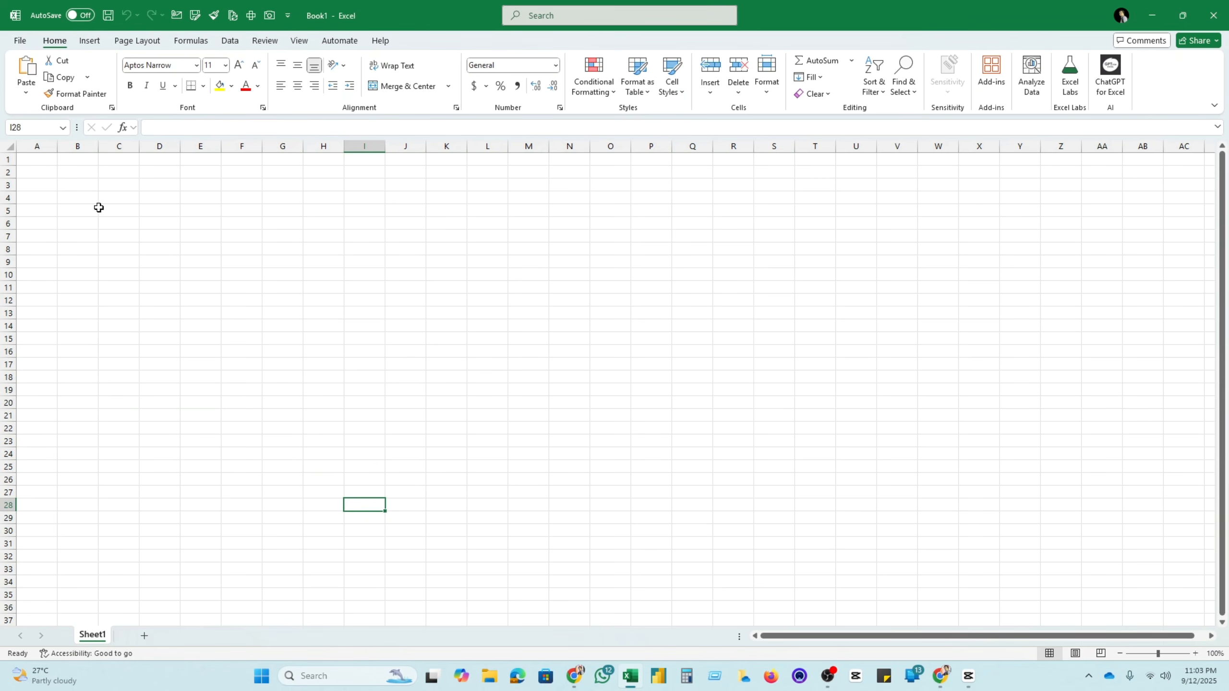
left_click_drag(88, 195, 350, 318)
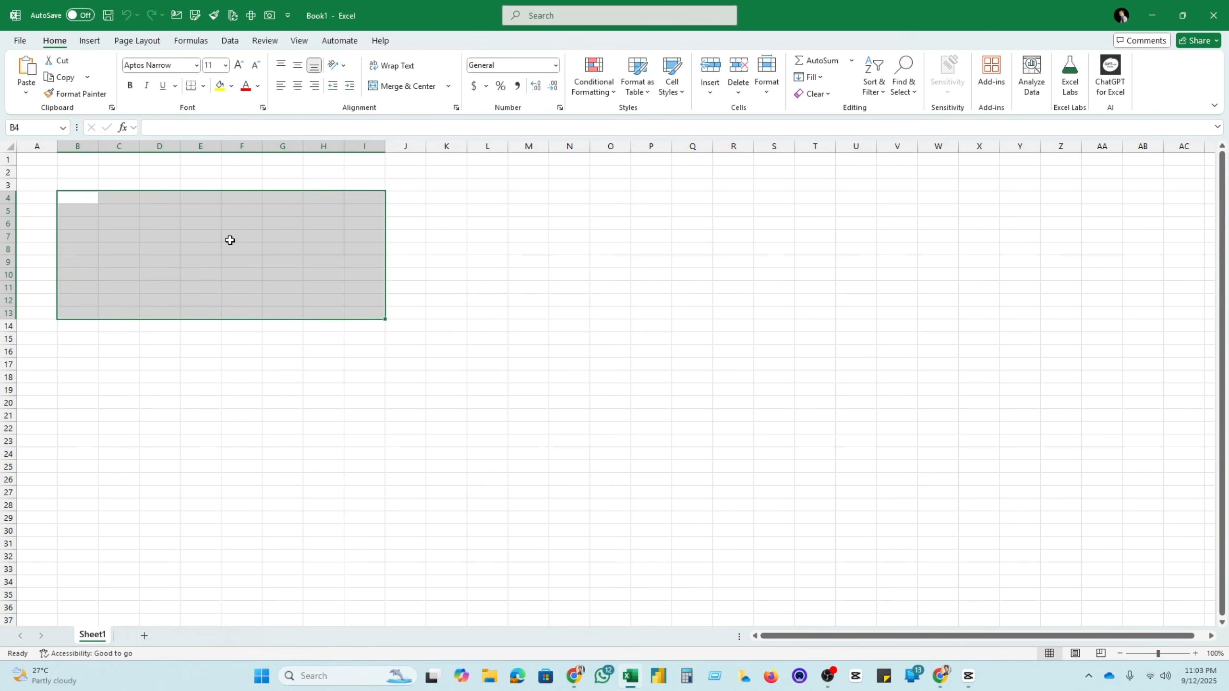
left_click(513, 426)
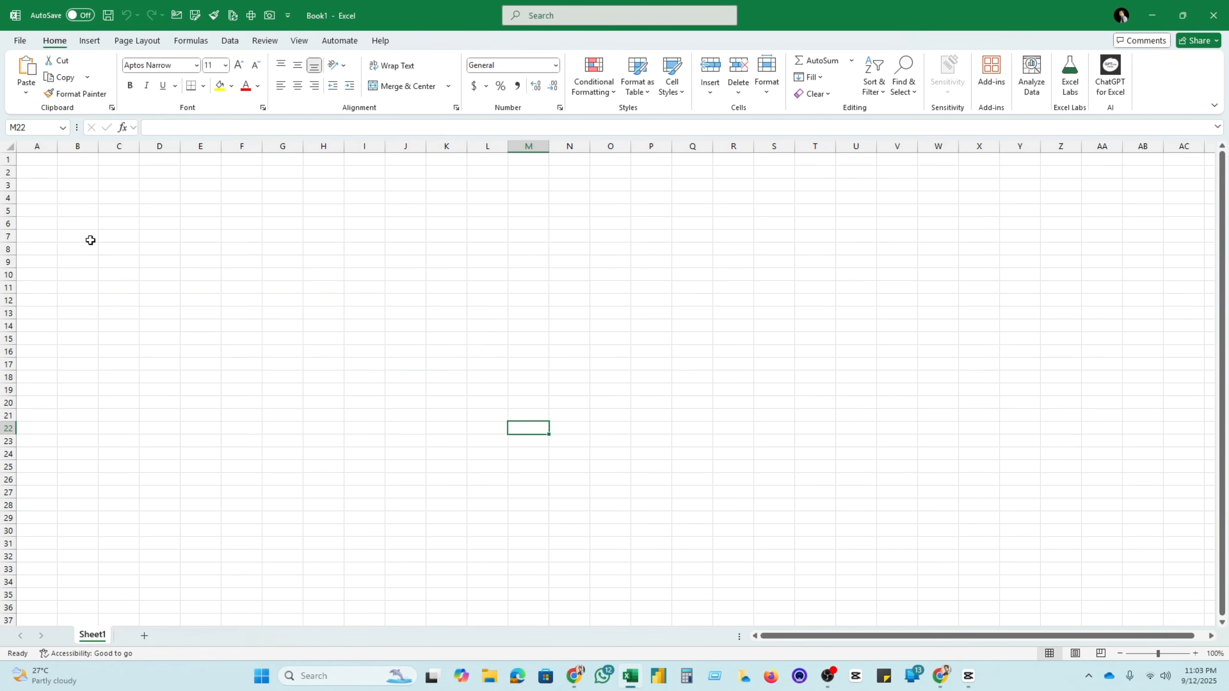
left_click_drag(94, 250, 658, 479)
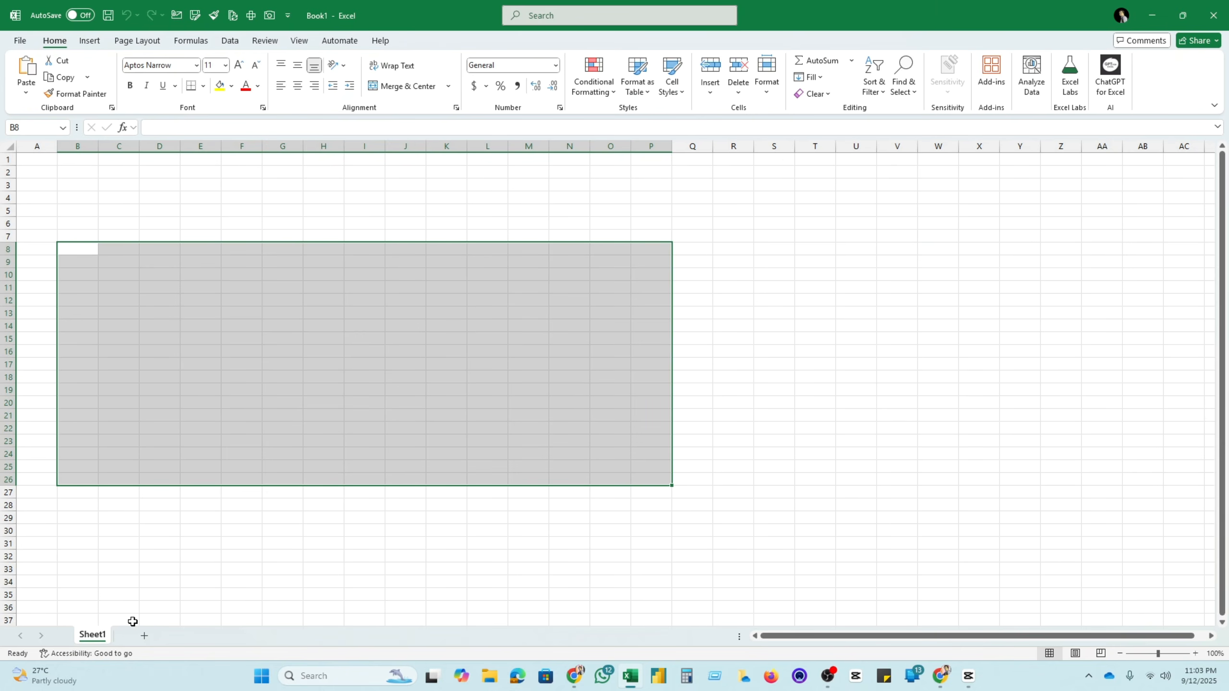
Add two new worksheets after Sheet1 and switch between the sheets, finishing on Sheet3
left_click(144, 637)
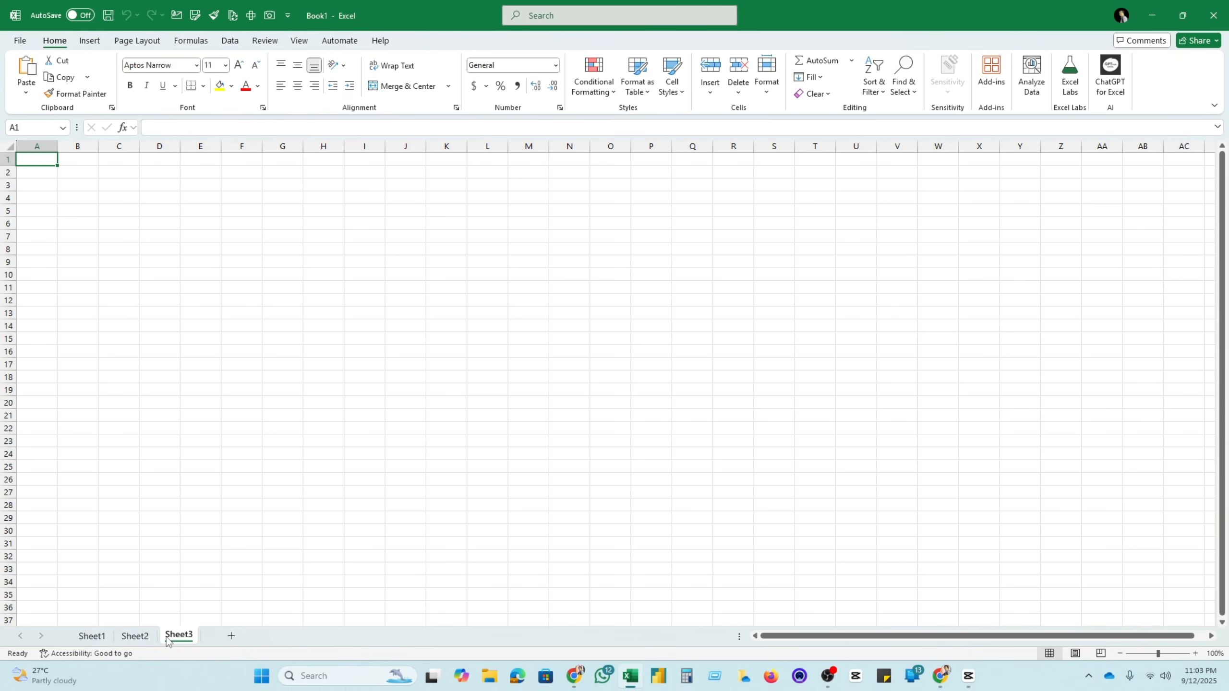
left_click(139, 638)
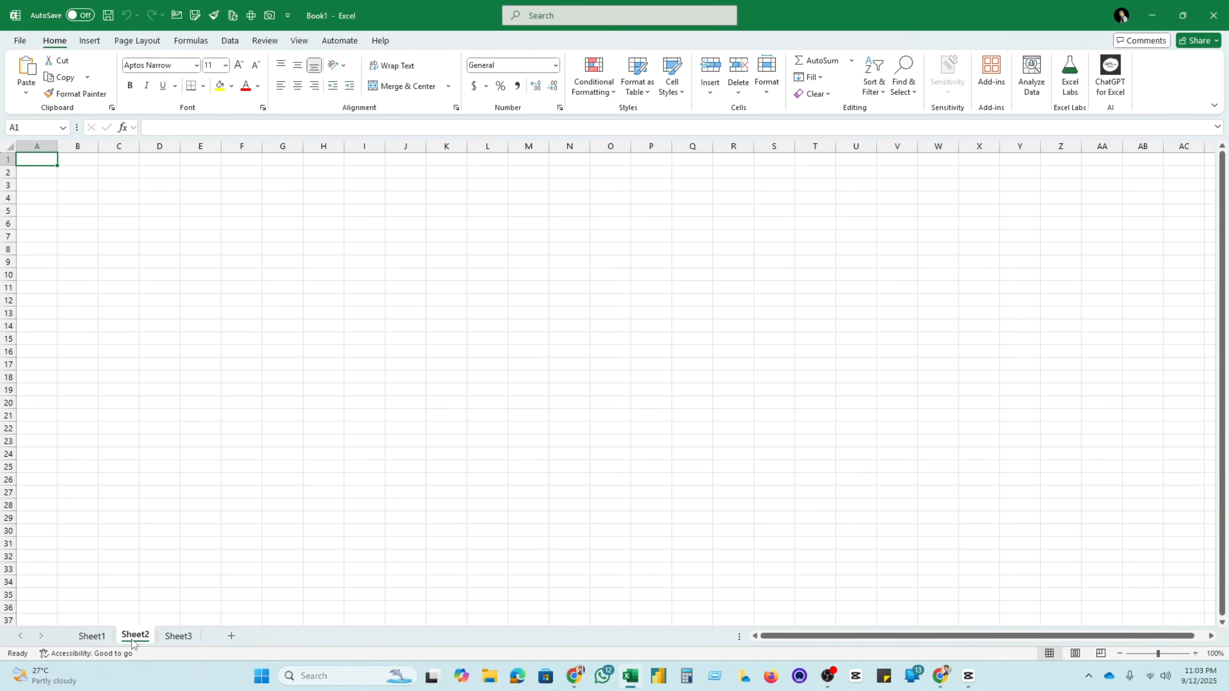
left_click(201, 455)
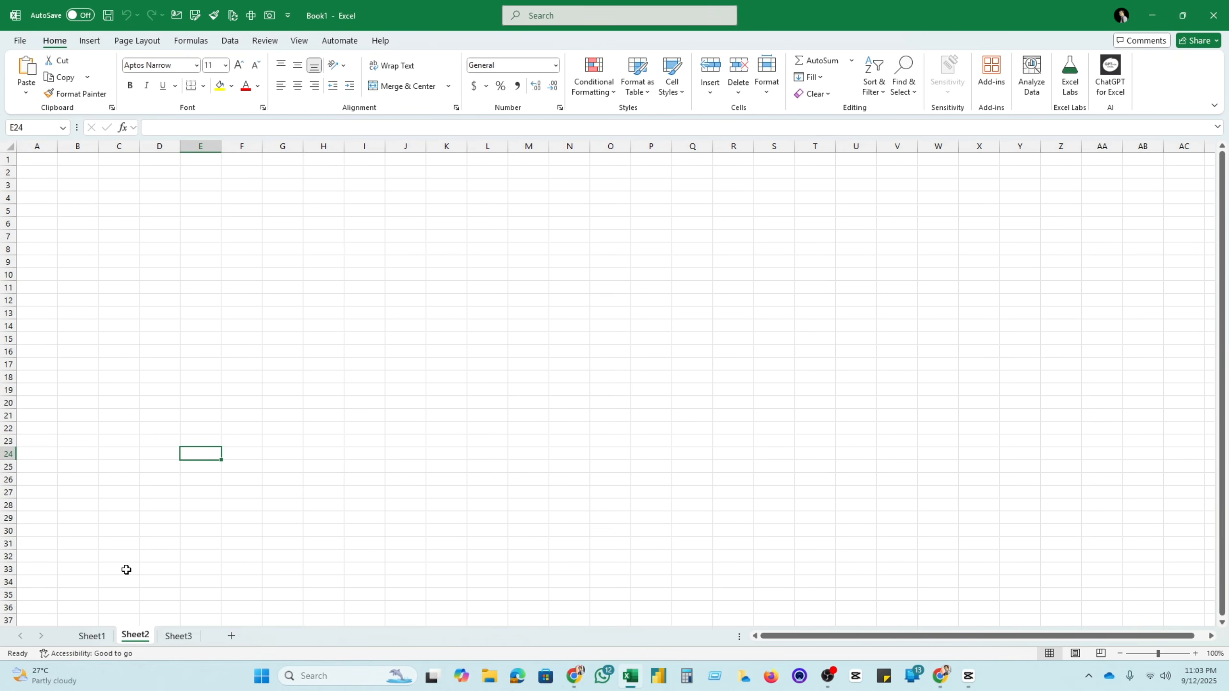
left_click(100, 638)
left_click(179, 637)
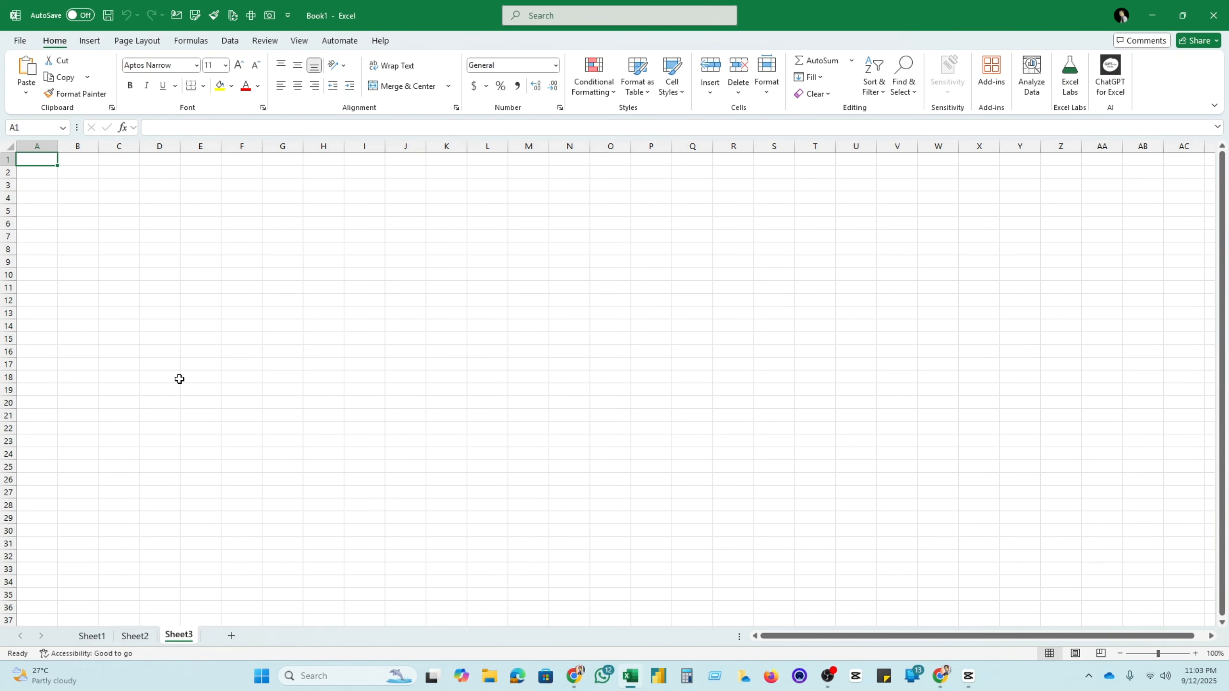
Select the range C12:H19 on Sheet3, and select the entire columns I, J and K one by one
left_click_drag(125, 303, 309, 383)
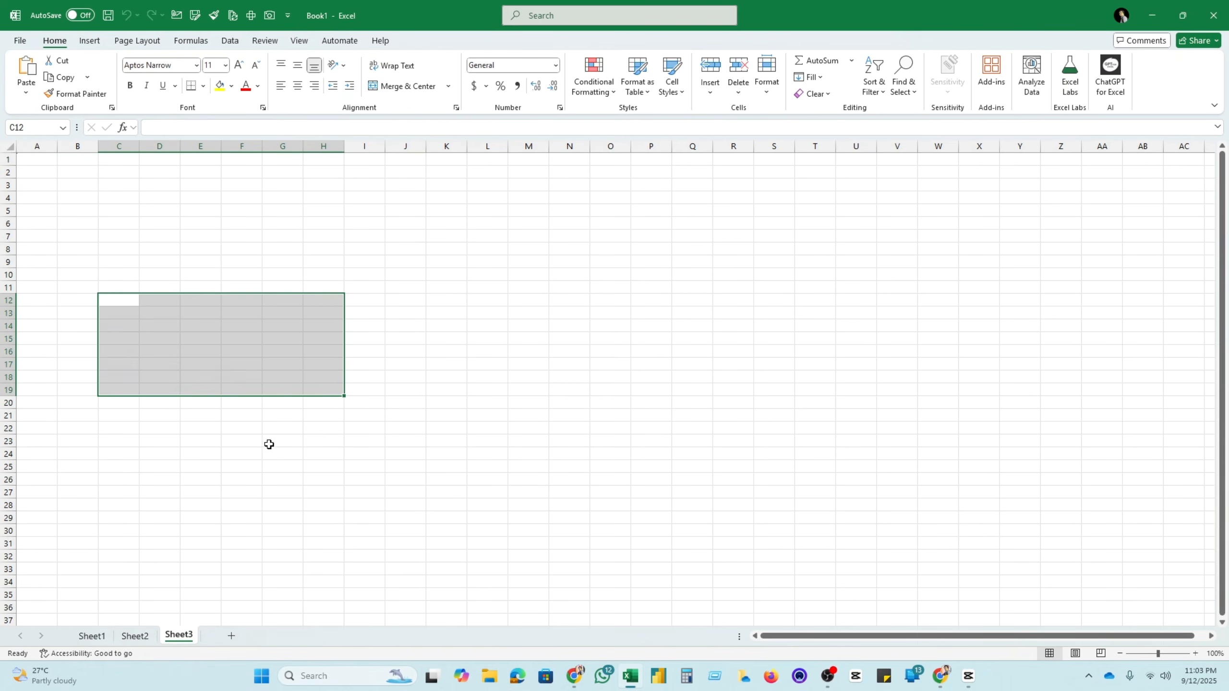
left_click(367, 200)
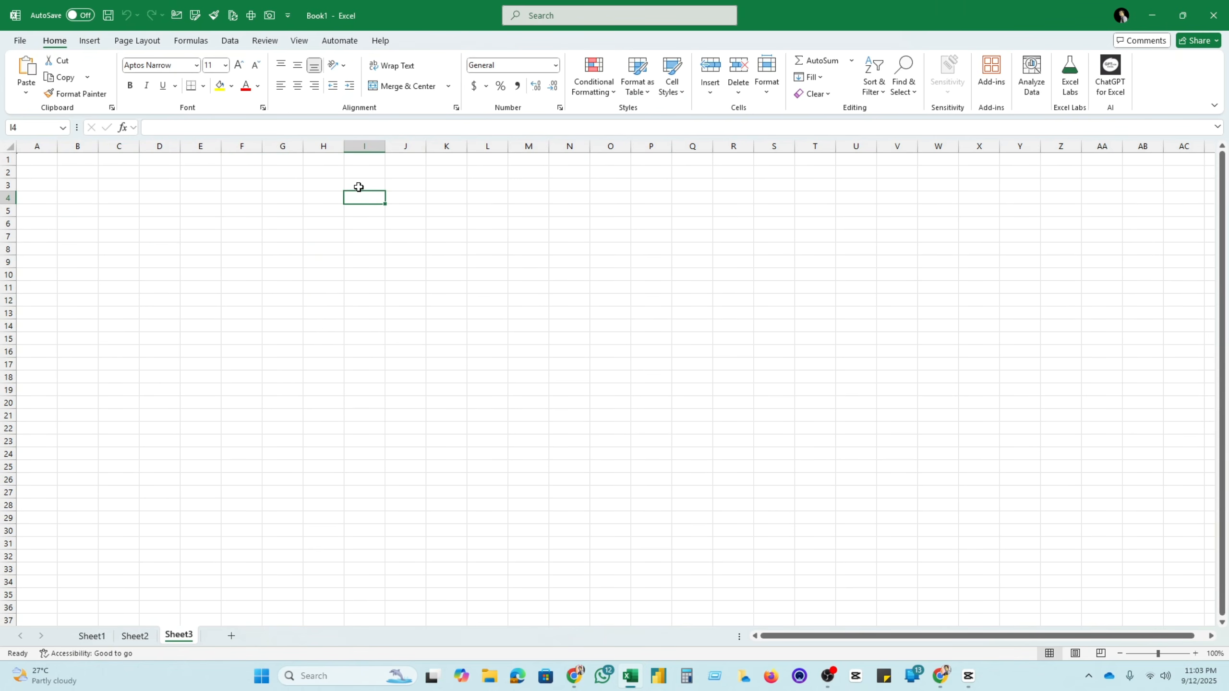
left_click(367, 147)
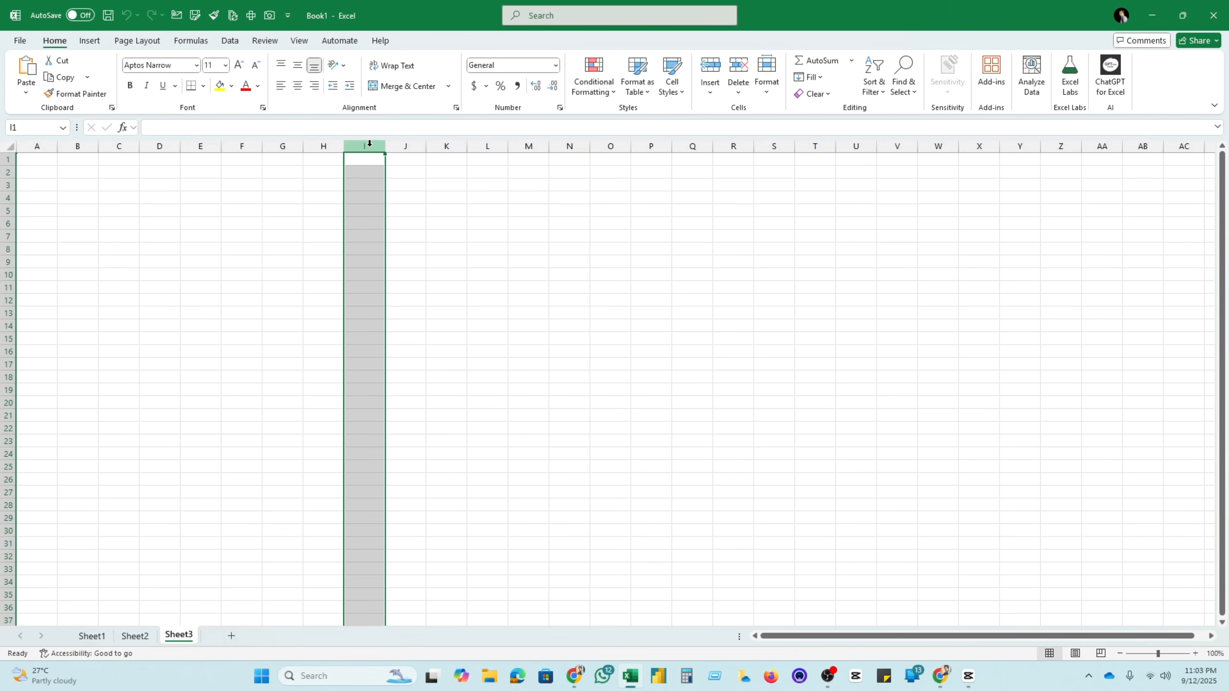
left_click(369, 146)
left_click(398, 147)
left_click(443, 147)
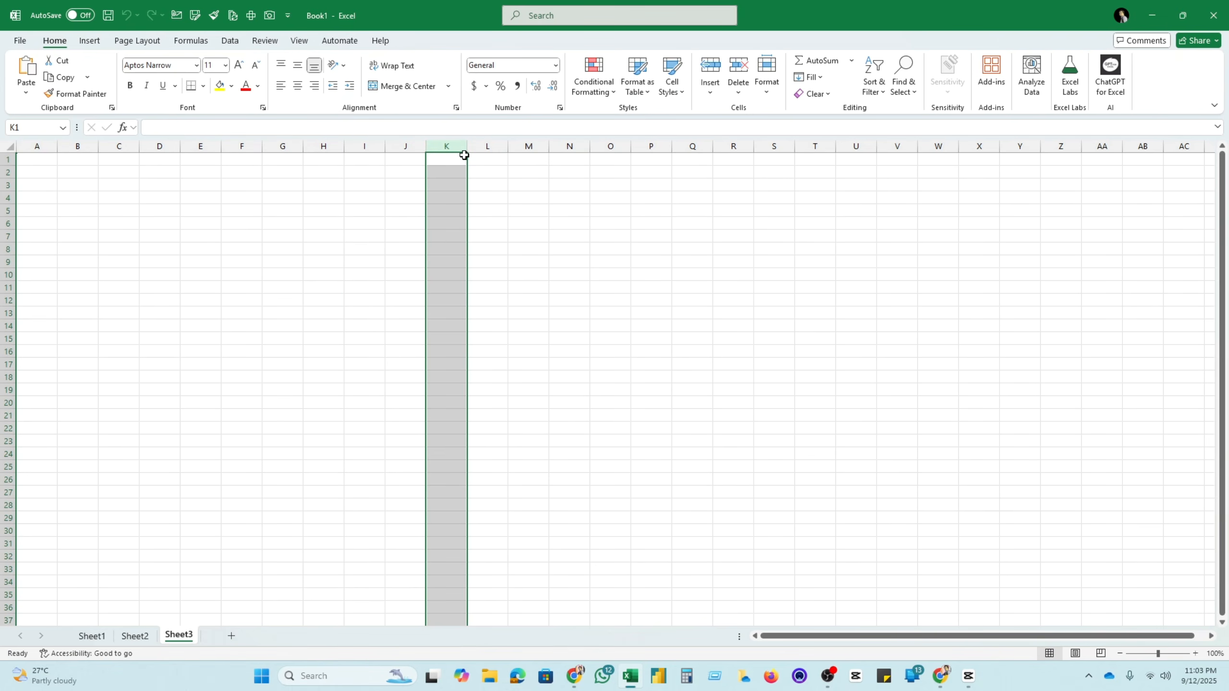
Select entire rows on Sheet3 one after another: rows 1, 3, 4, 5 and 6
left_click(3, 160)
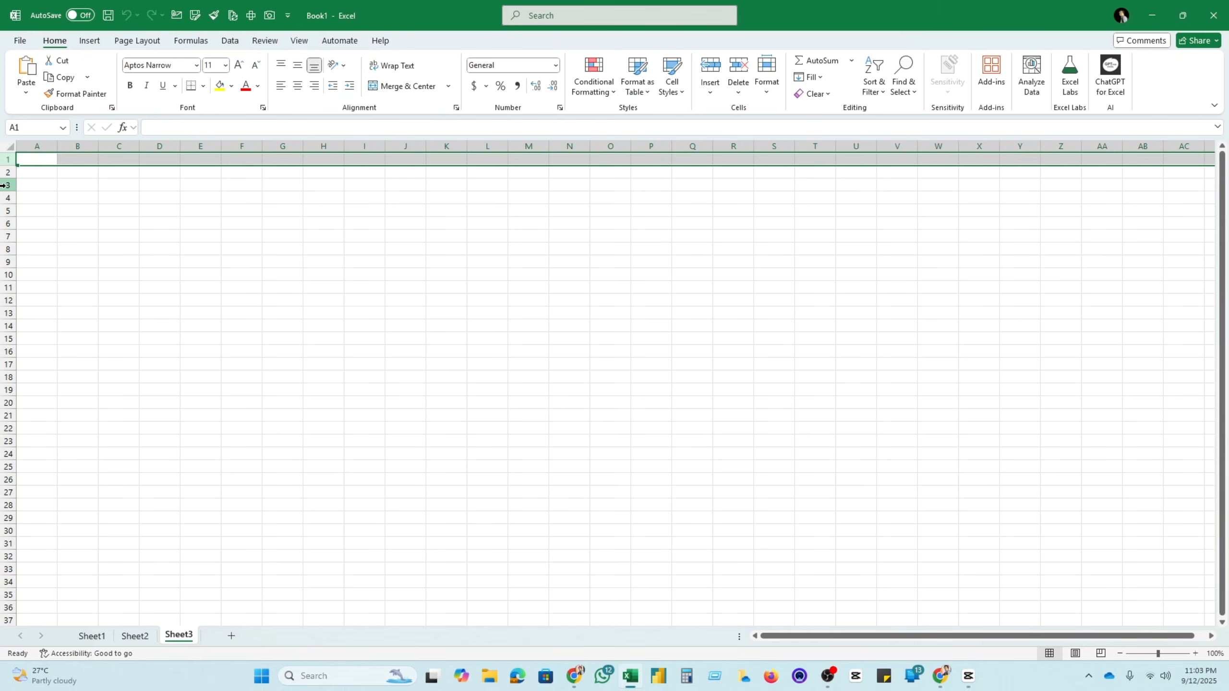
left_click(3, 185)
left_click(4, 198)
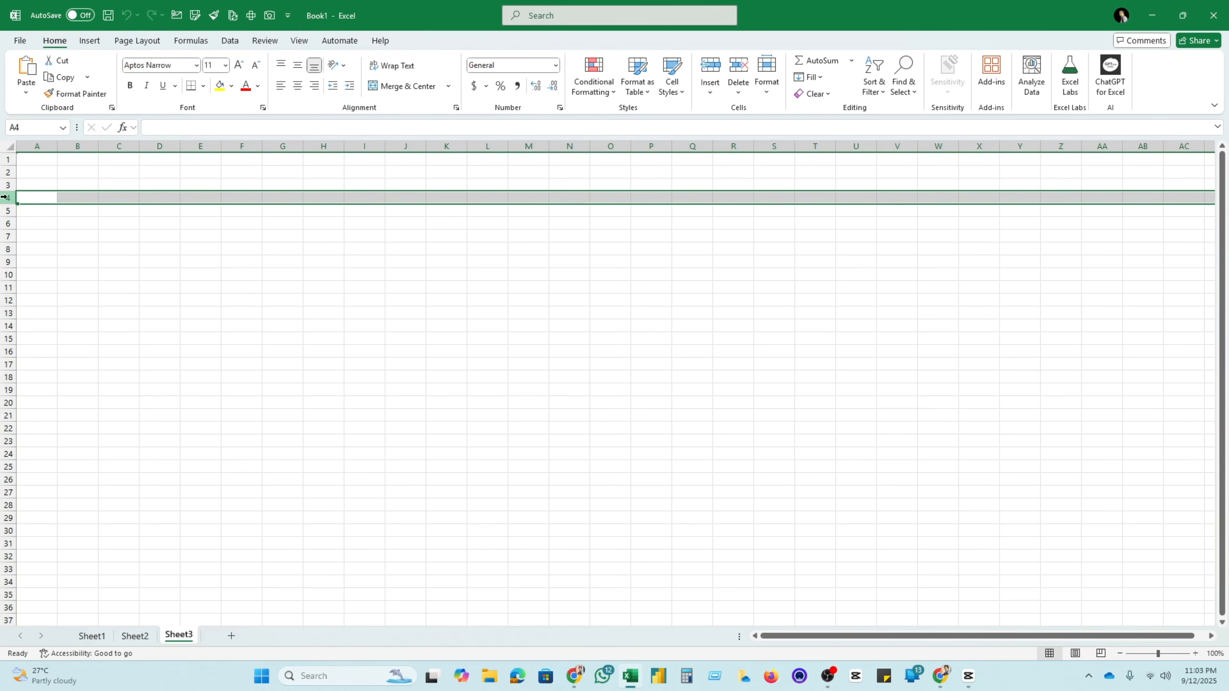
left_click(9, 212)
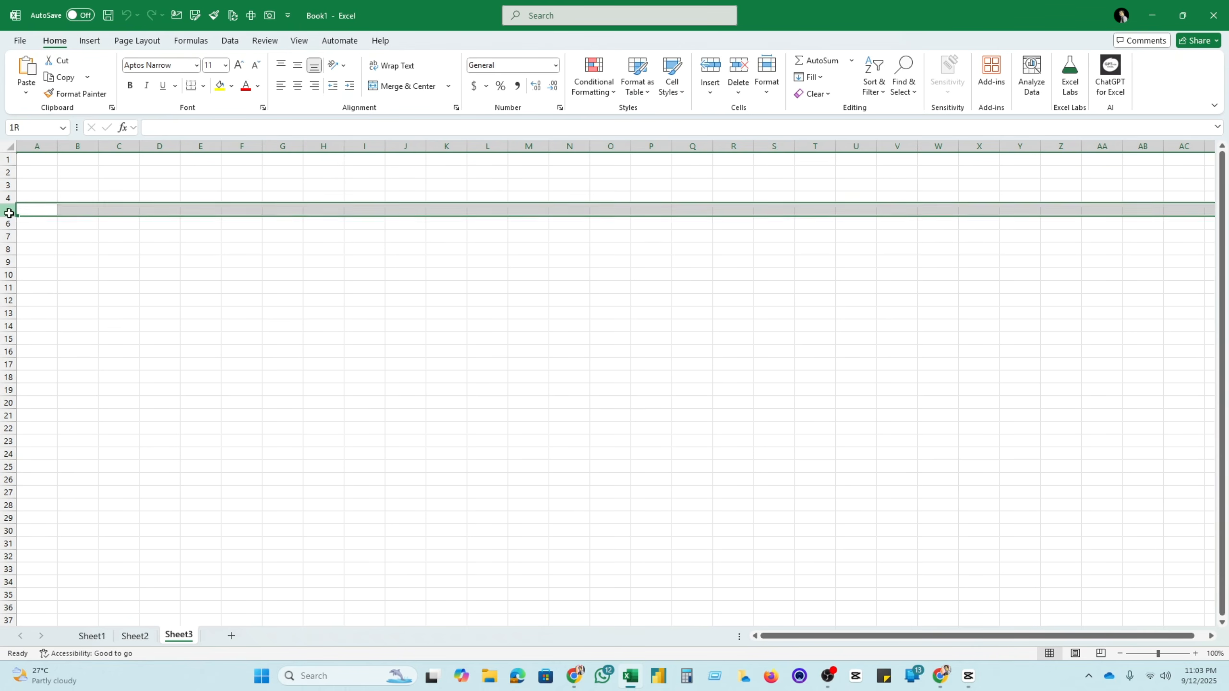
left_click(3, 224)
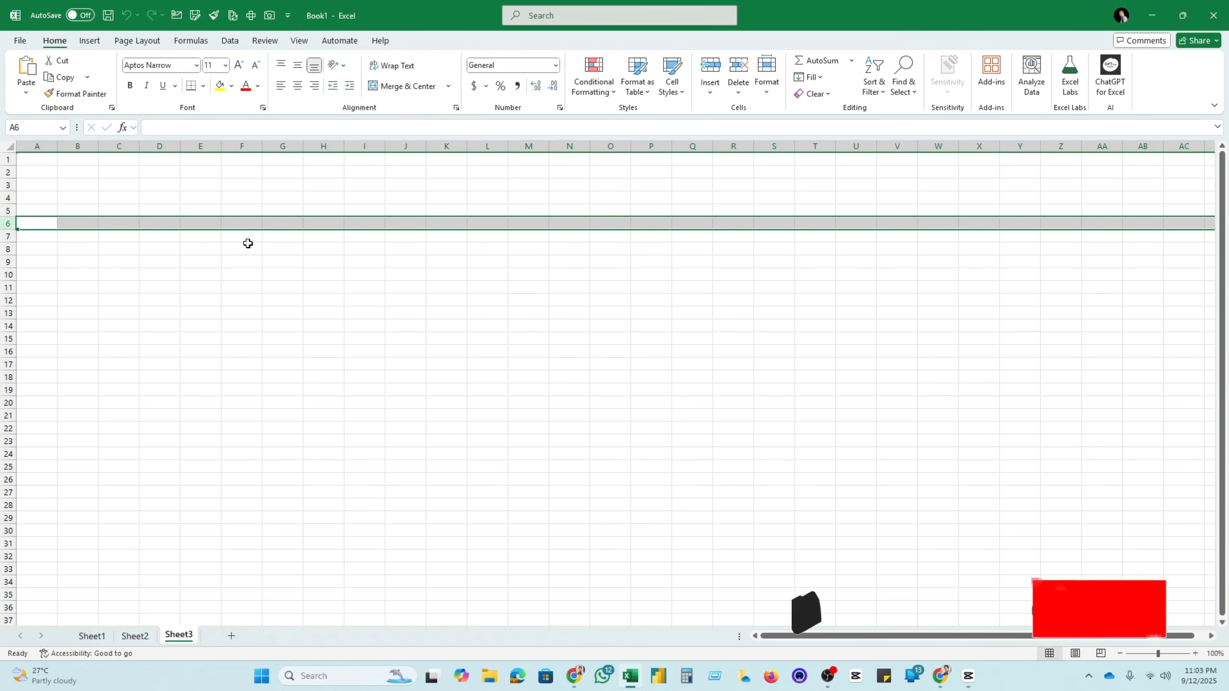
left_click(127, 248)
left_click(11, 222)
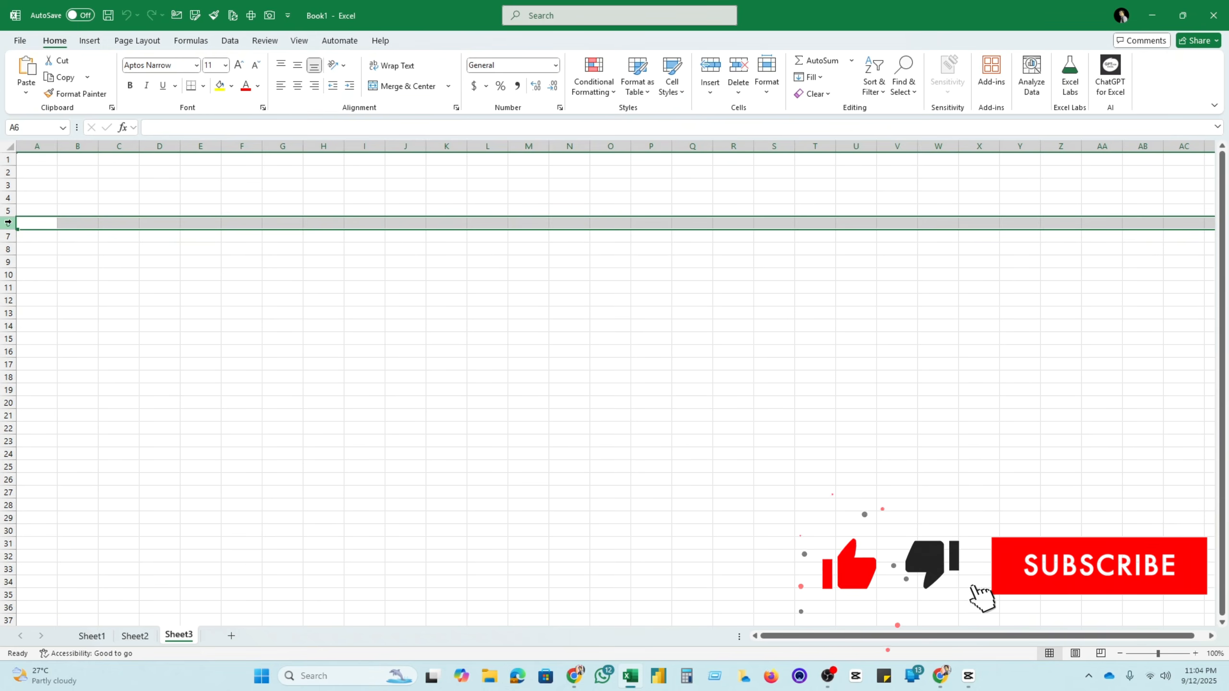
Select individual cells across Sheet3, including I10, L13, F8 and L12, to compare their cell addresses
left_click(382, 273)
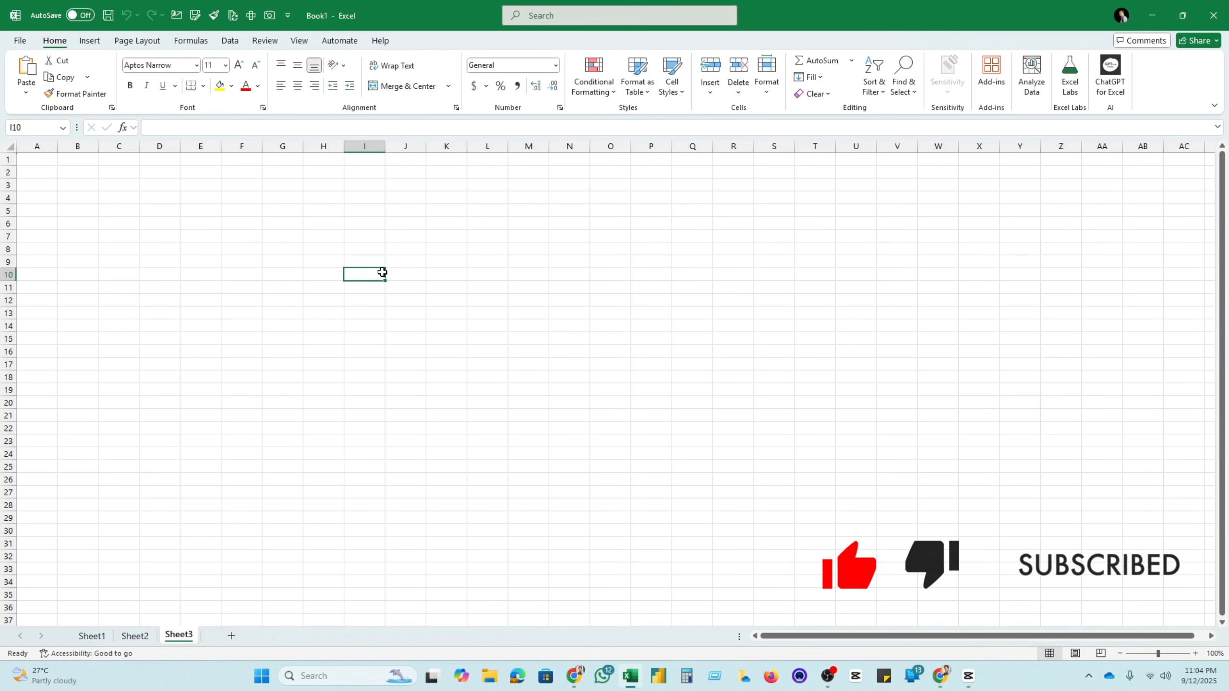
left_click(255, 223)
left_click(416, 237)
left_click(501, 312)
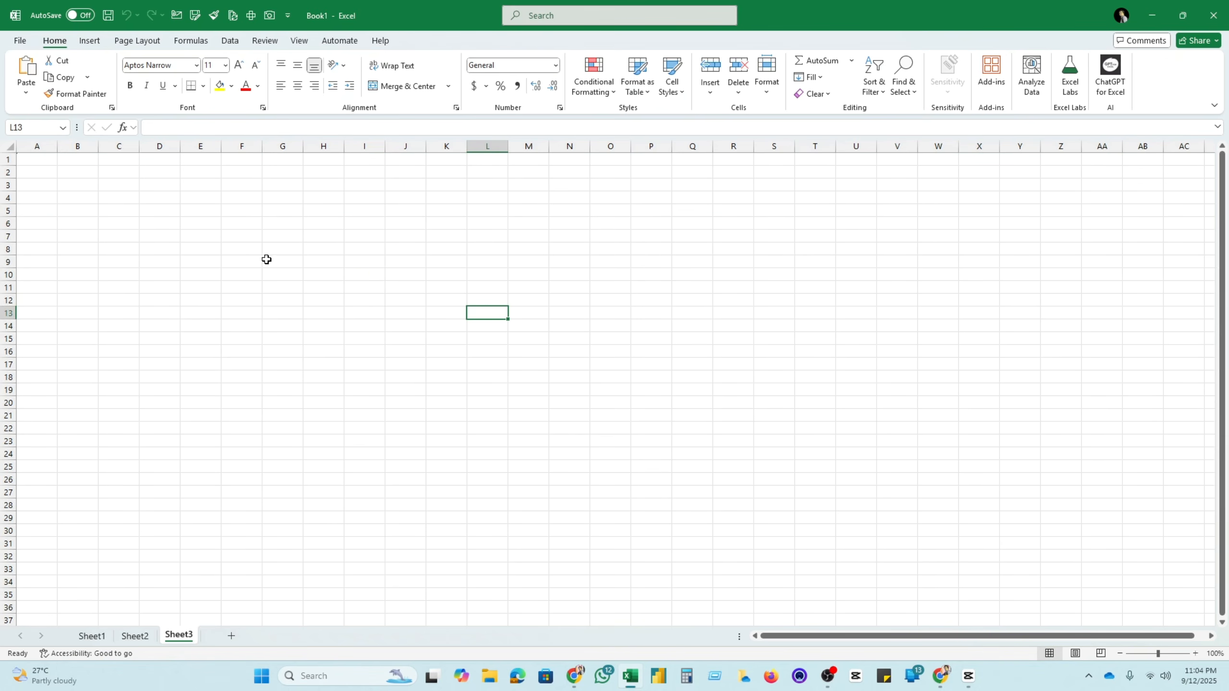
left_click(224, 247)
left_click(362, 274)
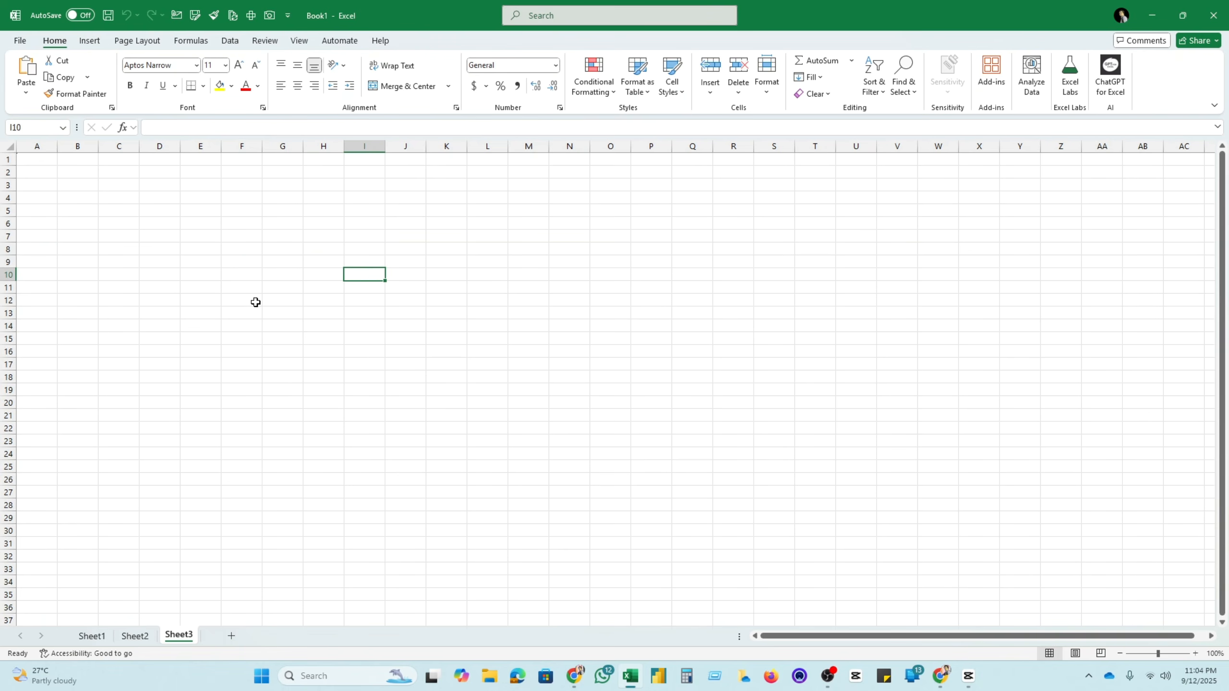
left_click(225, 246)
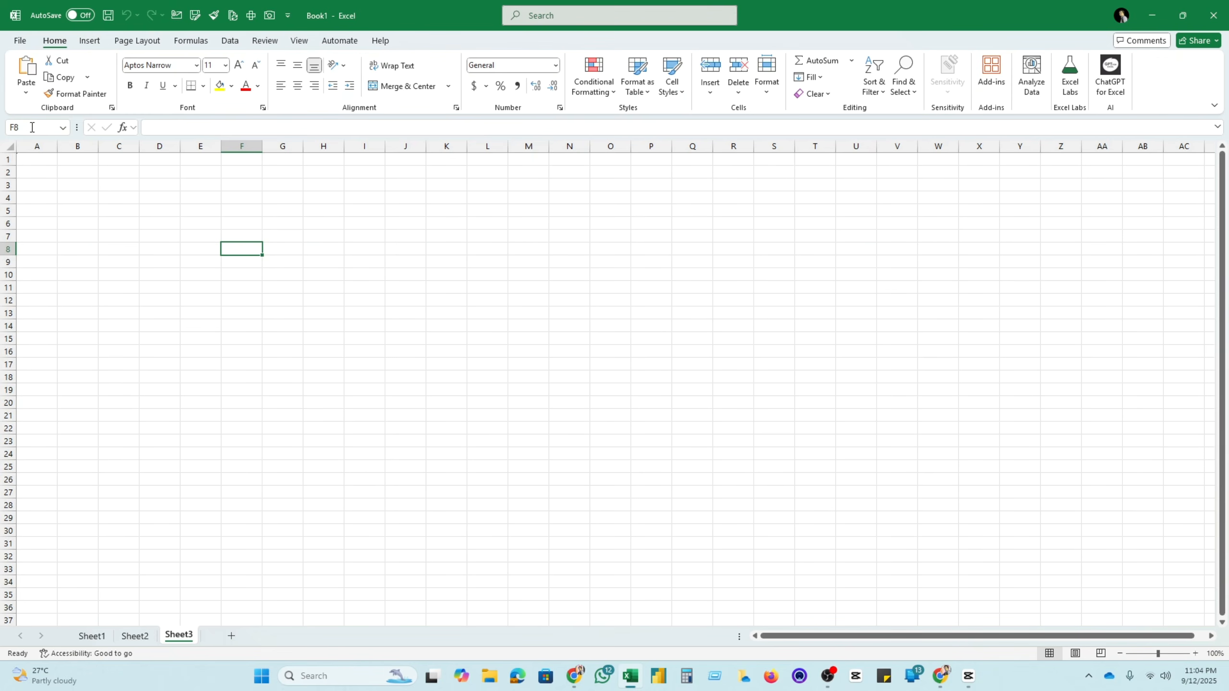
left_click(59, 209)
left_click(252, 273)
left_click(495, 299)
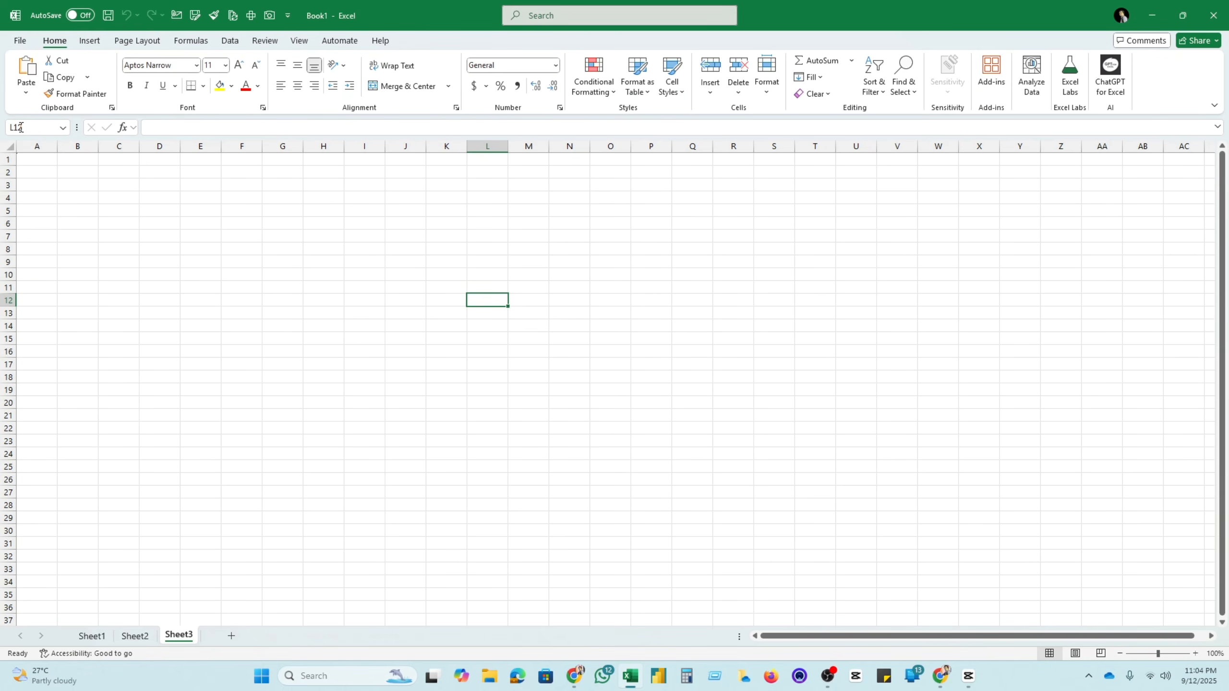
Enter the text fgsdfg in cell H11 of Sheet3
left_click(172, 127)
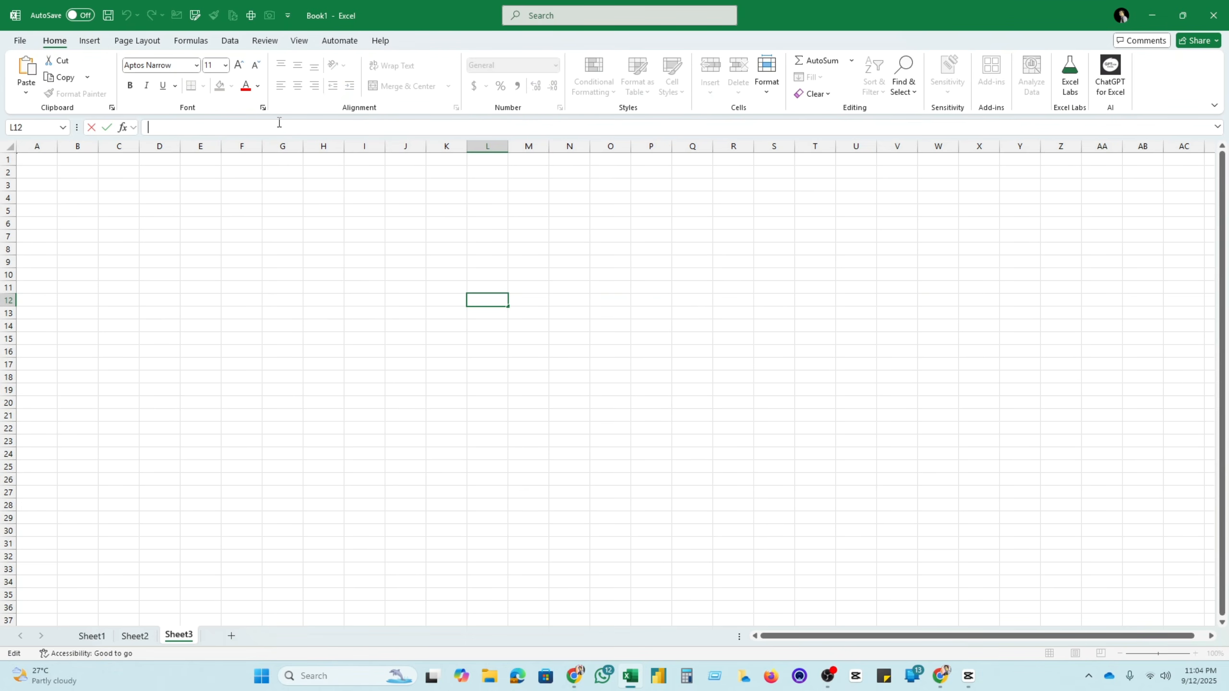
left_click_drag(309, 288, 493, 292)
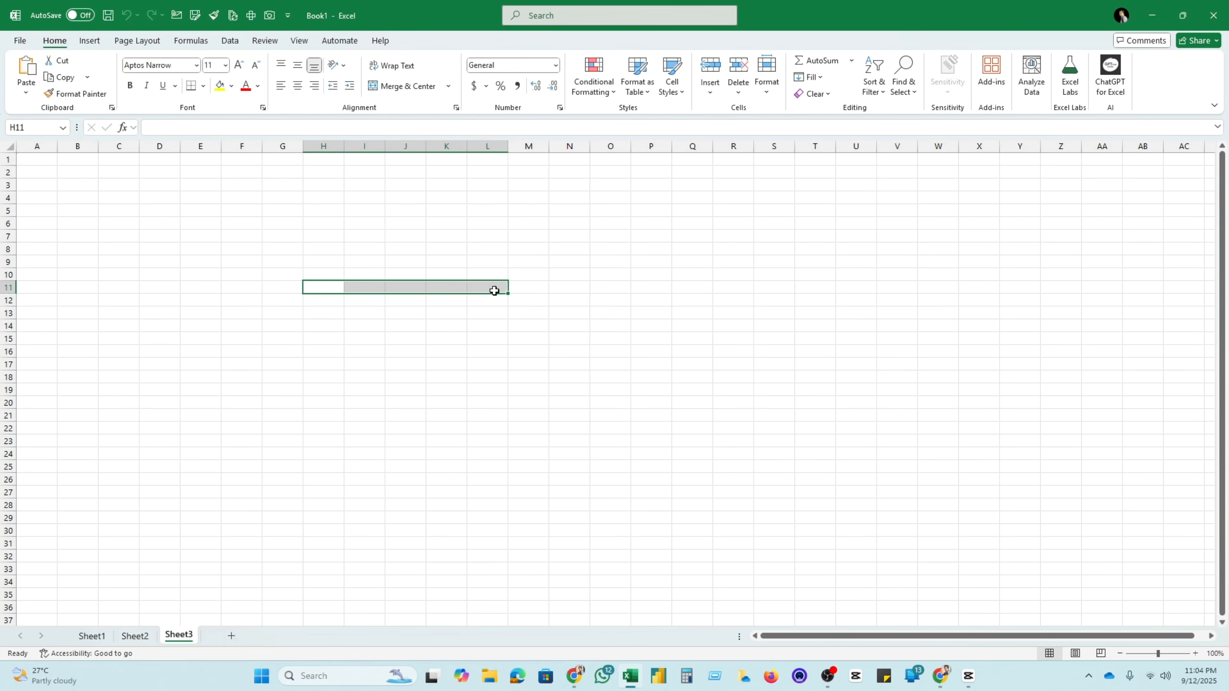
left_click(320, 288)
type("fgsdfg")
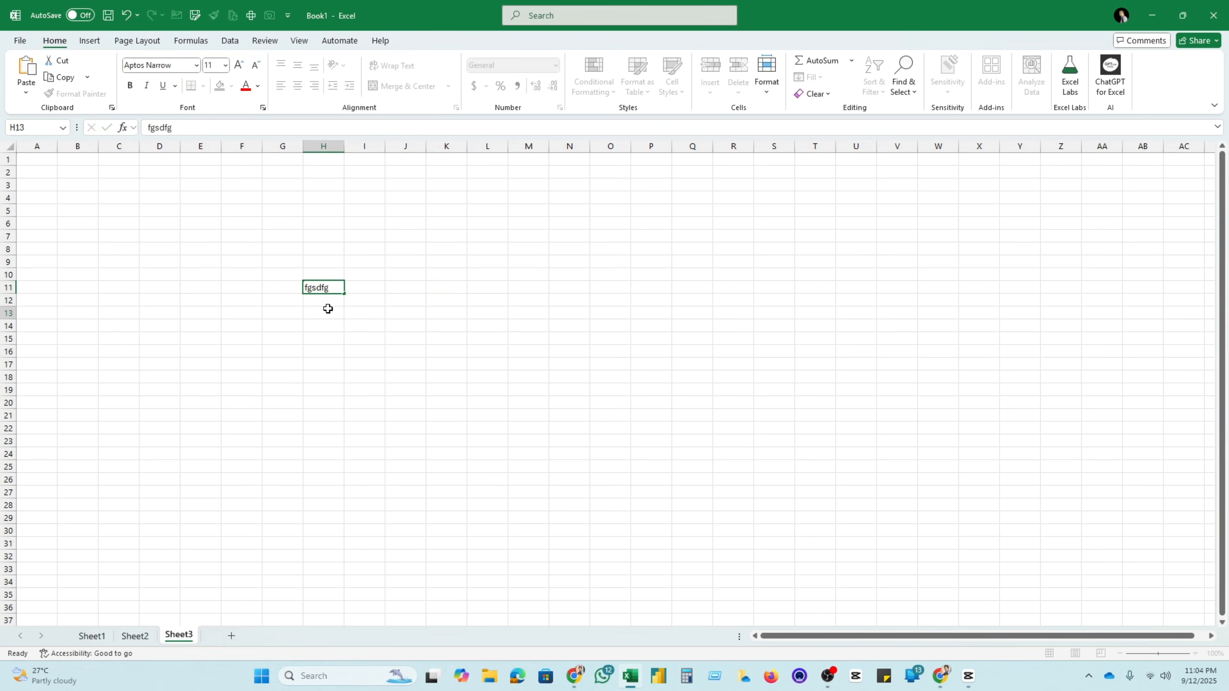
key("Return")
Inspect the content of cell H11 in the formula bar and leave it unedited, finishing on cell H18
left_click(321, 287)
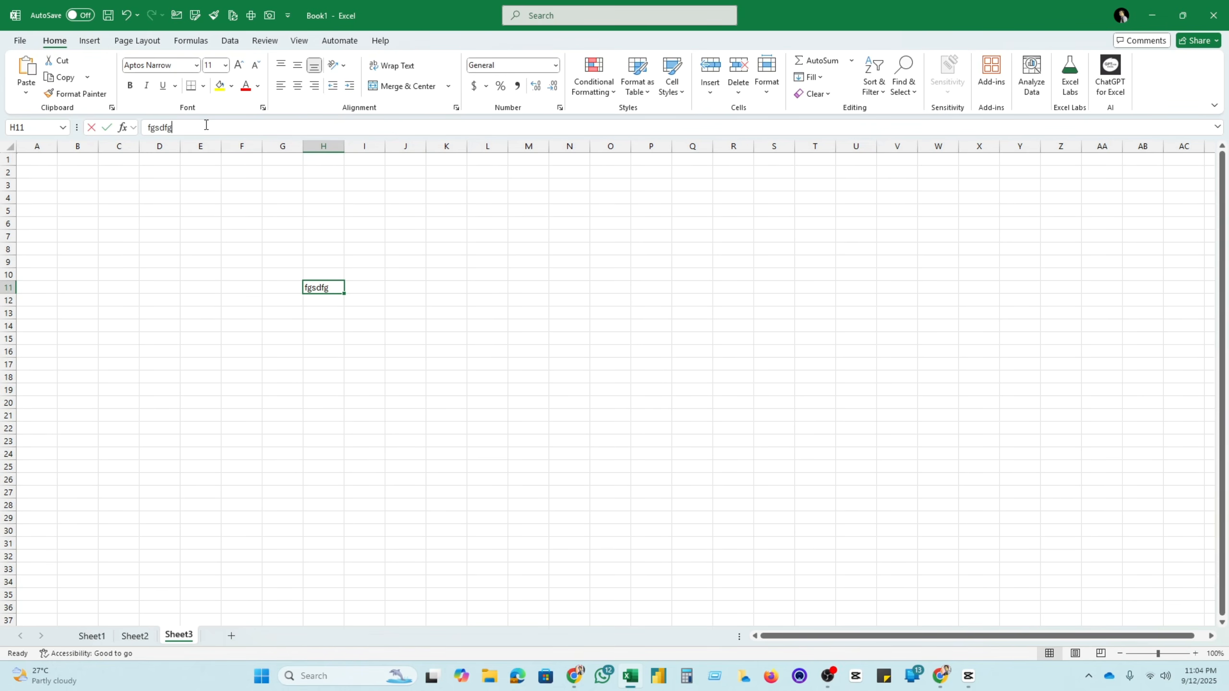
left_click(205, 126)
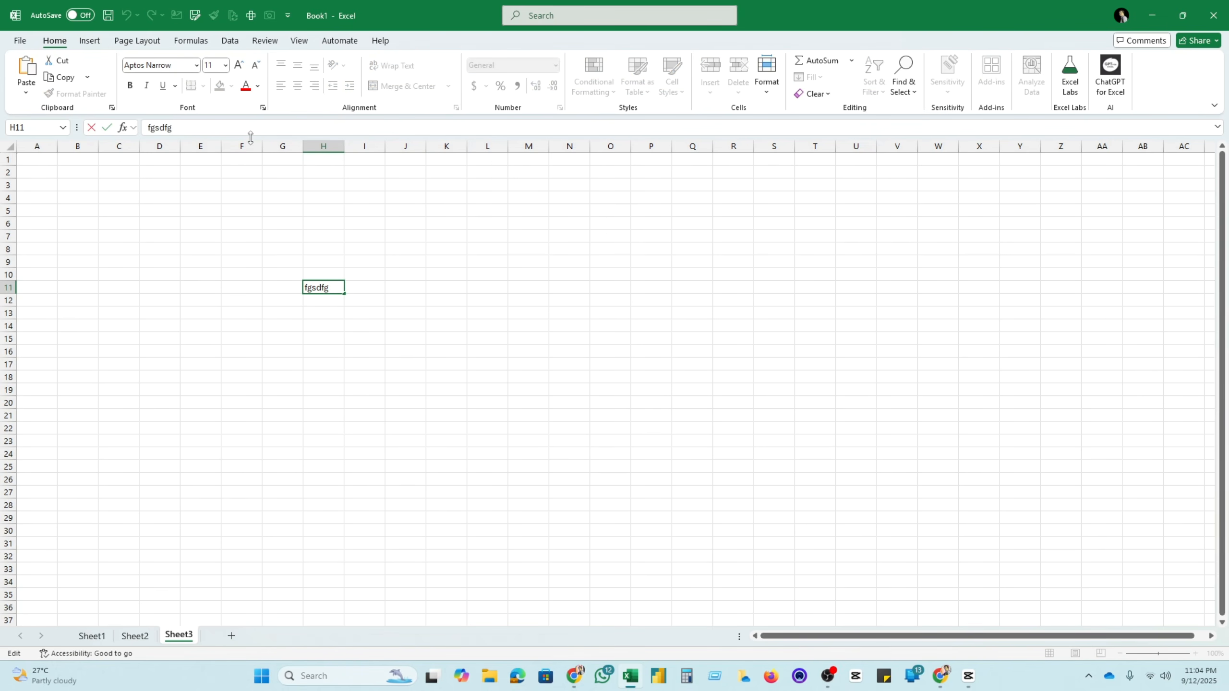
left_click(329, 377)
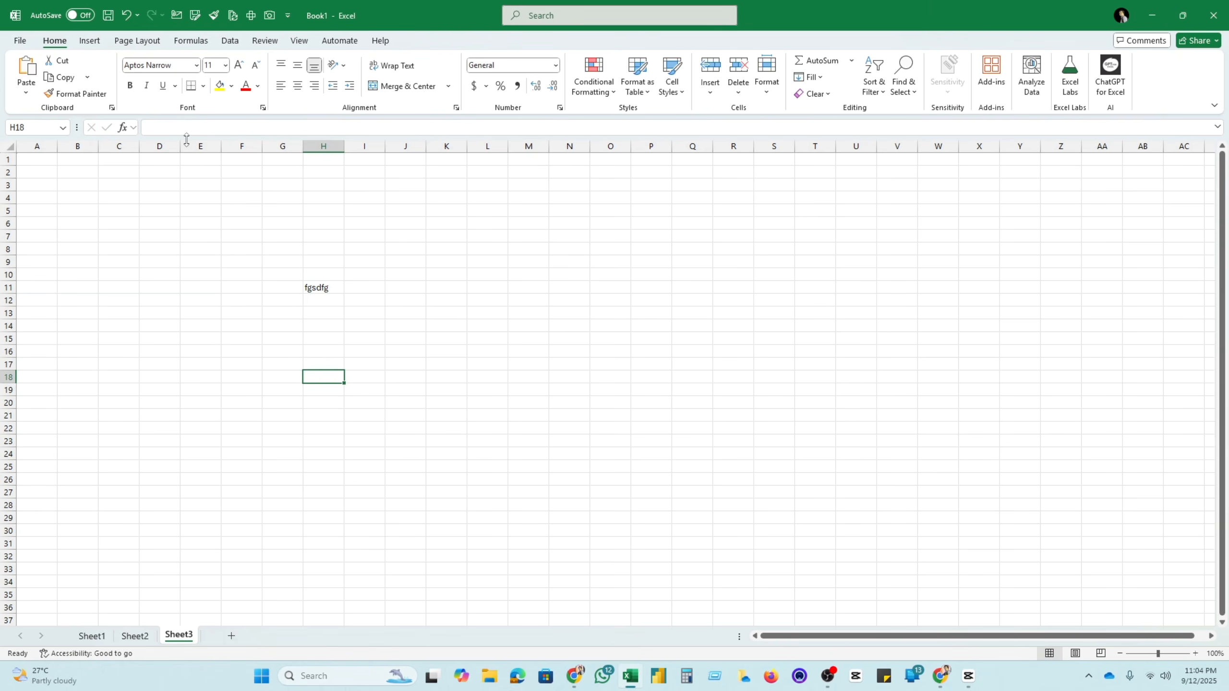
Examine the number, alignment, font, border, fill and protection settings of cell E9 in the Format Cells dialog, and close it without changes
left_click(200, 262)
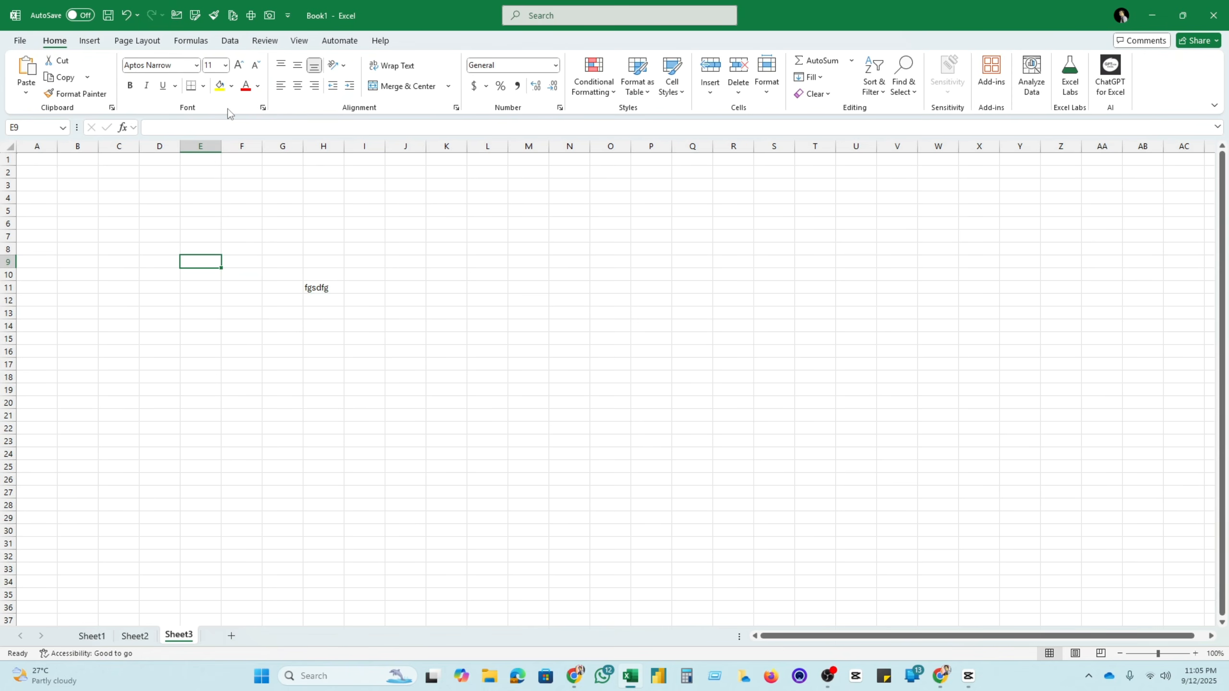
left_click(263, 109)
left_click(307, 235)
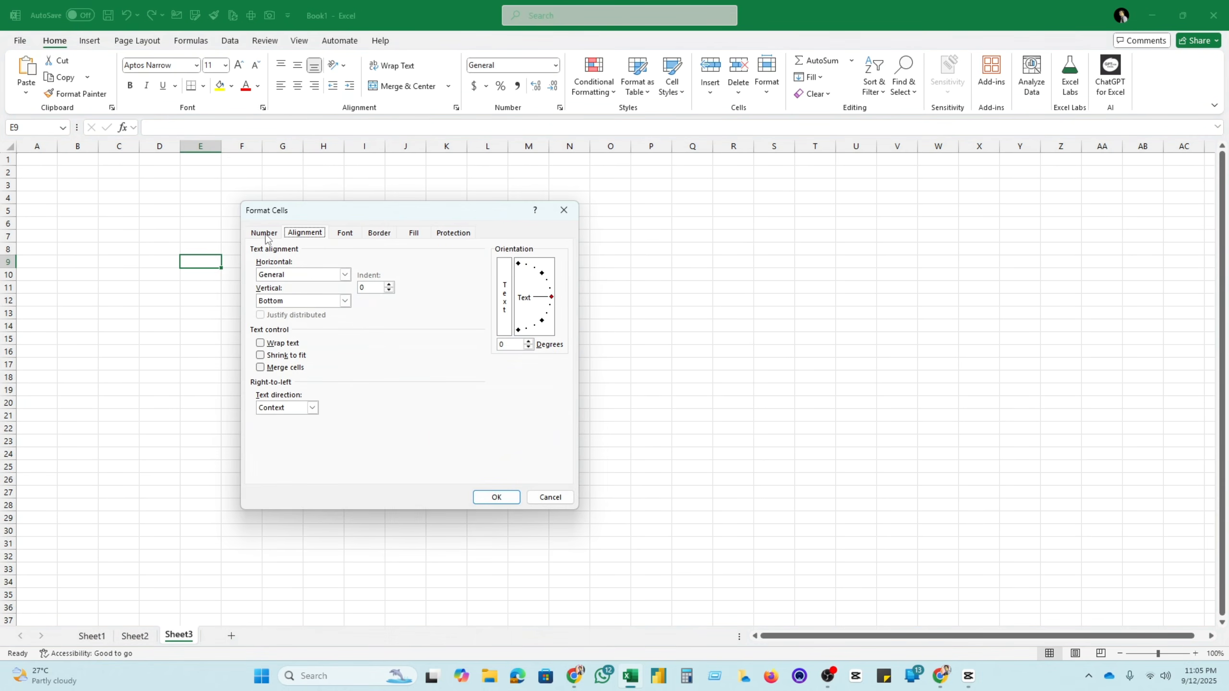
left_click(265, 233)
left_click(345, 233)
left_click(376, 235)
left_click(416, 233)
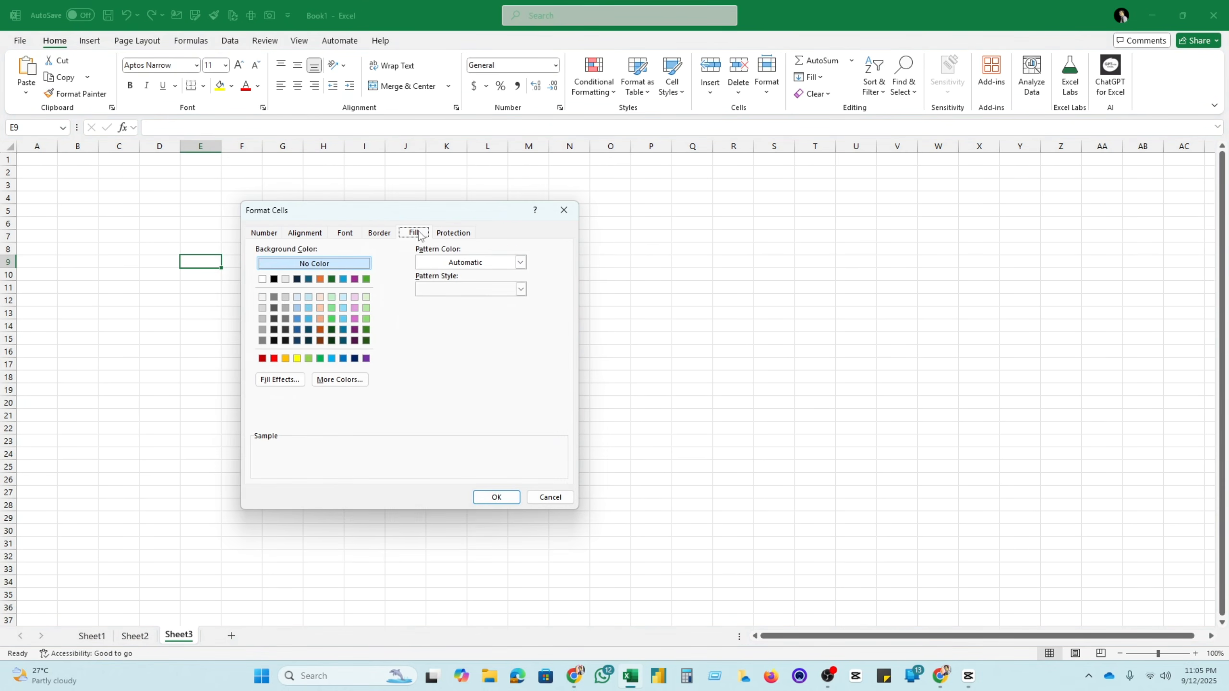
left_click(453, 234)
left_click(394, 235)
left_click(333, 236)
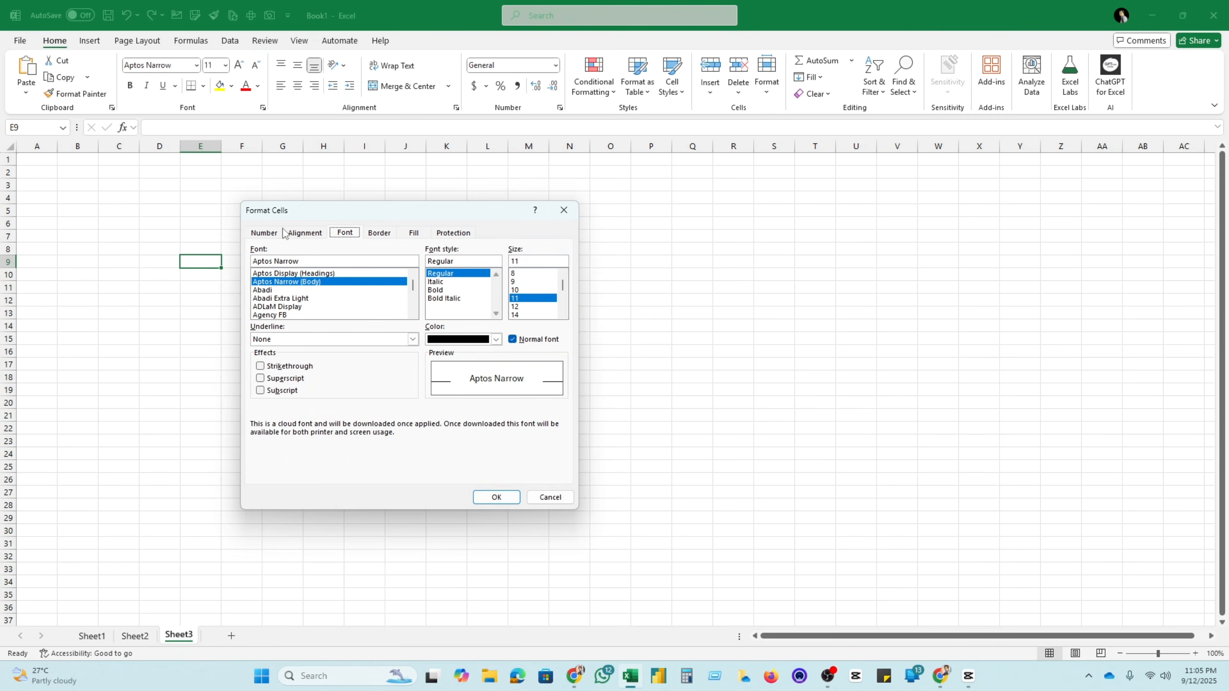
left_click(270, 234)
left_click(563, 210)
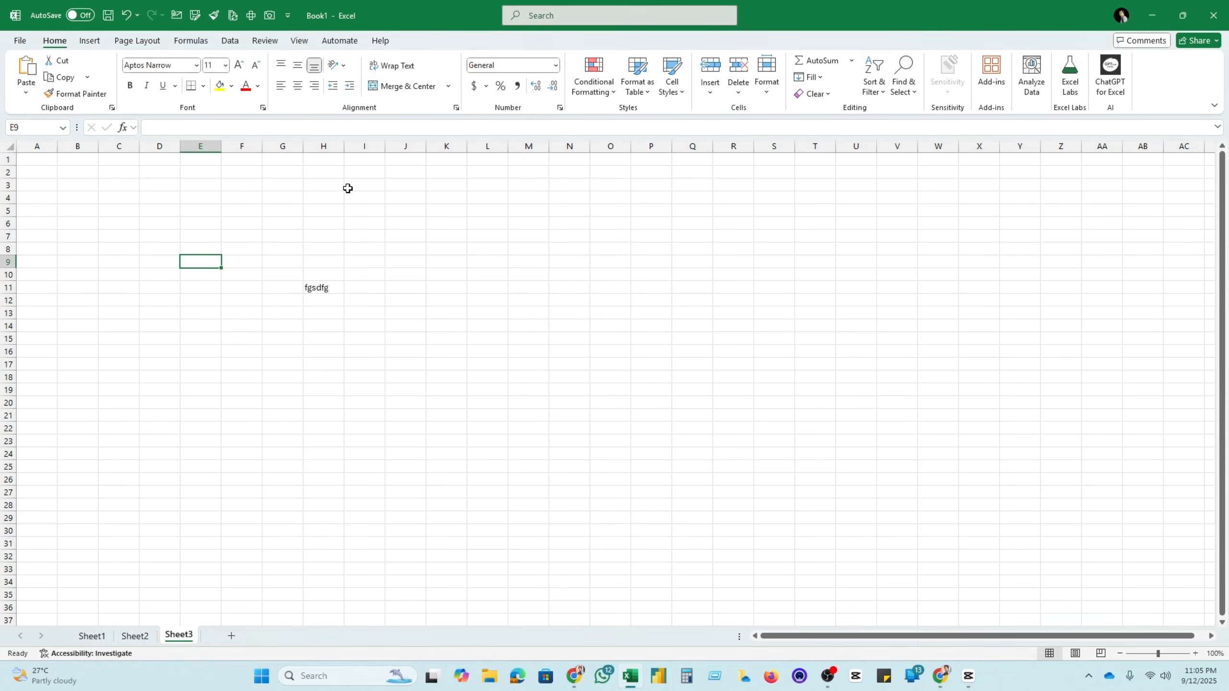
Look through the Insert, Page Layout, Formulas, Data, Review, View, Automate and Help command sets, and return to the Home commands
left_click(91, 42)
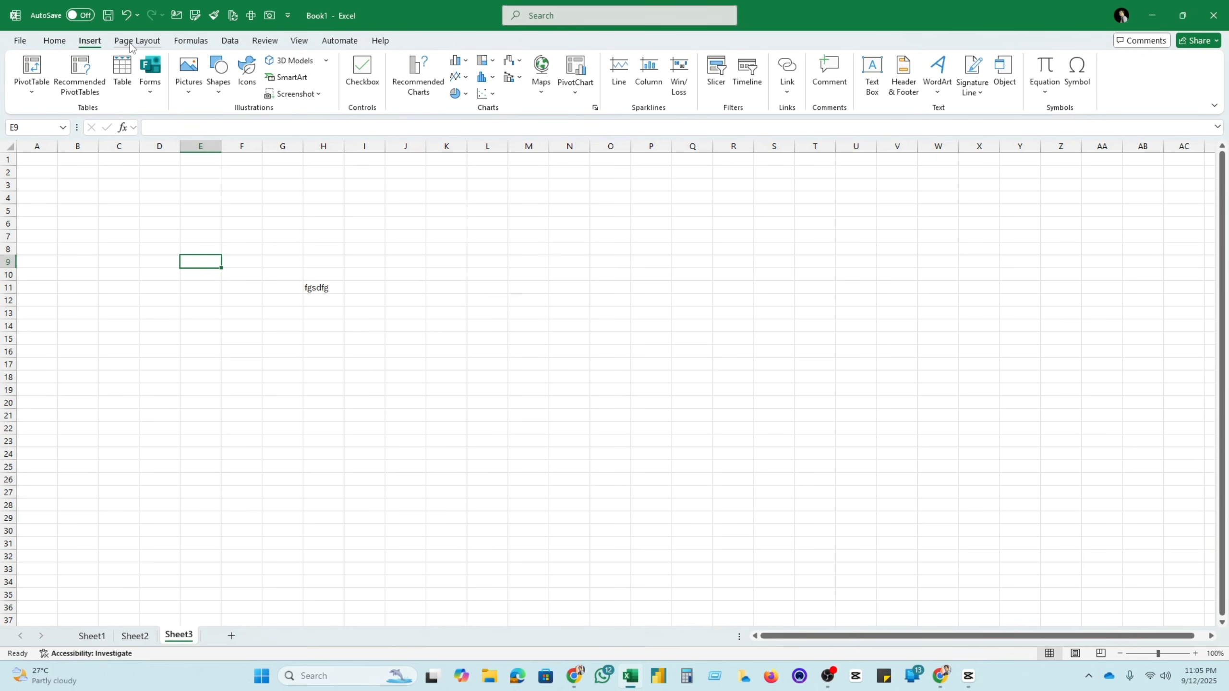
left_click(137, 41)
left_click(191, 41)
left_click(229, 43)
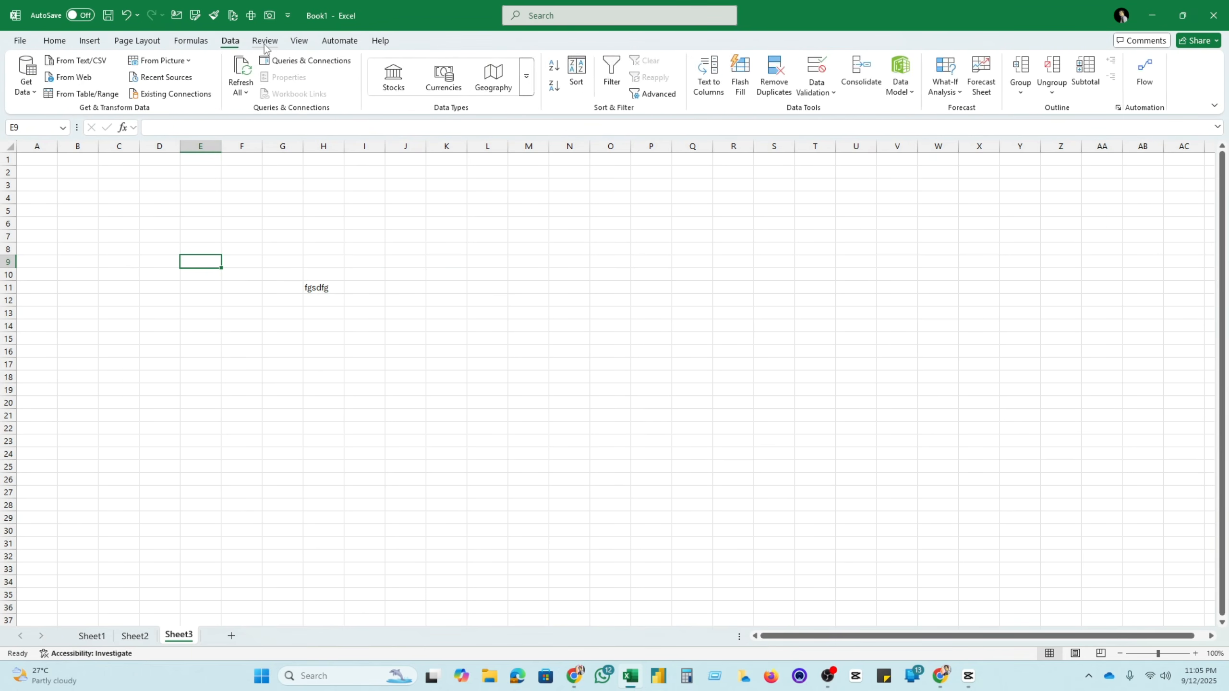
left_click(265, 42)
left_click(300, 42)
left_click(340, 42)
left_click(380, 42)
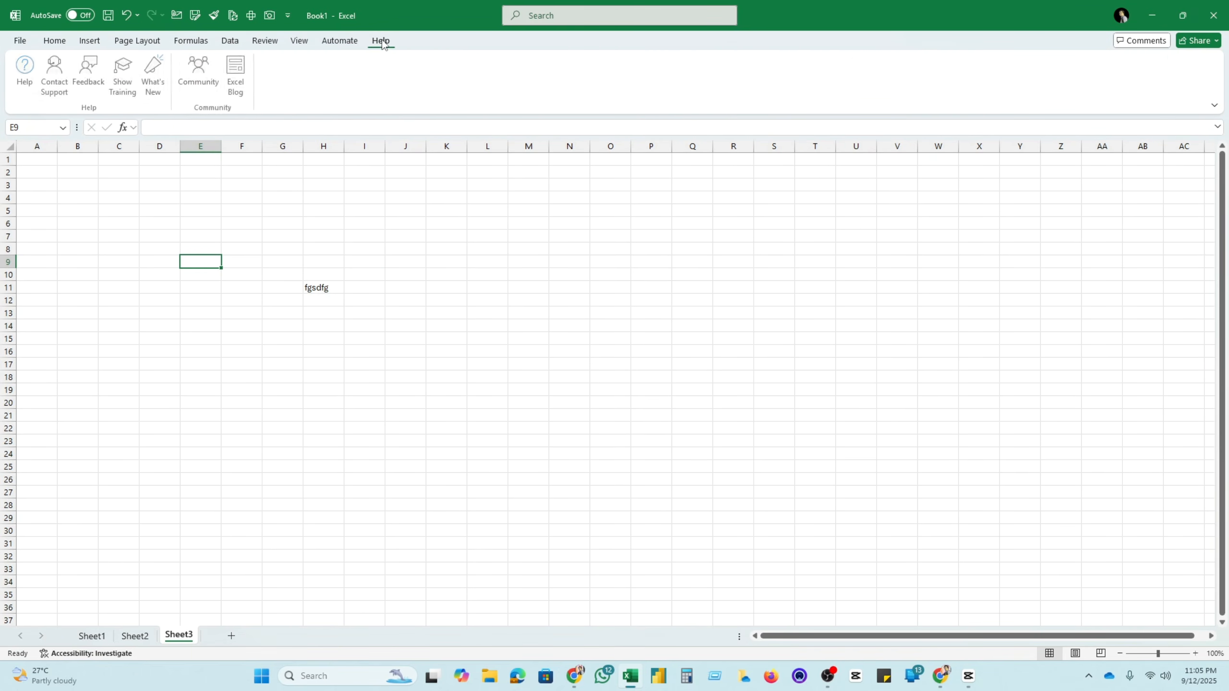
left_click(53, 43)
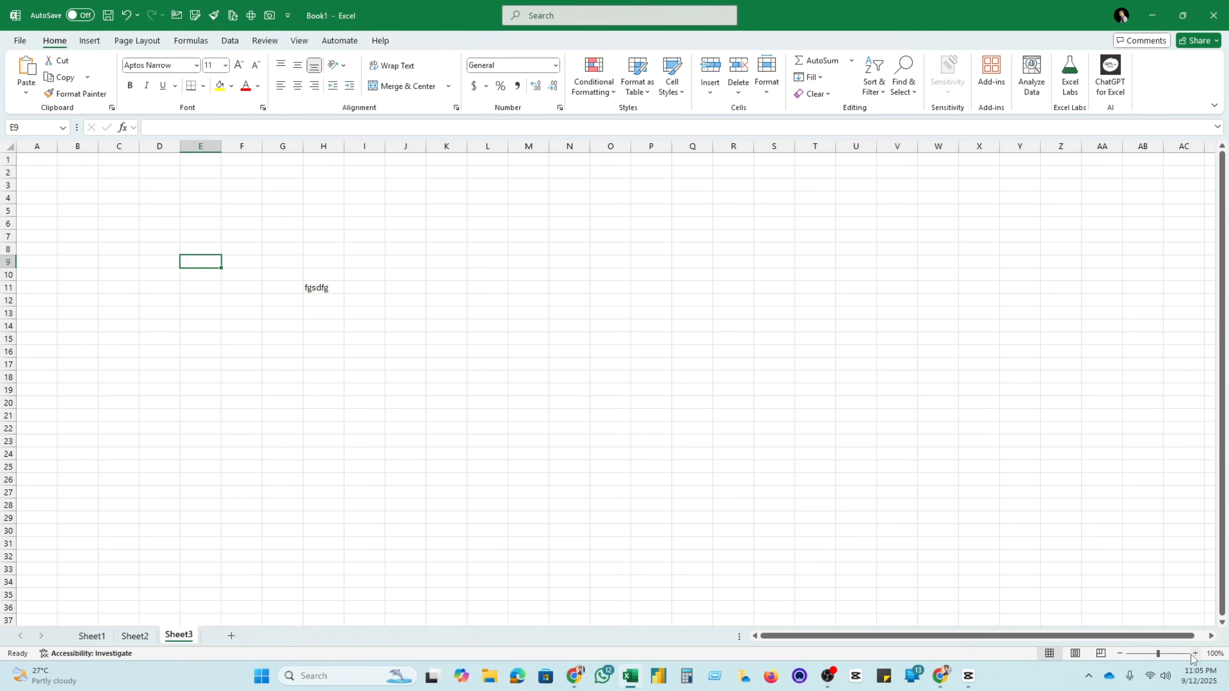
Select cell H11 and zoom the worksheet in to 130%
left_click(313, 291)
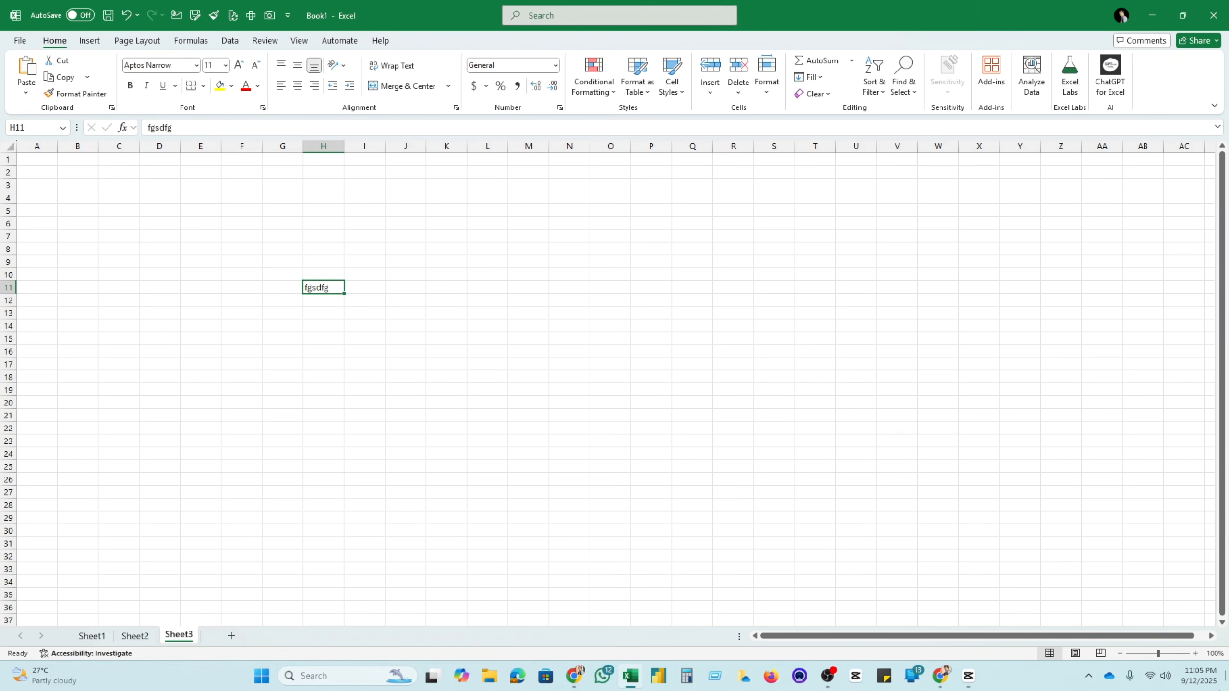
left_click(1195, 654)
left_click(1195, 653)
left_click(1195, 653)
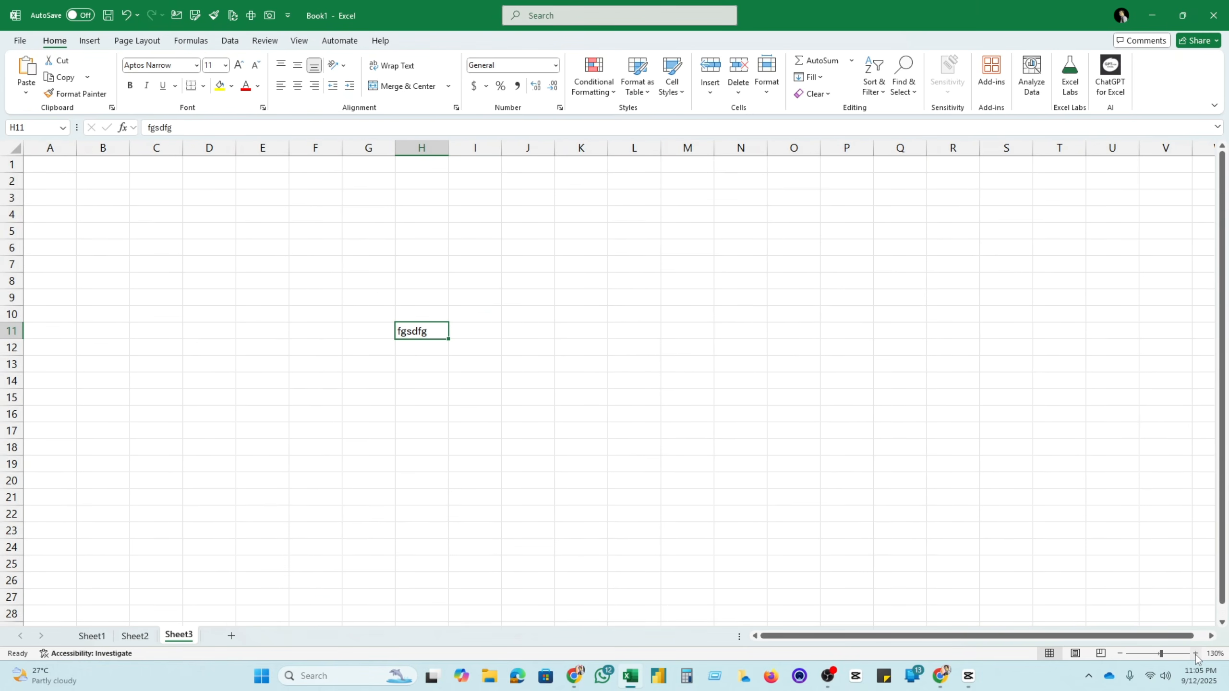
Zoom the worksheet out to 70%, and bring the zoom back up to 90%
left_click(1120, 653)
left_click(1120, 653)
left_click(1120, 654)
left_click(1119, 653)
left_click(1120, 654)
left_click(1120, 653)
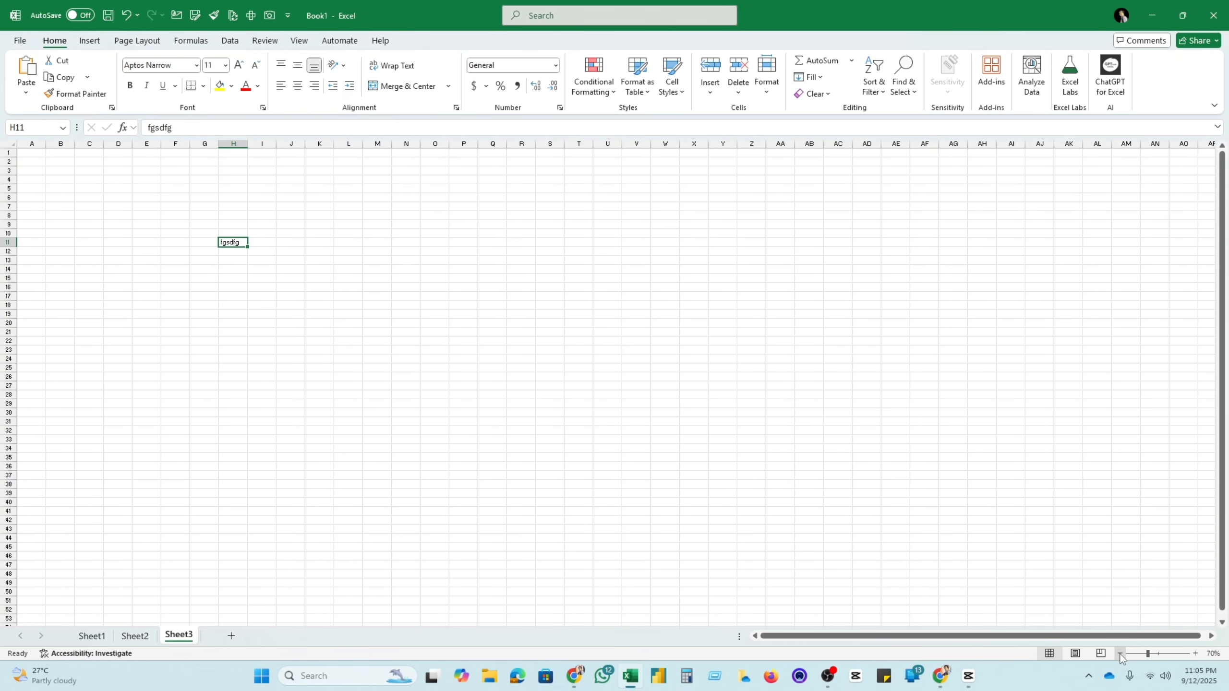
left_click(1195, 653)
left_click(1195, 653)
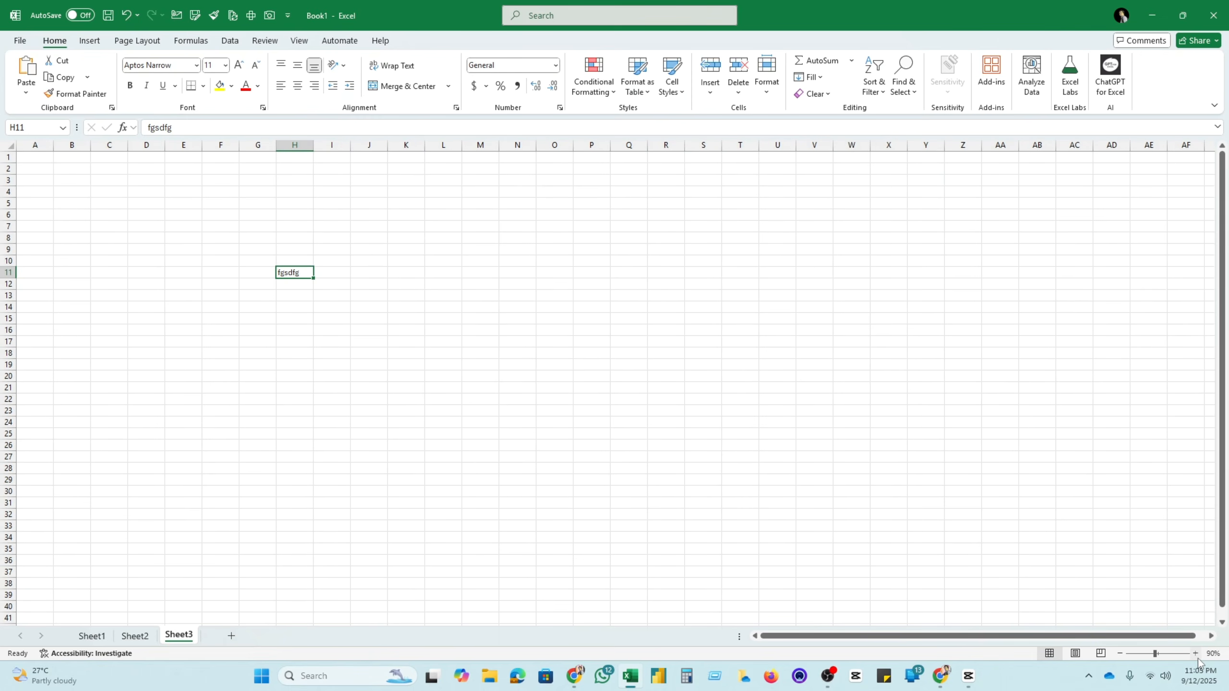
Look over Sheet3 vertically down to row 98 and horizontally out to column AG, returning to the first rows and columns
scroll(1137, 343, "down", 6)
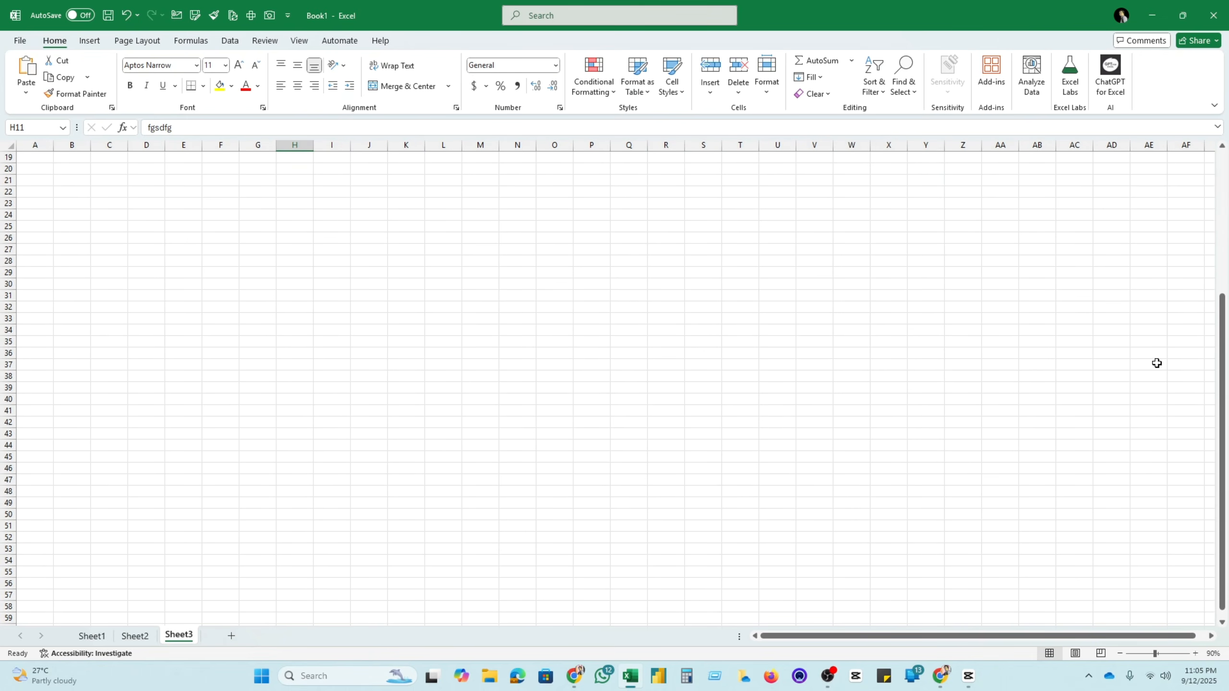
left_click_drag(1223, 379, 1223, 228)
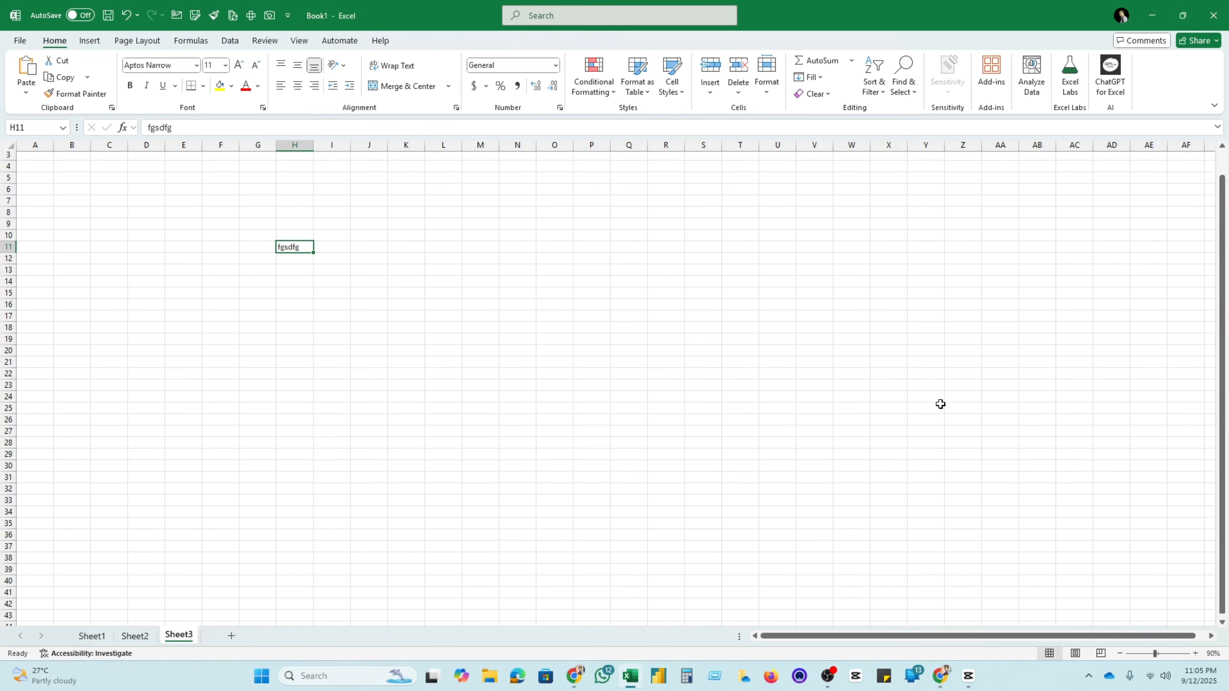
scroll(959, 386, "down", 5)
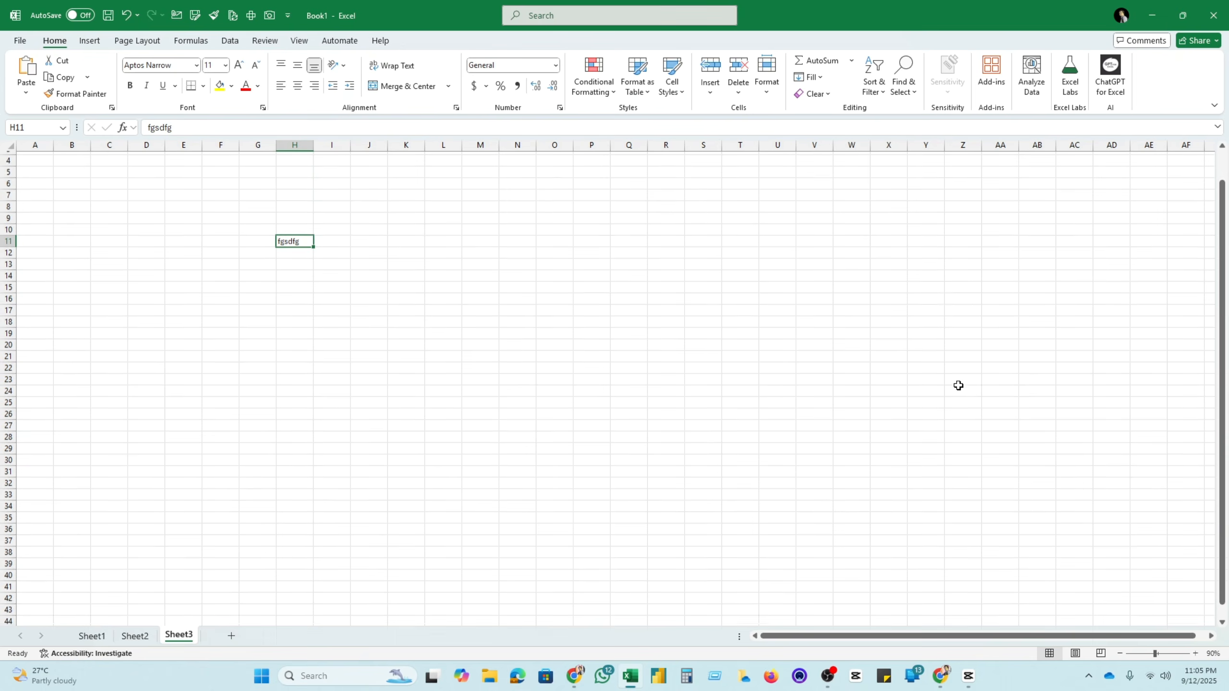
scroll(960, 383, "up", 5)
scroll(961, 378, "down", 8)
scroll(961, 377, "up", 8)
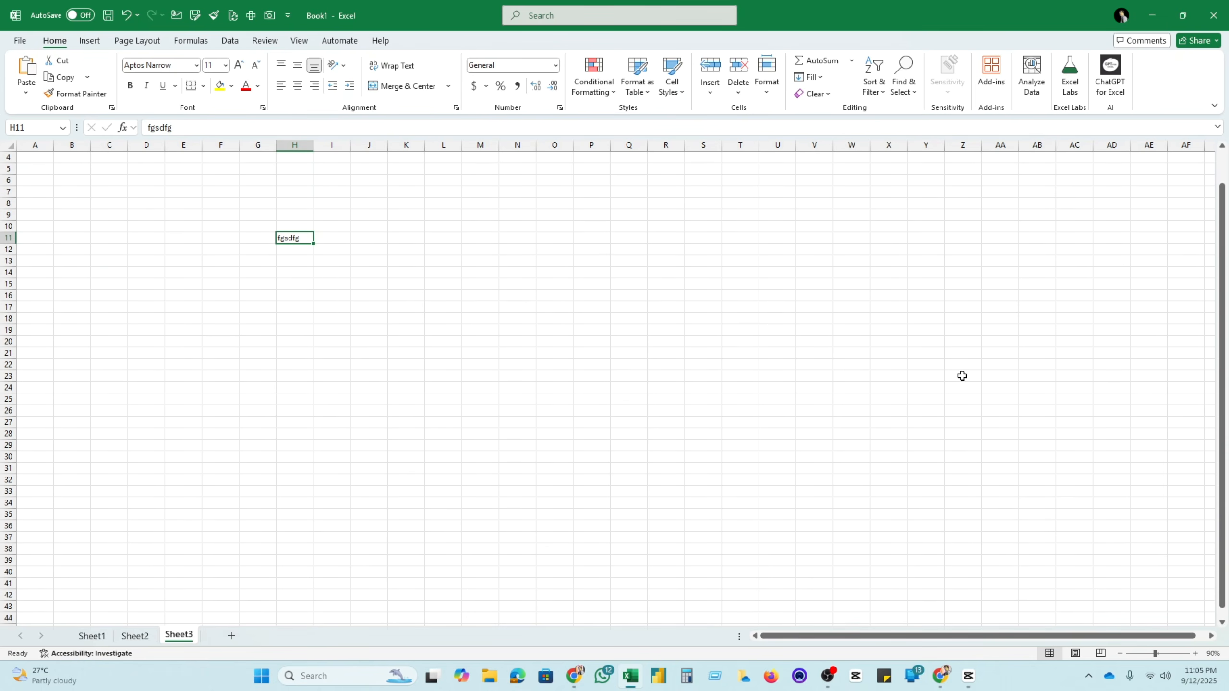
scroll(963, 373, "down", 10)
scroll(963, 369, "down", 4)
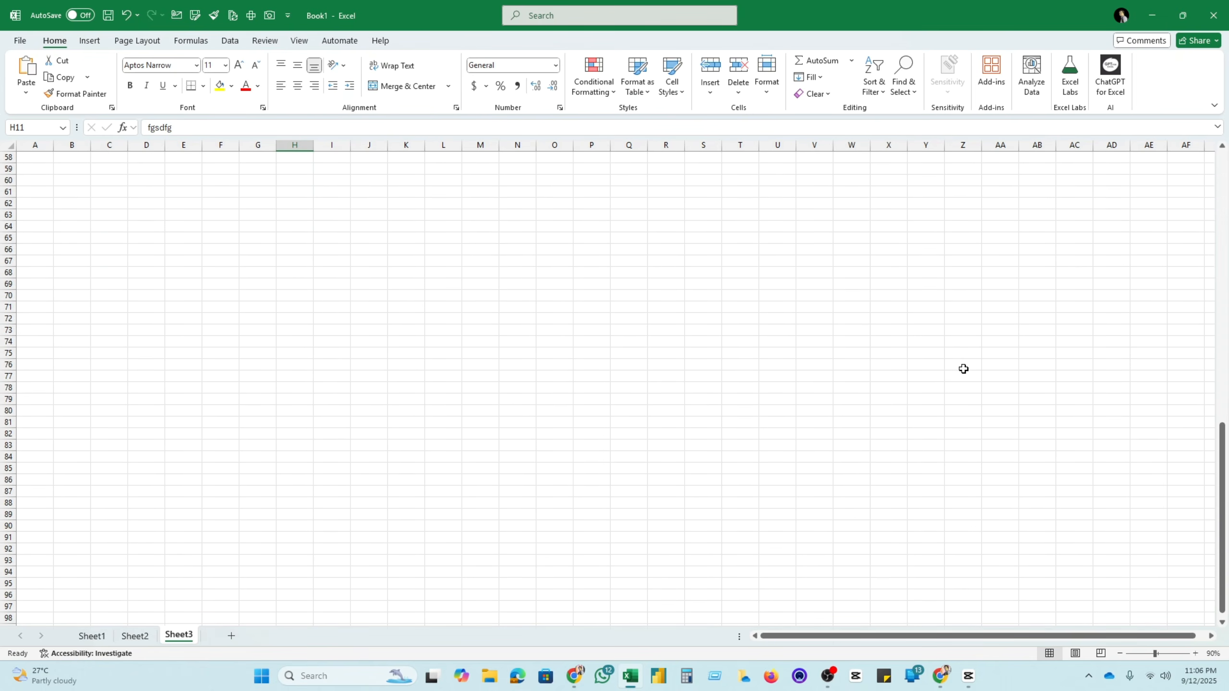
scroll(963, 368, "up", 5)
scroll(963, 368, "up", 9)
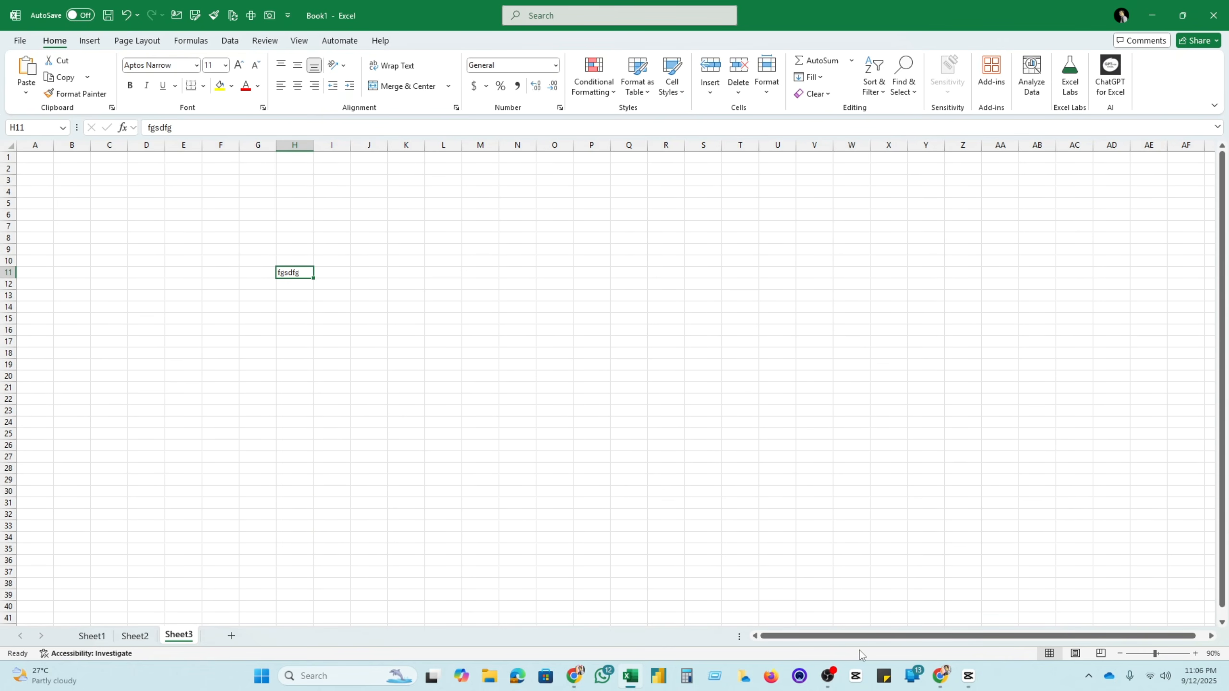
left_click_drag(866, 636, 1010, 641)
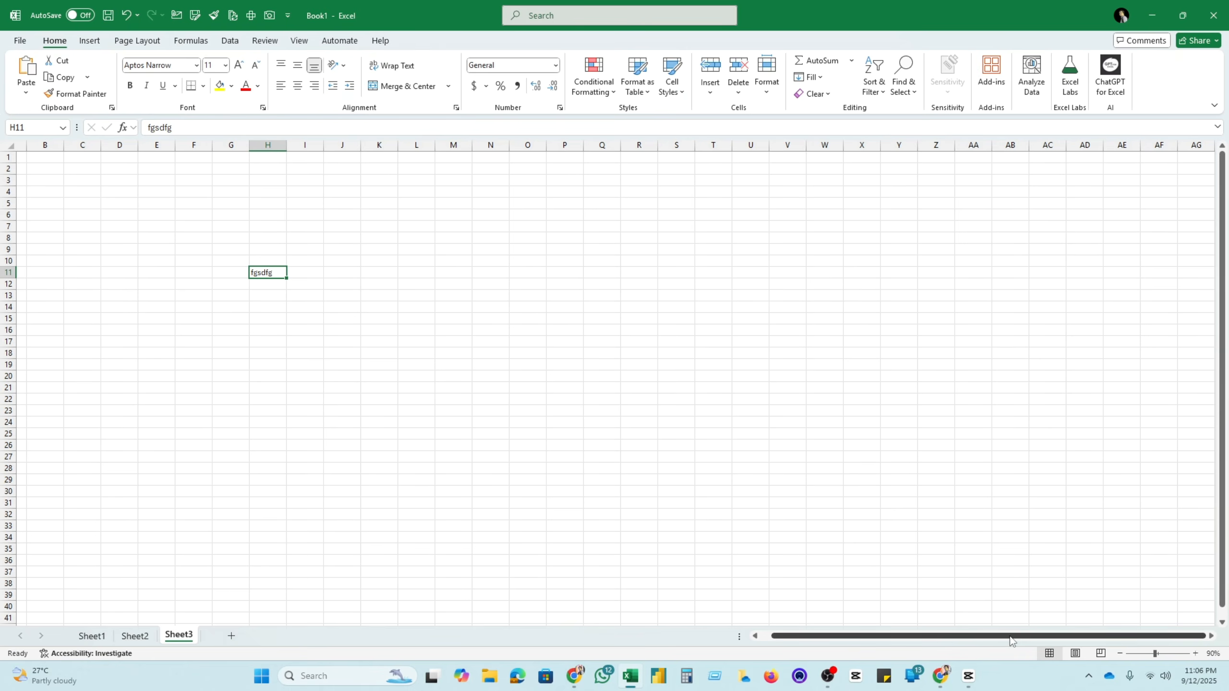
left_click_drag(899, 638, 1028, 642)
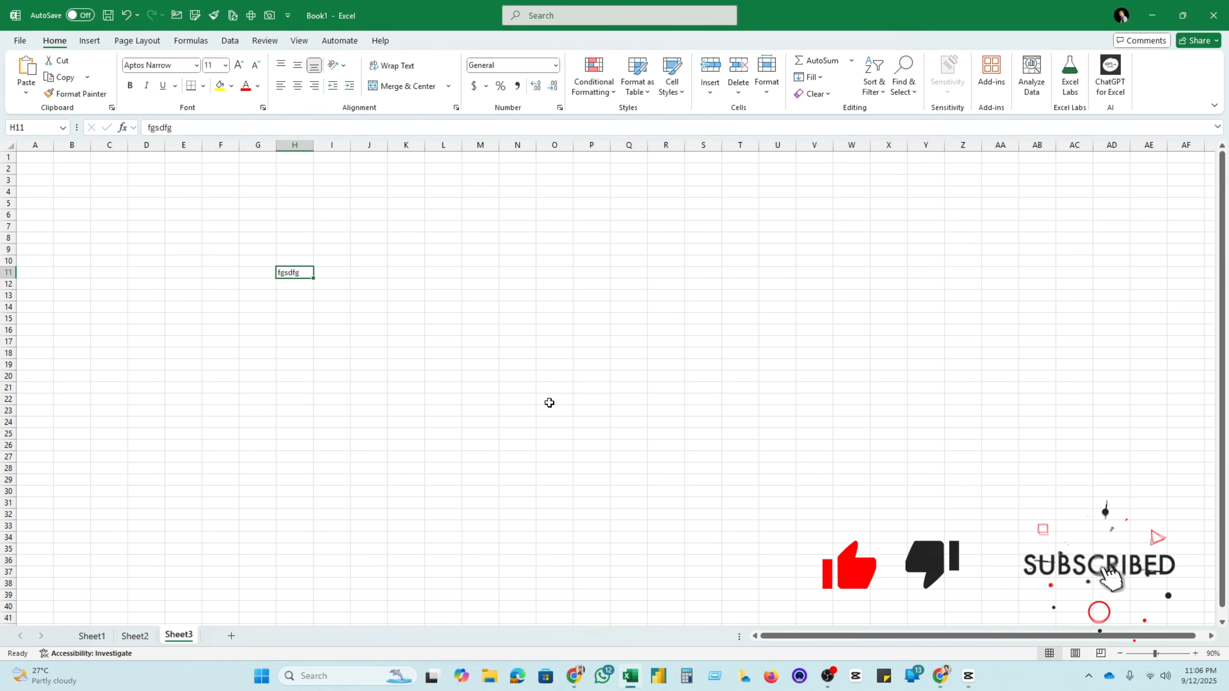
Select the ranges G17:U30 and J9:N20 on Sheet3 one after another, and select cell F13
left_click_drag(250, 341, 774, 486)
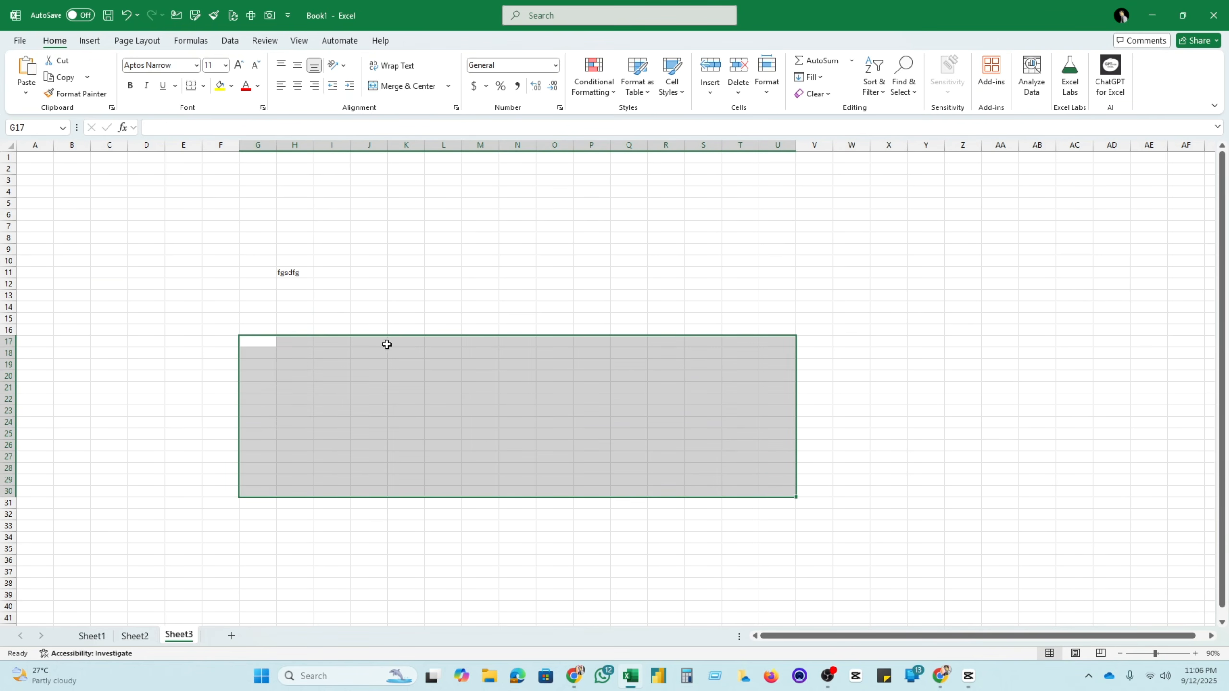
left_click_drag(368, 249, 528, 371)
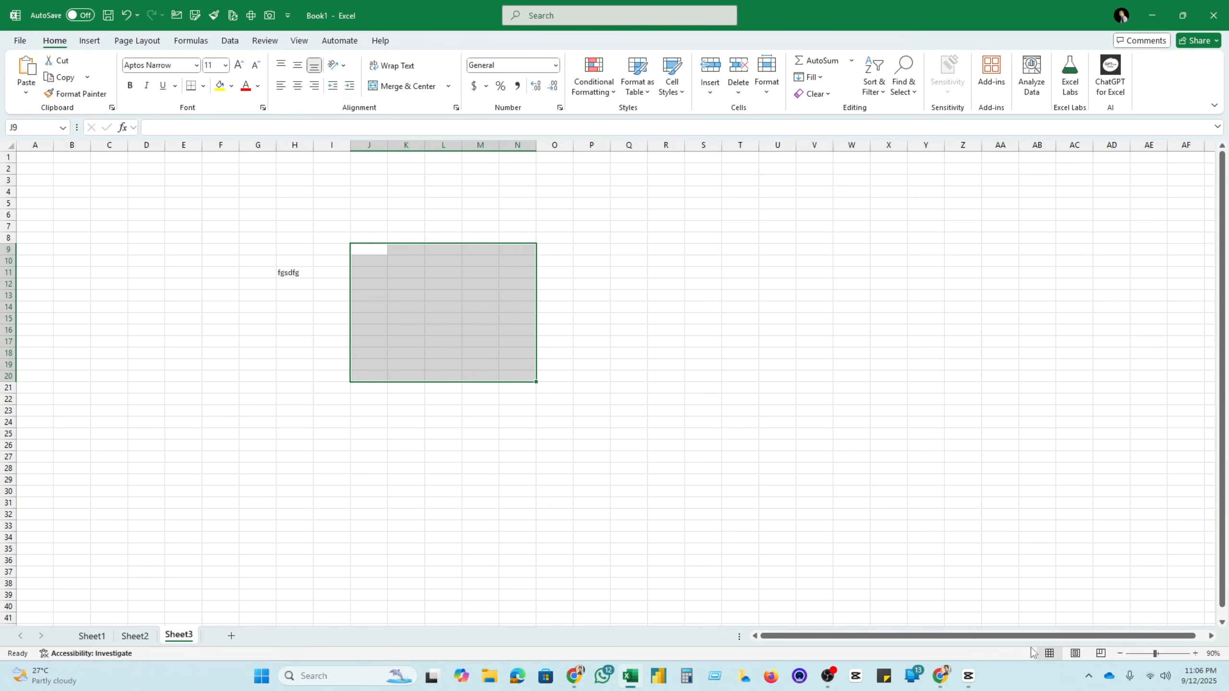
left_click(214, 299)
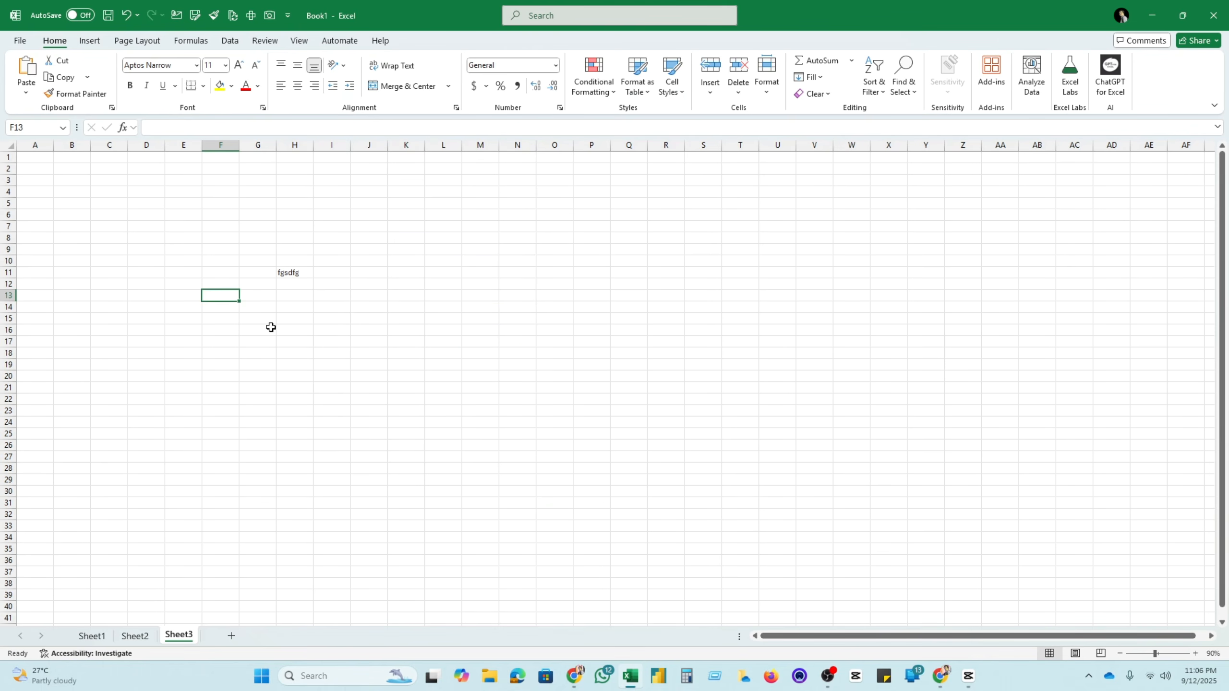
Switch Sheet3 to Page Layout view, select cell C9 and look over the rows of the first page
left_click(1074, 655)
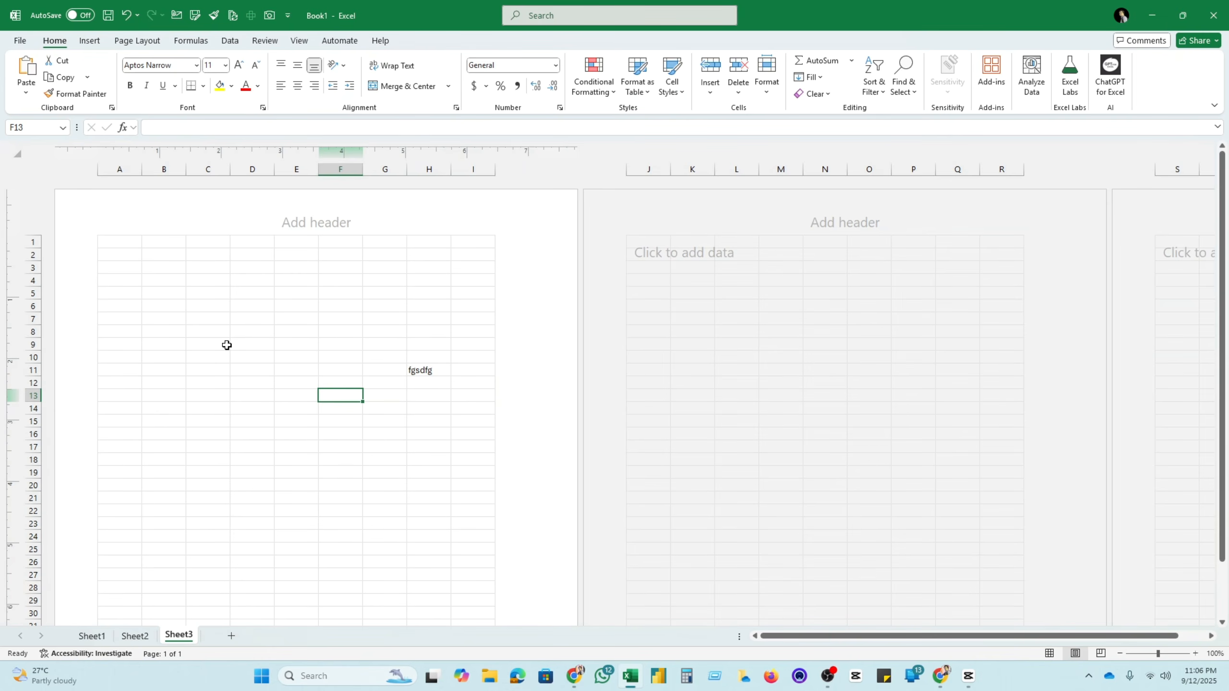
left_click(227, 344)
scroll(319, 352, "down", 10)
scroll(320, 353, "up", 9)
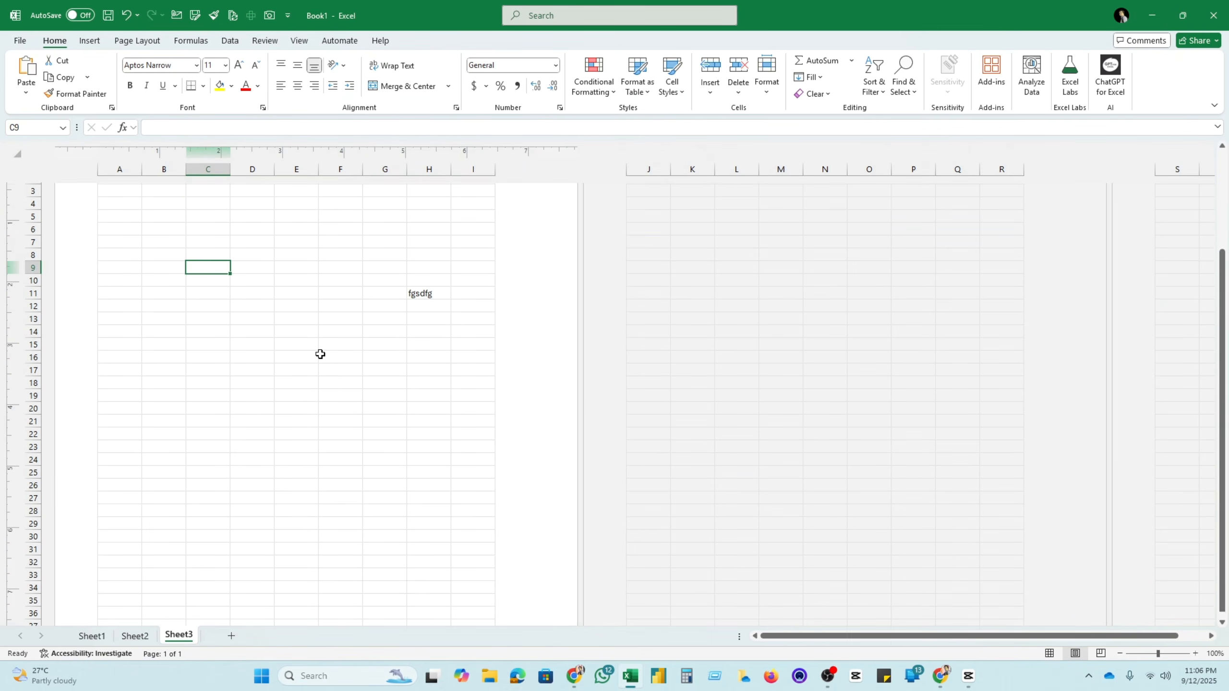
scroll(320, 353, "up", 2)
Select the range A1:I9 on the first page, cell G16, and the range A1:I21 in turn
left_click_drag(118, 242, 480, 346)
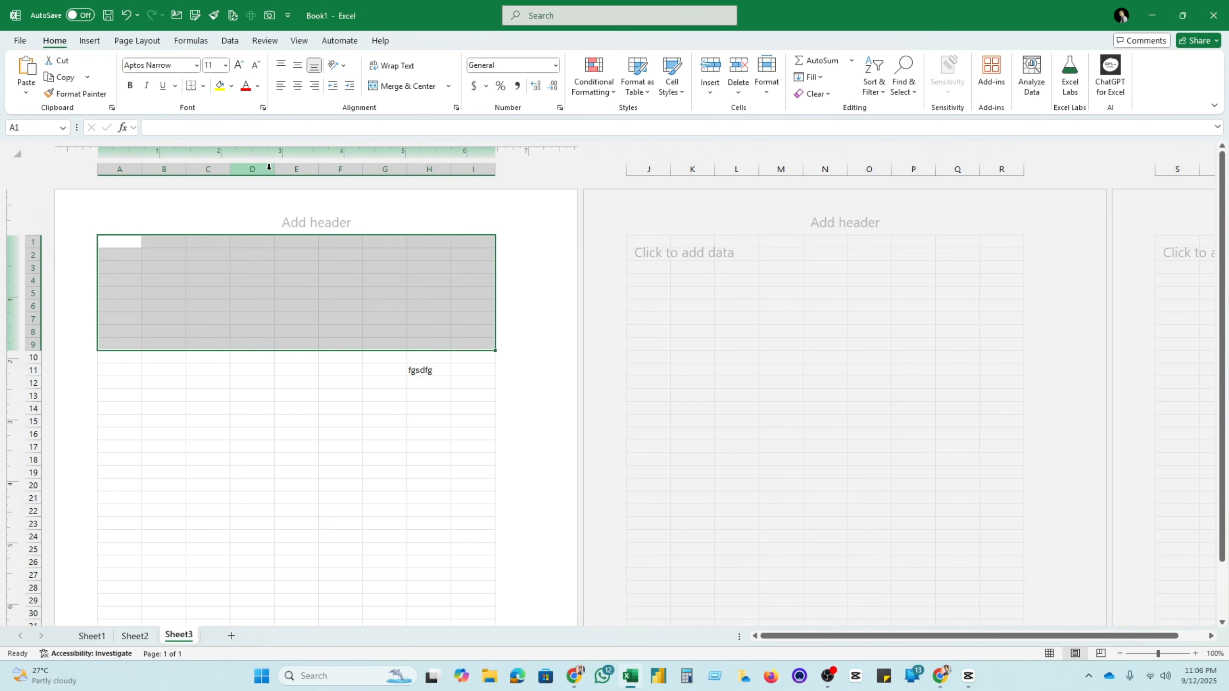
left_click(384, 430)
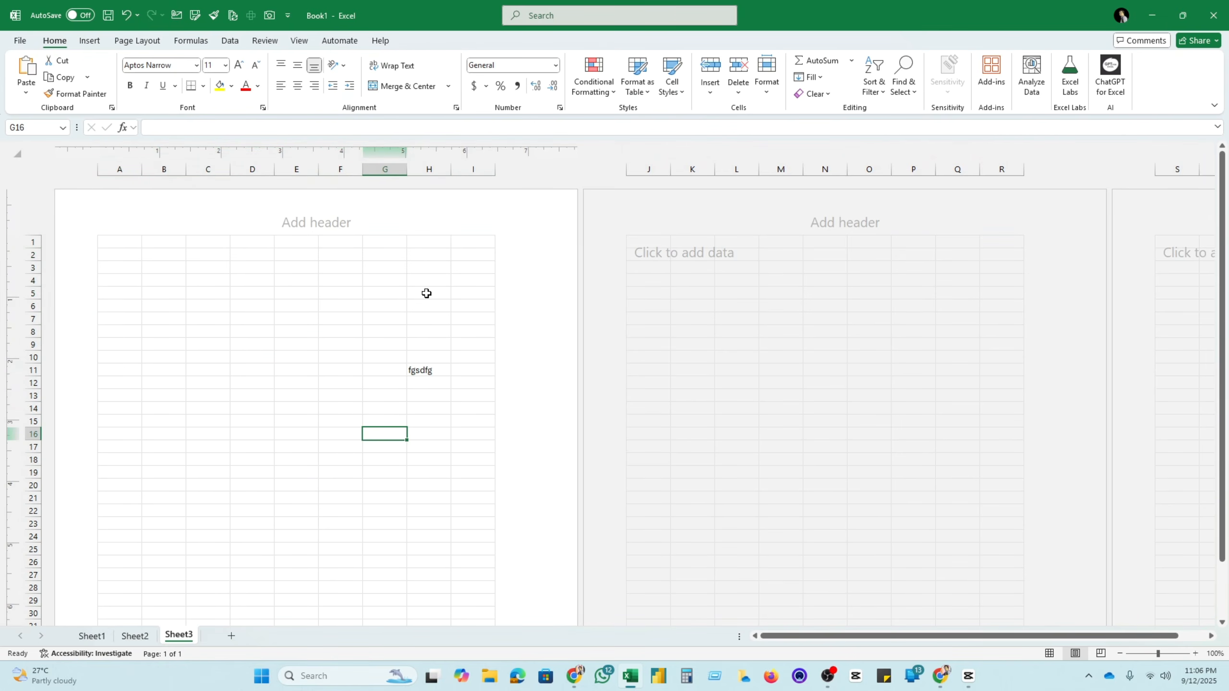
left_click_drag(121, 245, 459, 499)
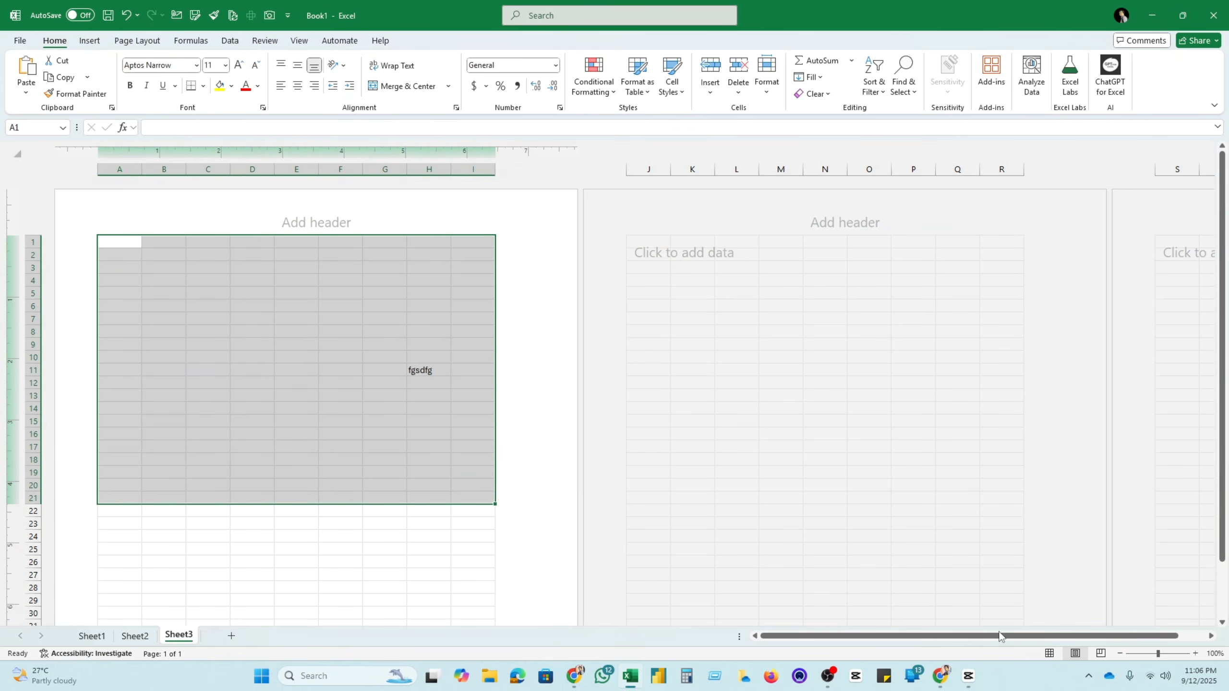
Switch Sheet3 to Page Break Preview and select cell G13, cell E6 and the range A2:G10 in turn
left_click(1100, 653)
left_click(160, 244)
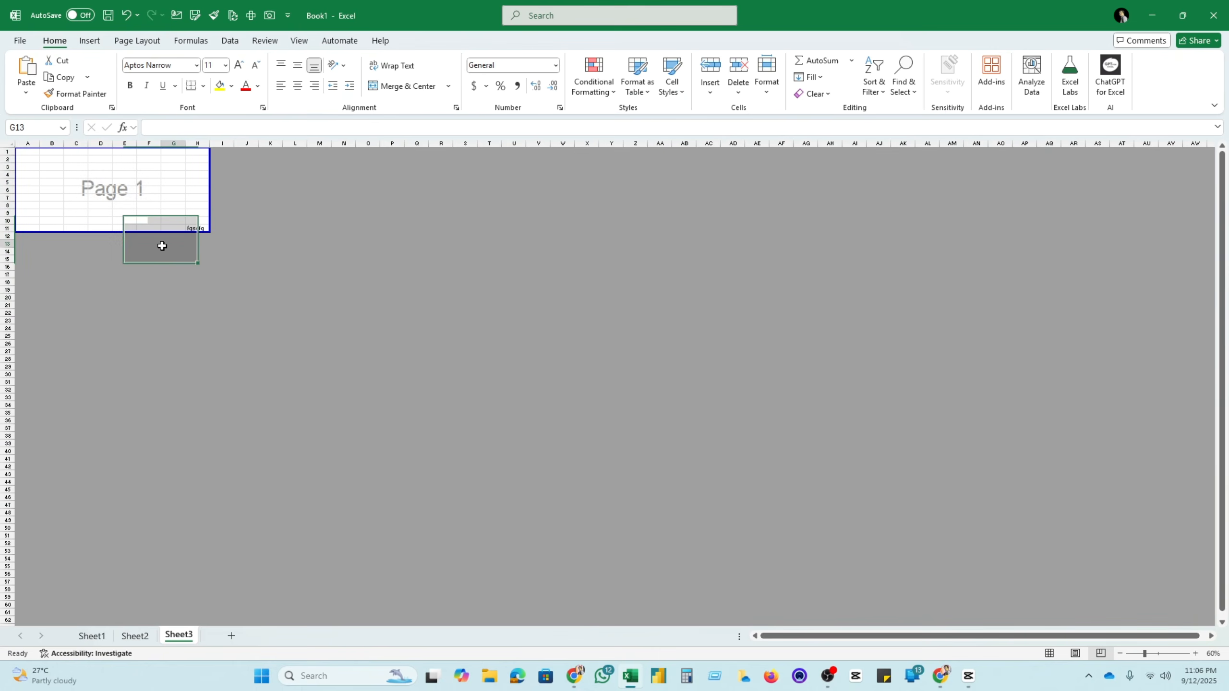
left_click(133, 189)
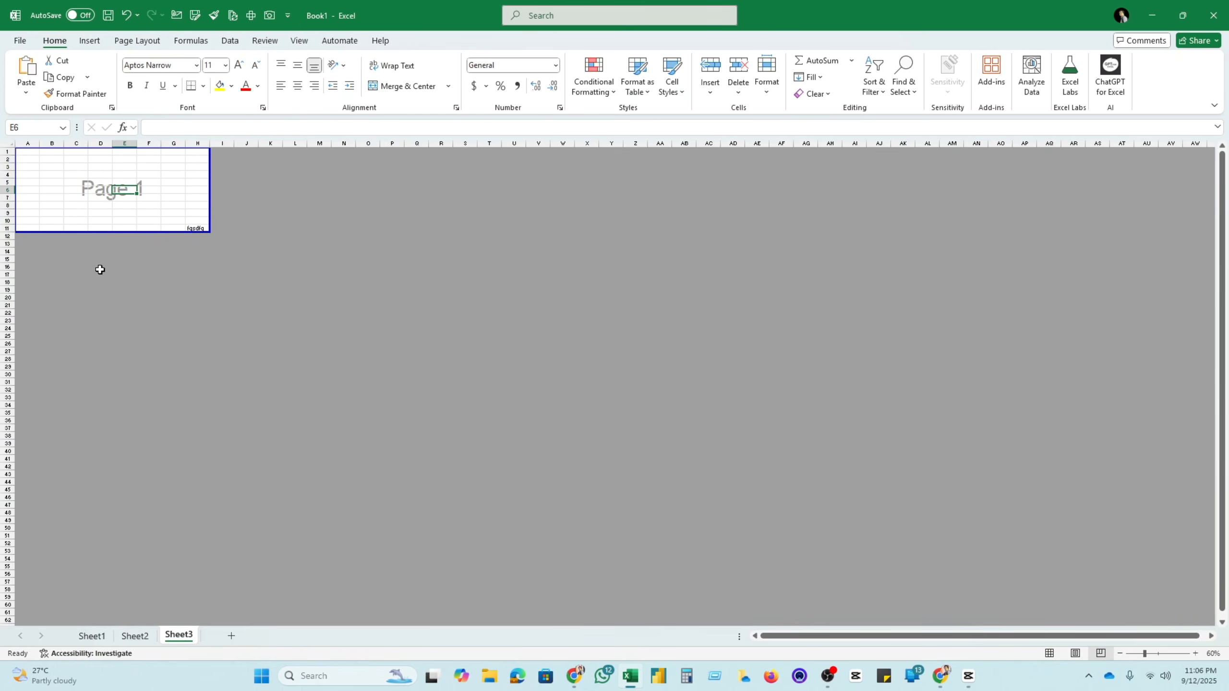
left_click_drag(27, 158, 177, 223)
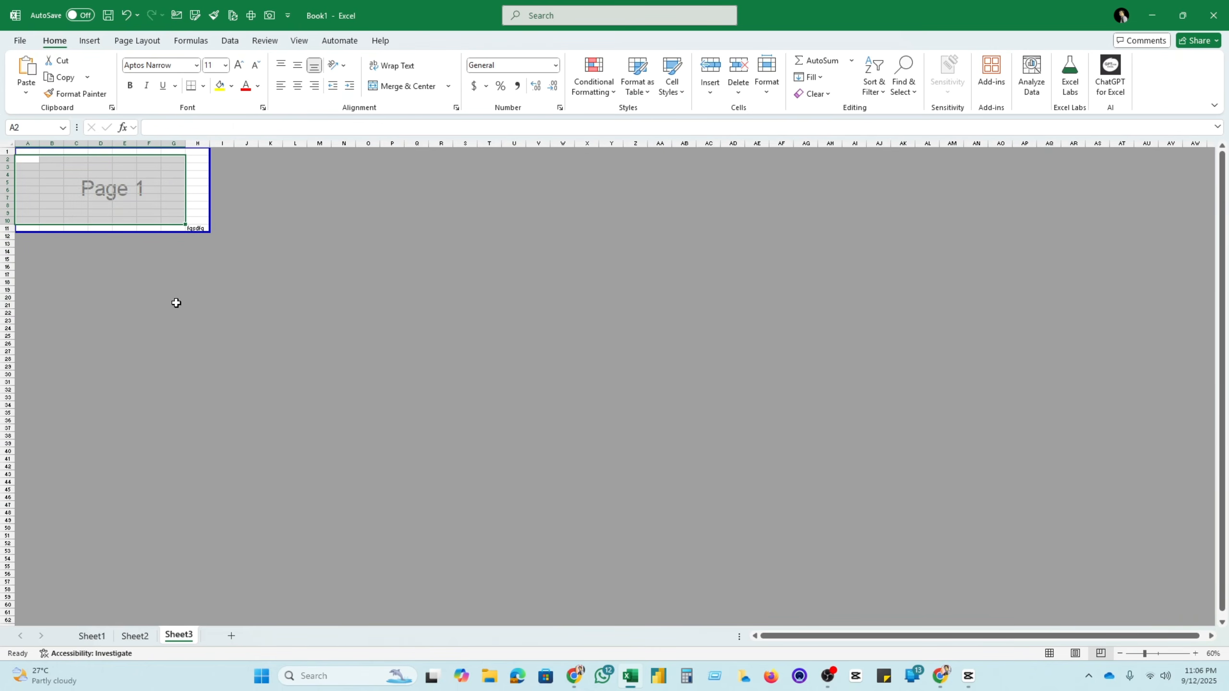
Enter "gh" in cell E29, below the page area, to extend the page, and select cell D20
left_click(147, 266)
left_click(122, 368)
type("gh")
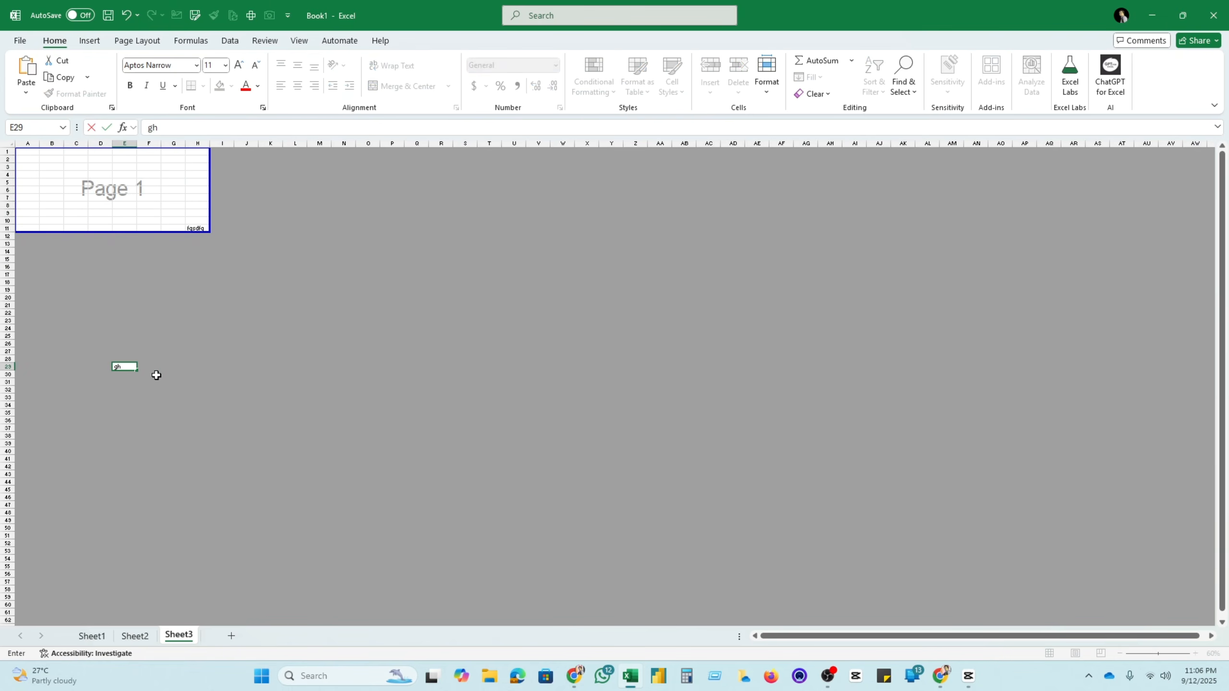
left_click(244, 376)
left_click(97, 297)
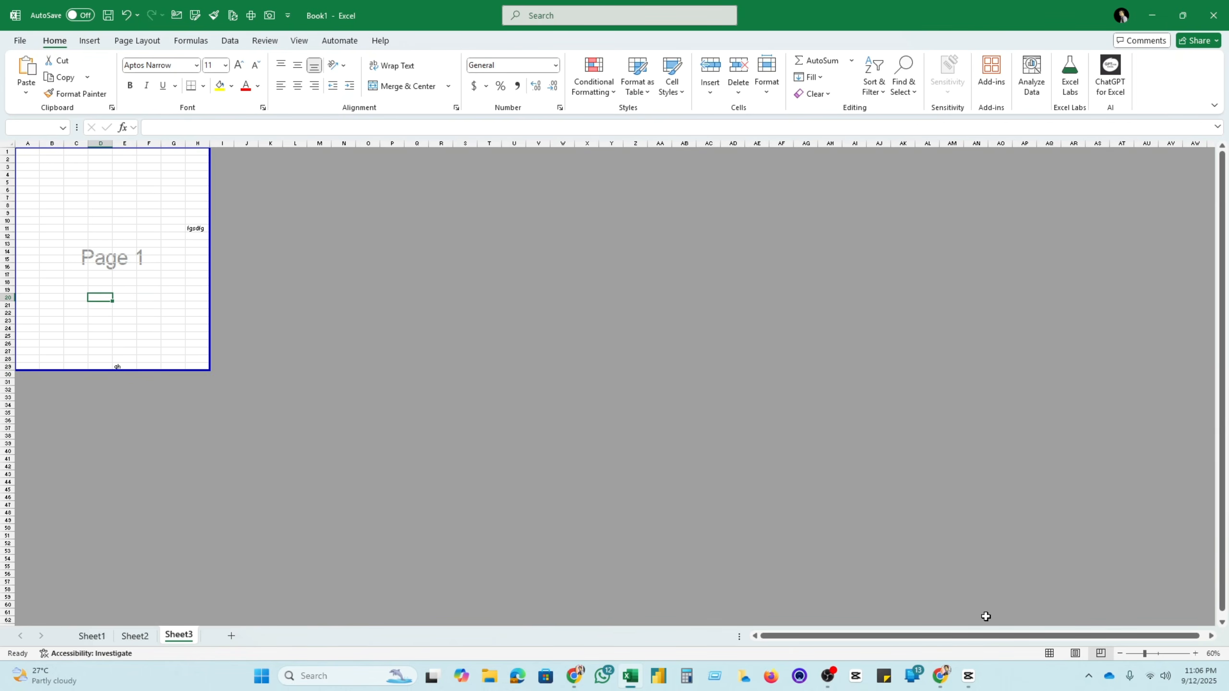
Return Sheet3 to Normal view and select cells J18, L16 and D7 in turn
left_click(1049, 653)
left_click(363, 353)
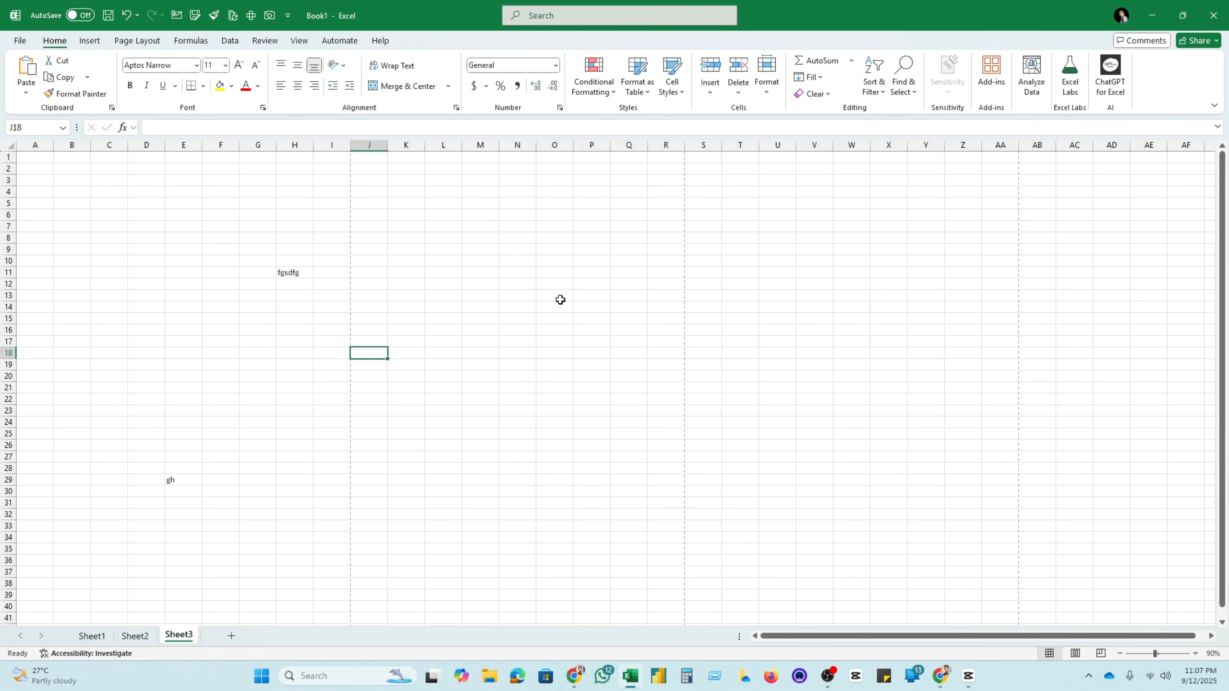
left_click(438, 332)
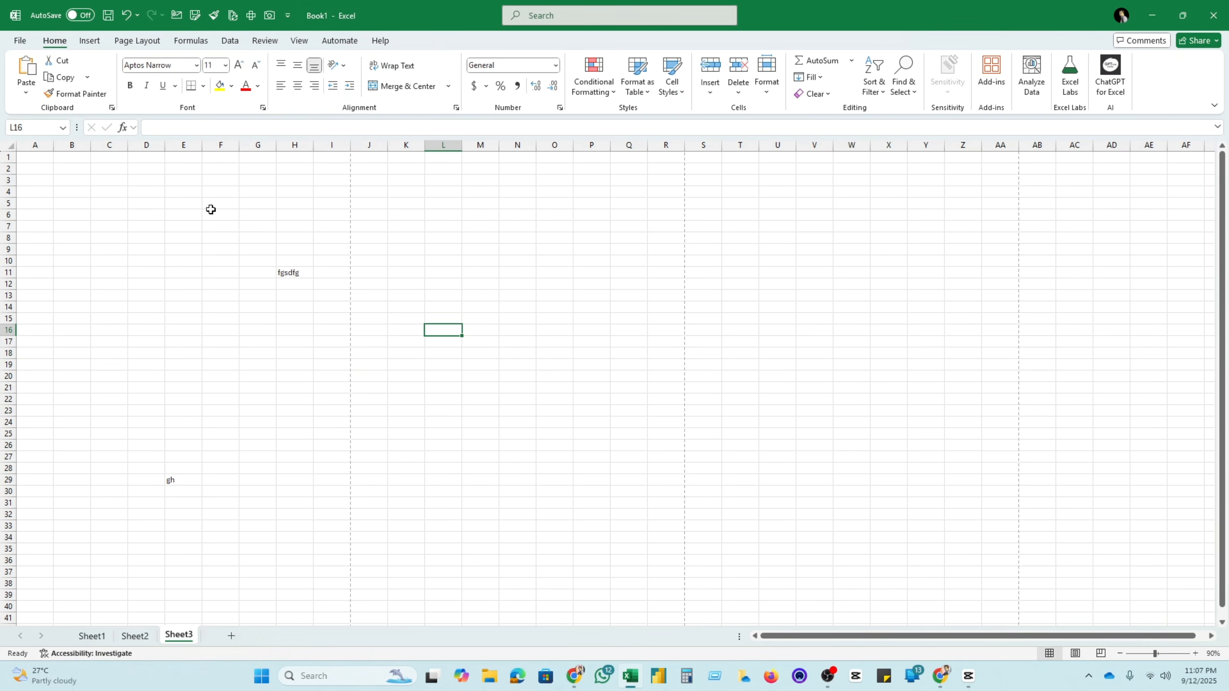
left_click(147, 225)
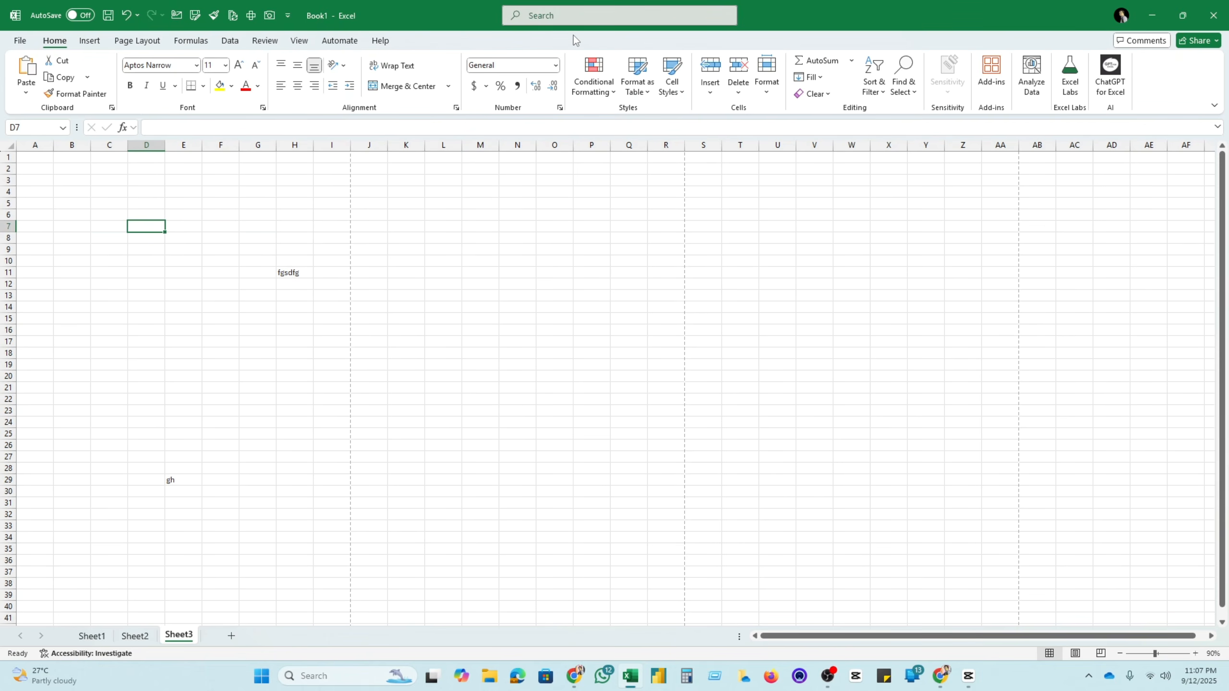
Try the search box and the window controls: restore the workbook window down, maximize it, minimize it and bring it back
left_click(573, 15)
left_click(560, 348)
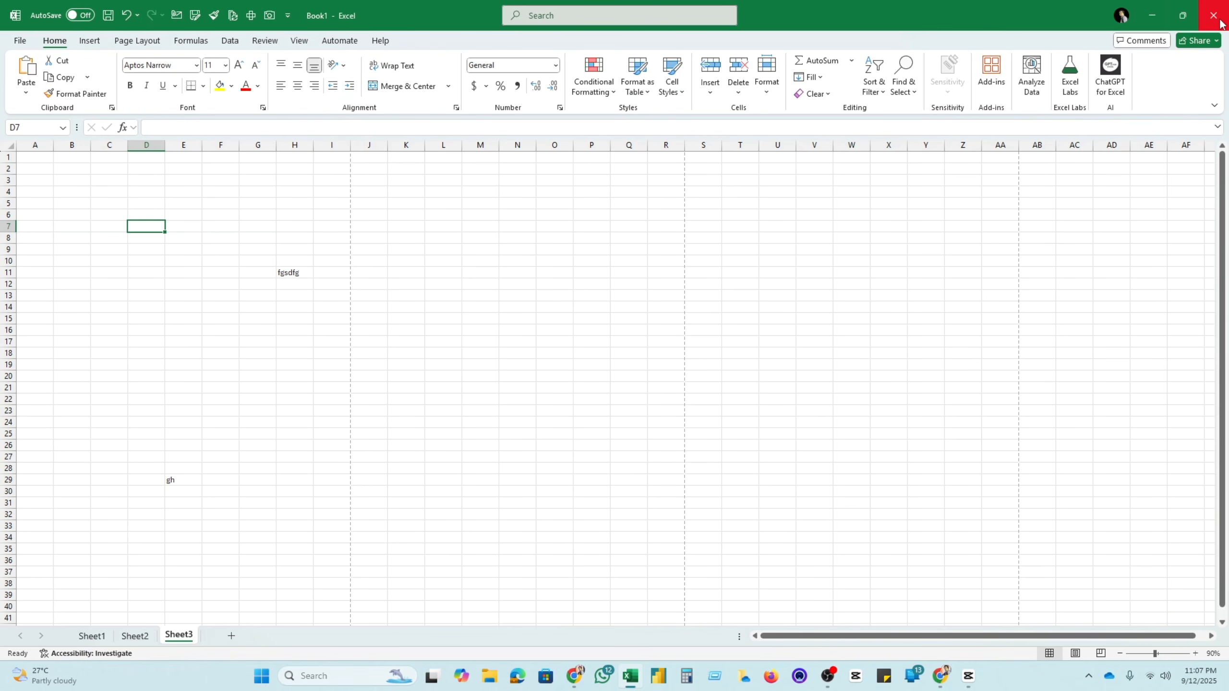
left_click(1183, 18)
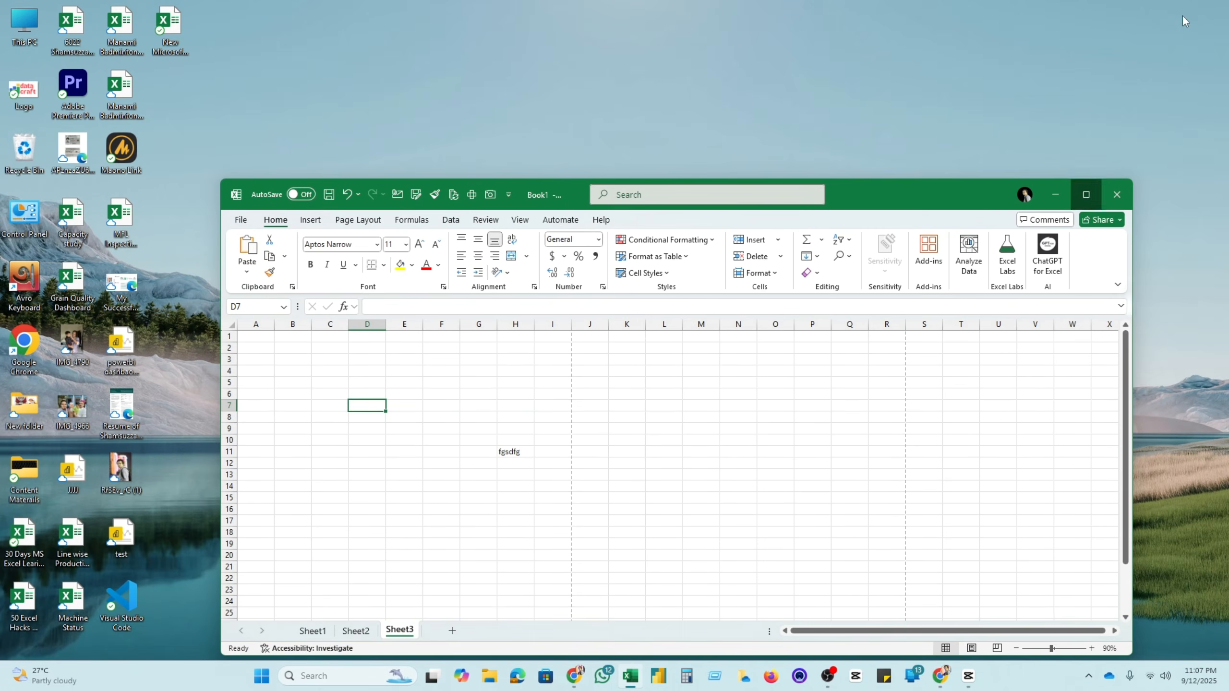
left_click(1084, 195)
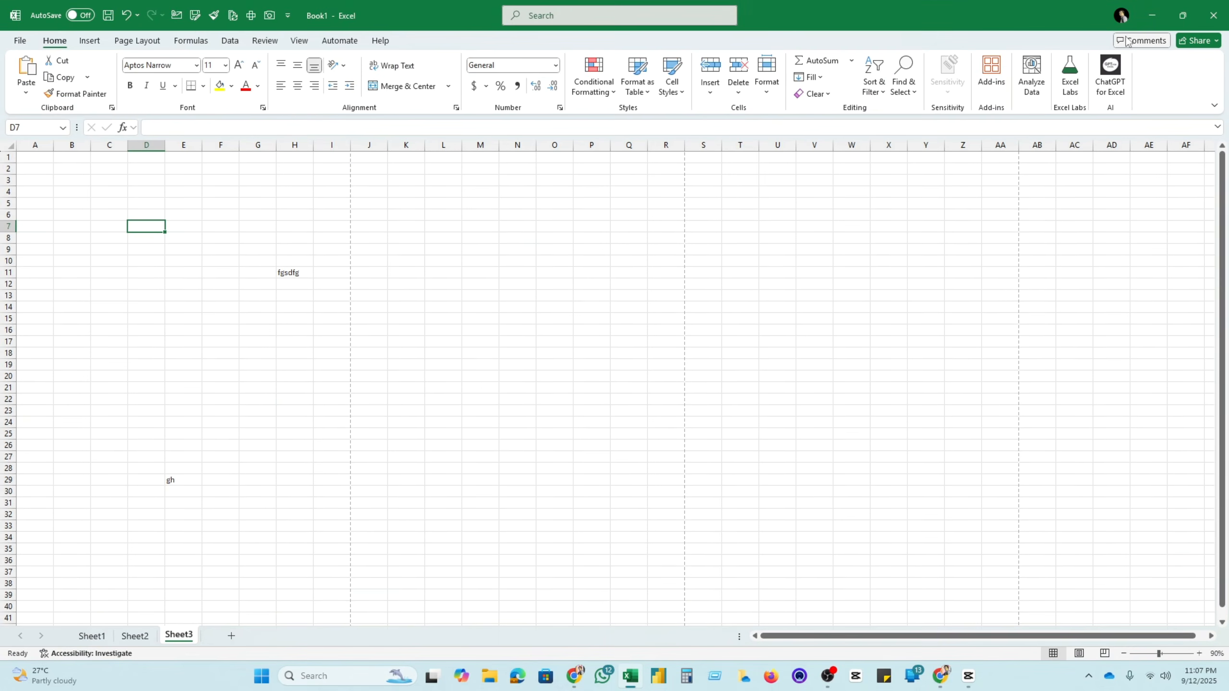
left_click(1150, 18)
left_click(630, 676)
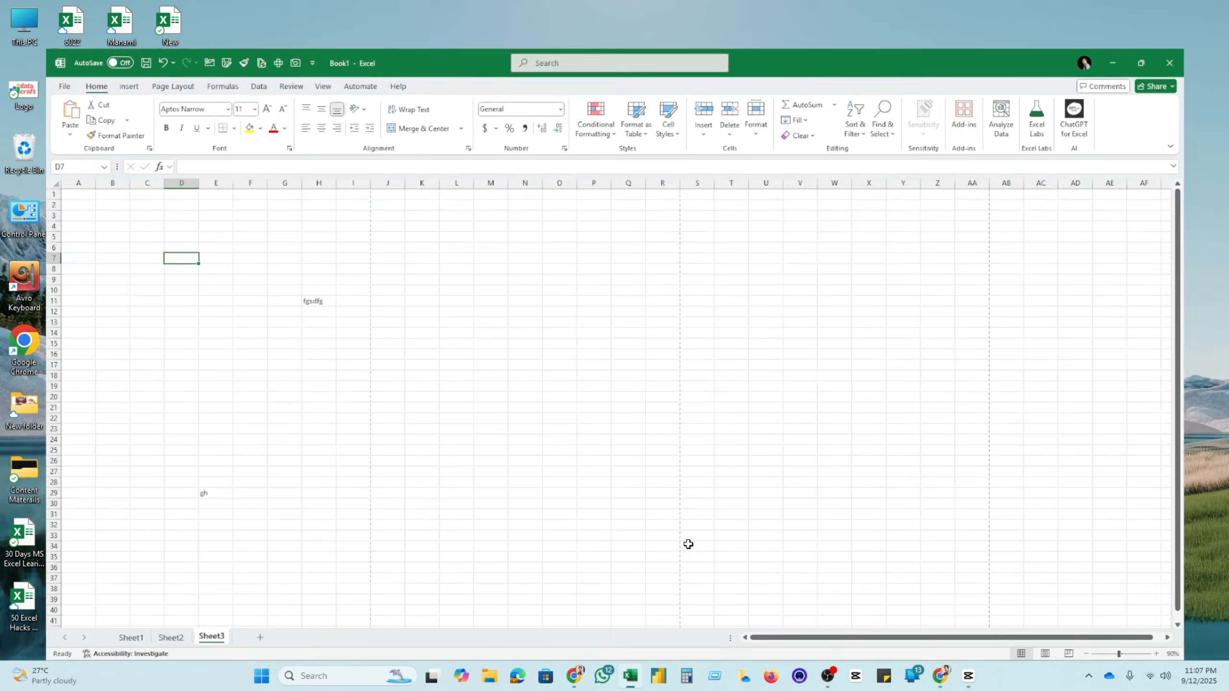
left_click(669, 397)
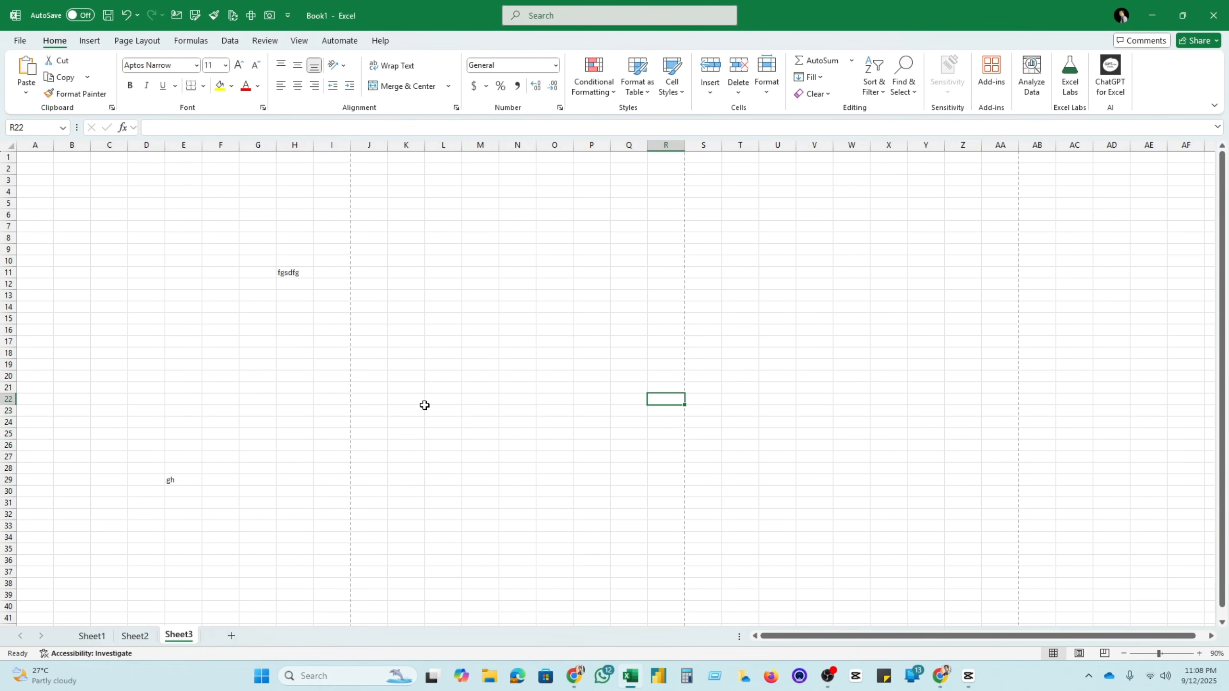
left_click_drag(63, 192, 513, 516)
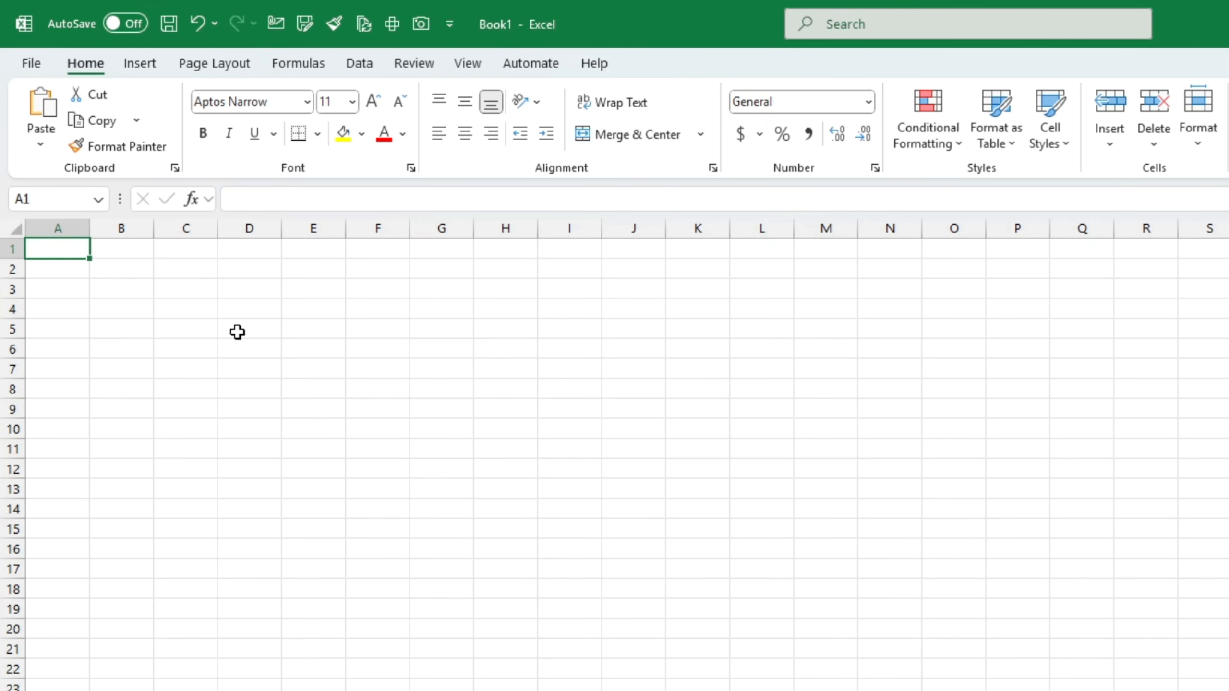
Enter the heading "Serial Number" in cell B2
left_click(117, 272)
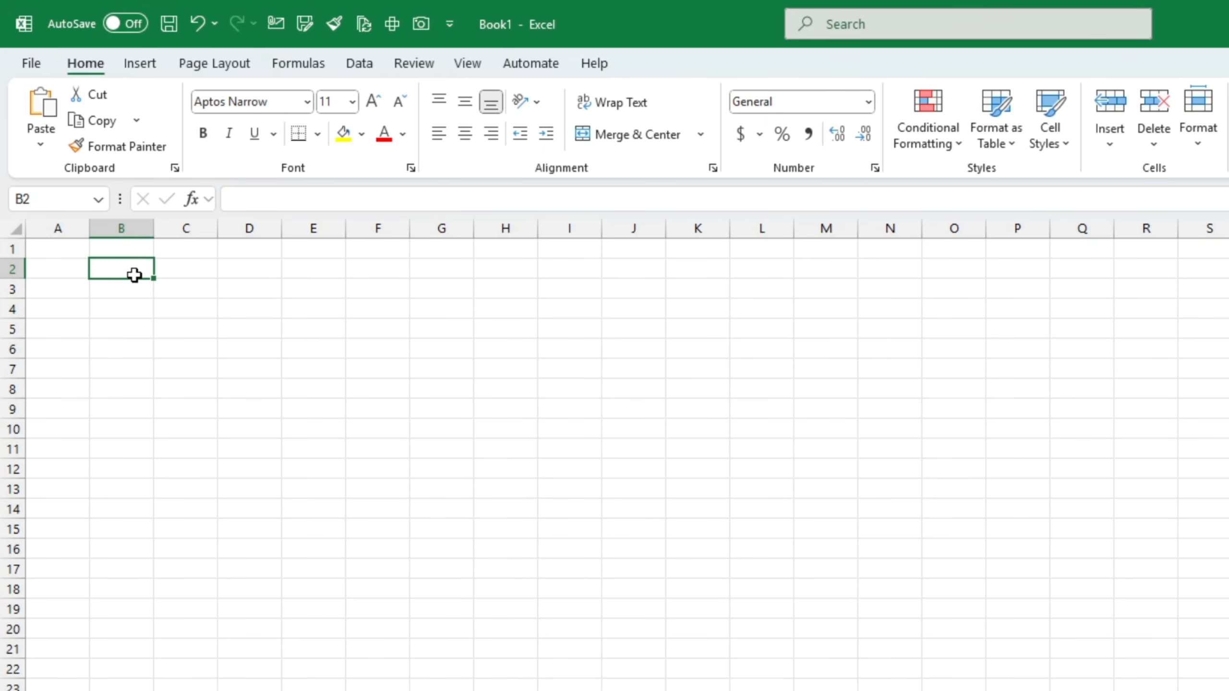
type("Se")
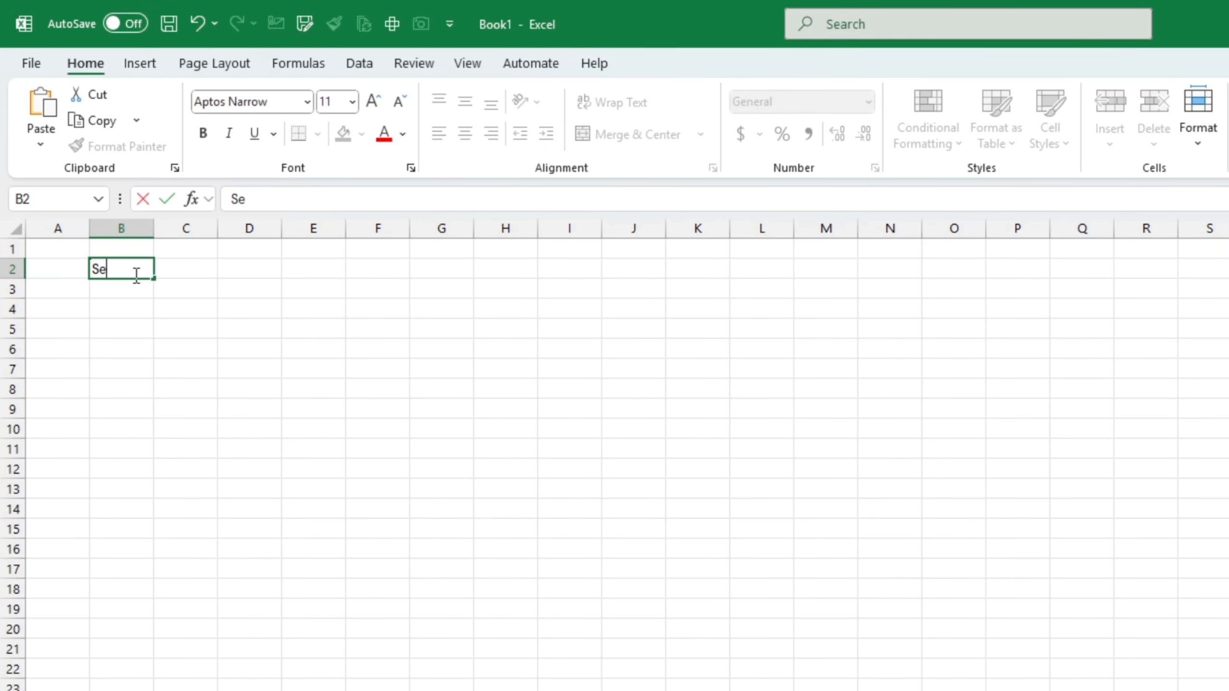
type("rial Number")
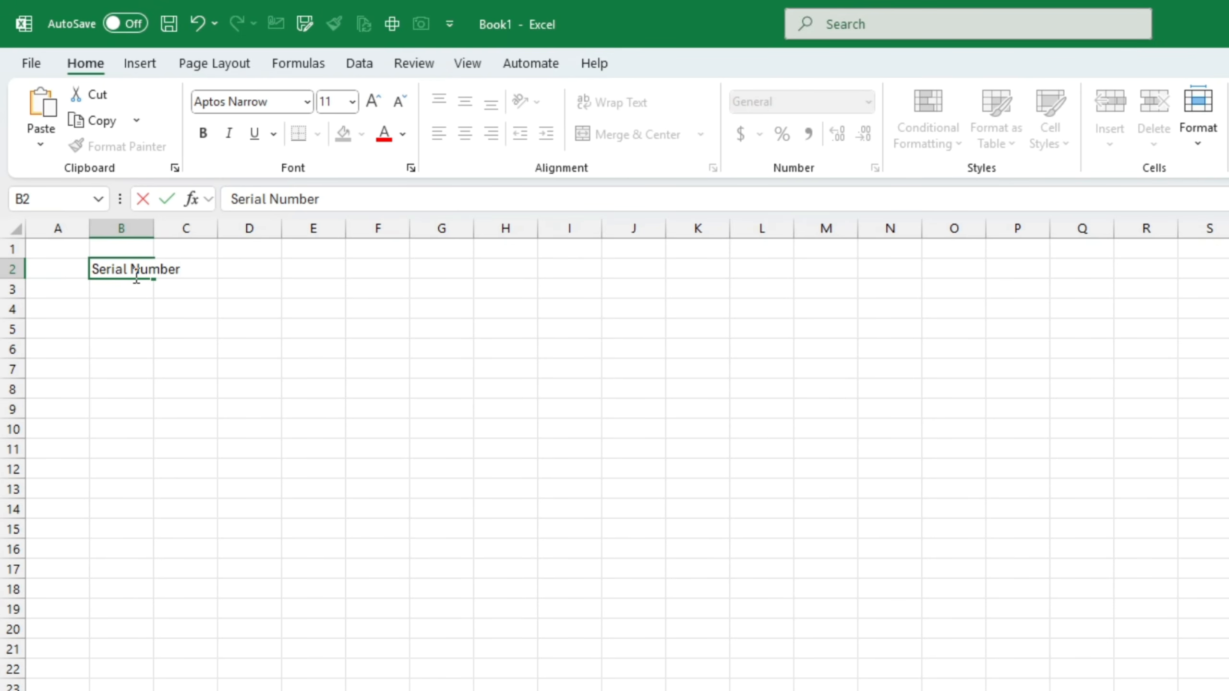
key("Return")
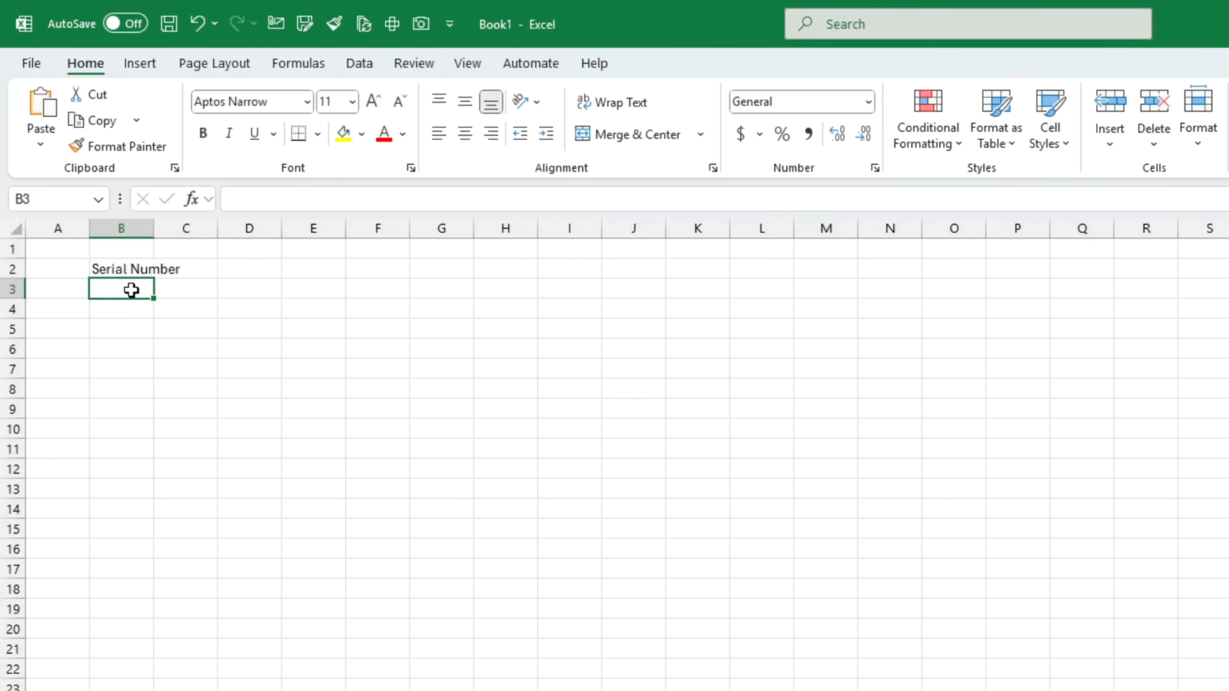
Alternate between cells B2 and B3 to compare what the formula bar shows for each
left_click(134, 267)
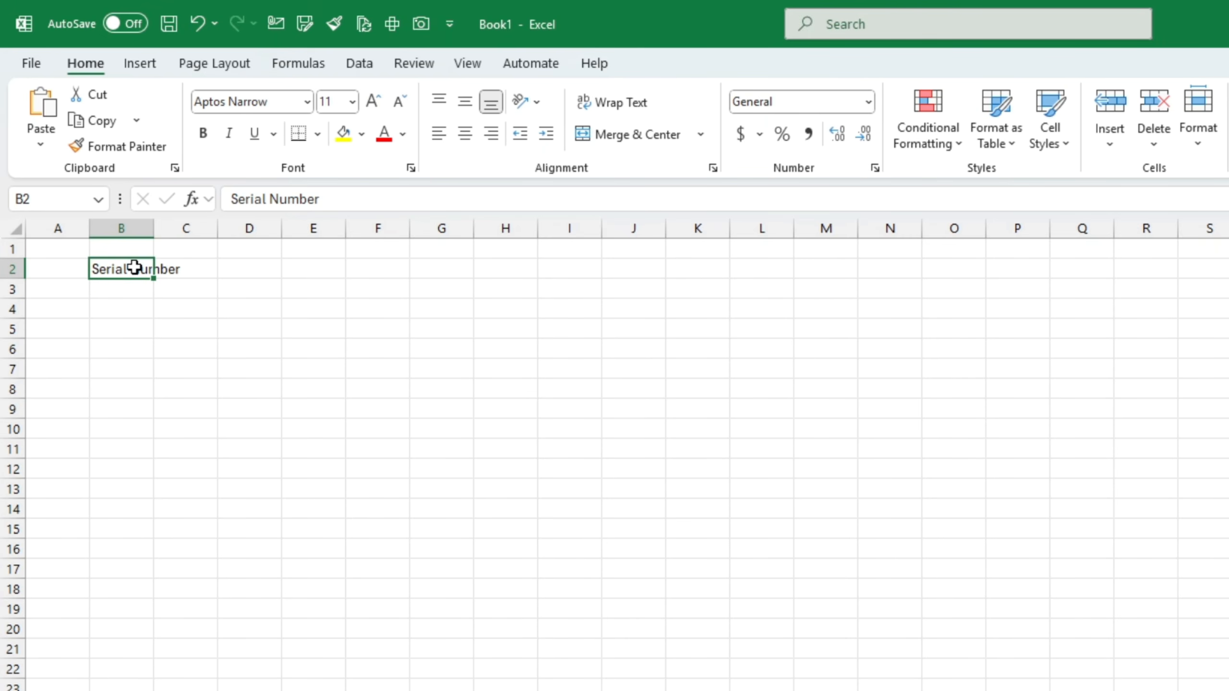
left_click(132, 288)
left_click(133, 270)
left_click(141, 284)
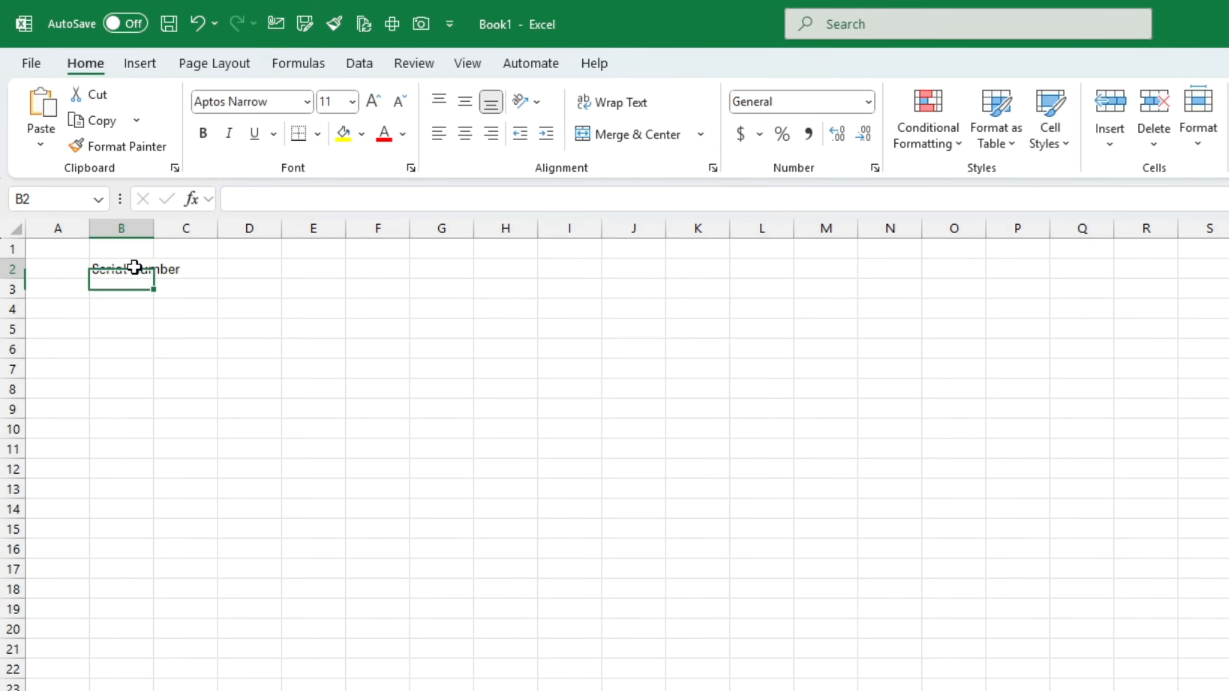
Edit cell B2 in place by deleting the "a" in "Serial" and retyping it, and select cell C5
left_click(134, 268)
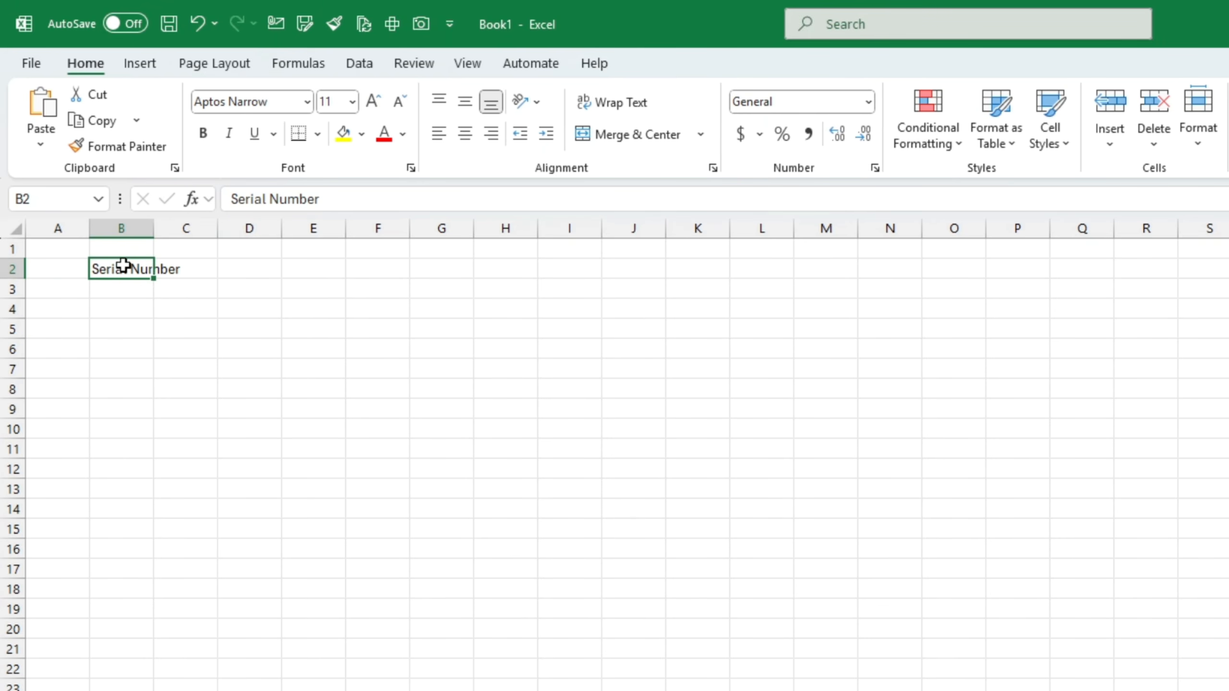
double_click(124, 266)
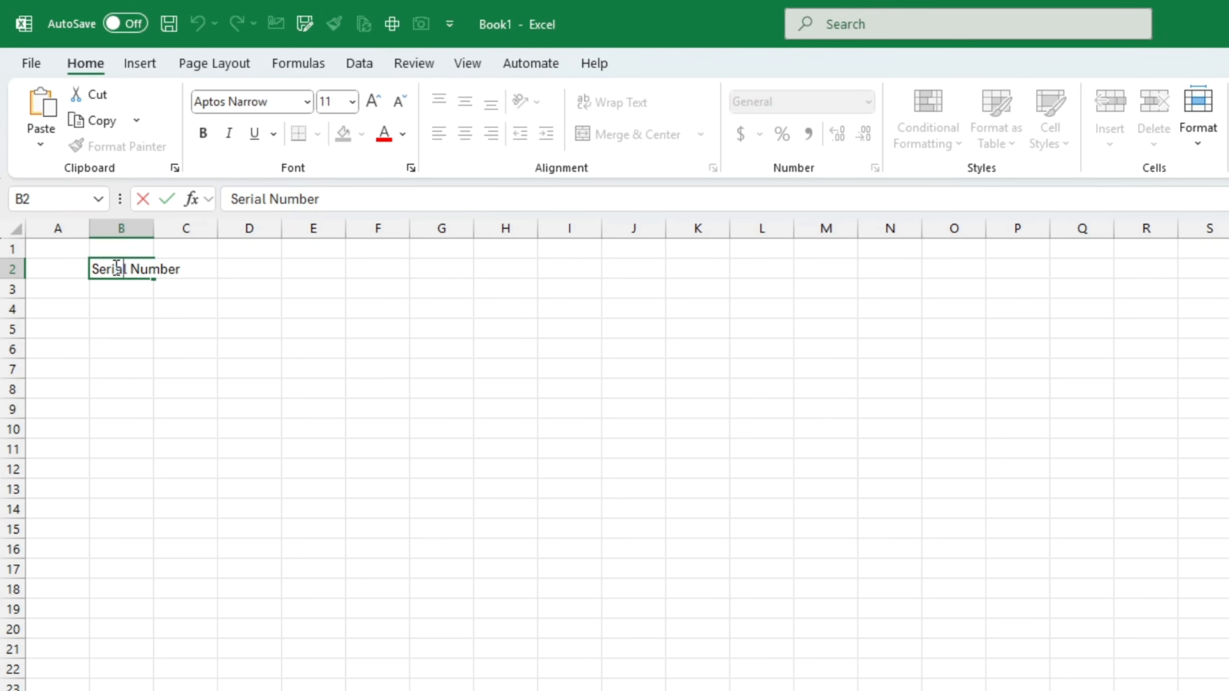
left_click(142, 268)
left_click(100, 269)
left_click(126, 269)
key("BackSpace")
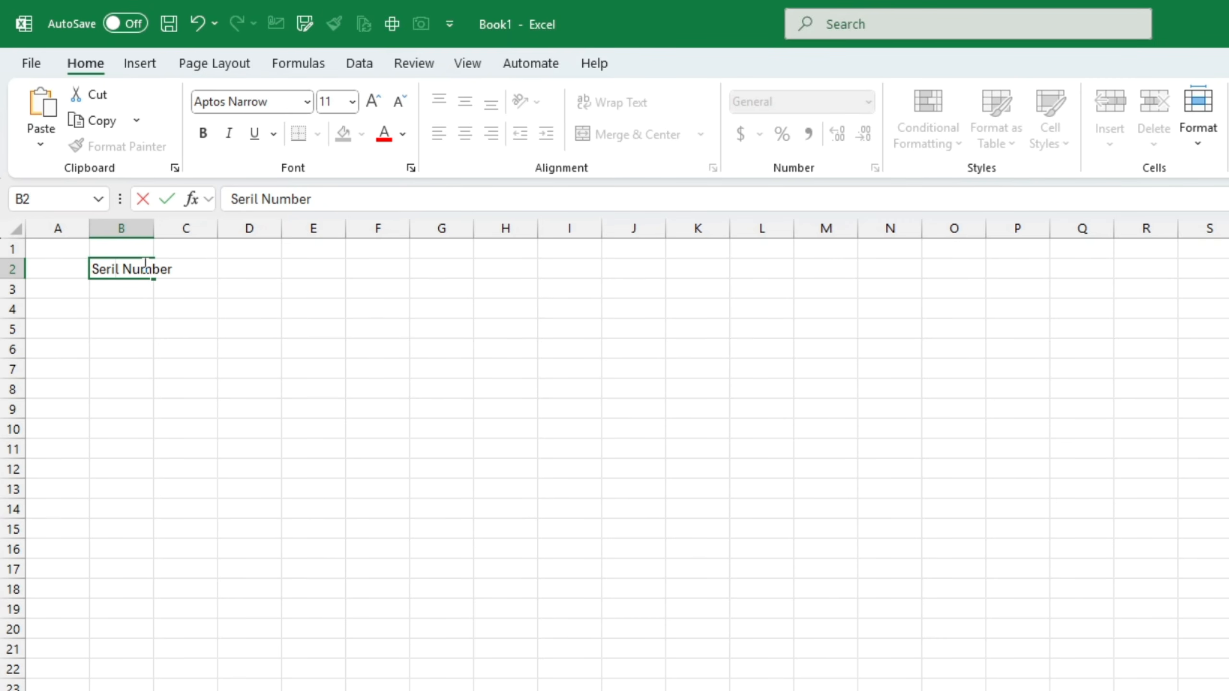
type("a")
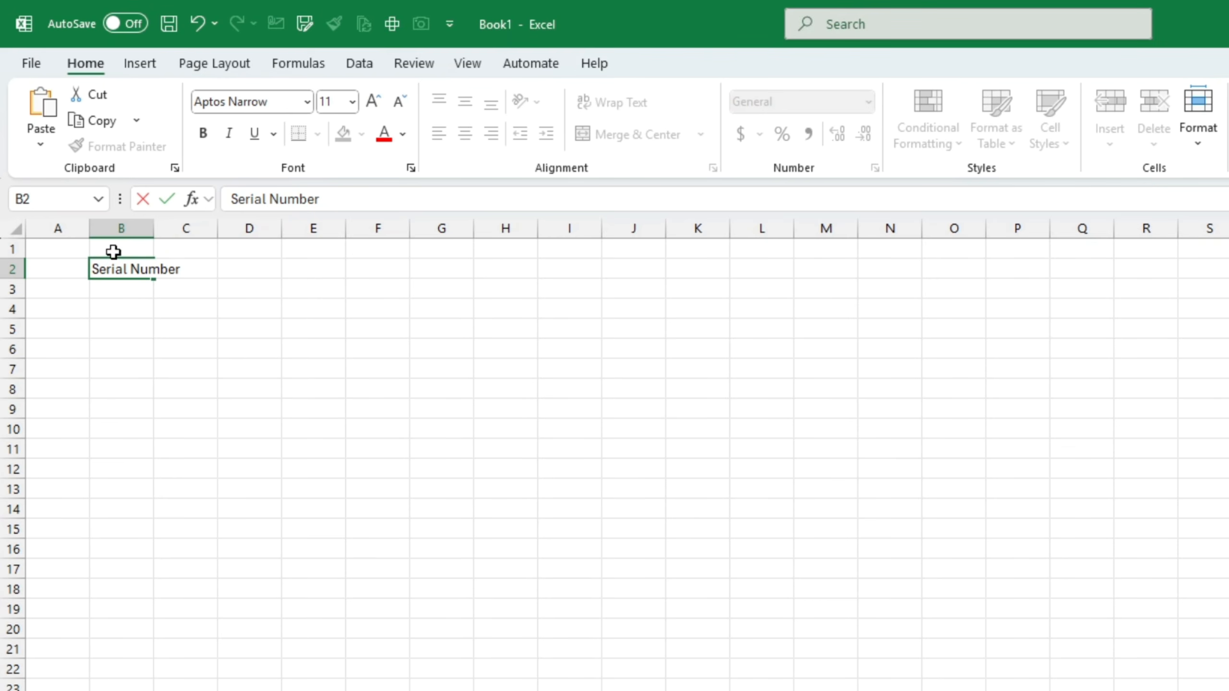
left_click(148, 296)
left_click(158, 325)
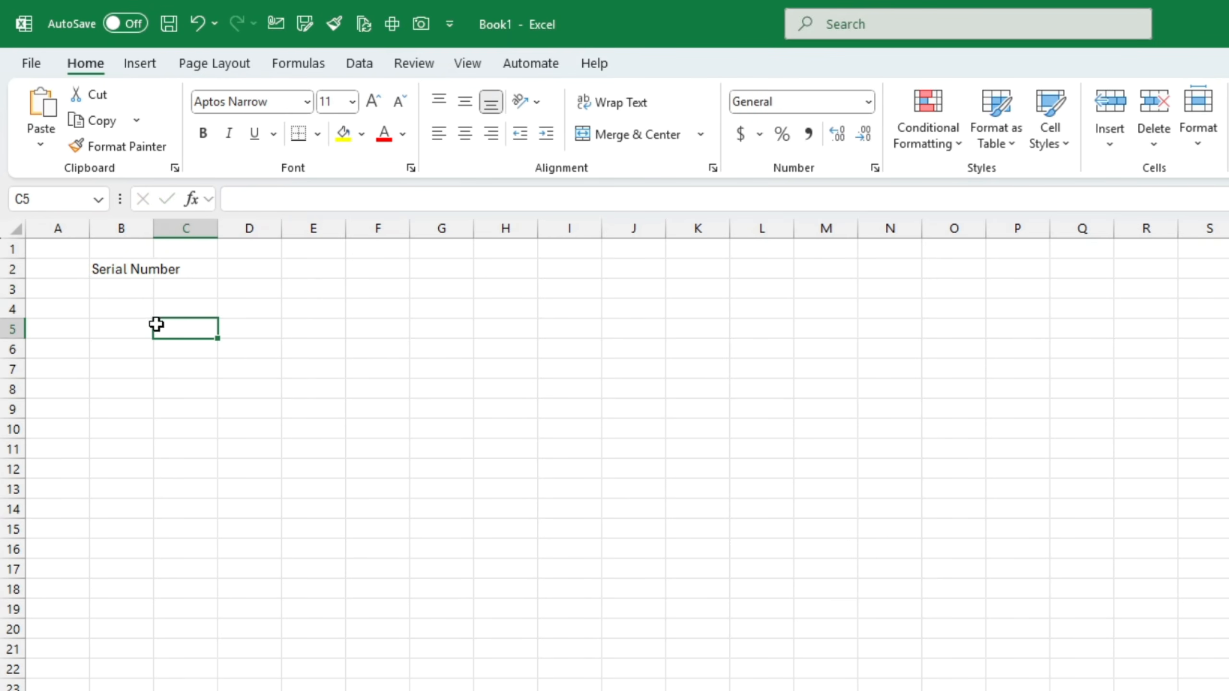
Check the content of cell B2 in the formula bar against the empty cells above and below it in column B
left_click(131, 272)
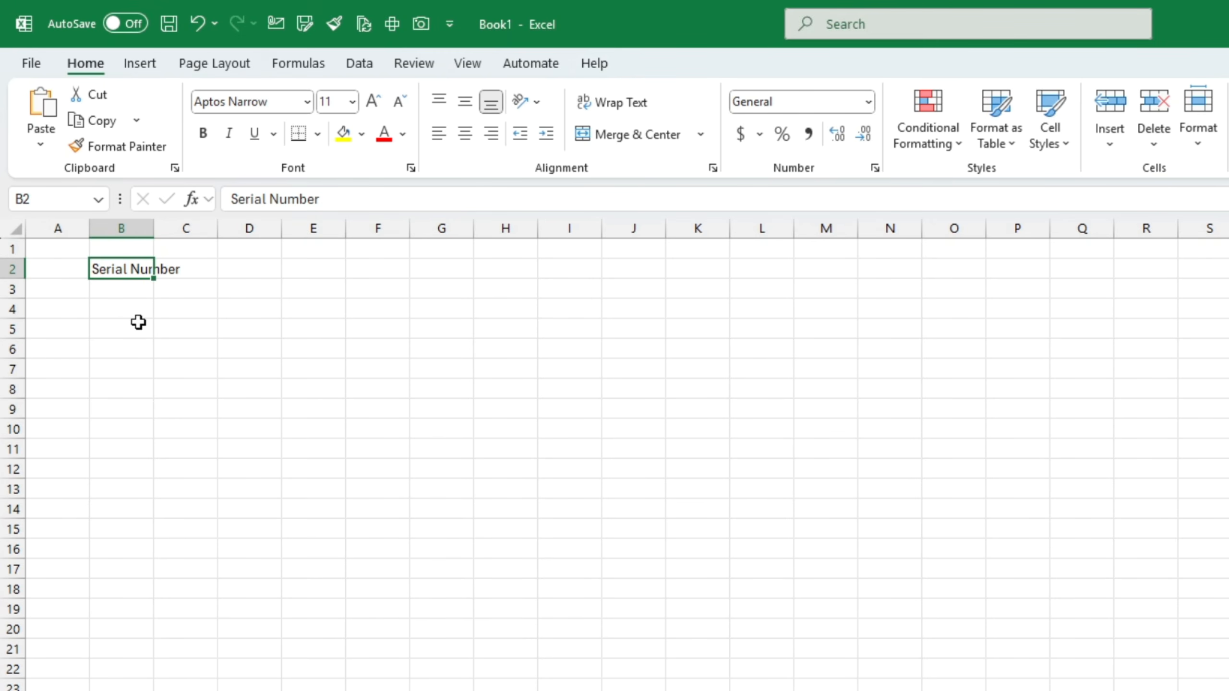
left_click(133, 291)
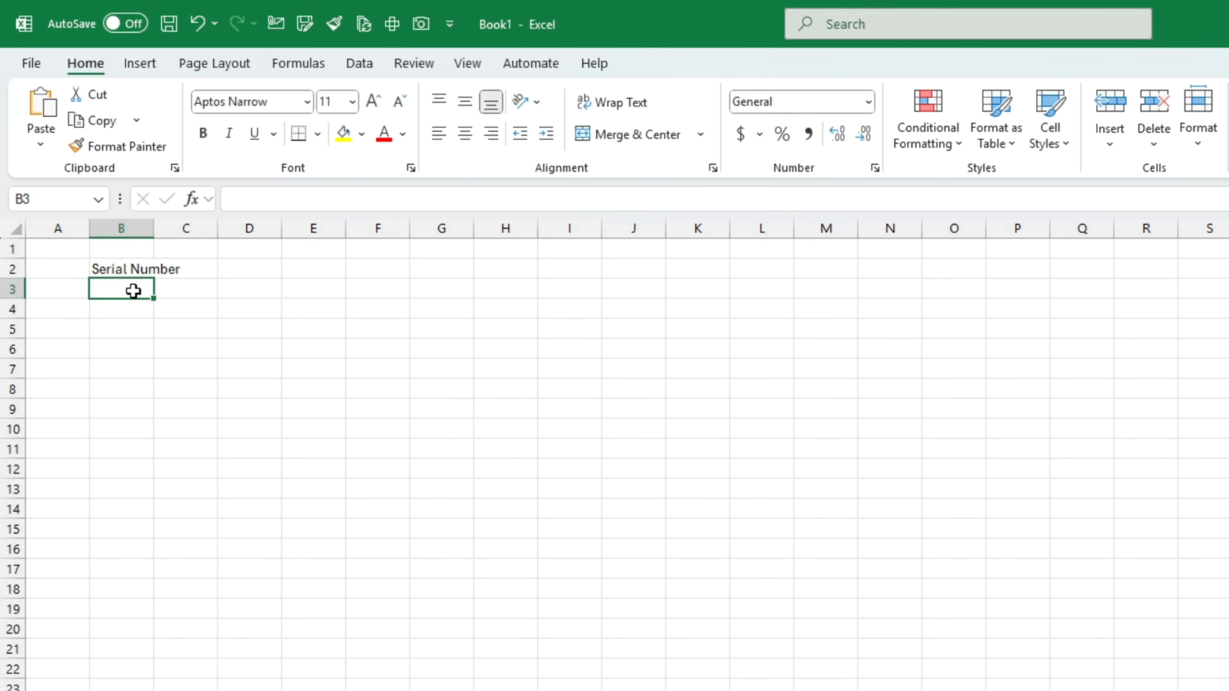
left_click(117, 314)
left_click(135, 254)
left_click(130, 288)
left_click(130, 269)
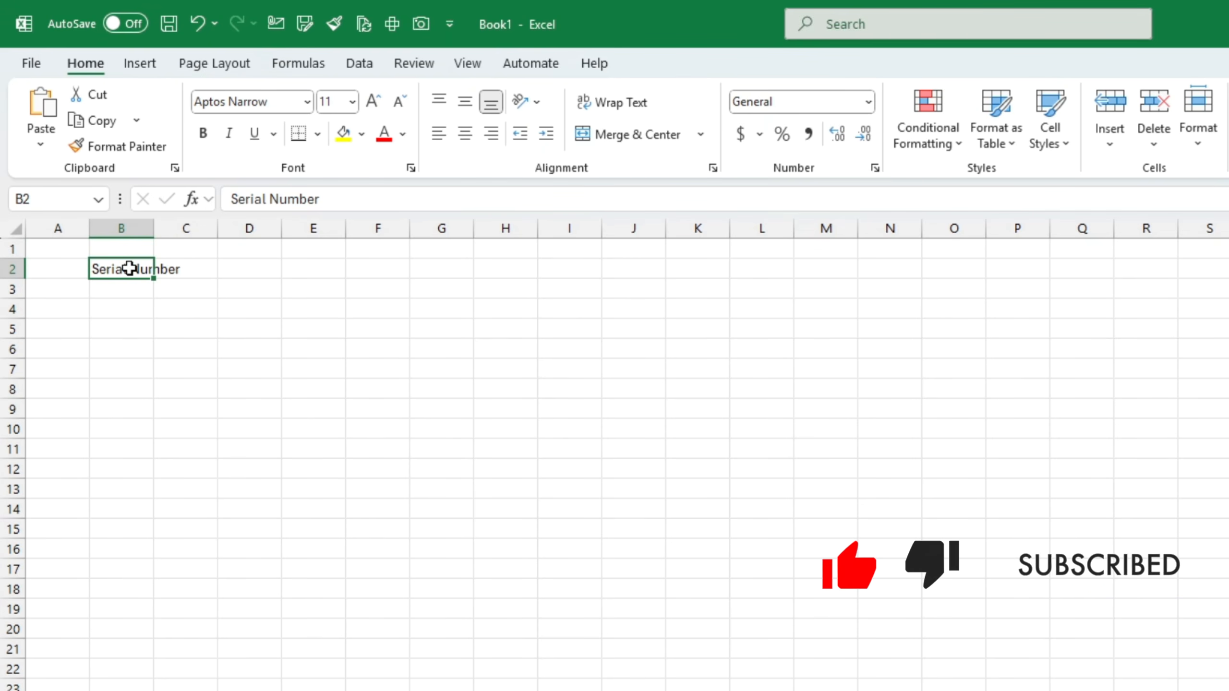
left_click(123, 349)
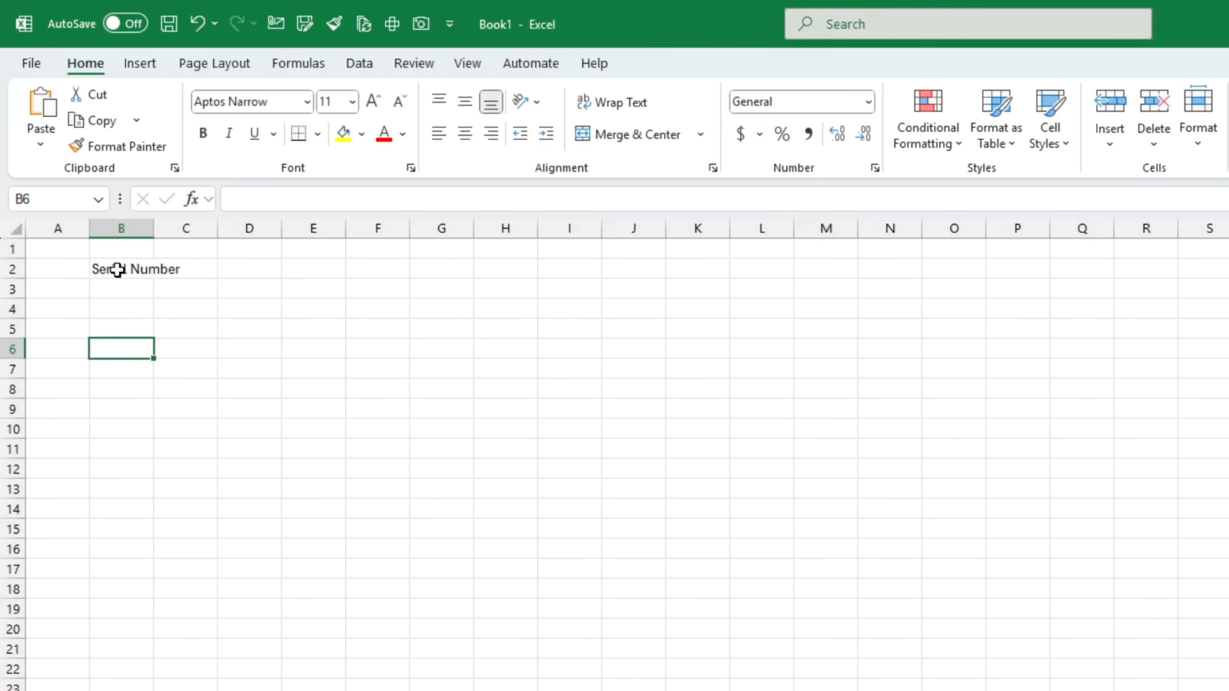
left_click(118, 270)
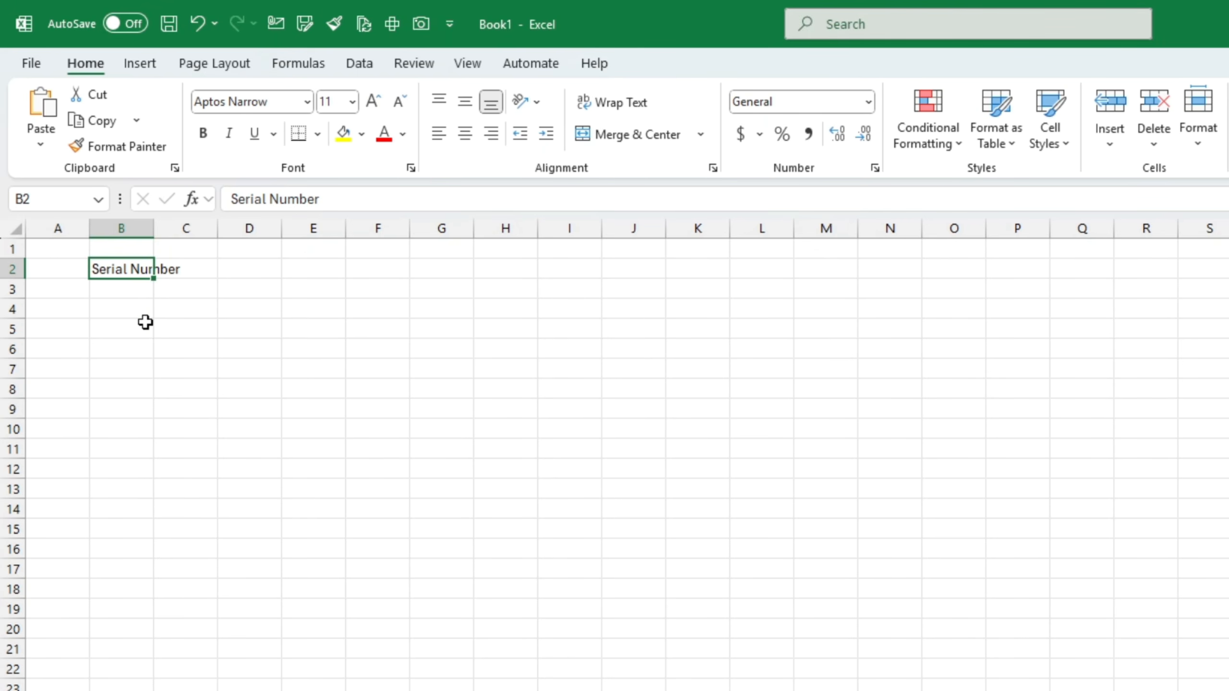
left_click(135, 306)
left_click(128, 269)
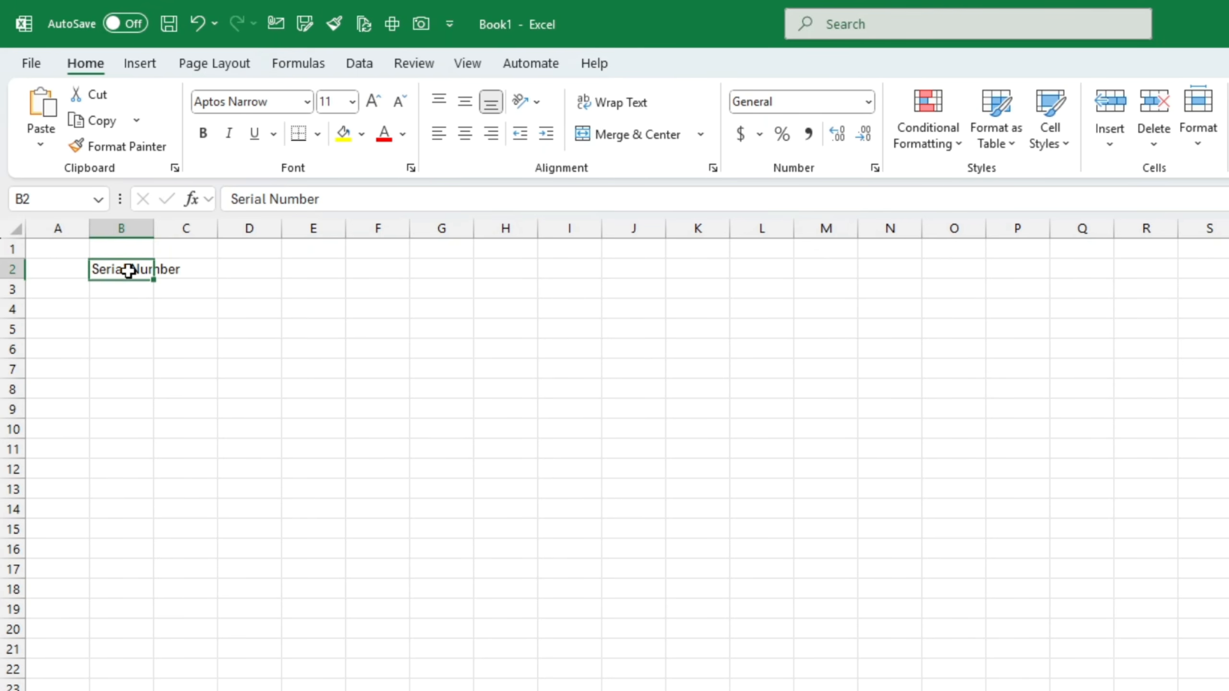
left_click(129, 304)
Select the range B2:F9 and cell C11, and clear the contents of cell B2
left_click_drag(121, 268, 382, 414)
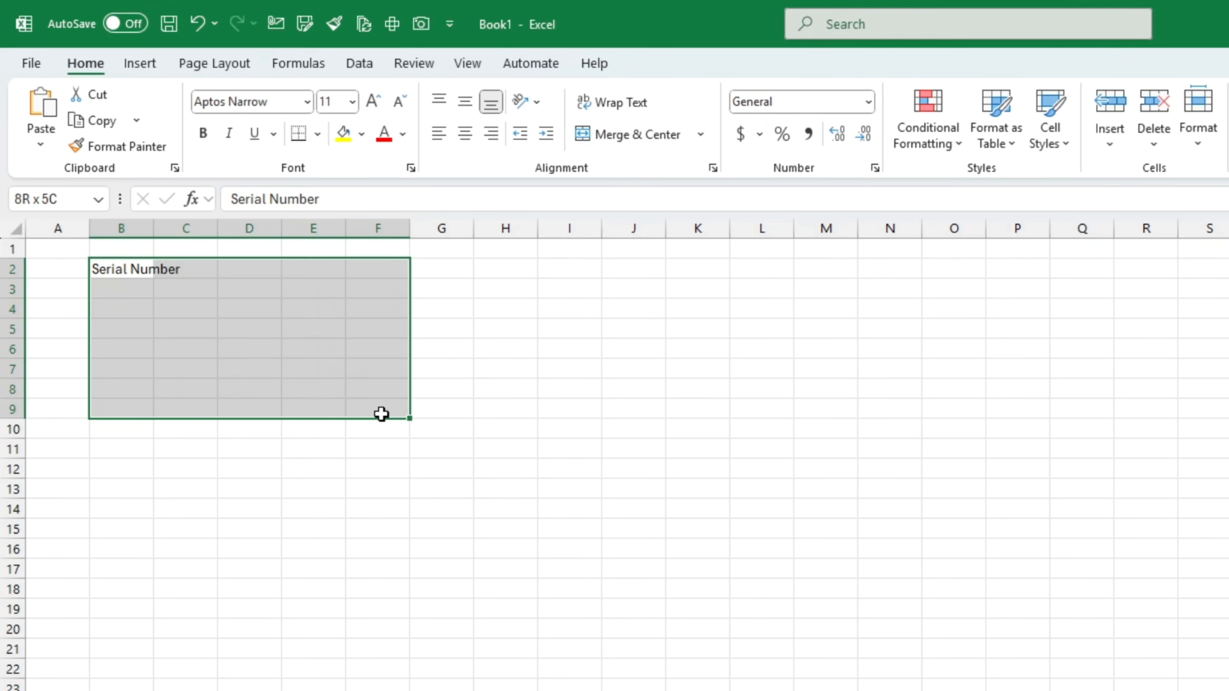
left_click(200, 449)
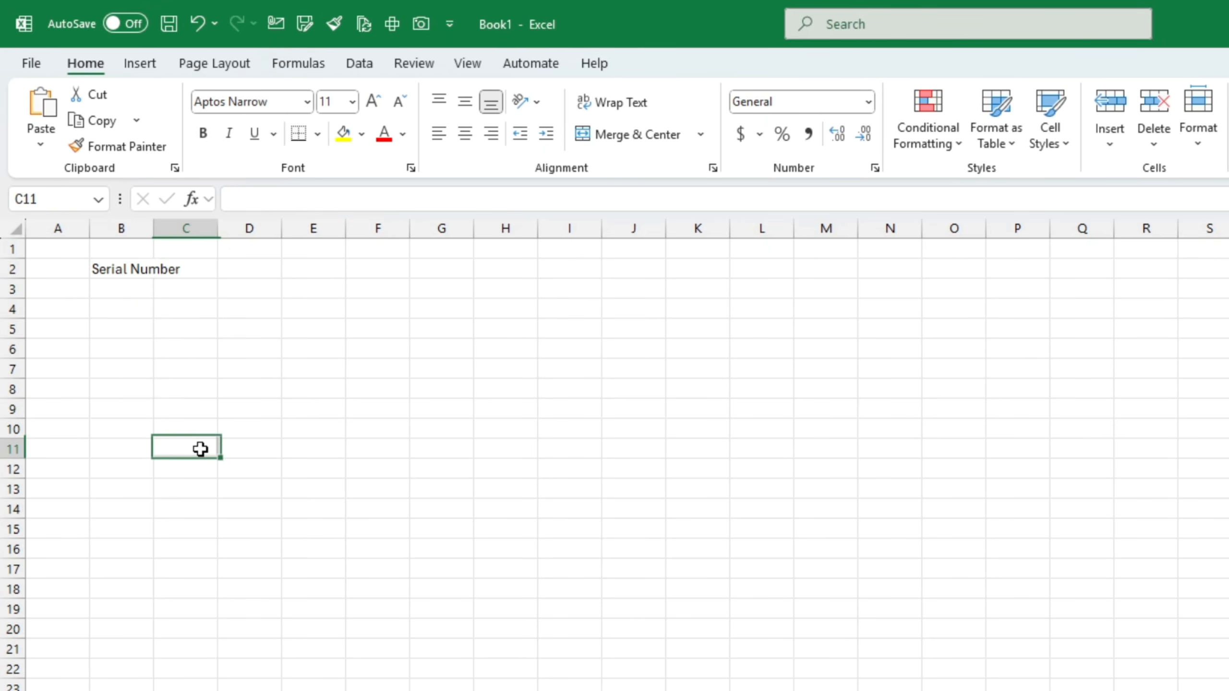
left_click(118, 266)
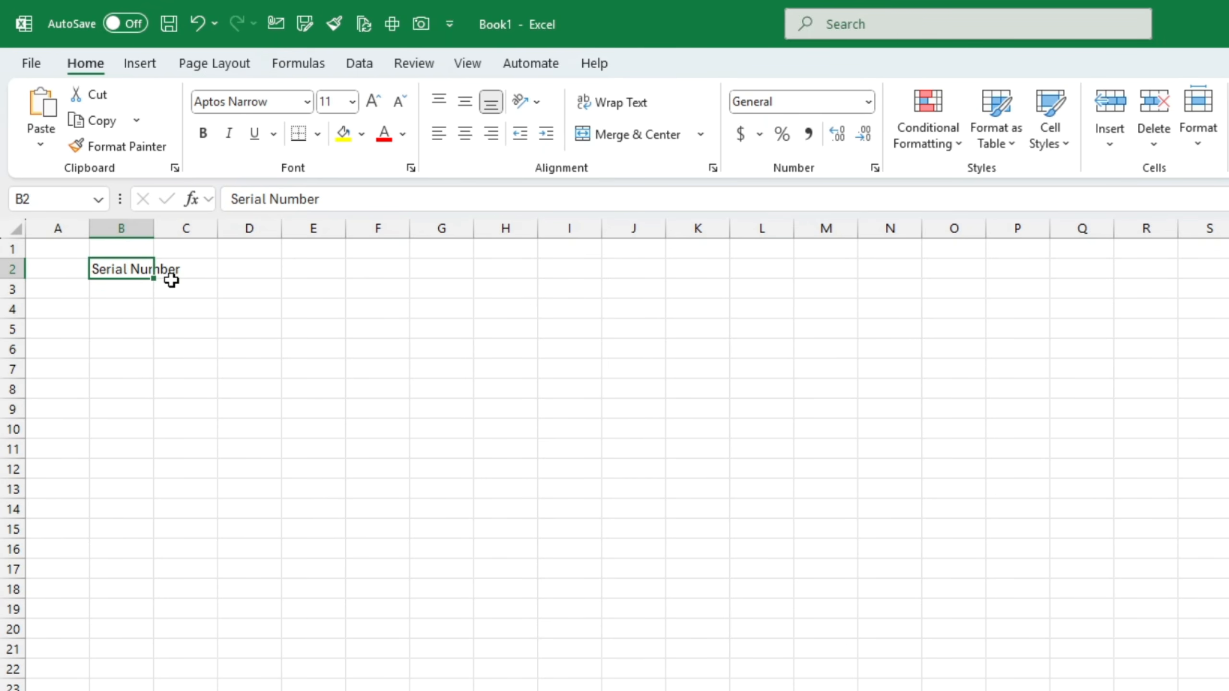
key("Delete")
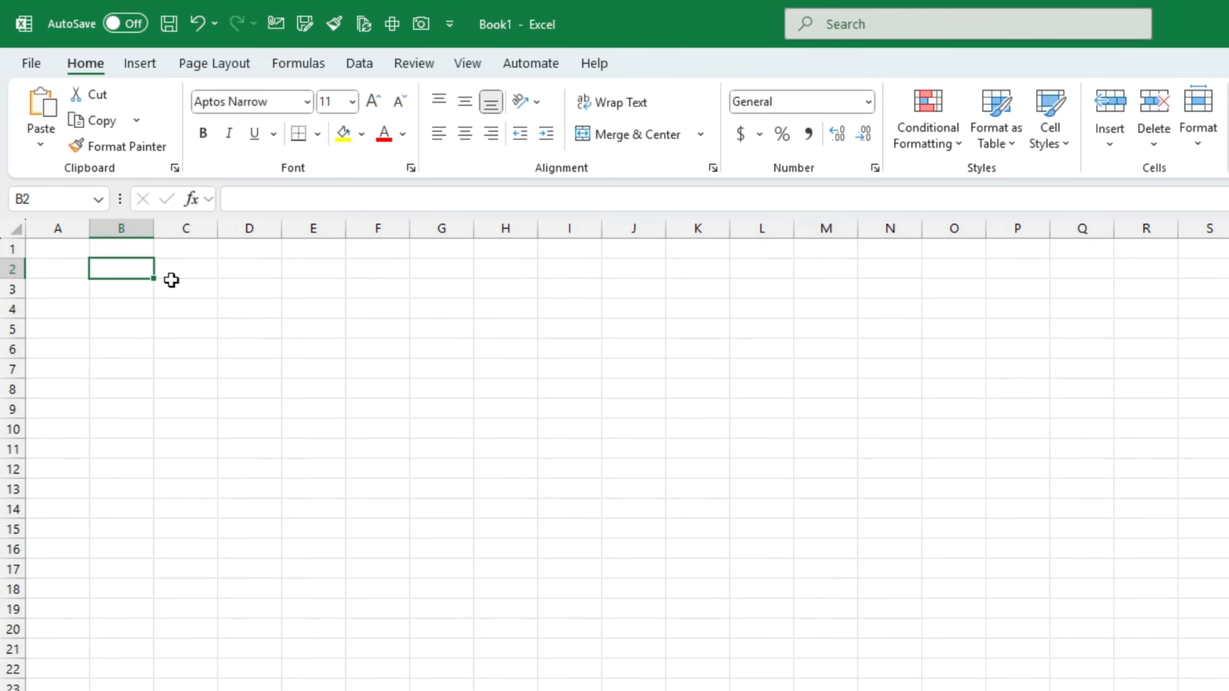
Undo the clearing of cell B2, erase its text once more, restore "Serial Number" and select cell M9
key("ctrl+z")
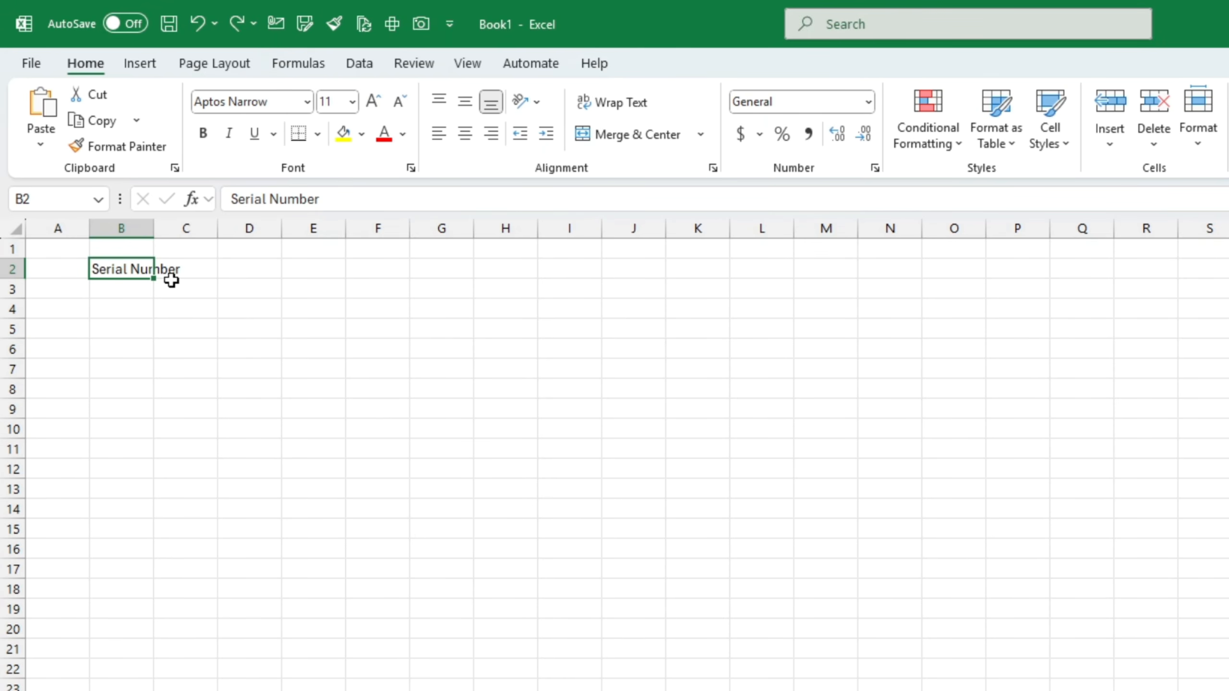
key("BackSpace")
key("ctrl+z")
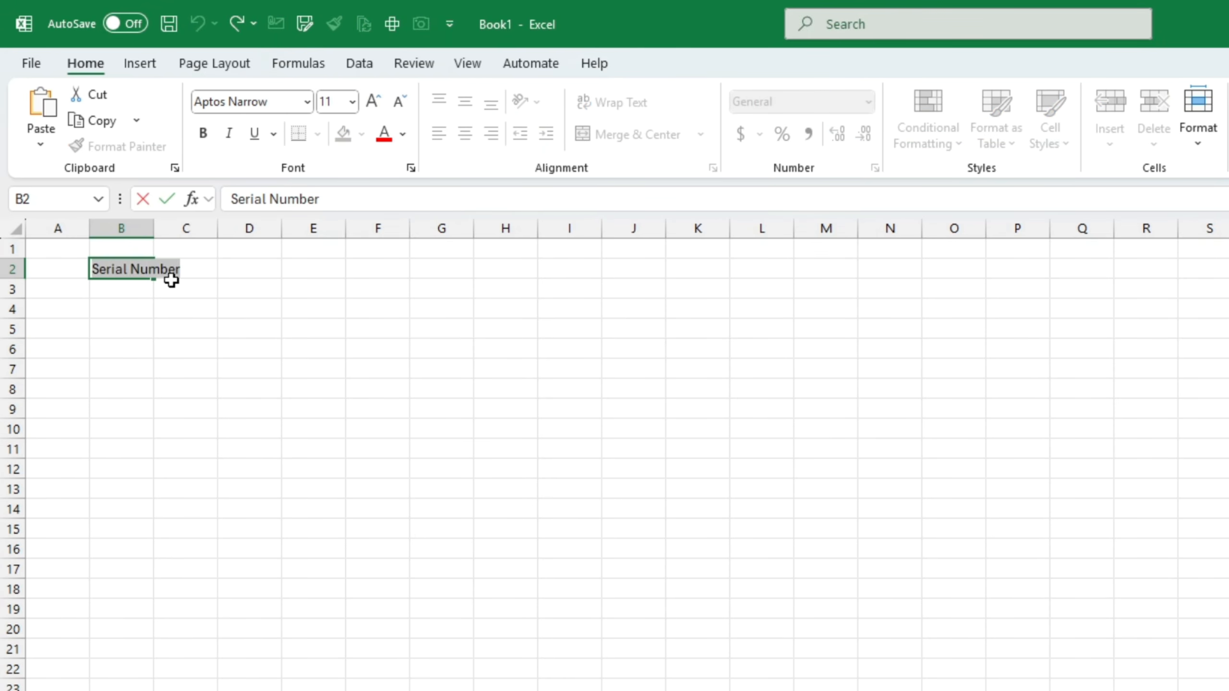
left_click(796, 411)
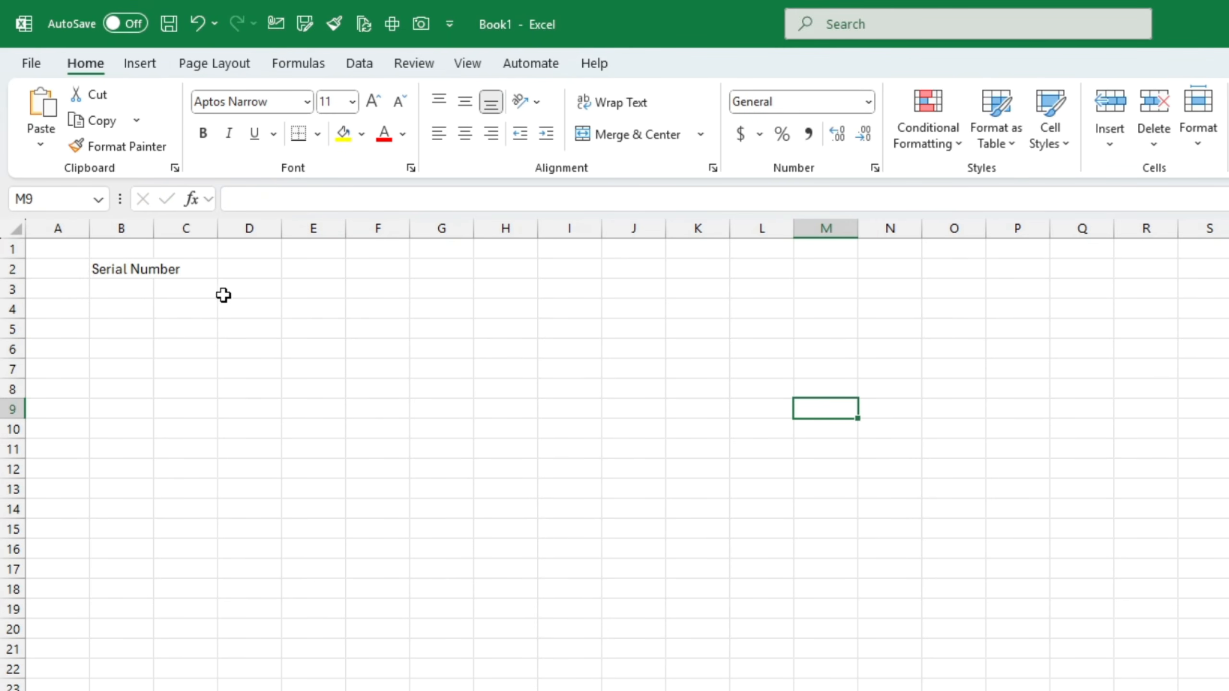
Clear the contents of the range B2:G7 and undo the deletion
left_click_drag(121, 271, 442, 369)
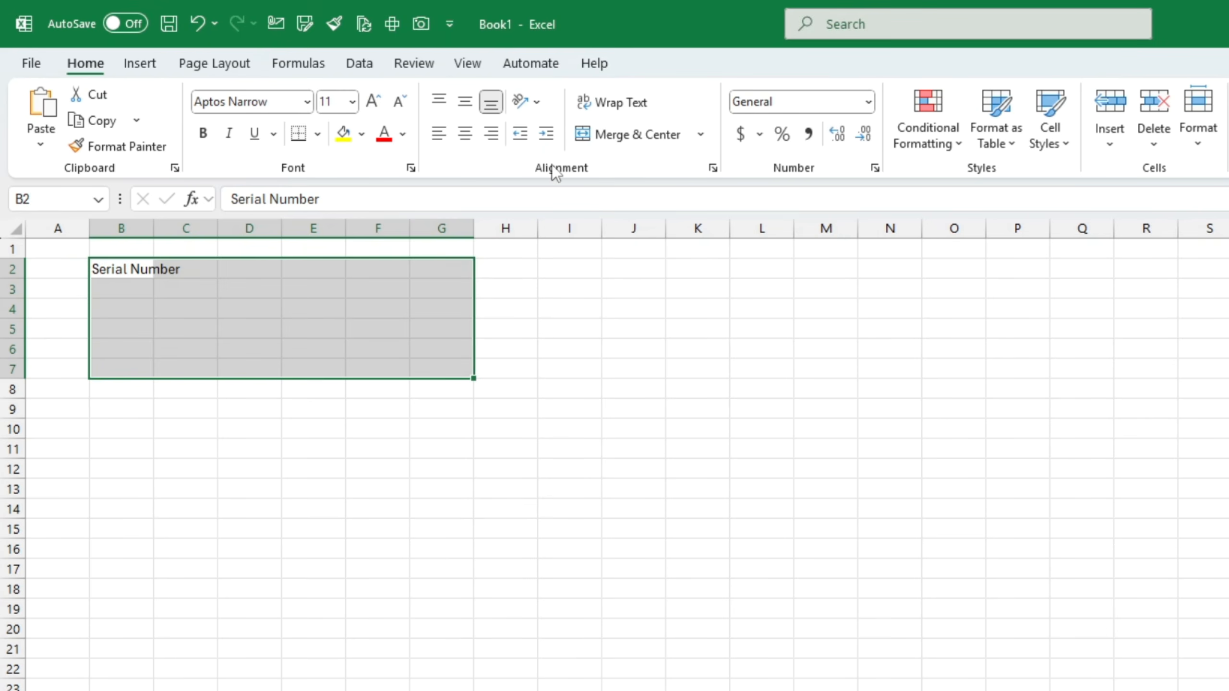
left_click(1166, 109)
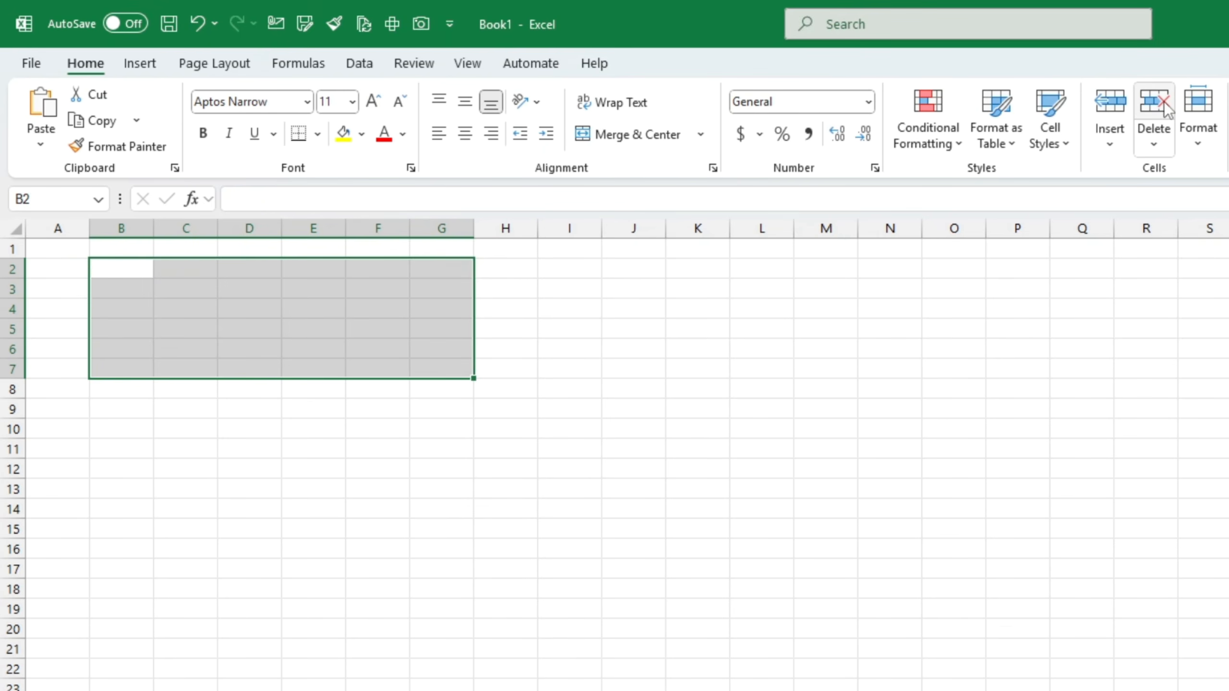
key("ctrl+z")
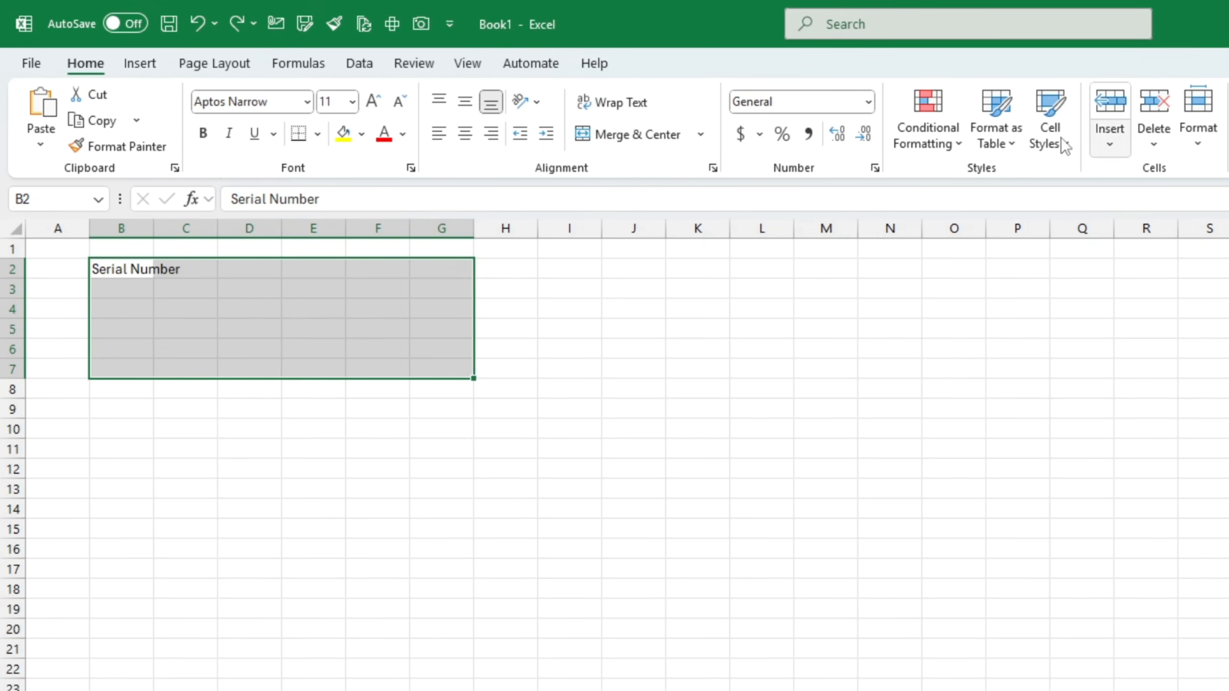
Enter the number 1 in cell B3 and 2 in cell B4 under the Serial Number heading
left_click(180, 318)
left_click(138, 291)
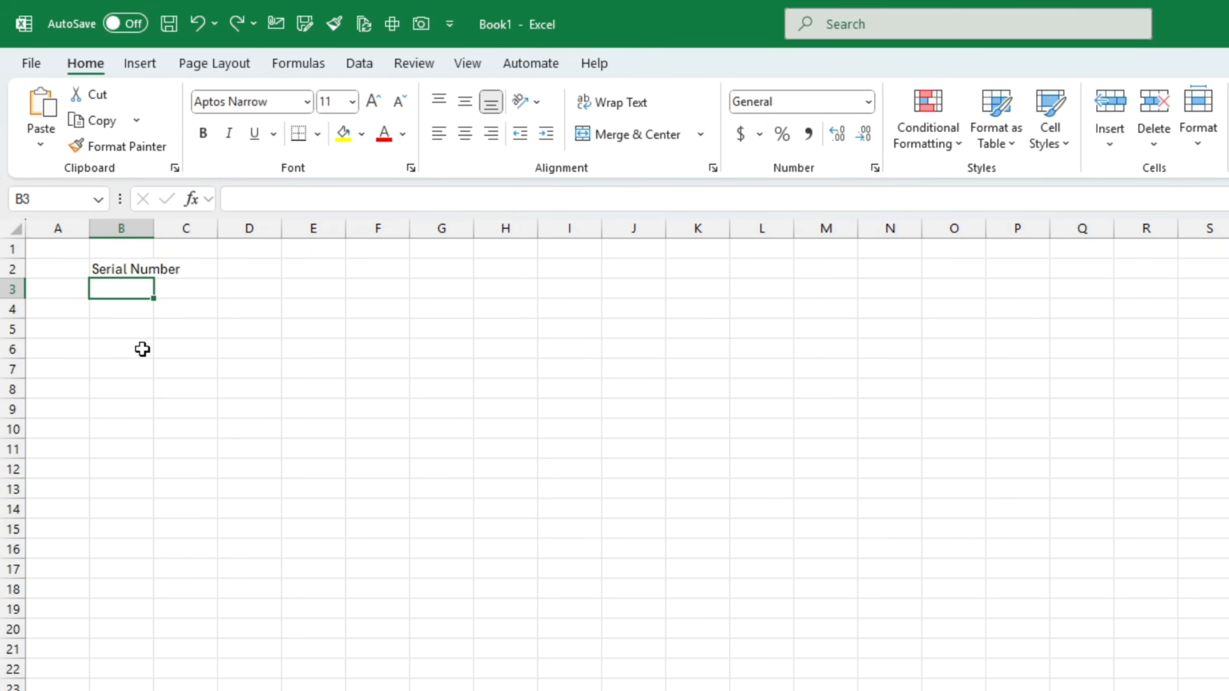
type("1")
left_click(135, 362)
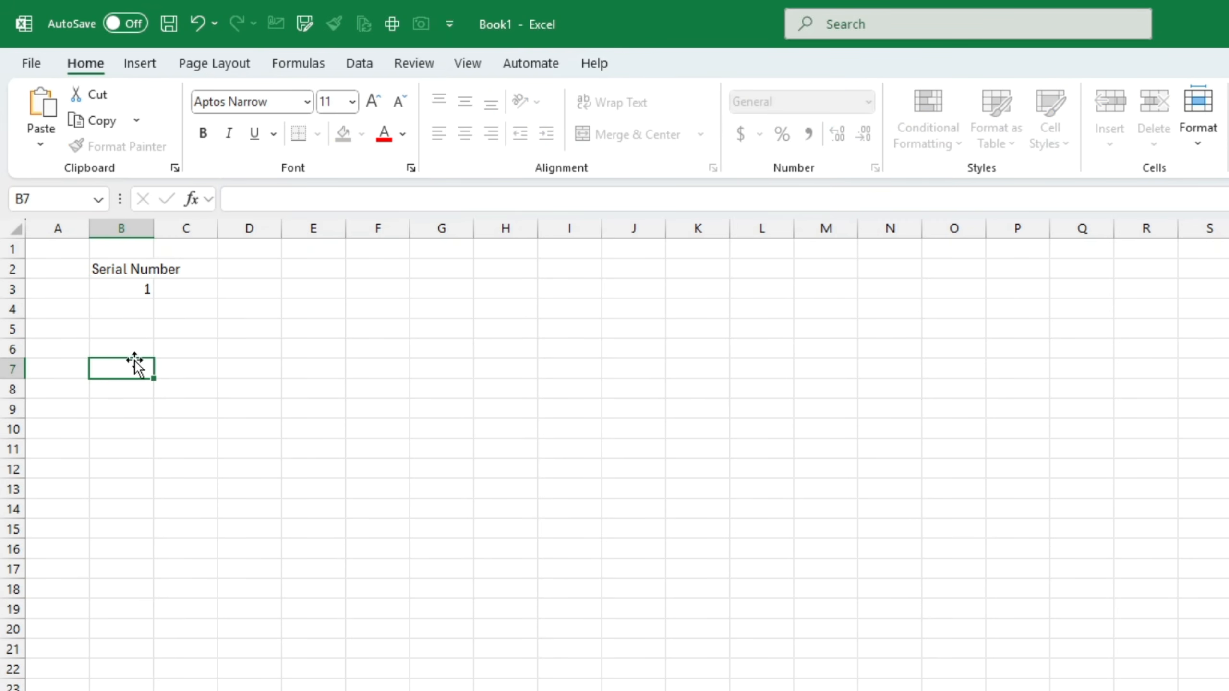
left_click(129, 307)
type("2")
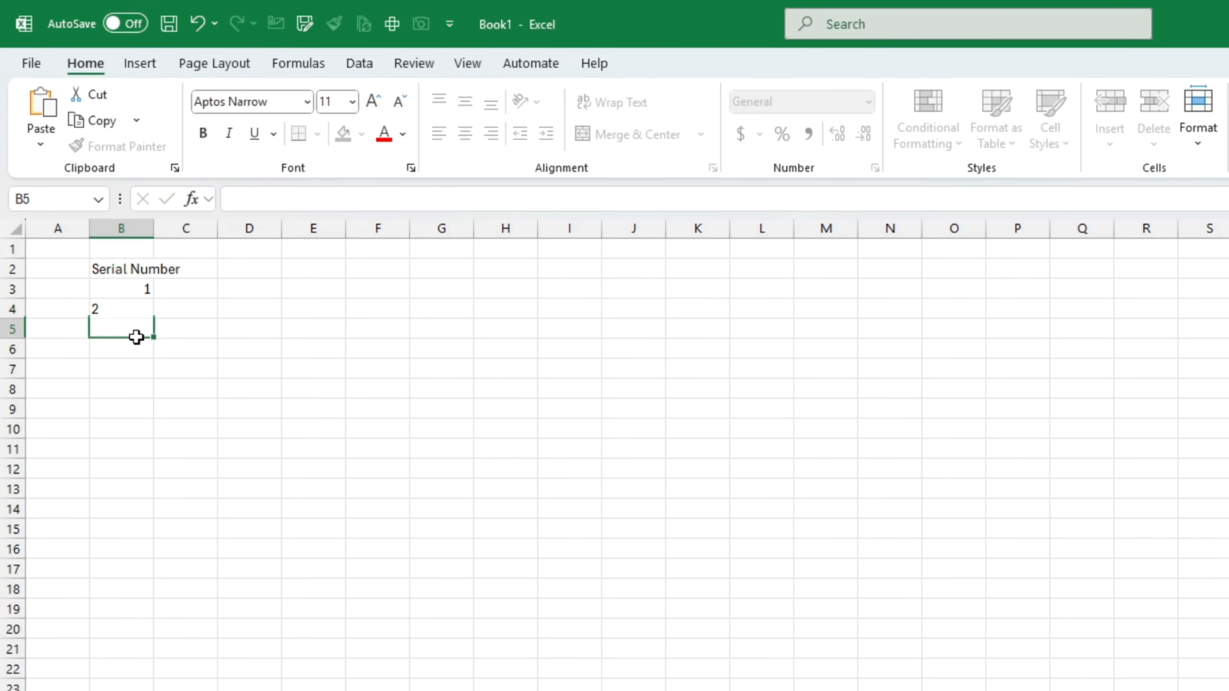
left_click(135, 330)
Select the two serial numbers in B3:B4 and clear their contents
left_click_drag(121, 288, 123, 303)
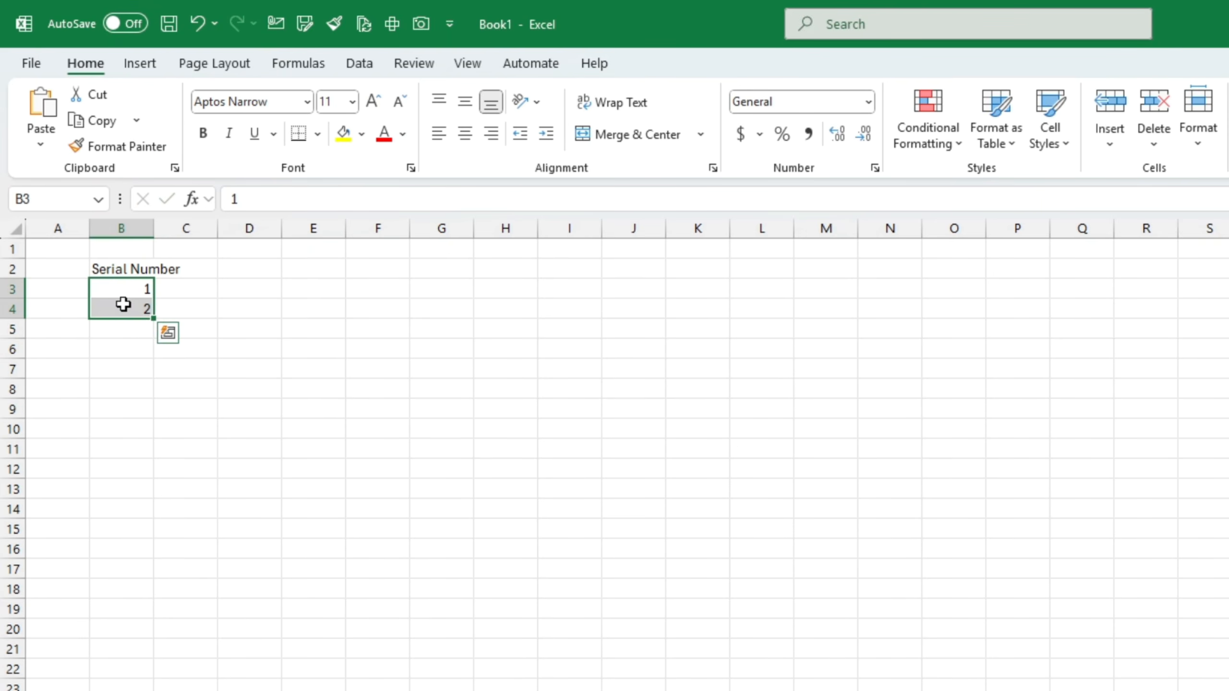
left_click(101, 444)
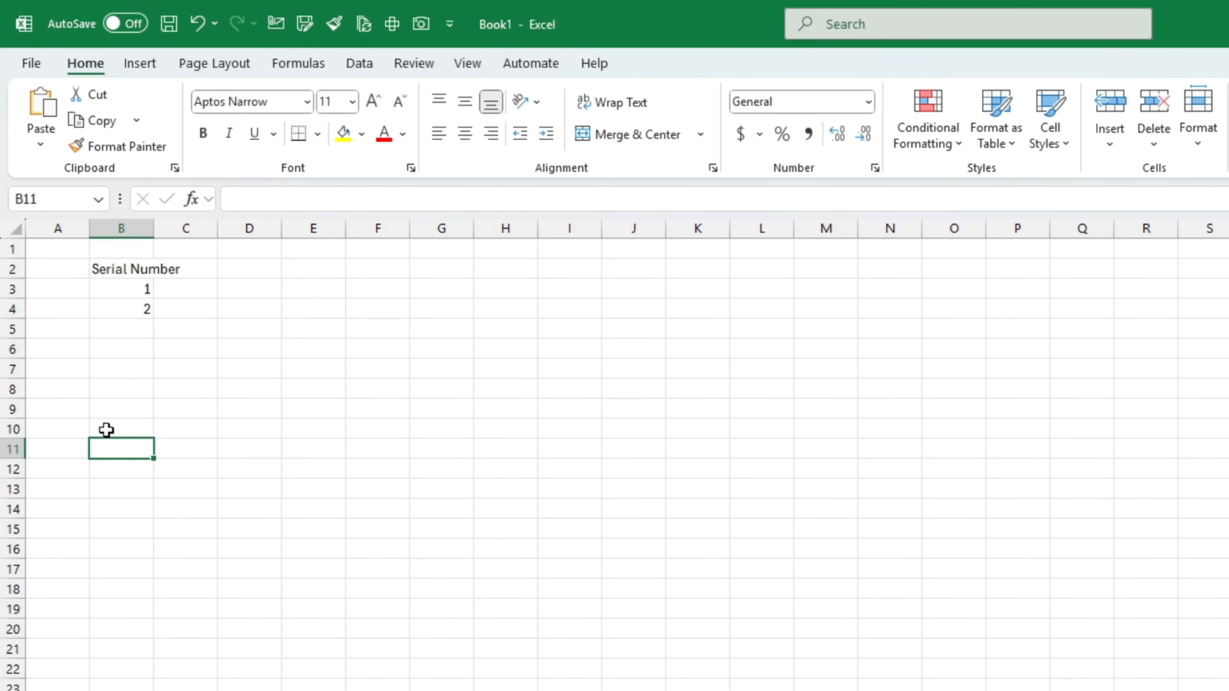
left_click(187, 343)
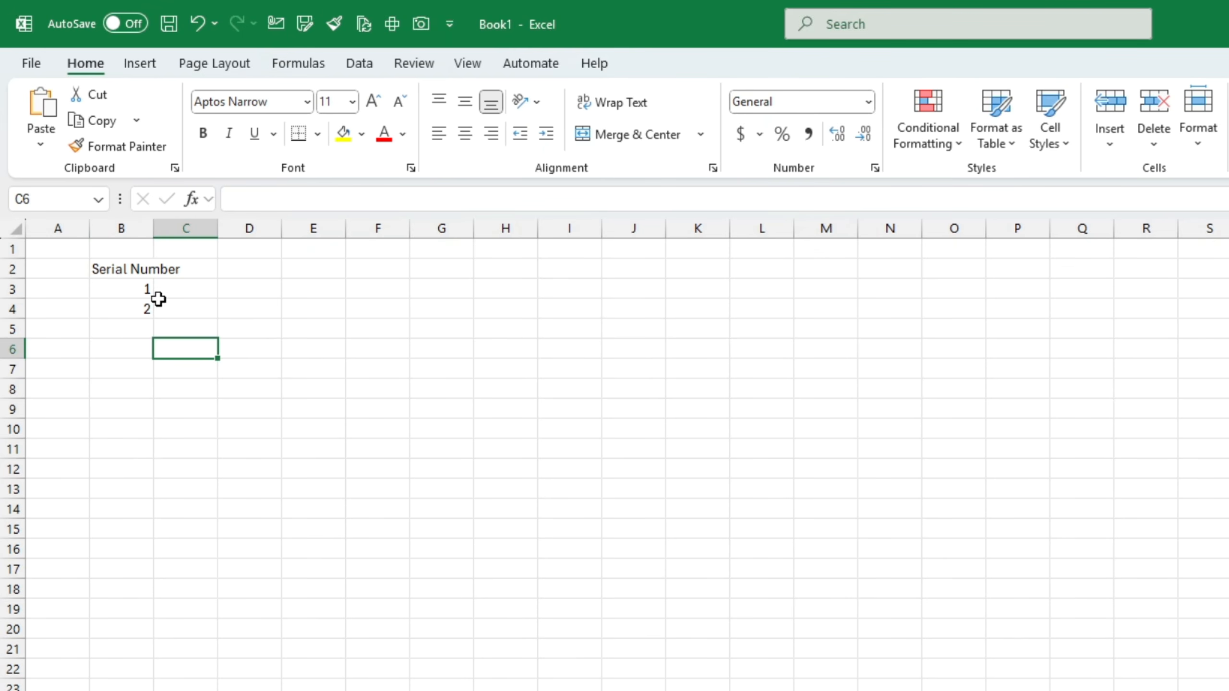
left_click_drag(137, 292, 136, 300)
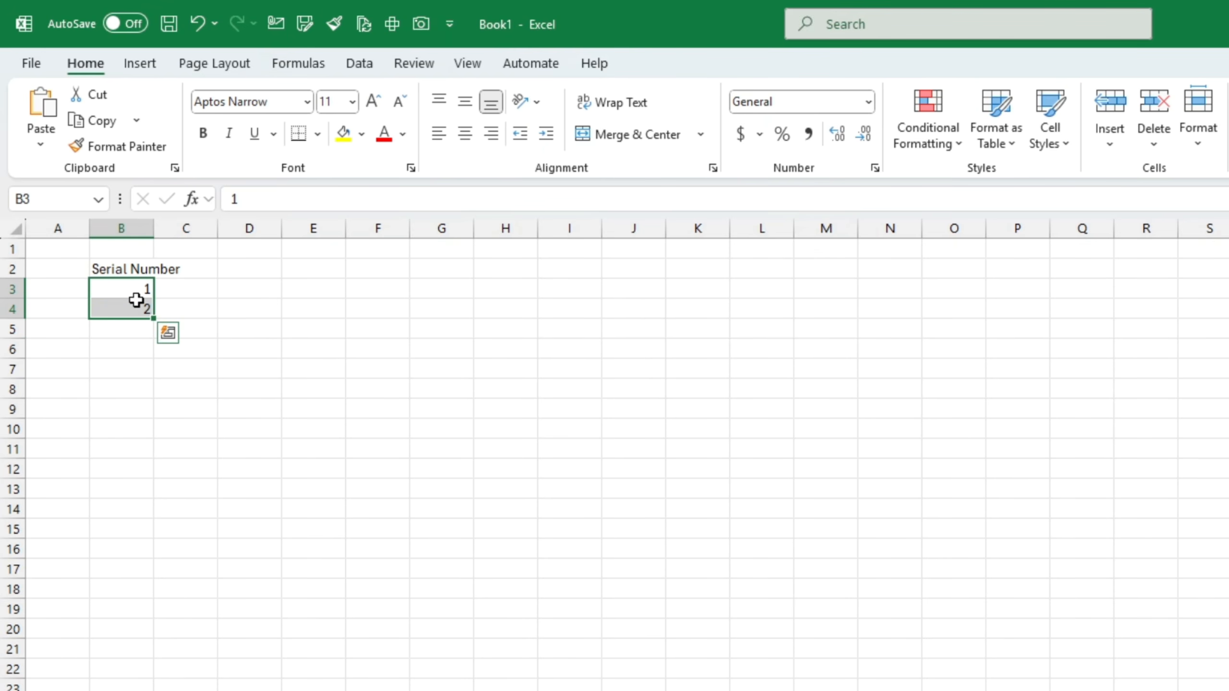
left_click(205, 406)
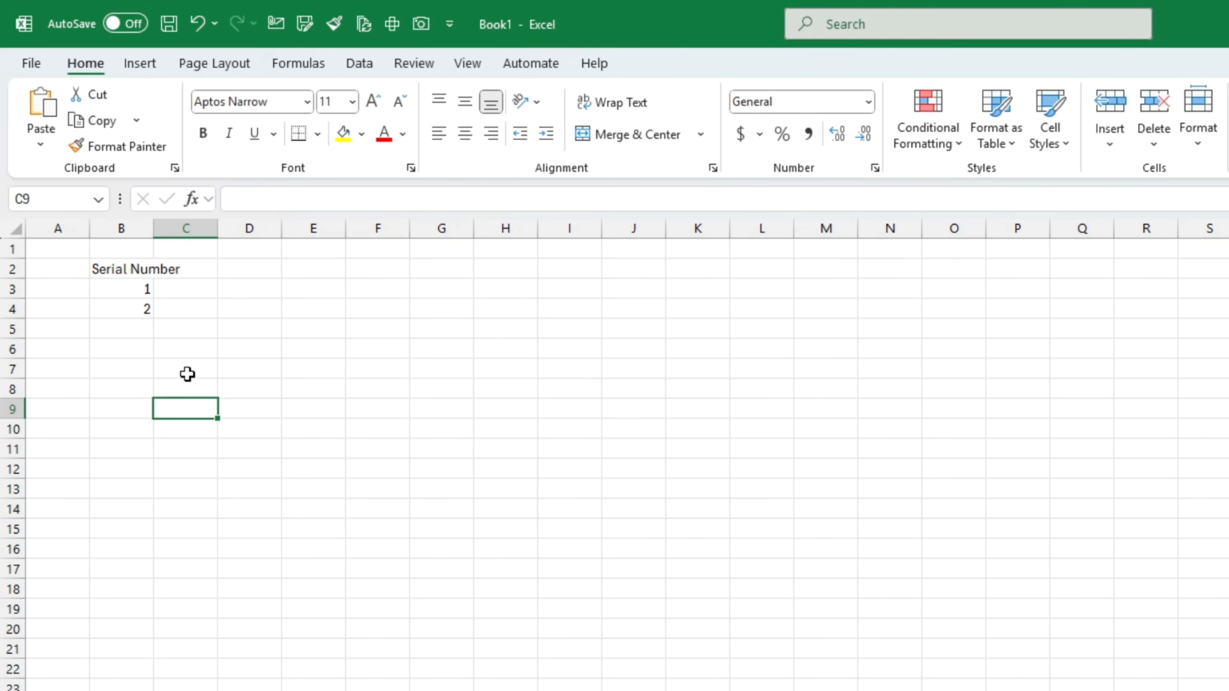
left_click(124, 294)
left_click_drag(124, 294, 129, 318)
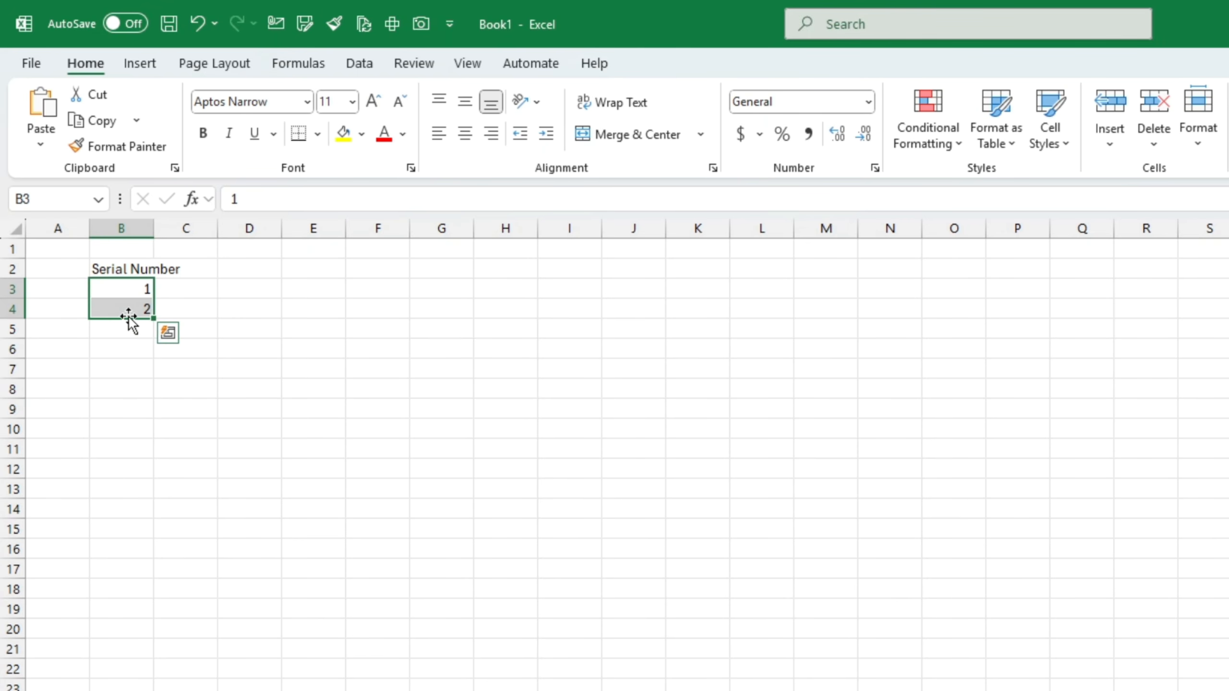
key("Delete")
Enter the number 1 in cell B3 as the first serial number
left_click(126, 290)
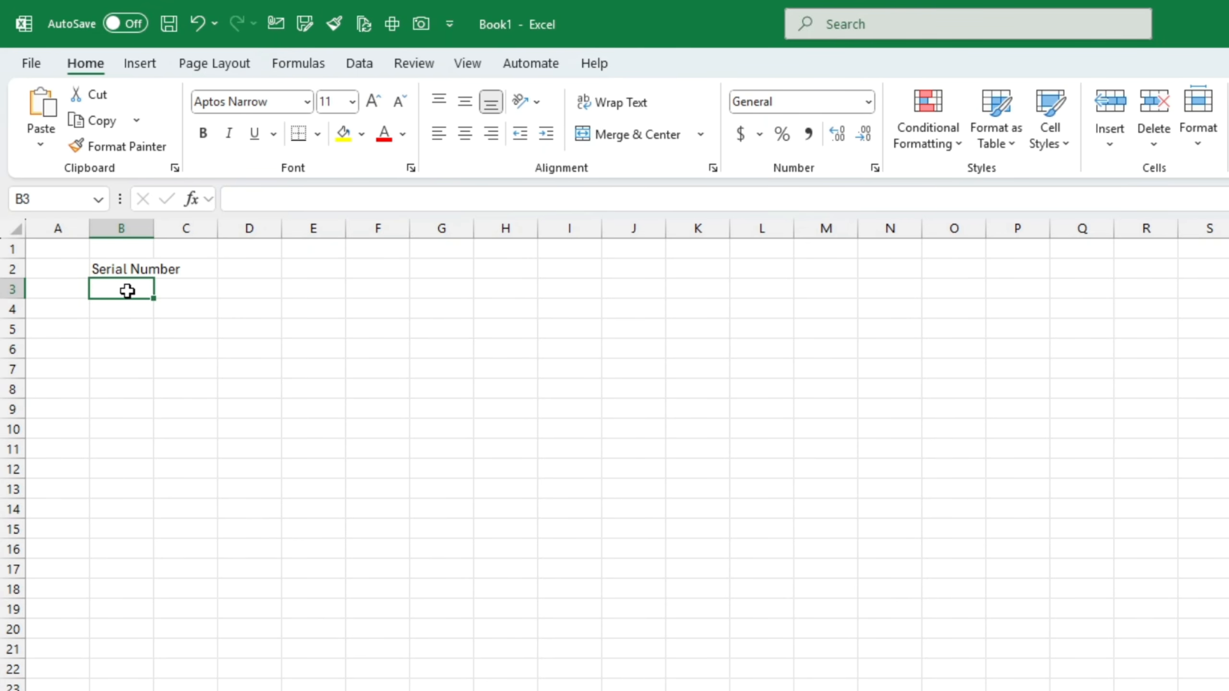
type("1")
left_click(137, 388)
Fill the value of cell B3 down to B19 with AutoFill, undo the fill and select cell E12
left_click(142, 285)
left_click_drag(153, 299, 145, 621)
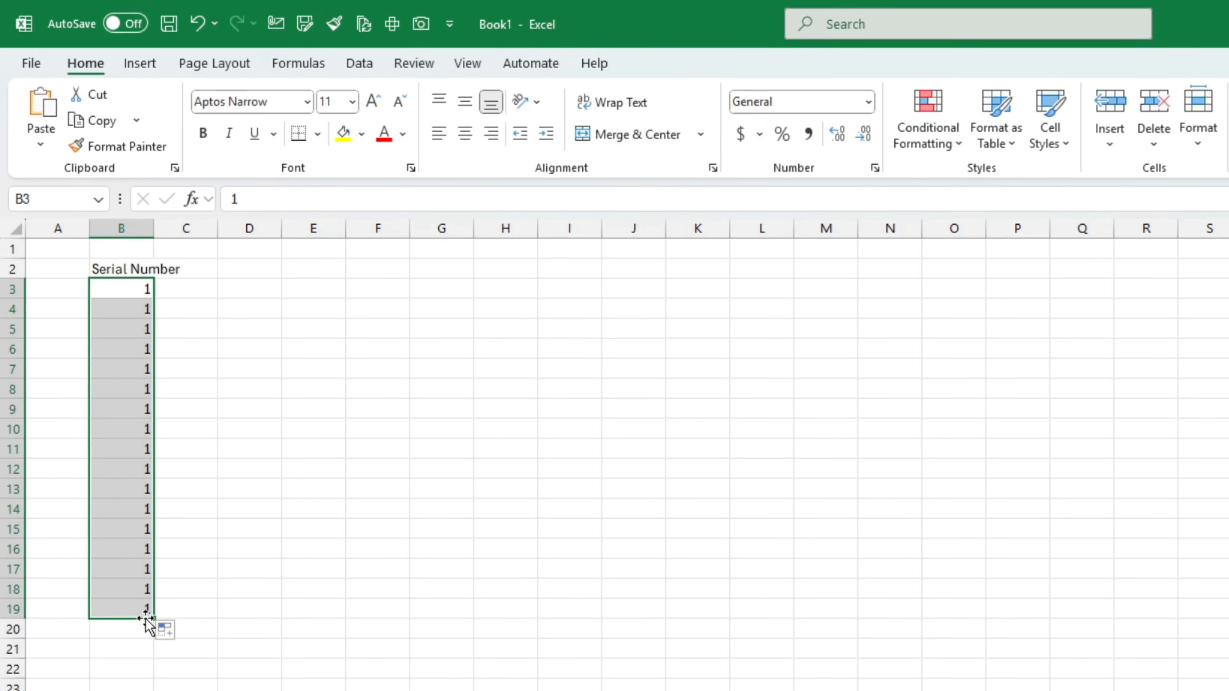
key("ctrl+z")
left_click(291, 472)
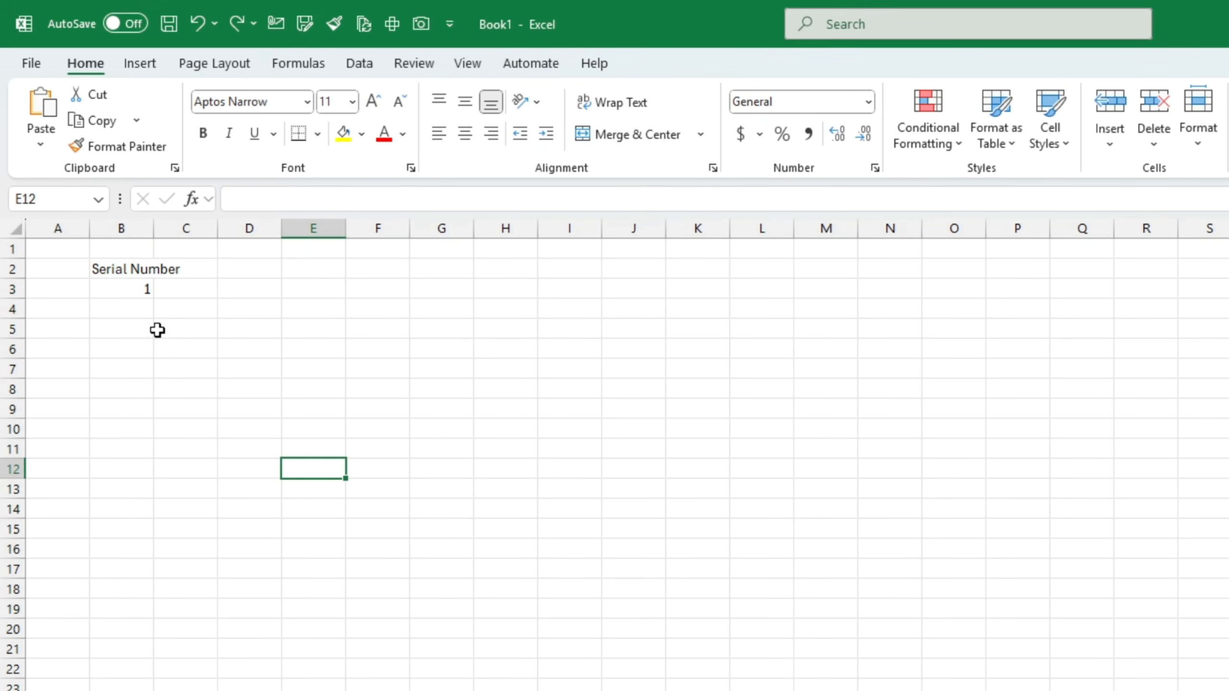
AutoFill cell B3 down to B16 and change the fill option to Fill Series
left_click(127, 287)
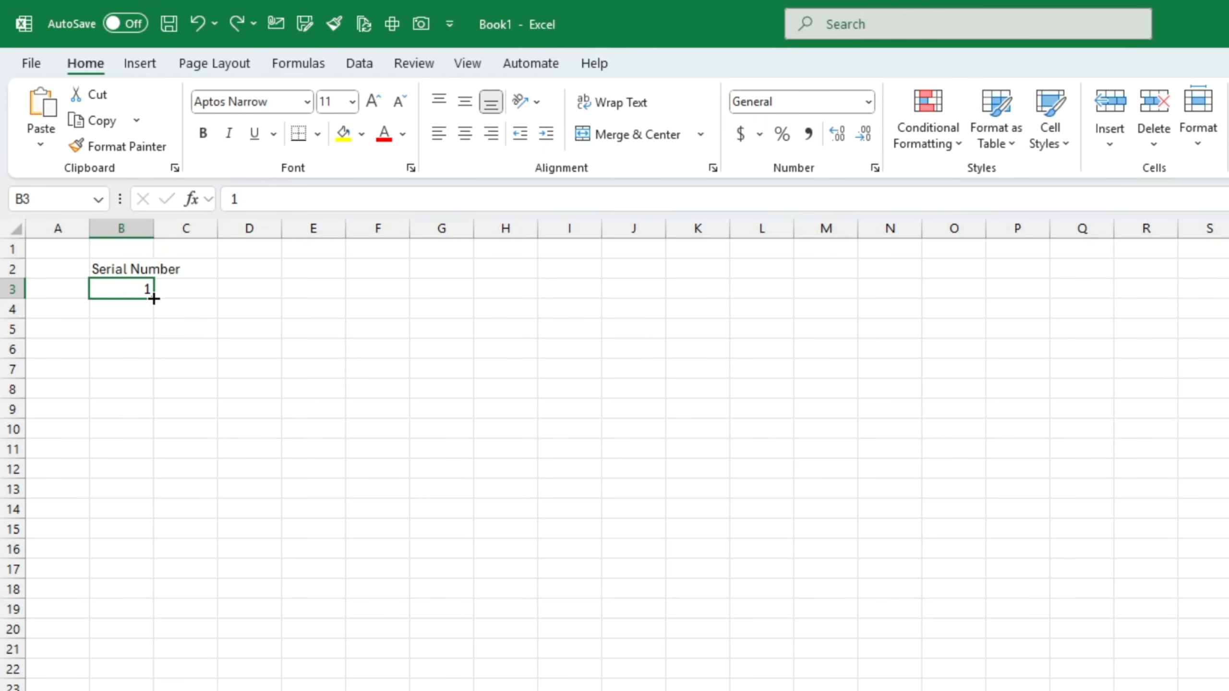
left_click_drag(154, 299, 148, 558)
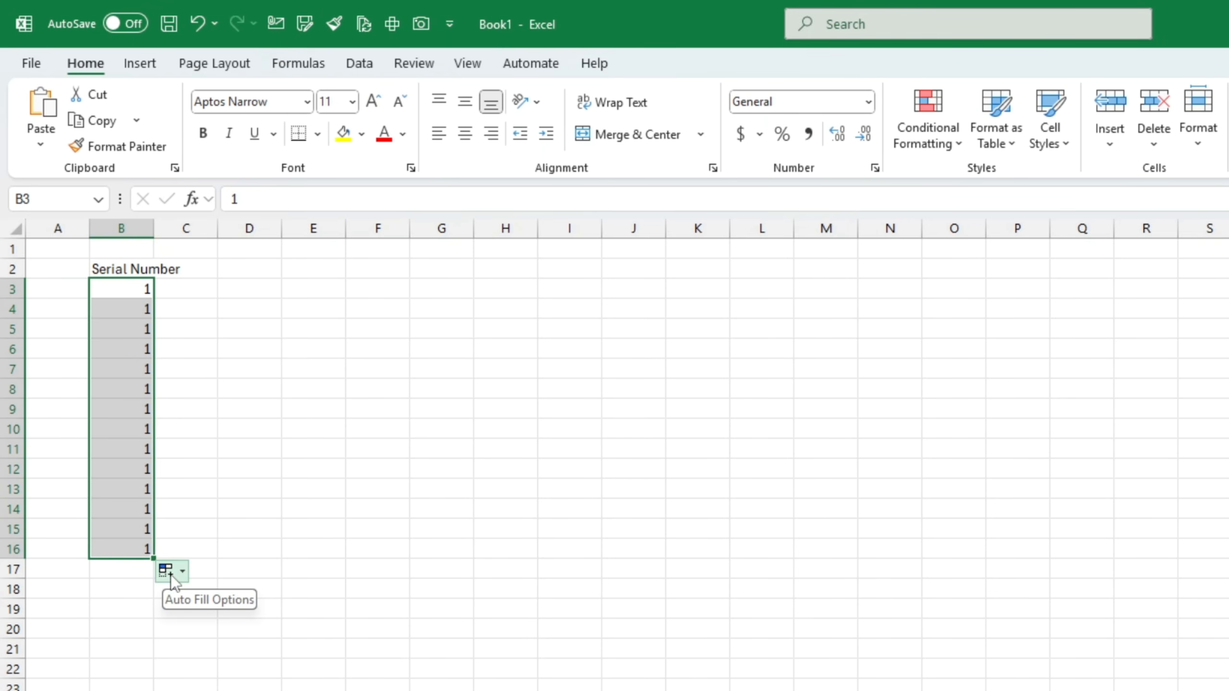
left_click(182, 570)
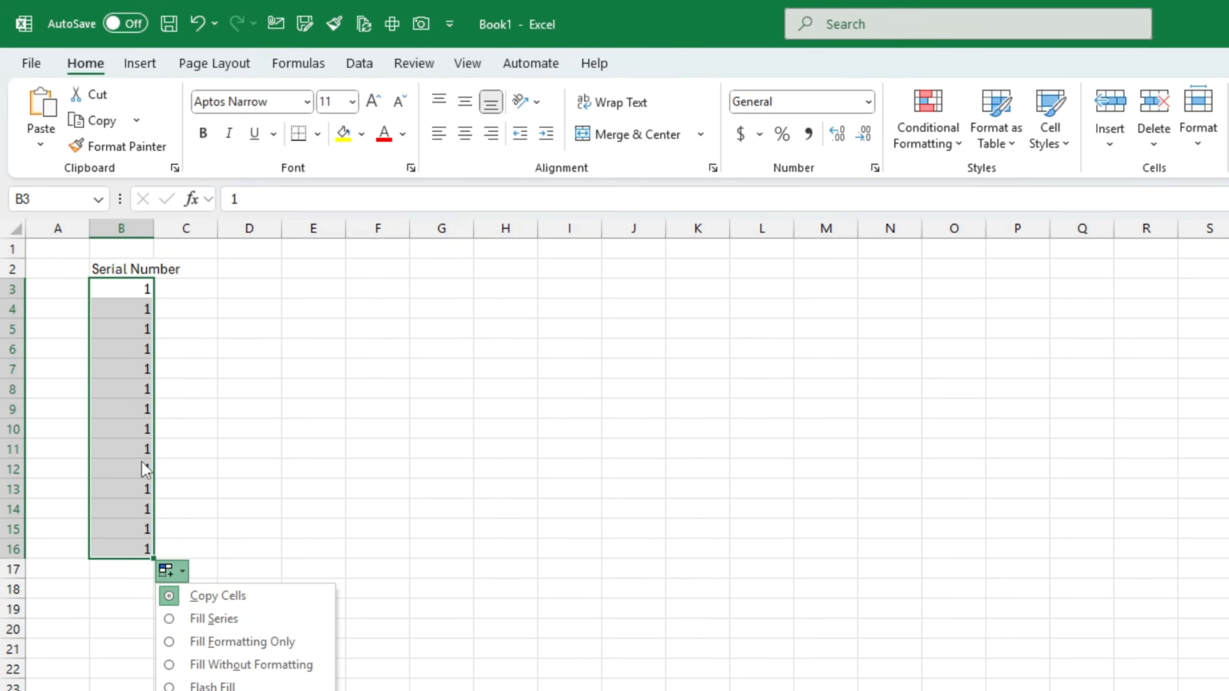
left_click(211, 620)
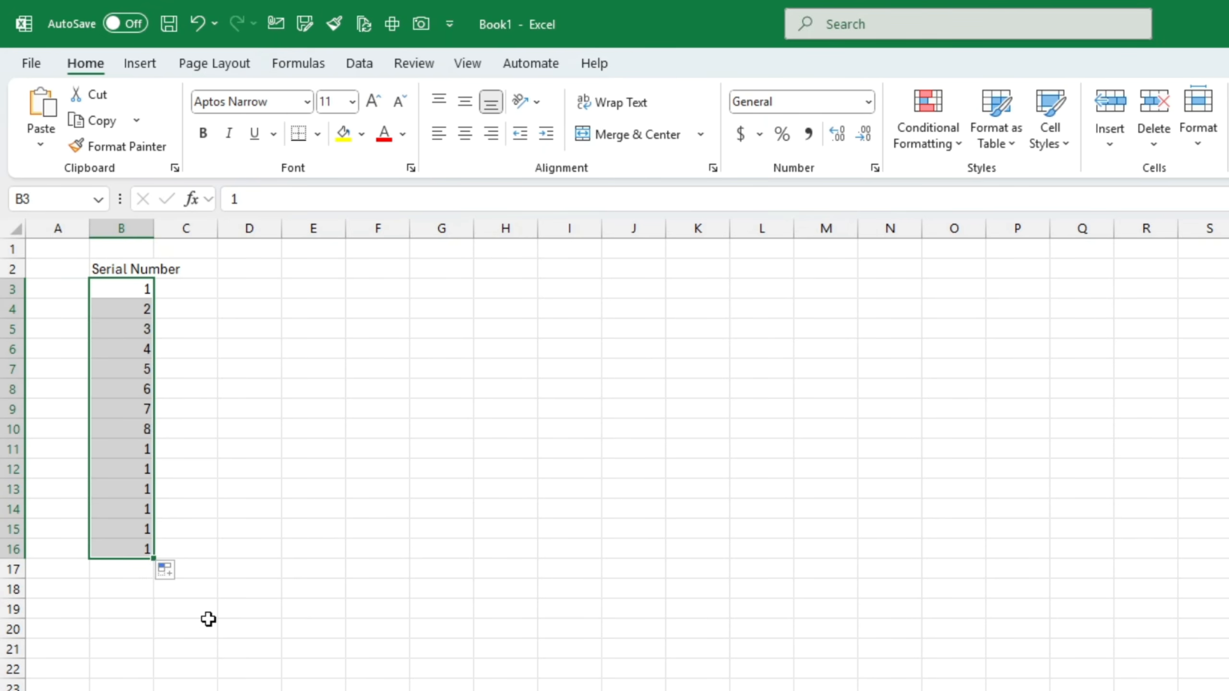
left_click_drag(129, 291, 136, 558)
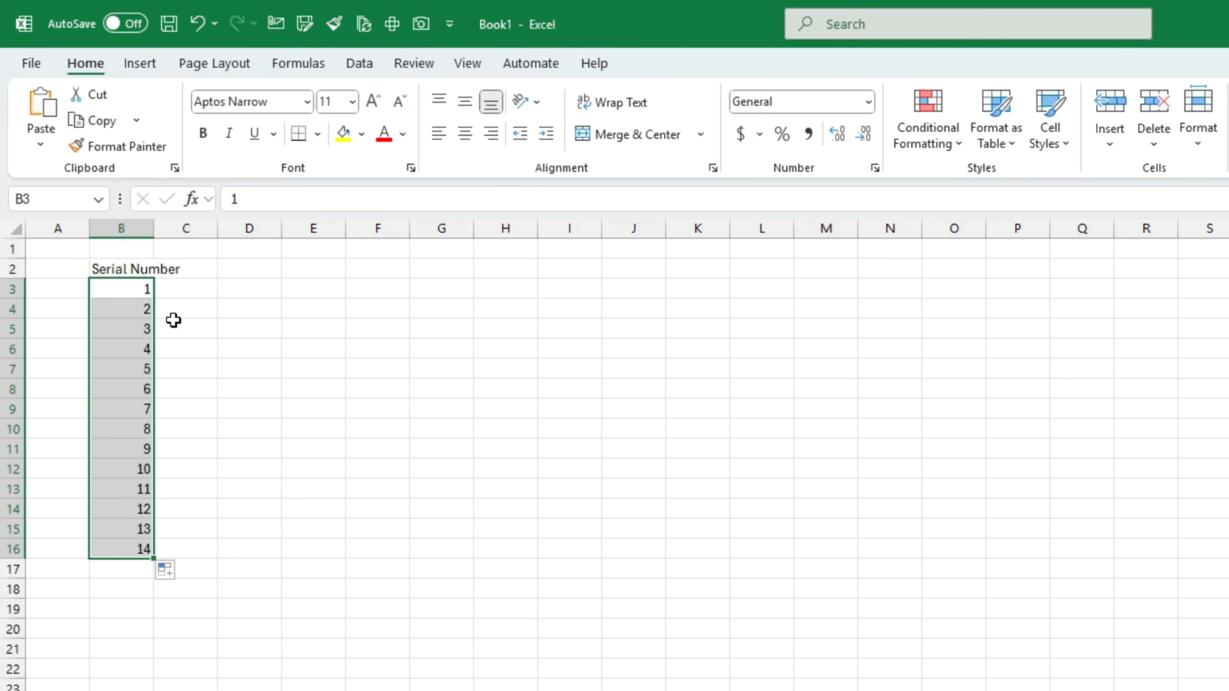
Enter the heading "Name" in cell C2 beside the Serial Number heading
left_click(185, 274)
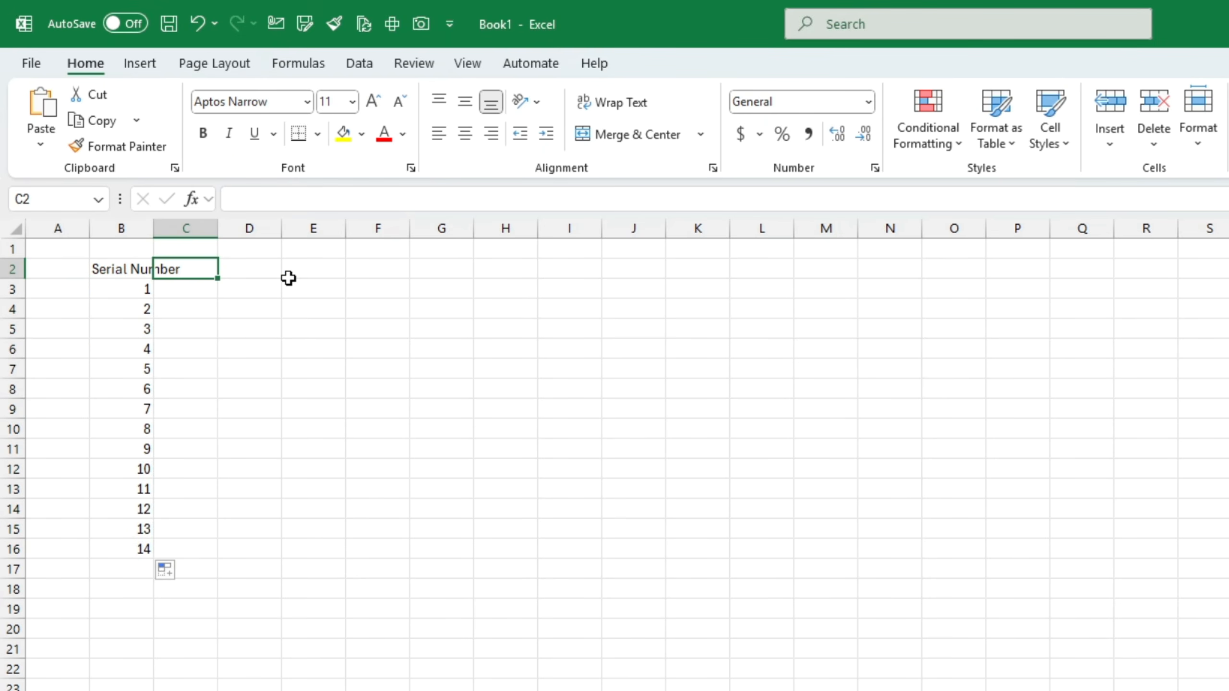
type("Name")
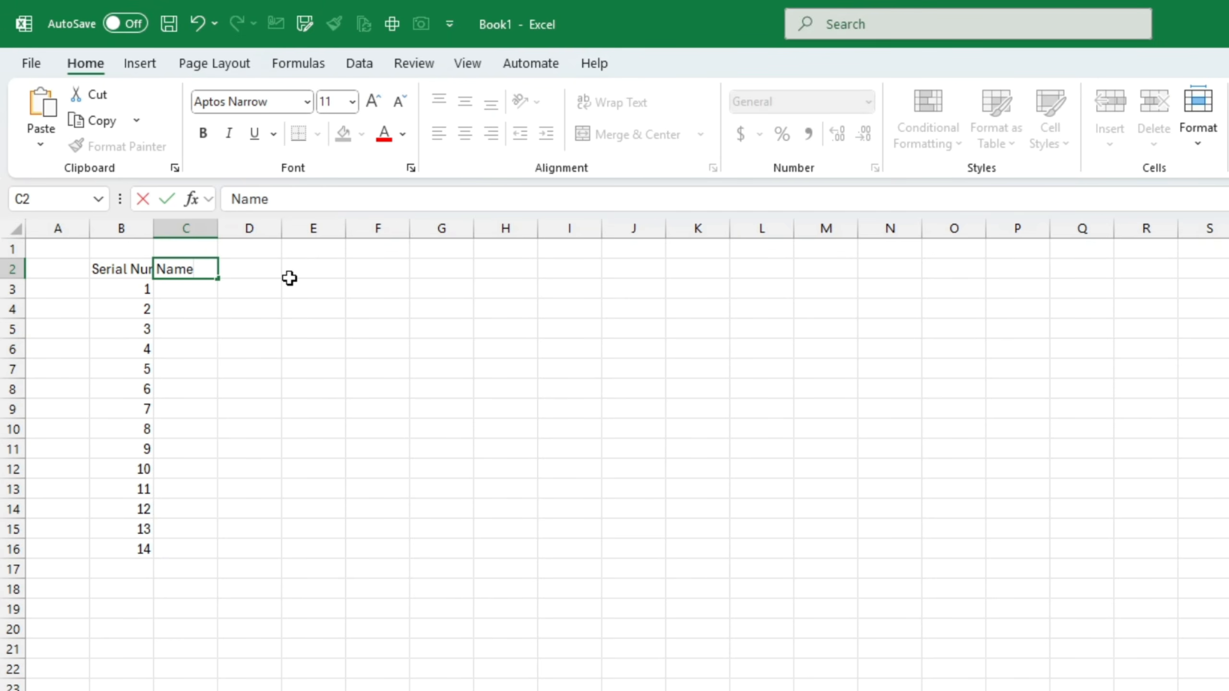
left_click(273, 387)
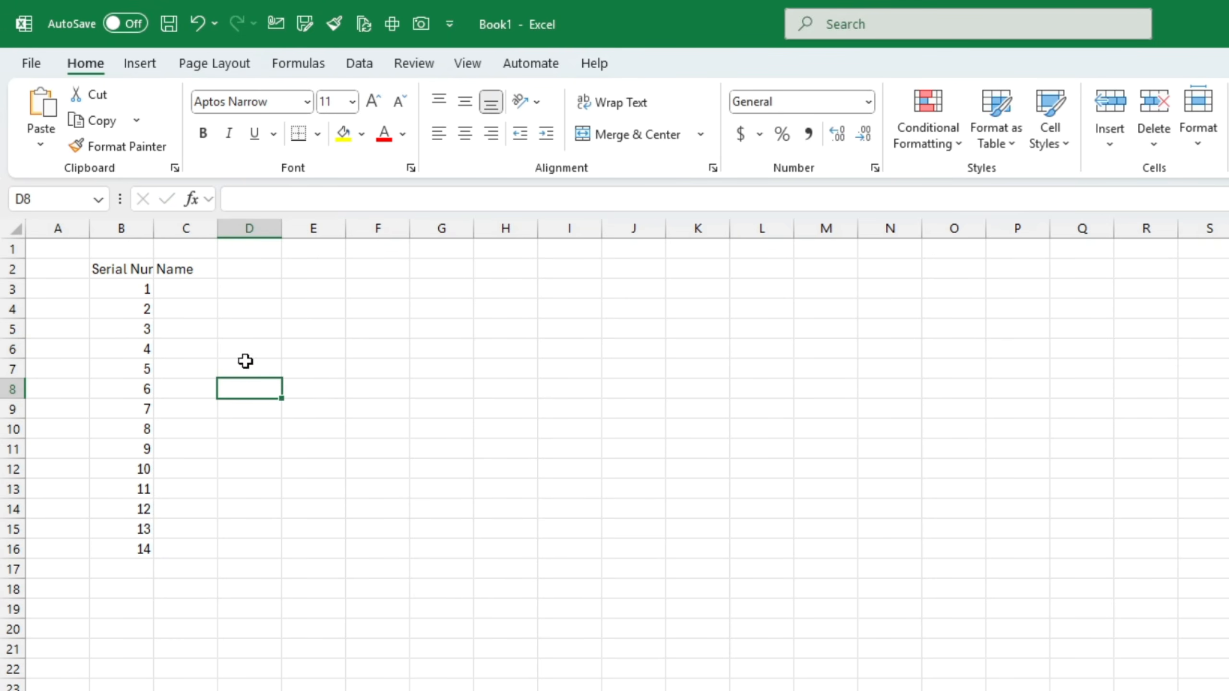
Copy the list of names in I10:I20 of the source sheet, paste it as values at cell C3, and leave copy mode
left_click(192, 290)
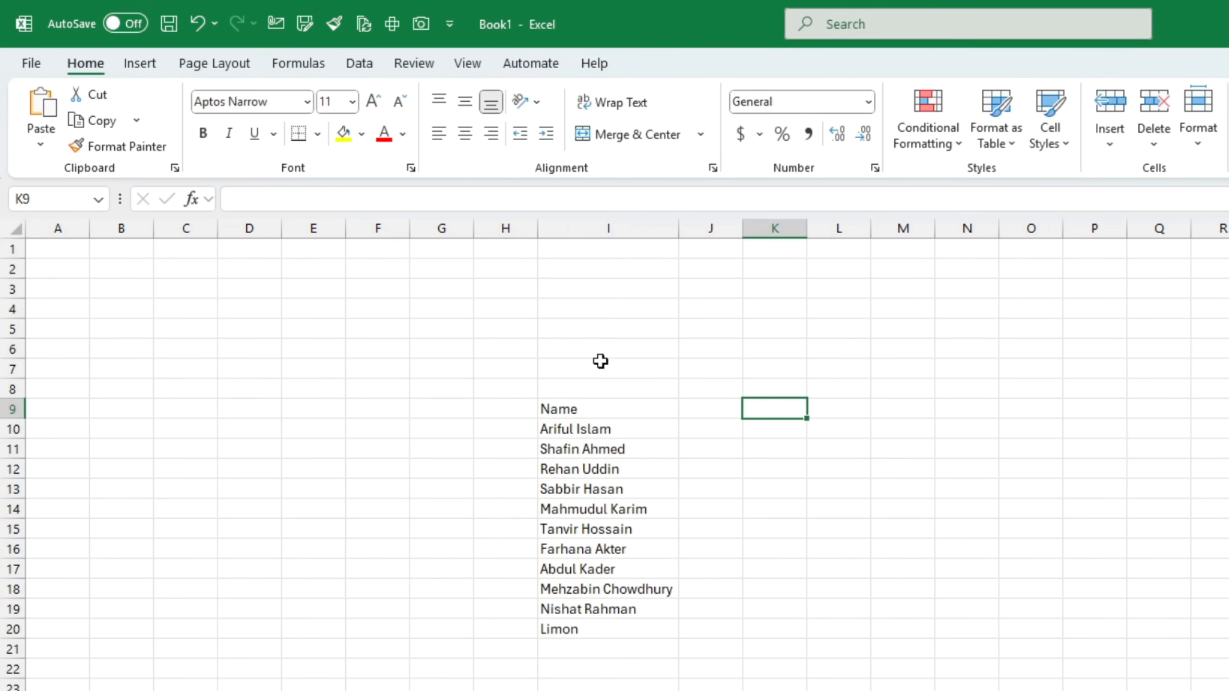
left_click_drag(593, 428, 625, 625)
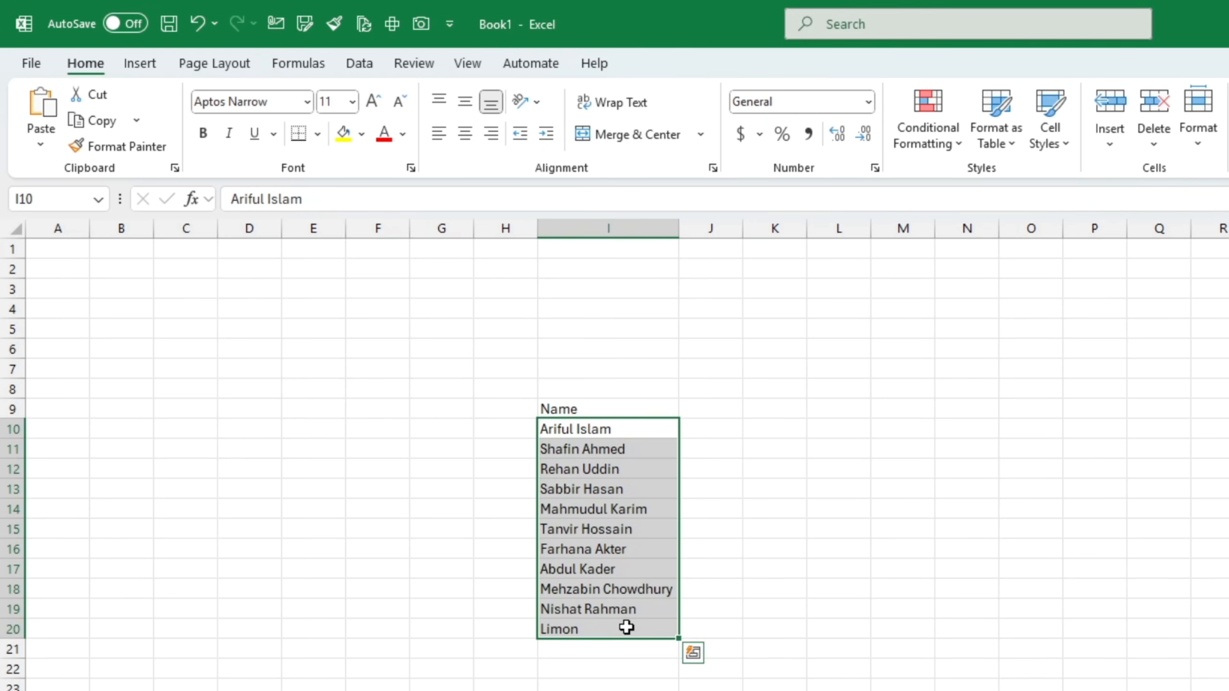
key("ctrl+c")
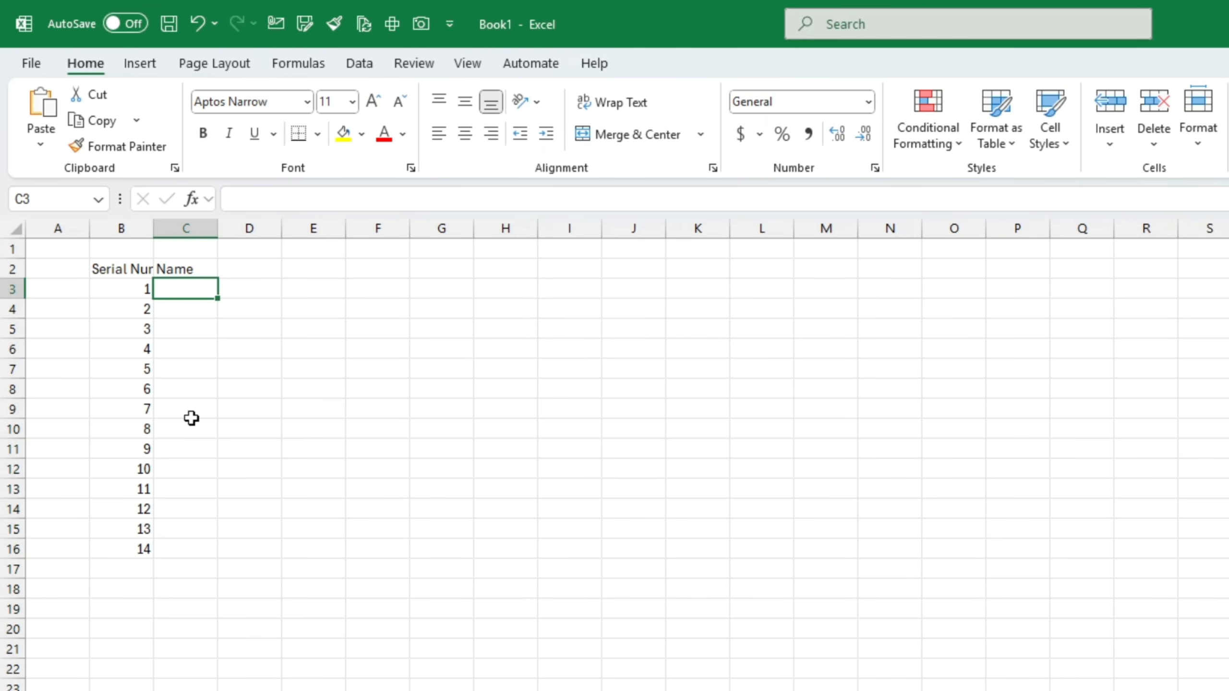
right_click(197, 285)
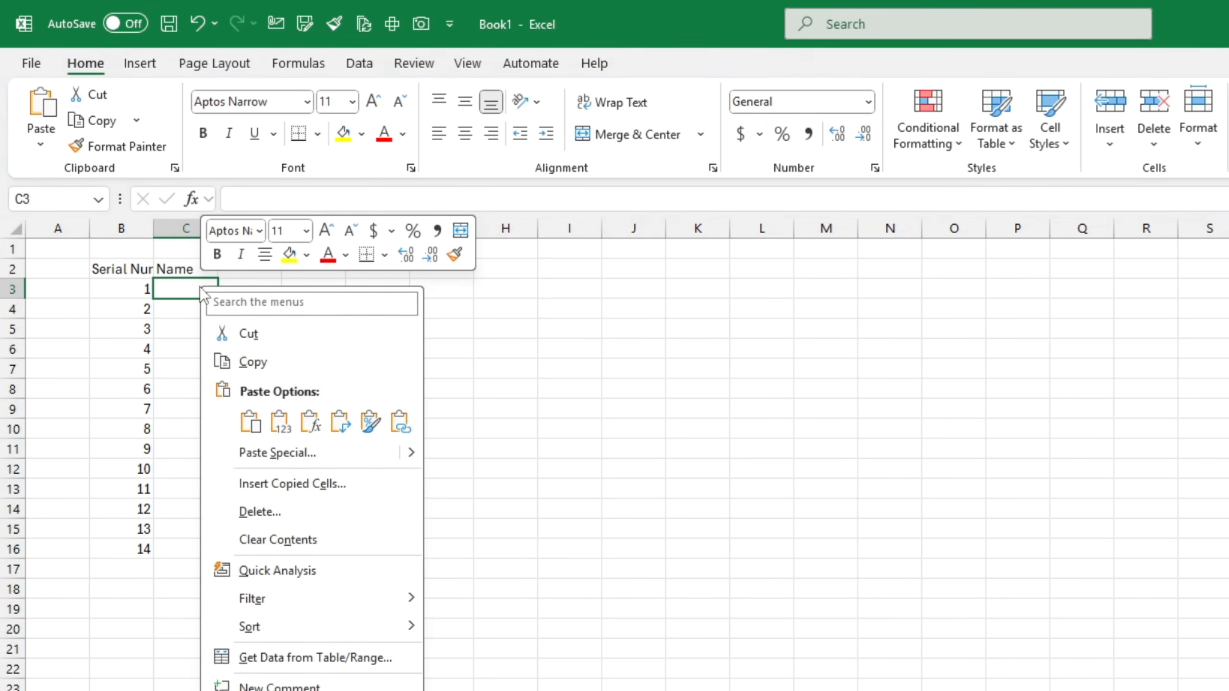
left_click(275, 419)
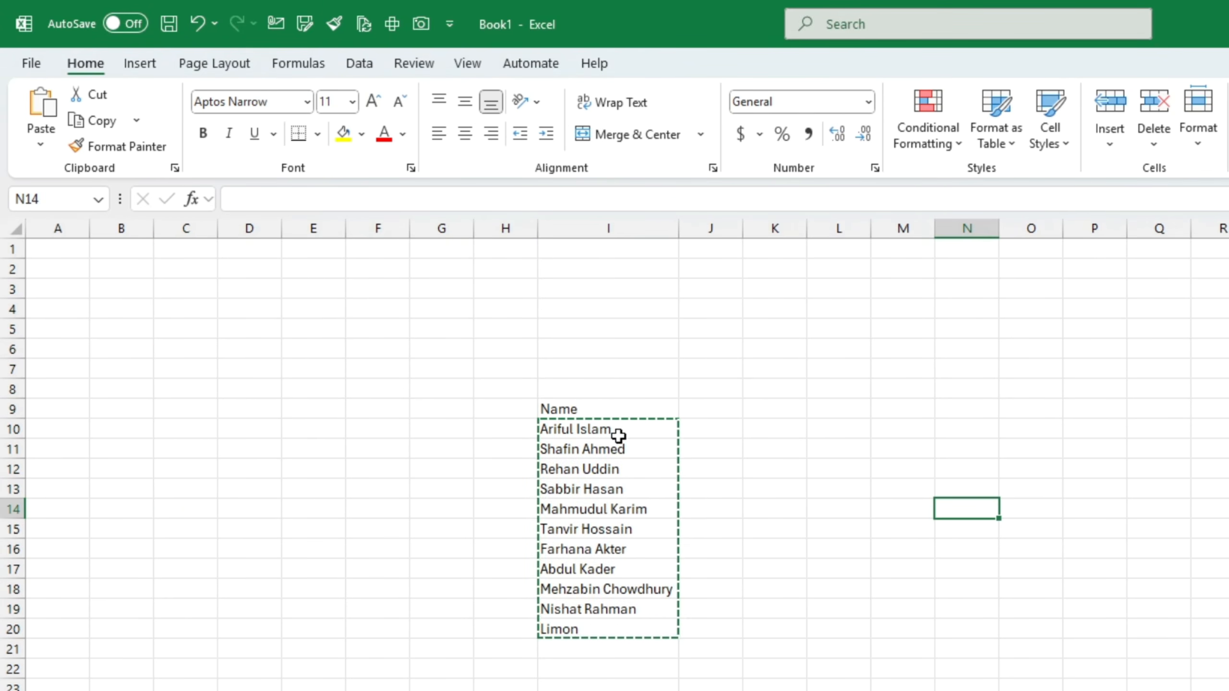
double_click(823, 452)
left_click(917, 515)
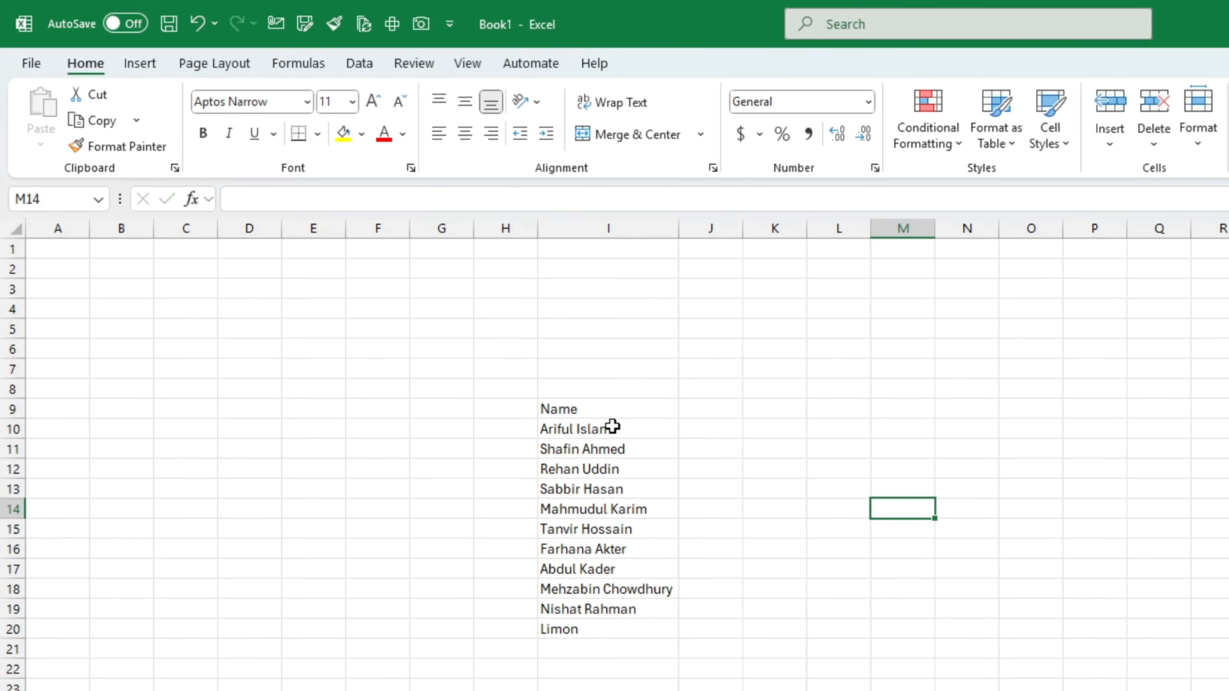
Select the names in I10:I20 again, copy them, and cancel the copy selection
left_click_drag(613, 426, 609, 629)
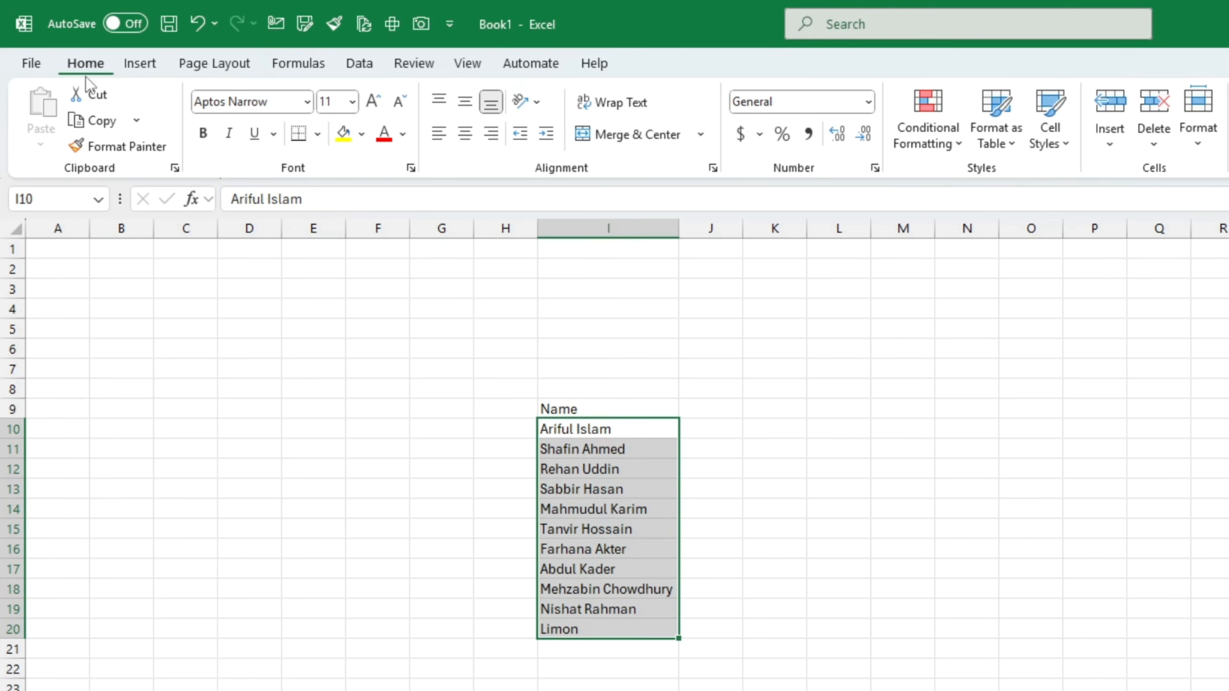
left_click(100, 121)
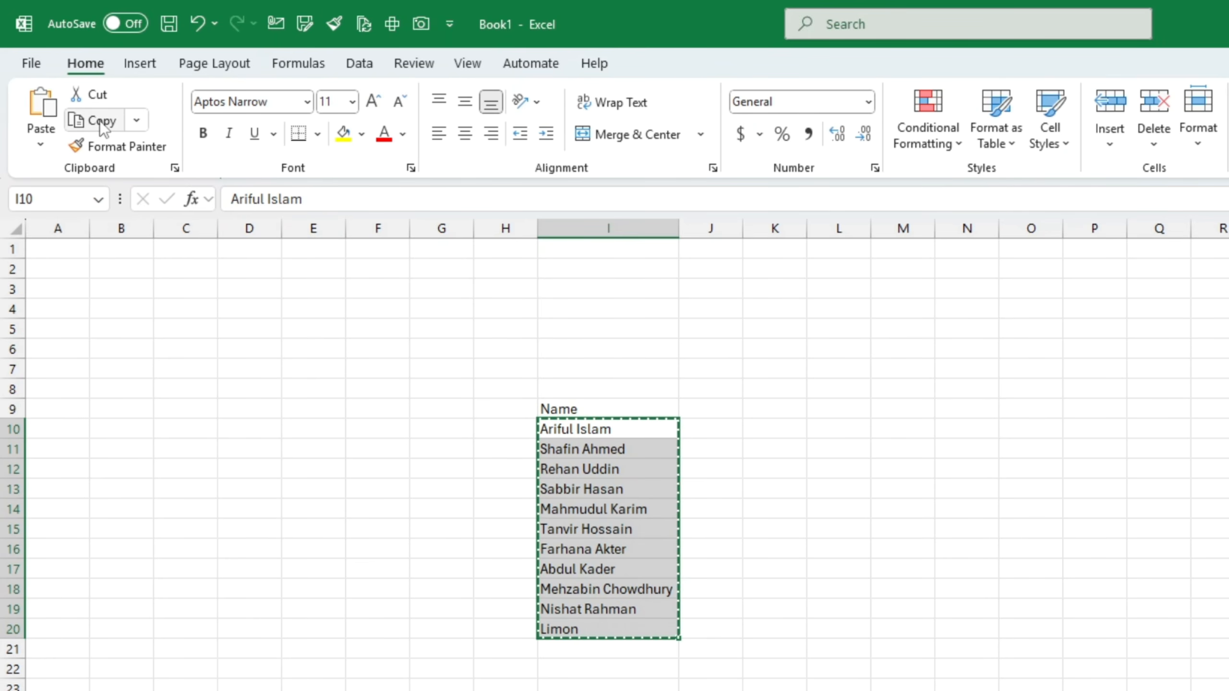
double_click(828, 448)
left_click(757, 564)
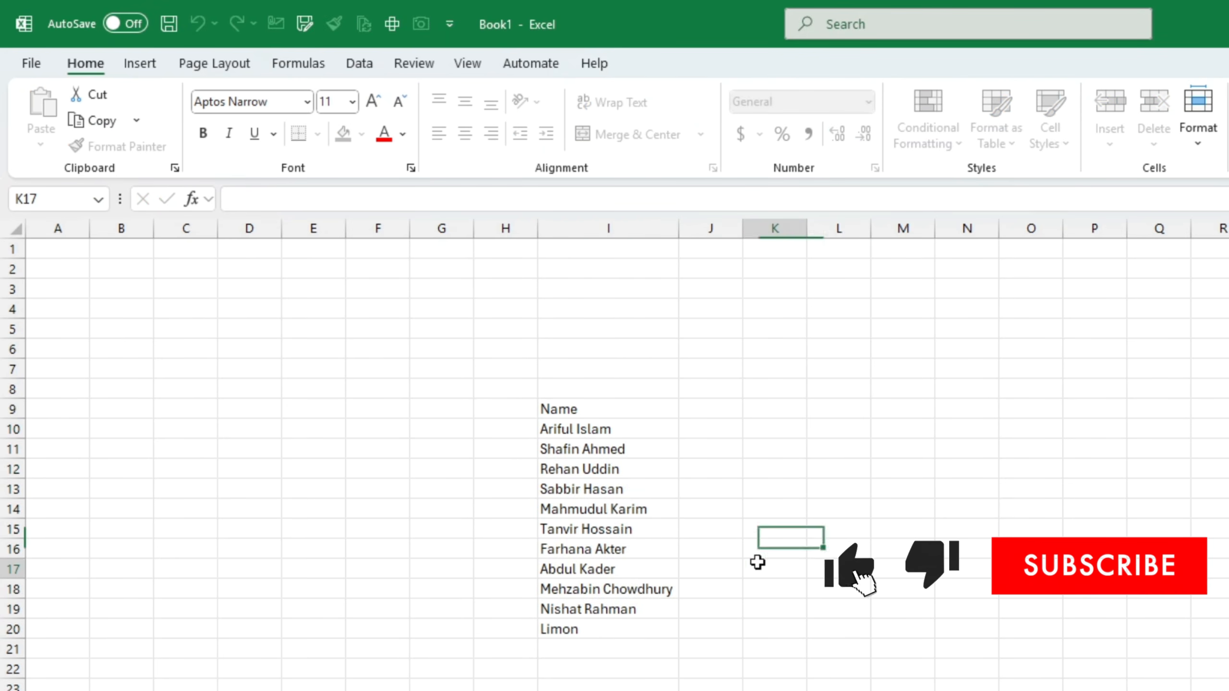
Copy the list of names in I10:I20 of the source sheet and paste it at cell C3
left_click_drag(628, 429, 628, 632)
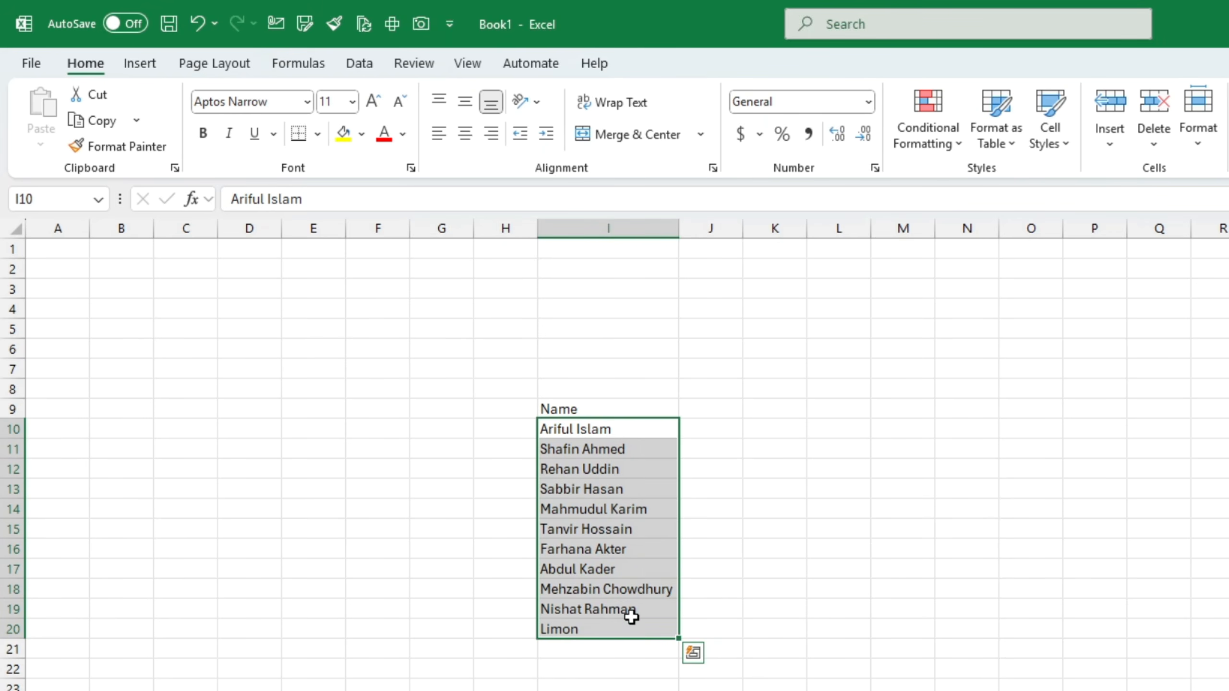
key("ctrl+c")
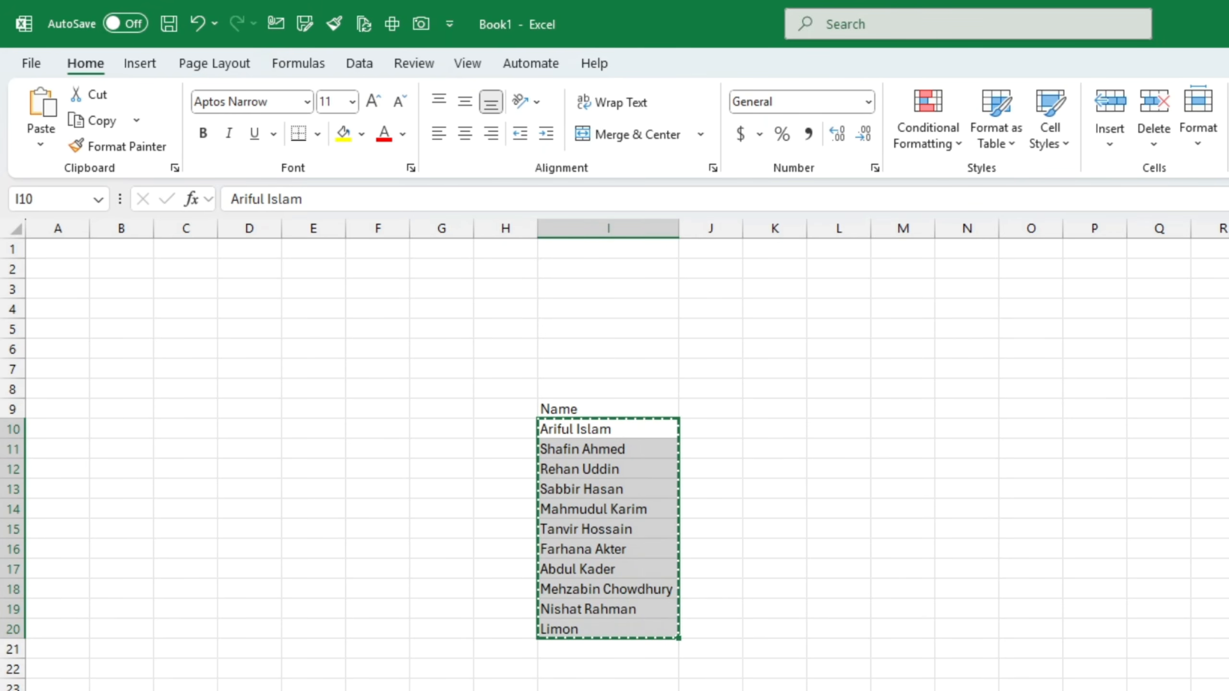
key("ctrl+v")
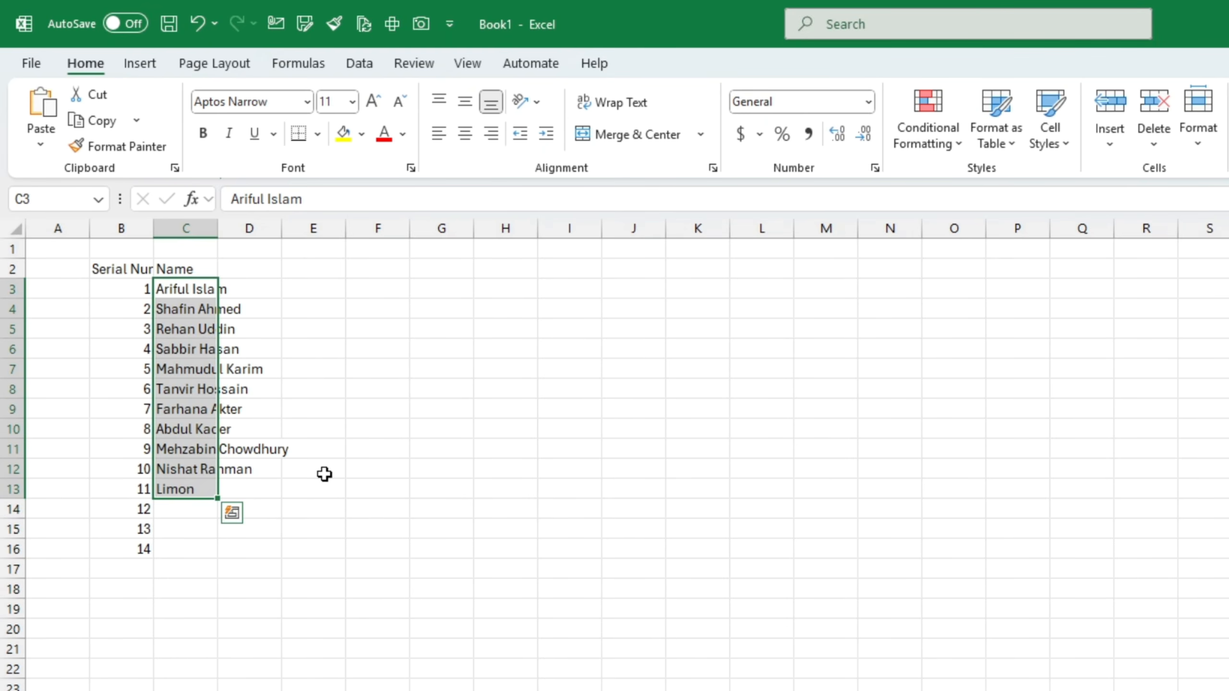
Clear the names from C3:C13 and select cell C3 as the paste destination
key("Delete")
left_click(489, 334)
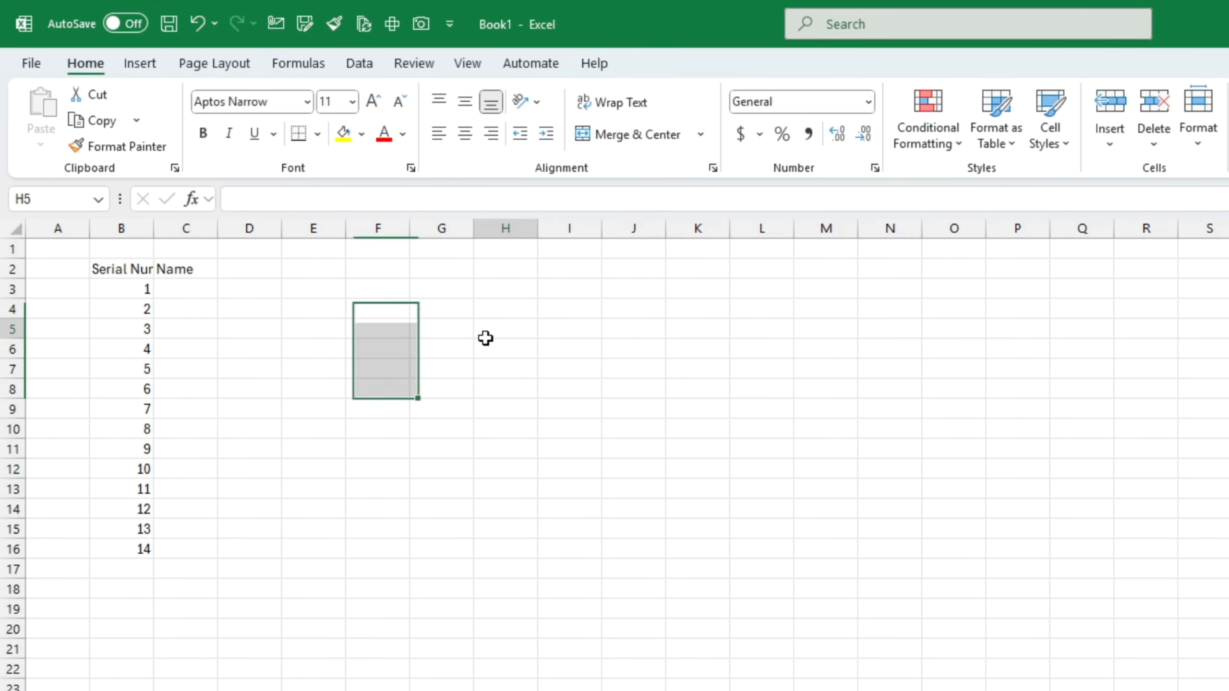
left_click(203, 287)
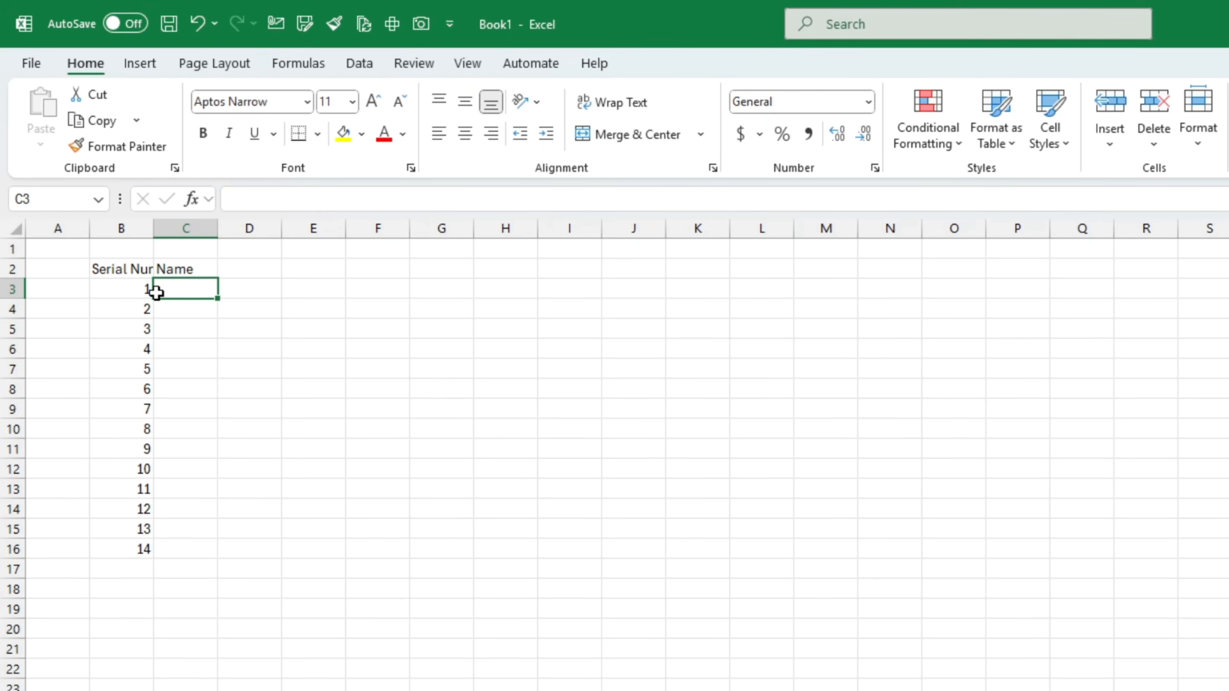
left_click(178, 328)
left_click(179, 291)
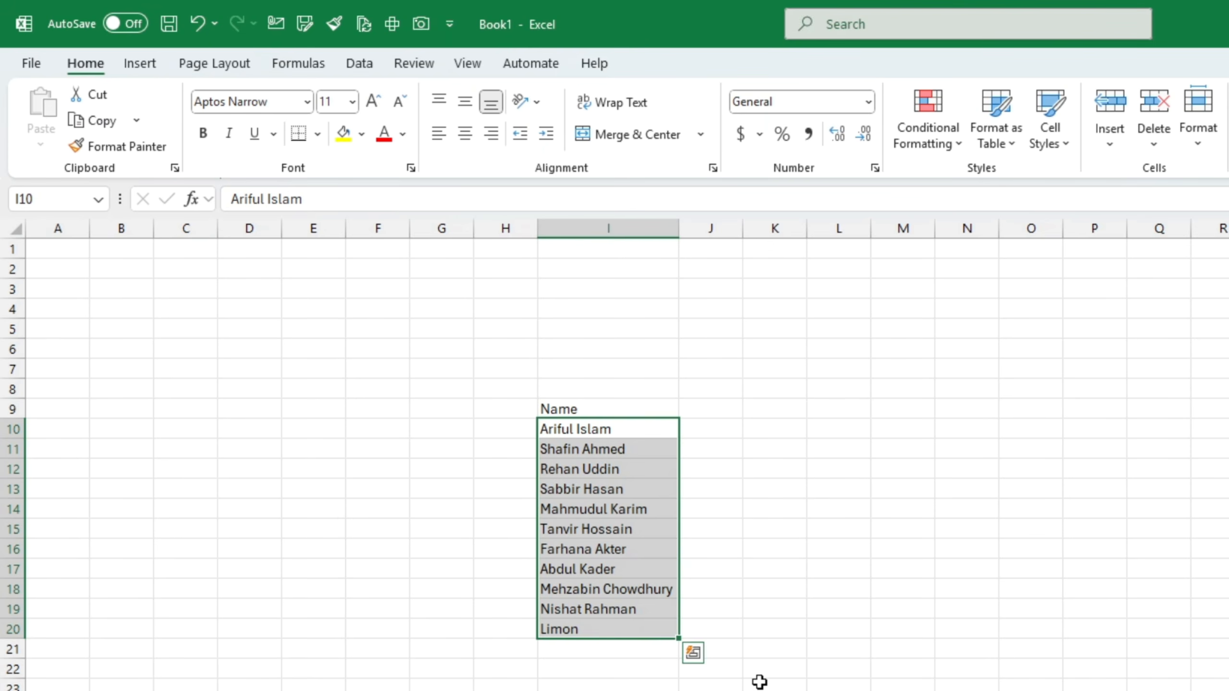
Copy the names in I10:I20 of the source sheet, paste them at cell C3, and undo the paste
key("ctrl+c")
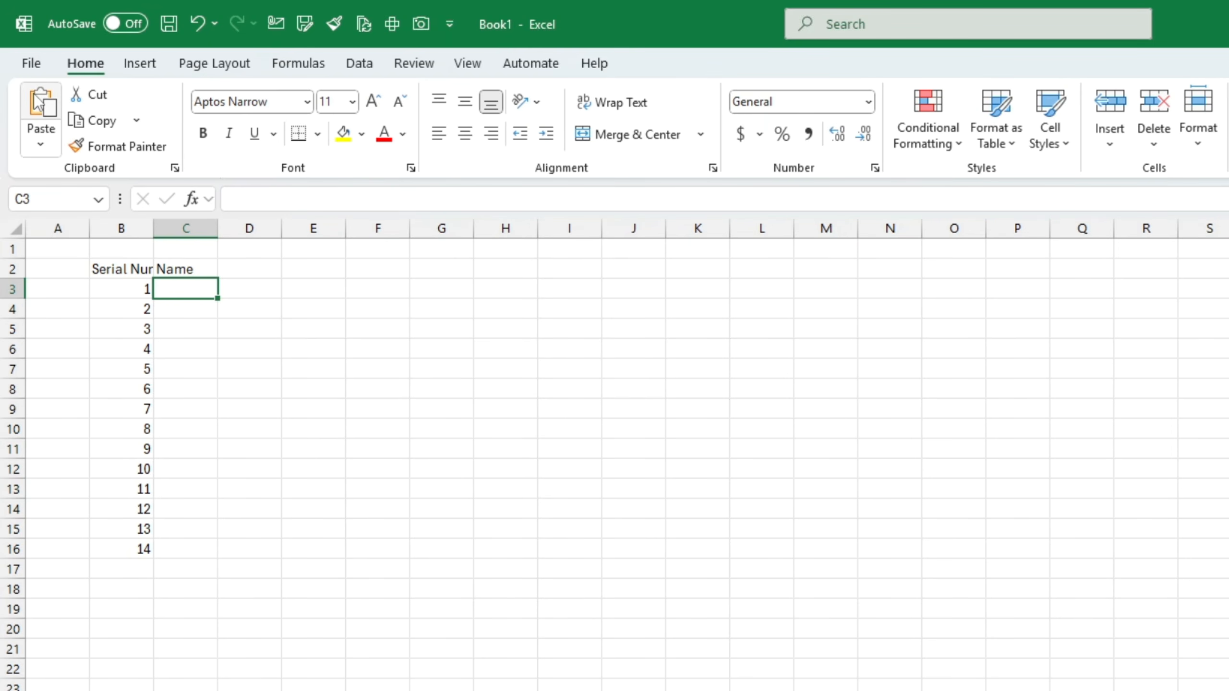
left_click(41, 109)
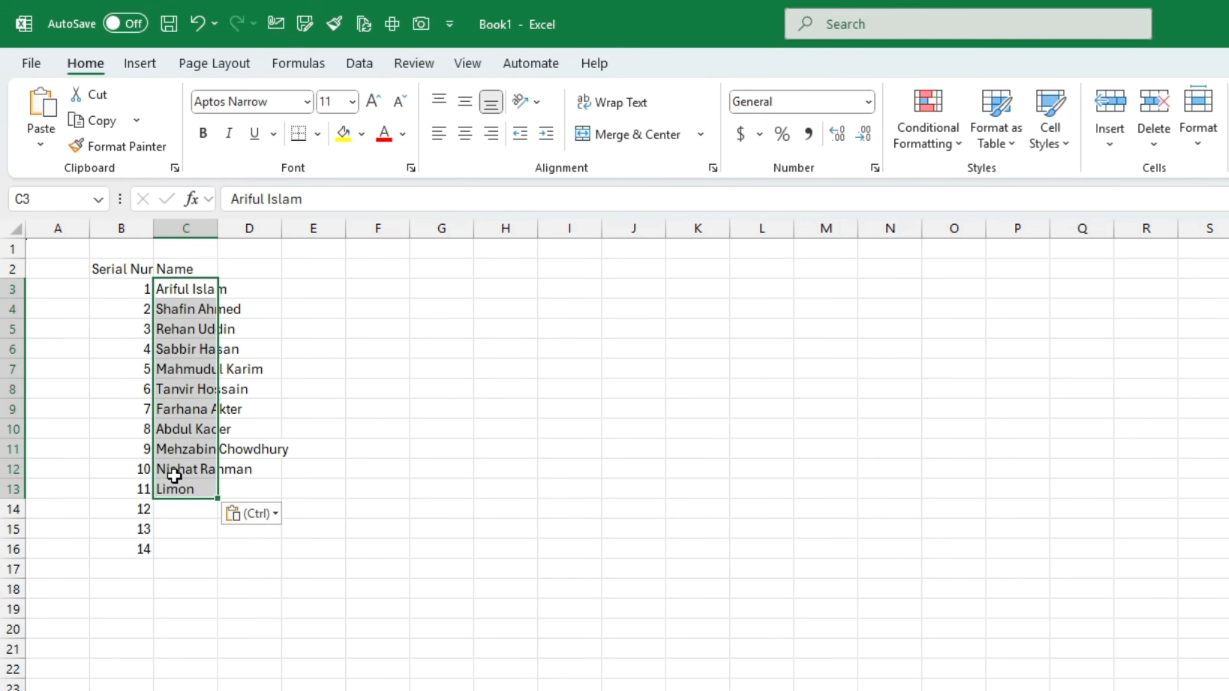
key("ctrl+z")
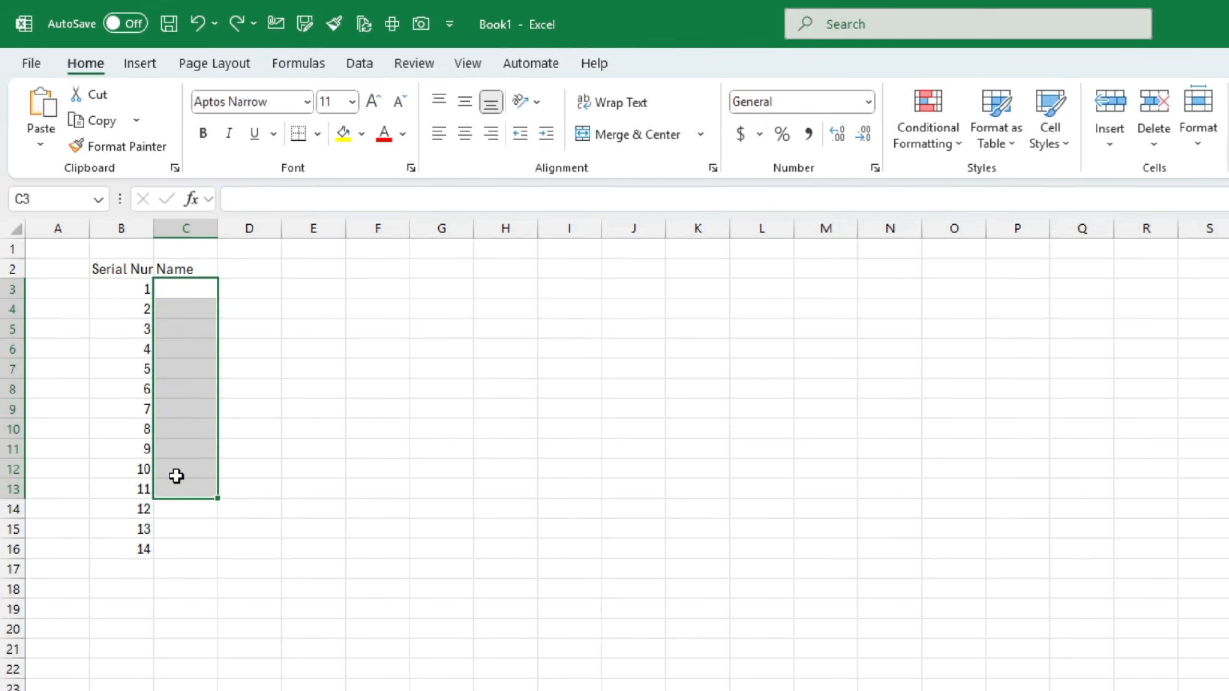
Paste the copied names as values starting at cell C3, and undo and redo the paste
left_click(188, 291)
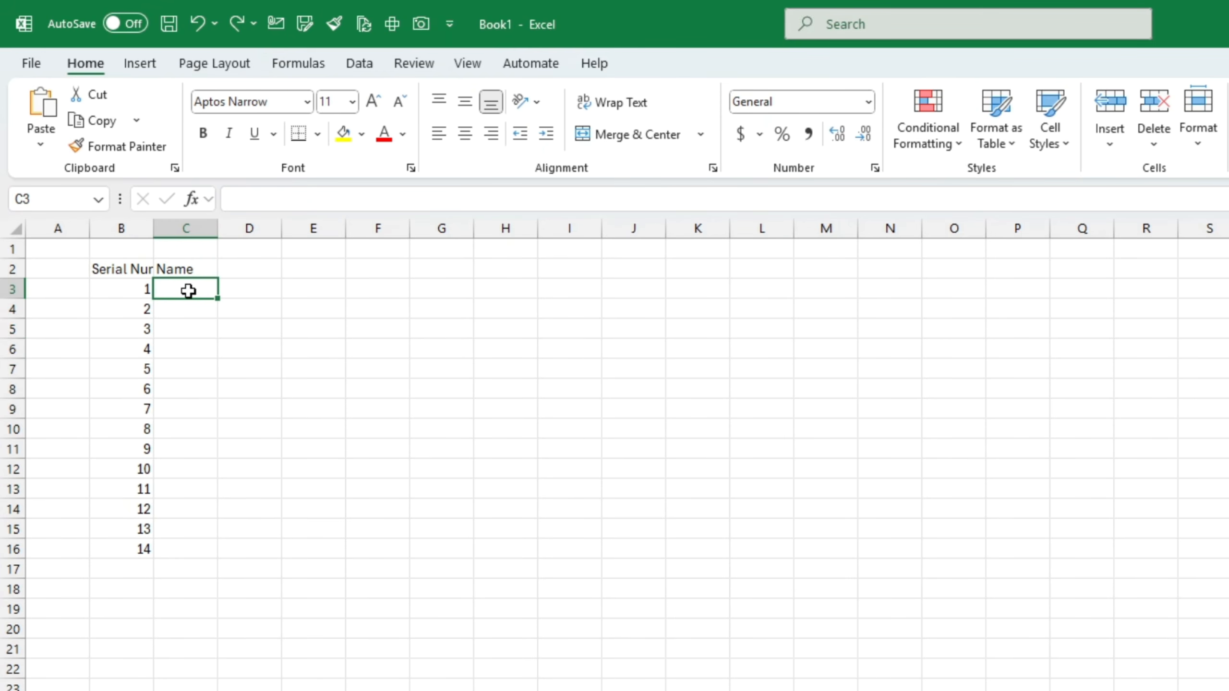
right_click(188, 291)
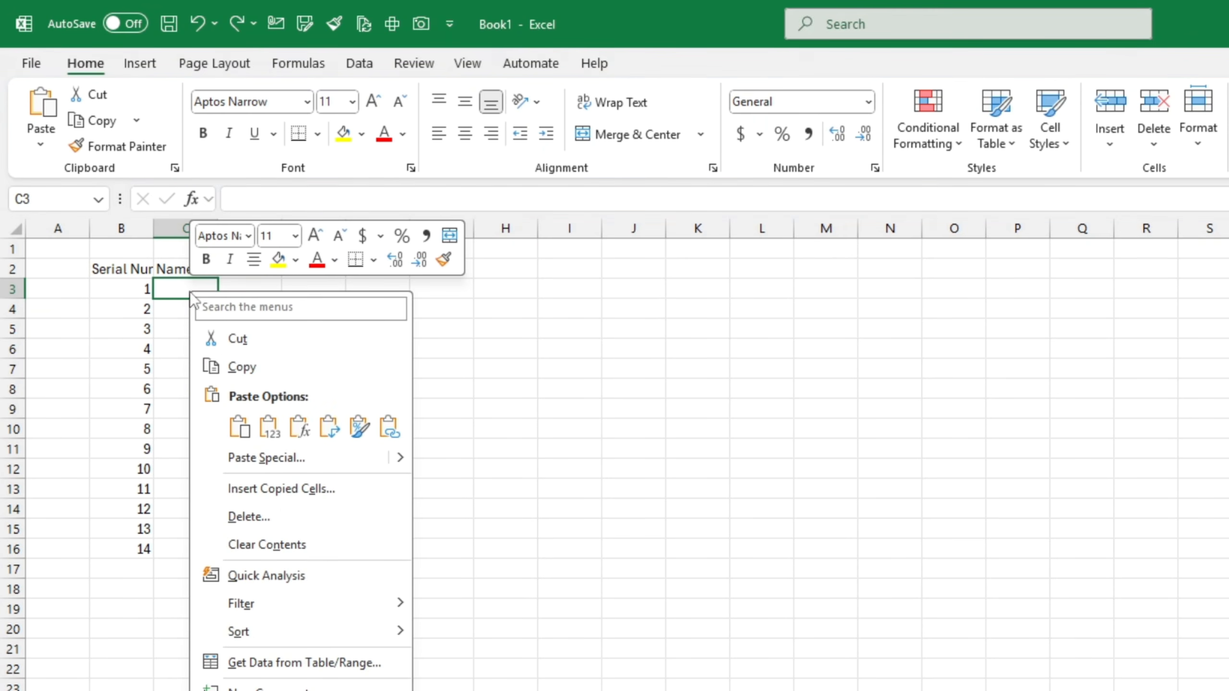
left_click(273, 433)
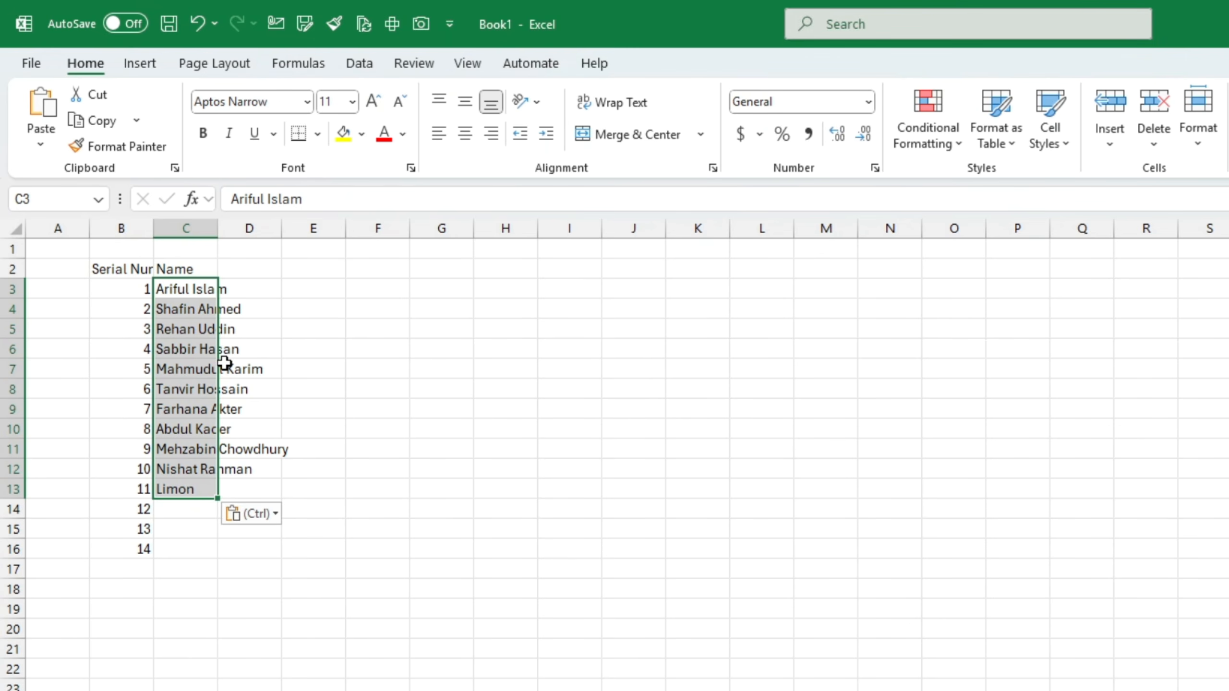
key("ctrl+z")
key("ctrl+y")
Clear the surplus serial numbers 12 to 14 from the range B14:C16
left_click_drag(135, 516, 160, 545)
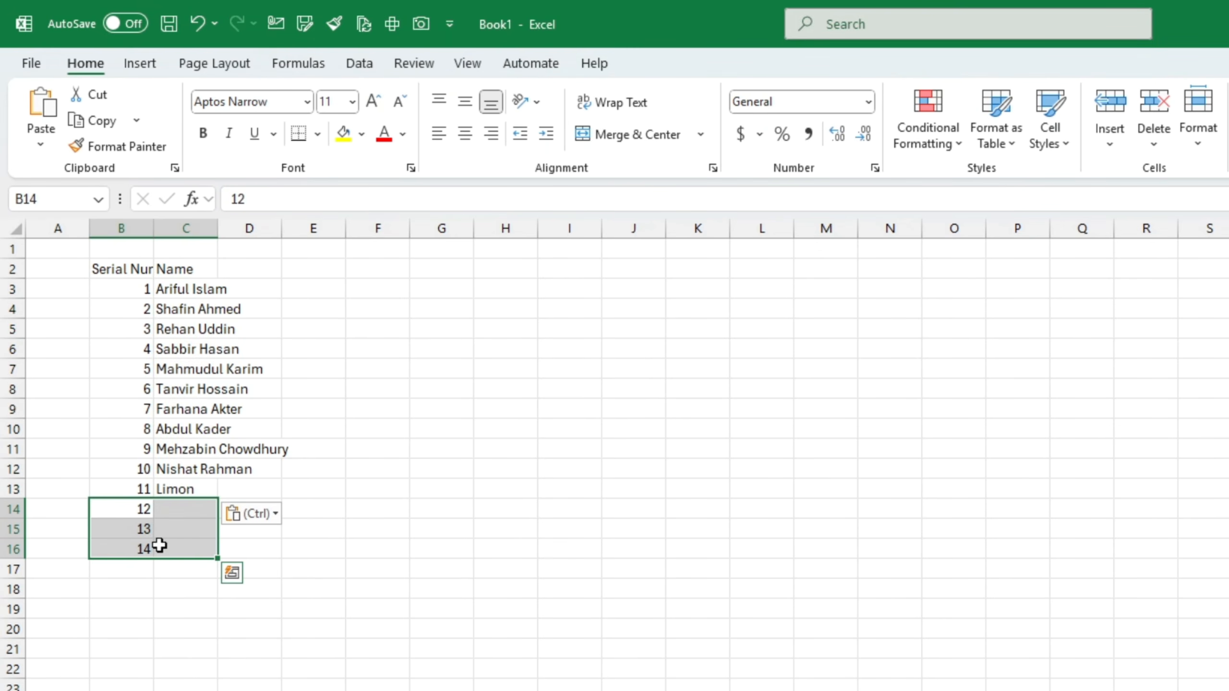
key("Delete")
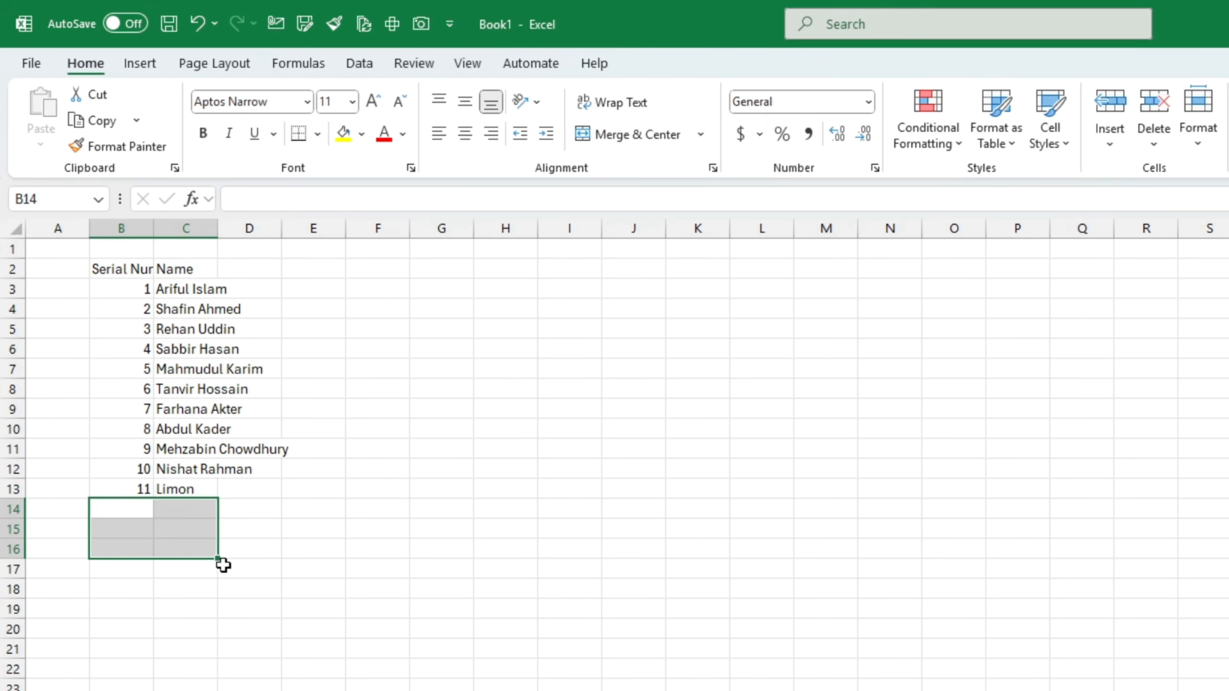
left_click(296, 488)
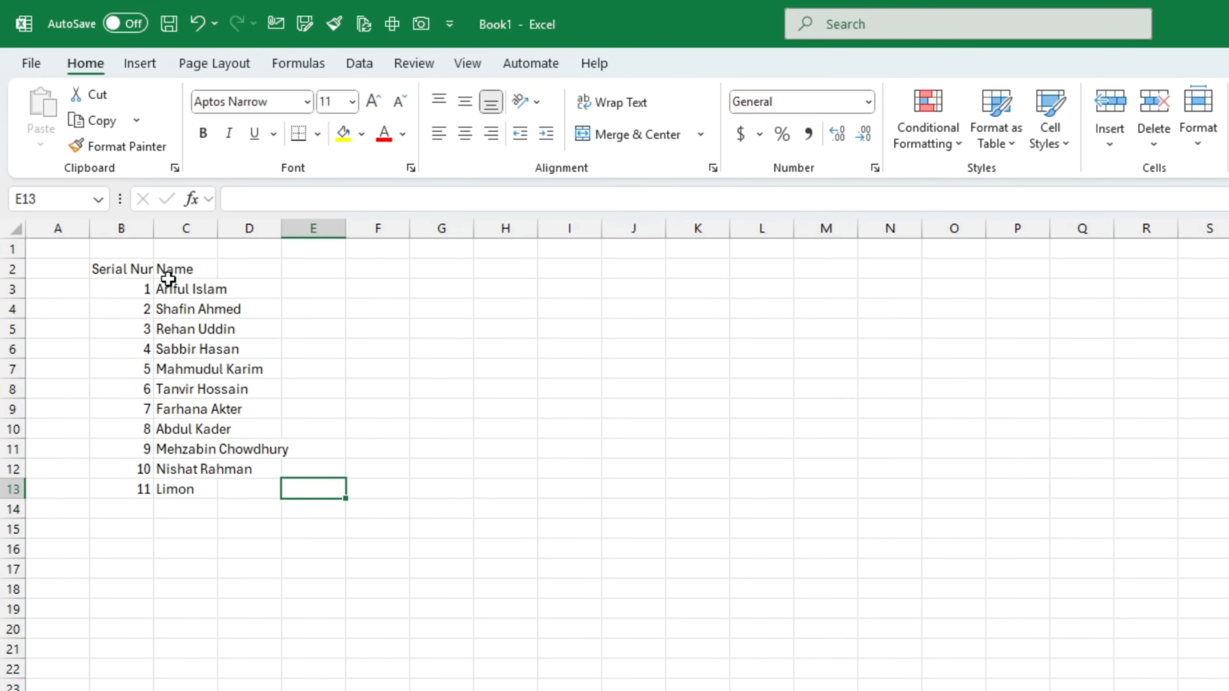
Examine how the headings and names fit within the widths of columns B and C
left_click(127, 268)
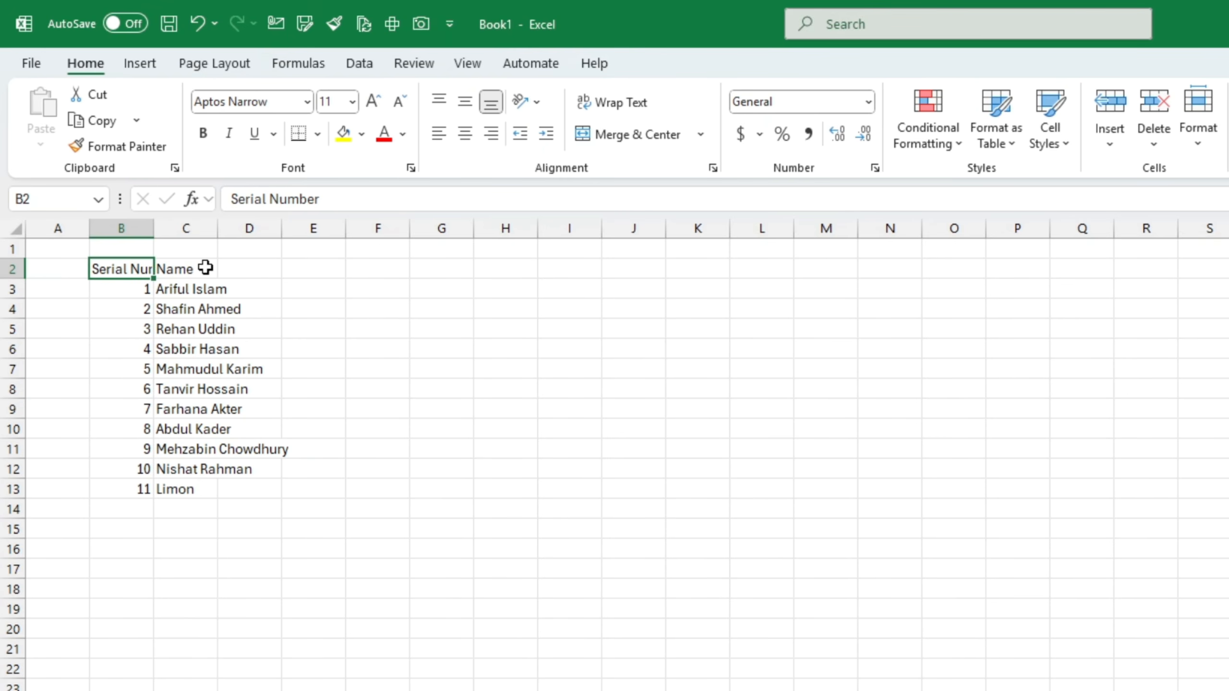
left_click(179, 268)
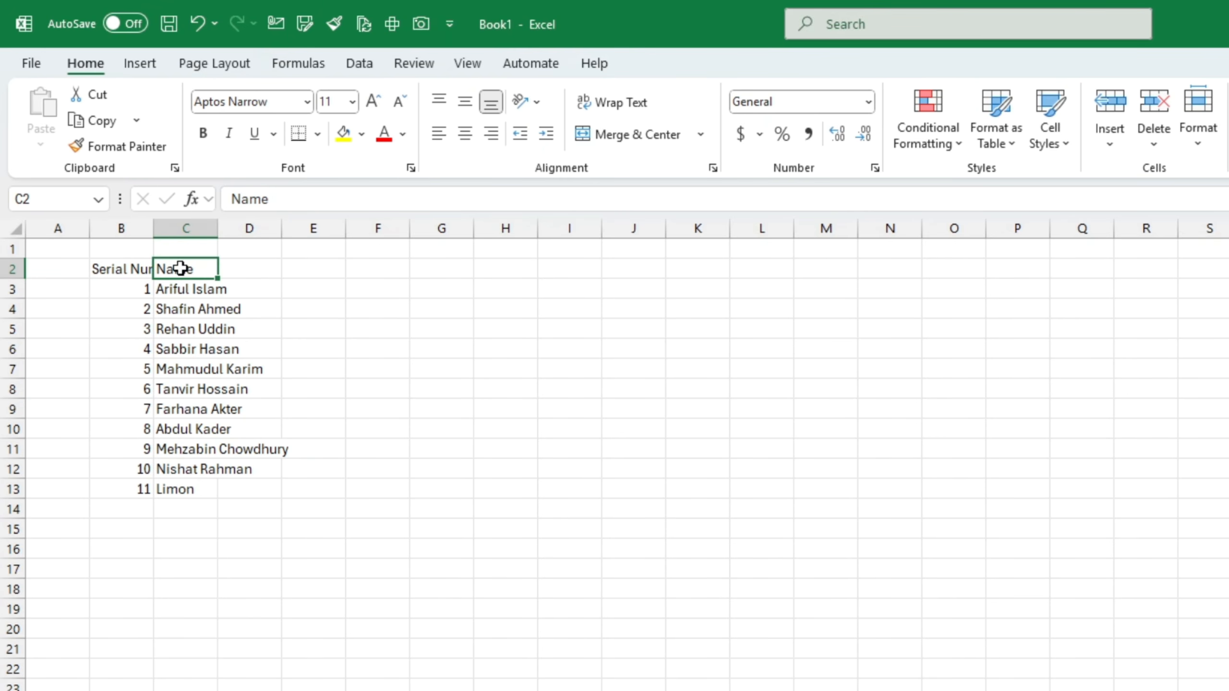
left_click(204, 290)
left_click(181, 368)
left_click(197, 429)
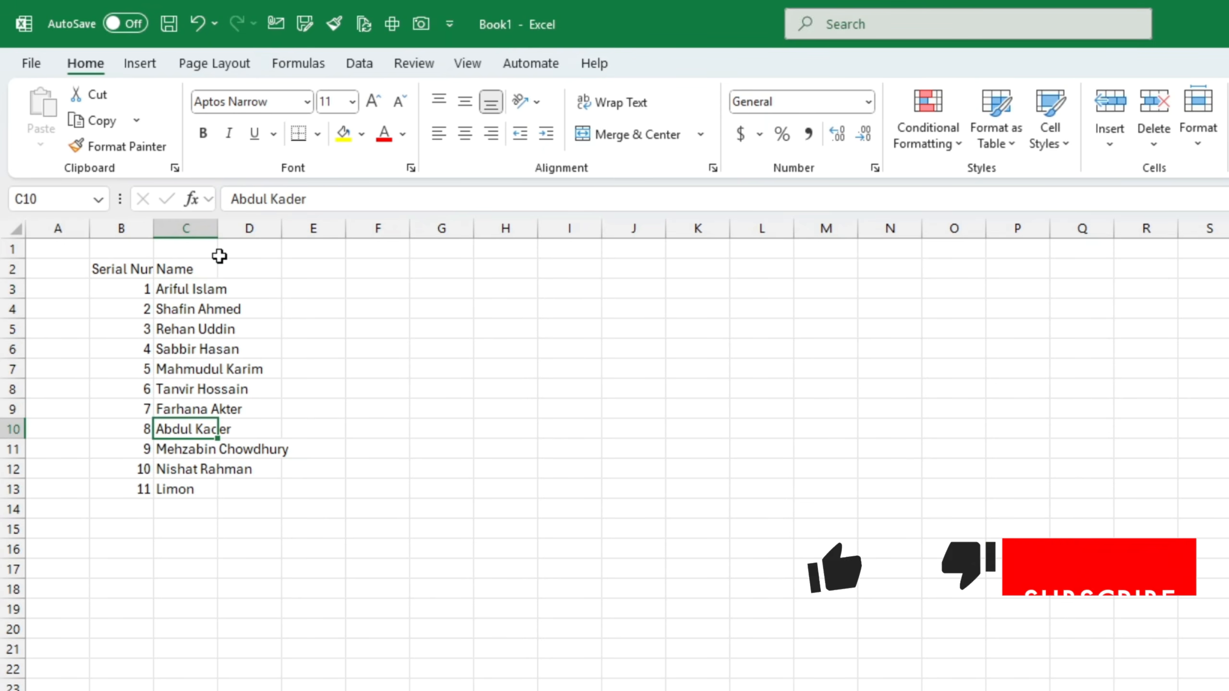
left_click(256, 228)
left_click(377, 449)
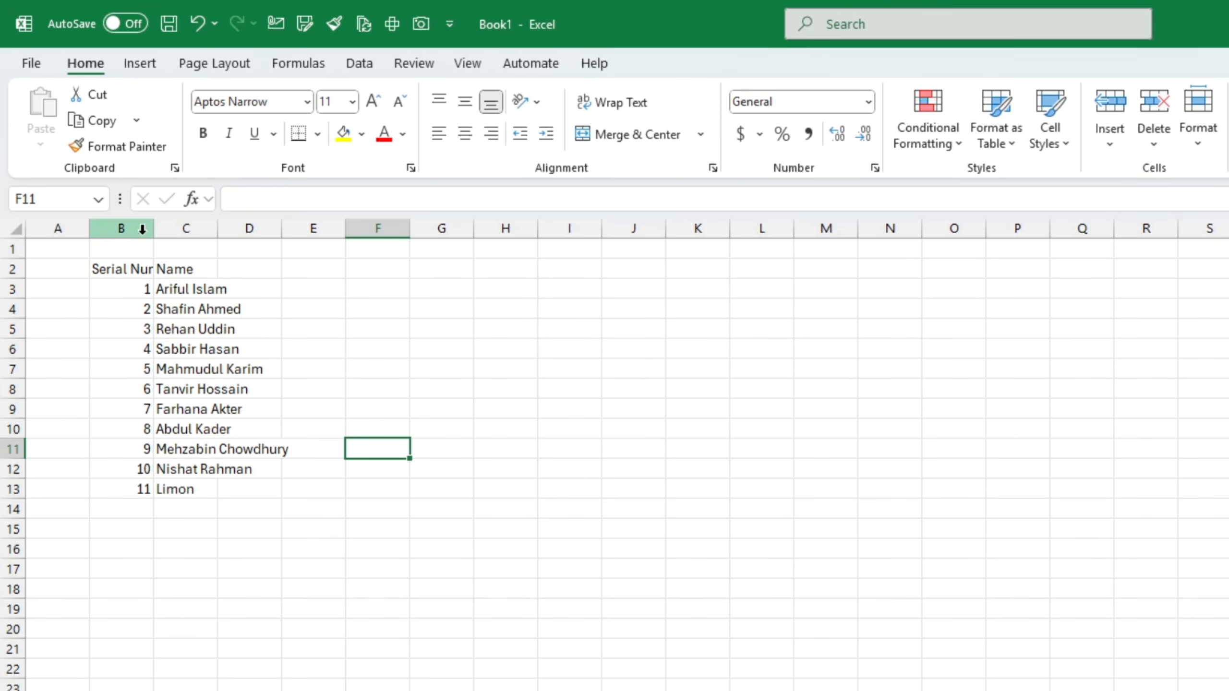
left_click(264, 609)
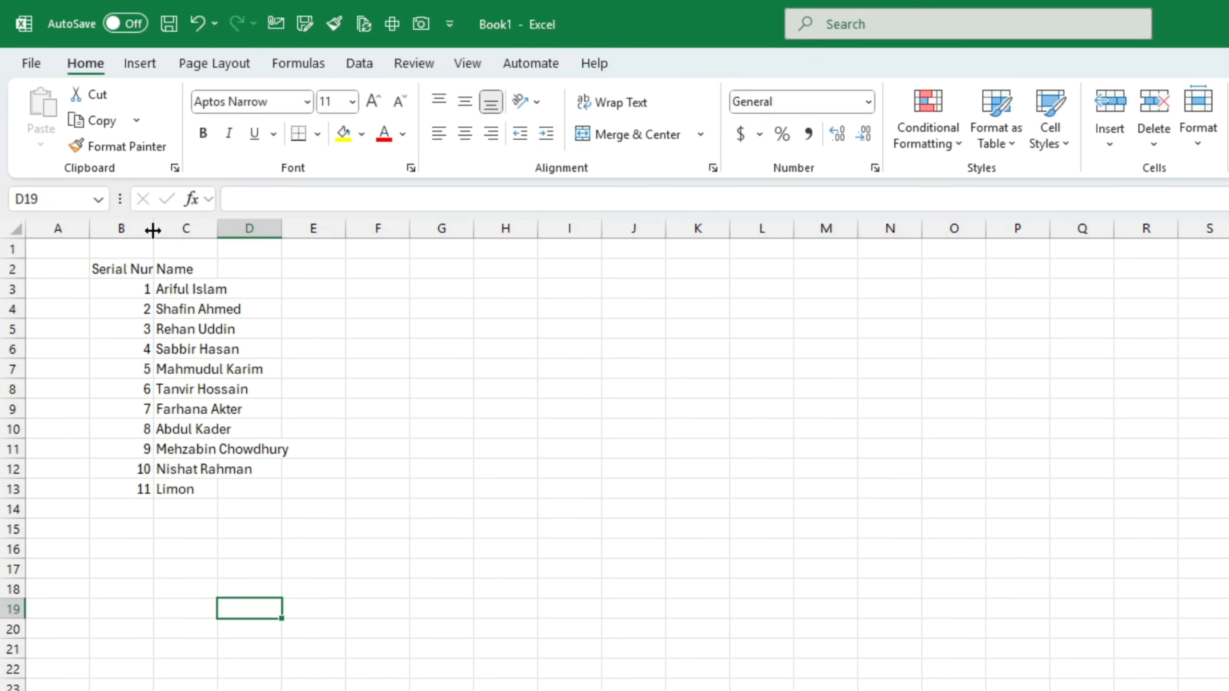
Widen columns B and C manually to fit their text, and undo the column width changes
left_click_drag(153, 231, 187, 232)
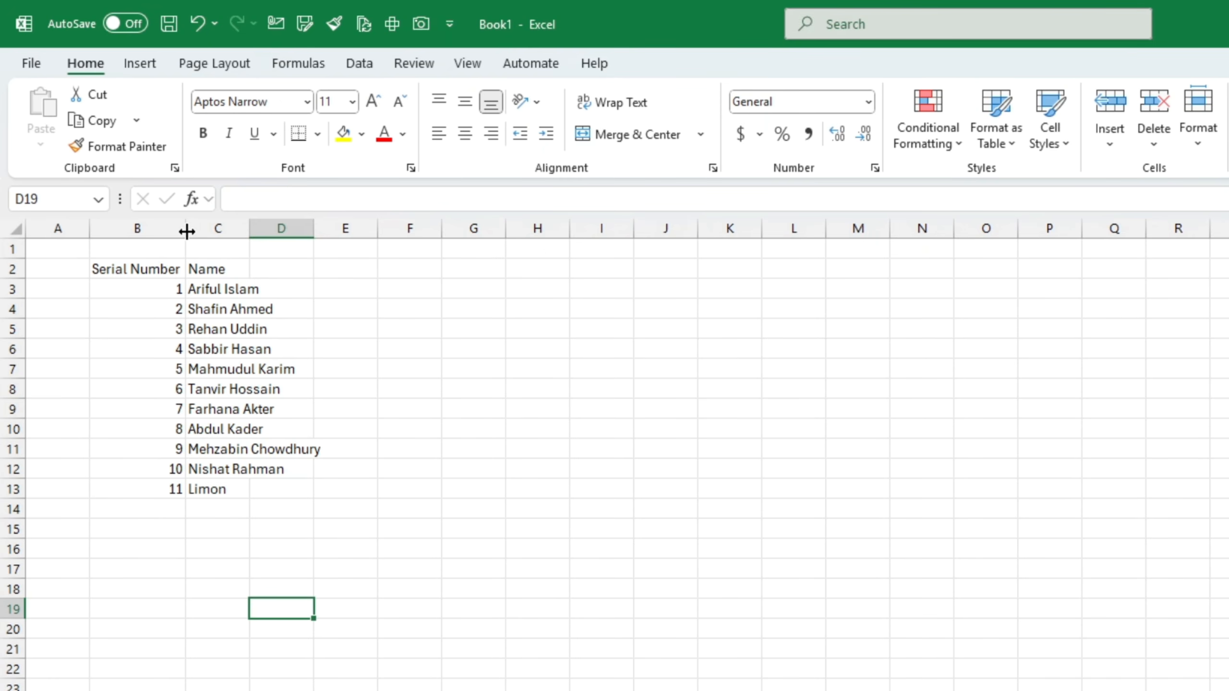
left_click_drag(248, 234, 363, 233)
key("ctrl+z")
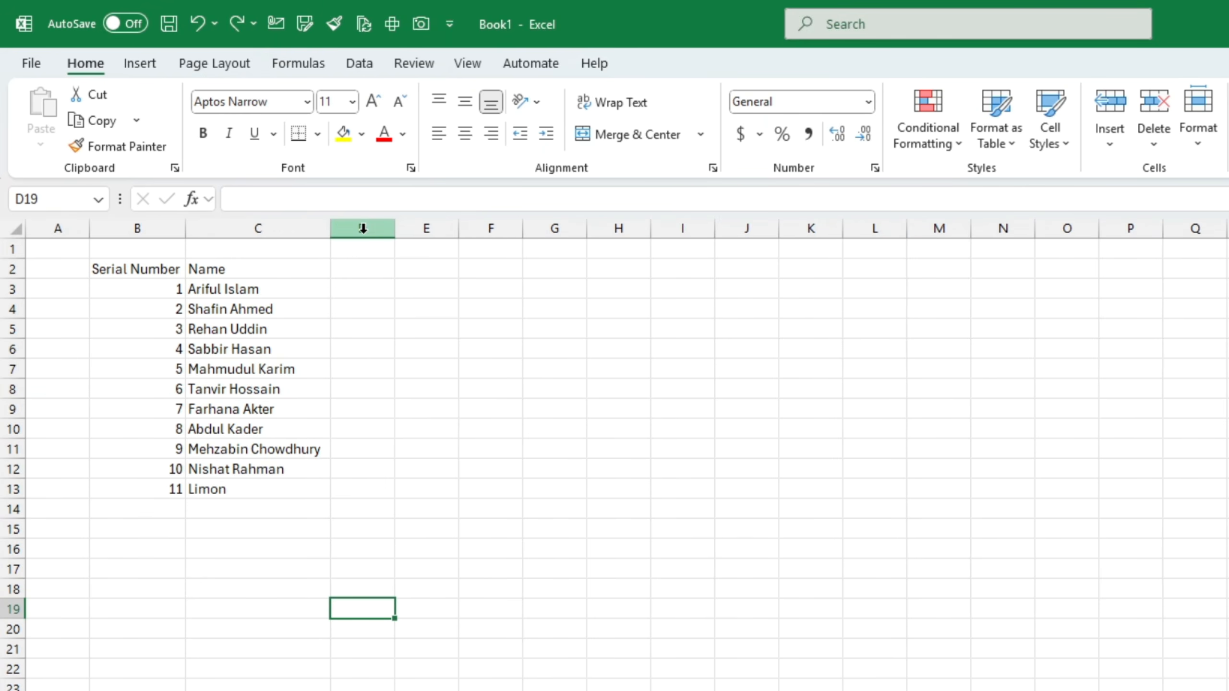
key("ctrl+z")
key("ctrl+z")
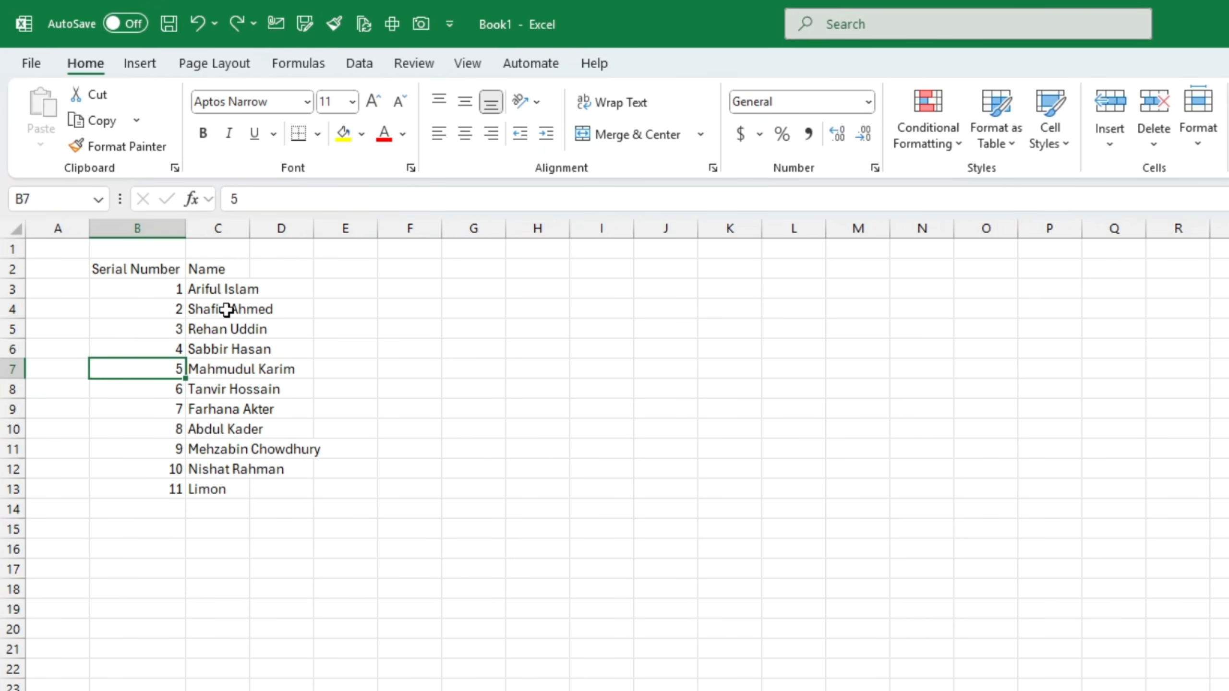
key("ctrl+y")
left_click(350, 541)
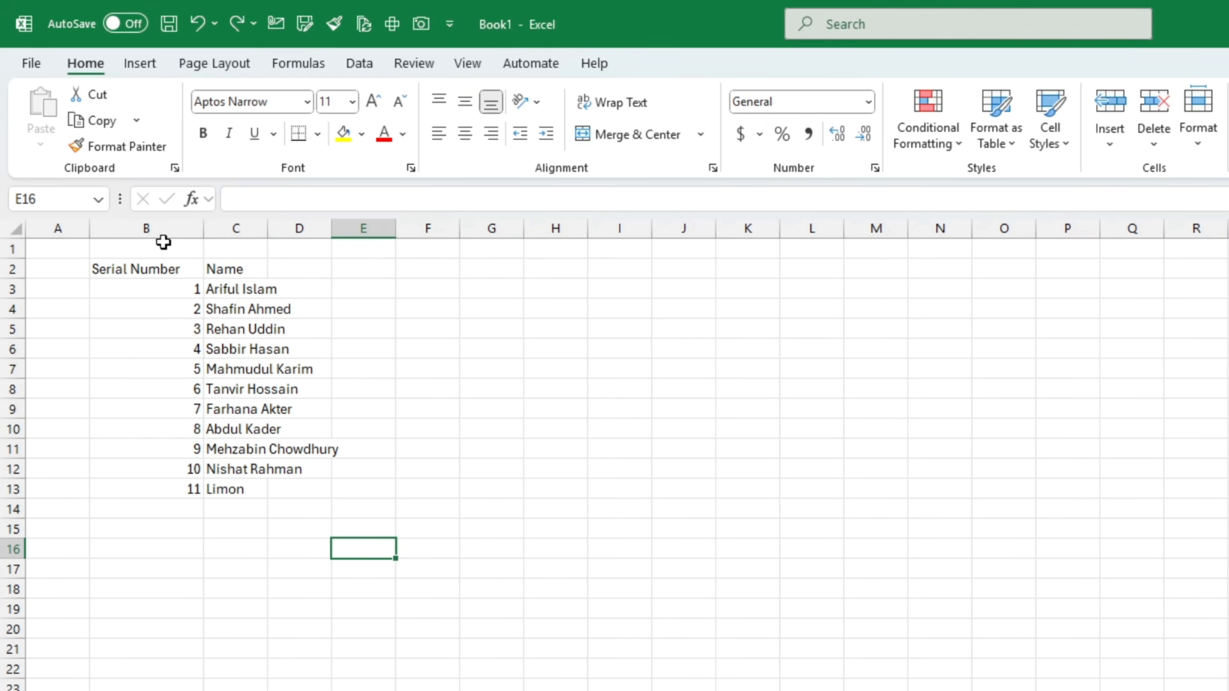
Select columns B through D and AutoFit their widths to the contents
left_click_drag(178, 228, 280, 228)
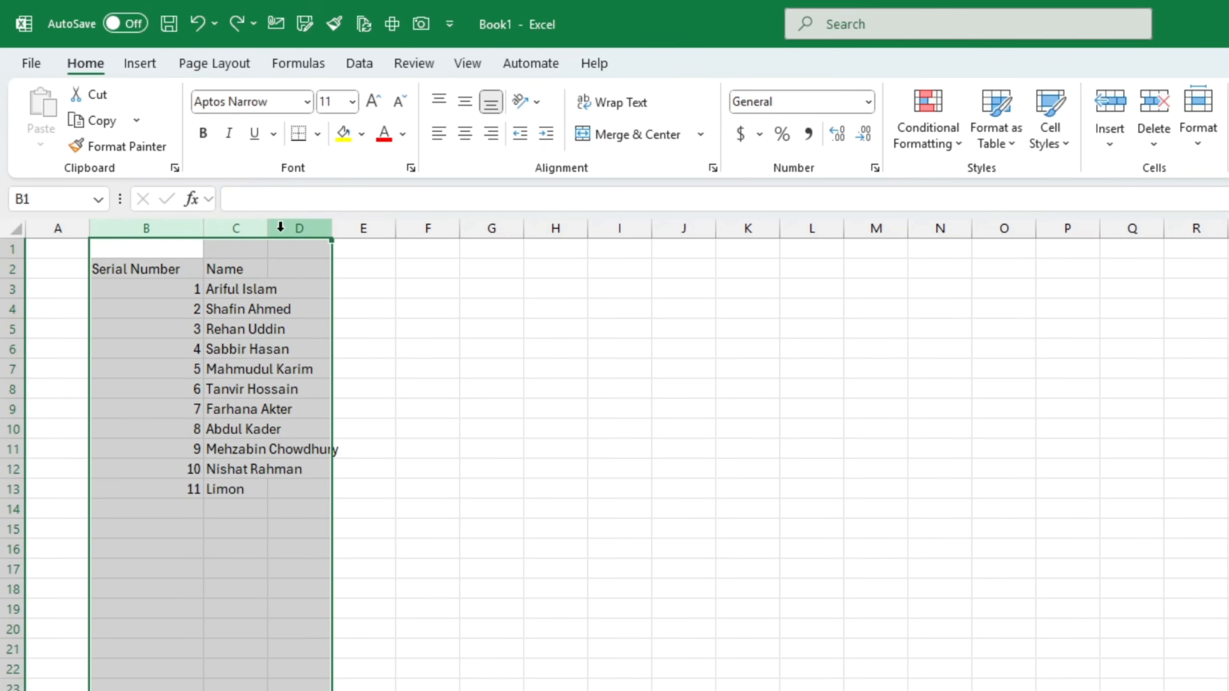
double_click(332, 227)
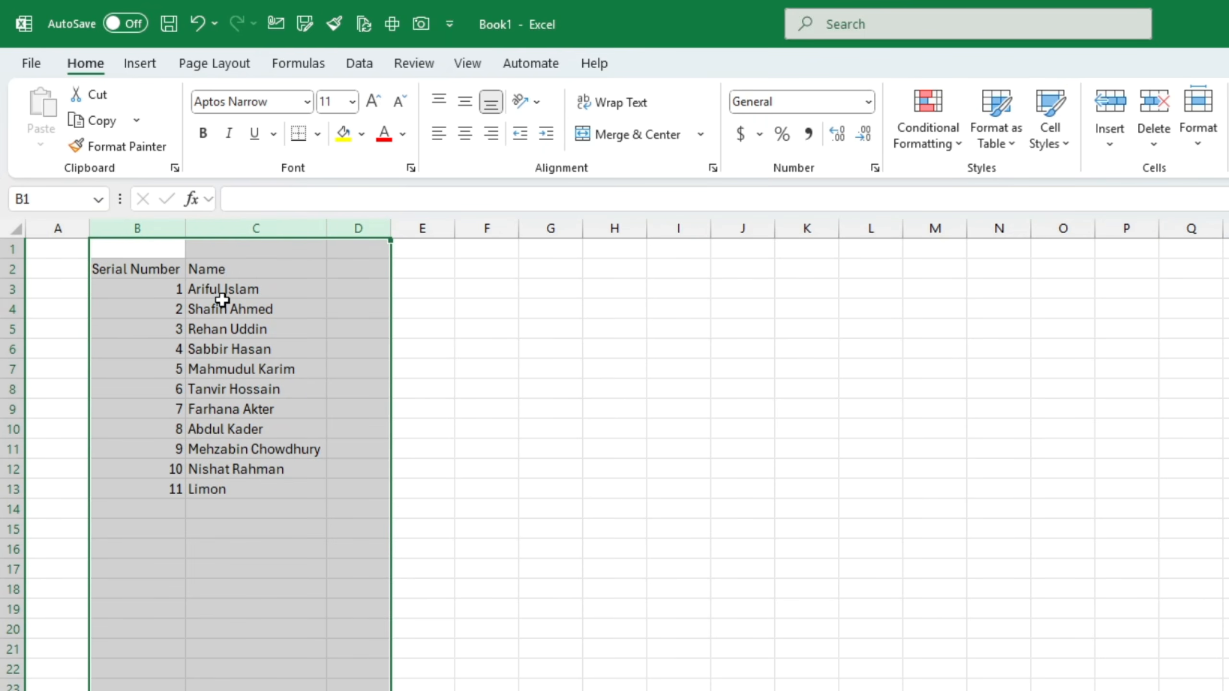
left_click(171, 448)
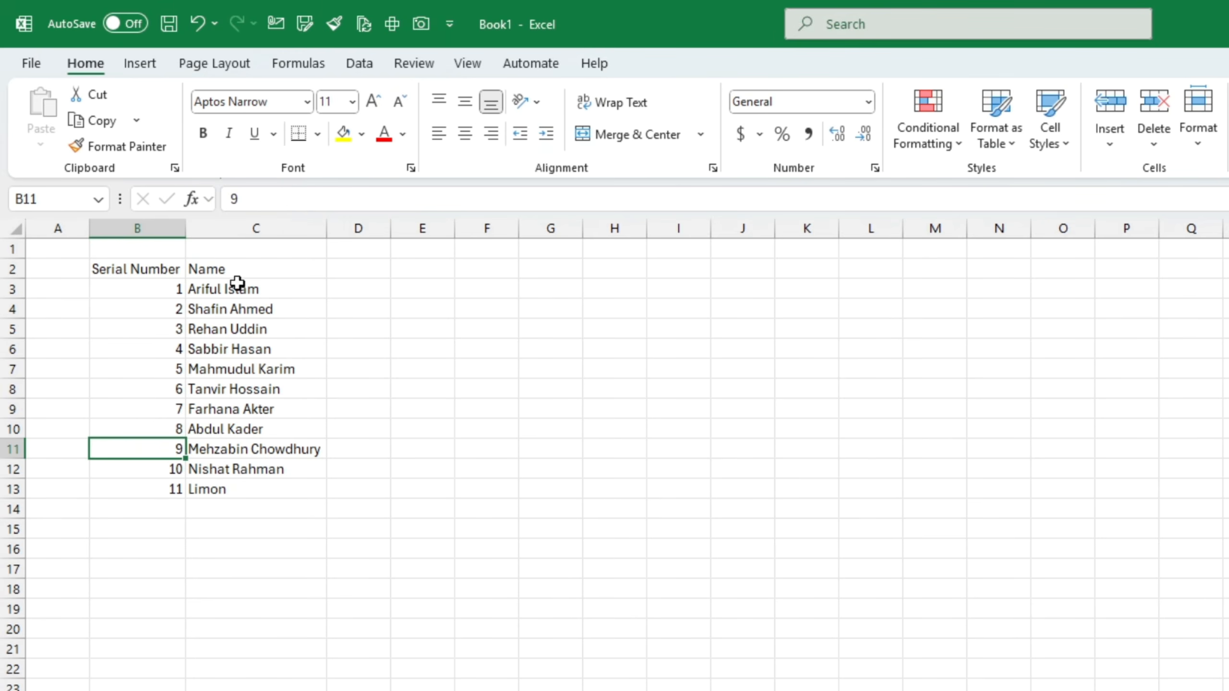
left_click(213, 308)
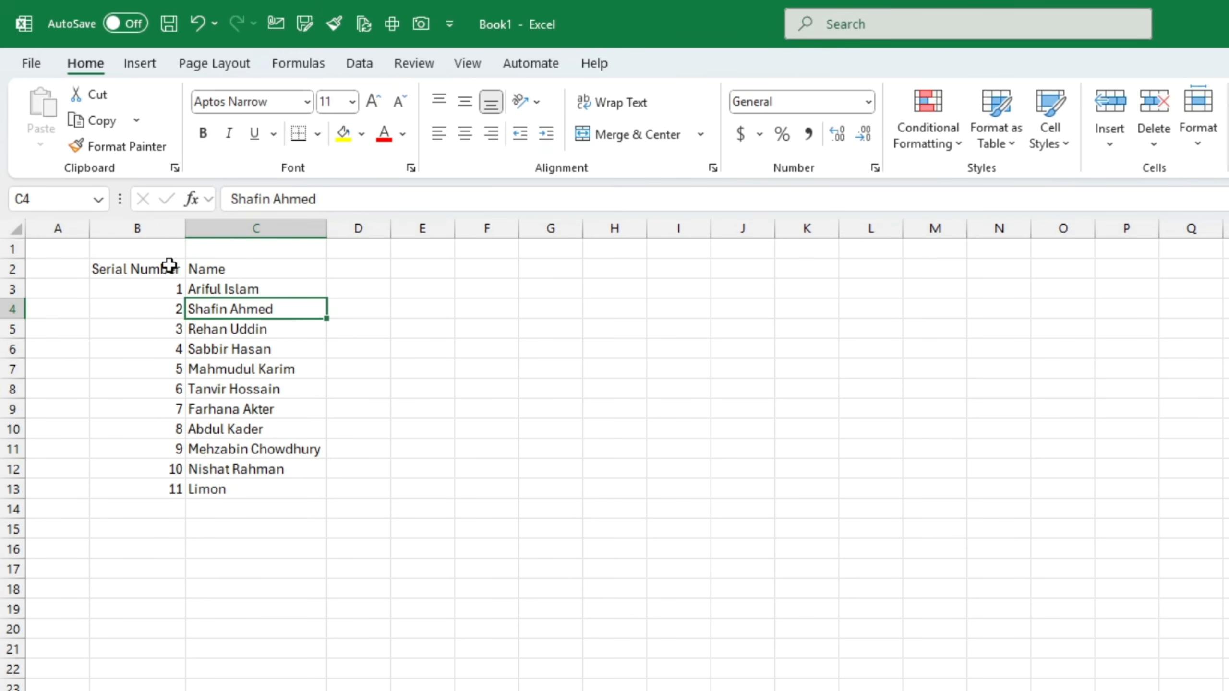
left_click(127, 269)
left_click(221, 269)
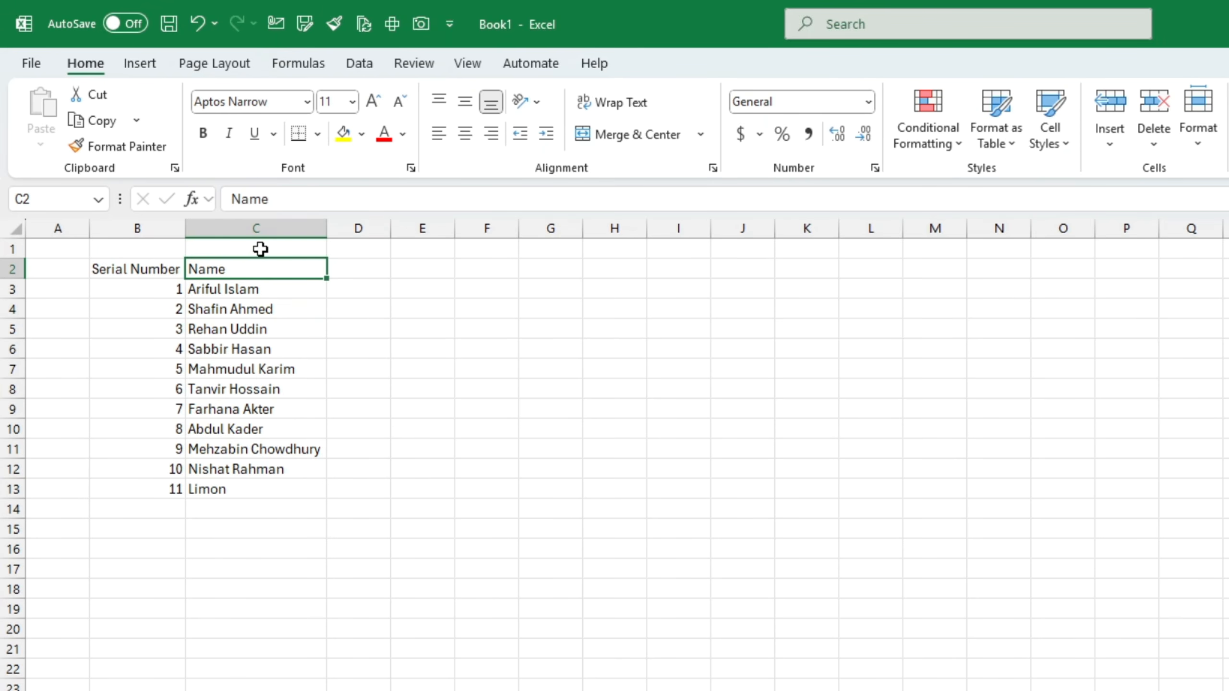
left_click(229, 392)
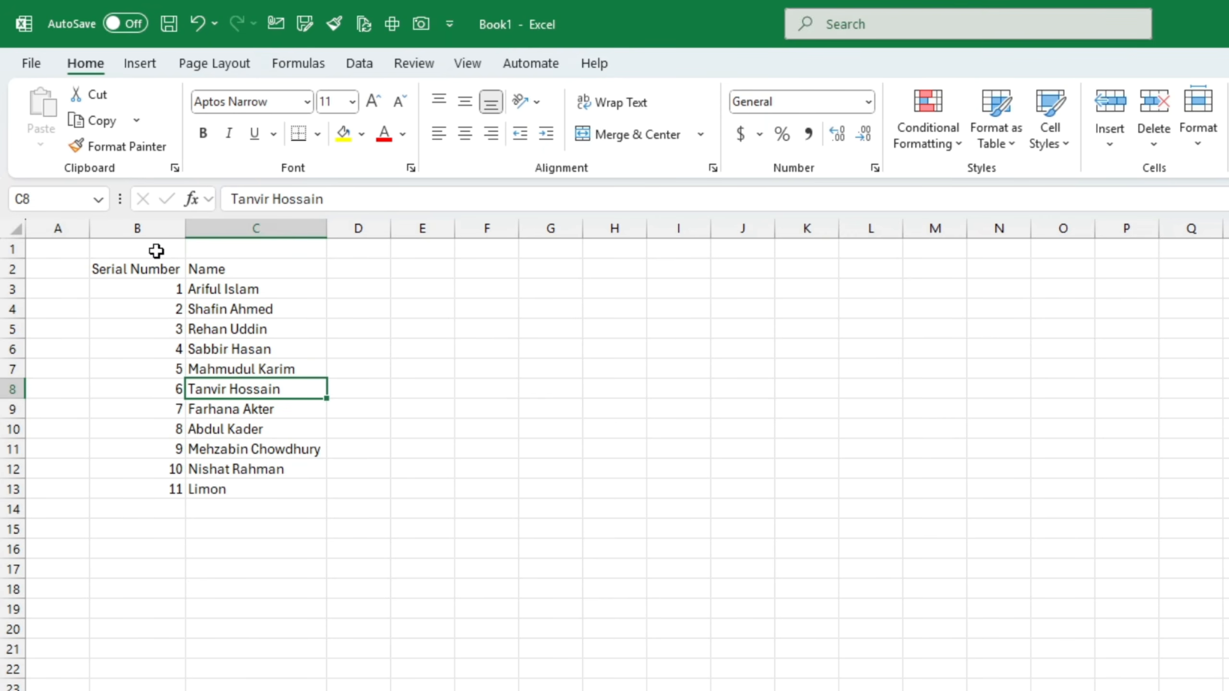
Insert a blank column between the Serial Number and Name columns, and undo the insertion
left_click(297, 231)
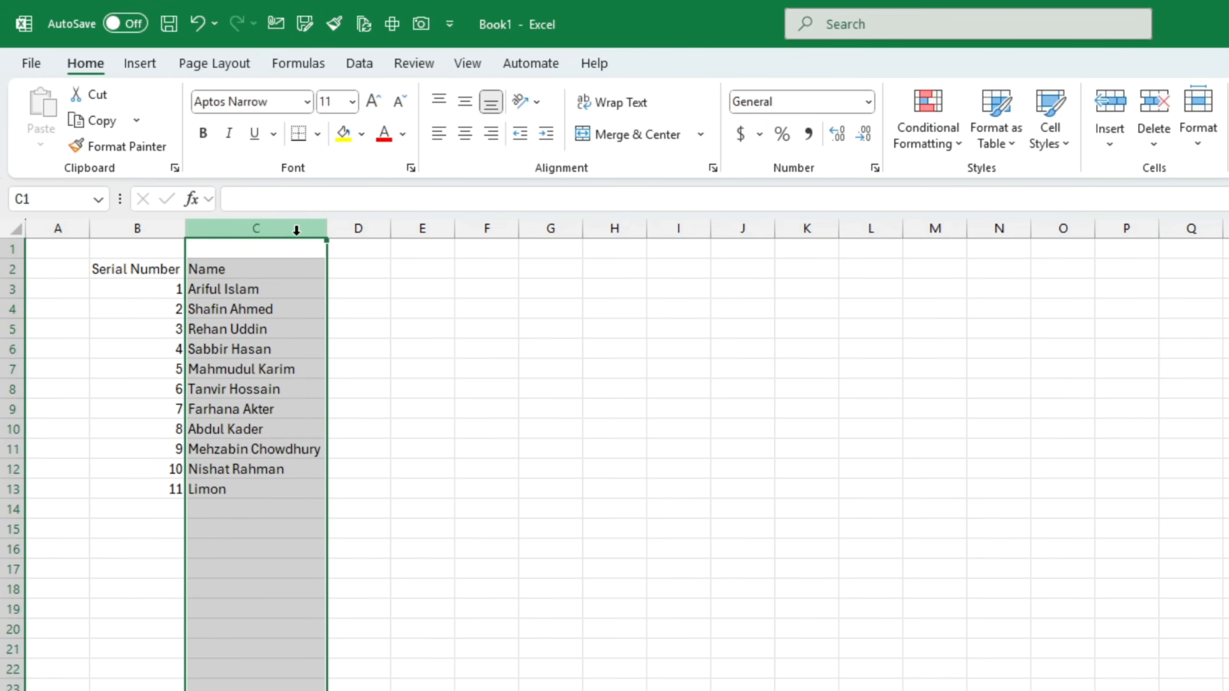
right_click(296, 231)
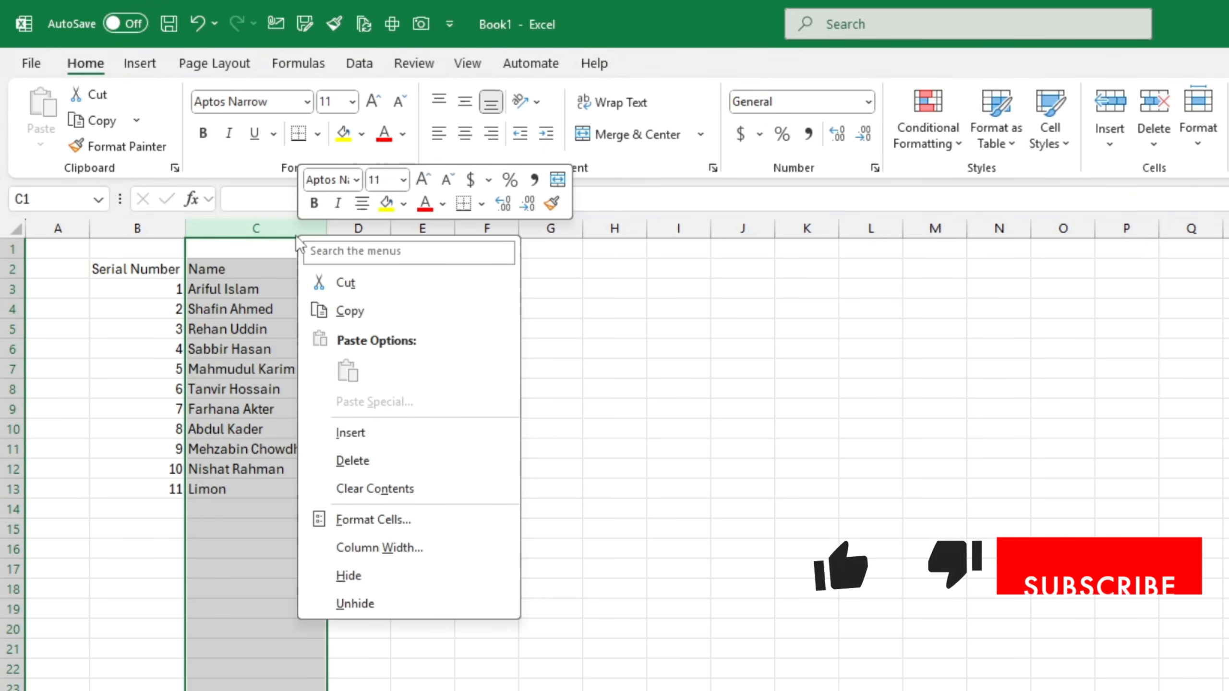
left_click(365, 432)
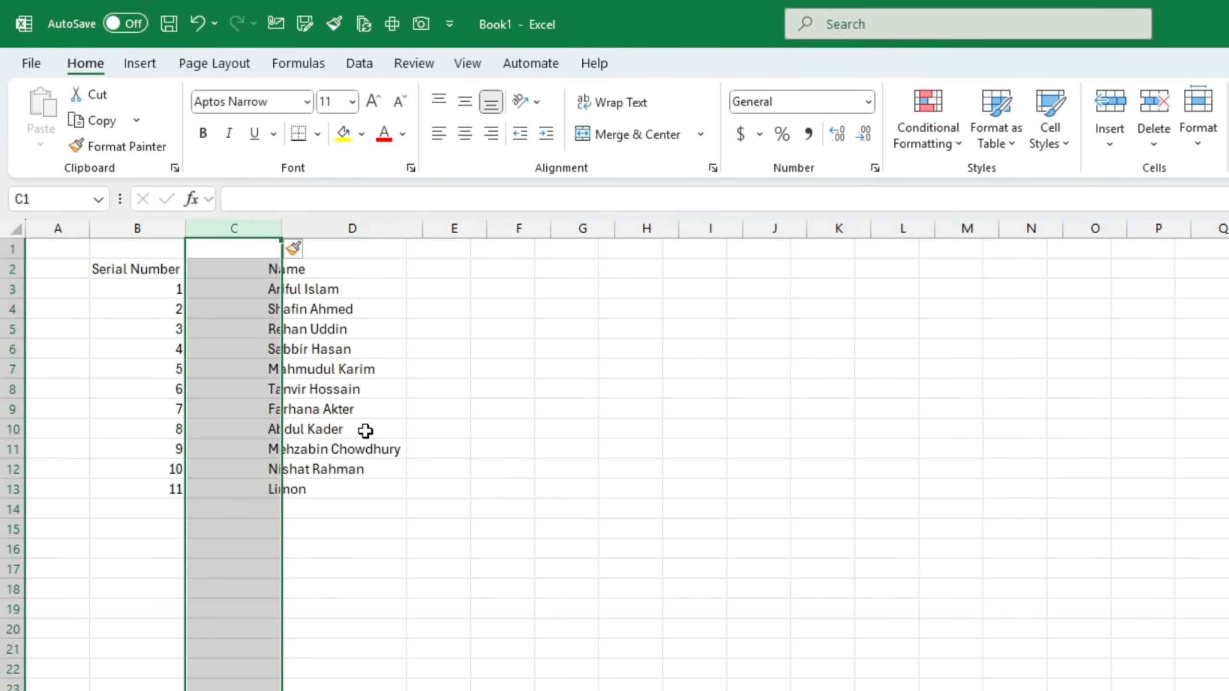
left_click(226, 283)
left_click_drag(226, 283, 213, 502)
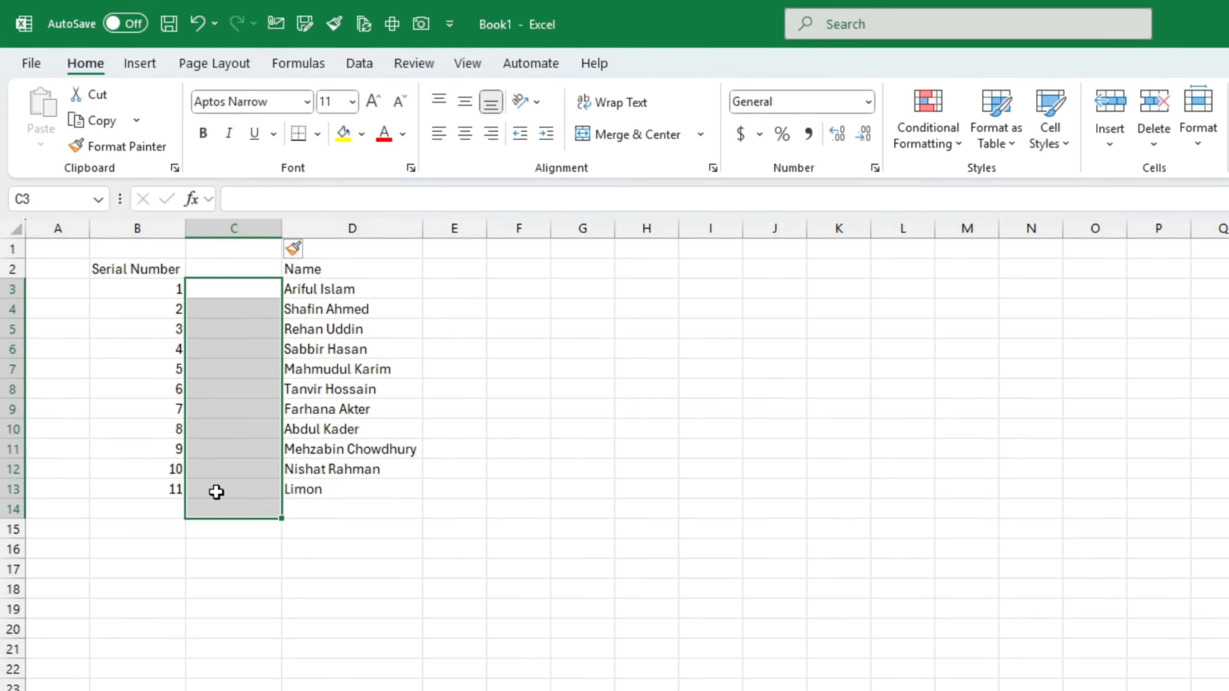
key("ctrl+z")
left_click(202, 485)
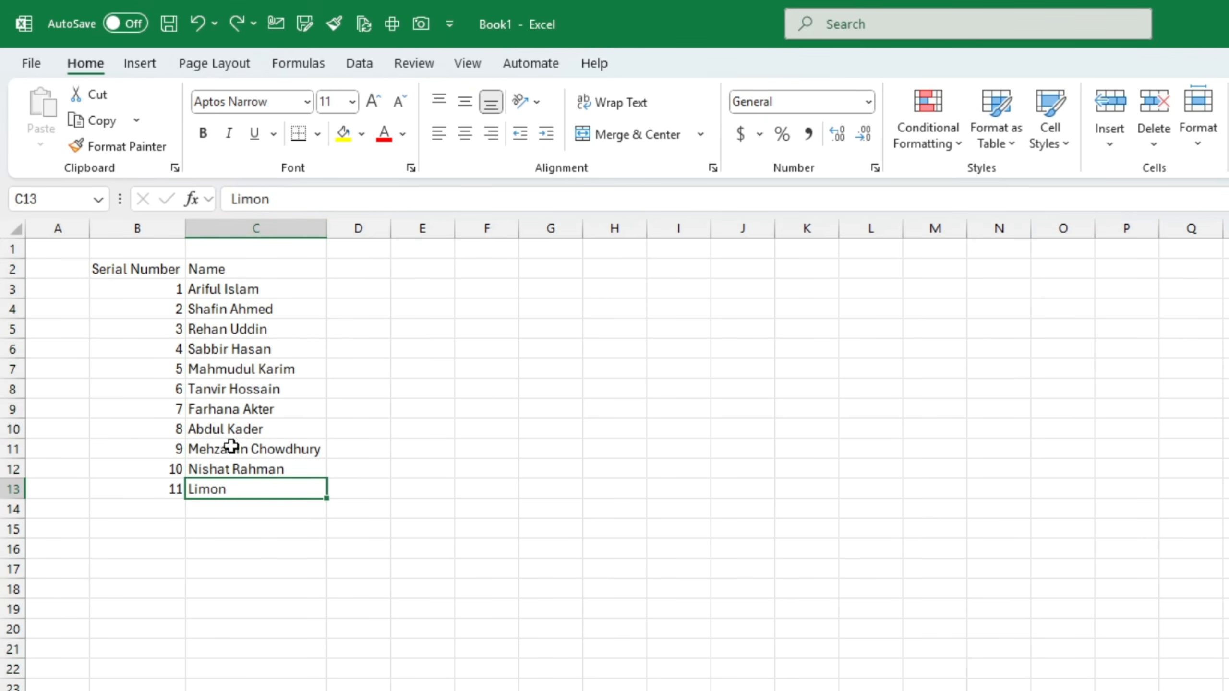
Insert a blank column before the Name column twice, undoing the insertion each time
left_click(230, 225)
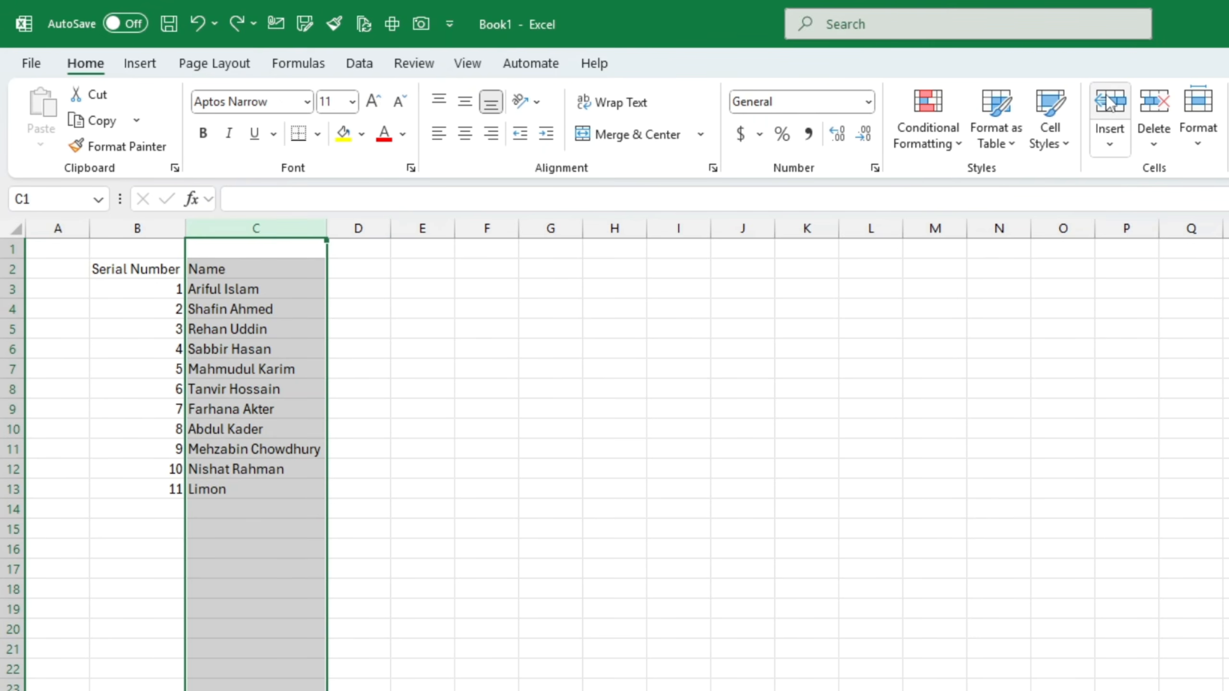
left_click(1109, 103)
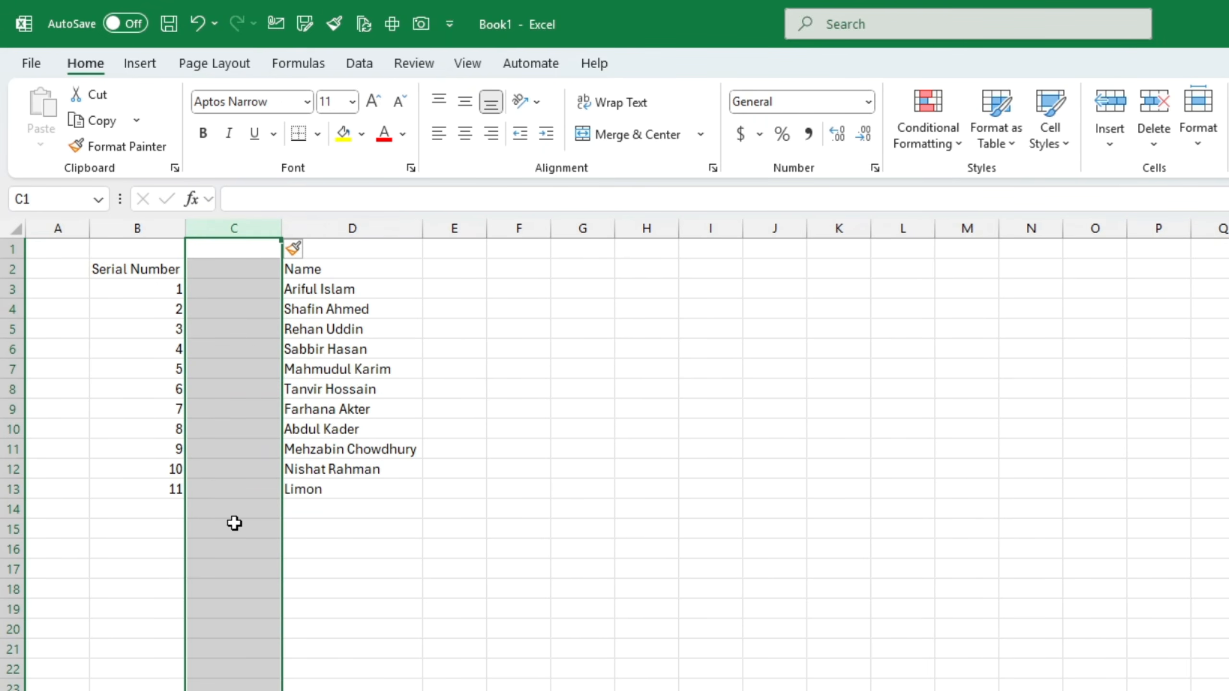
key("ctrl+z")
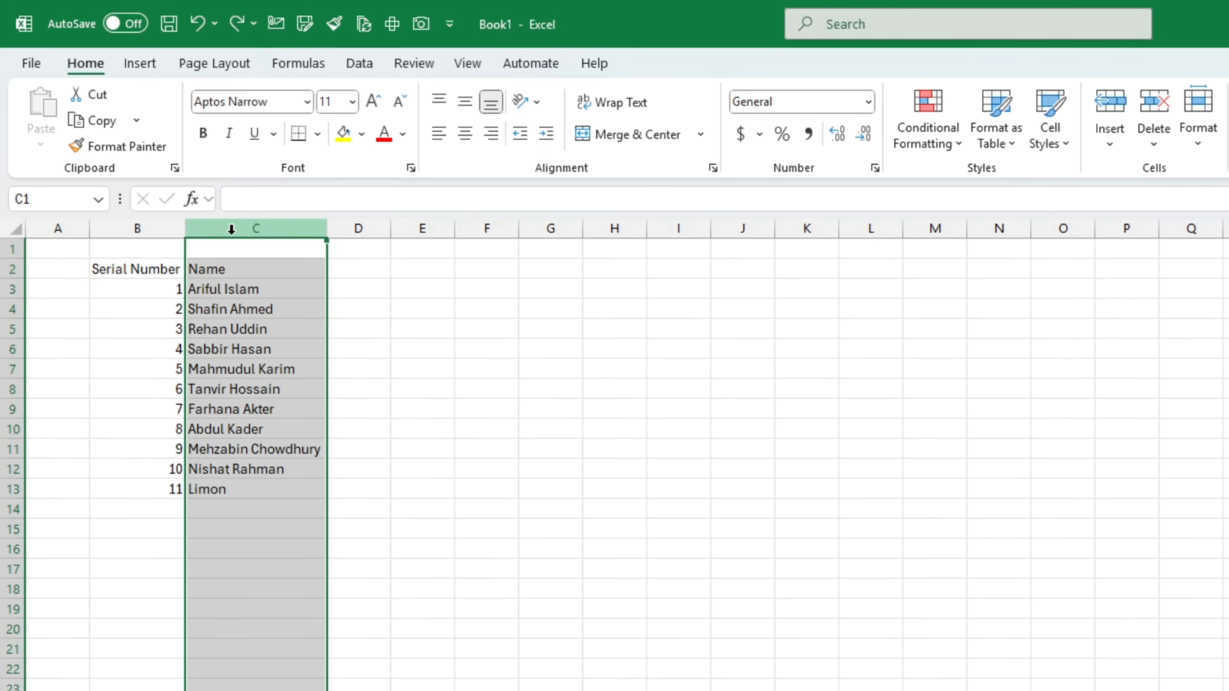
key("ctrl+shift+plus")
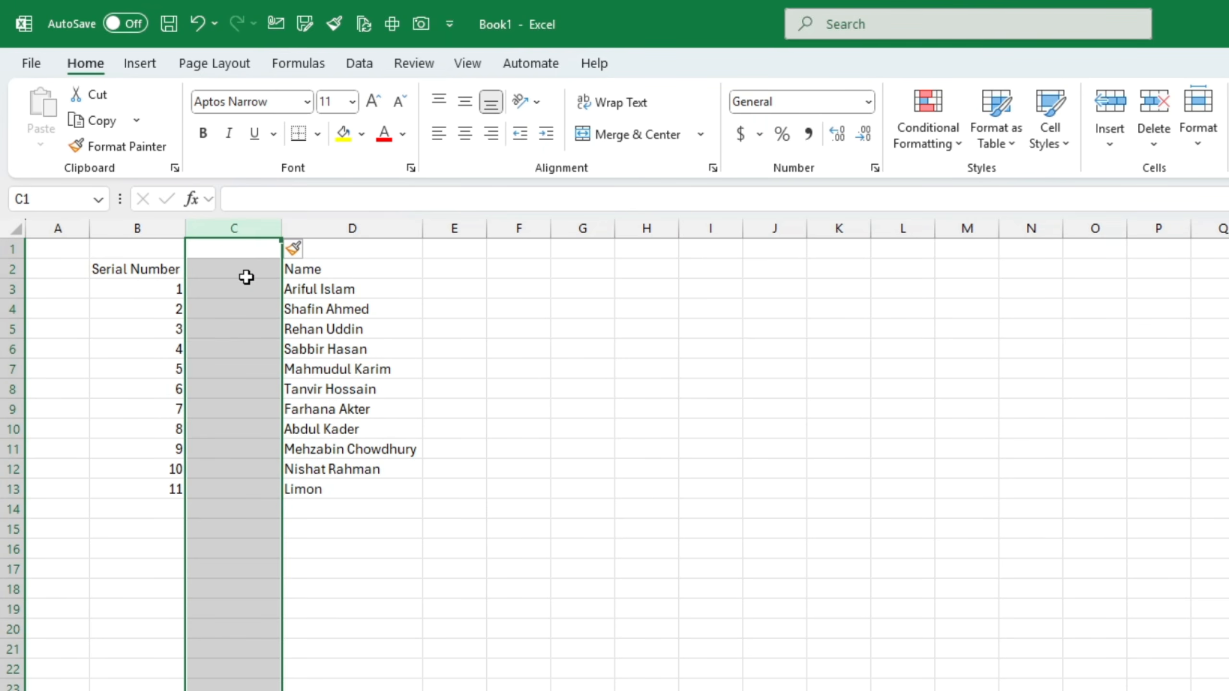
left_click_drag(244, 274, 237, 487)
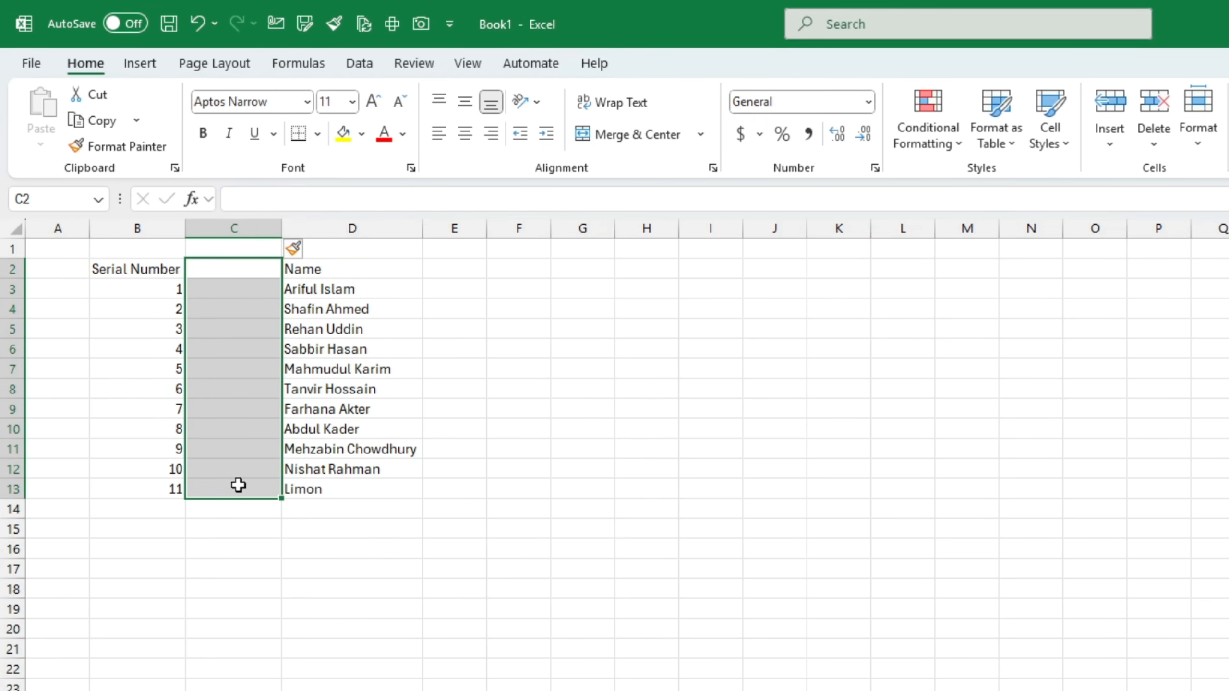
key("ctrl+z")
left_click(92, 507)
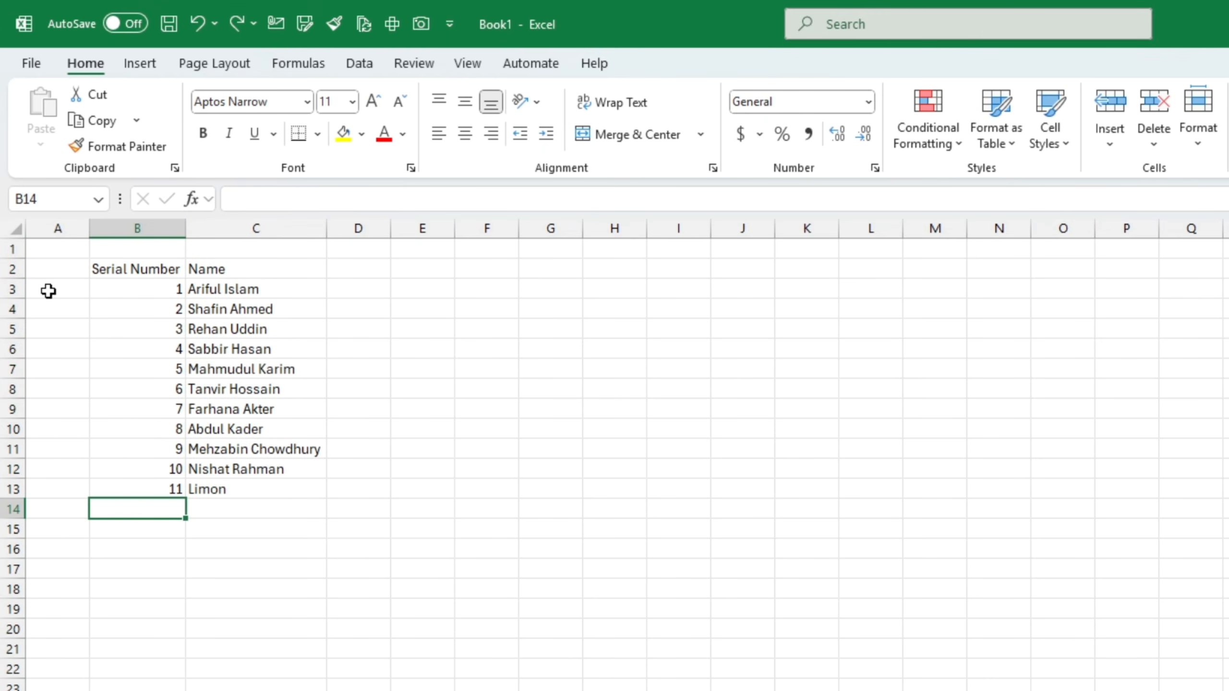
Insert a blank row between serial numbers 1 and 2, undo and redo the insertion, and undo it again
left_click(13, 293)
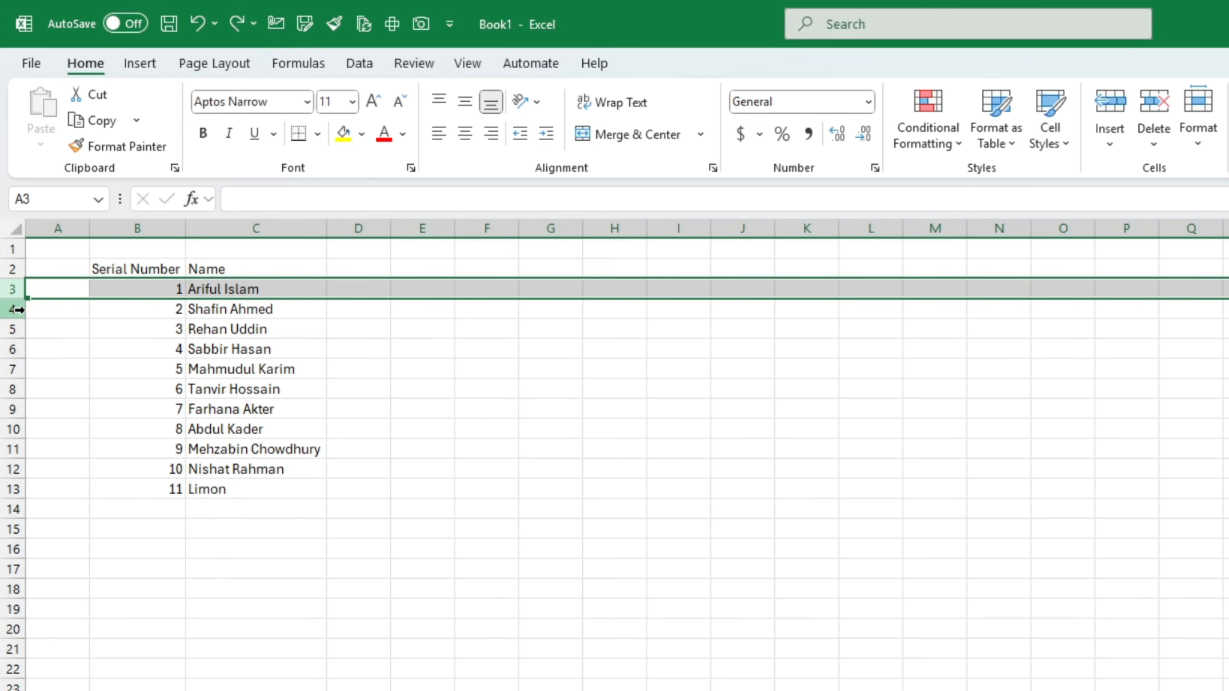
left_click(14, 309)
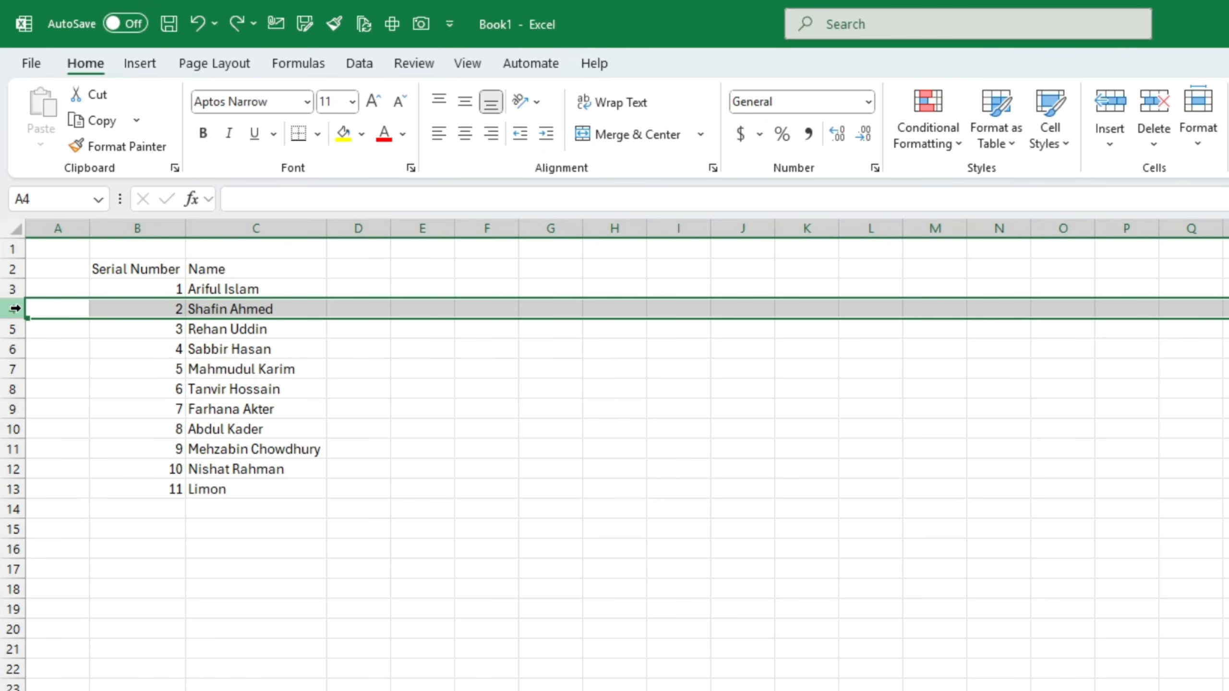
left_click(1109, 108)
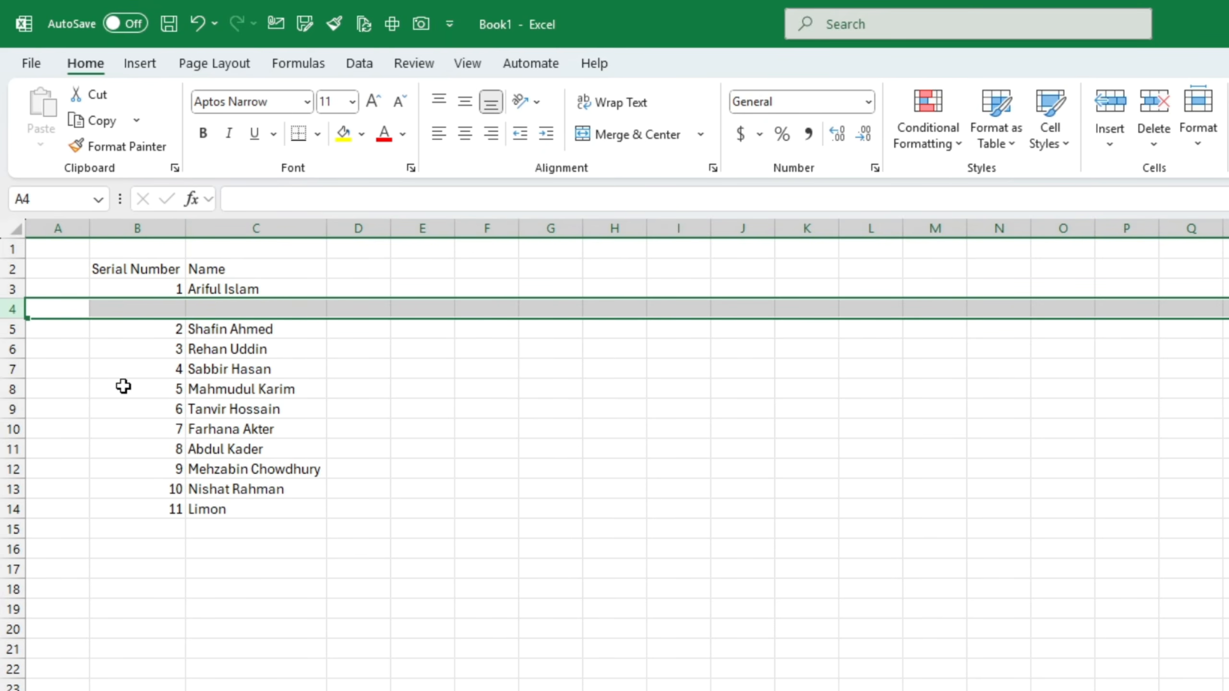
key("ctrl+z")
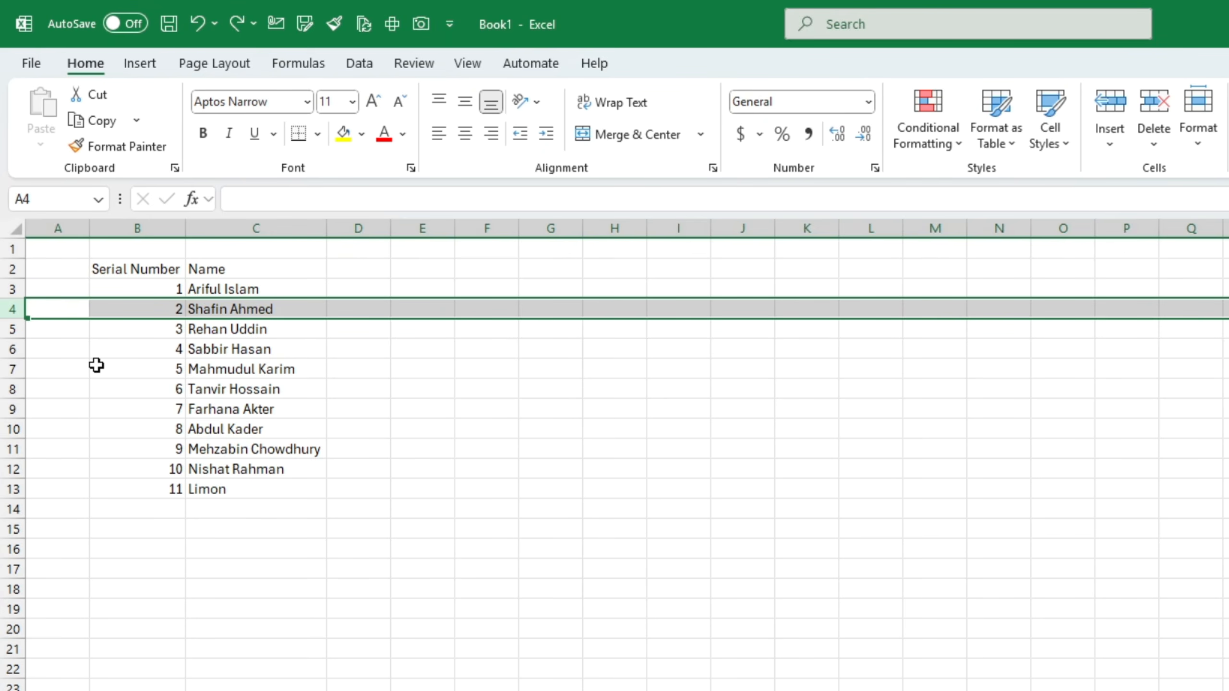
key("ctrl+y")
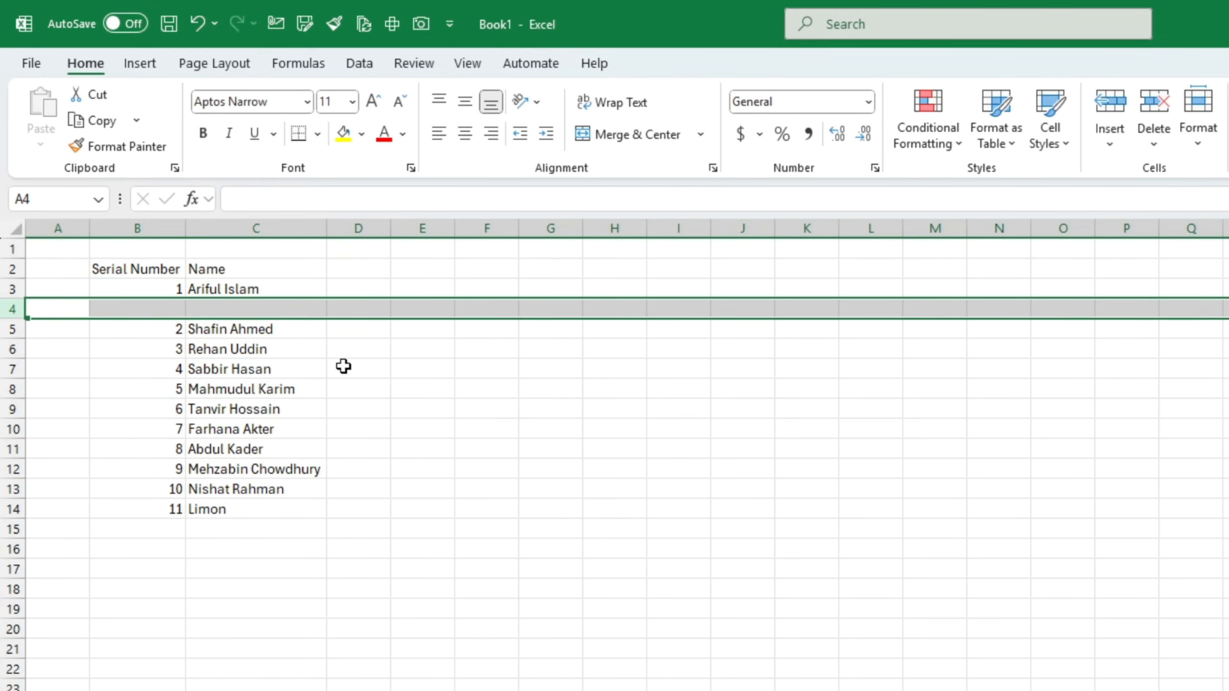
key("ctrl+z")
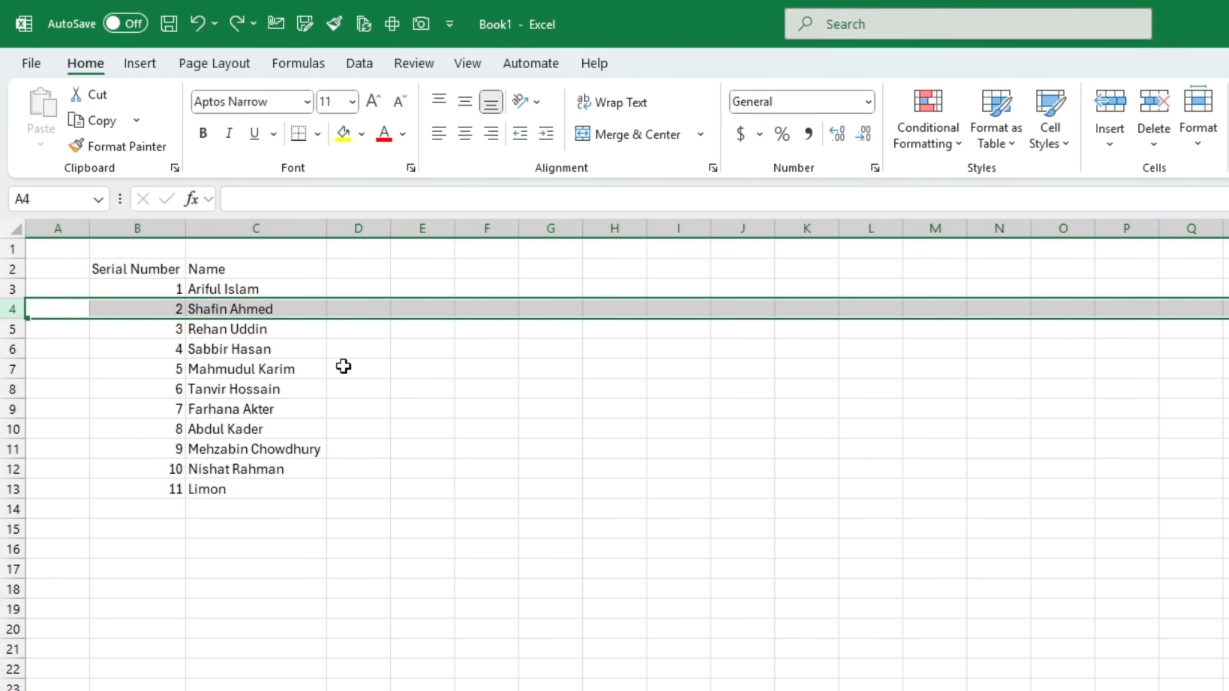
Insert a blank row above serial number 2 once more, and undo this insertion
right_click(13, 304)
left_click(119, 502)
left_click(424, 507)
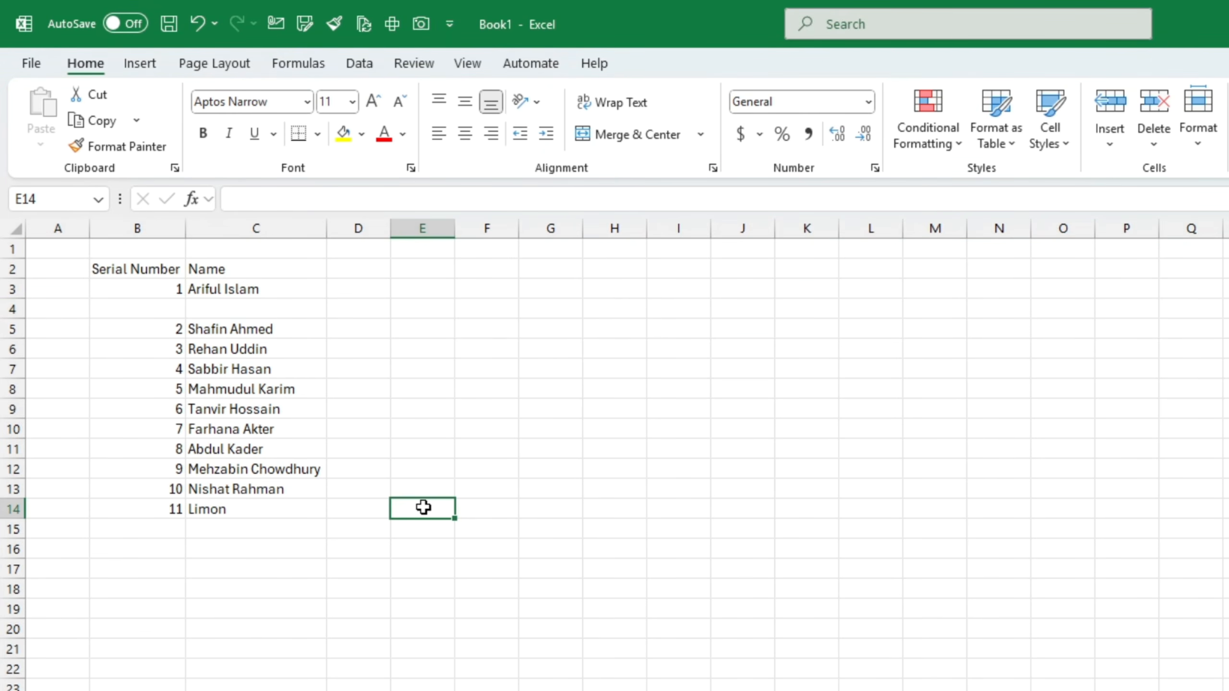
left_click(300, 549)
key("ctrl+z")
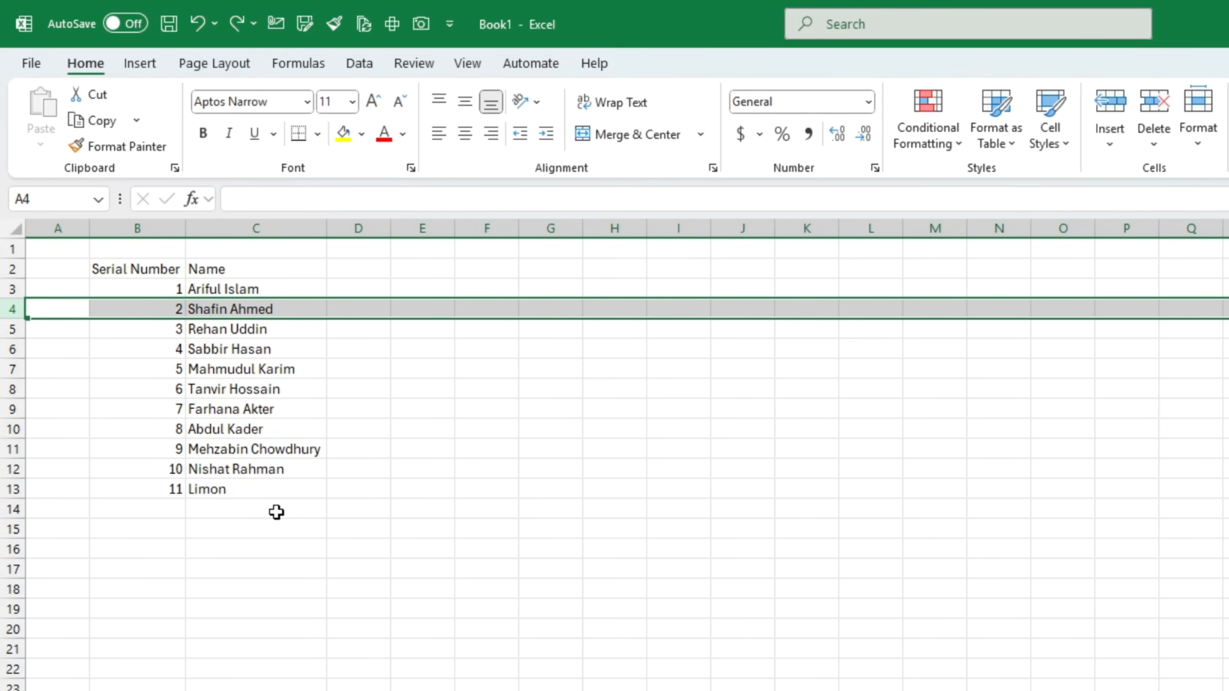
left_click(222, 523)
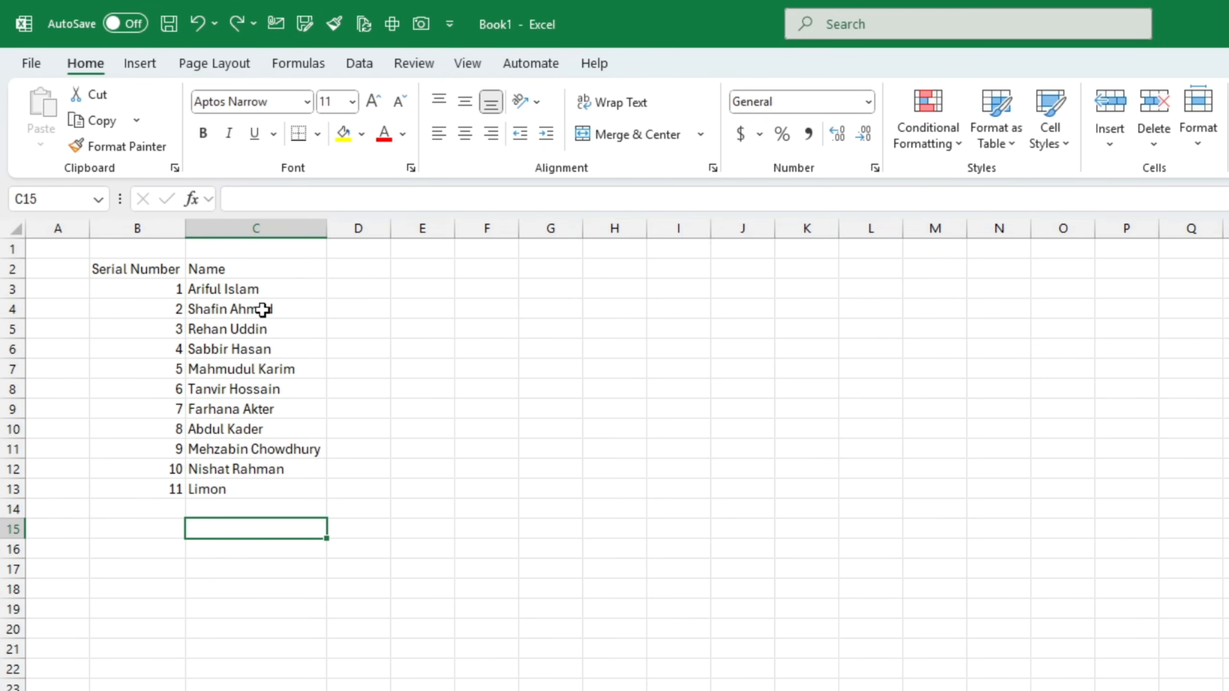
Insert a column between Serial Number and Name, and enter the heading ID in cell C2
left_click(246, 229)
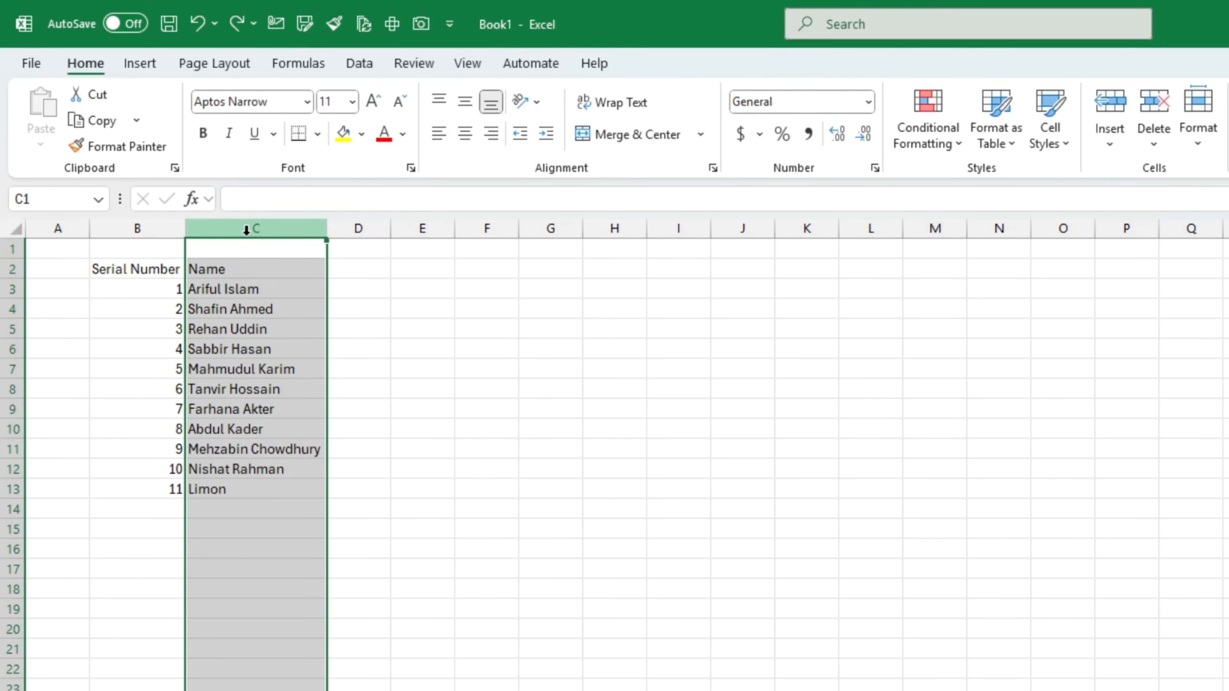
key("ctrl+shift+plus")
left_click(239, 266)
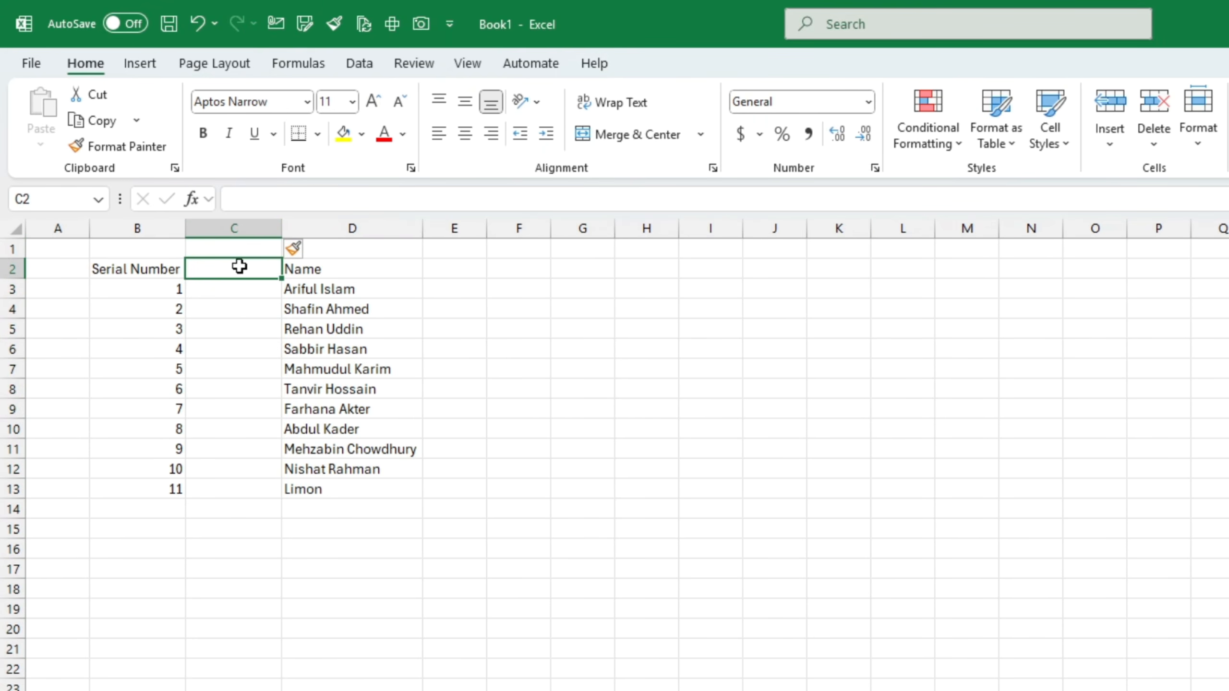
type("ID")
key("Left")
key("ctrl+Down")
key("Down")
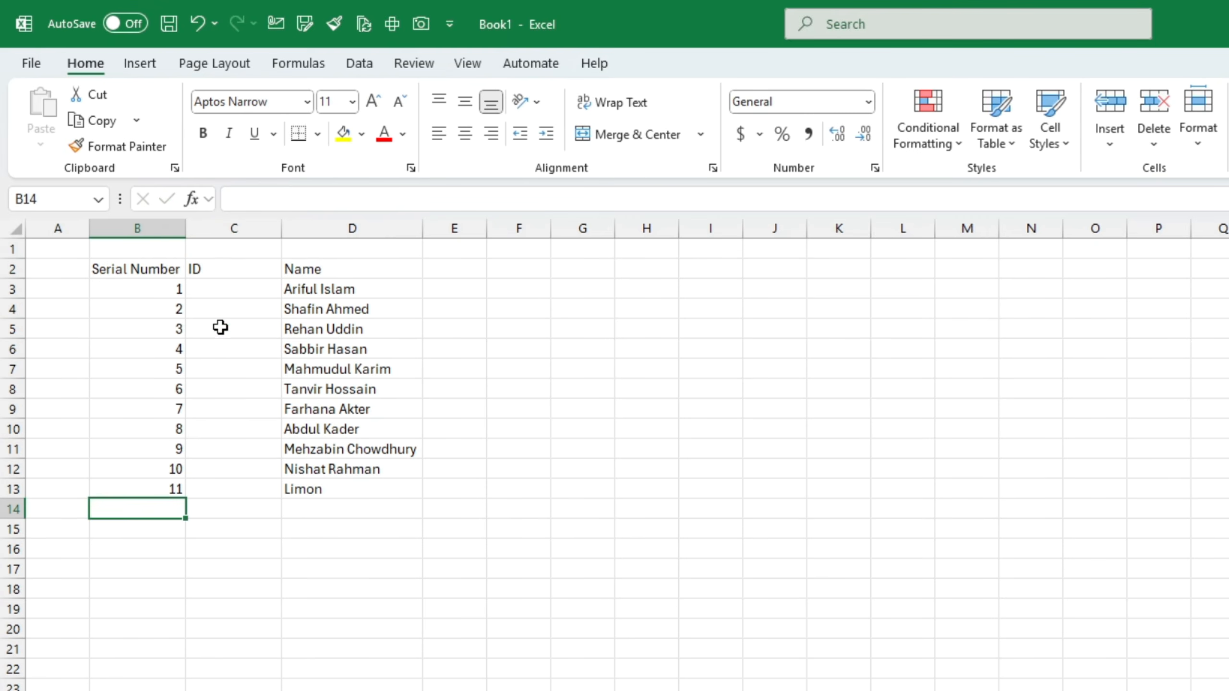
Delete the ID column, undo and repeat the deletion, and leave the column removed
left_click(227, 230)
left_click(521, 626)
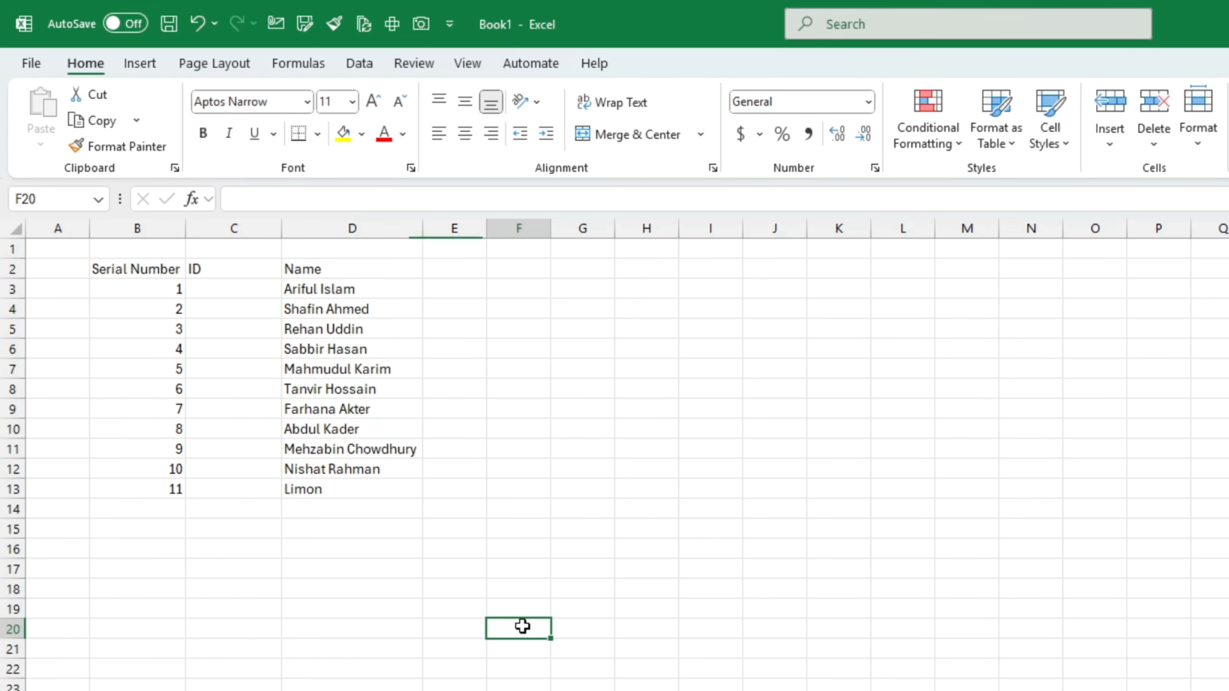
left_click(261, 230)
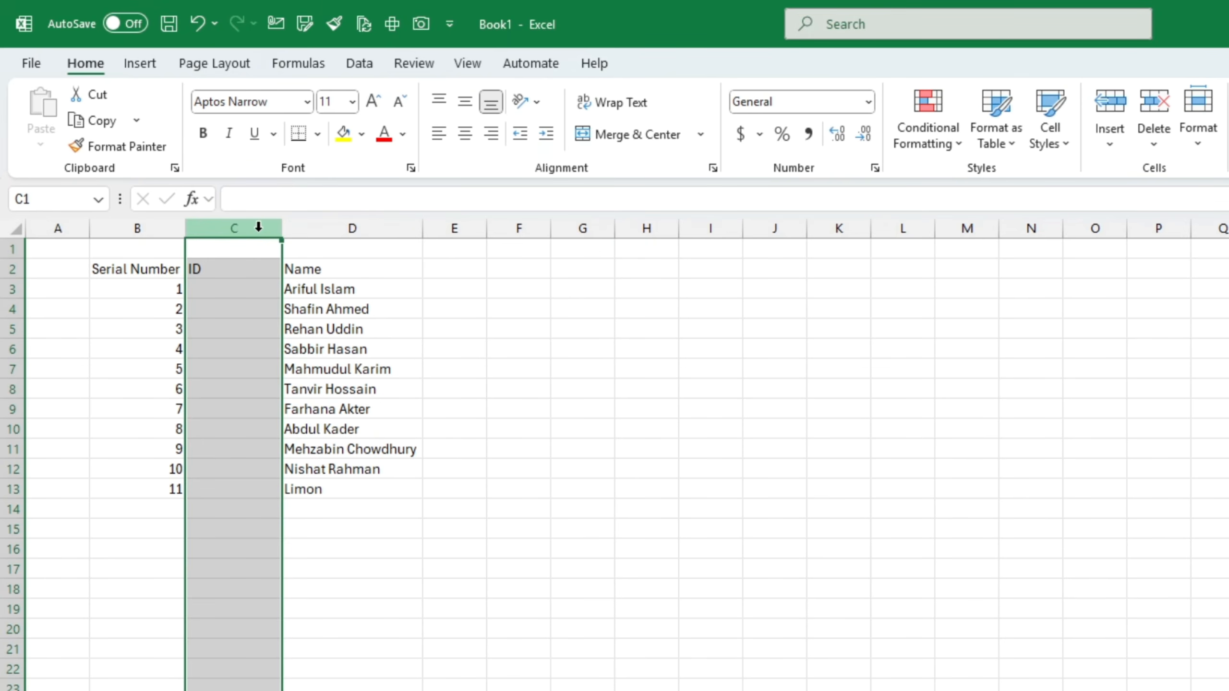
left_click(1154, 112)
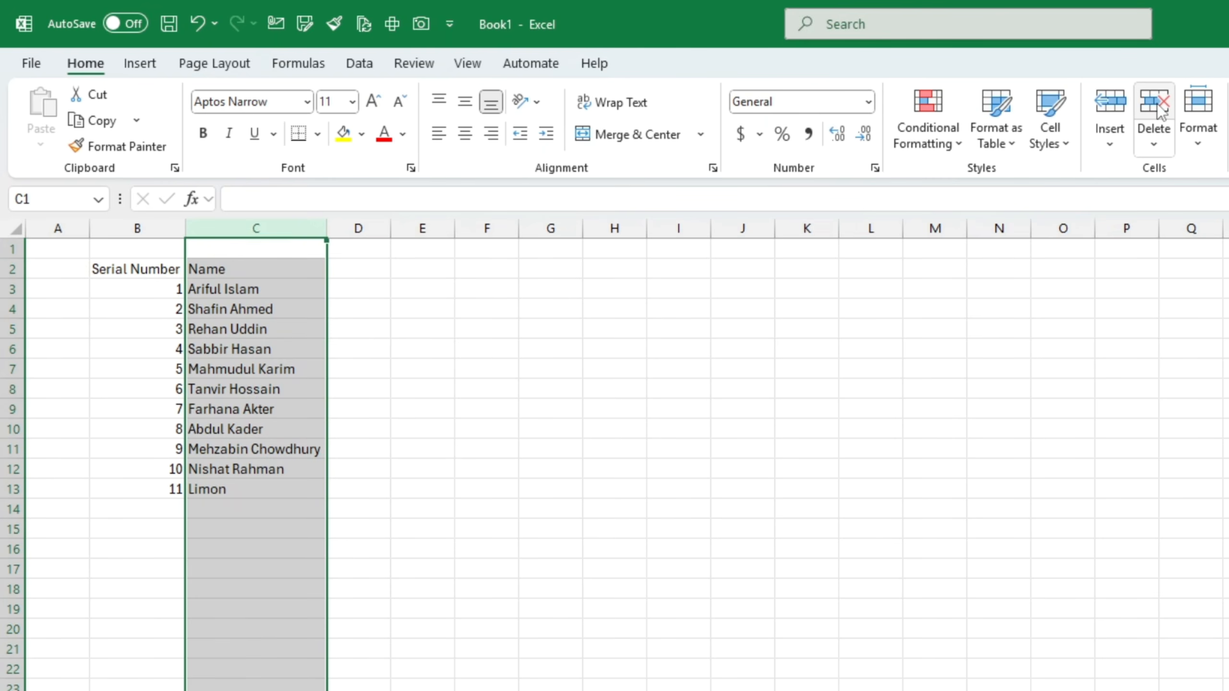
key("ctrl+z")
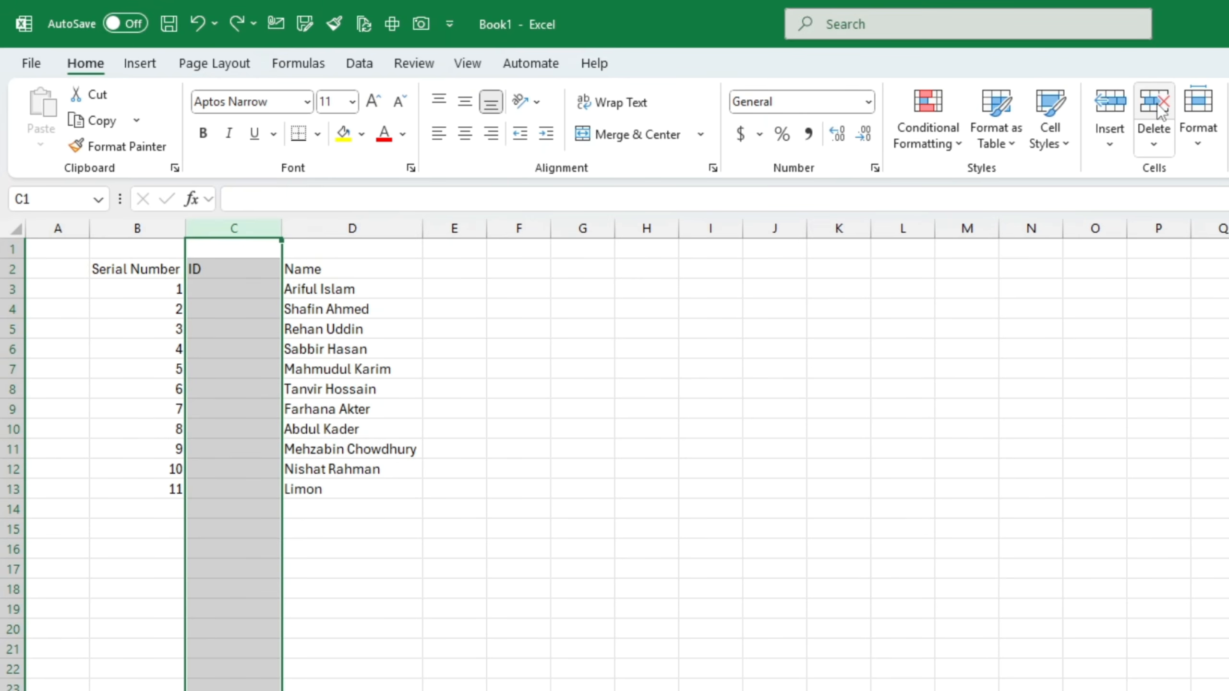
right_click(252, 233)
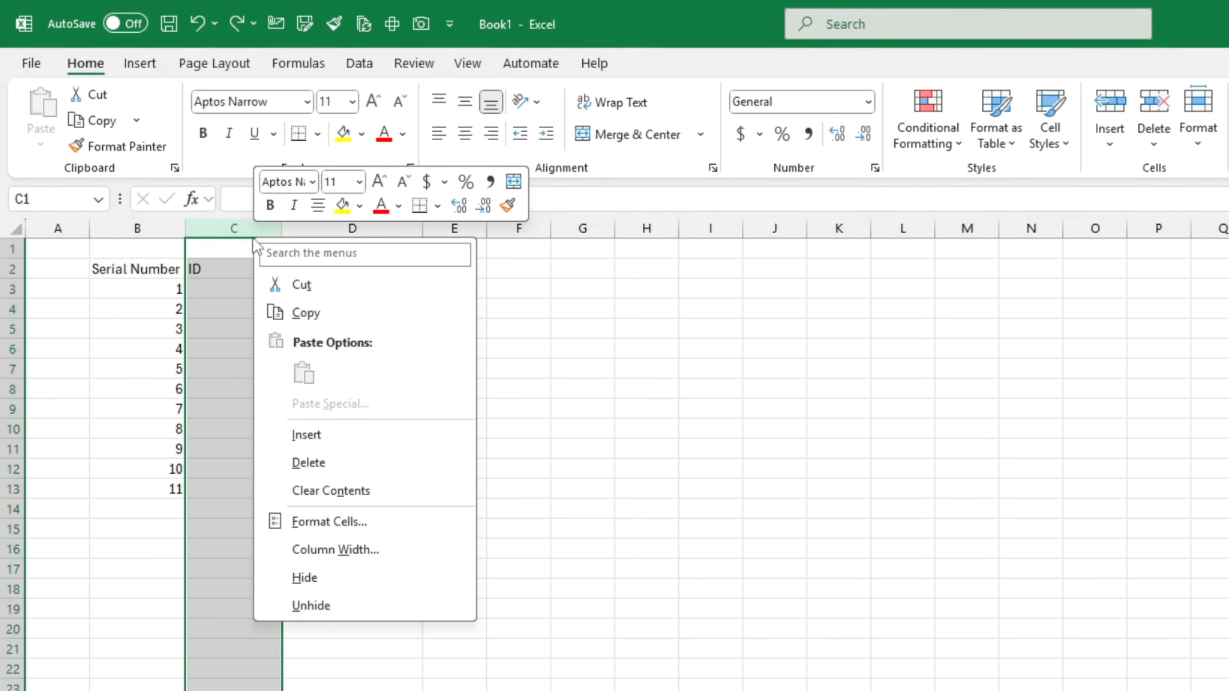
left_click(373, 463)
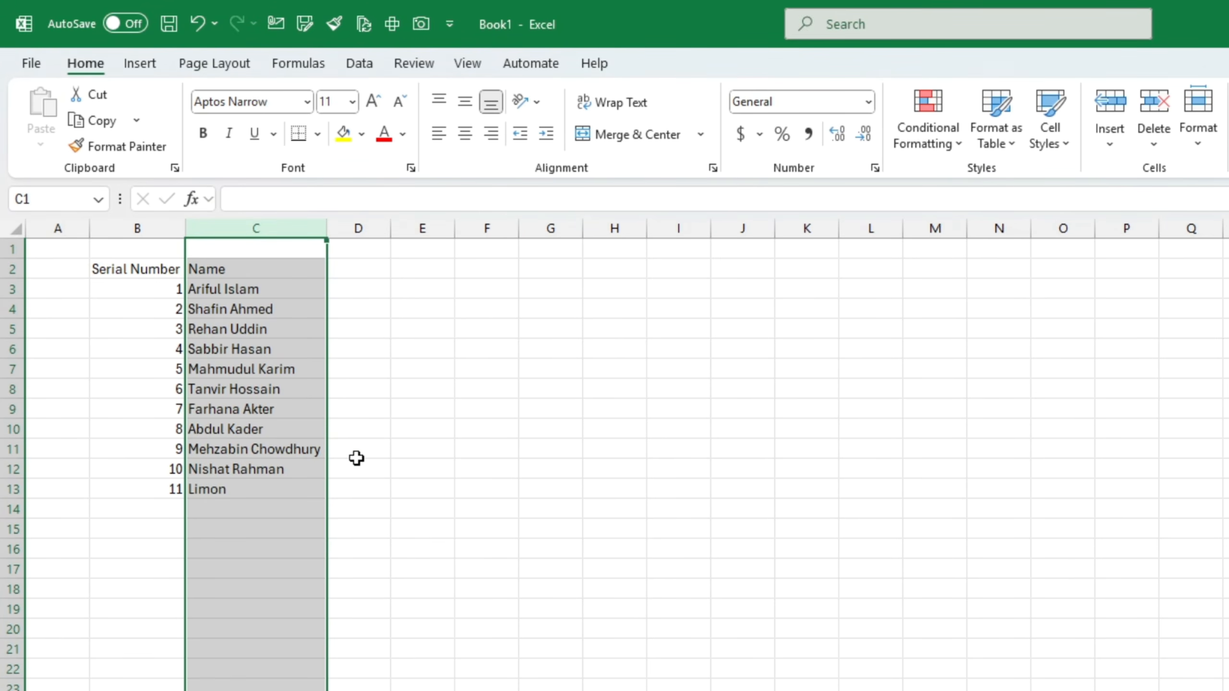
key("ctrl+z")
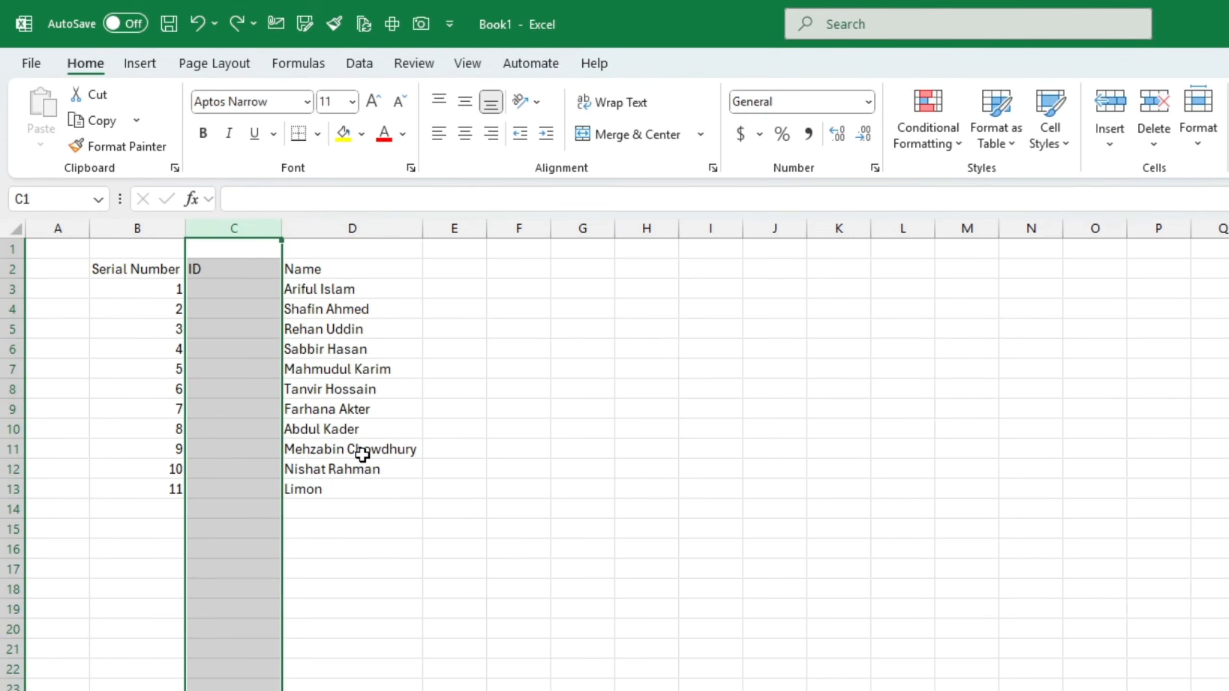
key("ctrl+y")
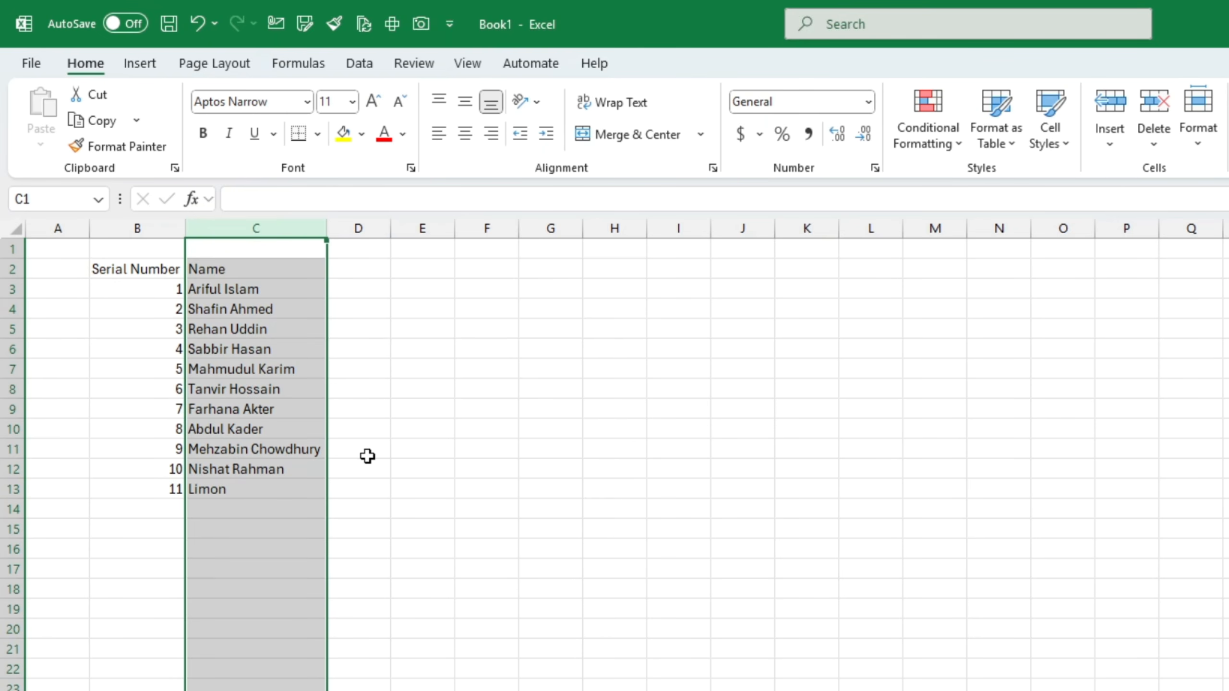
Delete the entire row of serial number 1, and undo the deletion
left_click(12, 289)
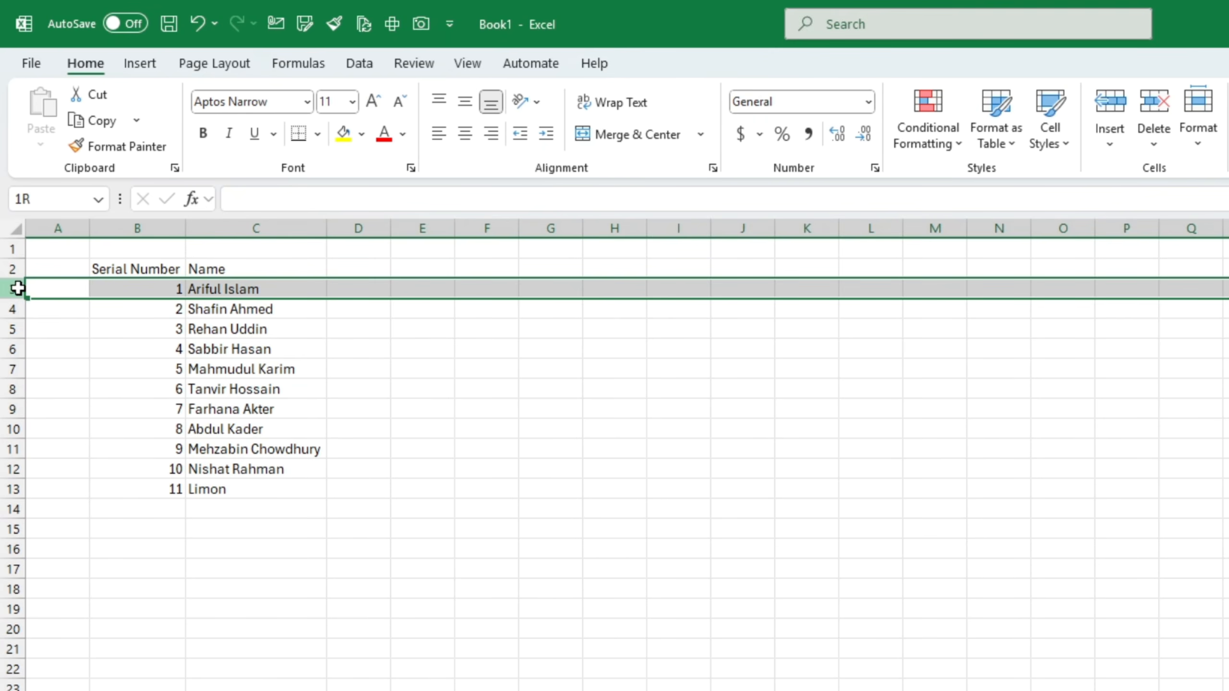
left_click(1156, 102)
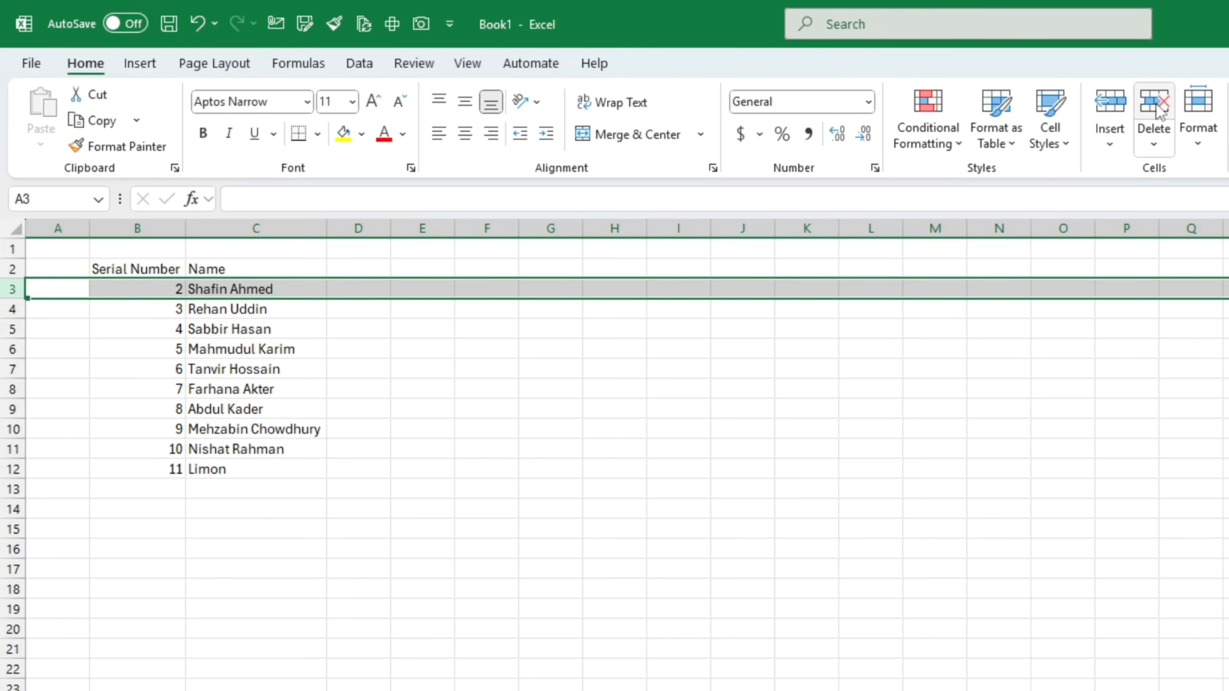
key("ctrl+z")
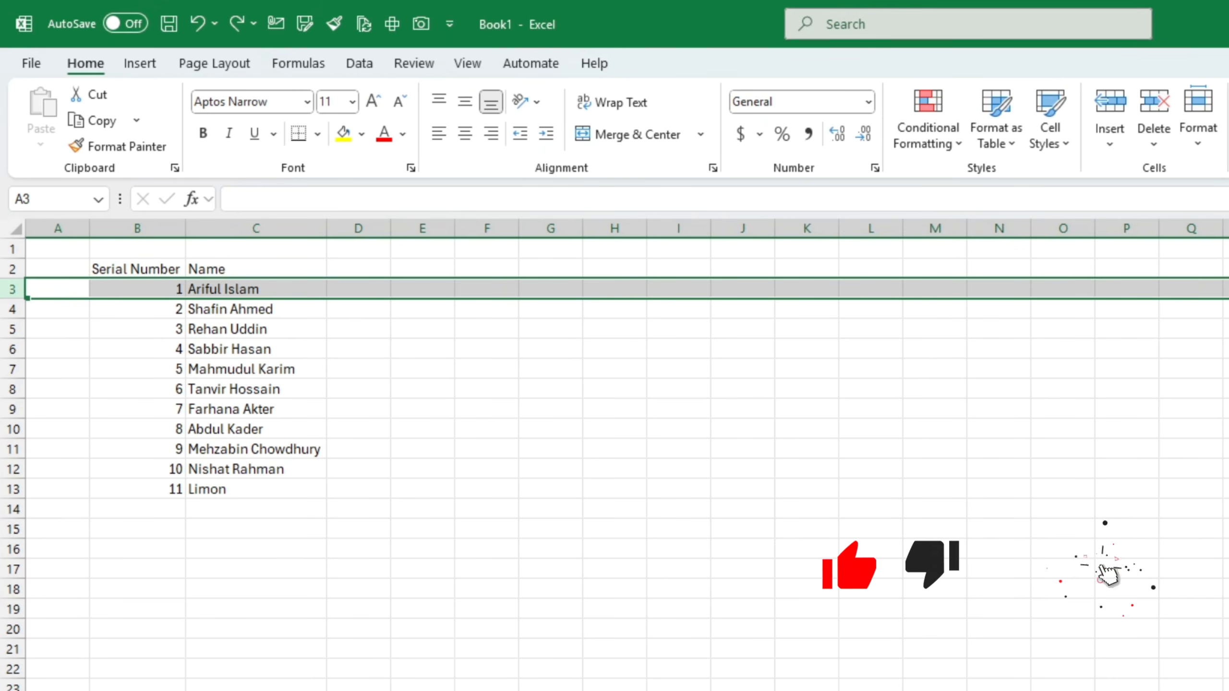
left_click(532, 481)
left_click_drag(142, 267, 578, 516)
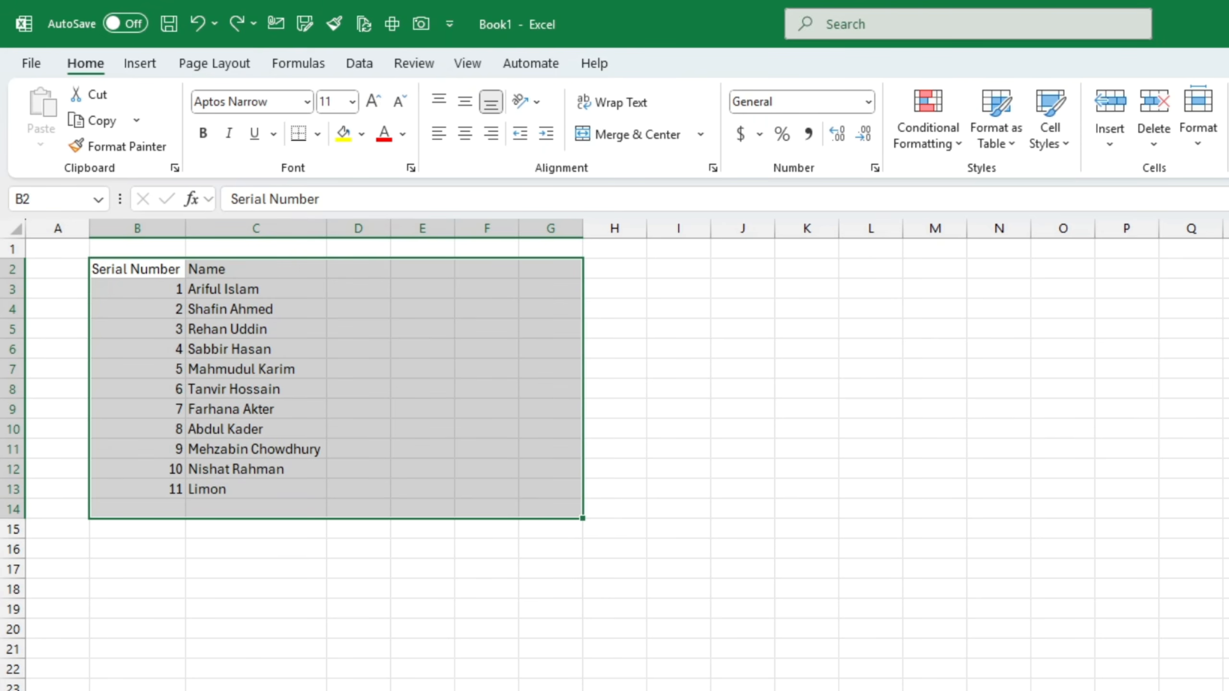
left_click(347, 421)
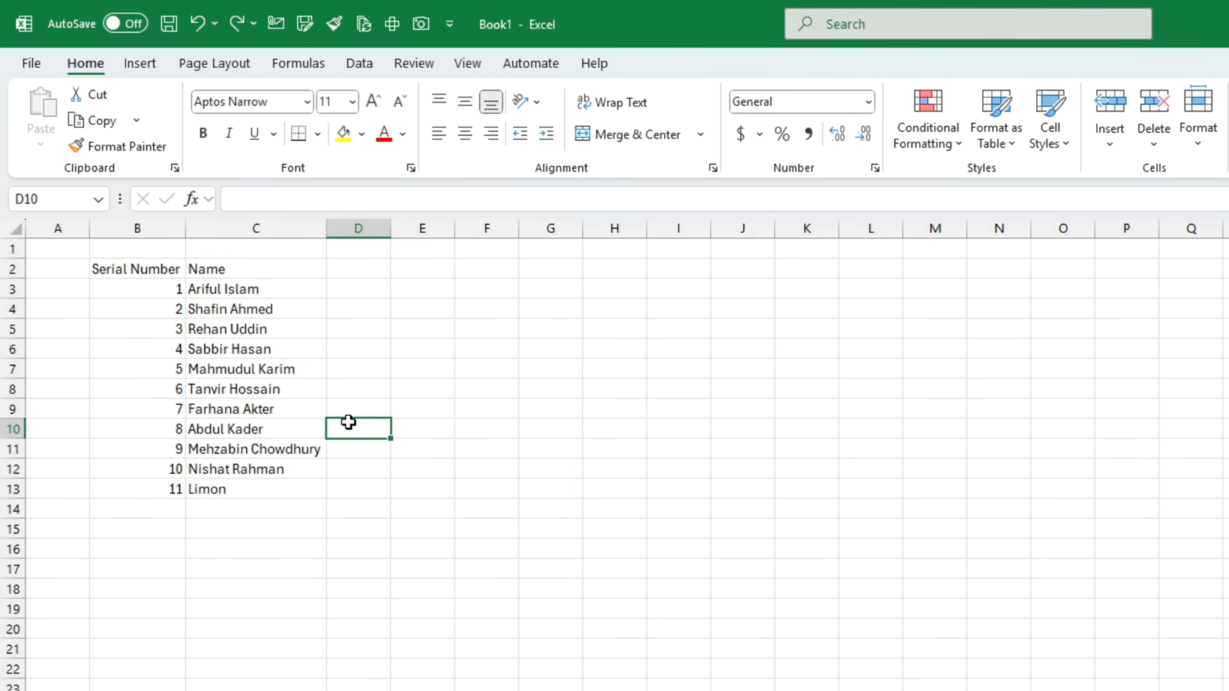
left_click_drag(99, 271, 341, 489)
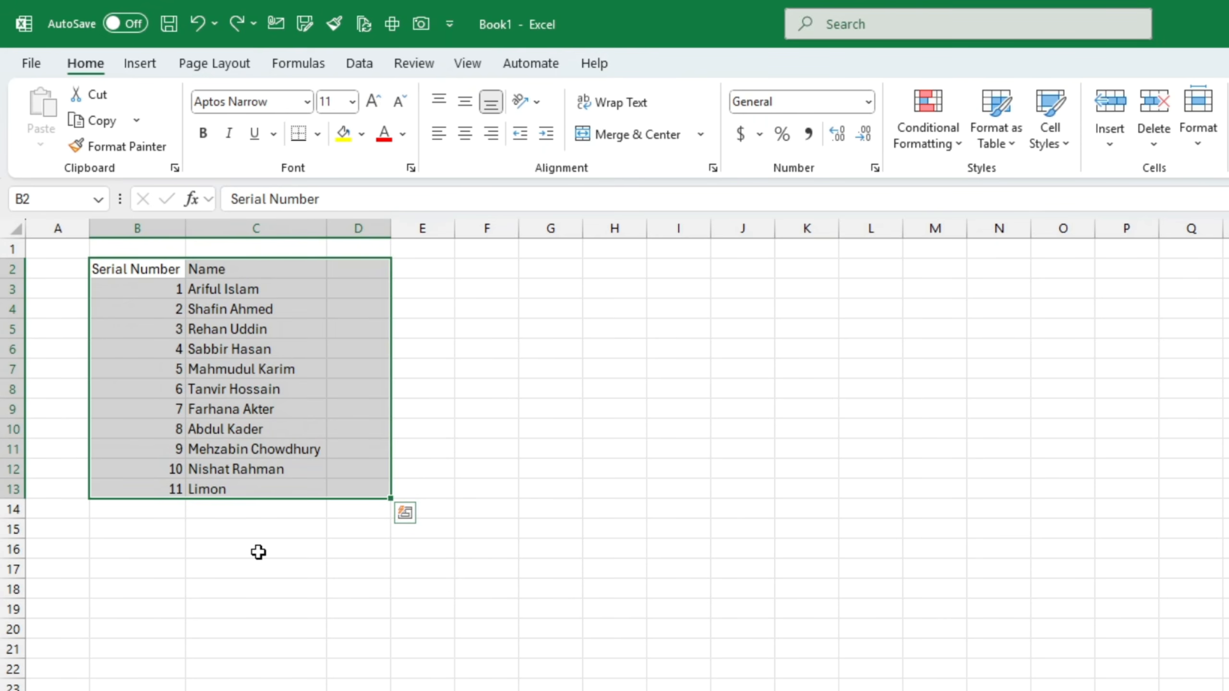
left_click(226, 567)
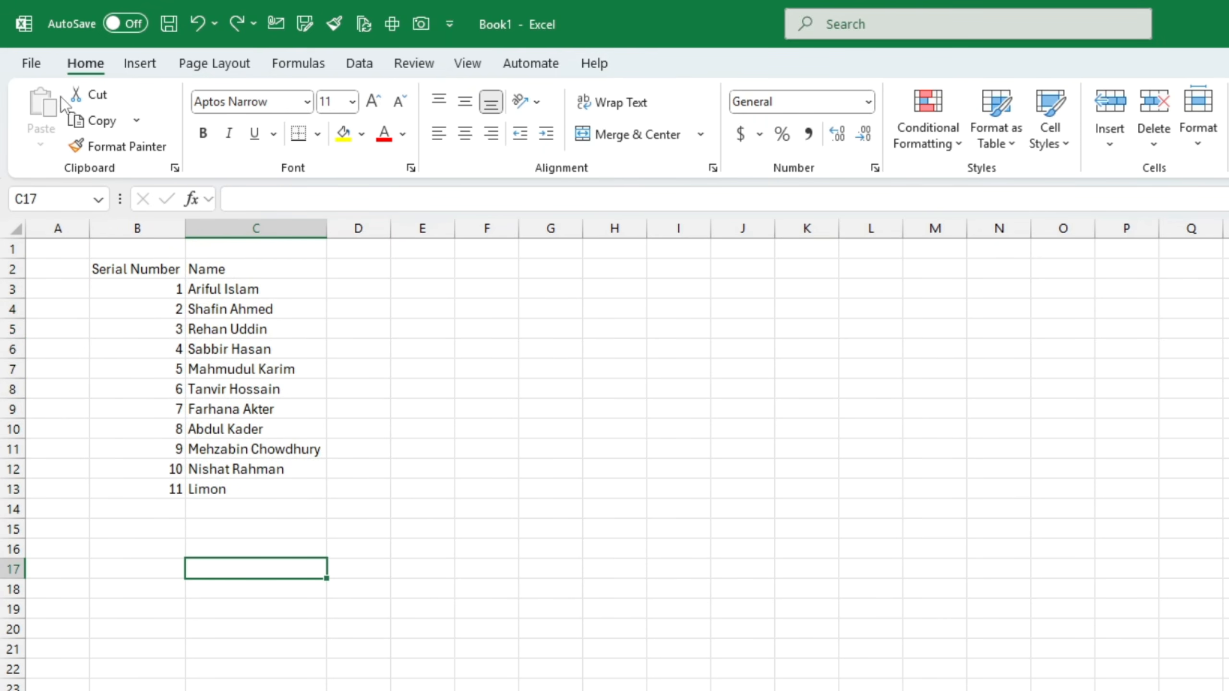
Save the workbook to the Desktop as an Excel Workbook named Excel free Course
left_click(41, 65)
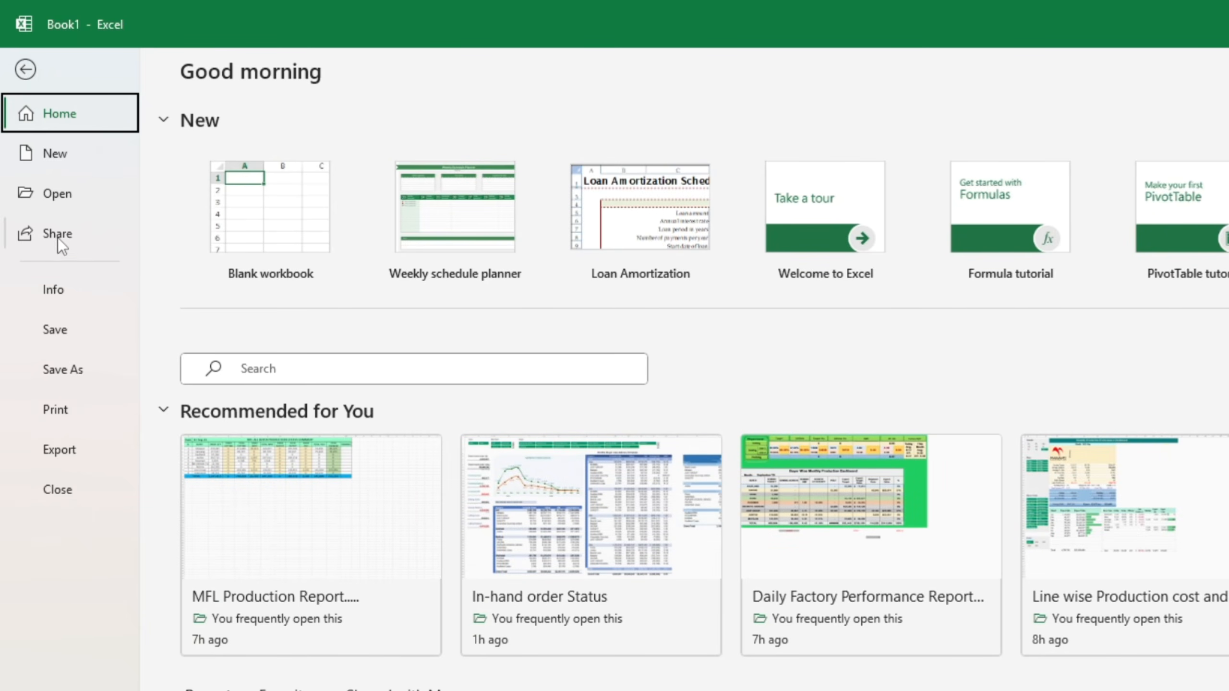
left_click(90, 369)
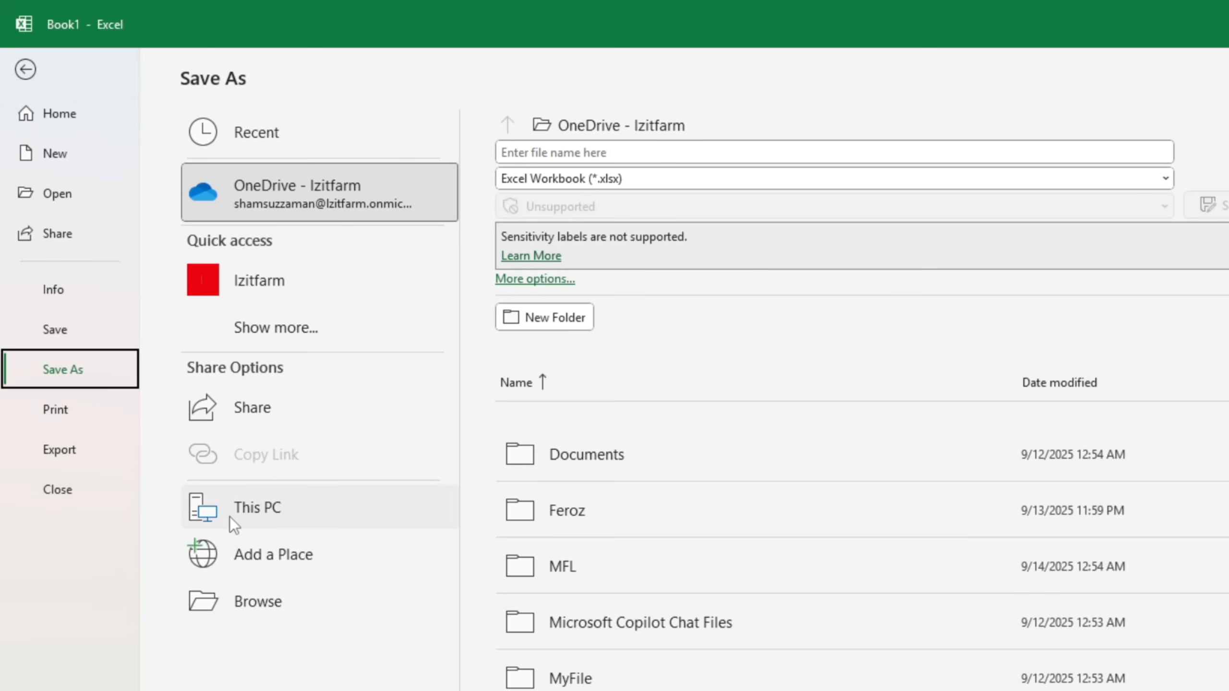
left_click(265, 610)
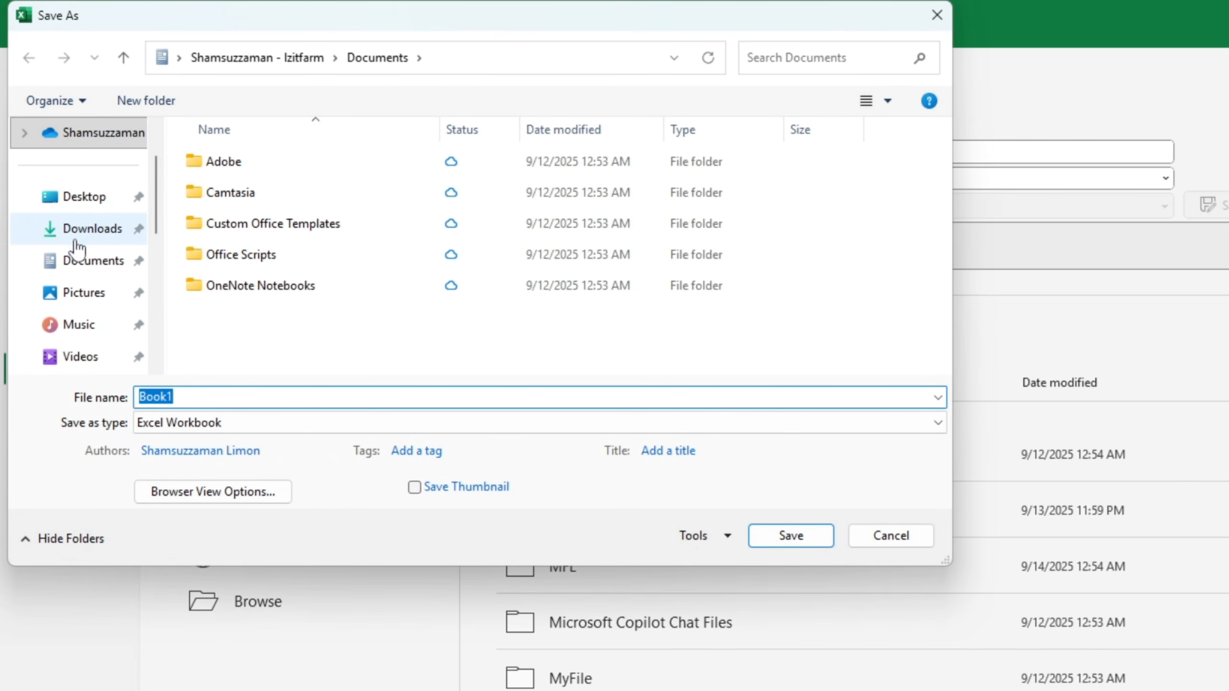
left_click(99, 202)
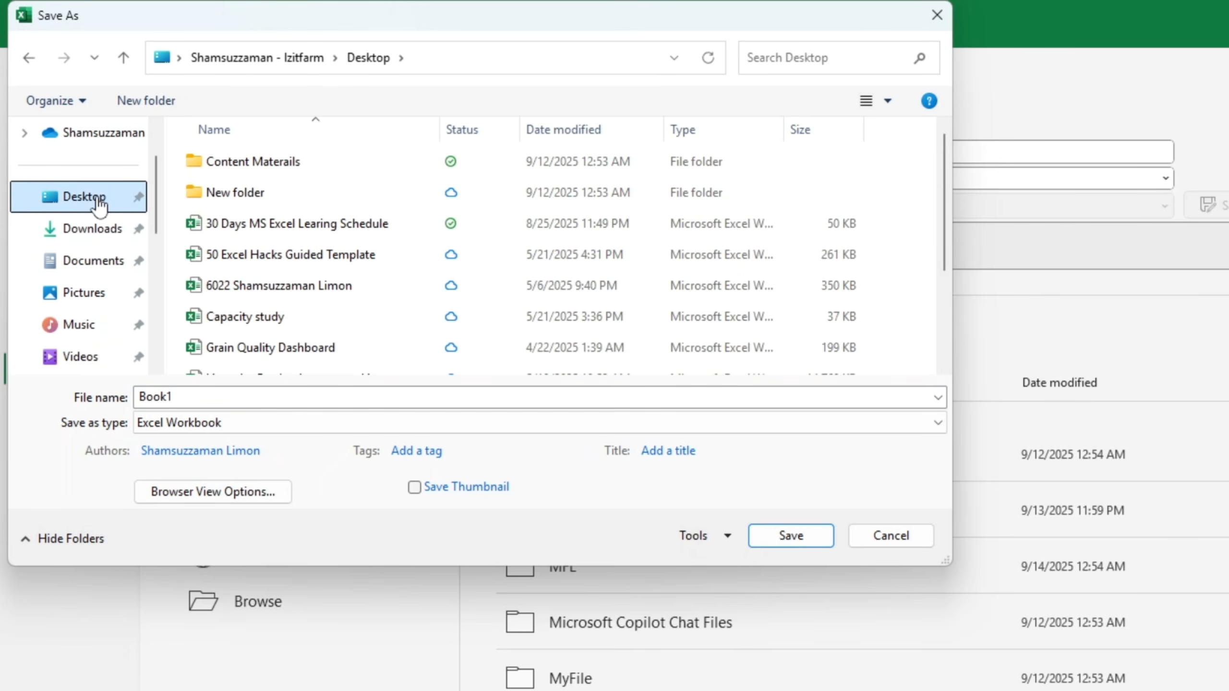
scroll(90, 269, "down", 4)
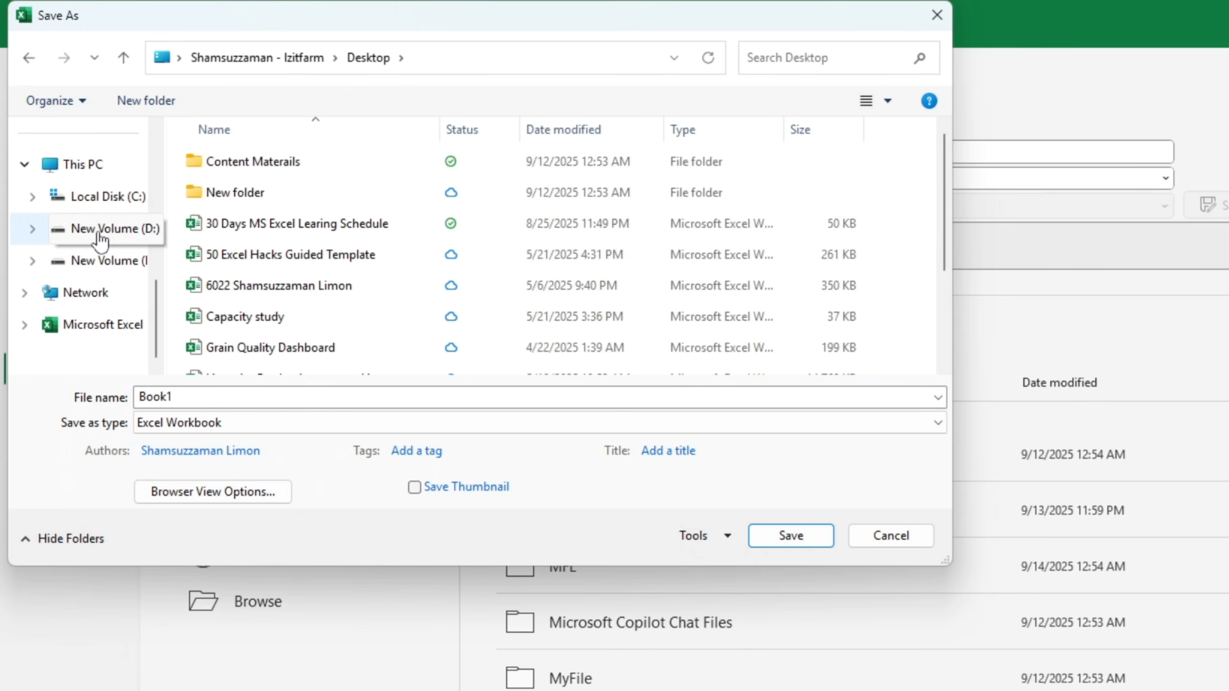
scroll(91, 257, "up", 4)
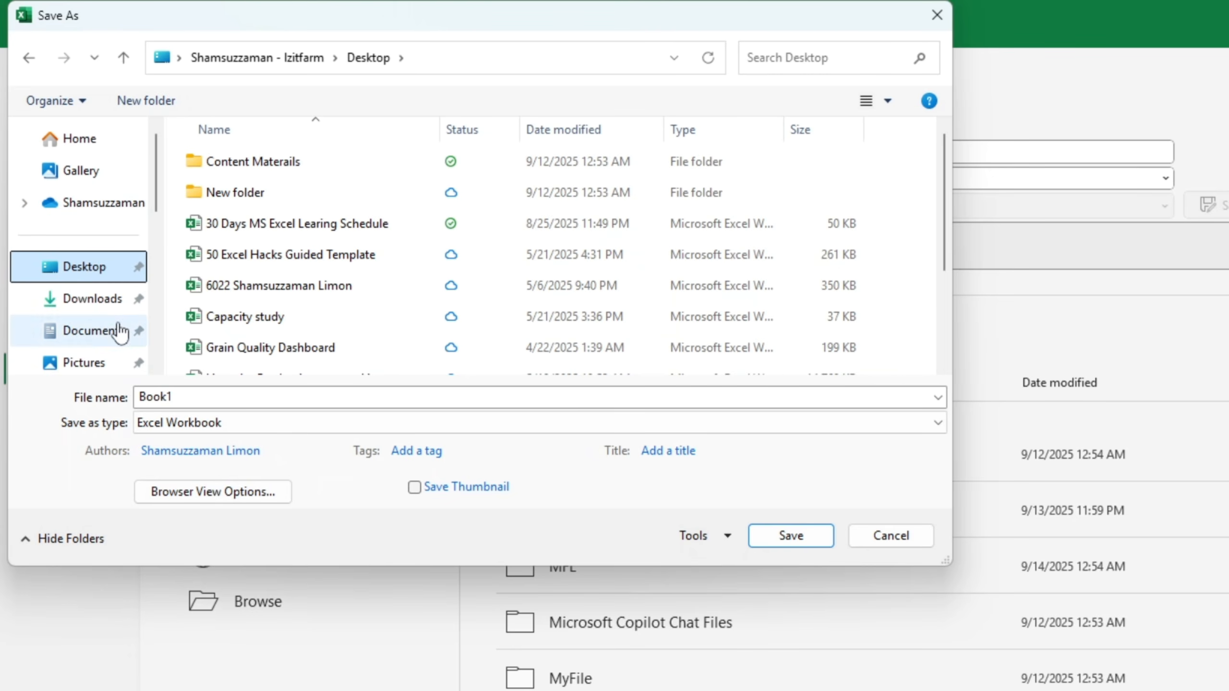
left_click(207, 395)
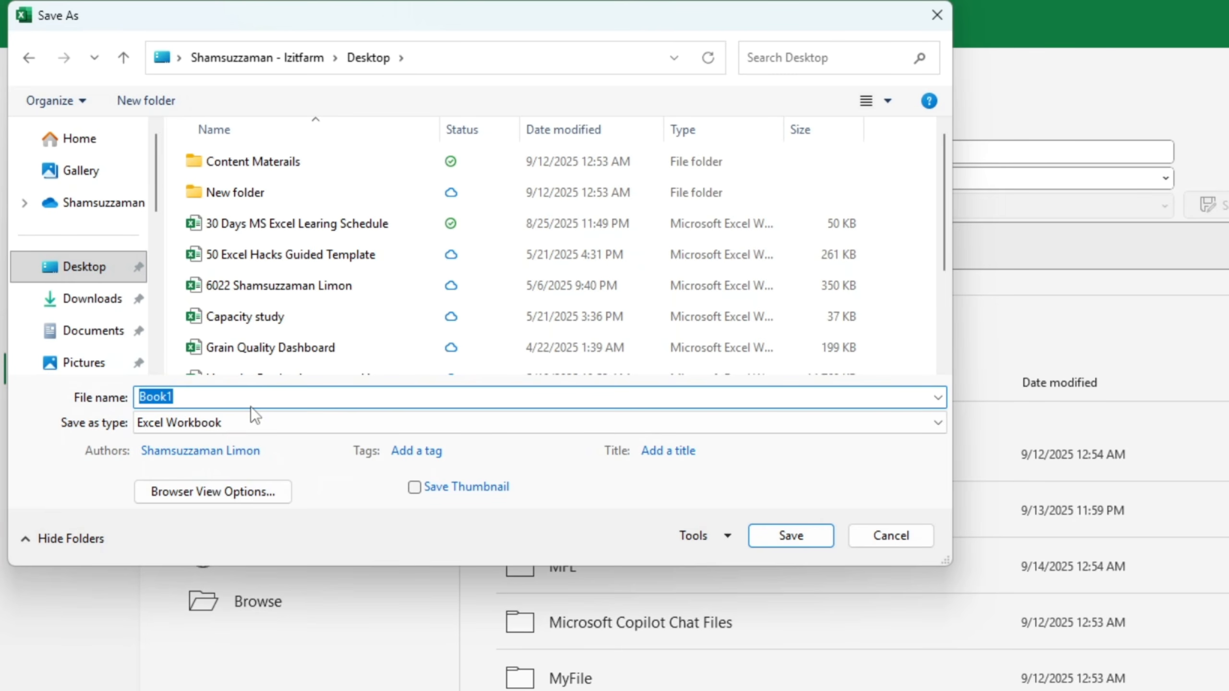
type("Excel")
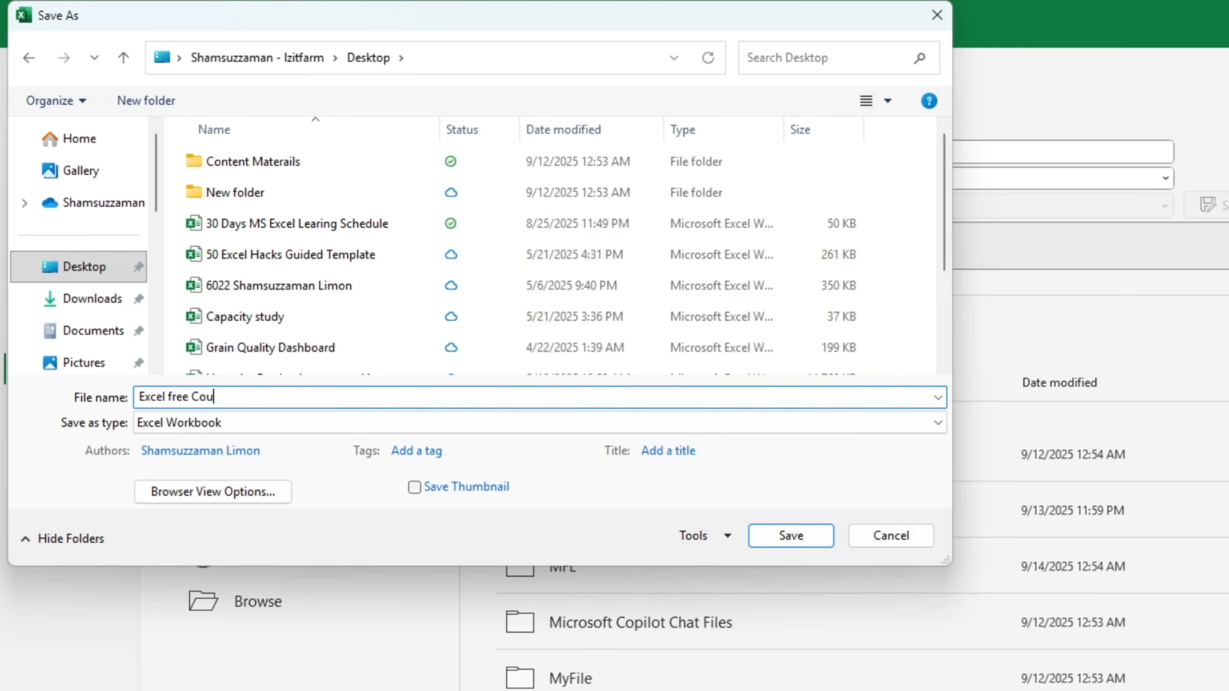
type("free Course")
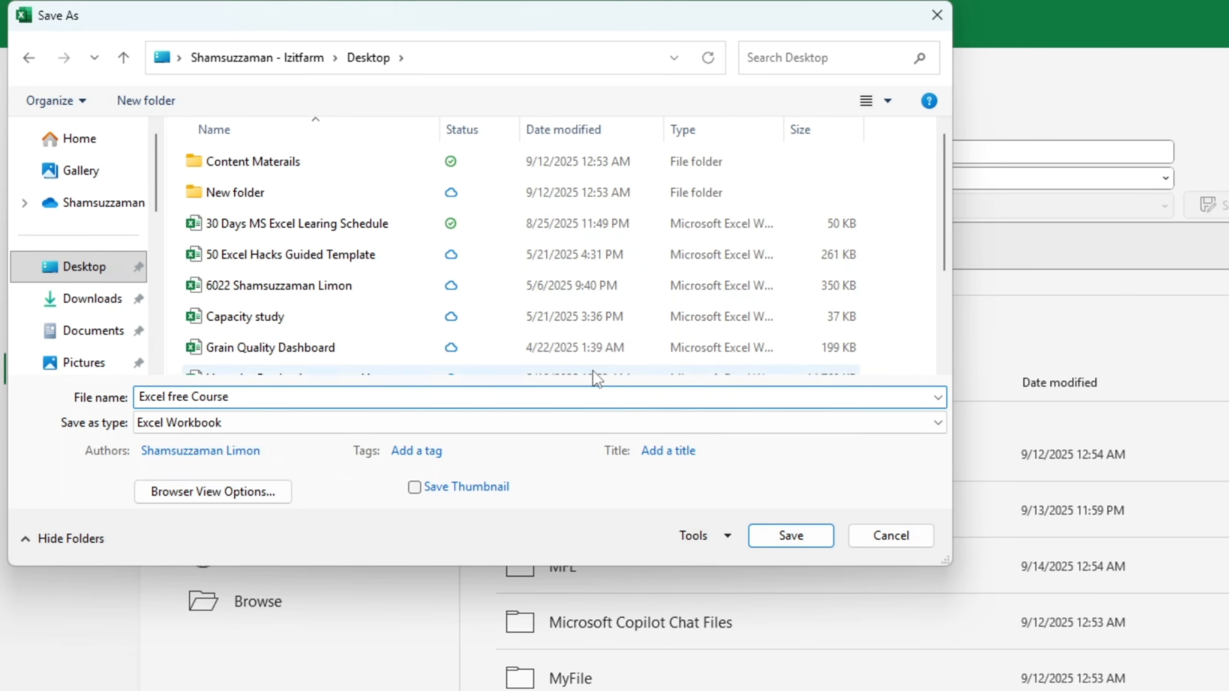
left_click(797, 537)
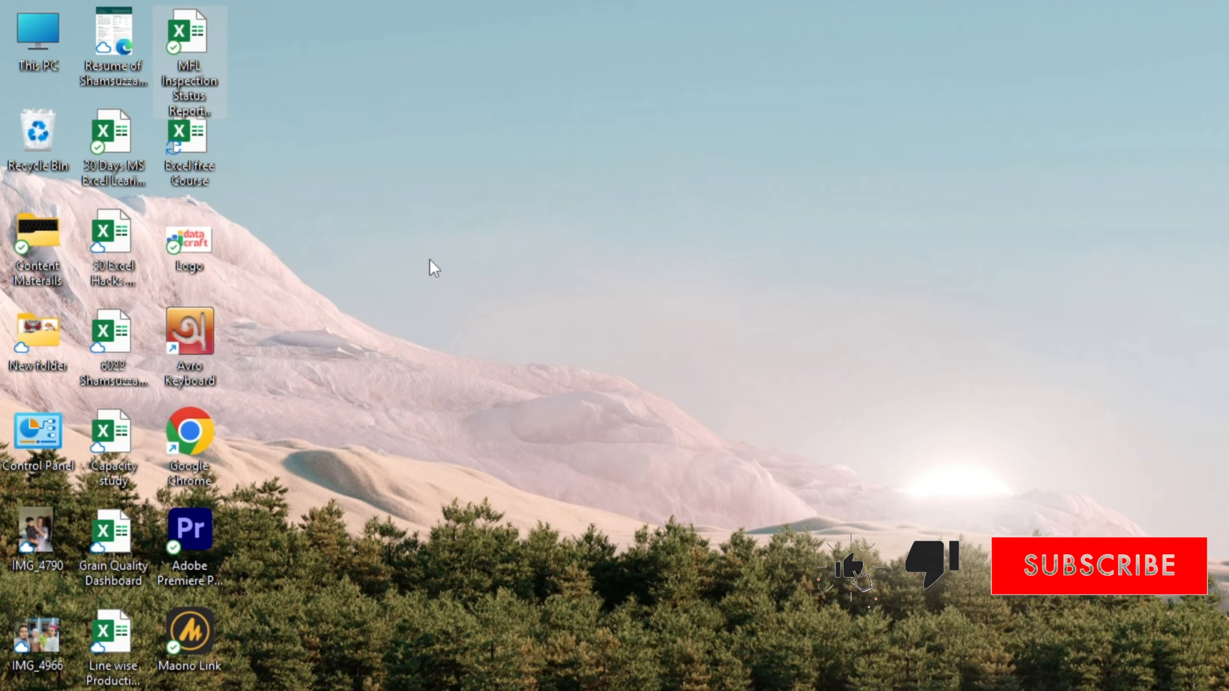
Refresh the Windows desktop and open the saved Excel free Course workbook from it
right_click(430, 259)
left_click(570, 353)
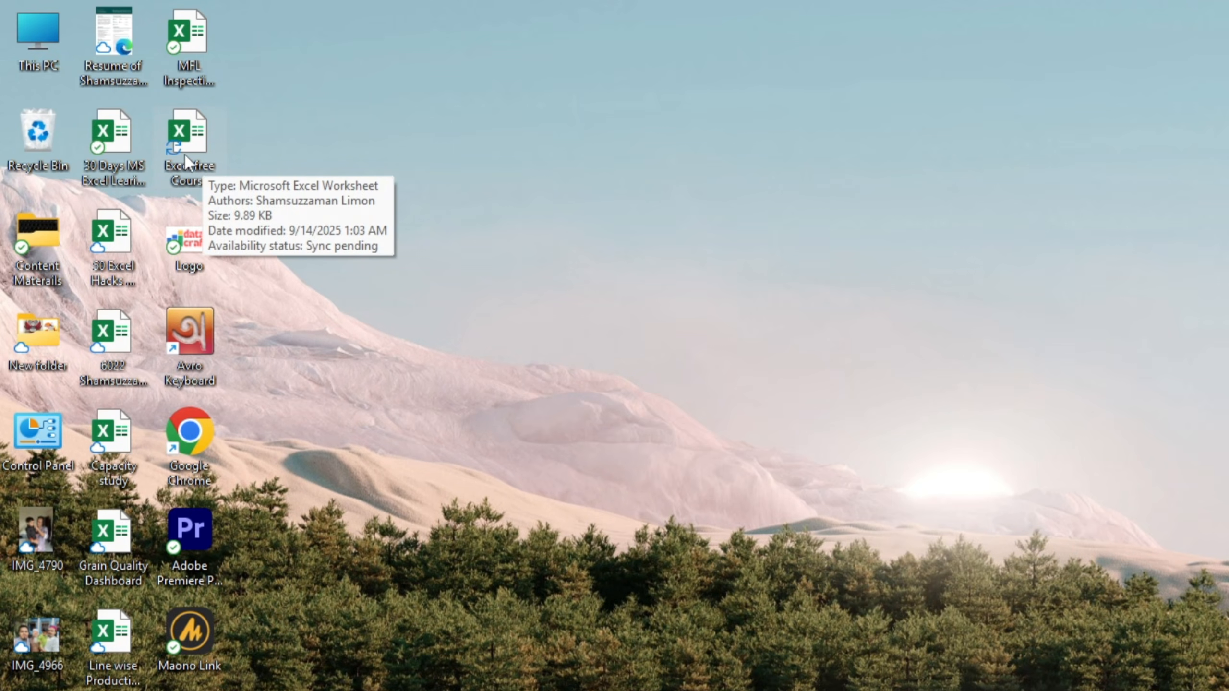
double_click(189, 140)
left_click(389, 490)
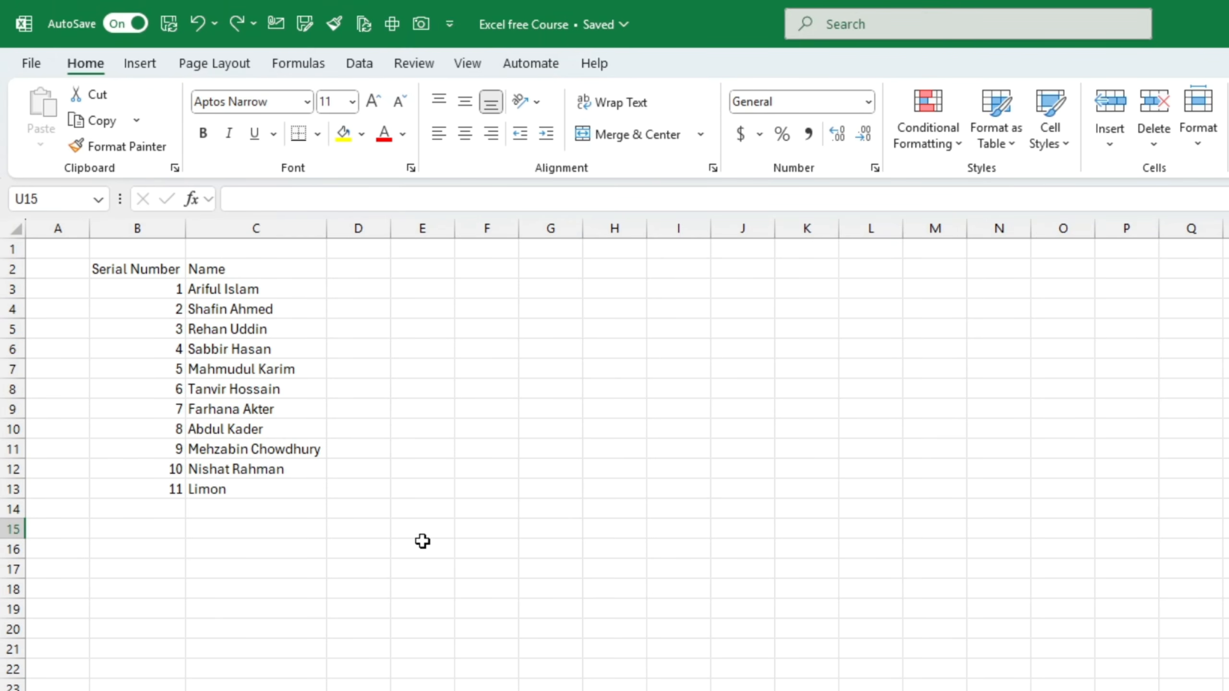
Add a new entry below the list with serial number 12 in B14 and the person's name in C14
left_click(168, 514)
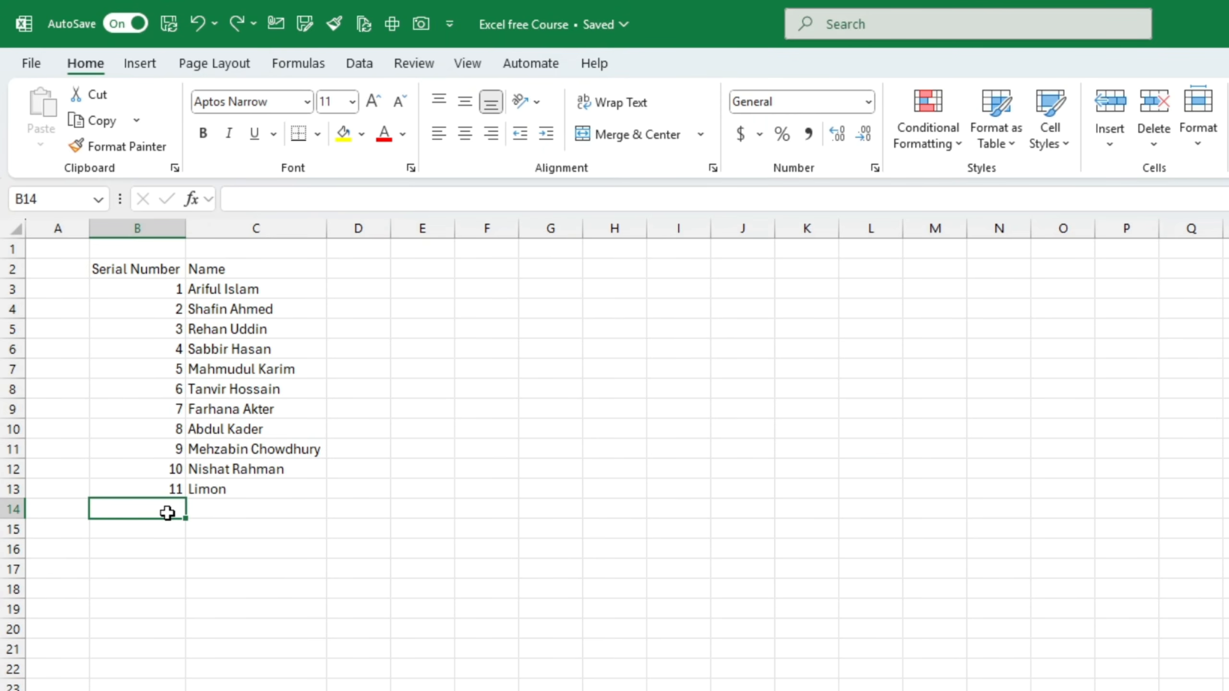
type("12")
left_click(211, 527)
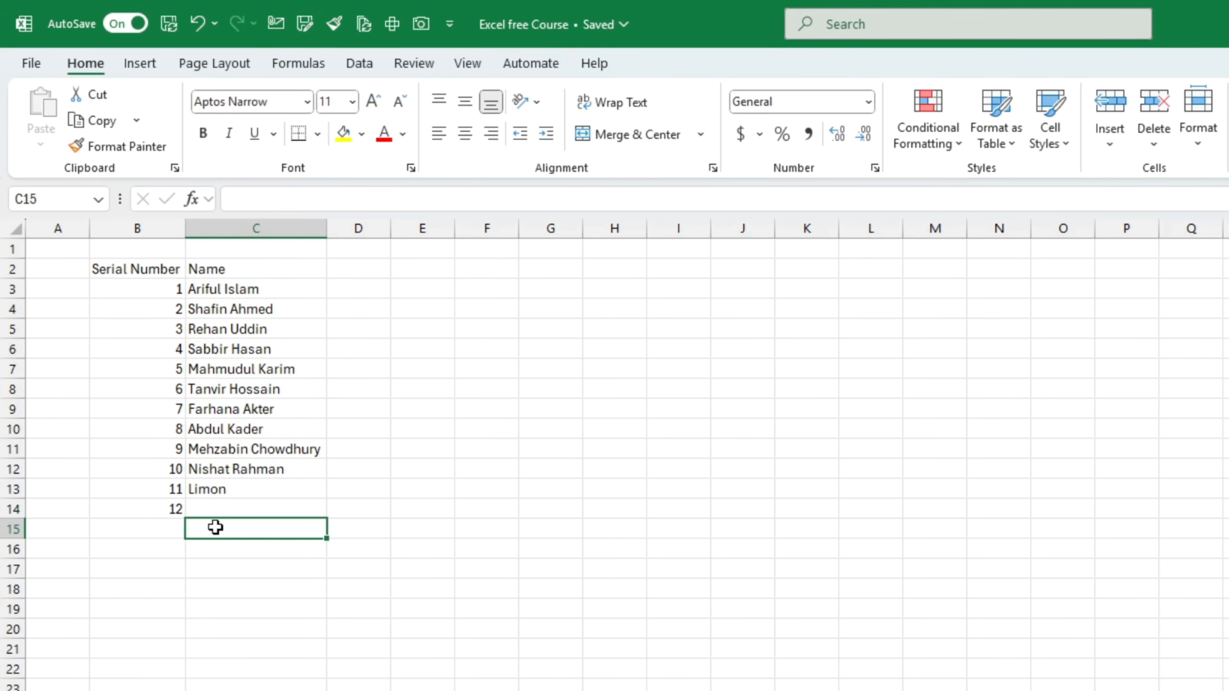
left_click(236, 506)
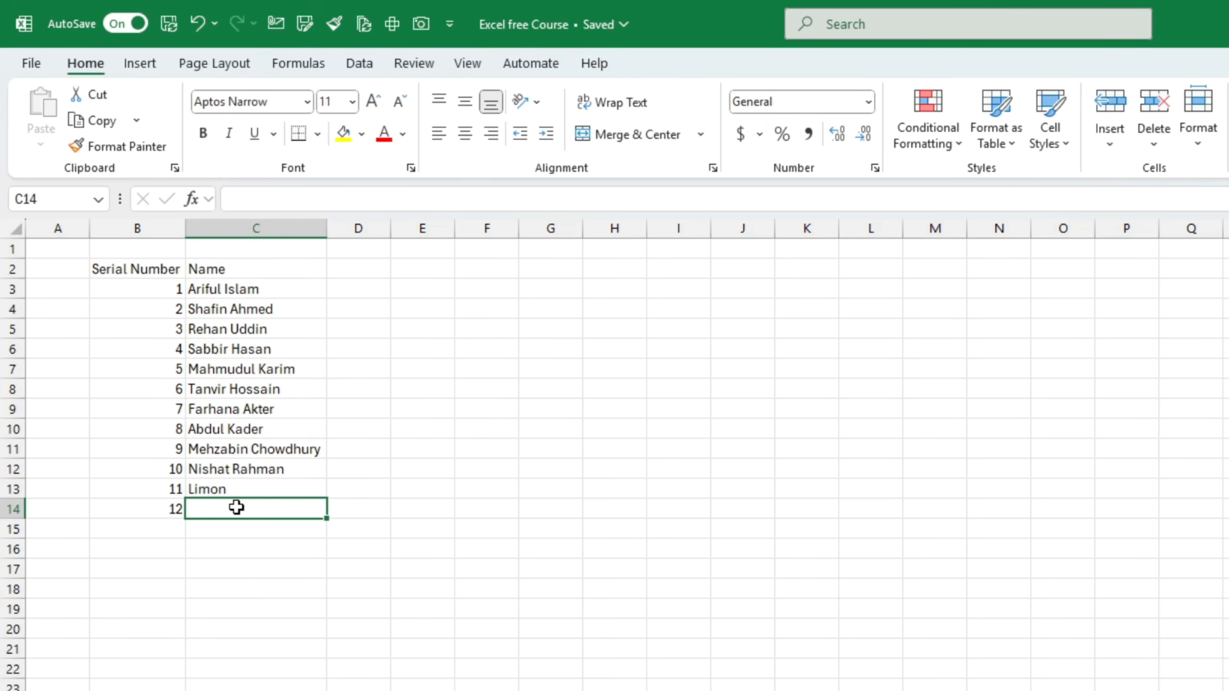
type("karim")
left_click(367, 522)
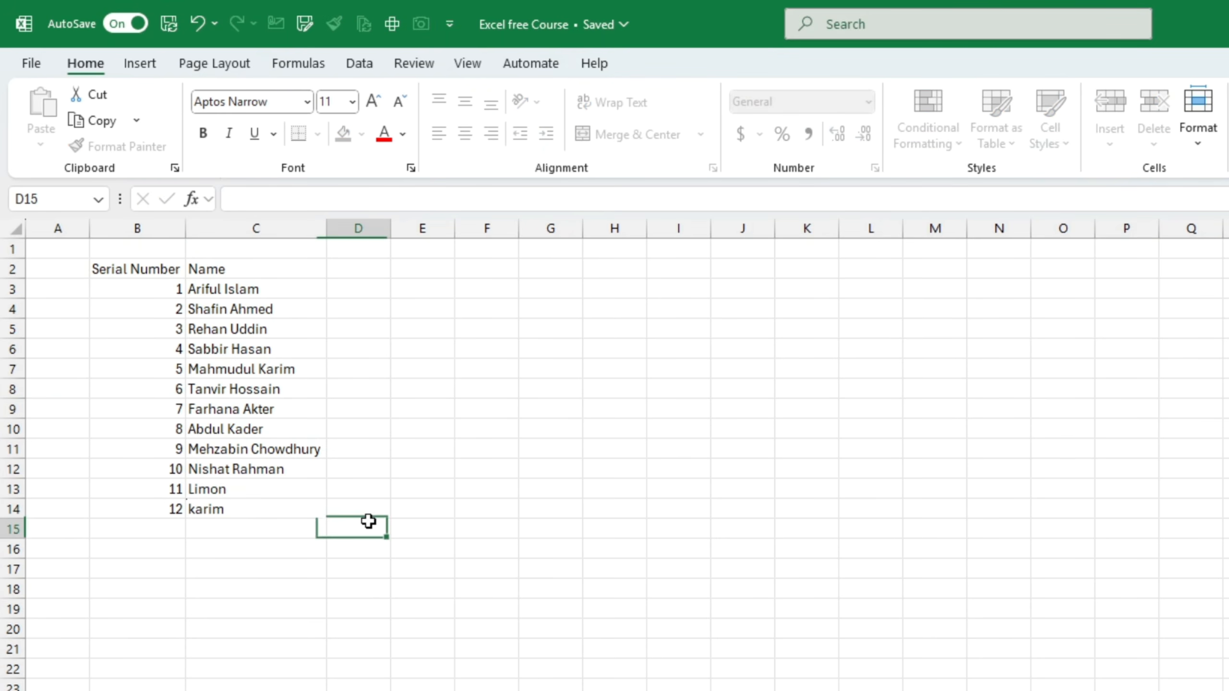
left_click(269, 503)
left_click_drag(143, 507, 245, 508)
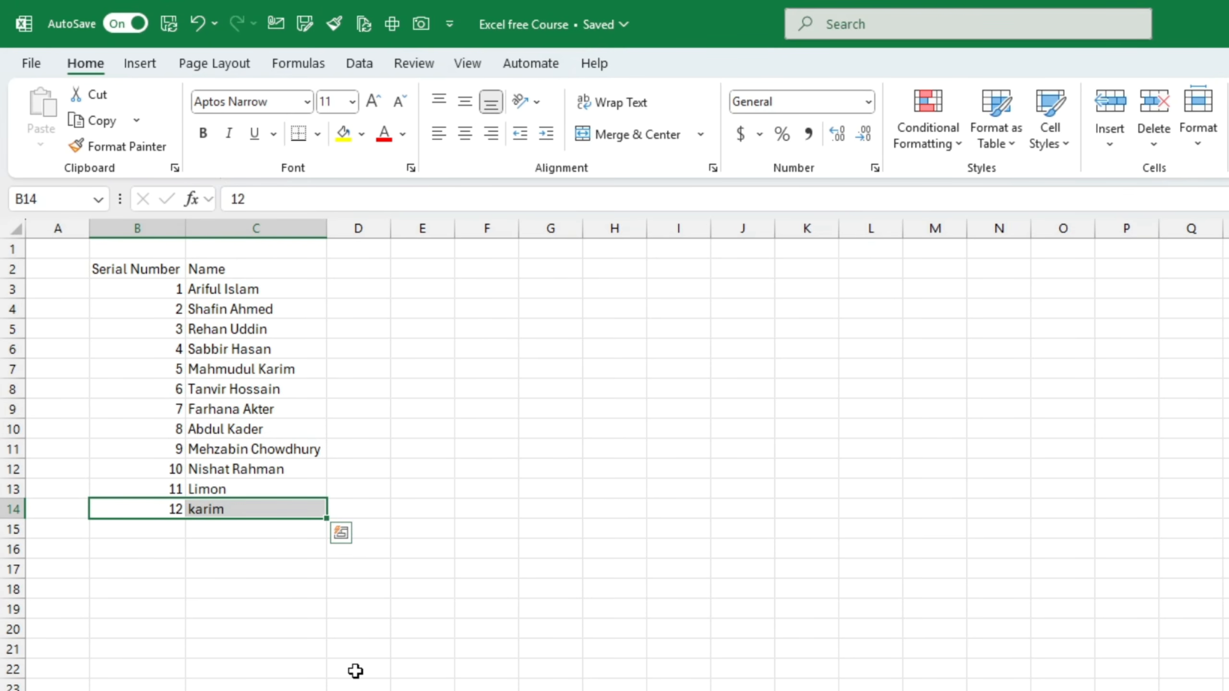
key("ctrl+q")
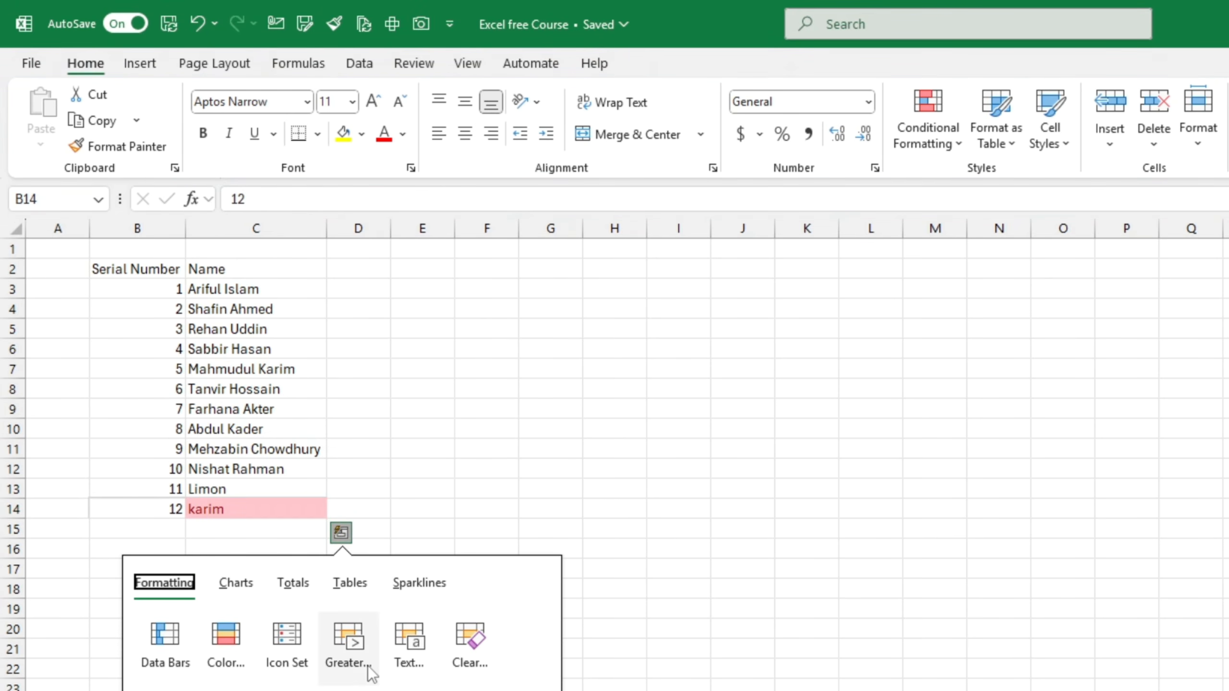
left_click(590, 447)
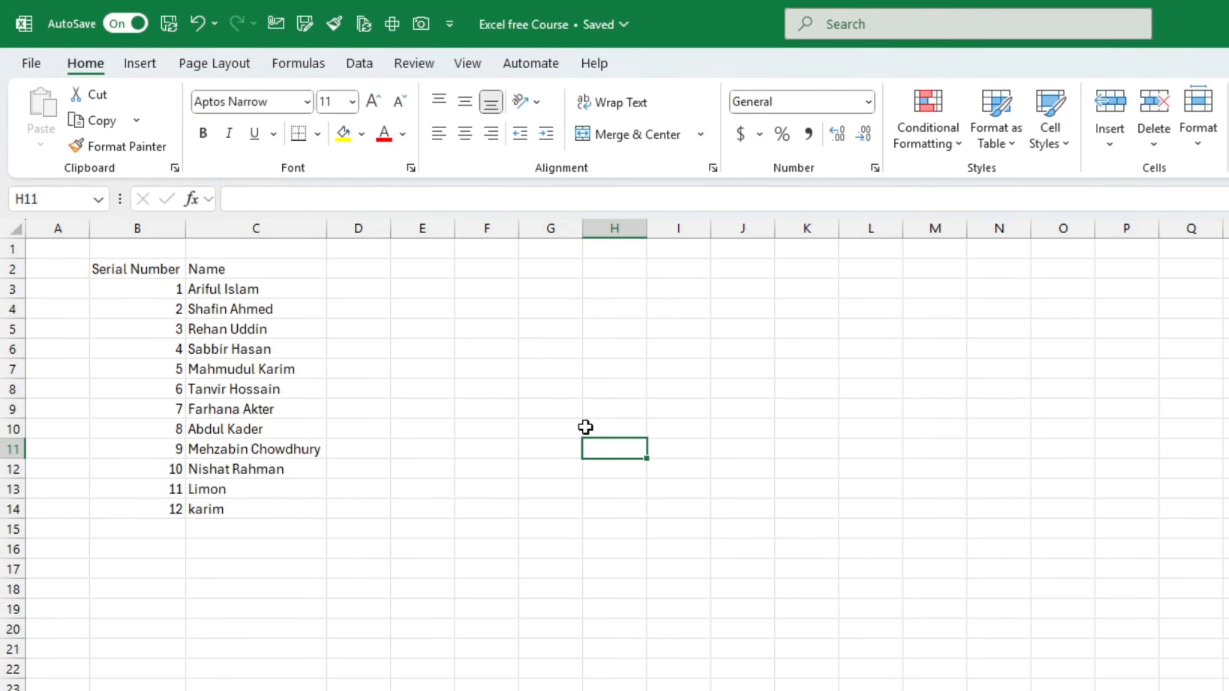
Save the workbook with the newly added entry
left_click(314, 545)
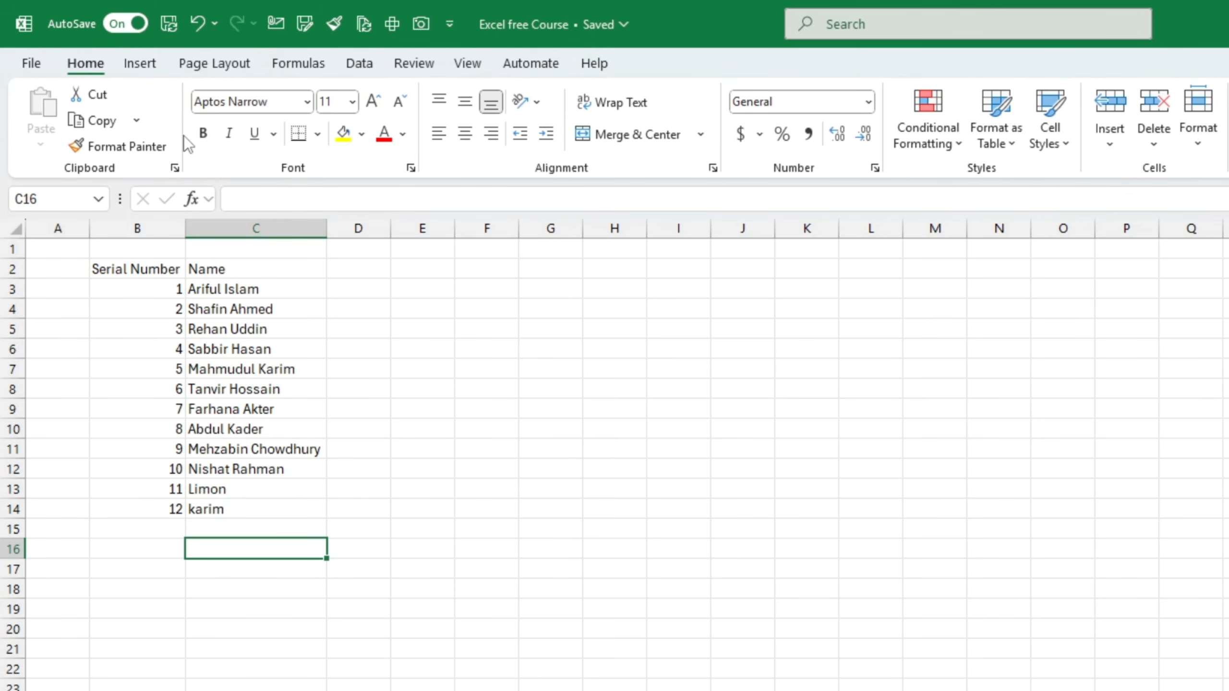
left_click(169, 23)
left_click(537, 495)
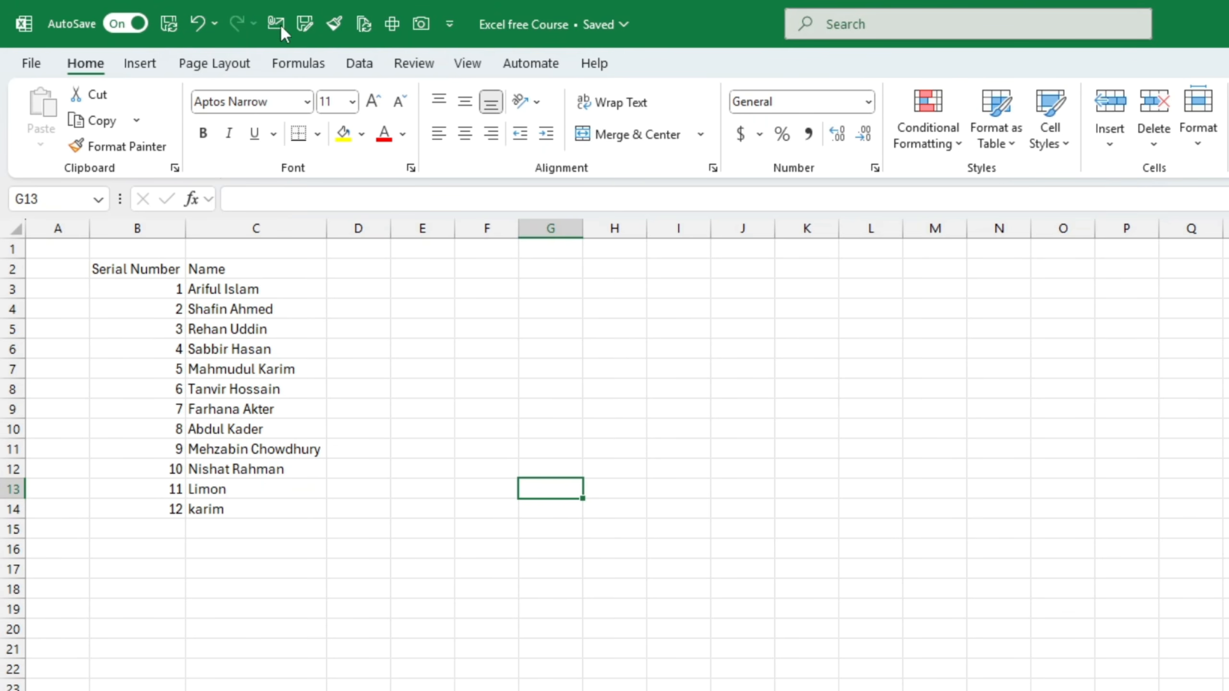
Open the full customization options for the Quick Access Toolbar and look through the Popular Commands
left_click(450, 23)
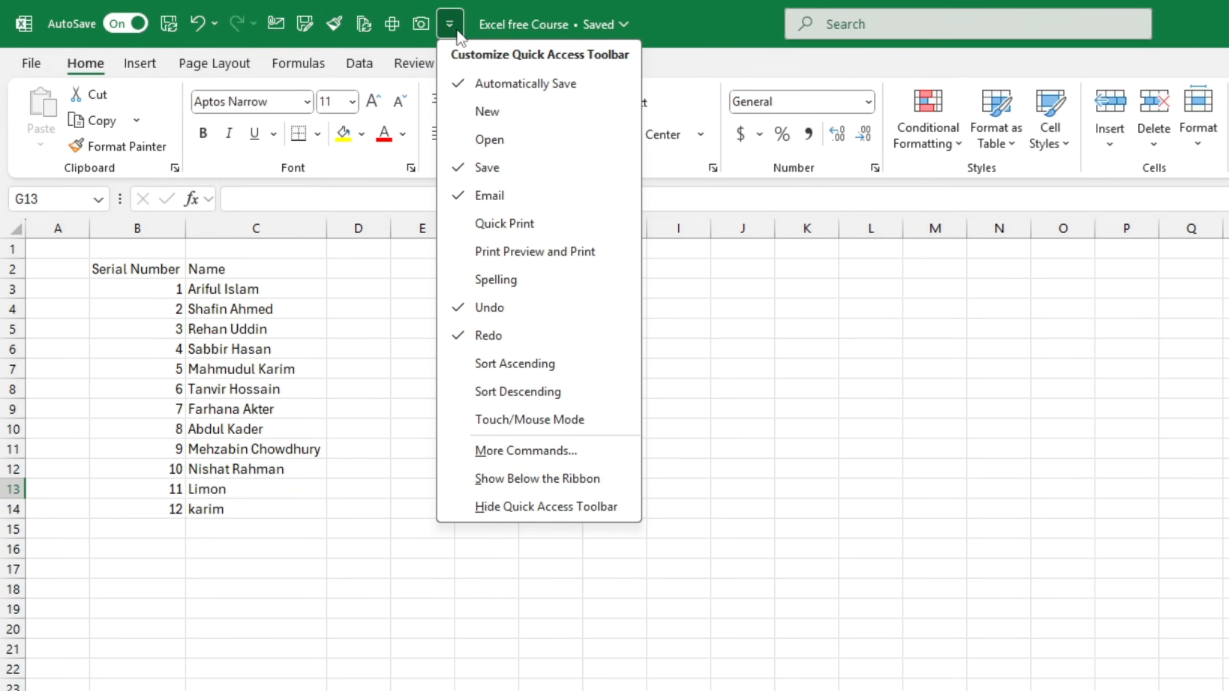
left_click(796, 344)
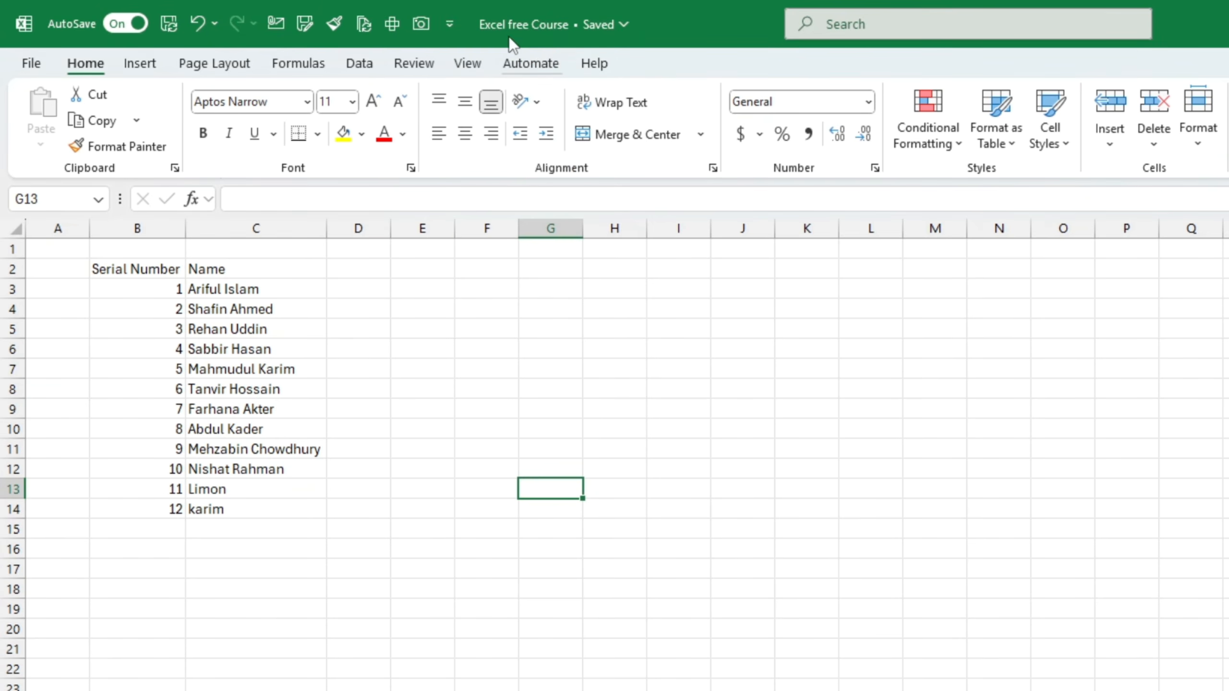
left_click(450, 22)
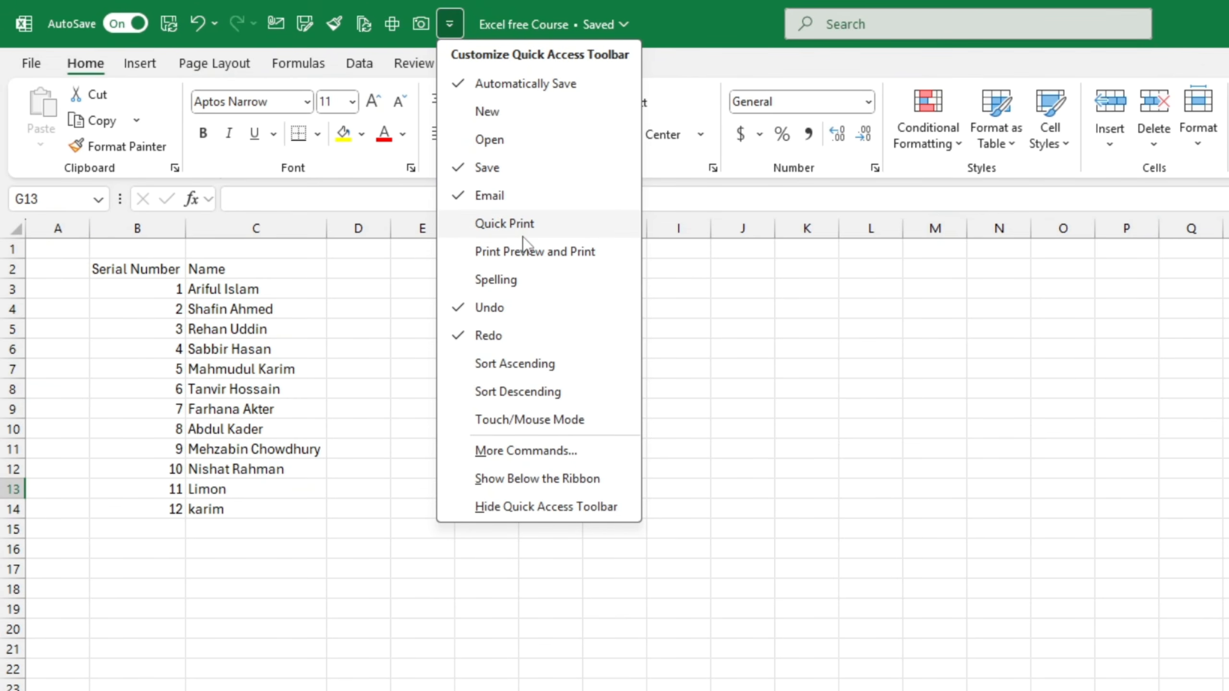
left_click(548, 451)
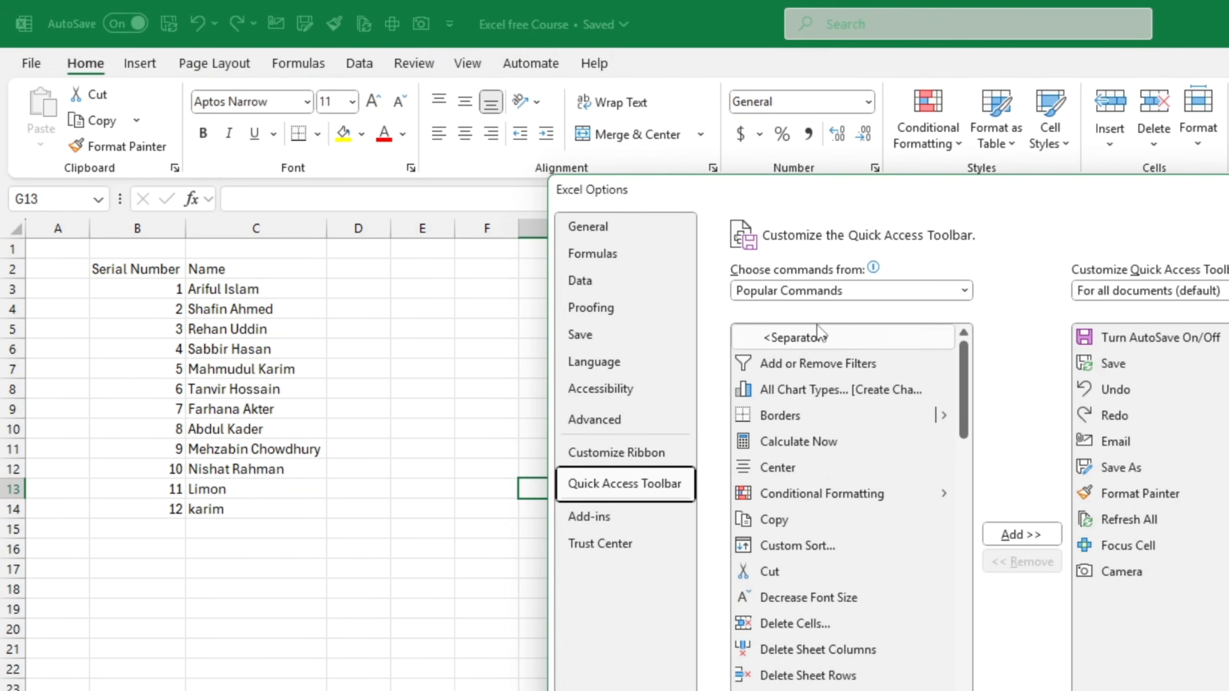
left_click(827, 292)
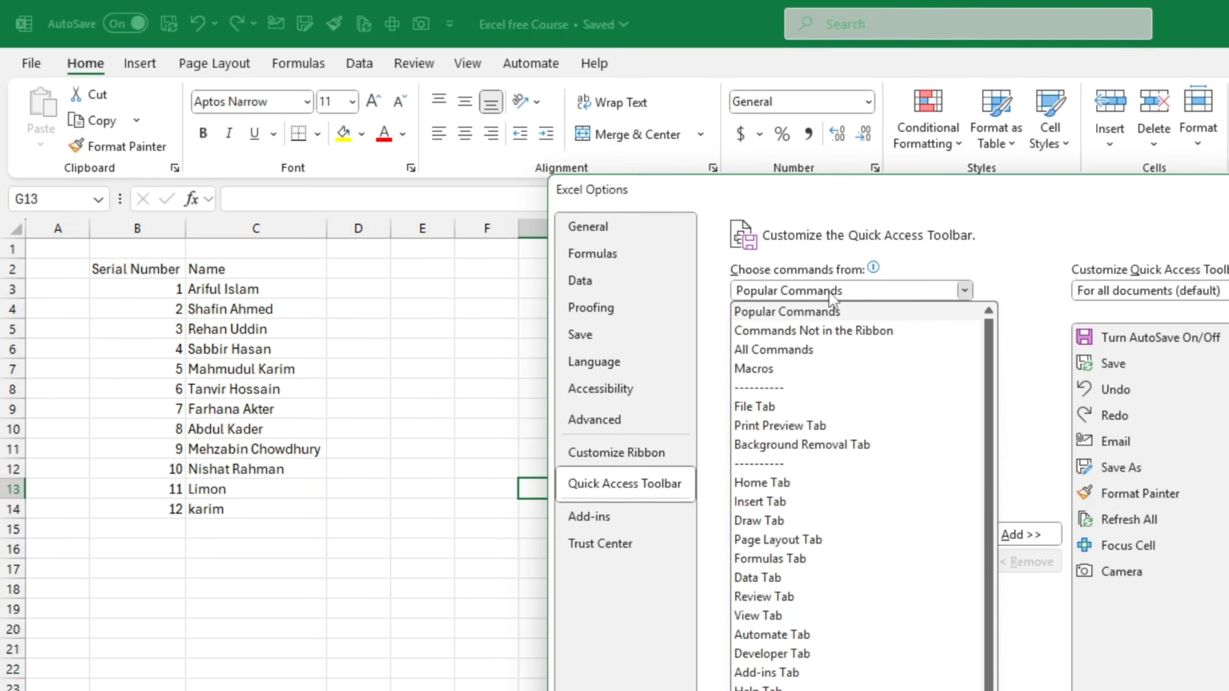
left_click(1004, 259)
scroll(852, 431, "down", 3)
scroll(833, 546, "down", 1)
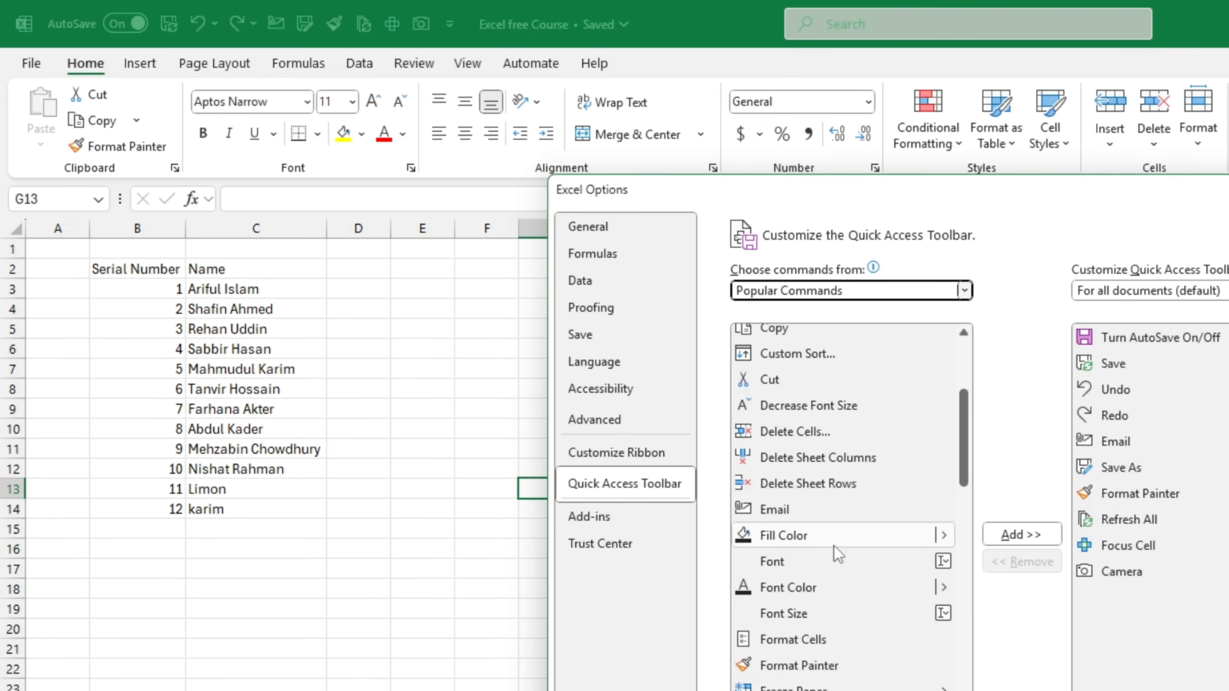
scroll(775, 460, "up", 4)
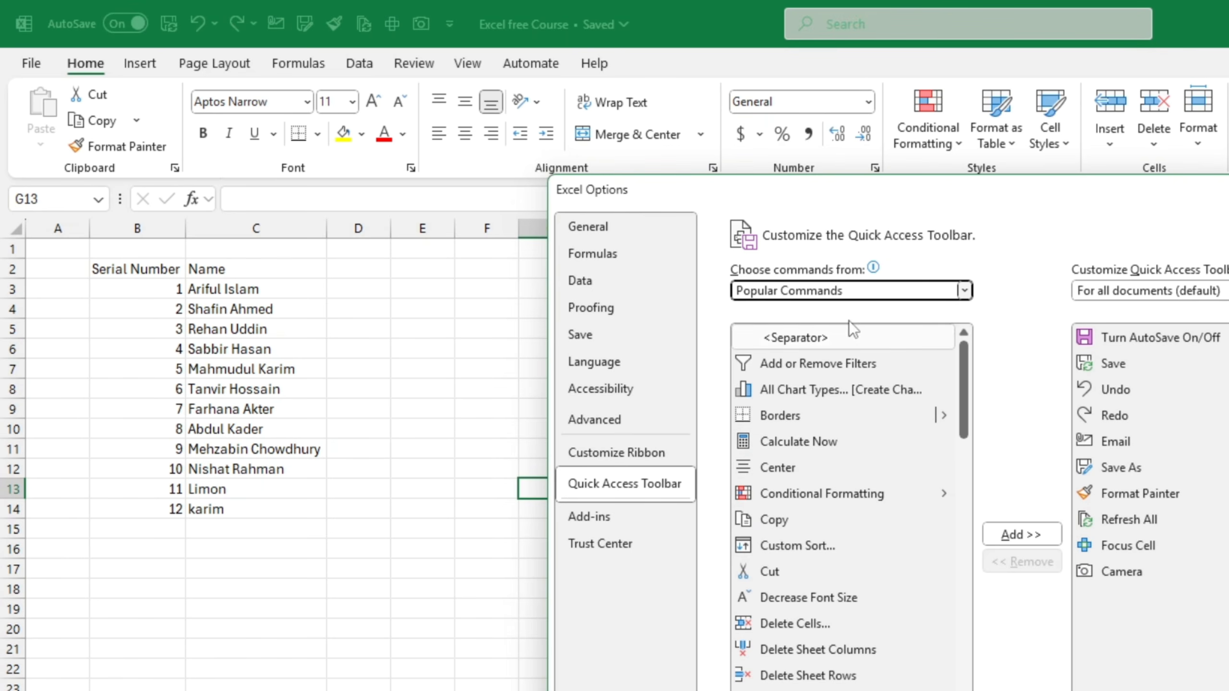
Choose from All Commands and add the All Borders command to the Quick Access Toolbar list
left_click(837, 291)
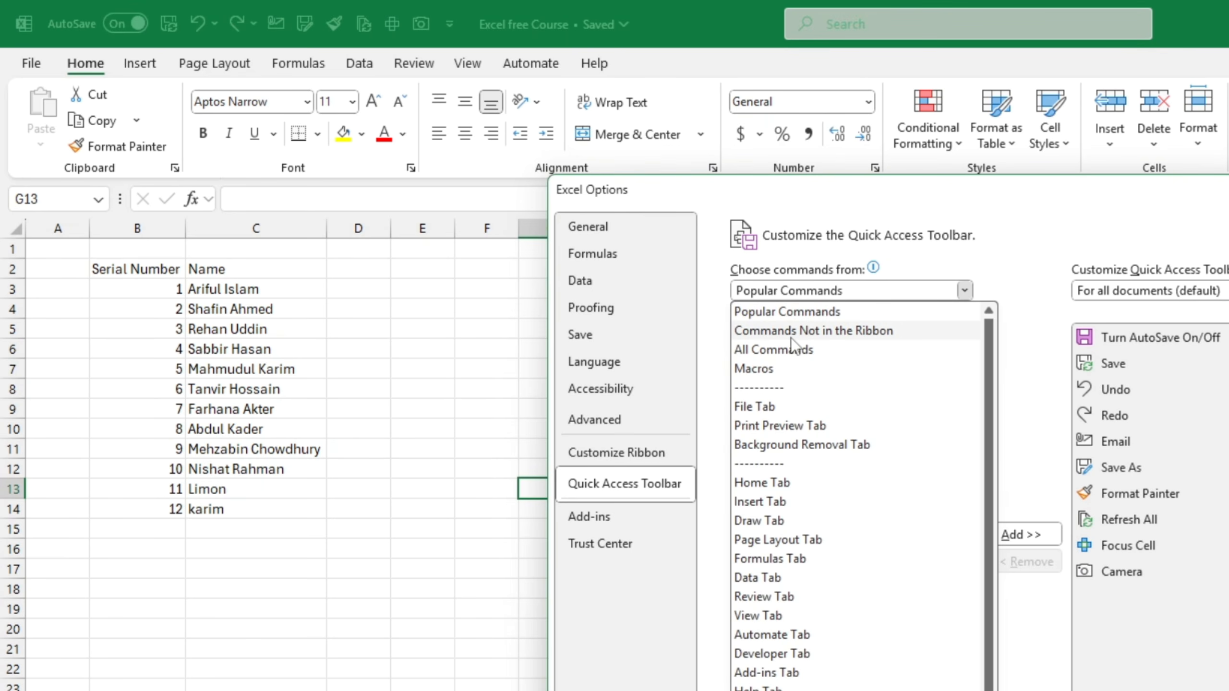
left_click(762, 353)
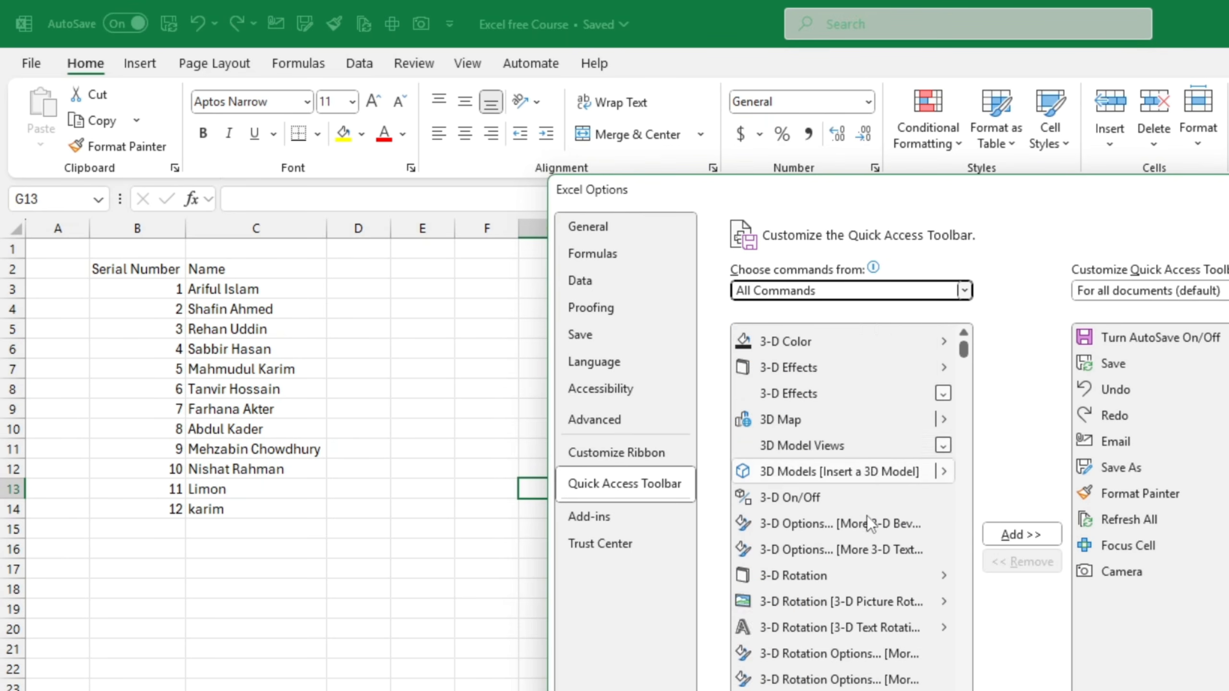
scroll(867, 516, "down", 3)
scroll(867, 517, "down", 3)
scroll(872, 518, "up", 6)
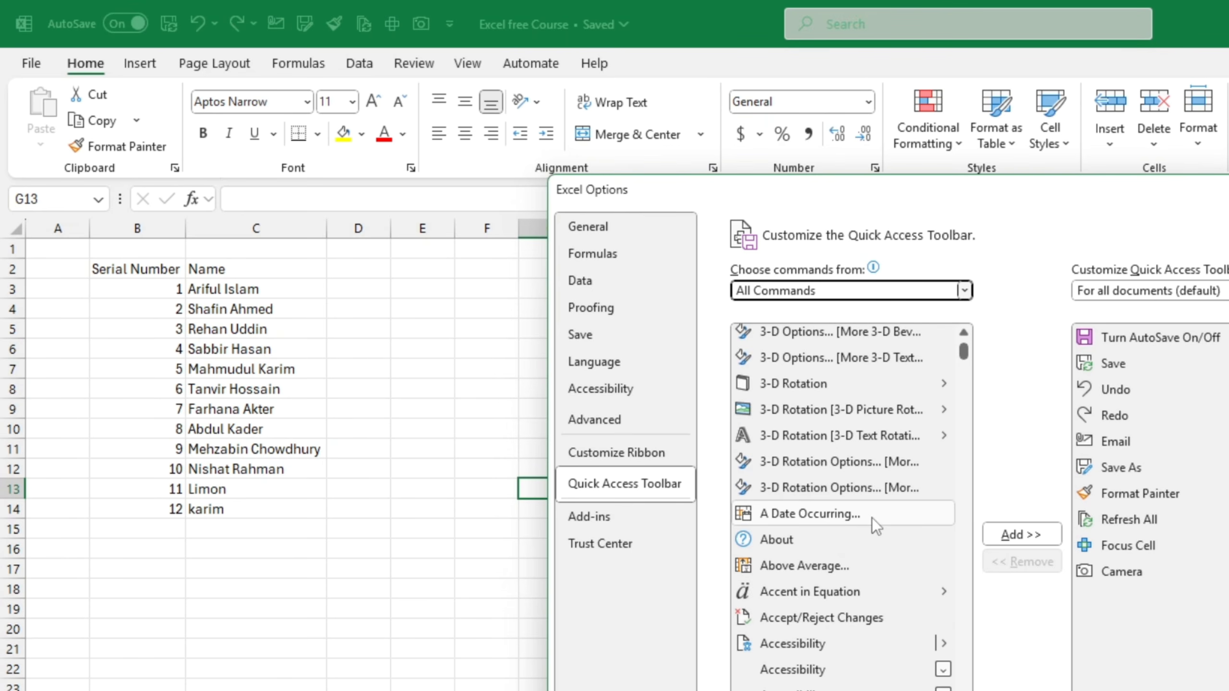
scroll(868, 505, "down", 15)
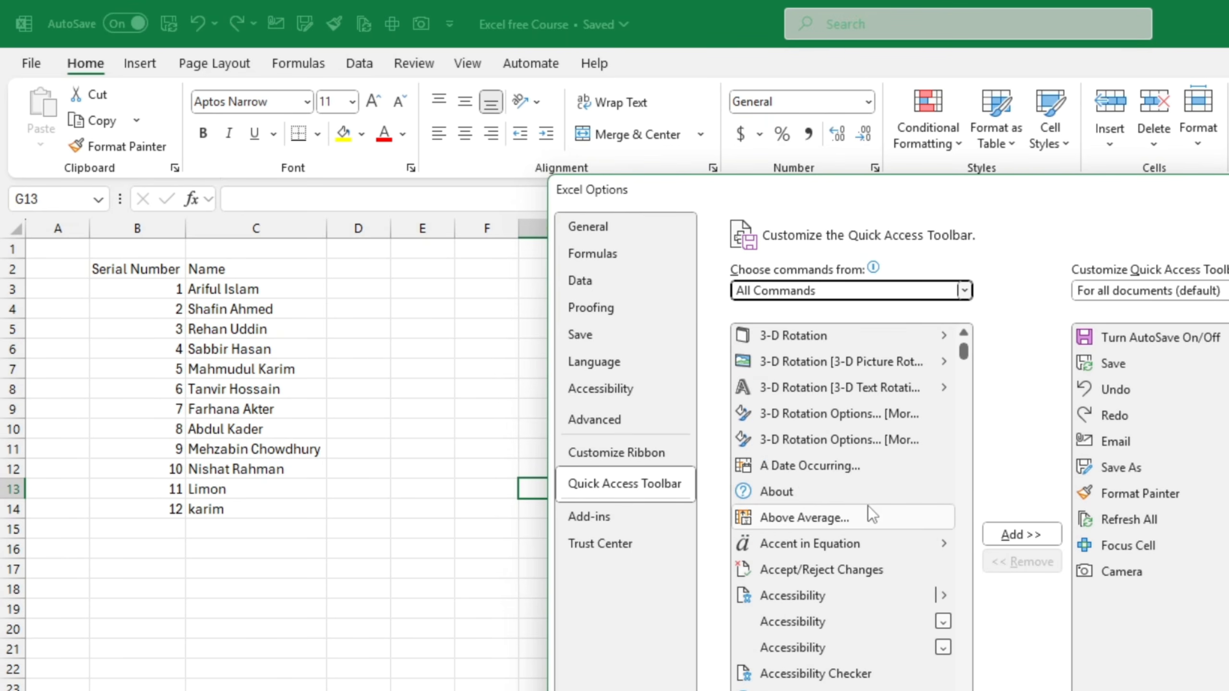
scroll(868, 506, "down", 4)
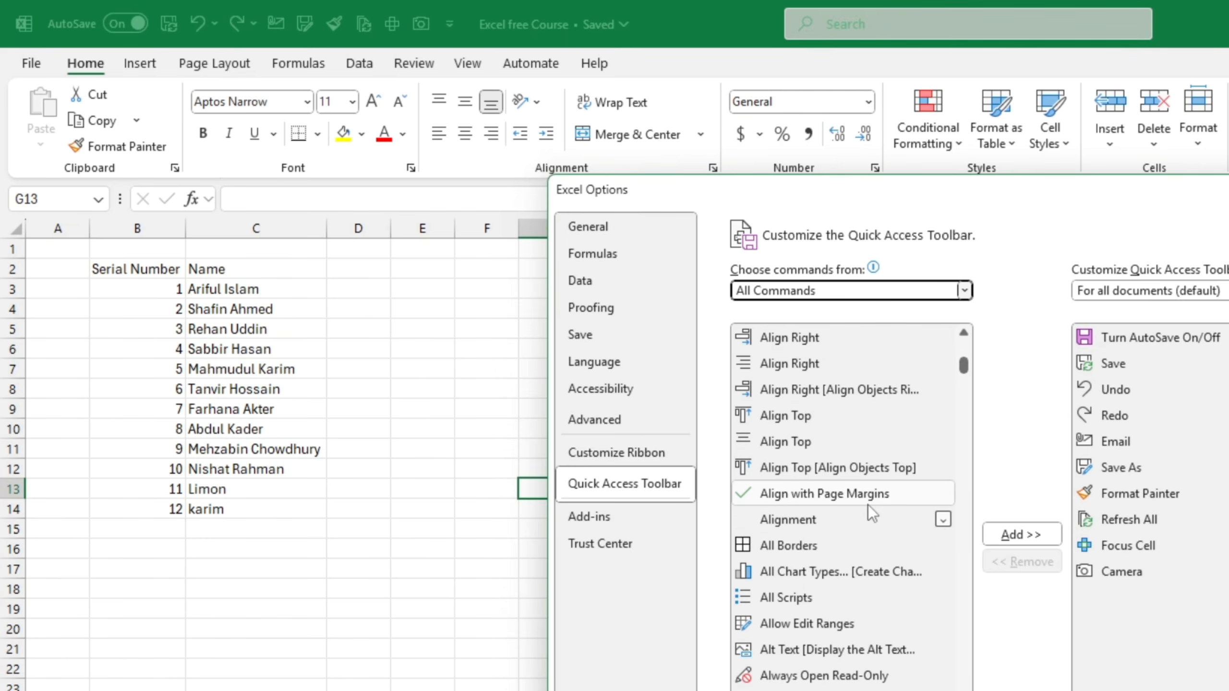
left_click(753, 545)
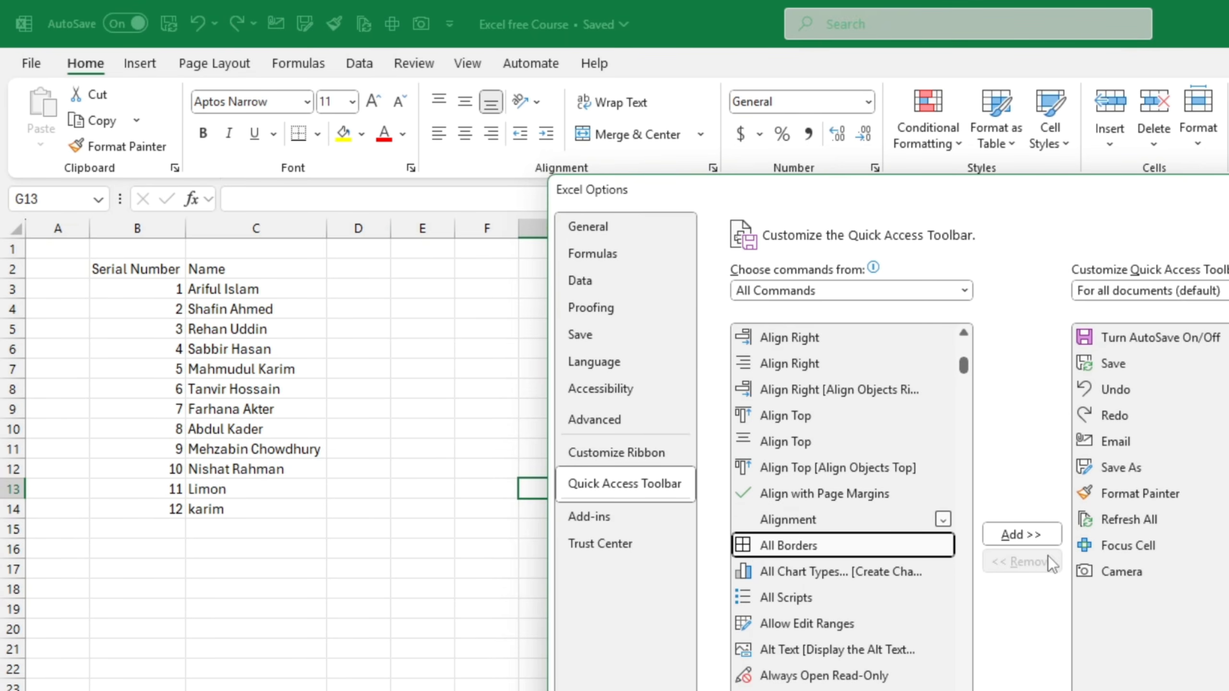
left_click(1021, 534)
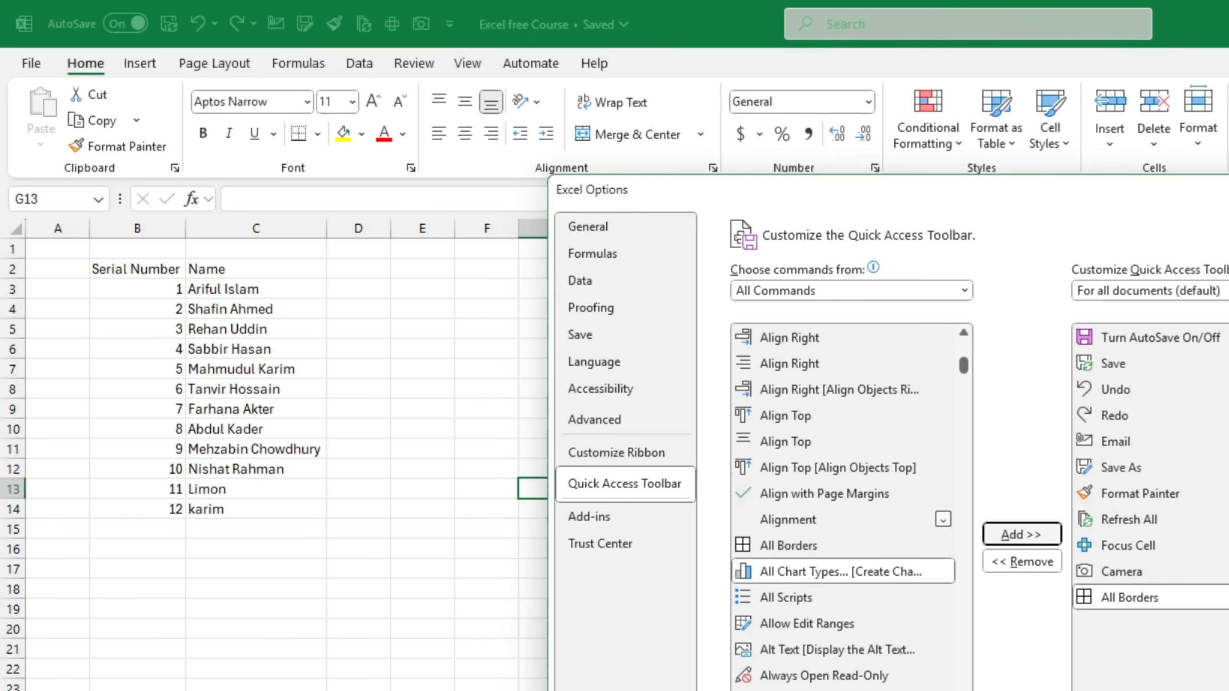
Confirm the Quick Access Toolbar changes and apply All Borders to the serial number and name list in B2:C14
left_click(1228, 690)
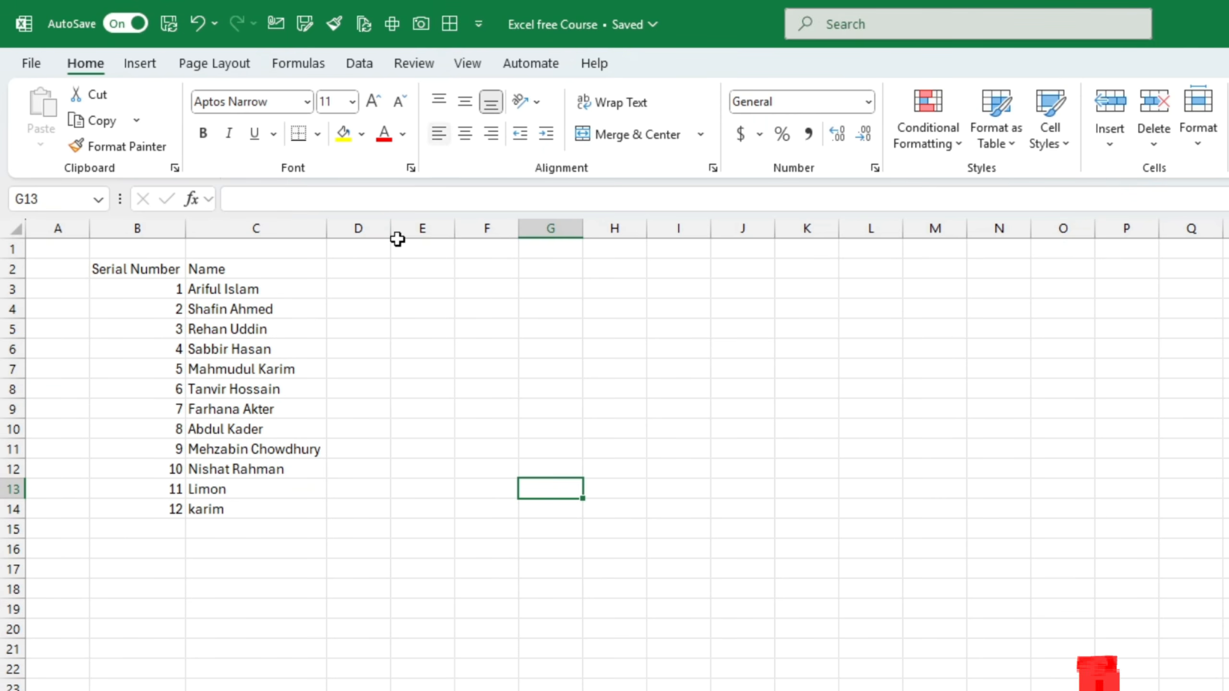
left_click(159, 271)
left_click_drag(159, 270, 271, 509)
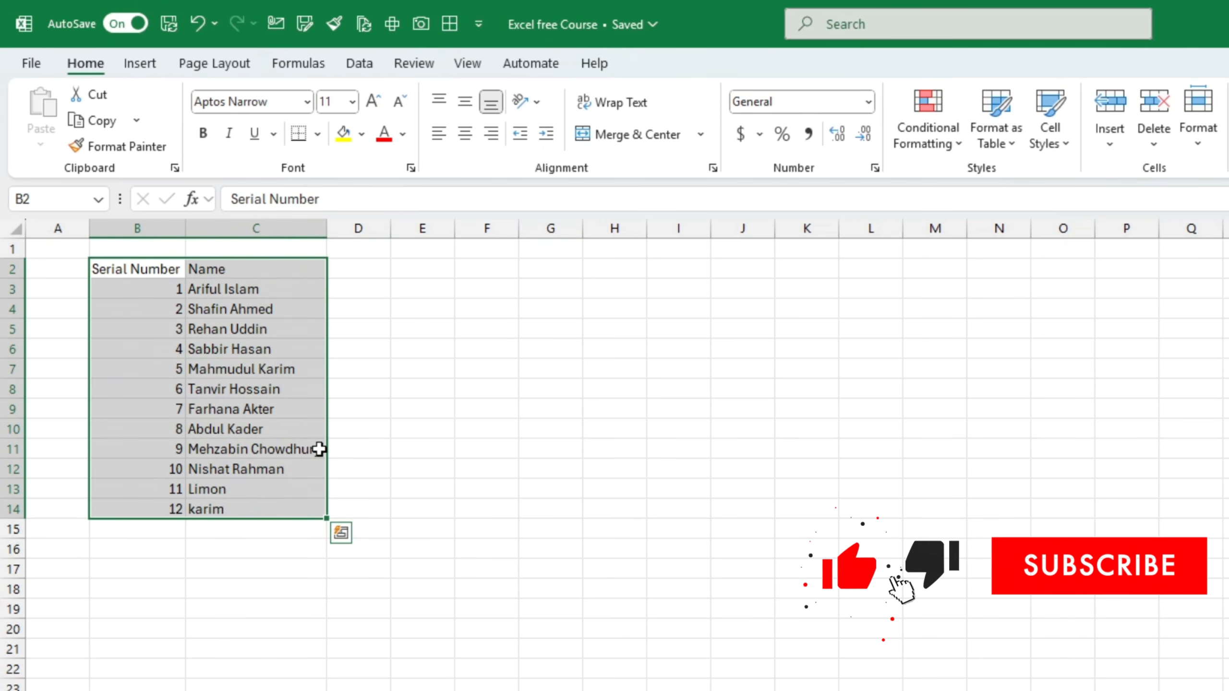
left_click(450, 24)
left_click(478, 326)
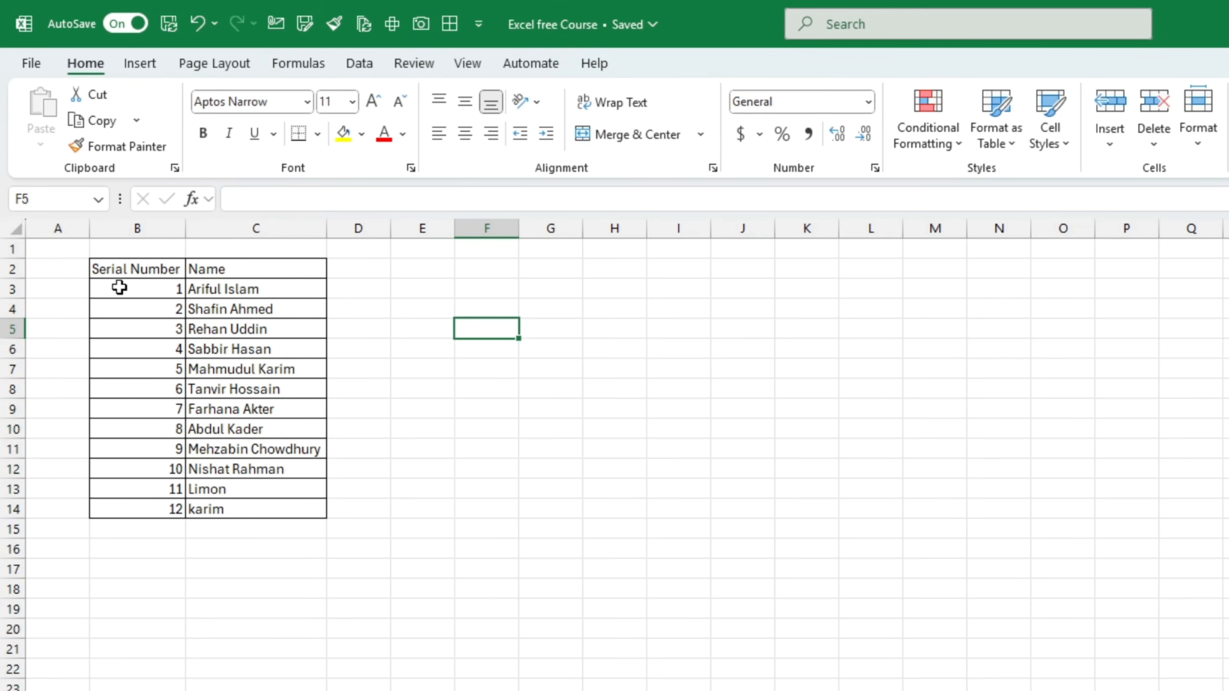
left_click_drag(123, 271, 283, 508)
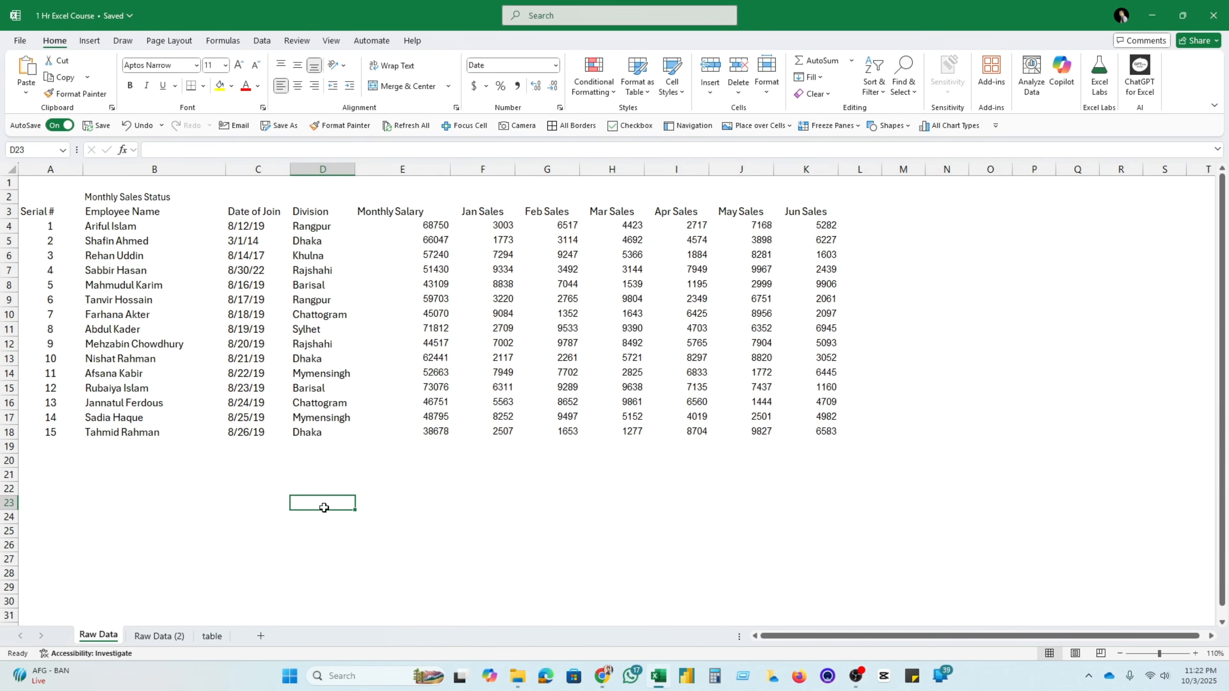
Examine the header row and the employee data of the sales table on the Raw Data sheet of the 1 Hr Excel Course workbook
left_click_drag(48, 212, 811, 213)
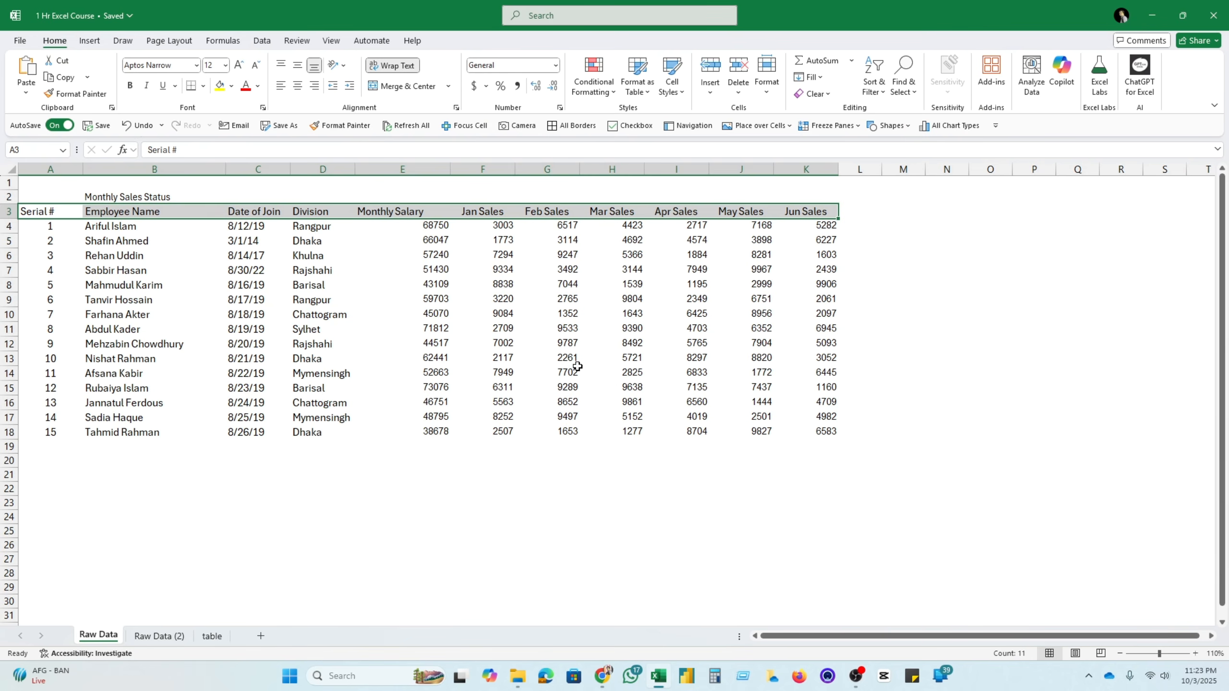
left_click(269, 479)
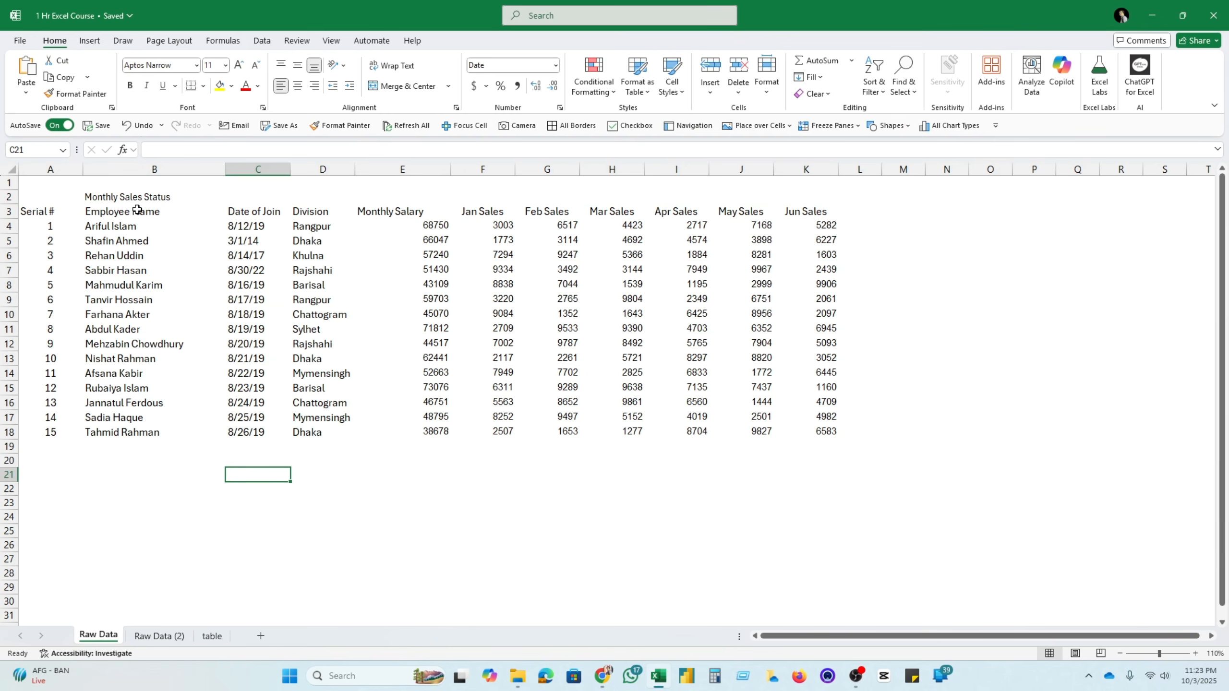
left_click_drag(85, 212, 881, 464)
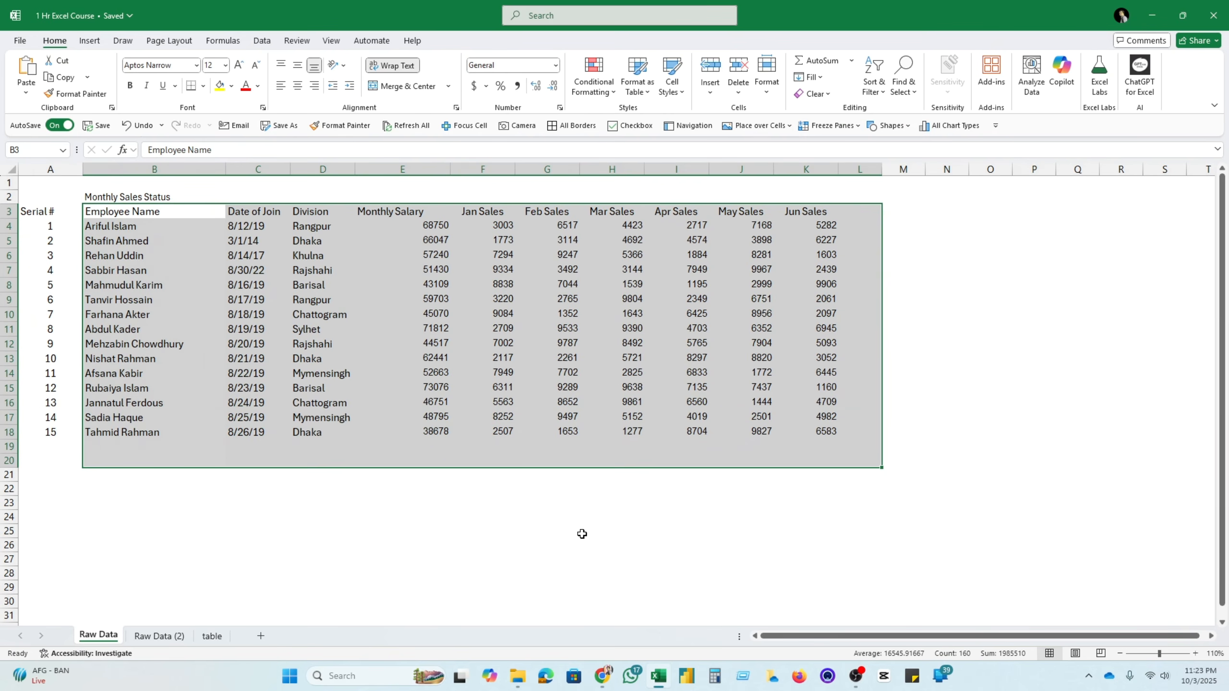
left_click(501, 548)
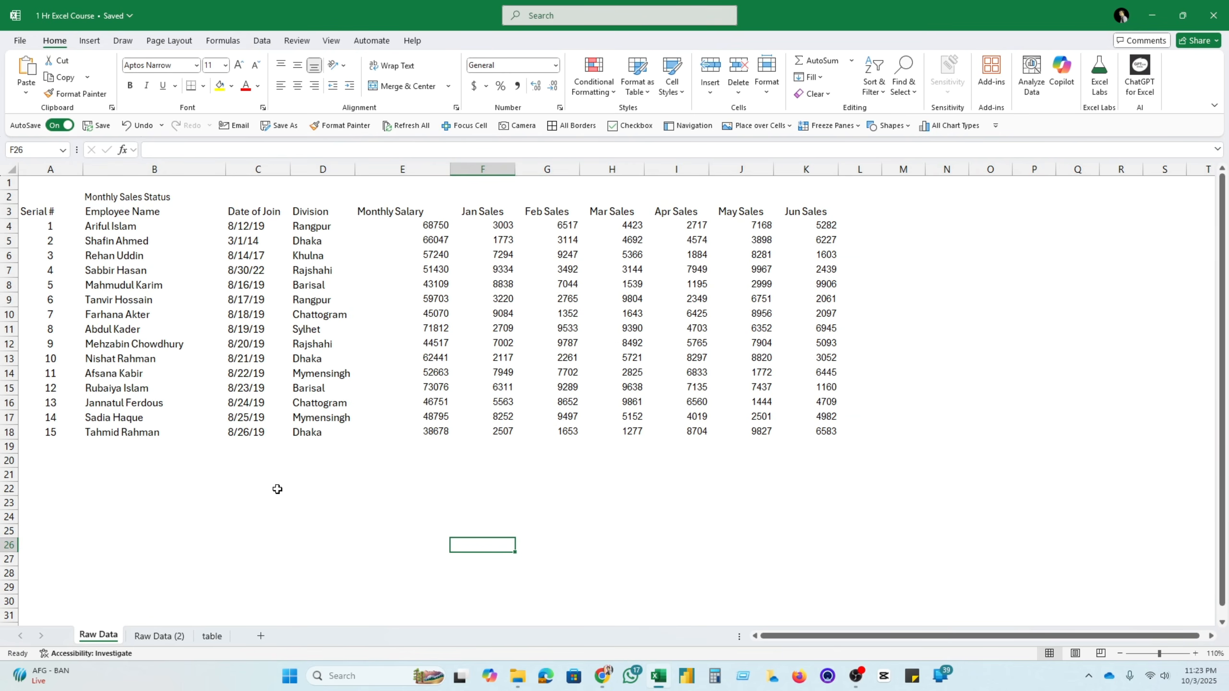
left_click(244, 493)
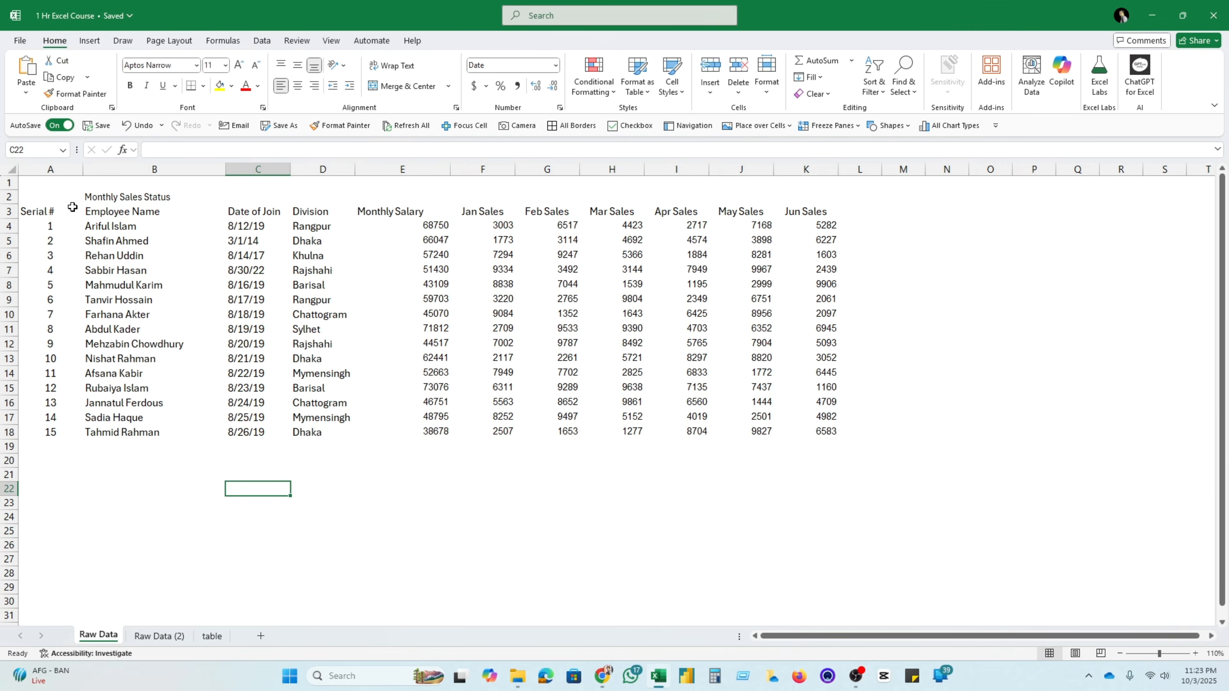
left_click_drag(34, 213, 821, 212)
left_click(676, 298)
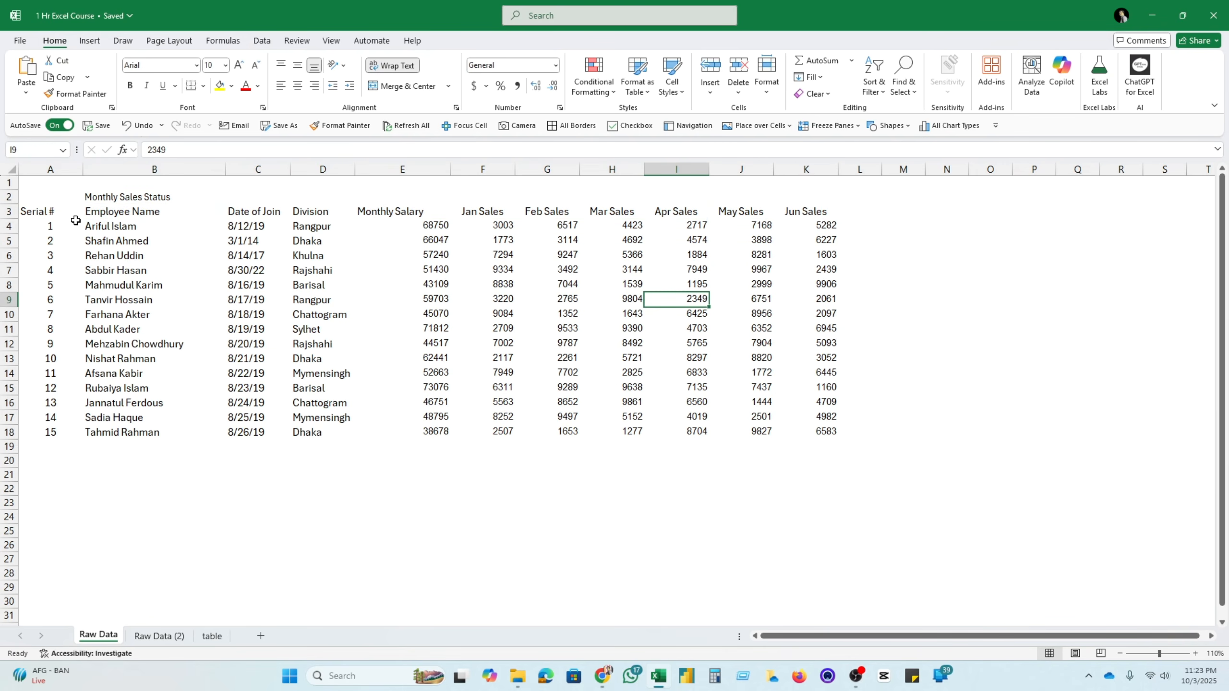
Make the header row A3:K3 bold and give it a light orange fill
left_click_drag(45, 216, 819, 217)
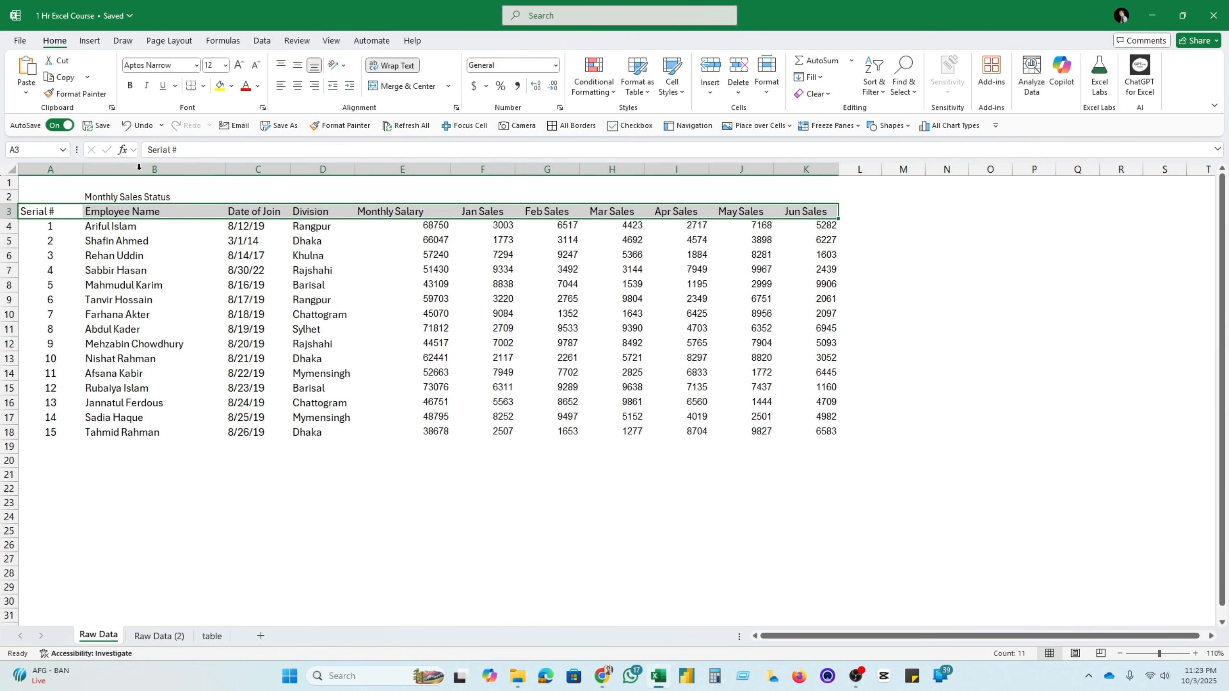
left_click(129, 86)
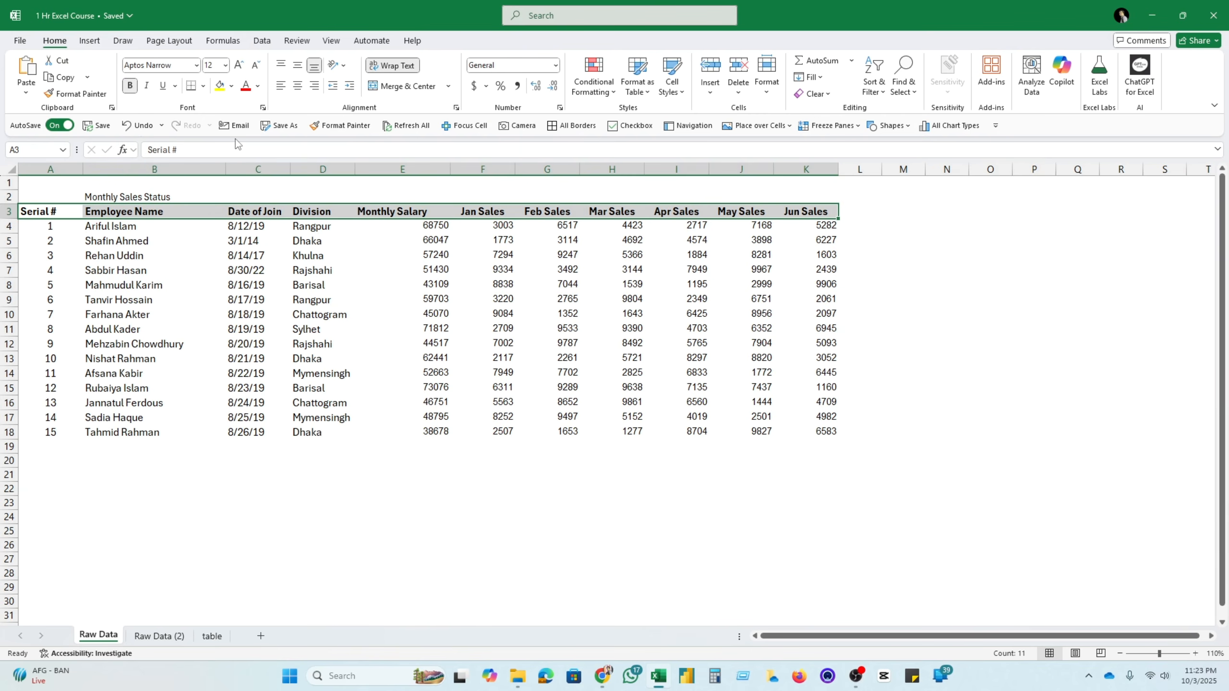
left_click(232, 86)
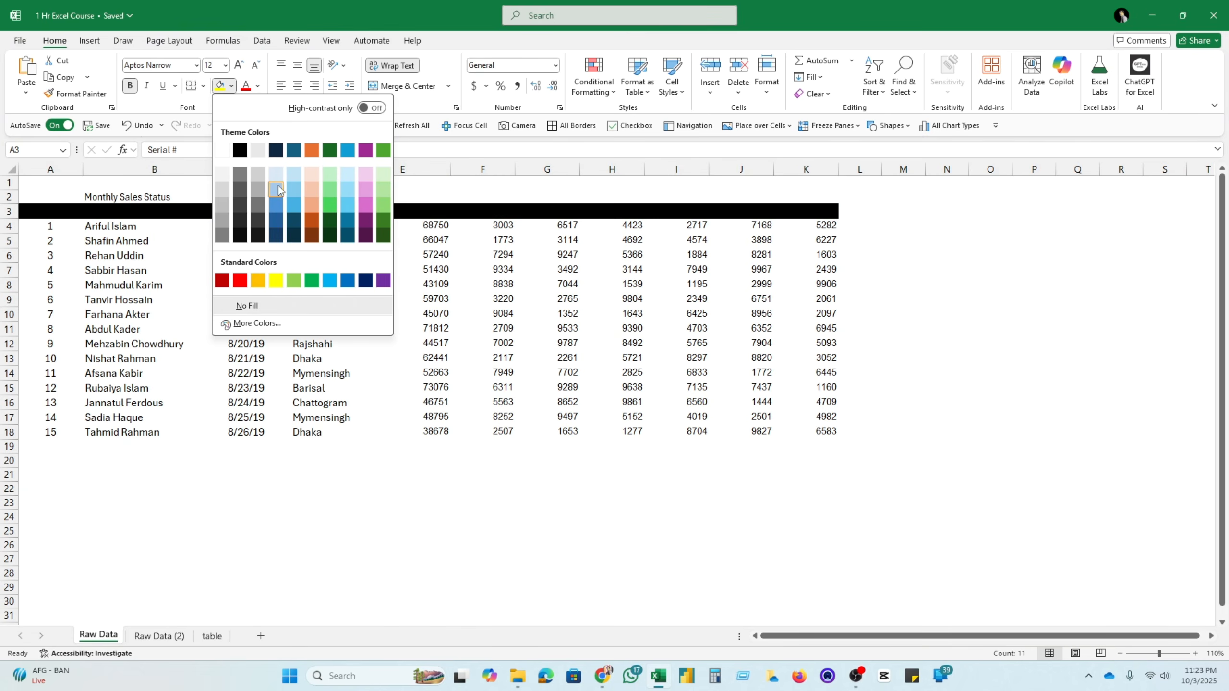
left_click(312, 186)
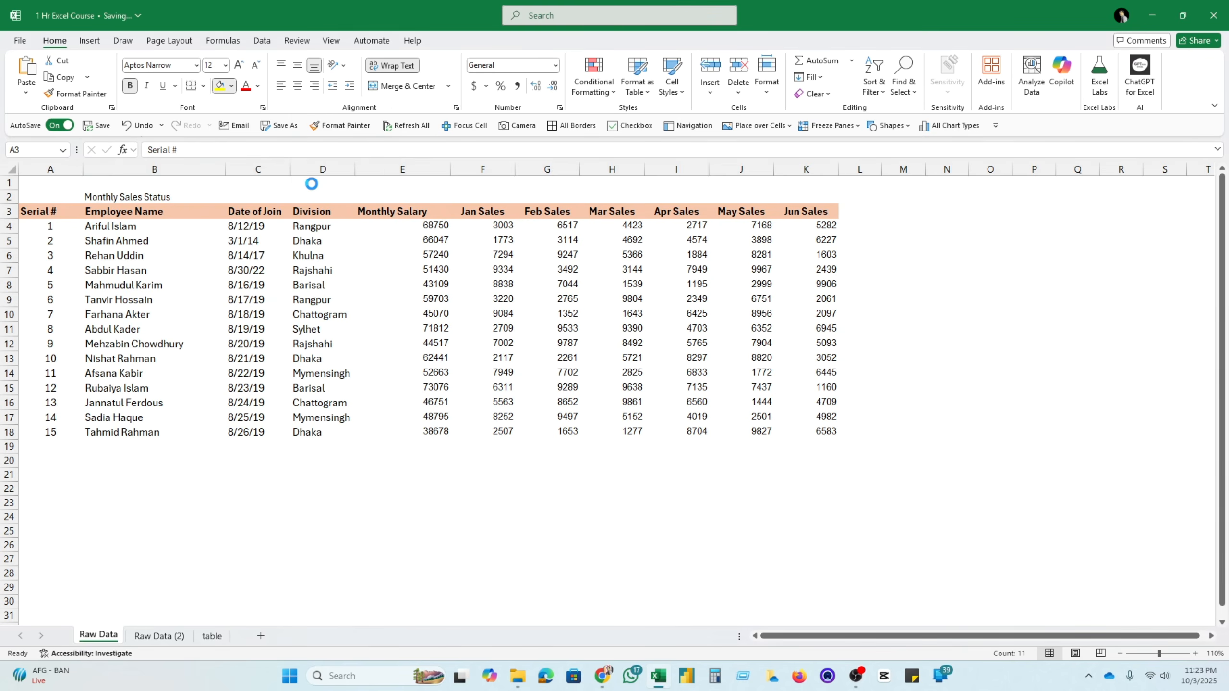
left_click(273, 329)
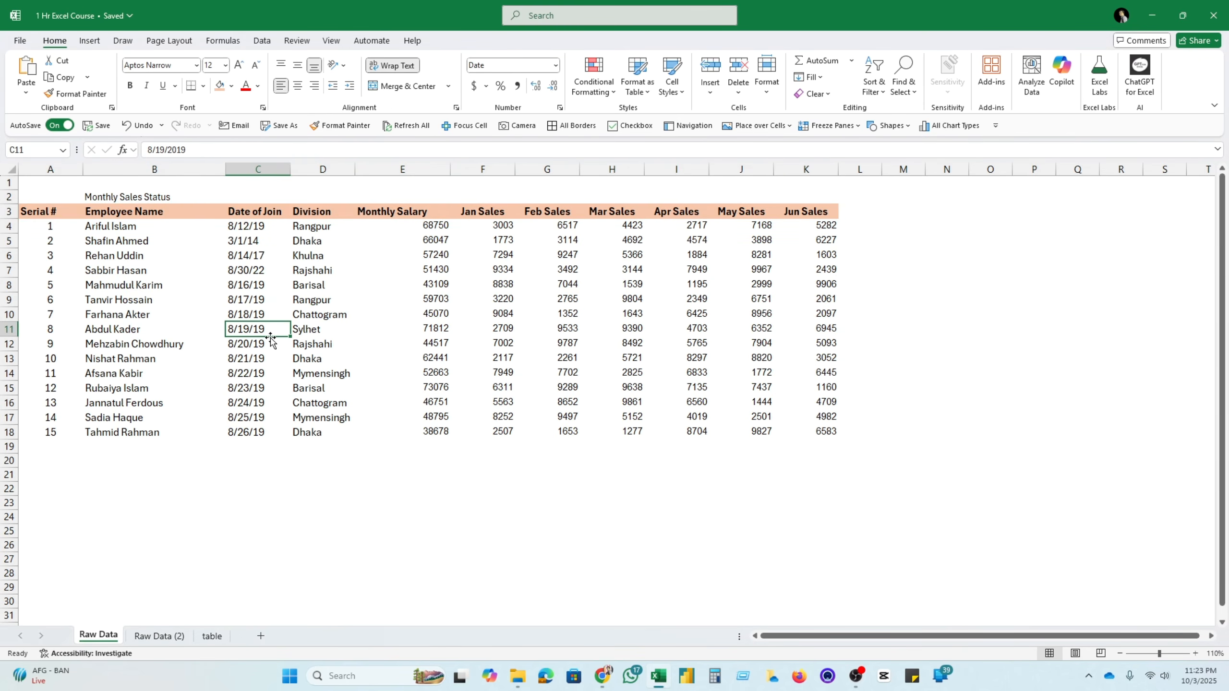
Make the title Monthly Sales Status in B2 bold and increase its font size to 14
left_click(95, 198)
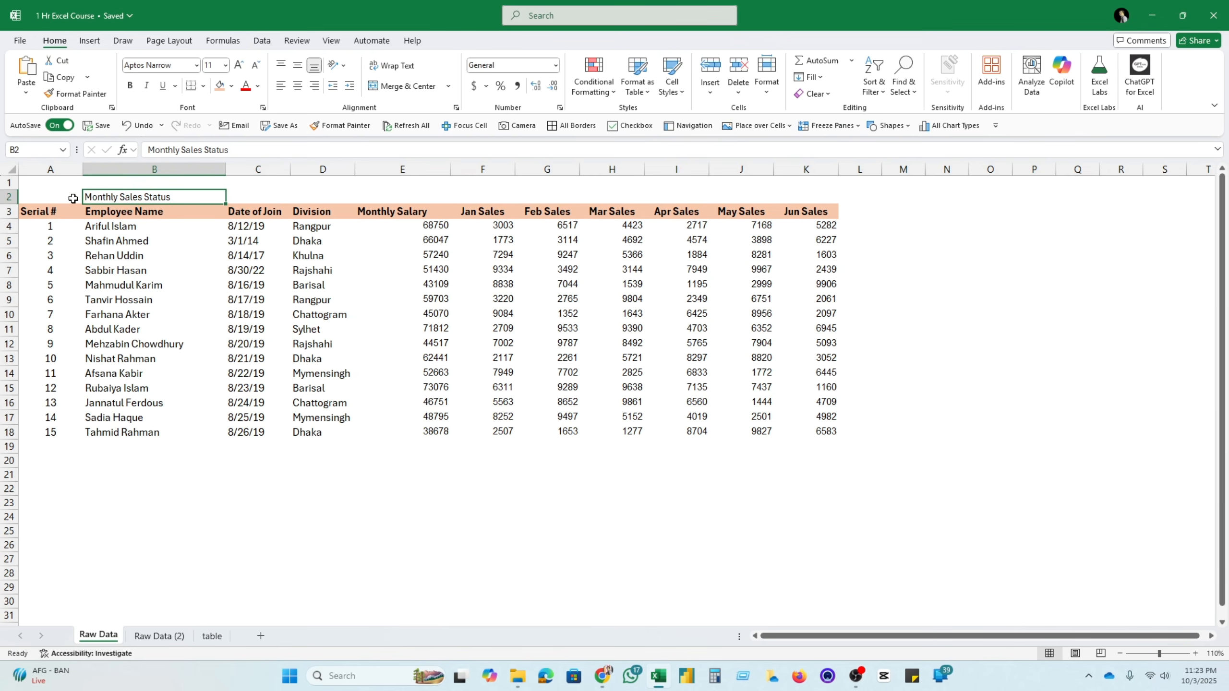
left_click(130, 85)
left_click(238, 65)
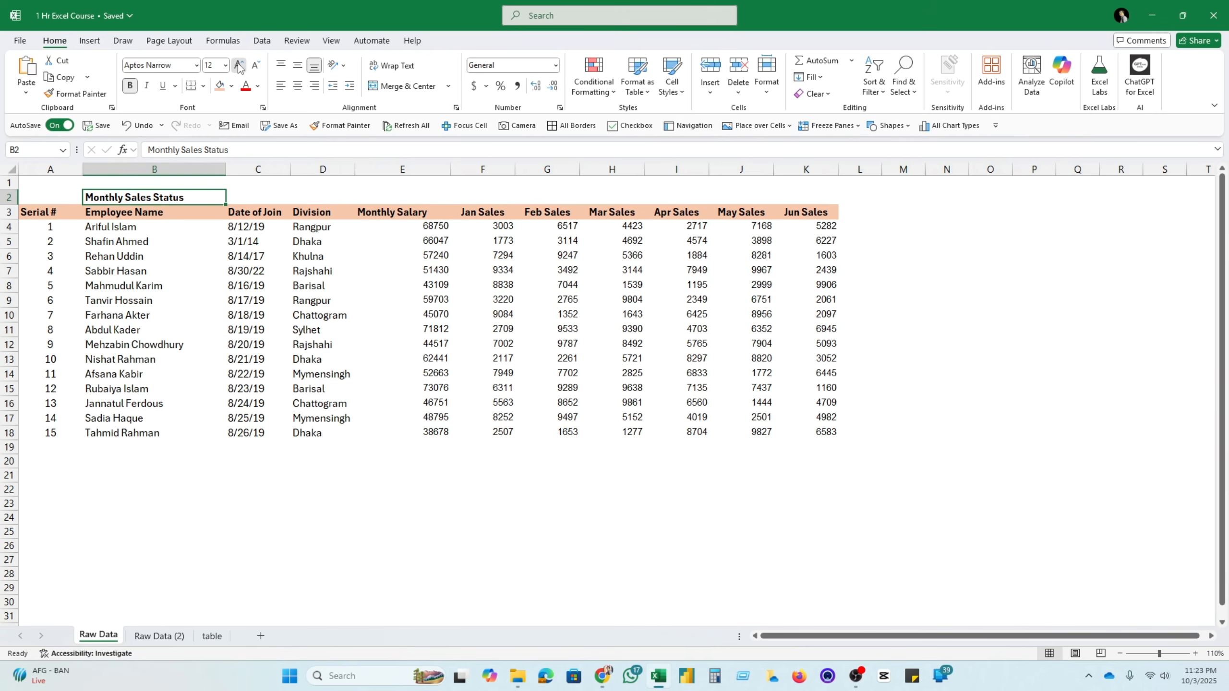
left_click(238, 64)
left_click(147, 357)
left_click(113, 200)
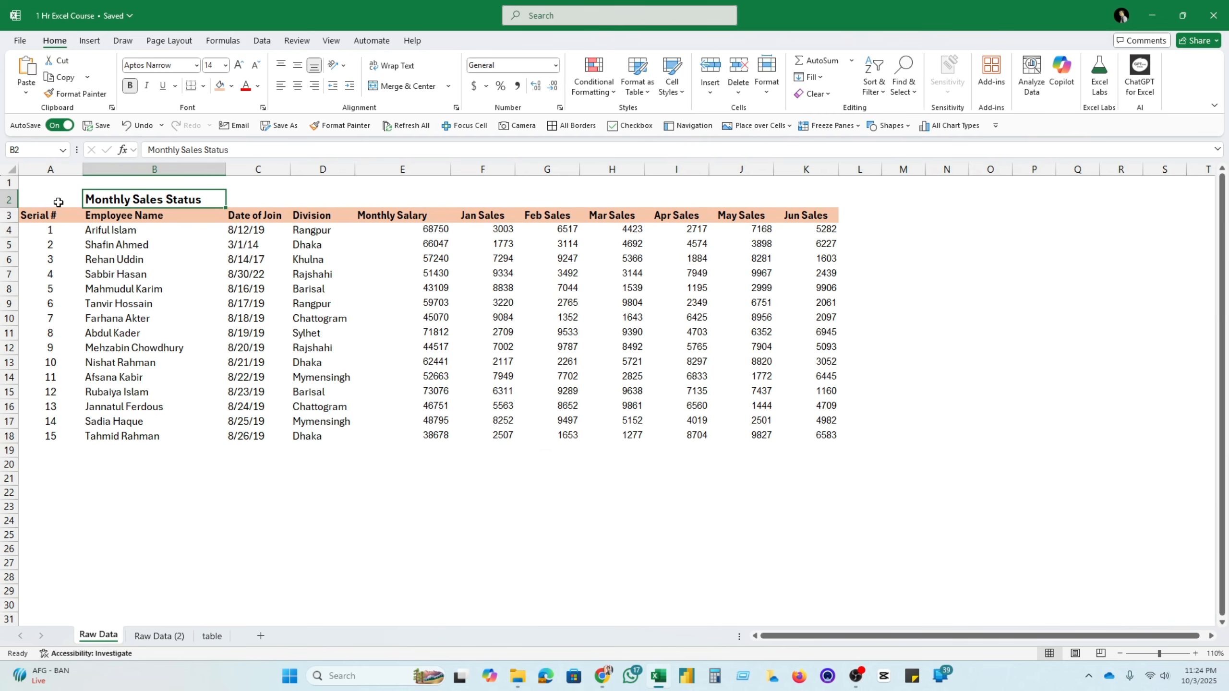
Review the table's title, its column headers from Serial # to Monthly Salary, and the monthly sales columns from Jan to May
left_click_drag(912, 193, 1139, 231)
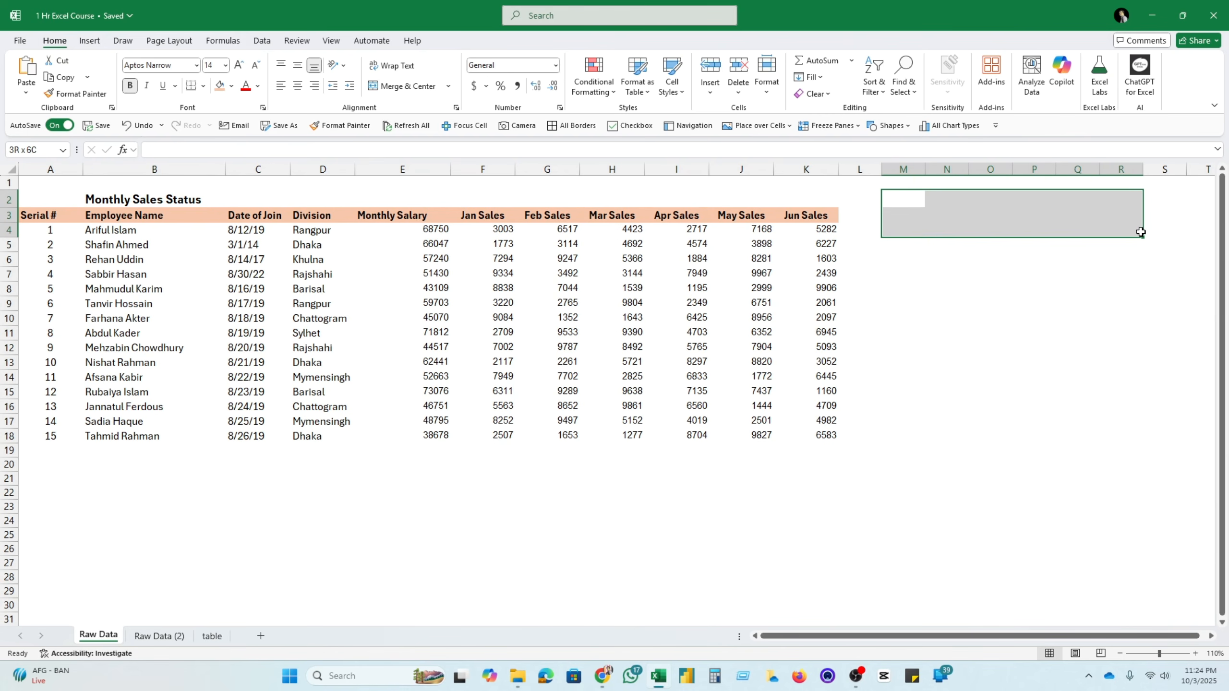
left_click(990, 406)
left_click(125, 199)
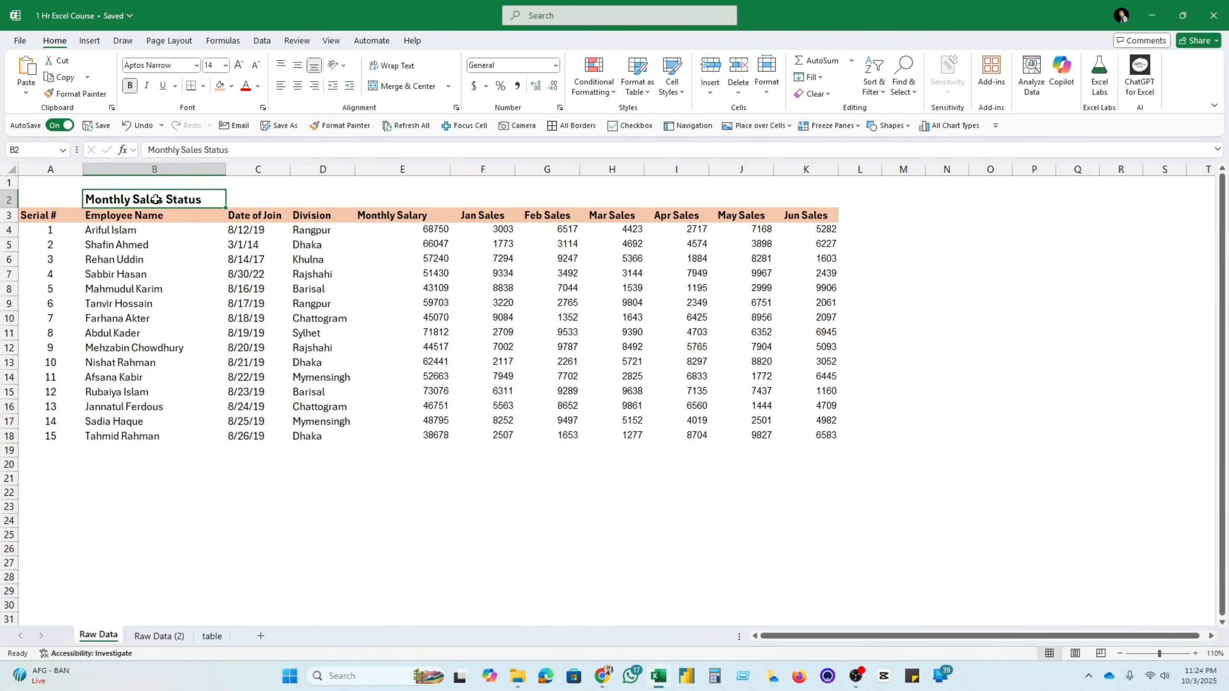
left_click(533, 199)
left_click(393, 406)
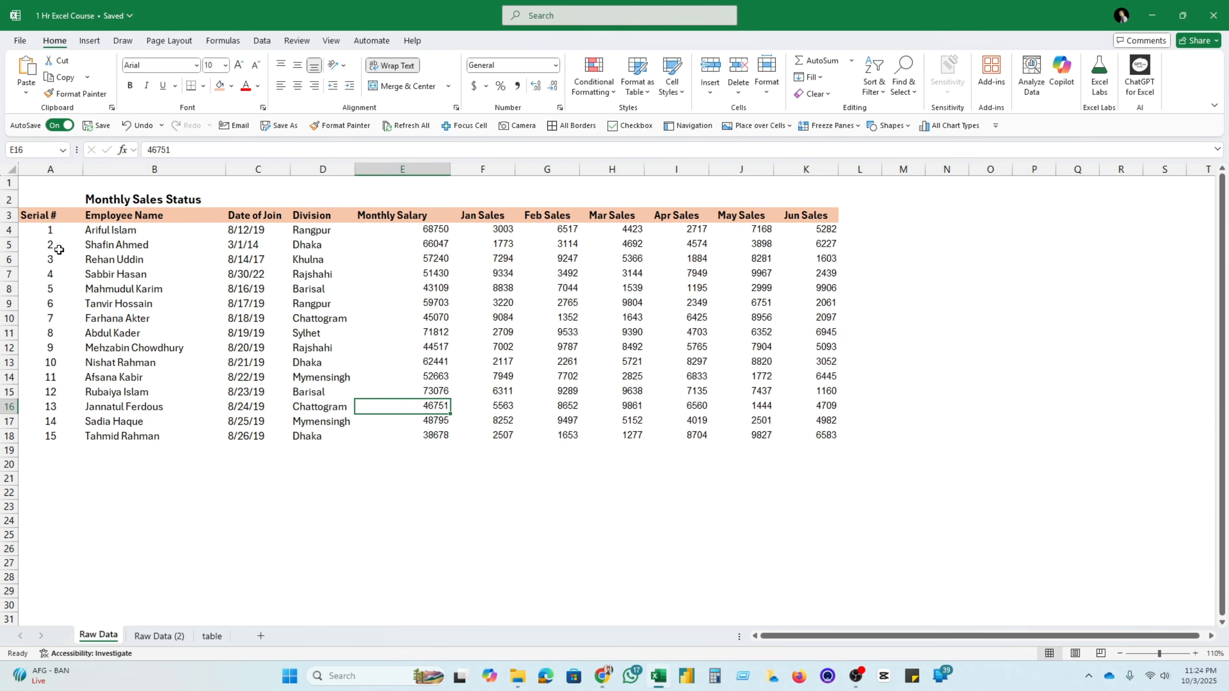
left_click(49, 217)
left_click(208, 215)
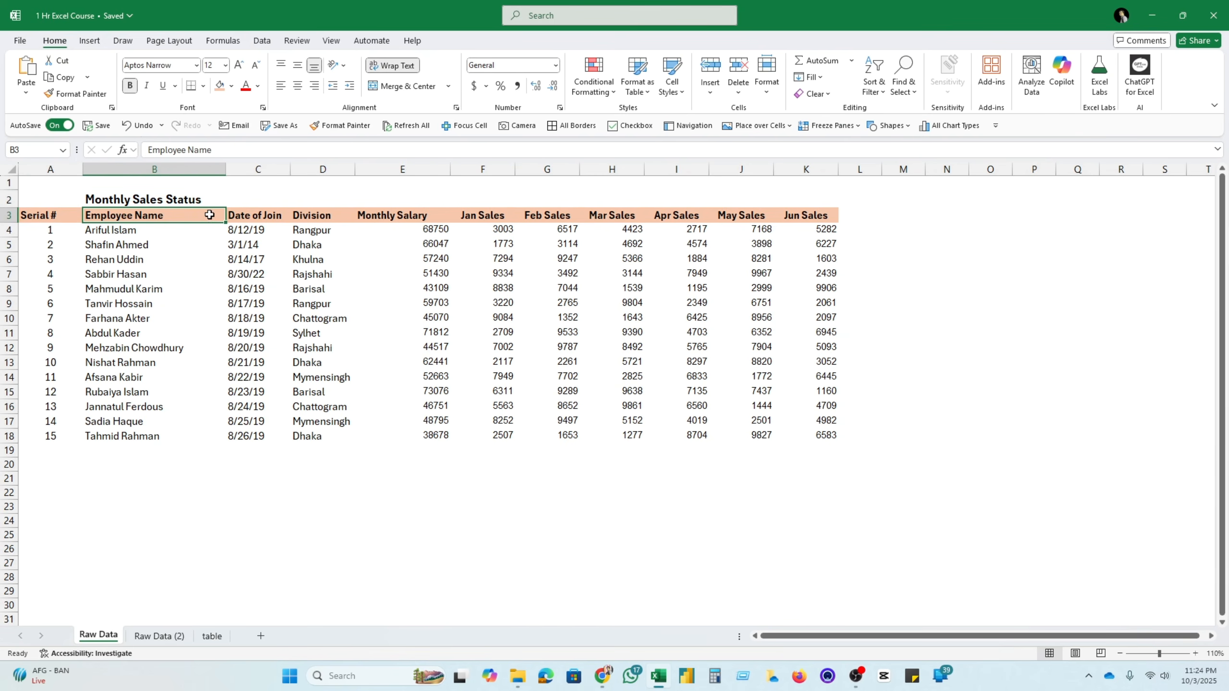
left_click(273, 214)
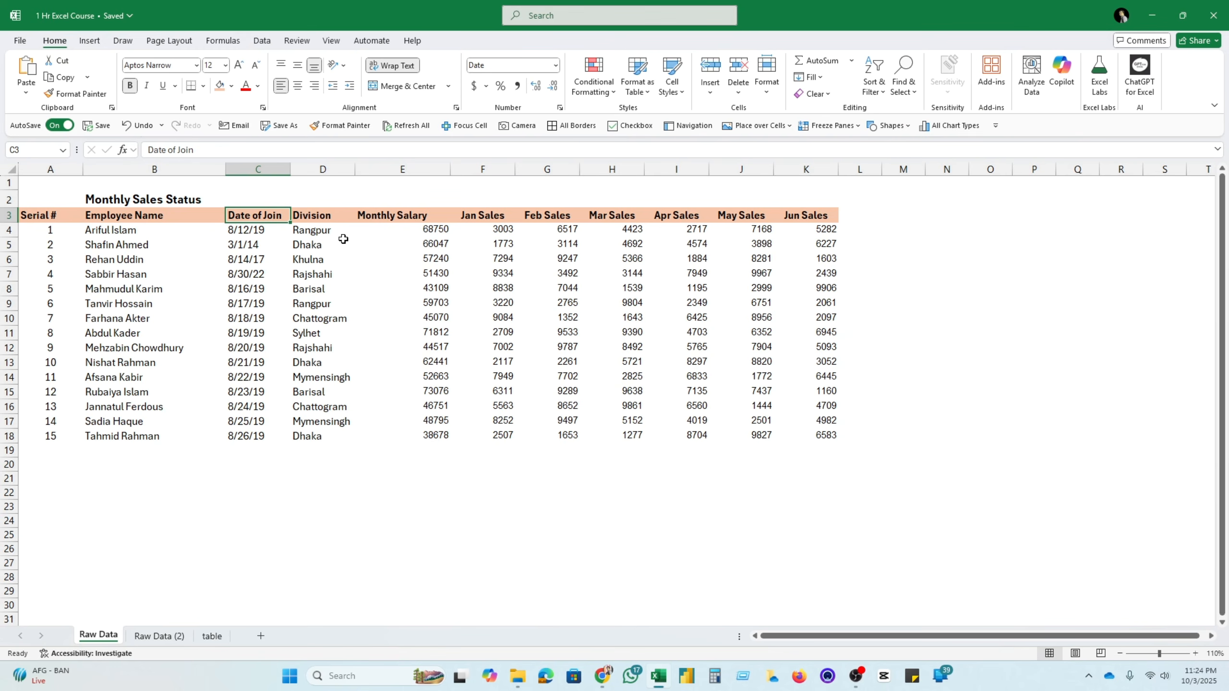
left_click(336, 217)
left_click(396, 215)
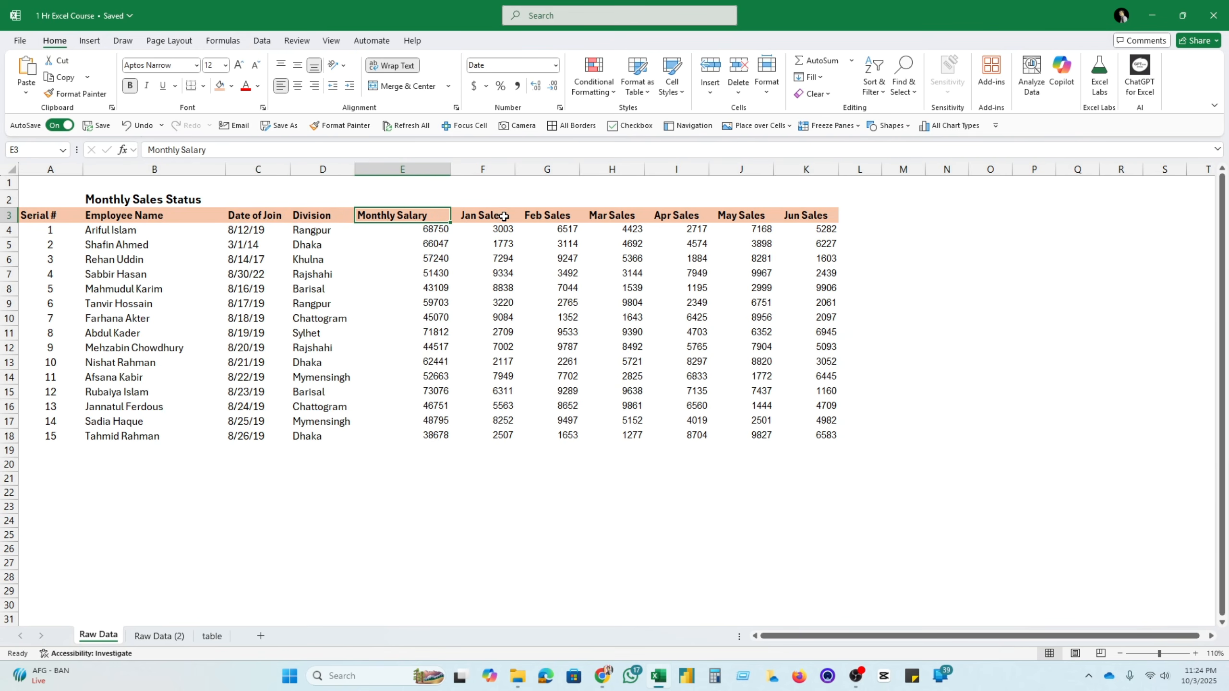
left_click_drag(499, 218, 748, 219)
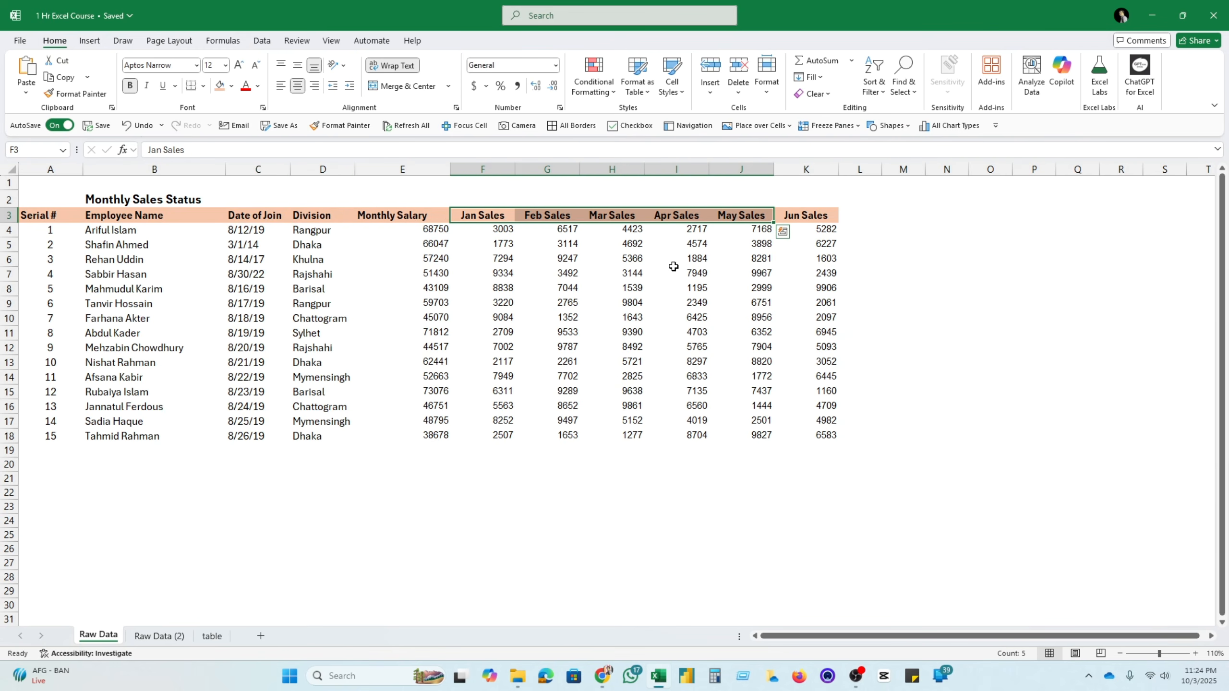
left_click_drag(482, 229, 757, 435)
left_click(849, 229)
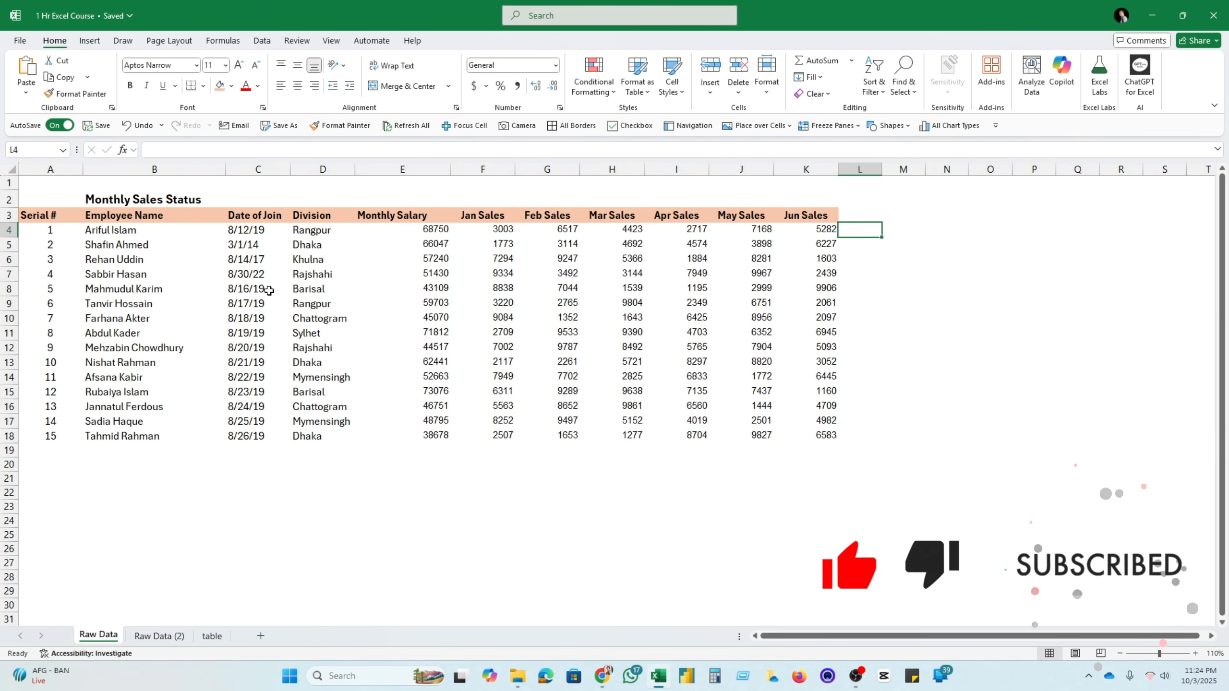
Format the Date of Join column with the 14-Mar-12 date type in the English (United States) locale
left_click_drag(265, 235, 250, 463)
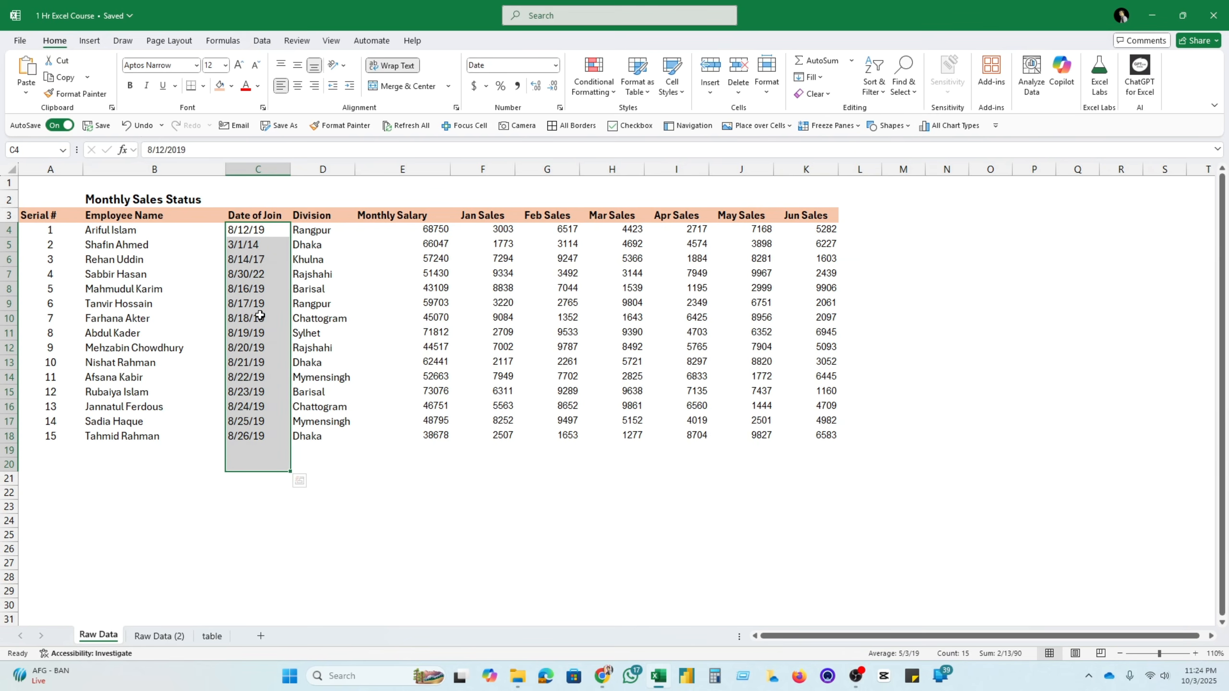
left_click_drag(259, 232, 255, 464)
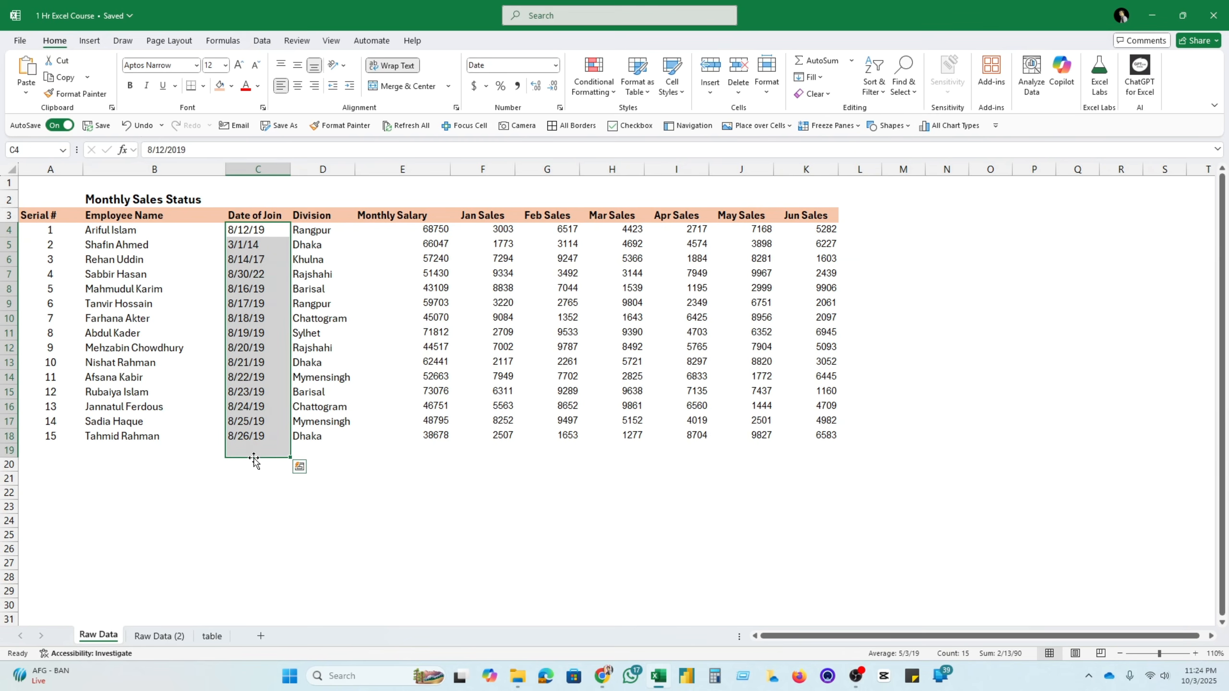
left_click_drag(252, 231, 237, 482)
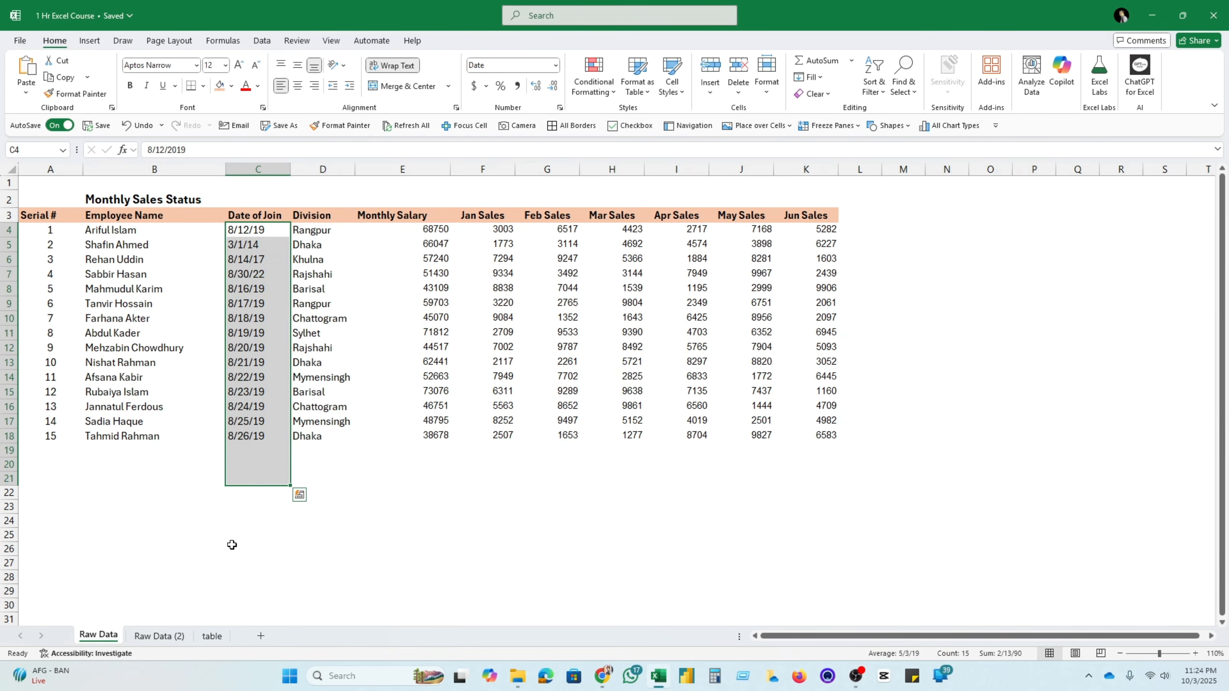
left_click(231, 544)
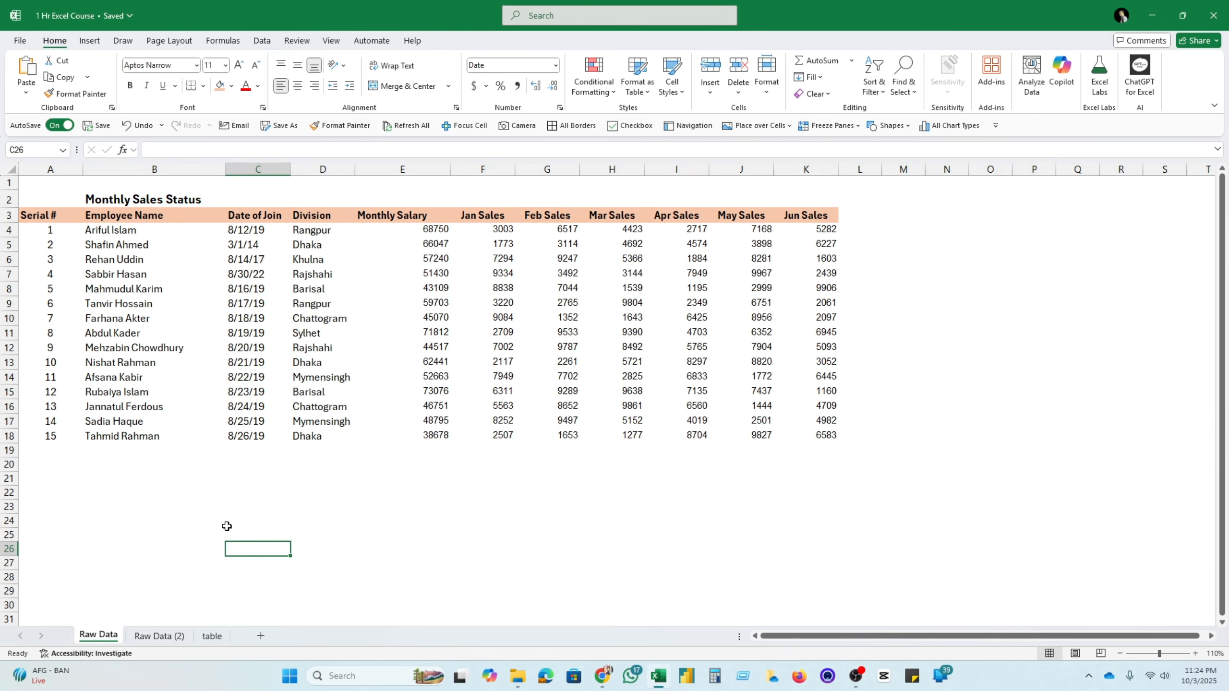
left_click(230, 231)
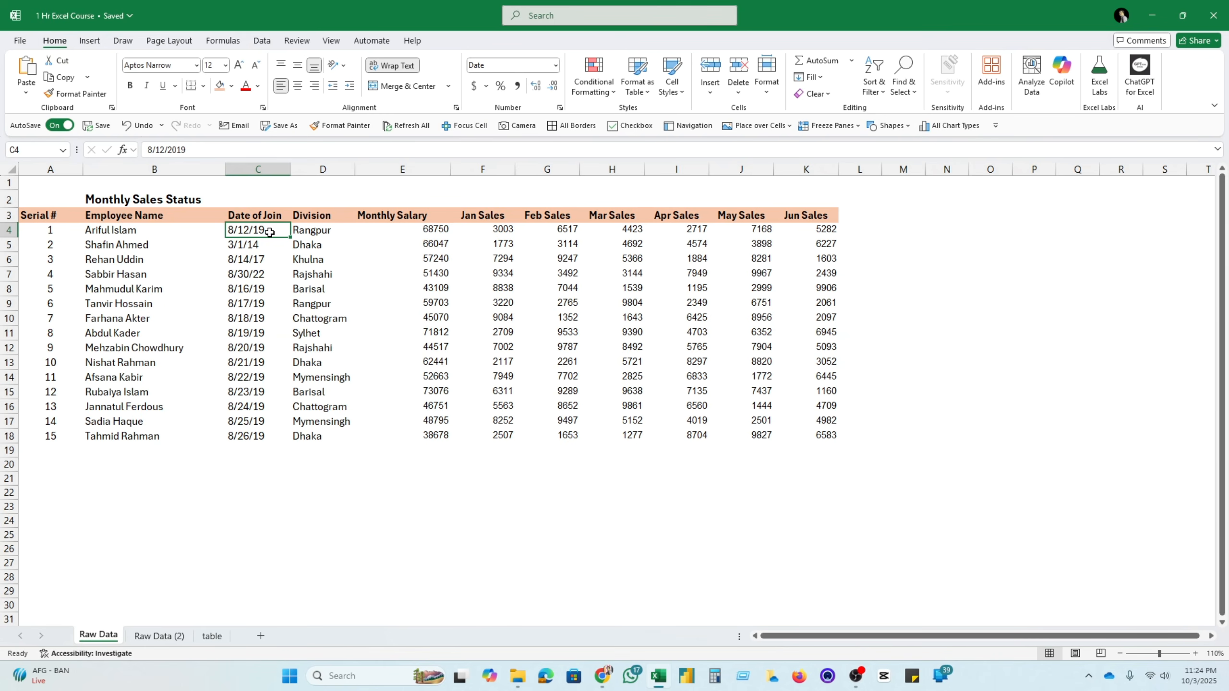
left_click(256, 274)
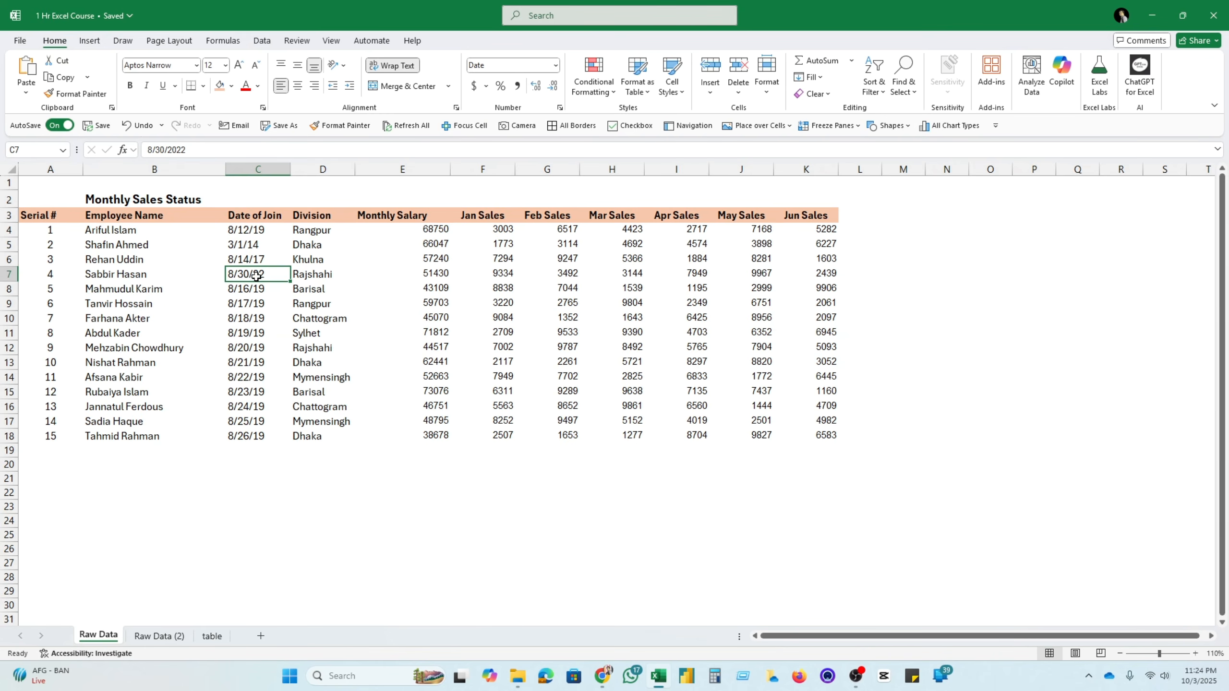
left_click(262, 173)
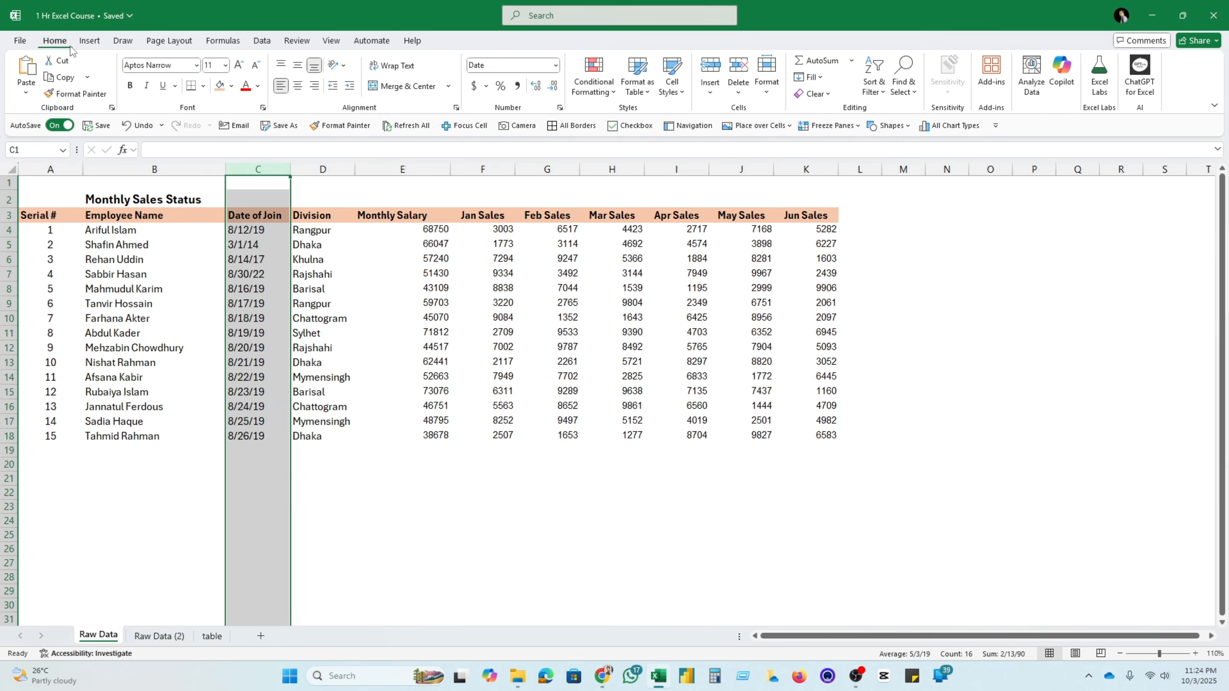
left_click(556, 66)
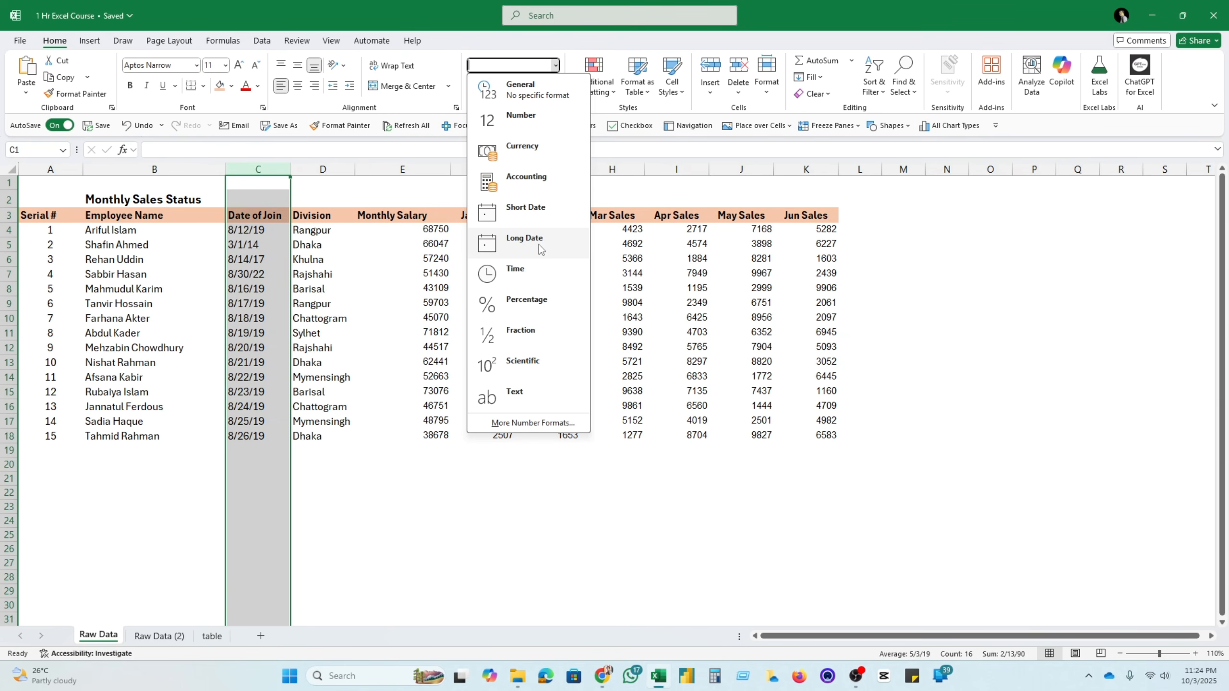
left_click(519, 422)
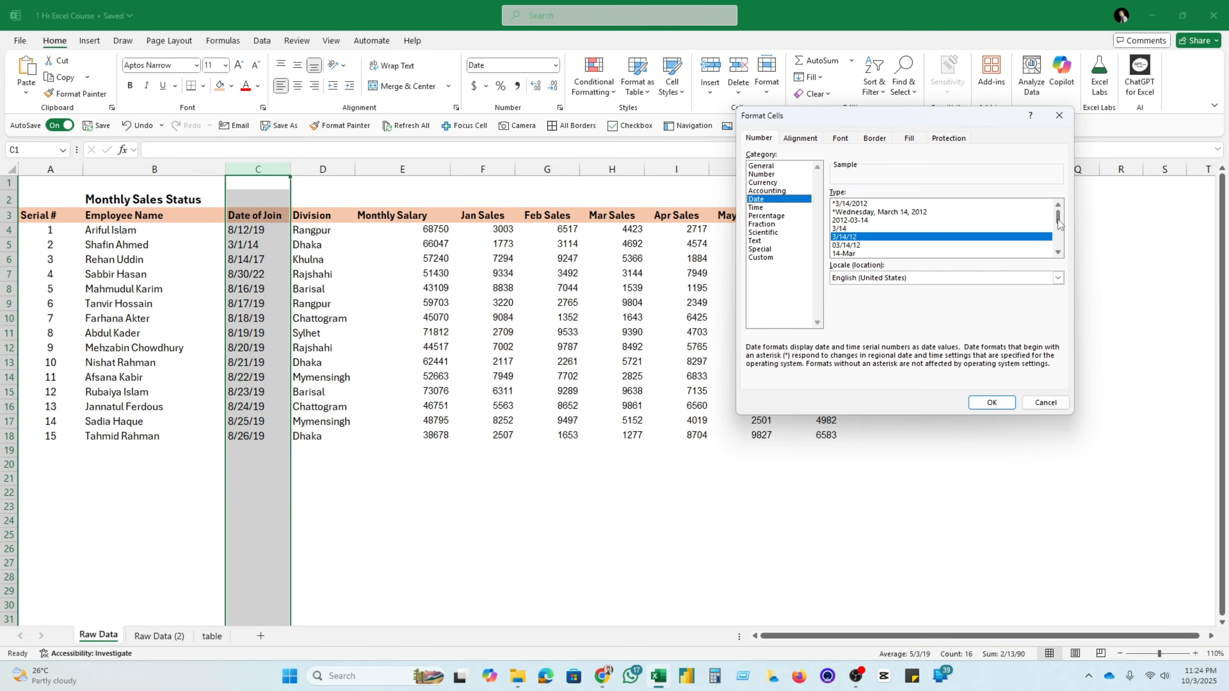
mouse_move(1057, 223)
left_mouse_down()
mouse_move(1057, 242)
mouse_move(1055, 230)
left_mouse_up()
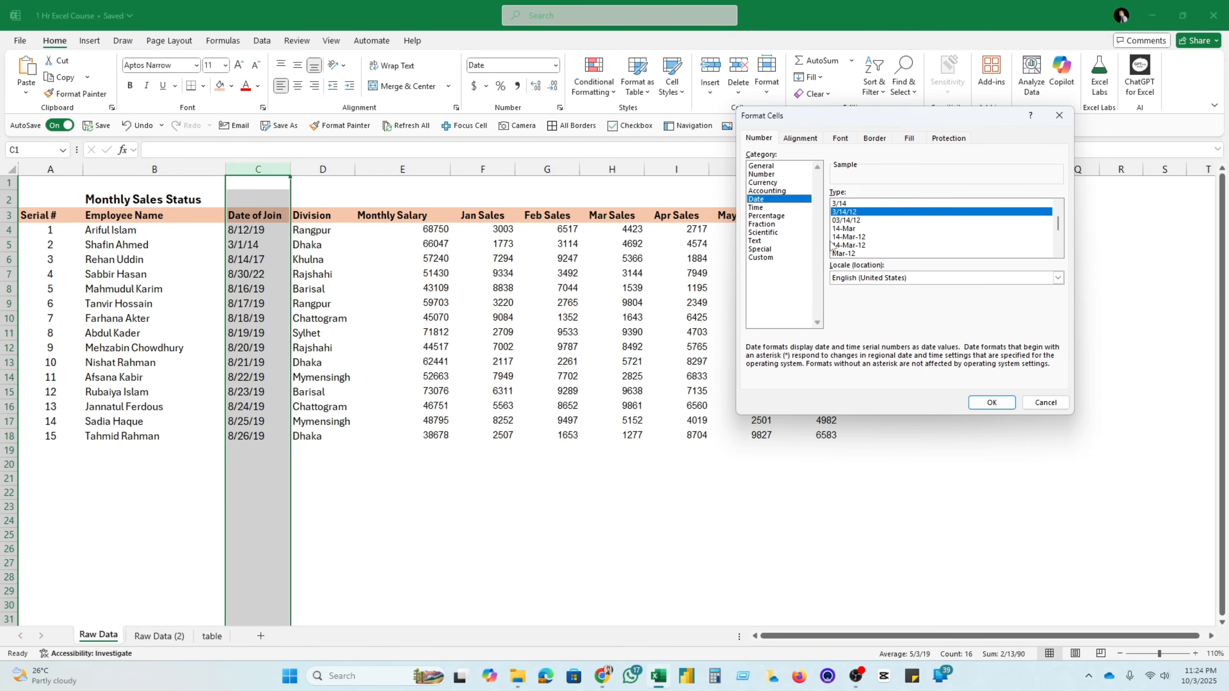
left_click(844, 238)
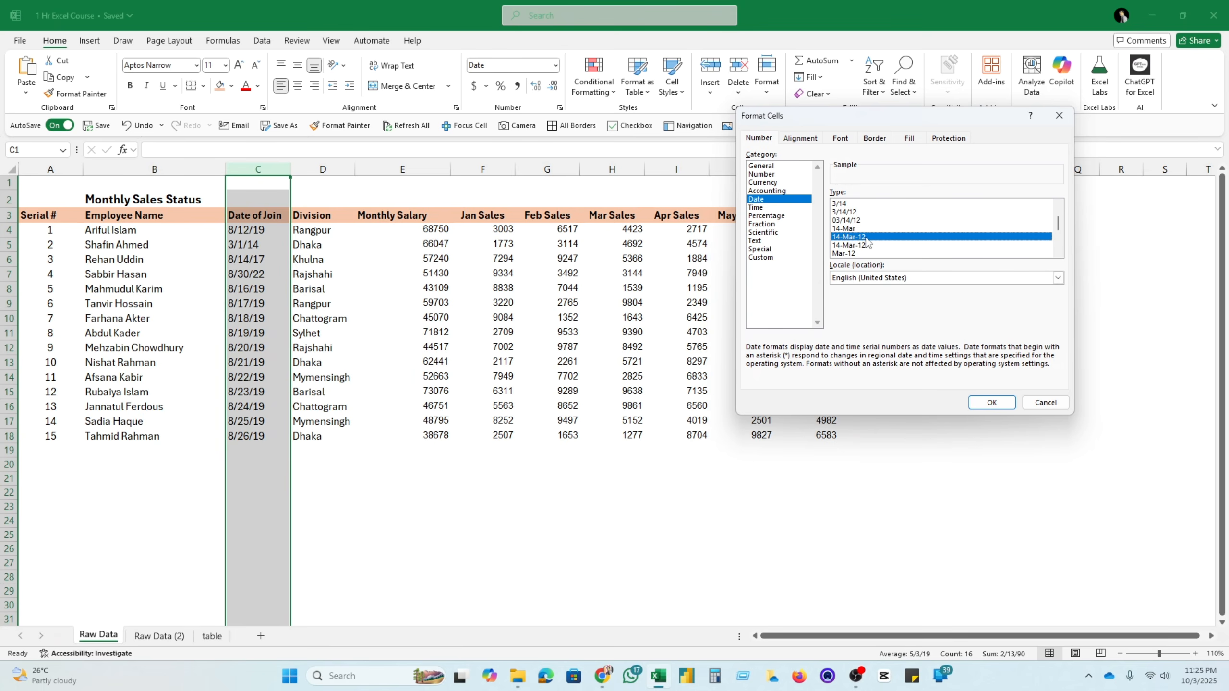
left_click(991, 403)
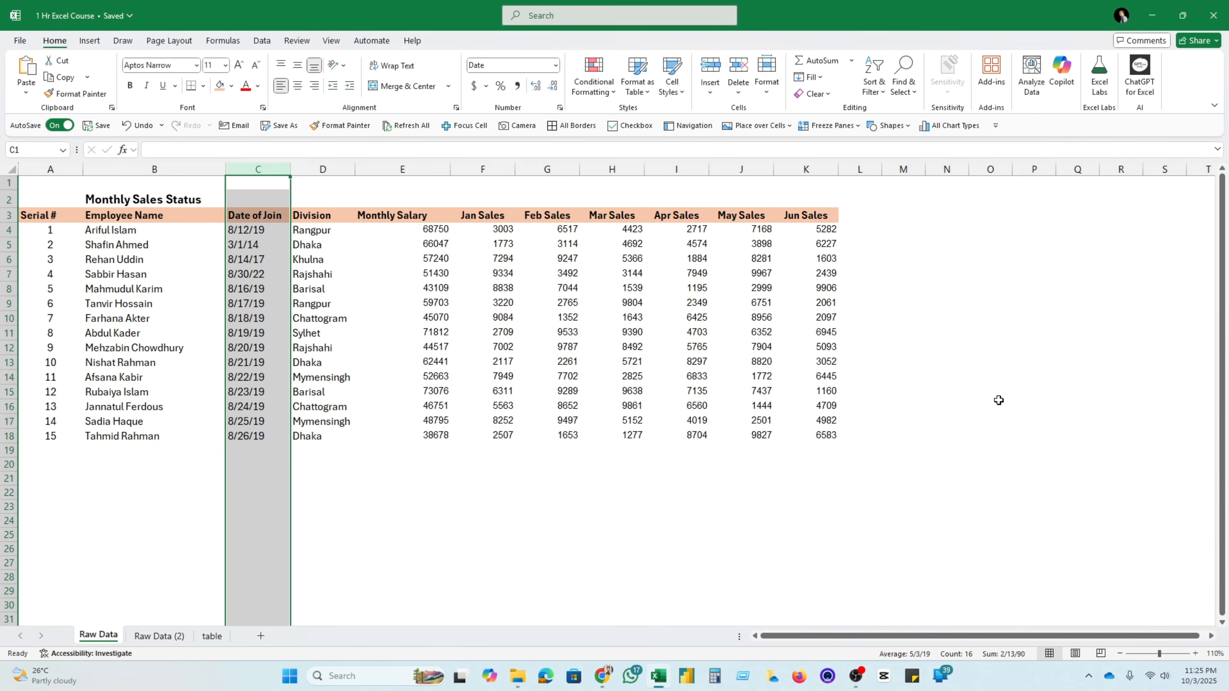
Review the reformatted joining dates, the Division entries, and the Monthly Salary and monthly sales figures
left_click_drag(261, 236, 261, 451)
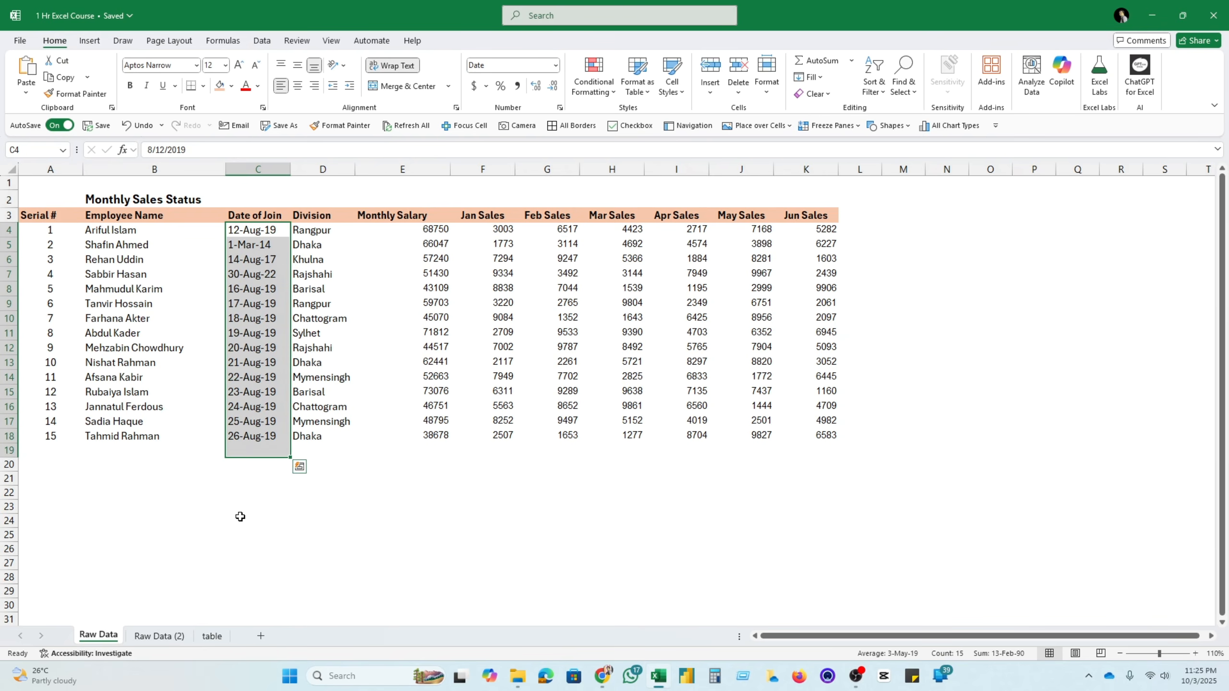
left_click(345, 488)
left_click_drag(319, 225, 326, 376)
left_click(441, 232)
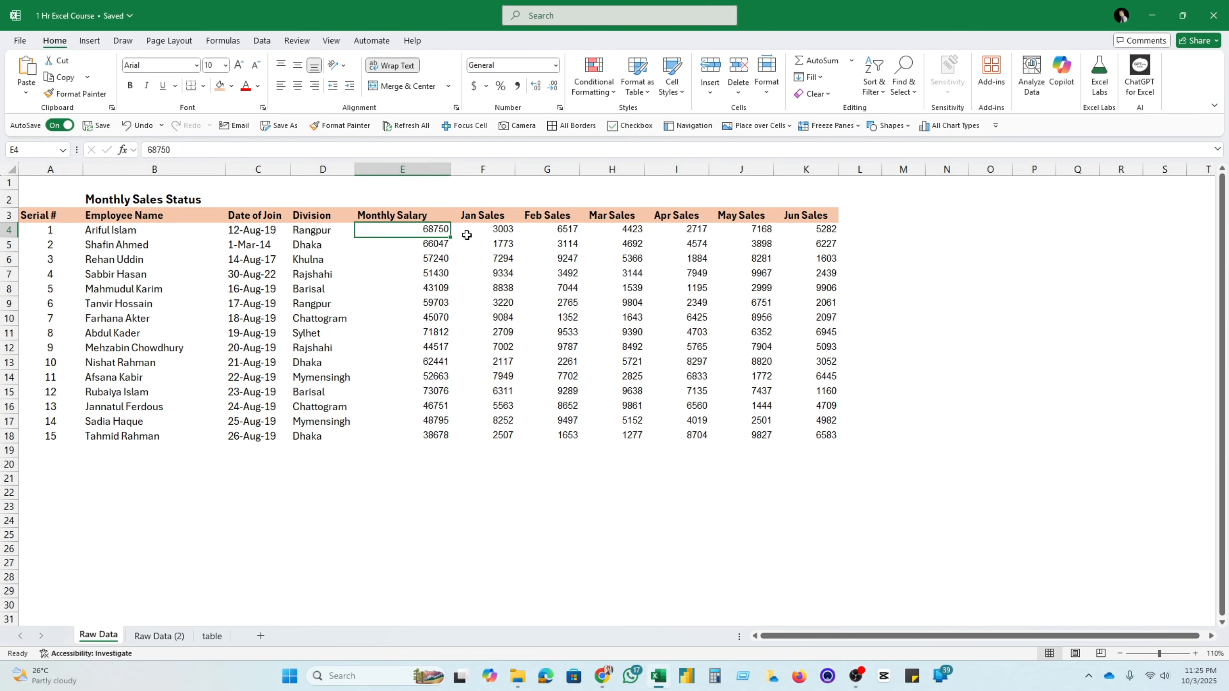
left_click(517, 233)
left_click(704, 246)
left_click(764, 245)
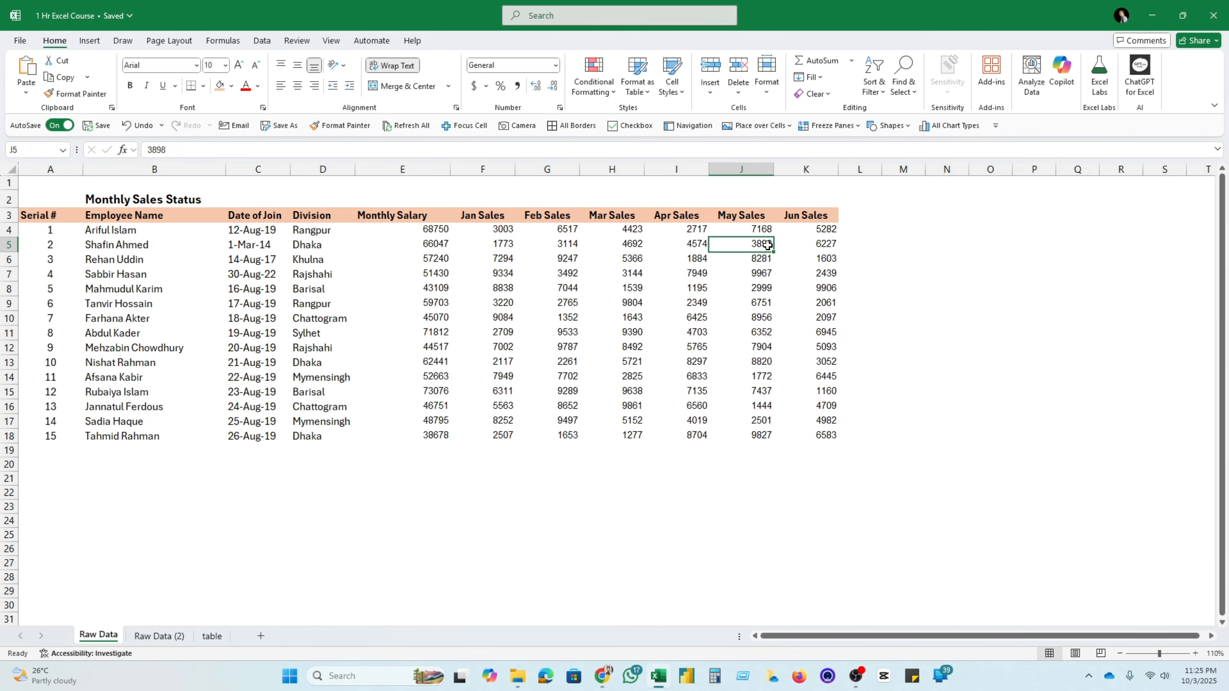
left_click(824, 245)
left_click(789, 338)
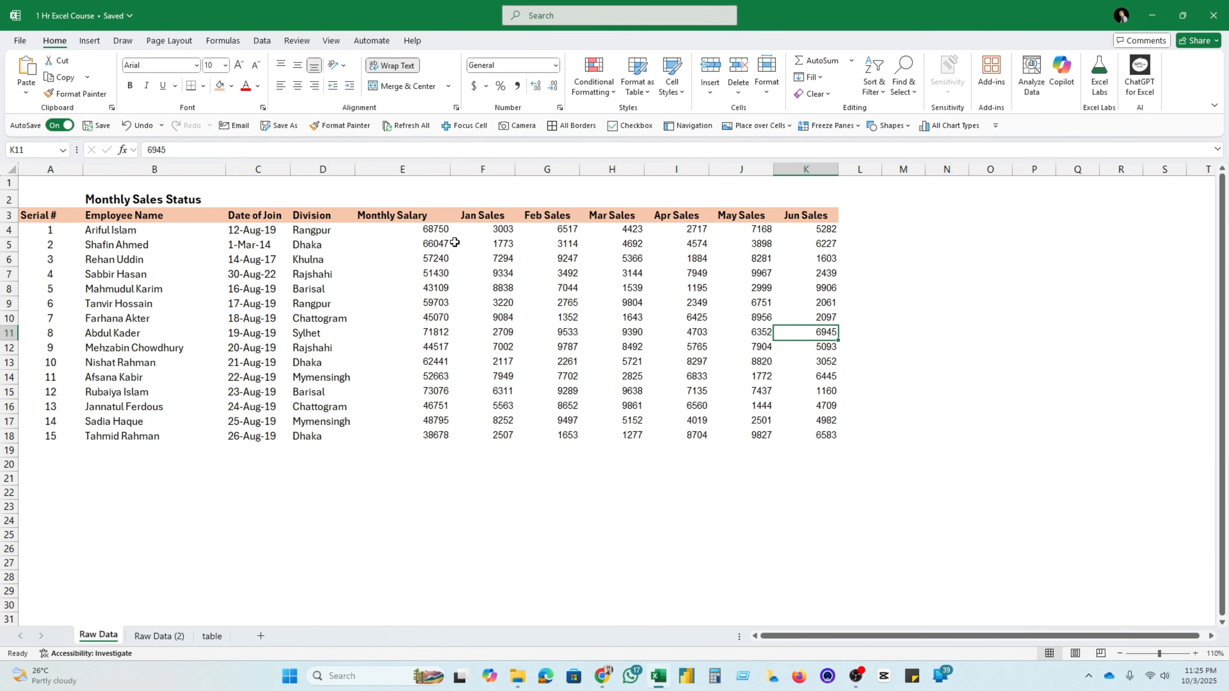
Apply the Accounting number format with the dollar symbol to the salary and sales amounts in E4:K18
left_click_drag(437, 228, 819, 429)
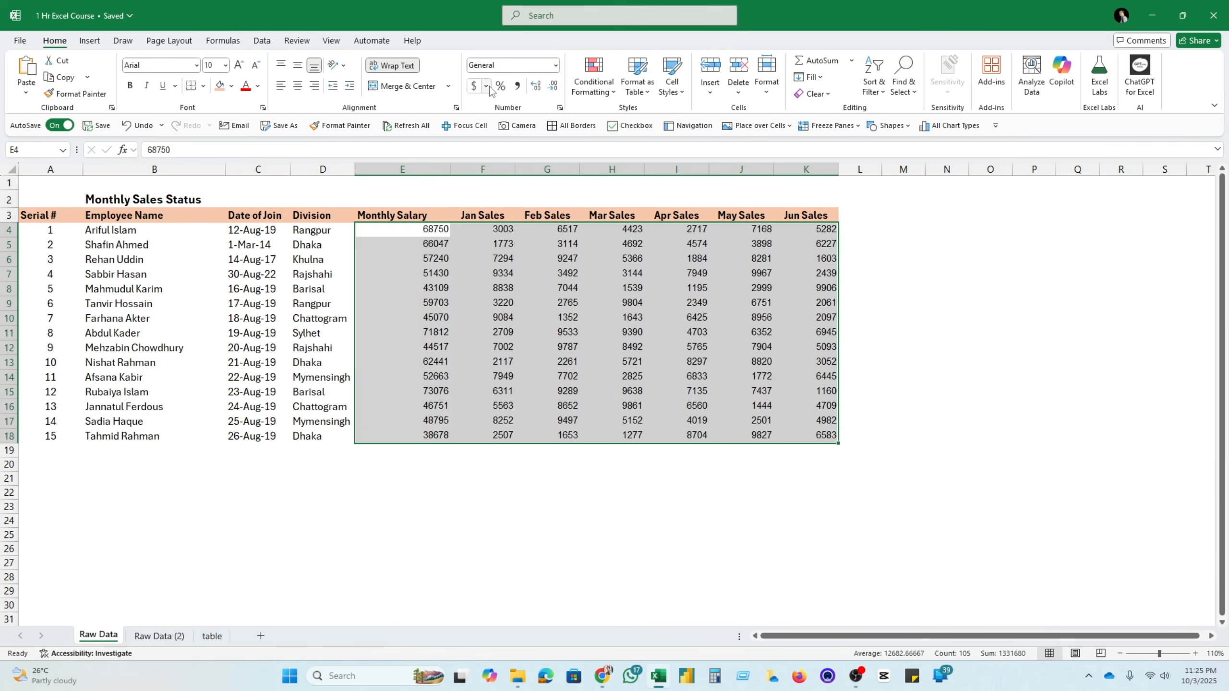
left_click(473, 88)
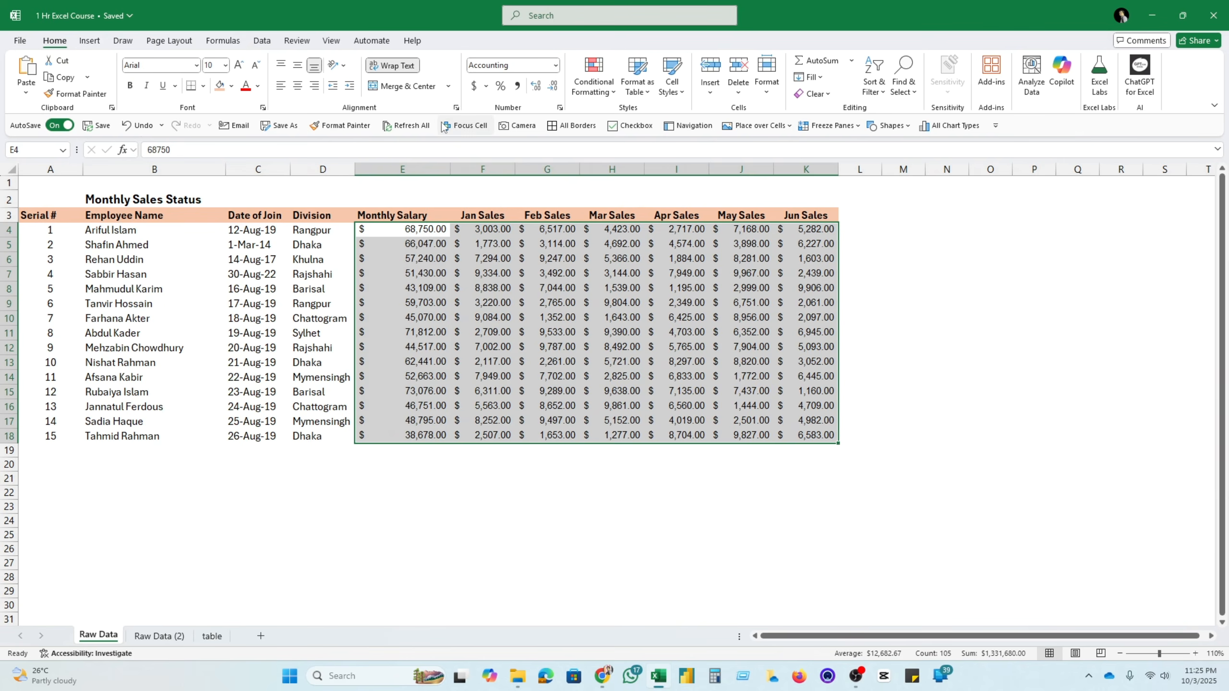
Choose the Currency number format with the Bangla (Bangladesh) symbol for the amounts in E4:K18
left_click(487, 86)
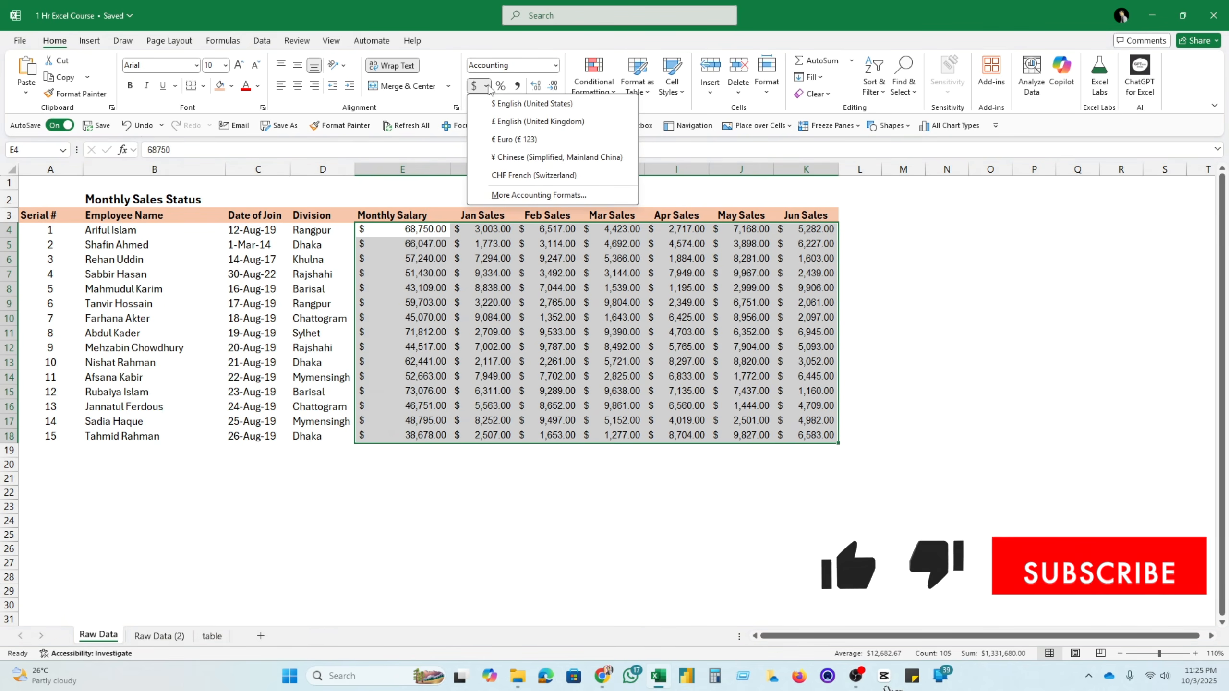
left_click(552, 200)
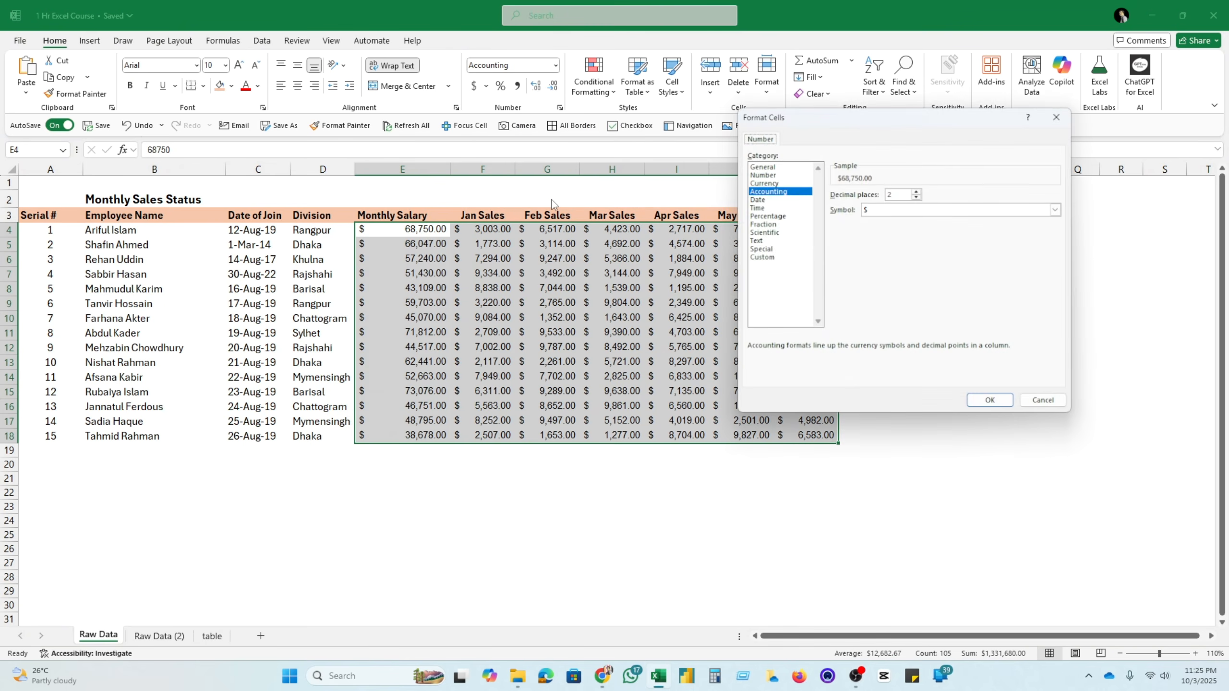
left_click(774, 183)
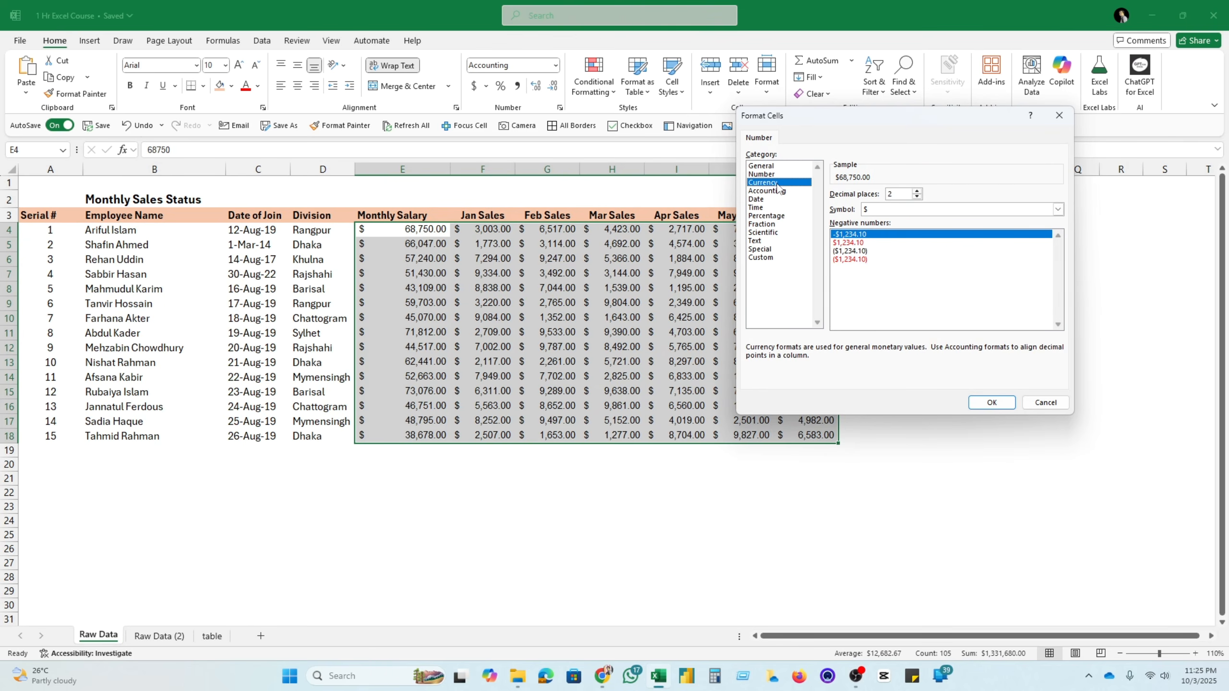
left_click(1058, 210)
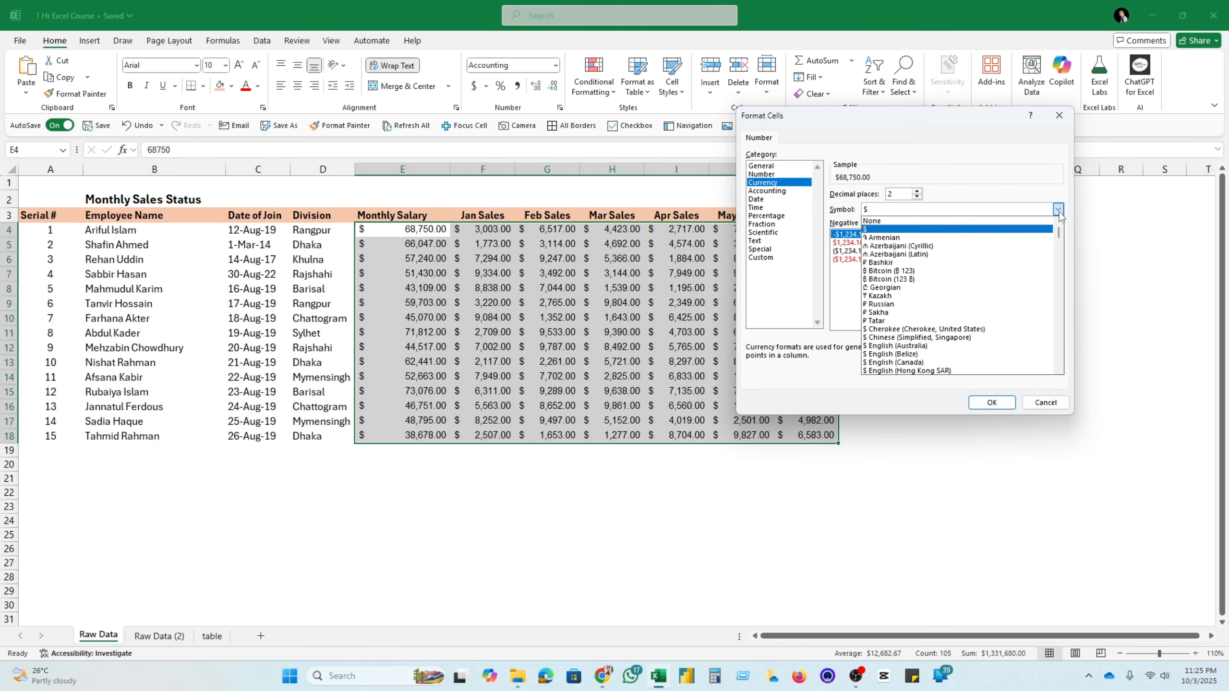
scroll(988, 299, "down", 3)
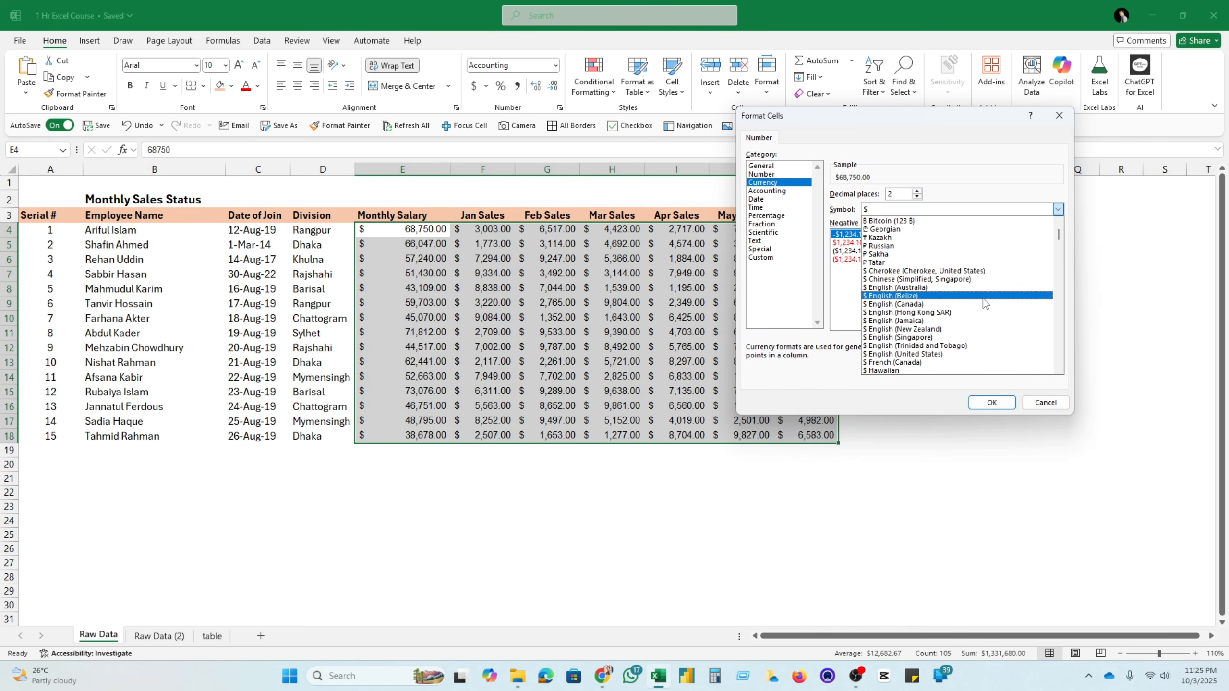
scroll(983, 298, "down", 10)
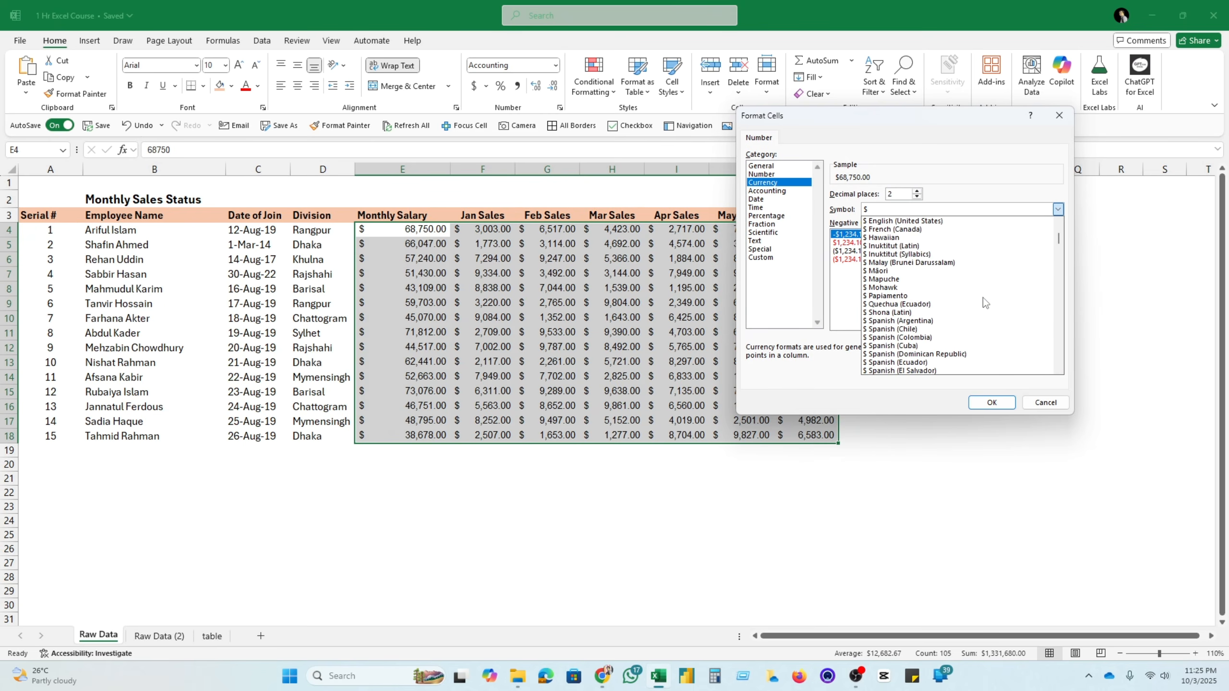
scroll(983, 298, "down", 10)
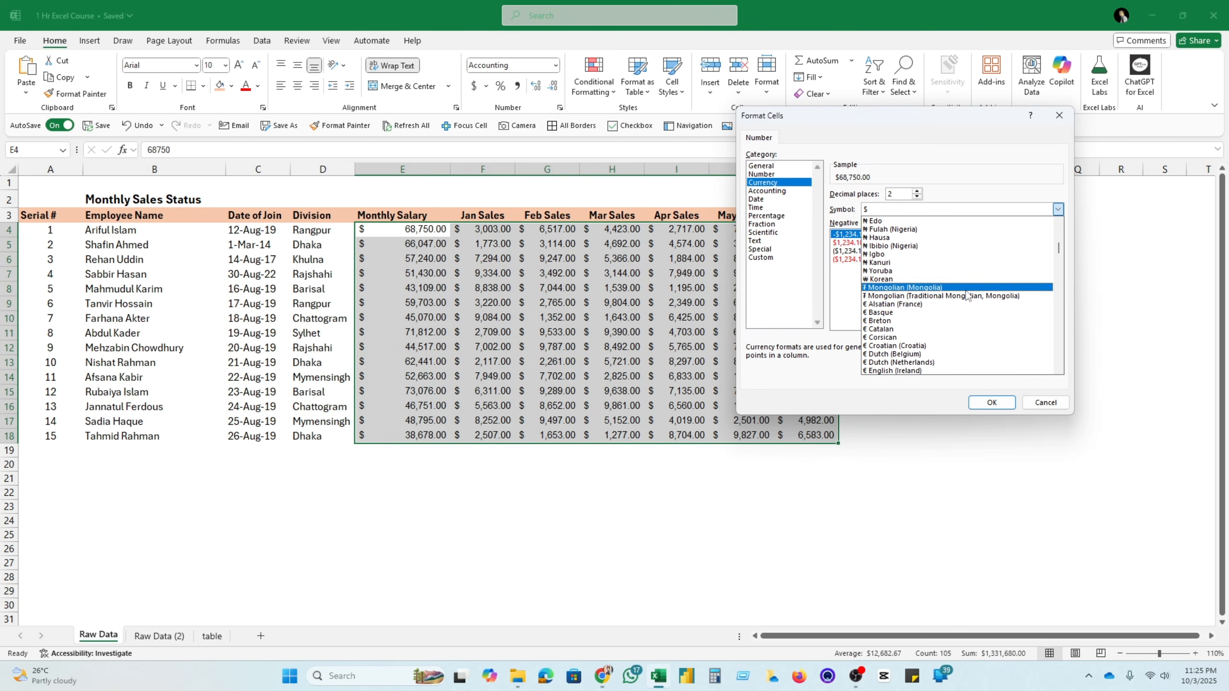
scroll(949, 276, "down", 8)
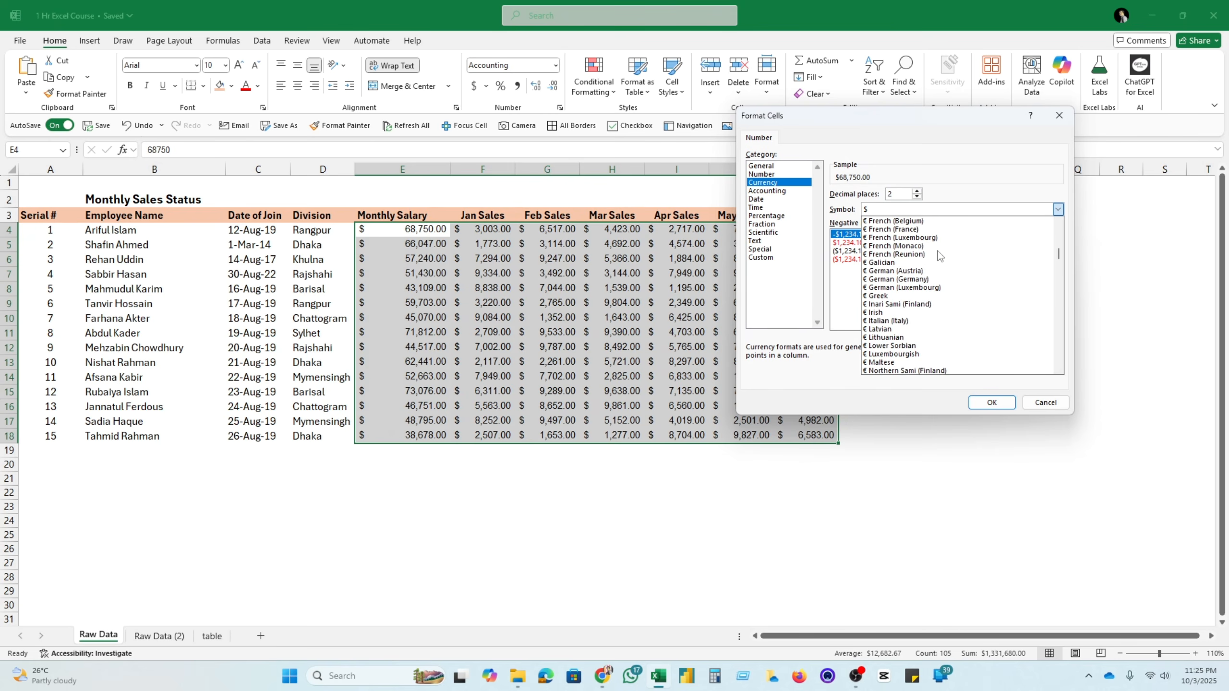
scroll(939, 256, "down", 6)
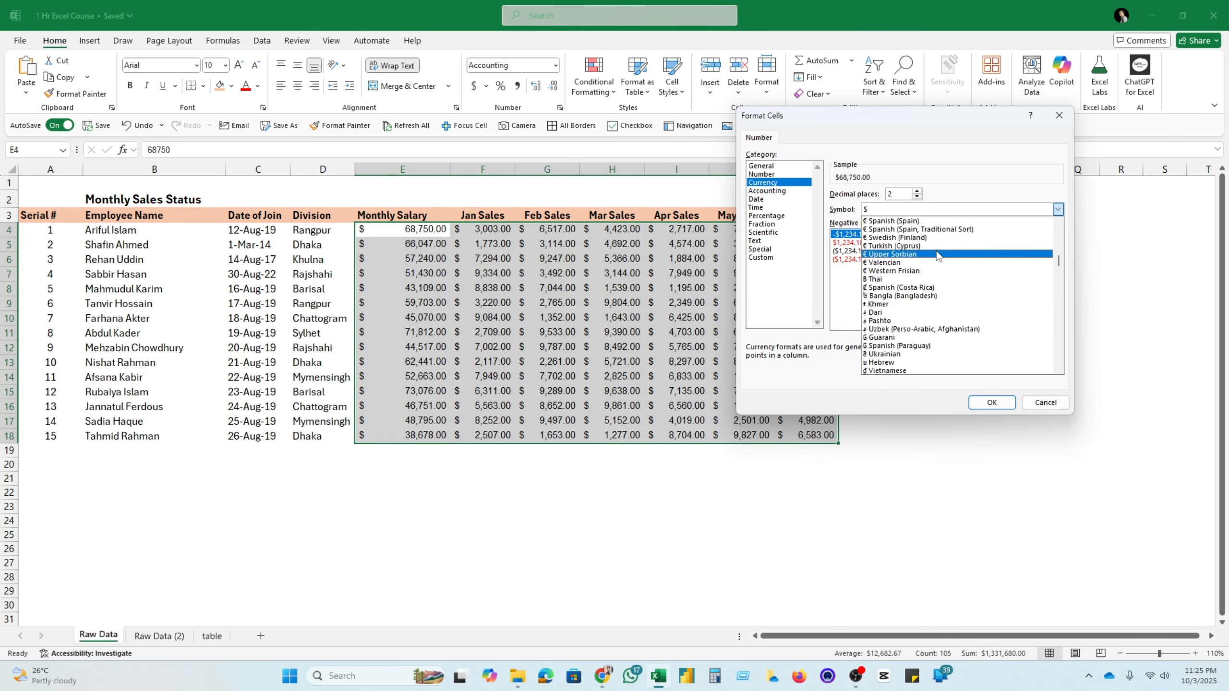
left_click(913, 296)
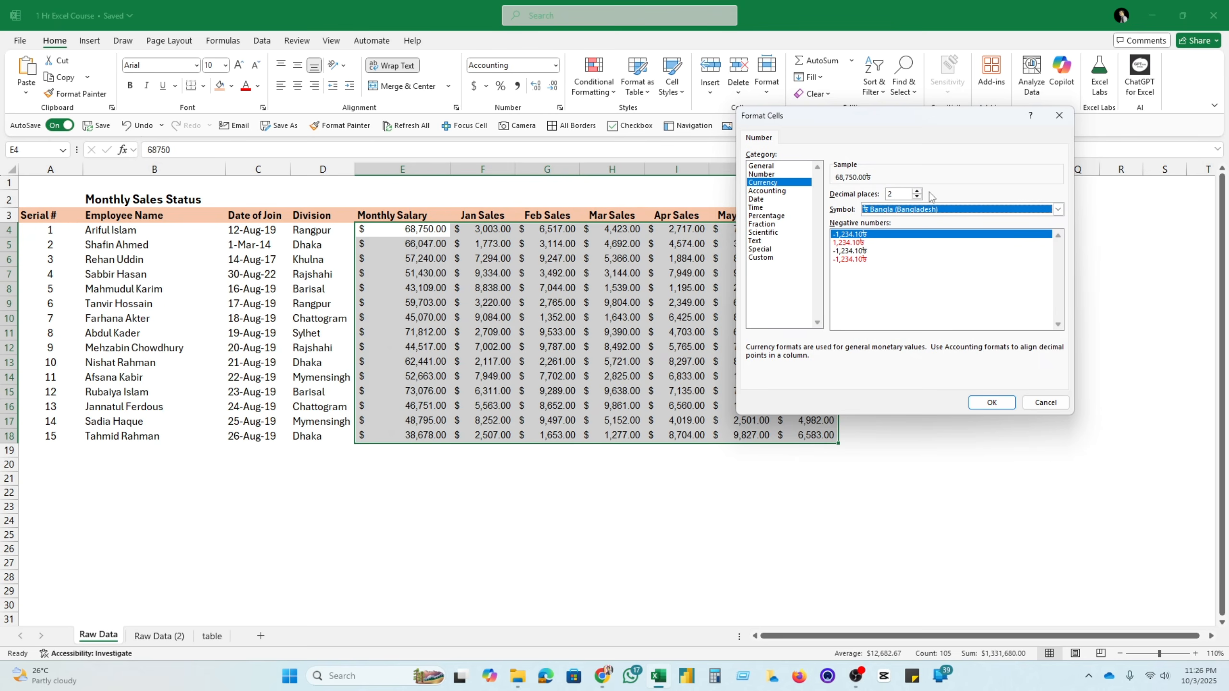
Set the currency format's decimal places to 0 and apply it to the salary and sales amounts
left_click(917, 196)
left_click(917, 196)
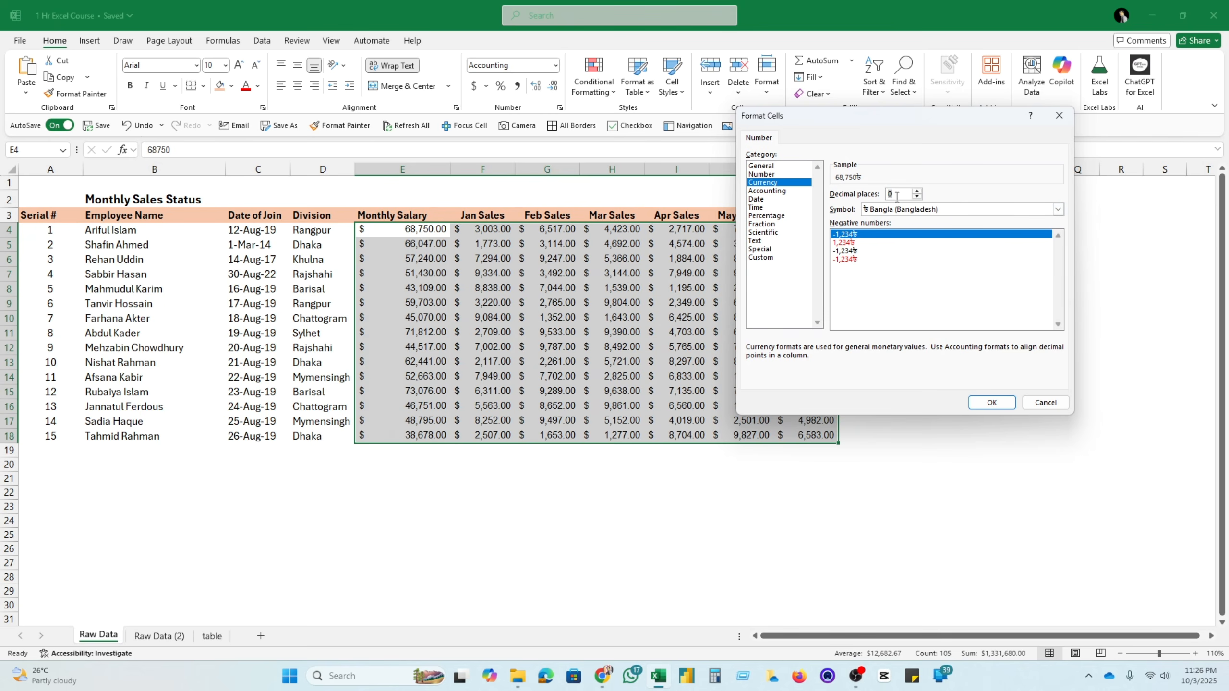
left_click(999, 407)
left_click(440, 241)
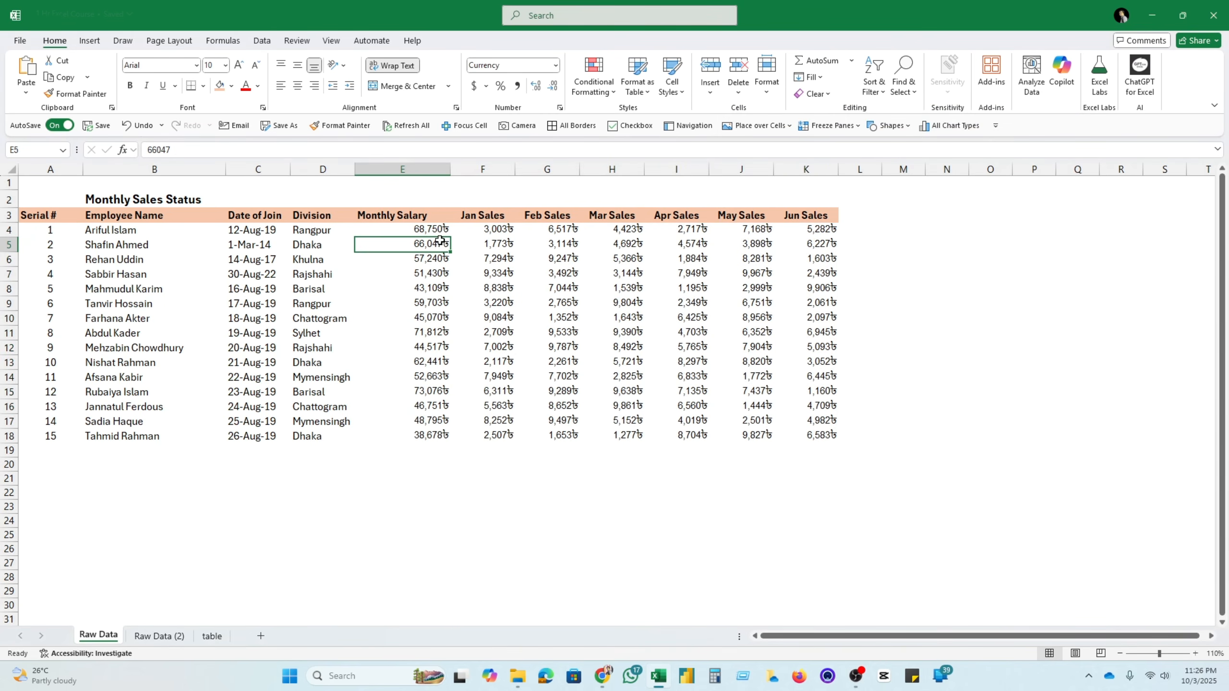
Increase the decimals of the amounts in E4:K18 to two places and reduce them back to zero
left_click_drag(438, 229, 815, 439)
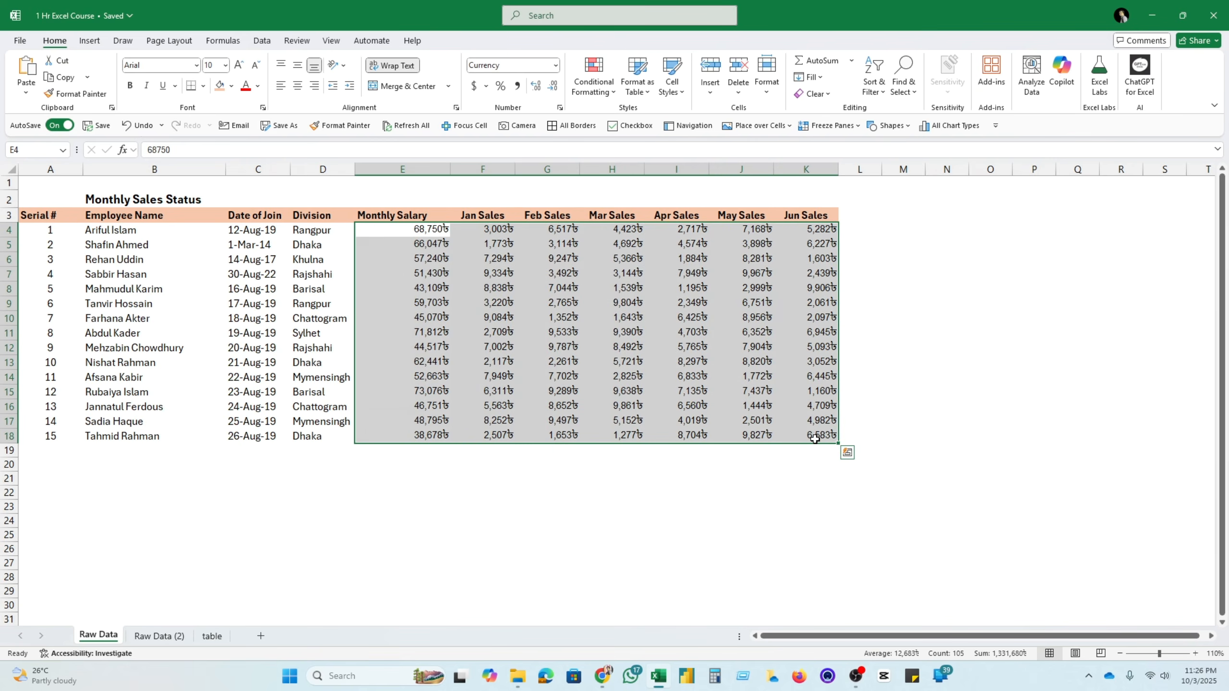
left_click_drag(446, 235, 823, 437)
left_click(538, 88)
left_click(538, 88)
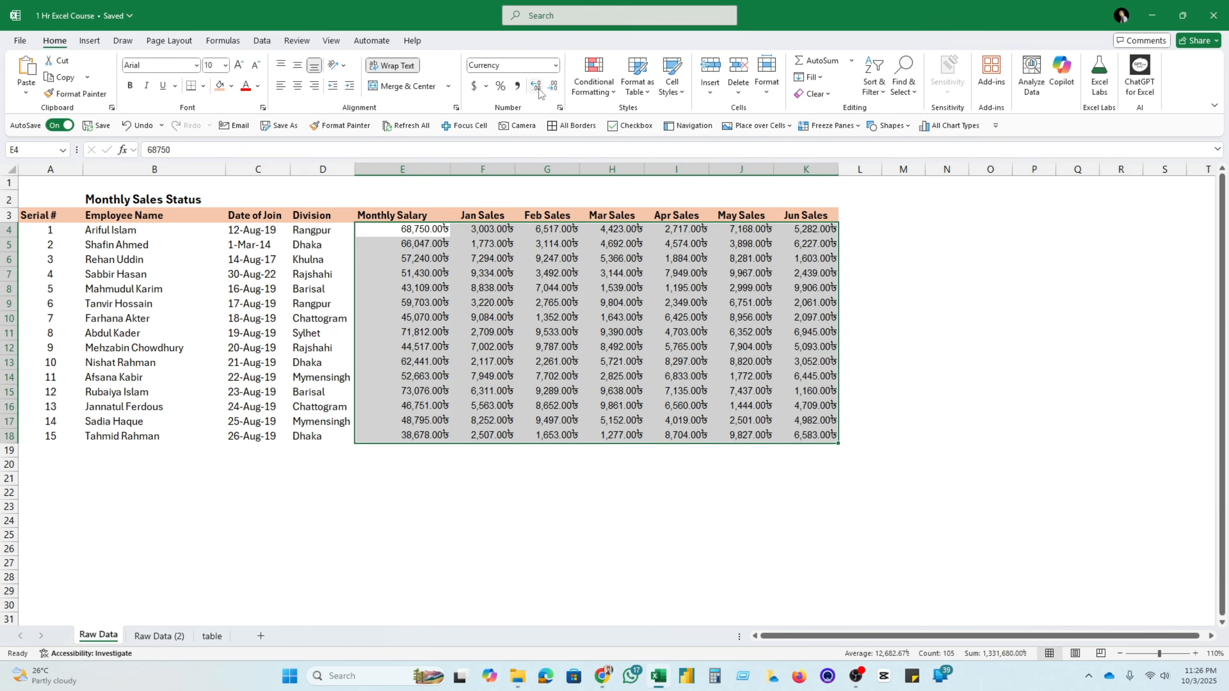
left_click(553, 87)
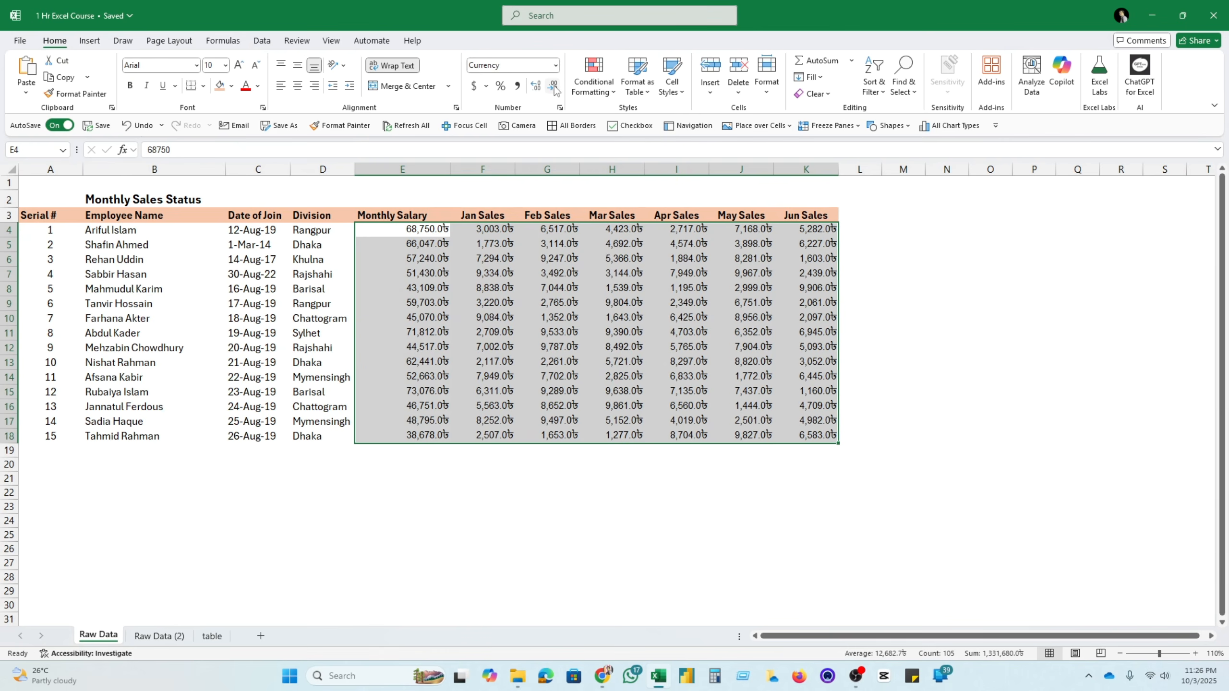
left_click(553, 88)
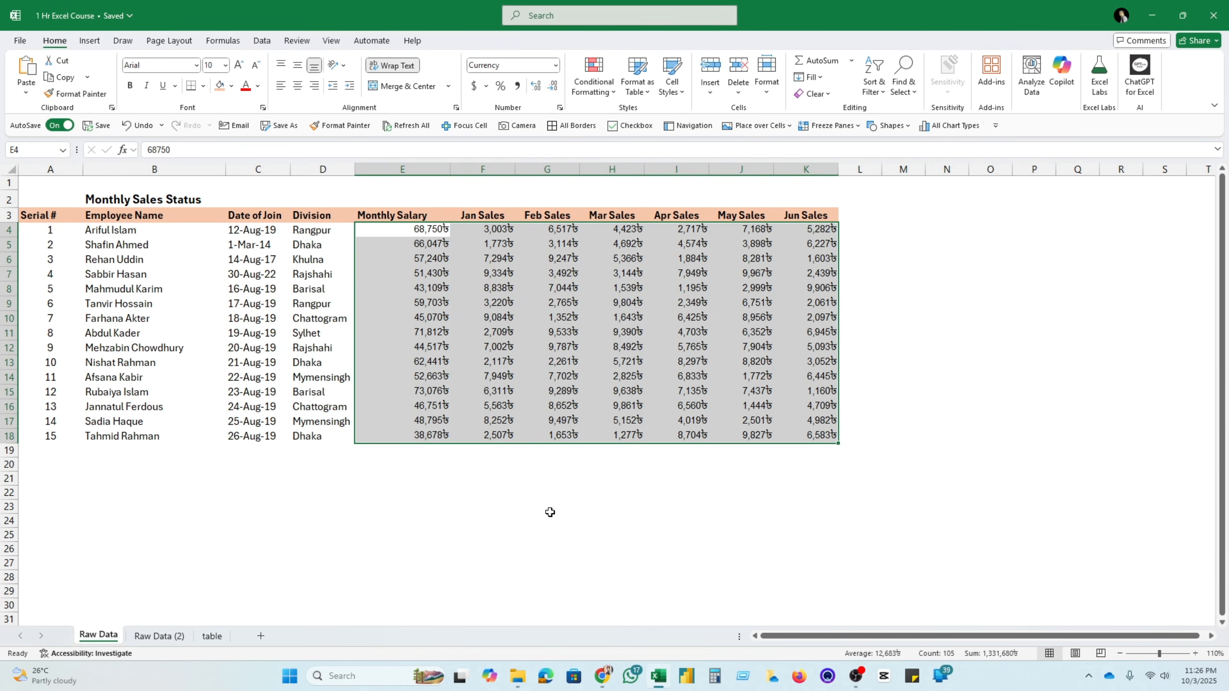
left_click(484, 521)
left_click_drag(438, 245, 792, 435)
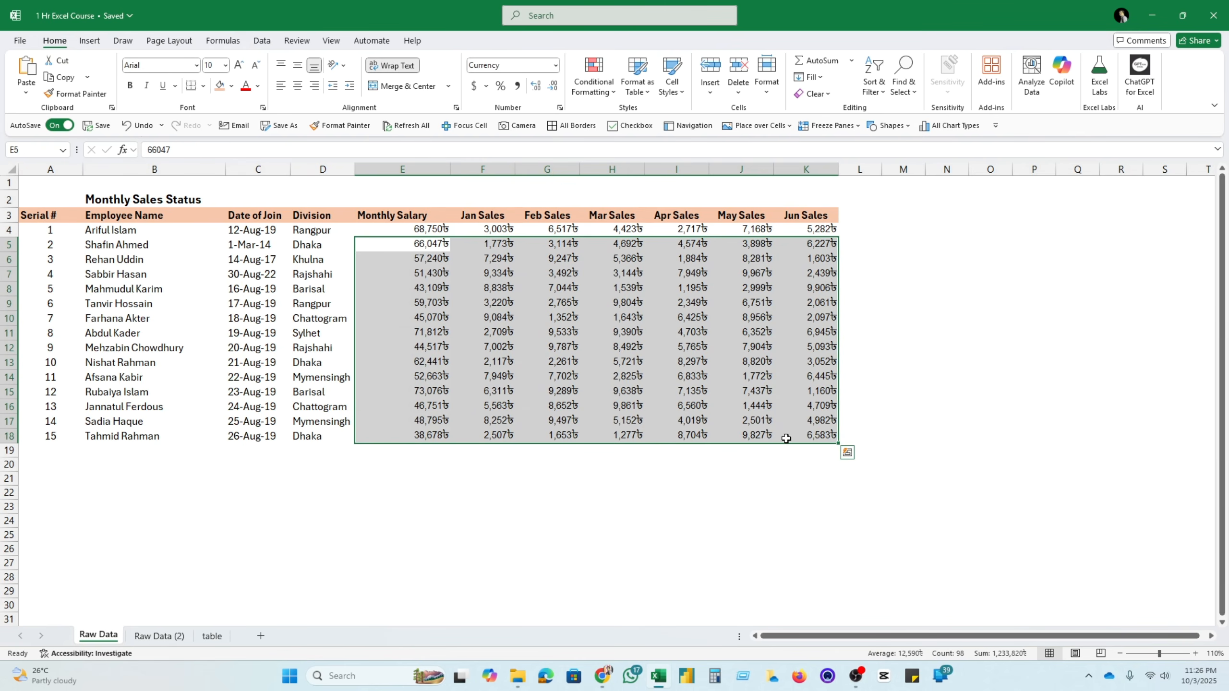
left_click(167, 508)
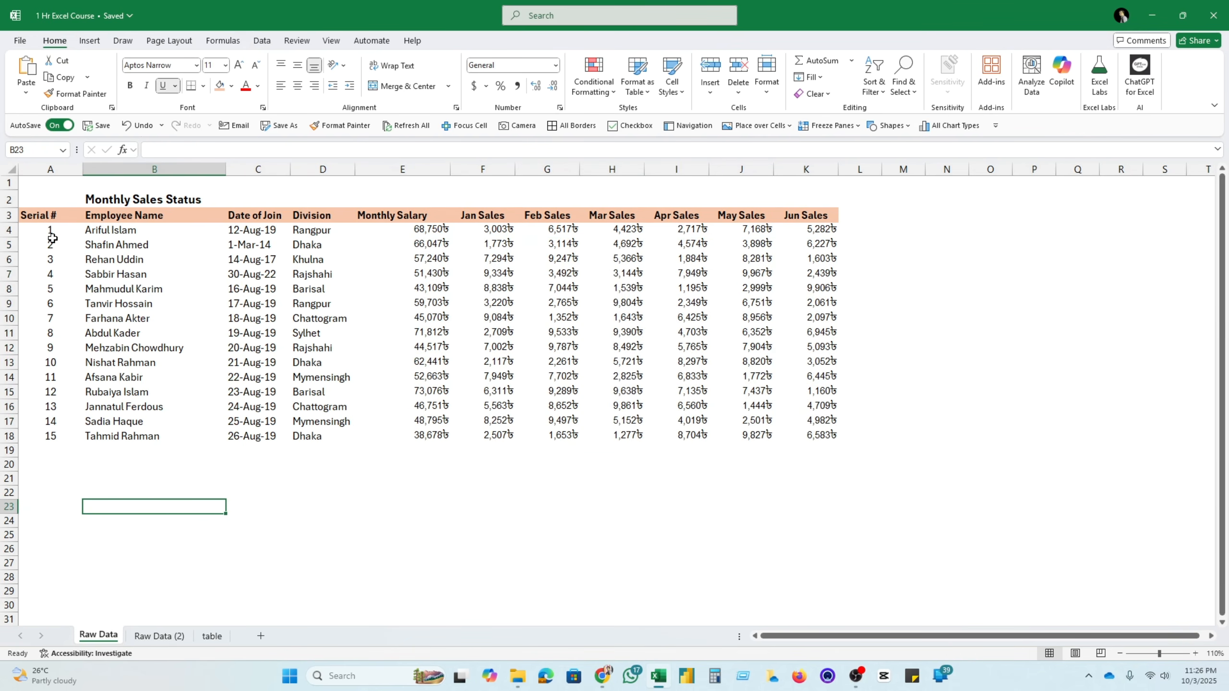
left_click_drag(52, 237, 819, 445)
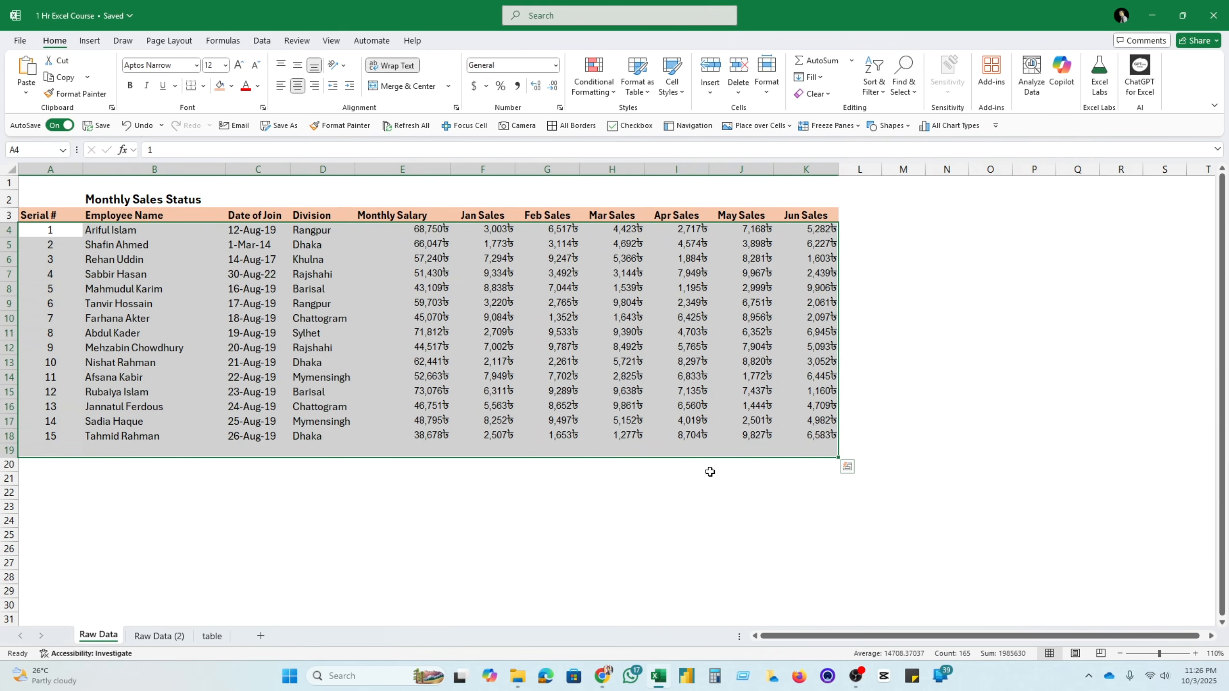
left_click(288, 526)
left_click_drag(141, 229, 92, 457)
left_click(482, 548)
left_click_drag(109, 228, 772, 595)
left_click(133, 496)
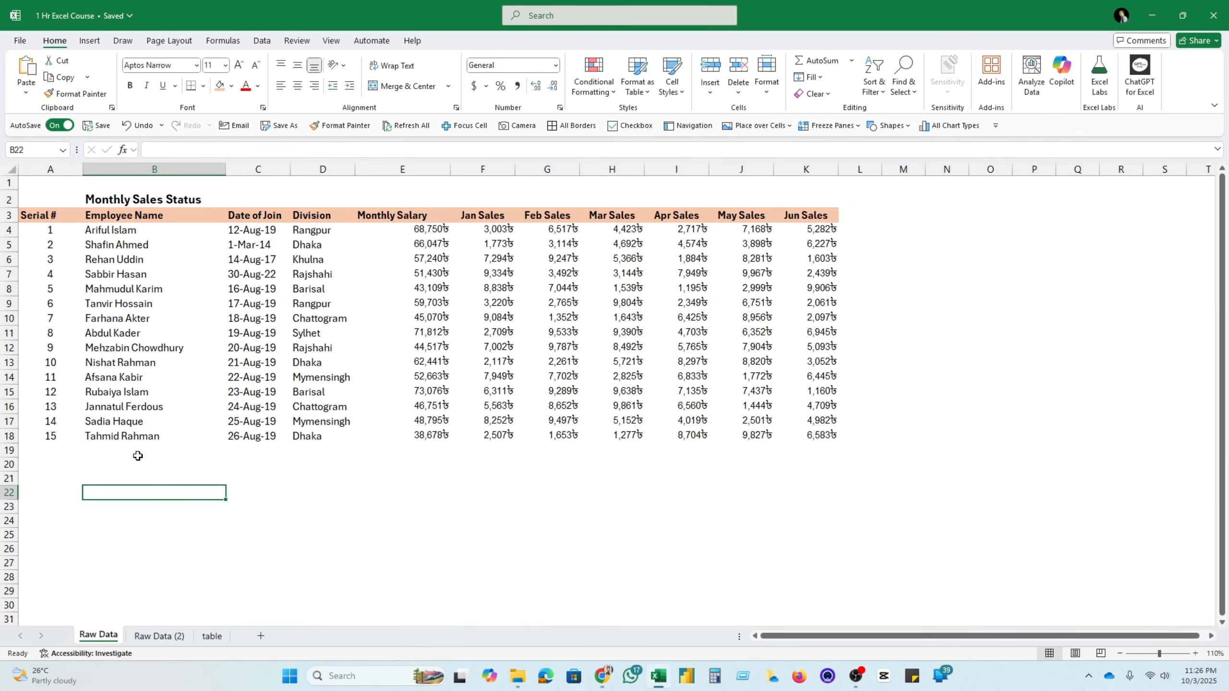
left_click(307, 404)
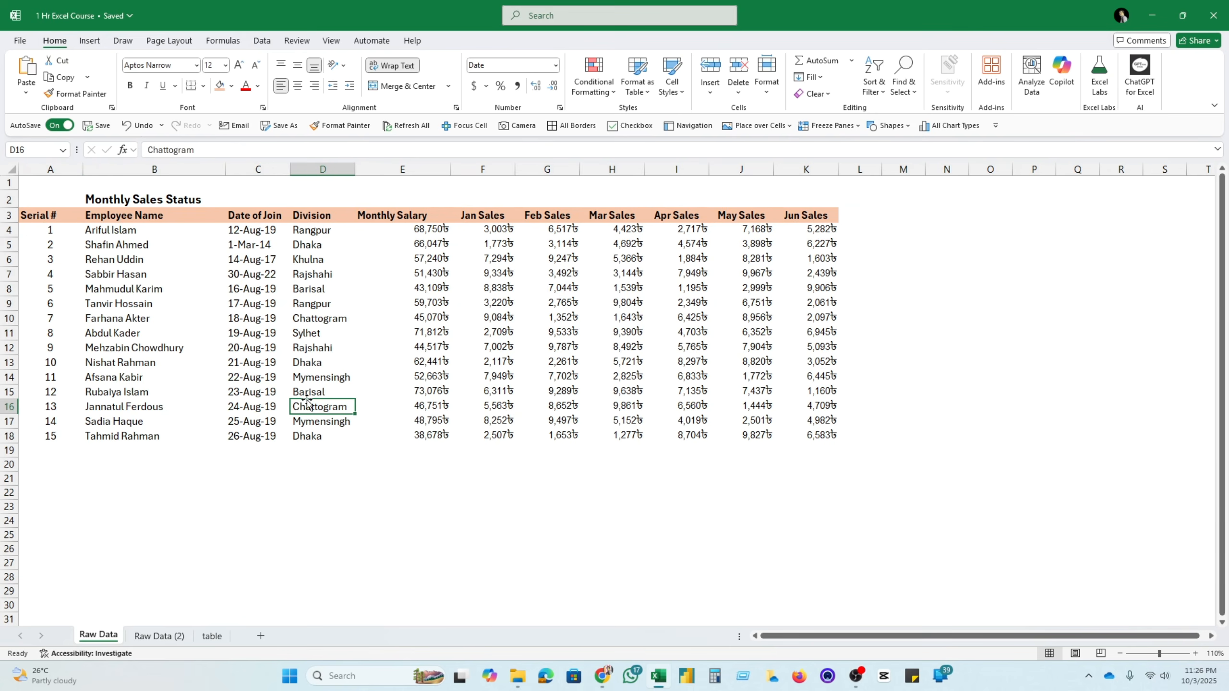
left_click(499, 408)
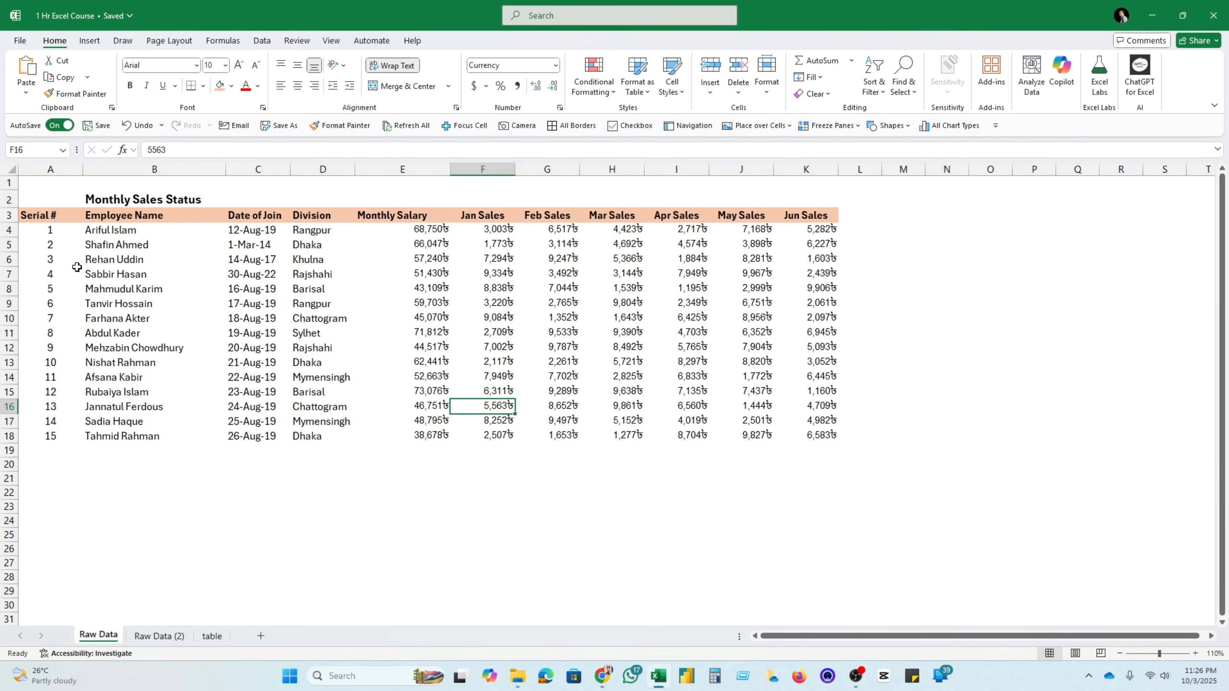
Add filters to the headers of the monthly sales table in A3:K18
left_click_drag(34, 215, 839, 497)
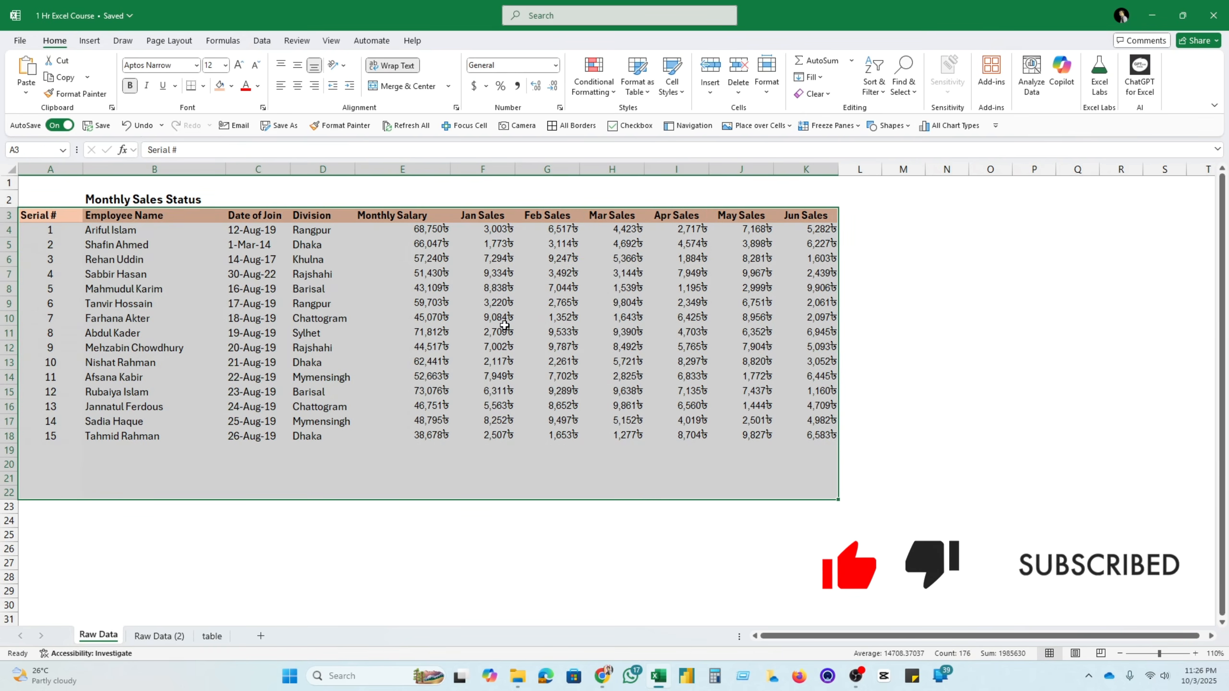
left_click_drag(49, 215, 837, 440)
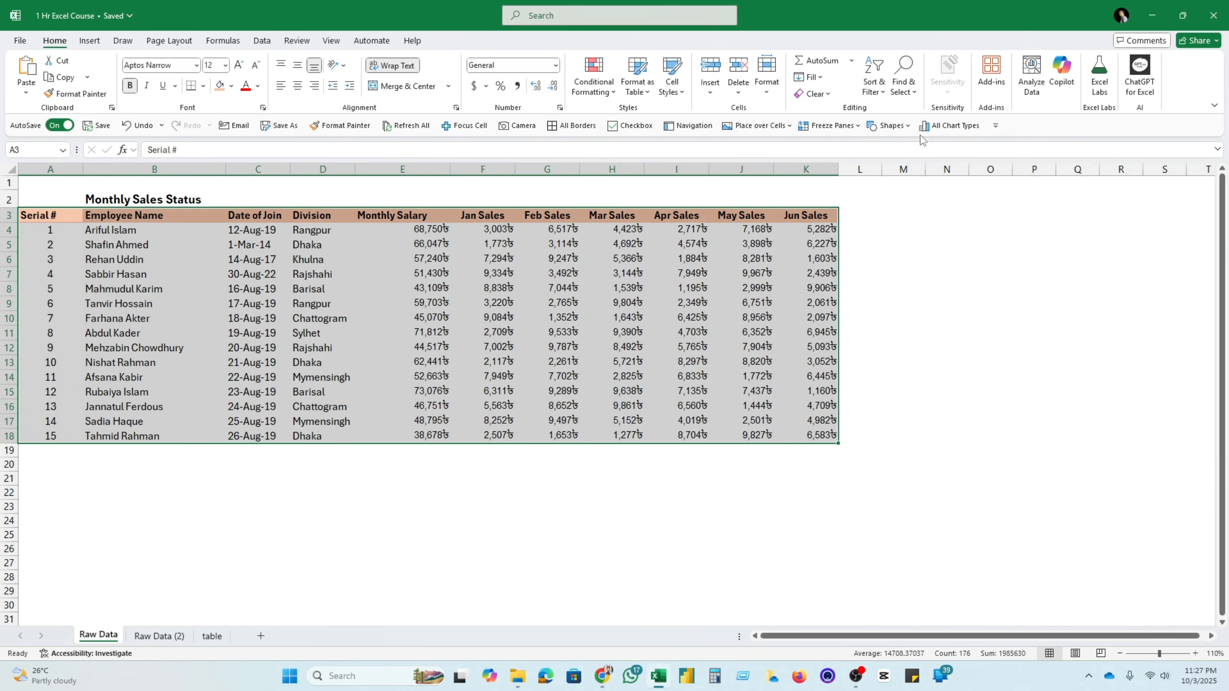
left_click(886, 96)
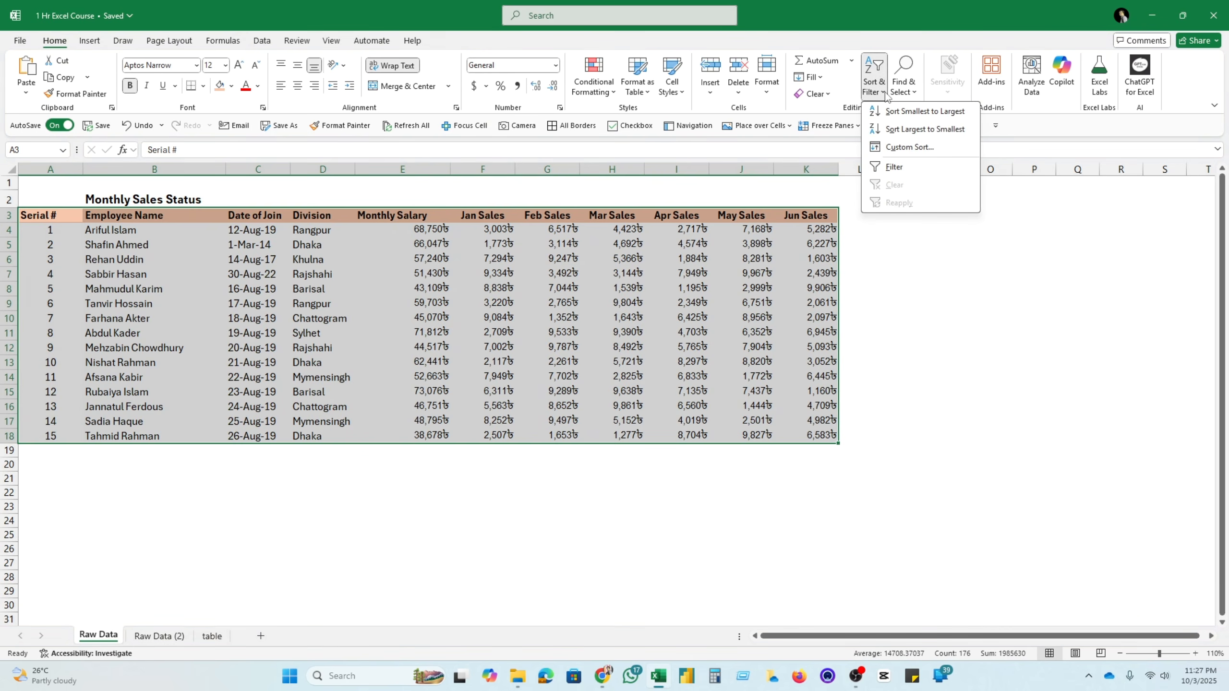
left_click(912, 168)
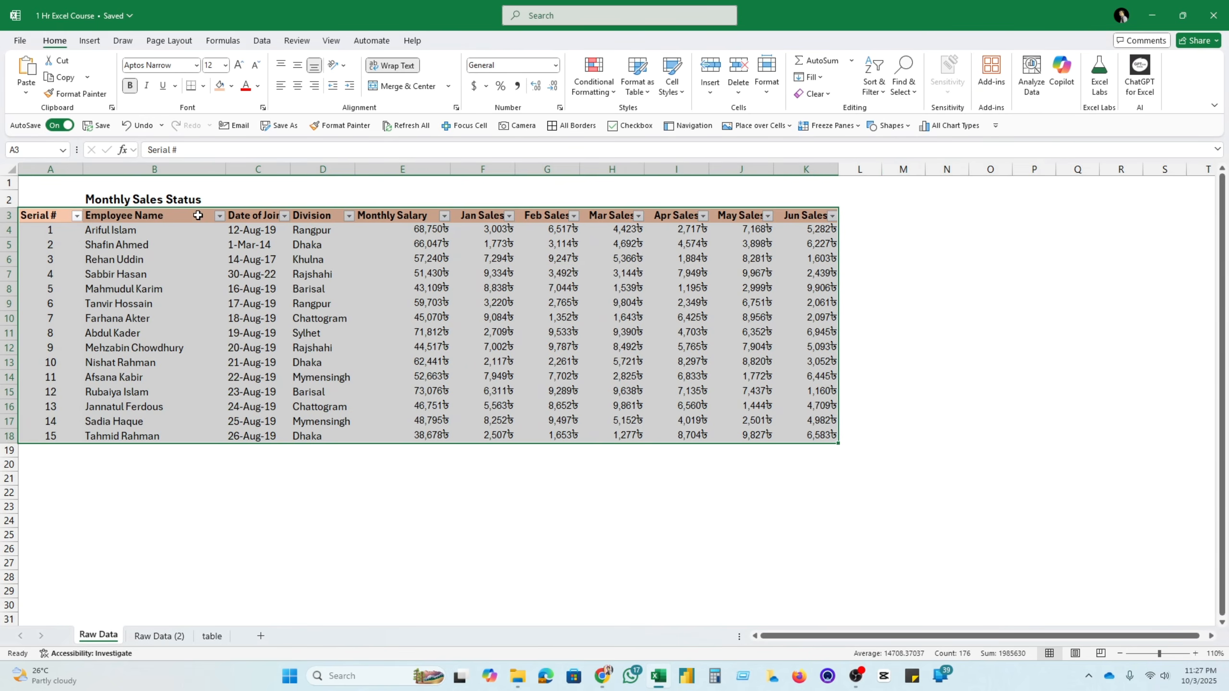
left_click(640, 347)
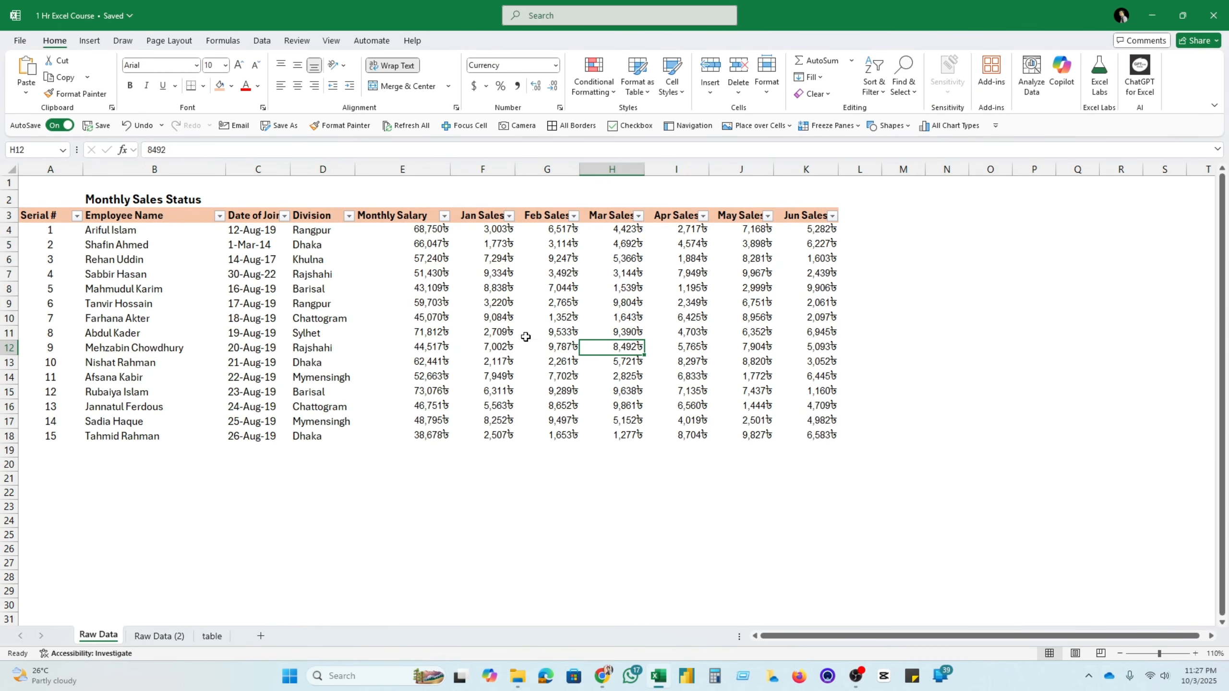
Filter the Employee Name column to the three employees with serial numbers 5, 7 and 13, and review their rows
left_click(221, 217)
left_click(273, 385)
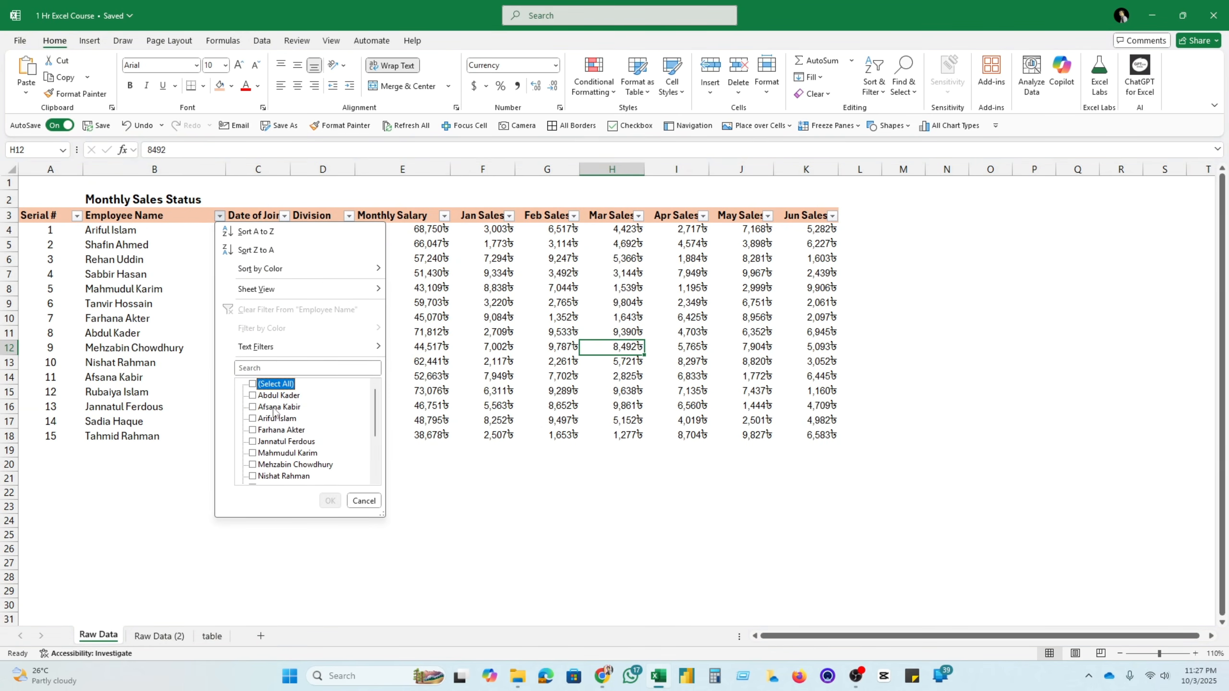
left_click(252, 429)
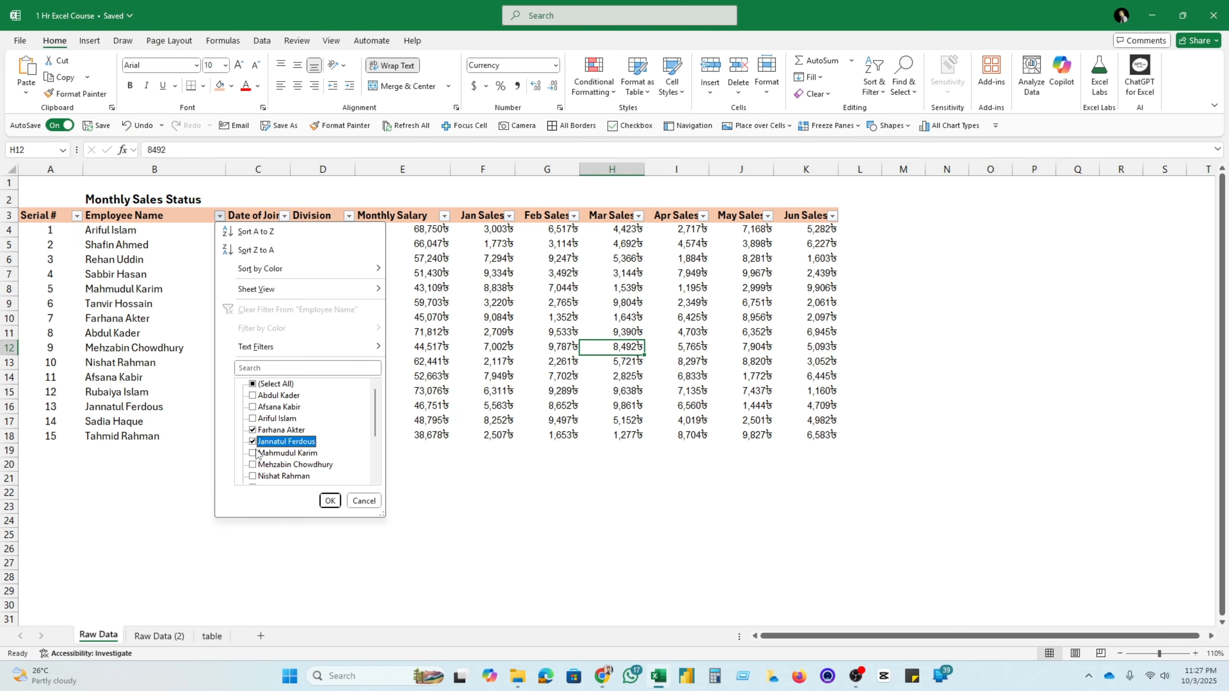
left_click(253, 454)
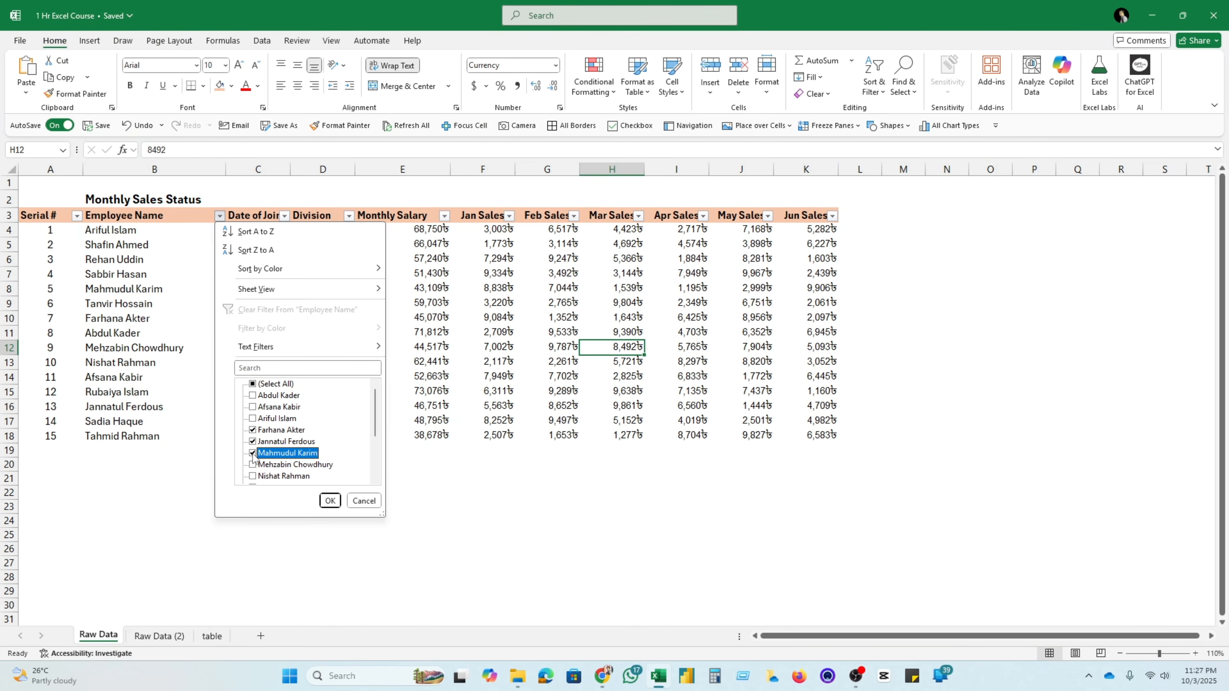
left_click(330, 501)
left_click(143, 301)
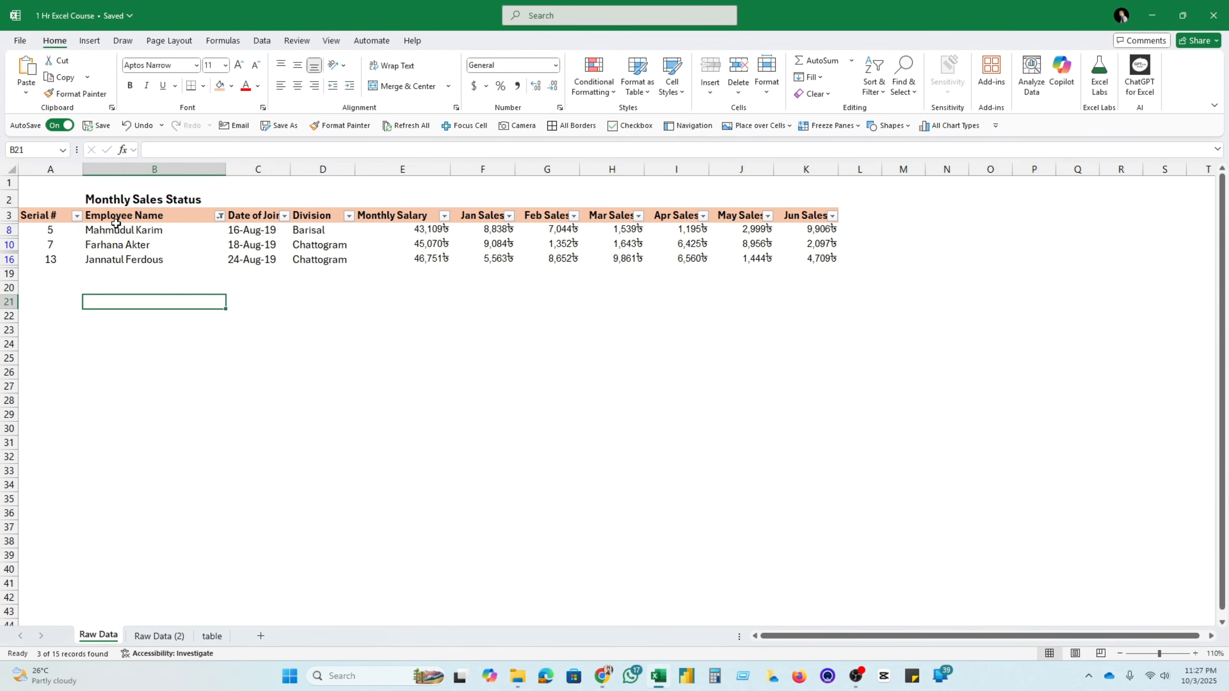
left_click_drag(116, 224, 795, 252)
left_click(436, 400)
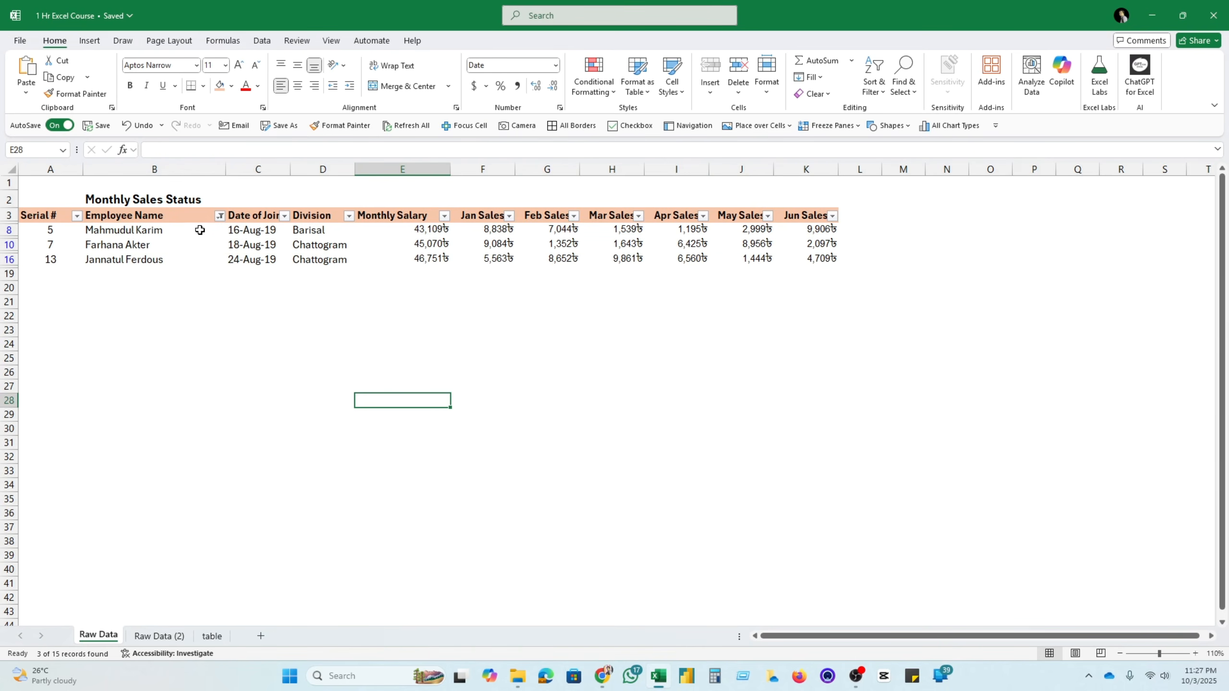
Reselect all employees in the Employee Name filter to show every row
left_click(221, 216)
left_click(261, 384)
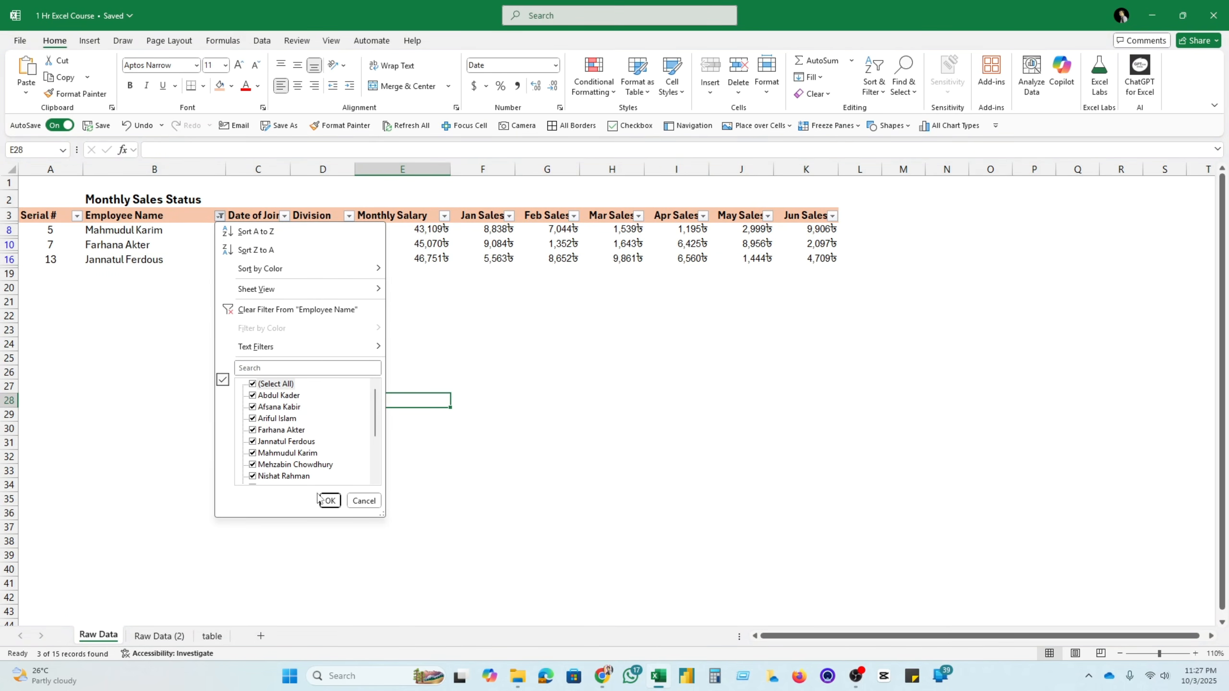
left_click(329, 500)
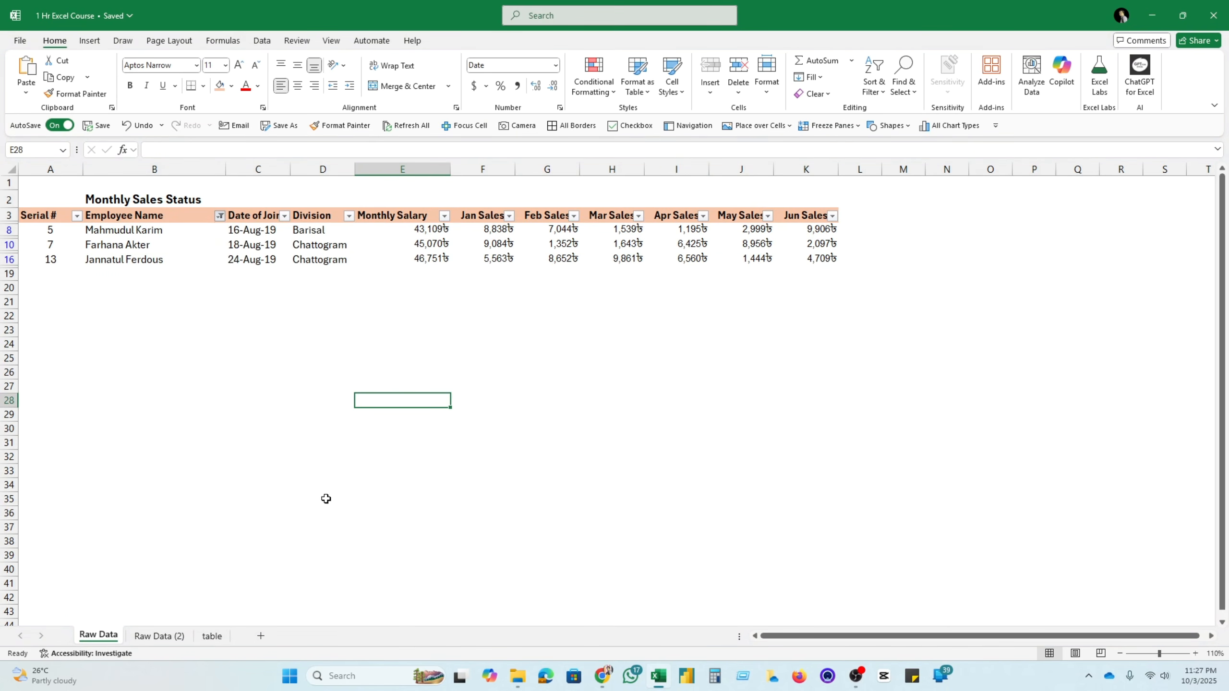
Filter the Division column to show only the Rangpur rows
left_click(349, 216)
left_click(405, 384)
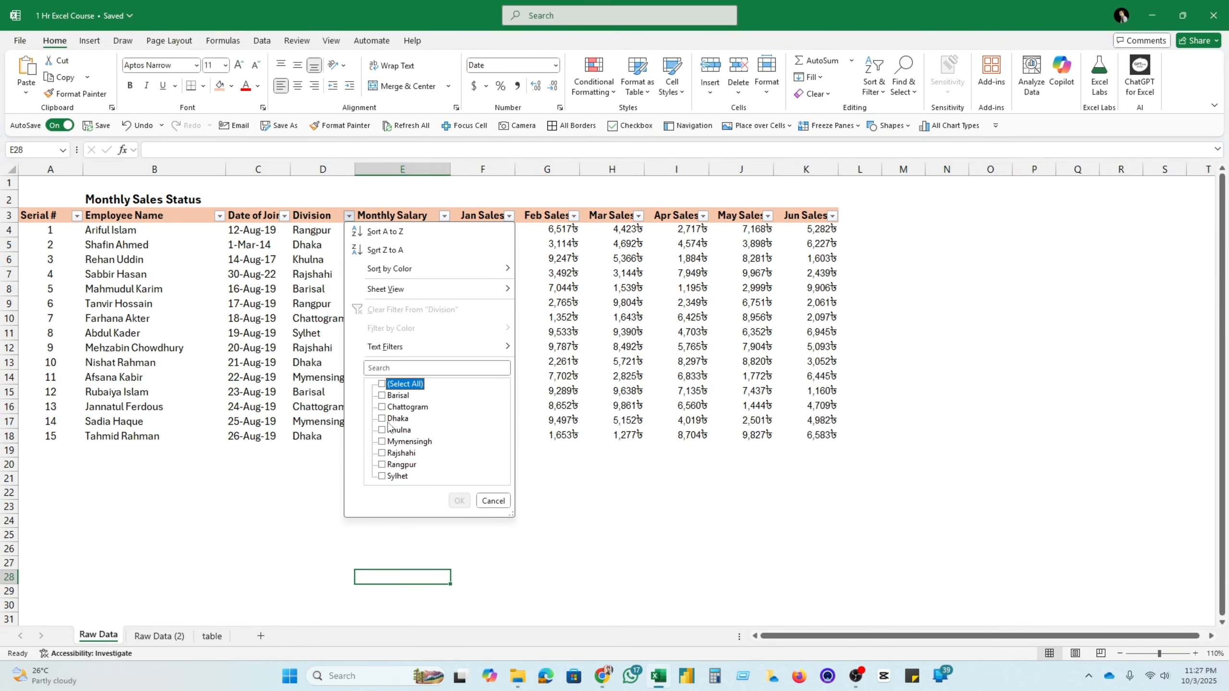
left_click(396, 465)
left_click(459, 501)
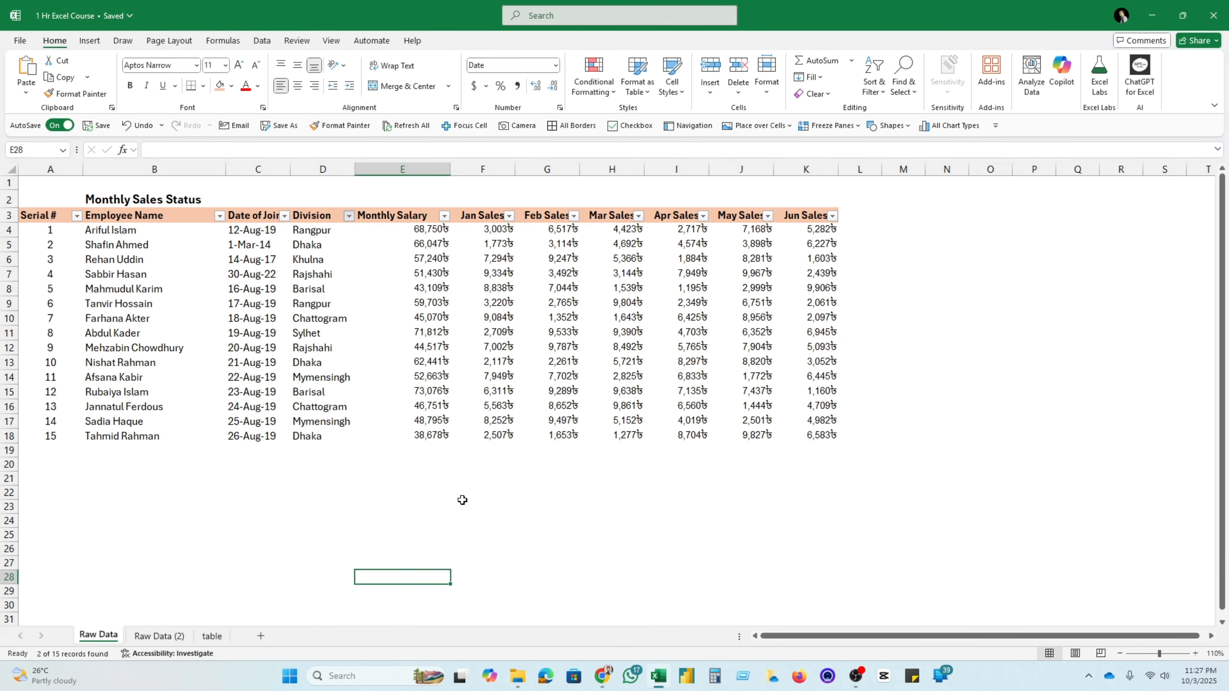
left_click(317, 287)
Change the Division filter from Rangpur to Dhaka only
left_click(350, 216)
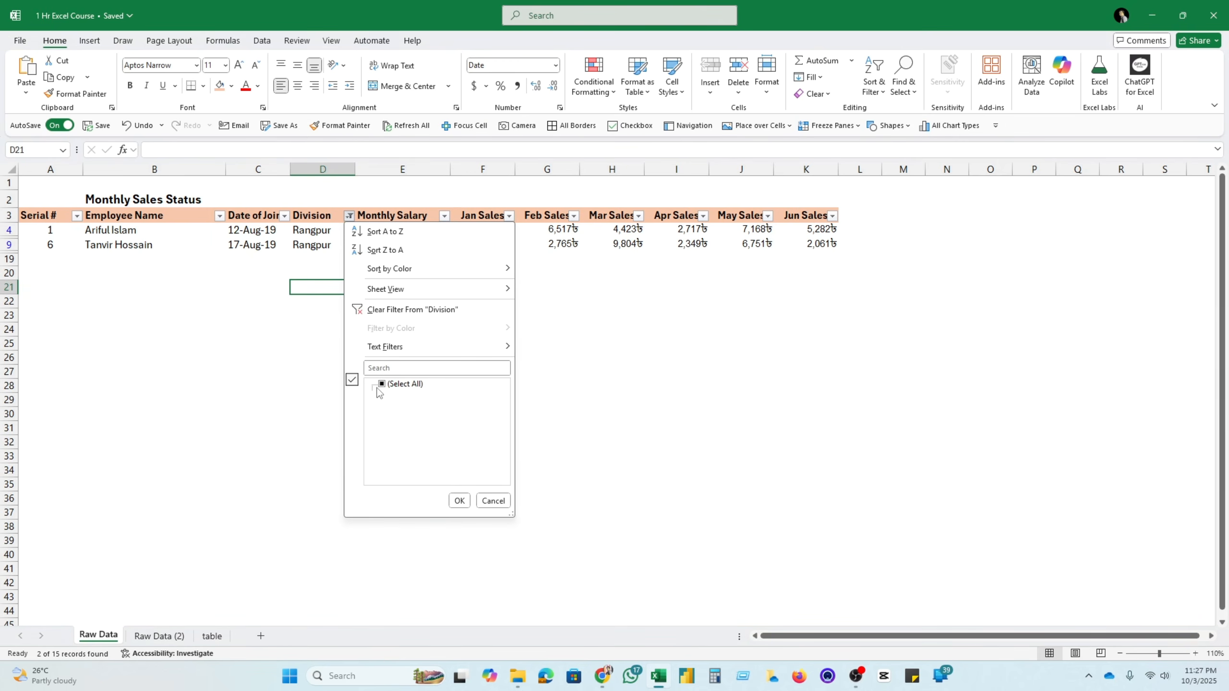
left_click(384, 465)
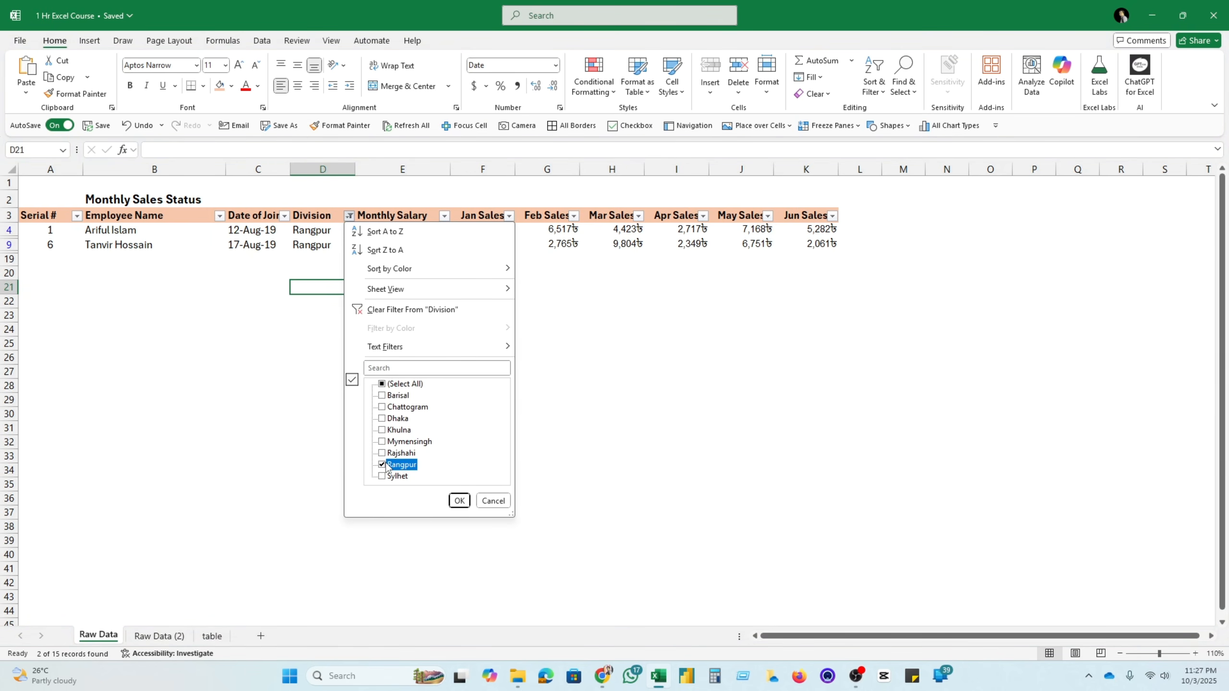
left_click(383, 419)
left_click(458, 501)
left_click(283, 458)
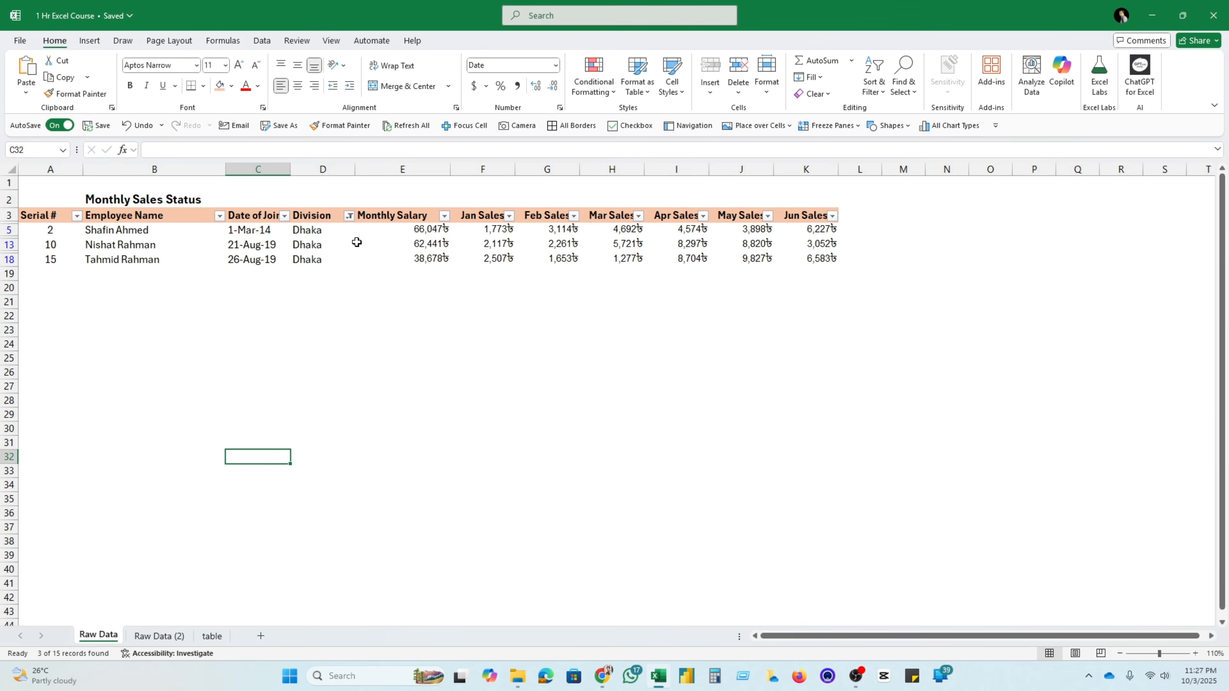
Reselect all divisions in the Division filter and apply it
left_click(349, 216)
left_click(394, 386)
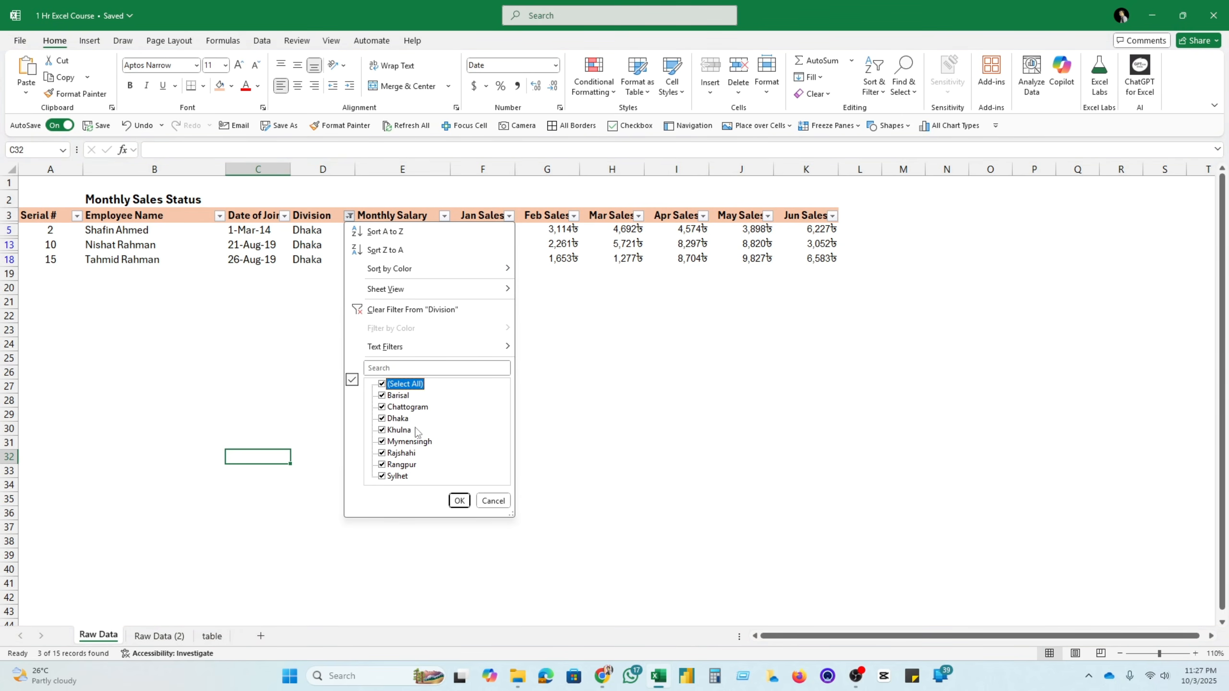
left_click(459, 501)
left_click(269, 354)
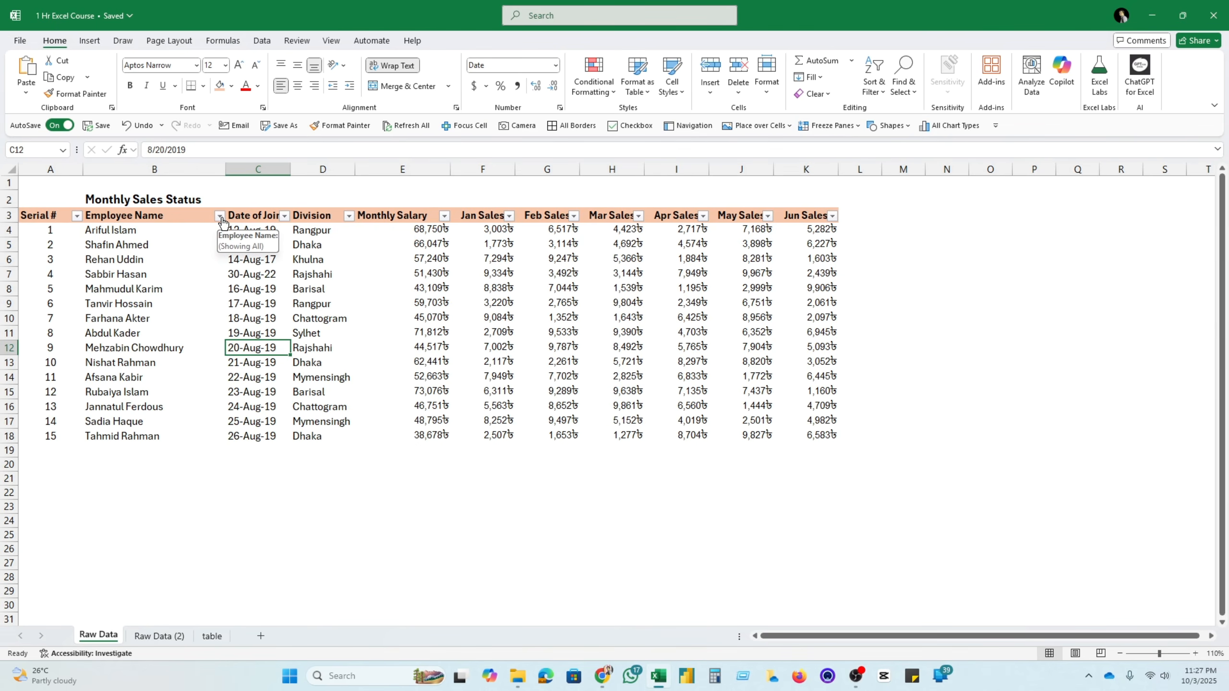
Filter the Employee Name column by searching for the first name of the employee with serial number 14, and review that row
left_click(220, 216)
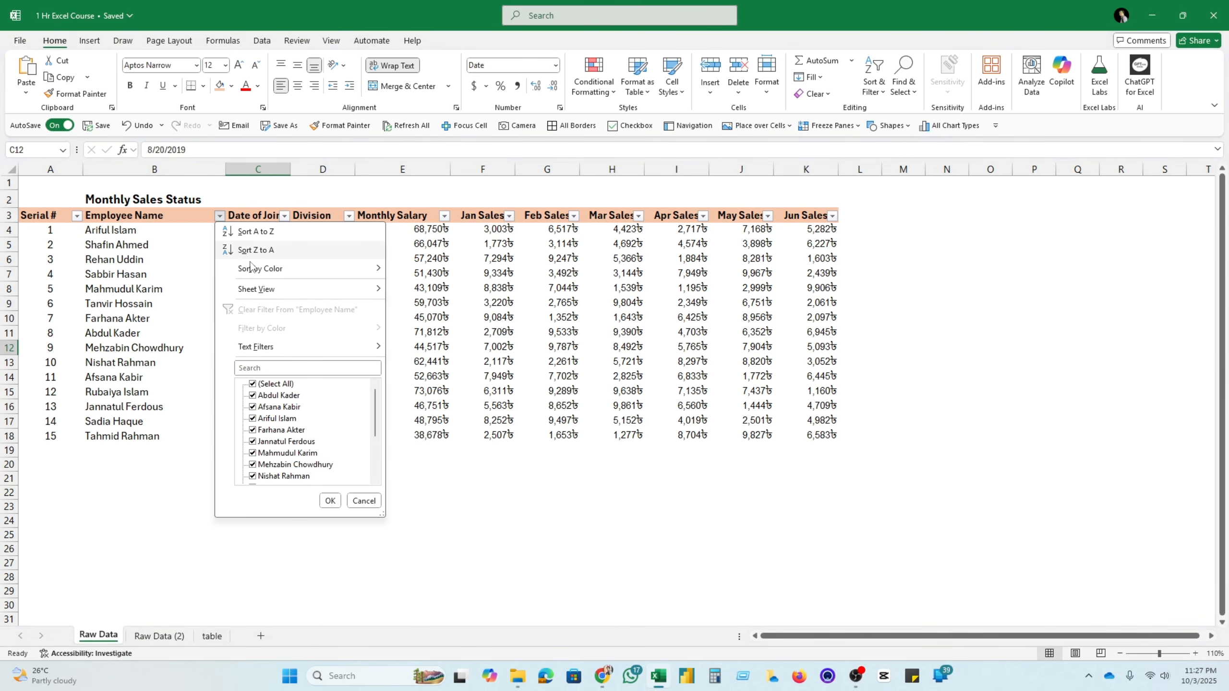
left_click(271, 367)
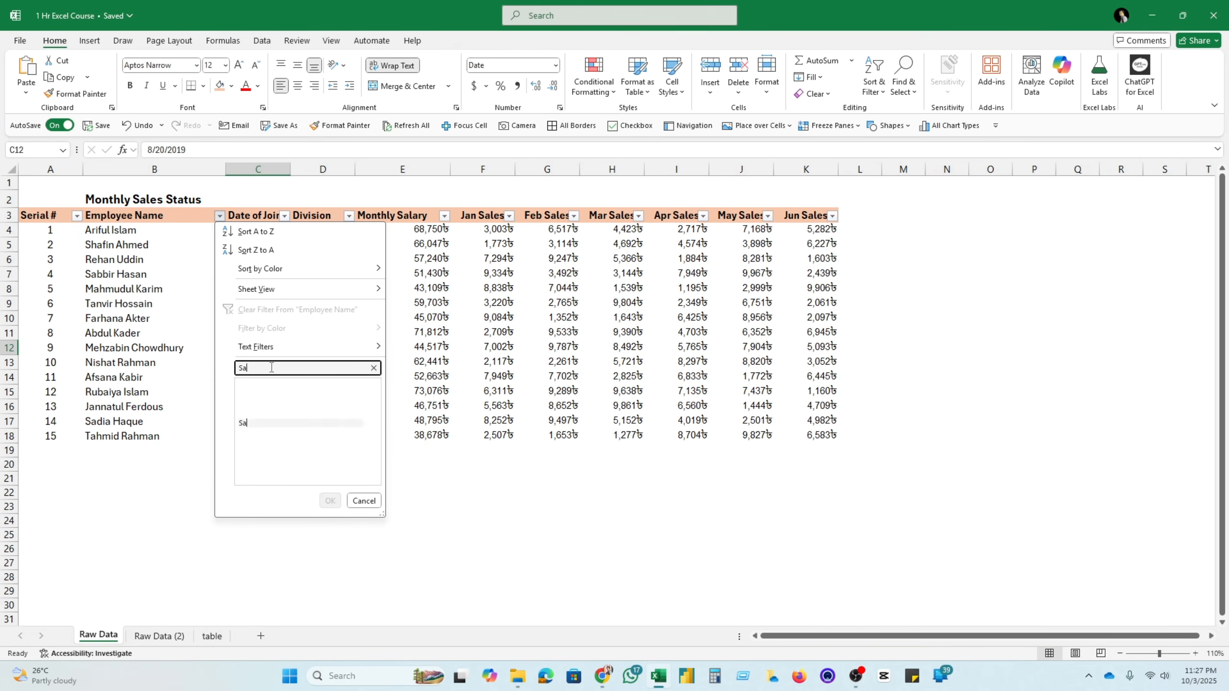
type("Sadi")
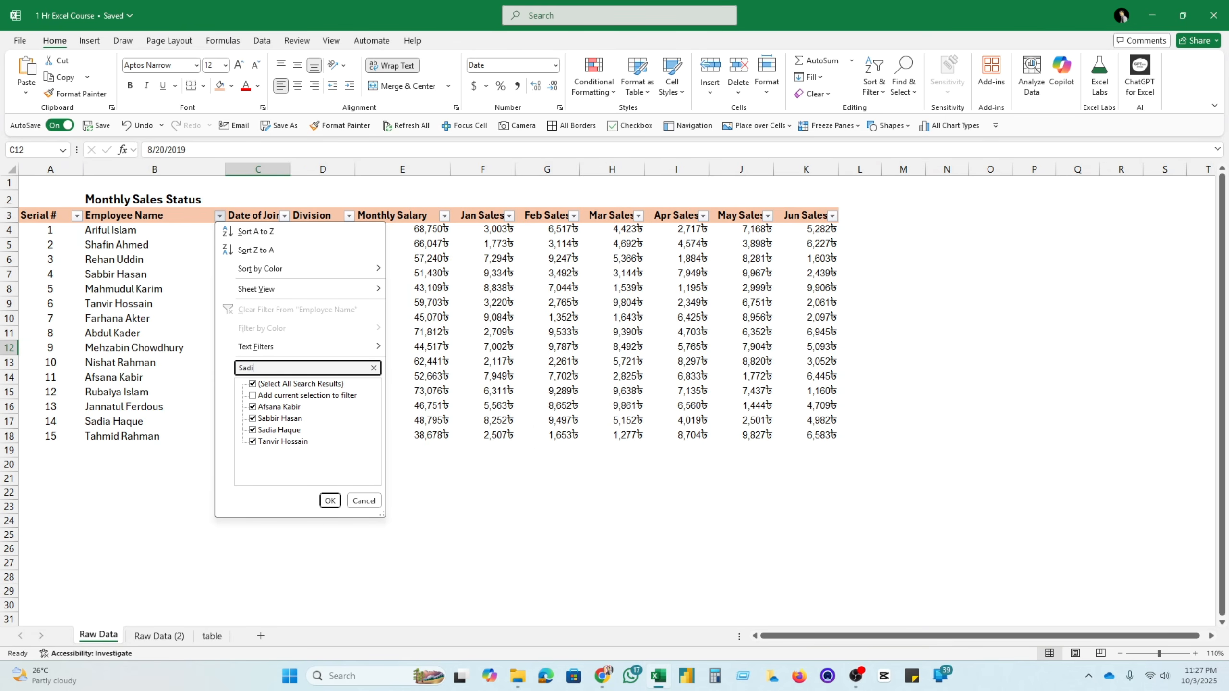
type("a")
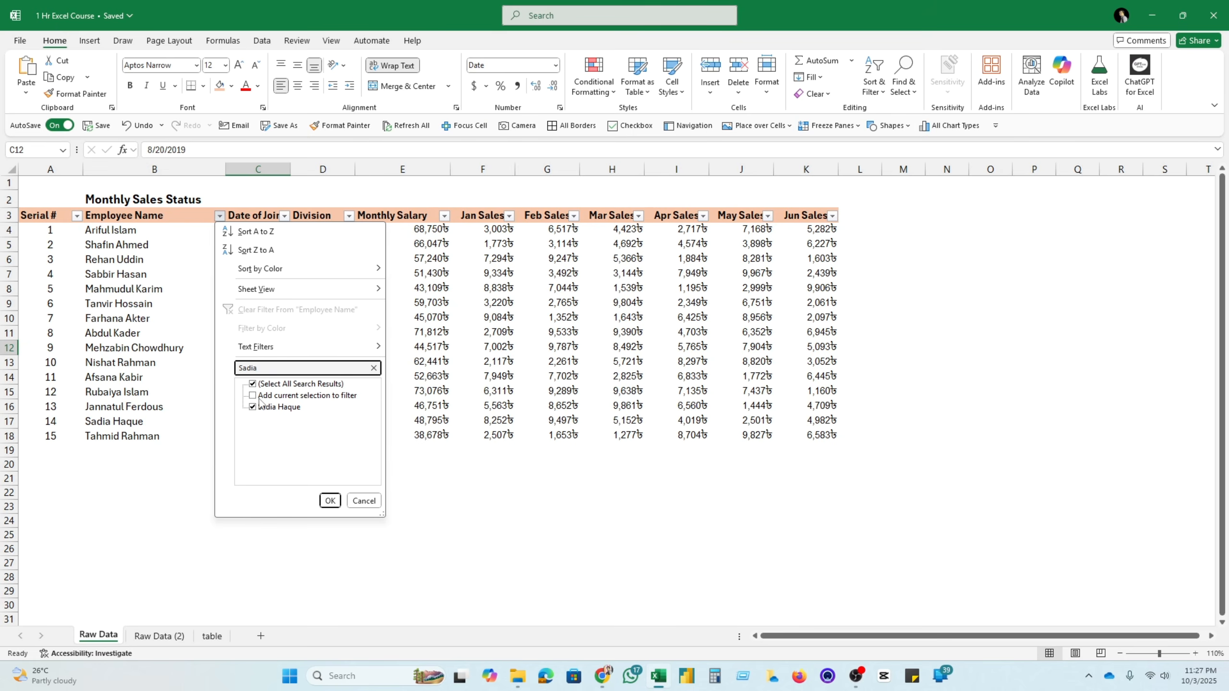
left_click(332, 502)
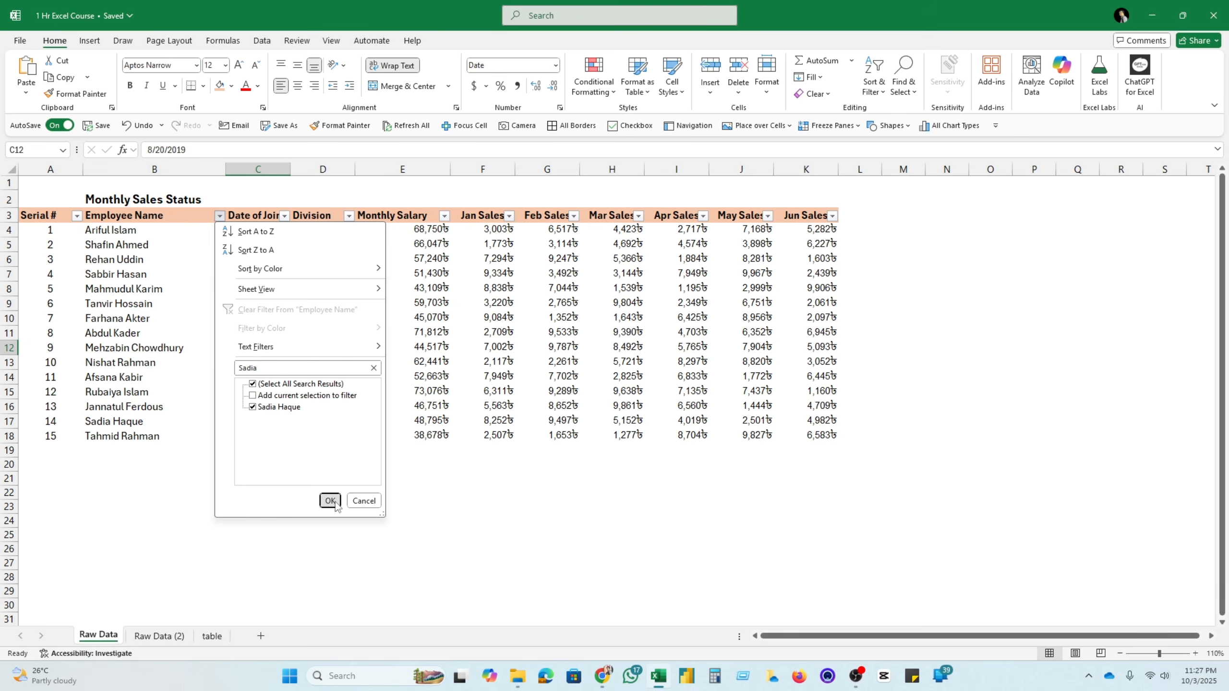
left_click_drag(206, 485, 196, 470)
left_click(110, 233)
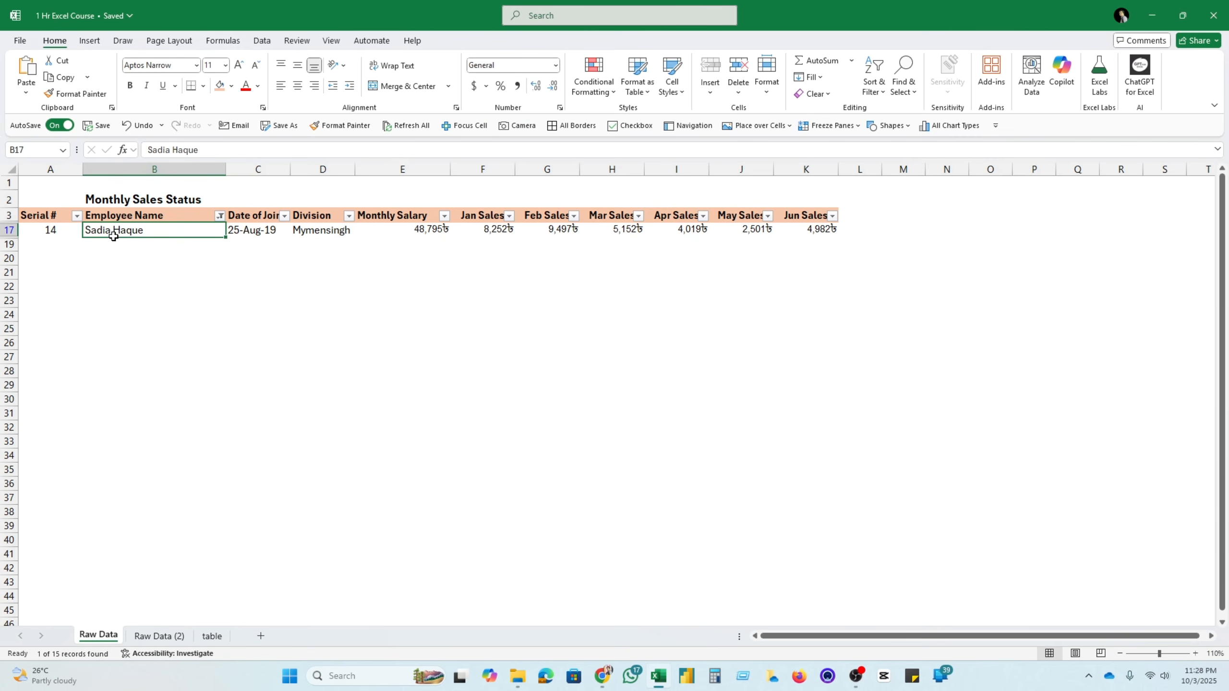
left_click_drag(242, 230, 813, 228)
left_click(258, 364)
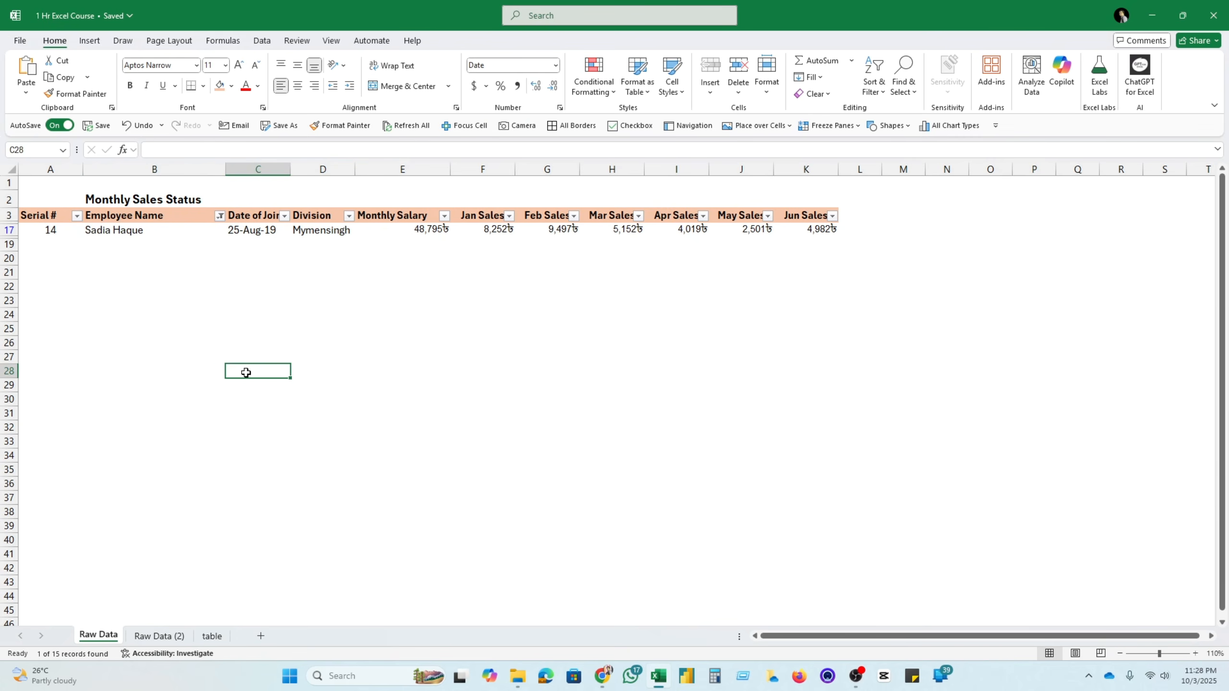
left_click(184, 312)
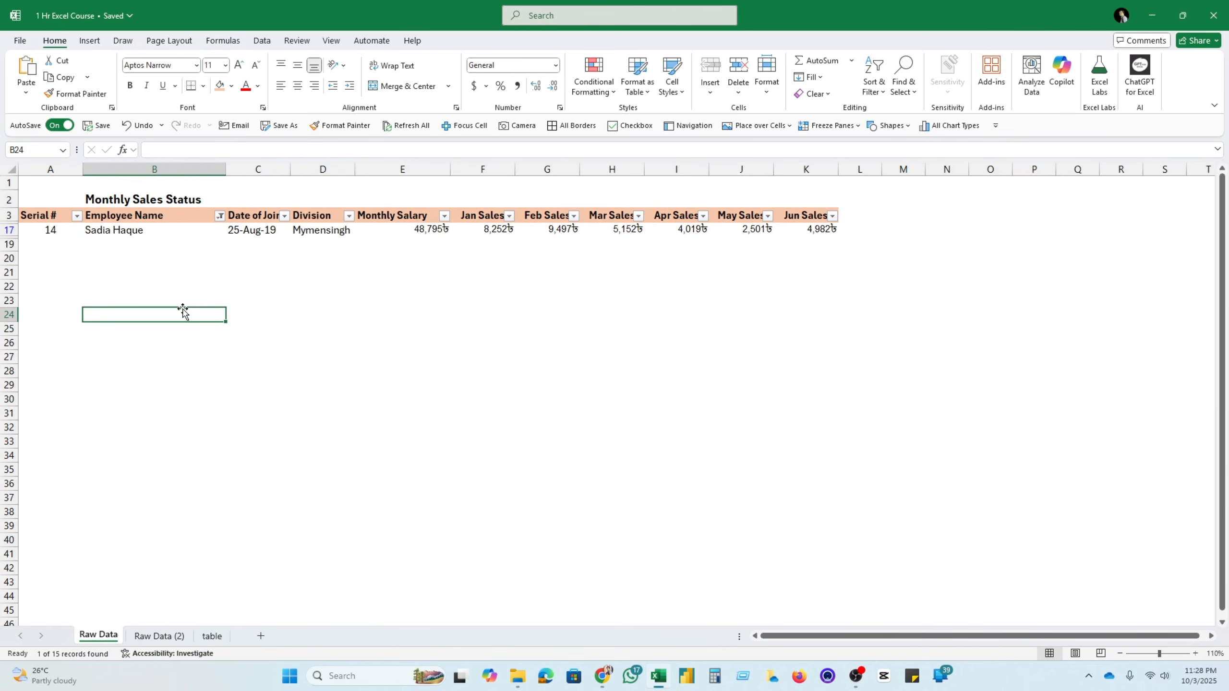
Remove the single-employee restriction from the Employee Name filter by selecting all names again
left_click(220, 216)
left_click(267, 385)
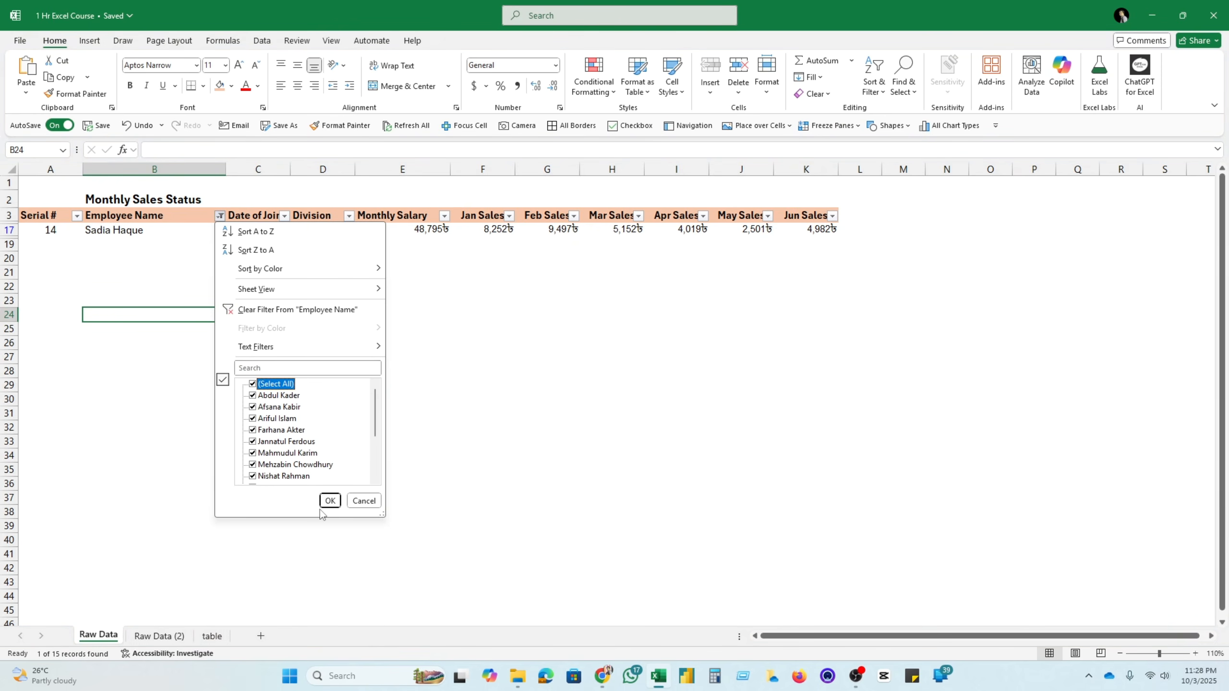
left_click(331, 501)
left_click(358, 375)
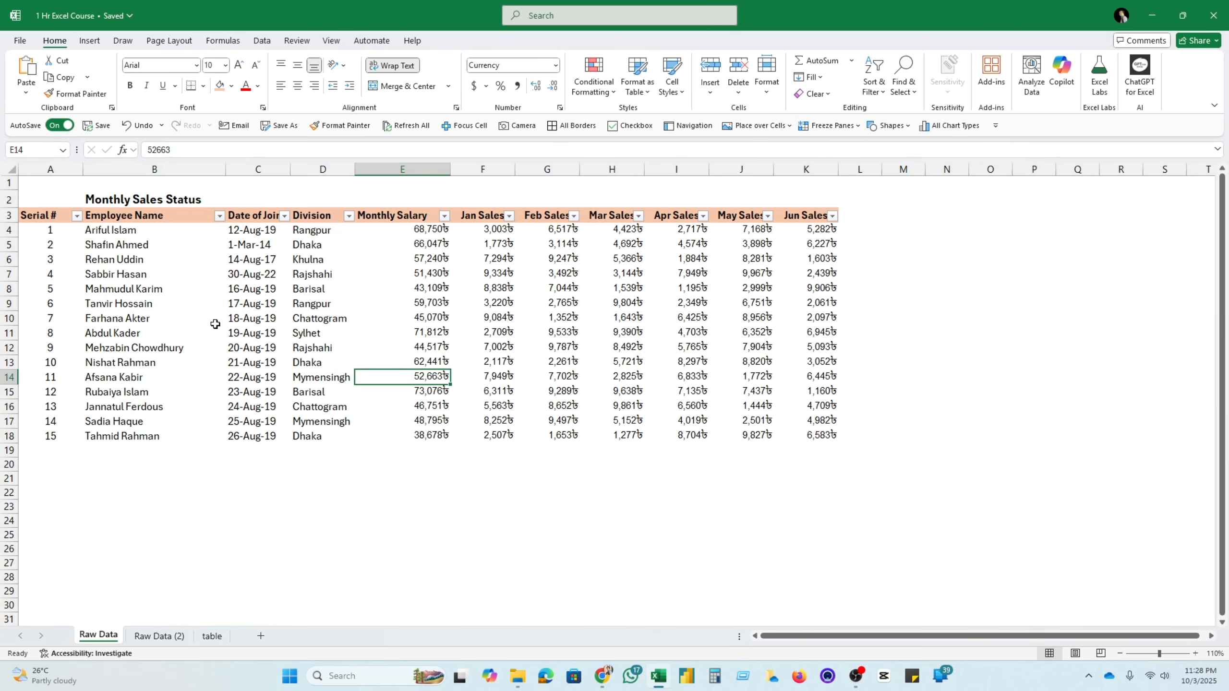
left_click_drag(106, 232, 102, 464)
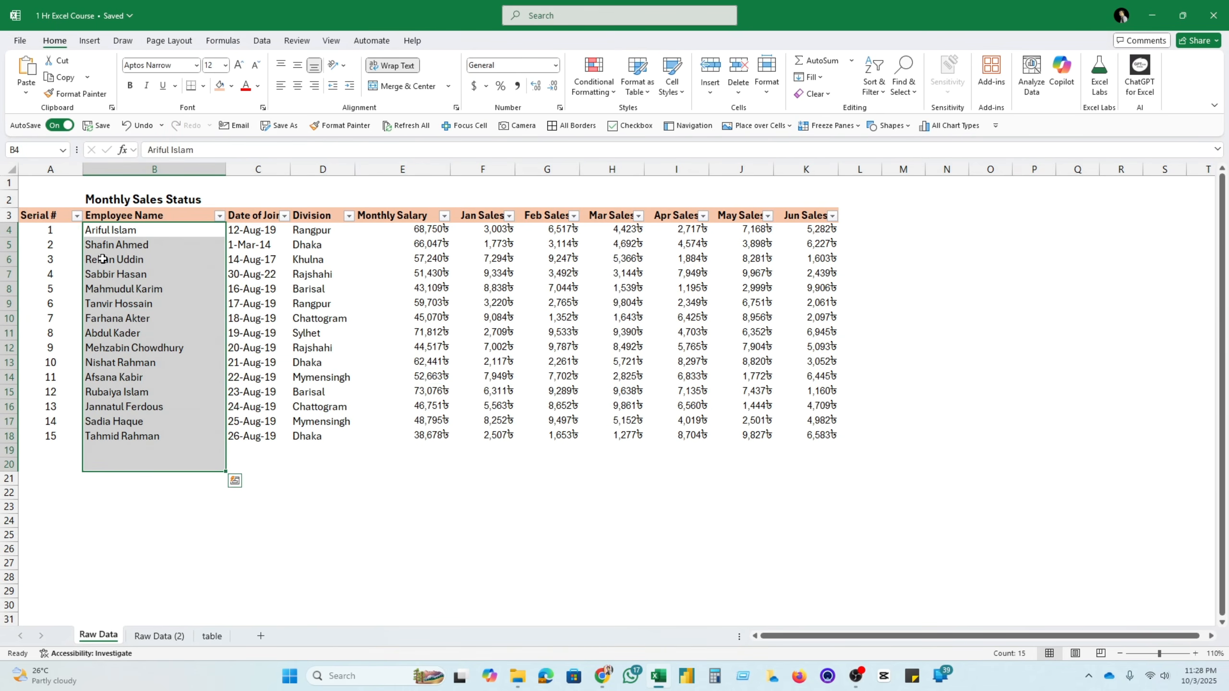
Sort the table by Employee Name from A to Z
left_click(111, 233)
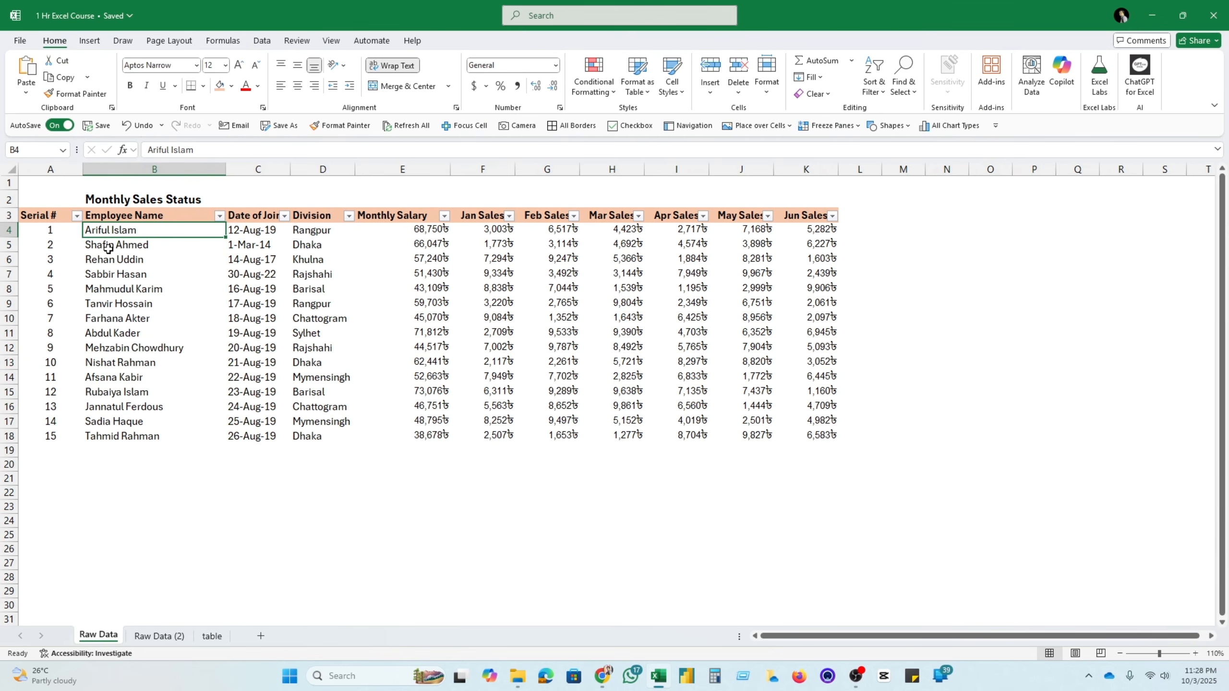
left_click(107, 248)
left_click(96, 300)
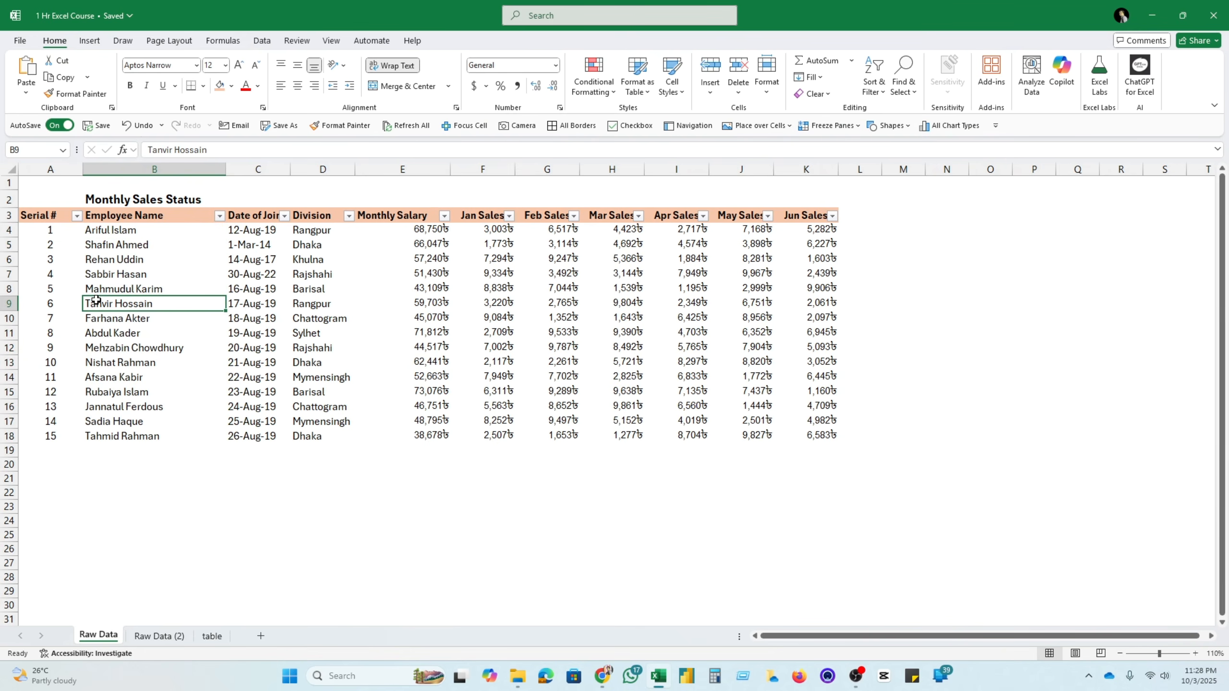
left_click(106, 421)
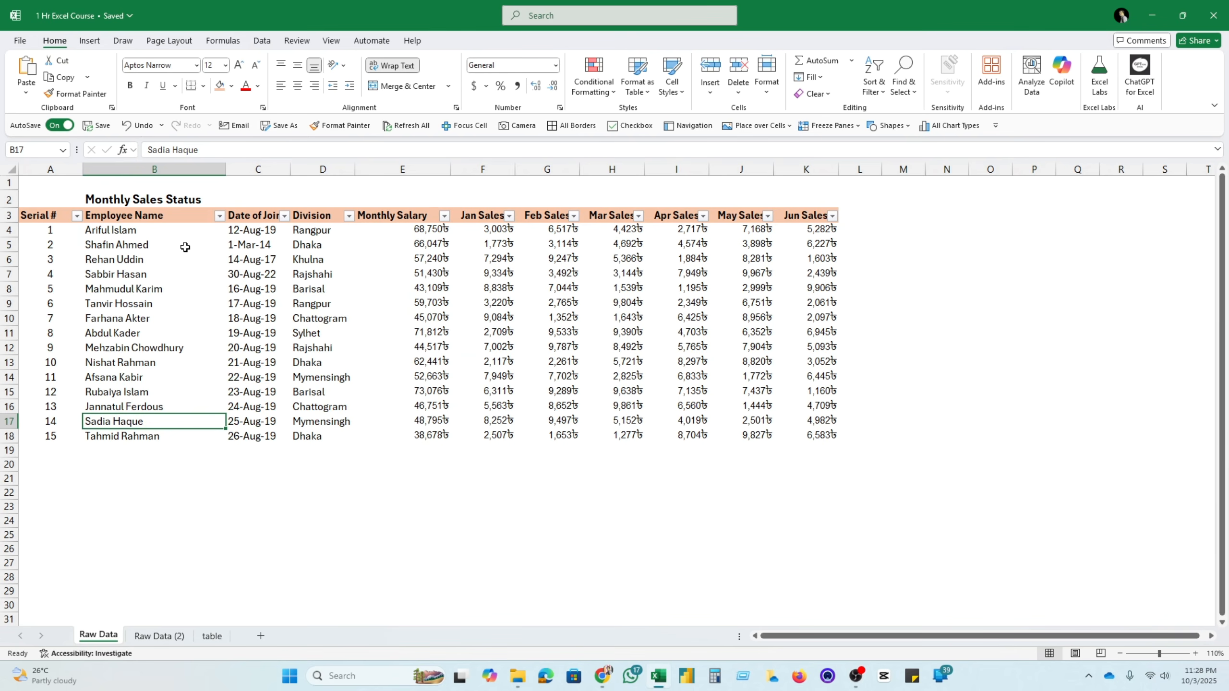
left_click(222, 219)
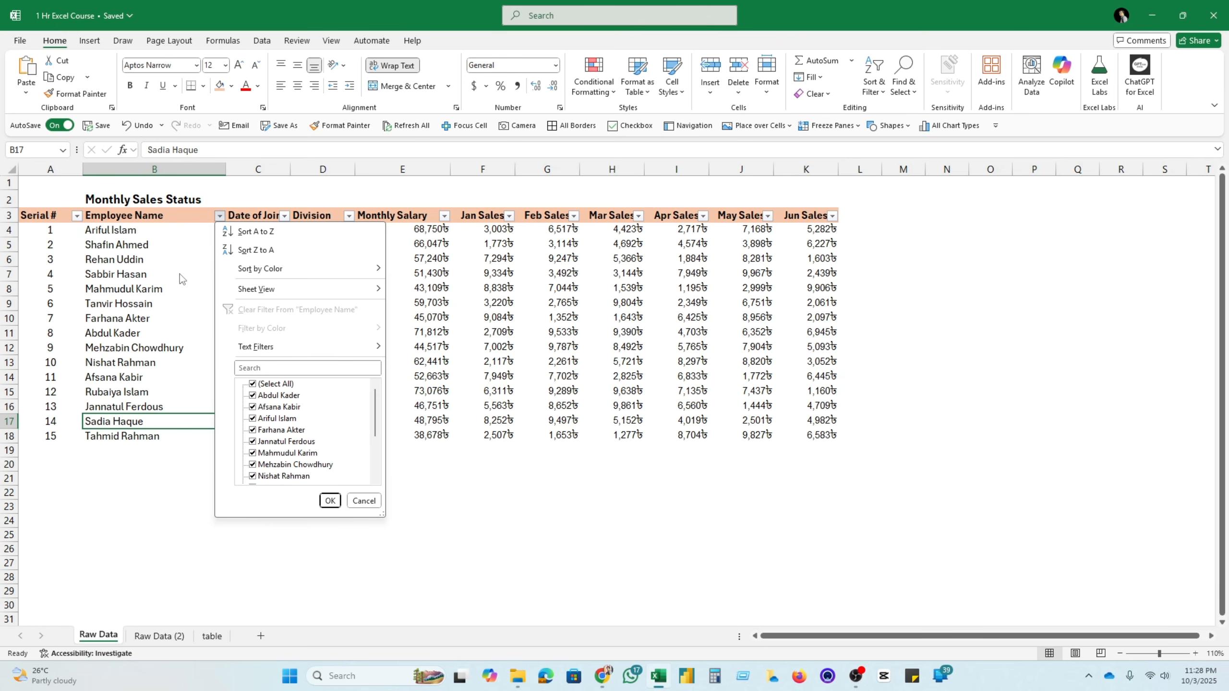
left_click(282, 236)
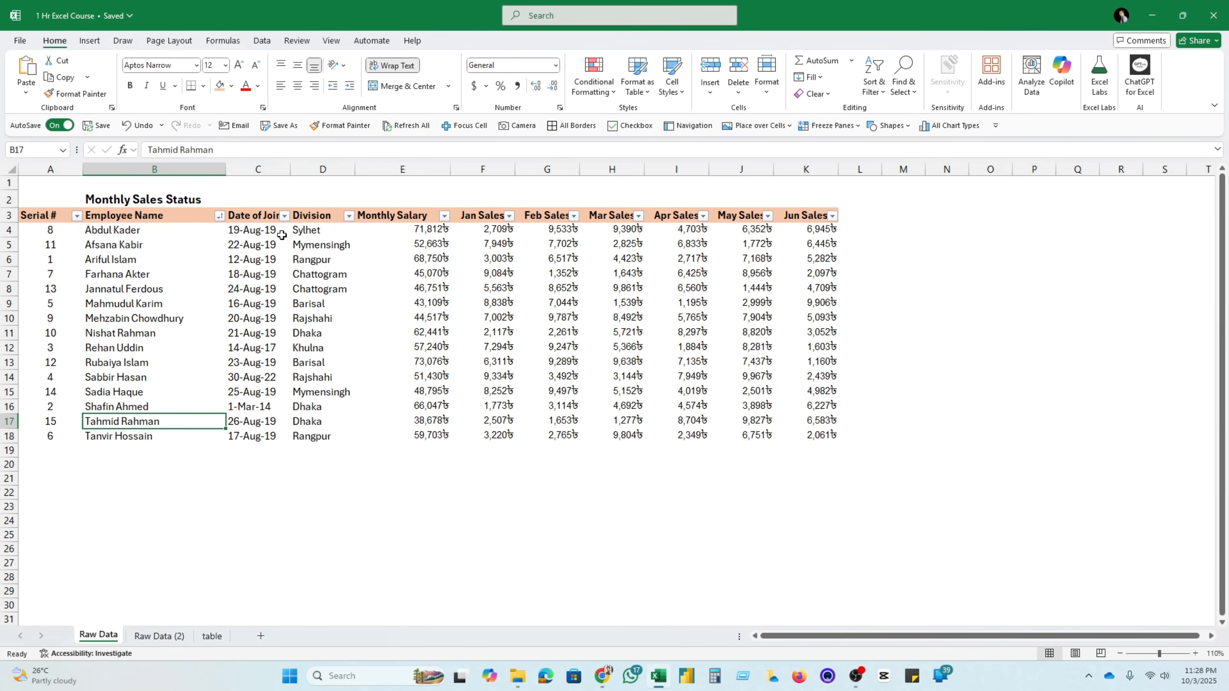
Examine the Employee Name column from the first row to the last to check its alphabetical order
left_click(154, 270)
left_click(131, 229)
left_click_drag(130, 229, 130, 264)
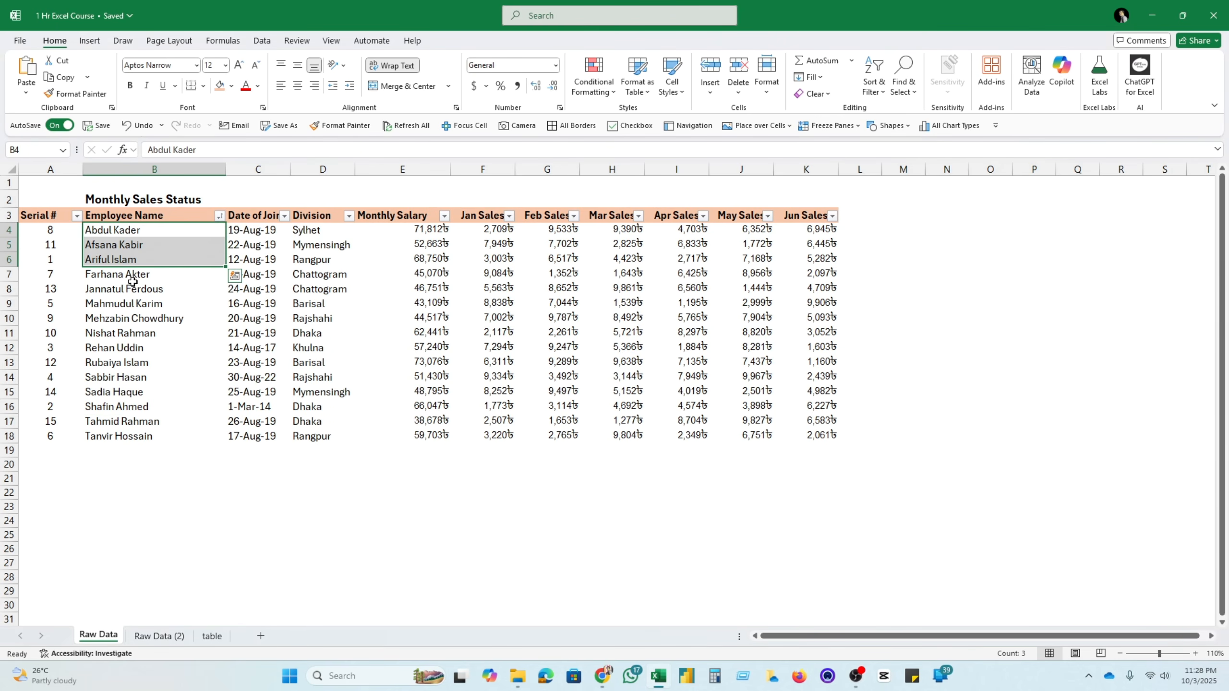
left_click(122, 276)
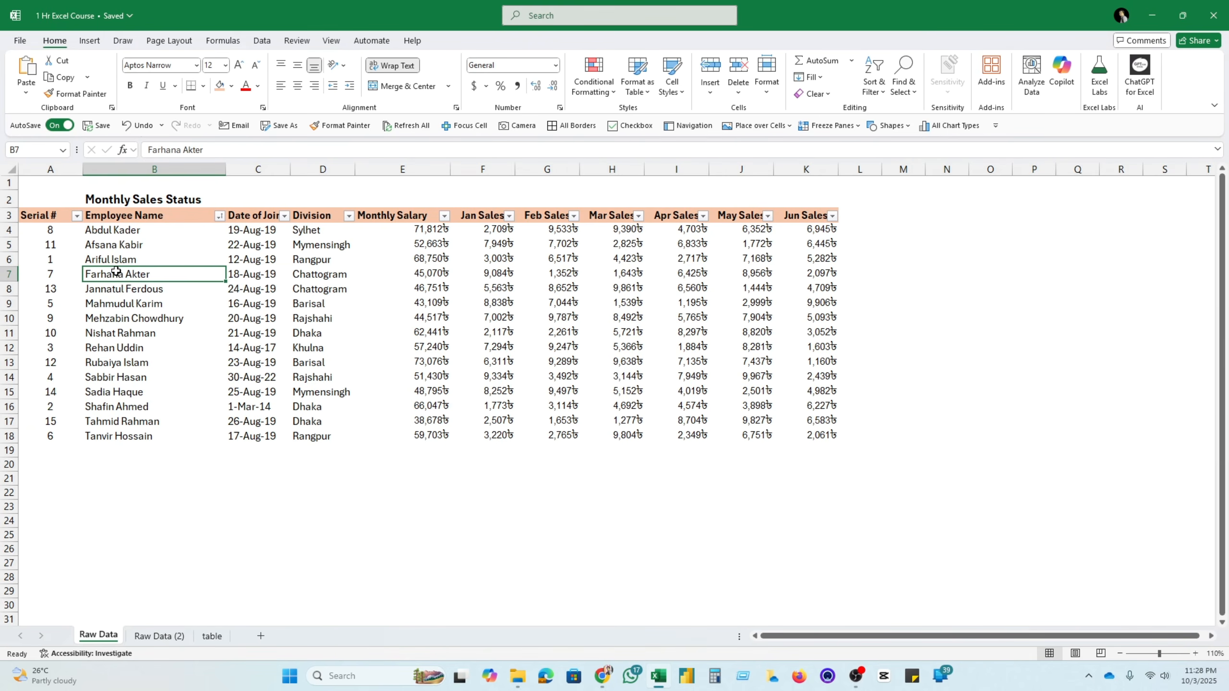
left_click(110, 290)
left_click(113, 307)
left_click(112, 322)
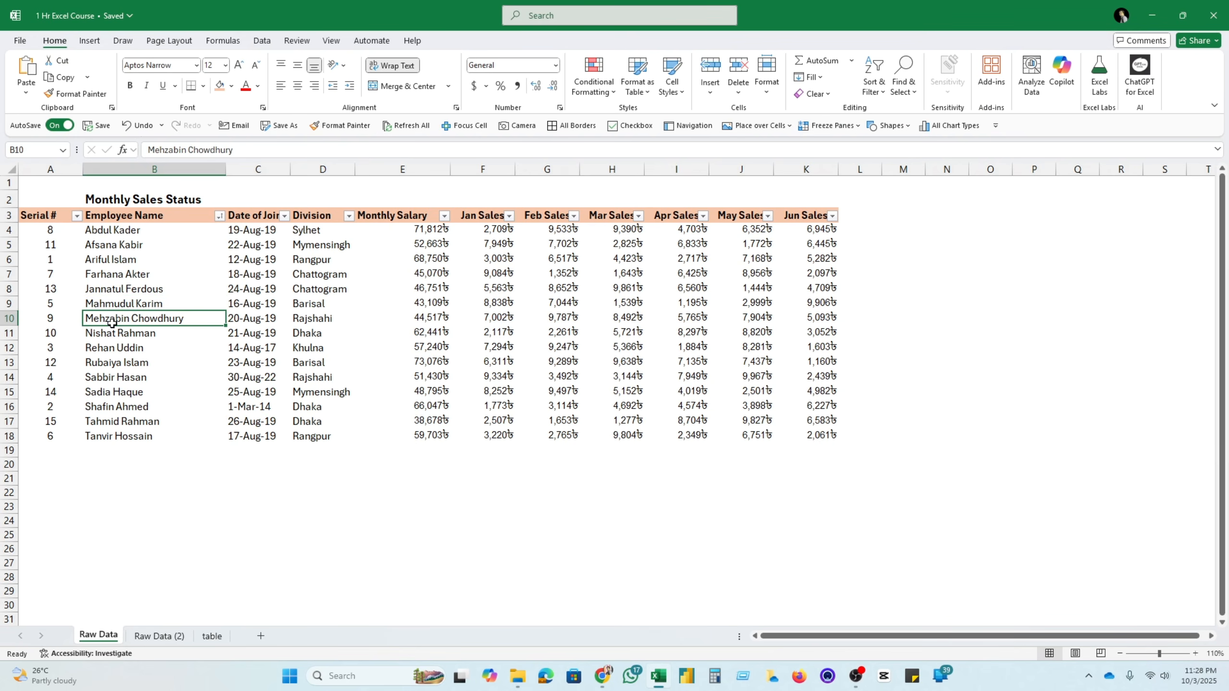
left_click(111, 347)
left_click(113, 378)
left_click(112, 407)
left_click(113, 436)
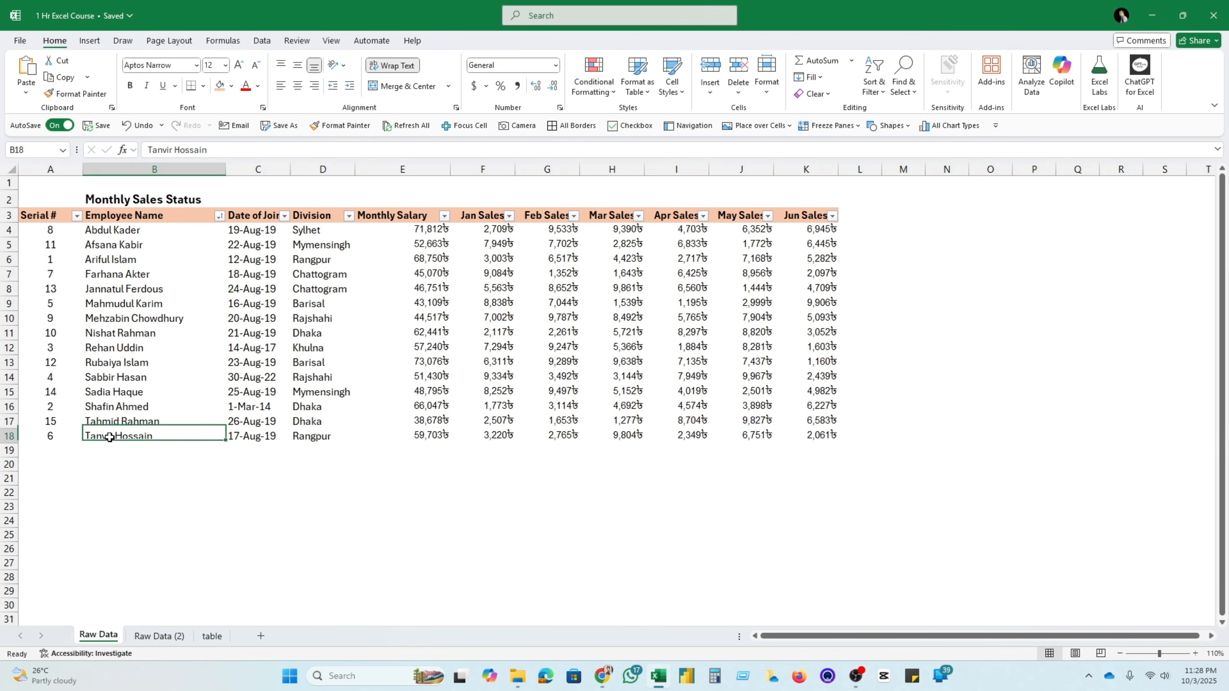
left_click(113, 465)
Reverse the Employee Name order by sorting the column from Z to A
left_click(221, 217)
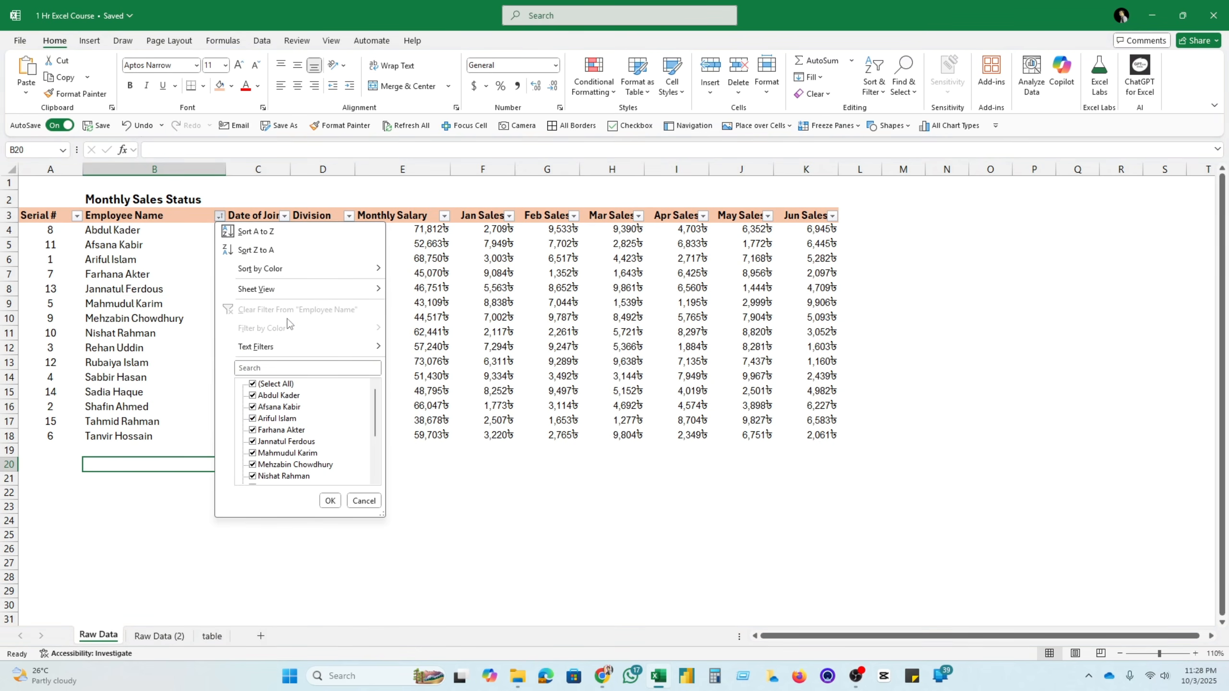
left_click(252, 249)
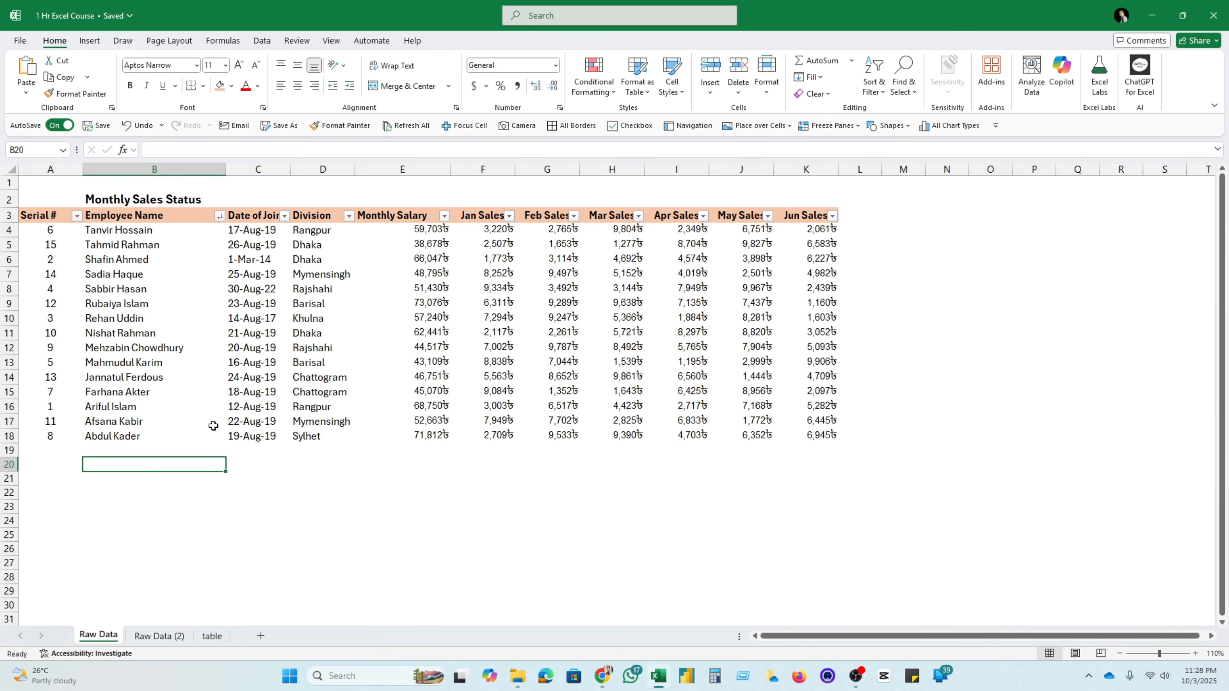
left_click(104, 521)
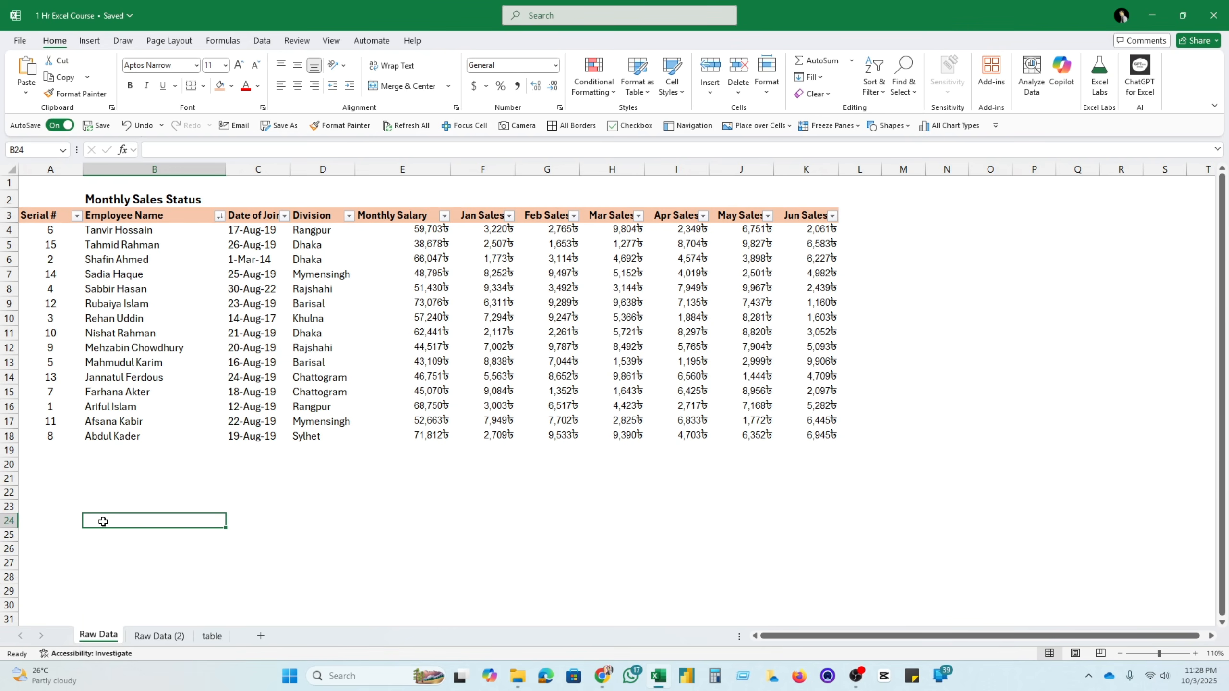
Return the Employee Name column to ascending A to Z order
left_click(220, 219)
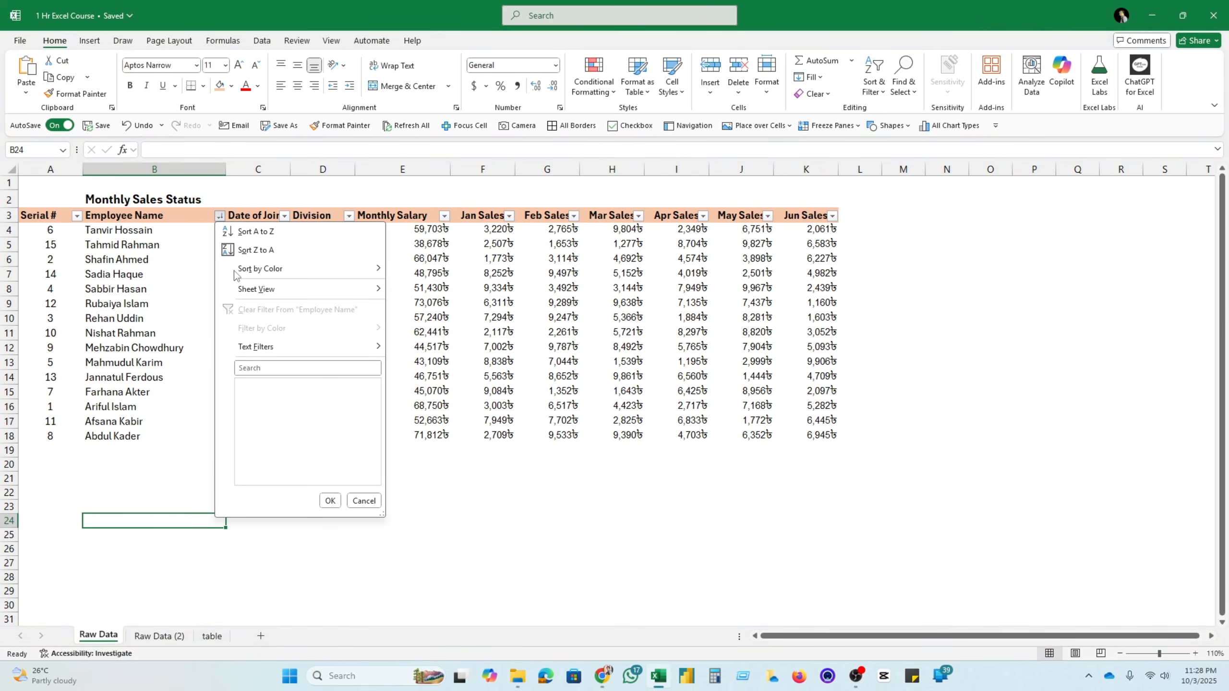
left_click(261, 236)
left_click(157, 358)
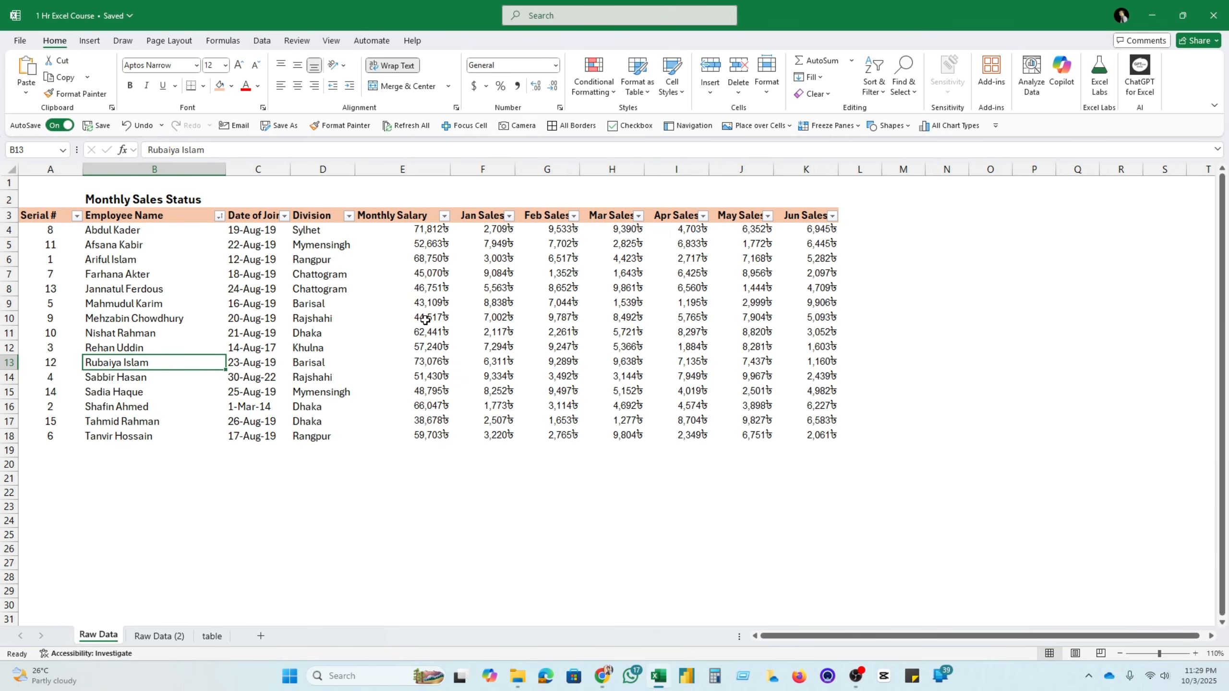
Sort the table by Monthly Salary from largest to smallest and review the highest-paid and lowest-paid rows
left_click(817, 261)
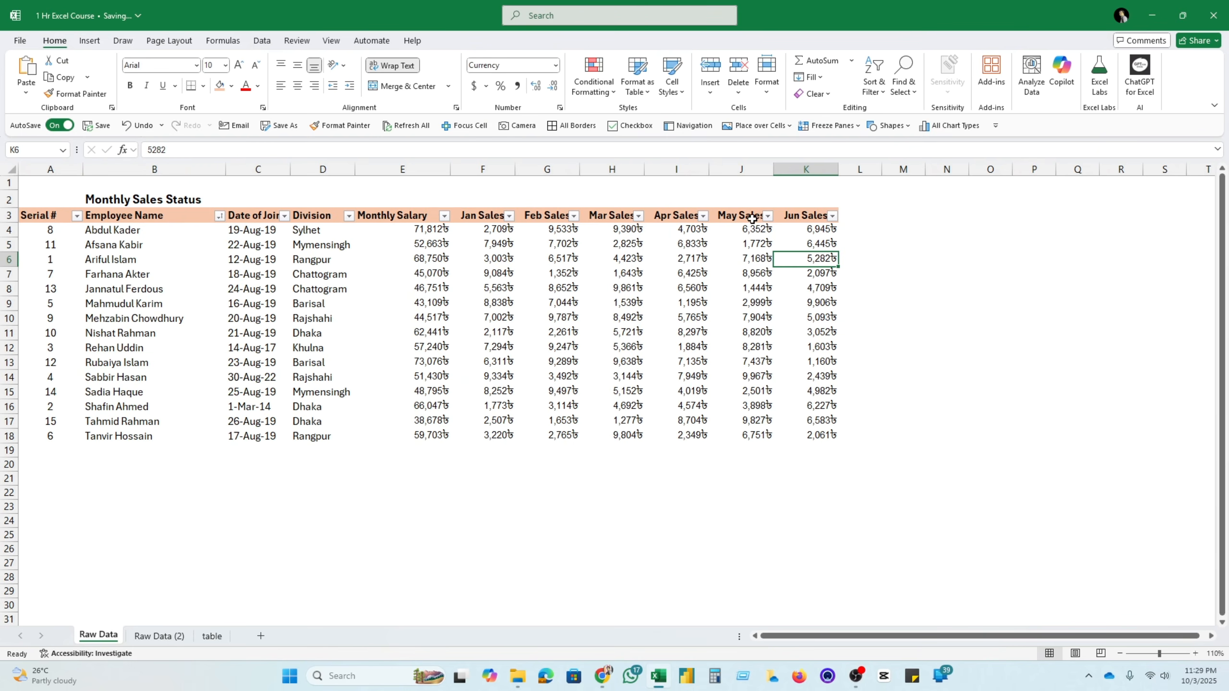
left_click(444, 216)
left_click(406, 288)
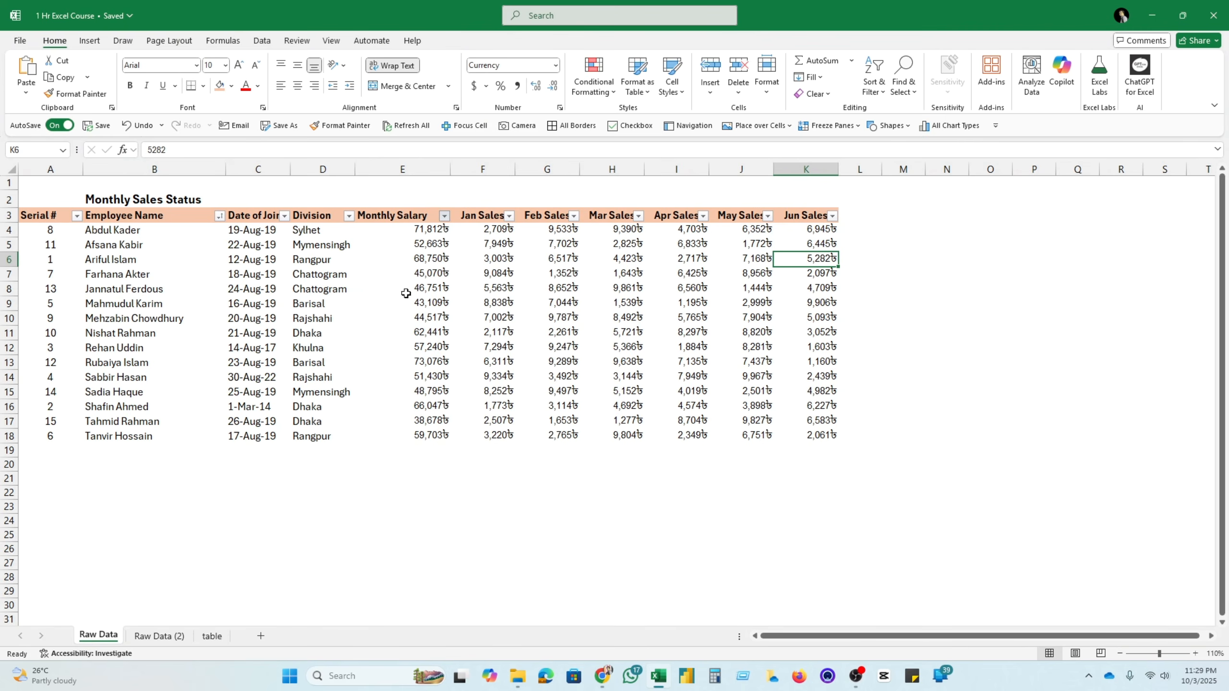
left_click(441, 235)
left_click_drag(442, 235, 435, 438)
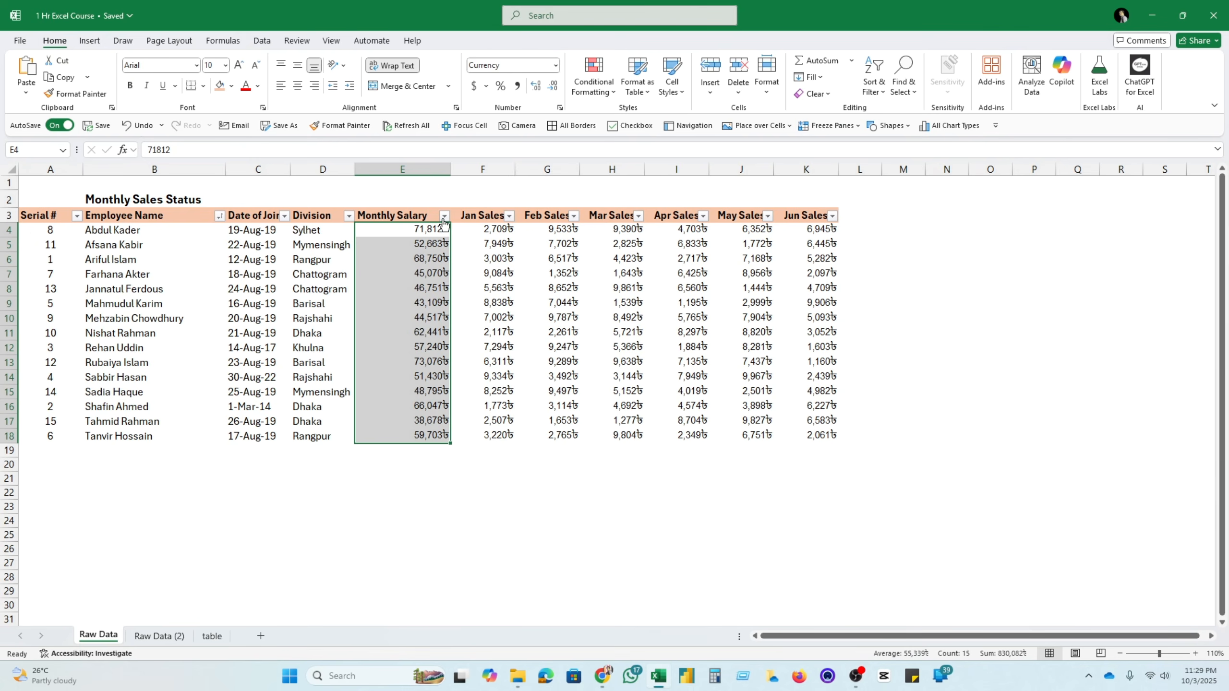
left_click(443, 217)
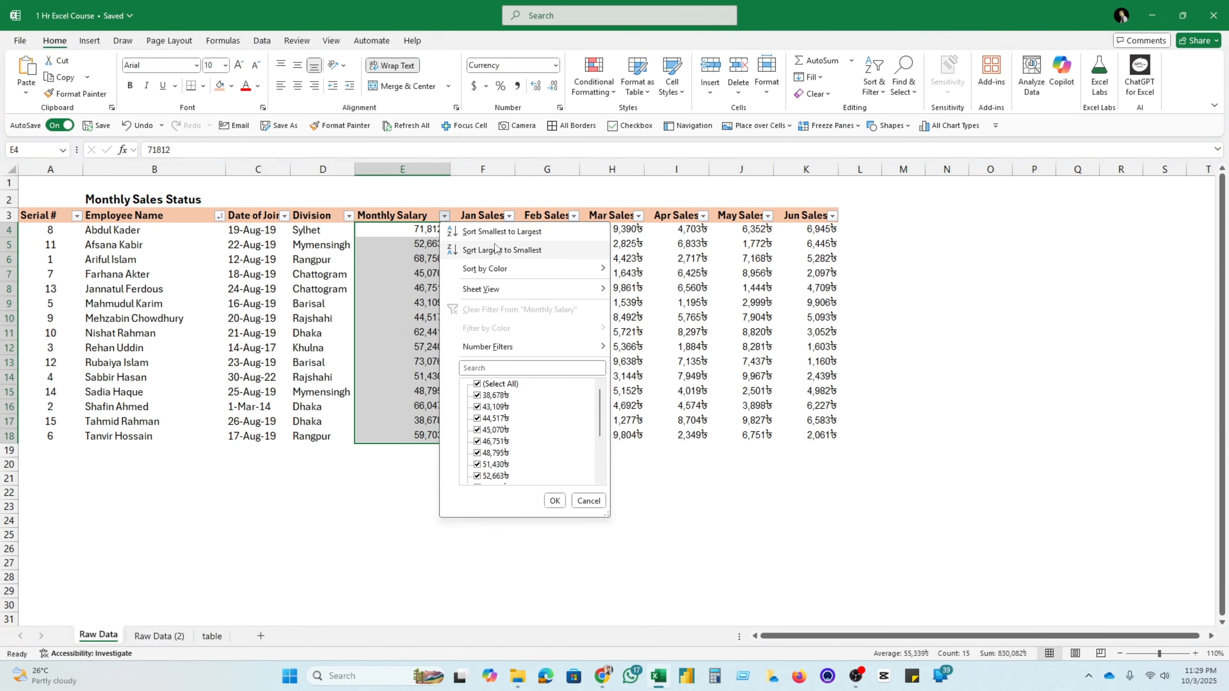
left_click(538, 250)
left_click(402, 333)
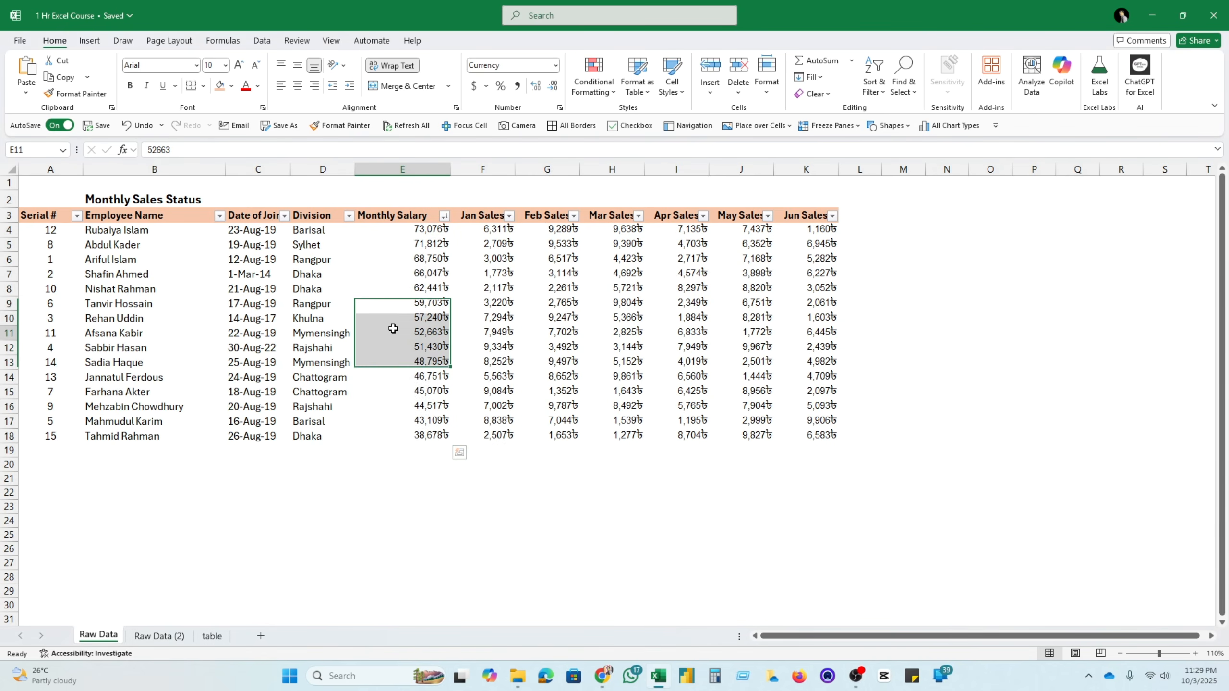
left_click_drag(441, 236, 428, 339)
left_click_drag(135, 236, 280, 268)
left_click(435, 435)
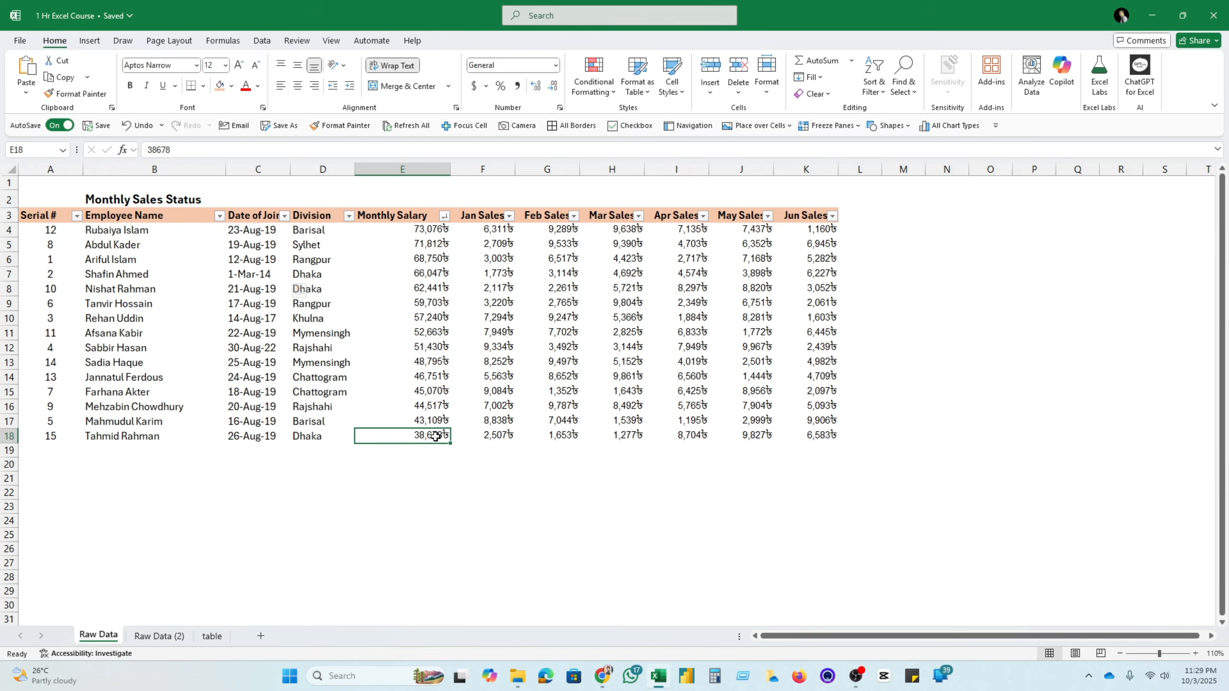
Re-sort the Monthly Salary column from smallest to largest and review the lowest-paid employees' rows
left_click(444, 217)
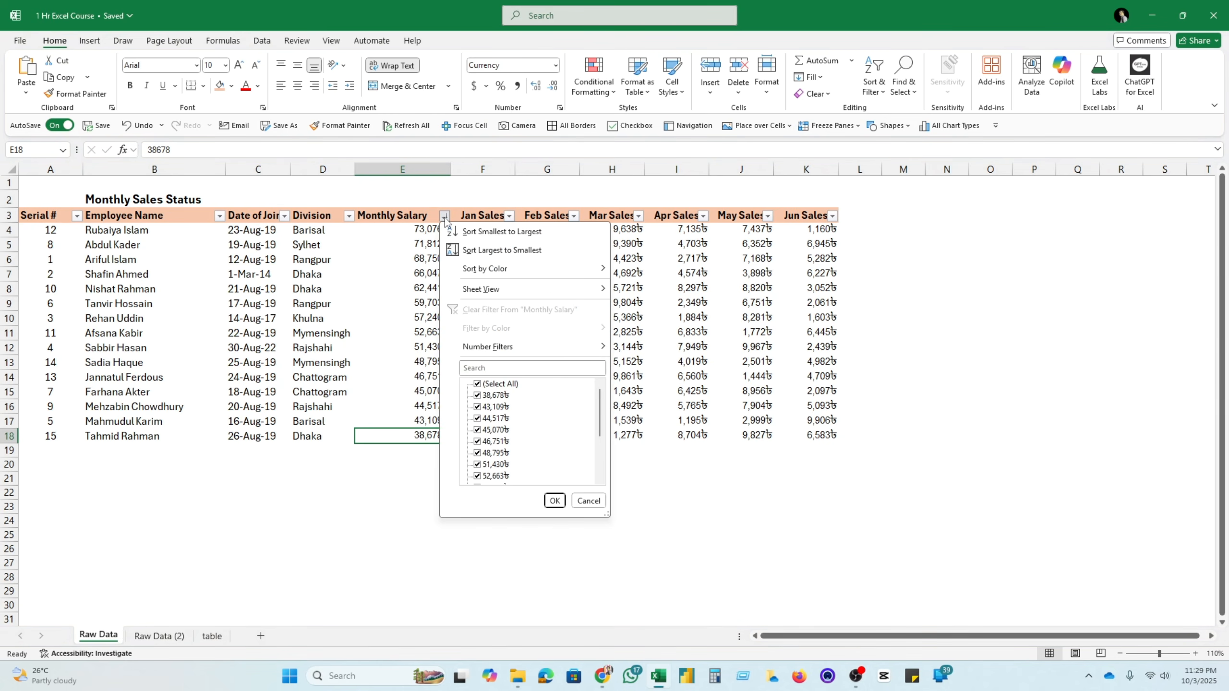
left_click(492, 233)
left_click(411, 230)
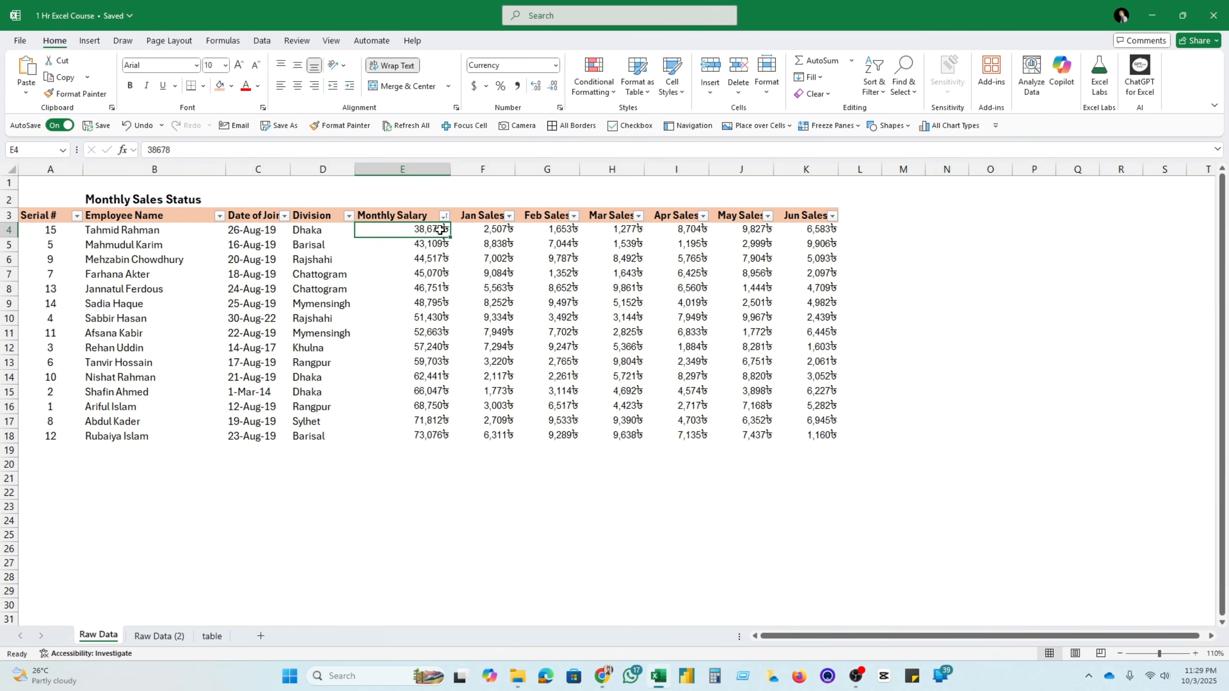
left_click(455, 253)
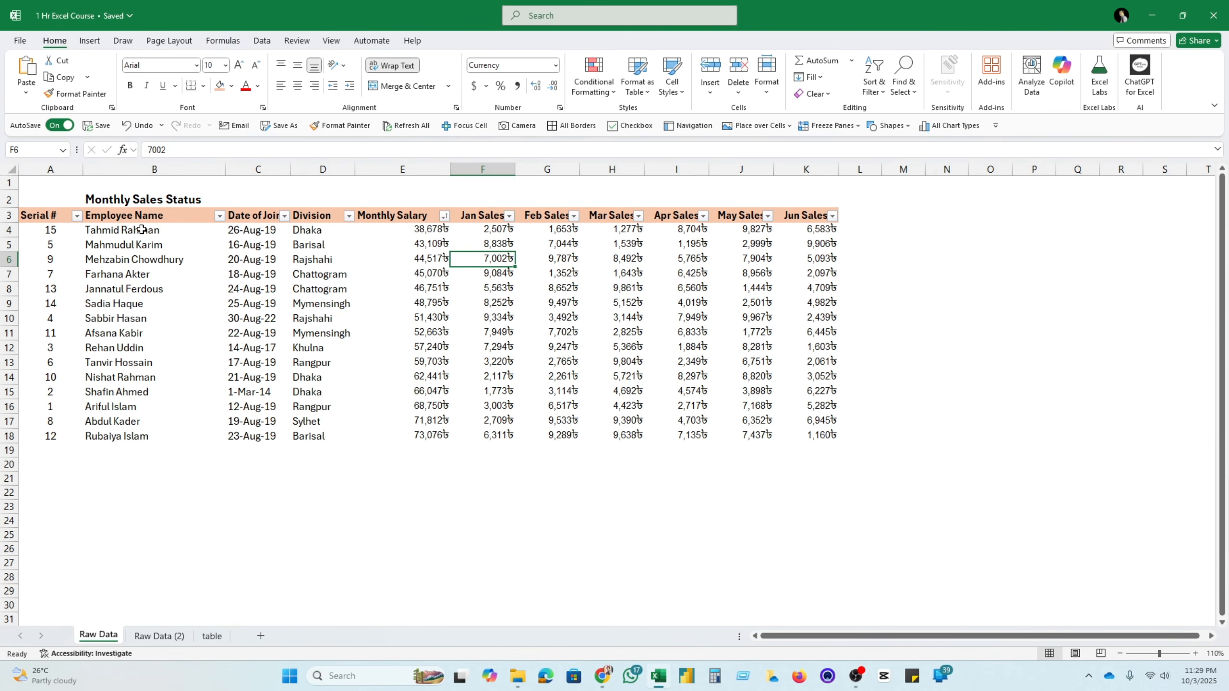
left_click_drag(142, 230, 476, 280)
left_click(655, 308)
left_click(418, 287)
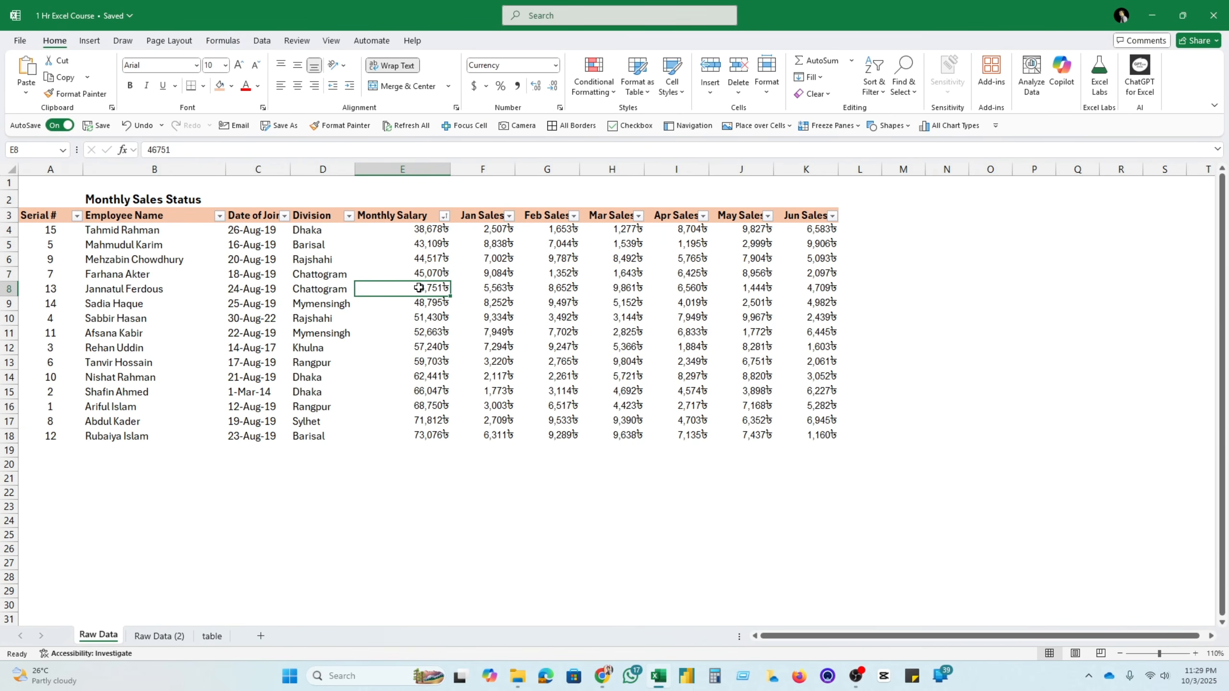
left_click(445, 216)
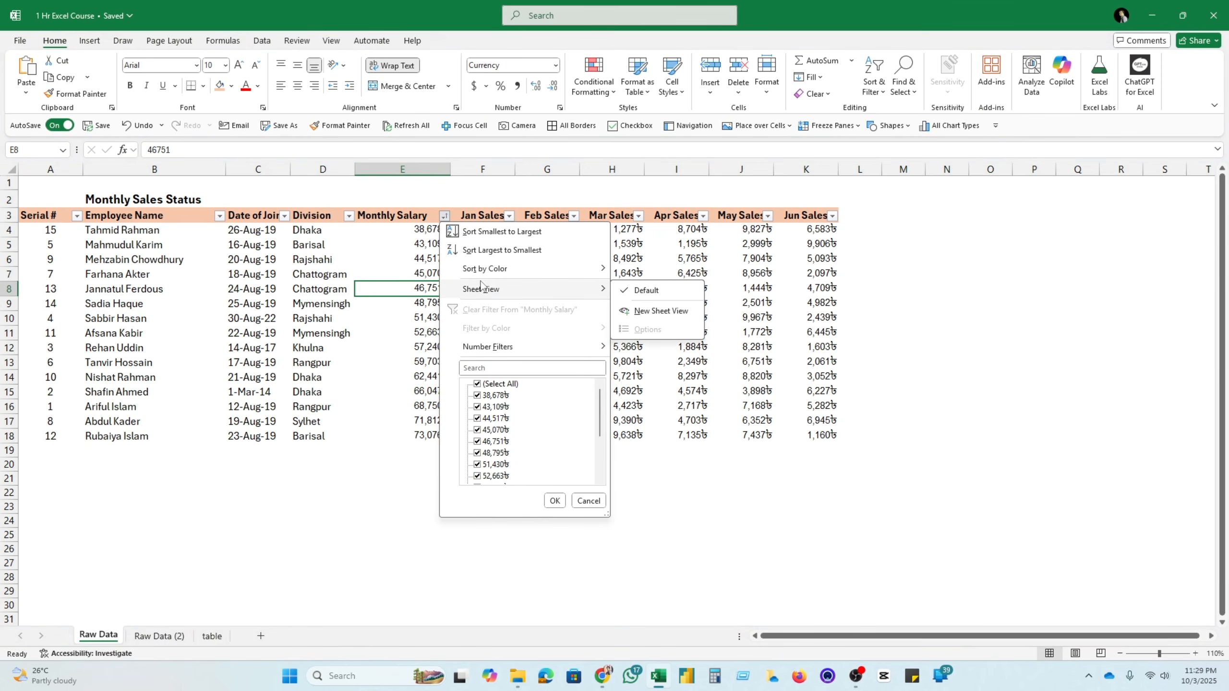
mouse_move(491, 275)
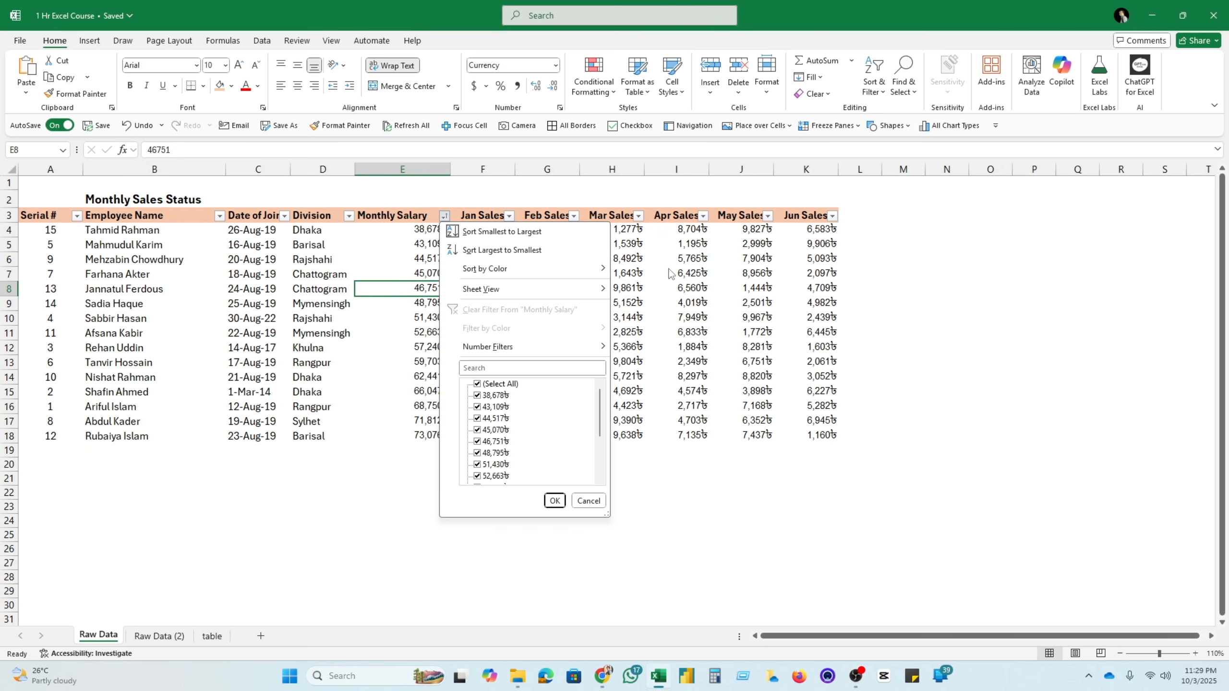
left_click(308, 322)
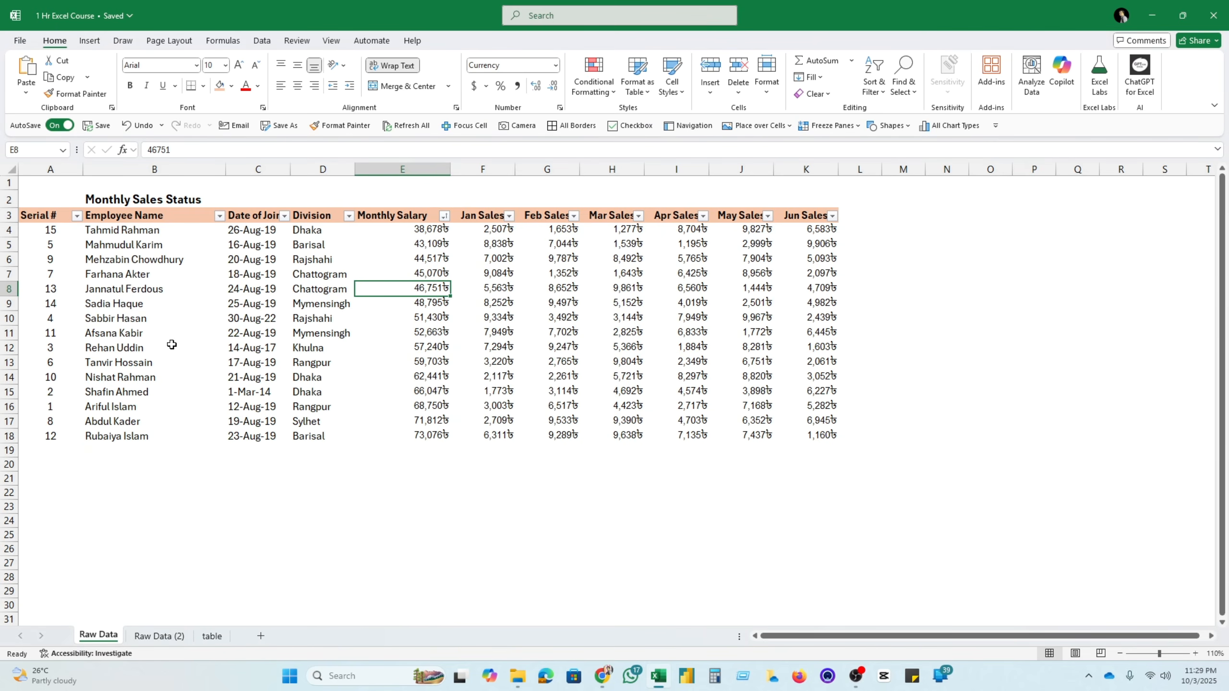
left_click(265, 291)
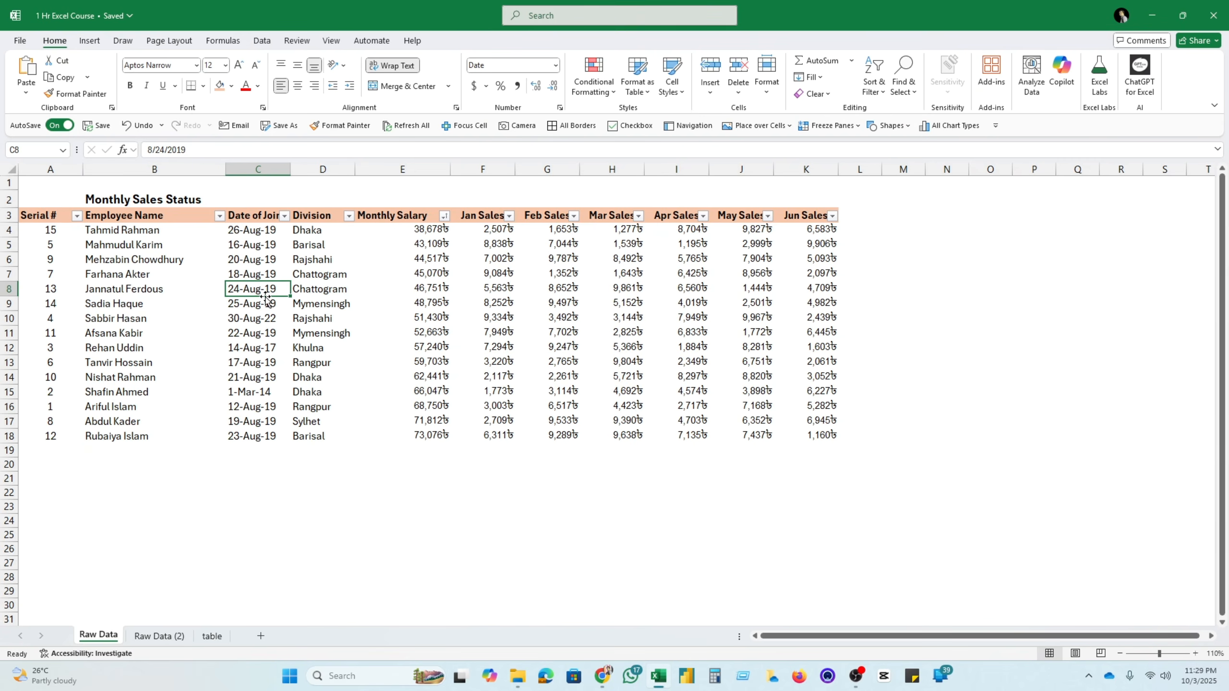
left_click(425, 315)
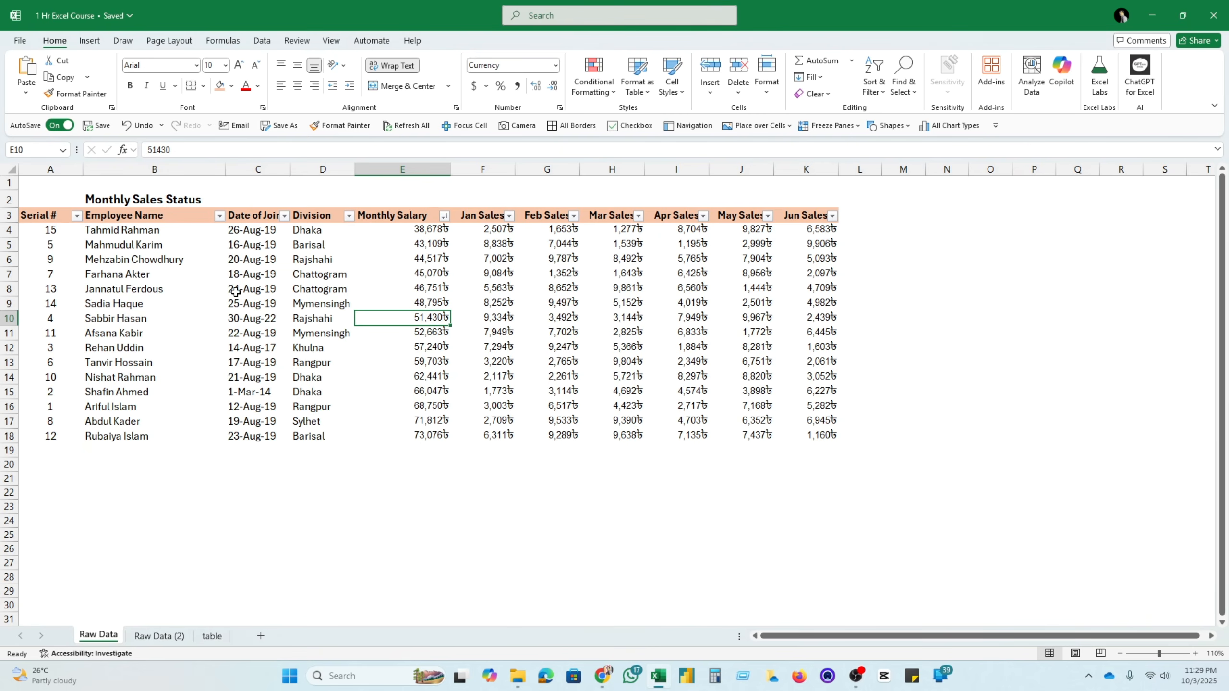
left_click_drag(47, 230, 817, 481)
left_click(276, 577)
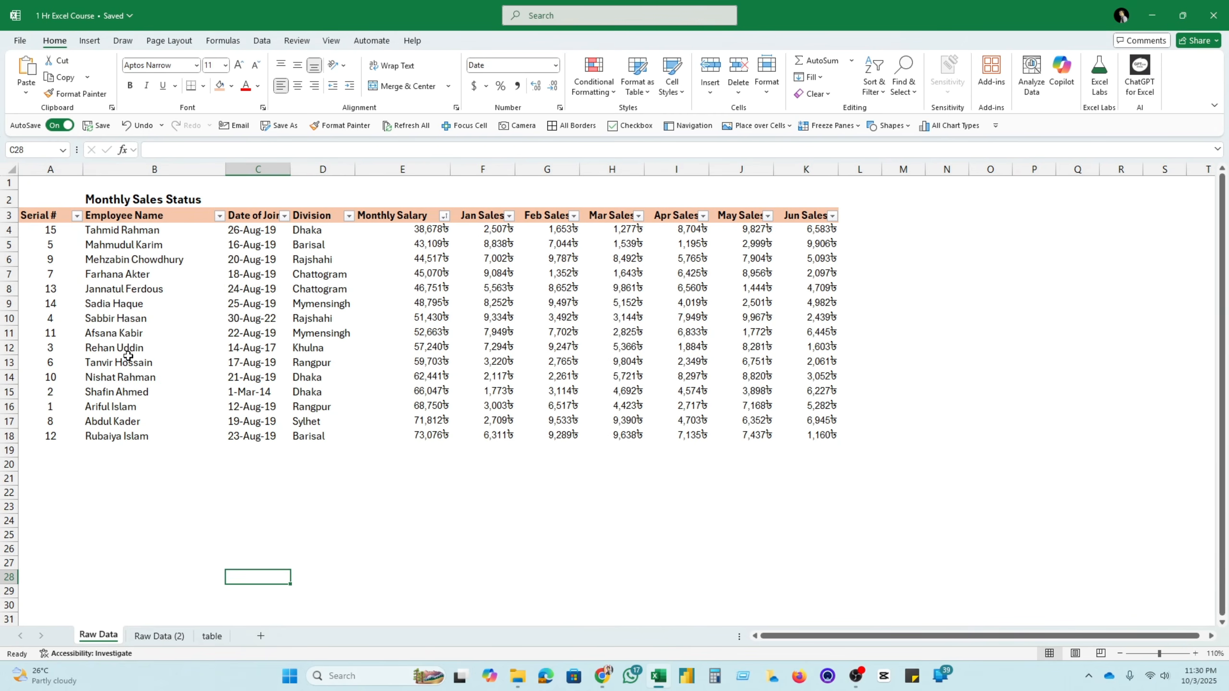
left_click(128, 352)
left_click(740, 378)
left_click(385, 394)
left_click_drag(556, 406, 583, 406)
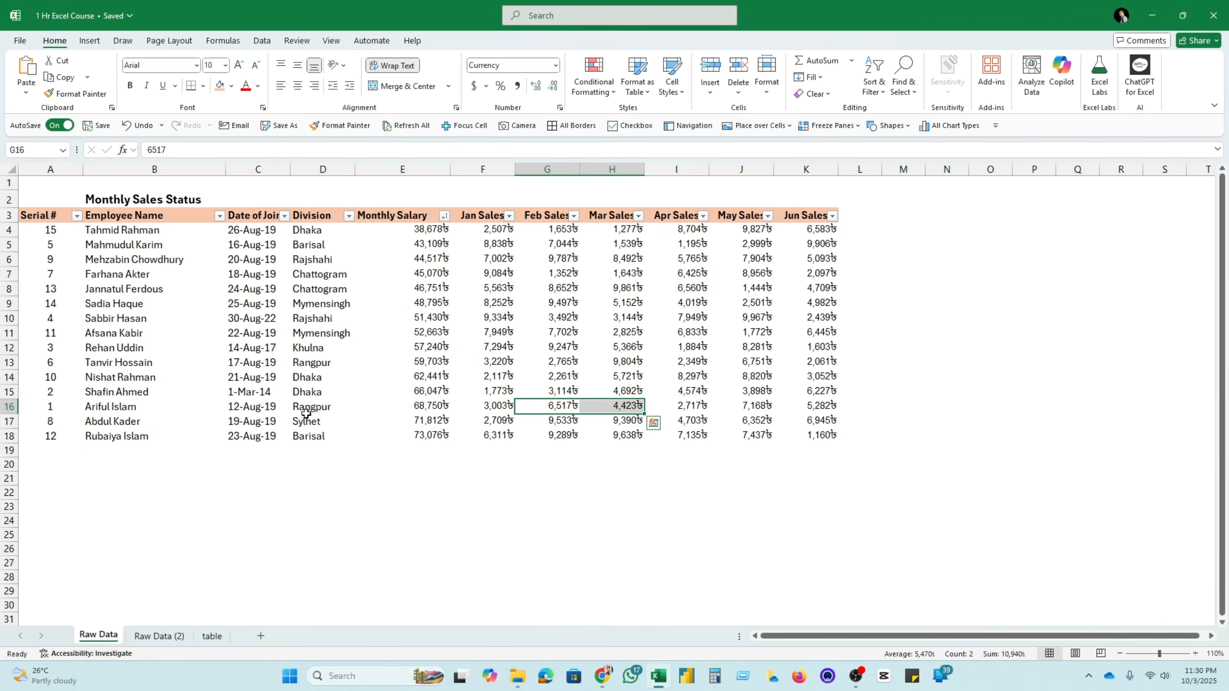
Open the Find dialog and enter the first name of the employee with serial number 4 as the search text
left_click(425, 348)
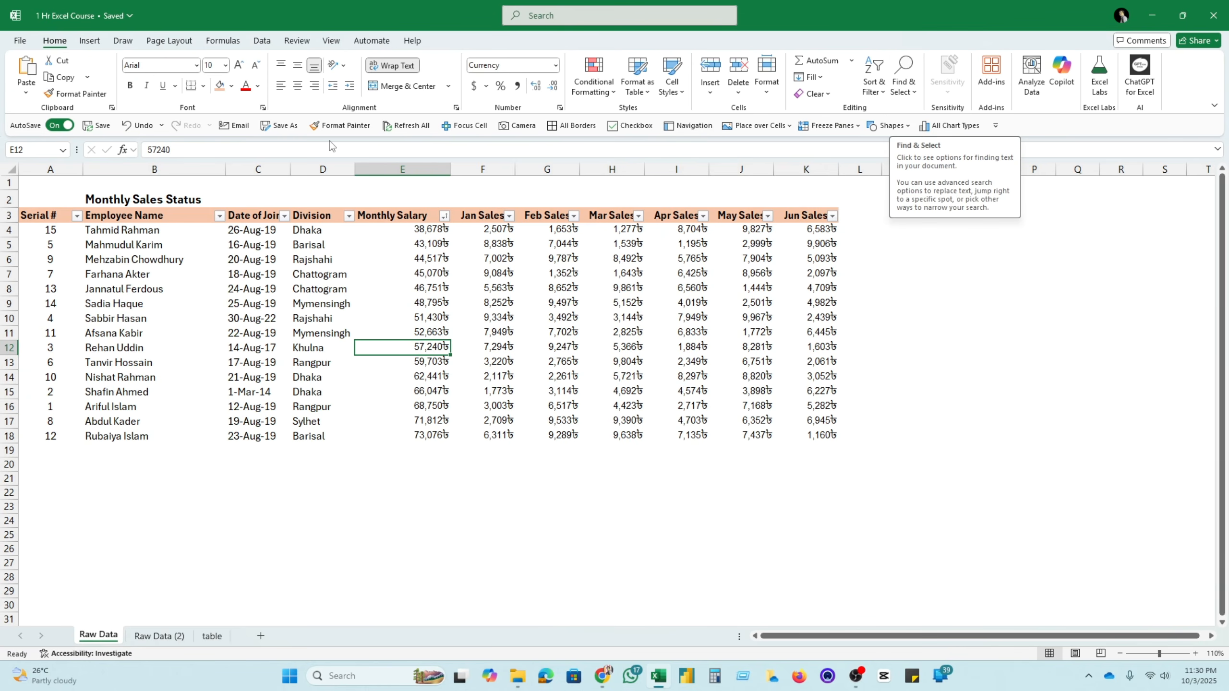
left_click(905, 87)
left_click(939, 111)
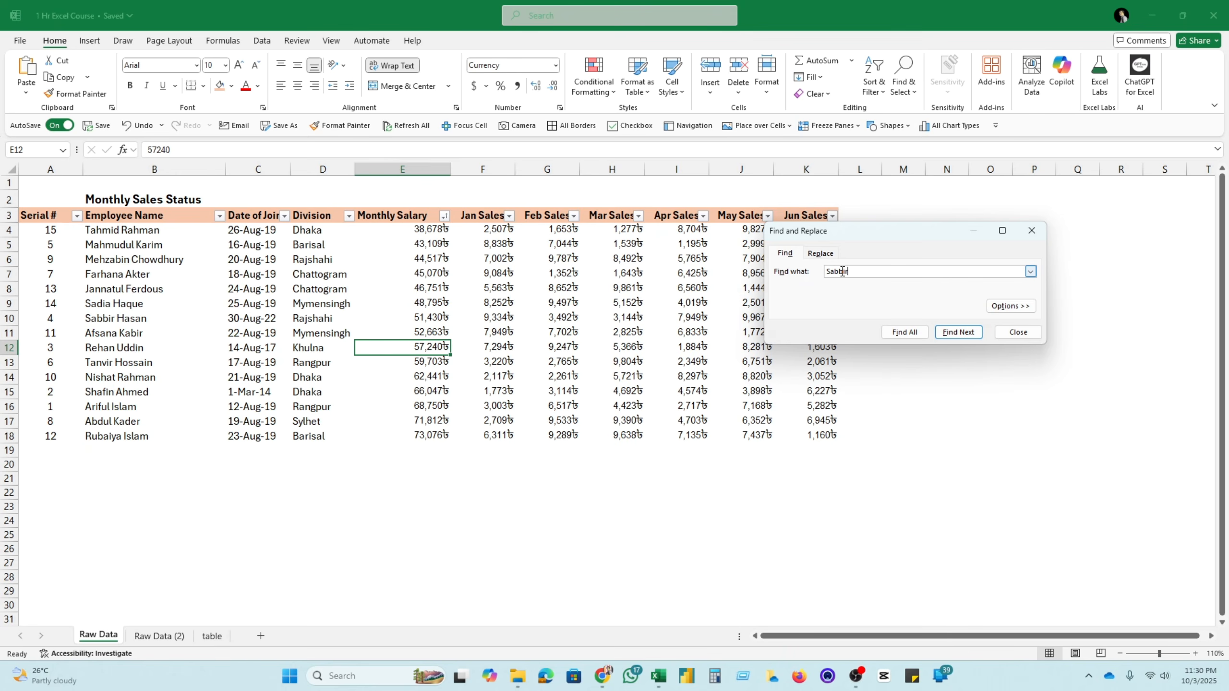
Find all cells containing the first employee's first name, and repeat the search with a second employee's first name
left_click(904, 332)
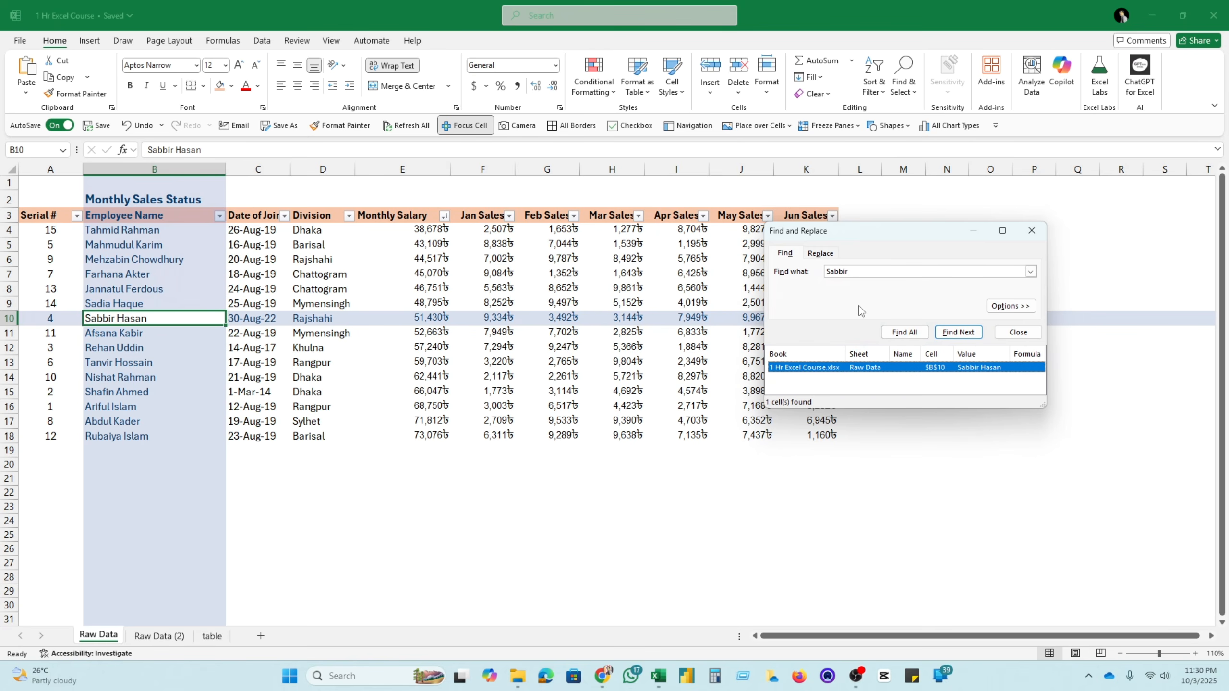
left_click_drag(858, 271, 790, 272)
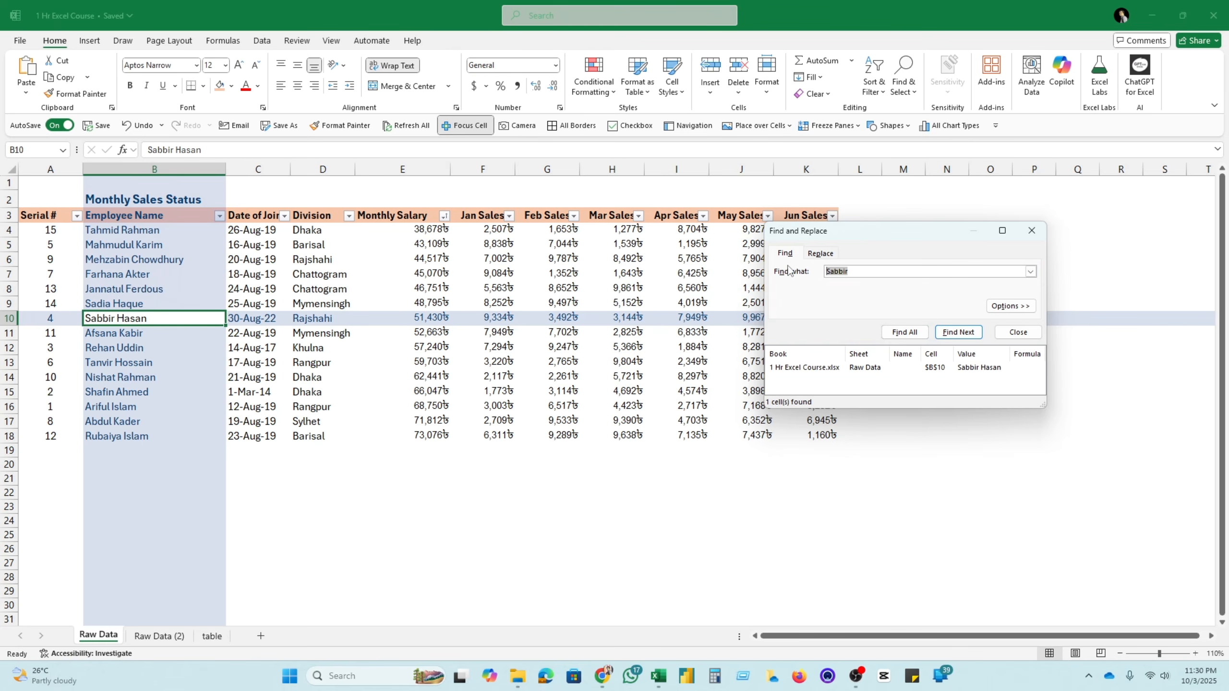
type("Abdul")
left_click(905, 333)
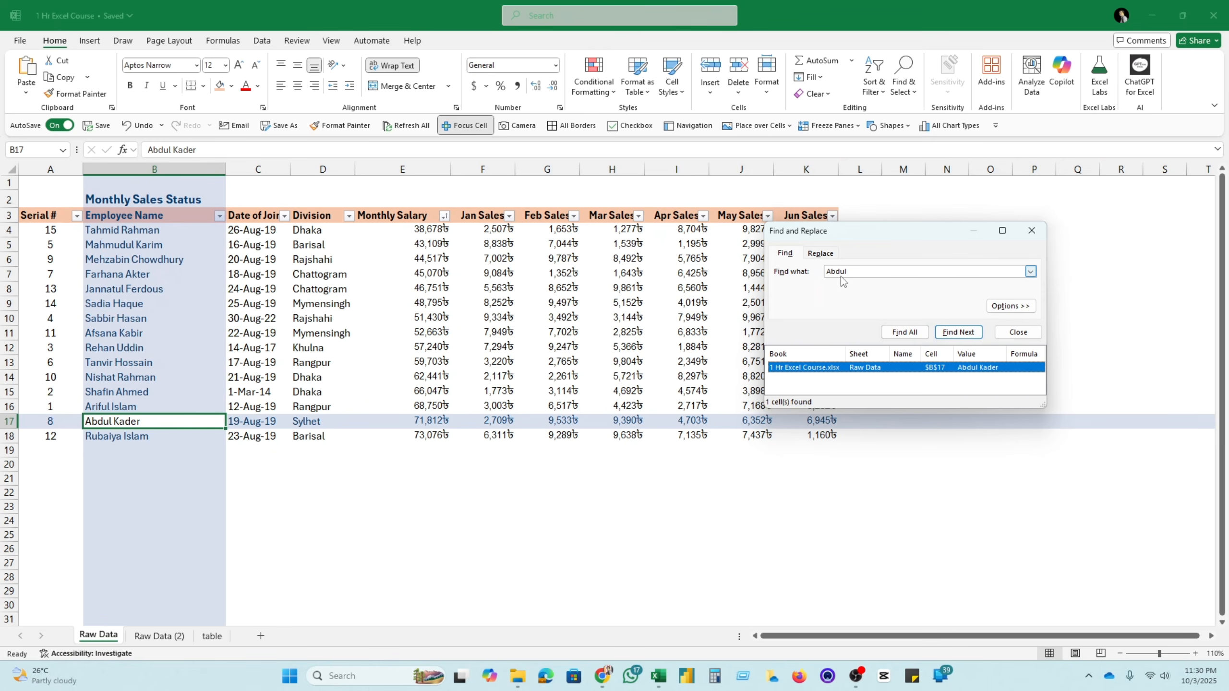
Replace all occurrences of the full name of the employee with serial number 8 with a different employee name
left_click(874, 272)
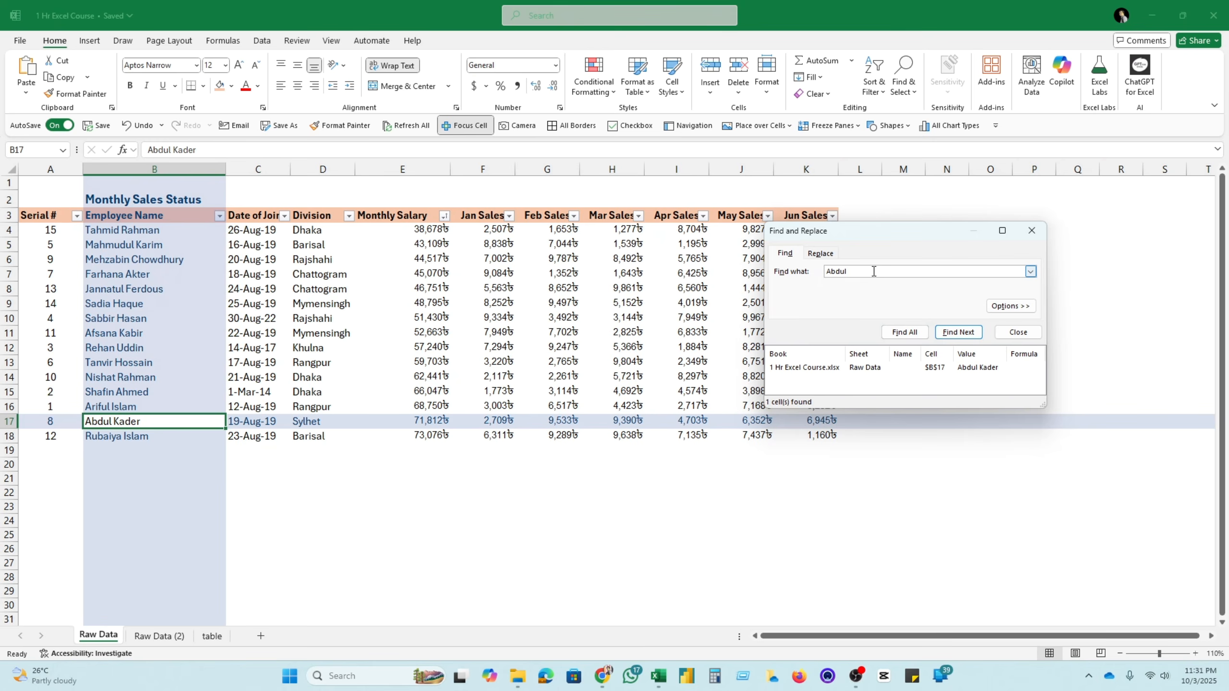
type("Kader")
left_click(785, 255)
left_click(832, 259)
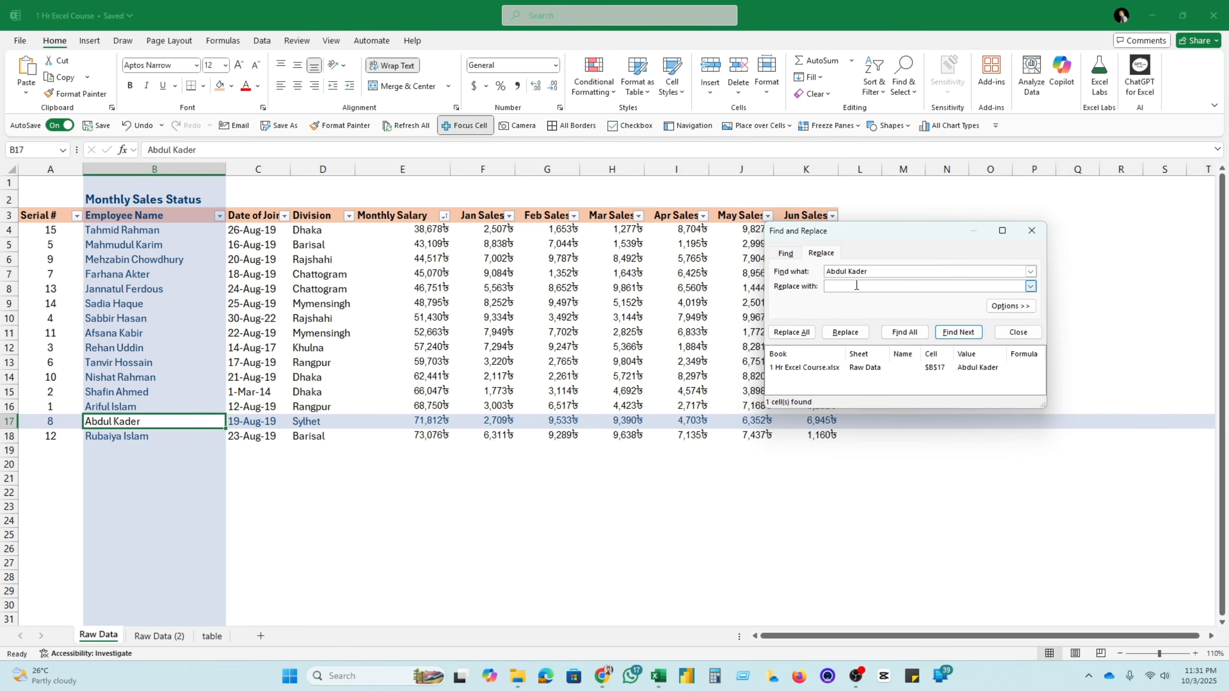
left_click(876, 272)
left_click(858, 287)
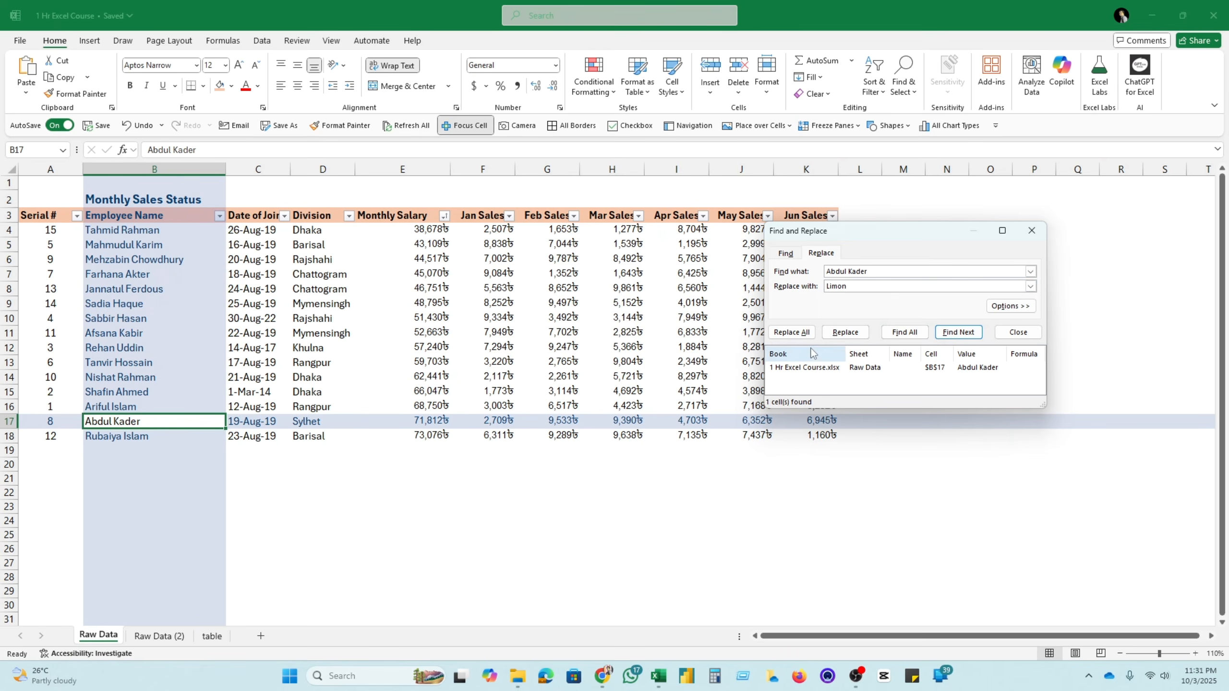
left_click(791, 332)
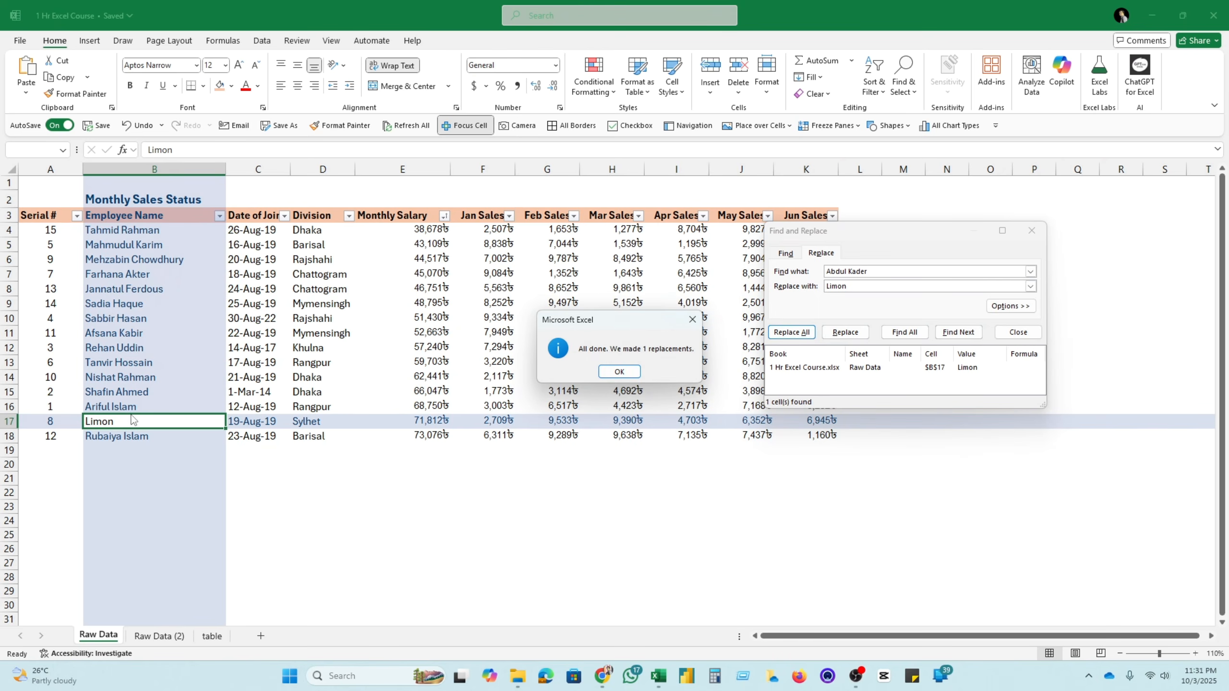
left_click(609, 374)
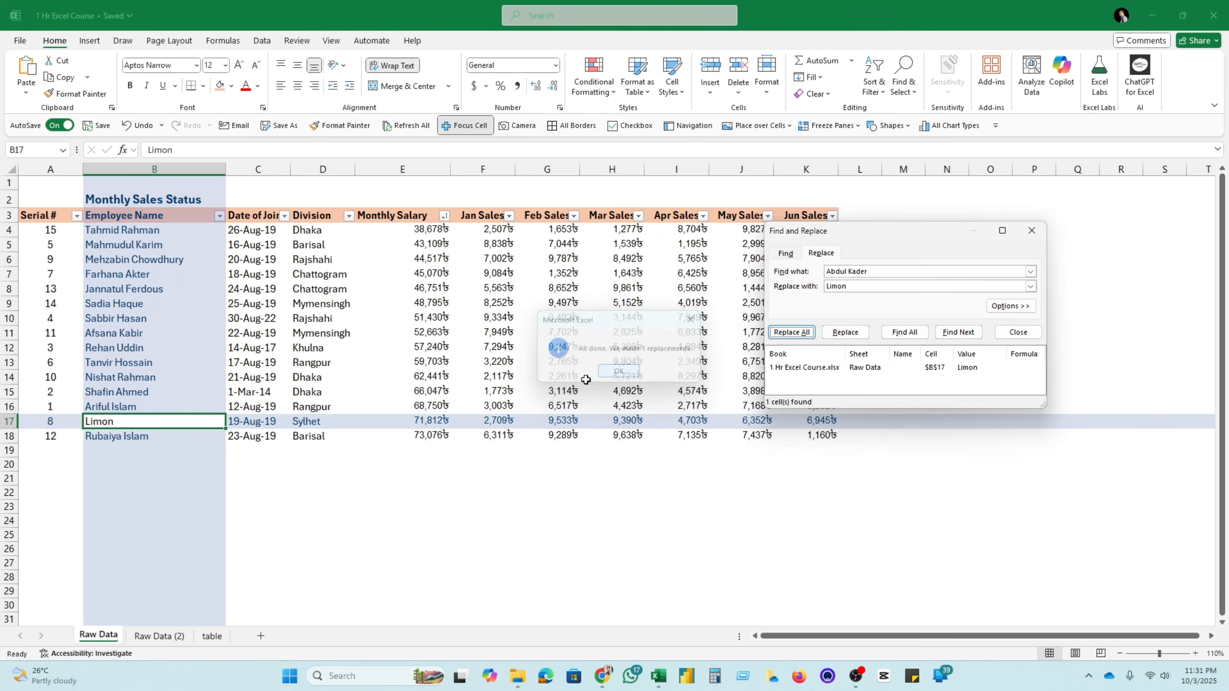
Check the replaced employee name in cell B17 and close the Find and Replace dialog
left_click(99, 479)
left_click(118, 421)
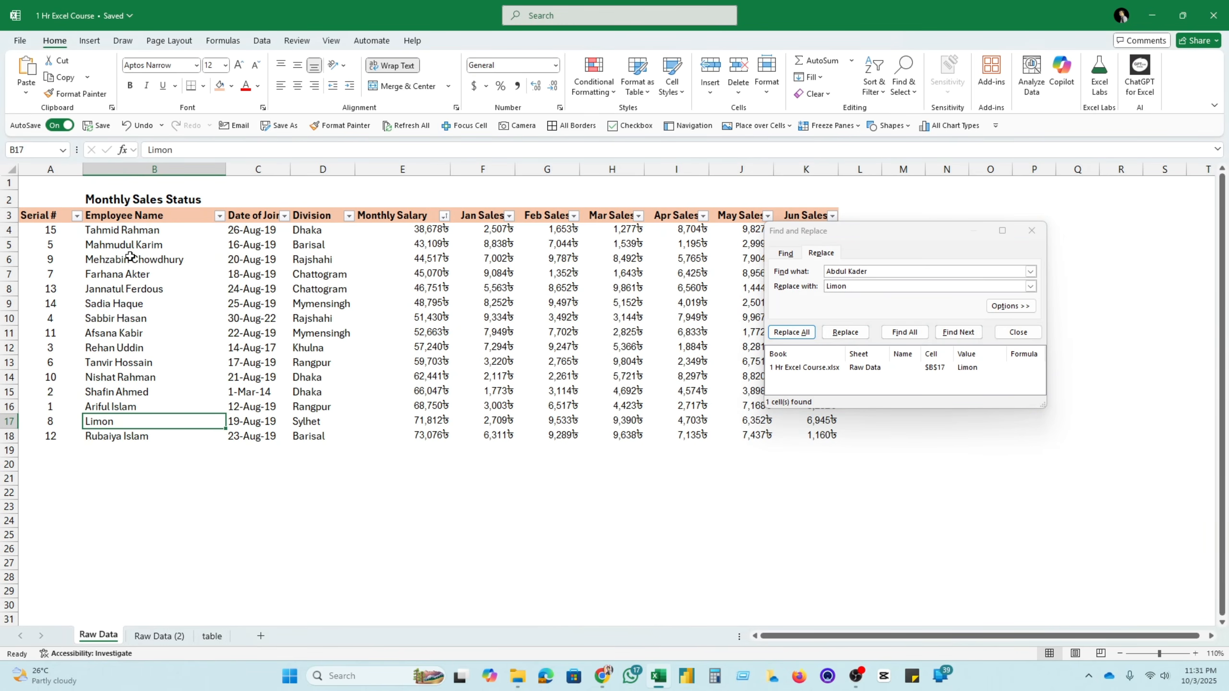
left_click_drag(131, 256, 130, 294)
left_click(118, 352)
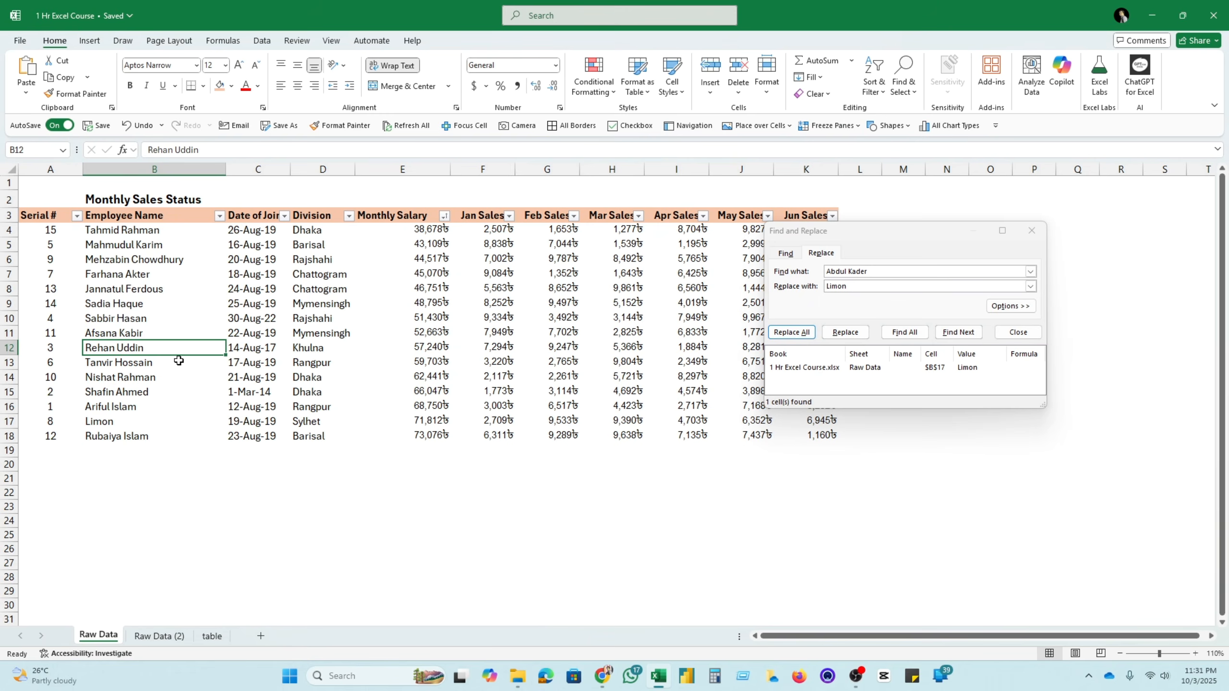
left_click(134, 422)
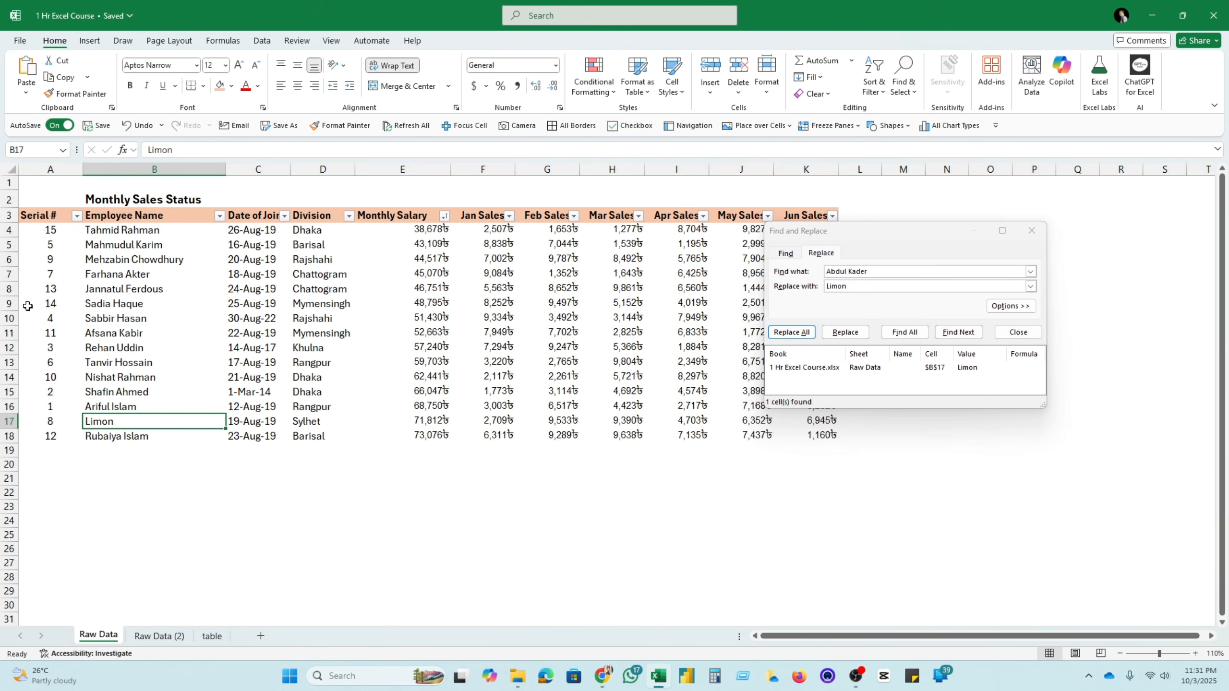
left_click(1032, 230)
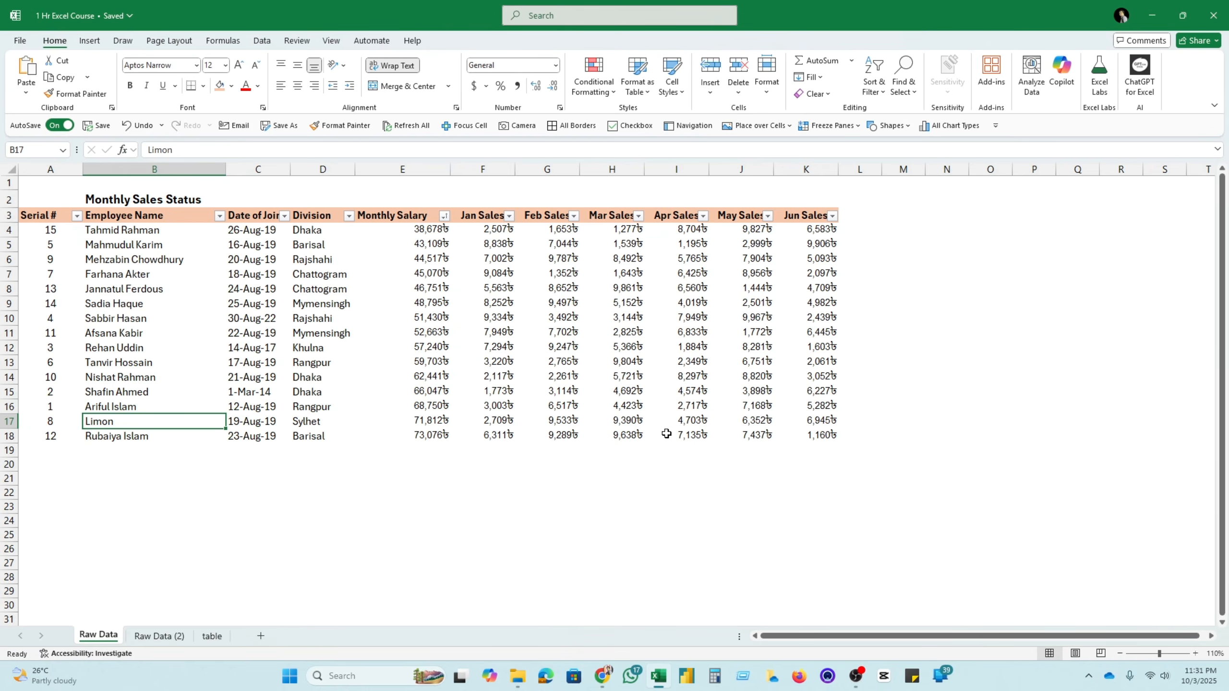
Fill the employee name from cell B17 down into B18 to create a duplicate entry
left_click_drag(233, 464, 233, 476)
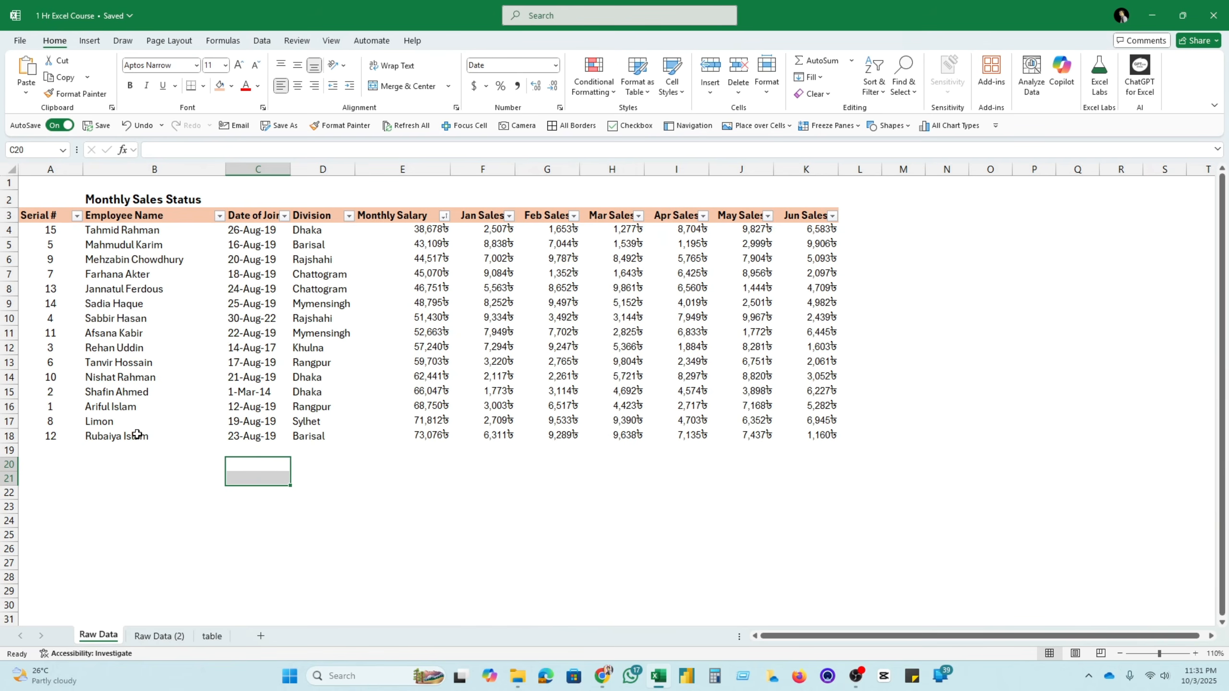
left_click(103, 422)
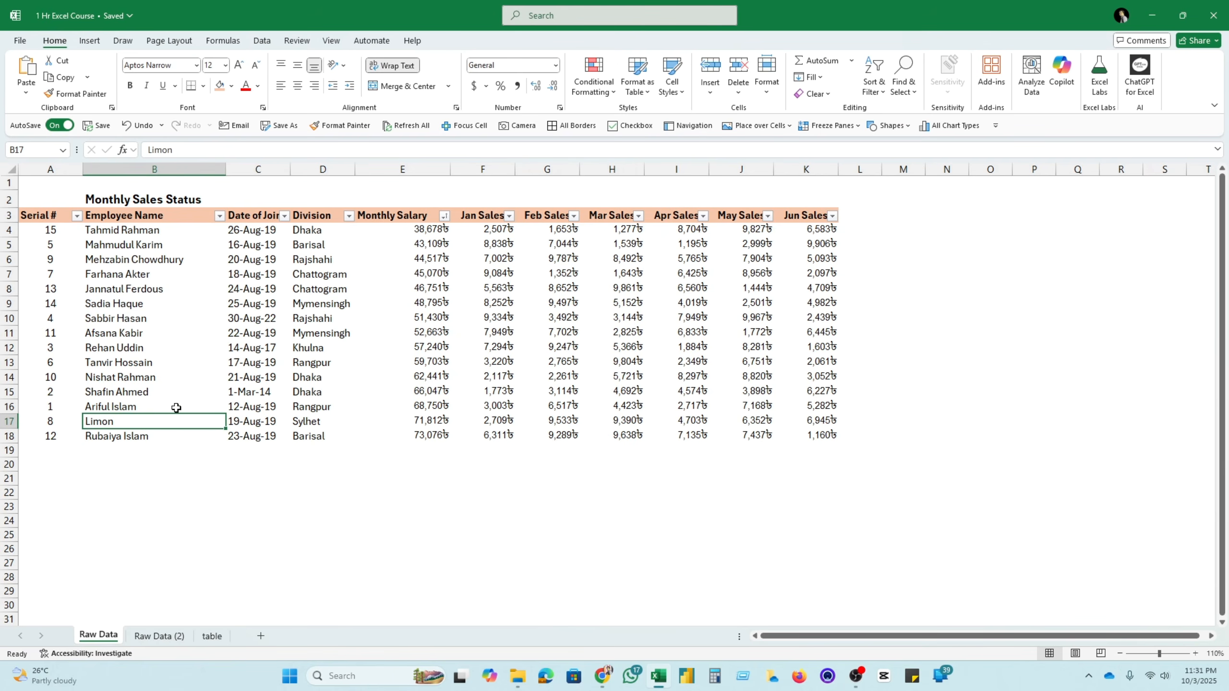
left_click_drag(227, 430, 228, 442)
left_click(156, 481)
left_click_drag(121, 422, 124, 433)
left_click(118, 488)
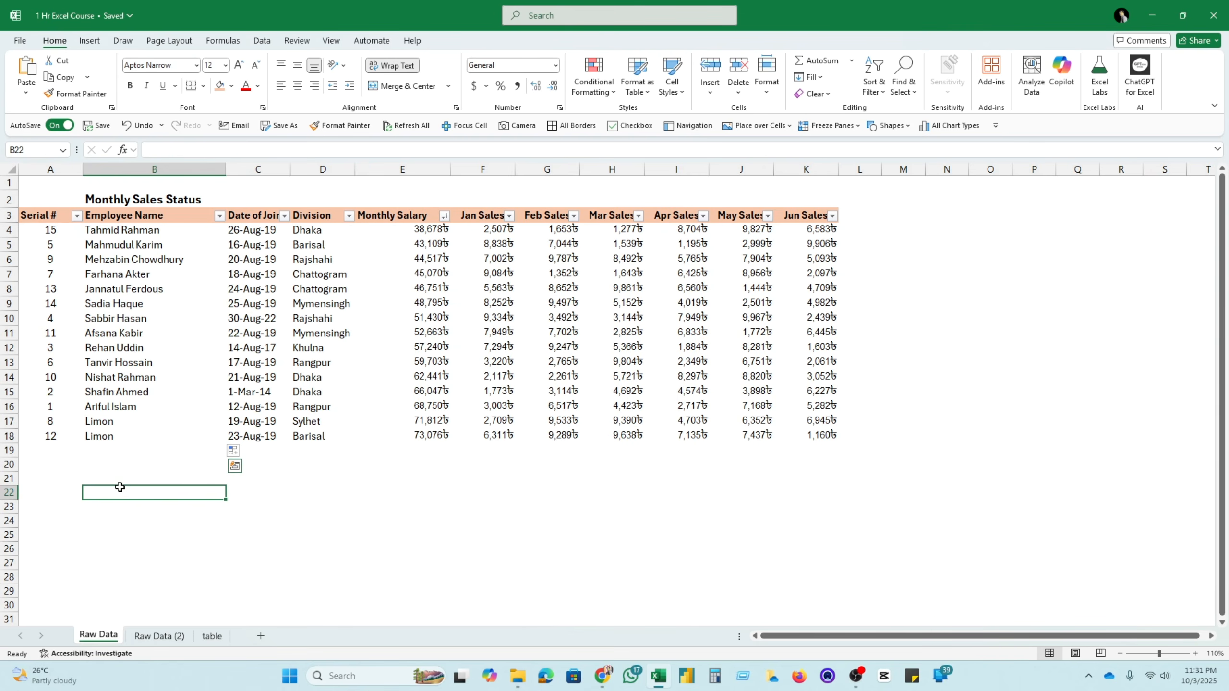
Remove duplicate rows from the sales table A3:K18, comparing only the Employee Name column
left_click(186, 327)
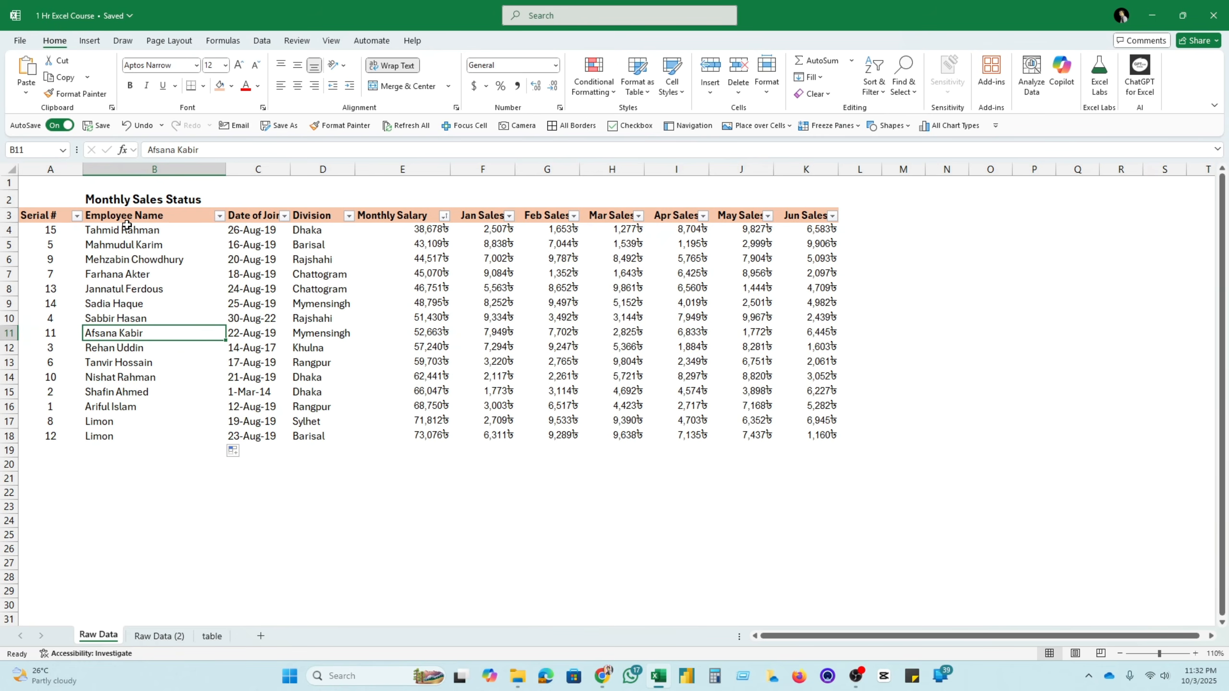
left_click_drag(43, 218, 821, 439)
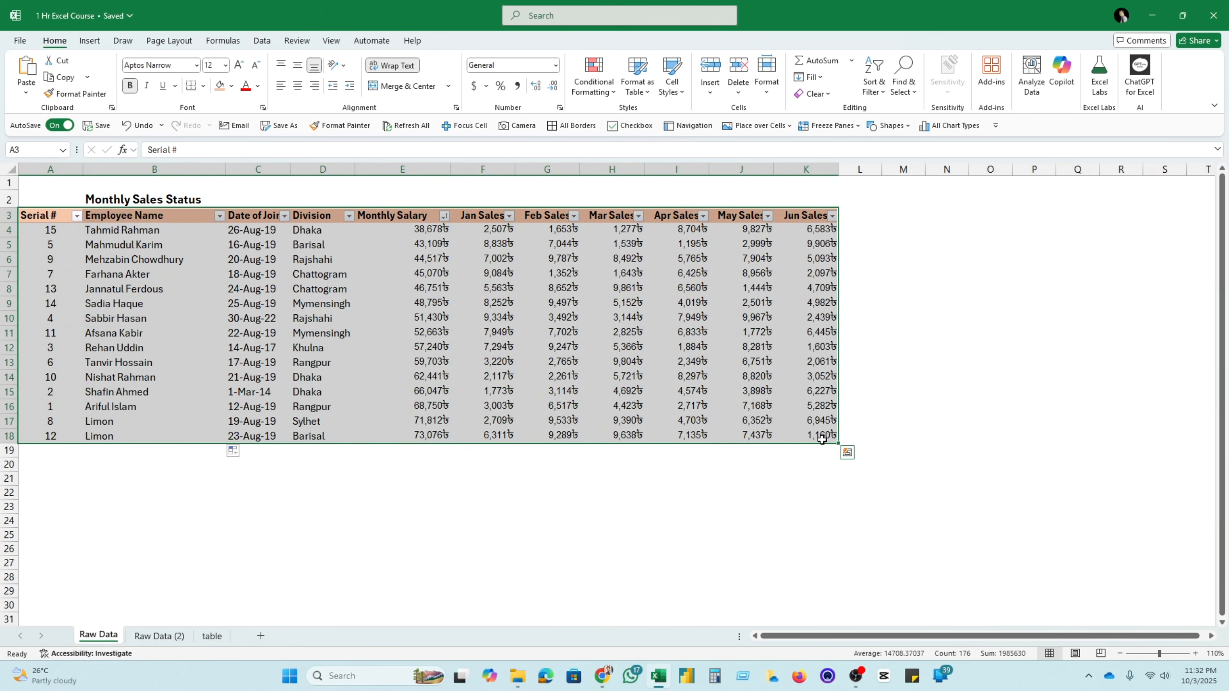
left_click(261, 41)
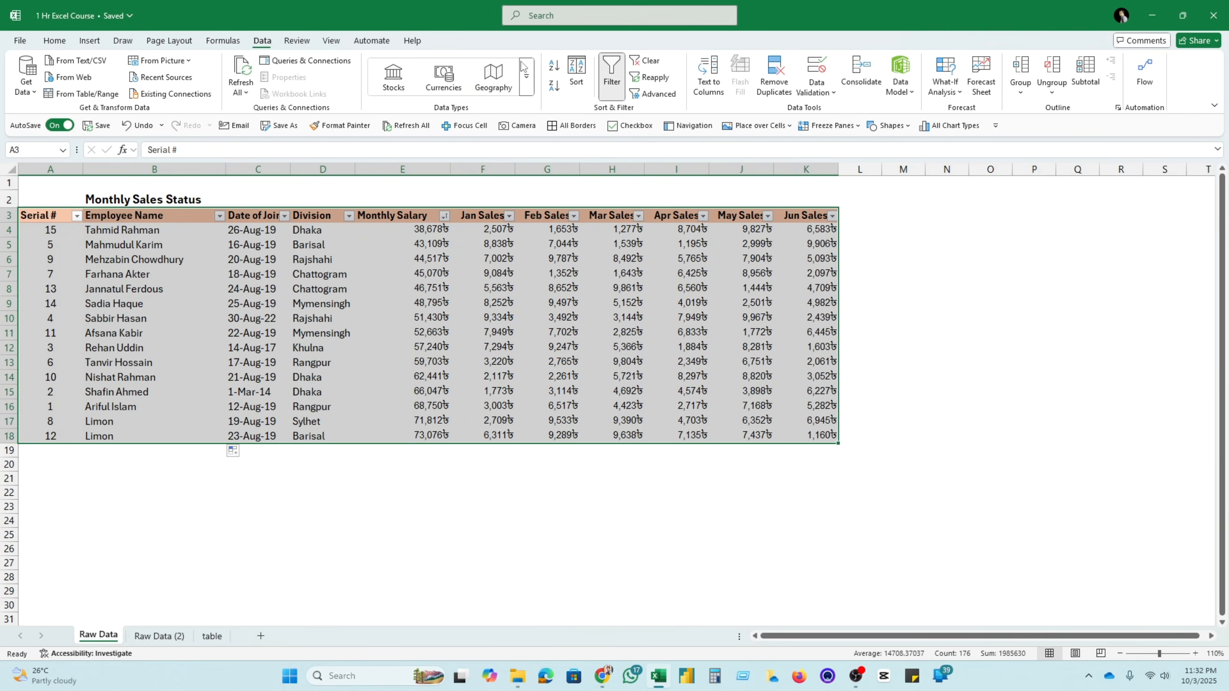
left_click(774, 90)
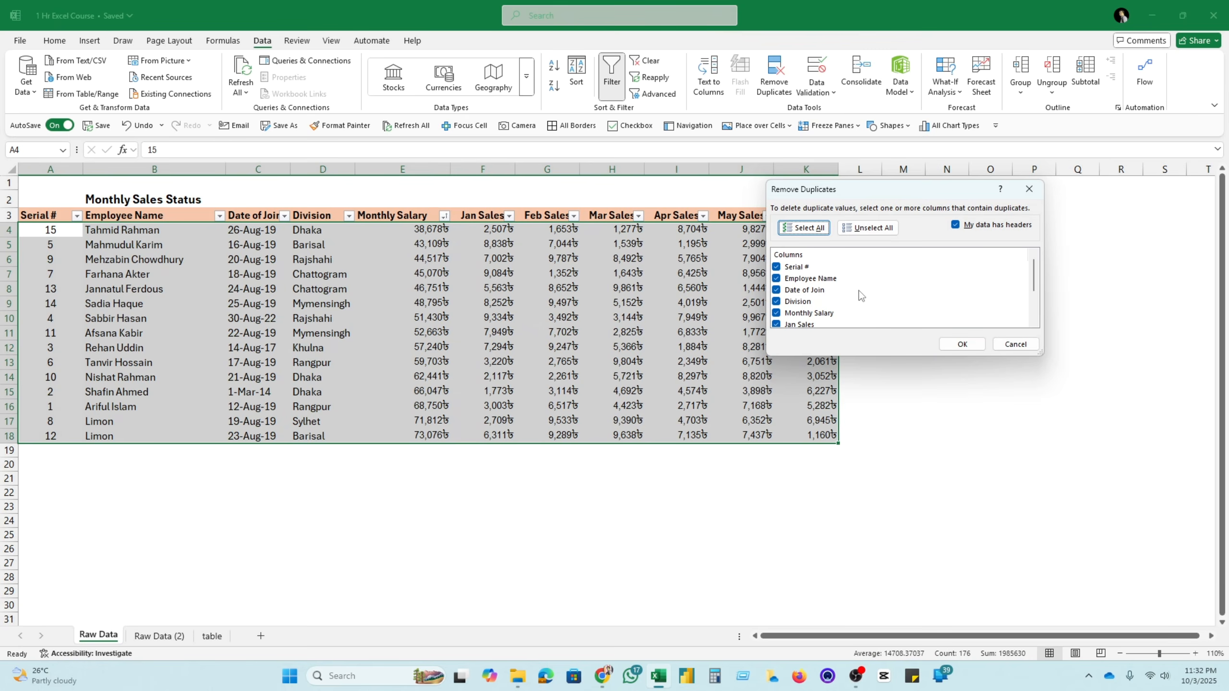
scroll(860, 295, "down", 2)
scroll(860, 295, "up", 2)
scroll(815, 283, "down", 2)
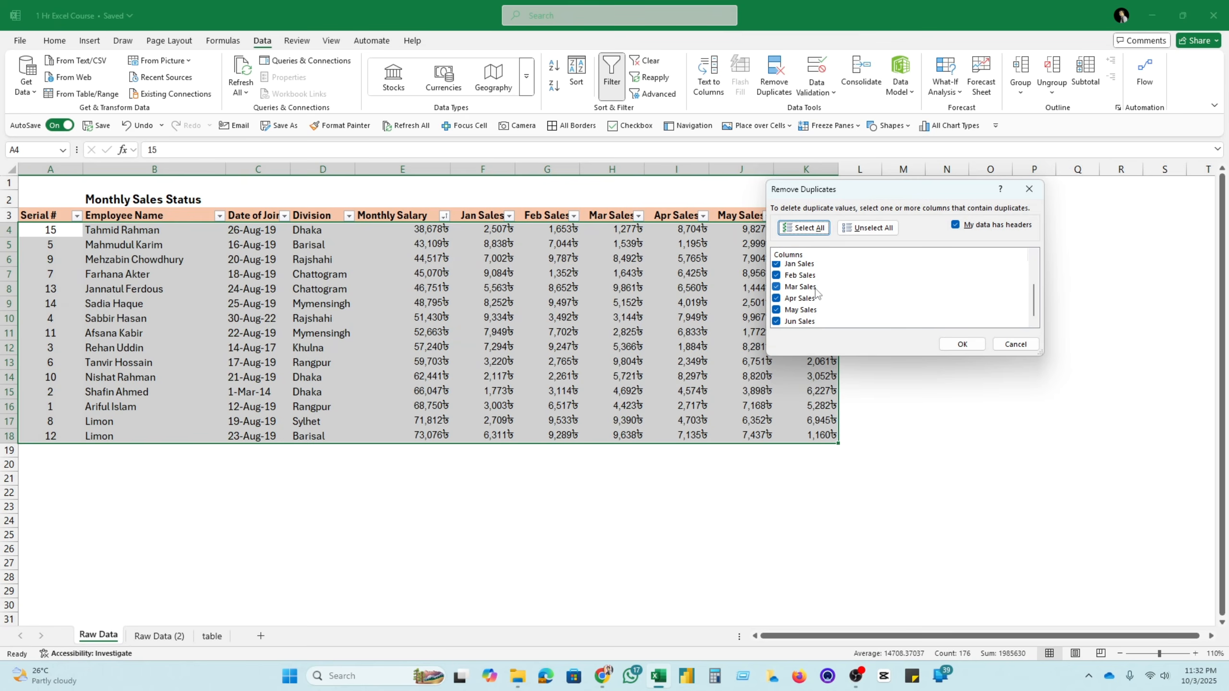
scroll(816, 291, "up", 3)
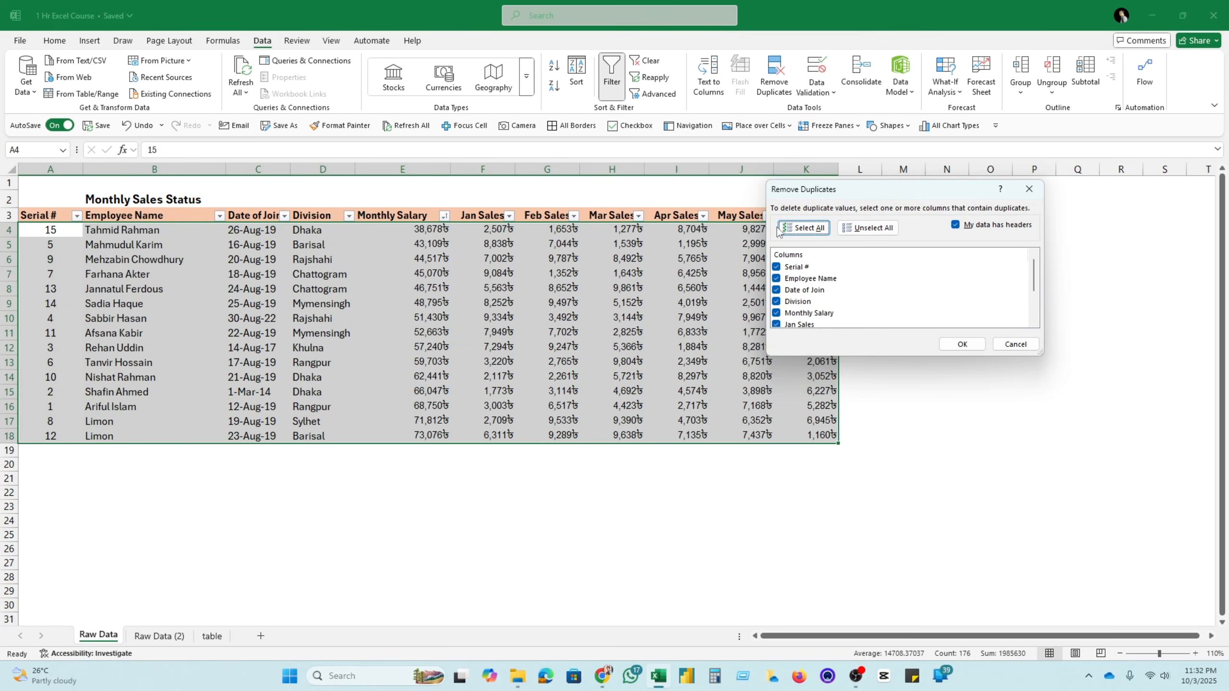
left_click(874, 229)
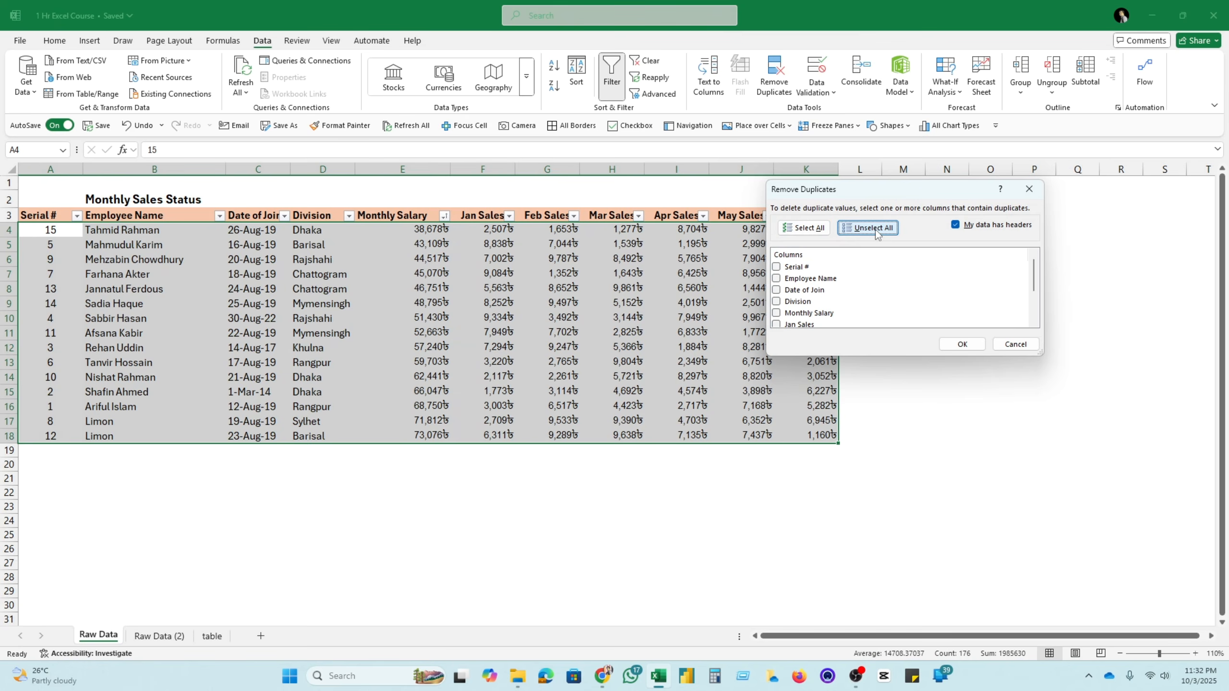
left_click(777, 278)
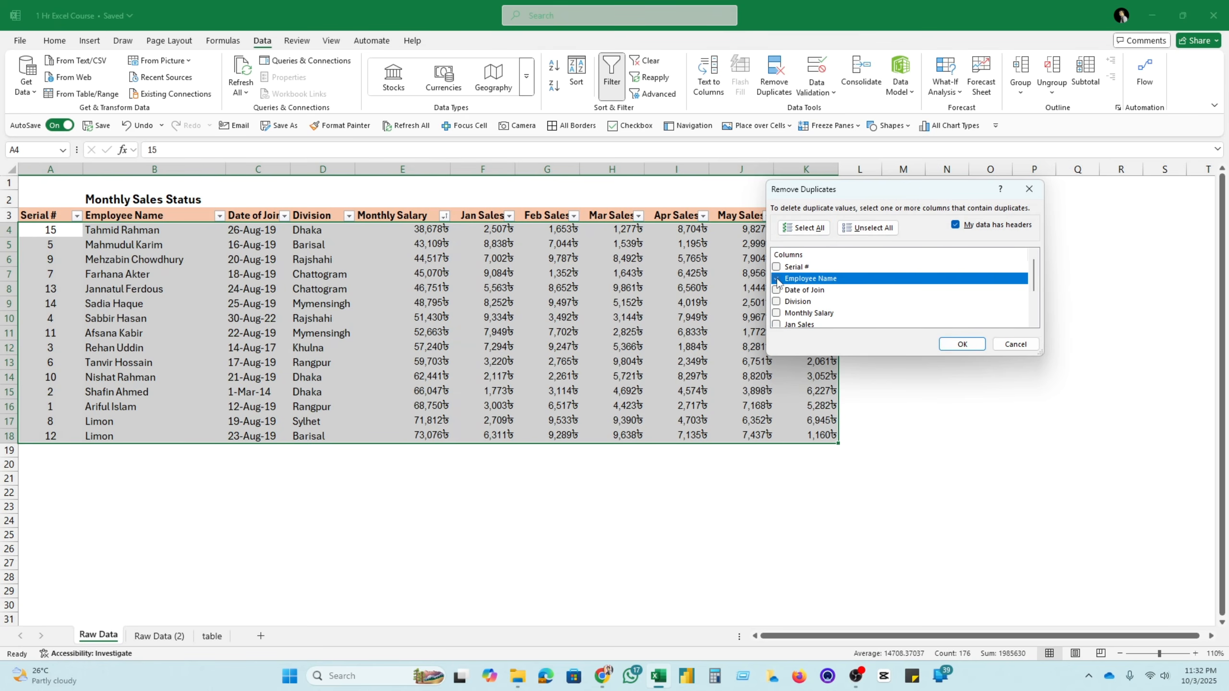
left_click(961, 345)
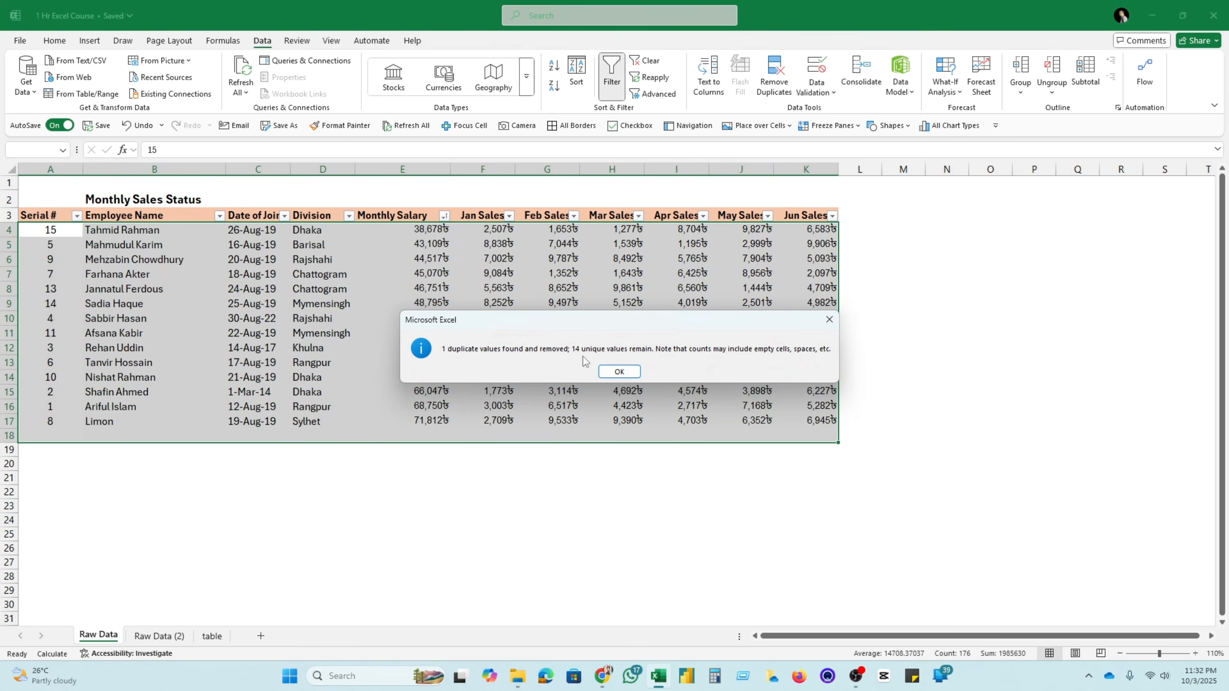
left_click(829, 320)
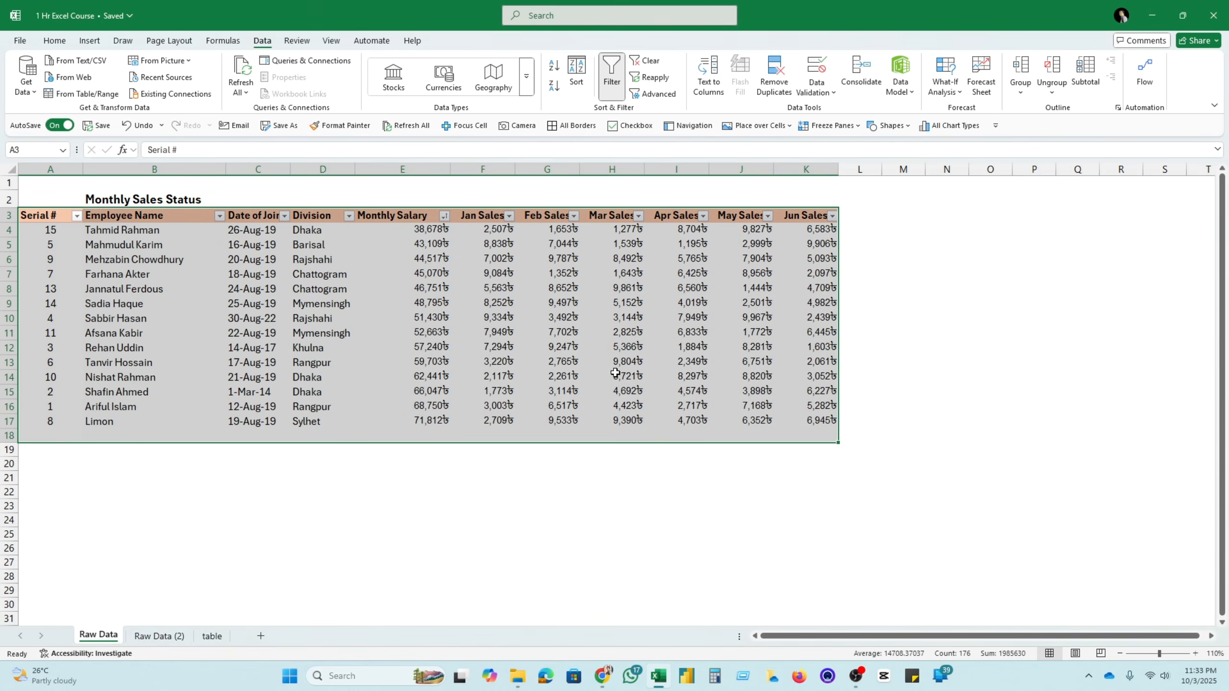
Examine the remaining rows of the sales table and the Monthly Salary values in E4:E17
left_click(238, 428)
left_click(92, 419)
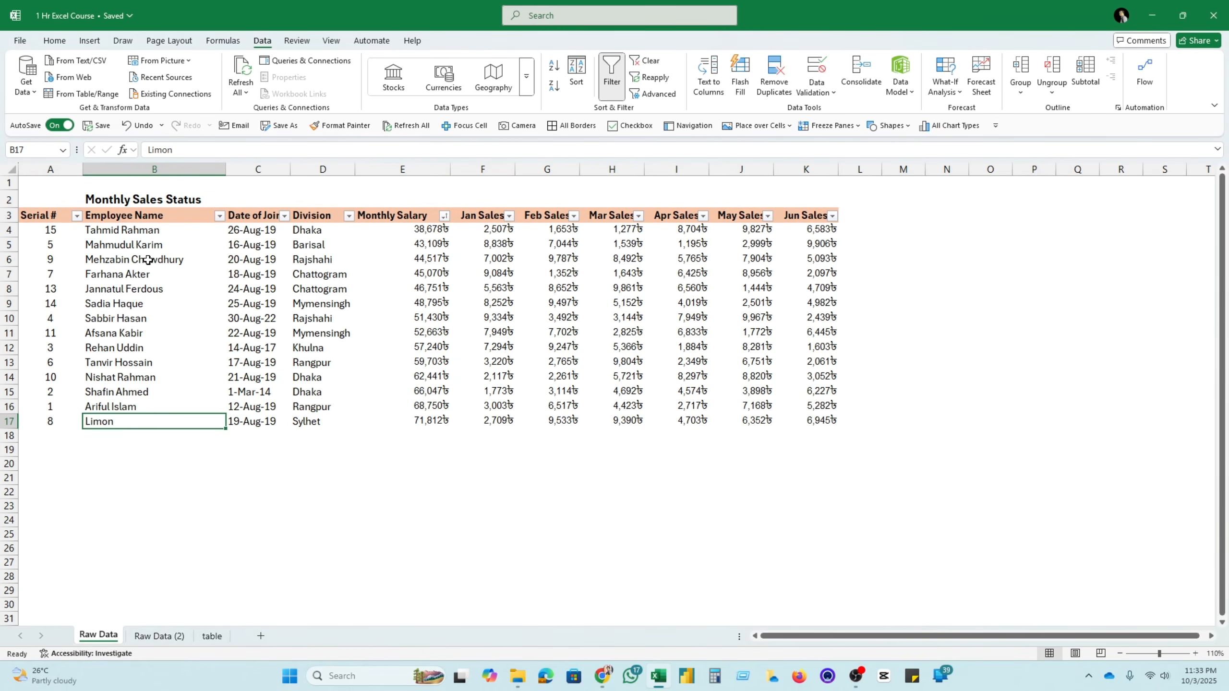
left_click_drag(147, 260, 762, 393)
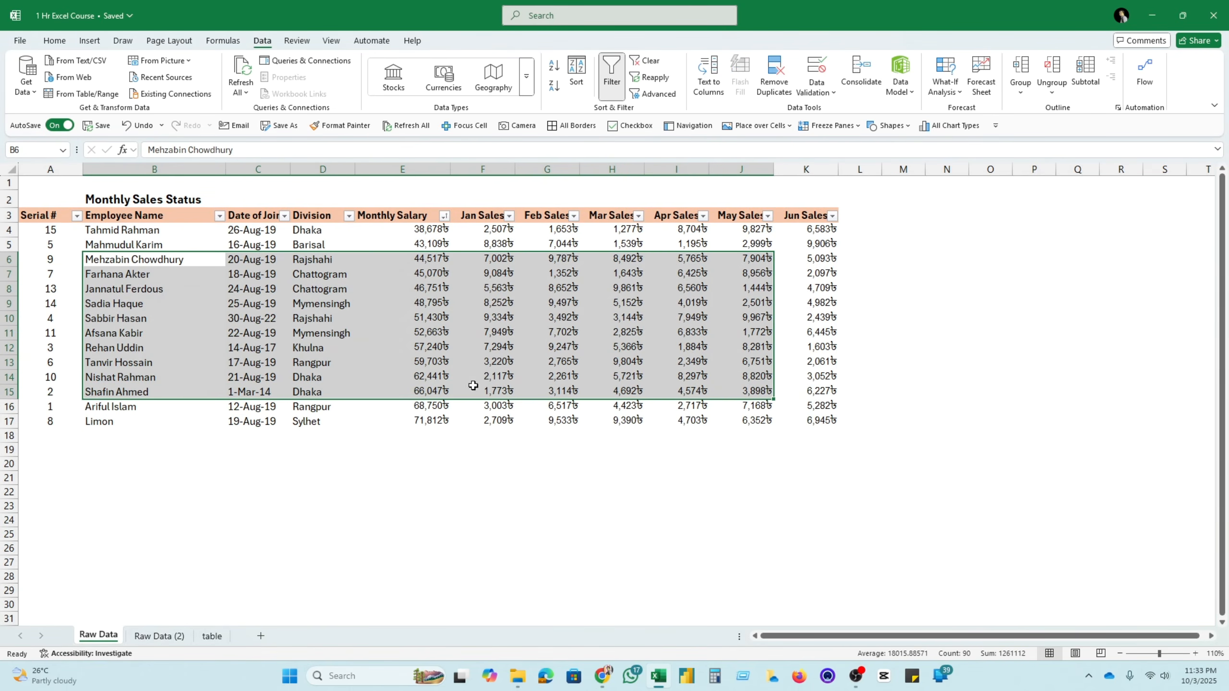
left_click(422, 331)
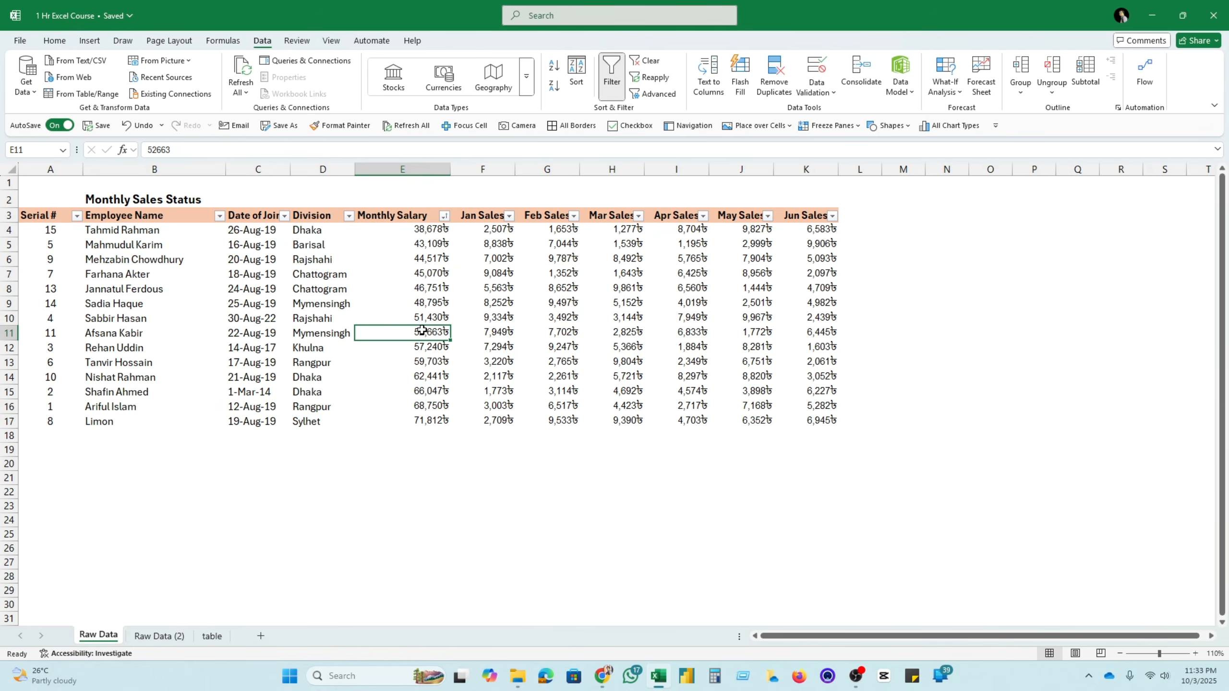
left_click(323, 479)
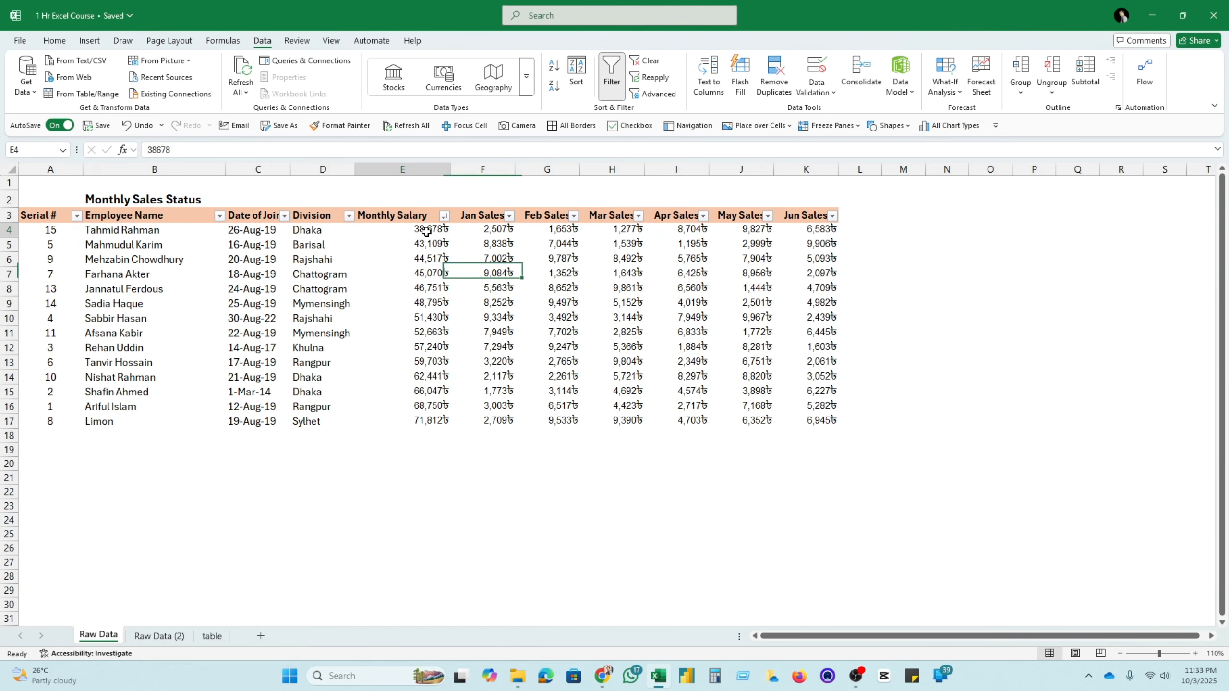
left_click_drag(426, 229, 673, 339)
left_click(731, 259)
left_click(430, 493)
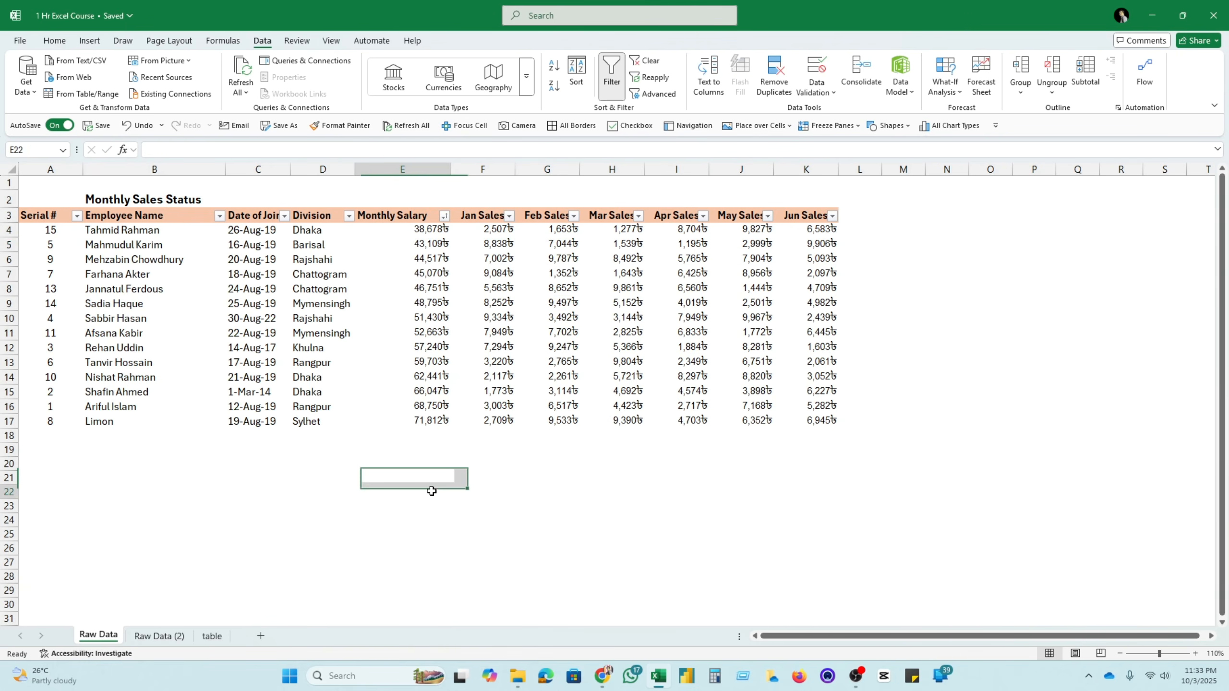
left_click_drag(428, 230, 438, 421)
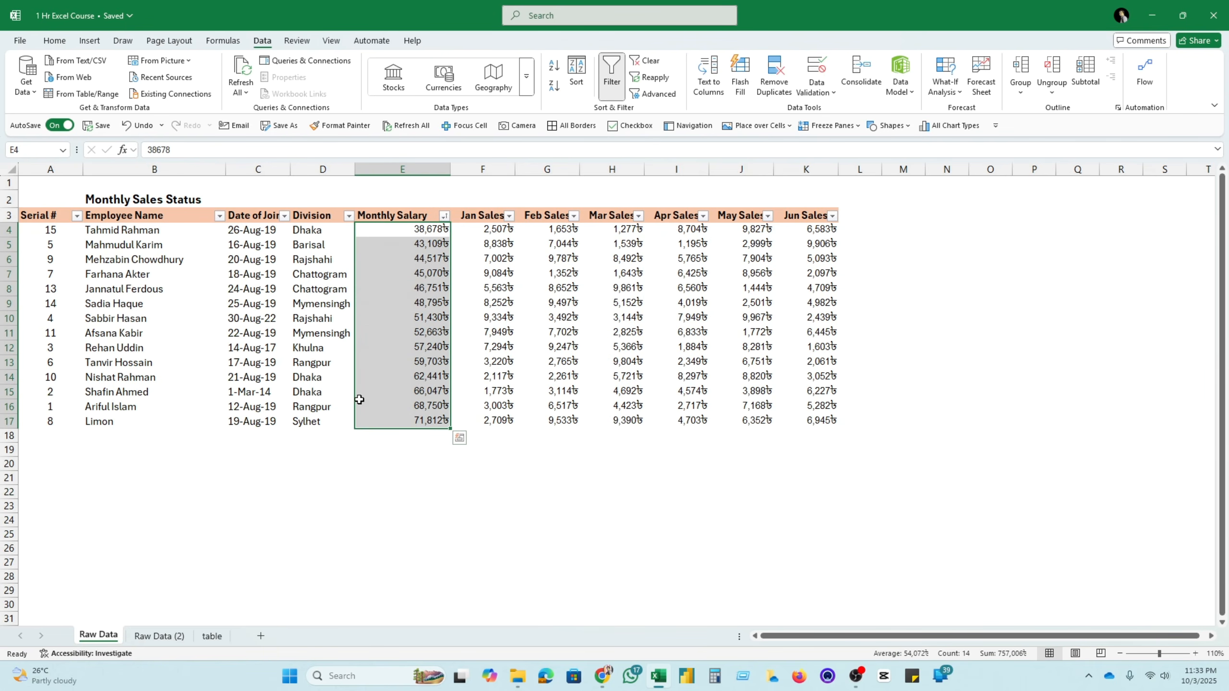
left_click(387, 510)
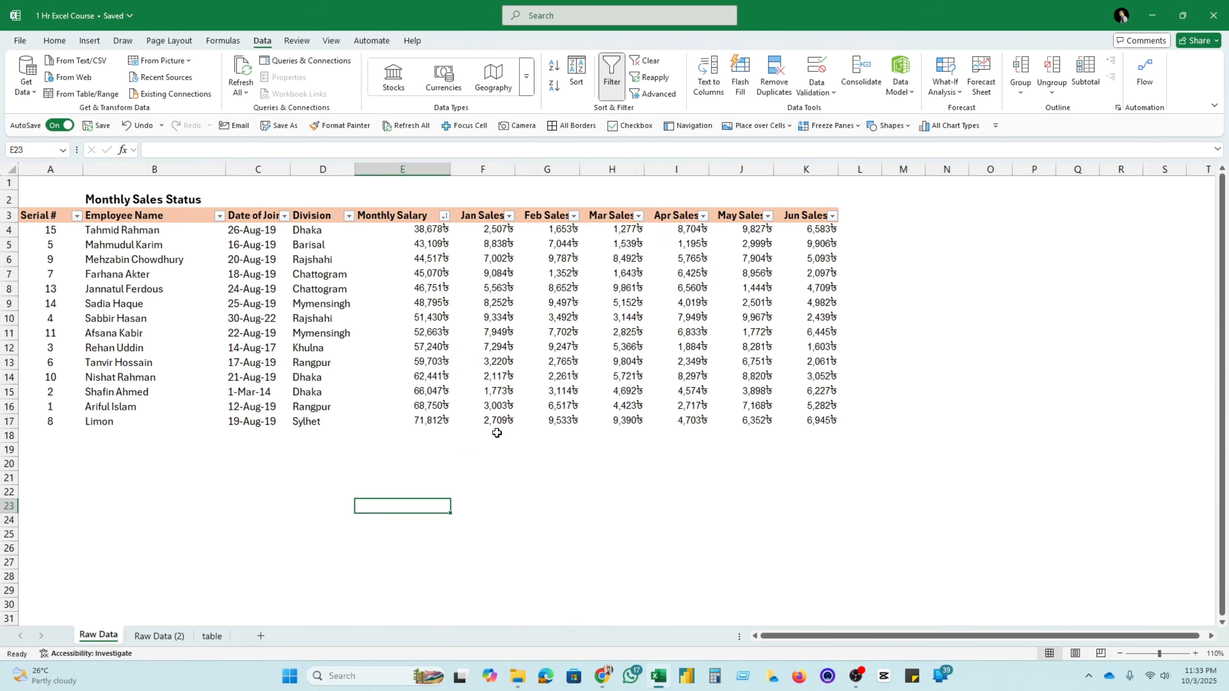
left_click_drag(432, 232, 459, 439)
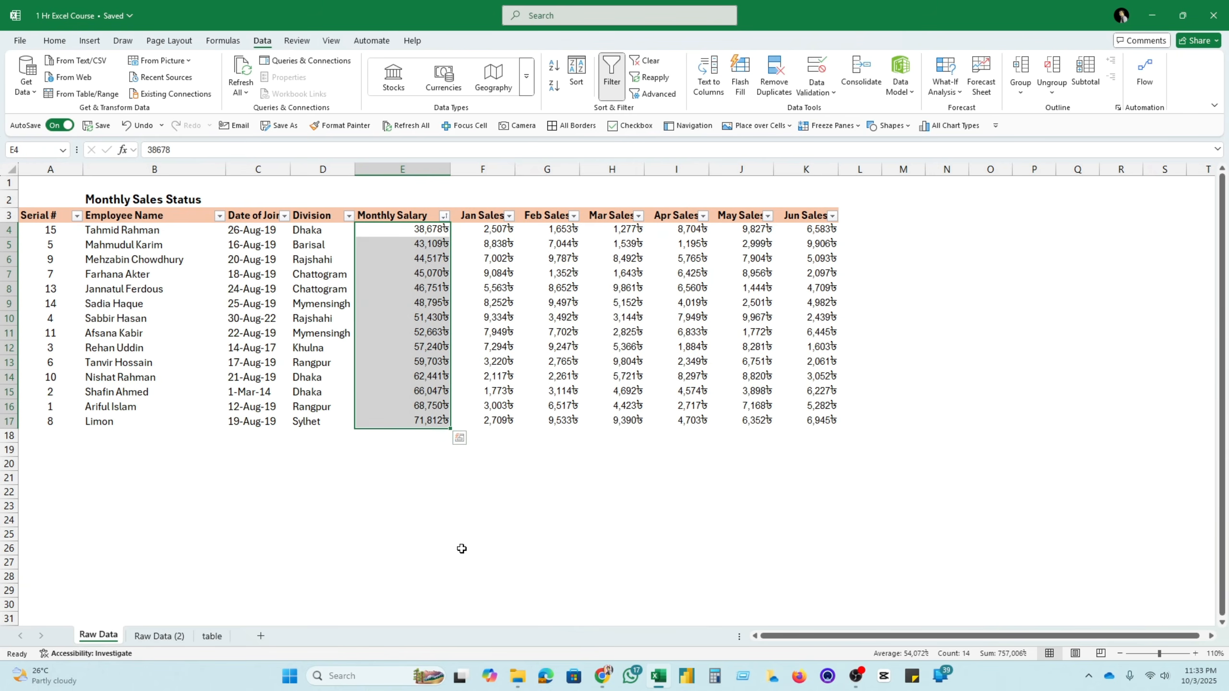
left_click(462, 546)
Label cell D18, beneath the last Division entry, as Total
left_click(304, 438)
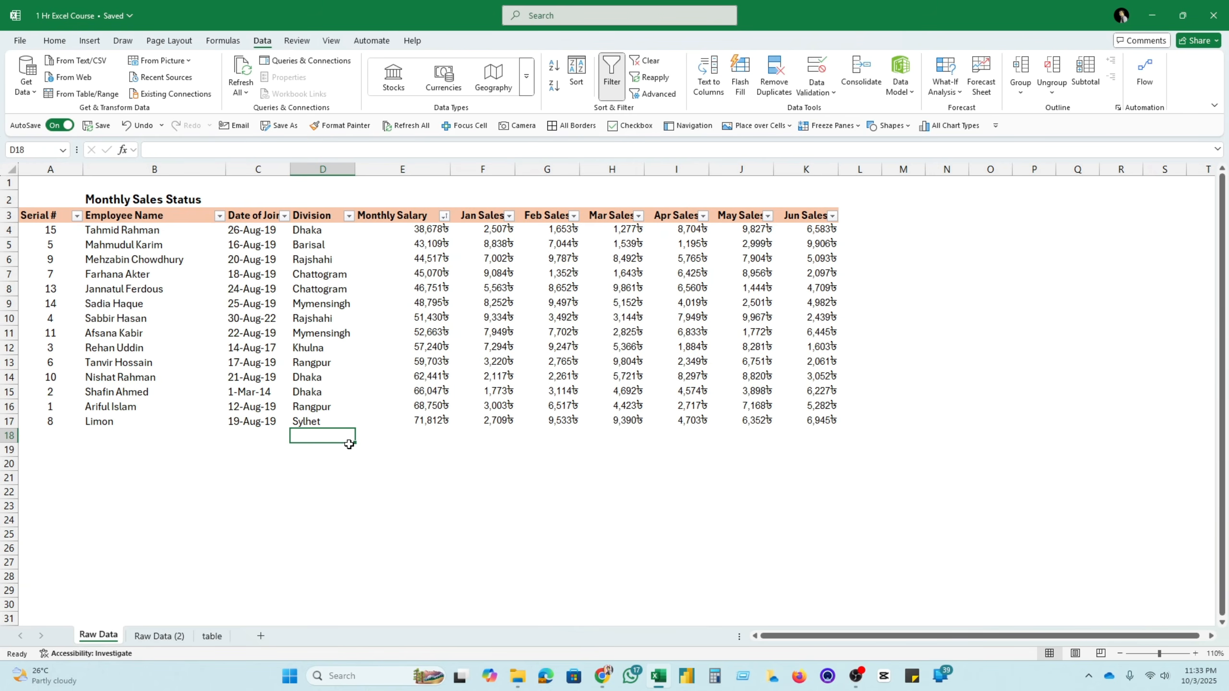
type("Tota")
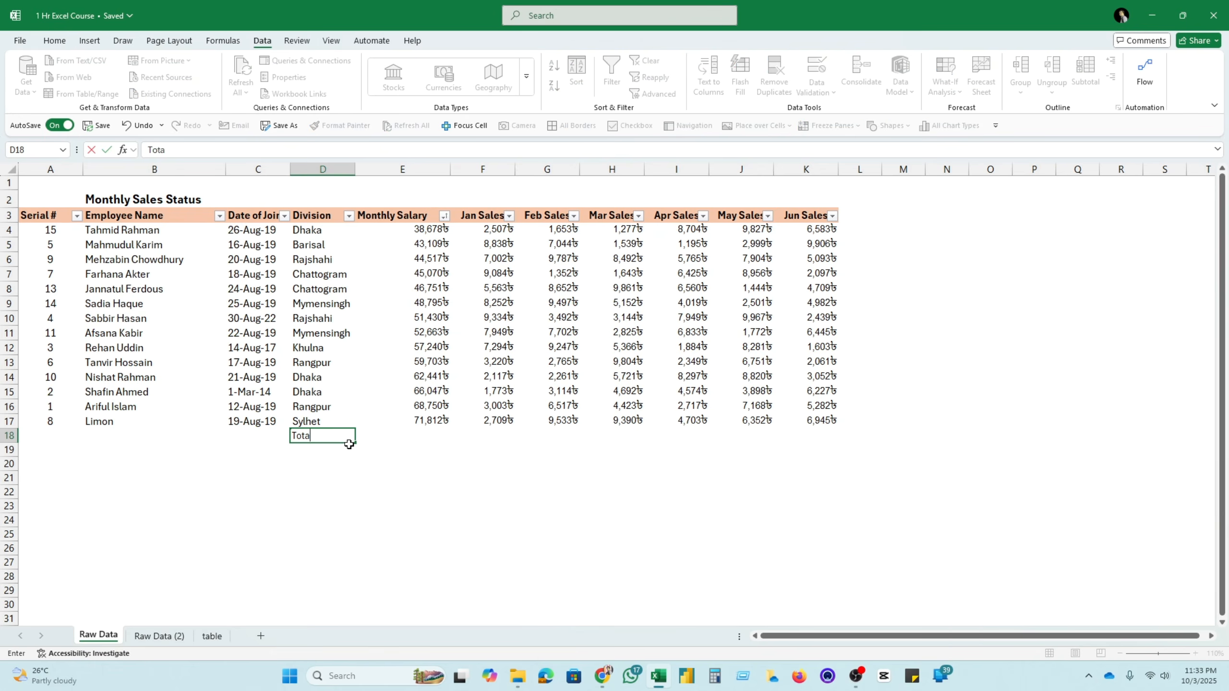
type("l")
key("Tab")
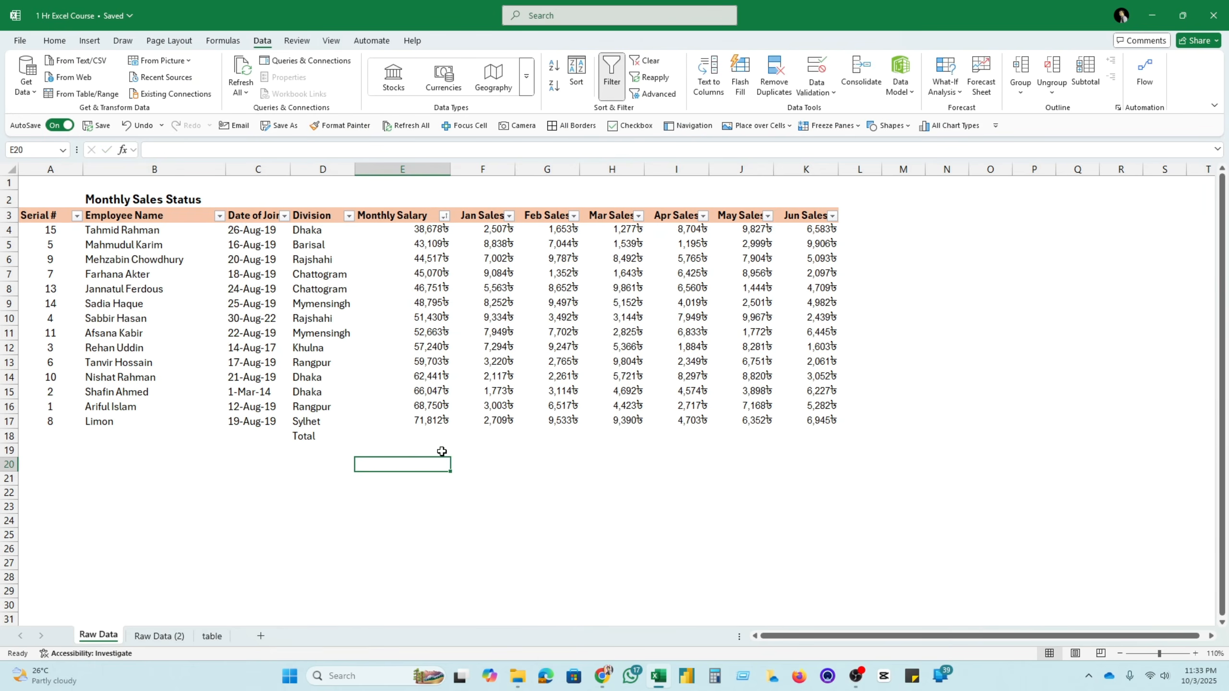
Enter the formula =E4 in cell E18 to reference the first Monthly Salary value
type("=")
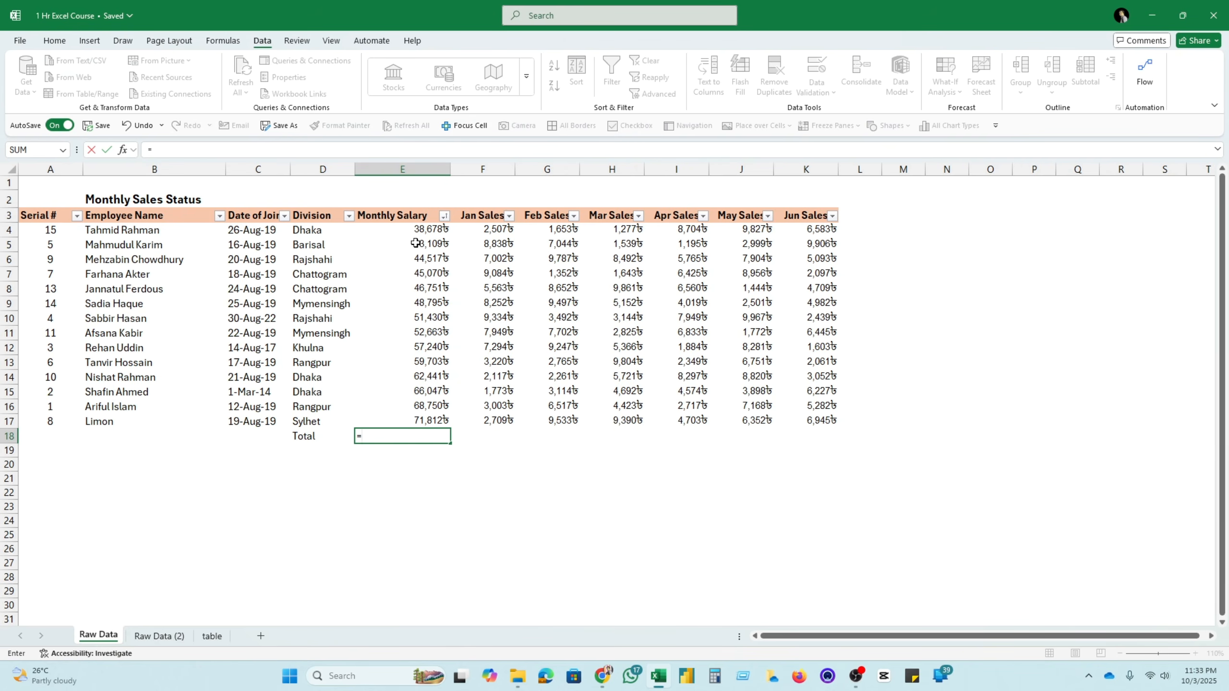
left_click(429, 229)
key("Return")
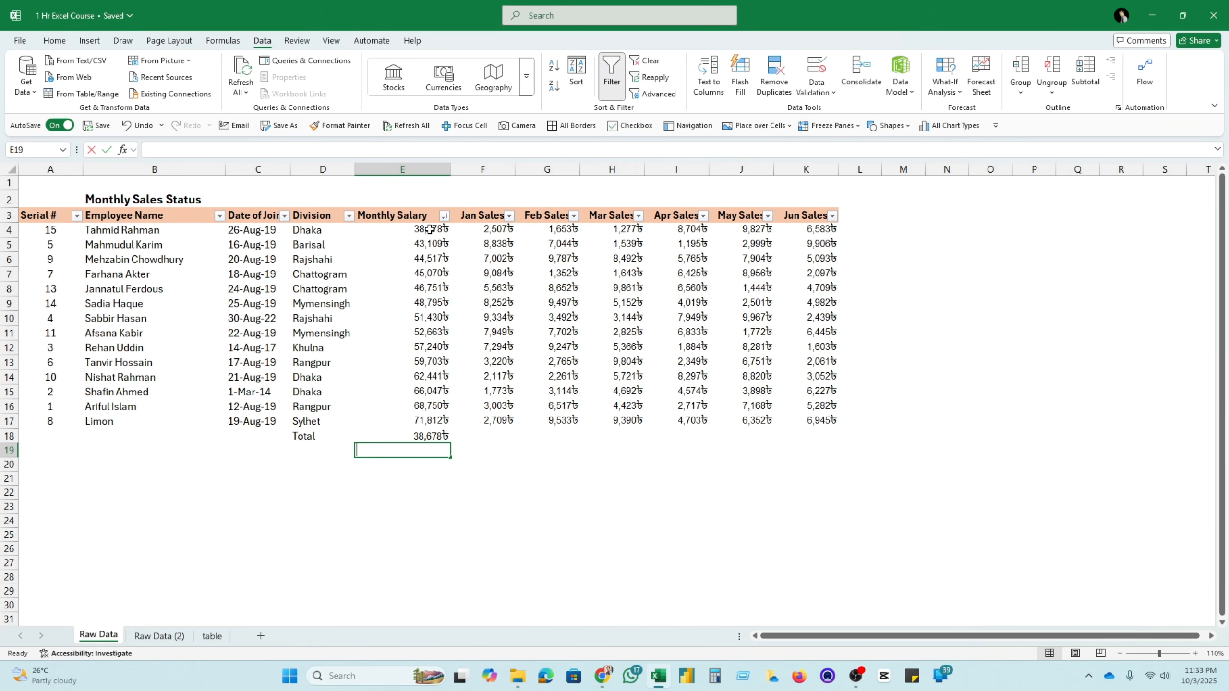
Try adding two salaries with the formula =E4+E5 in cell E19, and clear that cell again
type("=")
left_click(432, 230)
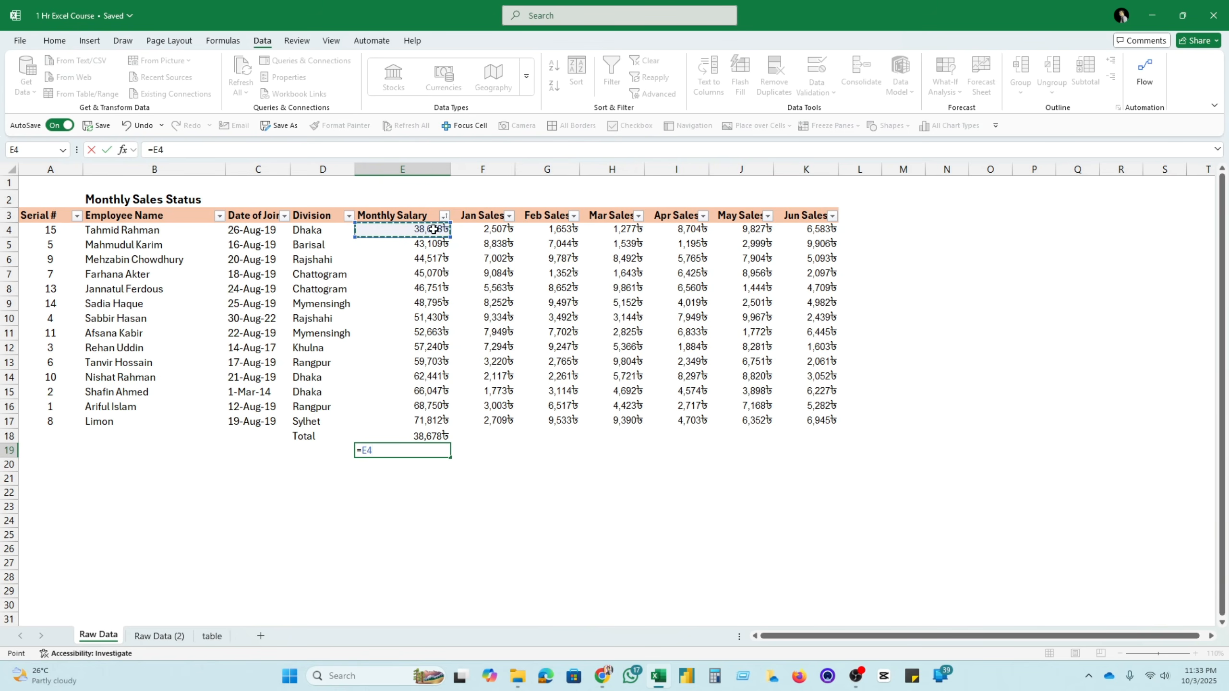
type("+")
left_click(408, 243)
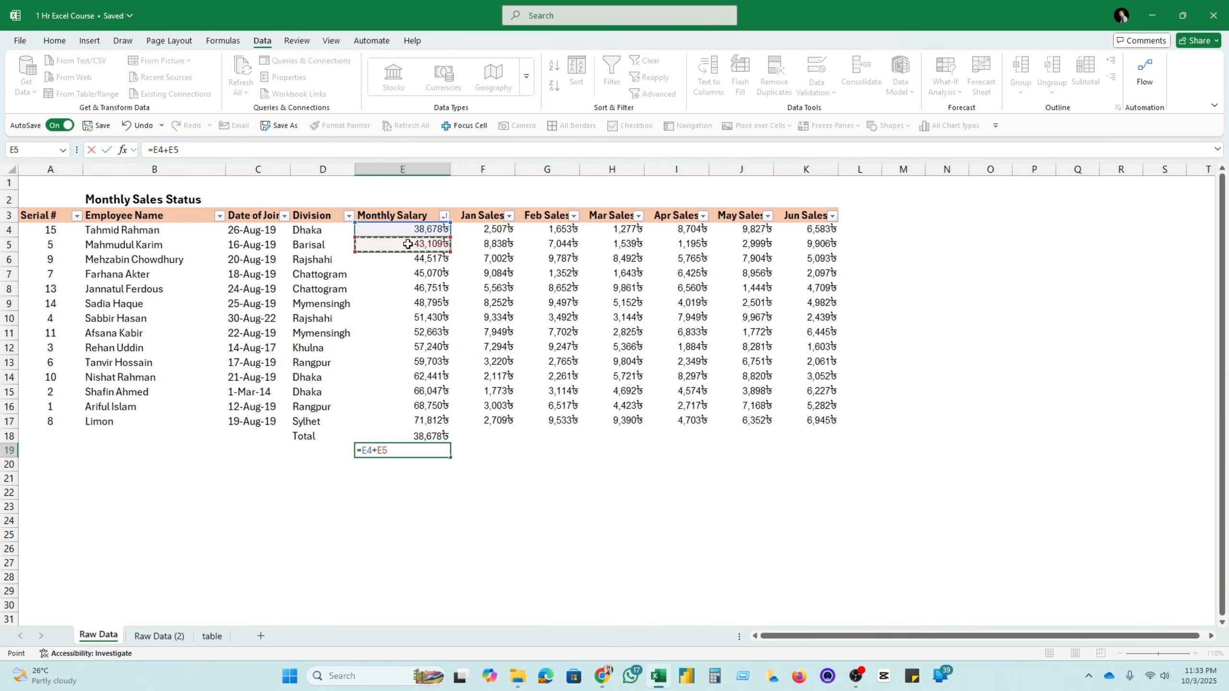
key("Return")
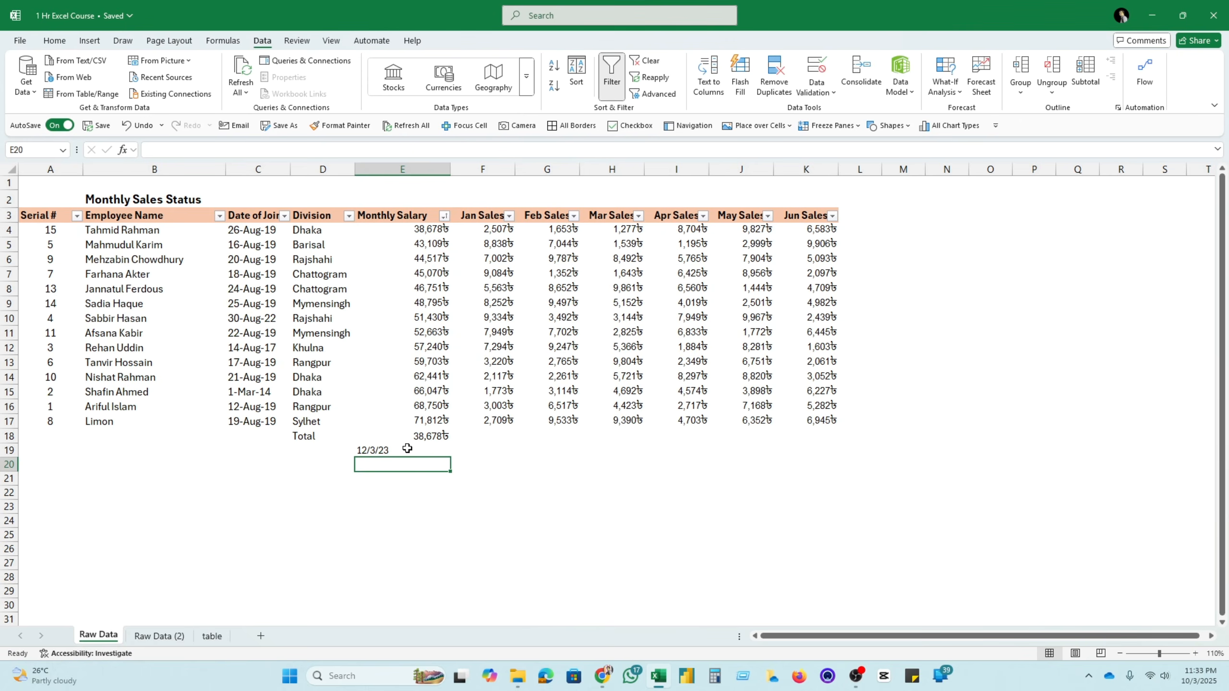
left_click(413, 449)
key("Delete")
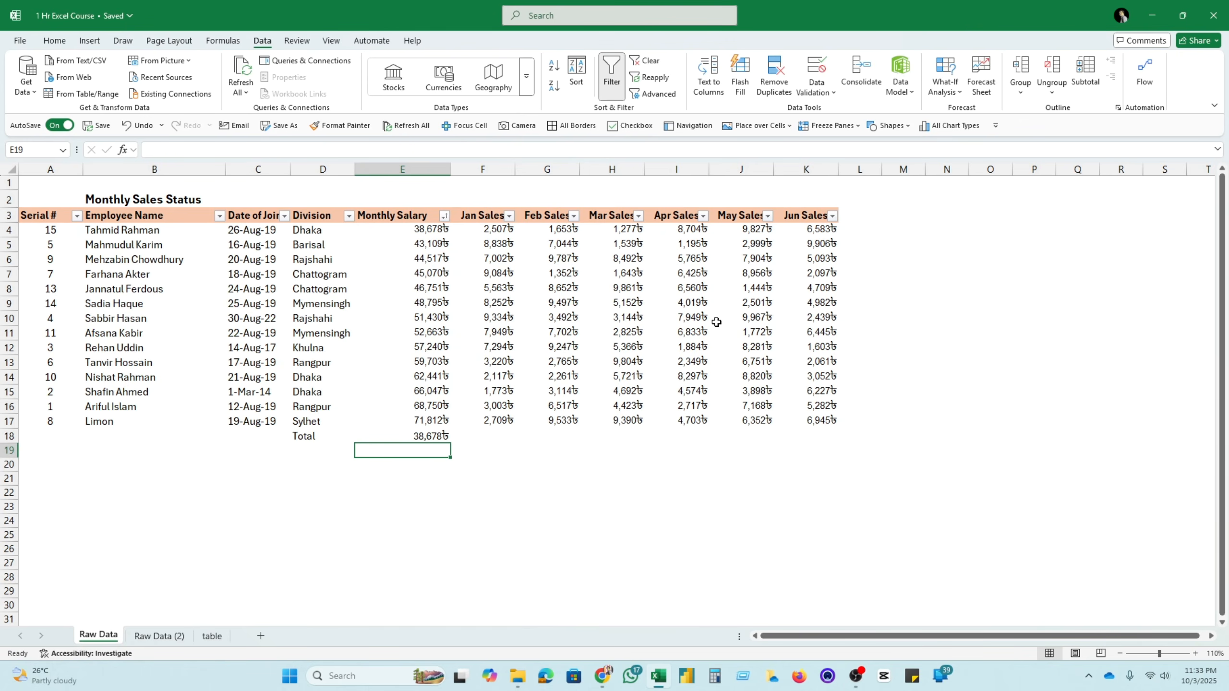
Replace the formula in E18 with a SUM of the Monthly Salary values in E4:E17
left_click(415, 436)
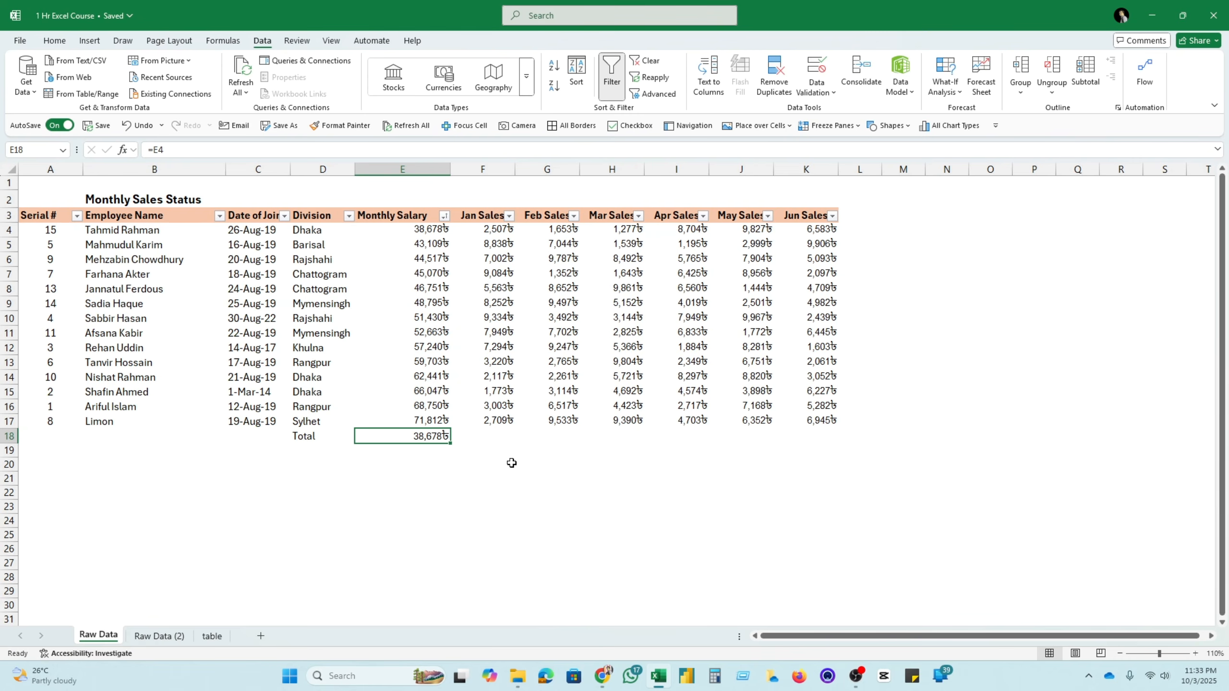
type("=")
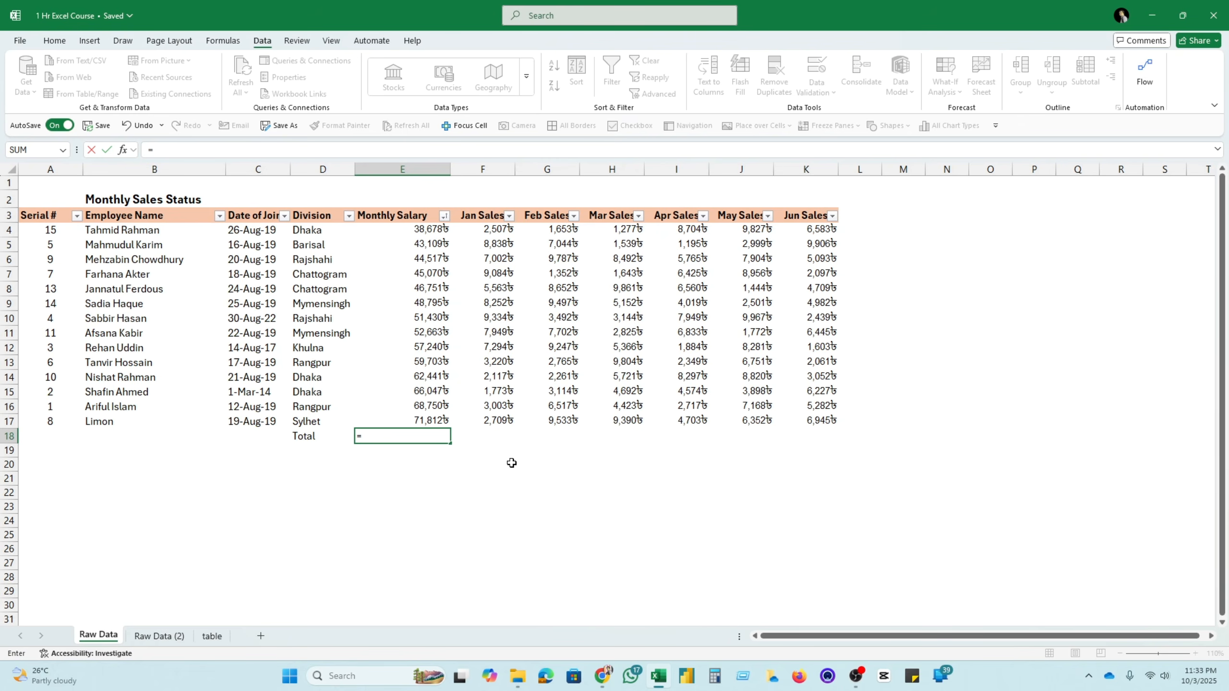
type("sum")
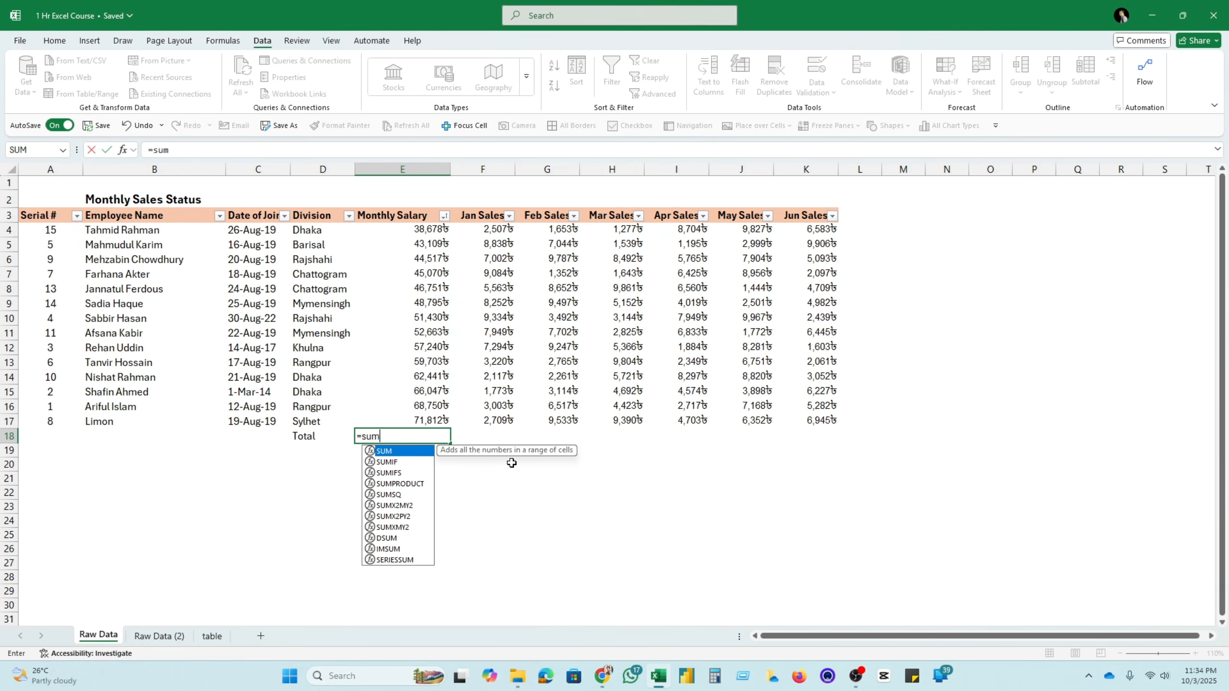
type("(")
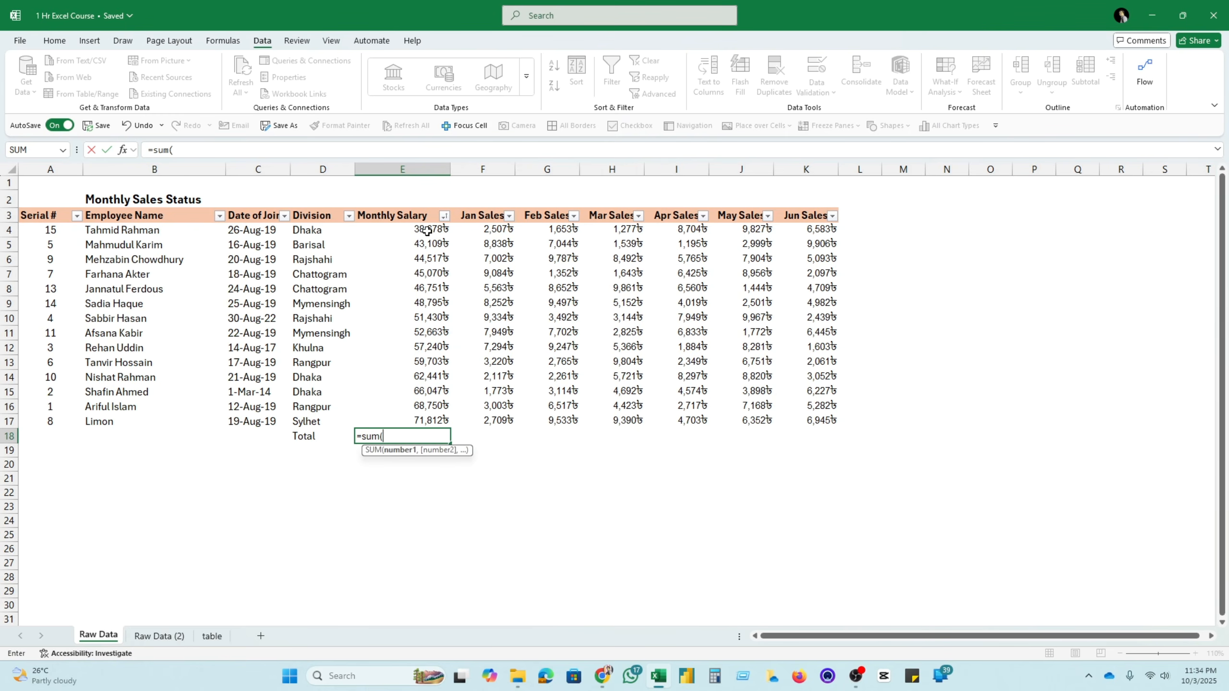
left_click_drag(426, 232, 427, 417)
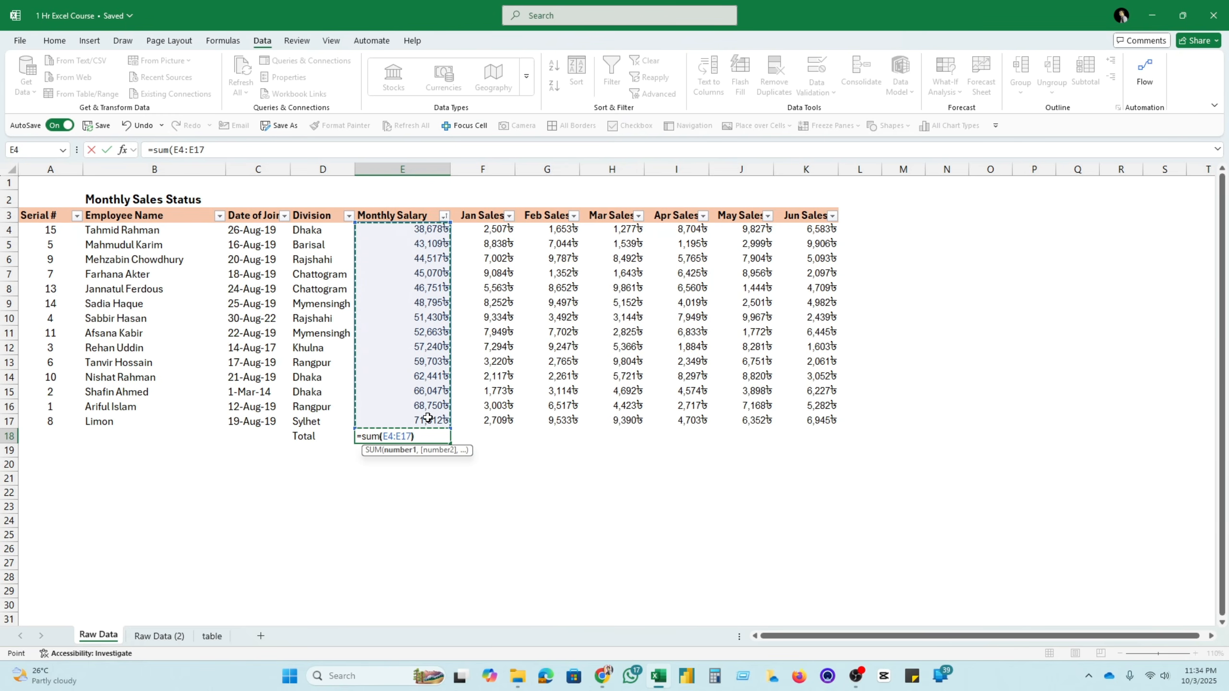
key("Return")
left_click(405, 430)
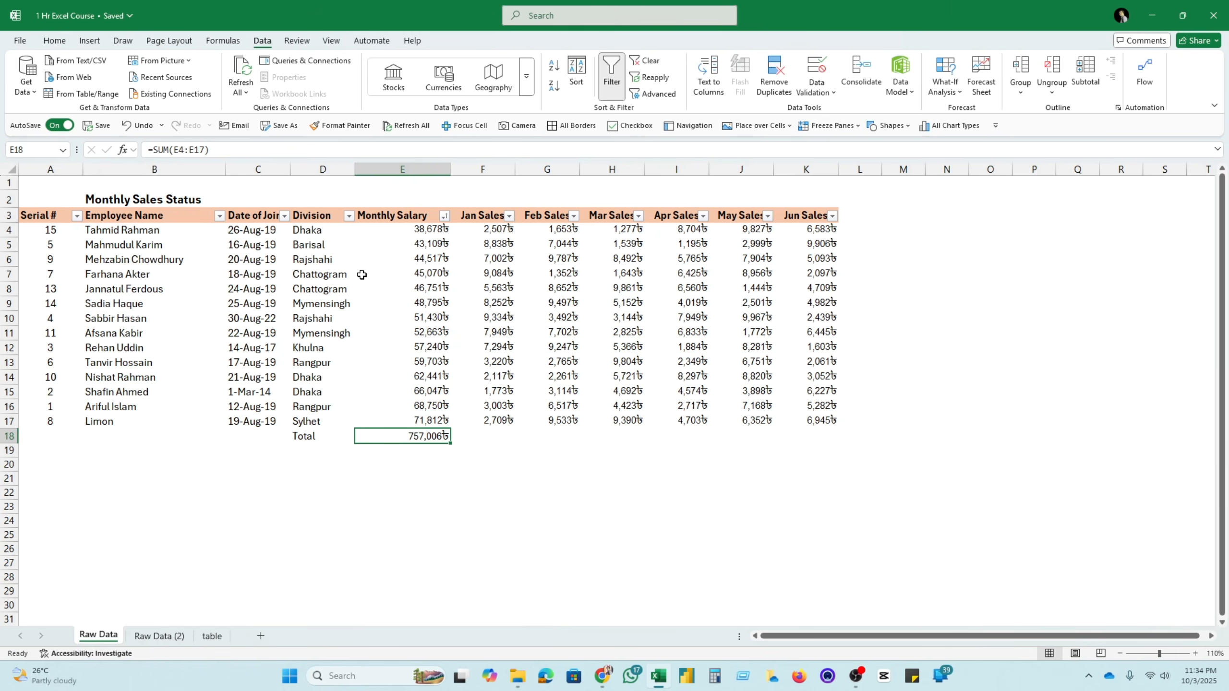
Fill the SUM formula from E18 across to K18 to total the Jan to Jun sales columns
left_click(502, 235)
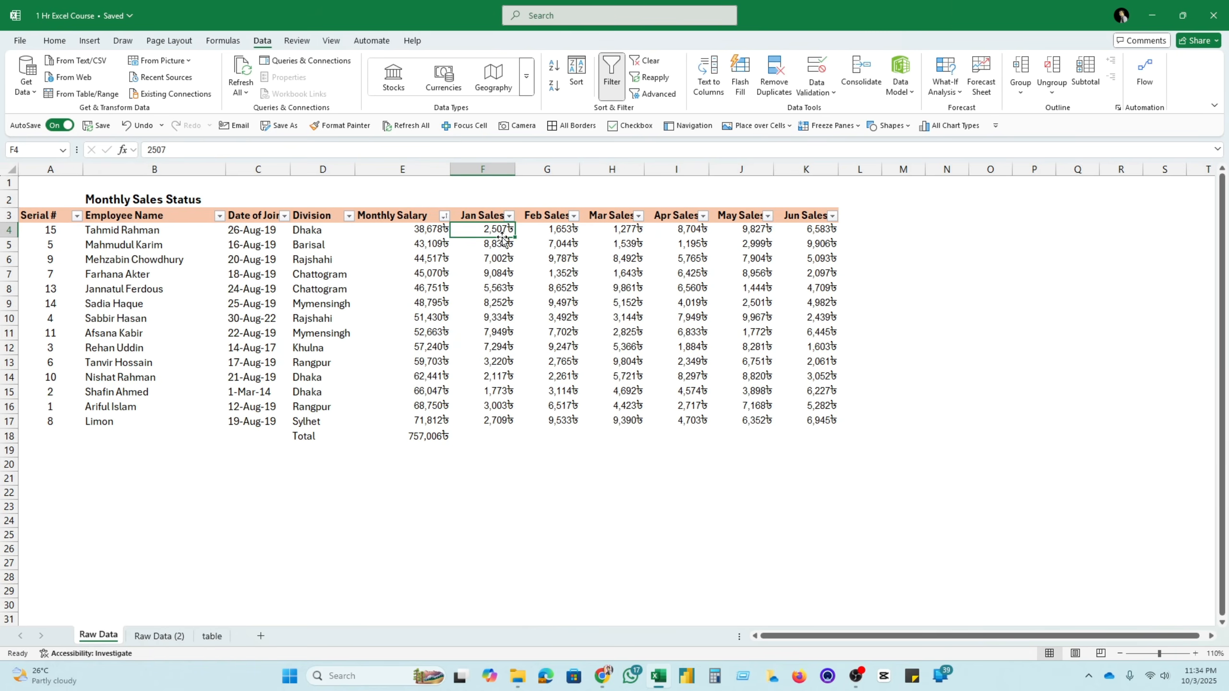
left_click(553, 219)
left_click_drag(497, 435, 790, 440)
left_click(547, 492)
left_click(436, 440)
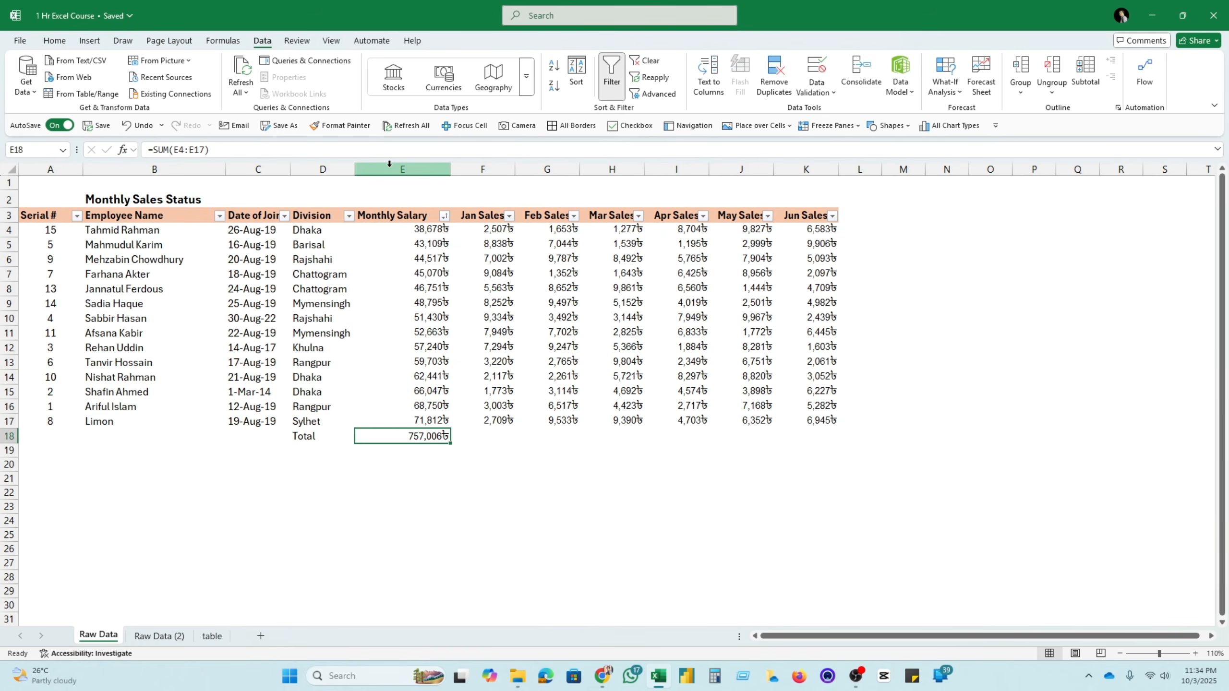
left_click(581, 518)
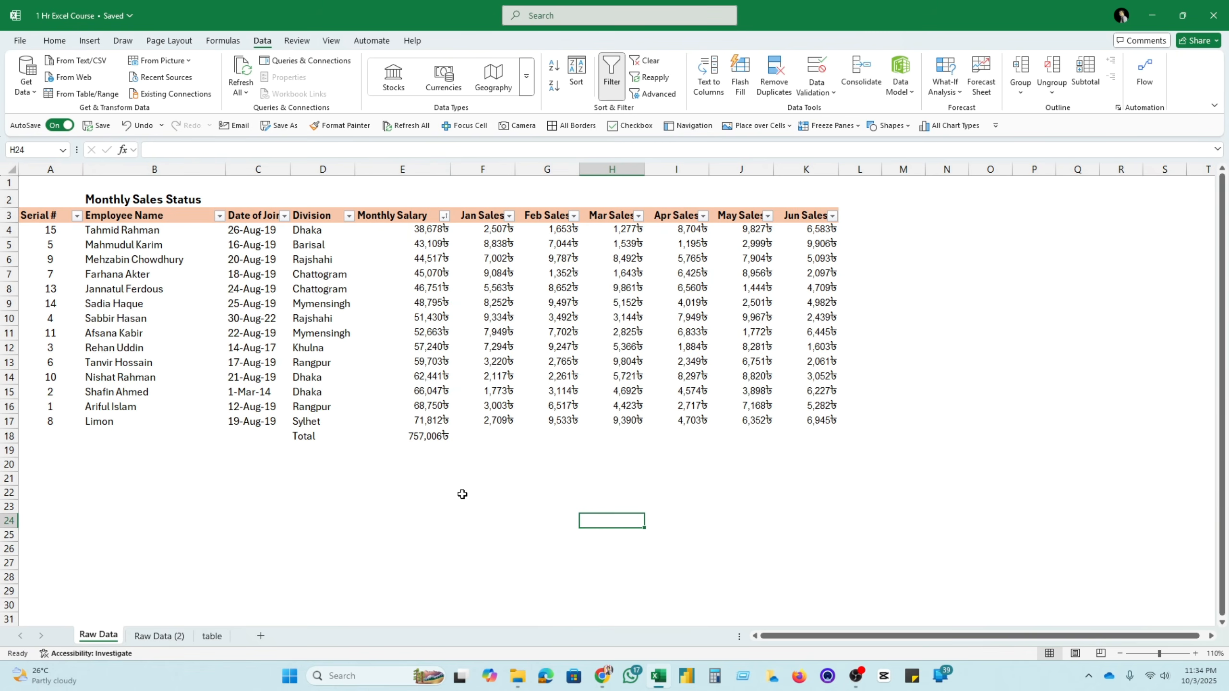
left_click(420, 437)
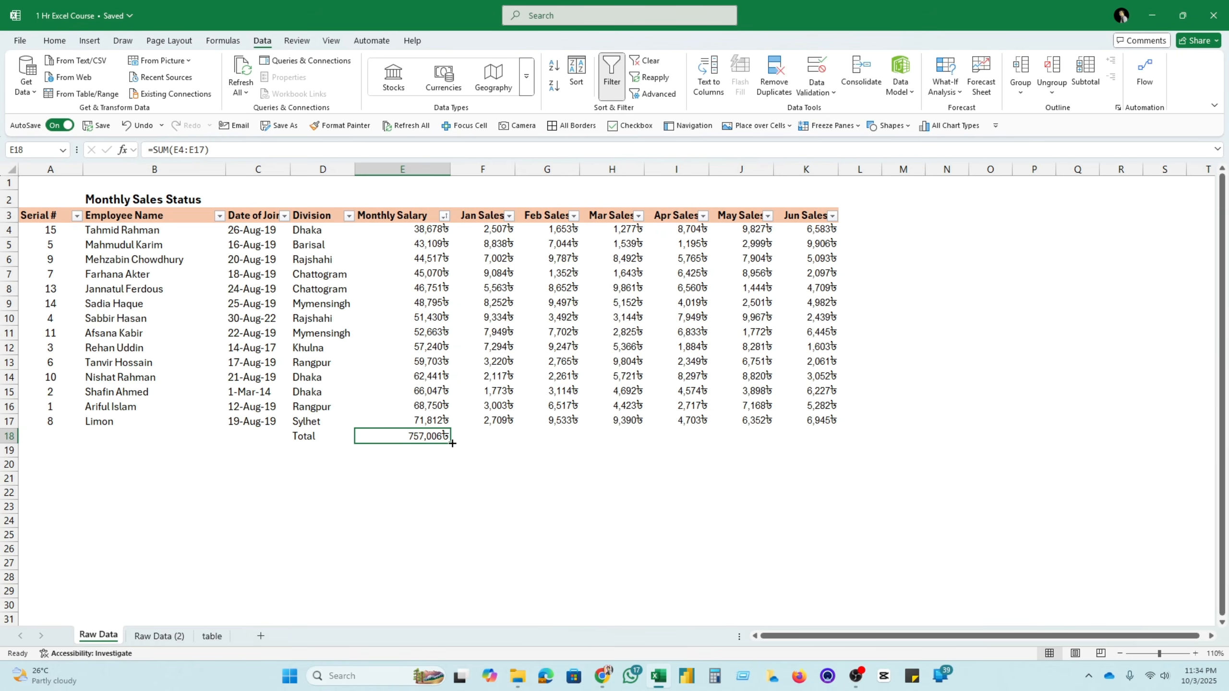
left_click_drag(452, 443, 451, 444)
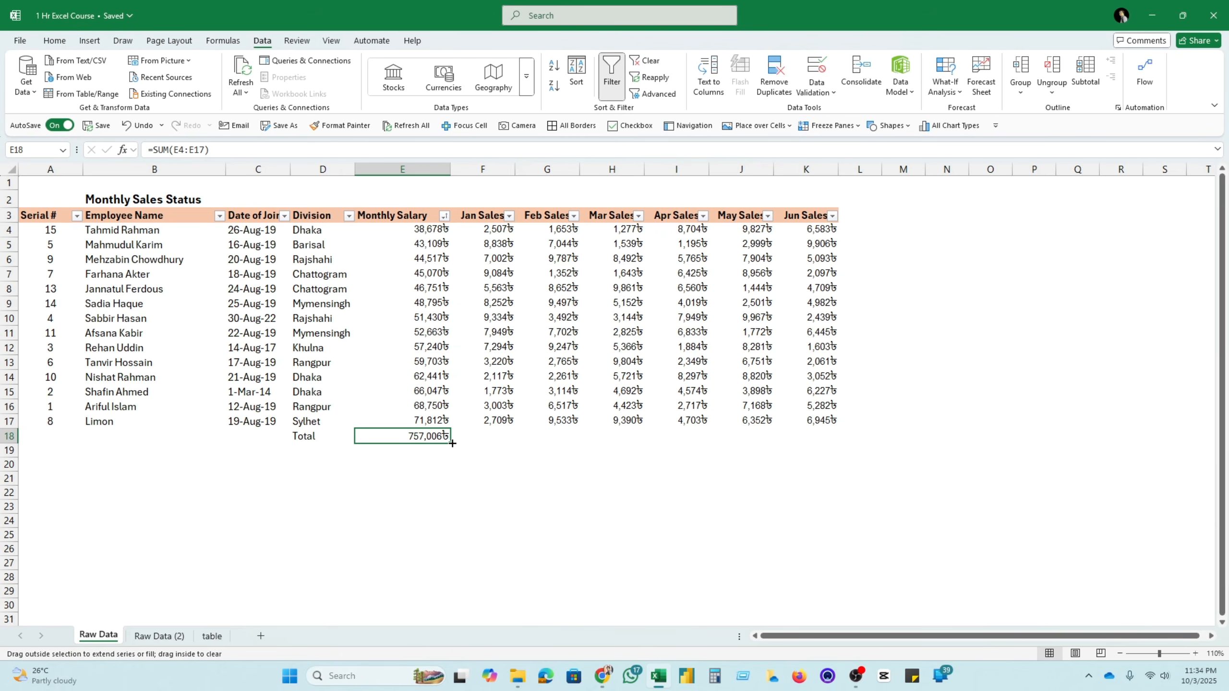
left_click_drag(452, 444, 818, 453)
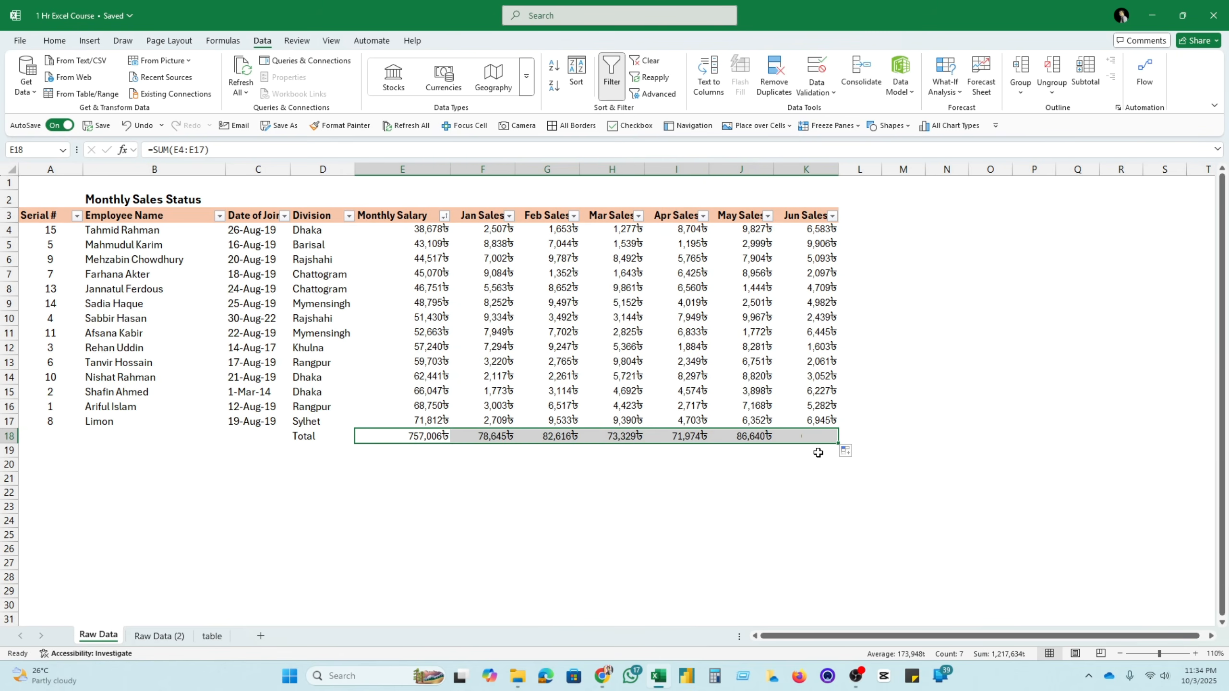
Check the SUM formulas across the Total row from E18 to K18
left_click(431, 438)
left_click(497, 436)
left_click(561, 435)
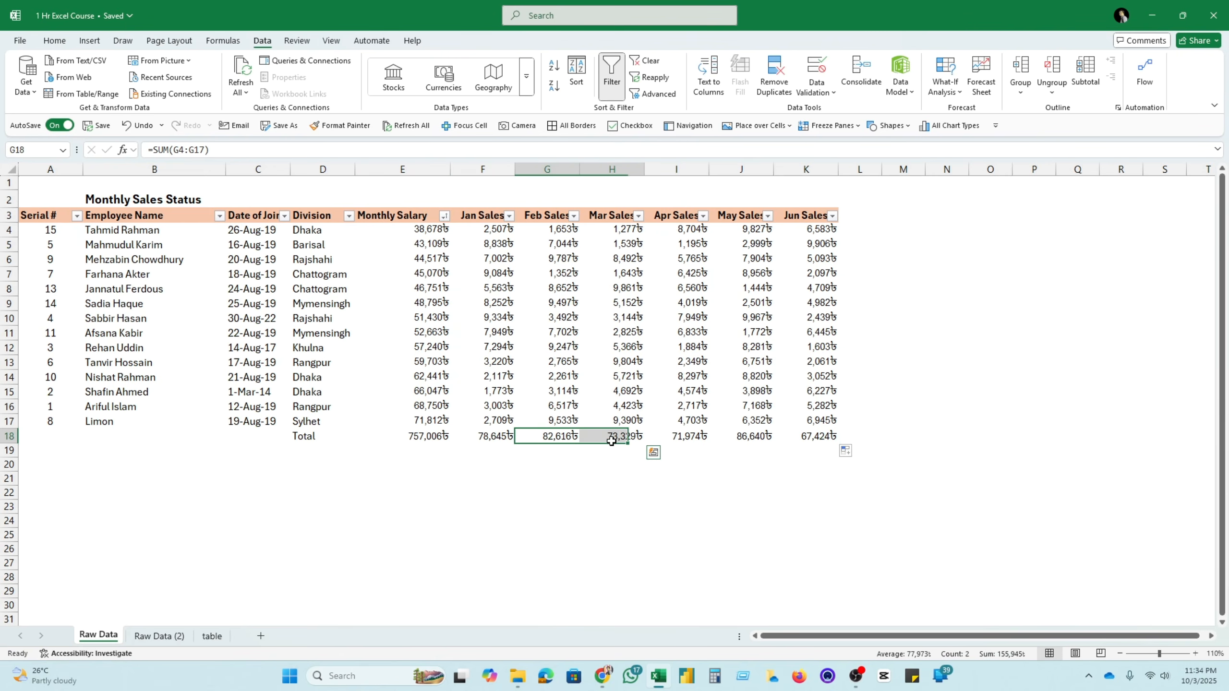
left_click(615, 436)
left_click(692, 435)
left_click(740, 436)
left_click(817, 436)
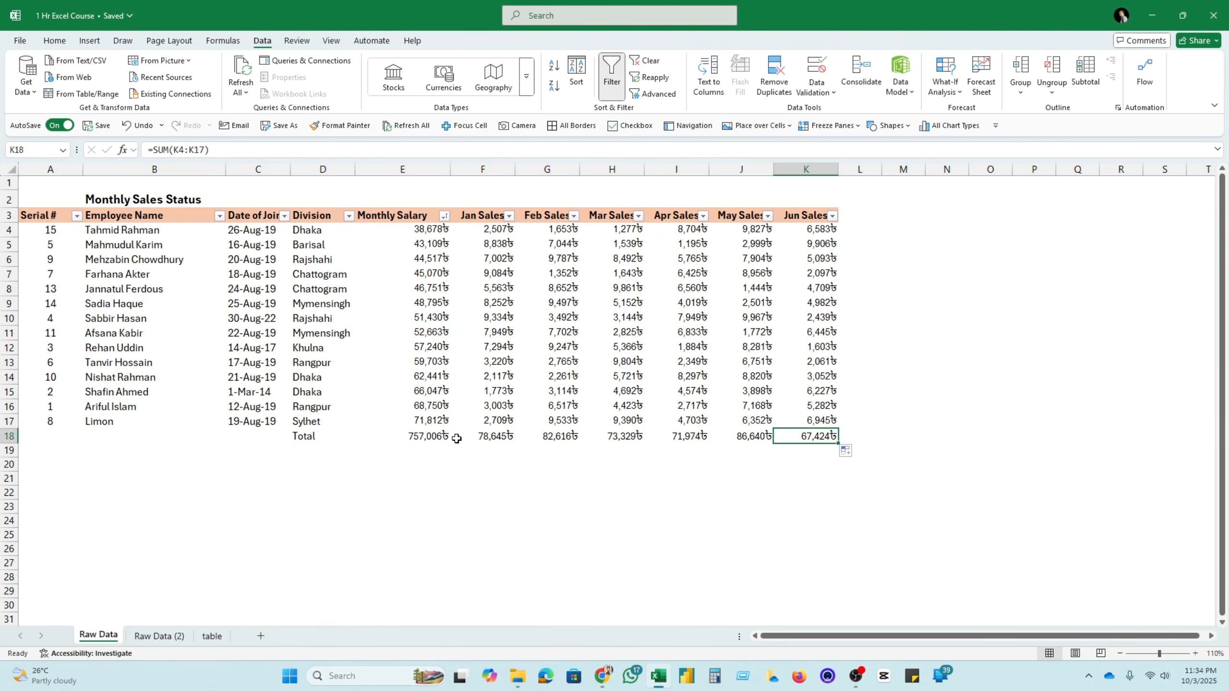
left_click_drag(374, 437, 625, 436)
left_click(750, 436)
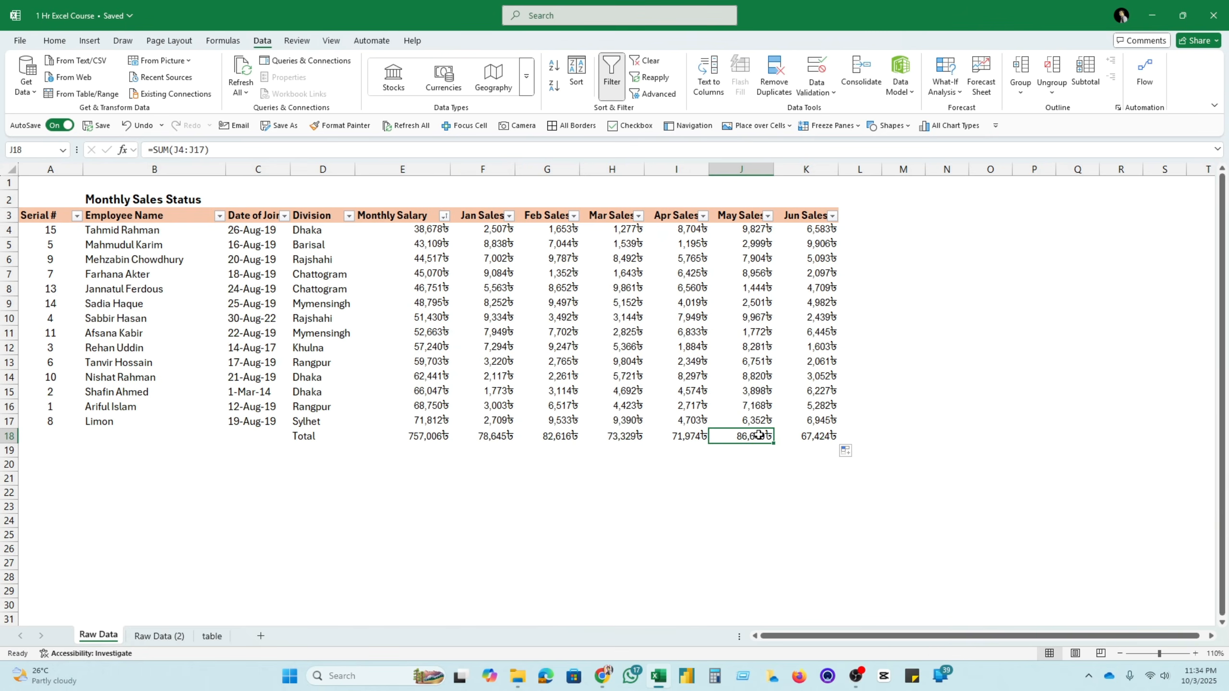
left_click(814, 436)
left_click(664, 494)
Inspect the cell ranges used by the Feb Sales total in G18 and the Jun Sales total in K18
left_click(562, 435)
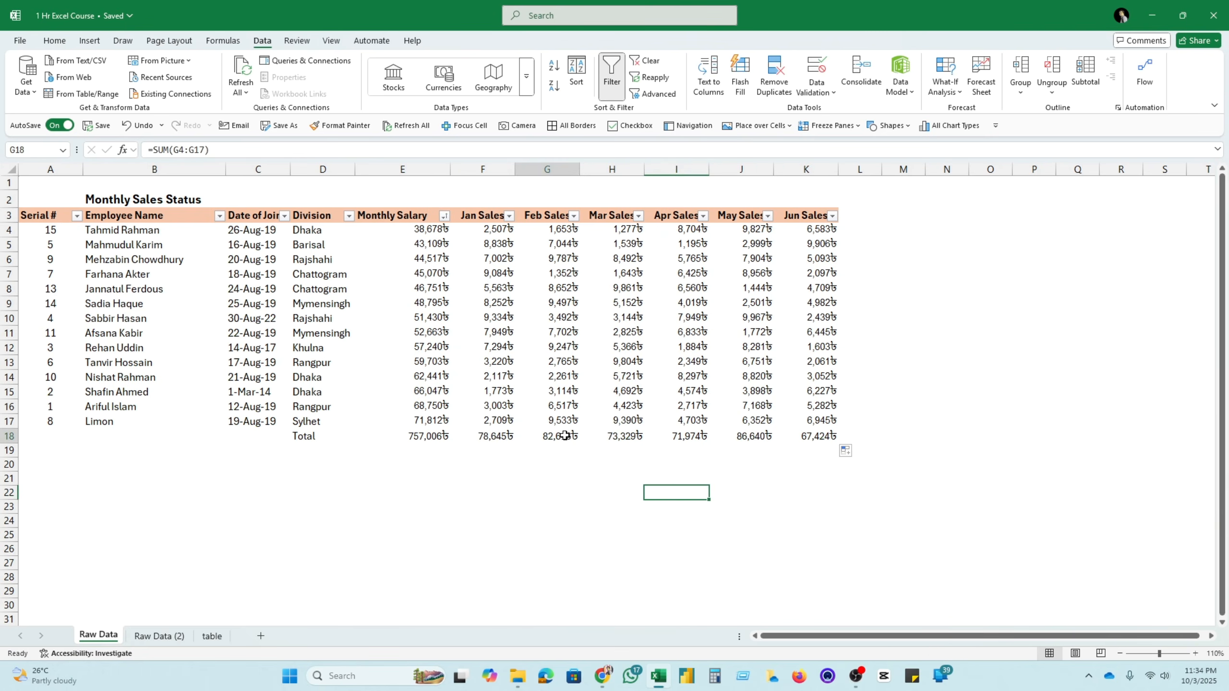
double_click(566, 436)
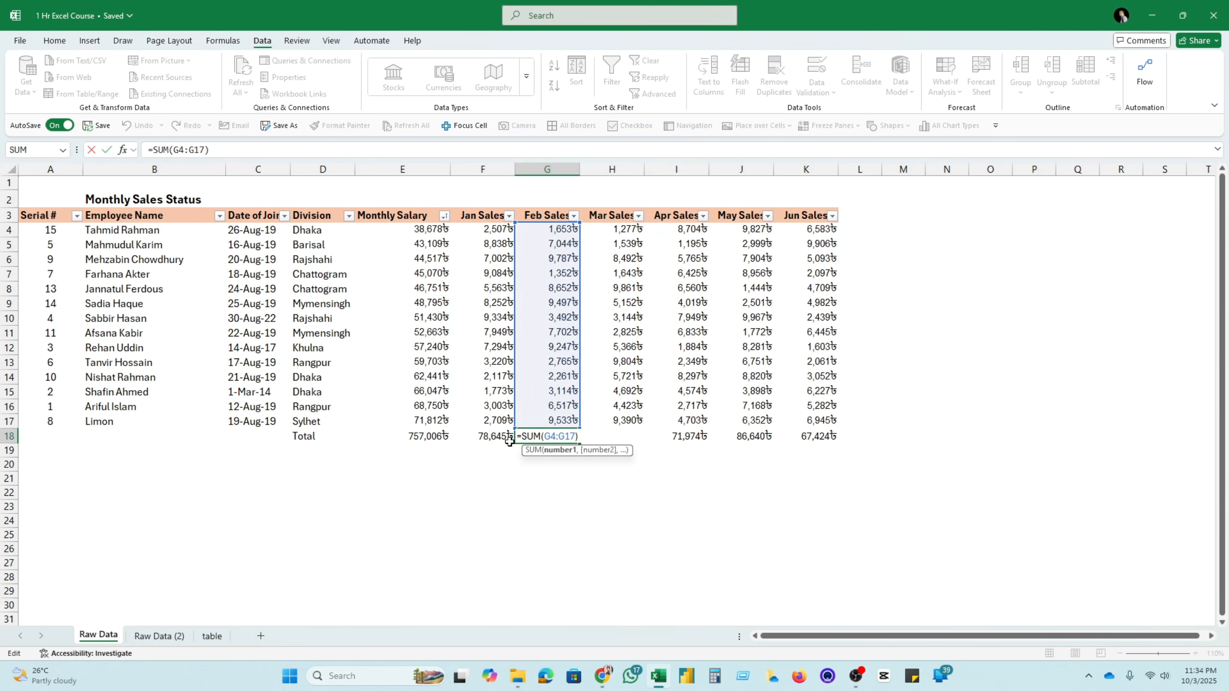
key("Return")
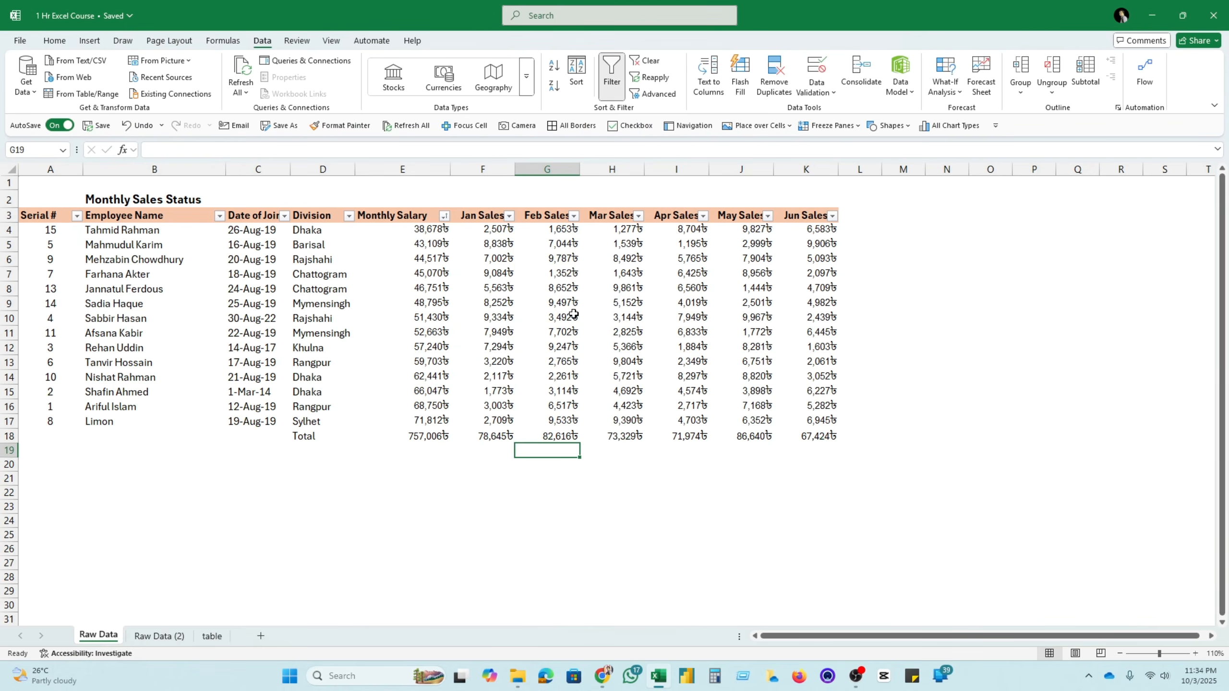
double_click(831, 437)
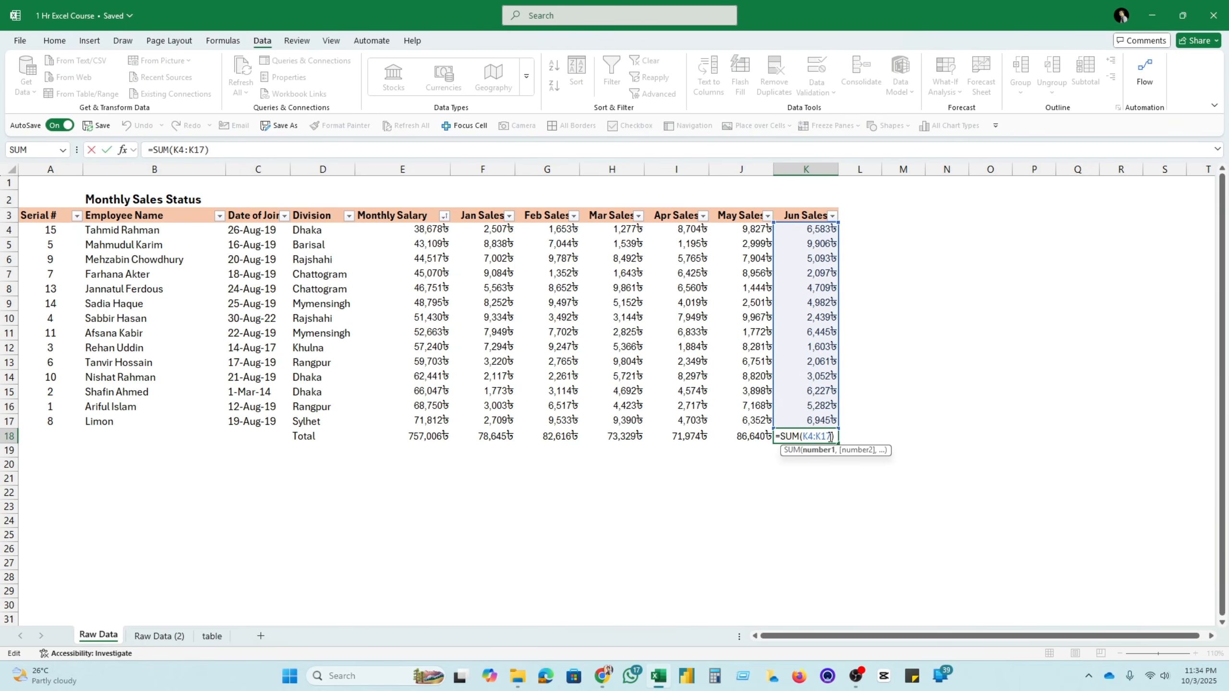
key("Return")
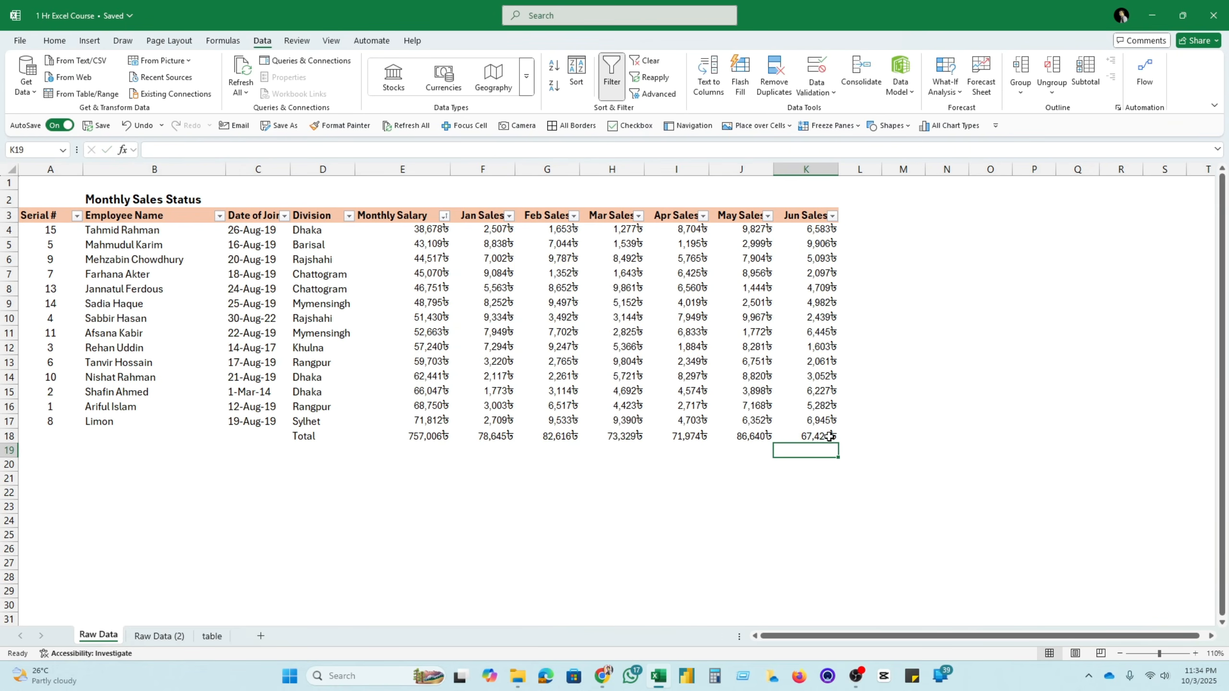
Make the entire Total row 18 bold
left_click(302, 438)
left_click(8, 436)
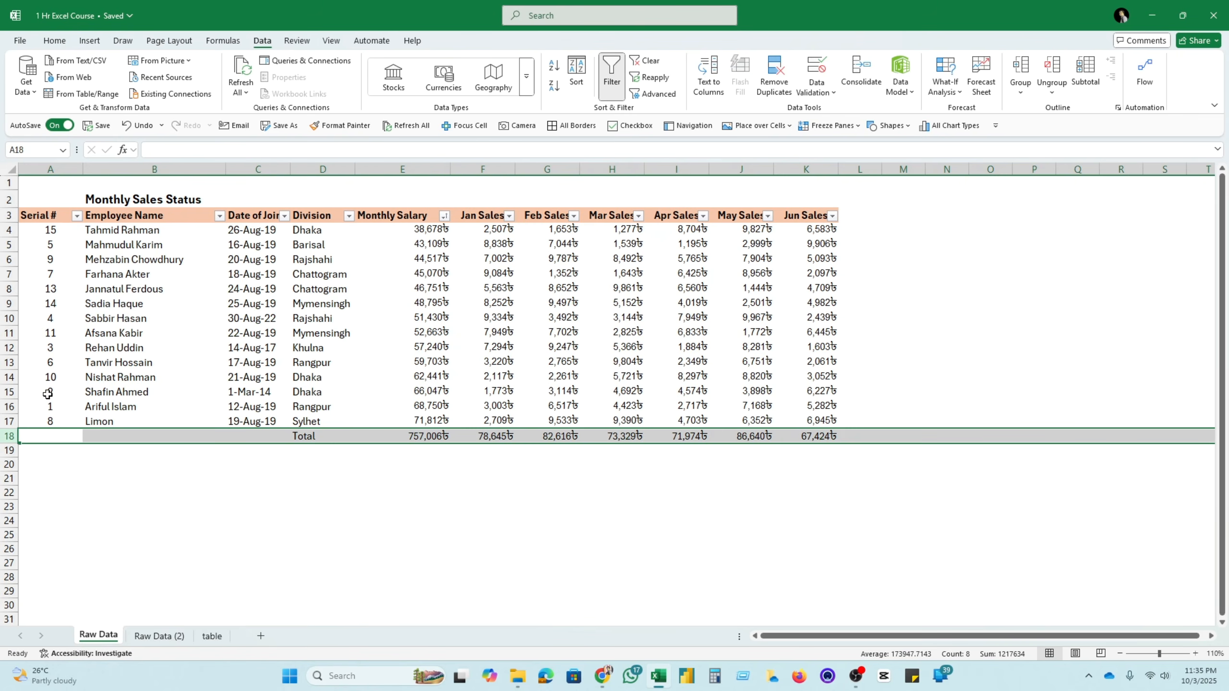
left_click(54, 41)
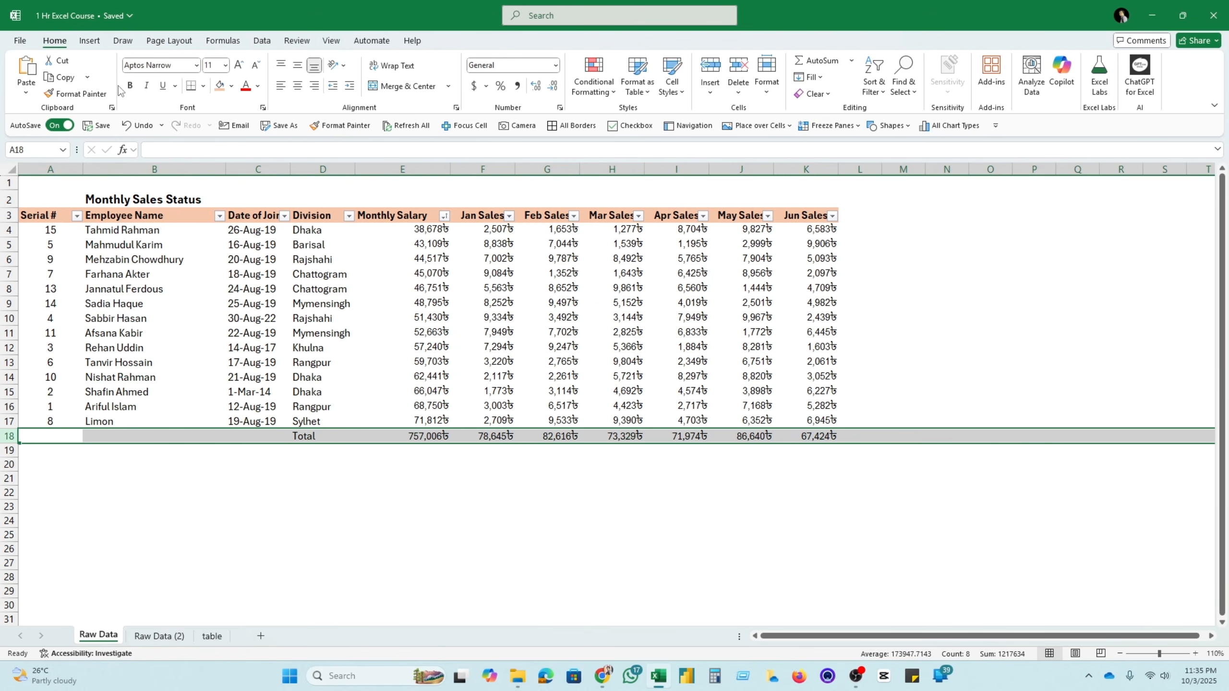
left_click(130, 86)
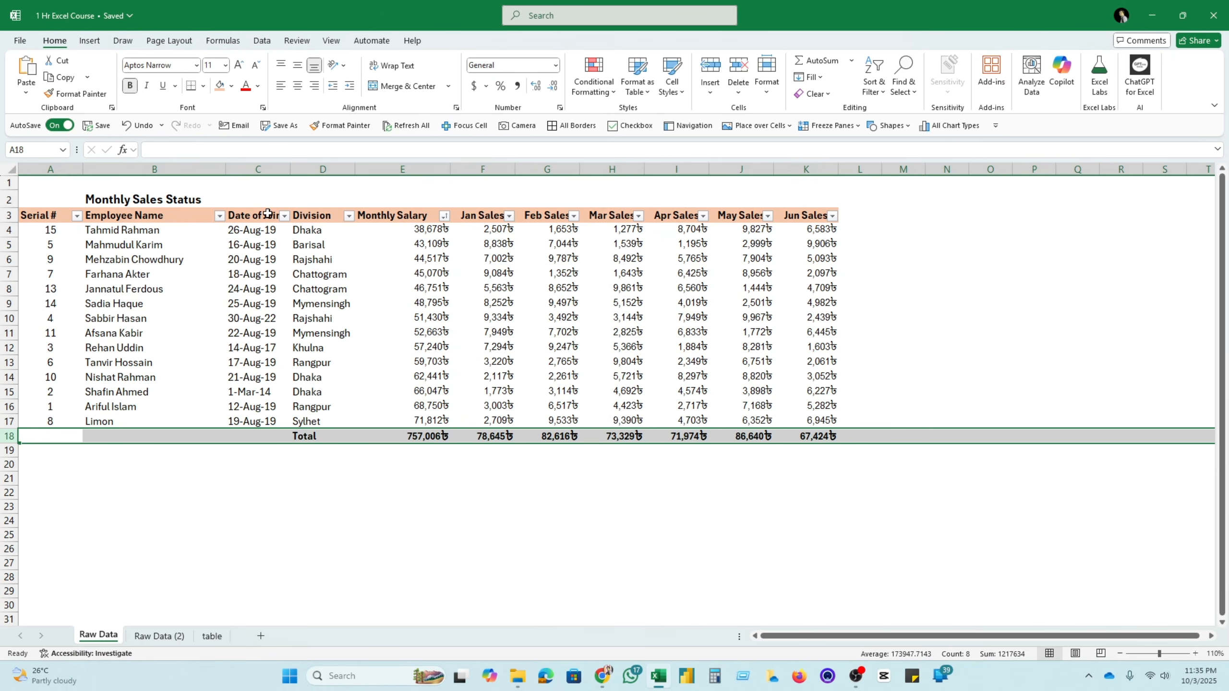
left_click(629, 516)
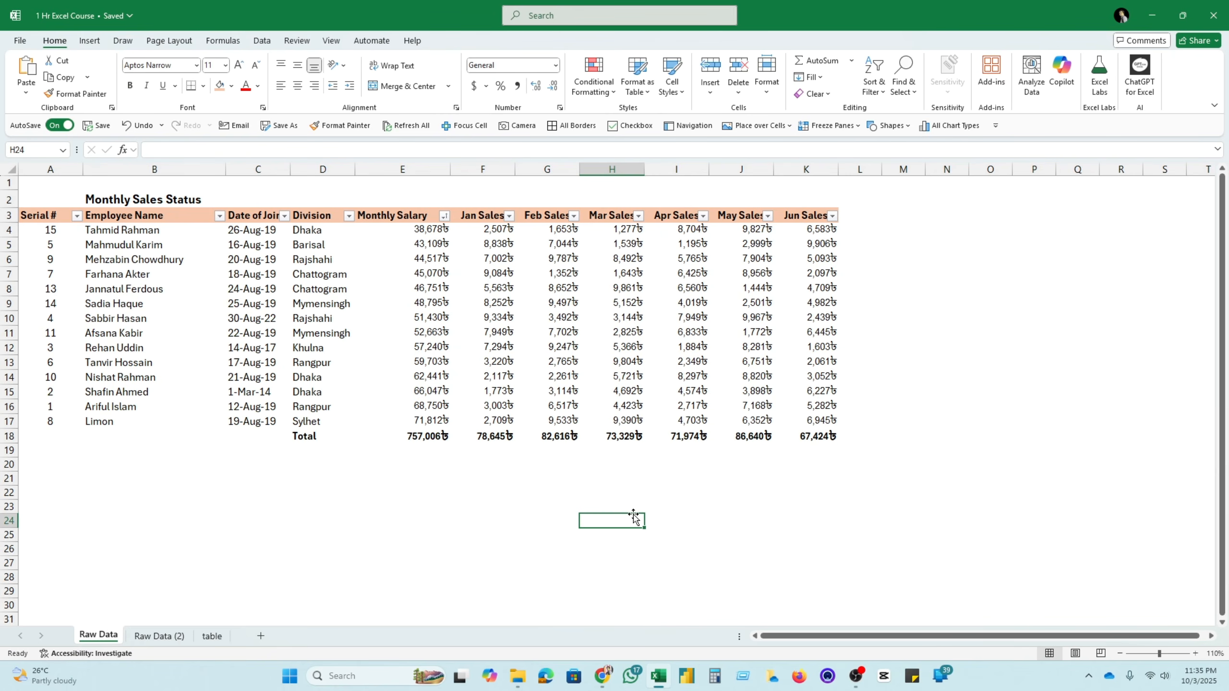
left_click(900, 464)
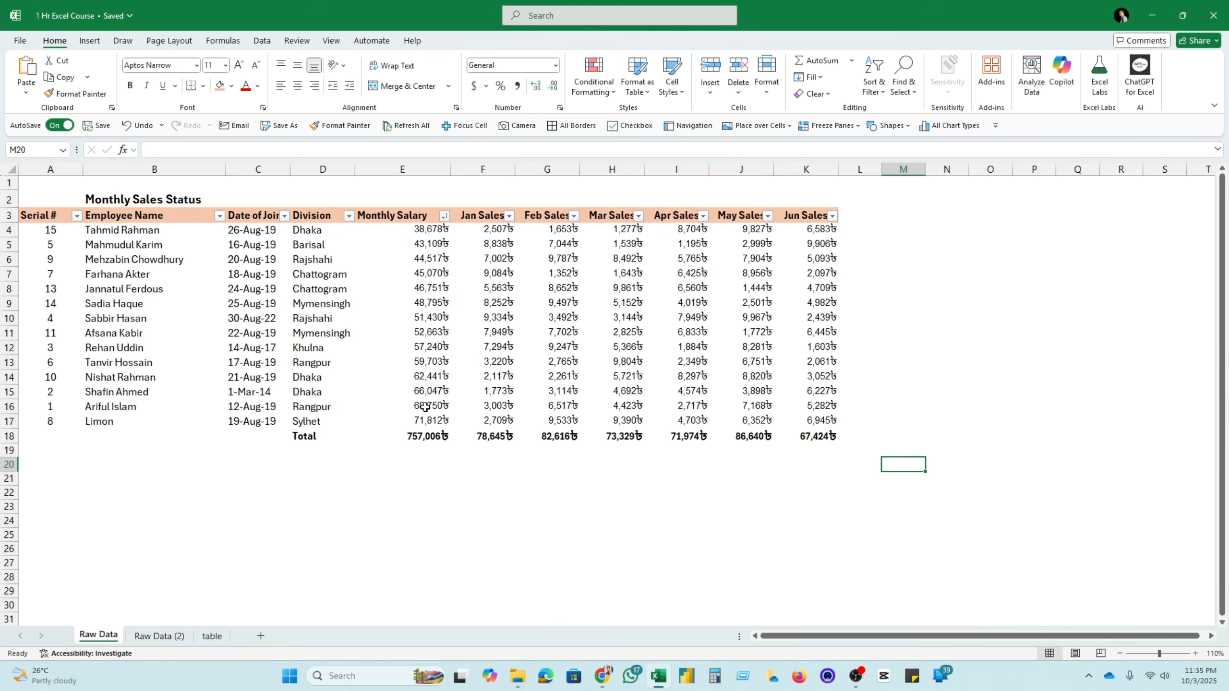
left_click(498, 229)
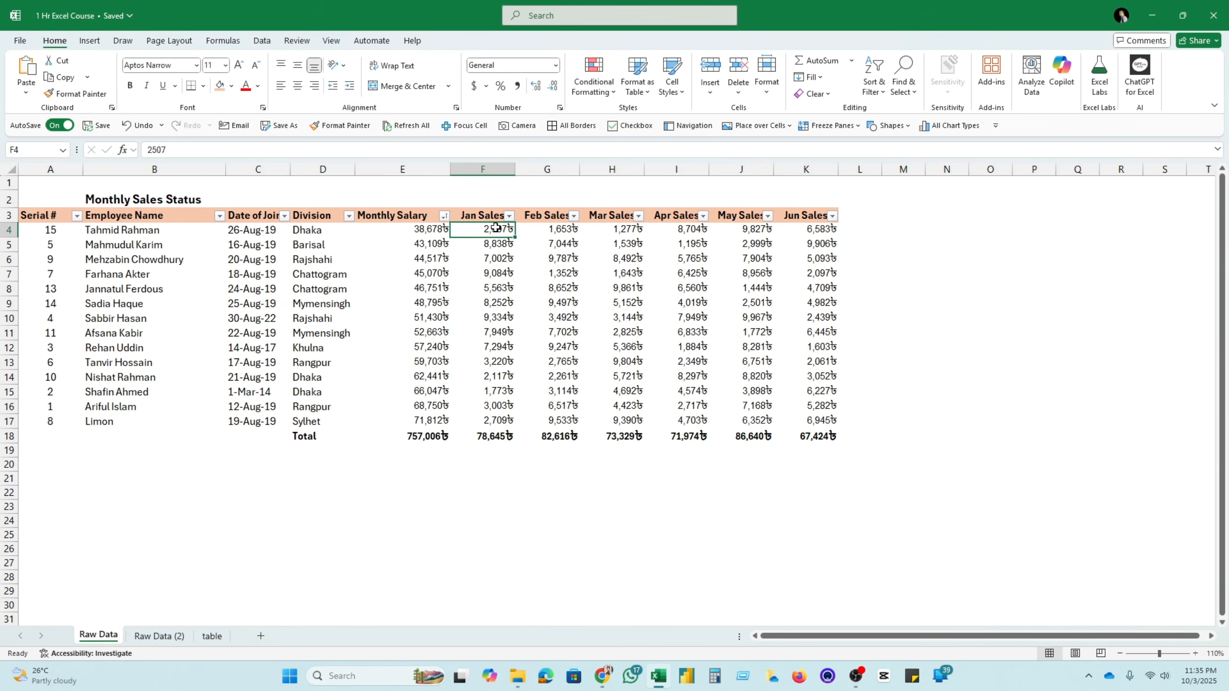
left_click_drag(504, 439, 813, 437)
left_click(735, 493)
left_click(863, 214)
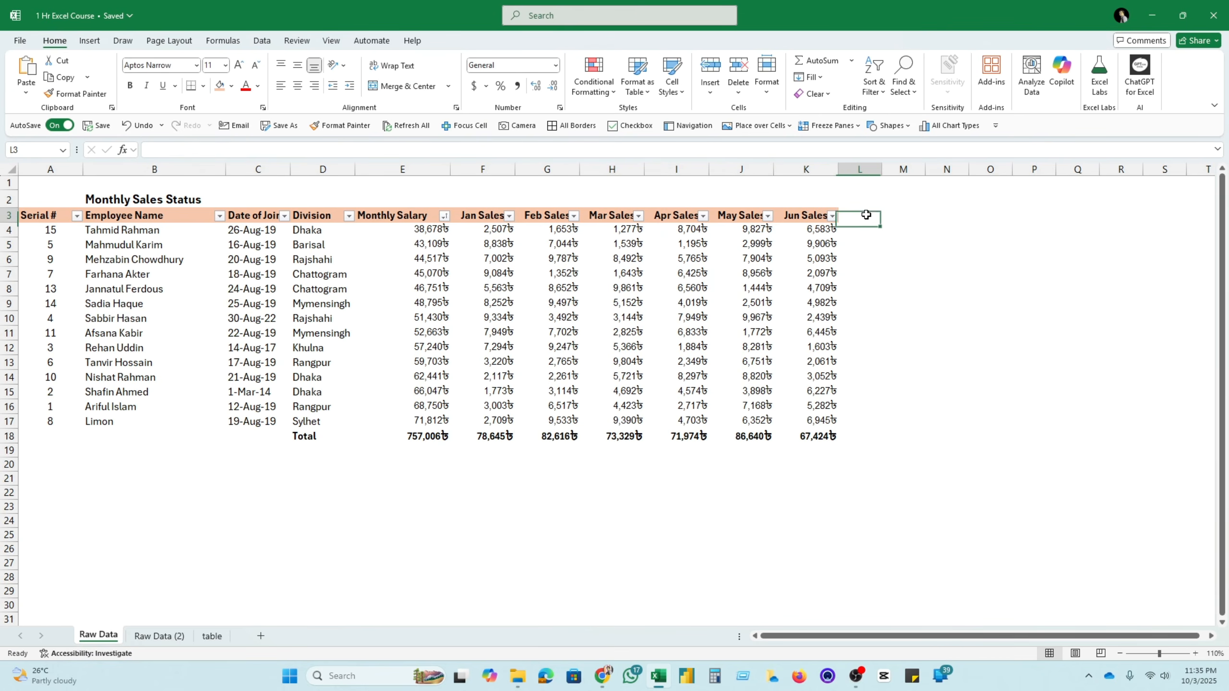
left_click_drag(465, 215, 813, 216)
left_click(499, 242)
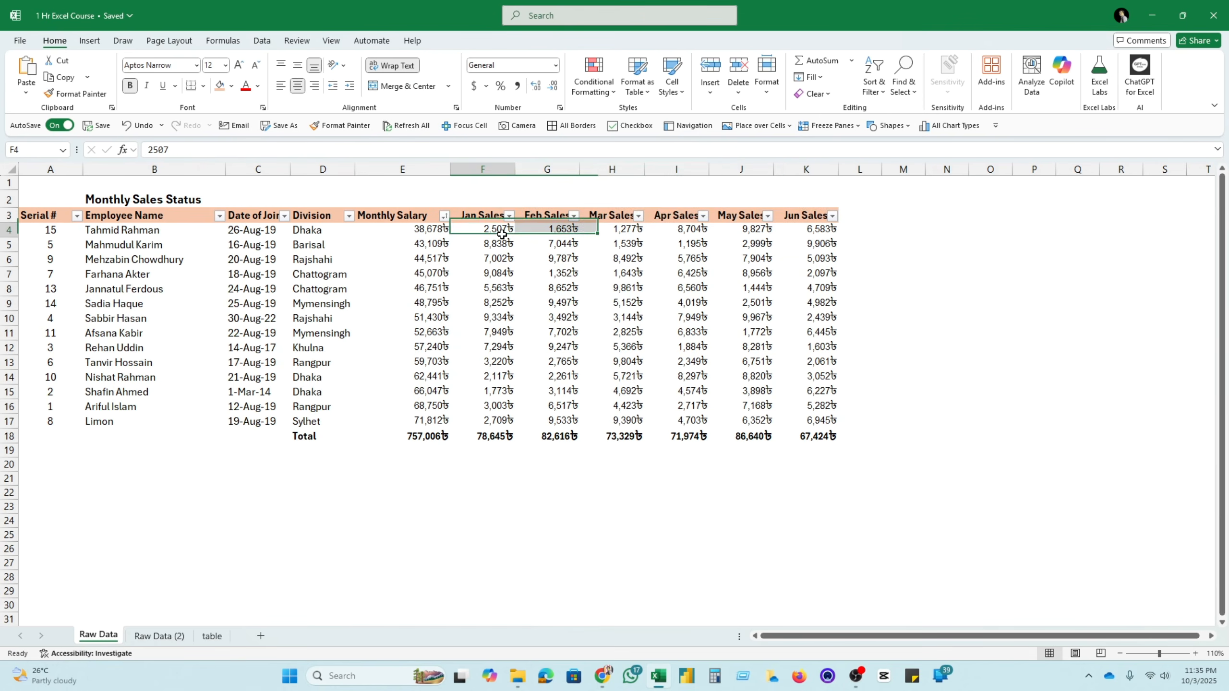
Widen column L slightly and enter the header "Last 6 month Sales" in cell L3
left_click(861, 215)
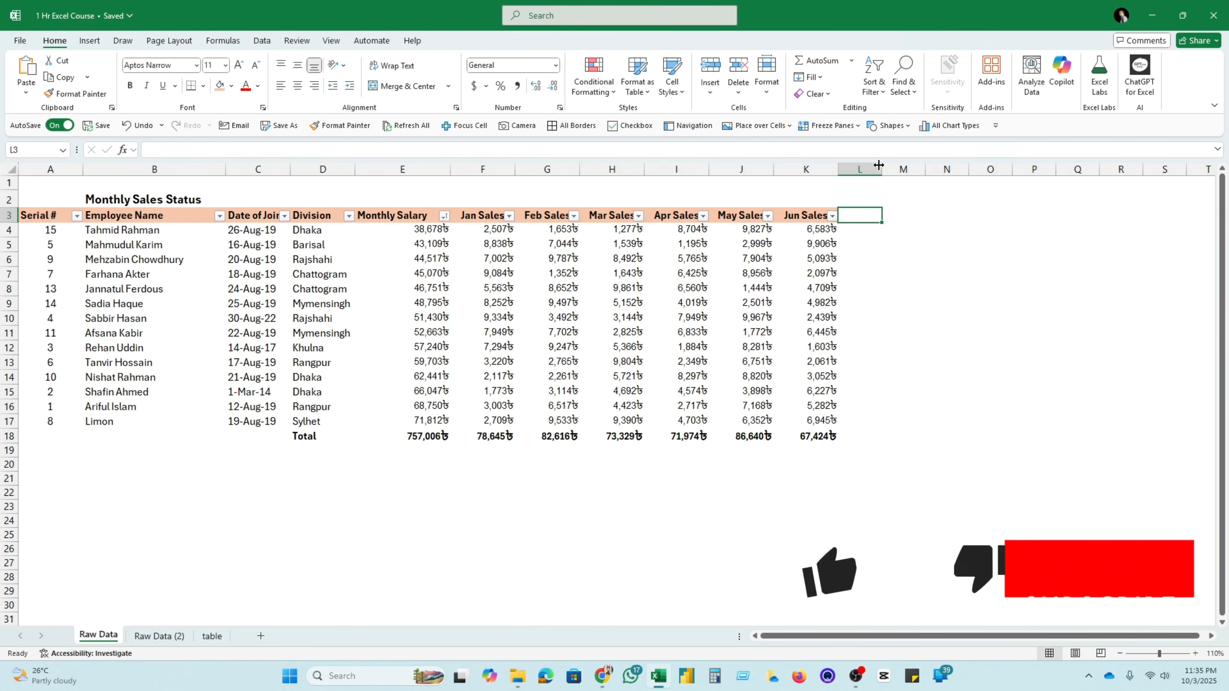
left_click_drag(882, 169, 898, 169)
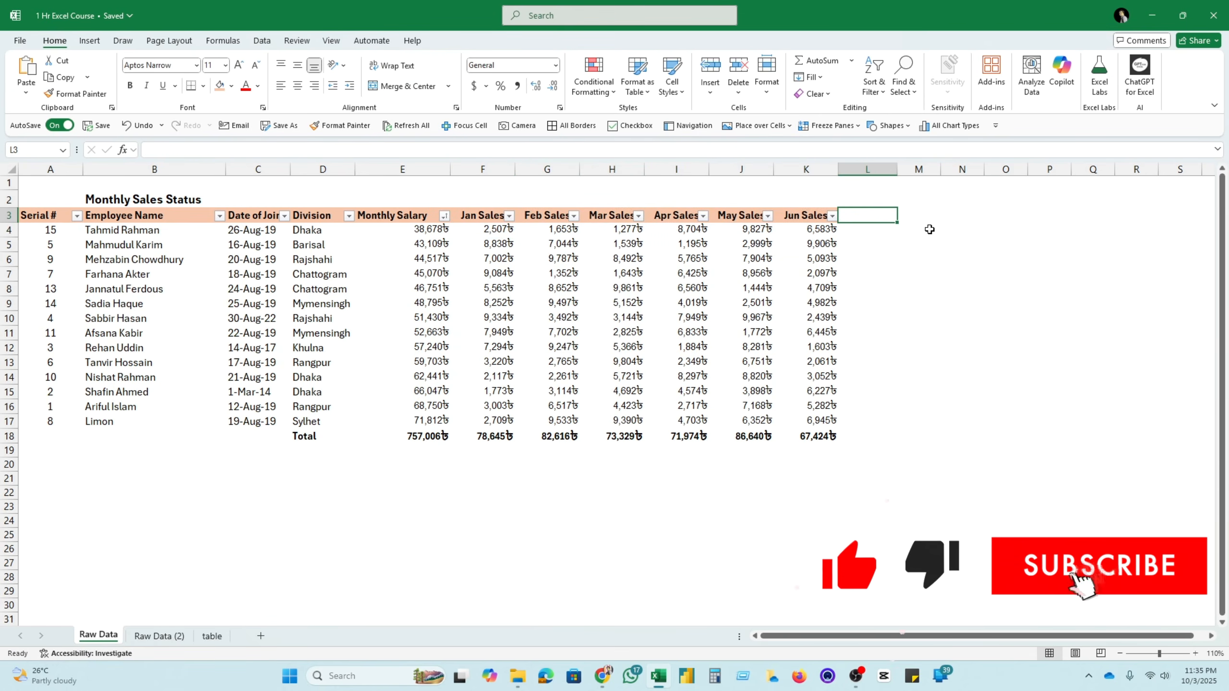
type("Last")
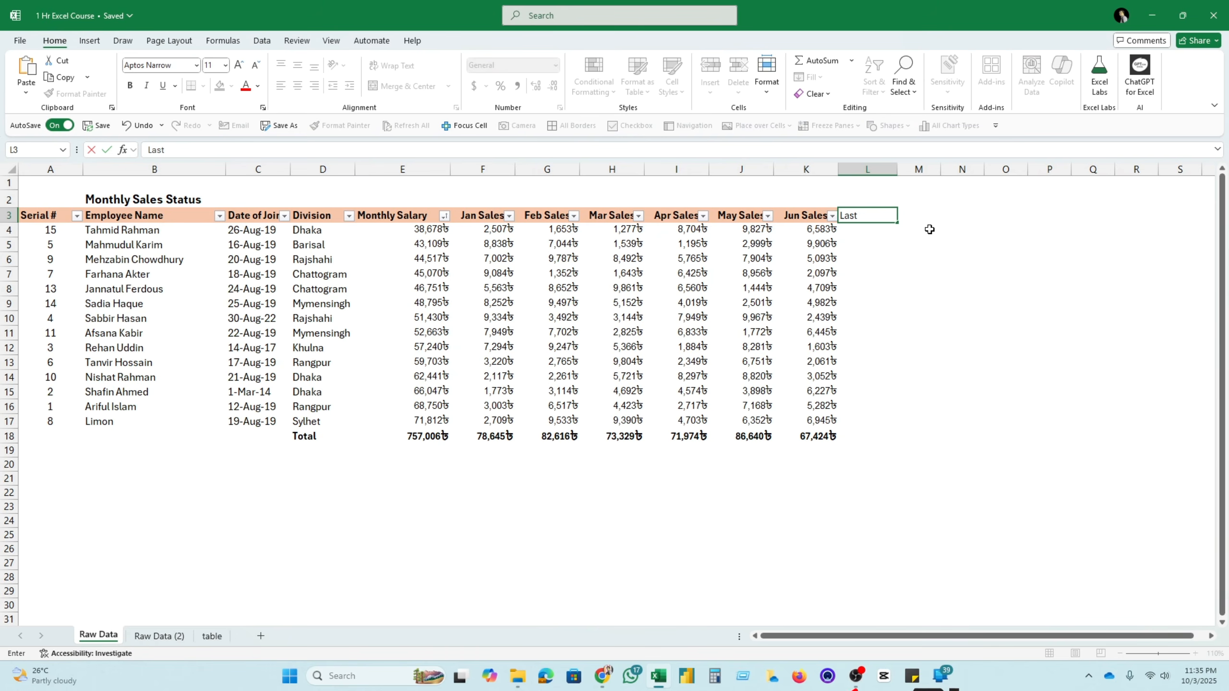
type(" si")
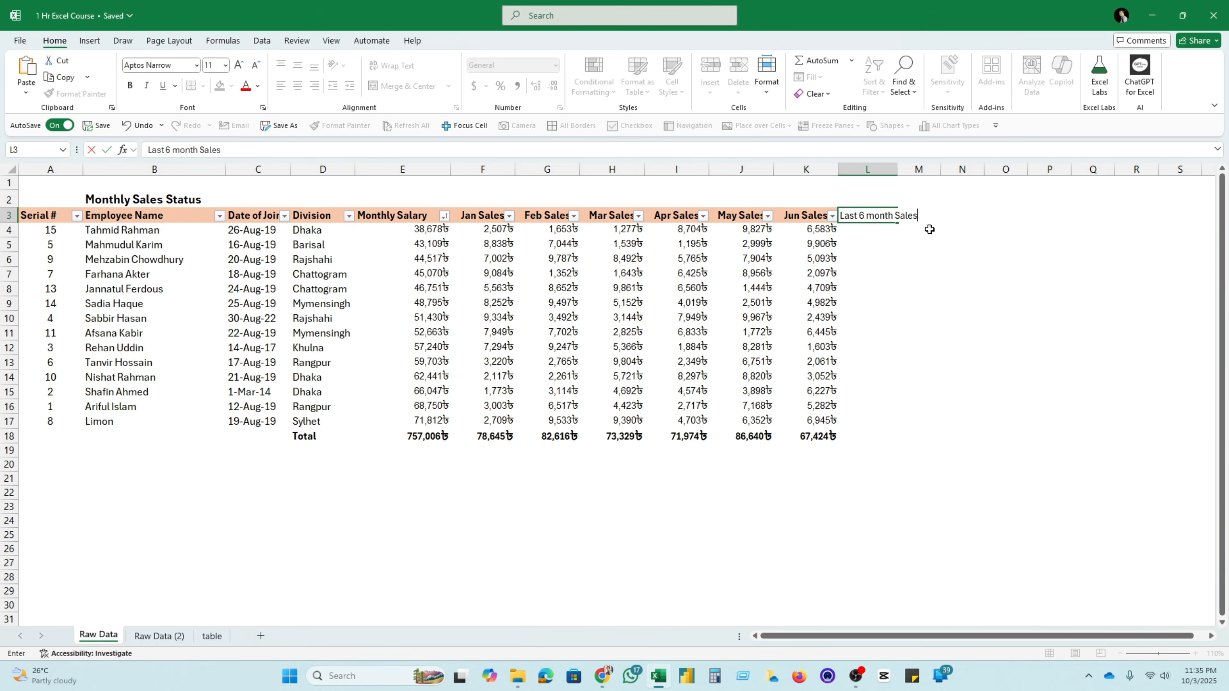
key("Return")
Widen column L until its header fits on one line and reduce header row 3 to single-line height
left_click_drag(898, 169, 938, 172)
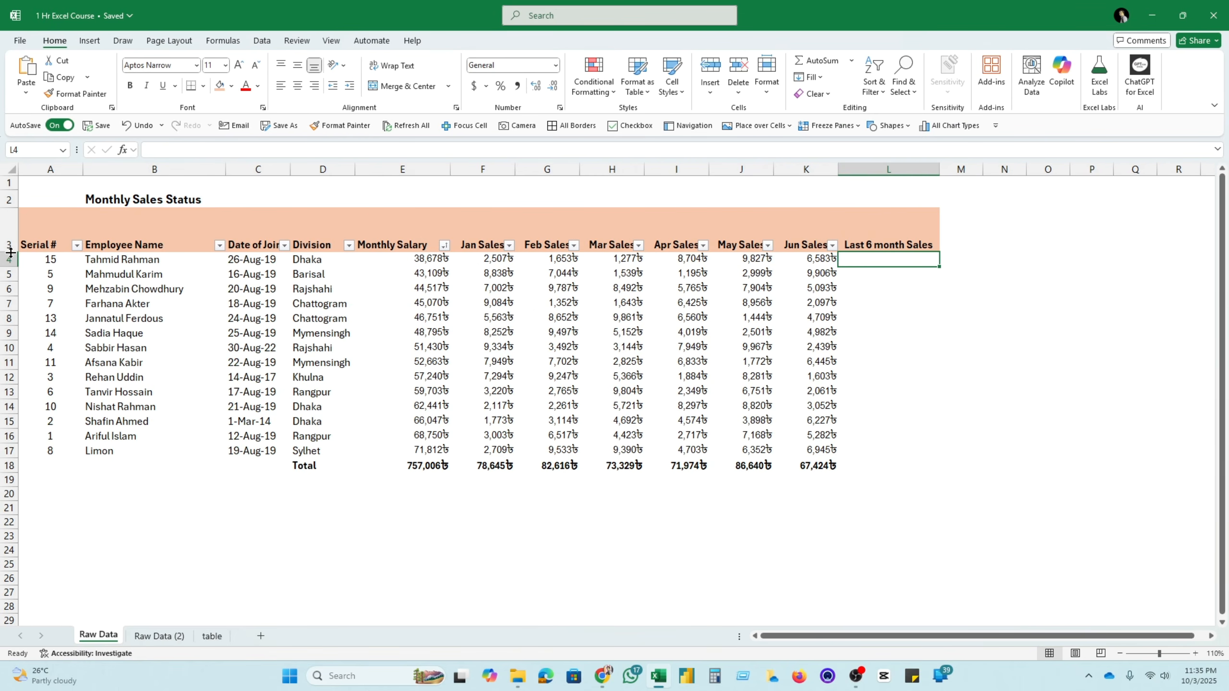
left_click_drag(11, 251, 11, 223)
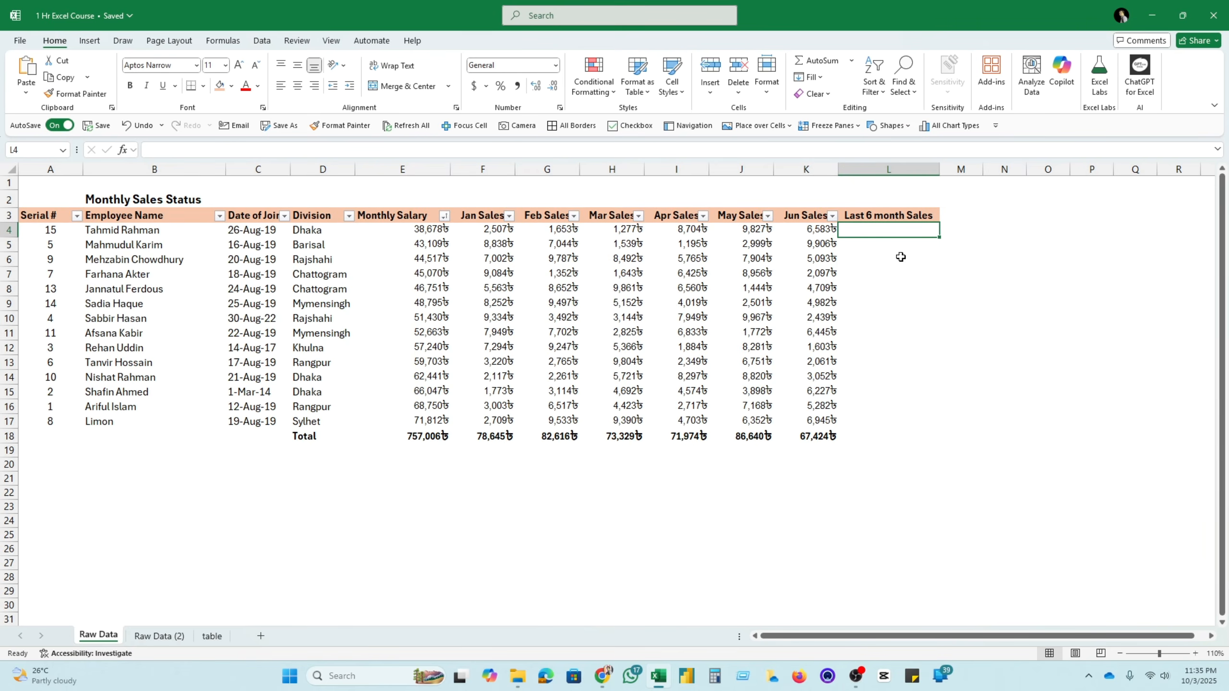
left_click(899, 219)
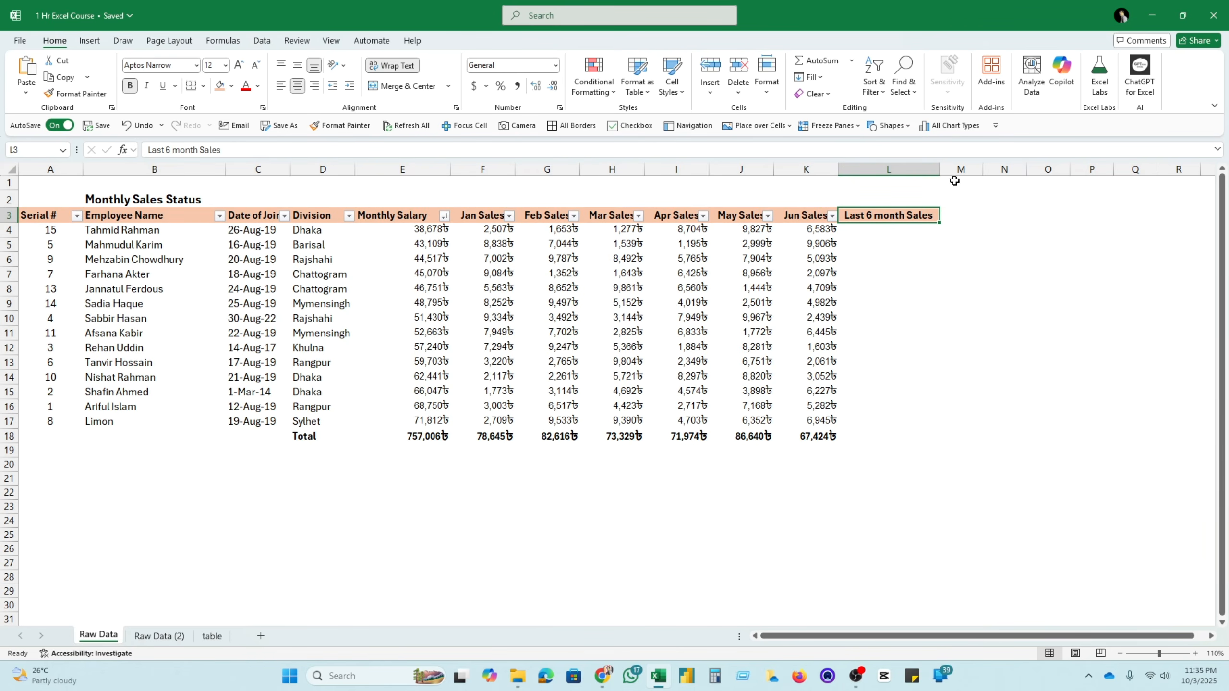
Narrow column L and reapply Wrap Text to header row 3 so the L3 header wraps onto several lines
left_click(934, 169)
left_click_drag(939, 170, 889, 171)
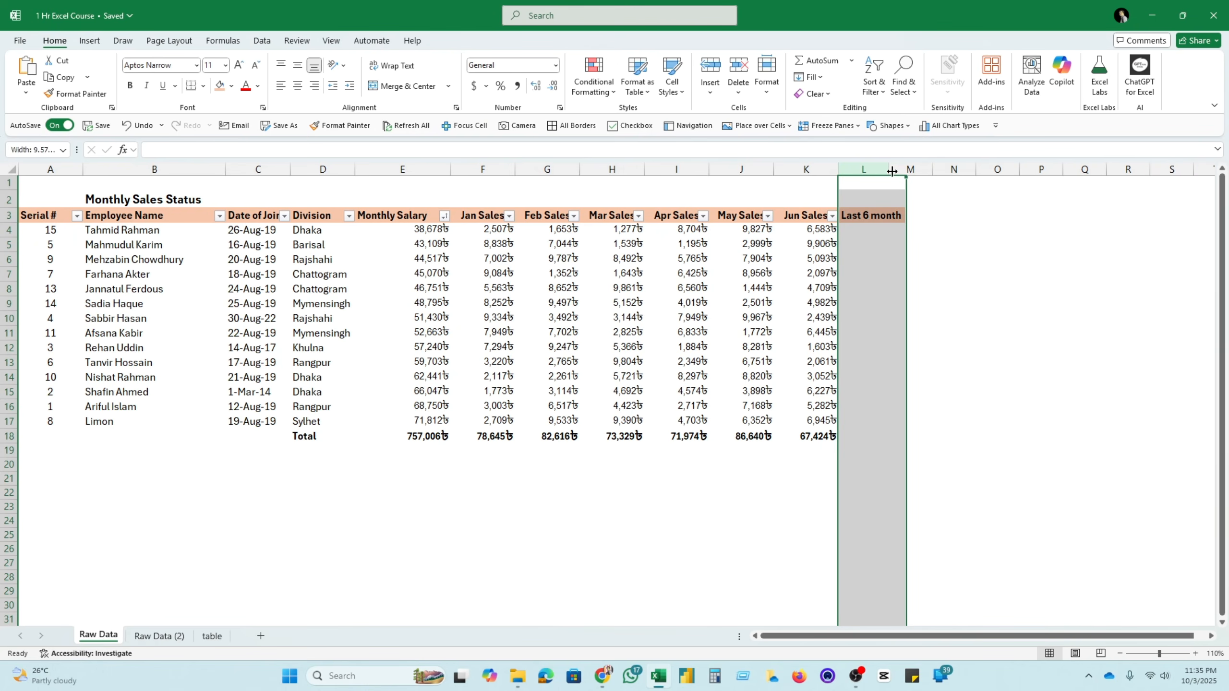
left_click(869, 210)
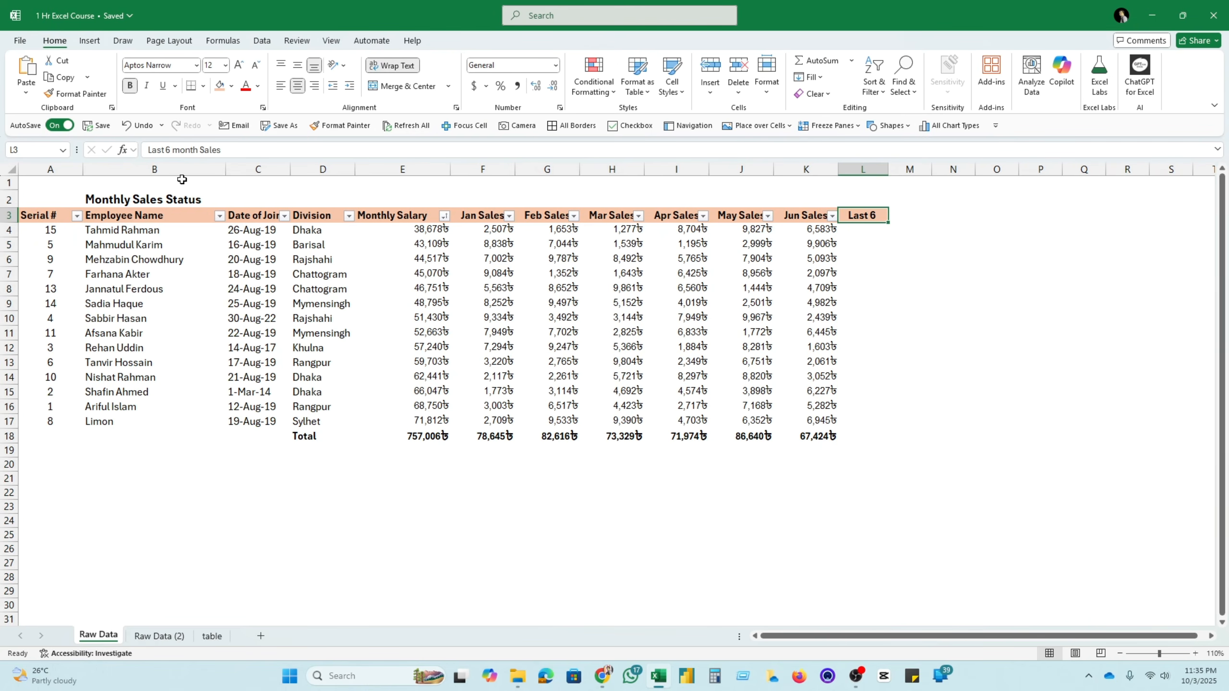
left_click(9, 215)
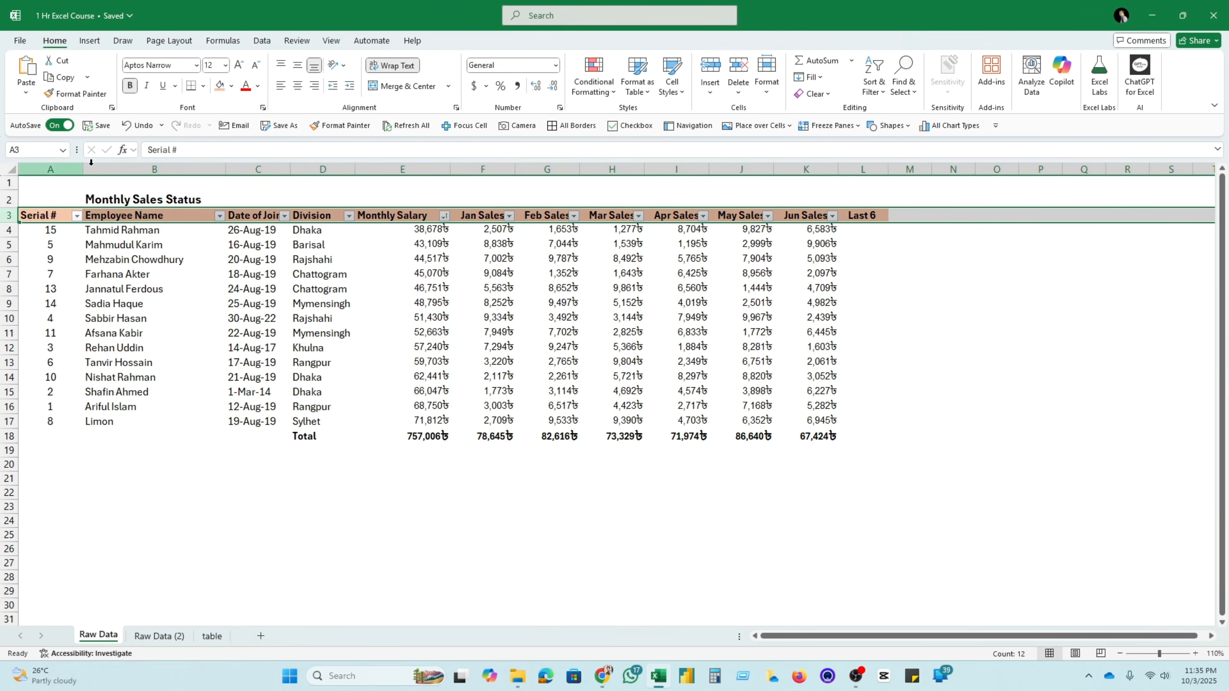
left_click(396, 68)
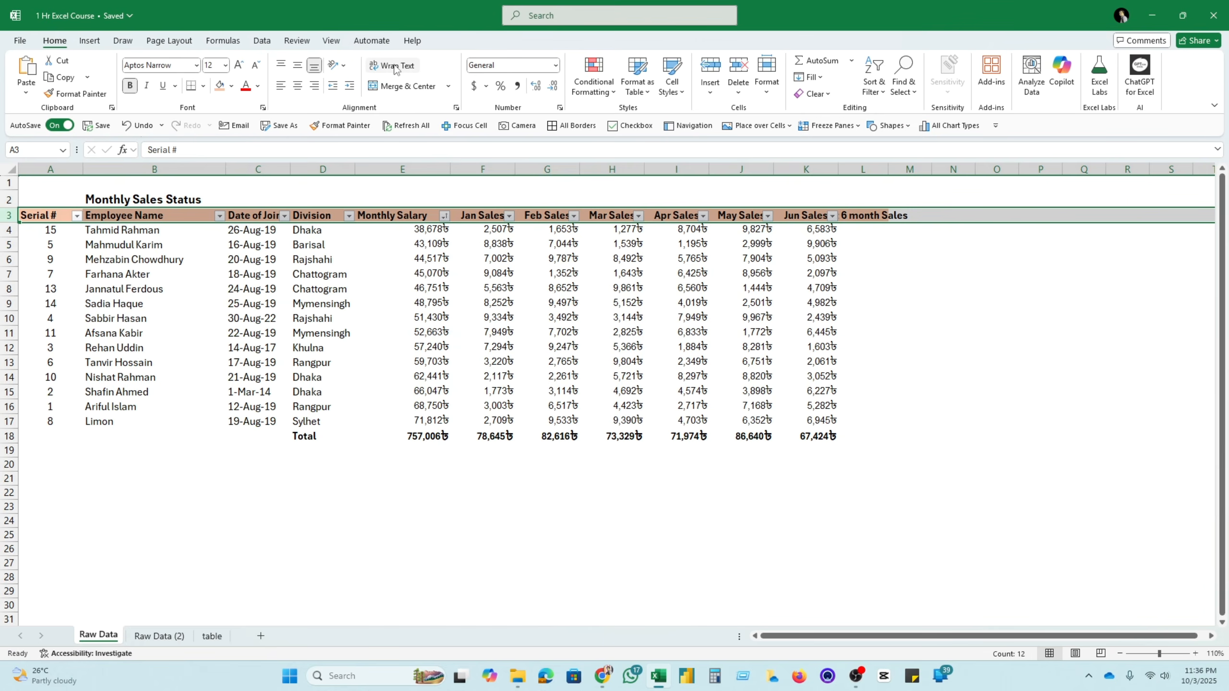
left_click(396, 68)
left_click(866, 225)
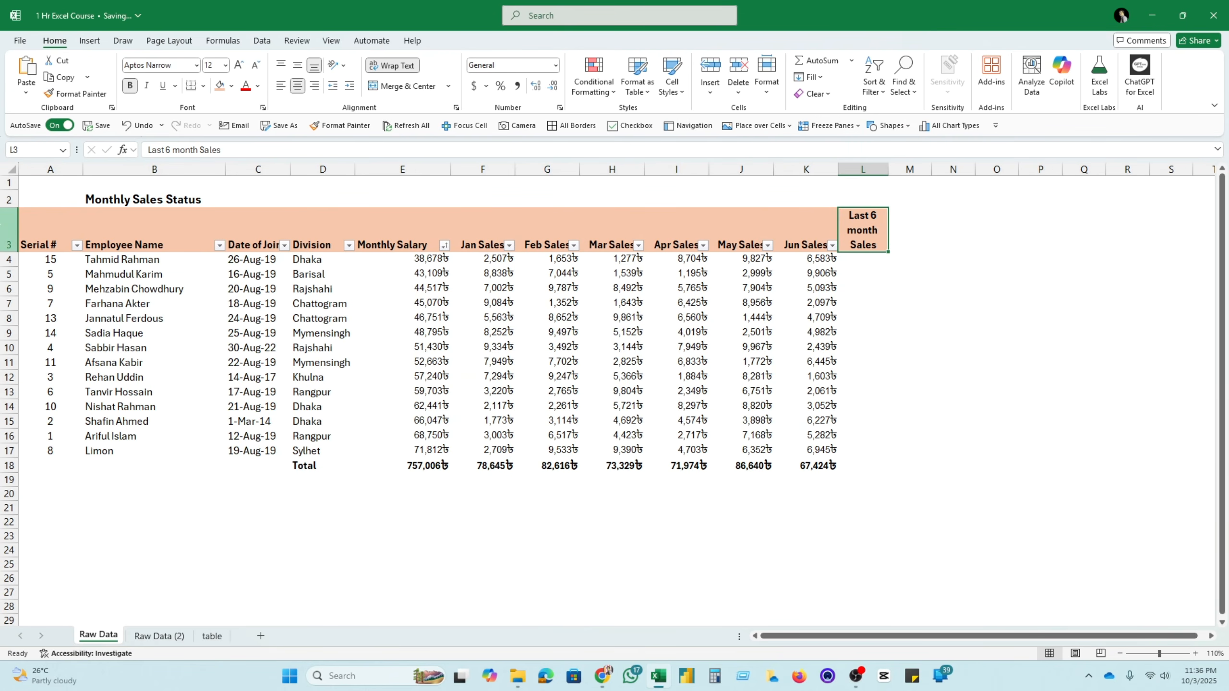
Center the row 3 headers horizontally and vertically, and widen column L so its header wraps onto two lines
left_click(9, 230)
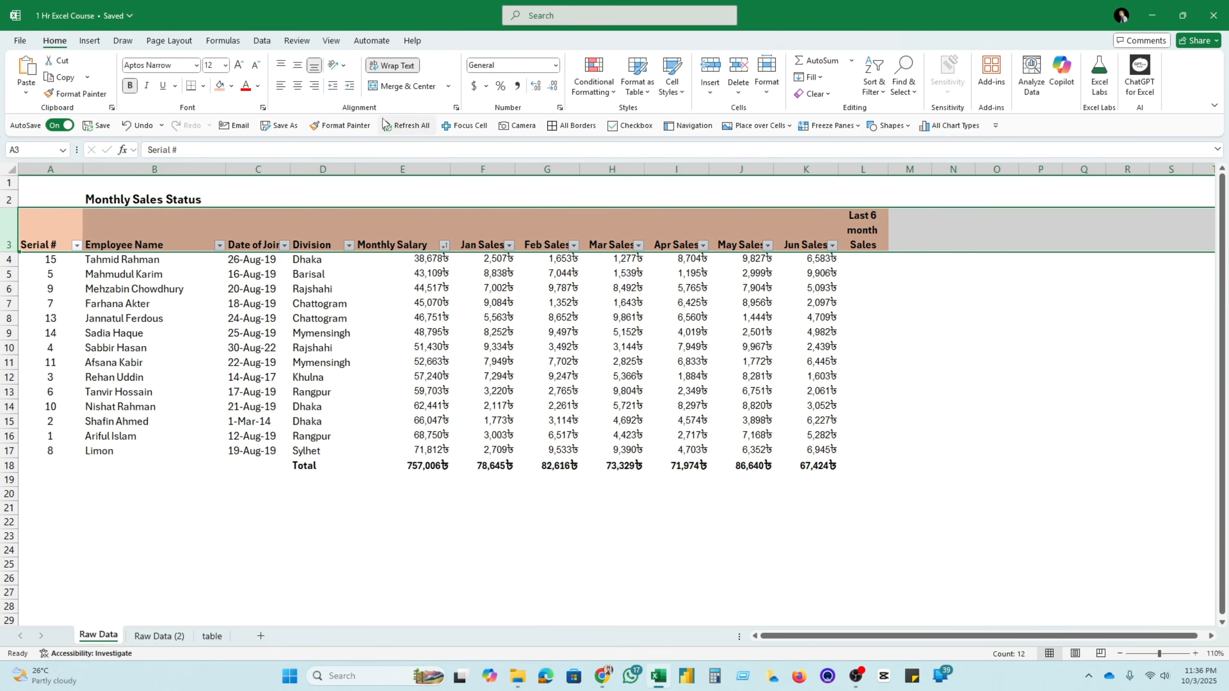
left_click(298, 86)
left_click(303, 67)
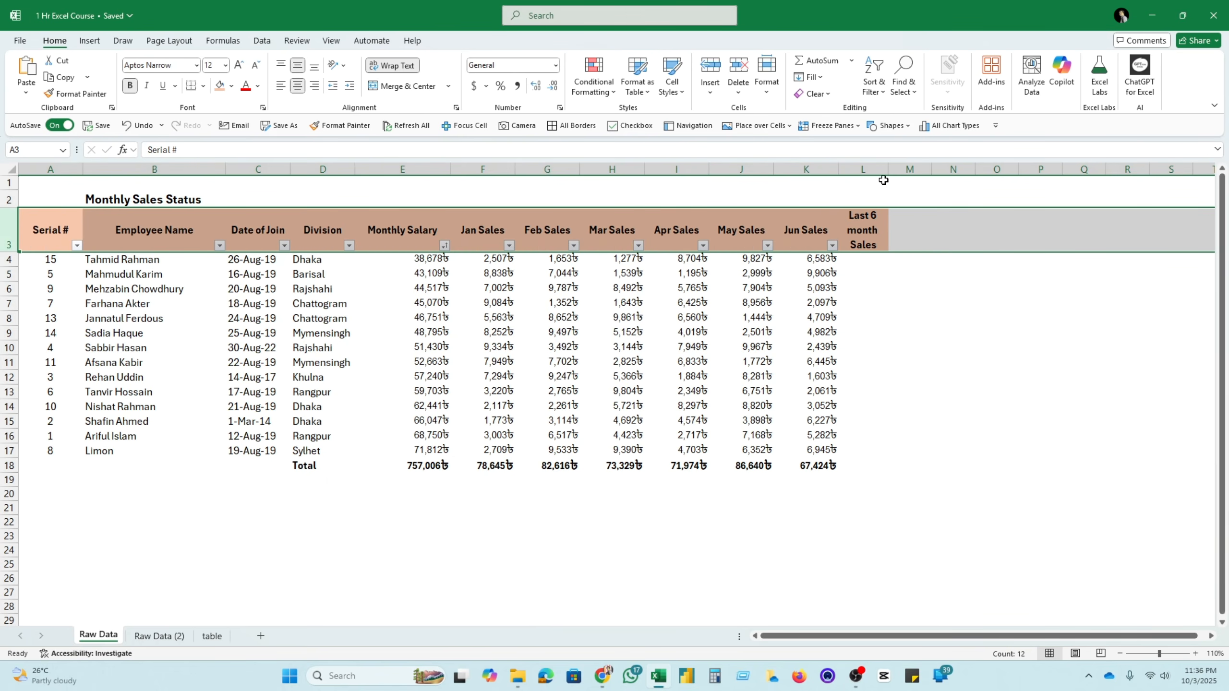
left_click_drag(888, 169, 918, 168)
Enter =SUM(F4:K4) in L4 to total the first employee's Jan to Jun sales
left_click(877, 264)
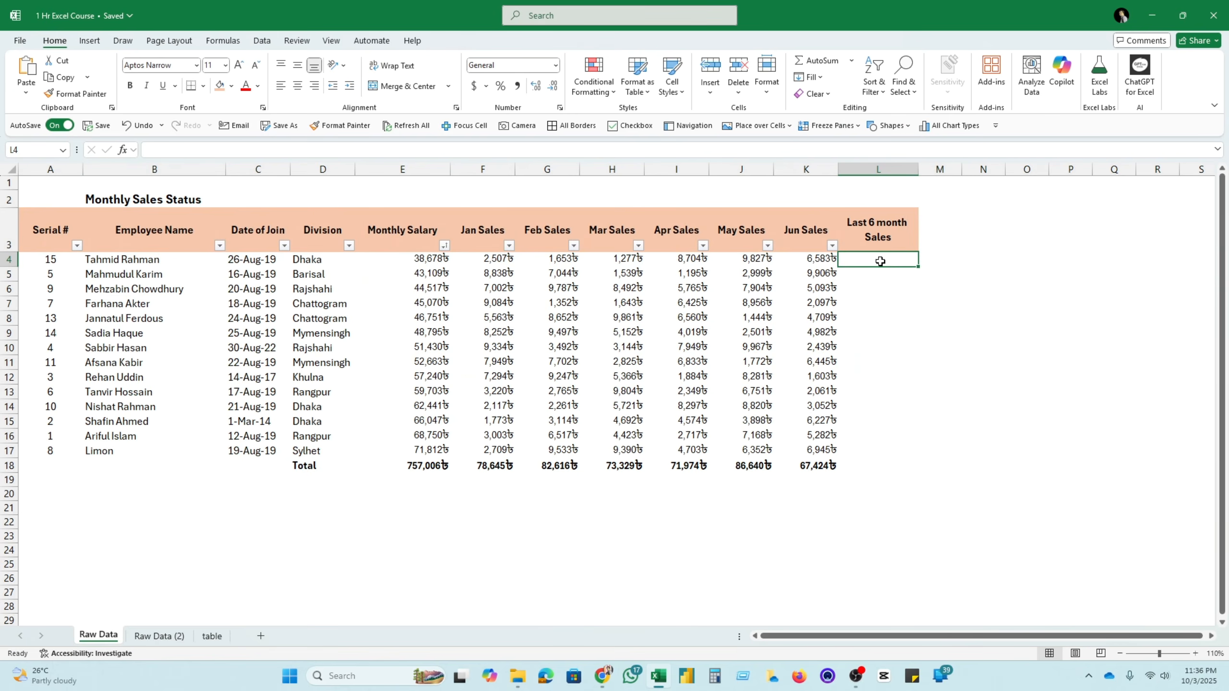
type("=")
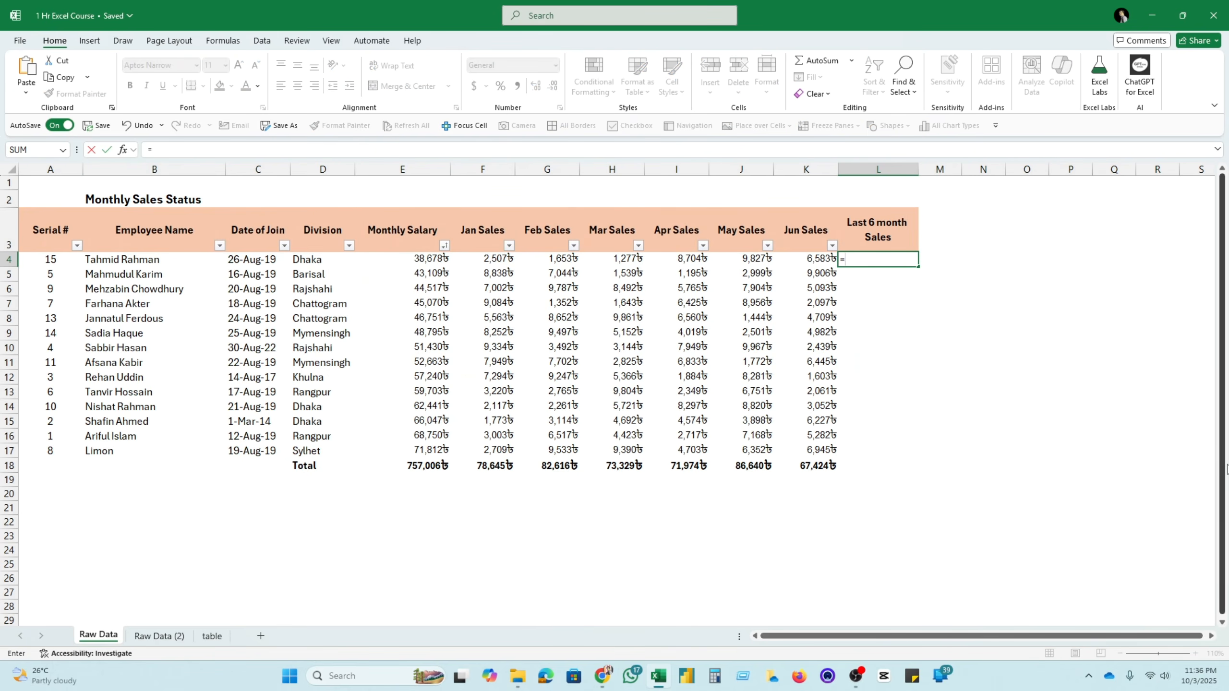
type("sum")
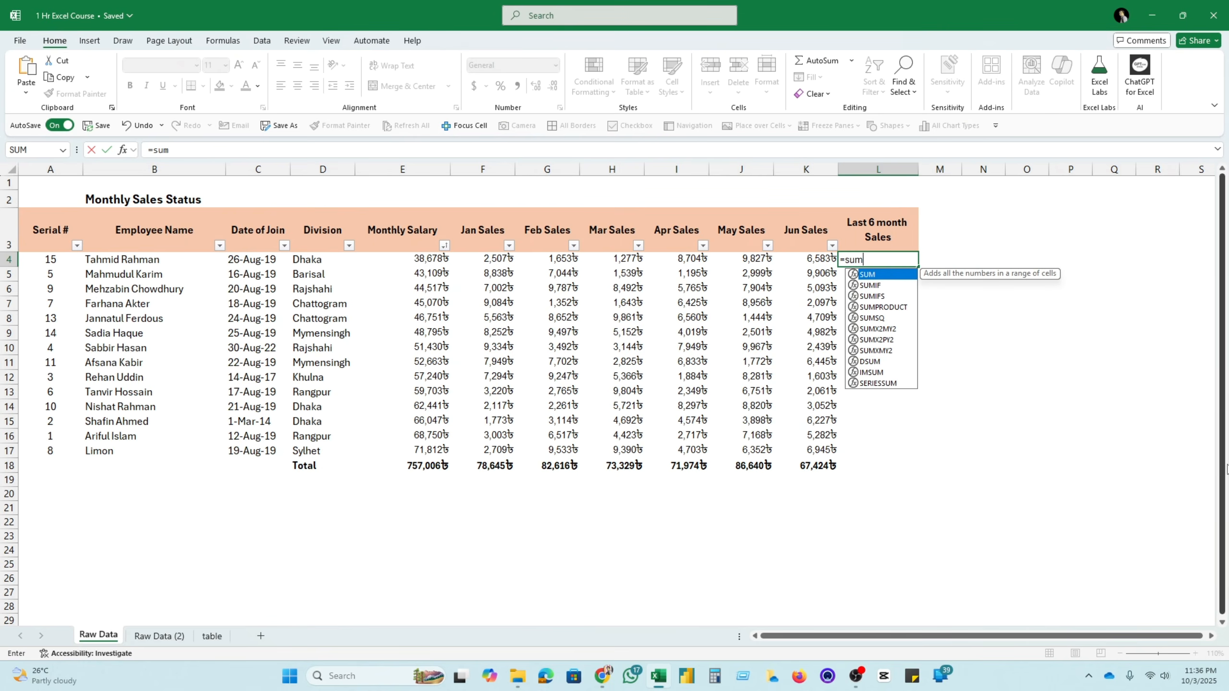
type("(")
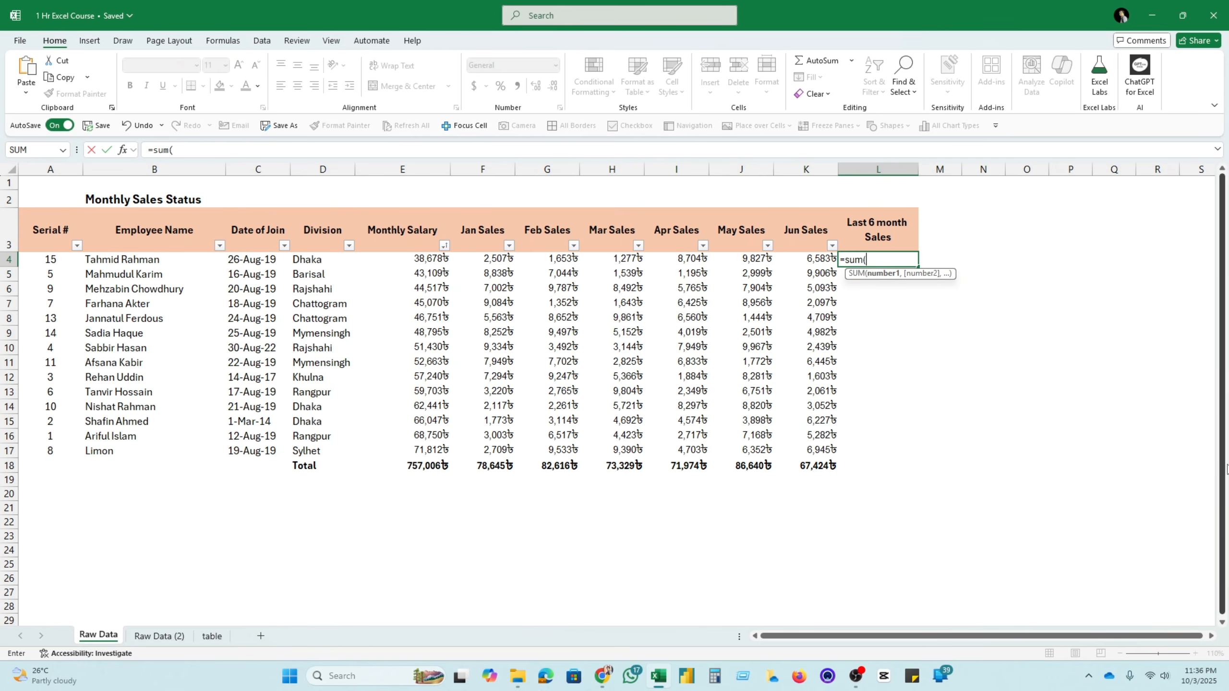
left_click_drag(489, 256, 801, 261)
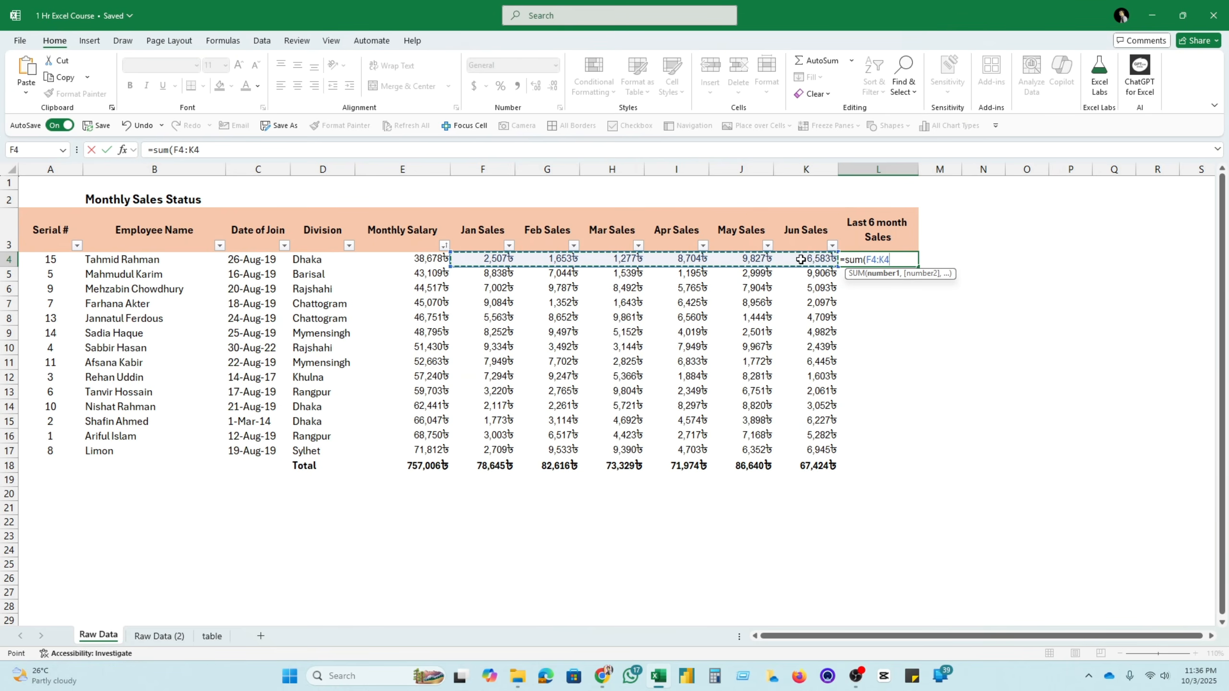
key("Return")
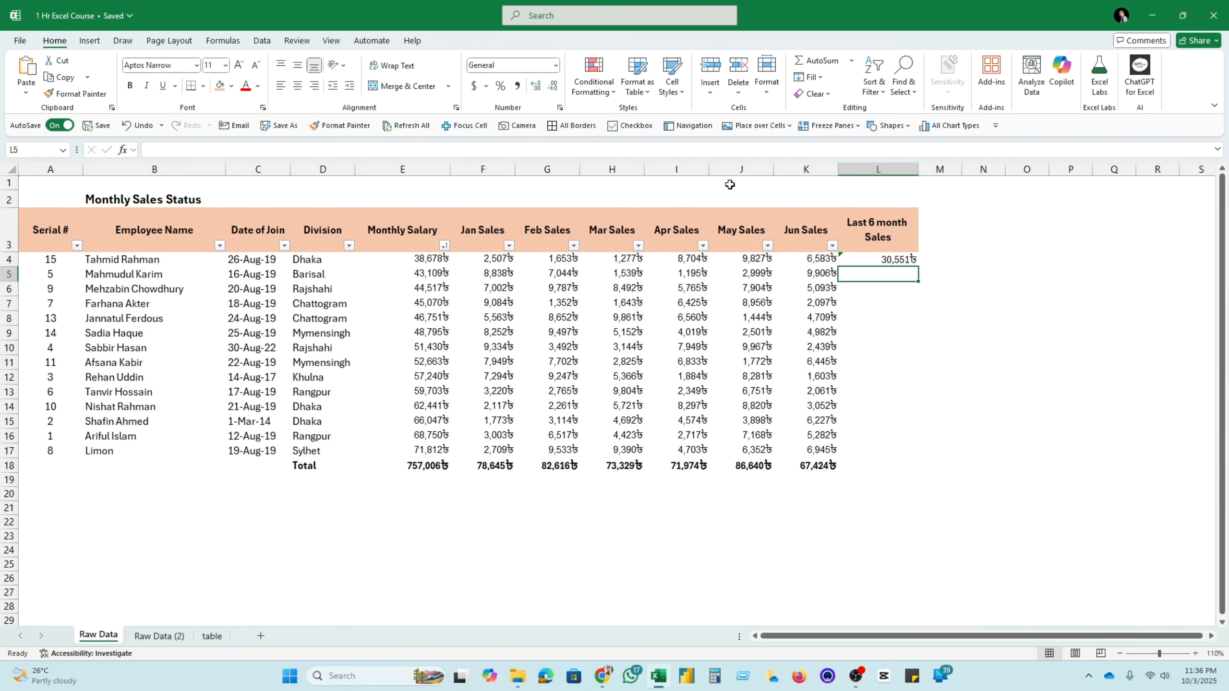
Fill the SUM formula from L4 down through the Total row at L18
left_click(893, 257)
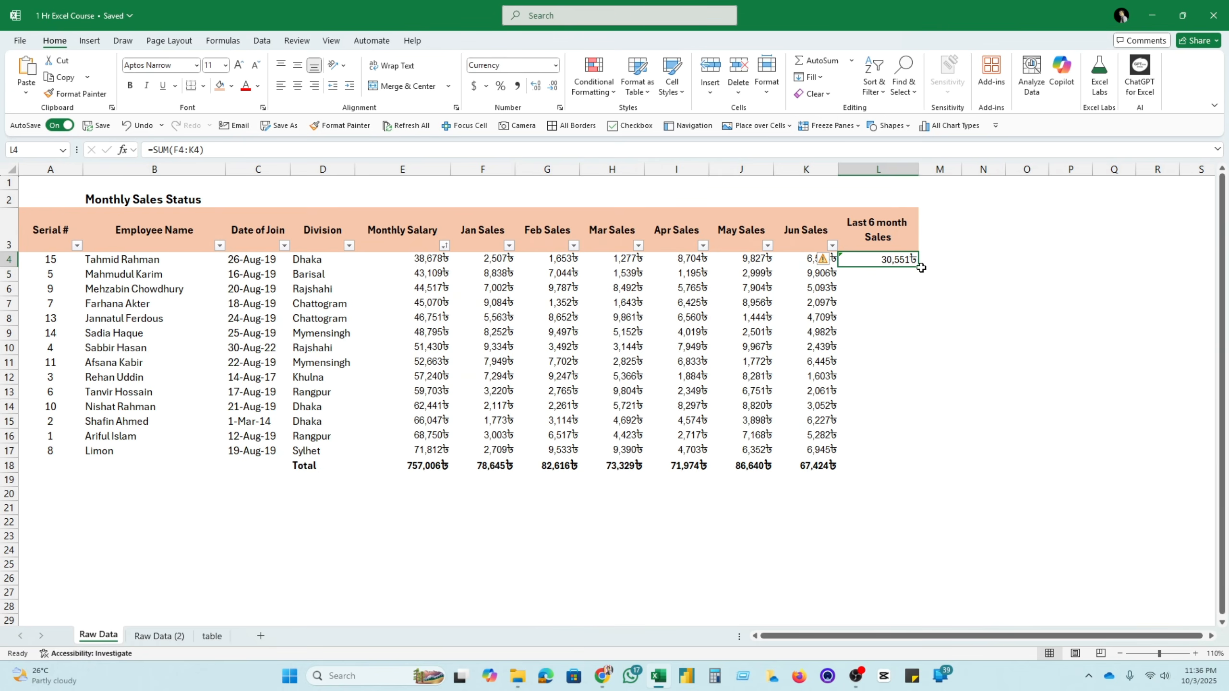
left_click_drag(918, 267, 912, 474)
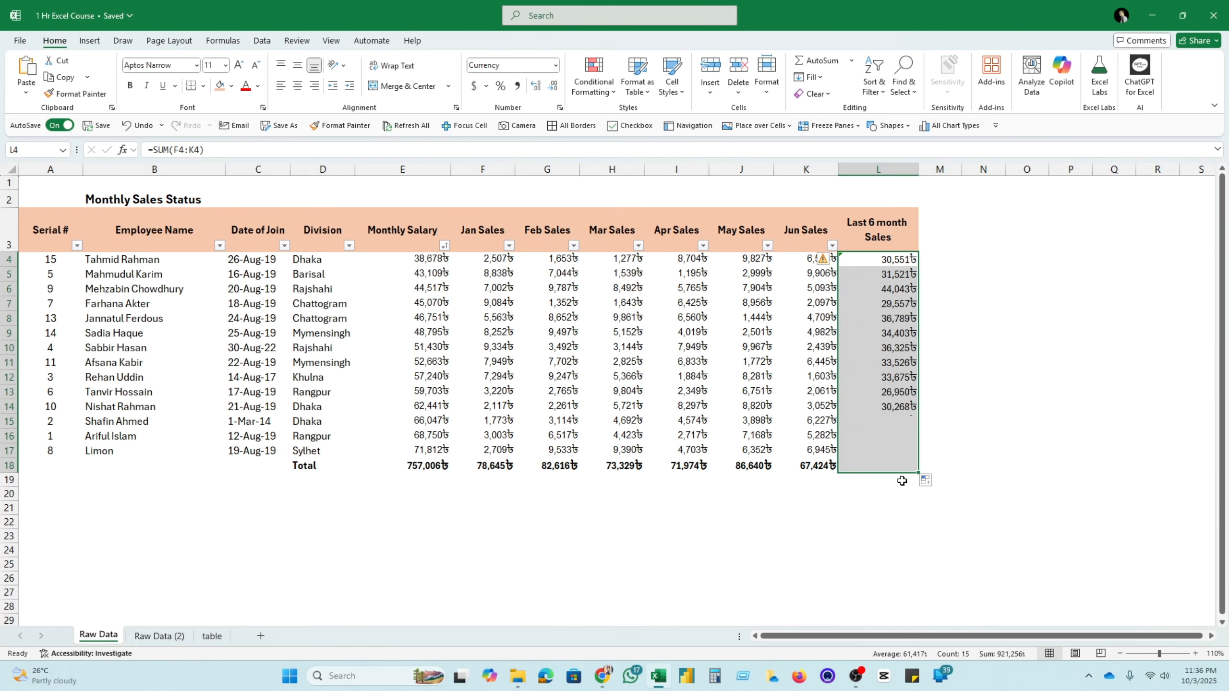
left_click(864, 521)
Ignore the formula error warnings on cells L4 to L17
left_click_drag(895, 264, 910, 452)
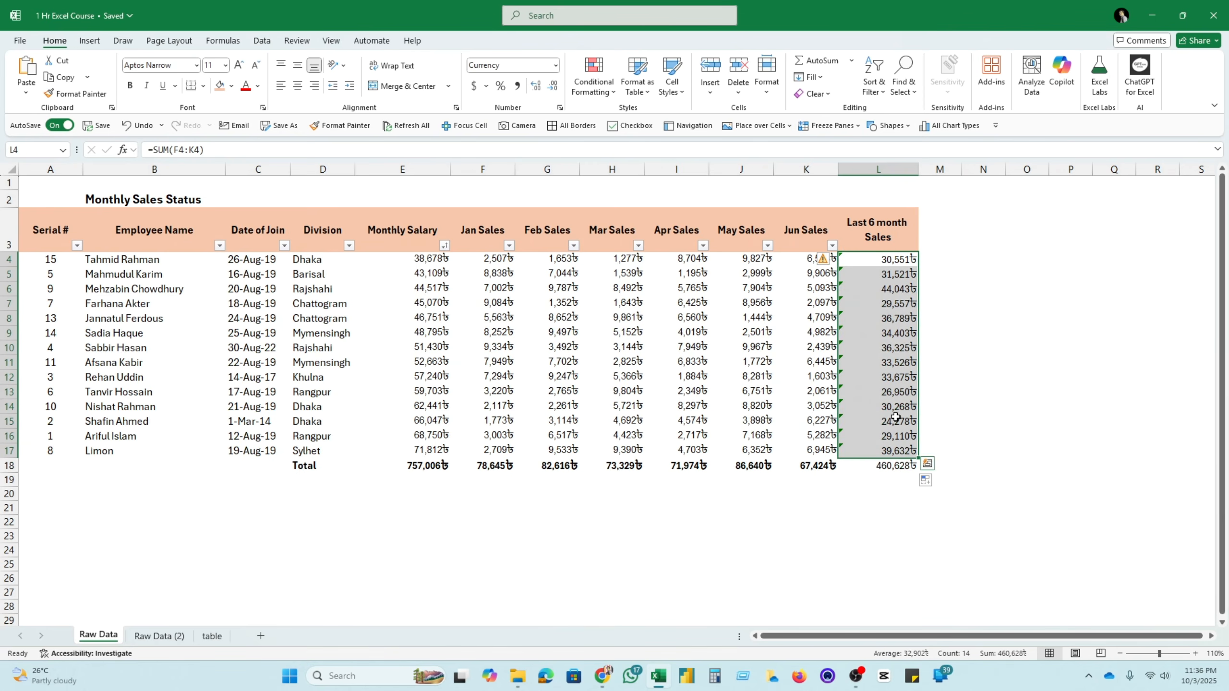
left_click(824, 260)
left_click(869, 329)
left_click(1016, 307)
Make the Last 6 month Sales values in L4:L18 bold
left_click_drag(884, 261, 896, 448)
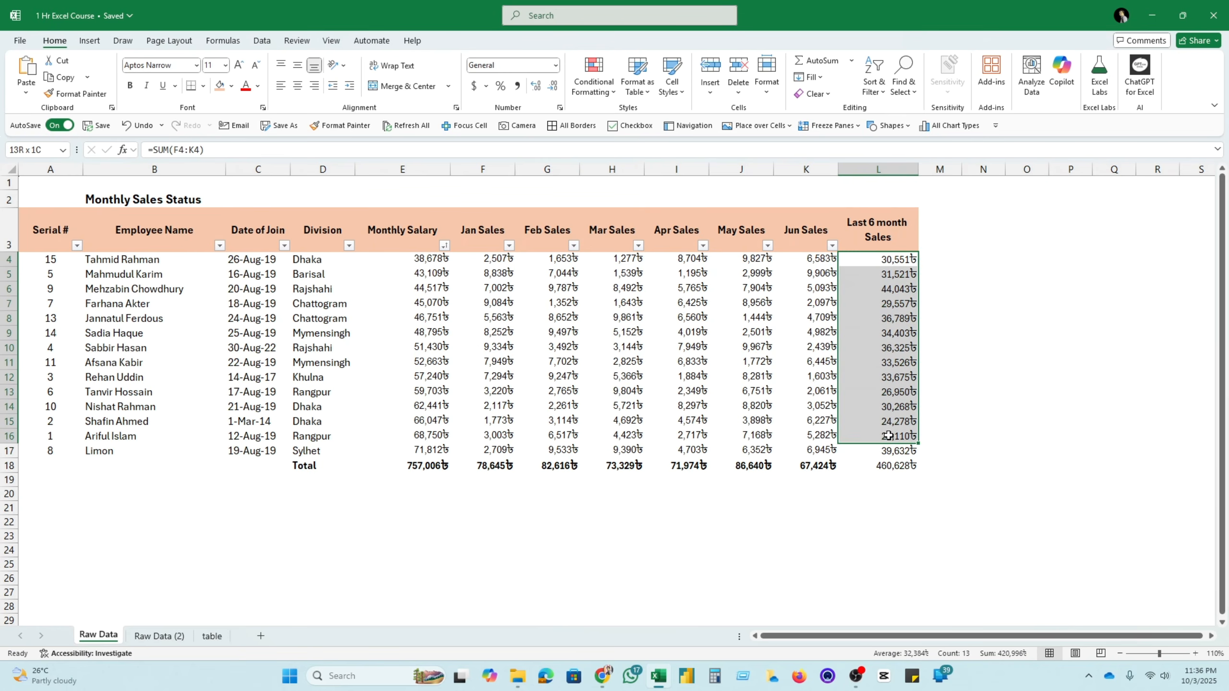
left_click(982, 421)
left_click_drag(890, 262, 901, 467)
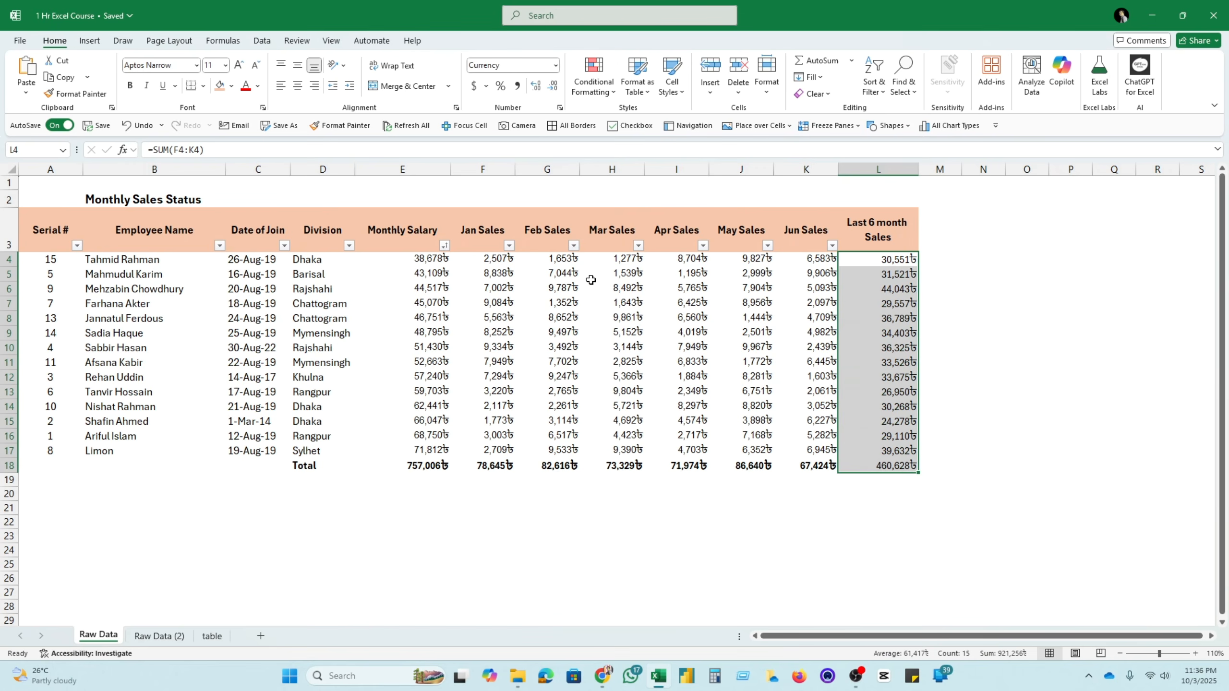
left_click(983, 333)
left_click_drag(900, 260, 901, 466)
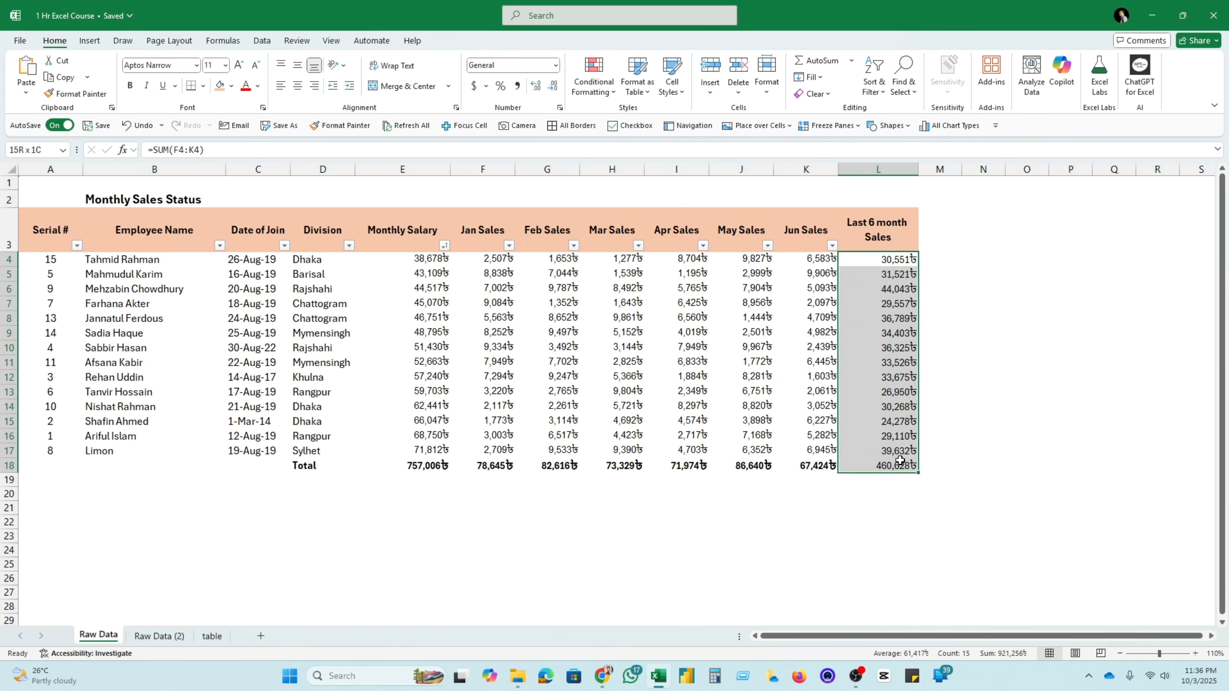
left_click(131, 87)
left_click(999, 330)
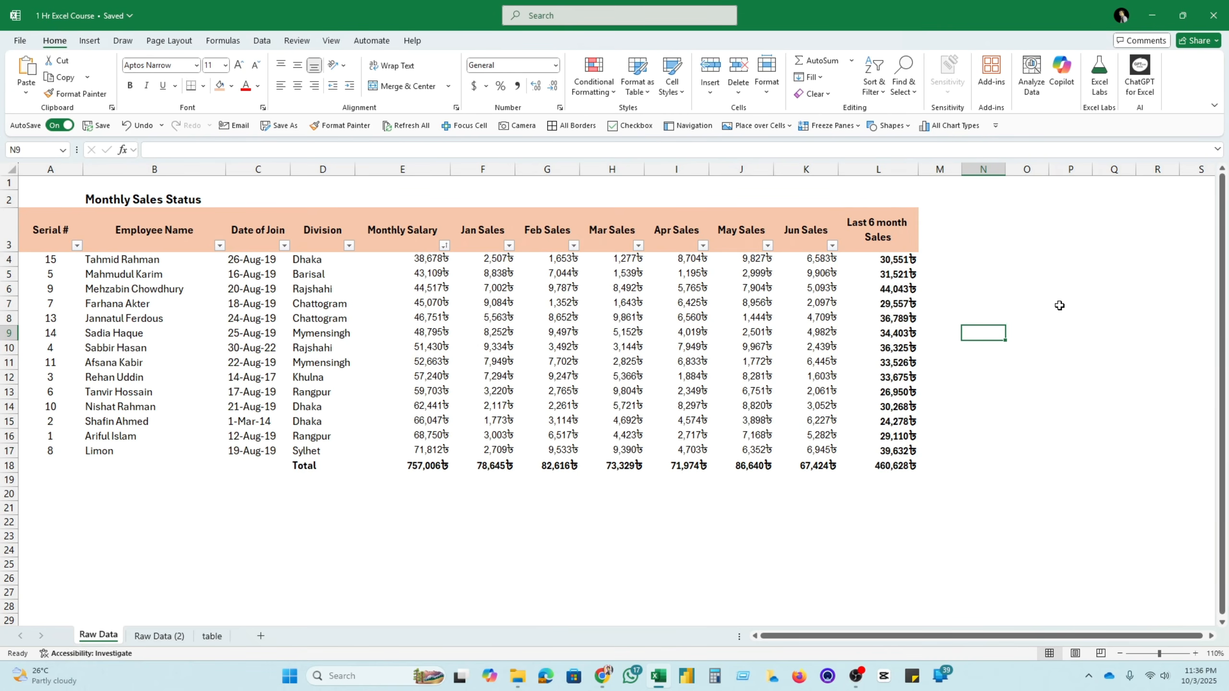
Fill the Total row from A18 to L18 with the light orange color used for the headers
left_click(330, 523)
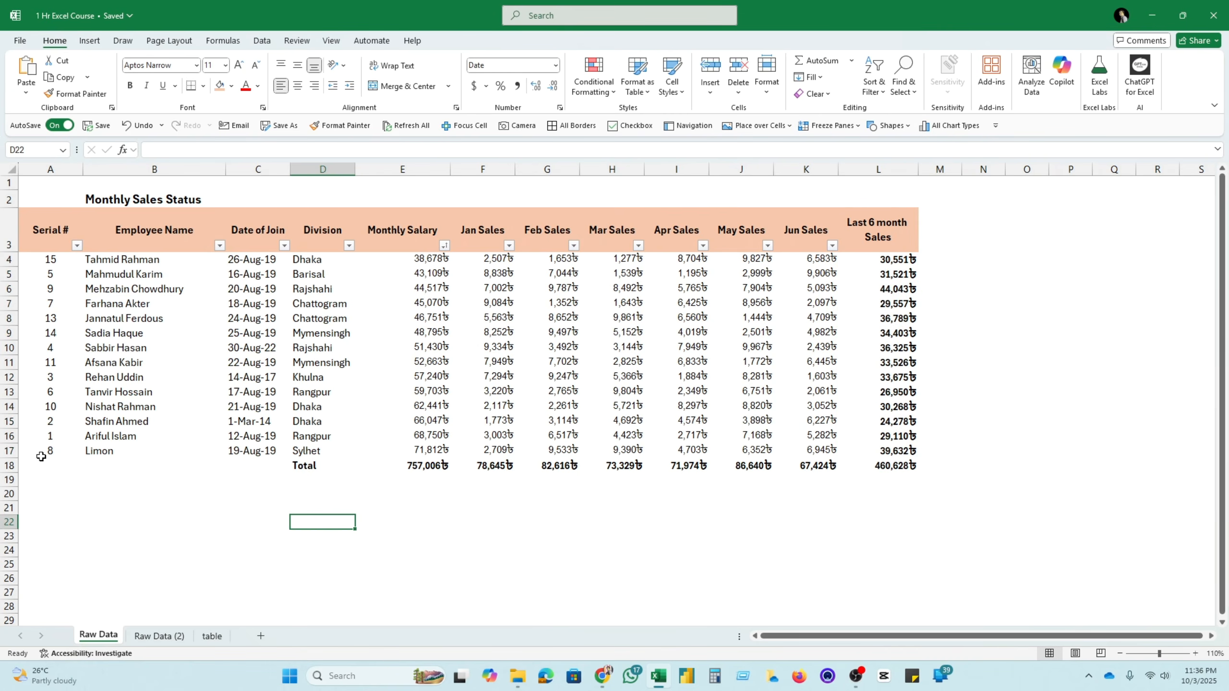
left_click_drag(49, 465, 917, 467)
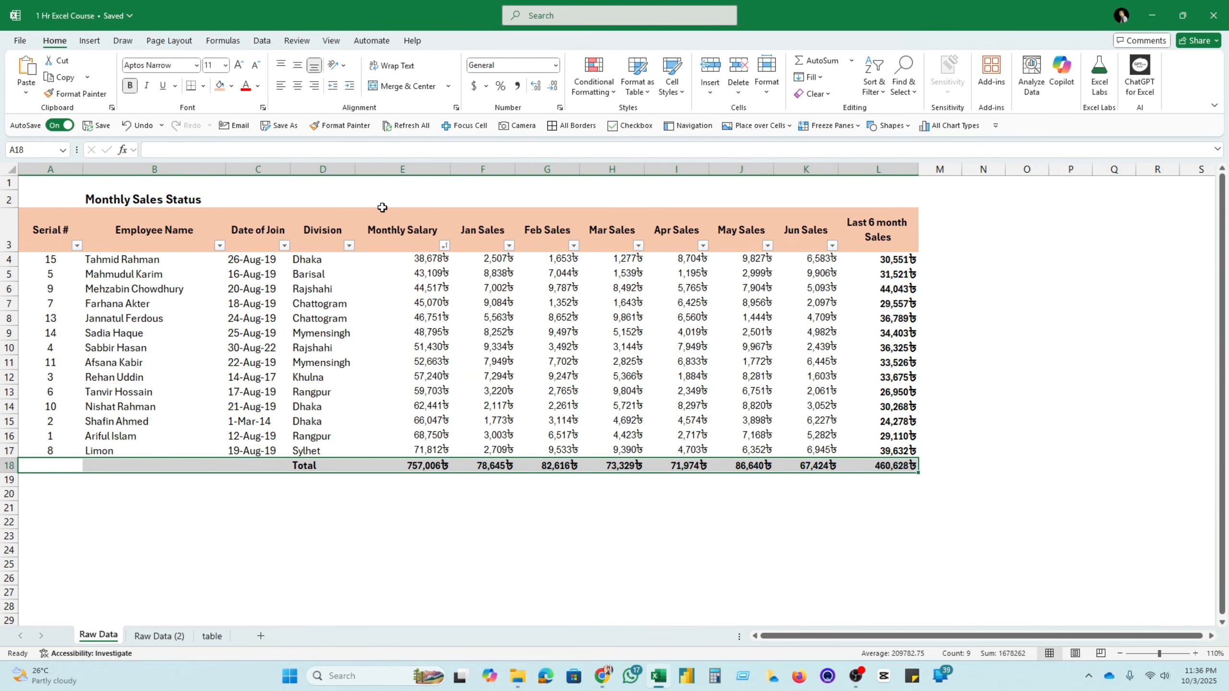
left_click(220, 85)
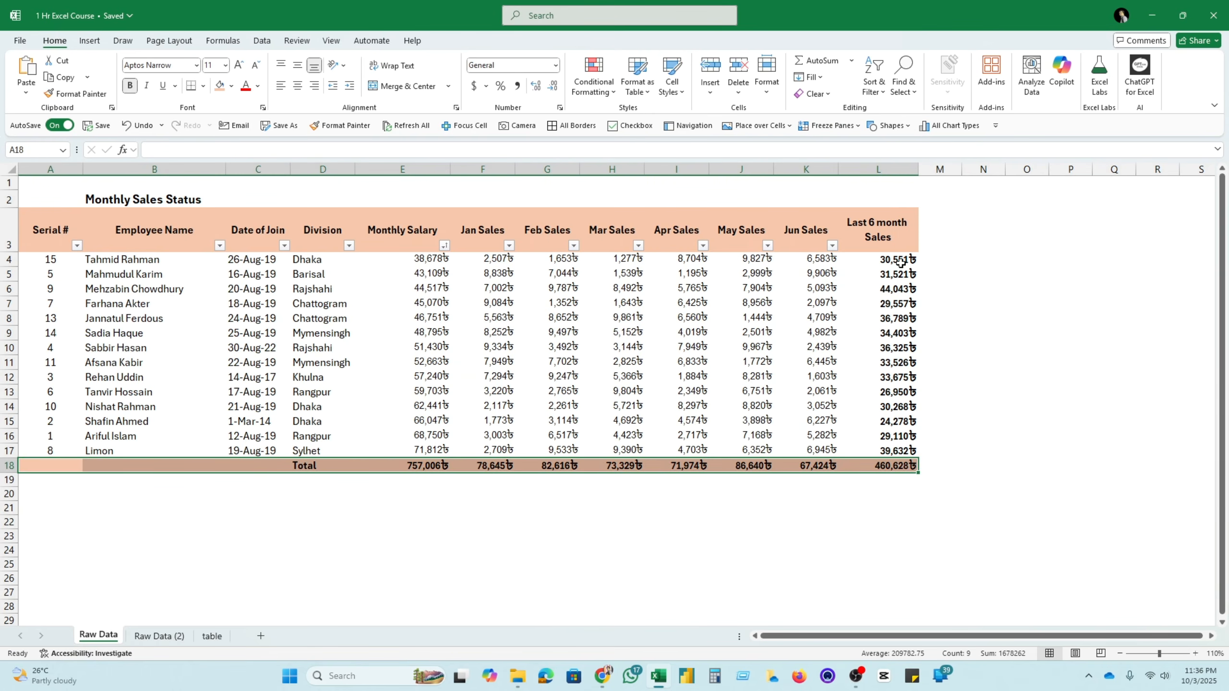
Apply the same light orange fill to L4:L18 and narrow column L slightly
left_click_drag(900, 263, 890, 467)
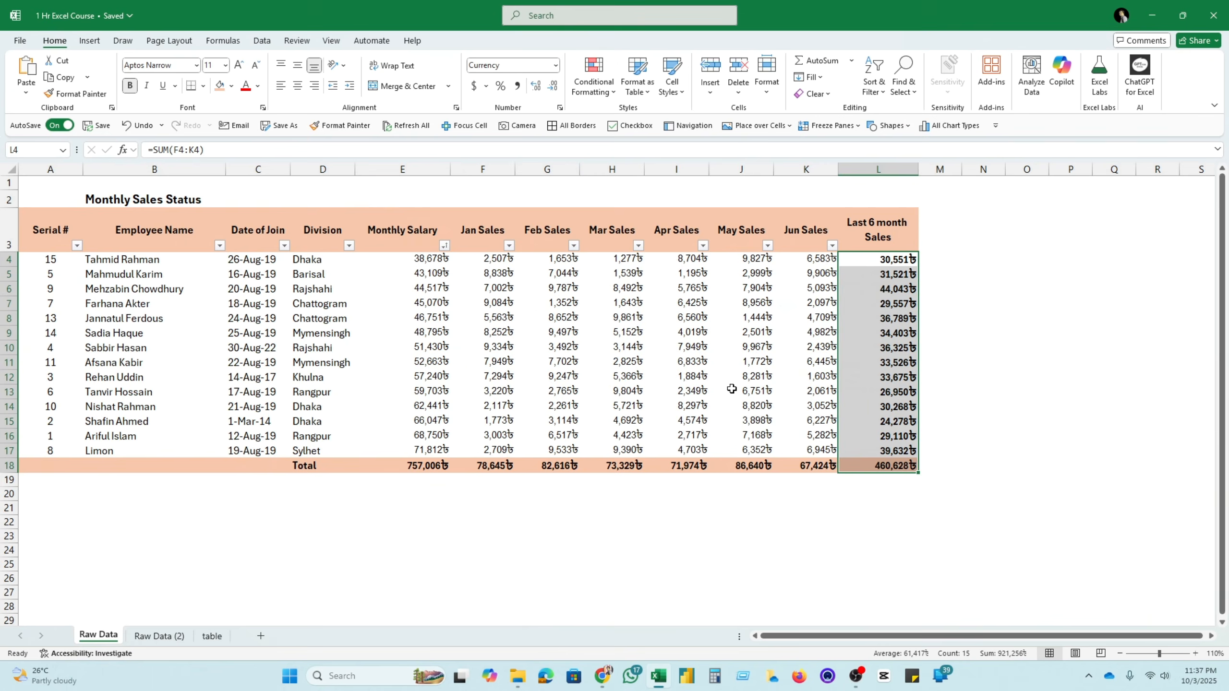
left_click(220, 86)
left_click(1018, 331)
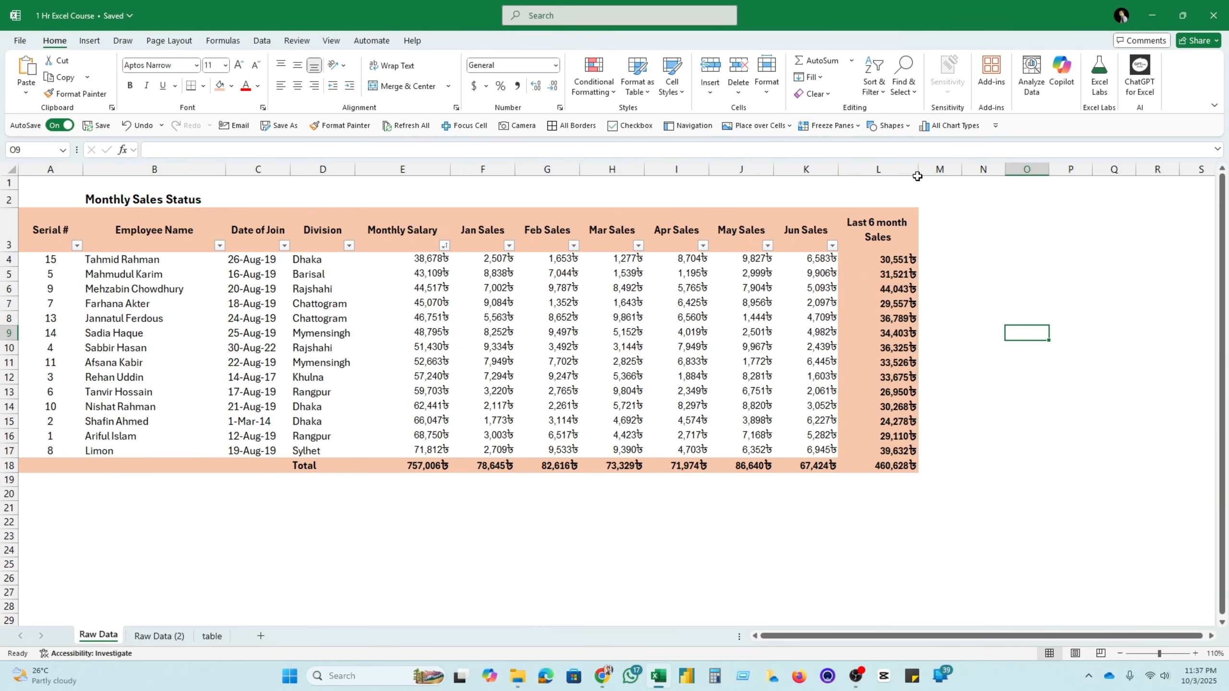
mouse_move(918, 169)
left_mouse_down()
mouse_move(899, 173)
mouse_move(914, 172)
left_mouse_up()
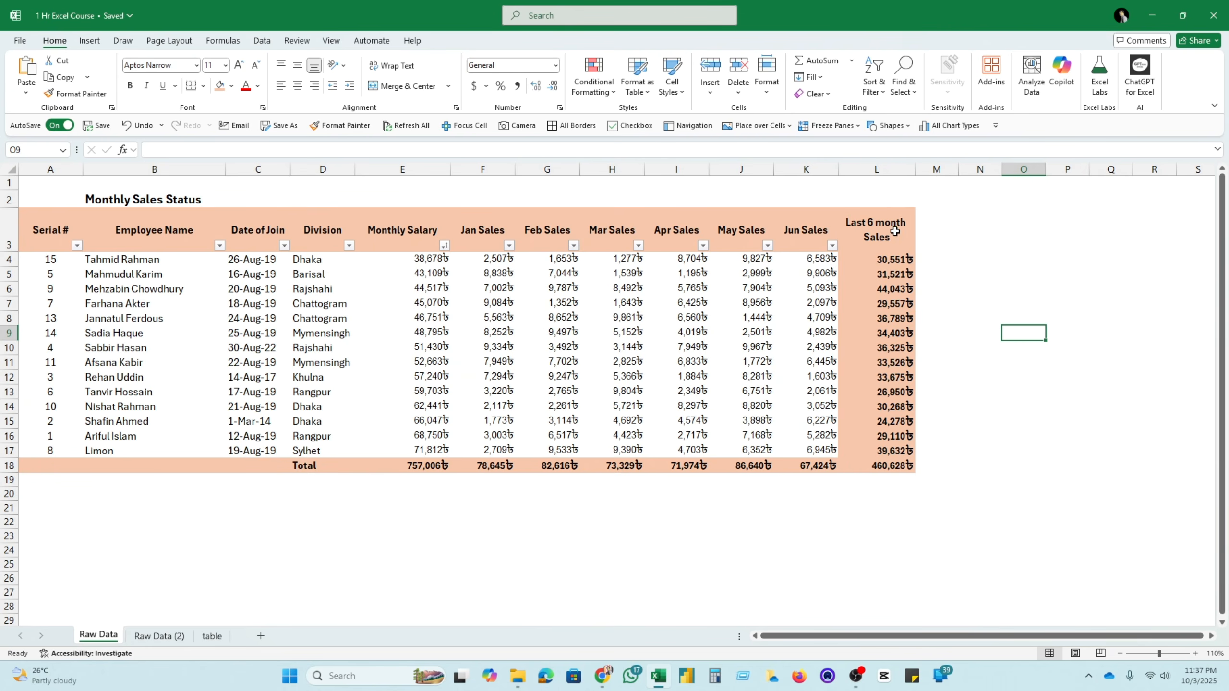
left_click(896, 232)
left_click(394, 567)
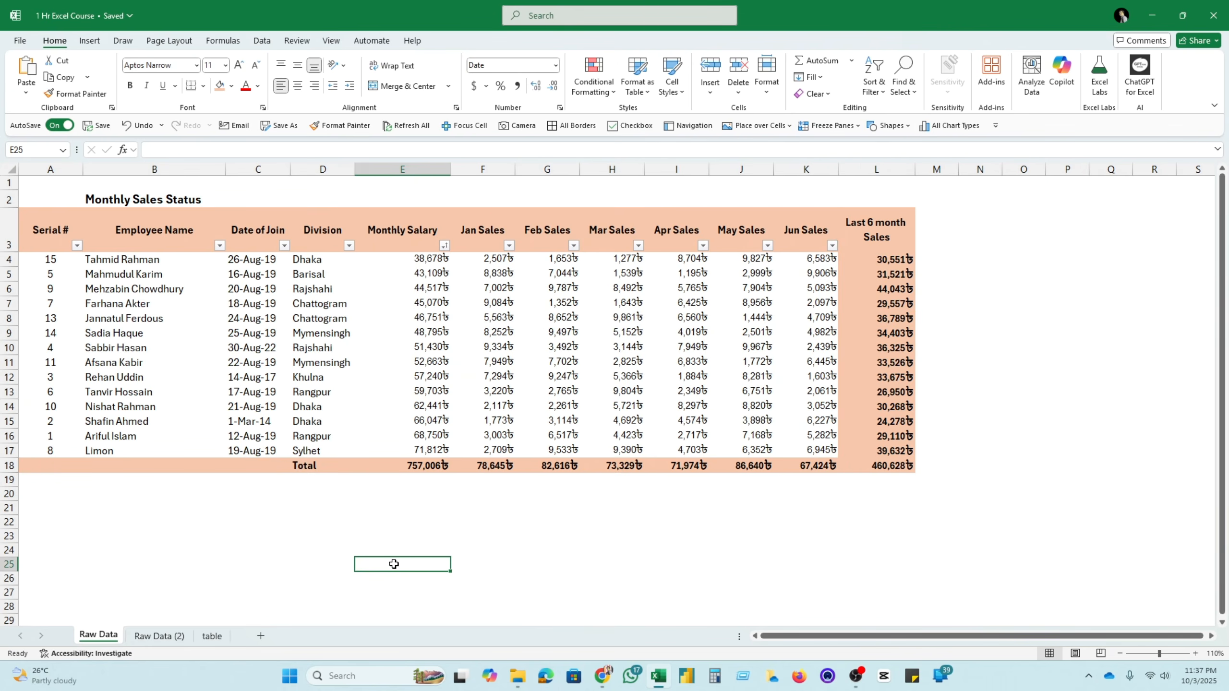
left_click(286, 510)
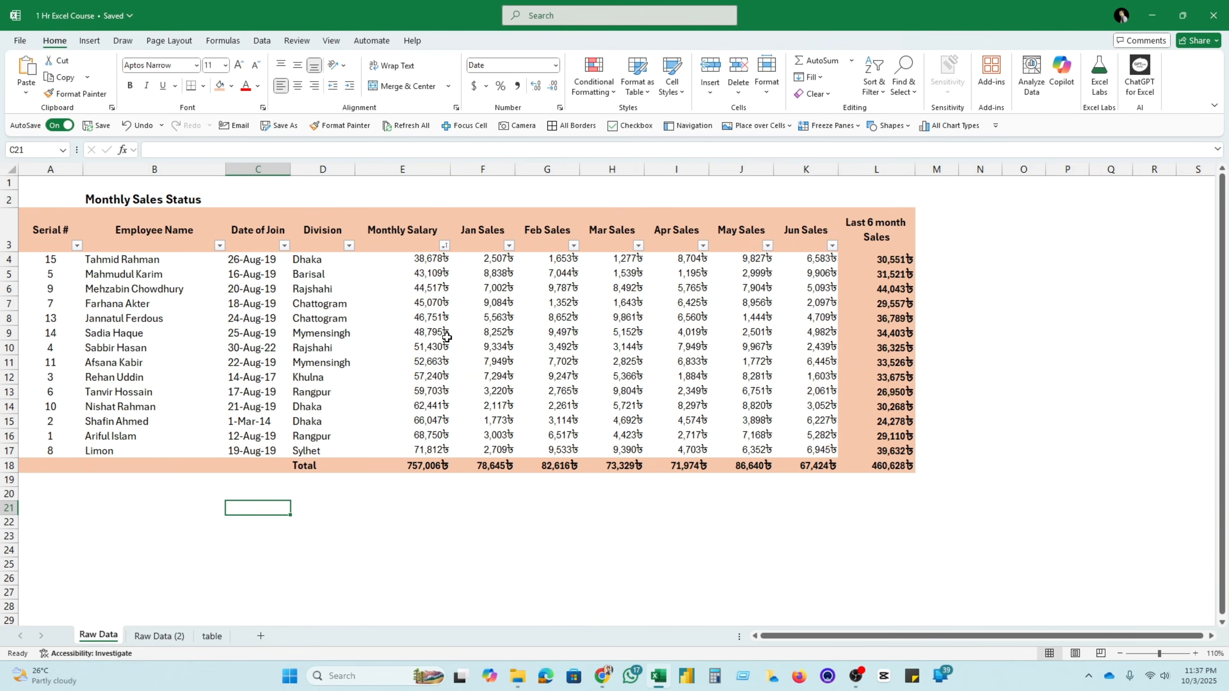
left_click(422, 463)
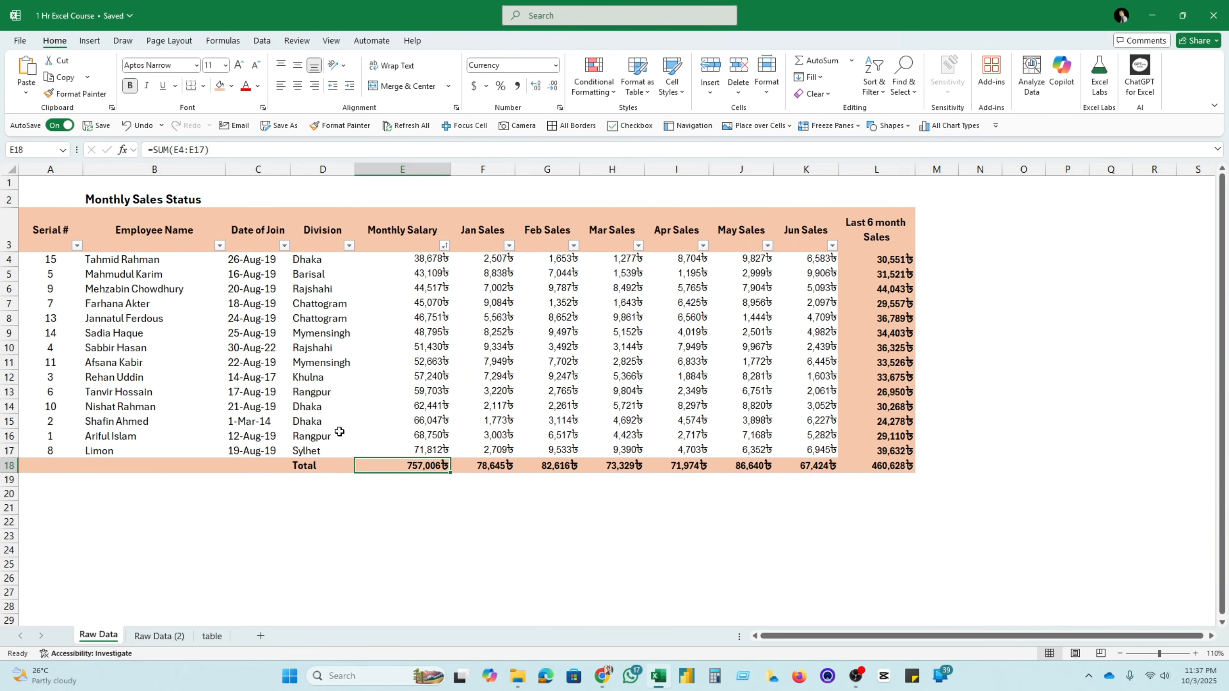
left_click(405, 497)
Enter the label "Avg." in D20 and begin a formula in E20 beside it
left_click(324, 492)
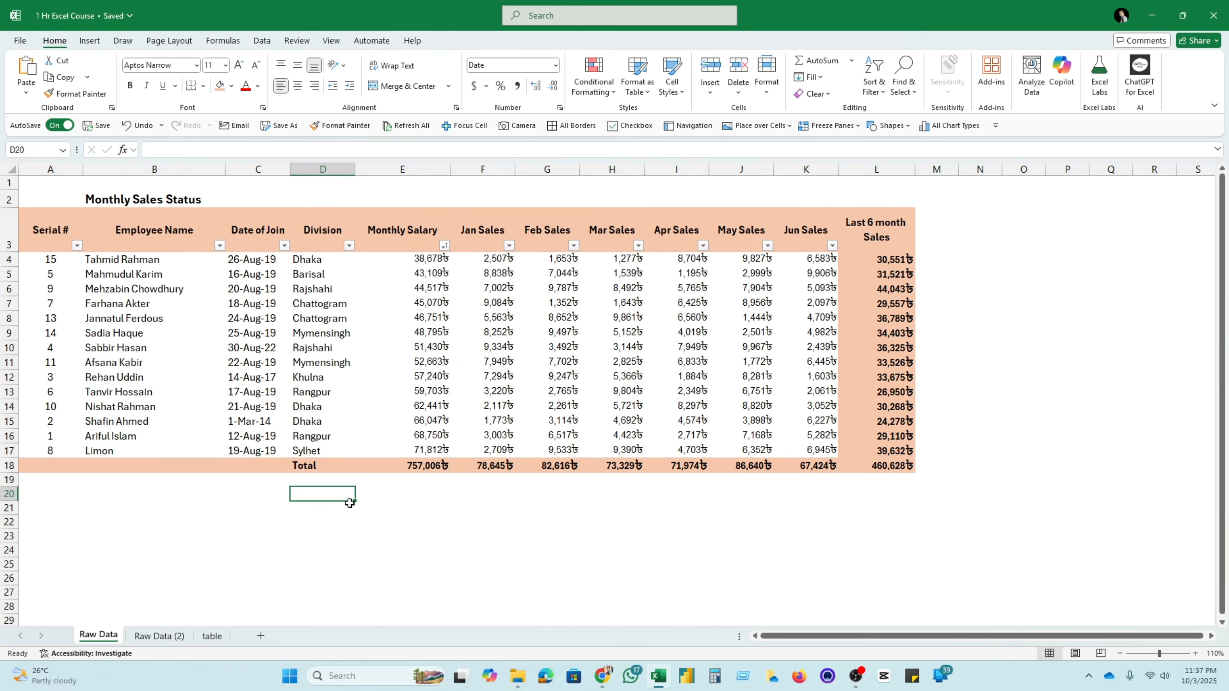
type("Avg")
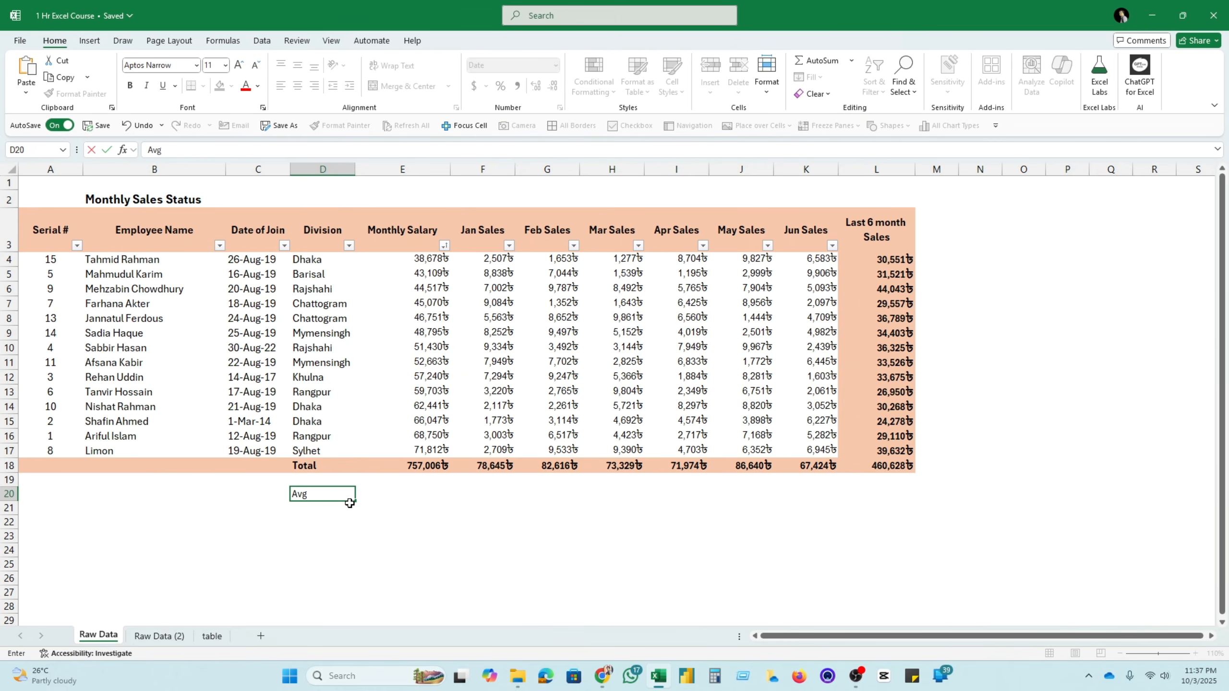
type(".")
left_click(386, 494)
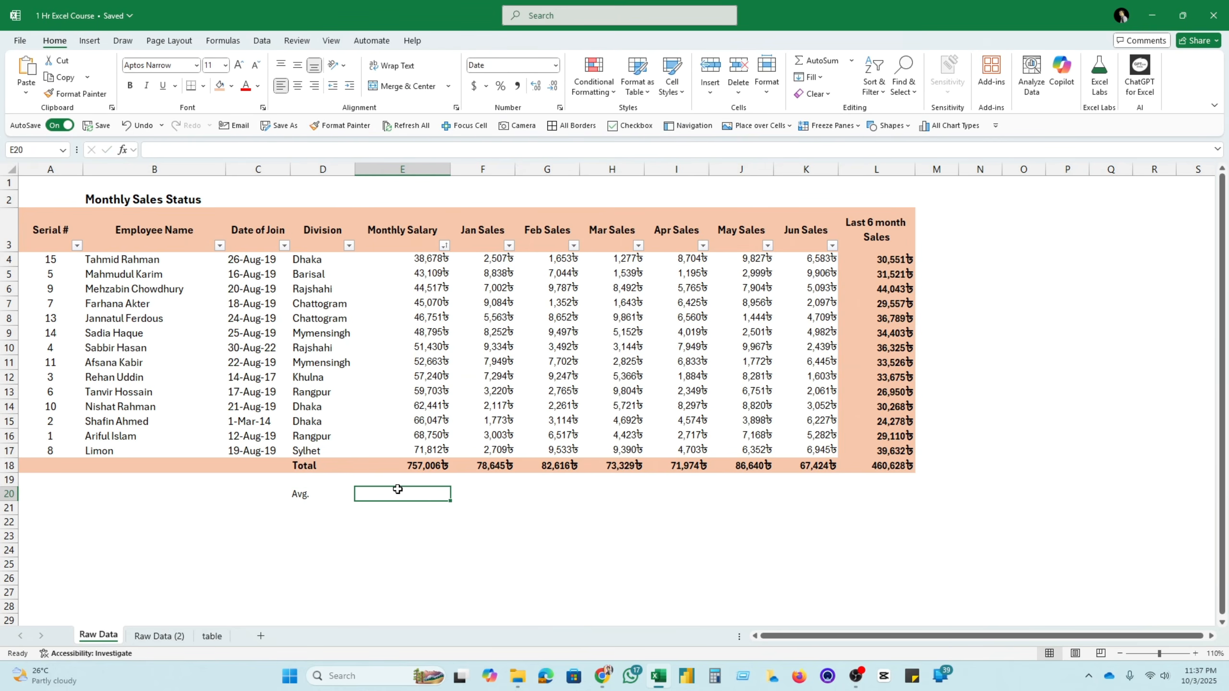
left_click_drag(443, 256, 437, 451)
left_click(366, 493)
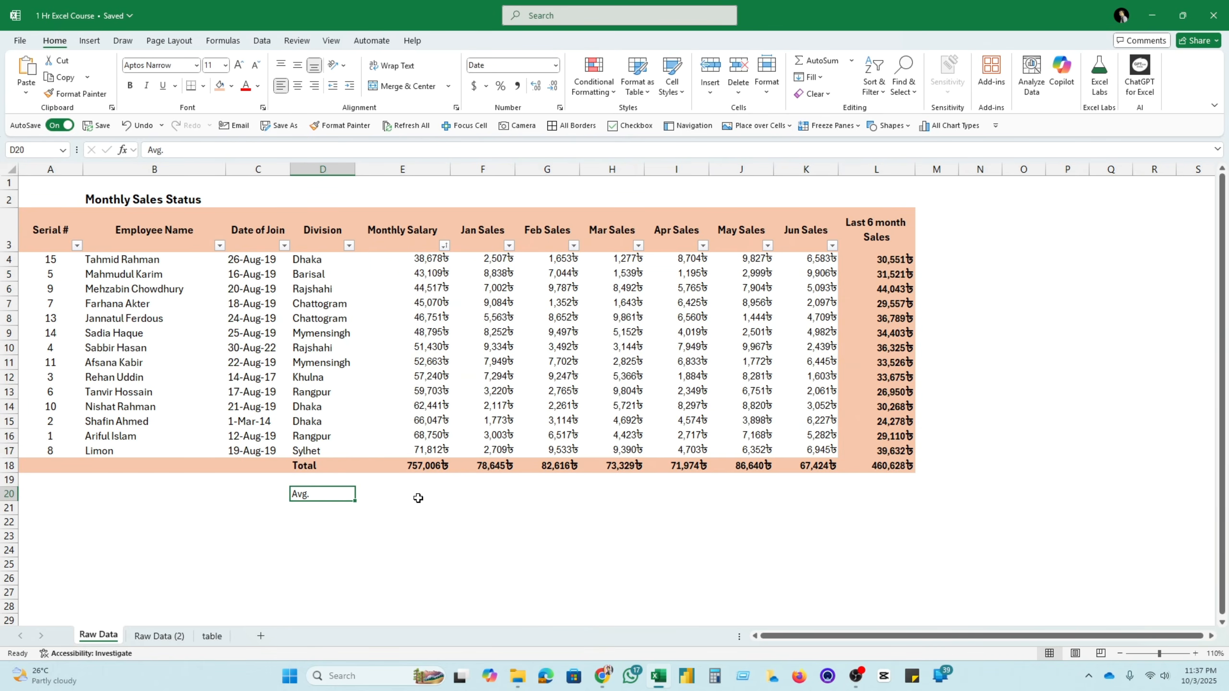
type("=")
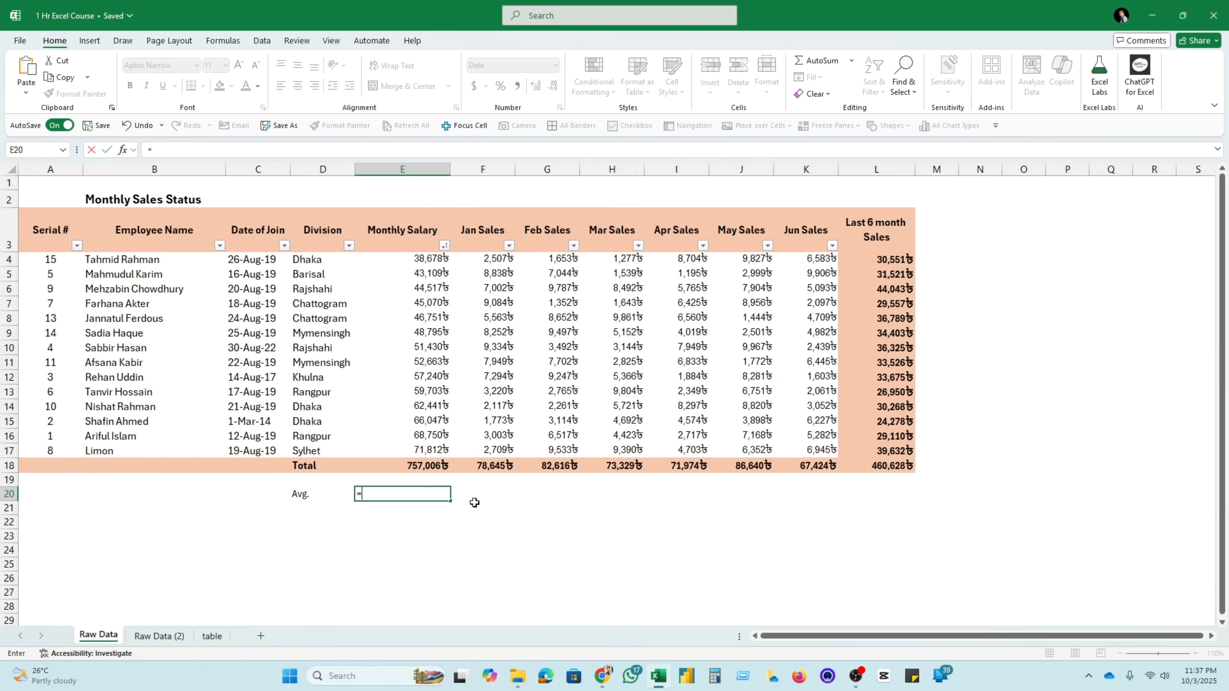
left_click(439, 262)
type("+")
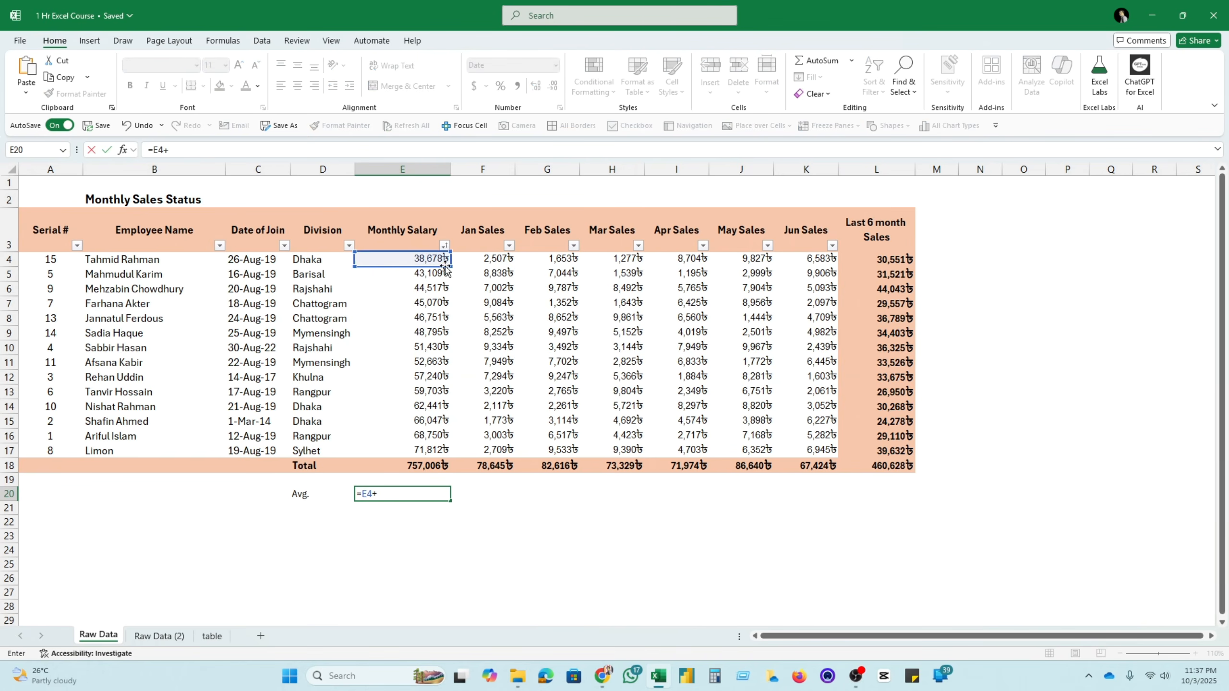
left_click(421, 275)
type("+")
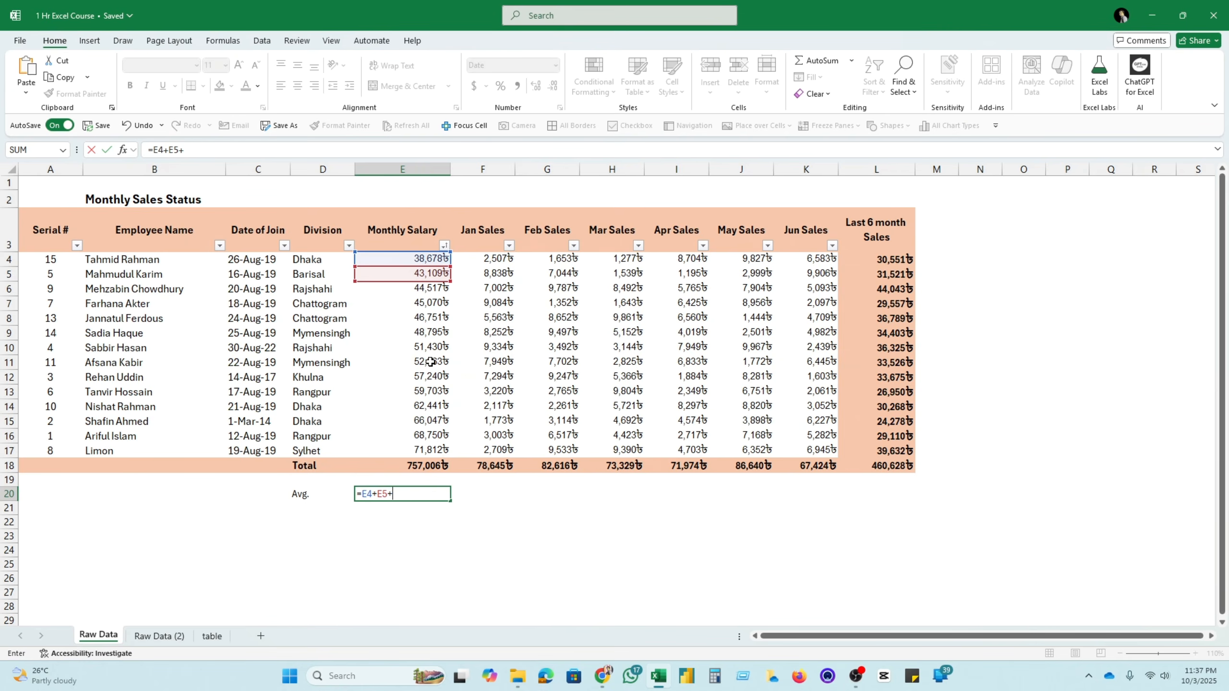
key("BackSpace")
key("BackSpace")
key("BackSpace")
key("BackSpace")
key("BackSpace")
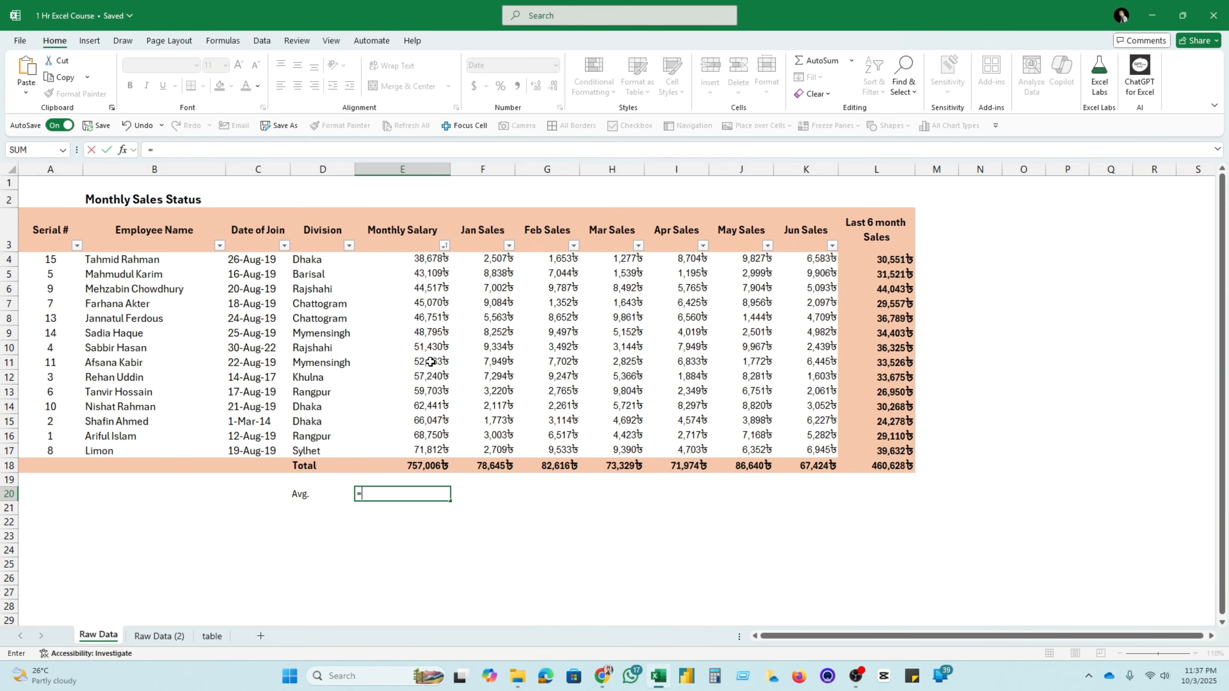
Calculate the average Monthly Salary in E20 with the AVERAGE function over E4:E17
type("avg")
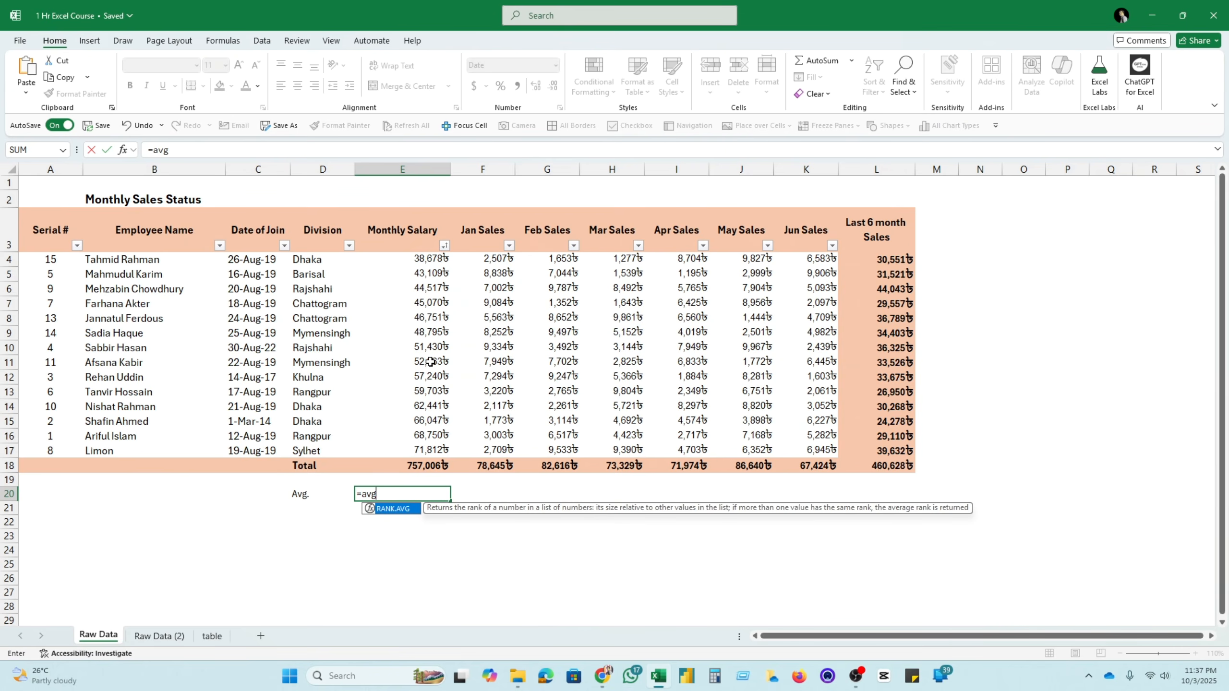
key("BackSpace")
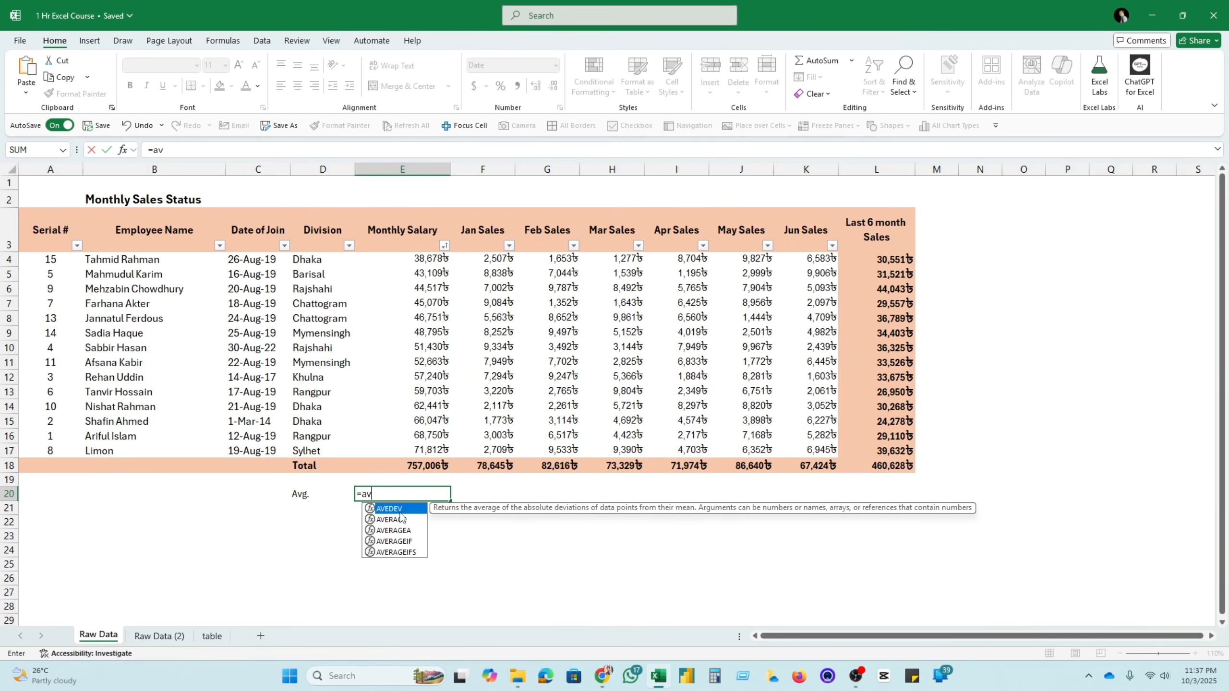
left_click(389, 520)
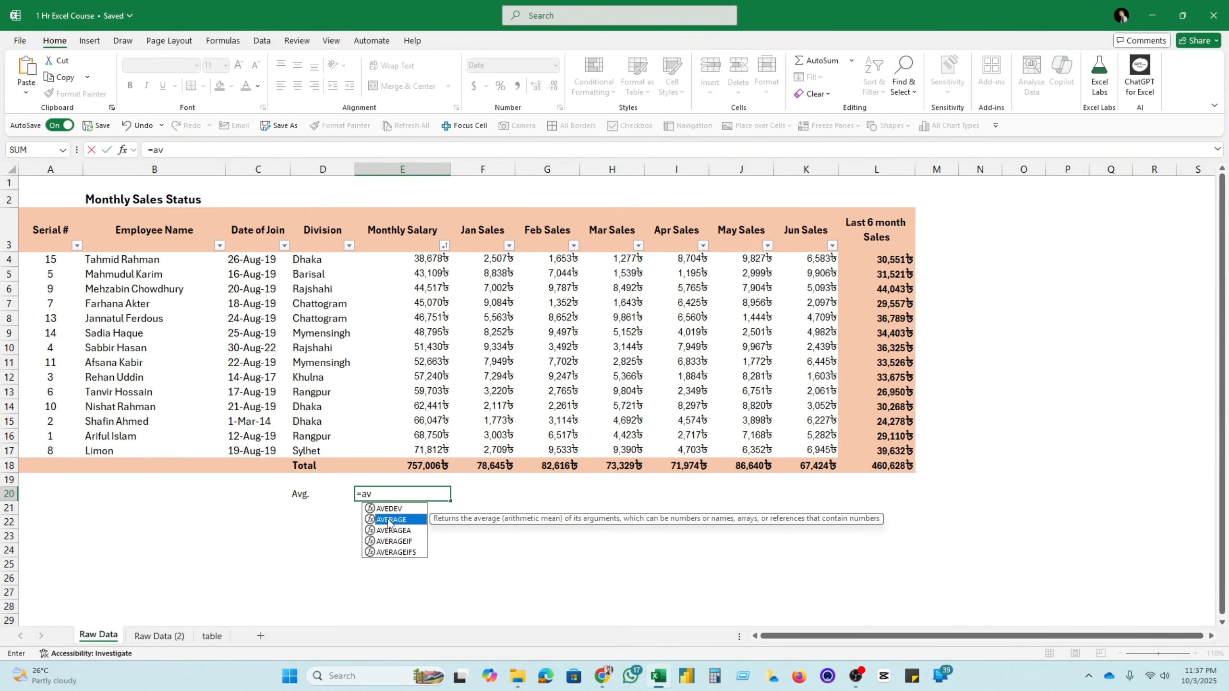
double_click(389, 520)
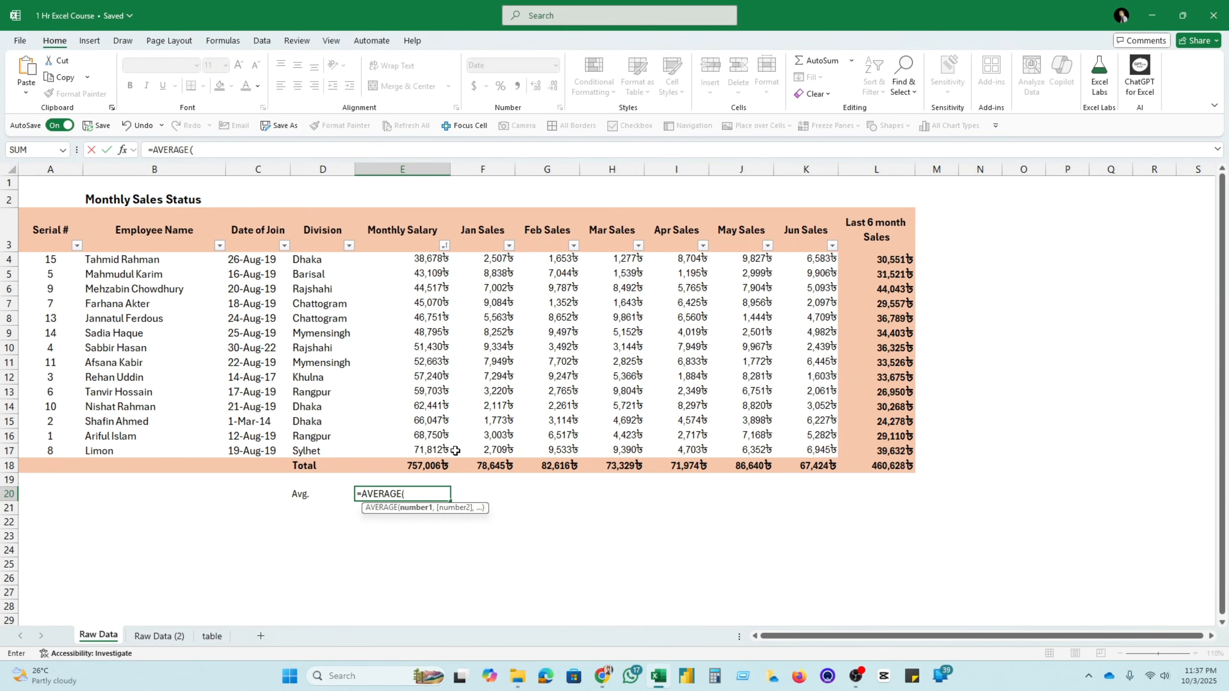
left_click_drag(429, 260, 425, 450)
type(")")
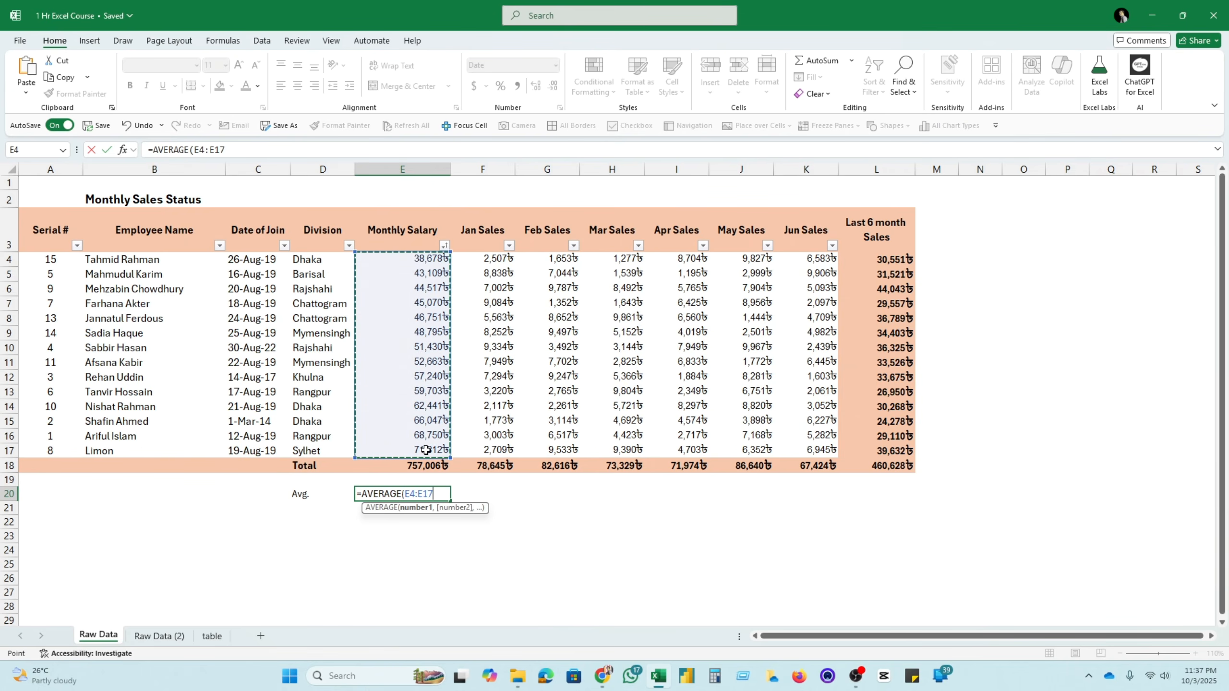
key("Return")
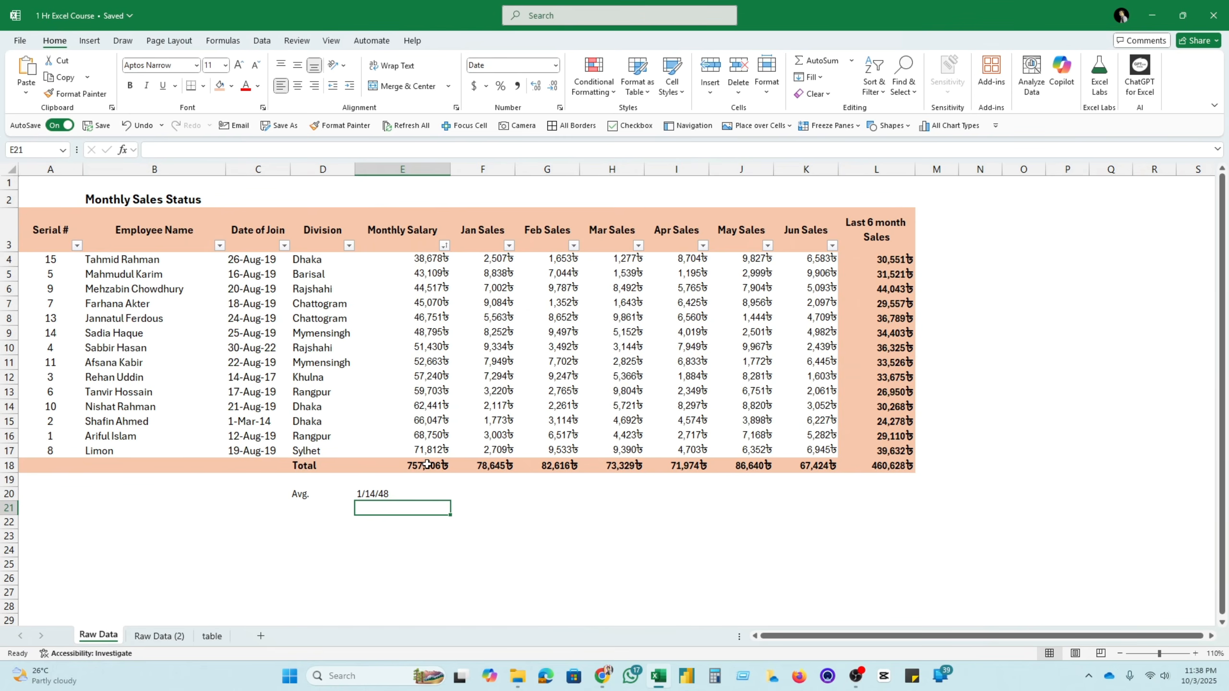
left_click(426, 495)
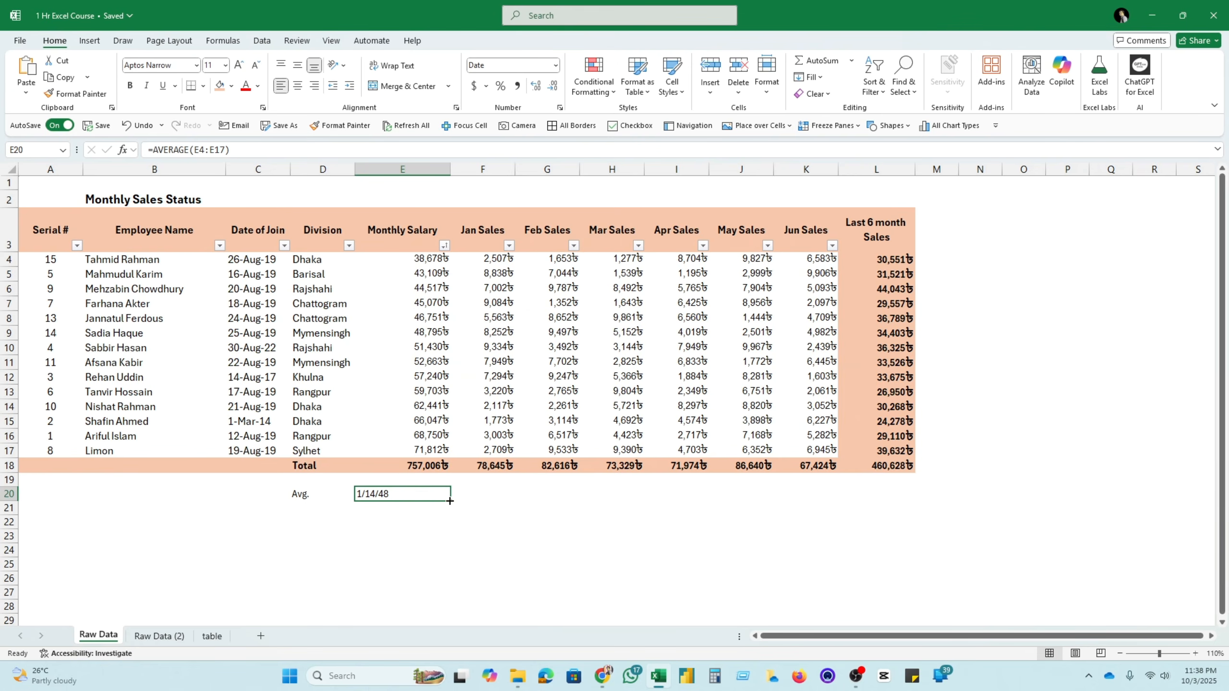
left_click(445, 417)
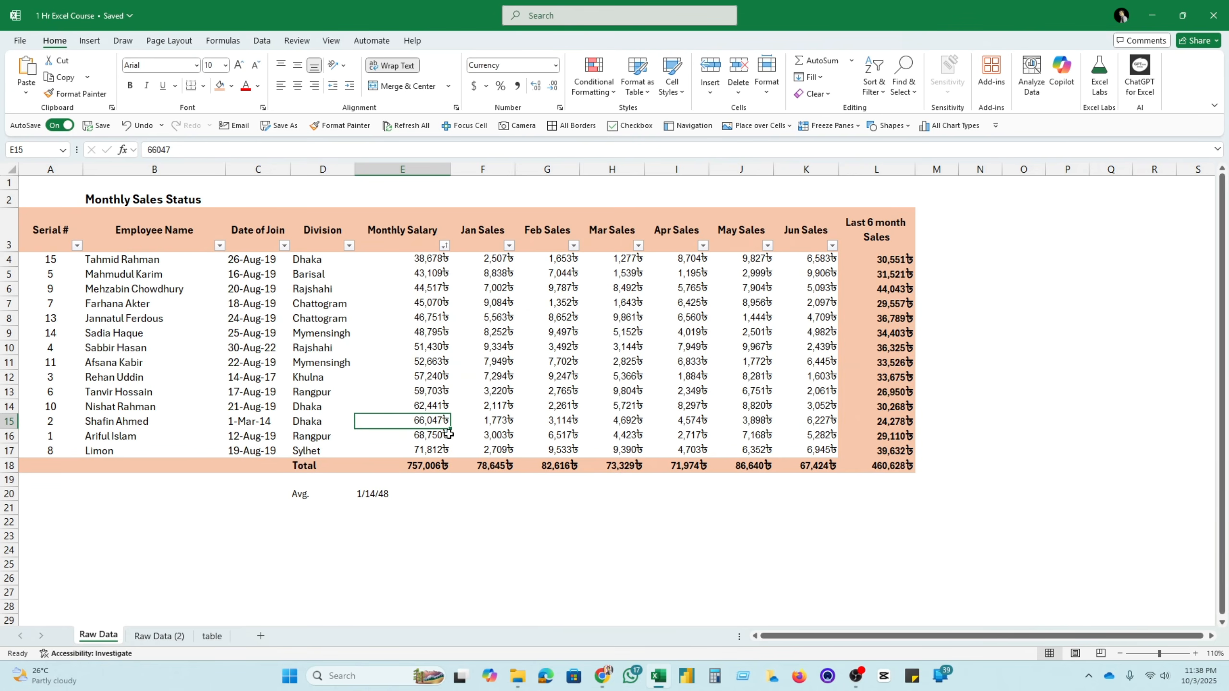
left_click(402, 492)
left_click(433, 409)
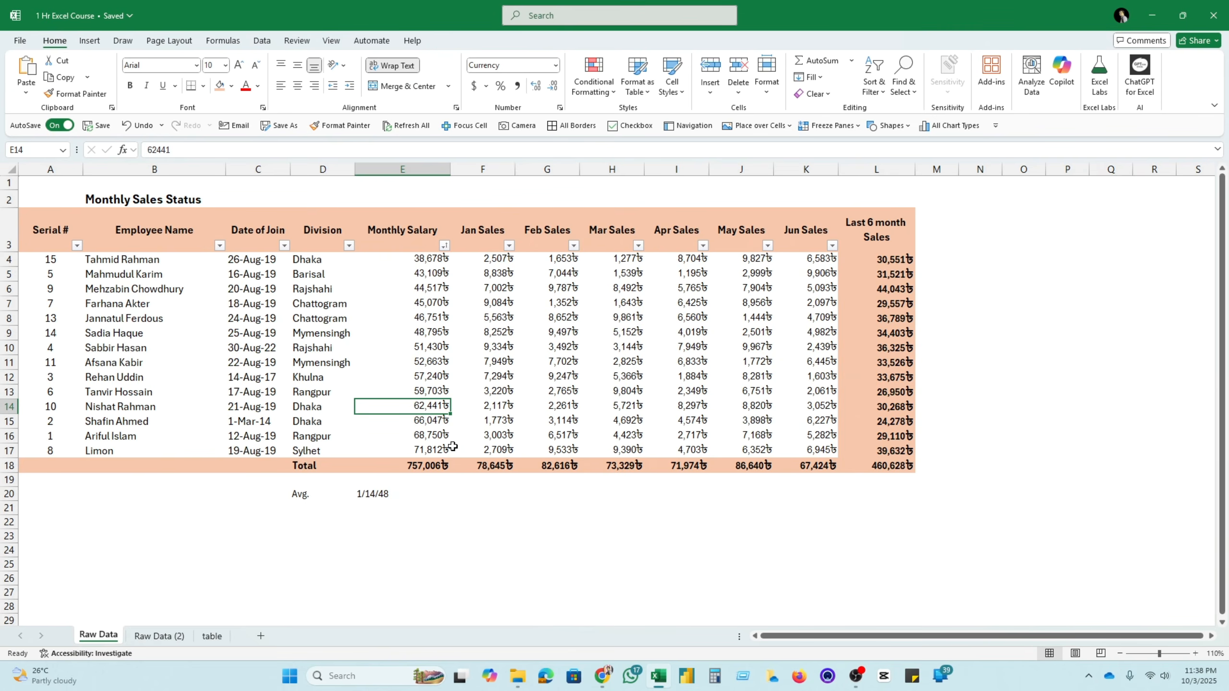
mouse_move(434, 361)
left_mouse_down()
mouse_move(436, 346)
mouse_move(434, 382)
left_mouse_up()
left_click(432, 366)
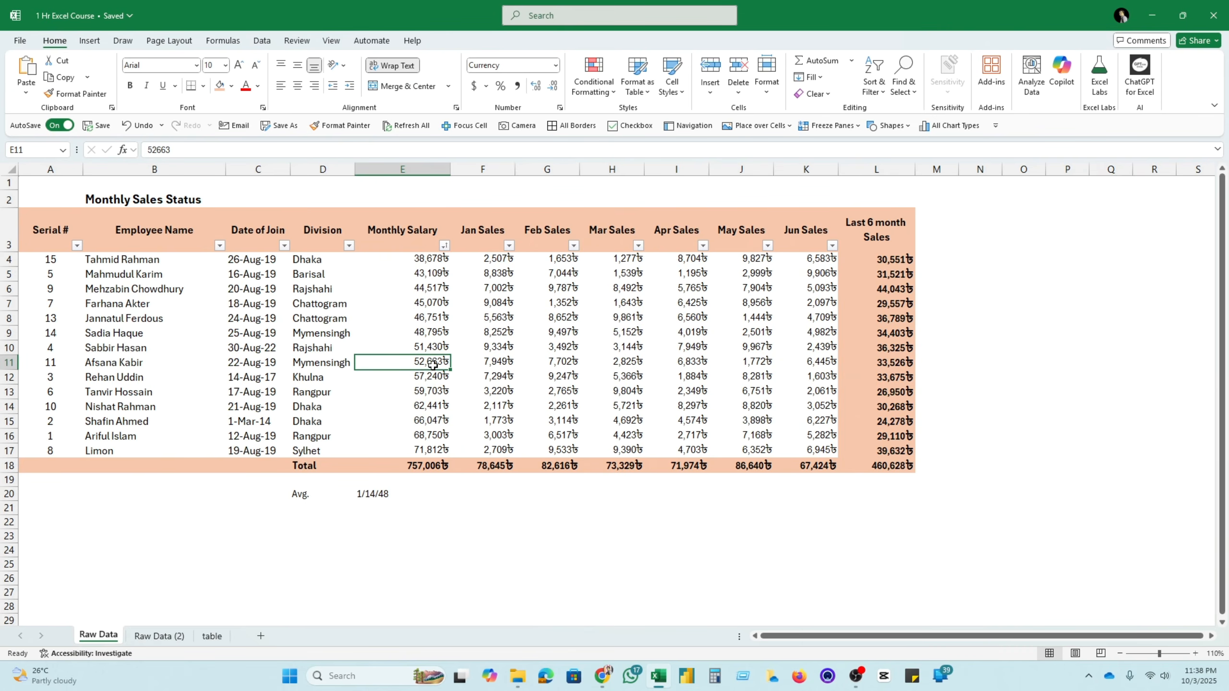
left_click(387, 493)
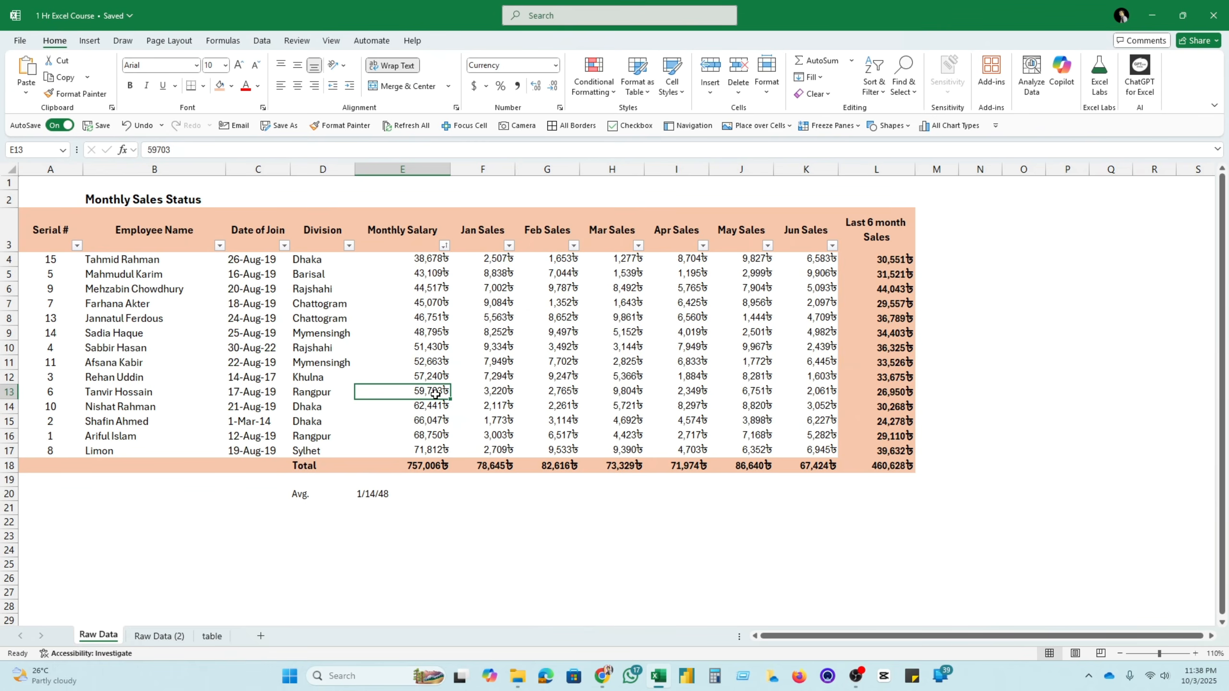
left_click_drag(283, 321, 555, 396)
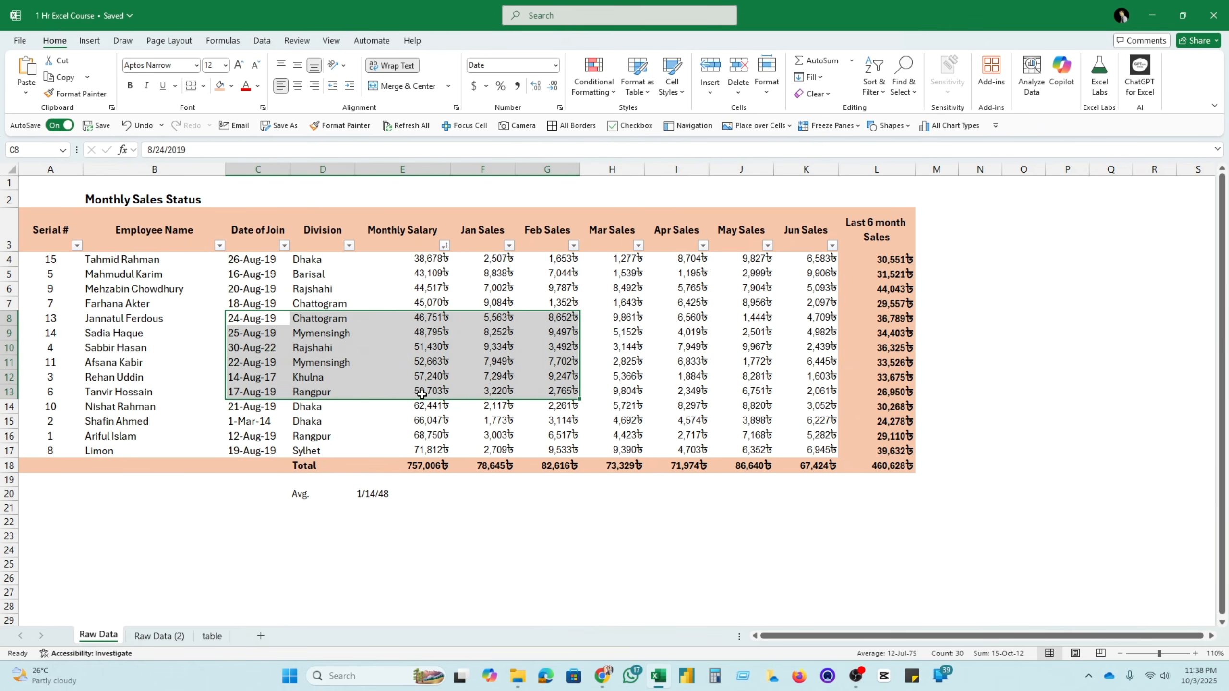
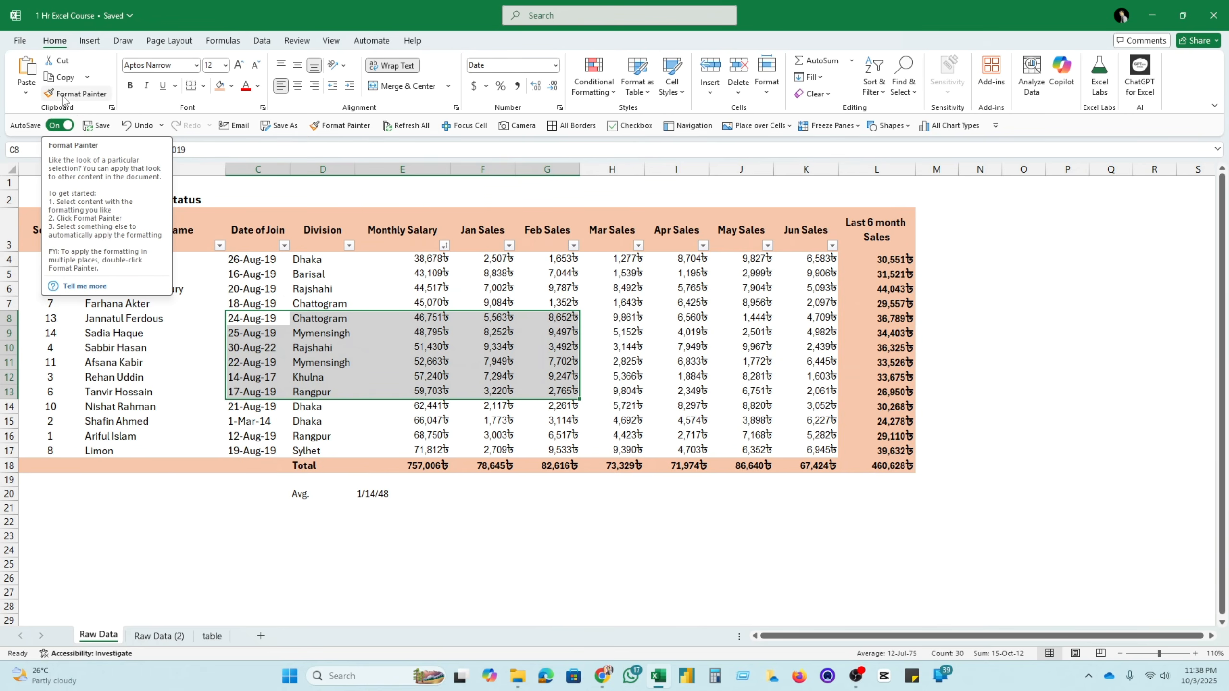
left_click(421, 329)
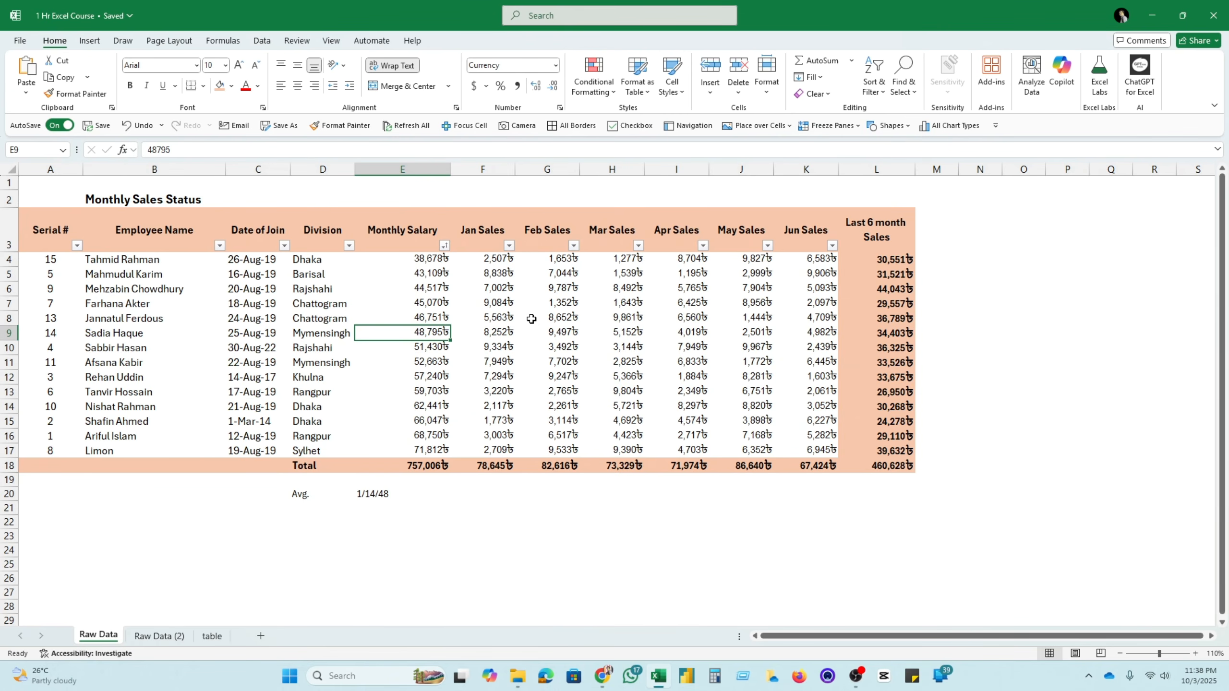
left_click(476, 372)
Copy the currency formatting of salary cell E10 onto the average in E20 with Format Painter
left_click(443, 348)
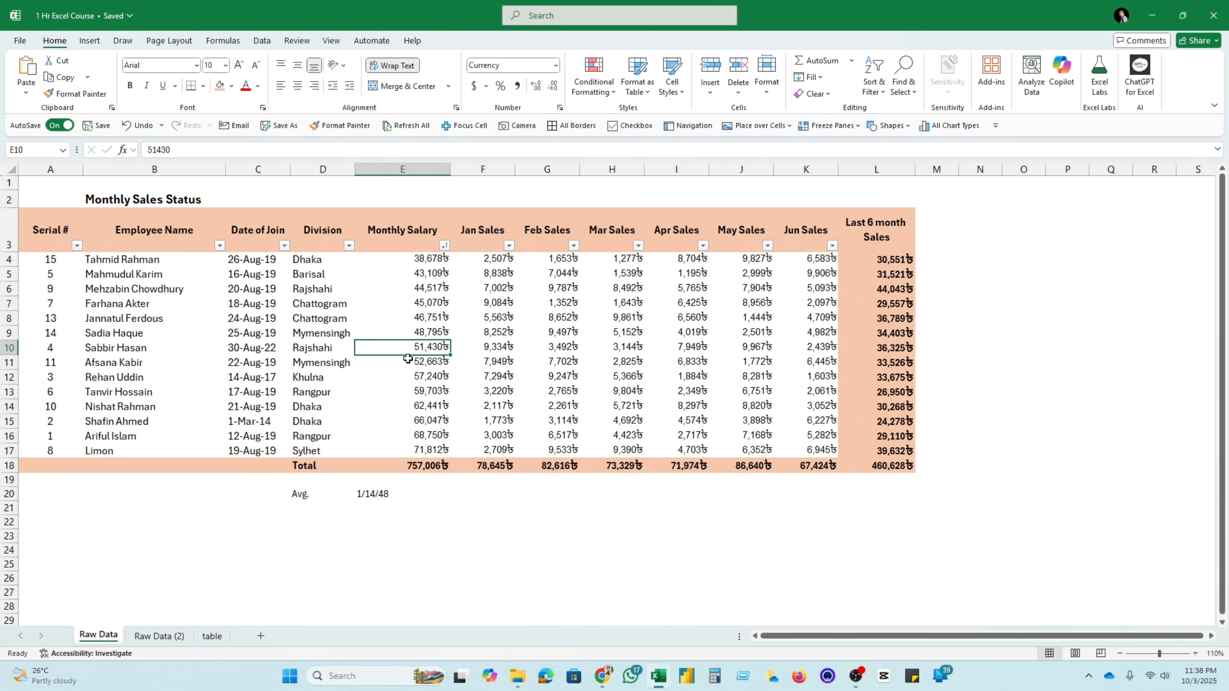
left_click(76, 95)
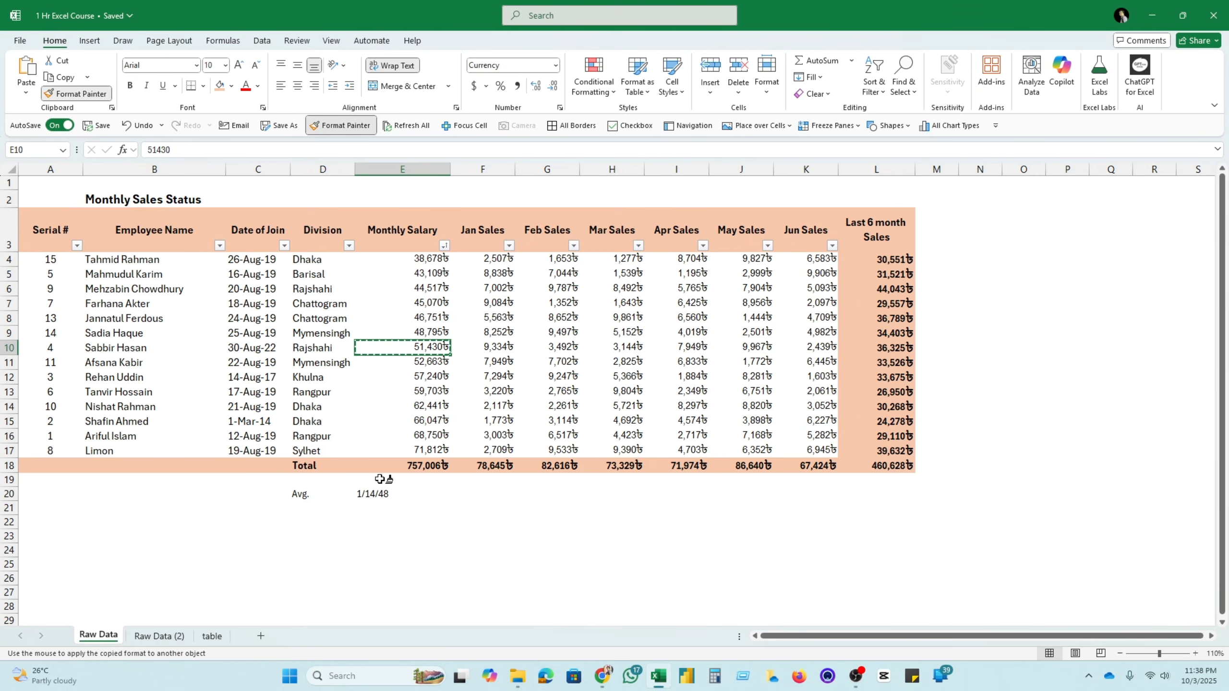
left_click(382, 497)
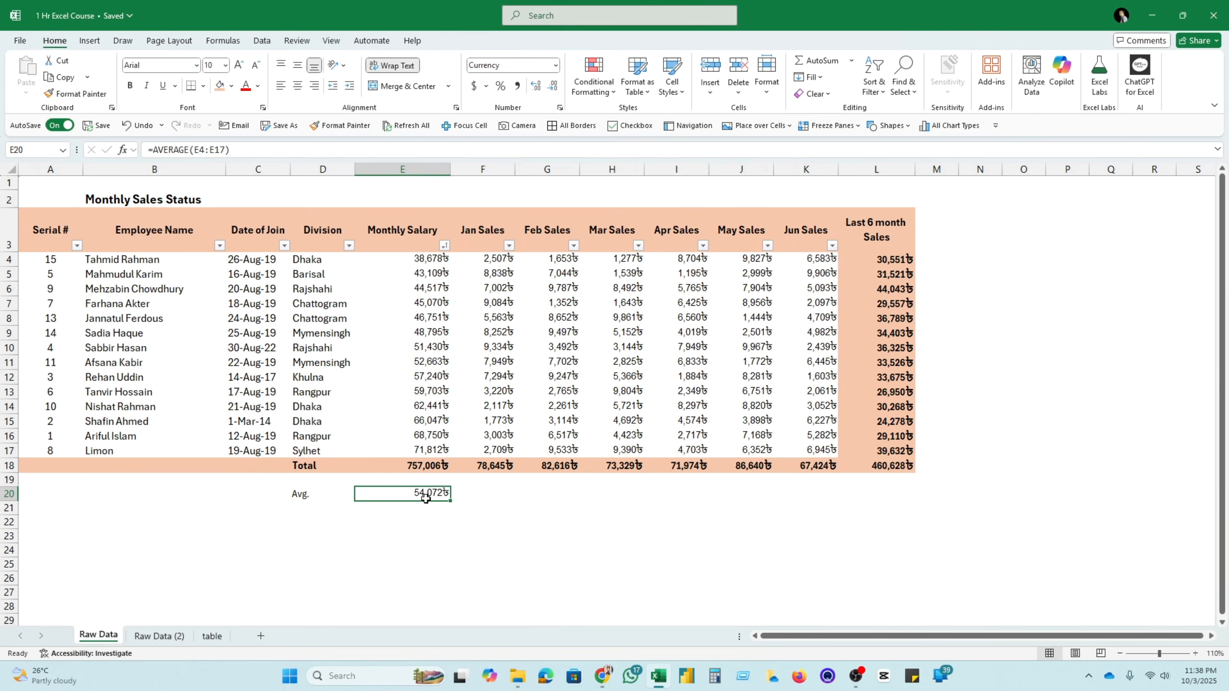
left_click(443, 513)
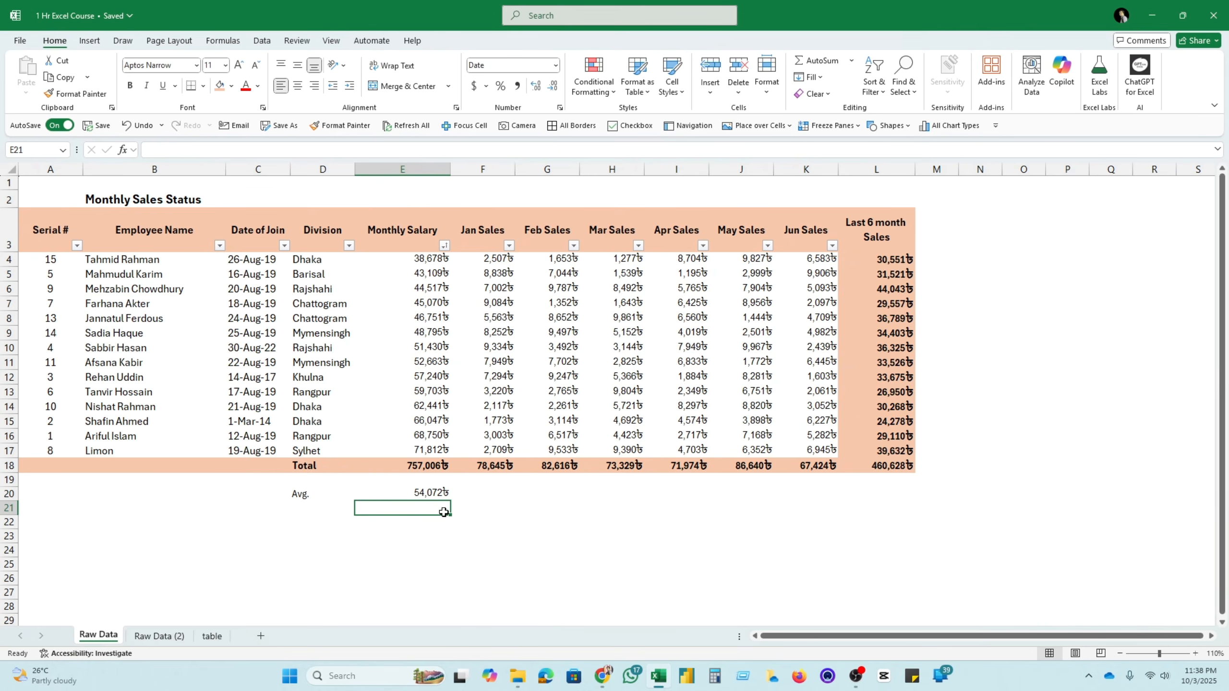
left_click(439, 493)
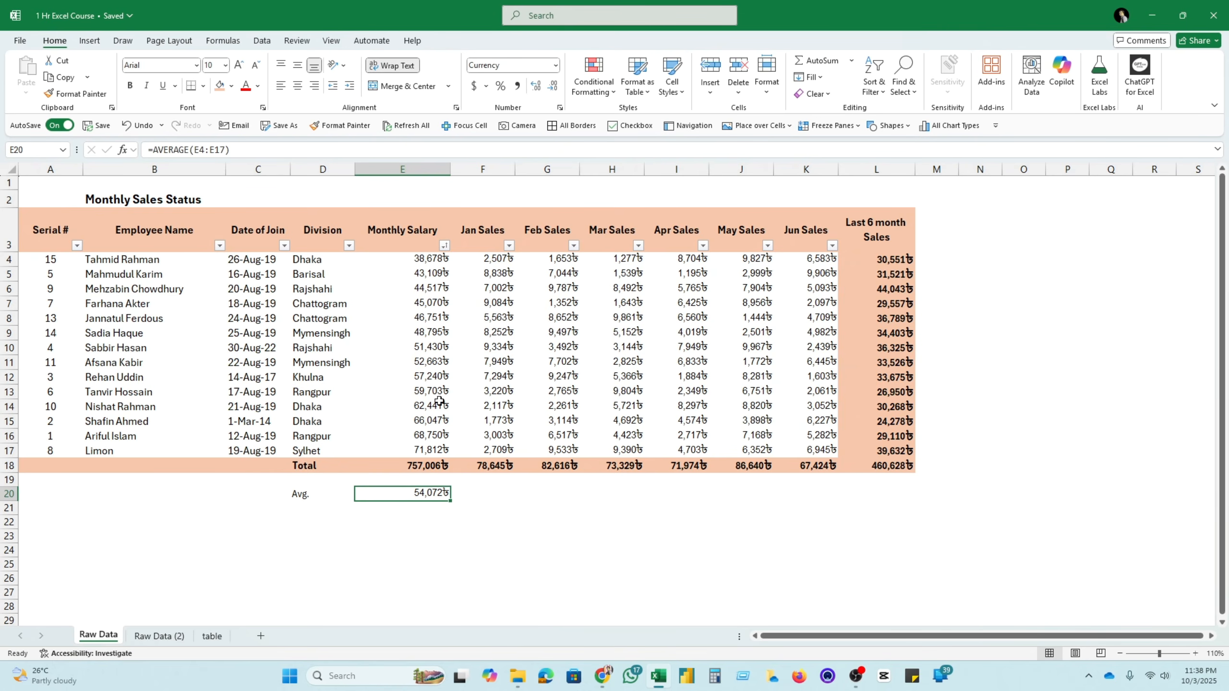
Copy the bold, orange-filled currency formatting of the salary total in E18 onto the average in E20 with Format Painter
left_click(439, 470)
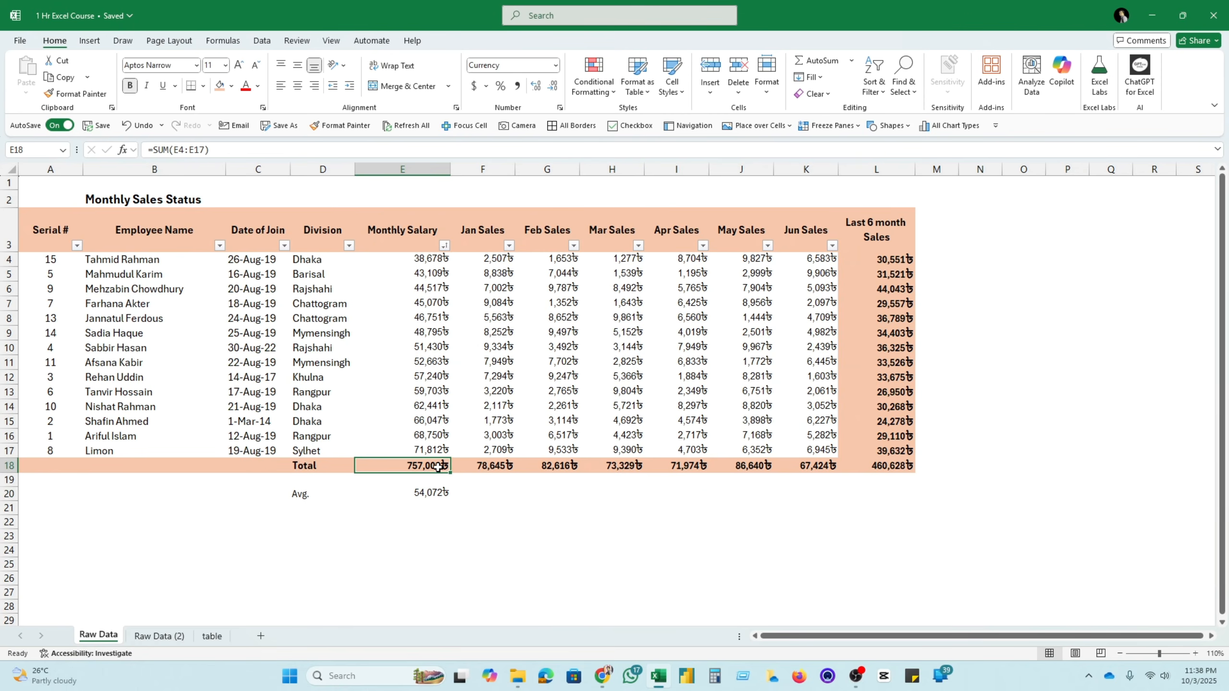
left_click(424, 493)
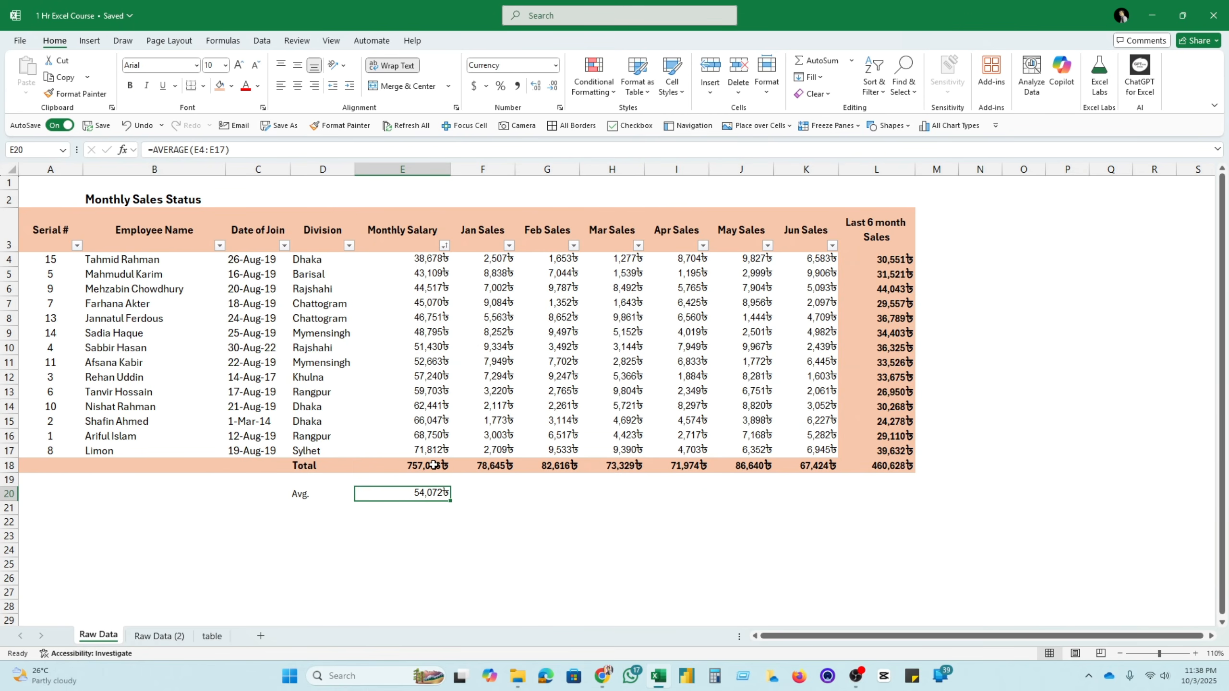
left_click(434, 466)
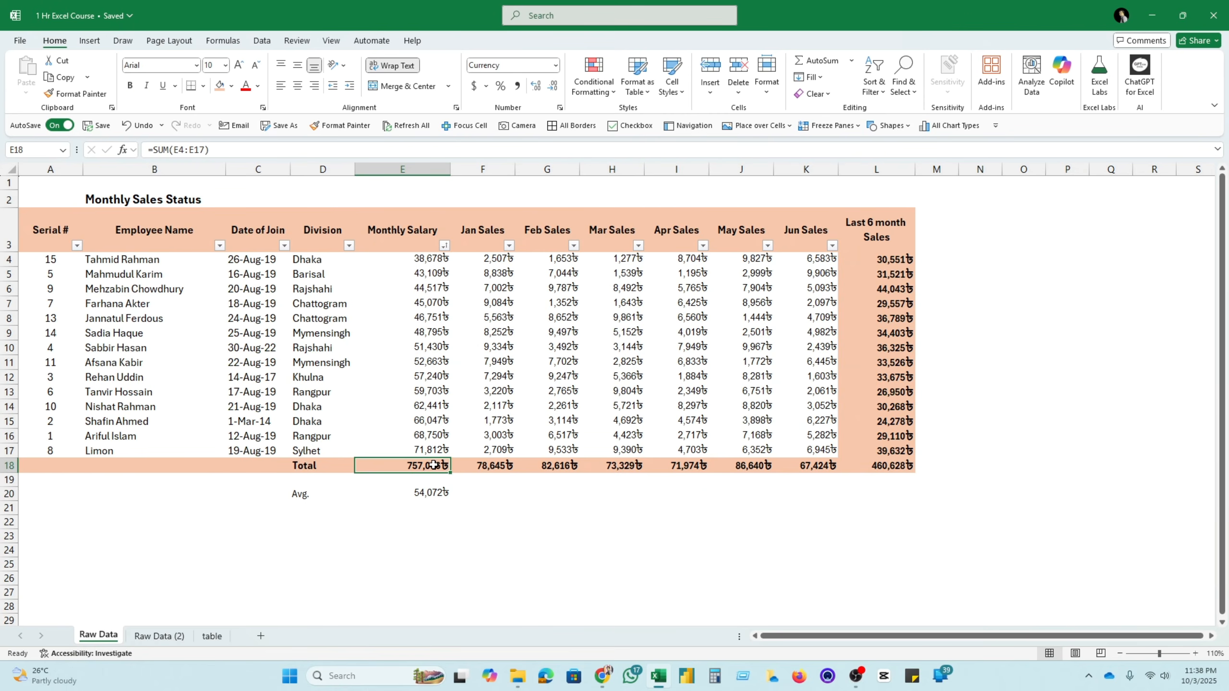
left_click(77, 96)
left_click(425, 493)
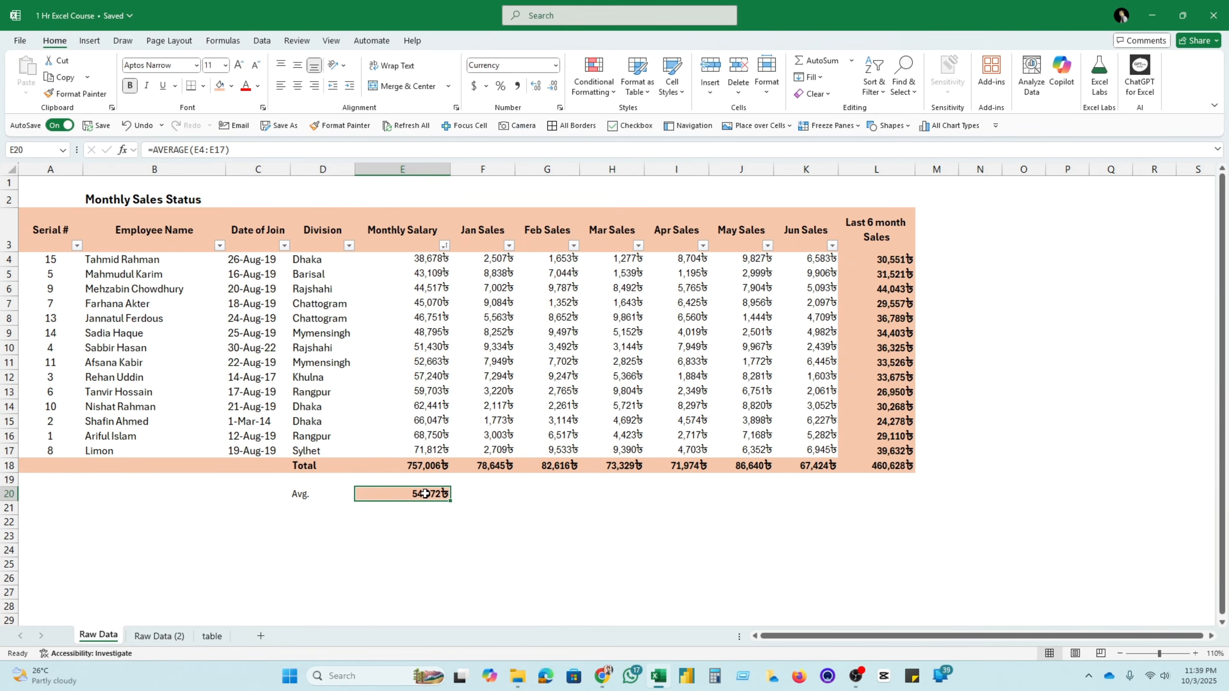
left_click(426, 539)
left_click(426, 494)
left_click(430, 467)
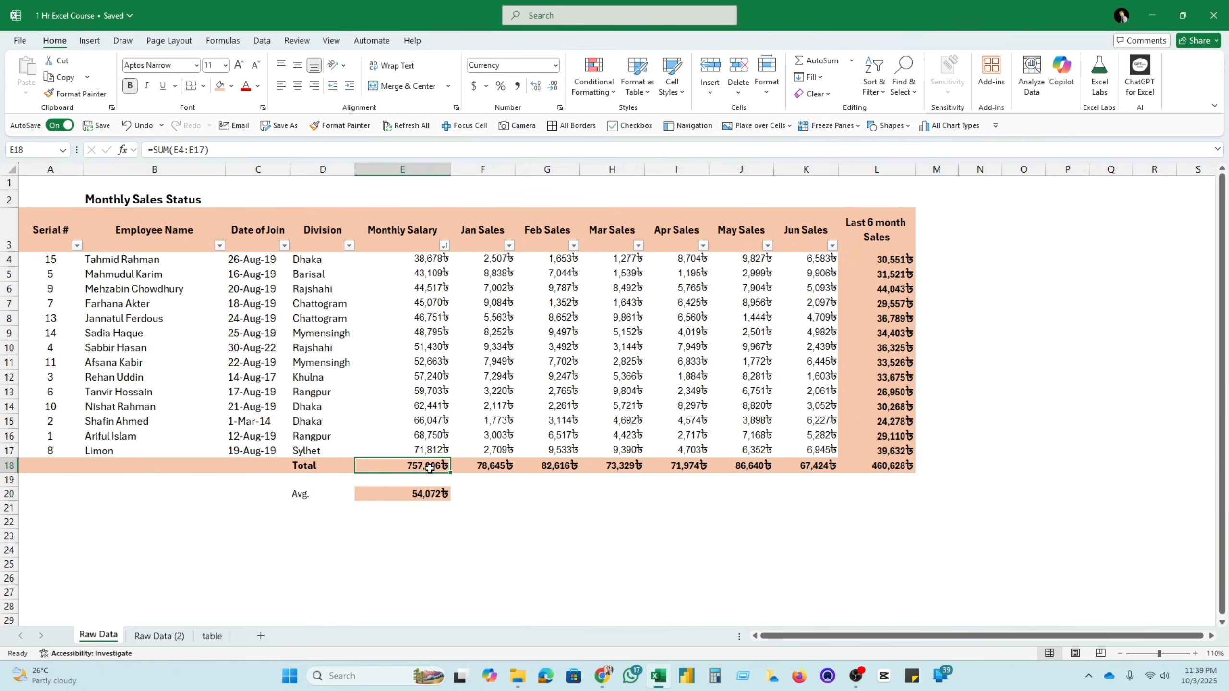
Examine the salary average in E20 and the figures in the monthly and six-month sales columns F to L
left_click(418, 494)
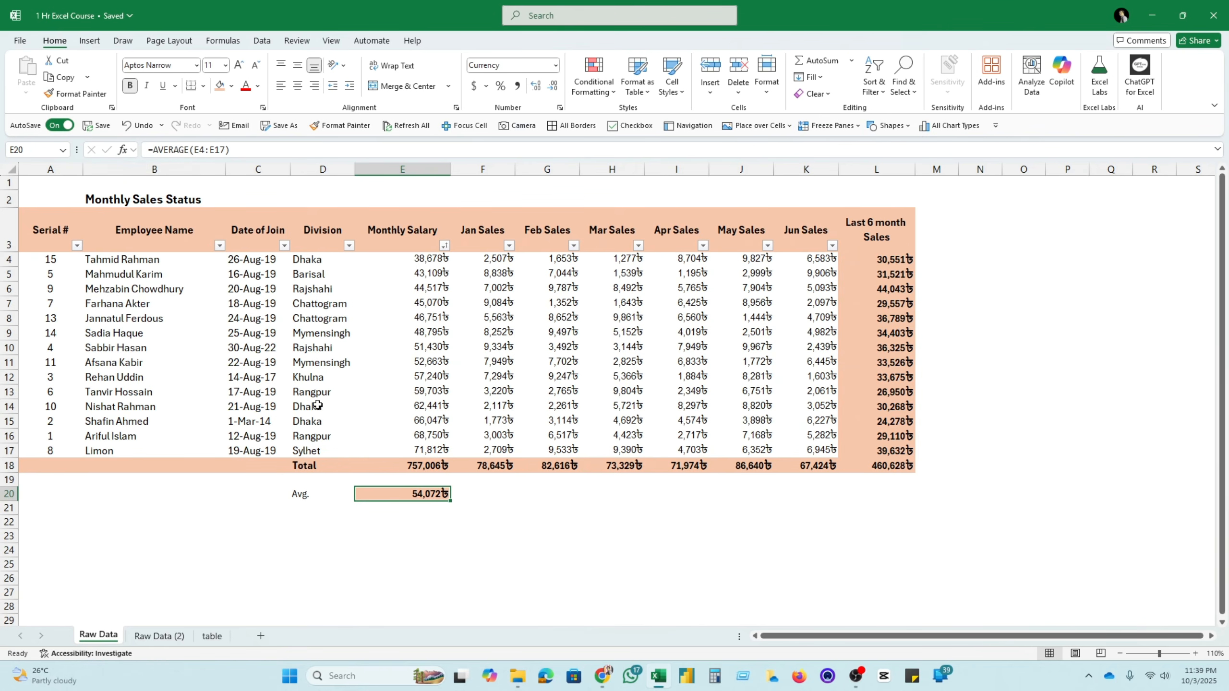
left_click(420, 537)
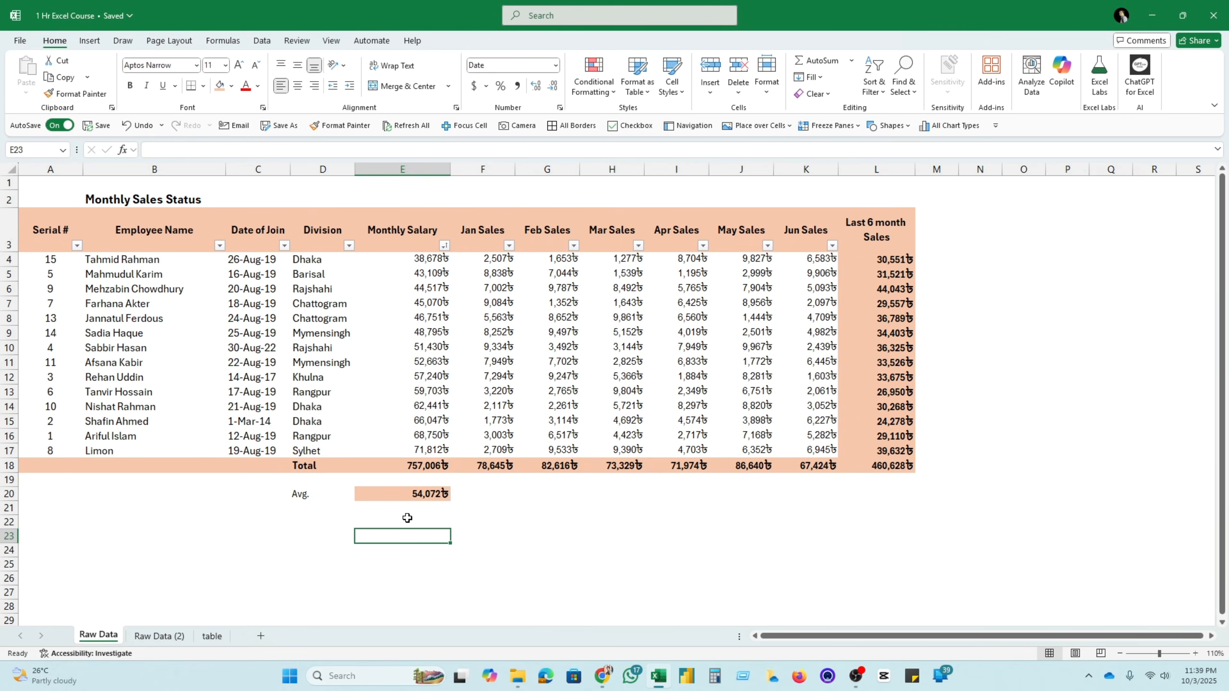
left_click(416, 499)
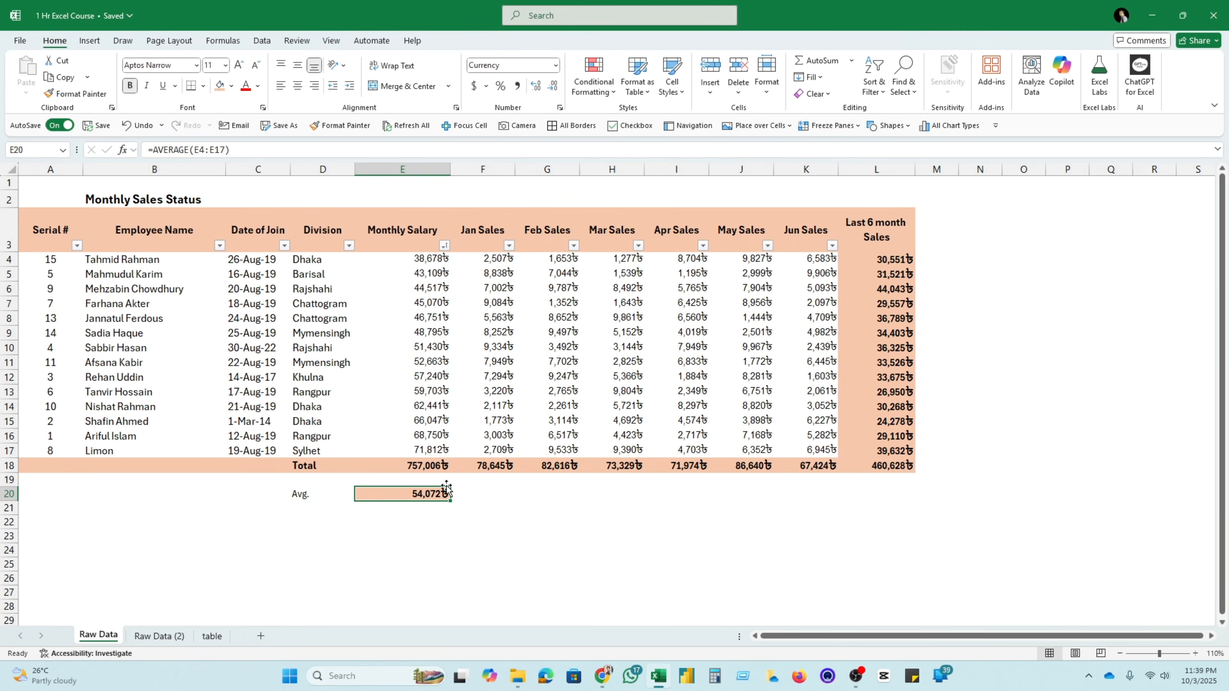
left_click(497, 276)
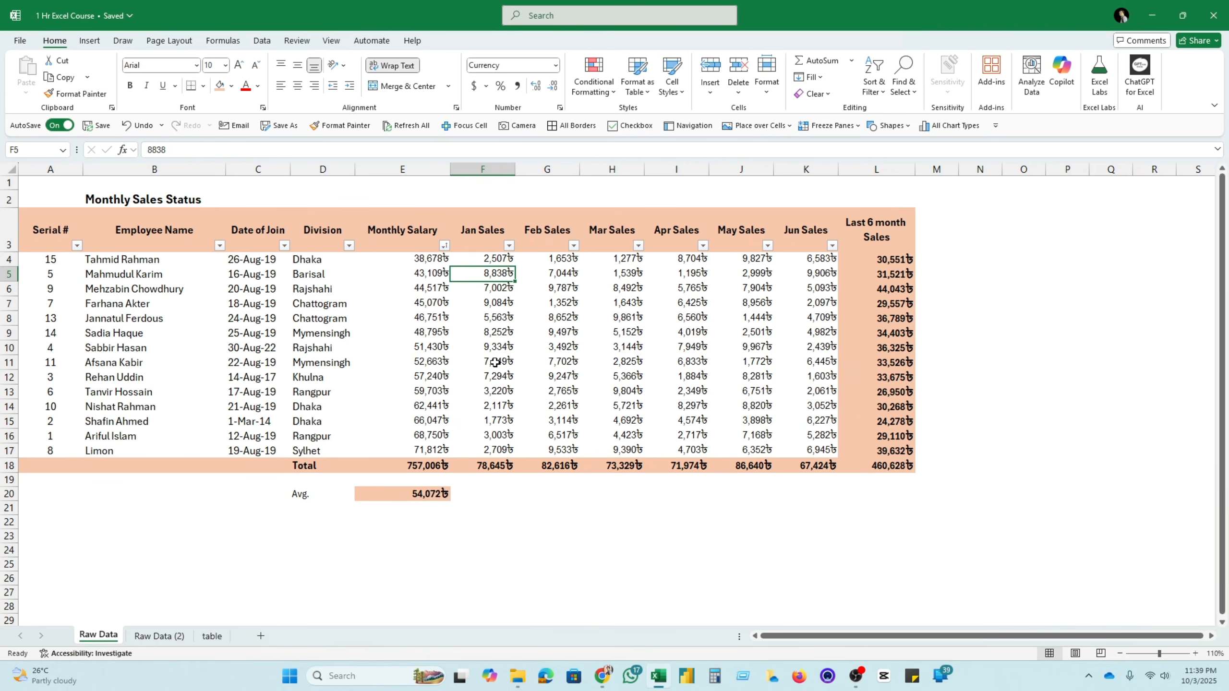
left_click(575, 329)
left_click(618, 322)
left_click(696, 321)
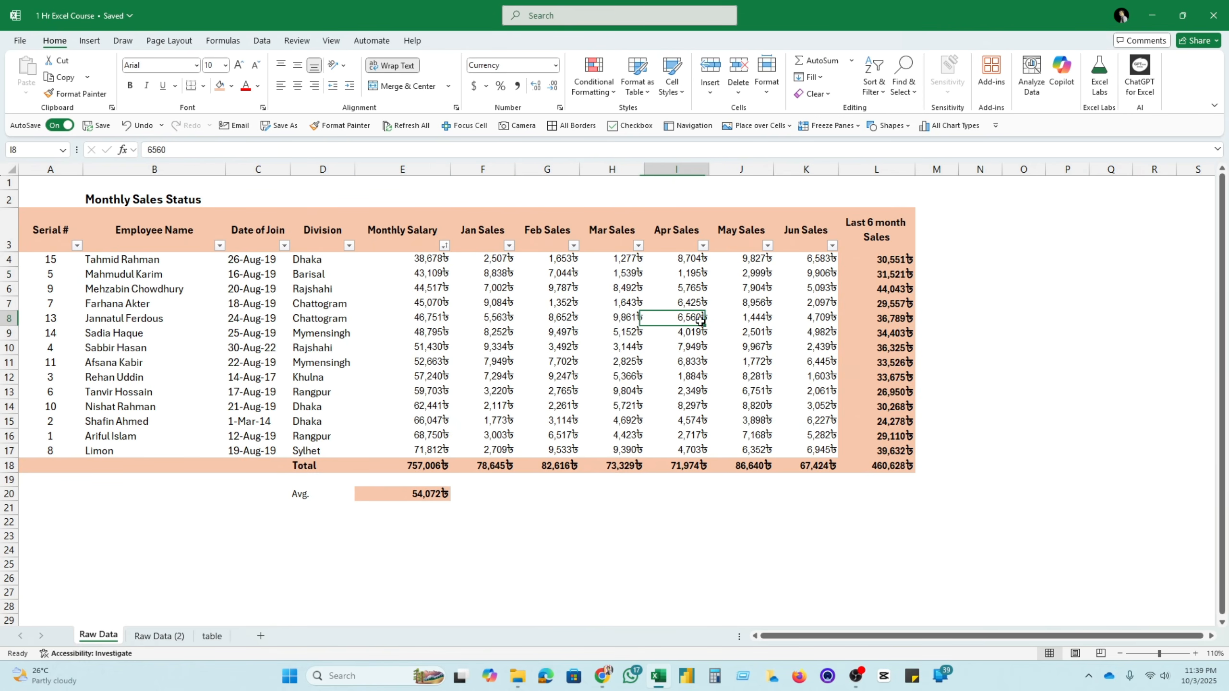
left_click(753, 331)
left_click(818, 342)
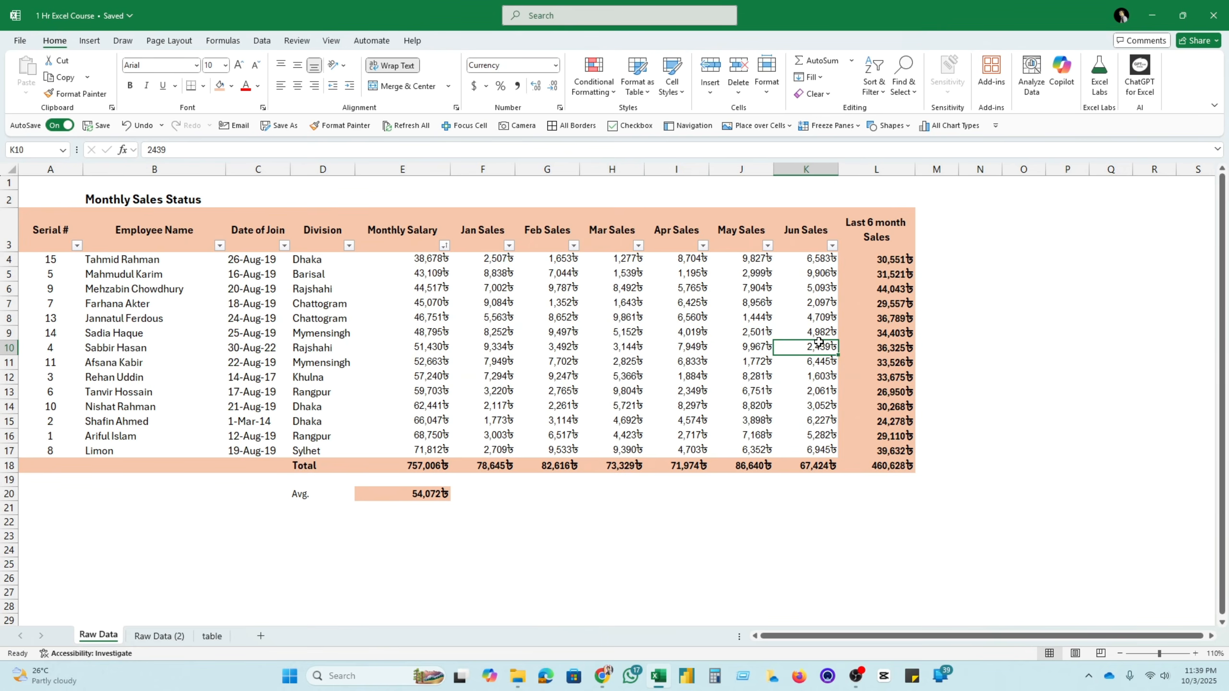
left_click(909, 378)
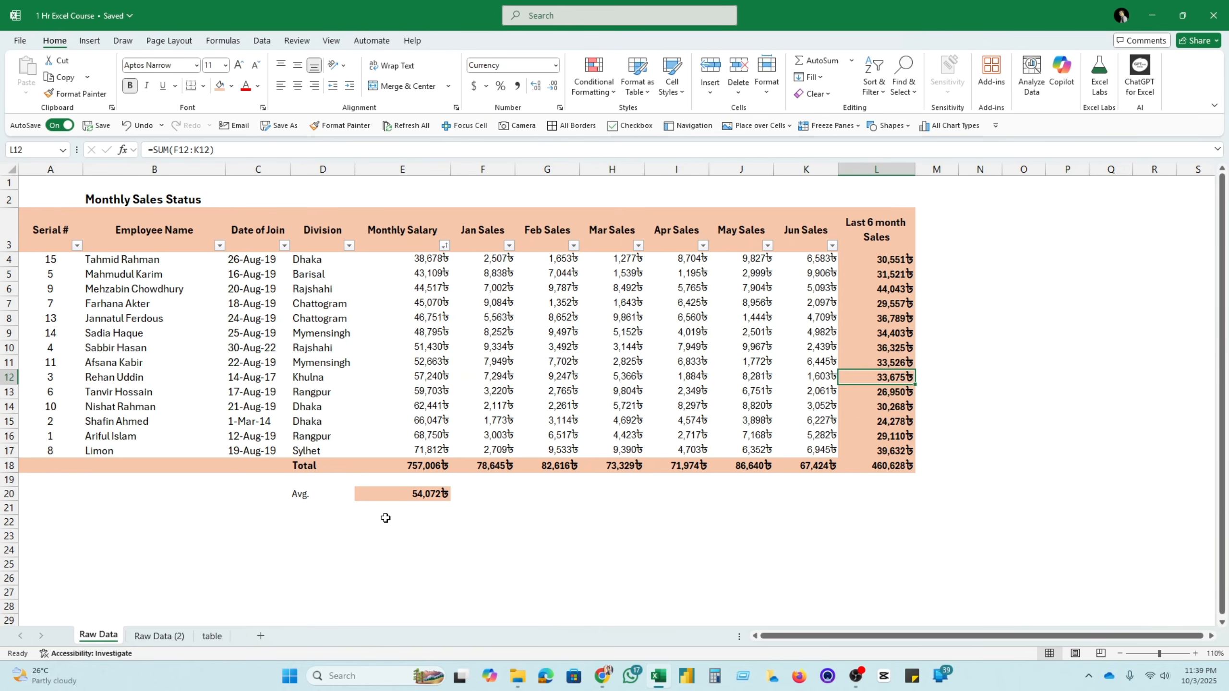
Fill the AVERAGE formula from E20 across the monthly and six-month sales columns to L20
left_click(413, 494)
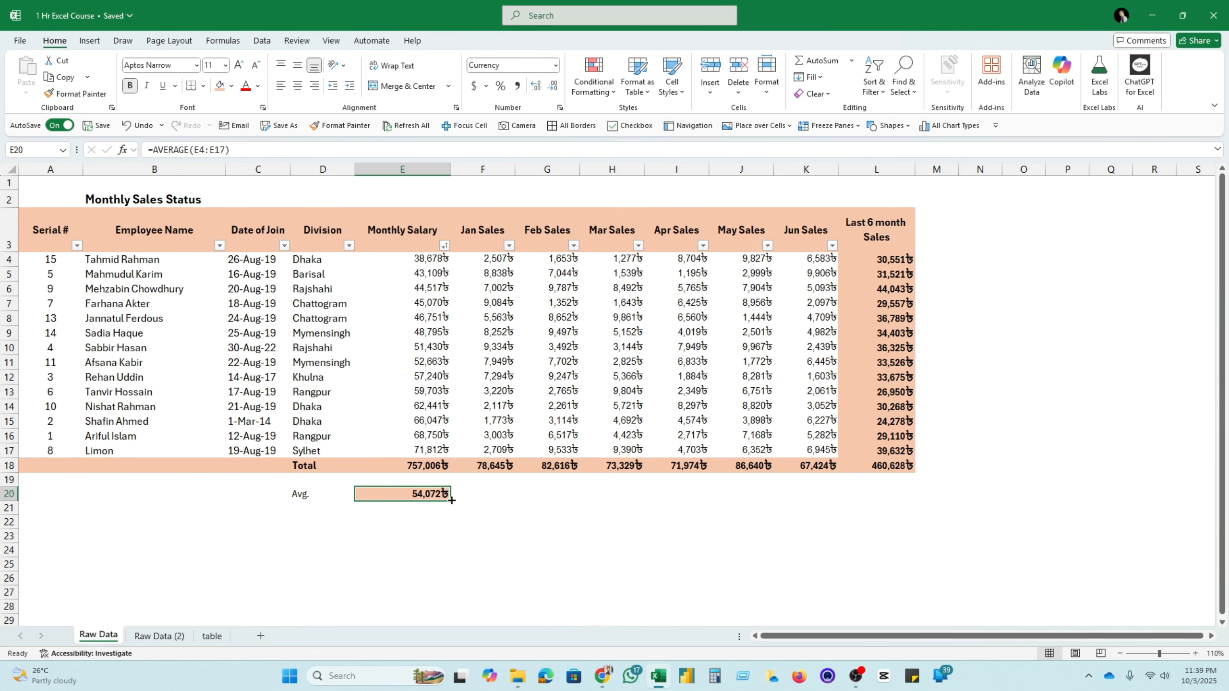
left_click_drag(450, 501, 934, 506)
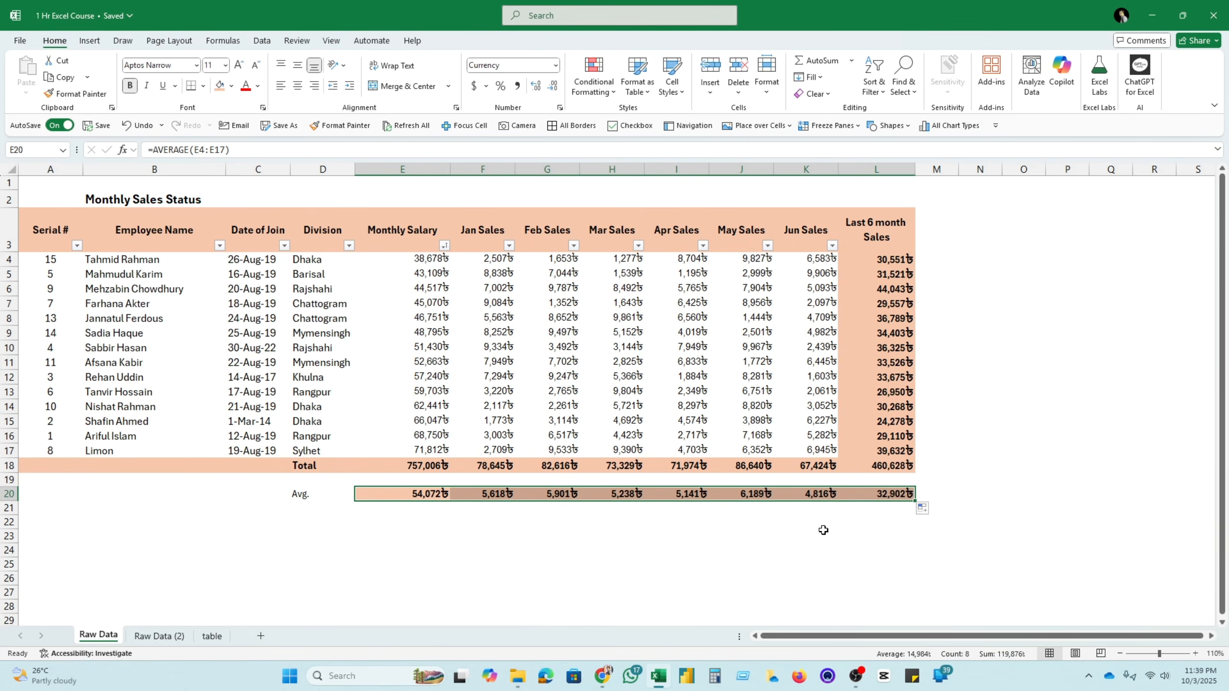
left_click(519, 594)
Check the average formulas in row 20 for the monthly sales columns and the Last 6 month Sales column
left_click(498, 494)
left_click(561, 494)
left_click(628, 495)
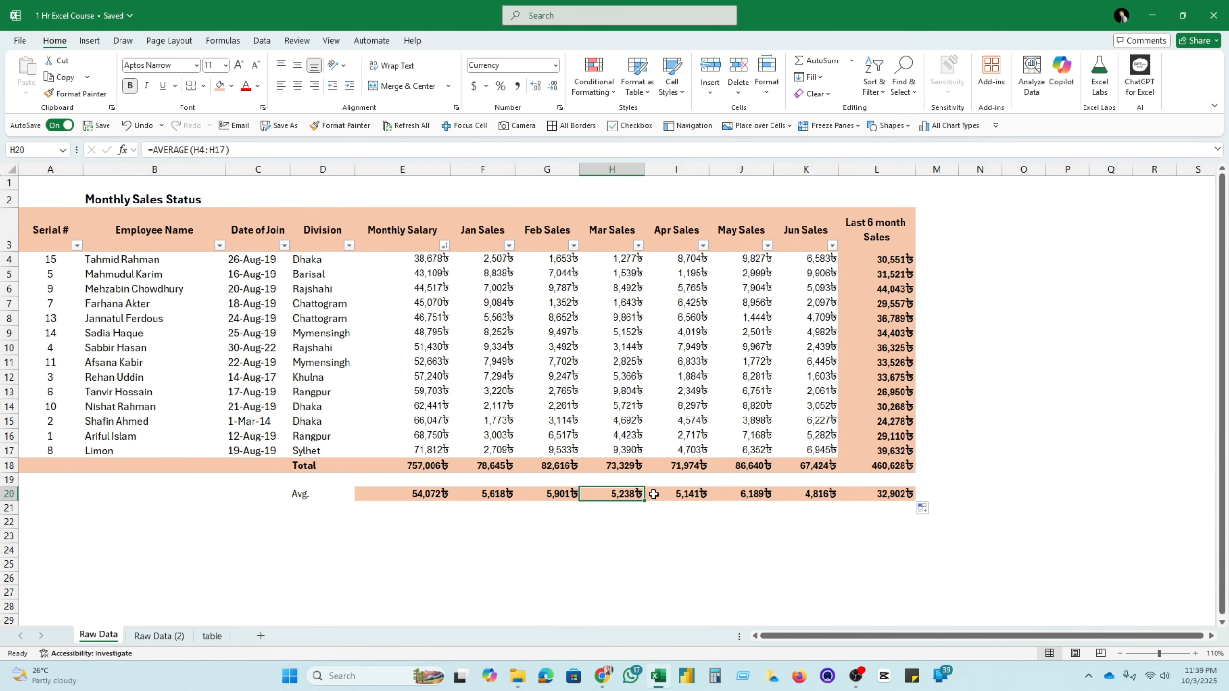
left_click_drag(762, 495, 818, 496)
left_click(903, 497)
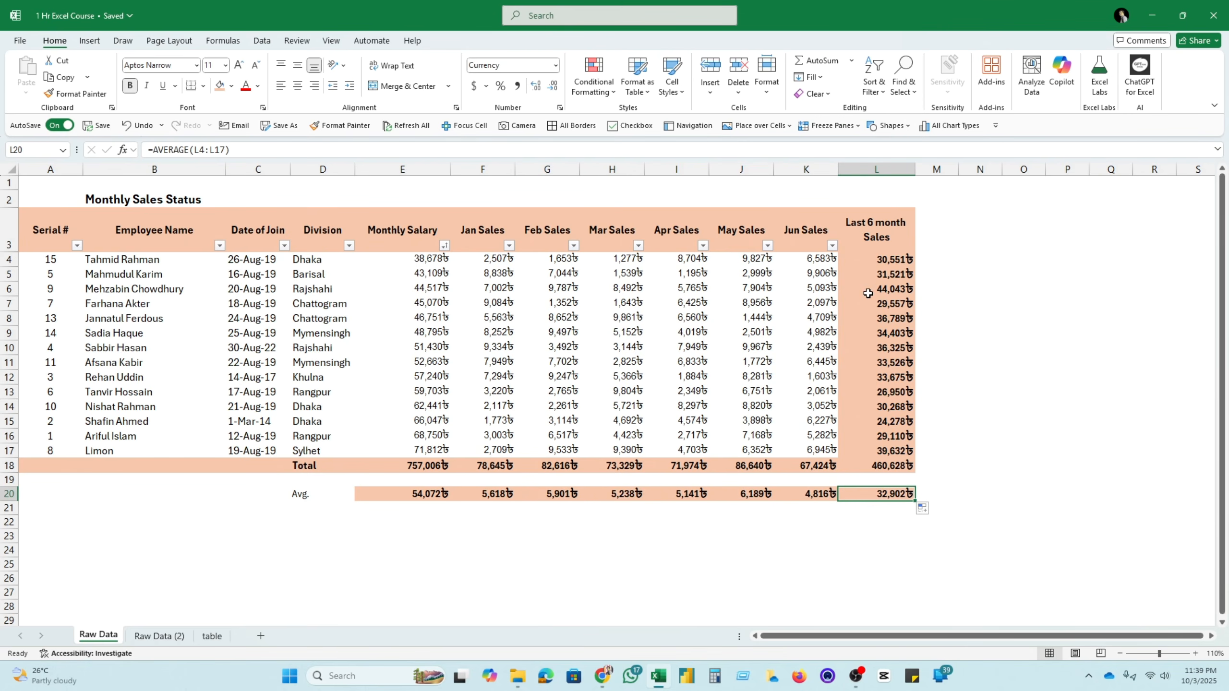
left_click(878, 408)
left_click(870, 300)
left_click(889, 493)
left_click(844, 535)
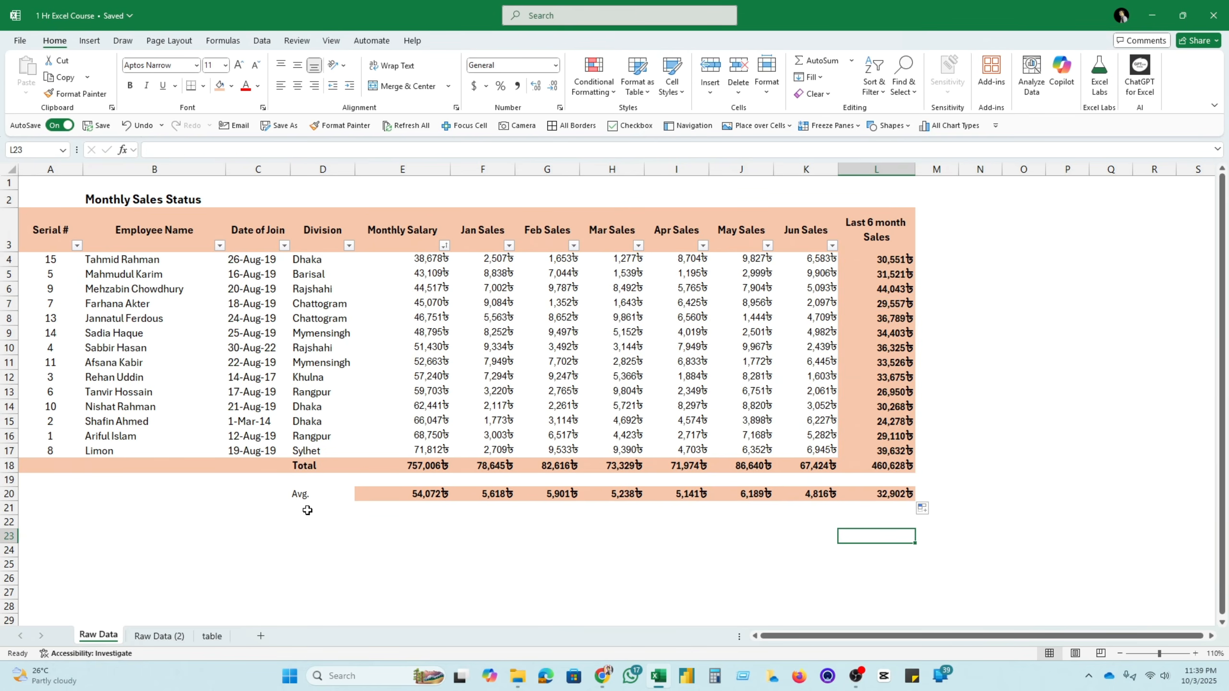
Give the "Avg." label in D20 the bold, orange-filled formatting of the "Total" label in D18 with Format Painter
left_click(312, 496)
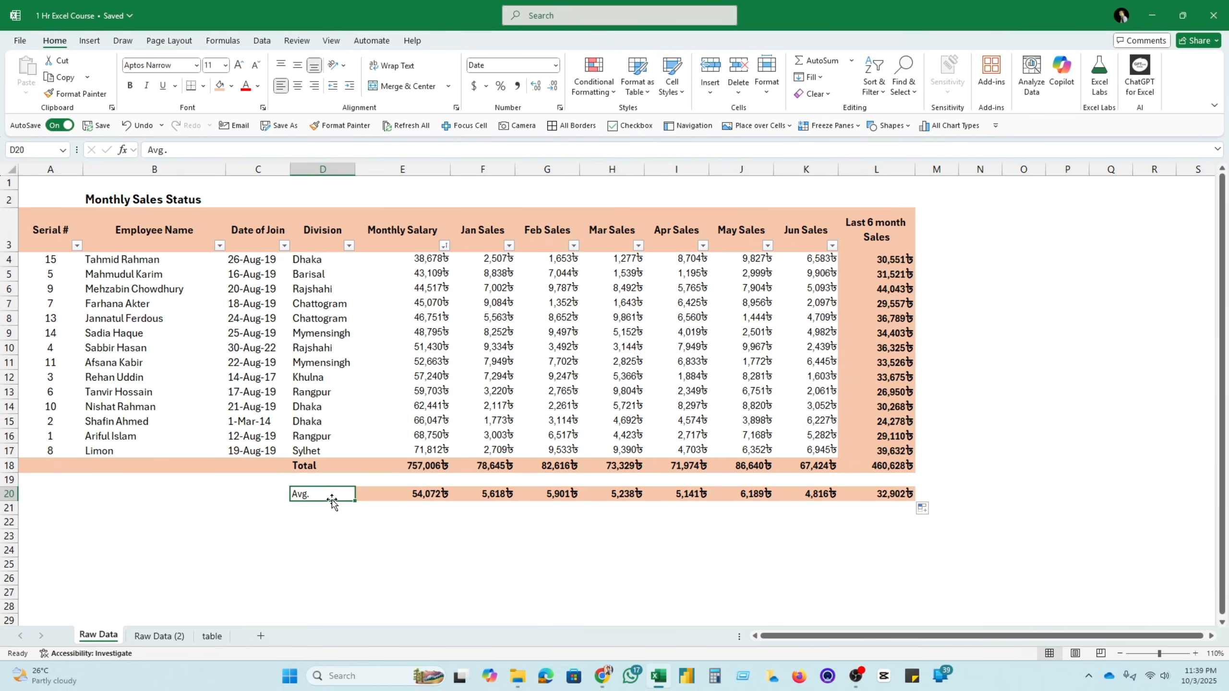
left_click(130, 86)
left_click(321, 465)
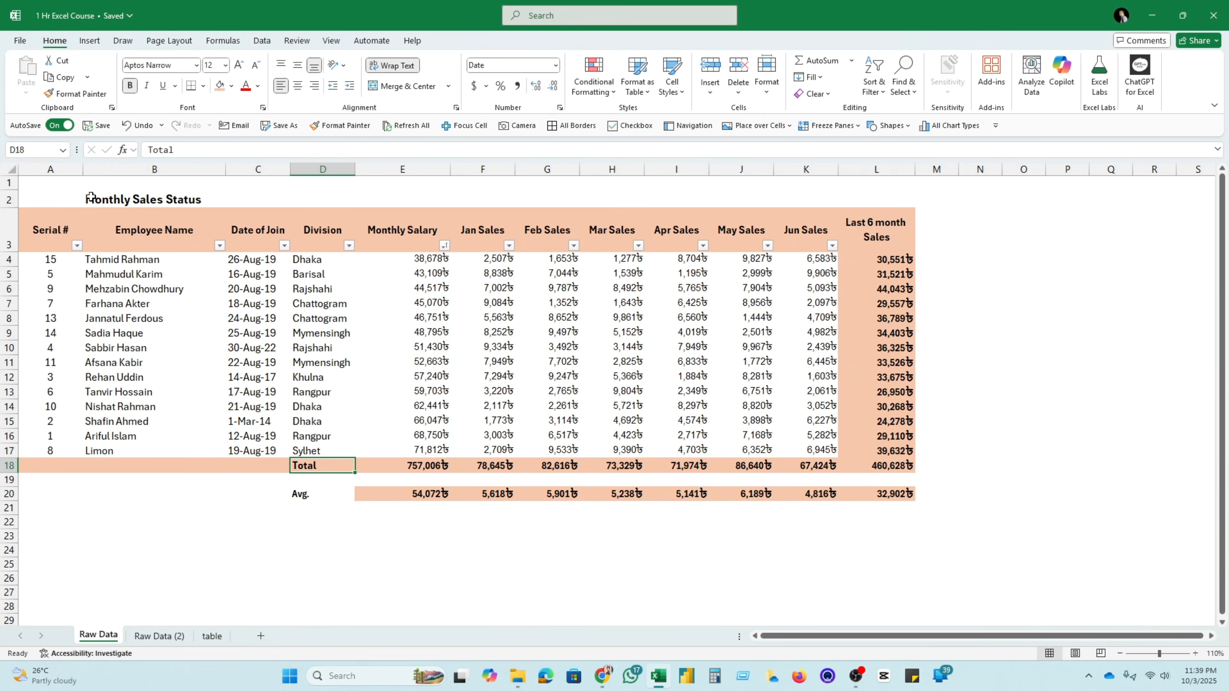
left_click(77, 94)
left_click(316, 495)
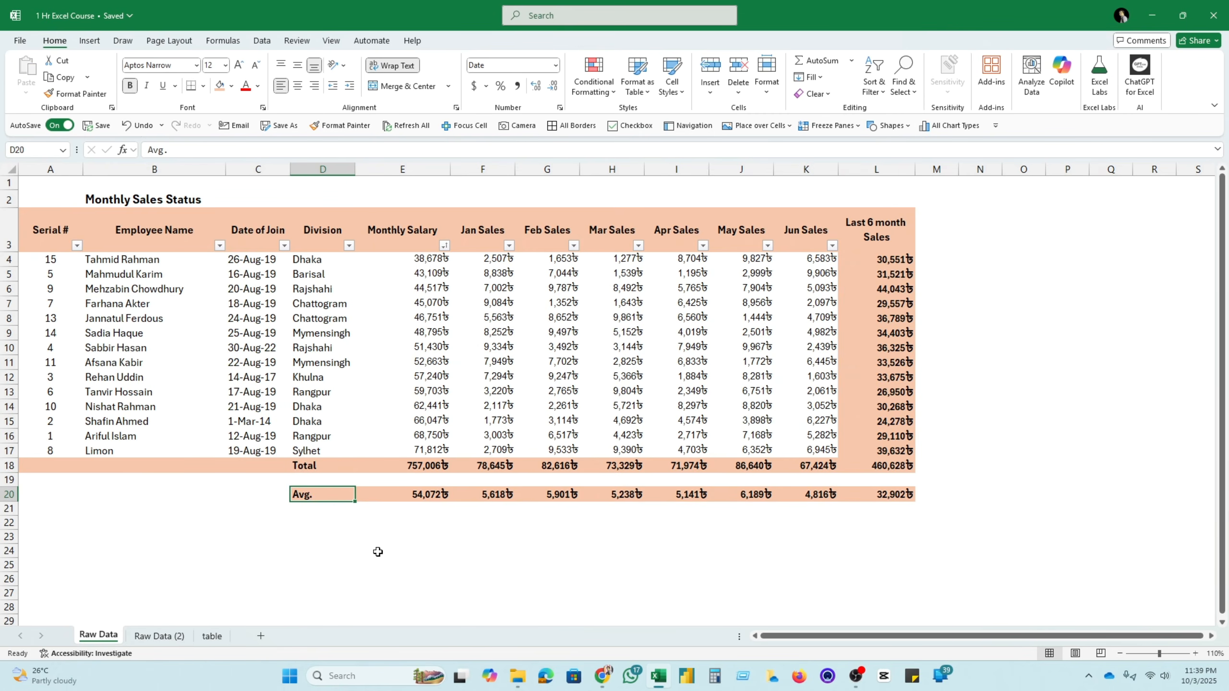
left_click(378, 552)
Review the employee names alongside their monthly sales and their Last 6 month Sales figures
left_click(320, 523)
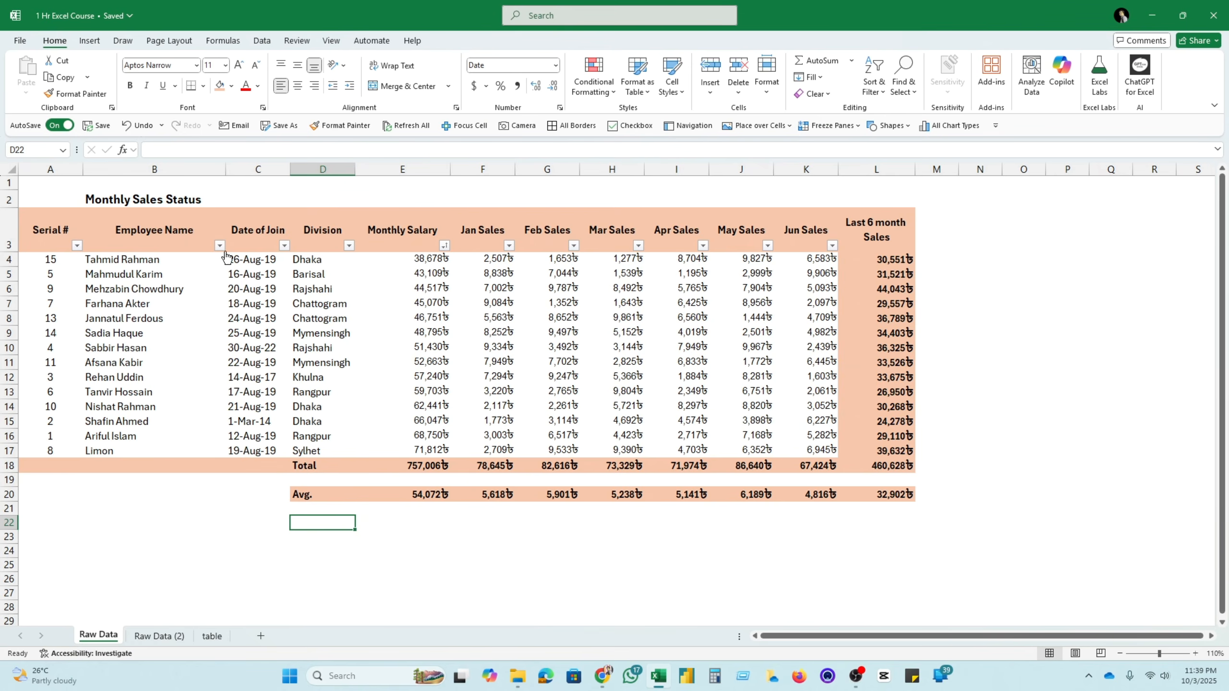
left_click(128, 270)
left_click_drag(127, 269, 145, 362)
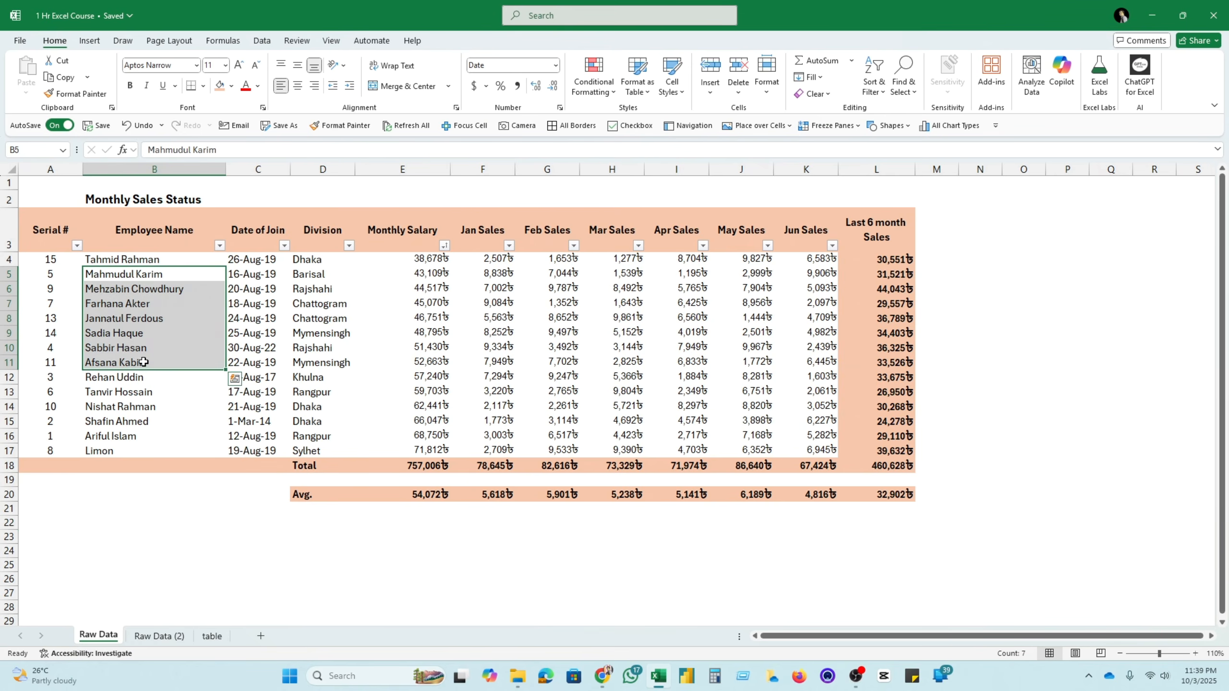
left_click_drag(513, 258, 719, 324)
left_click(513, 280)
left_click(624, 280)
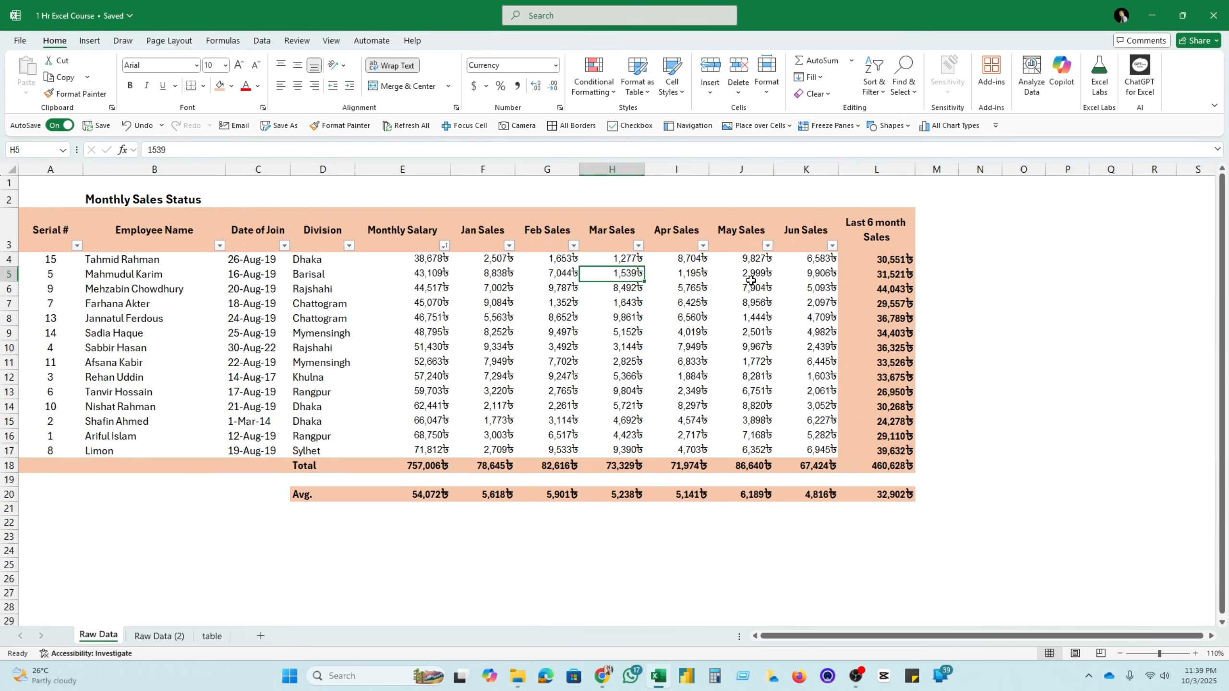
left_click(754, 280)
left_click(812, 285)
left_click(881, 321)
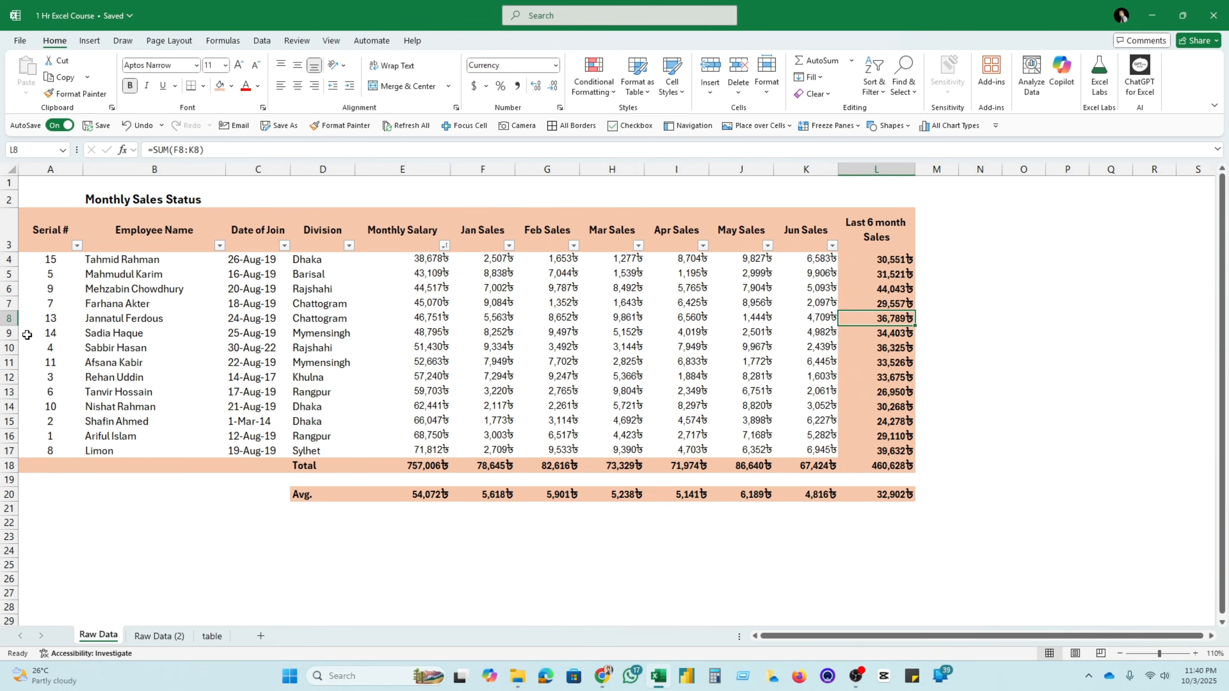
left_click(140, 299)
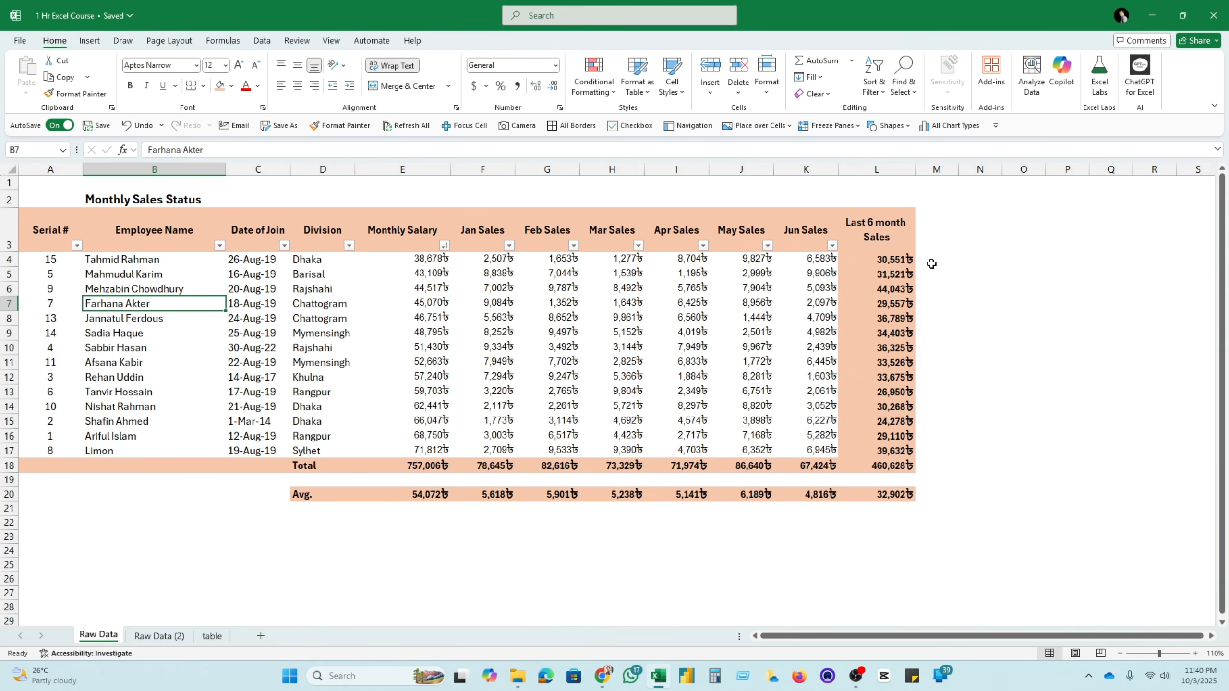
Enter the label "Max" in D22, two rows below the "Avg." label
left_click(331, 511)
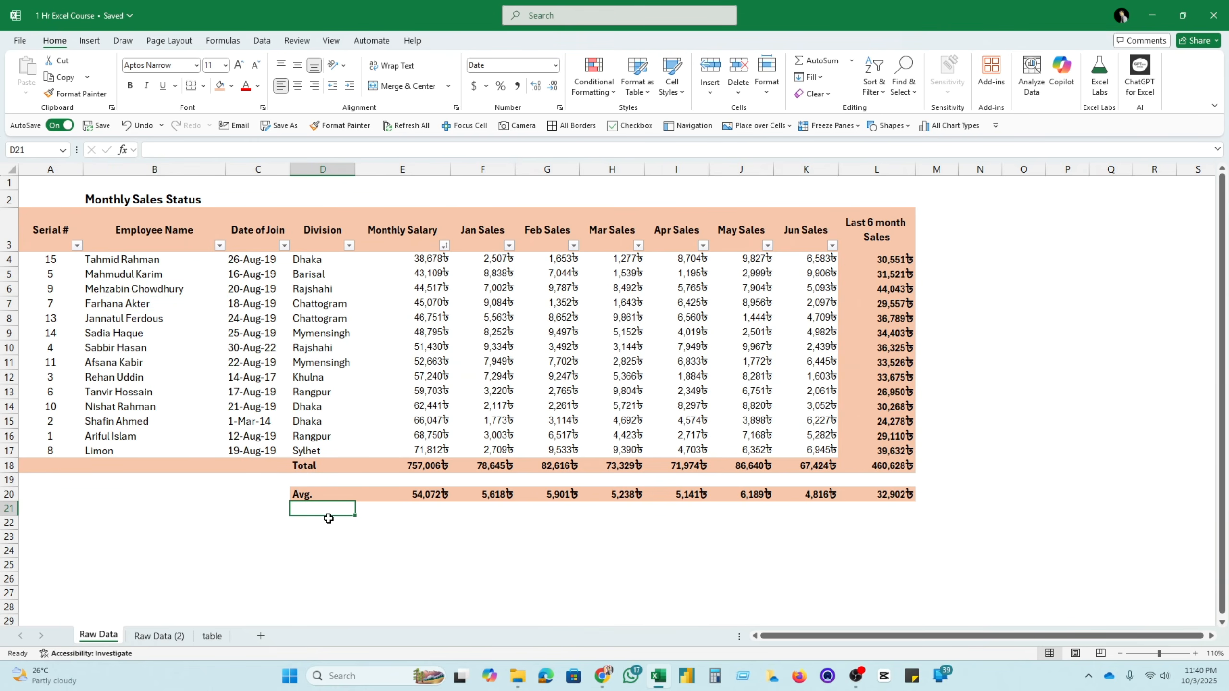
left_click(312, 534)
left_click(349, 525)
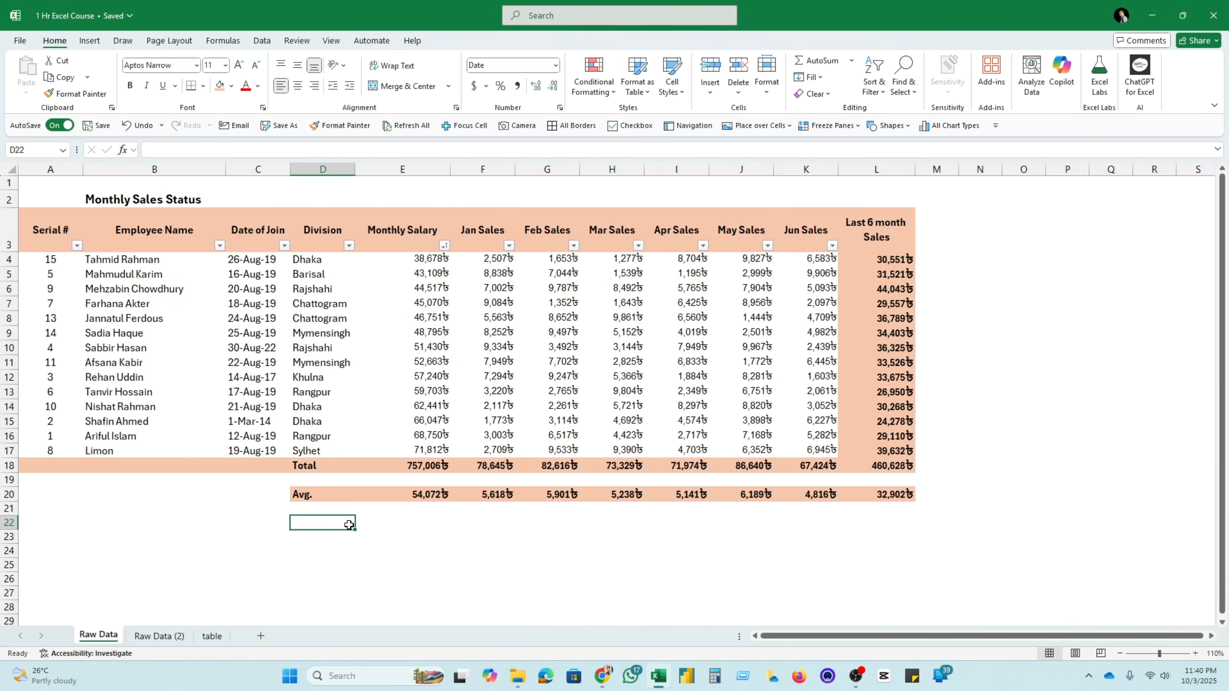
type("M")
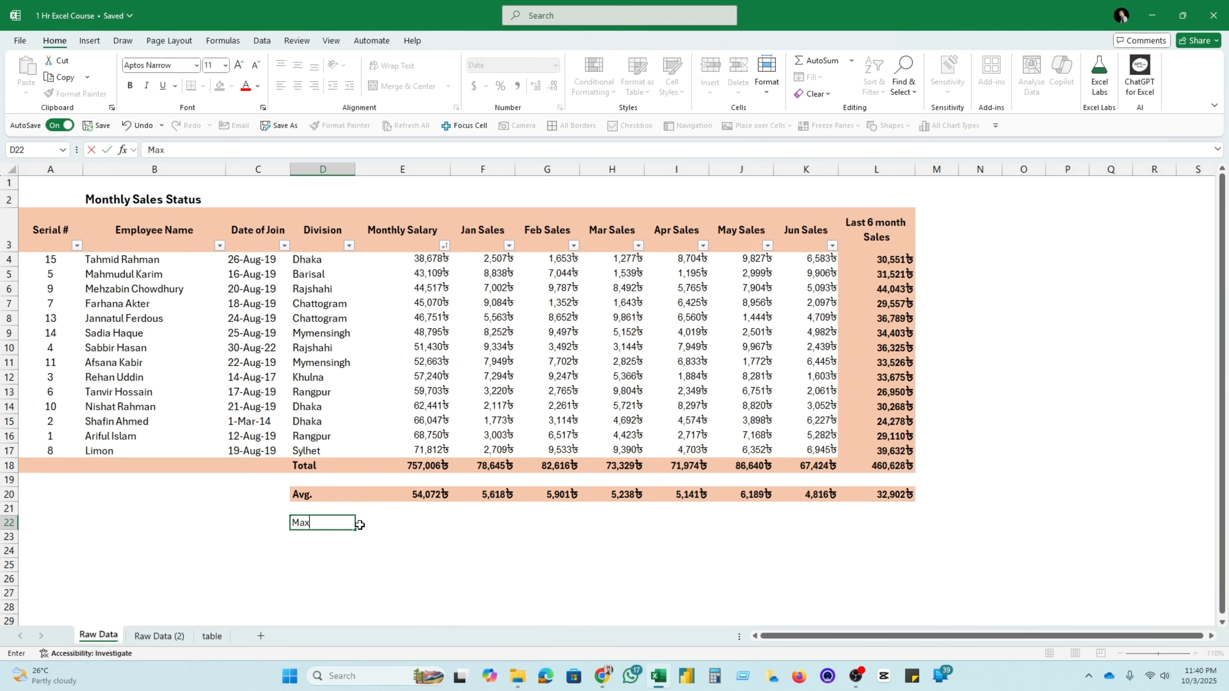
type("ax")
Calculate the highest Monthly Salary in E22 with the MAX function over E4:E17
left_click(360, 525)
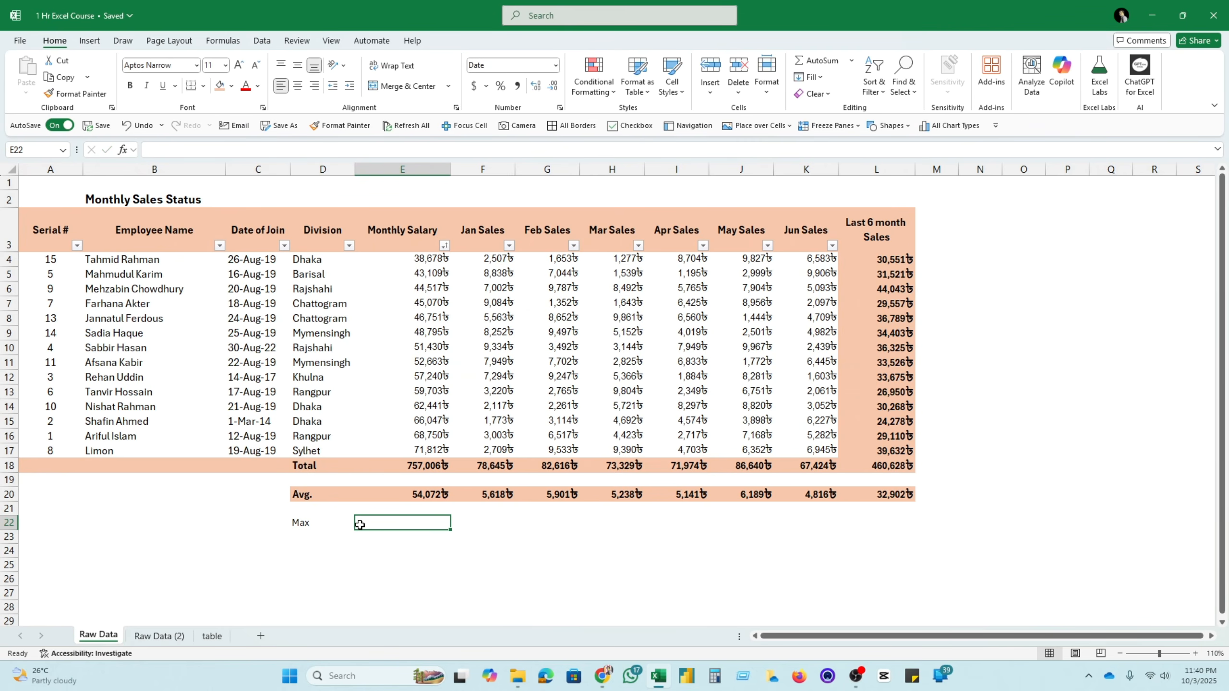
double_click(360, 525)
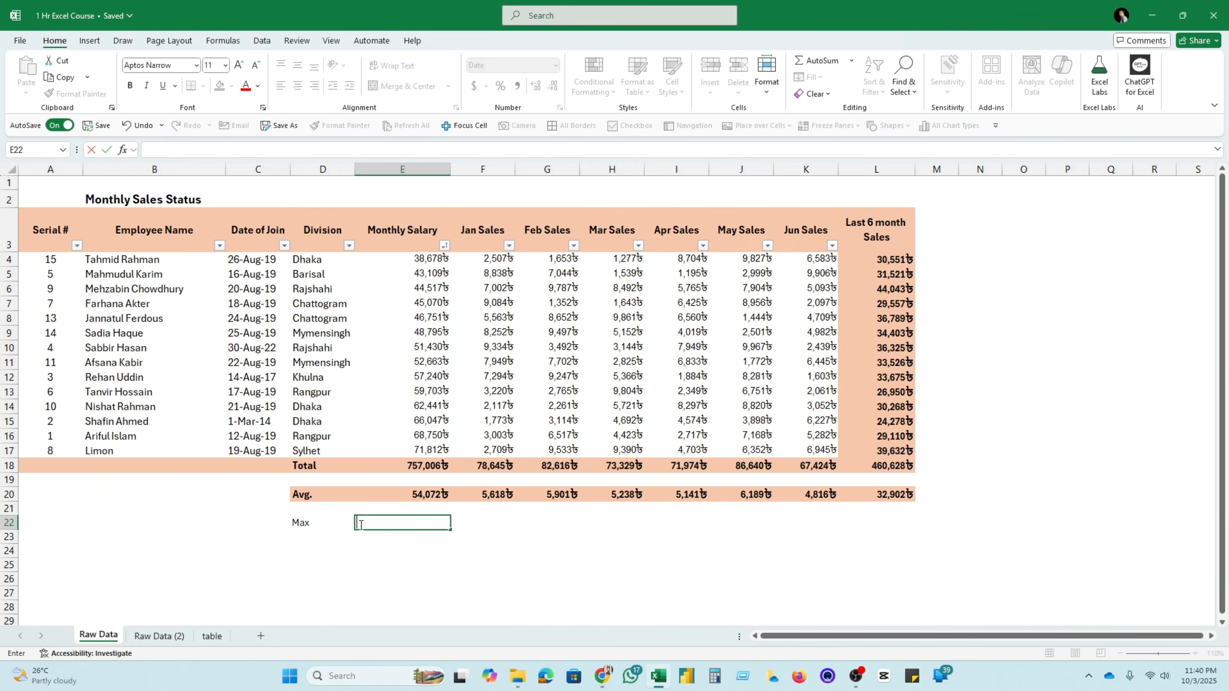
type("=")
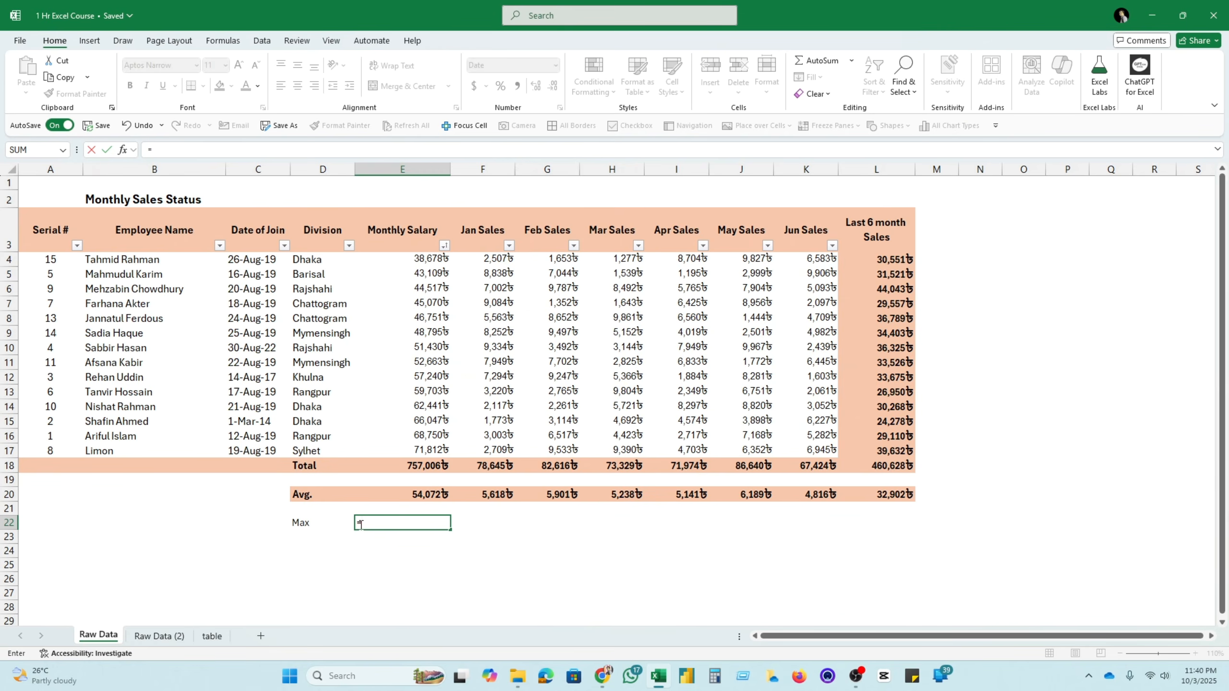
type("max")
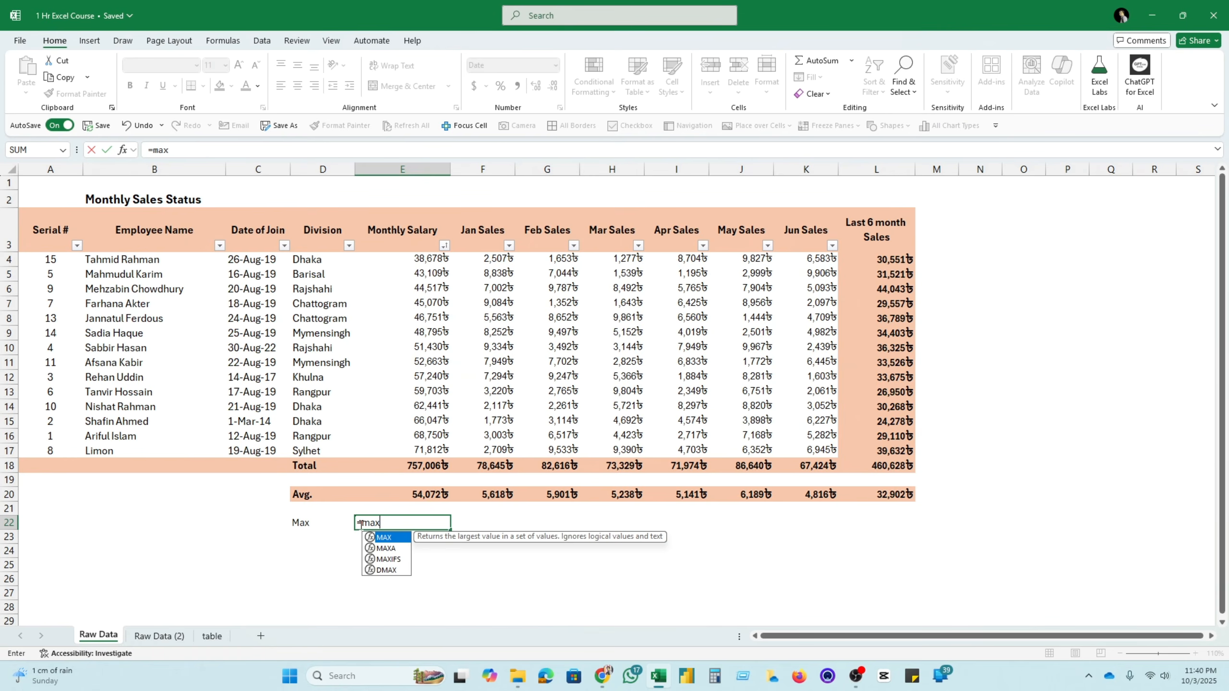
double_click(384, 536)
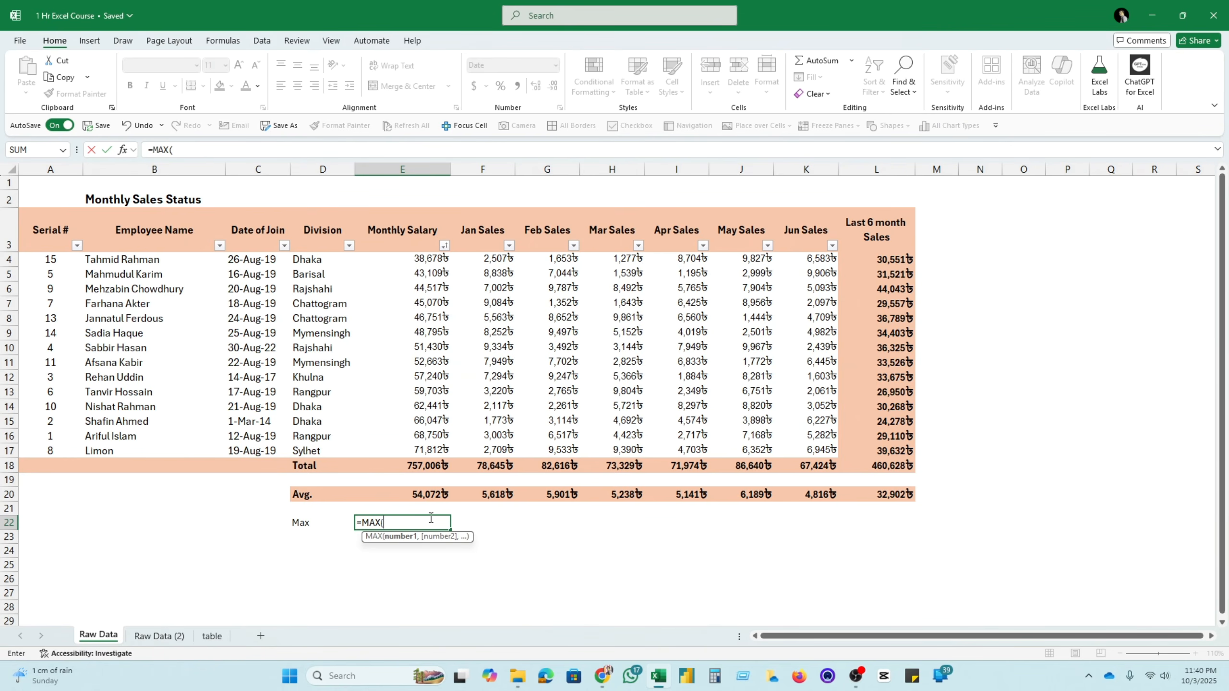
left_click_drag(437, 262, 424, 448)
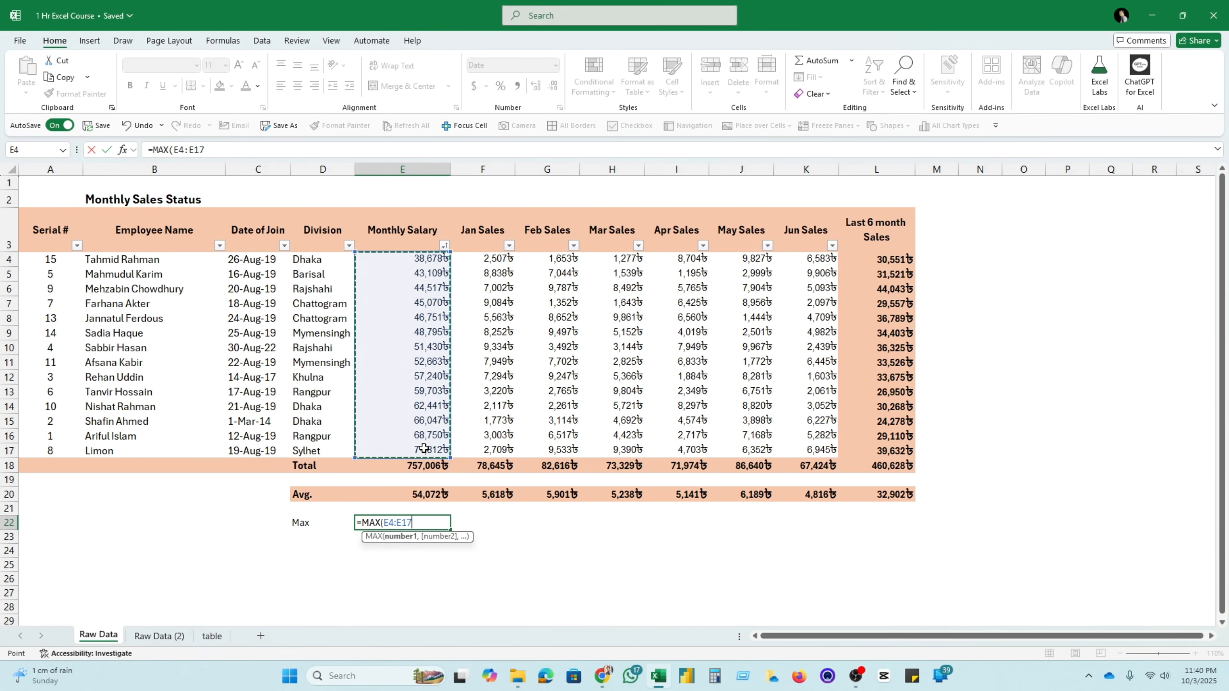
key("Return")
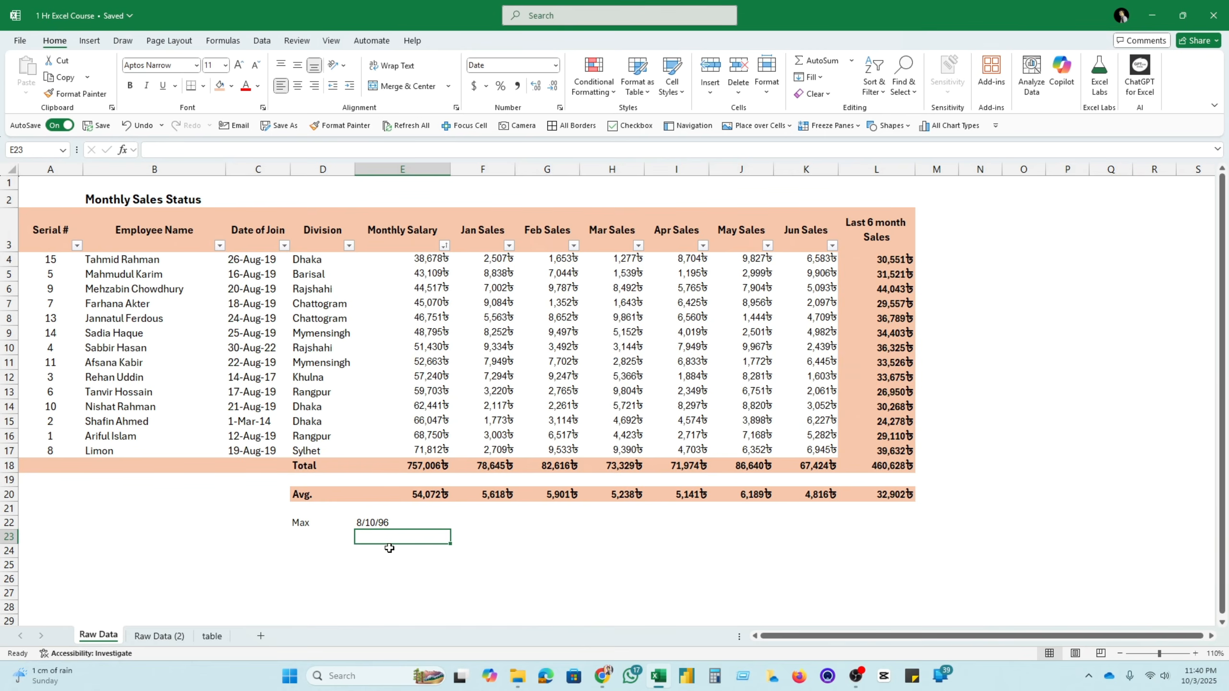
Copy the formatting of the average in E20 onto E22 with Format Painter and fill the MAX formula across to L22
left_click(397, 521)
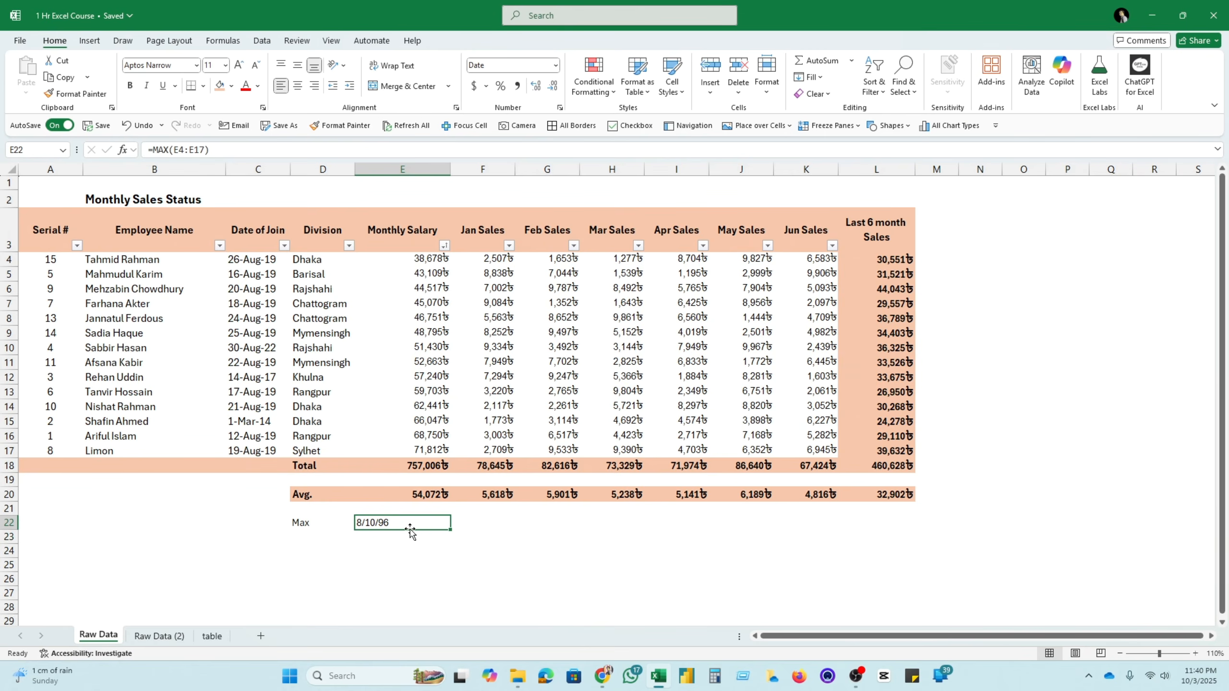
left_click(438, 495)
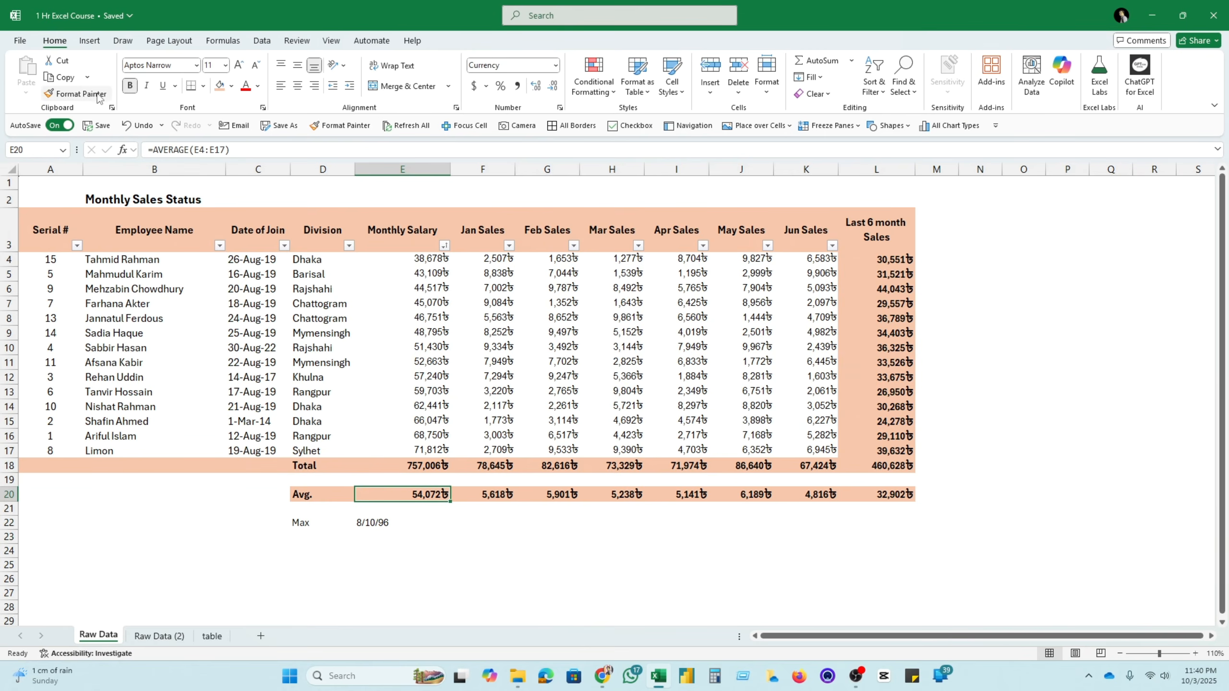
left_click(77, 94)
left_click(387, 530)
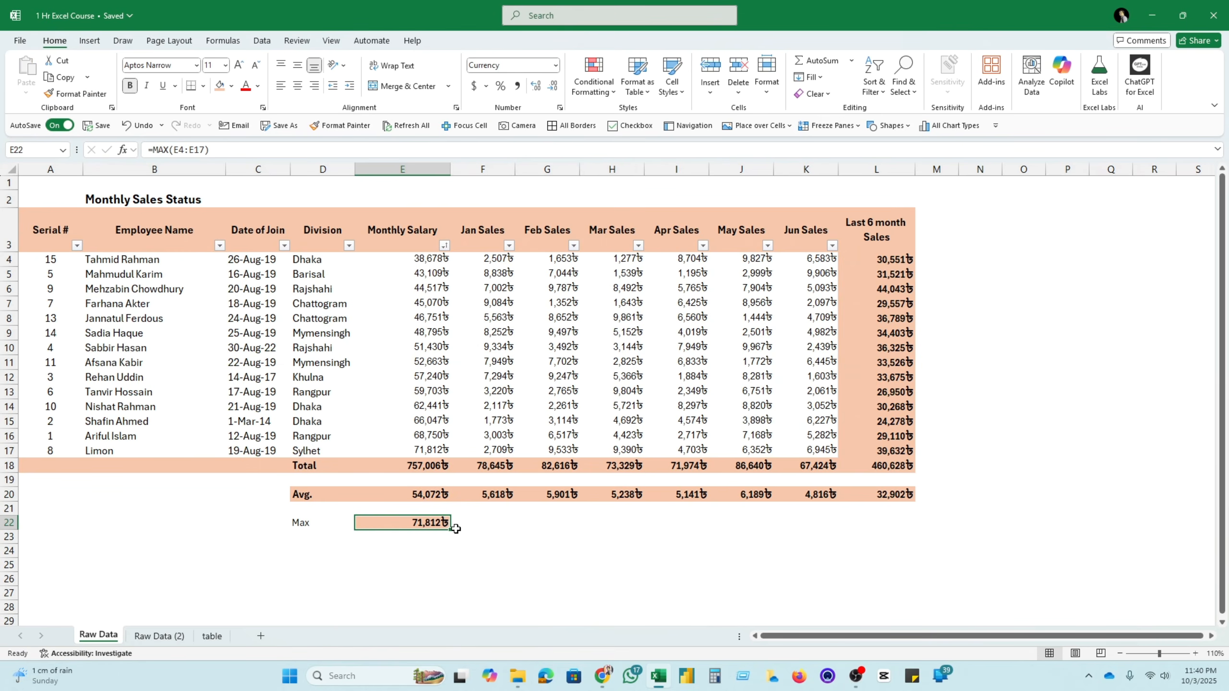
left_click_drag(453, 531, 887, 531)
left_click(663, 555)
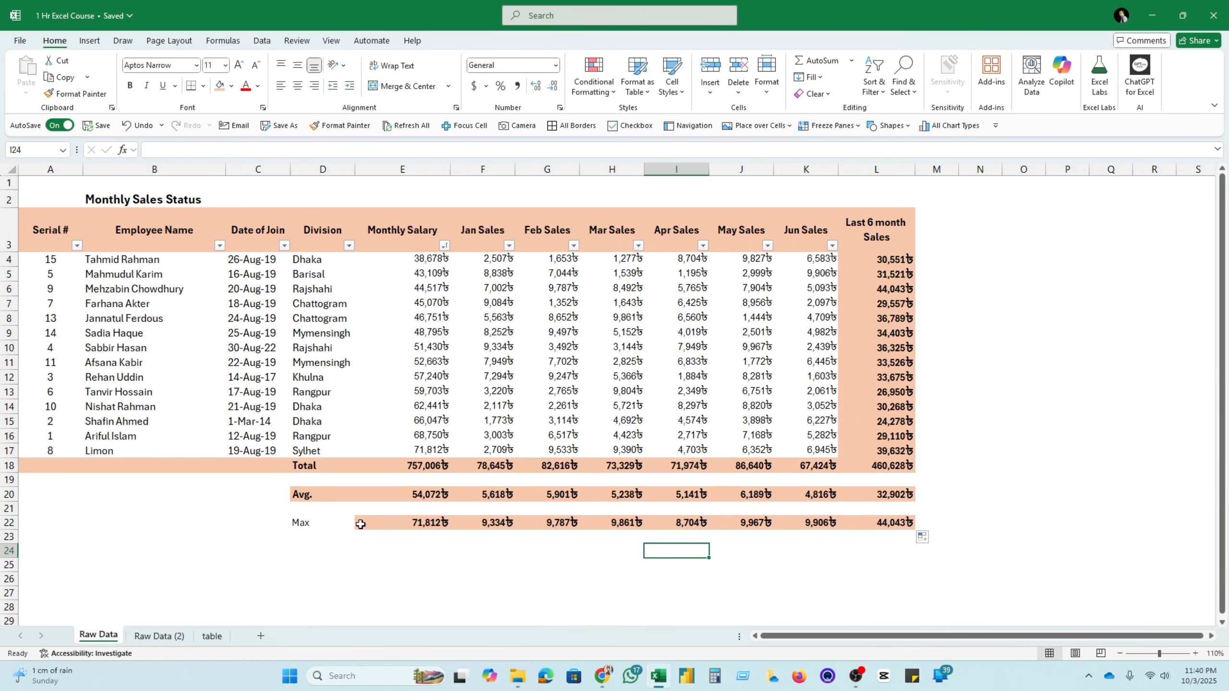
Copy the formatting of the "Avg." label in D20 onto the "Max" label in D22 with Format Painter
left_click(322, 495)
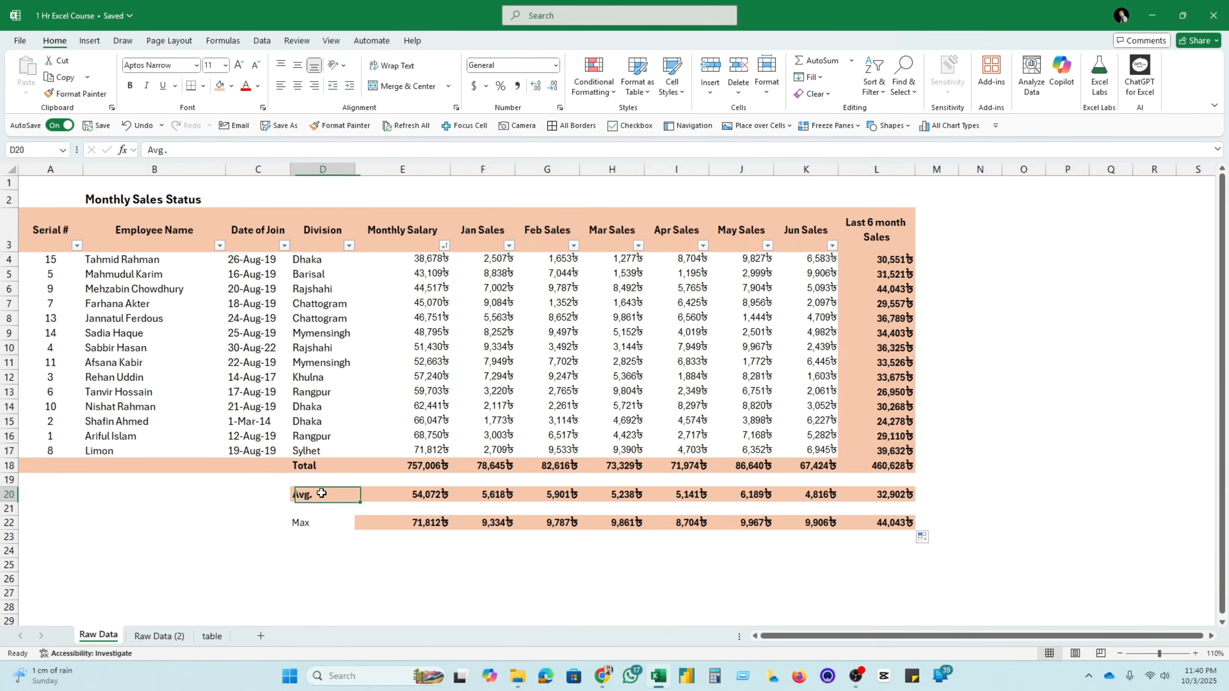
left_click(75, 94)
left_click(320, 523)
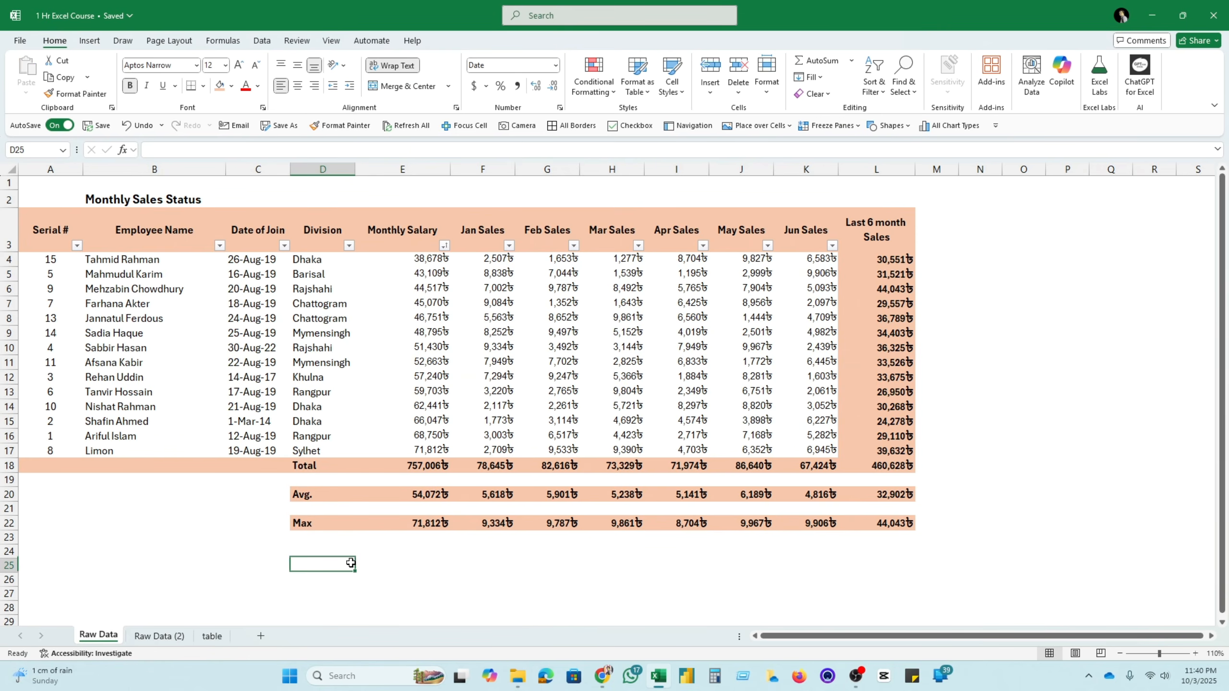
Check the Max salary formula against the Monthly Salary column and enter the label "Min" in D24
left_click(327, 551)
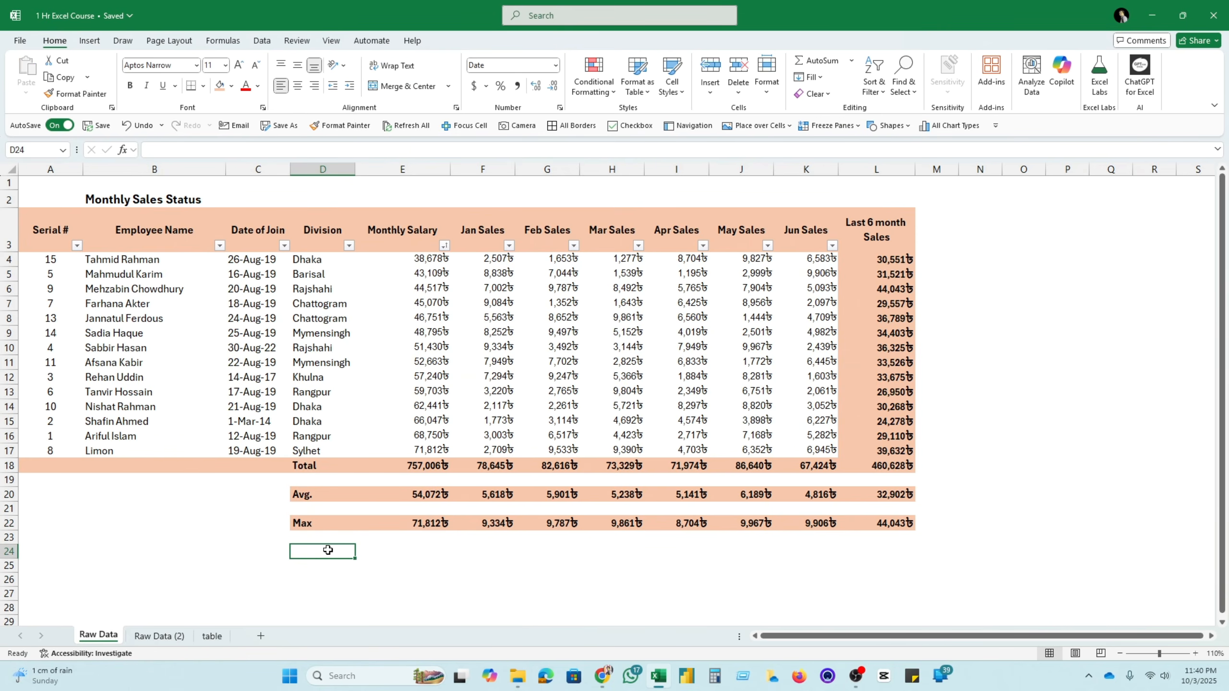
left_click(435, 525)
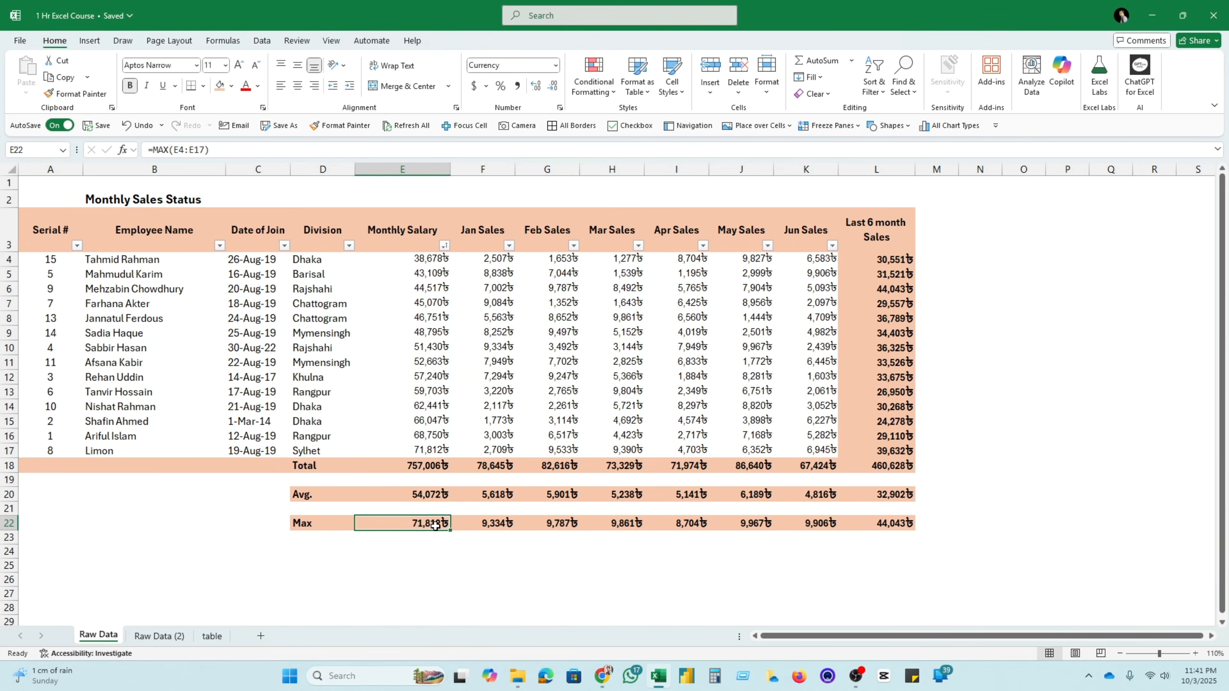
left_click_drag(432, 262, 445, 442)
left_click(445, 451)
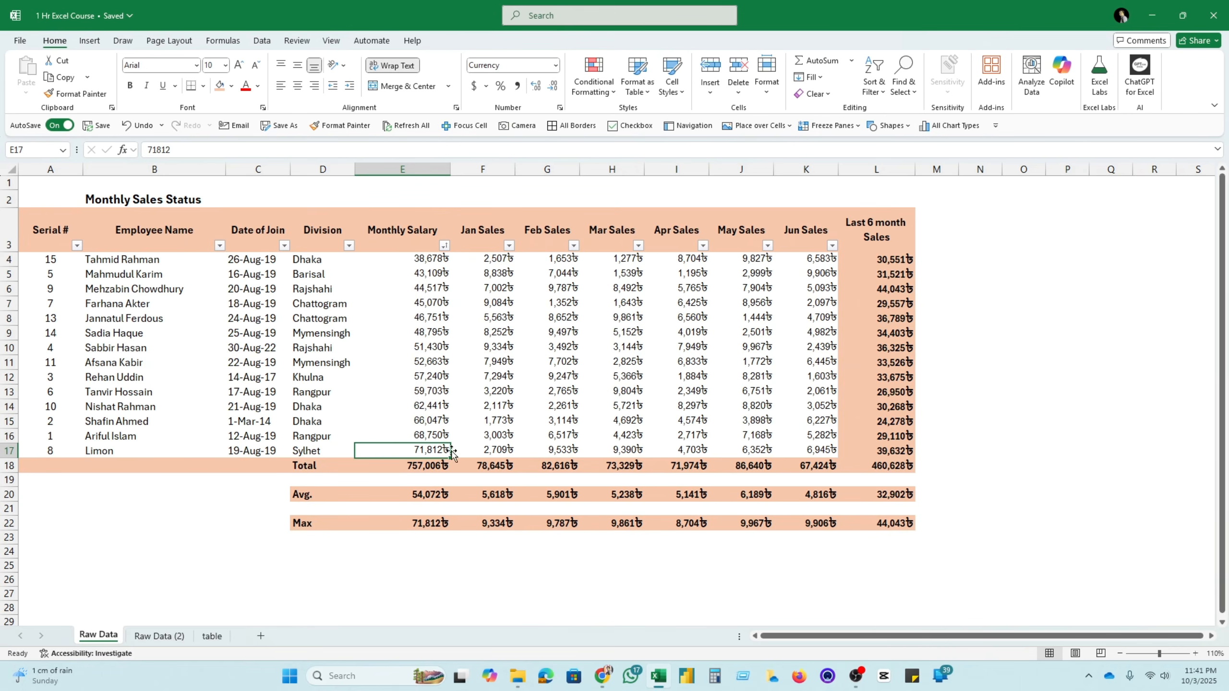
left_click(329, 555)
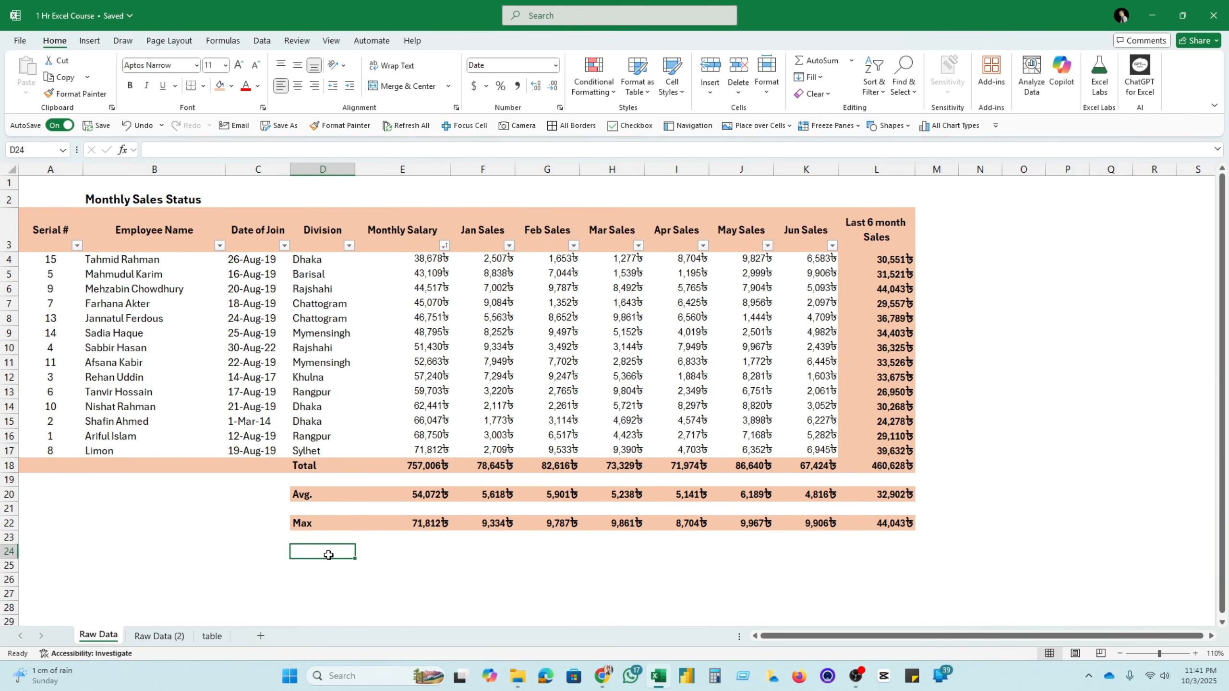
left_click(430, 453)
left_click(328, 552)
type("Min")
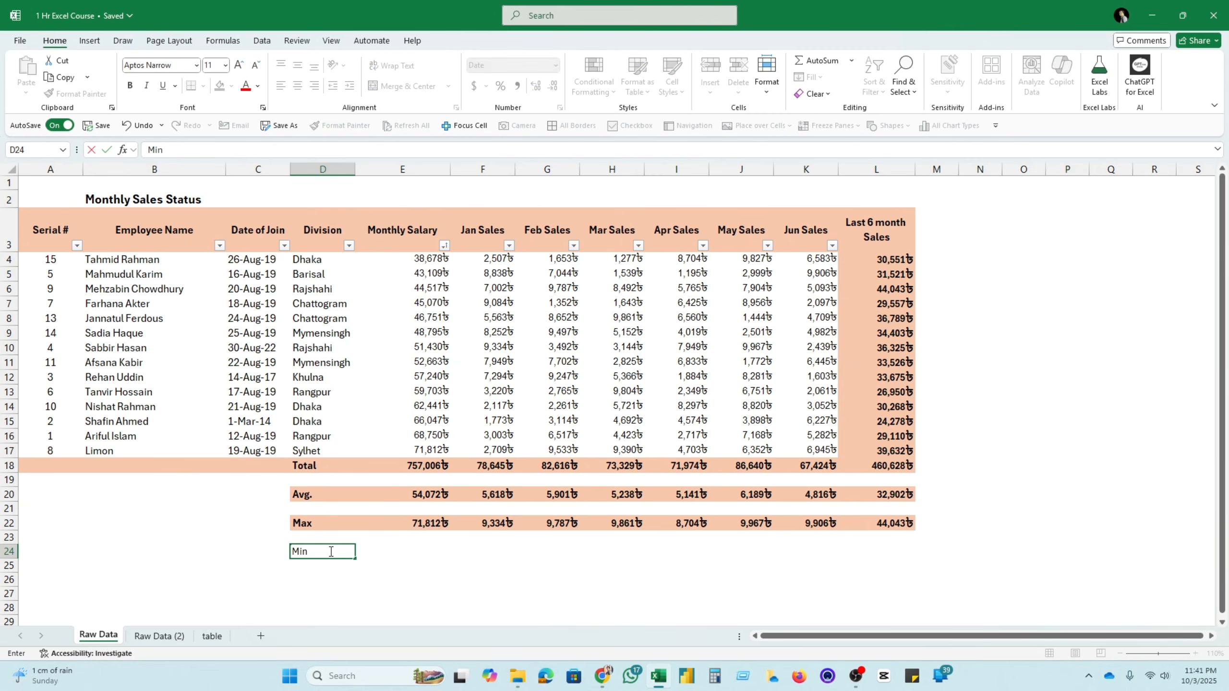
Calculate the lowest Monthly Salary in E24 with the MIN function over E4:E17
left_click(403, 550)
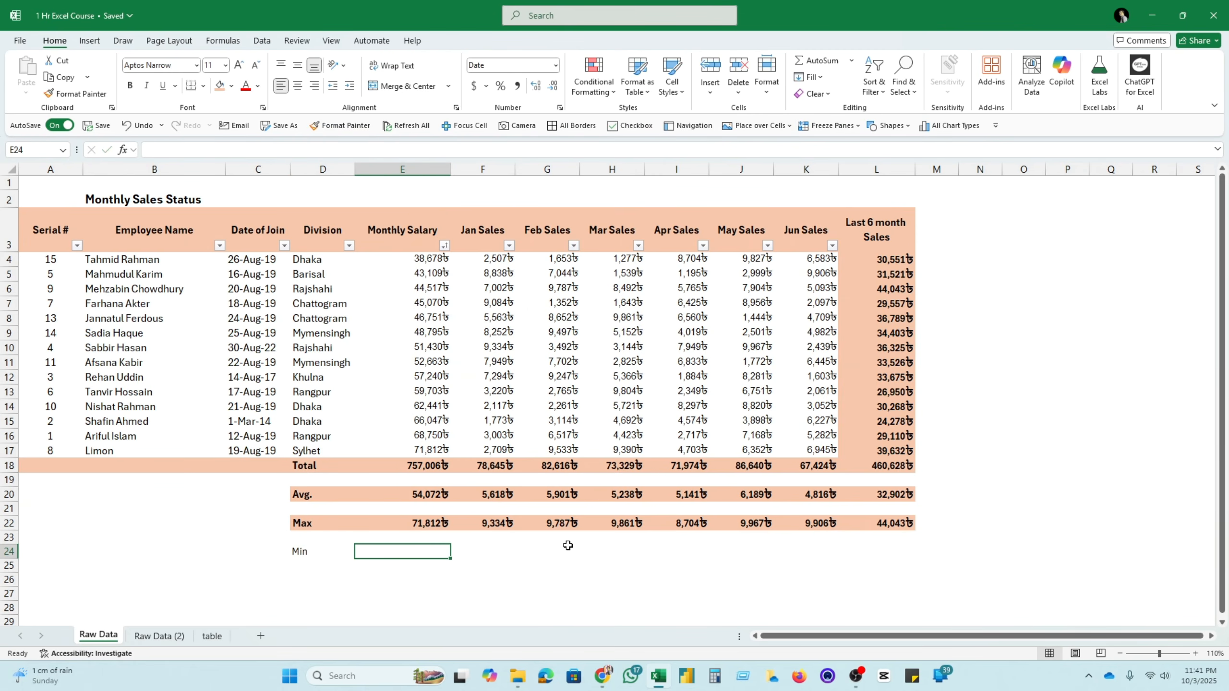
type("=")
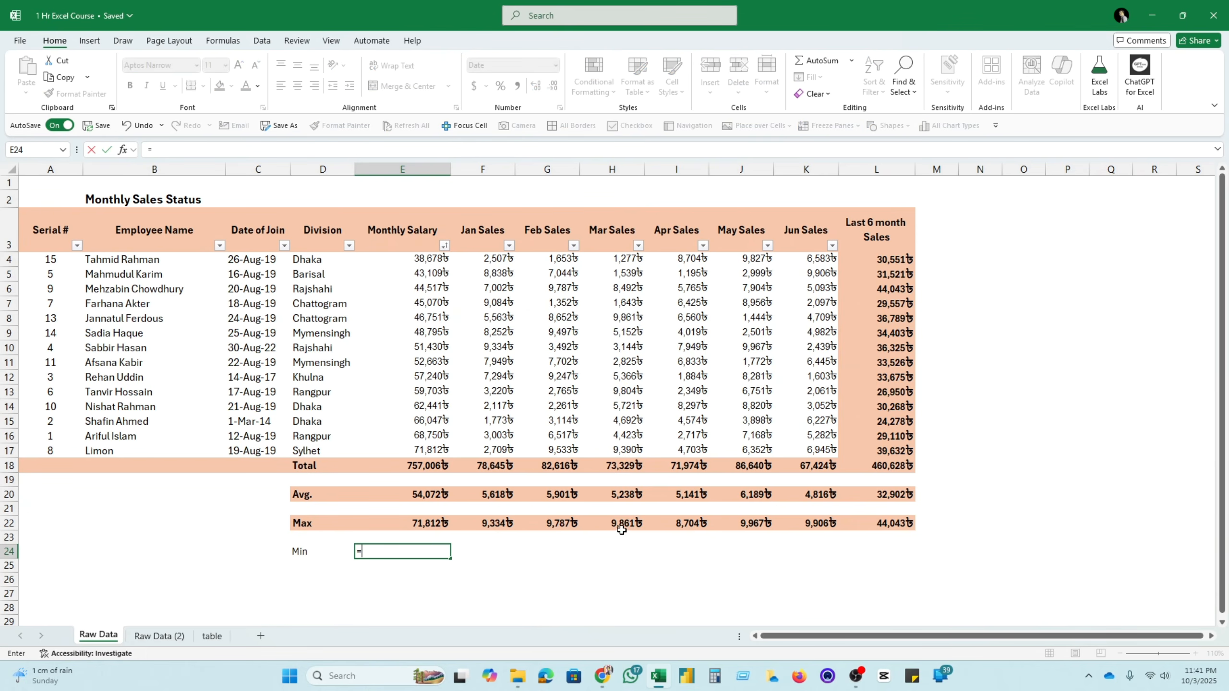
type("min")
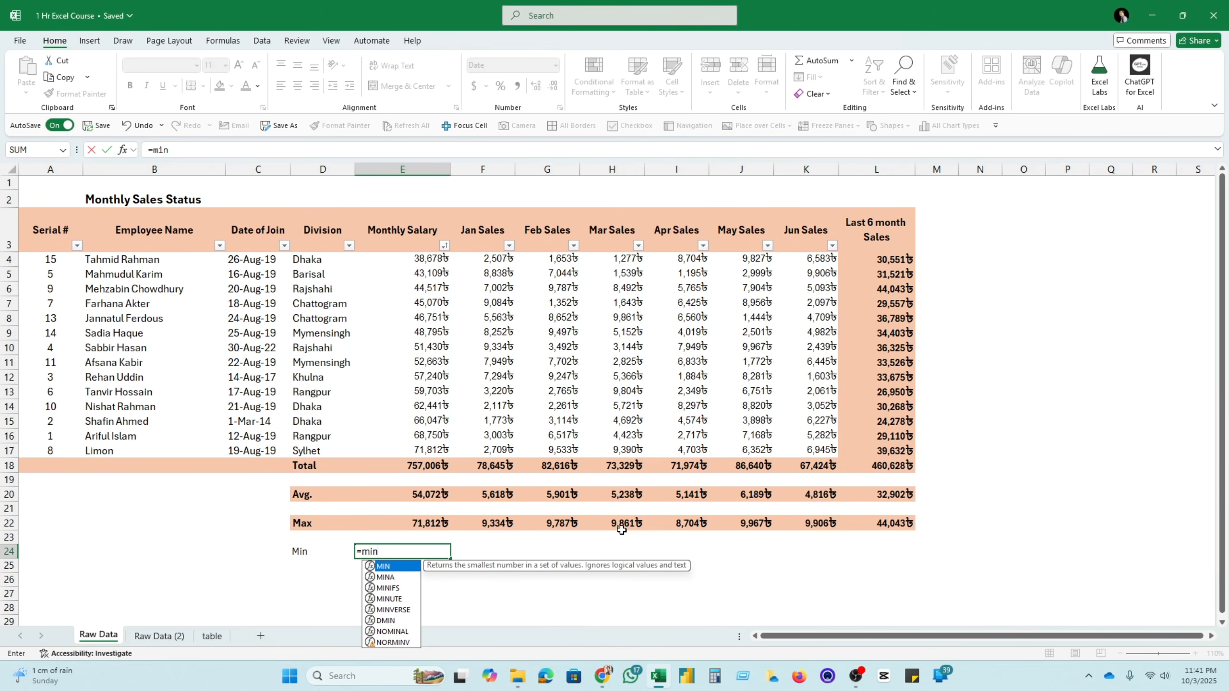
double_click(400, 572)
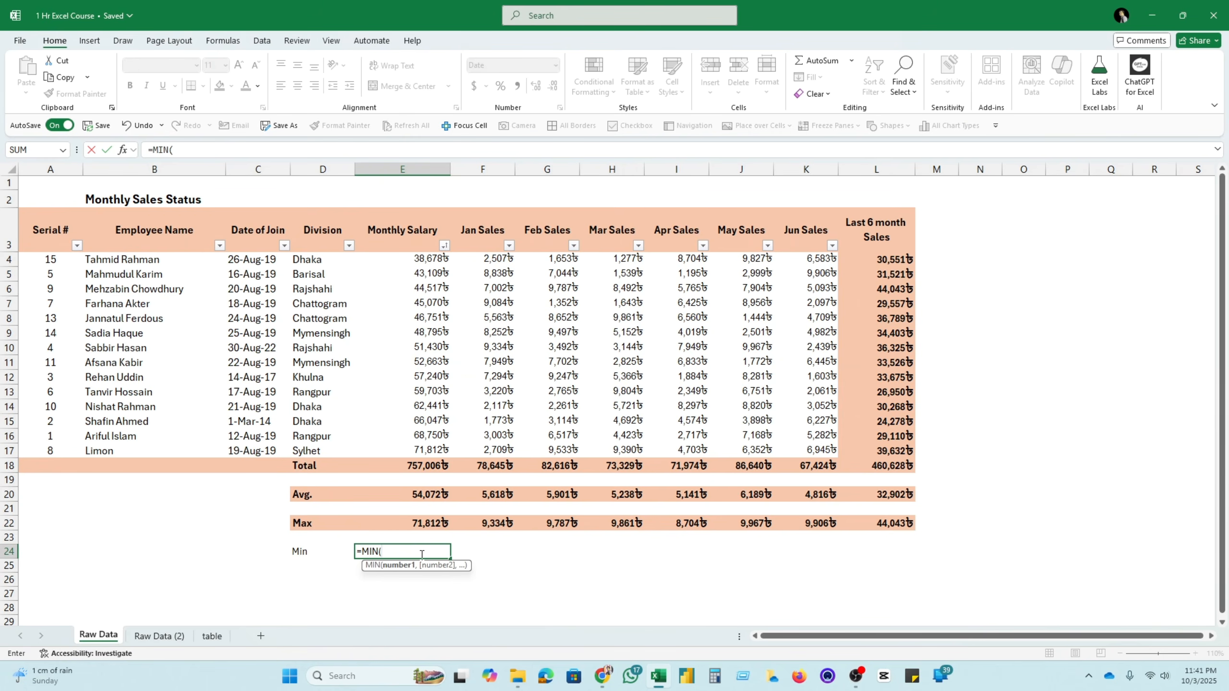
left_click_drag(425, 261, 426, 448)
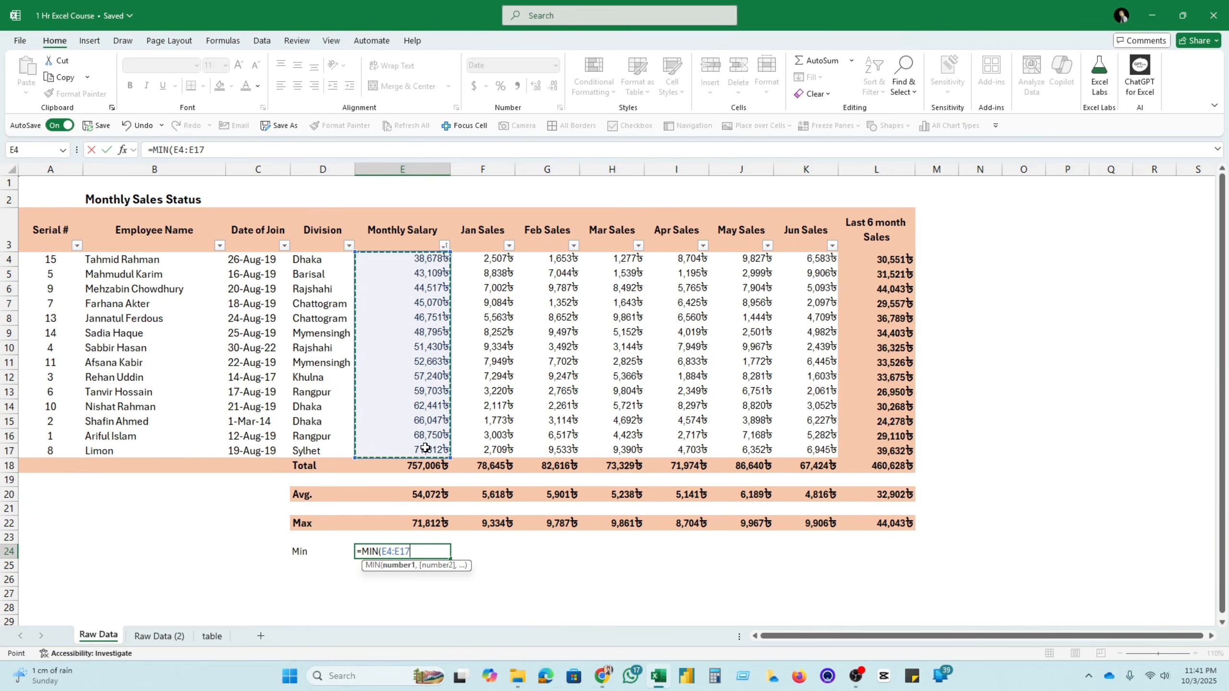
key("Return")
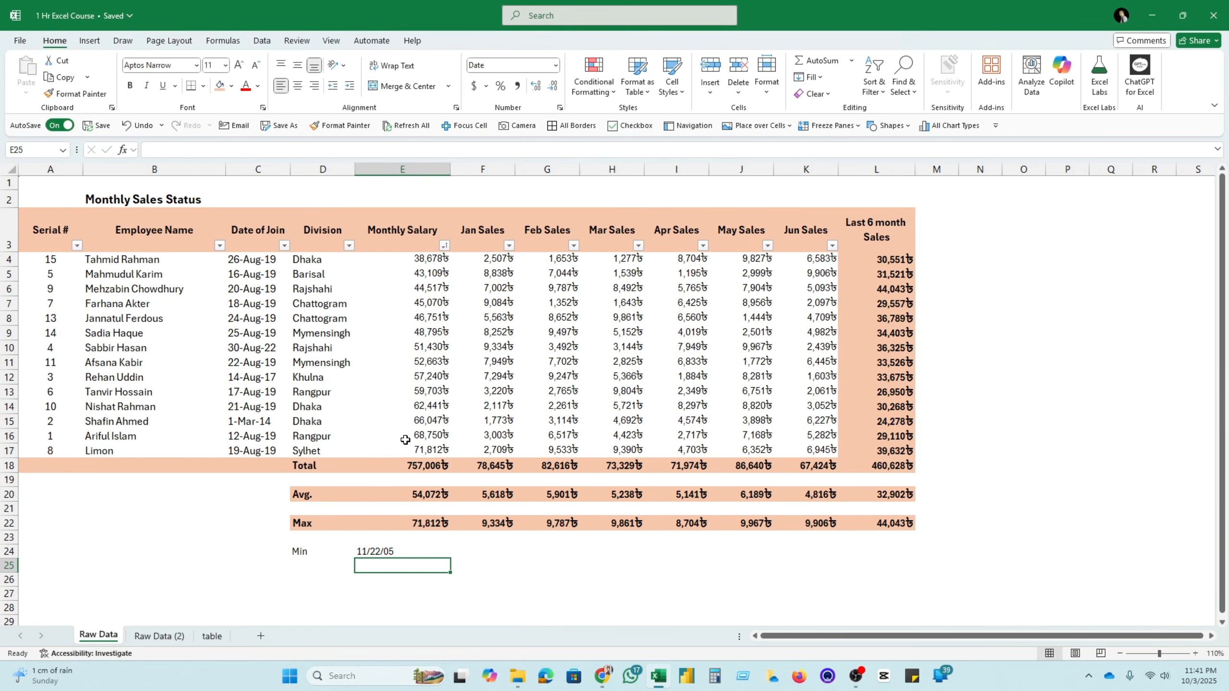
Copy the formatting of the maximum in E22 onto E24 with Format Painter and fill the MIN formula across to L24
left_click(431, 524)
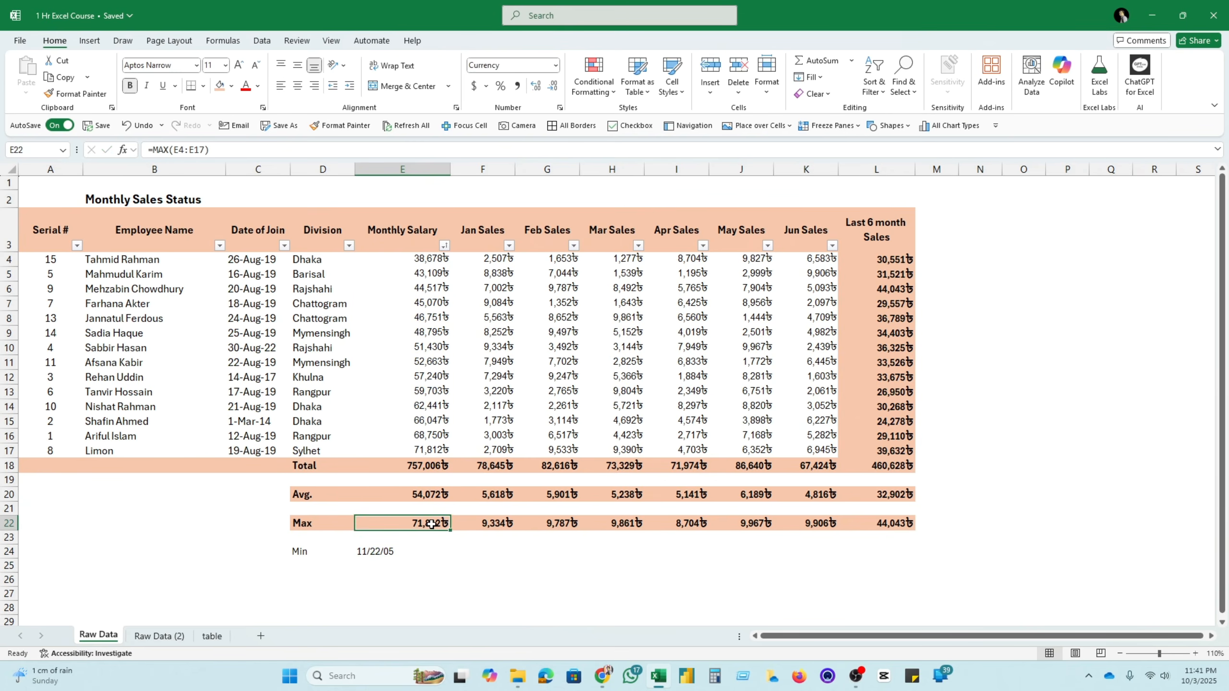
left_click(76, 94)
left_click(404, 552)
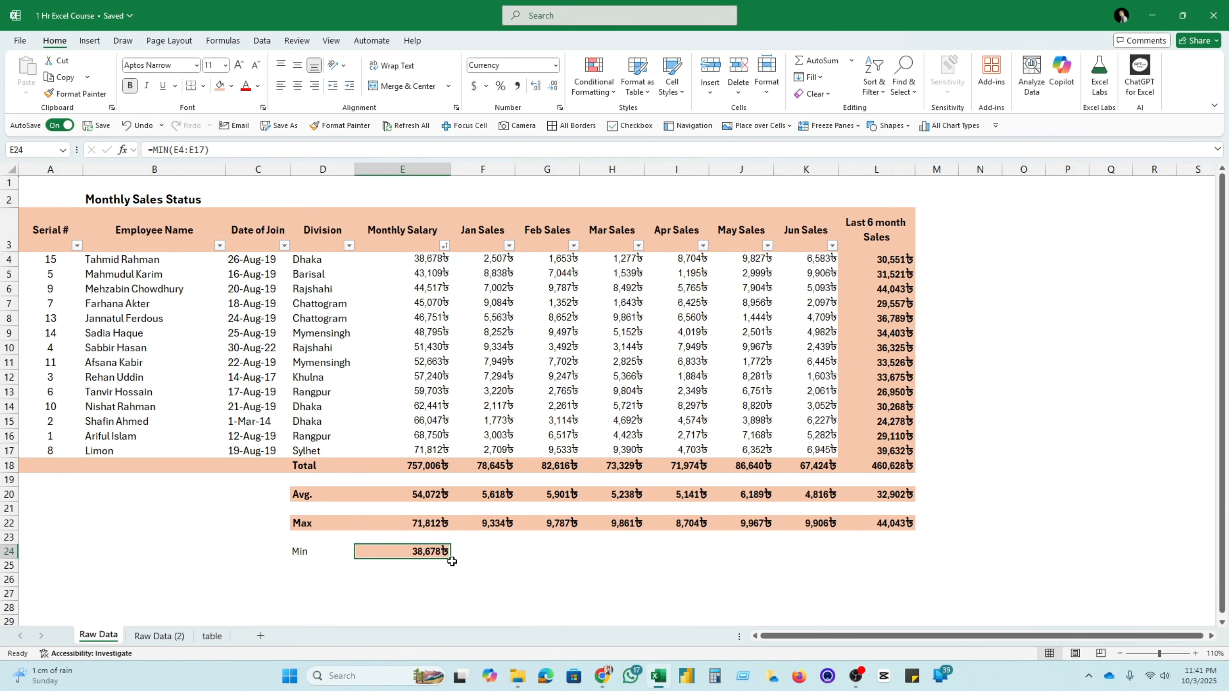
left_click_drag(450, 559, 925, 556)
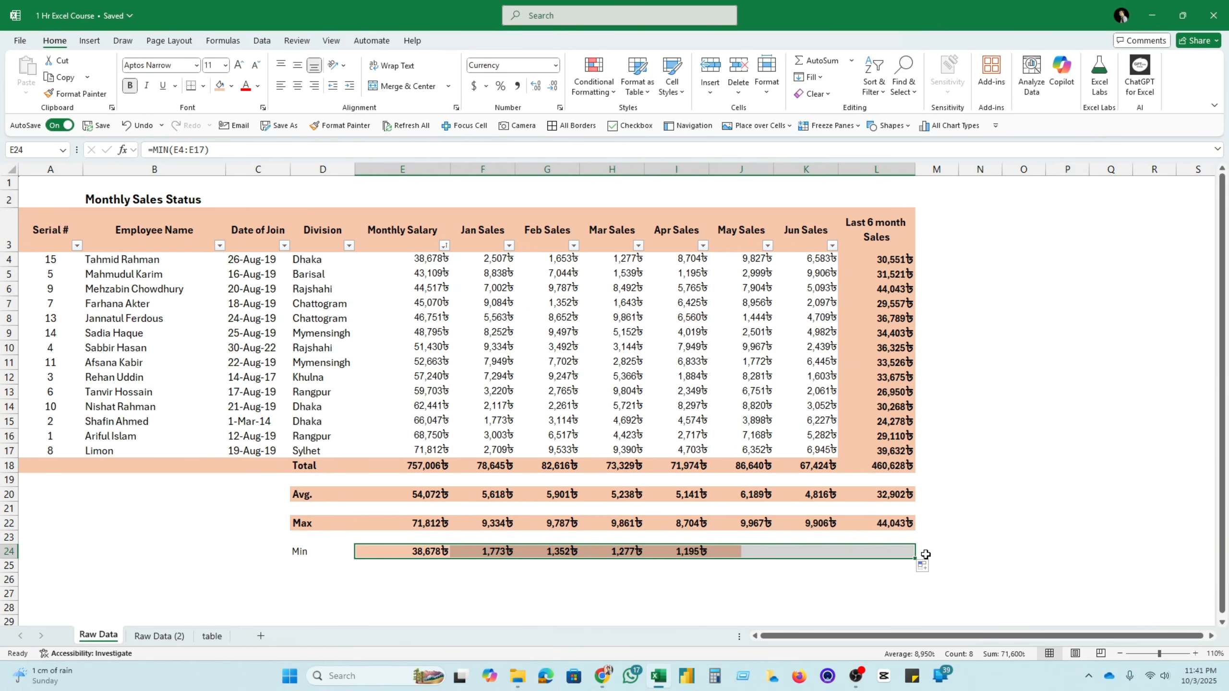
left_click(415, 554)
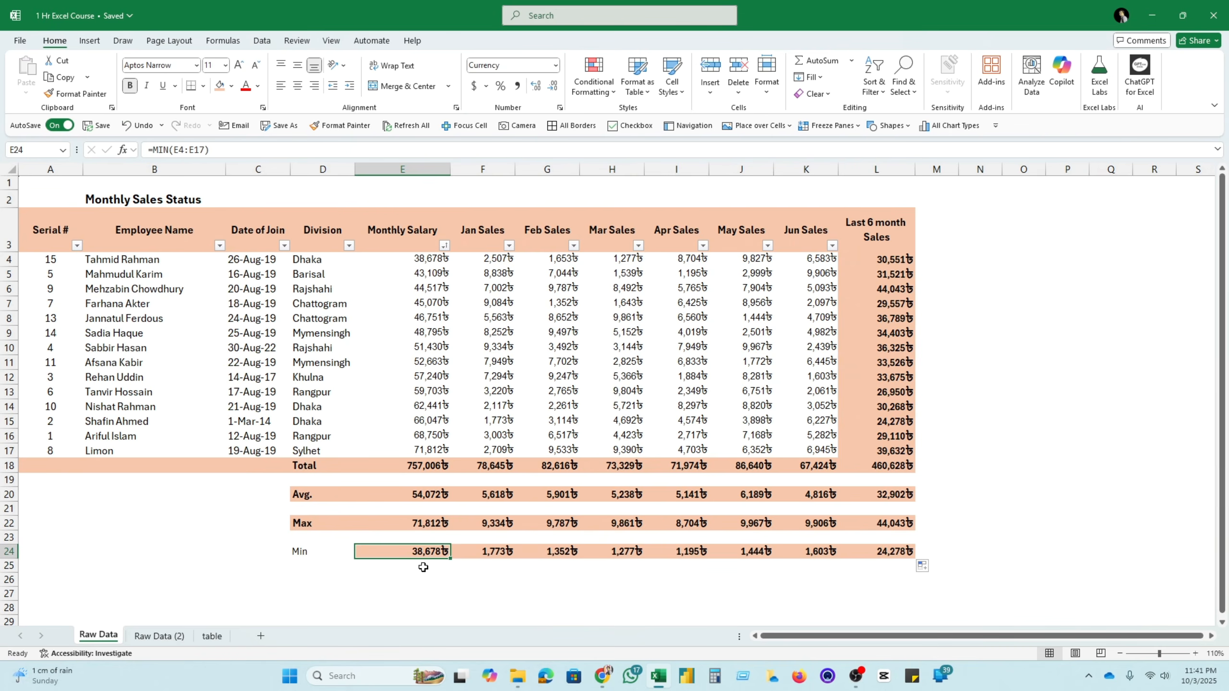
left_click(427, 261)
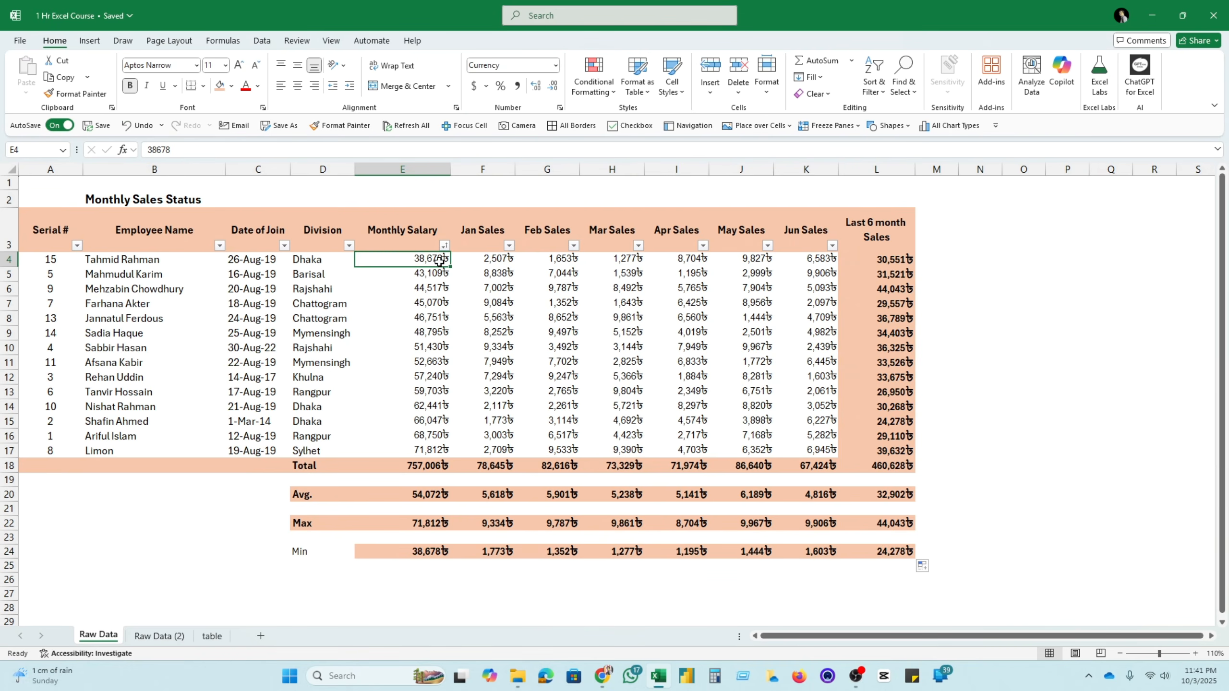
left_click(496, 580)
Copy the formatting of the "Max" label in D22 onto the "Min" label in D24 with Format Painter
left_click(309, 524)
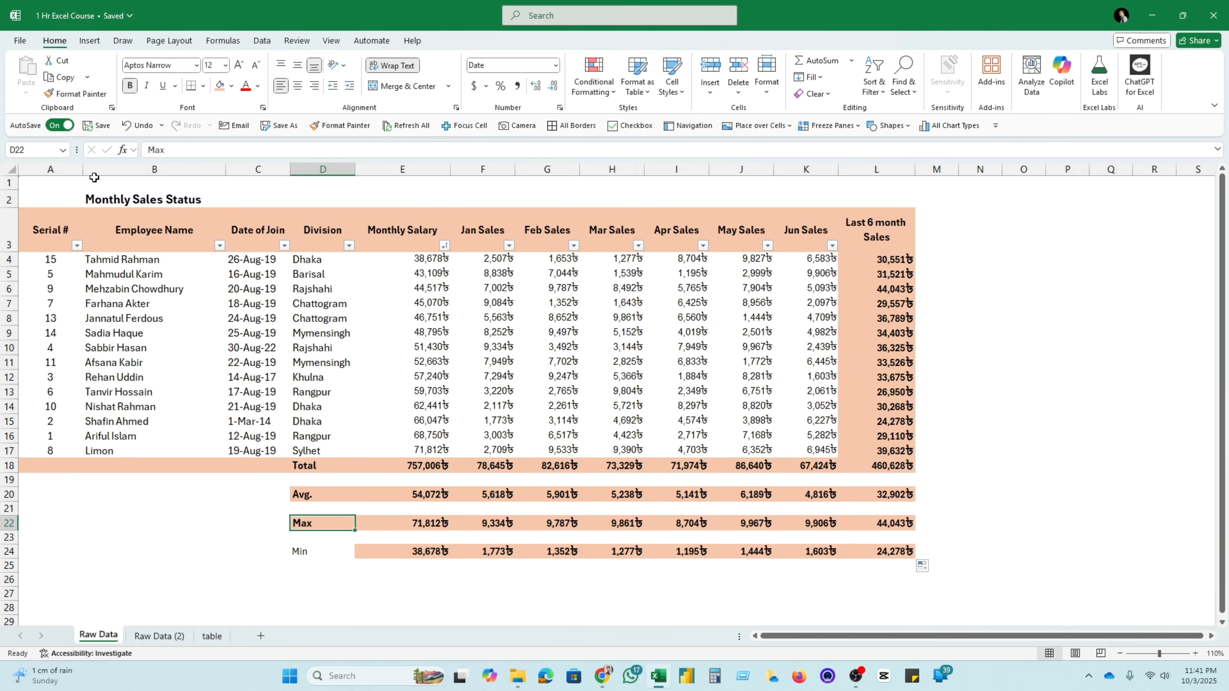
left_click(78, 94)
left_click(323, 552)
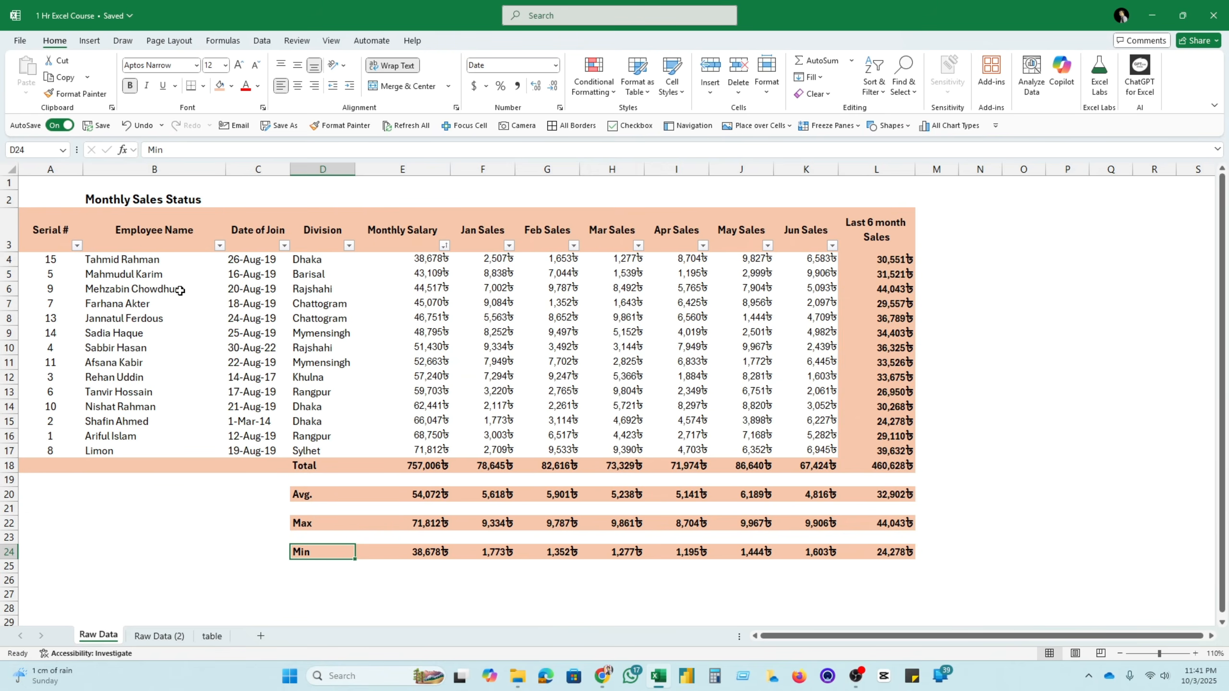
Enter the label "Total # of Employee" in B21, below the Employee Name column
left_click_drag(157, 259, 160, 440)
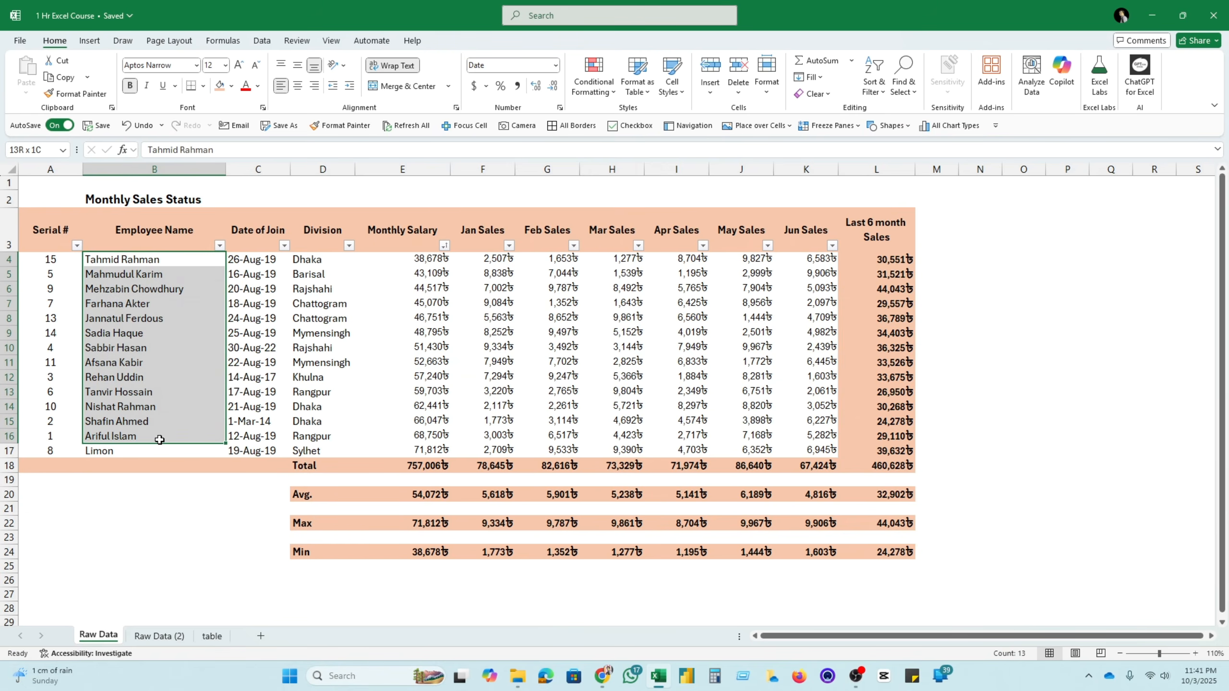
left_click(159, 537)
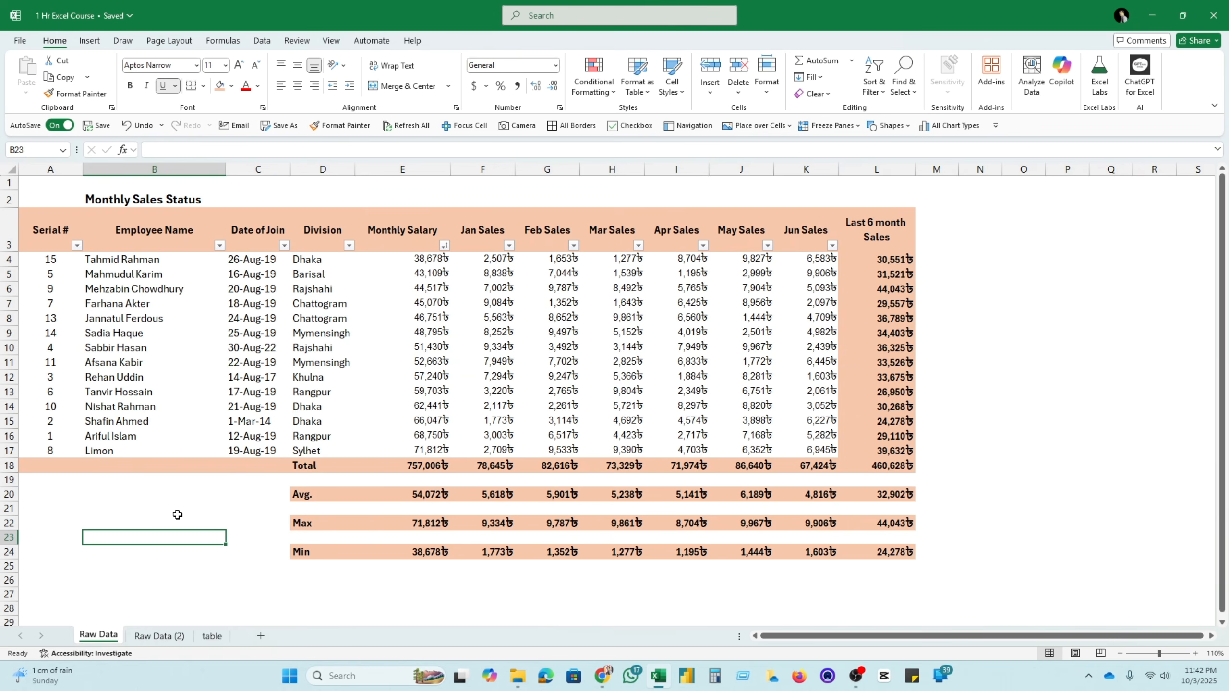
left_click(98, 510)
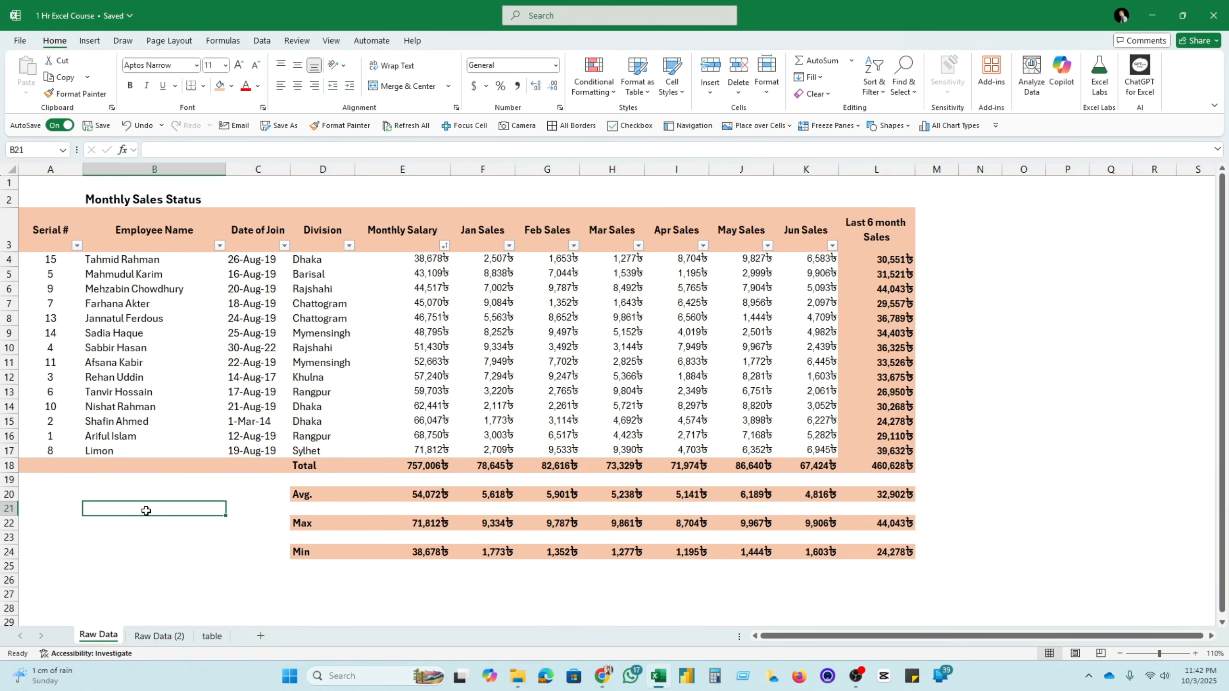
type("Total # of Emp")
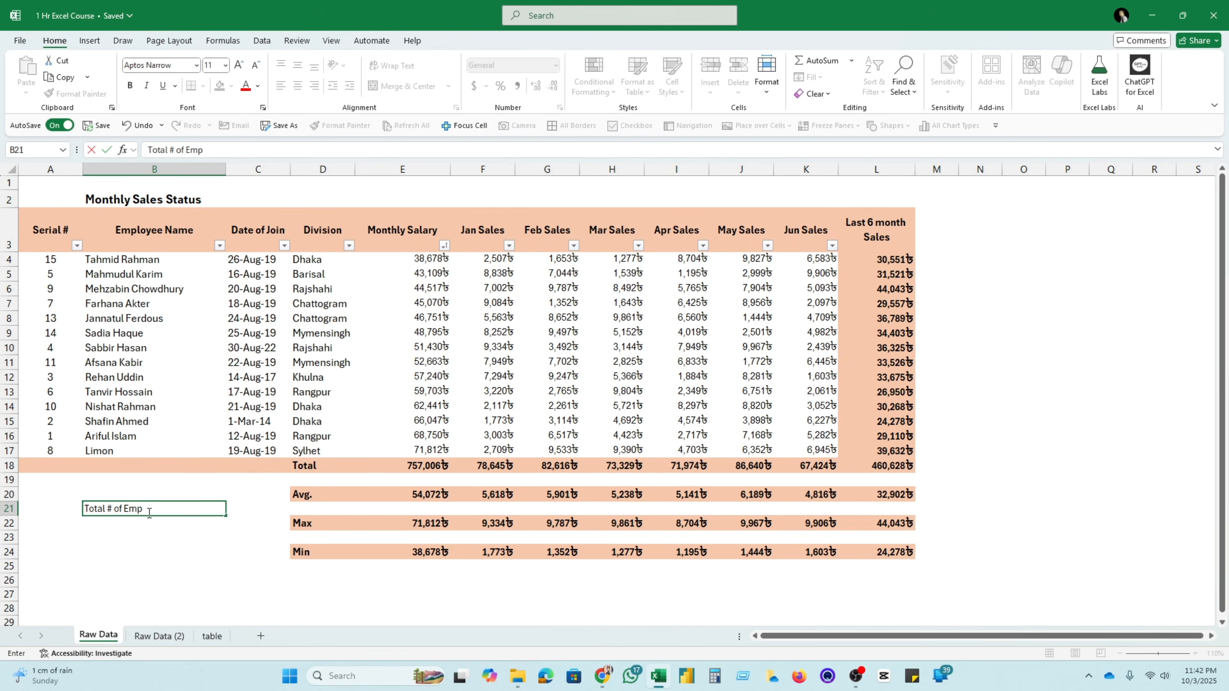
type("loyee")
left_click(160, 535)
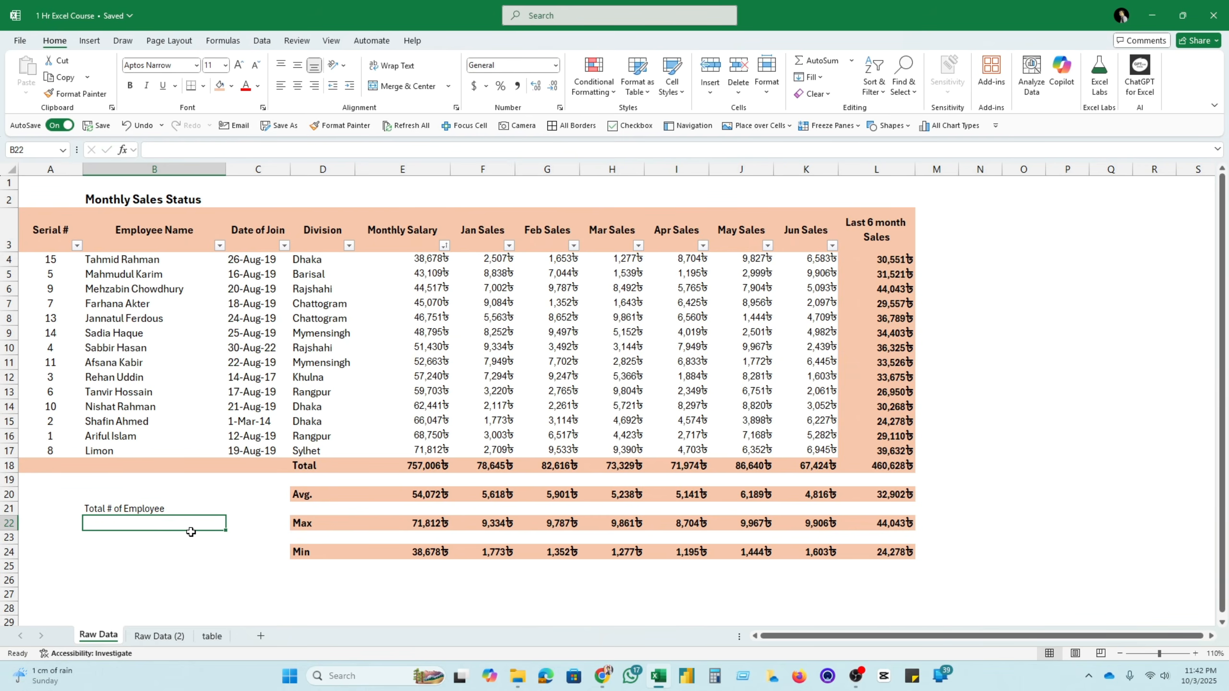
Count the employees in B22 with the COUNT function over the serial numbers in A4:A17
type("=")
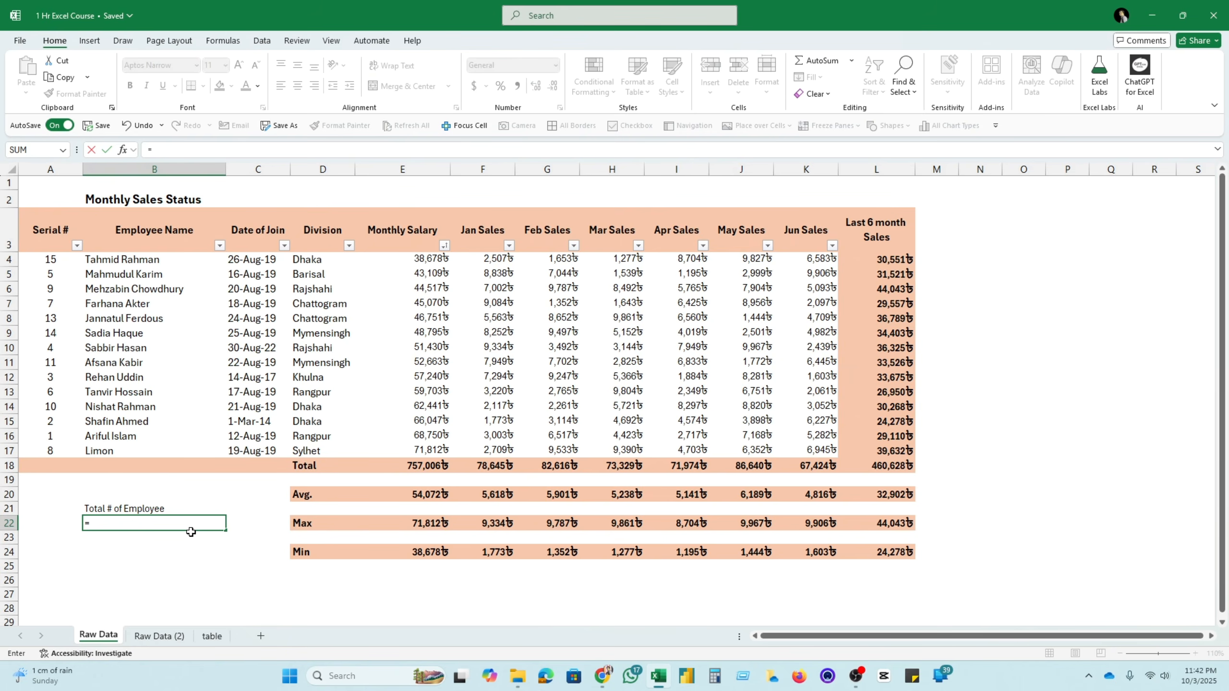
key("Escape")
left_click(142, 260)
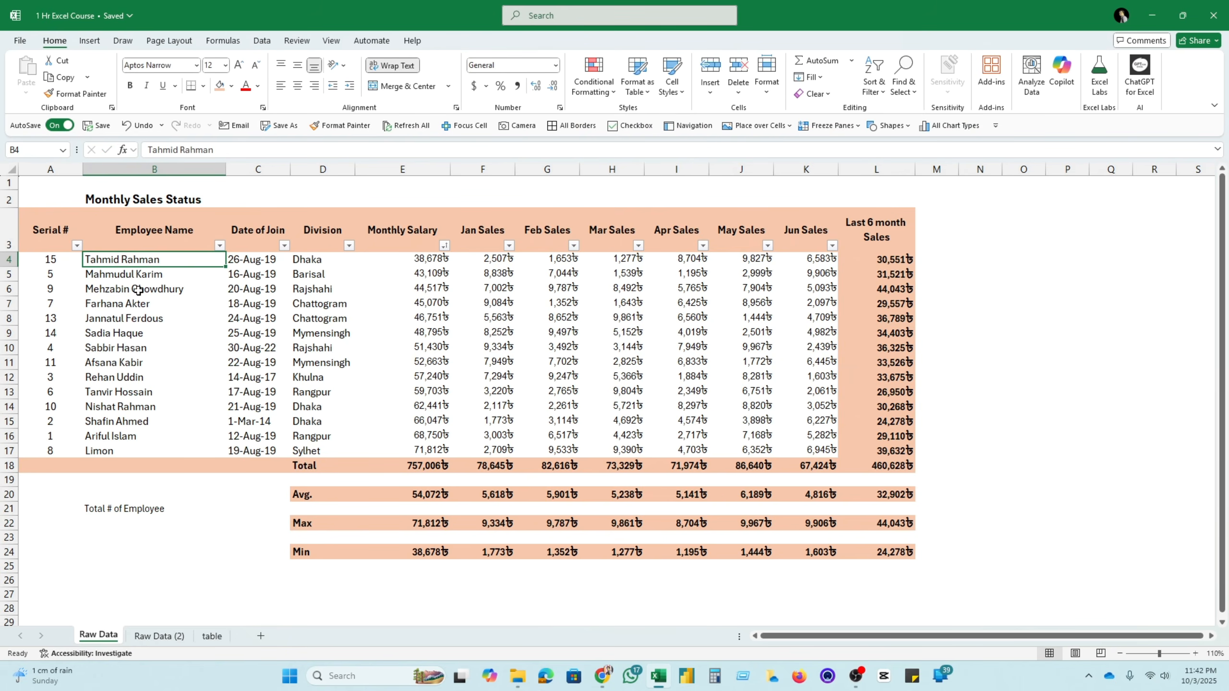
left_click(139, 289)
left_click(136, 304)
left_click(131, 333)
left_click(119, 526)
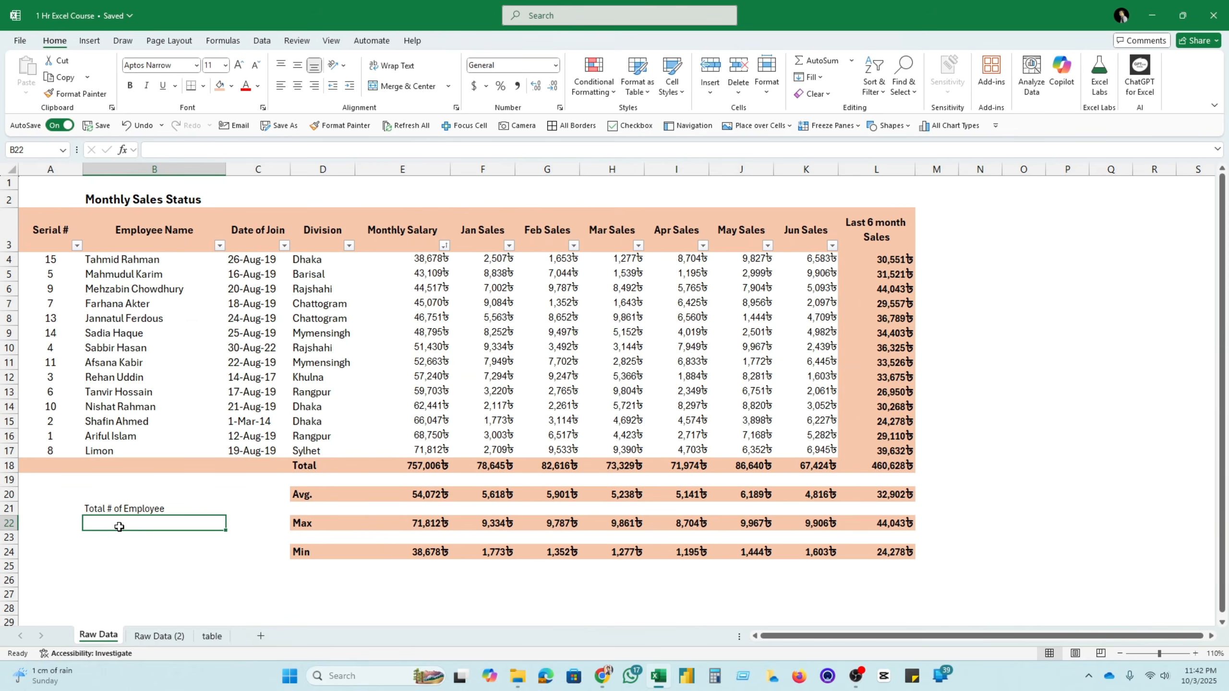
type("=")
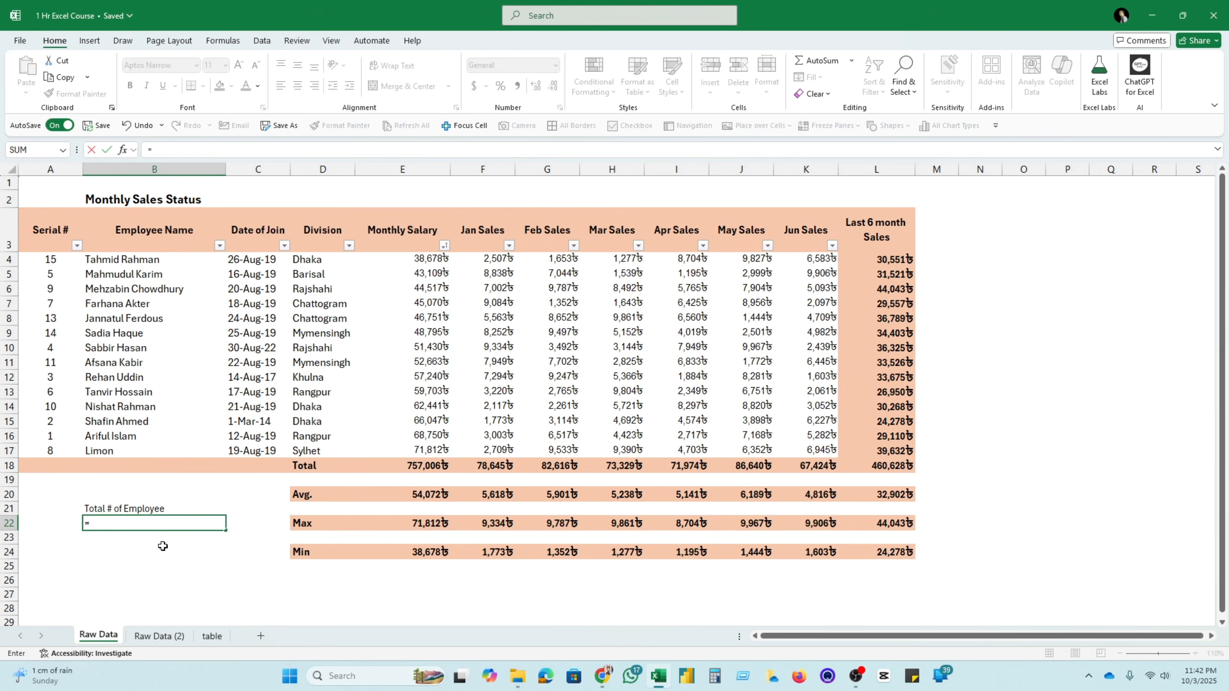
type("cou")
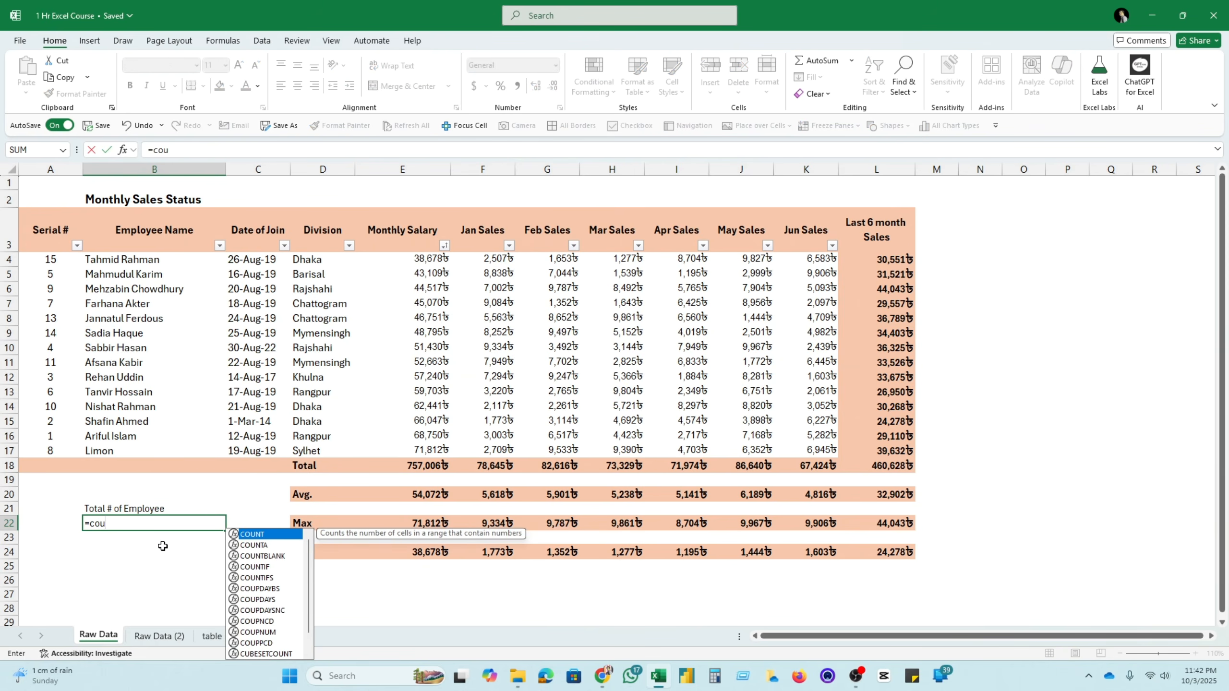
double_click(271, 534)
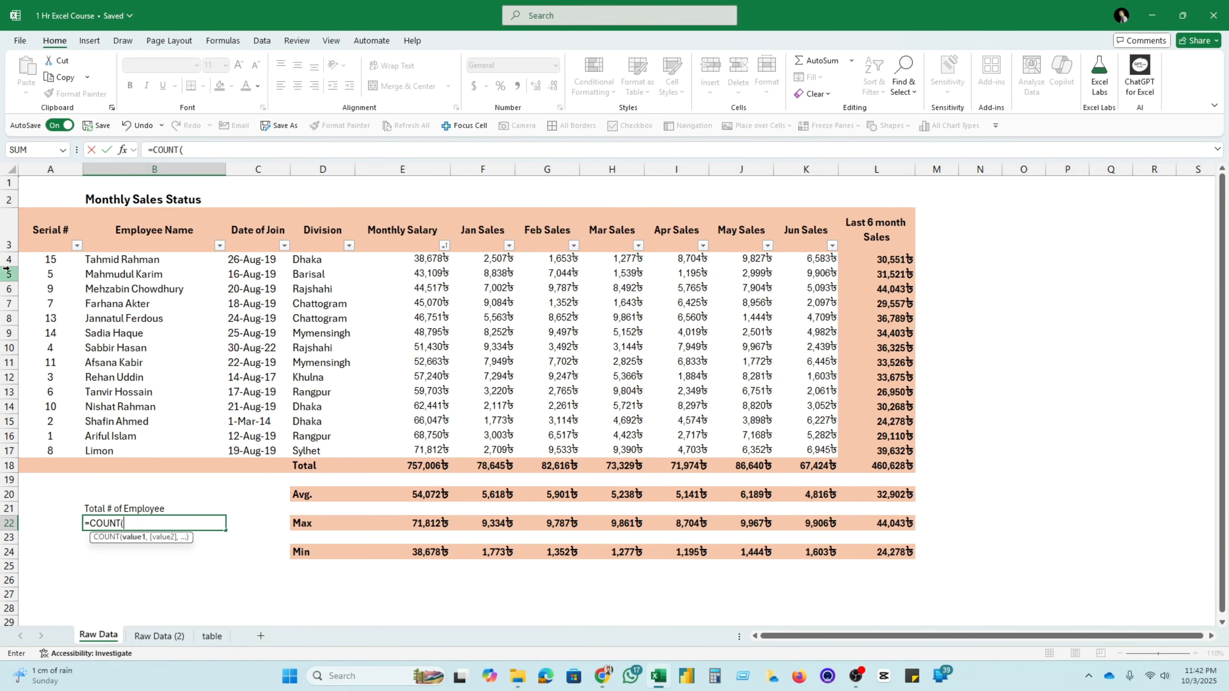
left_click_drag(52, 260, 52, 451)
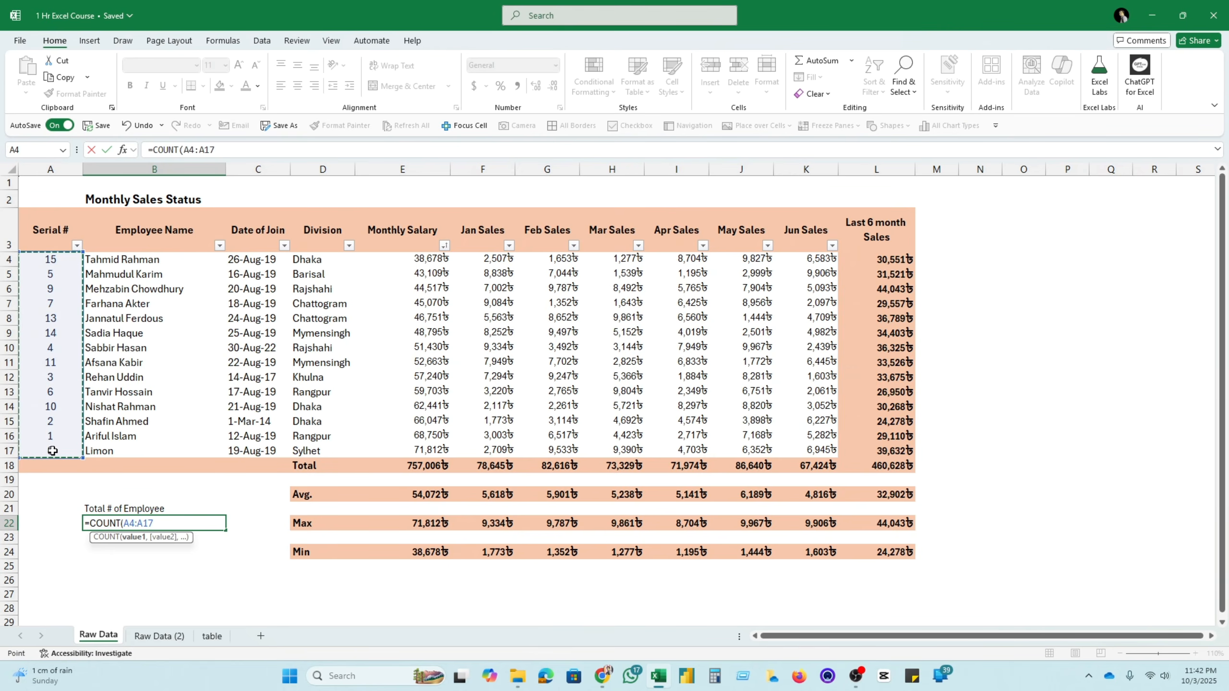
key("Return")
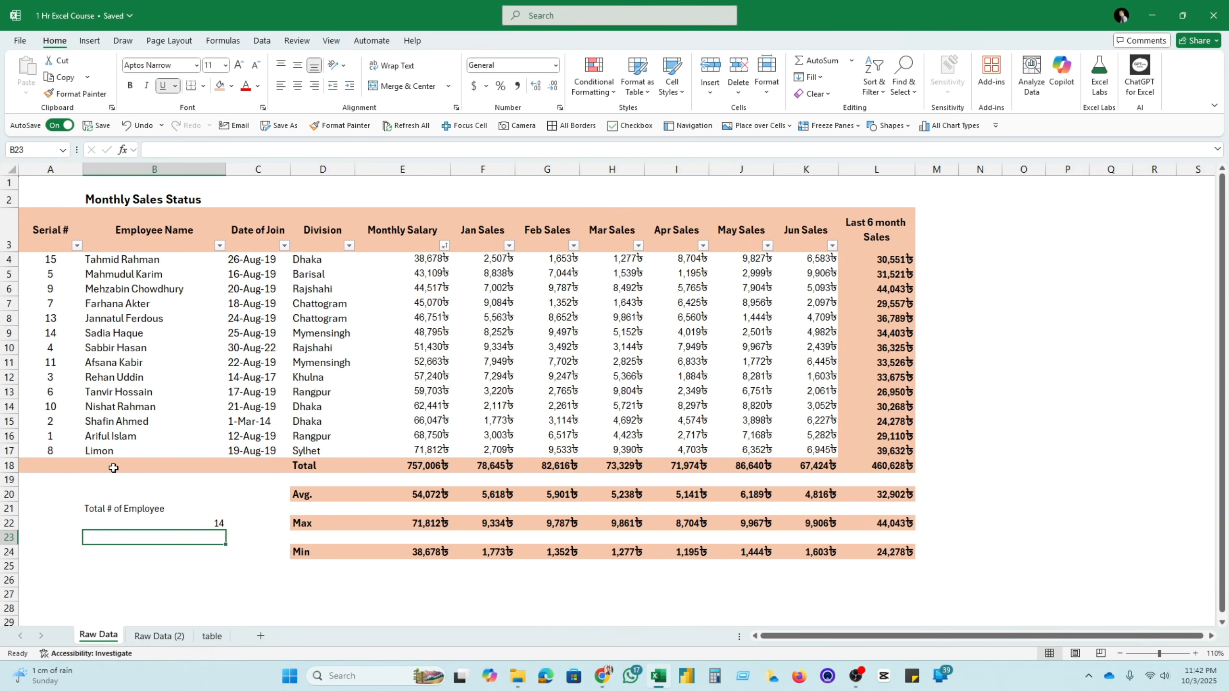
Try to count the employees in B22 with the COUNT function over the employee names in B4:B17
double_click(187, 523)
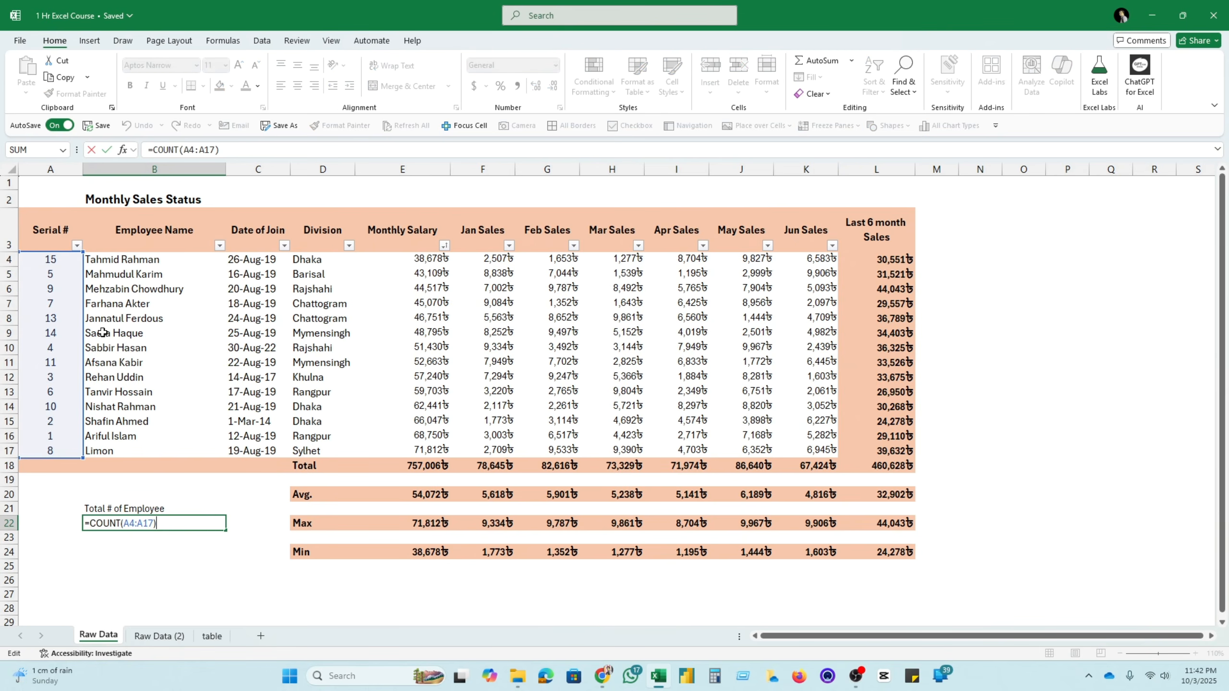
key("BackSpace")
key("BackSpace")
key("BackSpace")
key("BackSpace")
key("BackSpace")
key("BackSpace")
key("BackSpace")
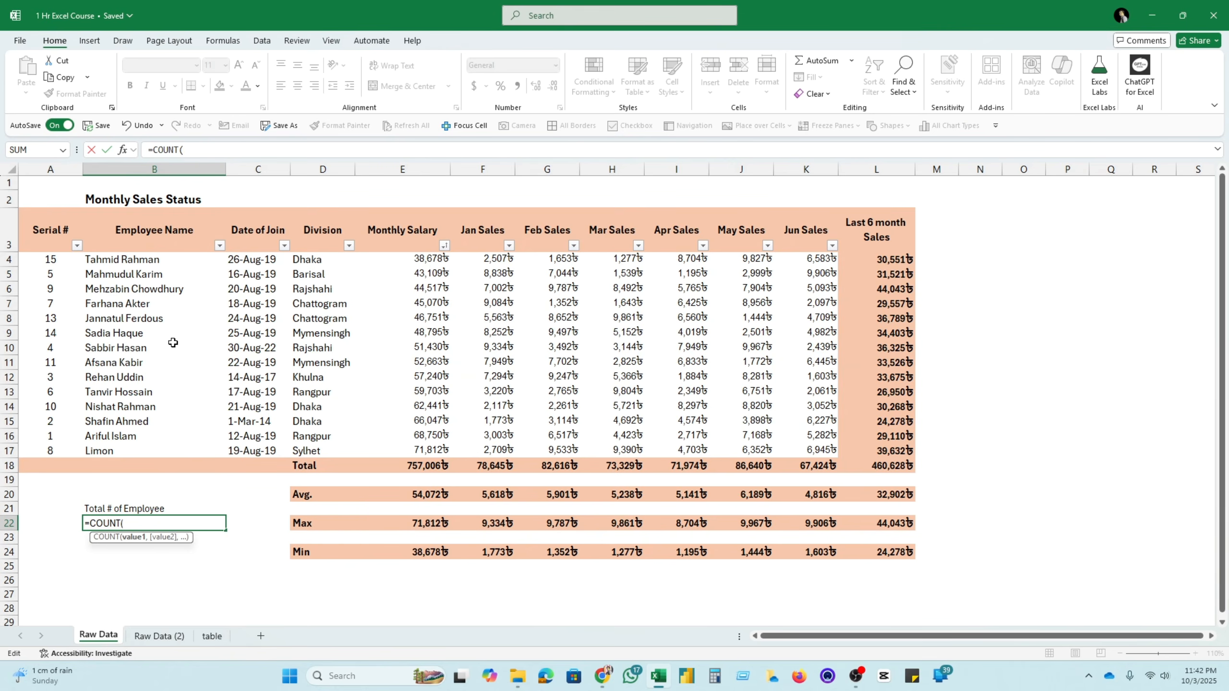
left_click_drag(165, 261, 171, 454)
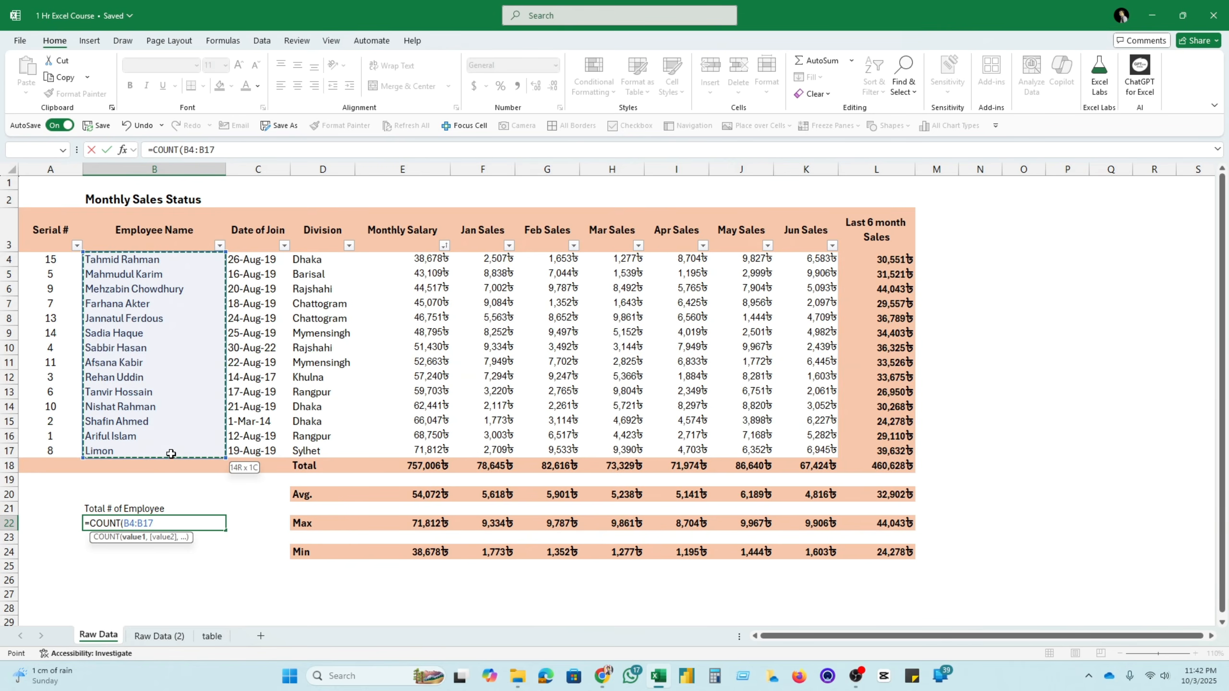
key("Return")
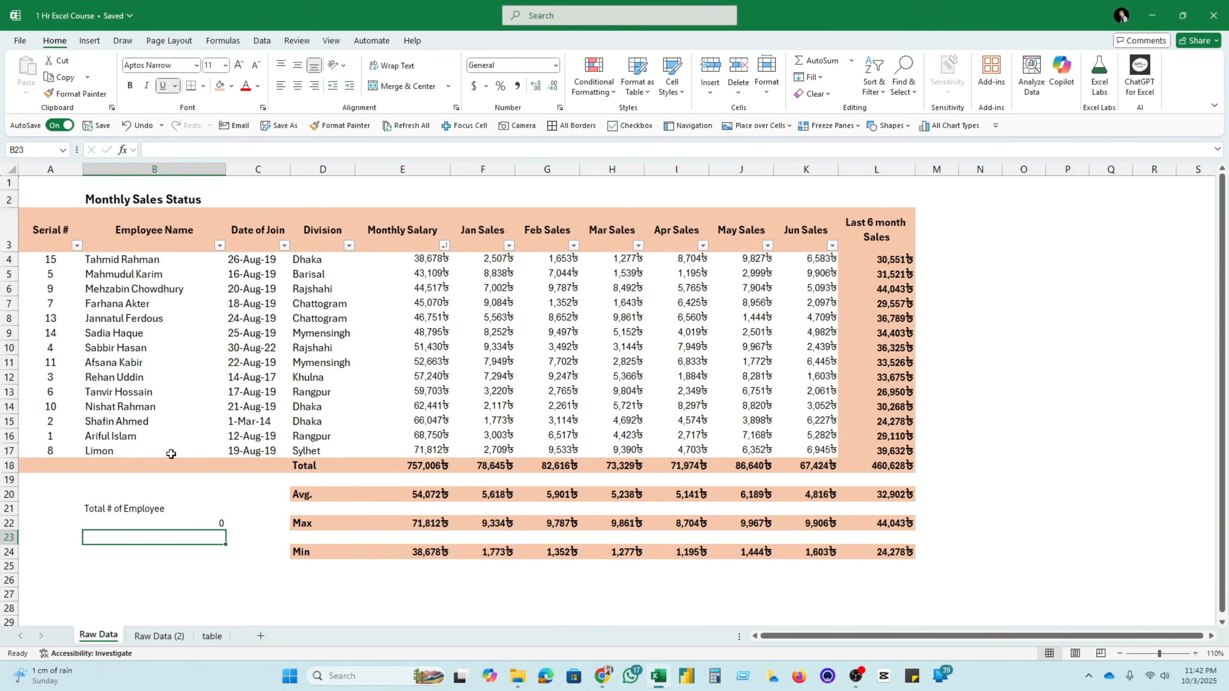
Change the formula in B22 to the COUNTA function over the employee names in B4:B17
left_click(179, 520)
double_click(181, 521)
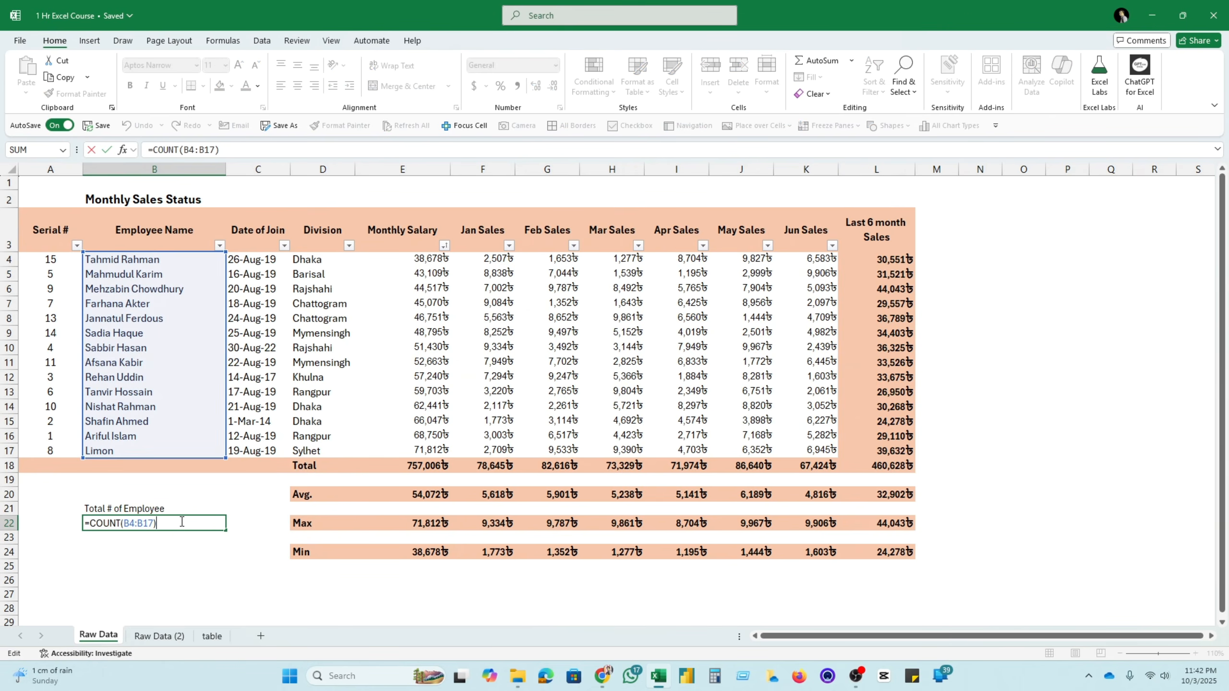
left_click(121, 521)
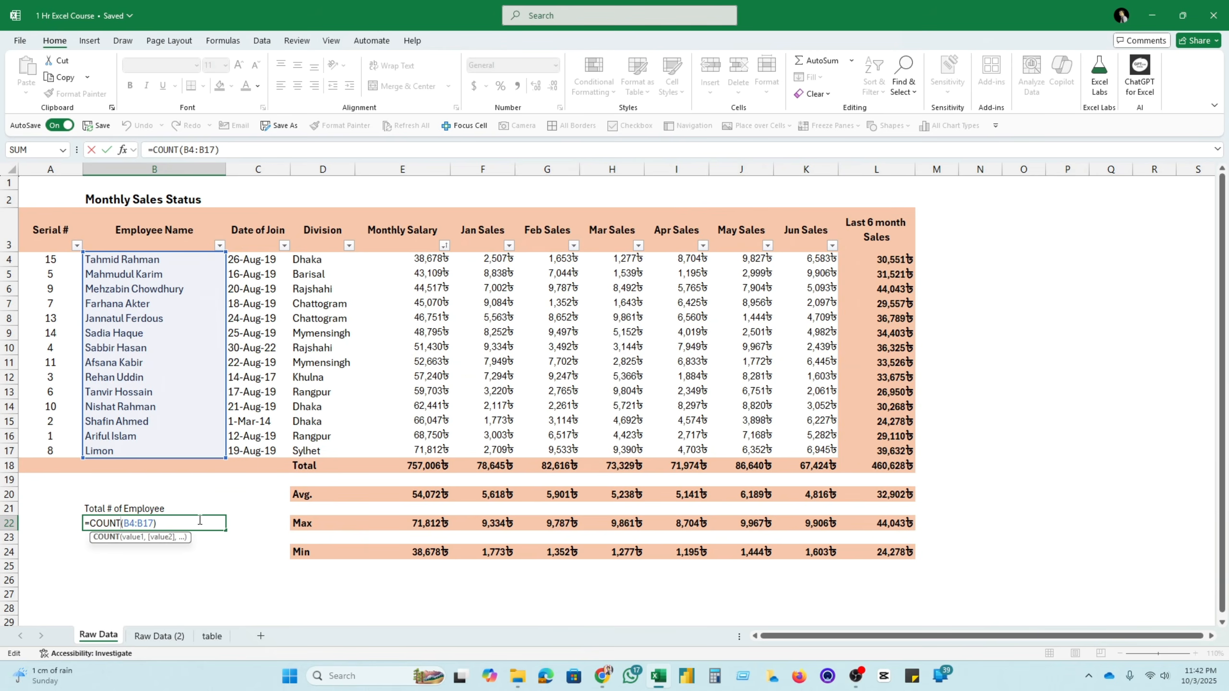
type("A")
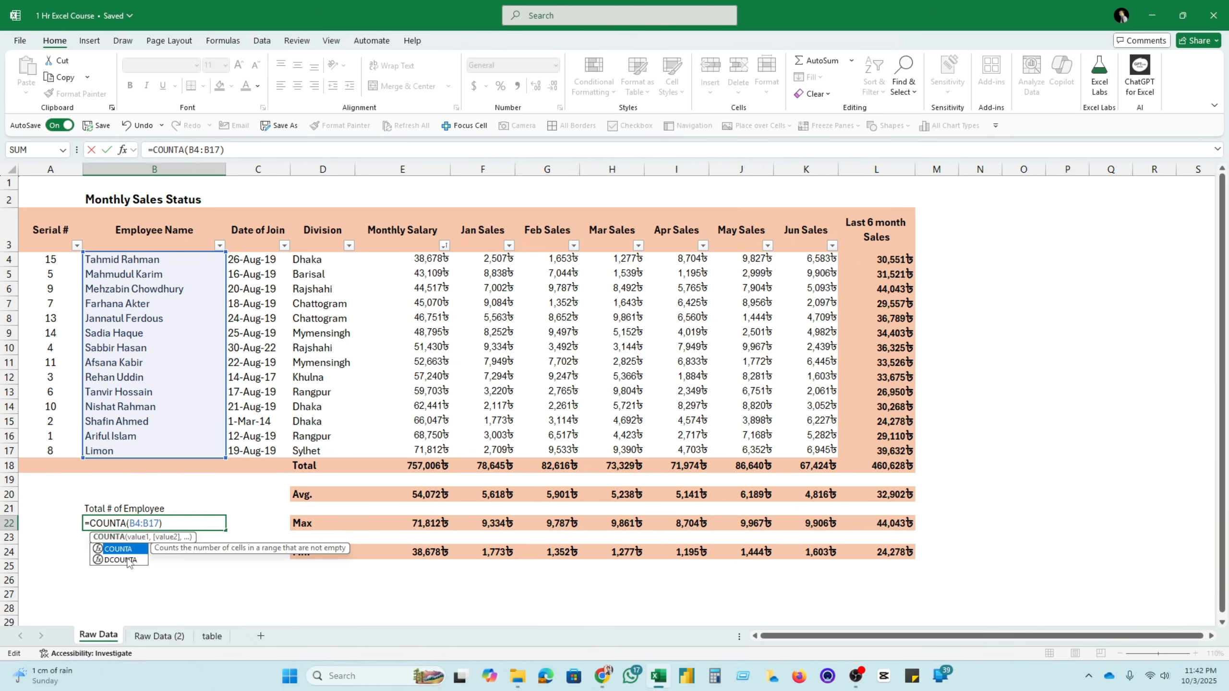
left_click(168, 521)
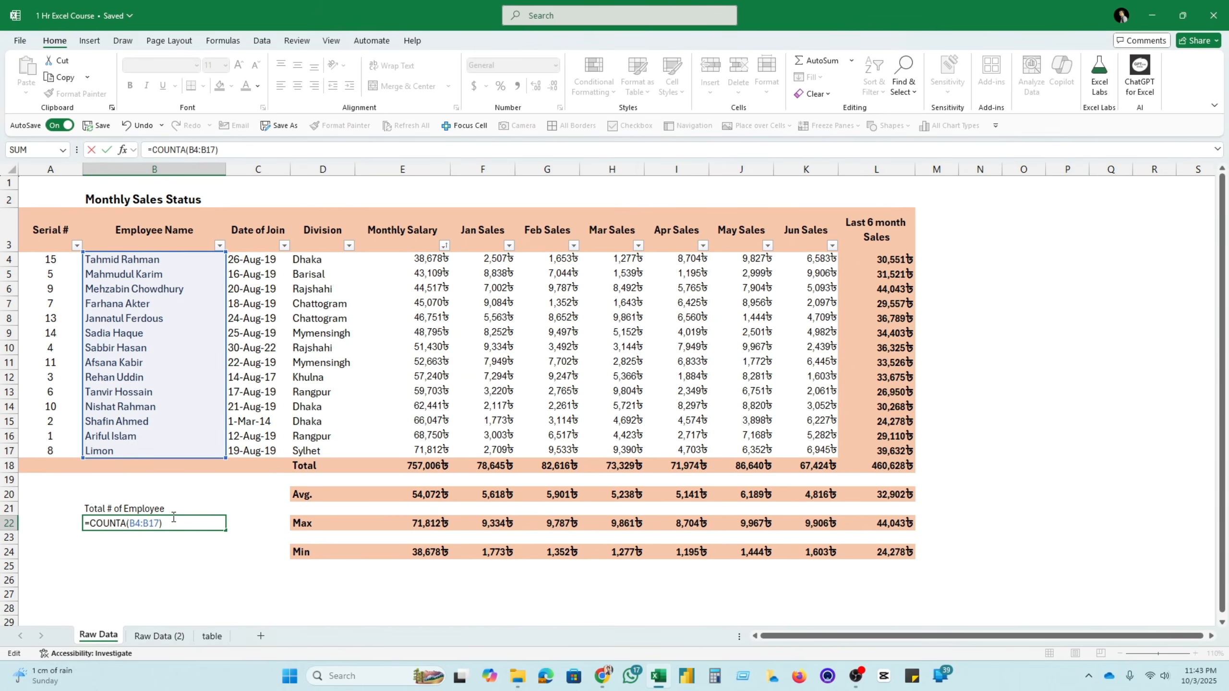
key("BackSpace")
key("BackSpace")
key("BackSpace")
key("BackSpace")
key("BackSpace")
key("BackSpace")
key("BackSpace")
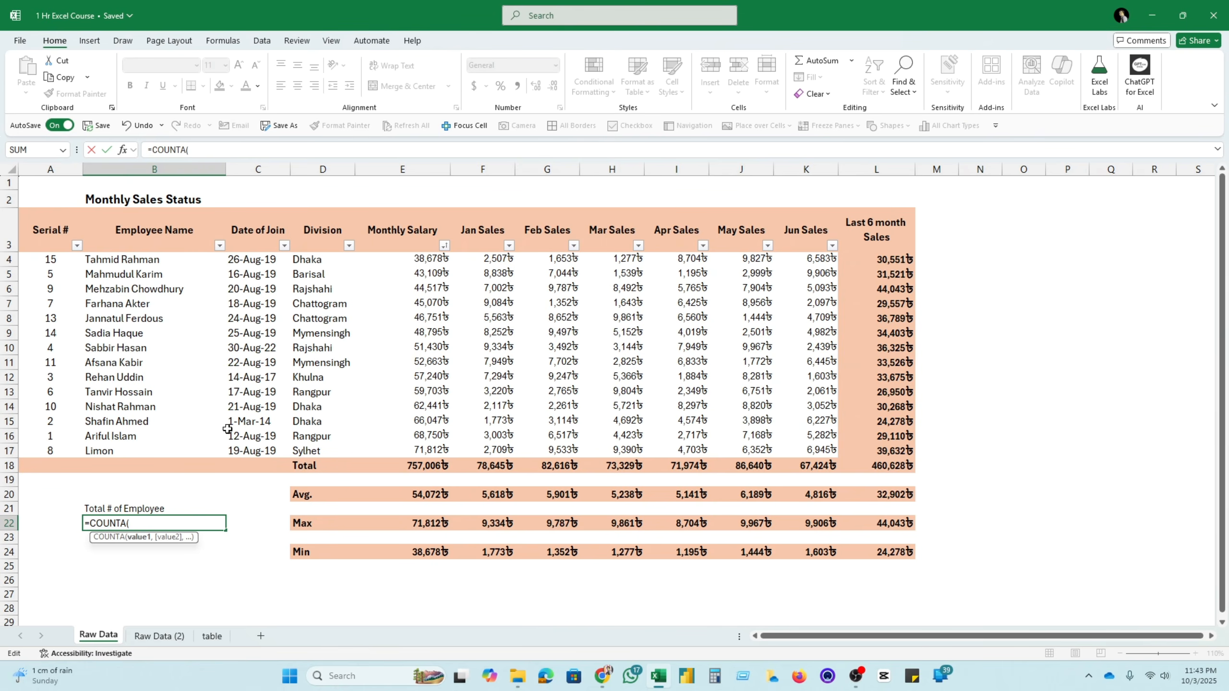
left_click_drag(146, 260, 145, 453)
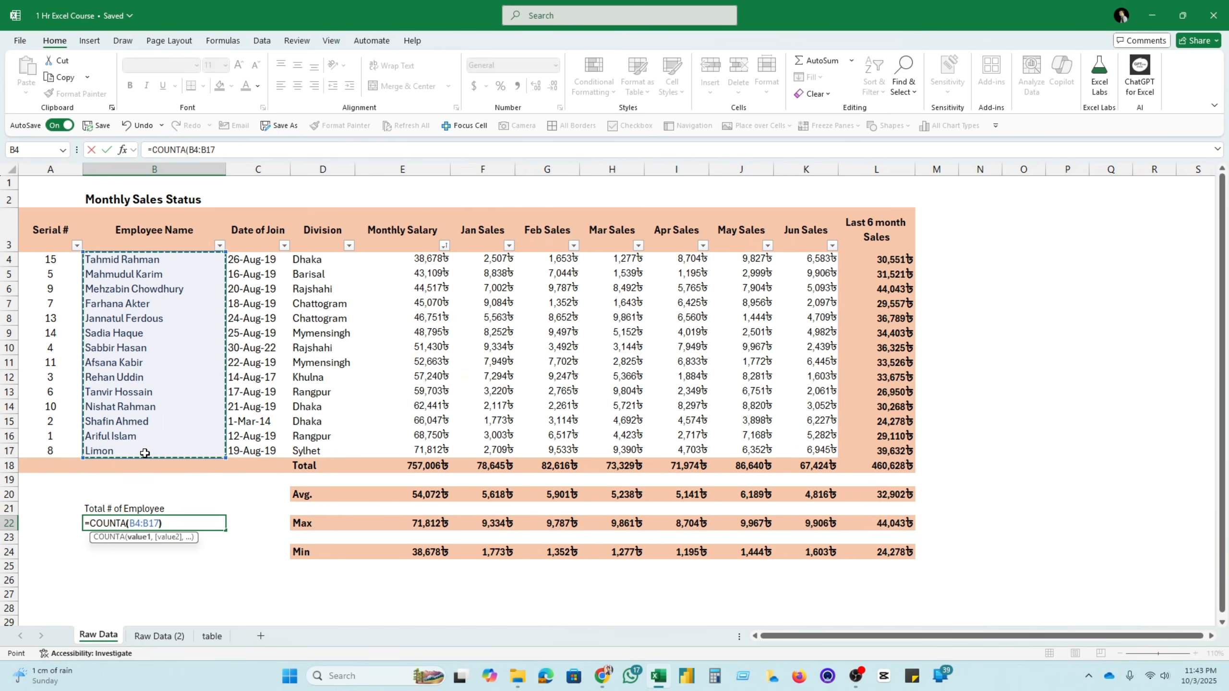
key("Return")
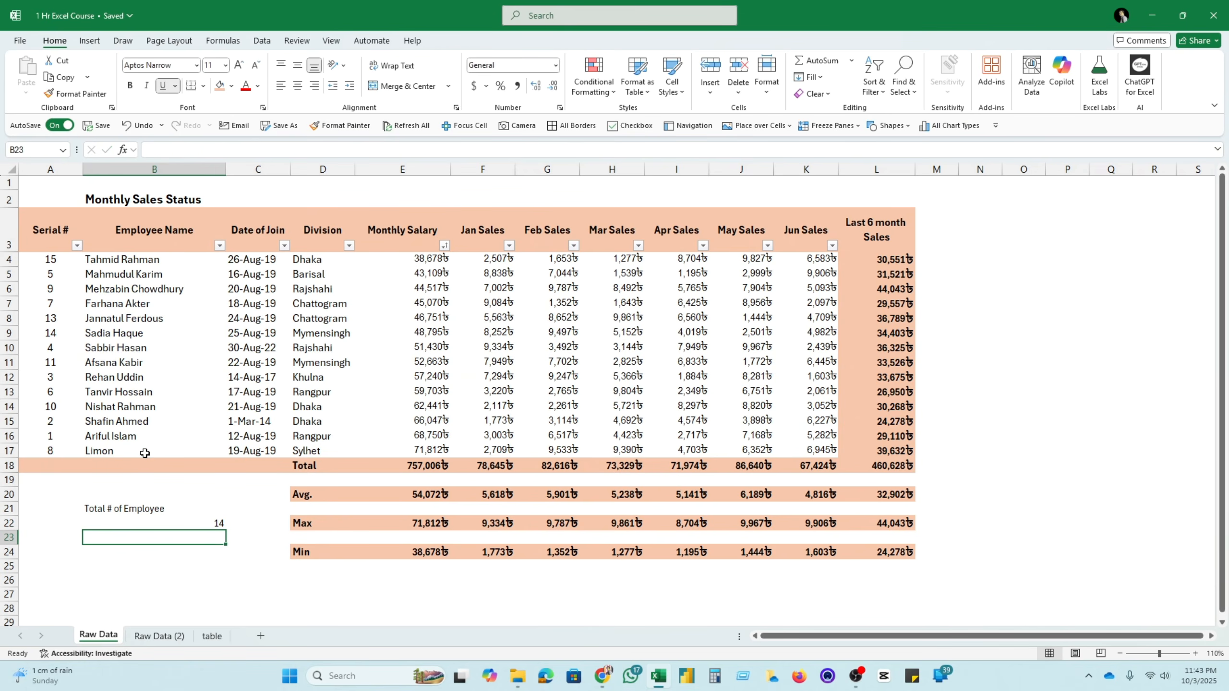
Examine the COUNTA formula in B22 and go through the employee names it counts, from B4 down to B17
left_click(163, 518)
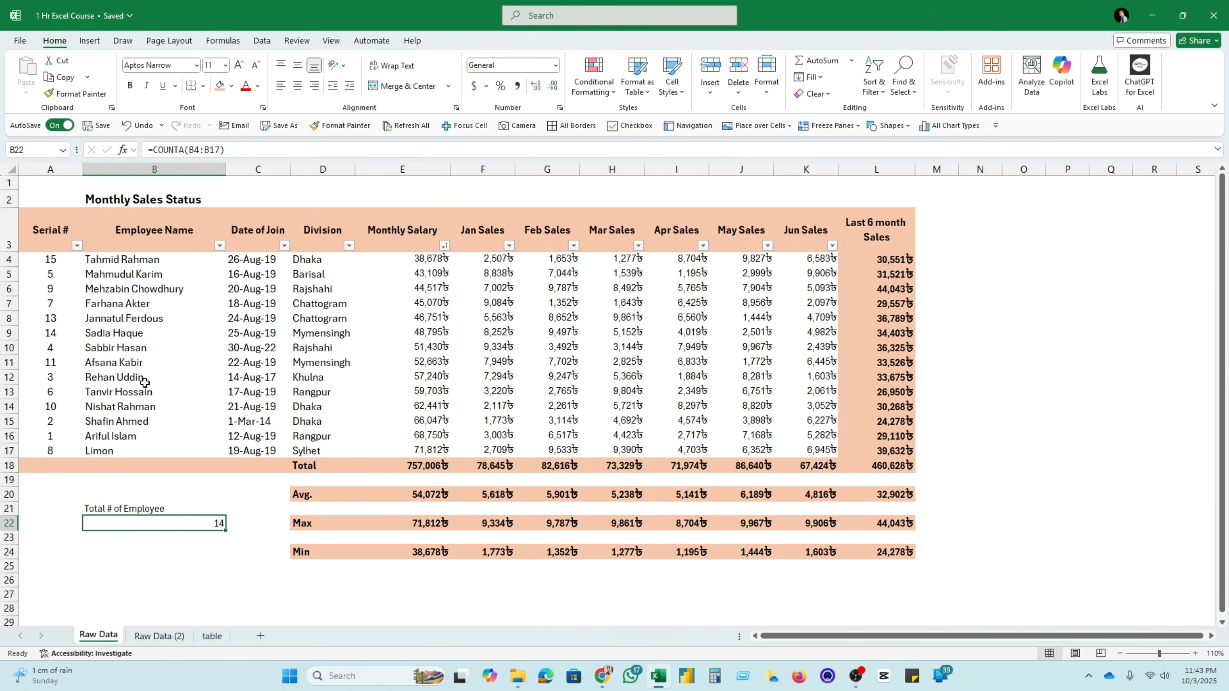
left_click(161, 263)
left_click(156, 276)
left_click(149, 291)
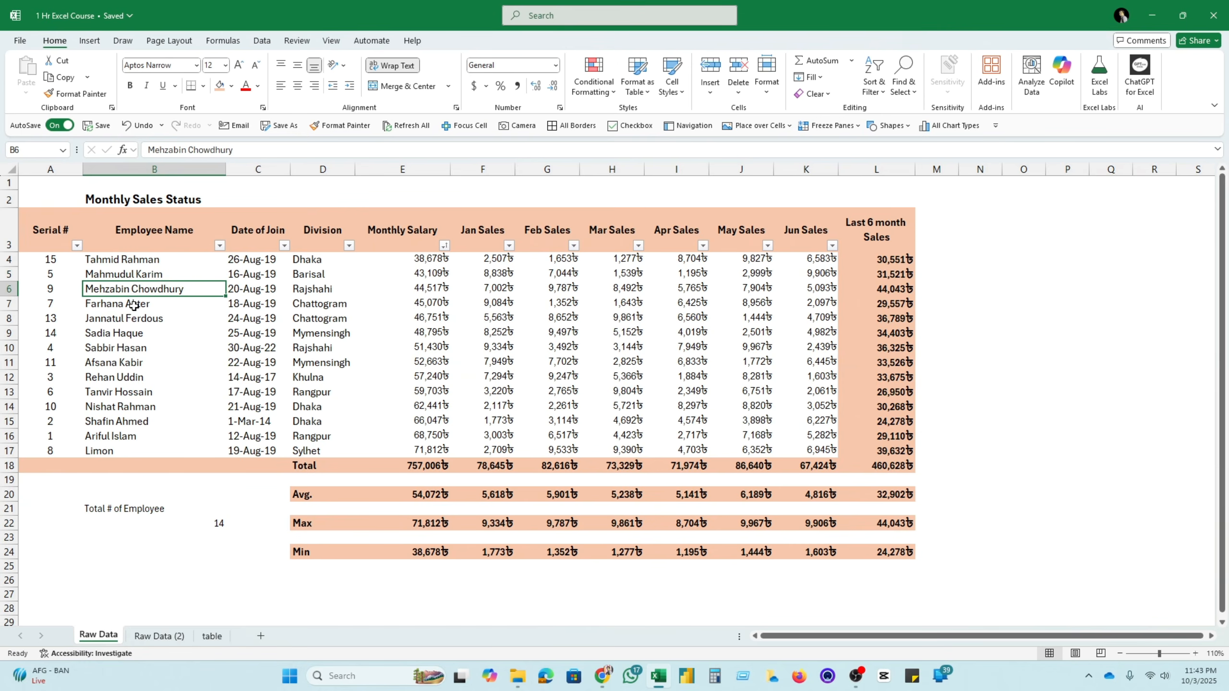
left_click(142, 305)
left_click(136, 320)
left_click(132, 332)
left_click(128, 357)
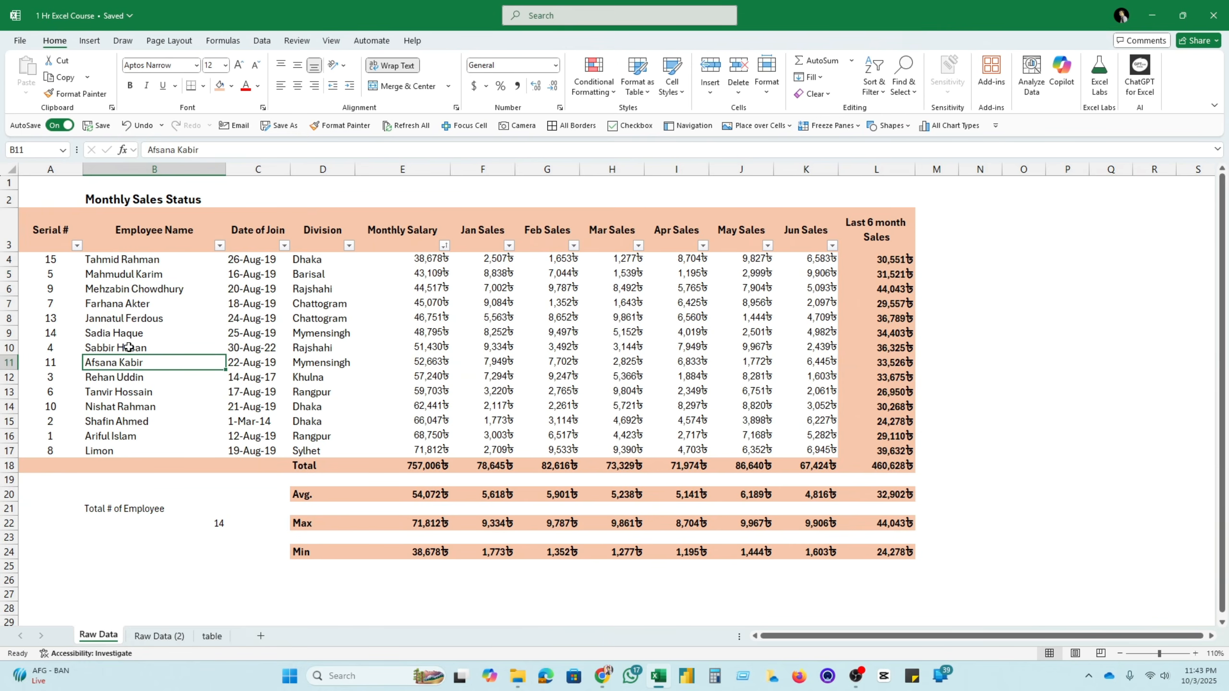
left_click(129, 348)
left_click(129, 376)
left_click(130, 392)
left_click(130, 407)
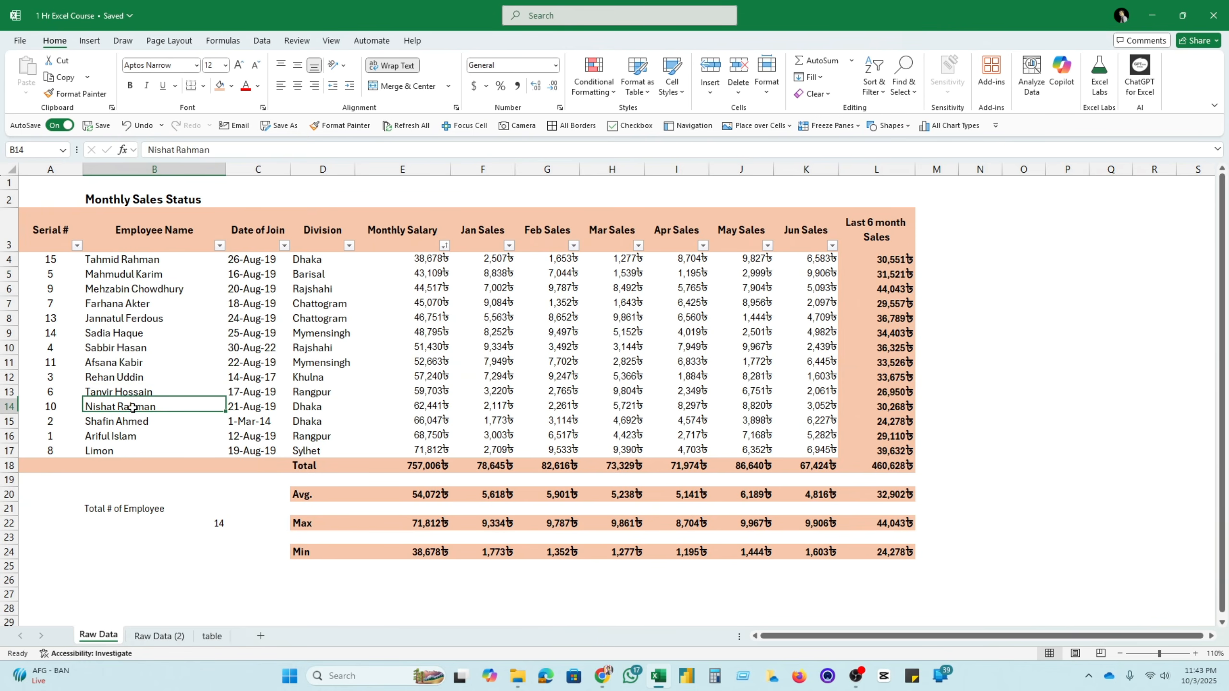
left_click(129, 421)
left_click(125, 438)
left_click(108, 453)
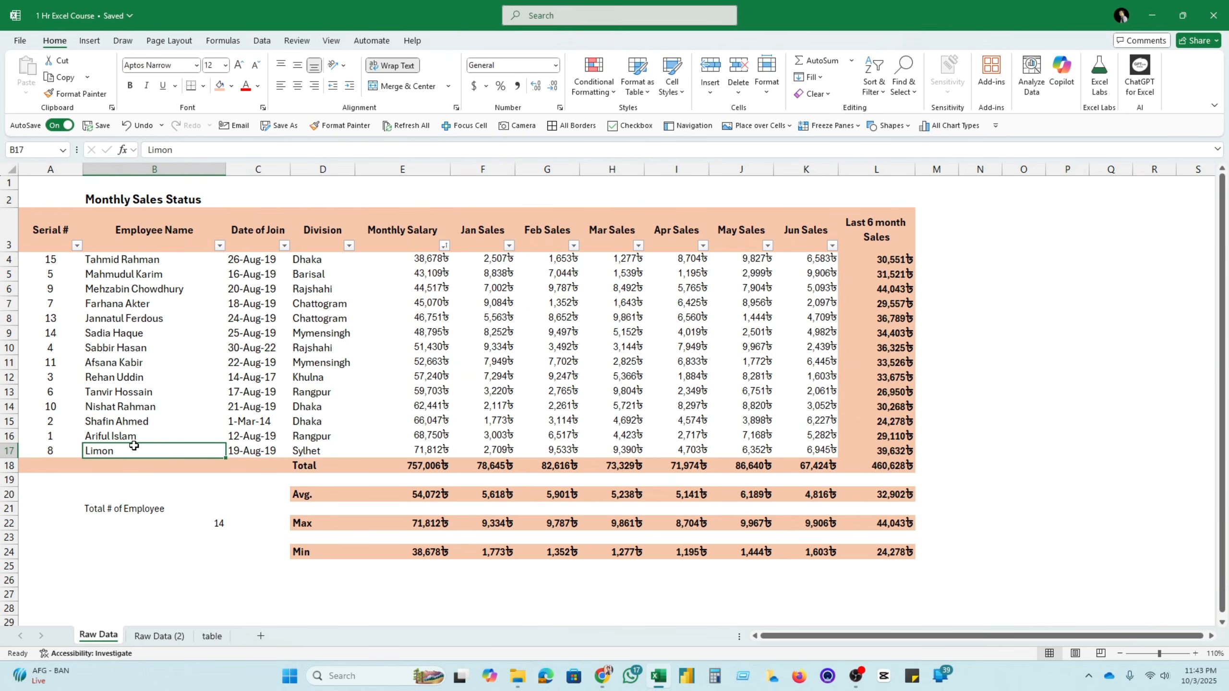
Clear the last employee name in B17, check the count in B22, and undo the deletion
key("Delete")
left_click(219, 522)
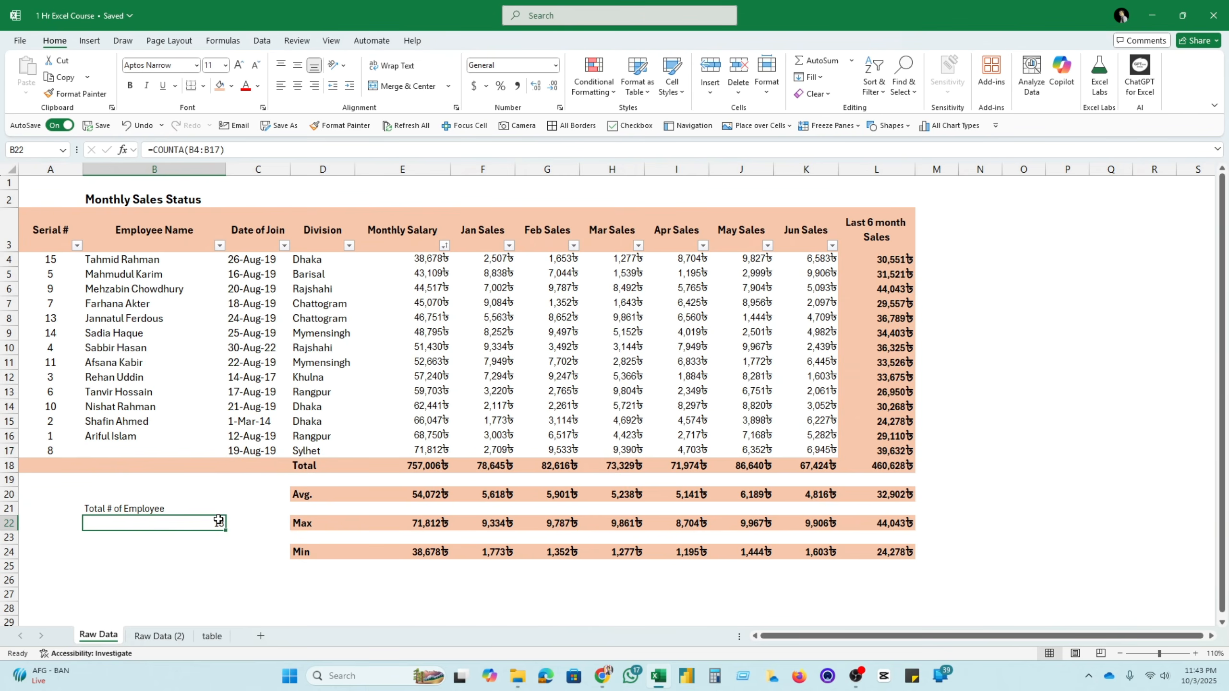
key("ctrl+z")
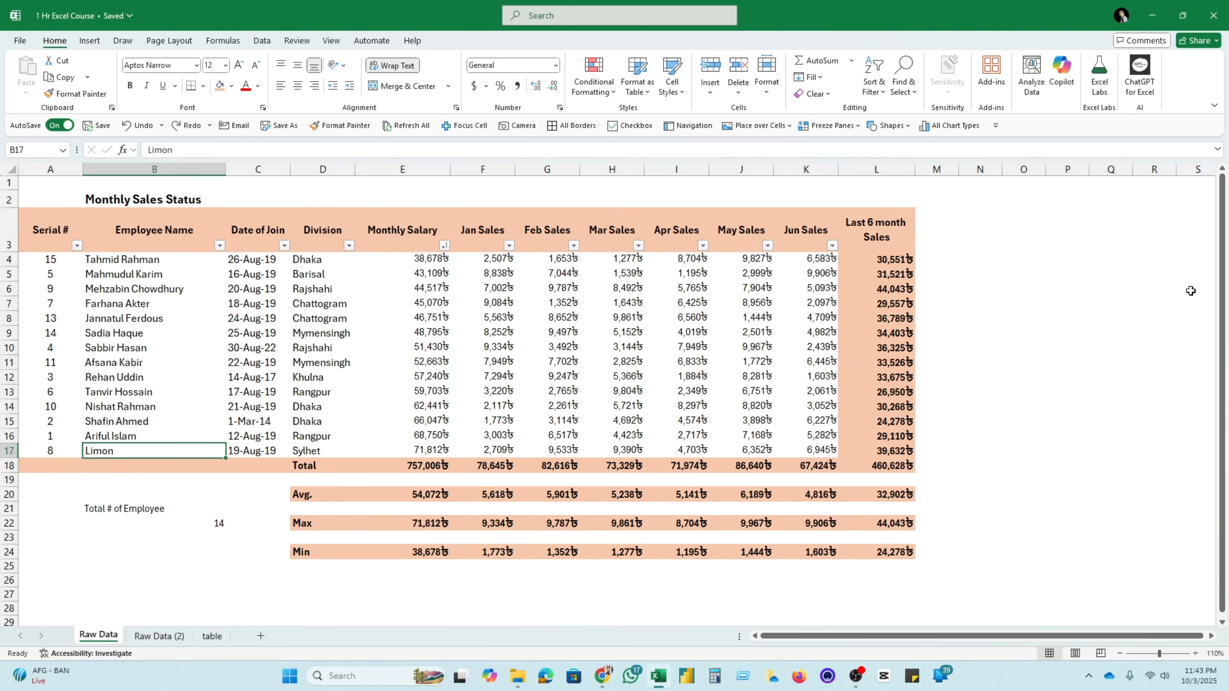
left_click(1022, 422)
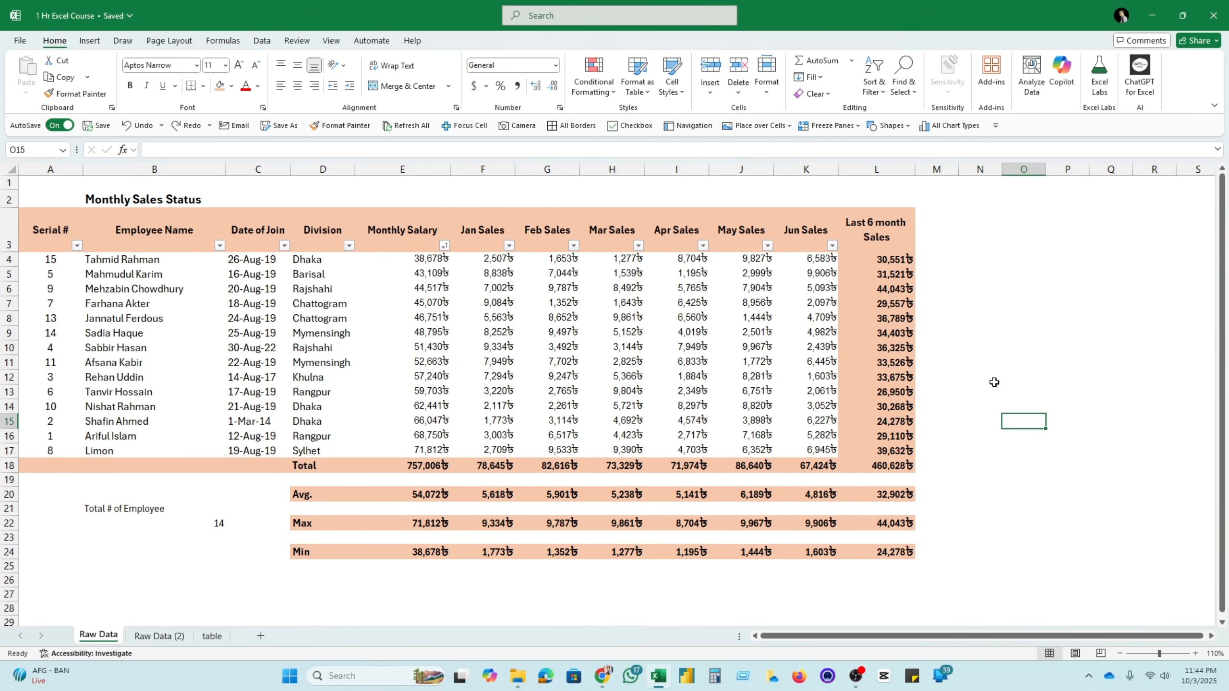
left_click(651, 316)
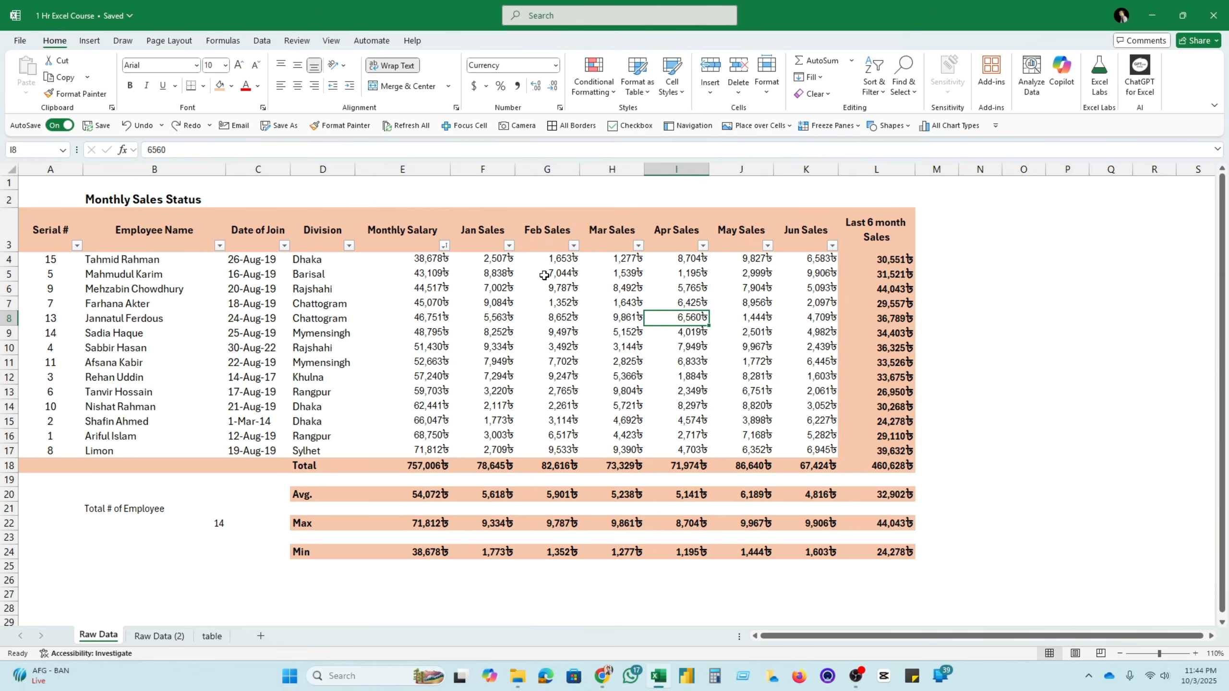
left_click(909, 258)
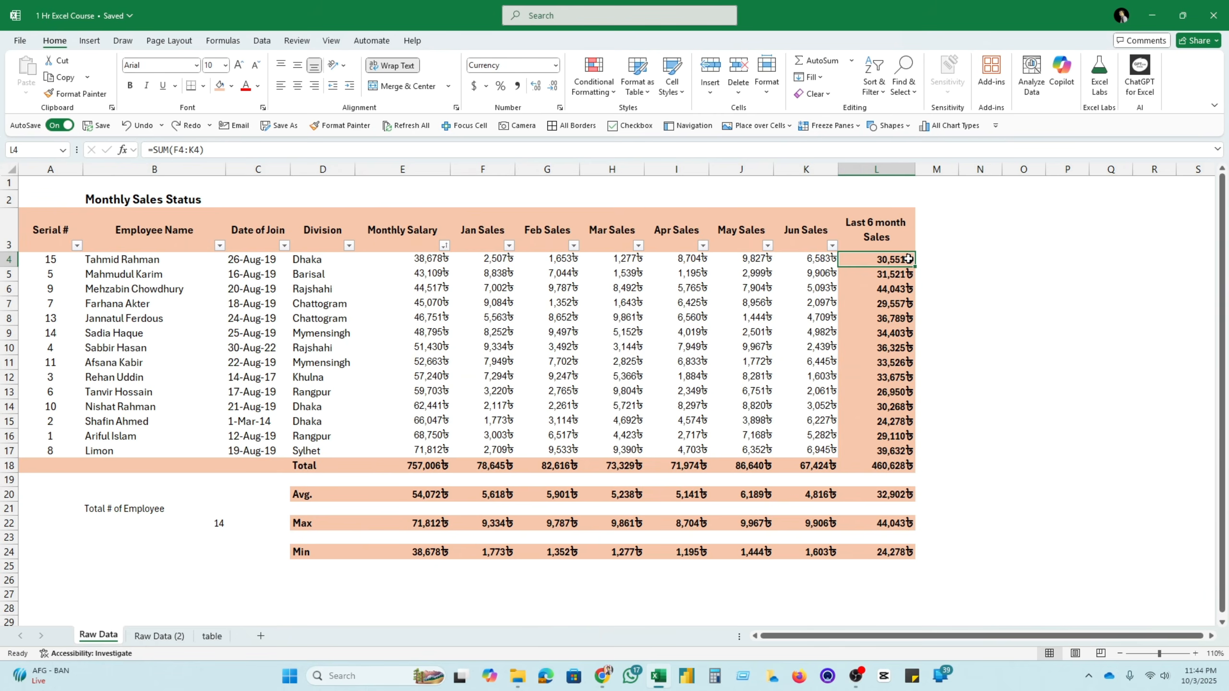
left_click_drag(909, 259, 878, 451)
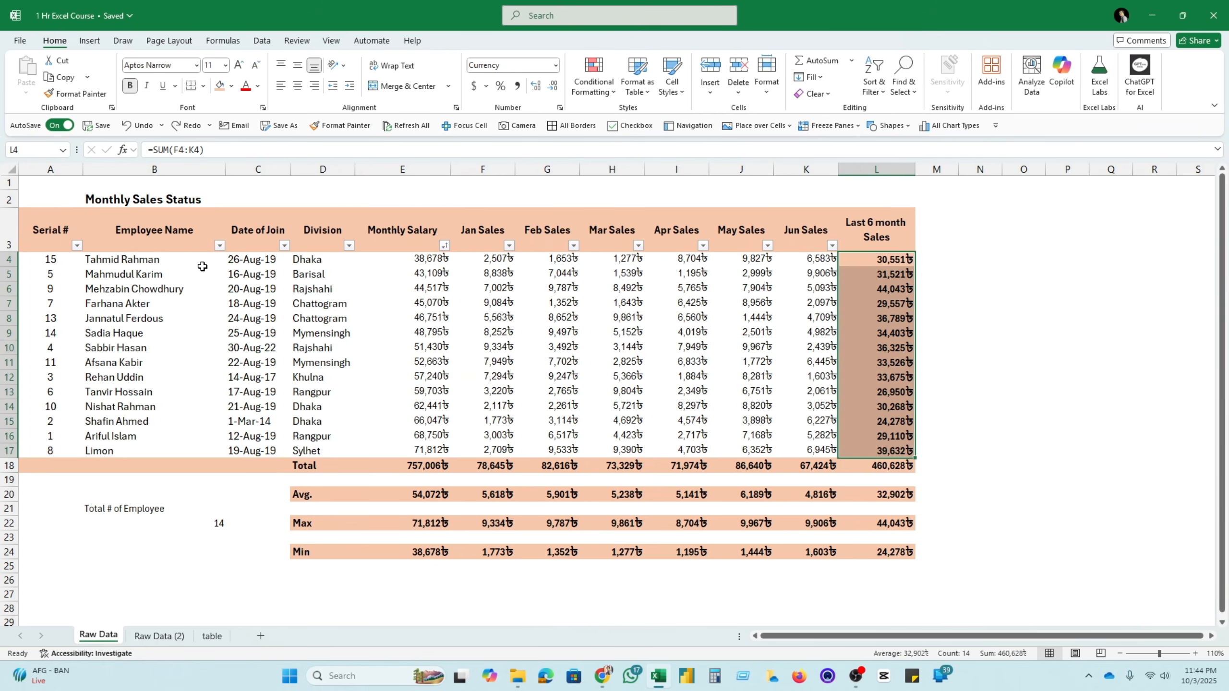
left_click_drag(145, 263, 138, 451)
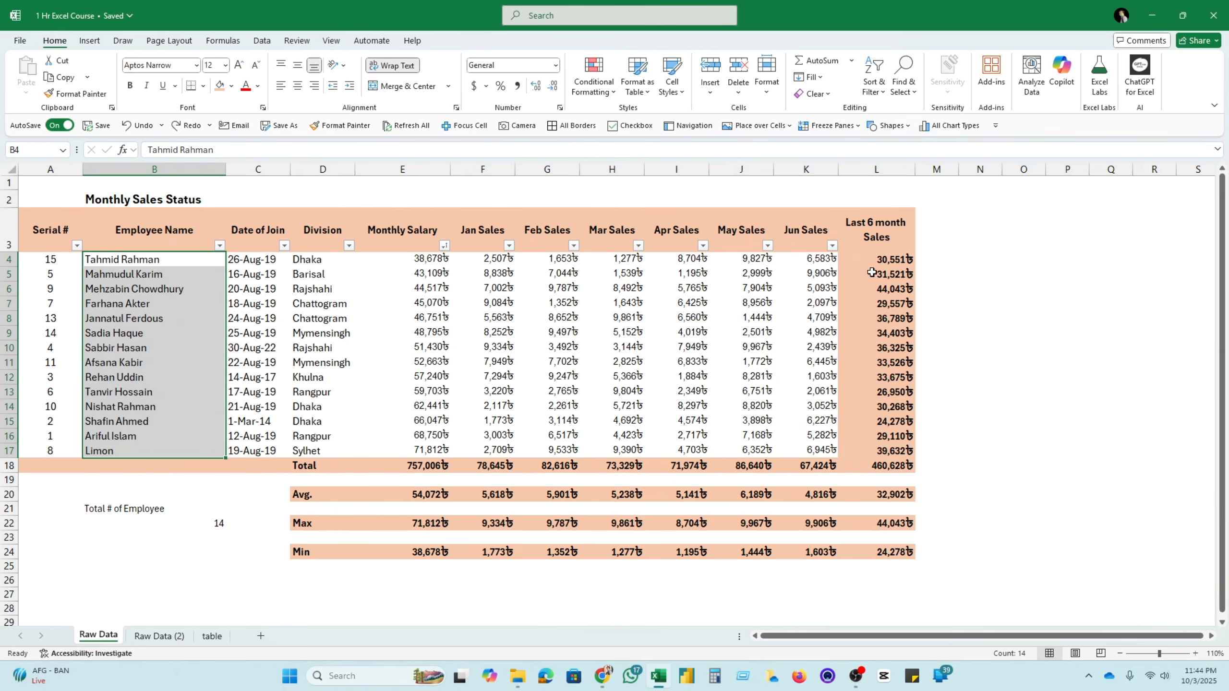
left_click_drag(892, 263, 896, 451)
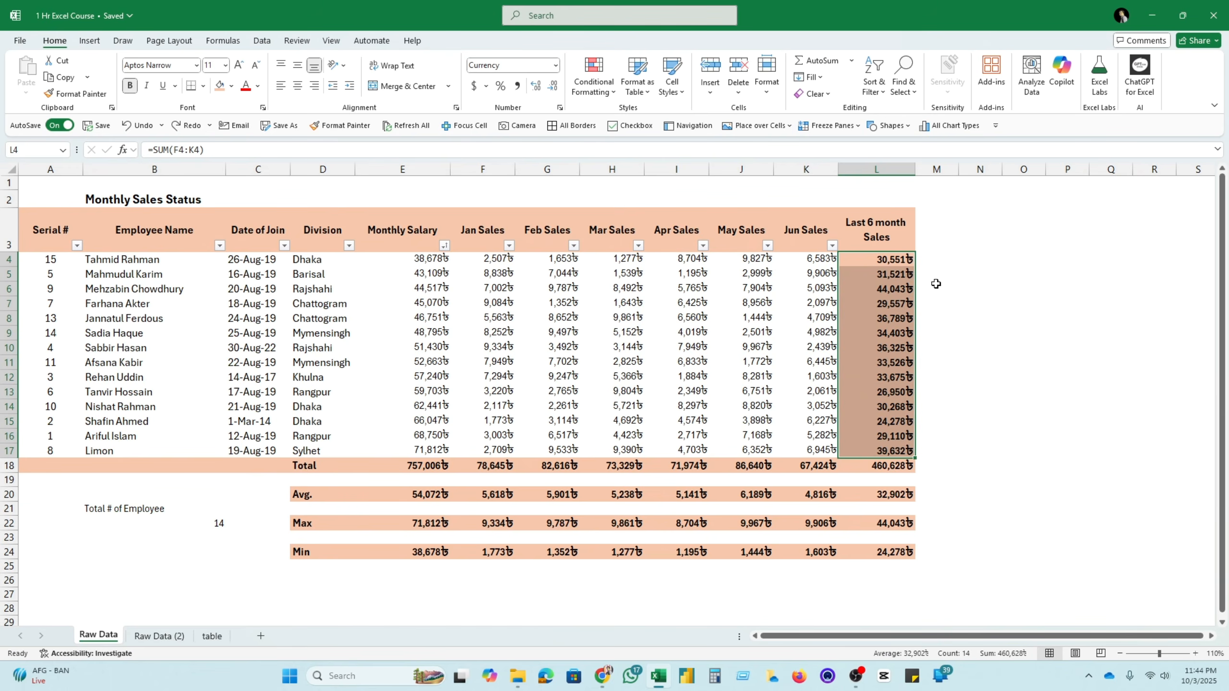
Widen column M and enter the header "Performance Bounse" in M3, beside the last 6 month sales
left_click(935, 261)
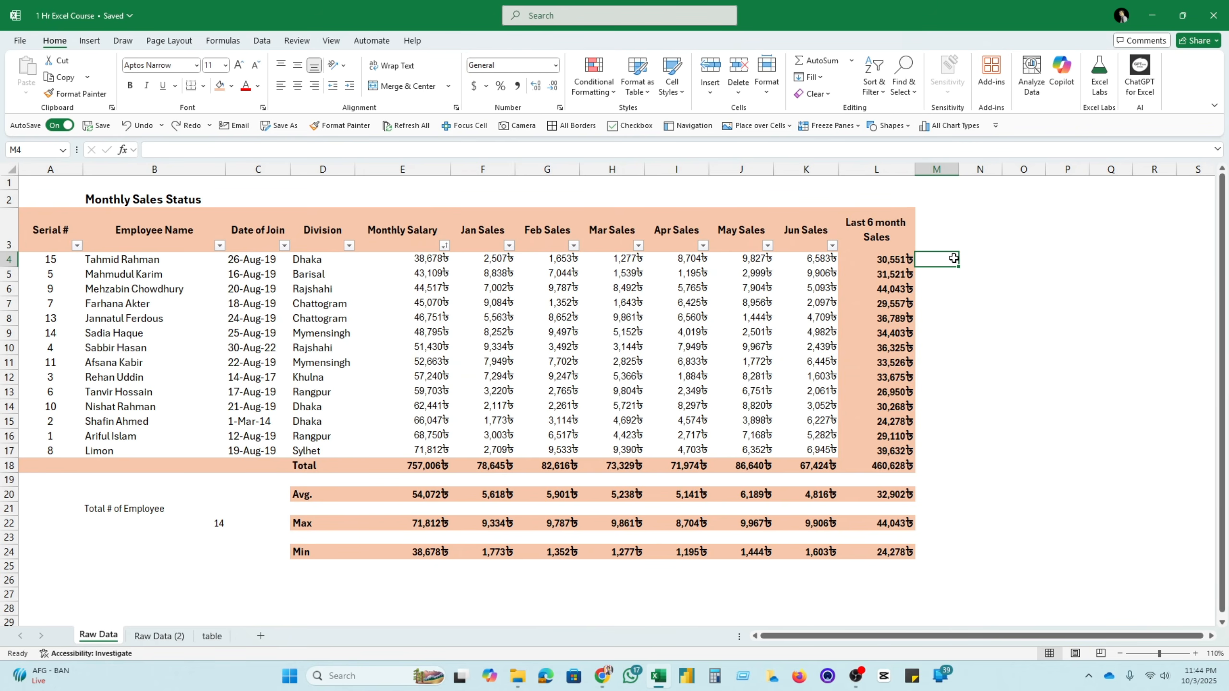
left_click_drag(959, 169, 975, 167)
left_click(956, 226)
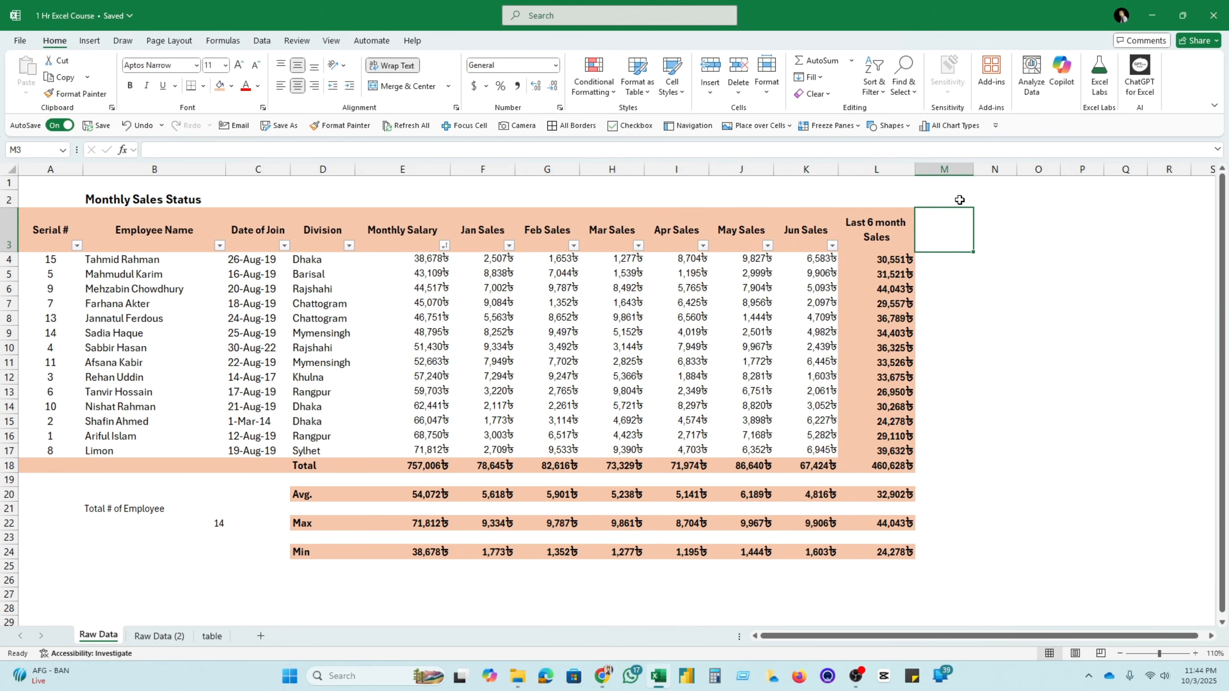
left_click(954, 199)
left_click(947, 239)
left_click_drag(973, 169, 989, 168)
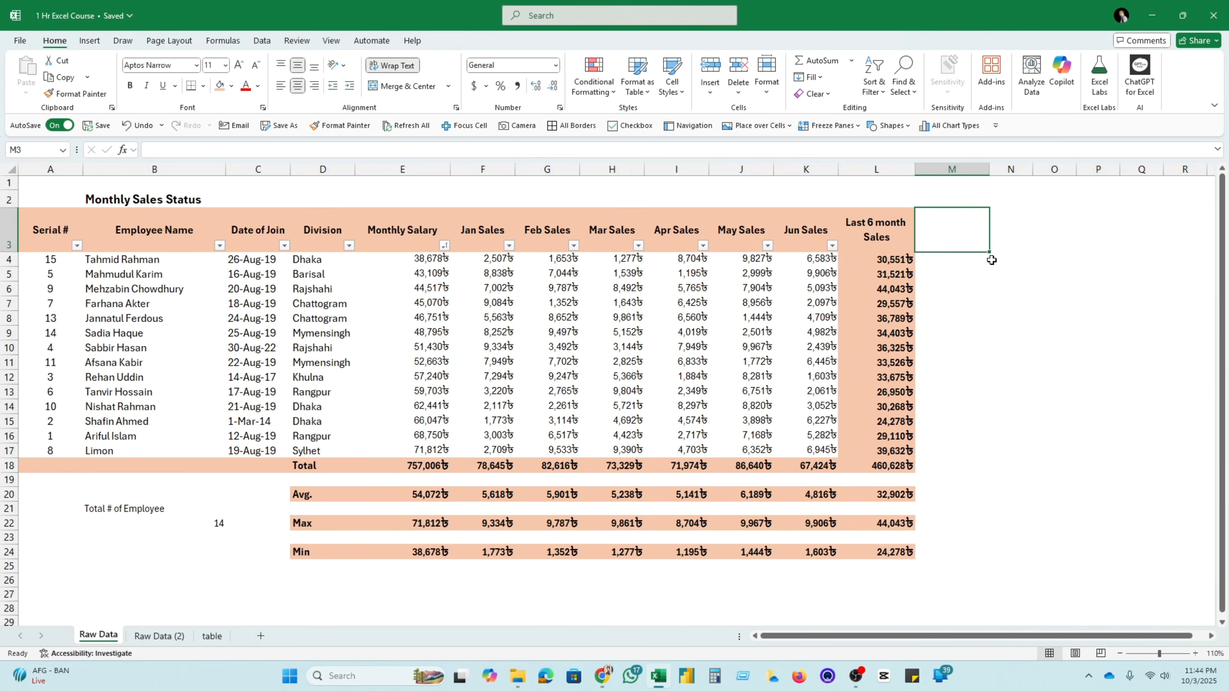
type("Per")
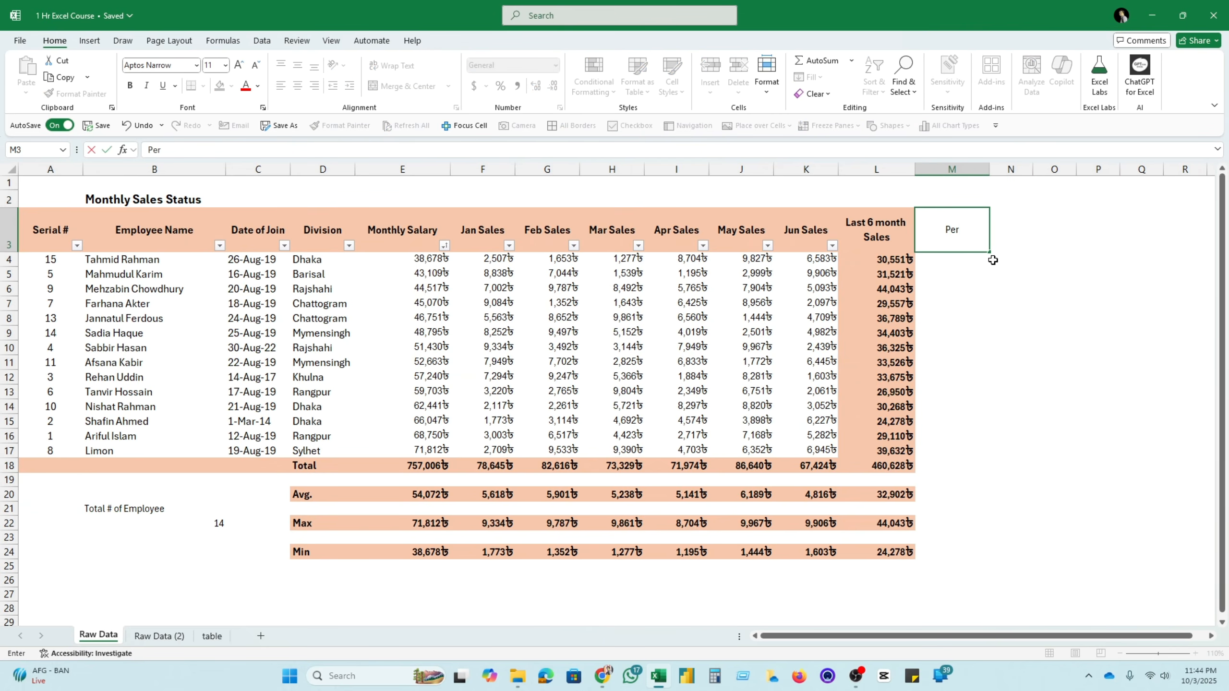
type("formance Bounse")
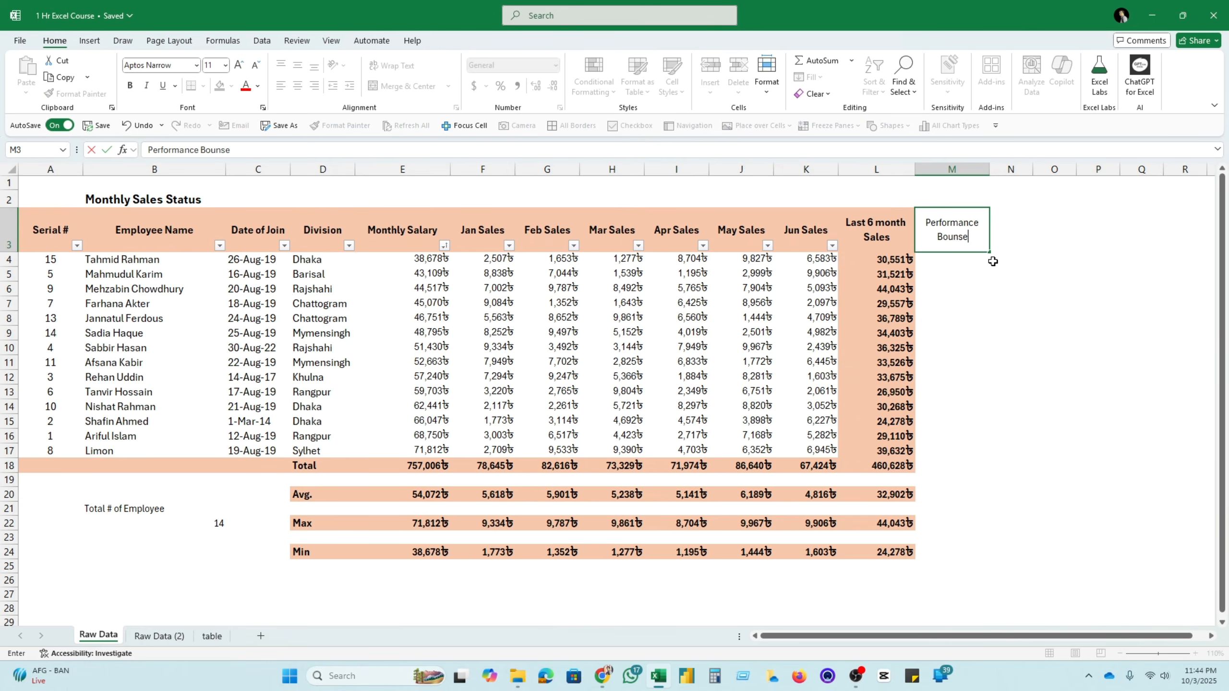
left_click(993, 262)
left_click(985, 228)
Enter the bonus rate 5% in M2 above the "Performance Bounse" header and center it in the cell
left_click(972, 200)
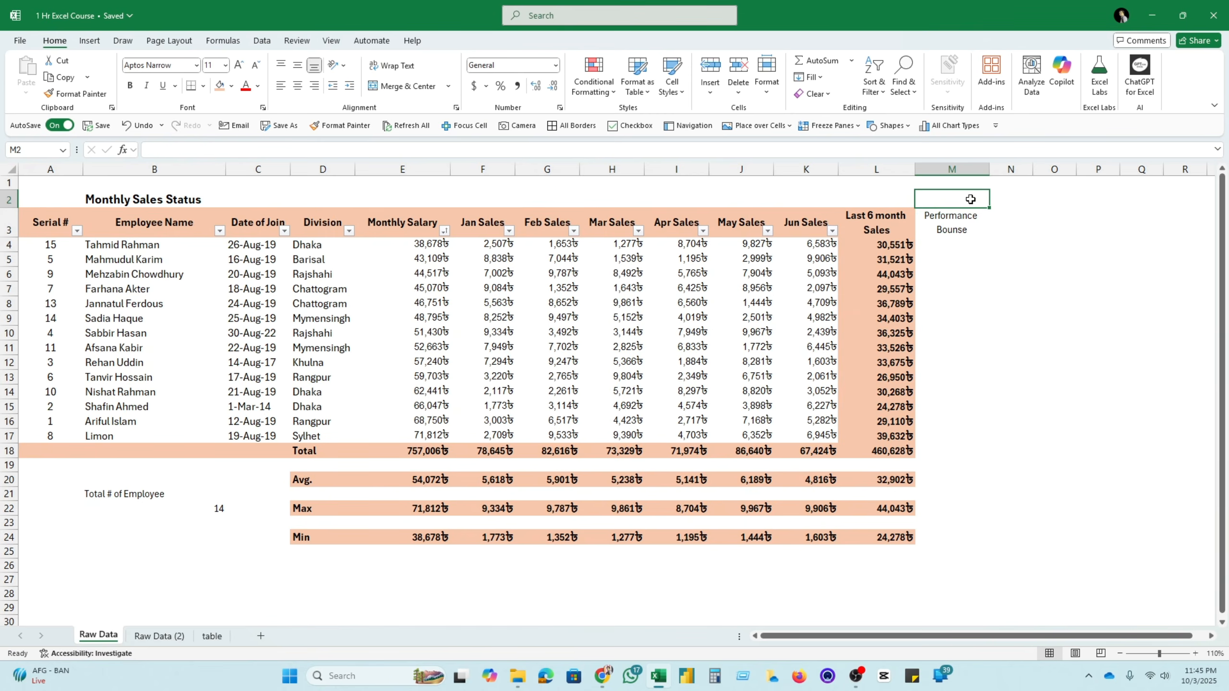
type("5")
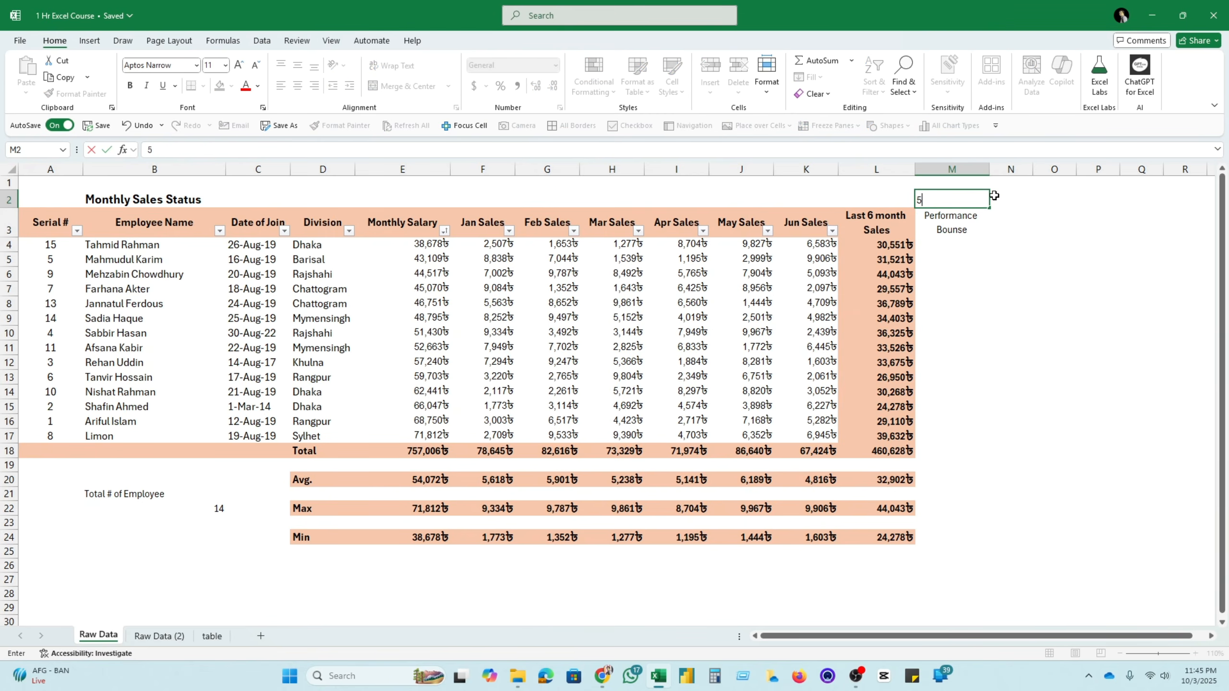
type("%")
left_click(1004, 303)
left_click(962, 201)
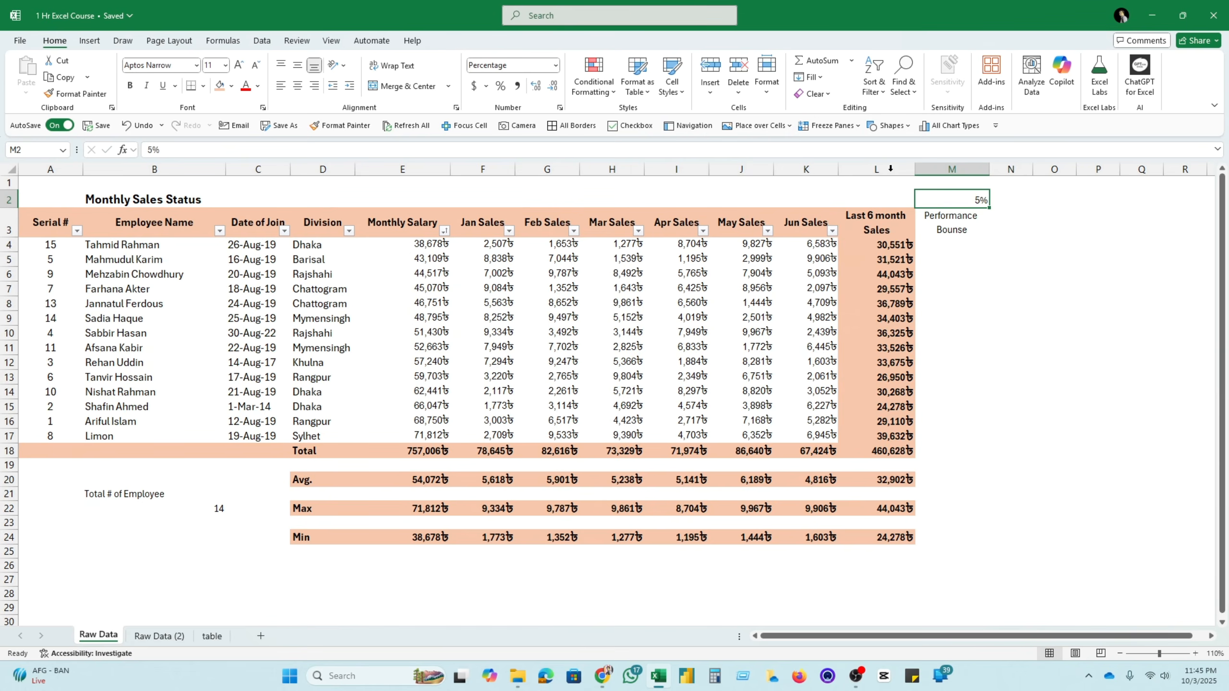
left_click(298, 85)
left_click(1123, 301)
Start an IF formula in M4 that tests whether the last 6 month sales in L4 are >=30000
left_click(961, 244)
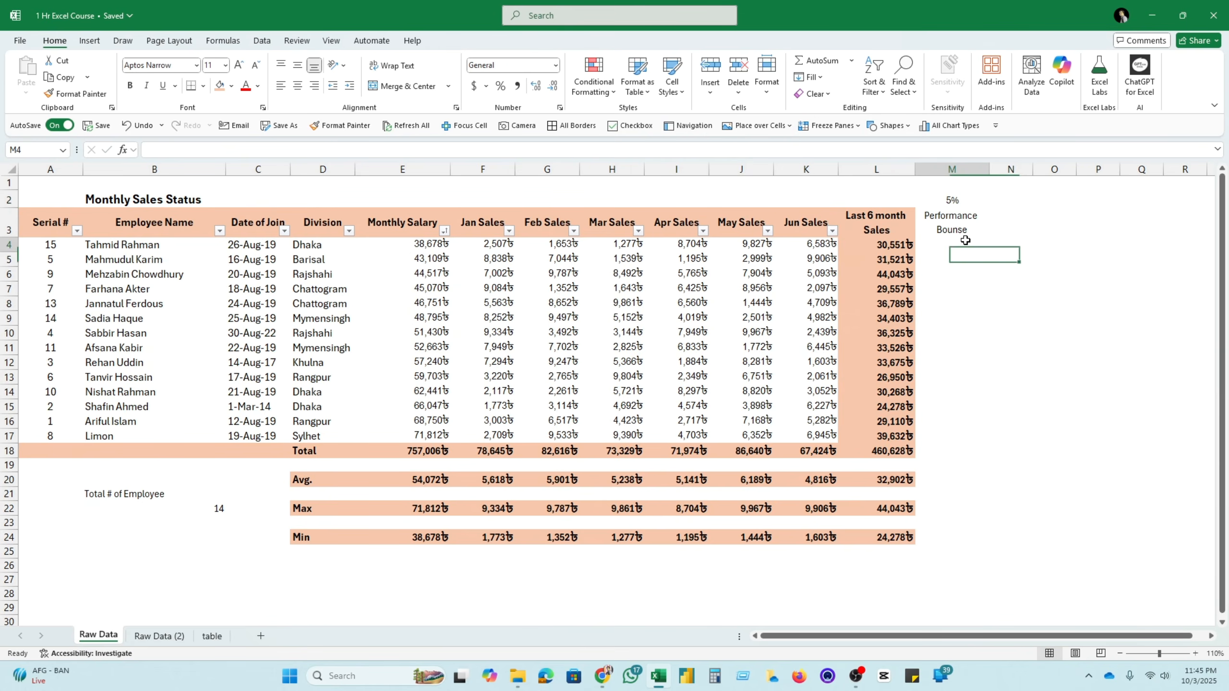
left_click(897, 246)
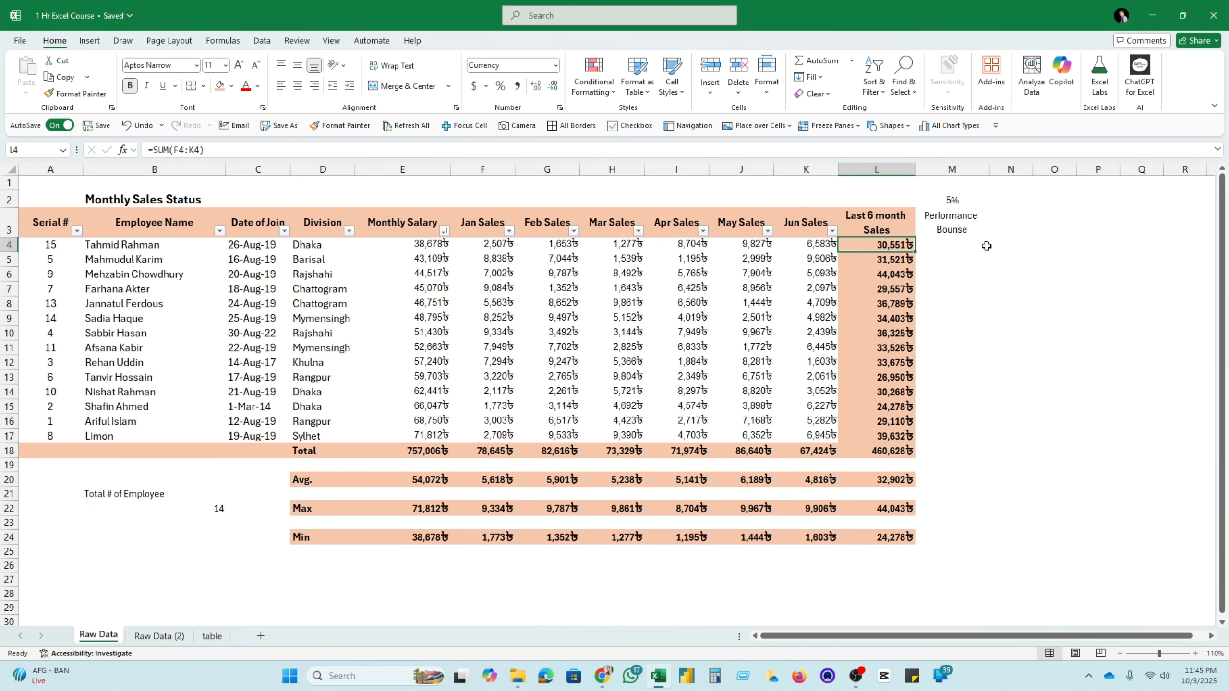
left_click(957, 241)
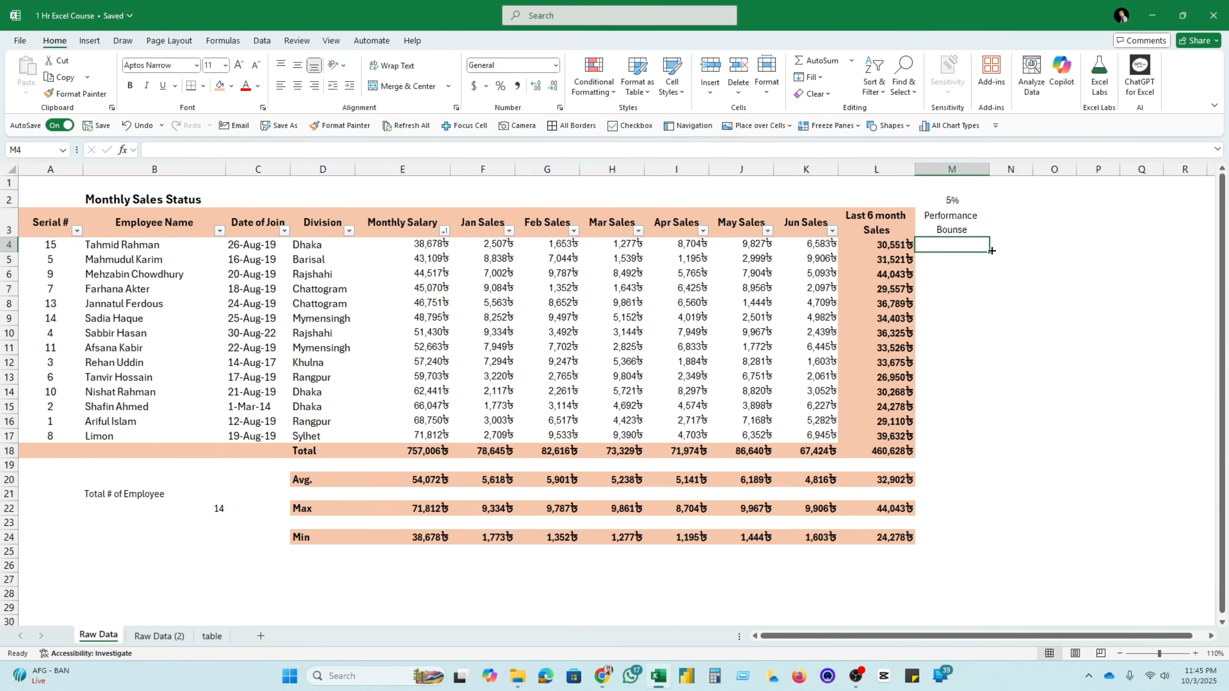
type("=")
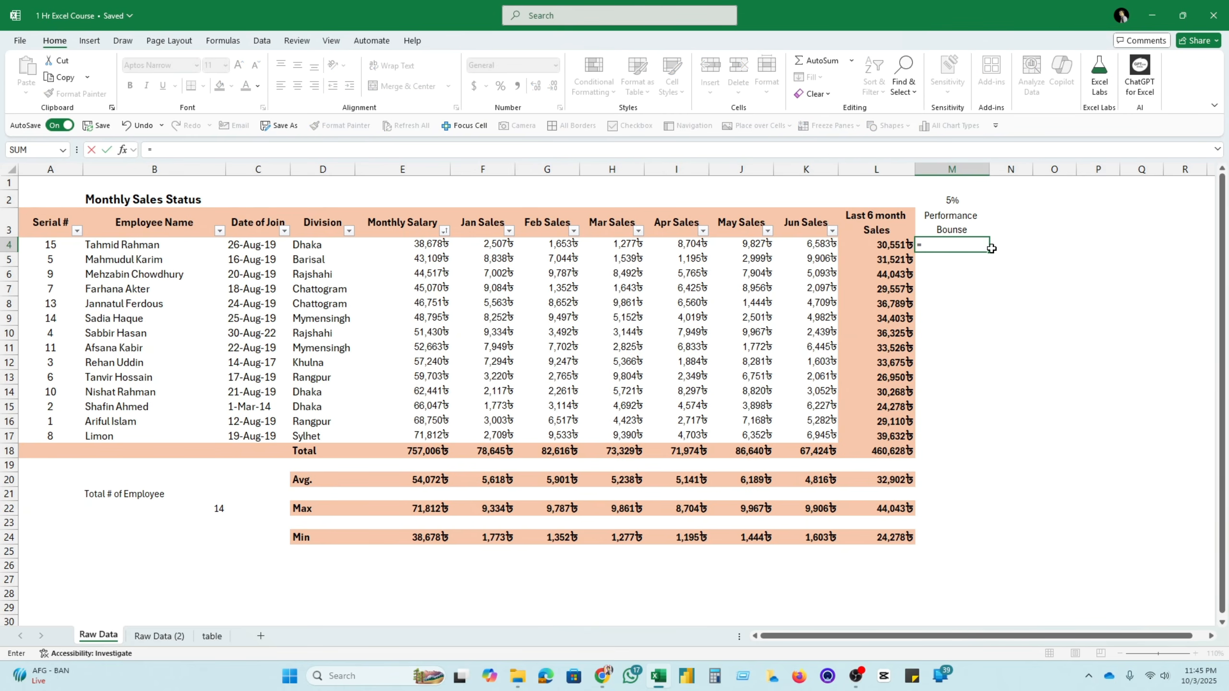
type("if")
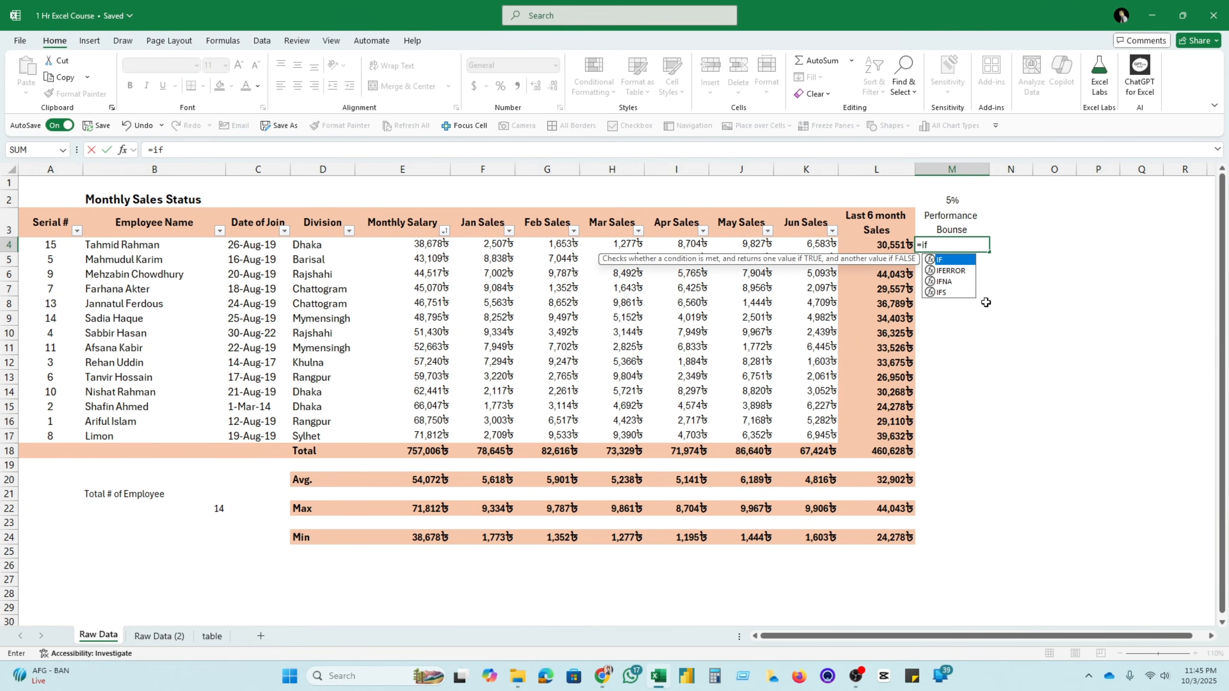
double_click(950, 261)
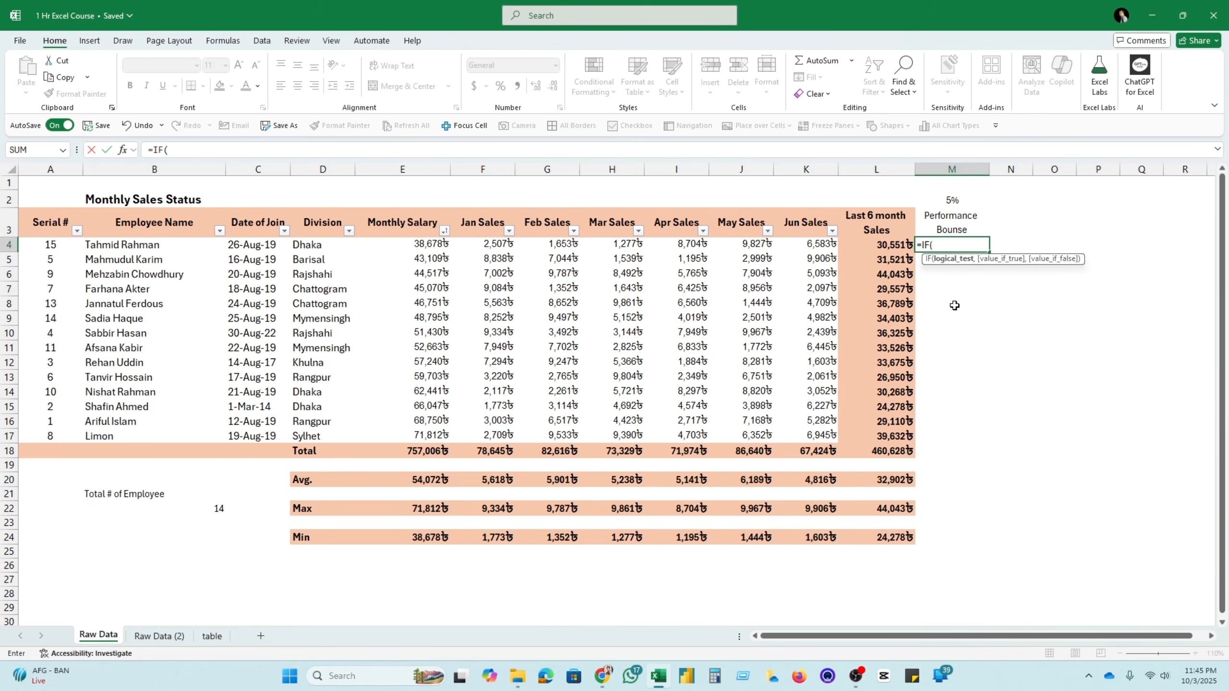
left_click(884, 246)
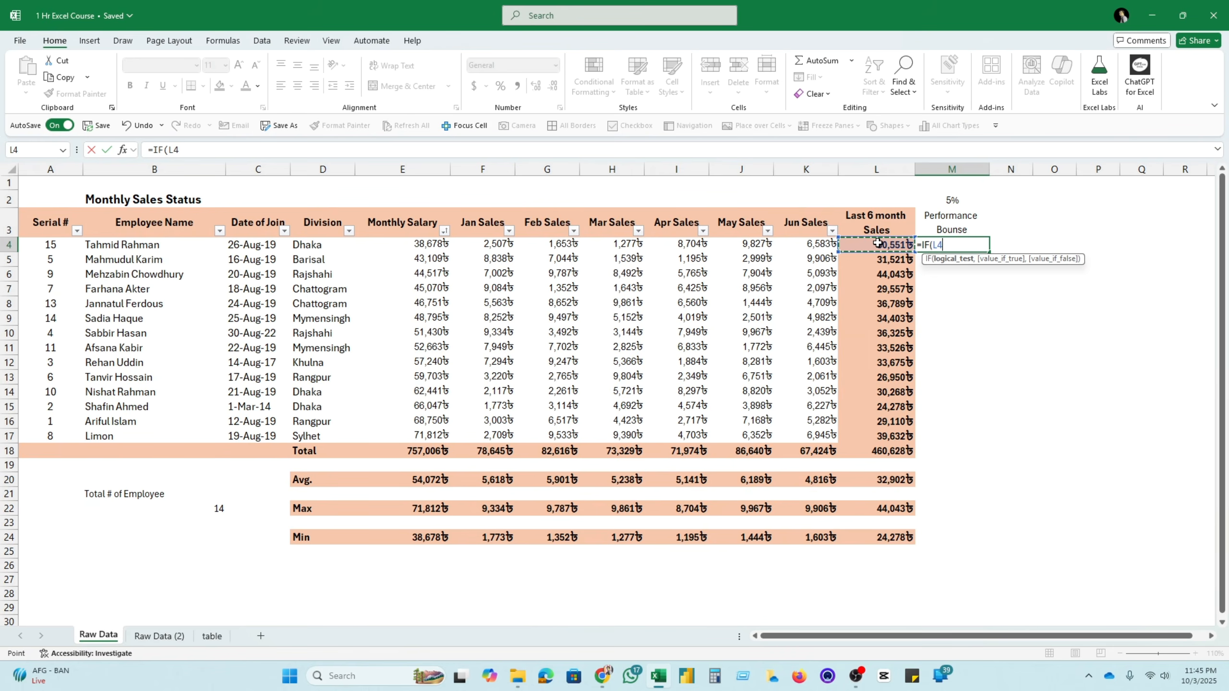
type(",")
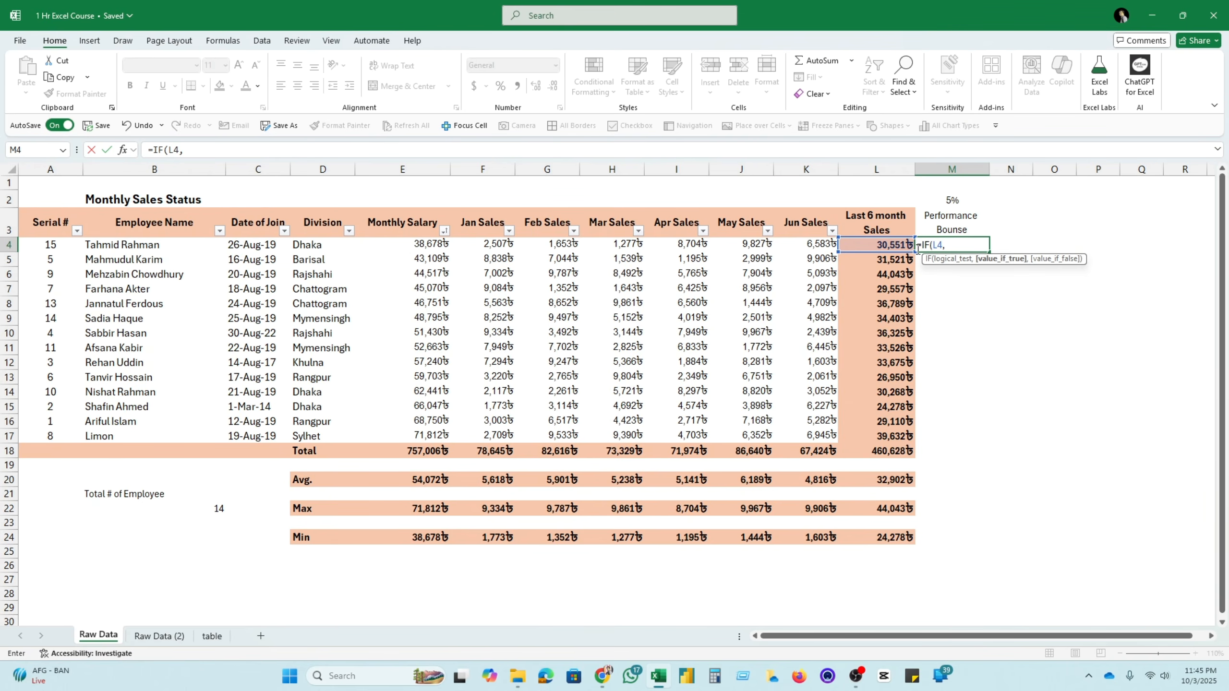
key("BackSpace")
type(">=30000")
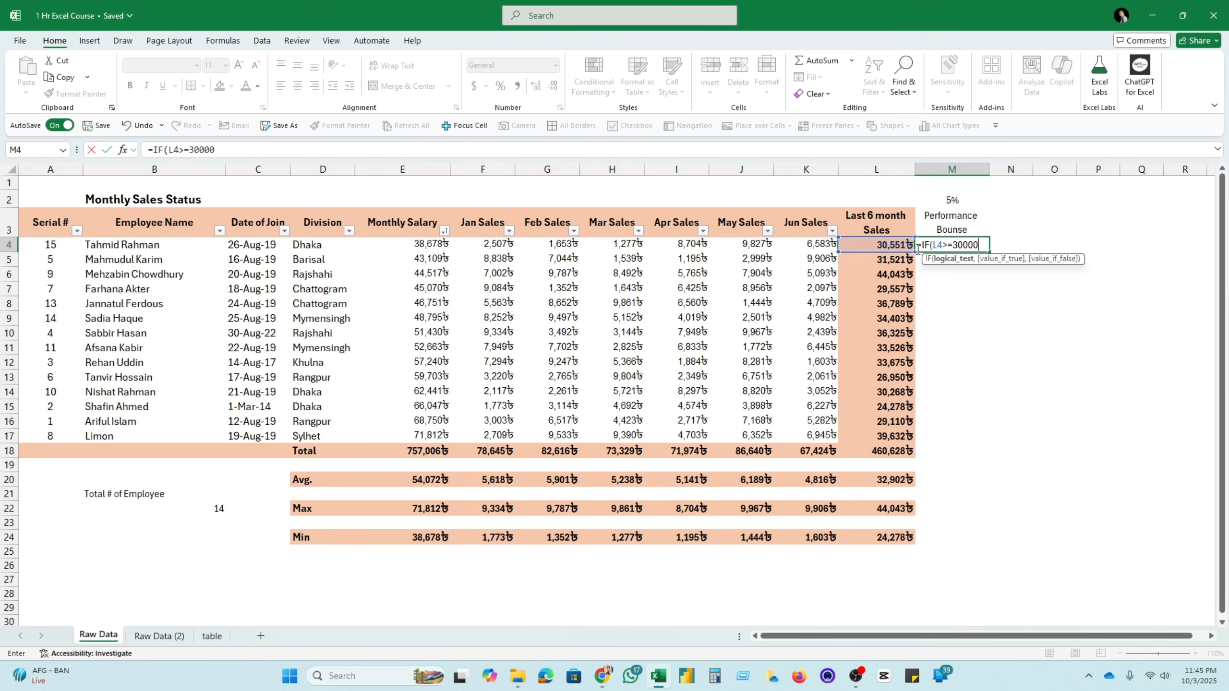
Complete the IF formula in M4 to return E4*M2 when true and 0 when false
type(",")
left_click(432, 246)
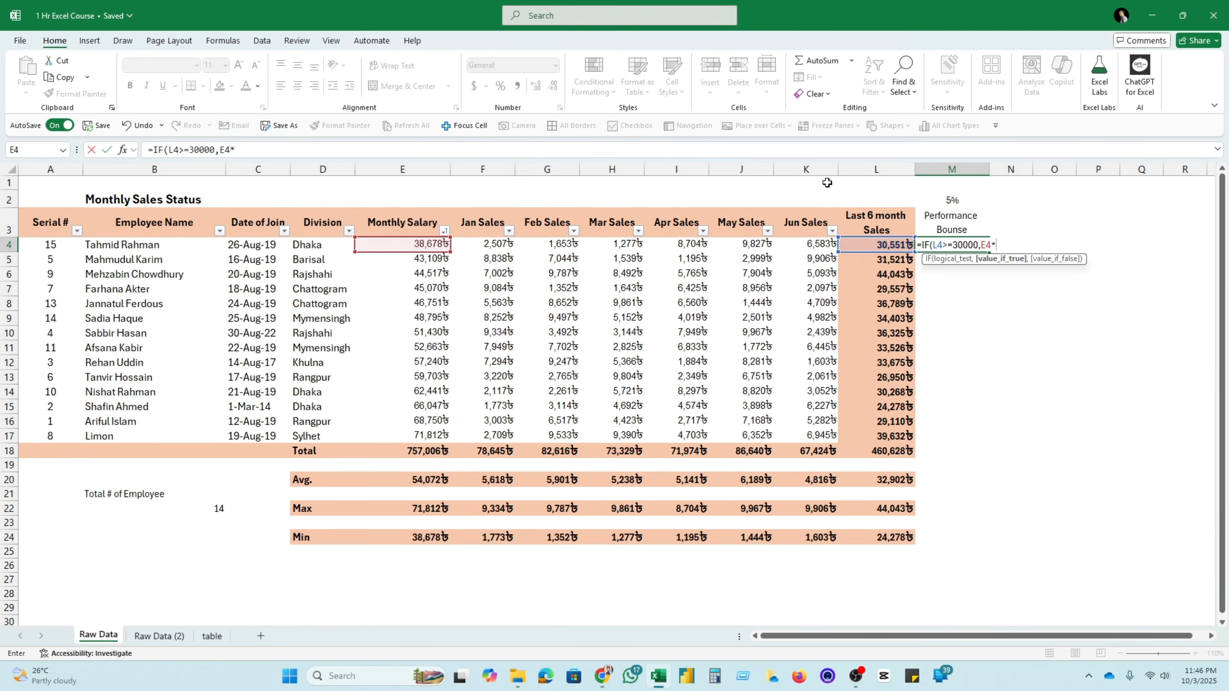
left_click(951, 200)
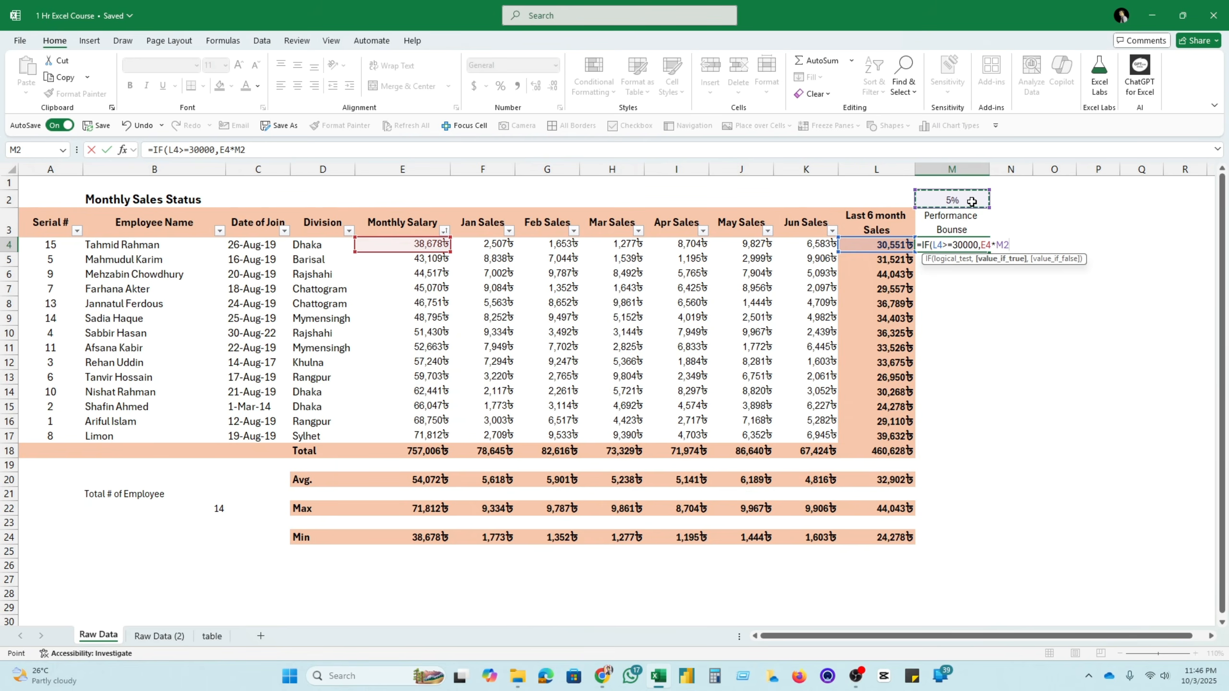
type(")")
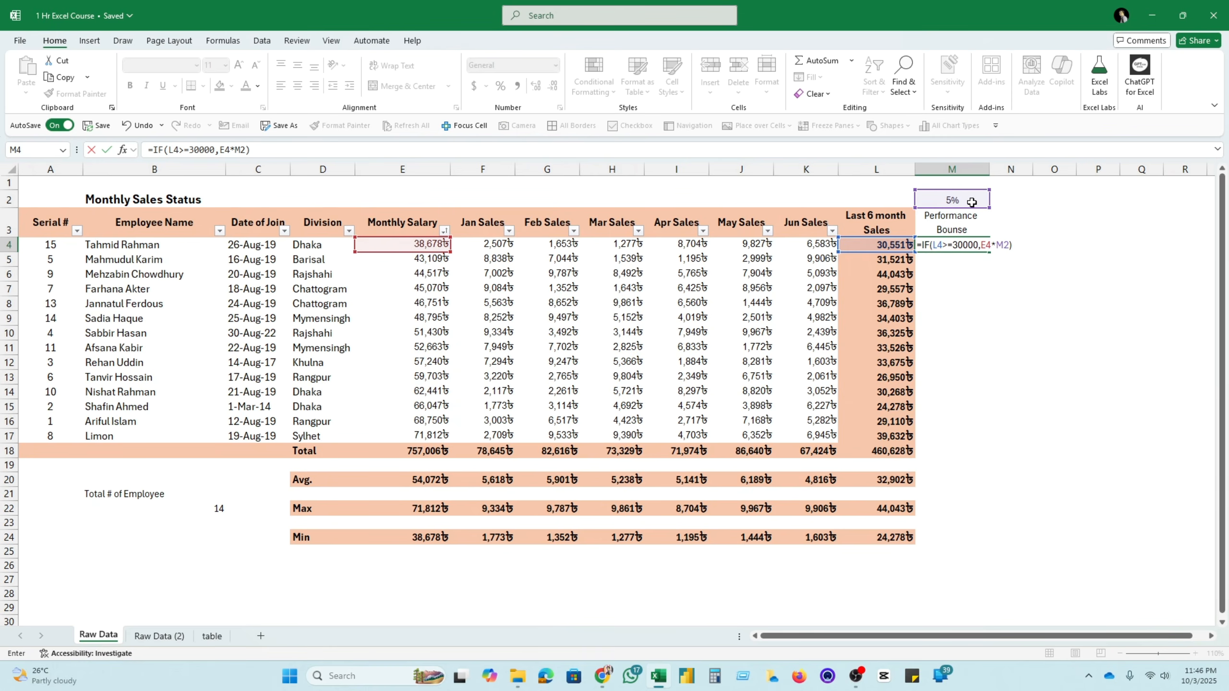
key("BackSpace")
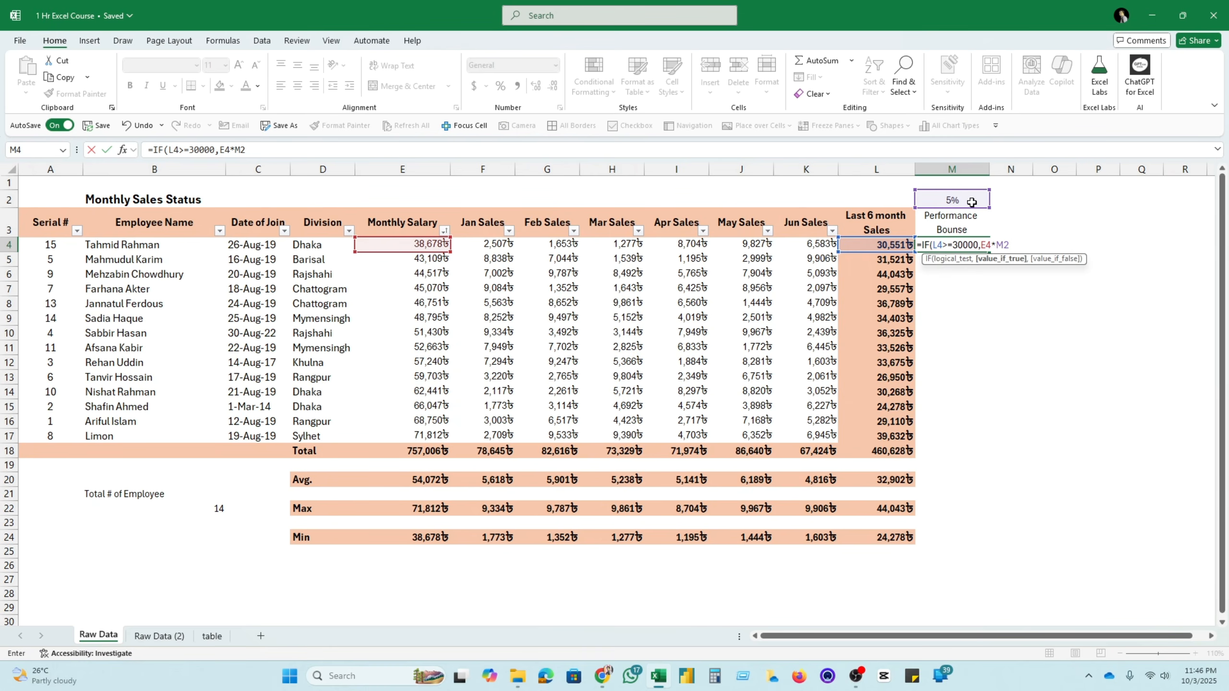
type(",")
type("0)")
key("ctrl+Return")
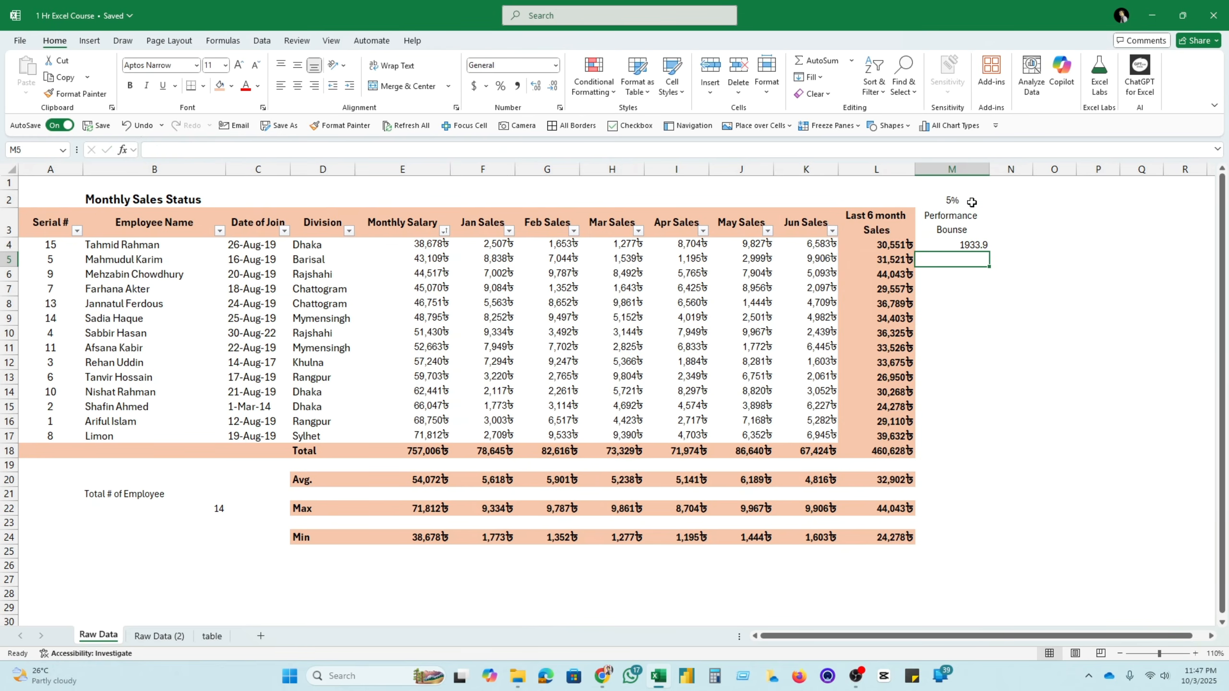
Review the cells behind the M4 bonus formula (L4, E4 and M2) and the average formulas in E20 and F20
left_click(898, 247)
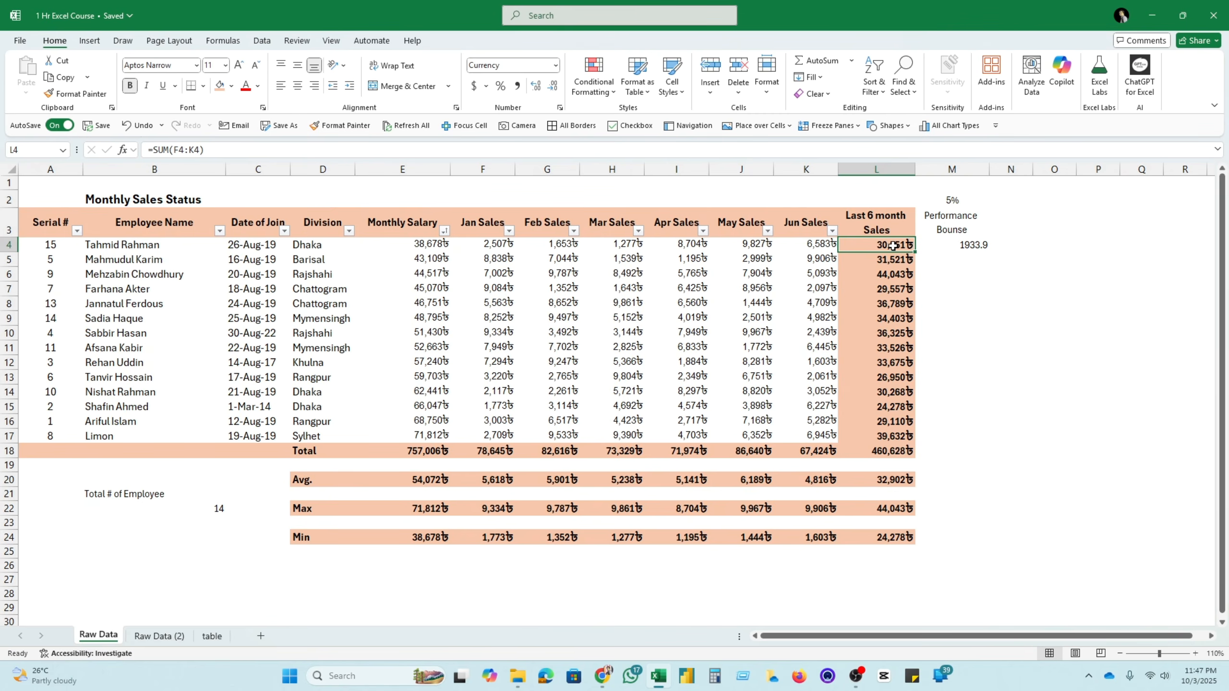
left_click(417, 247)
left_click(893, 243)
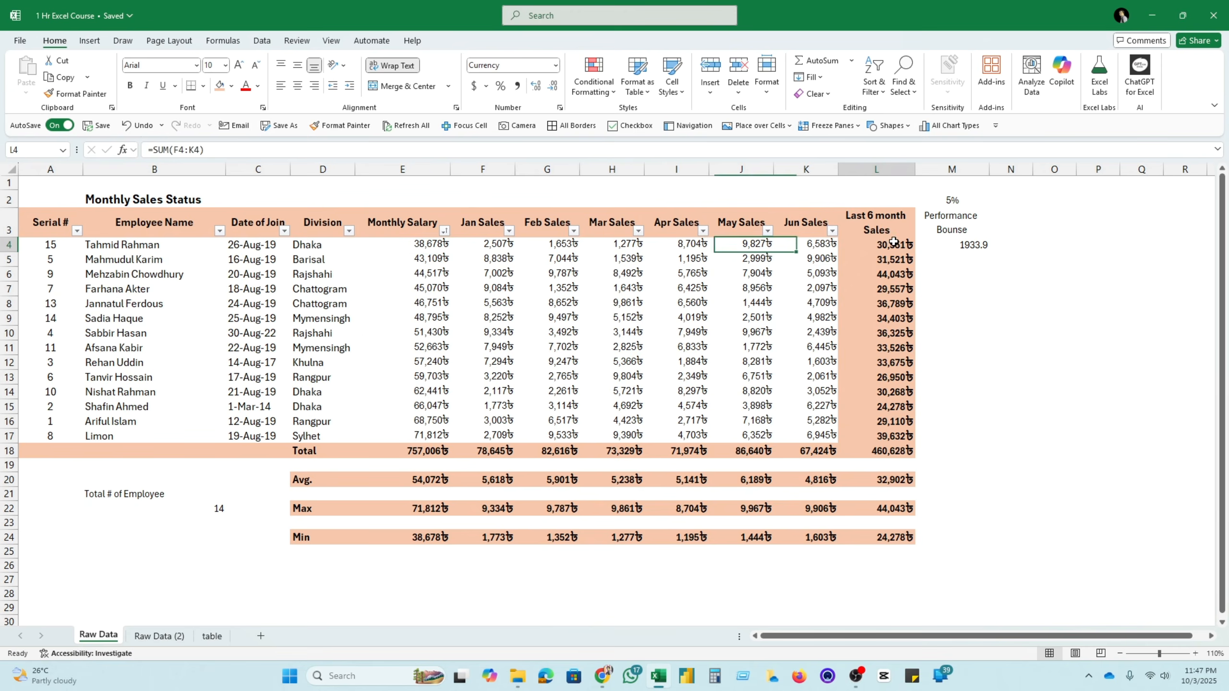
left_click(963, 203)
left_click(433, 244)
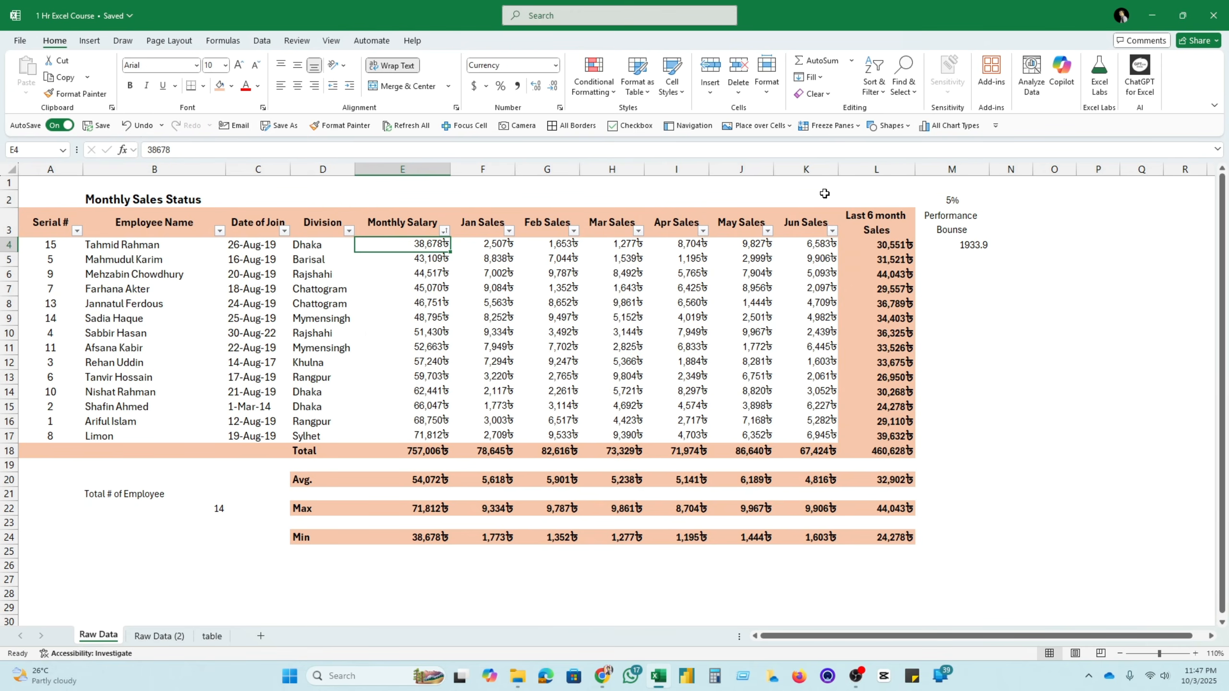
left_click(963, 199)
left_click(972, 246)
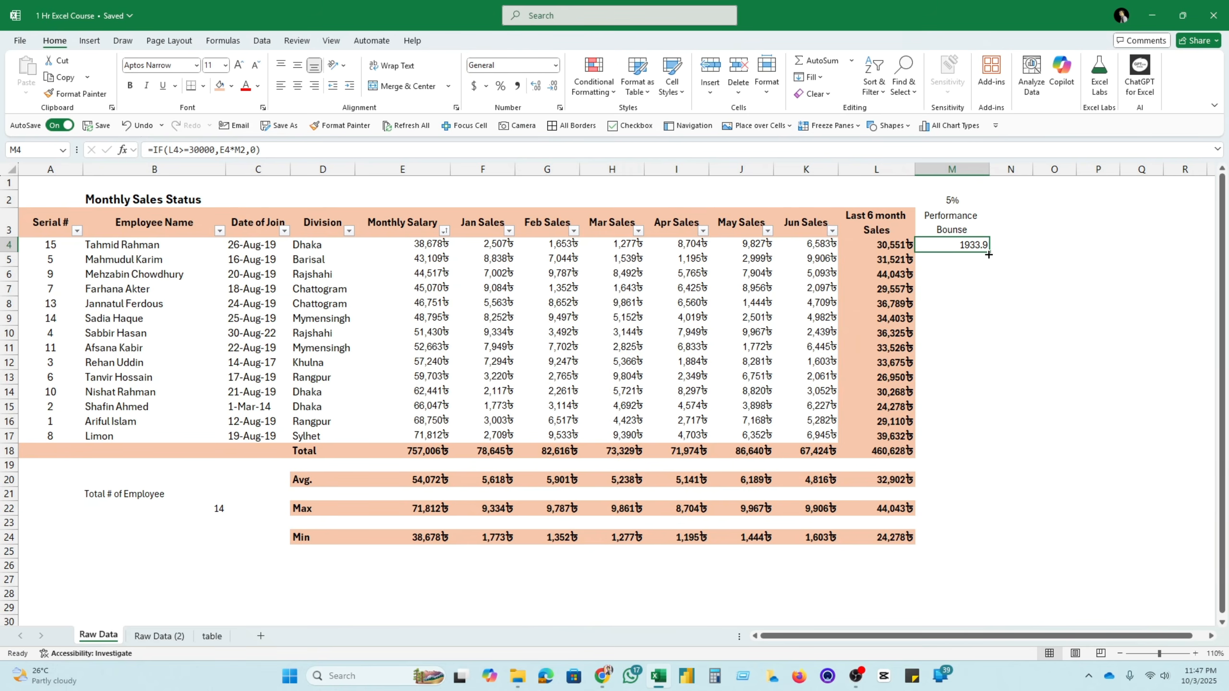
left_click(431, 483)
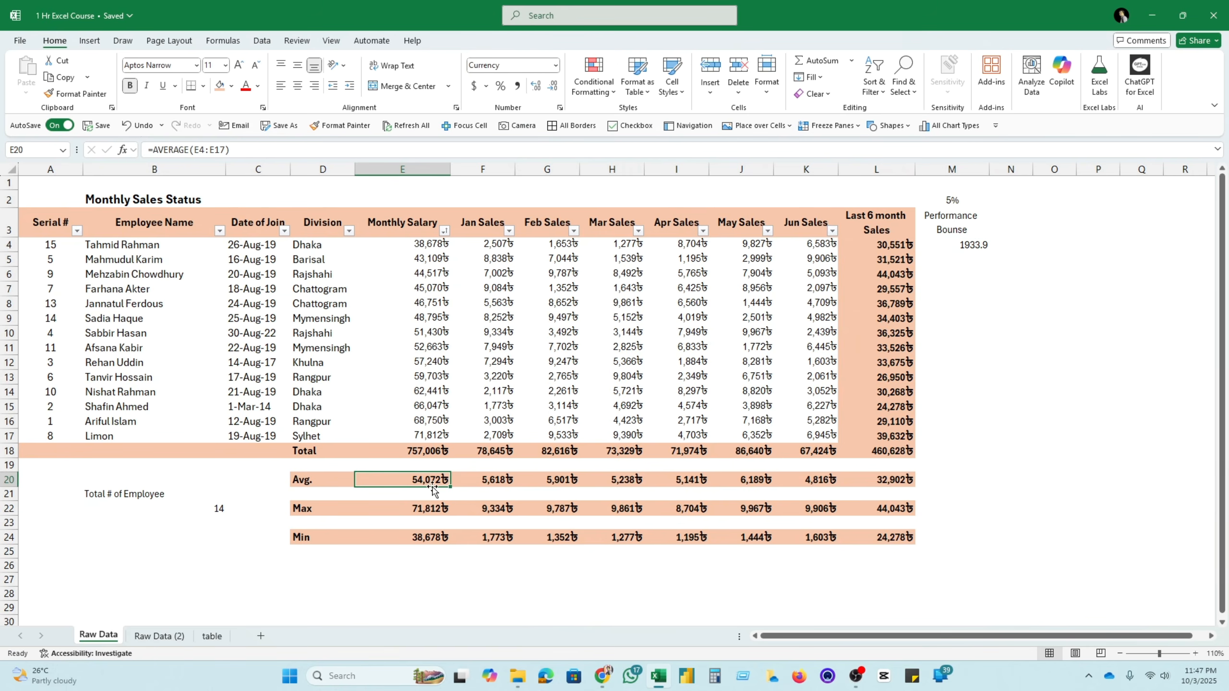
left_click(480, 484)
left_click(442, 482)
left_click(1036, 279)
left_click(970, 246)
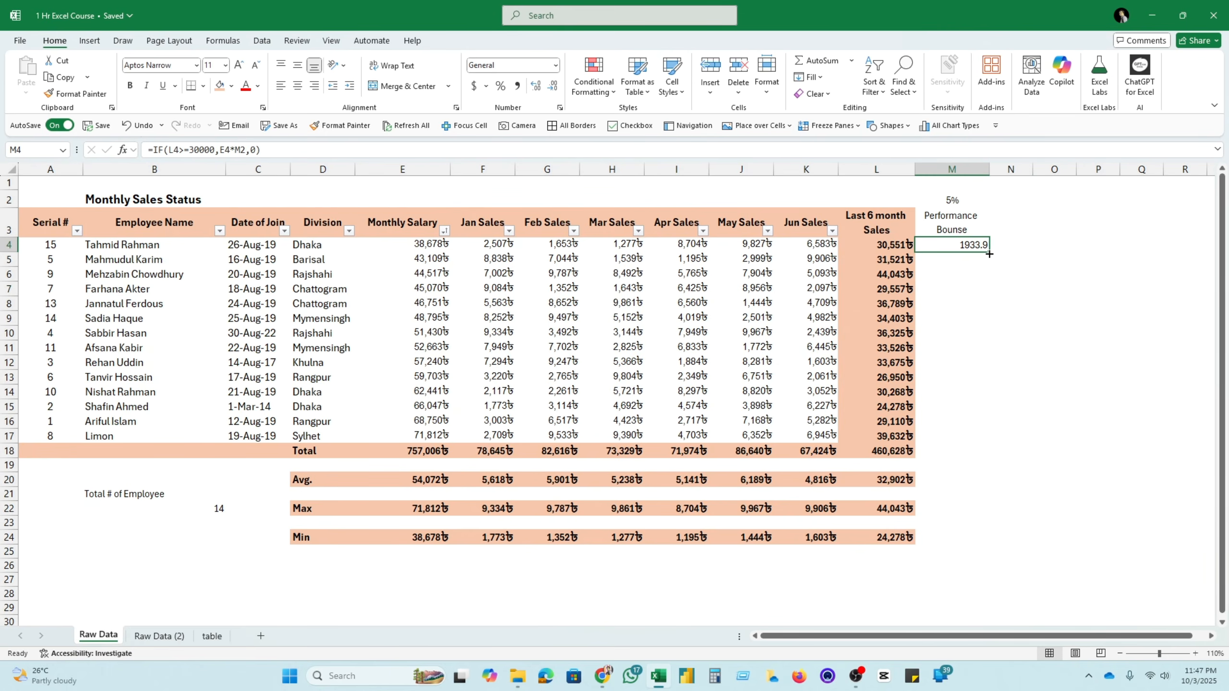
Fill the bonus formula from M4 down to M7 and check the copied results in M5 to M7
left_click_drag(989, 253, 989, 294)
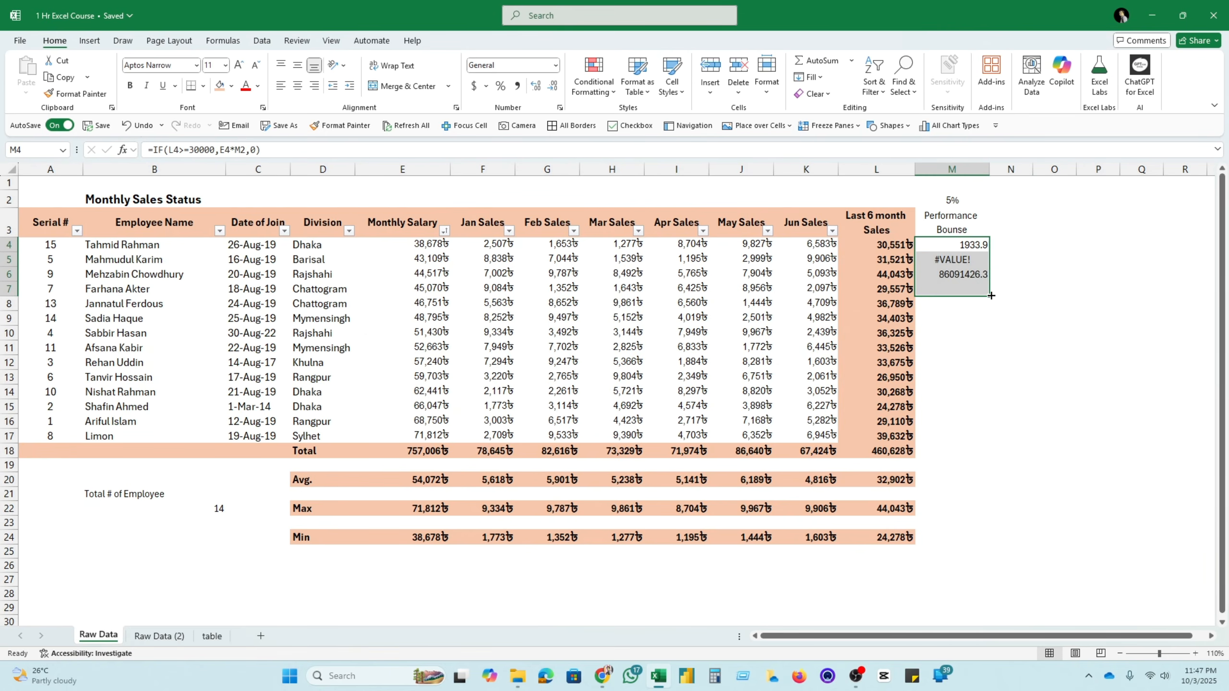
left_click(963, 263)
left_click(971, 275)
left_click(973, 290)
left_click(980, 272)
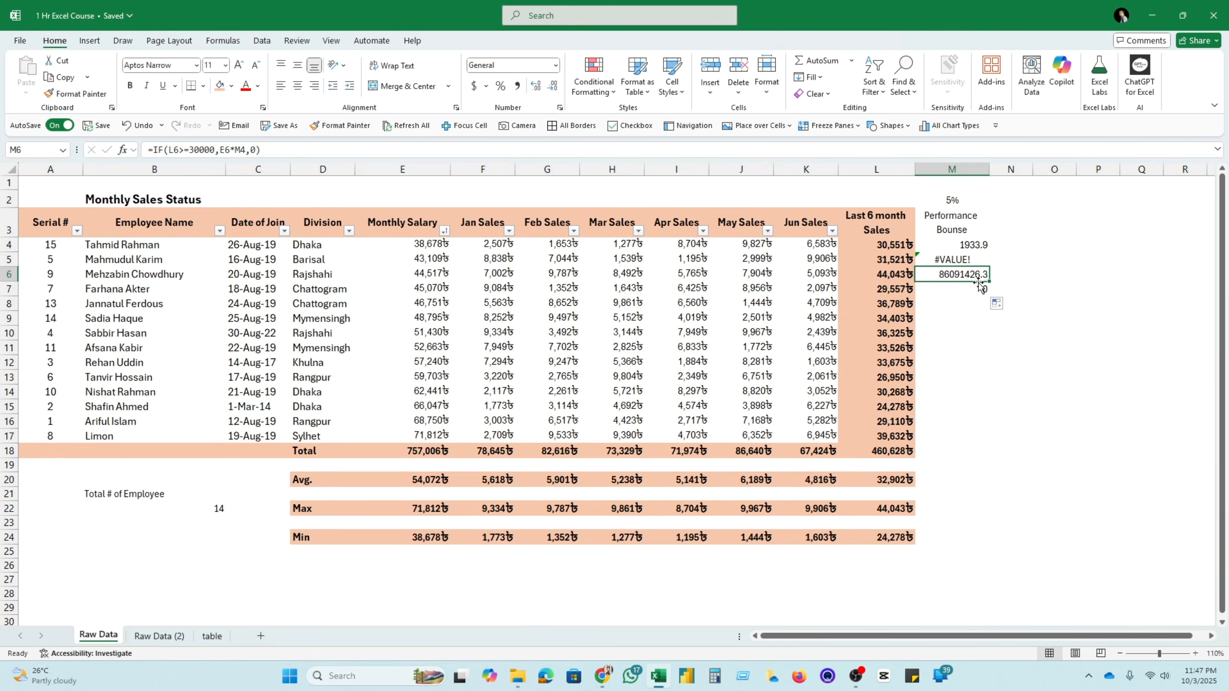
left_click(1001, 274)
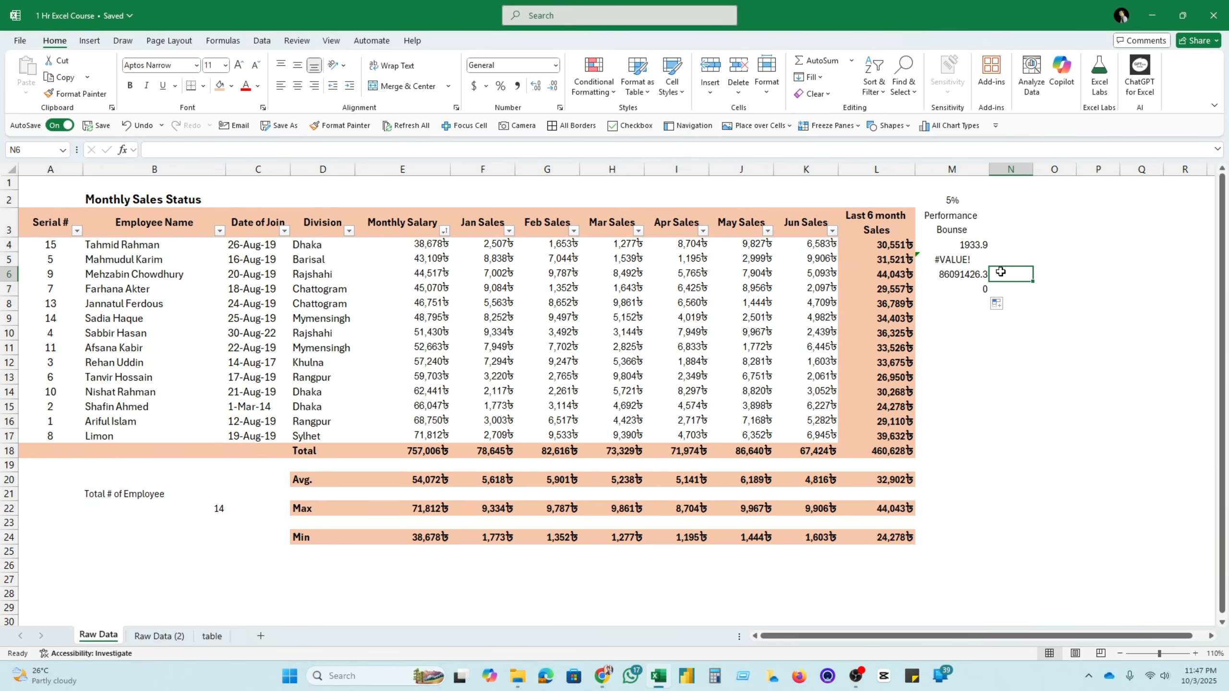
Examine how the AVERAGE formulas in row 20 reference their own columns, checking F20's range and the Feb sales in G4:G17
left_click(980, 245)
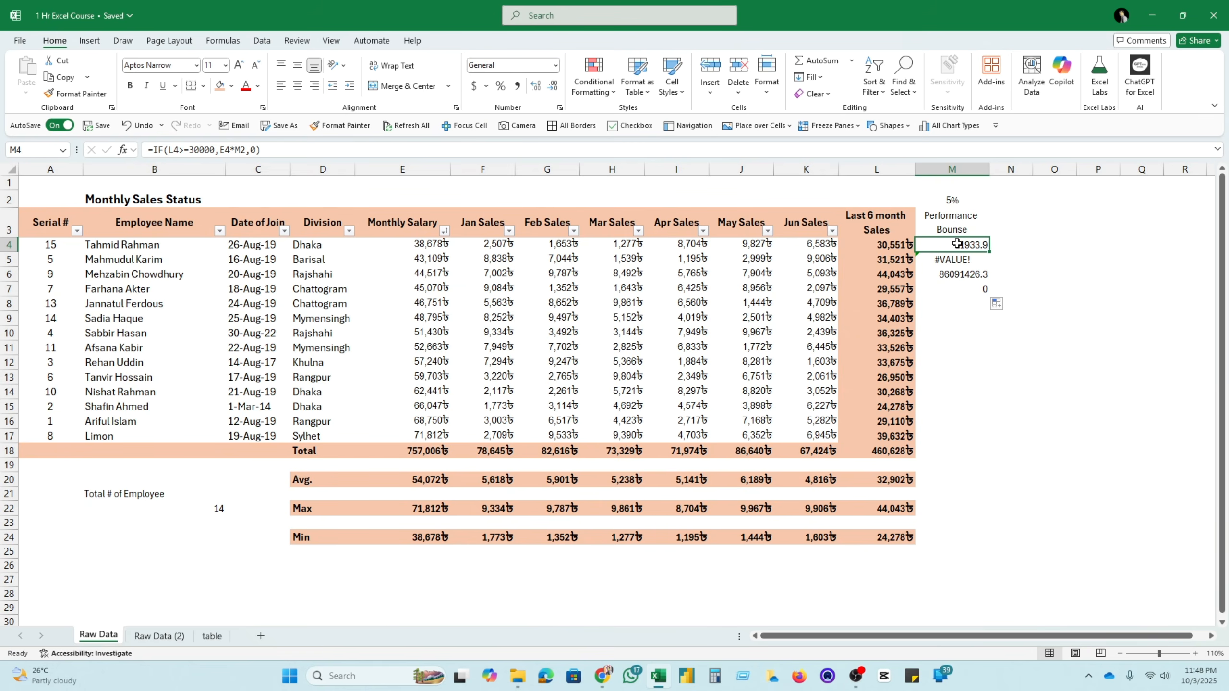
left_click(979, 391)
left_click(445, 481)
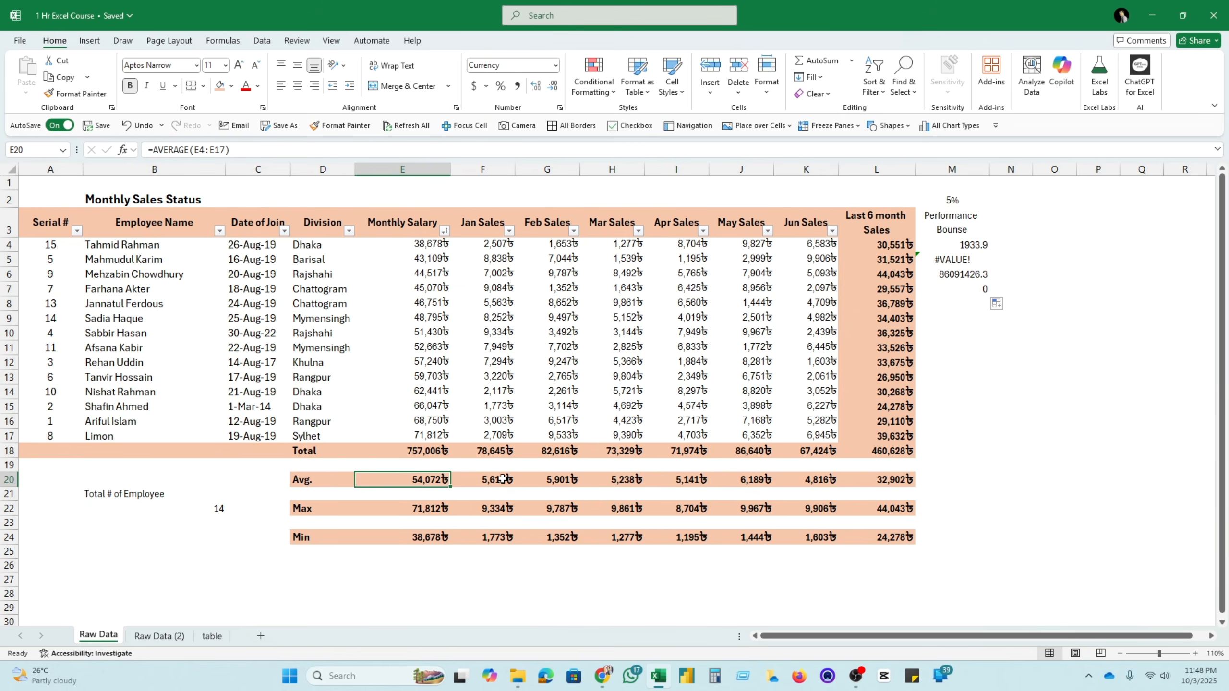
left_click(503, 479)
left_click(588, 484)
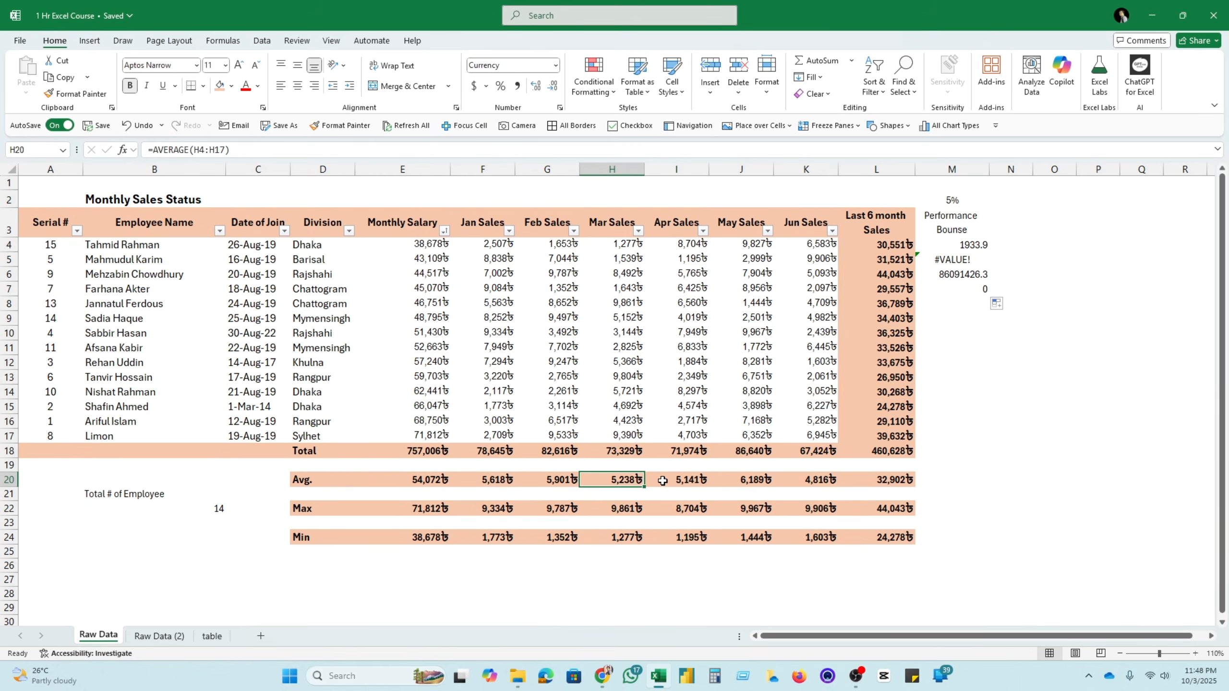
left_click(479, 477)
double_click(494, 479)
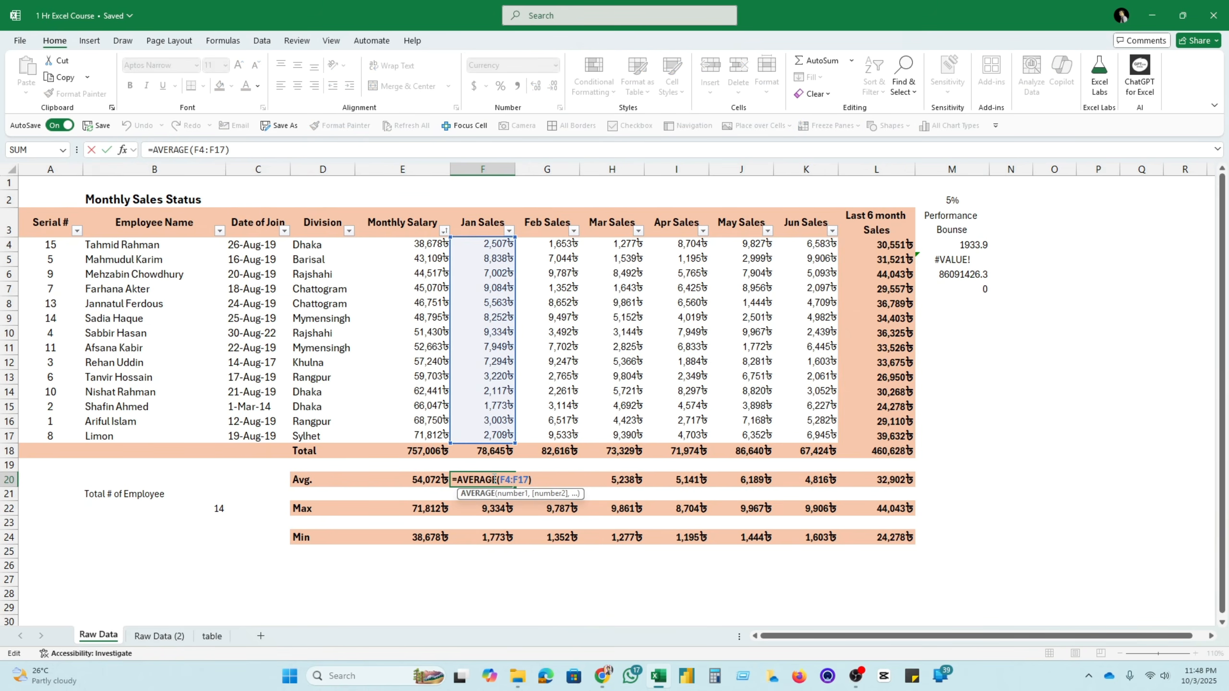
key("Return")
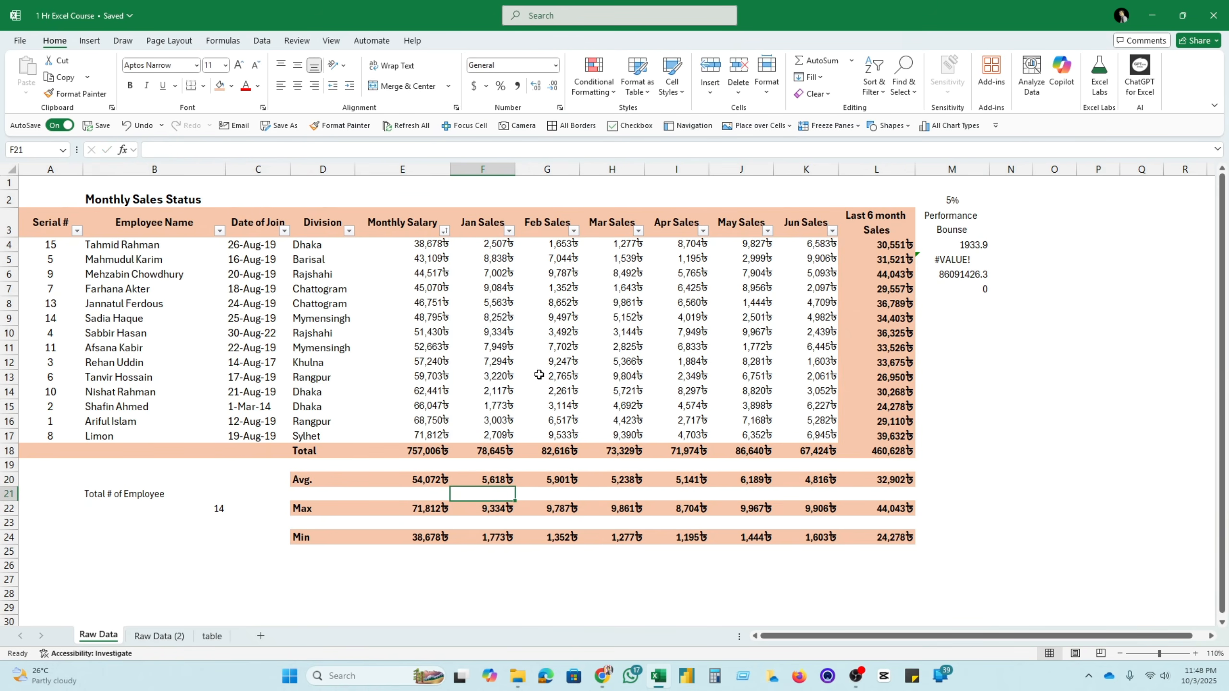
left_click(572, 244)
left_click_drag(571, 244, 566, 437)
left_click(1209, 303)
Inspect the bonus formulas in M4, M5 and M6 to compare which bonus rate cell each one references
left_click(978, 250)
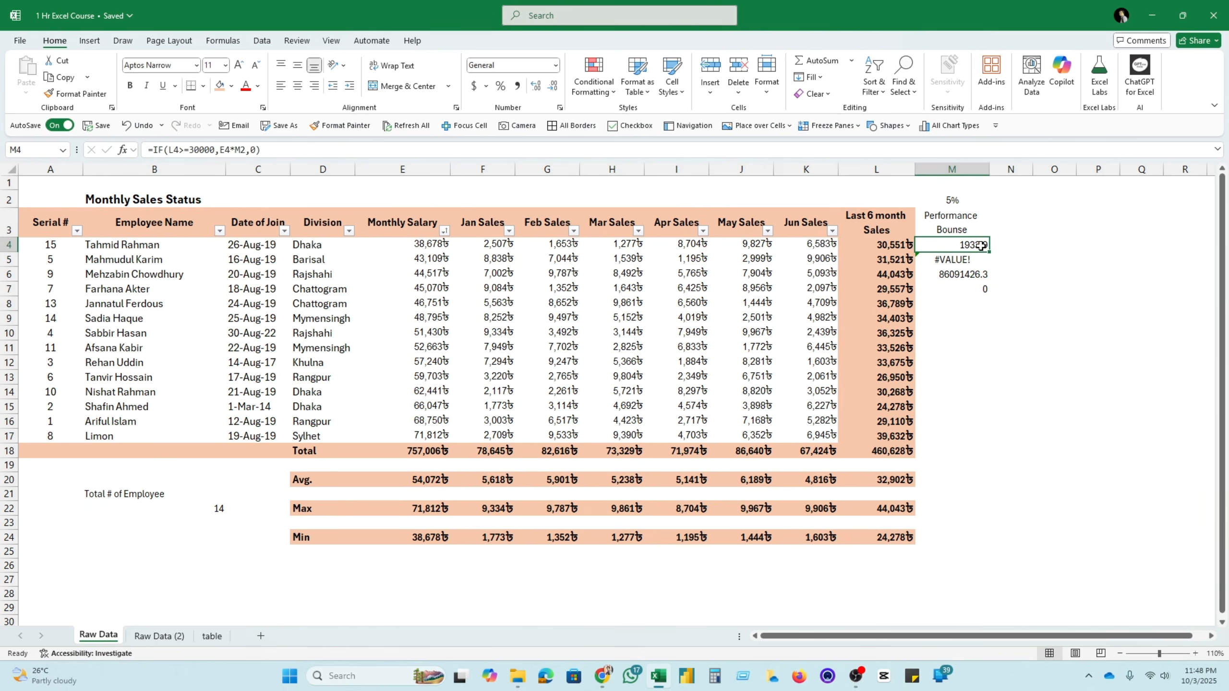
double_click(980, 250)
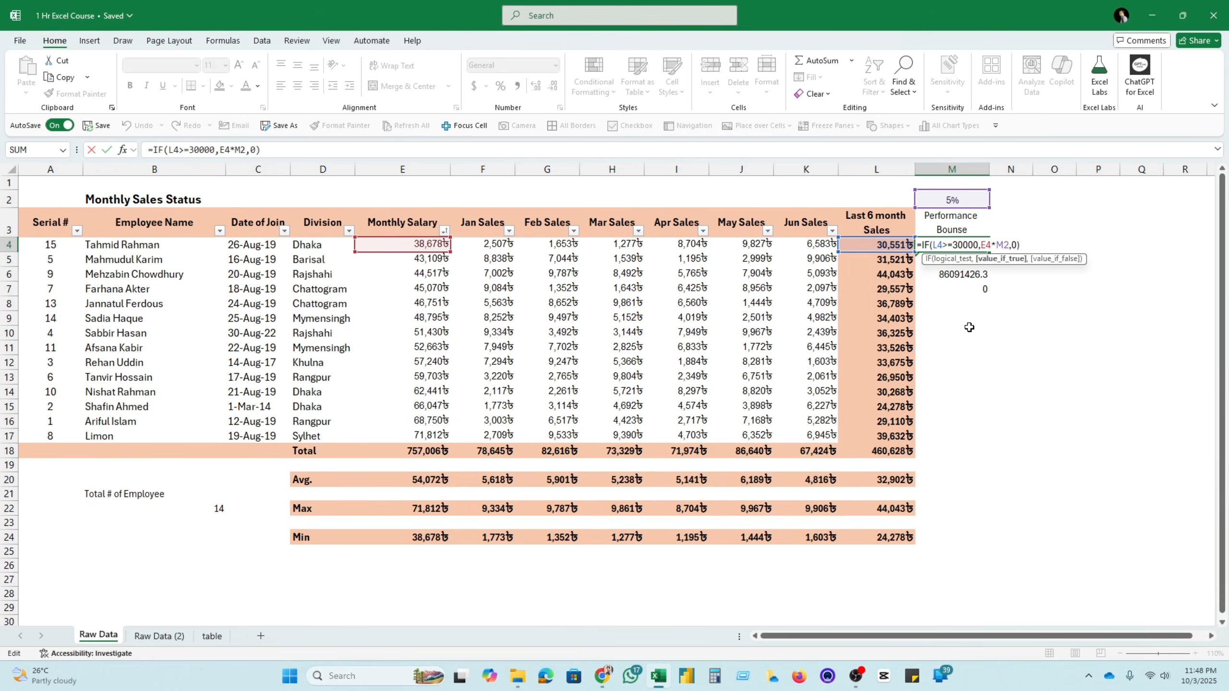
key("Return")
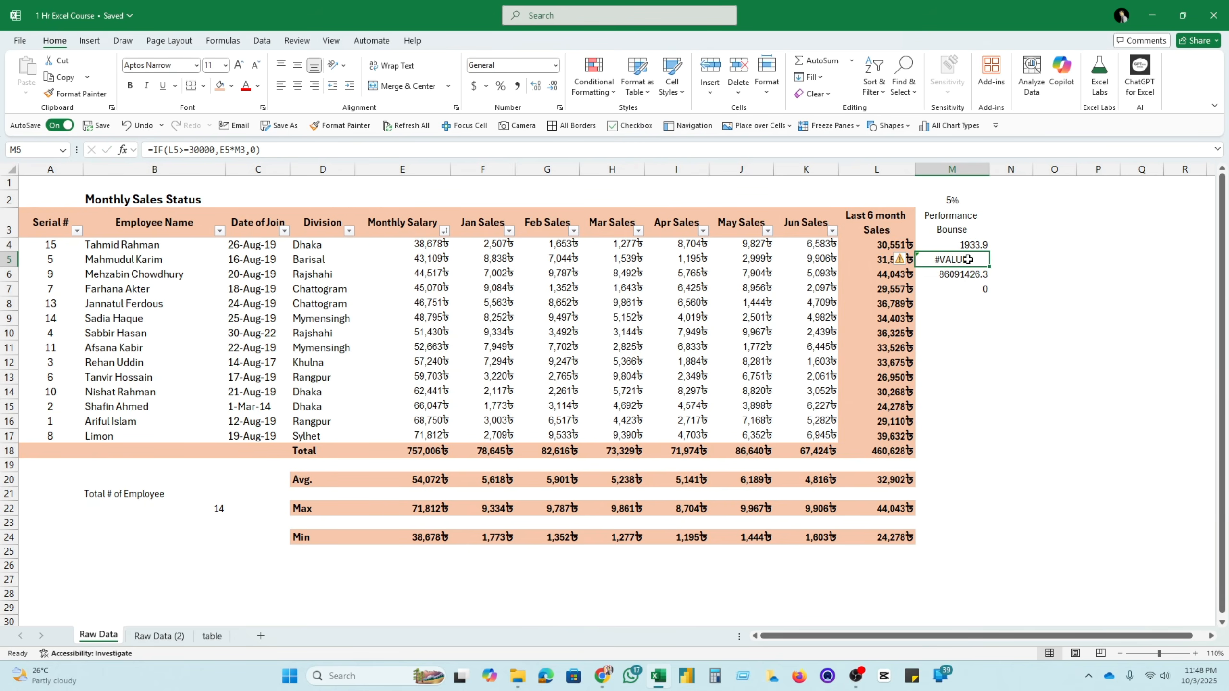
double_click(962, 261)
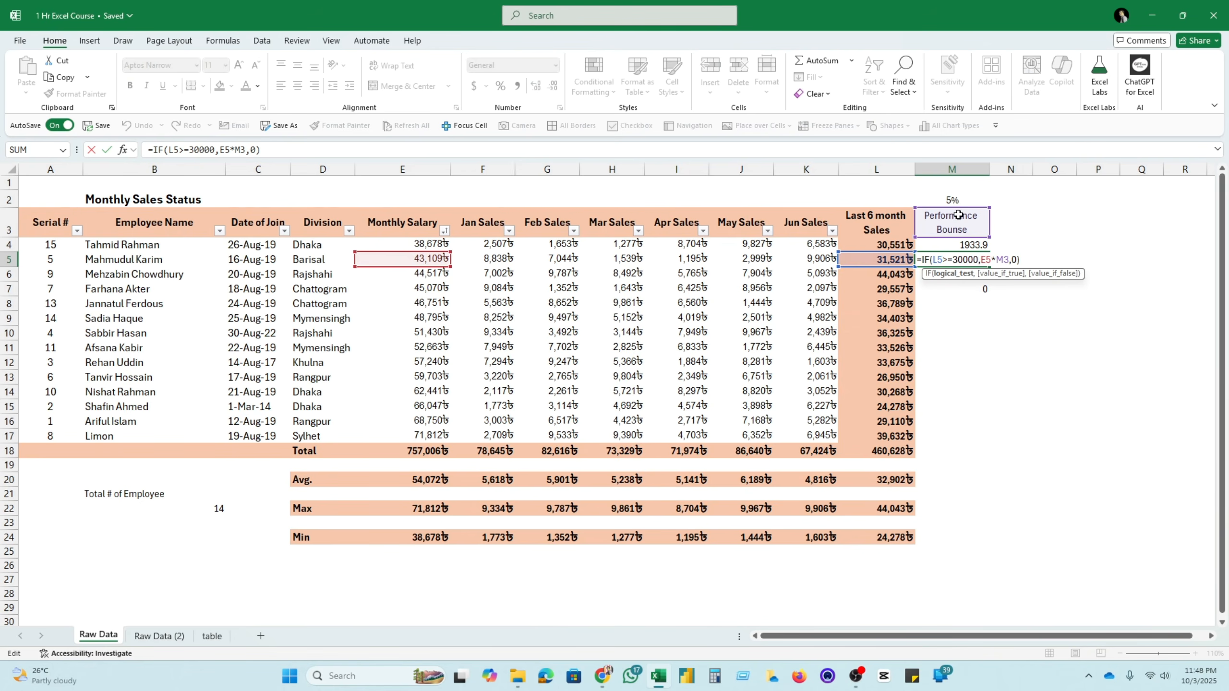
key("Return")
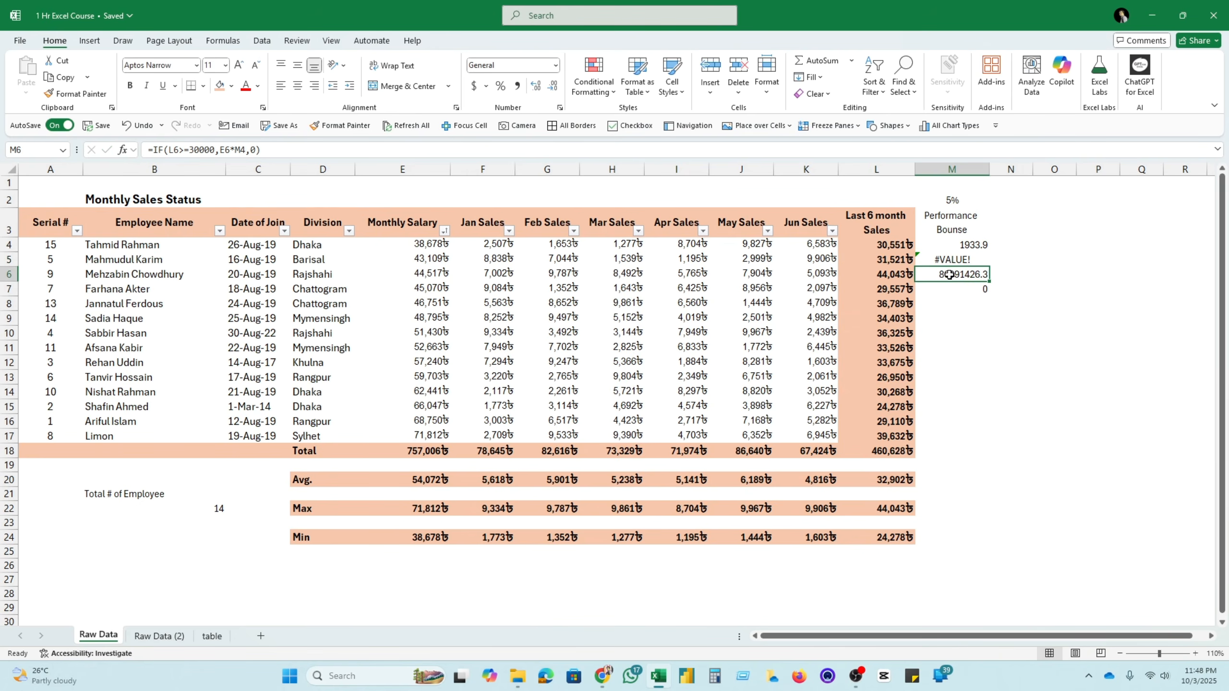
double_click(949, 274)
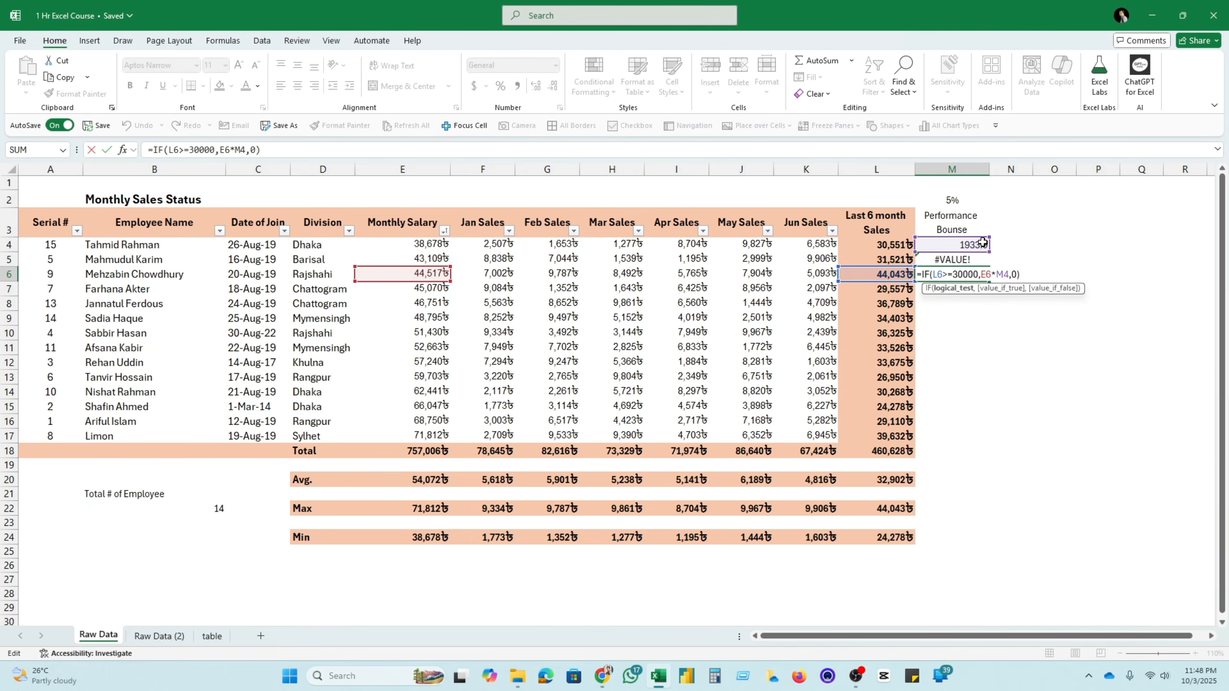
key("Return")
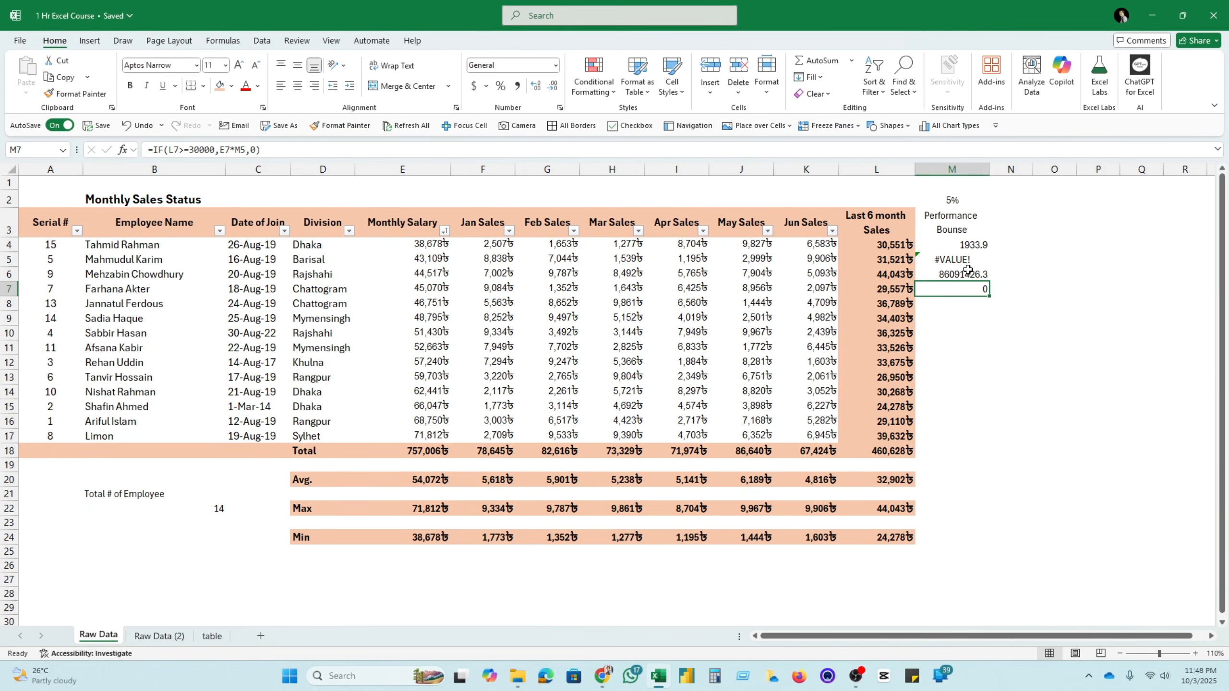
Compare the bonus formula in M4 with the rate cell M2 and the copied formulas below it
left_click(968, 270)
left_click(970, 224)
left_click(967, 200)
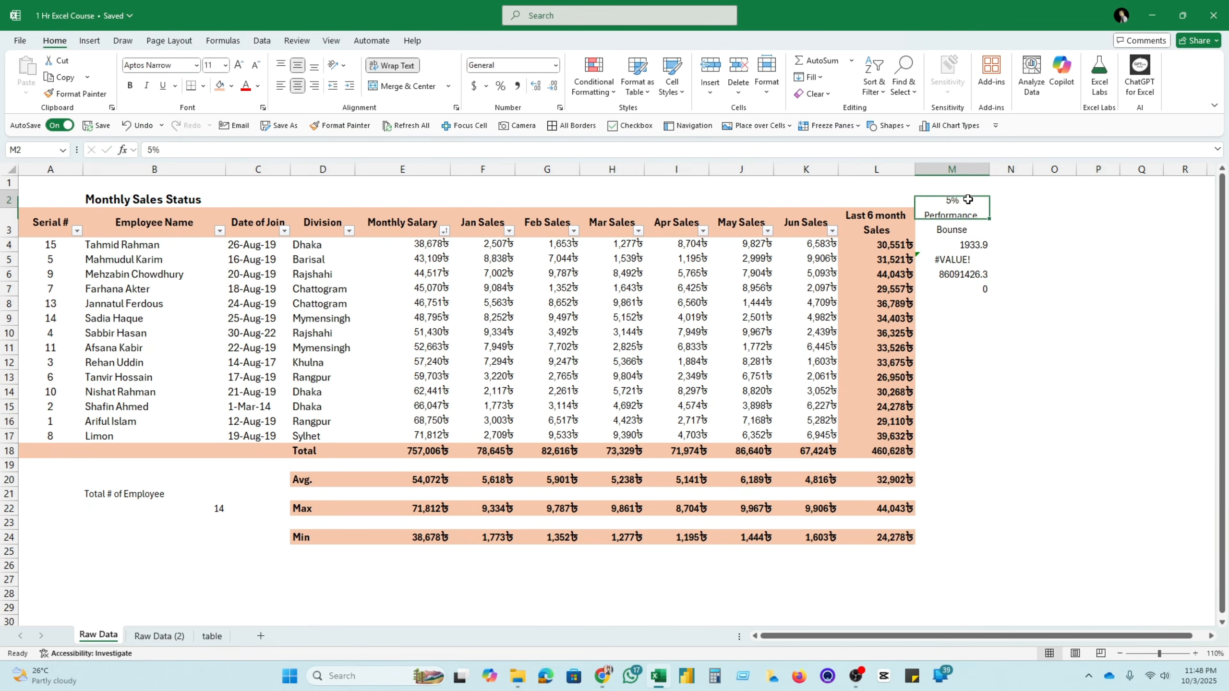
left_click(966, 240)
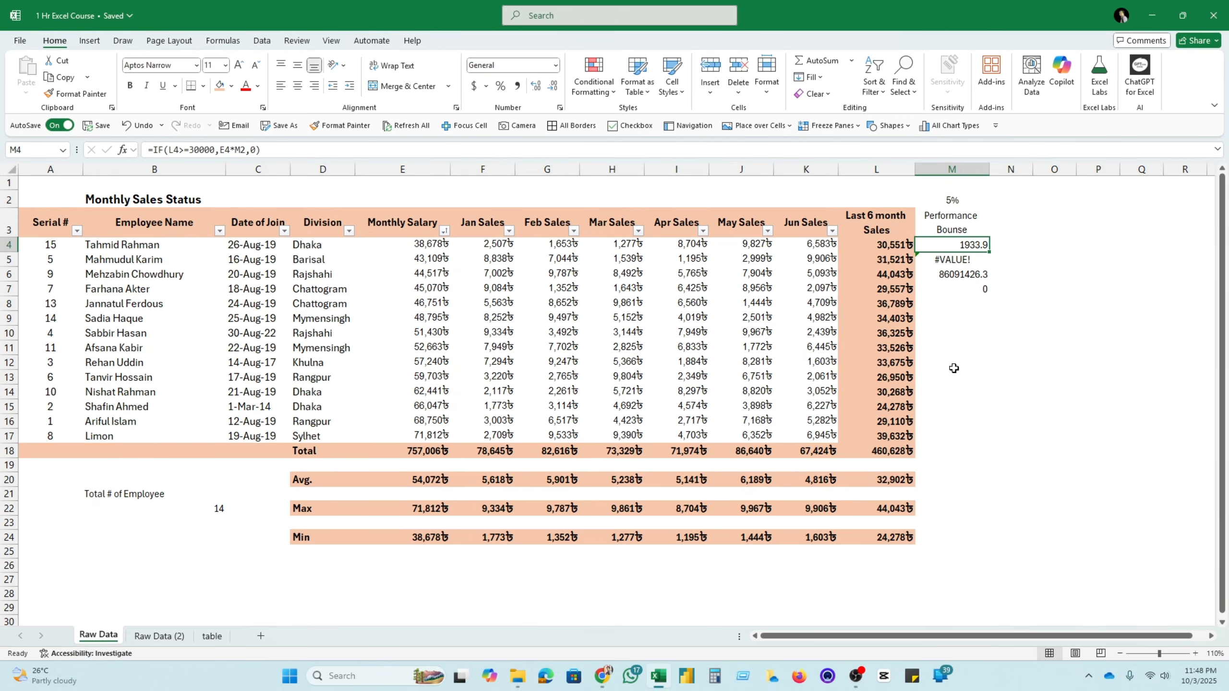
left_click(970, 201)
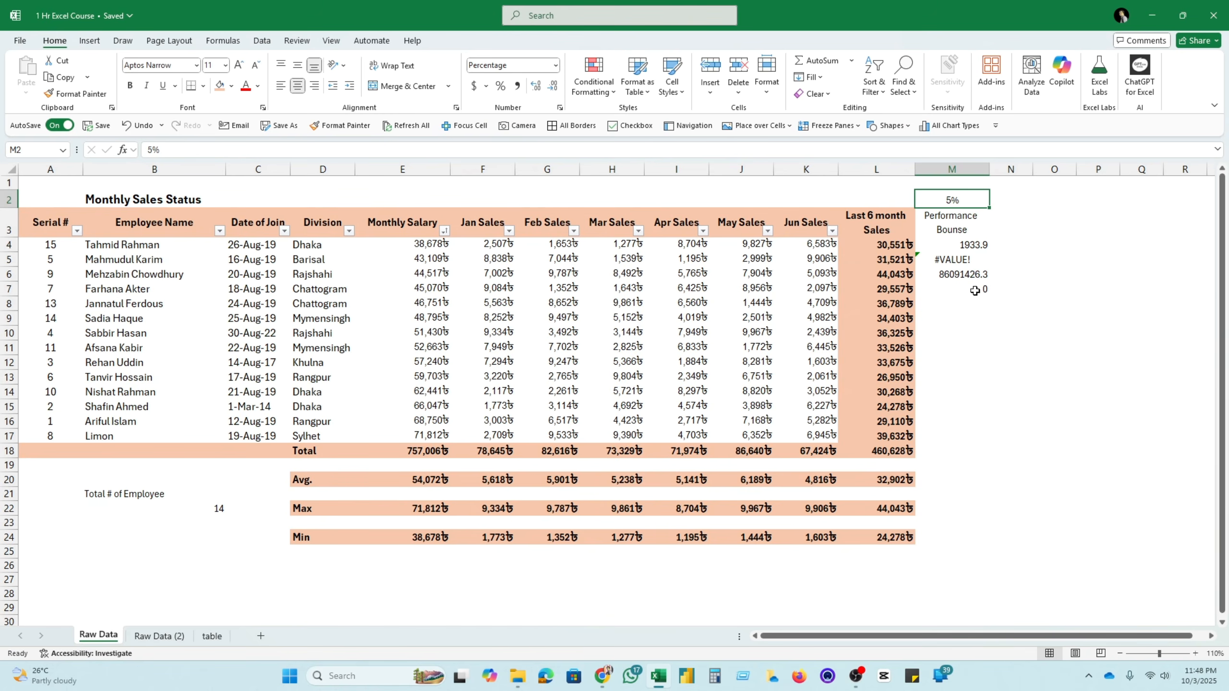
left_click(969, 246)
left_click(972, 203)
left_click(992, 280)
Make the bonus rate reference absolute in M4's formula so it reads =IF(L4>=30000,E4*$M$2,0)
double_click(982, 245)
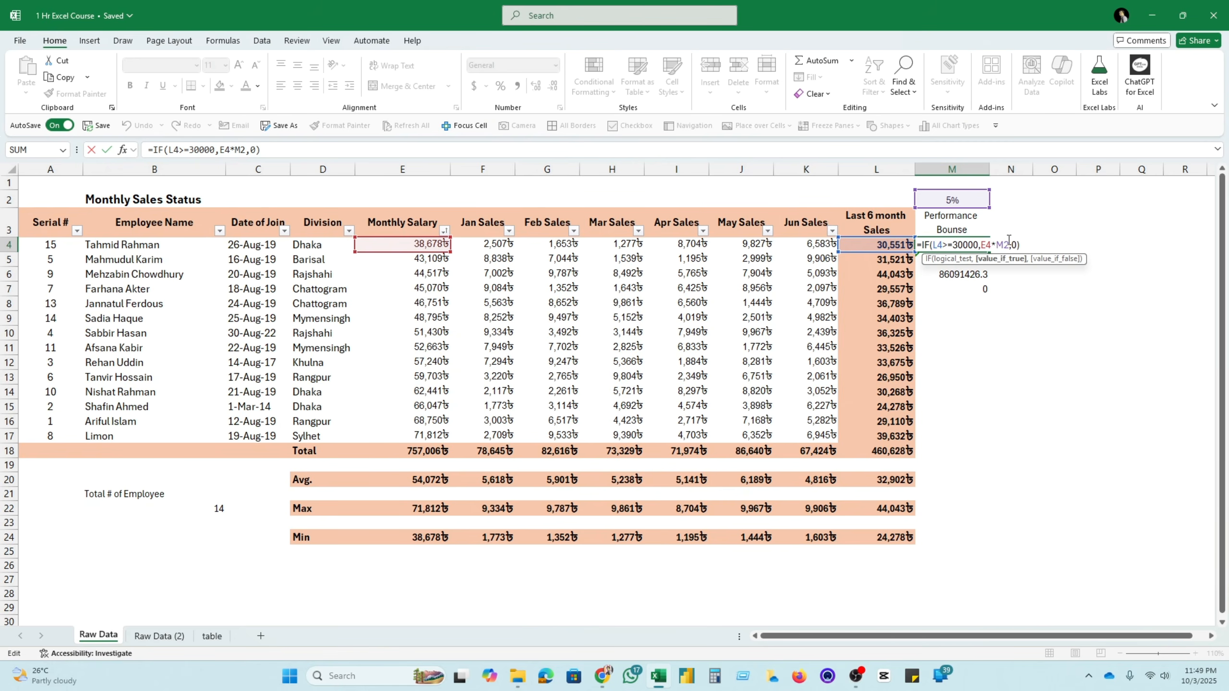
key("F4")
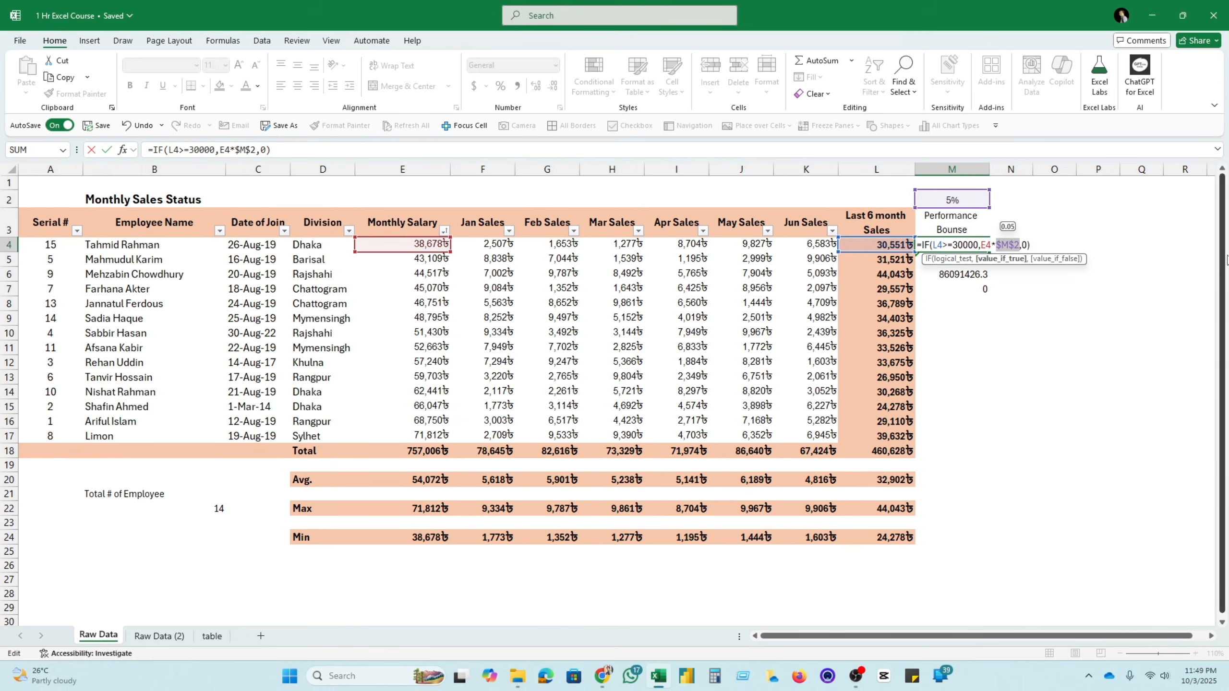
key("F4")
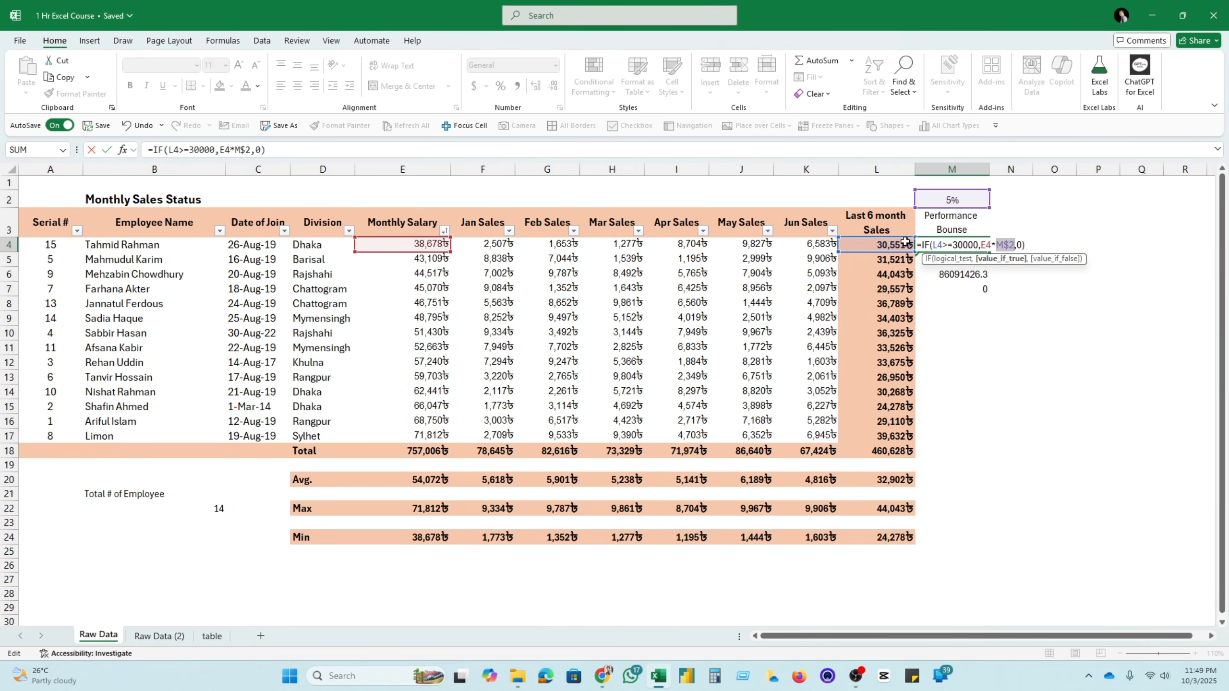
key("F4")
key("F4")
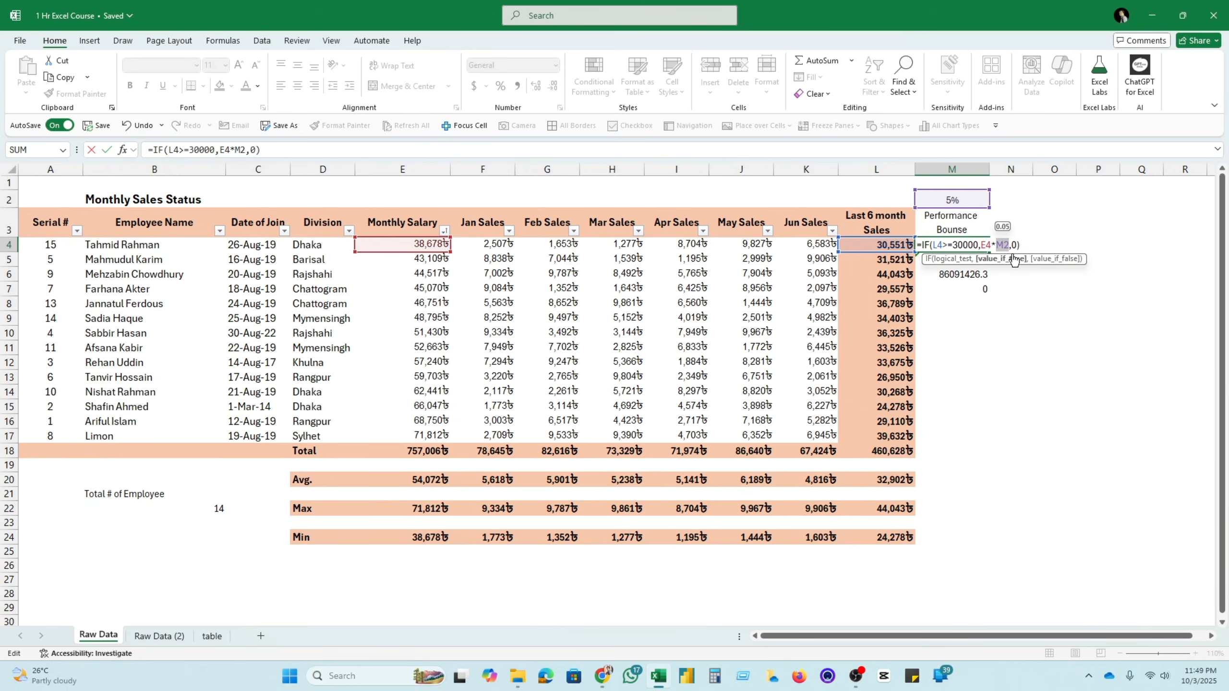
key("F4")
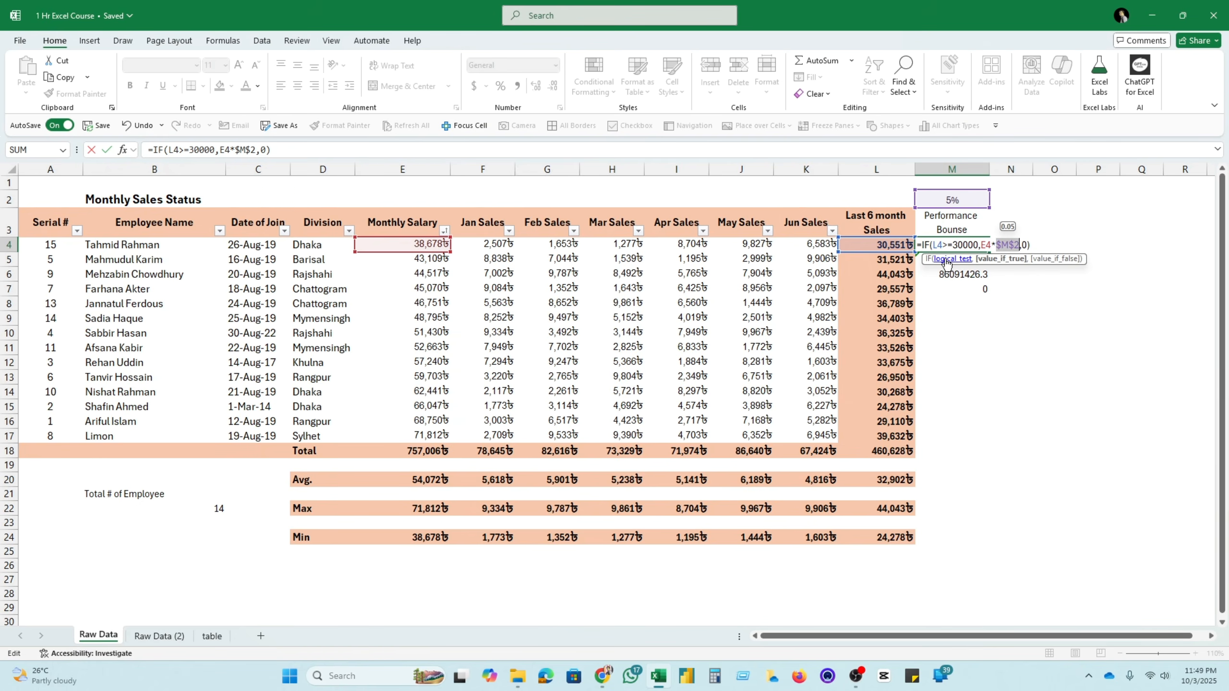
key("Return")
Fill the bonus formula from M4 down the column for all employees, leaving M18 in the Total row empty
left_click(974, 242)
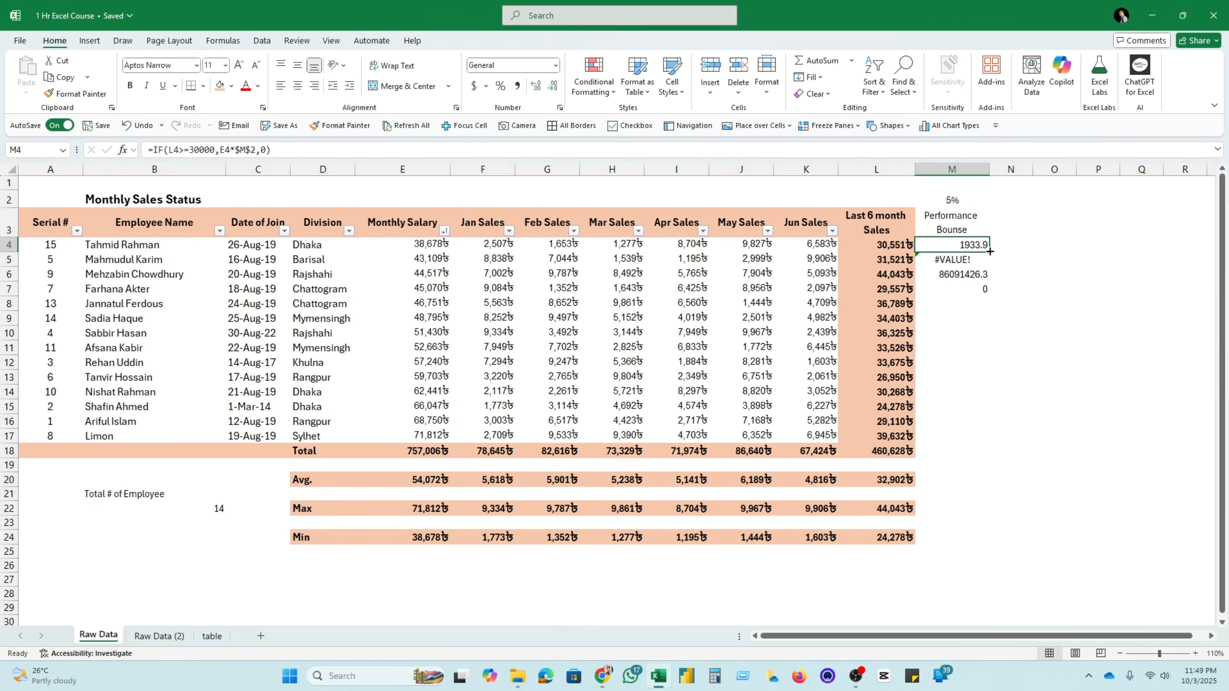
left_click_drag(990, 251, 985, 453)
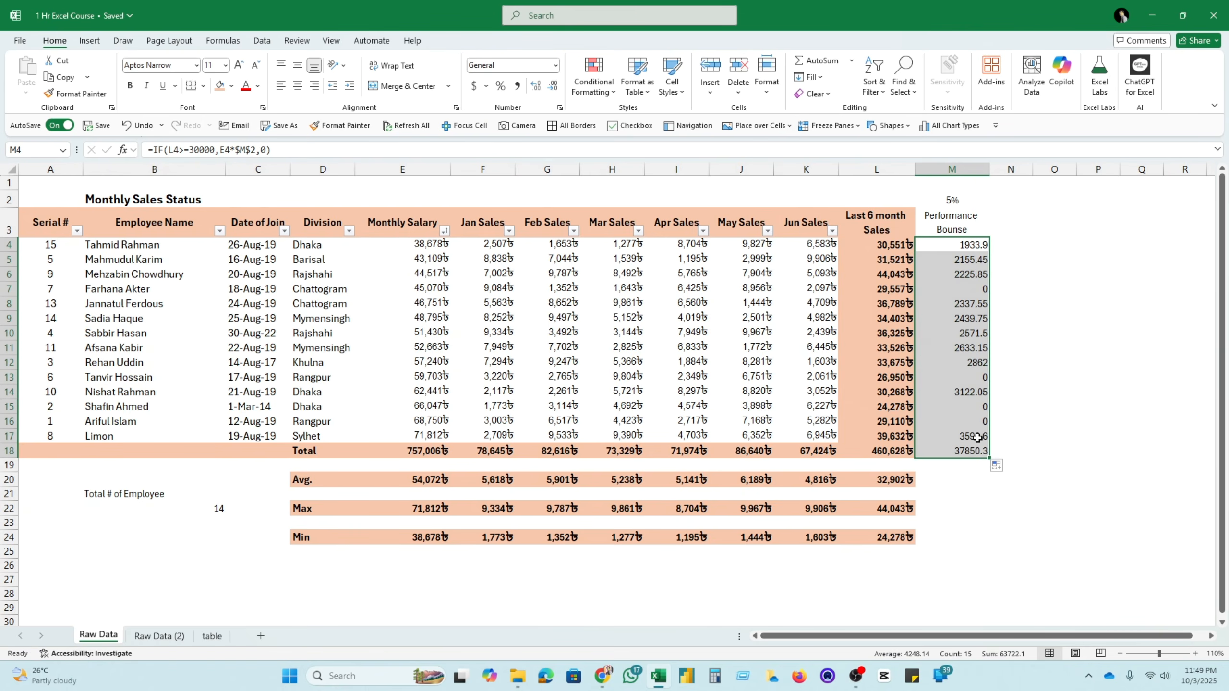
left_click(970, 448)
key("Delete")
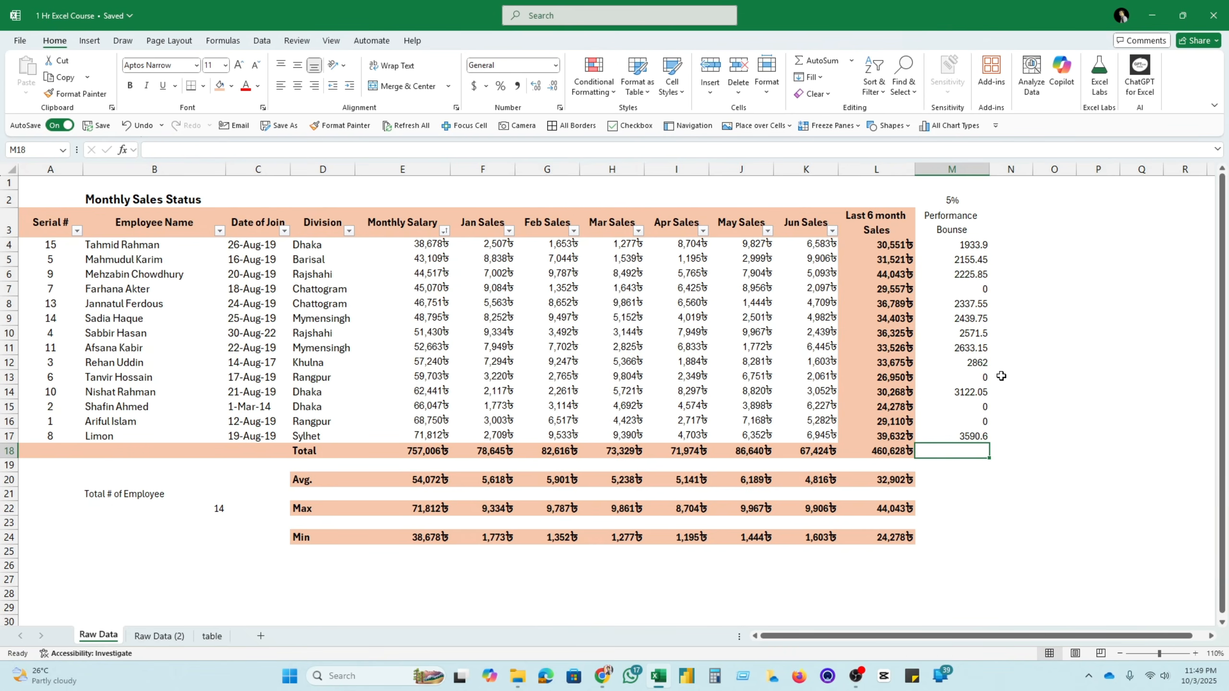
Check the bonus results in column M against the six-month sales in column L, including rows 7, 13, 15 and 16
left_click(978, 287)
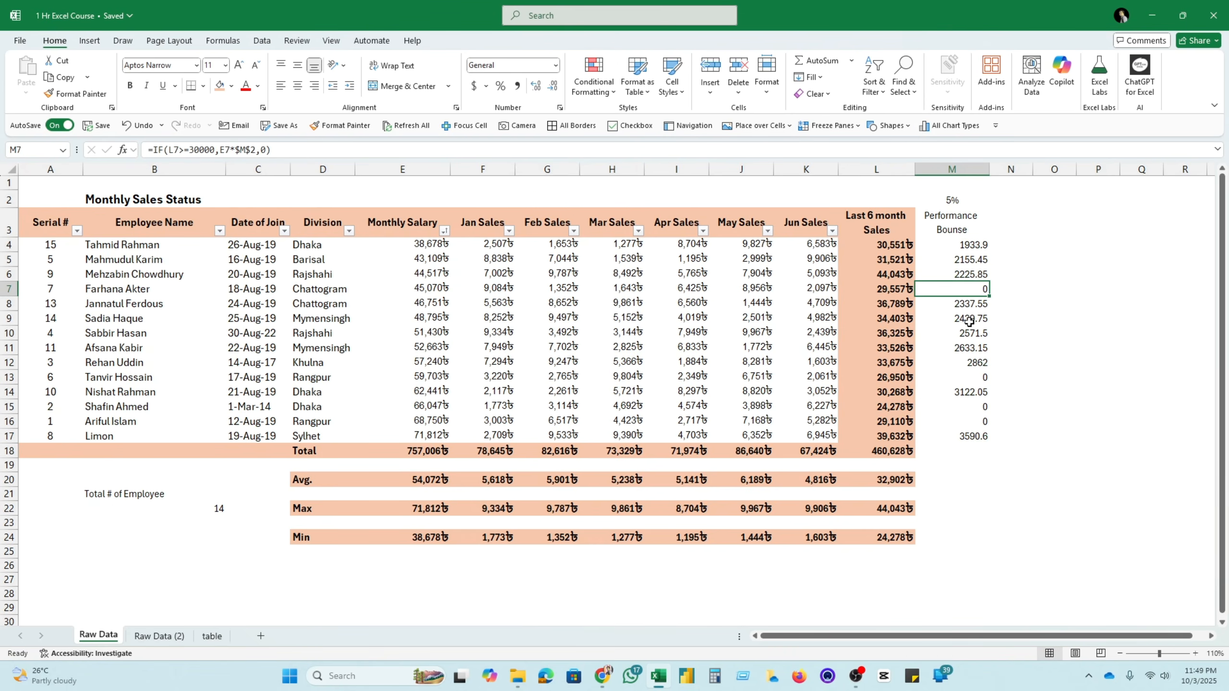
left_click(877, 293)
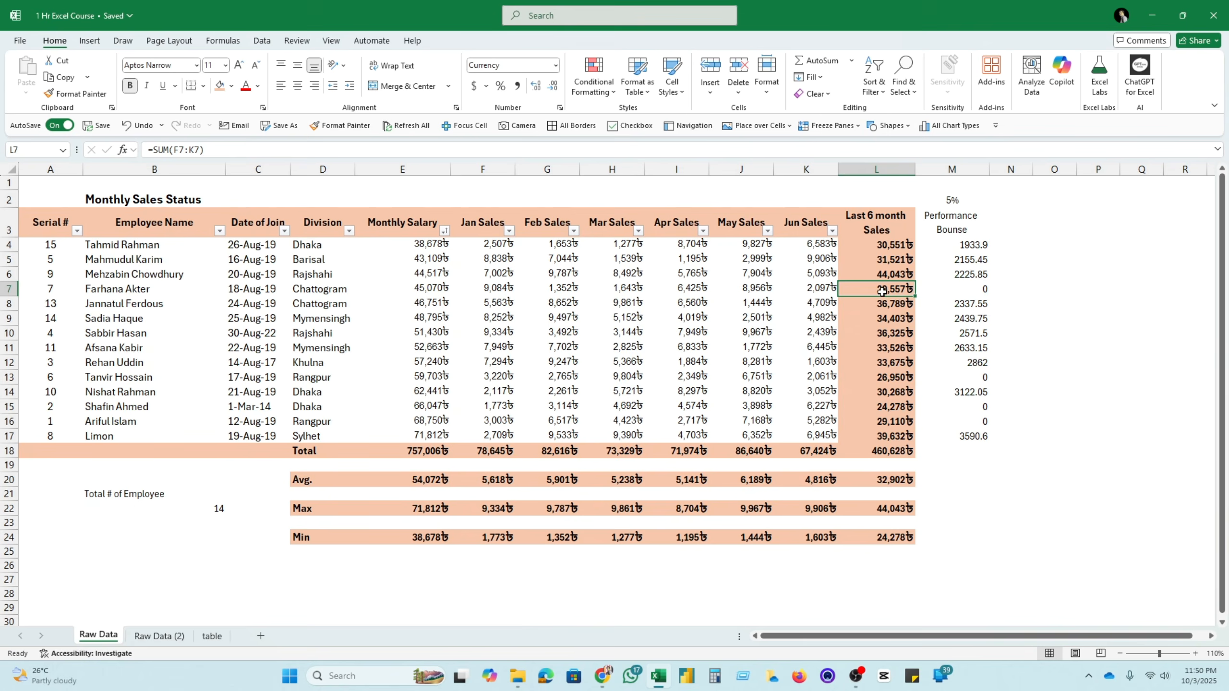
left_click(970, 289)
left_click(975, 376)
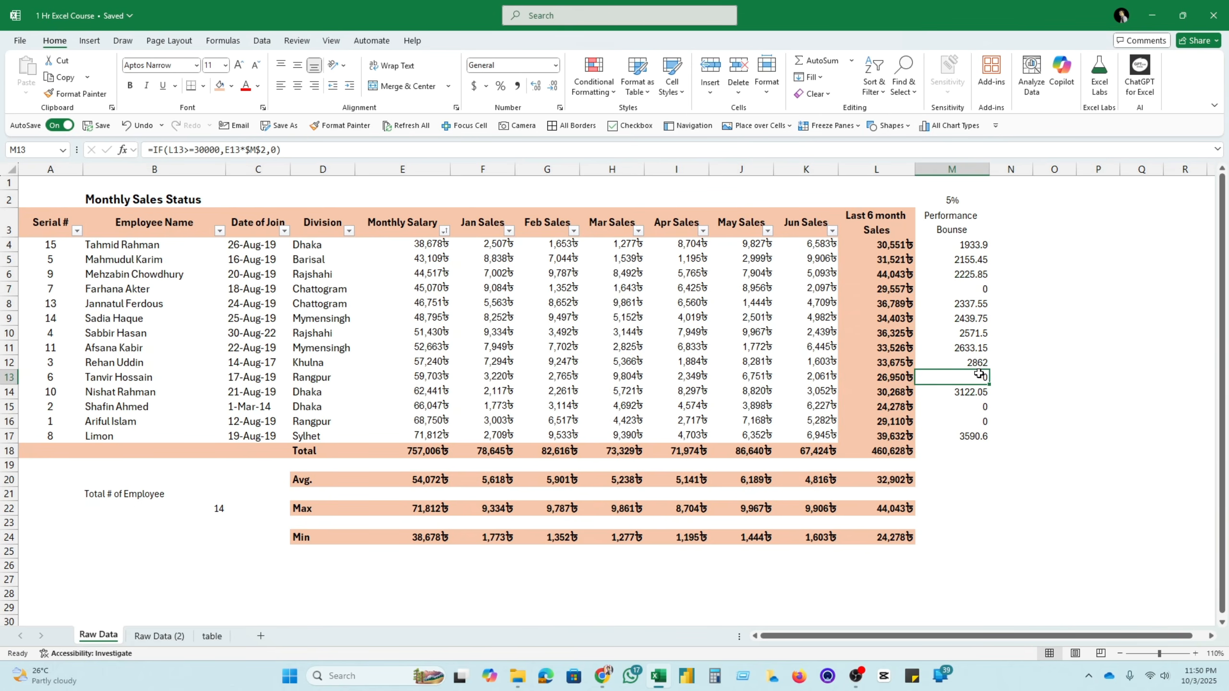
key("Left")
left_click(975, 375)
left_click(897, 420)
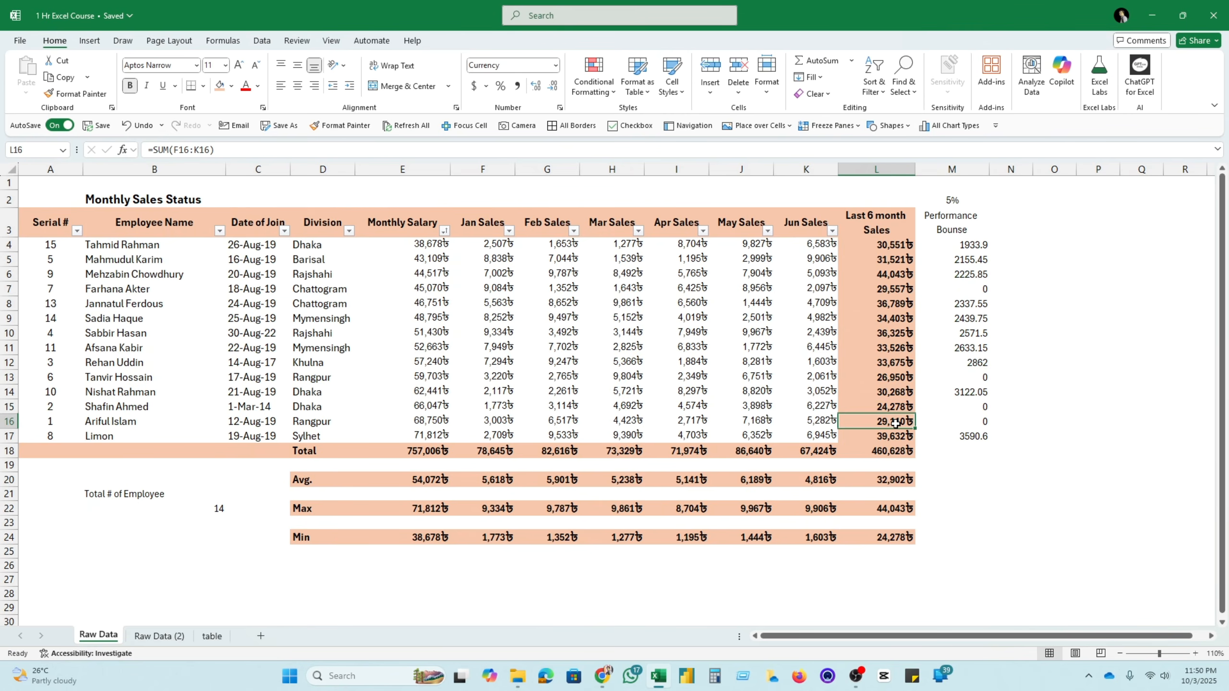
left_click(978, 421)
left_click_drag(975, 406, 983, 417)
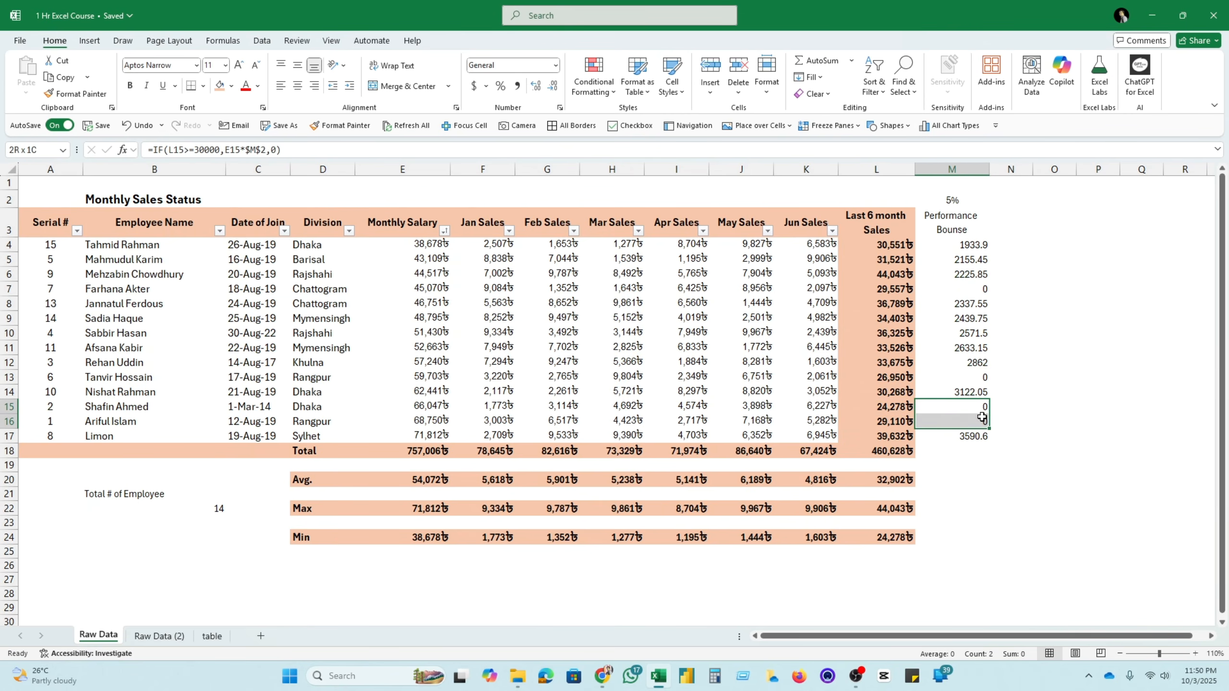
left_click(1022, 418)
left_click(964, 245)
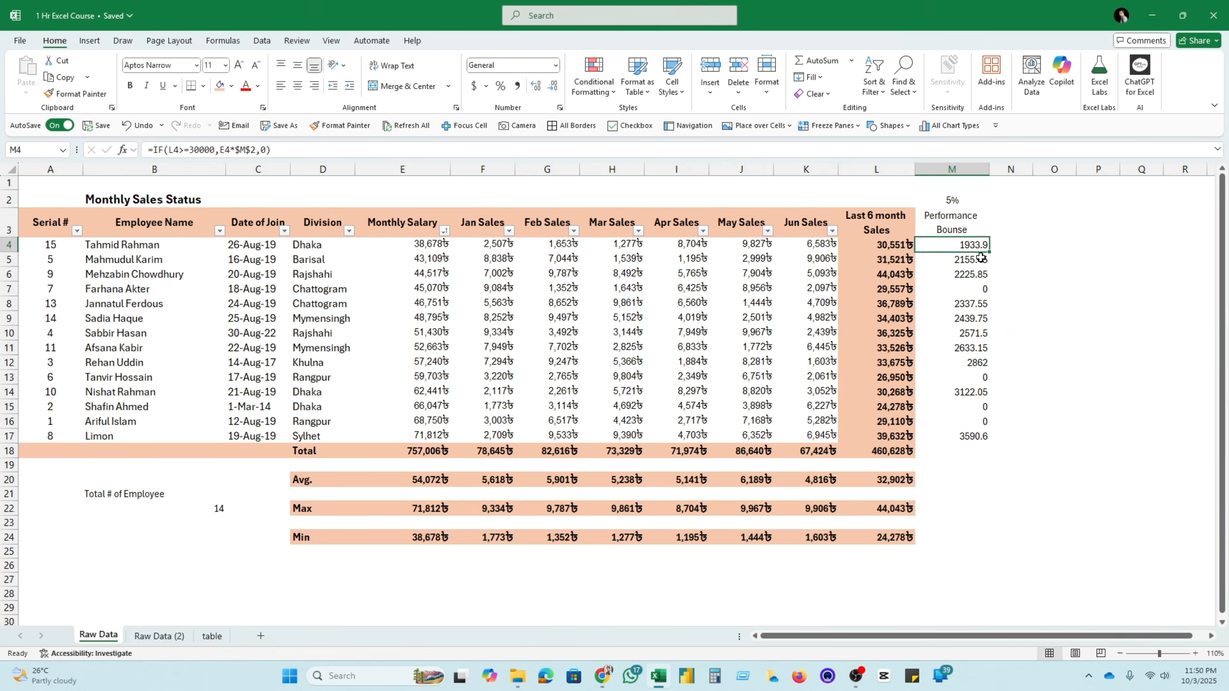
left_click(974, 272)
left_click(1049, 319)
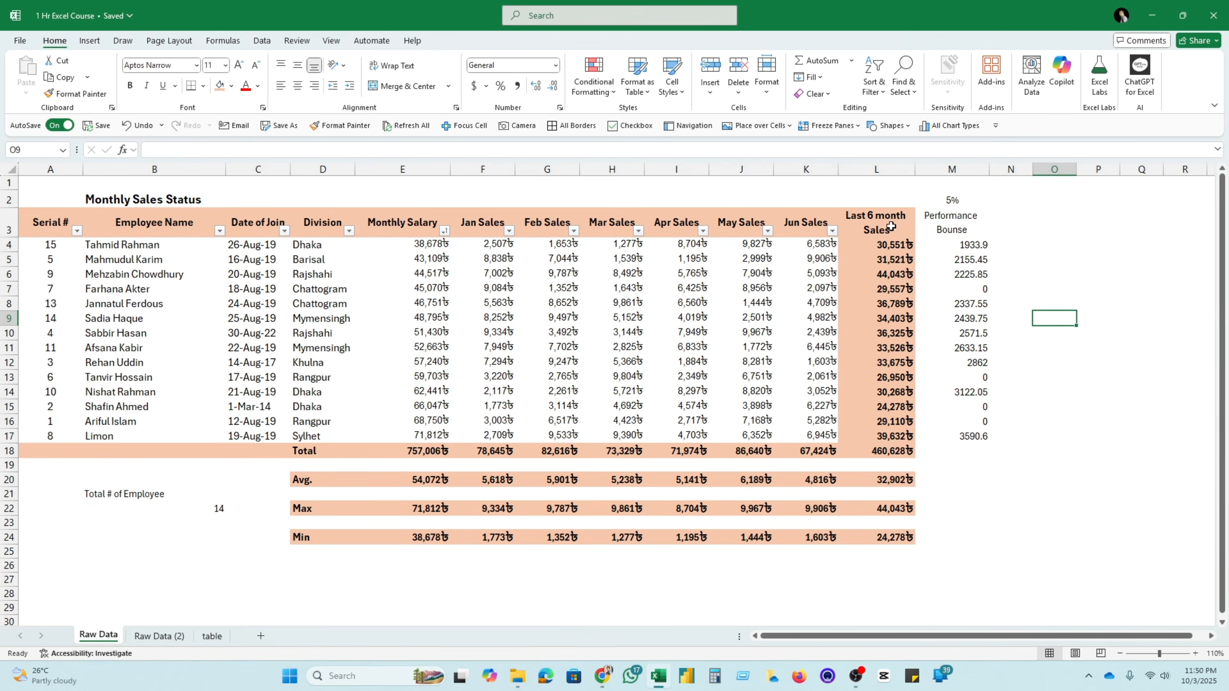
Copy the formatting of the Last 6 month Sales column, L3:L18, onto the Performance Bounse column, M3:M18
left_click_drag(890, 227, 897, 453)
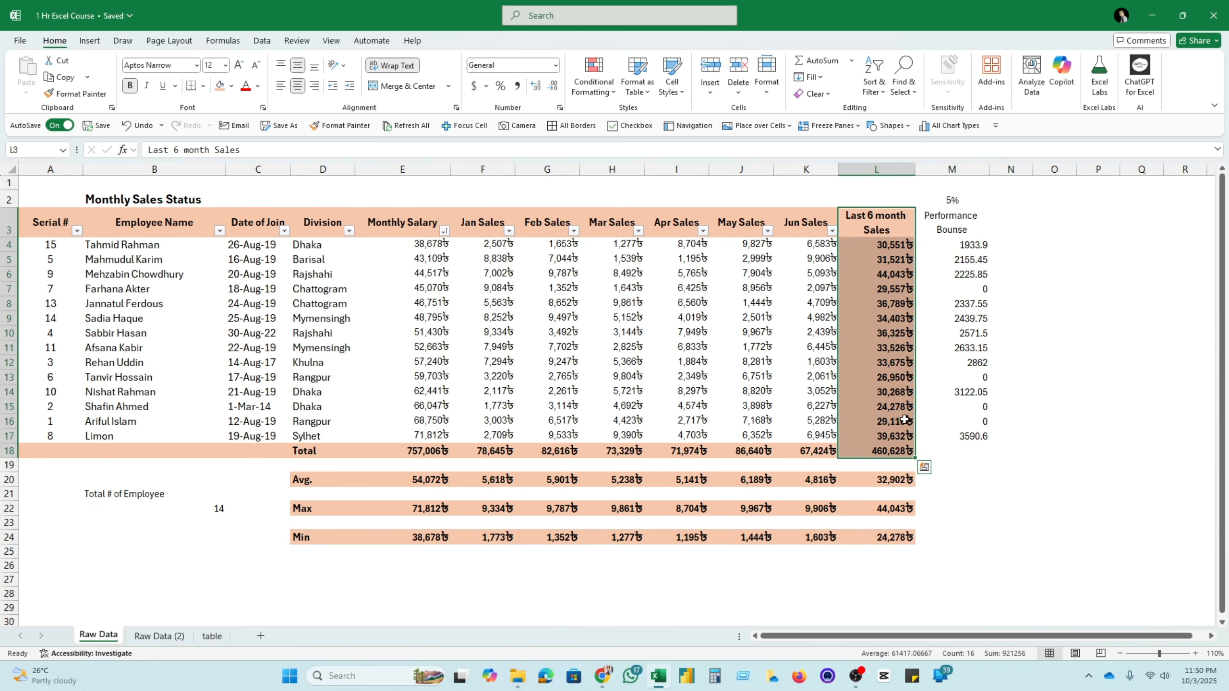
left_click(81, 93)
left_click_drag(965, 224, 951, 456)
left_click(1049, 350)
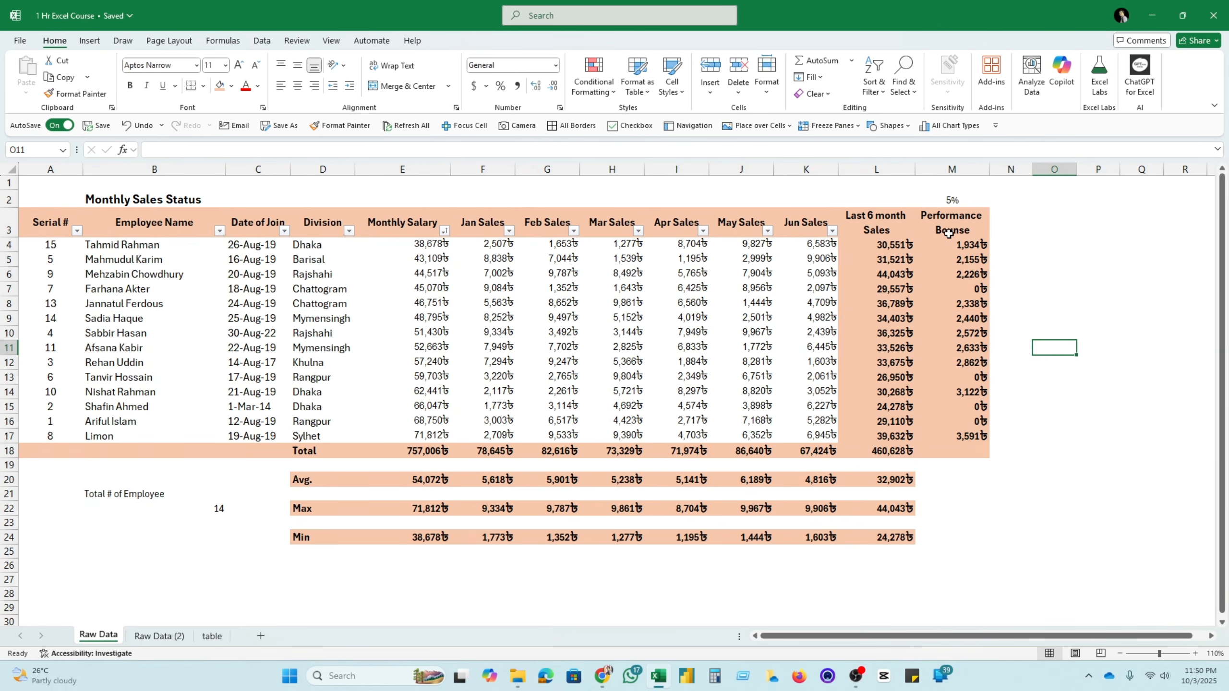
Review the formatted bonus values in M4:M18, the monthly salaries in E4:E17 and the January to June sales figures
left_click_drag(950, 244, 951, 452)
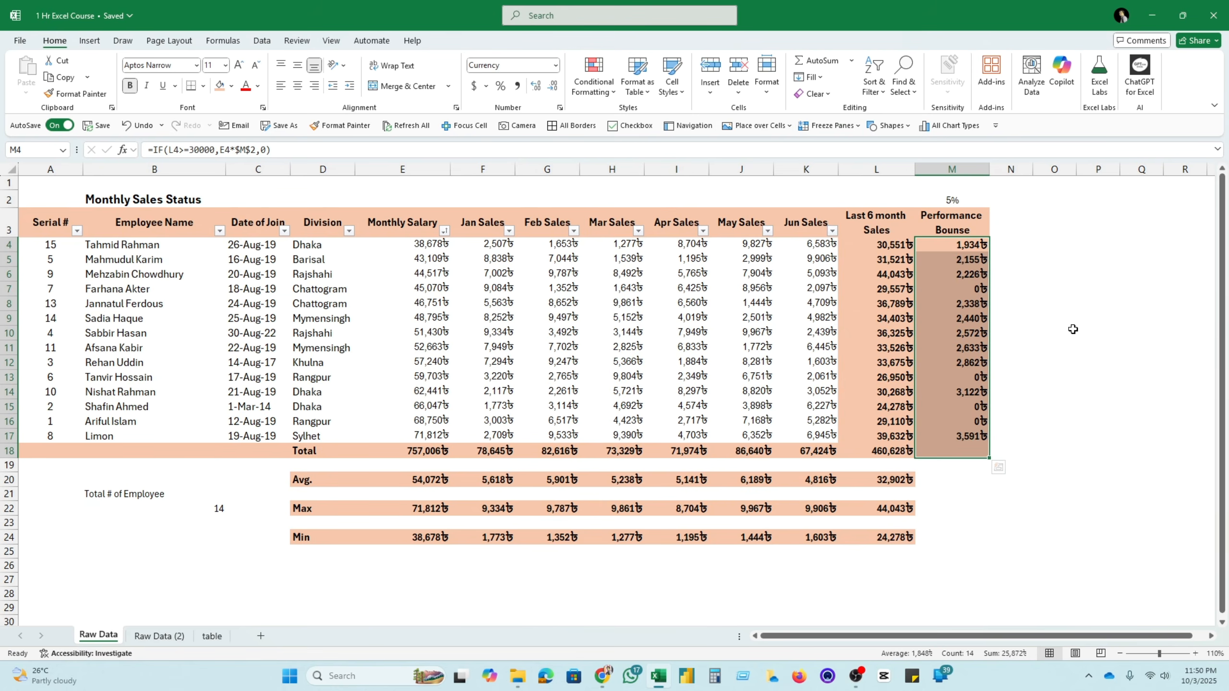
left_click(1054, 318)
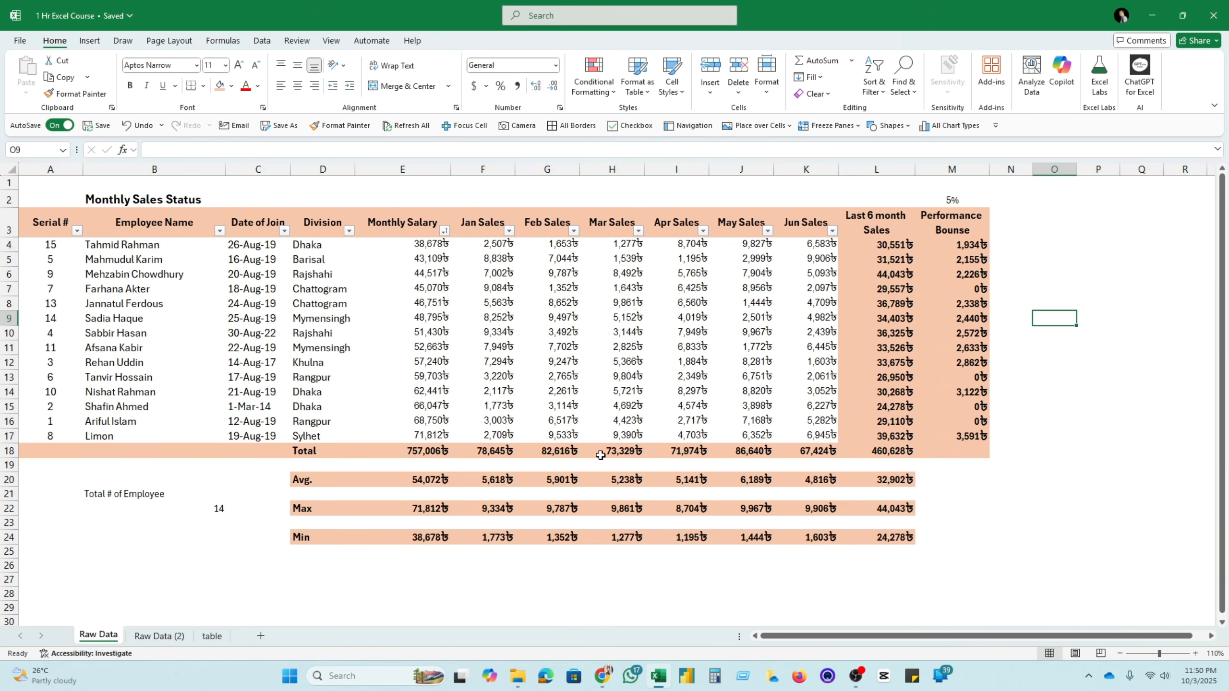
left_click(649, 348)
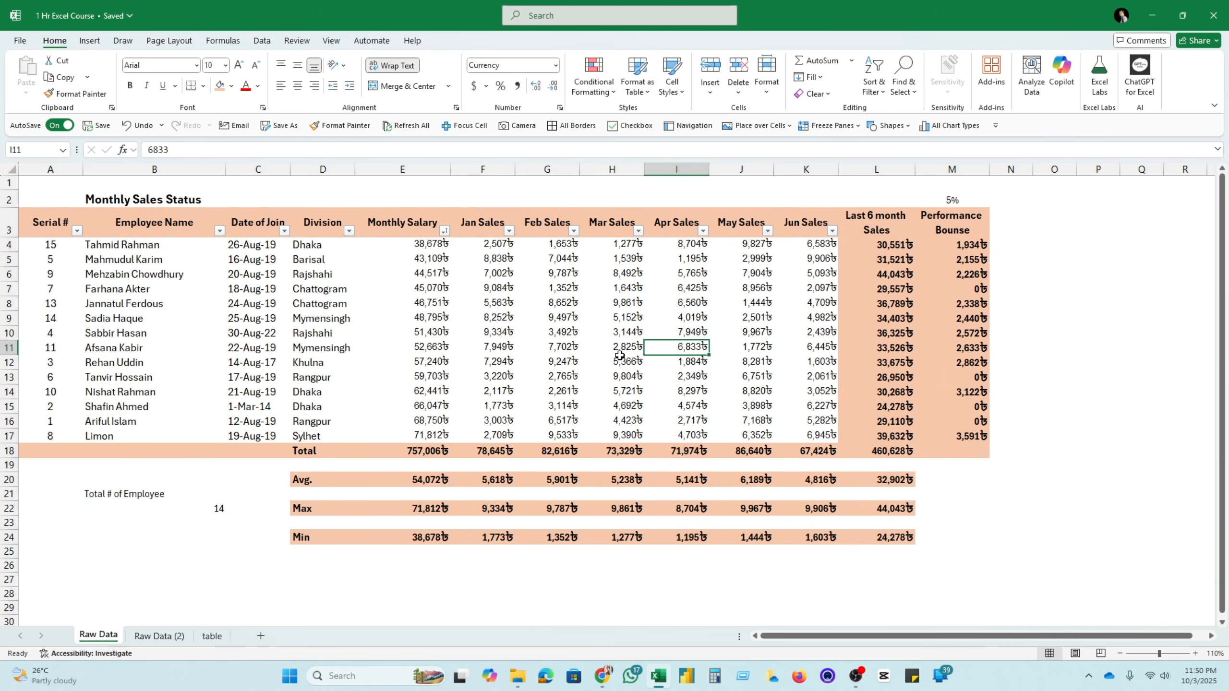
left_click(532, 346)
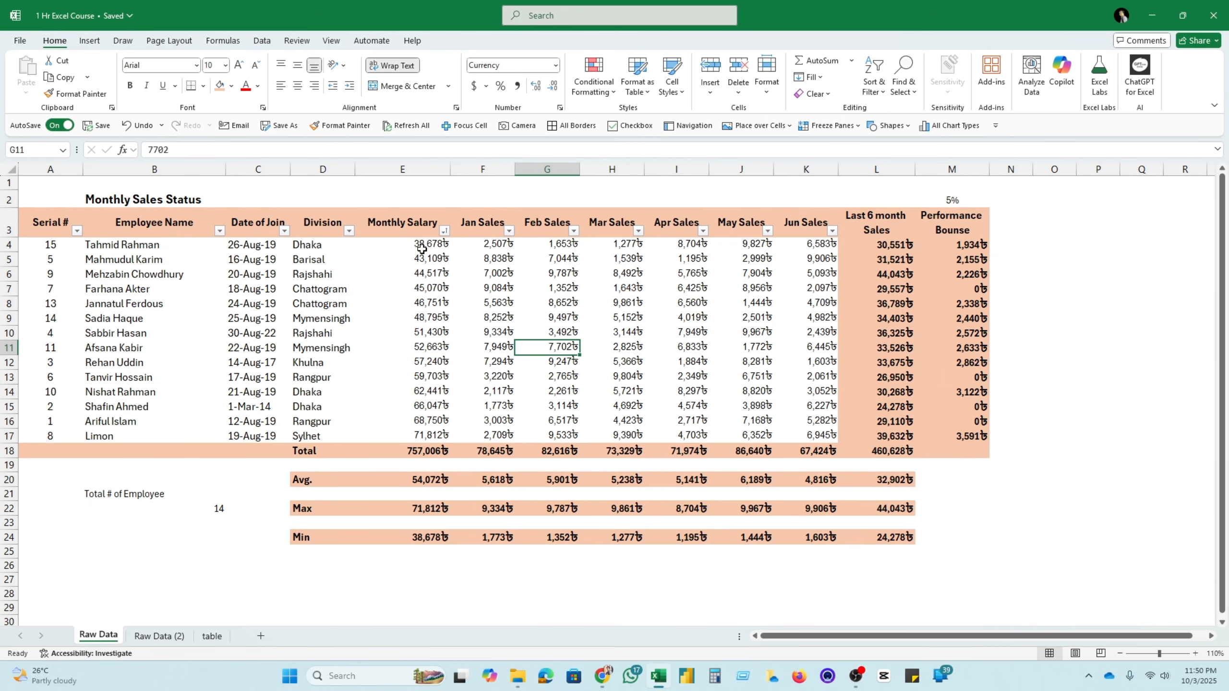
left_click_drag(422, 249, 425, 442)
left_click(458, 303)
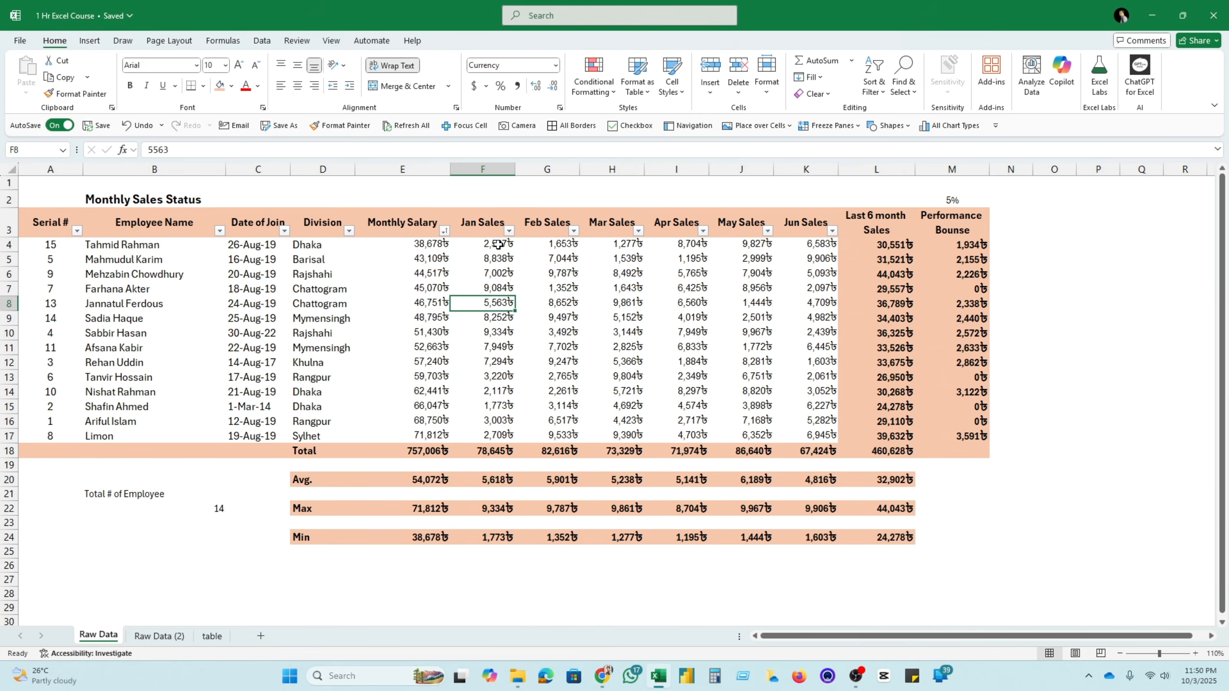
left_click_drag(496, 247, 842, 441)
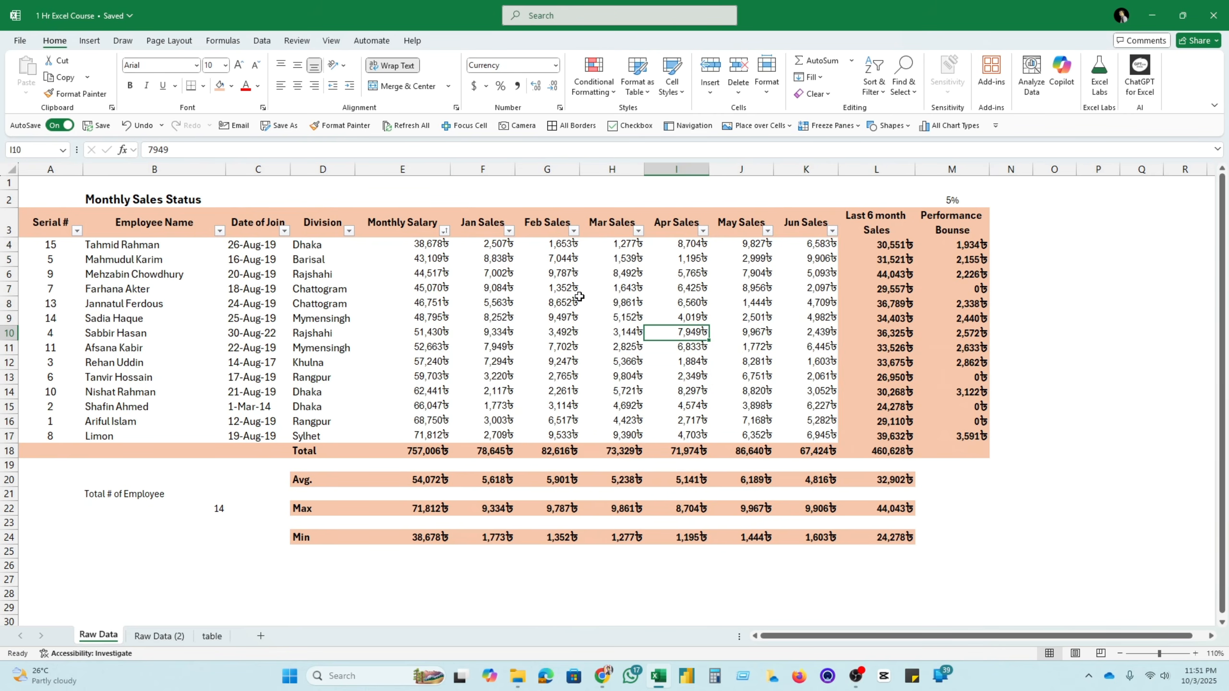
Set up a Greater Than conditional formatting rule with the threshold 8000 for the monthly sales in F4:K17
left_click_drag(504, 247, 800, 437)
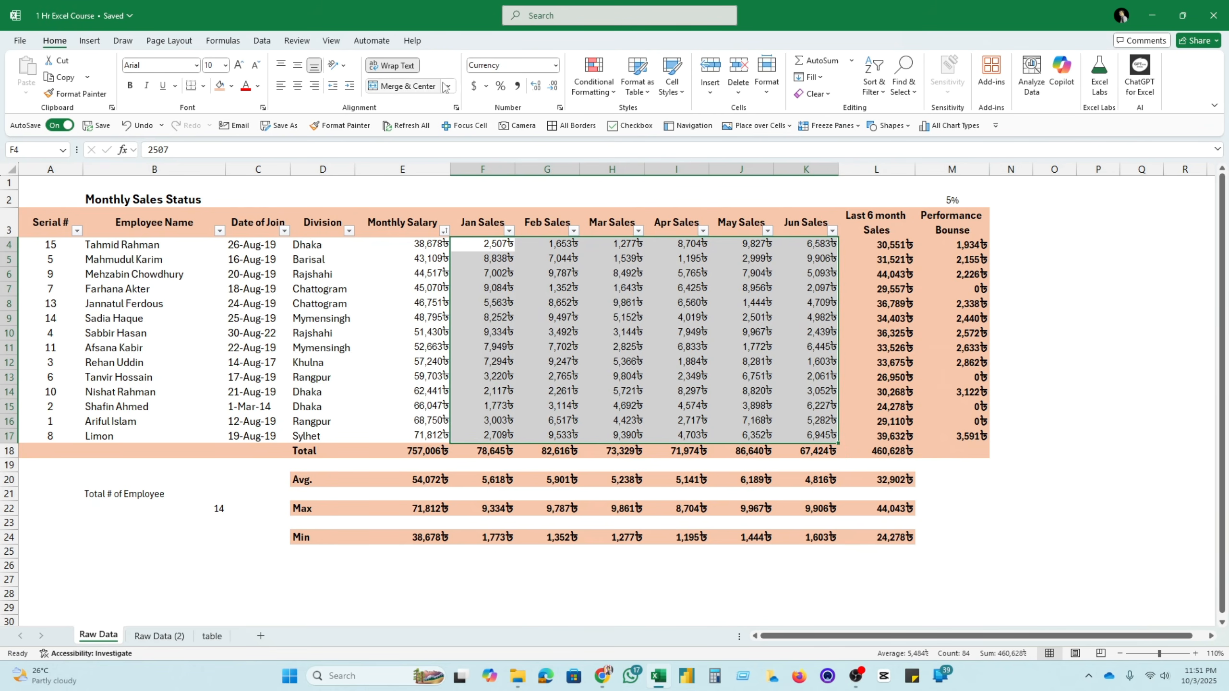
left_click(608, 90)
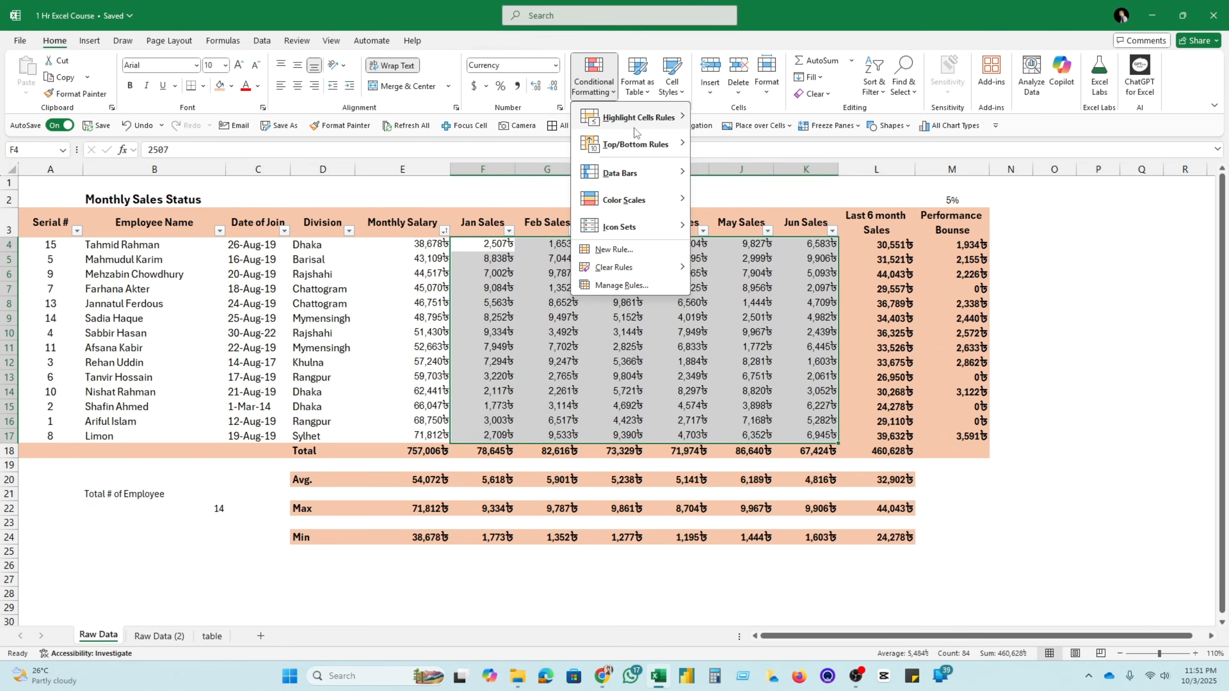
mouse_move(634, 129)
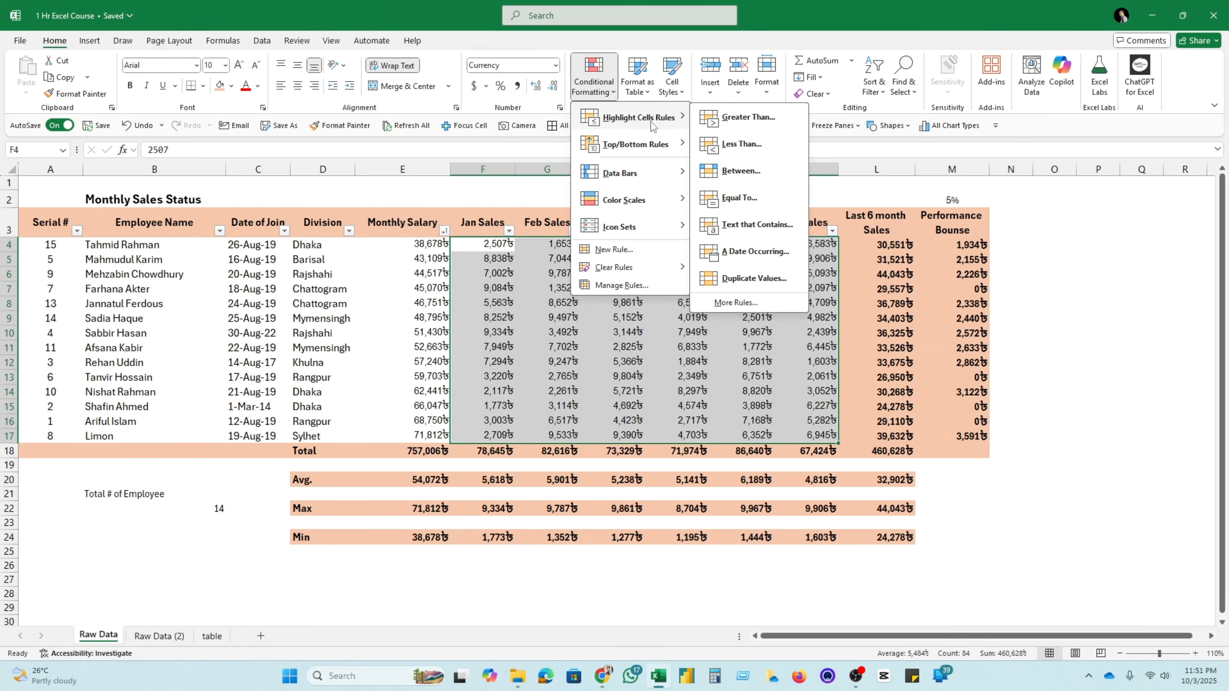
left_click(776, 121)
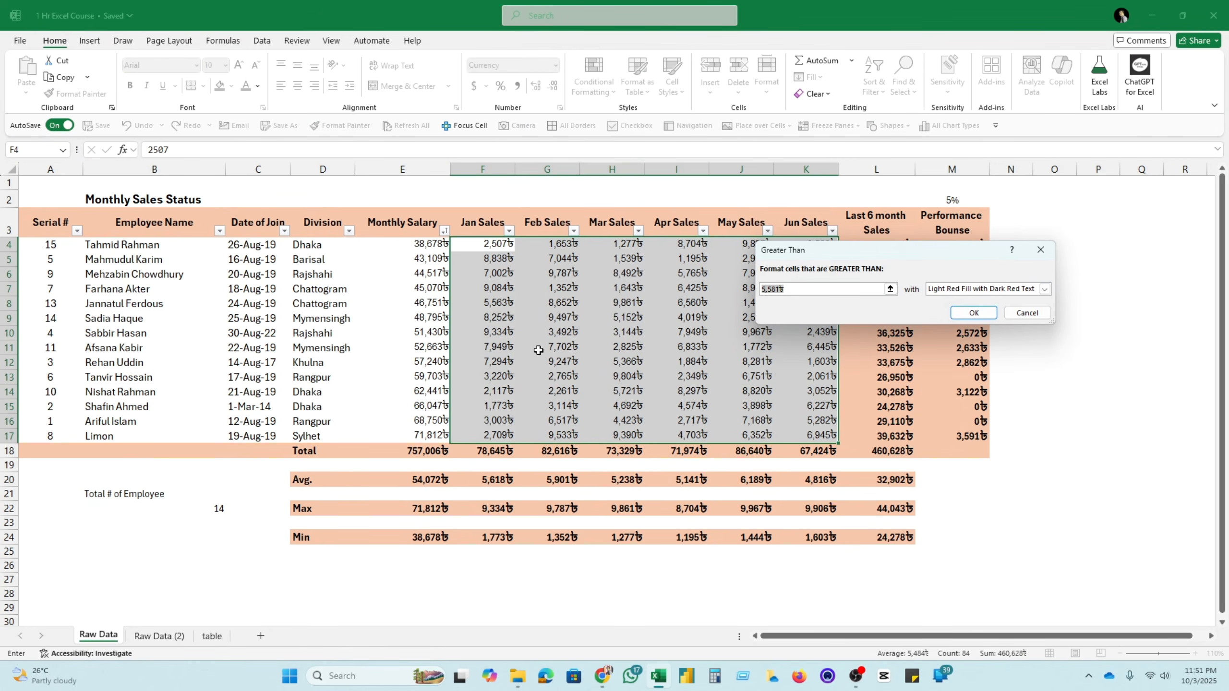
type("8000")
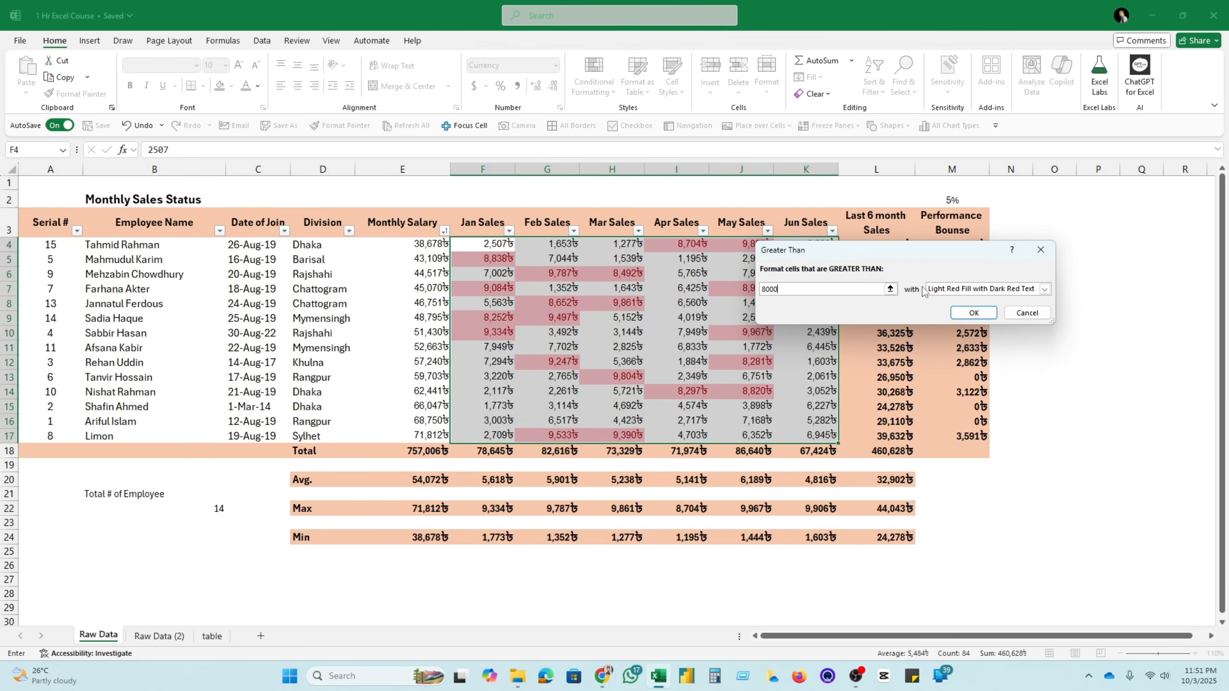
left_click(1045, 289)
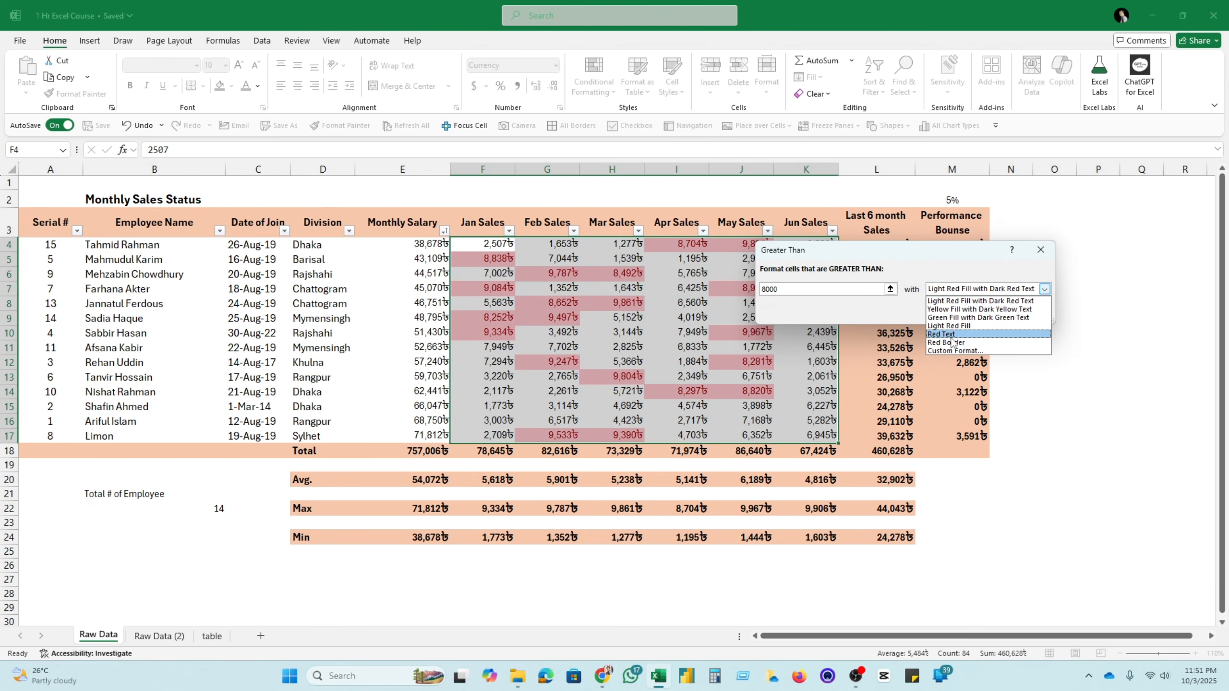
left_click(952, 352)
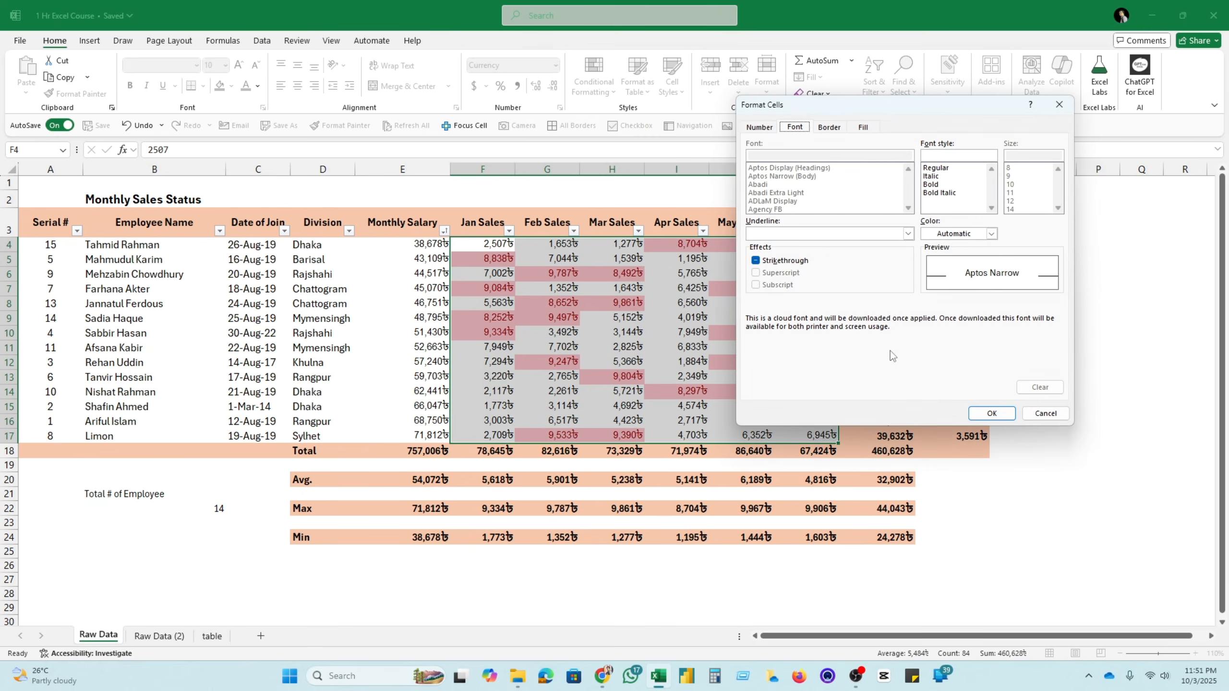
left_click(829, 127)
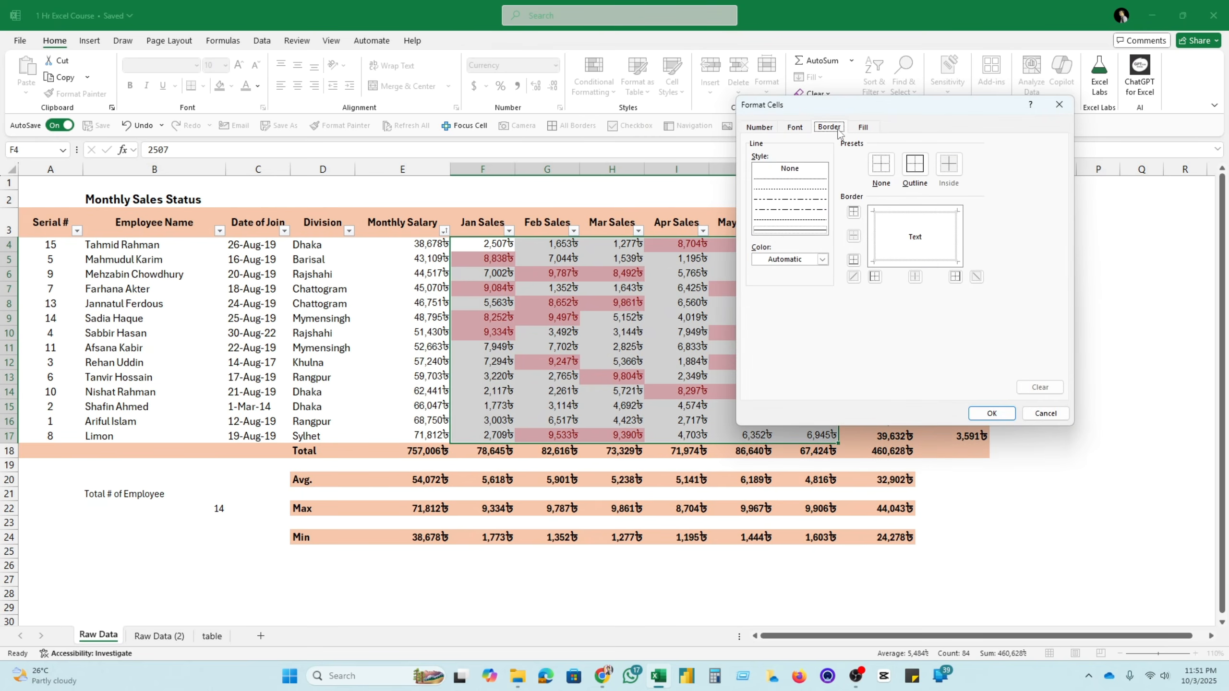
left_click(864, 128)
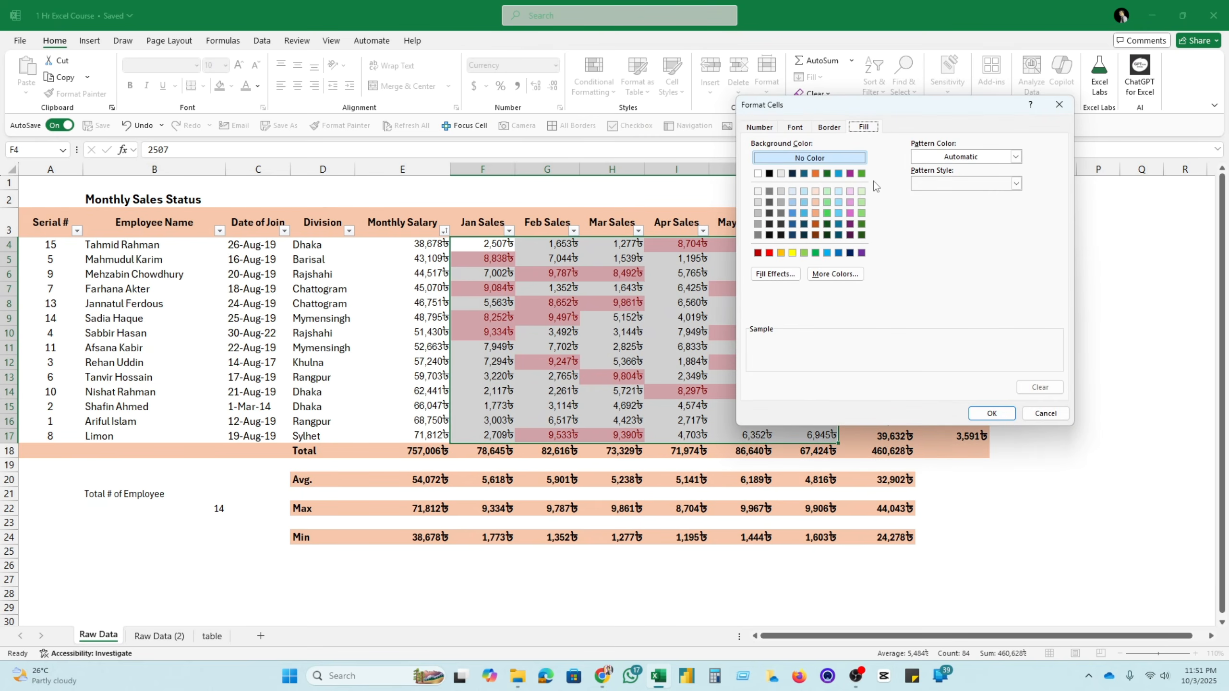
left_click(1048, 413)
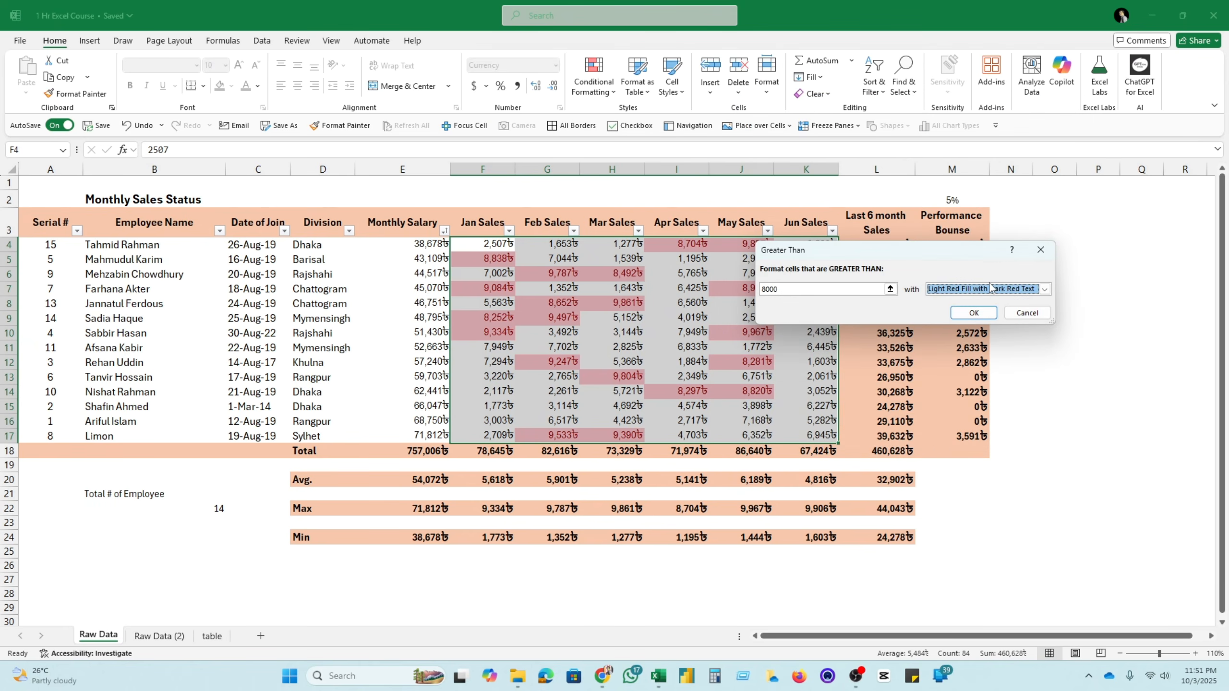
Apply Green Fill with Dark Green Text to the monthly sales matching the Greater Than 8000 rule
left_click(1045, 289)
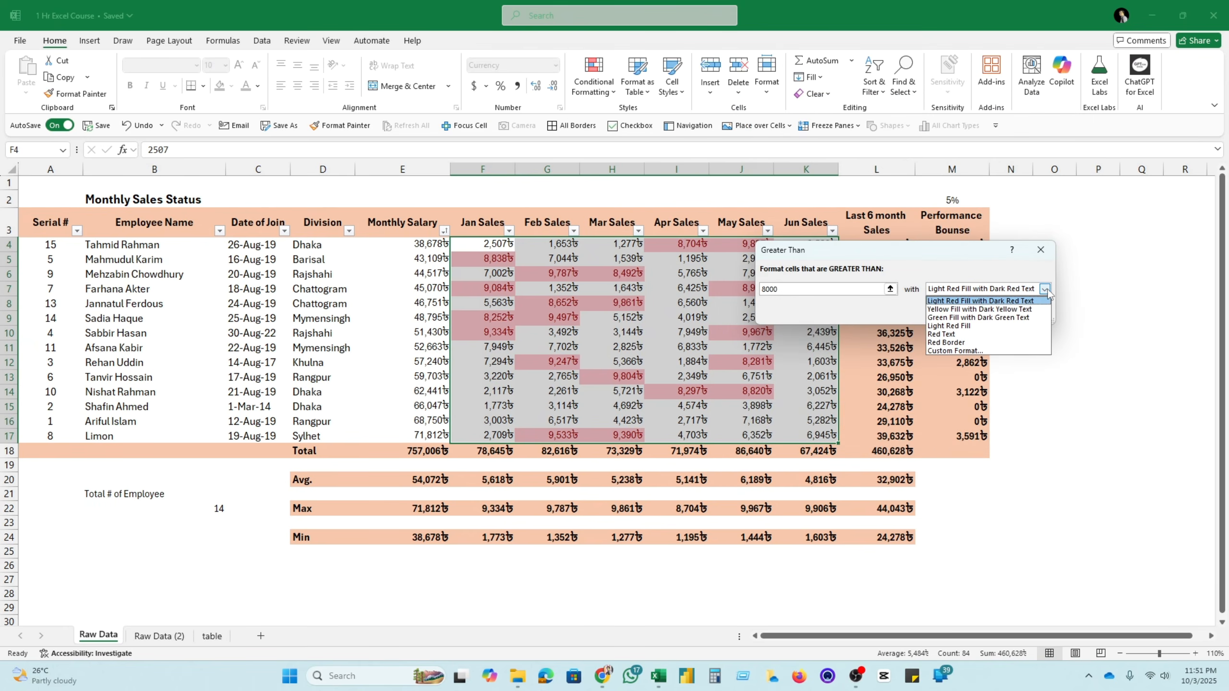
left_click(952, 318)
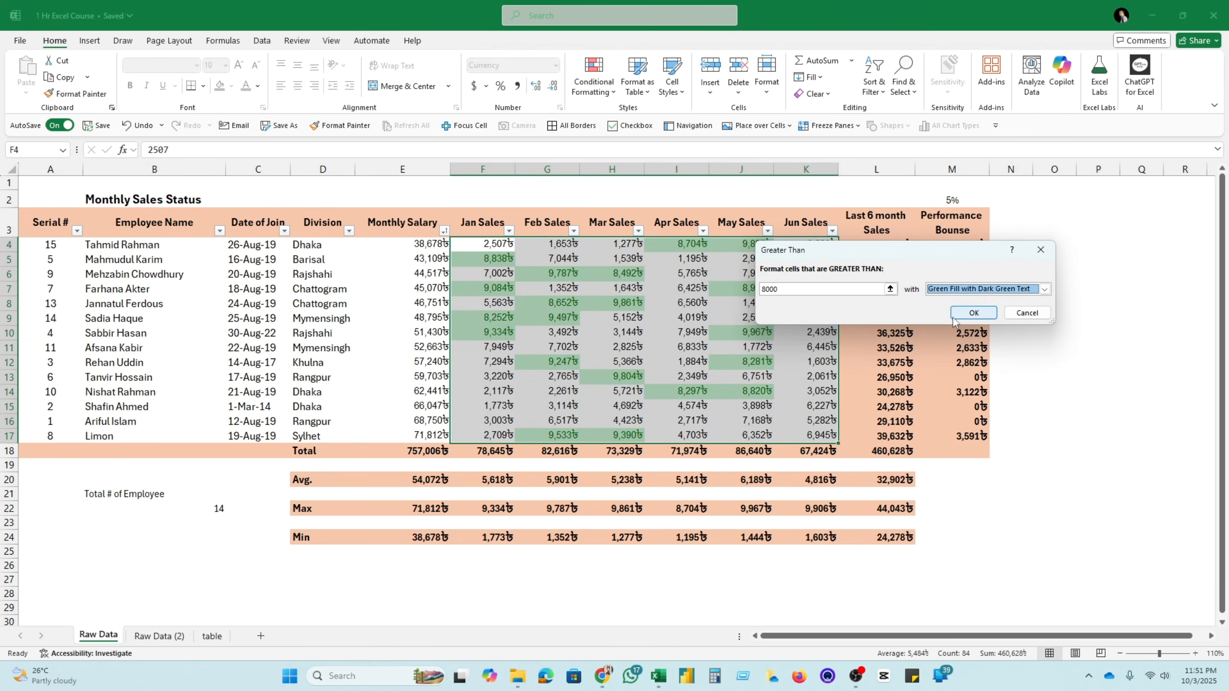
left_click(978, 312)
left_click(692, 361)
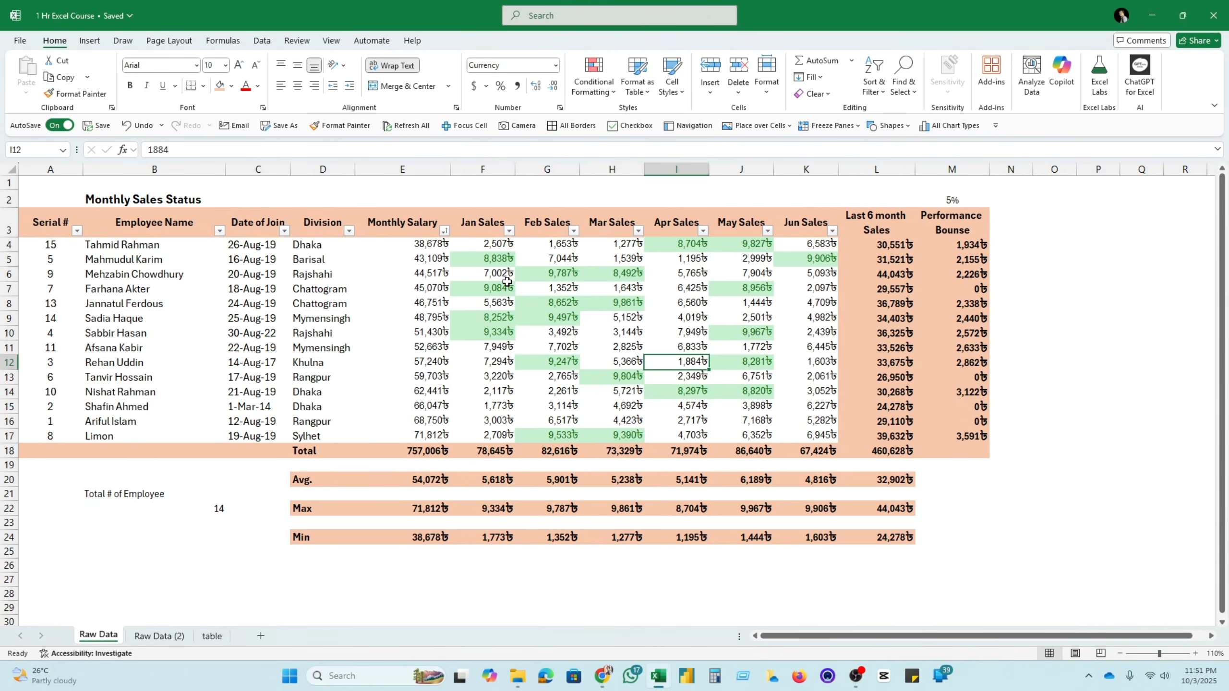
Review the green-highlighted monthly sales above 8000 across the January to June columns
left_click(494, 259)
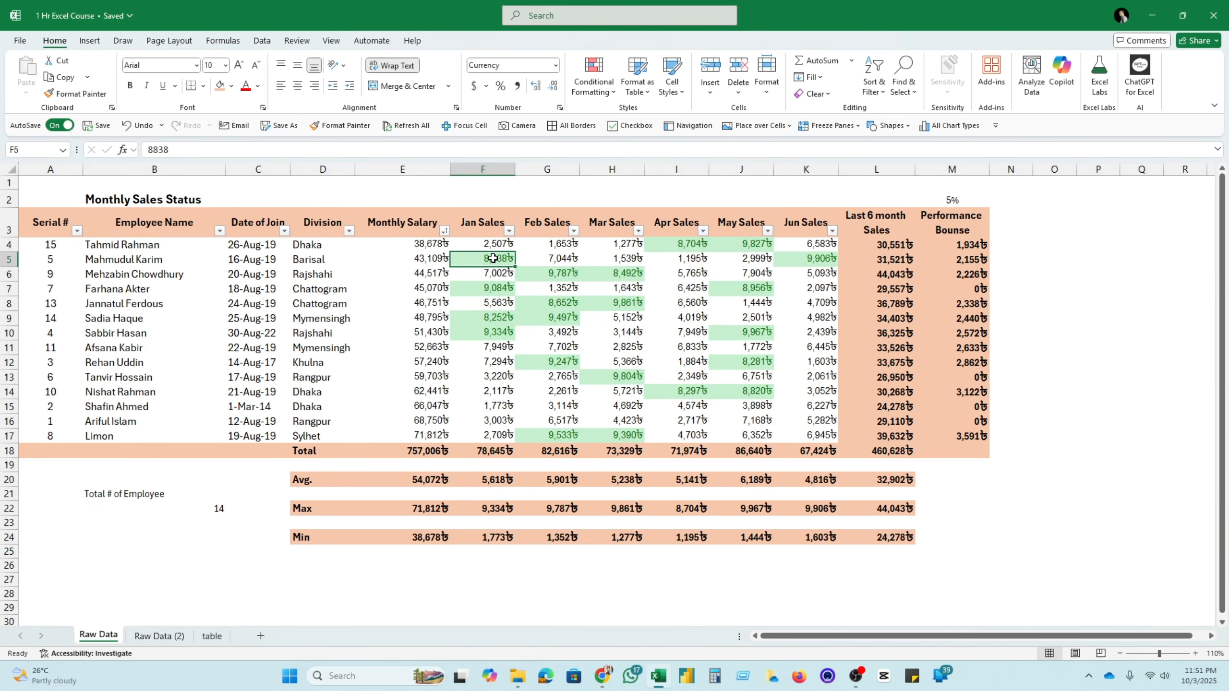
left_click(503, 288)
left_click(493, 319)
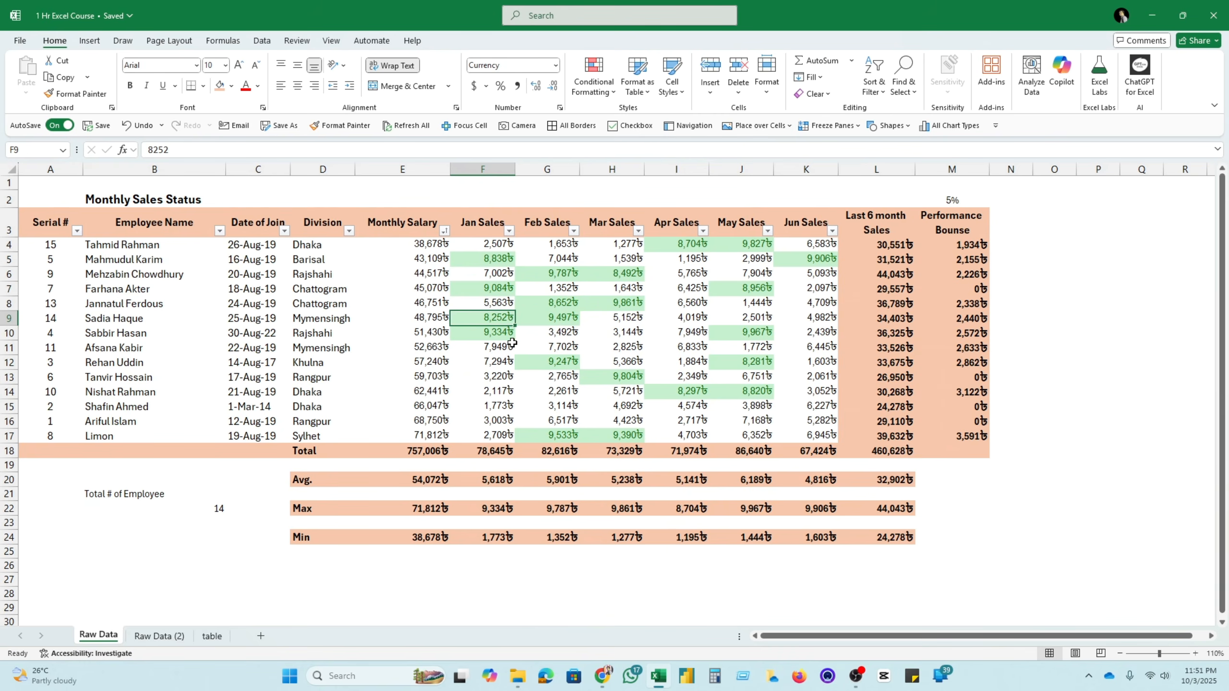
left_click(540, 358)
left_click(621, 376)
left_click(698, 394)
left_click(756, 392)
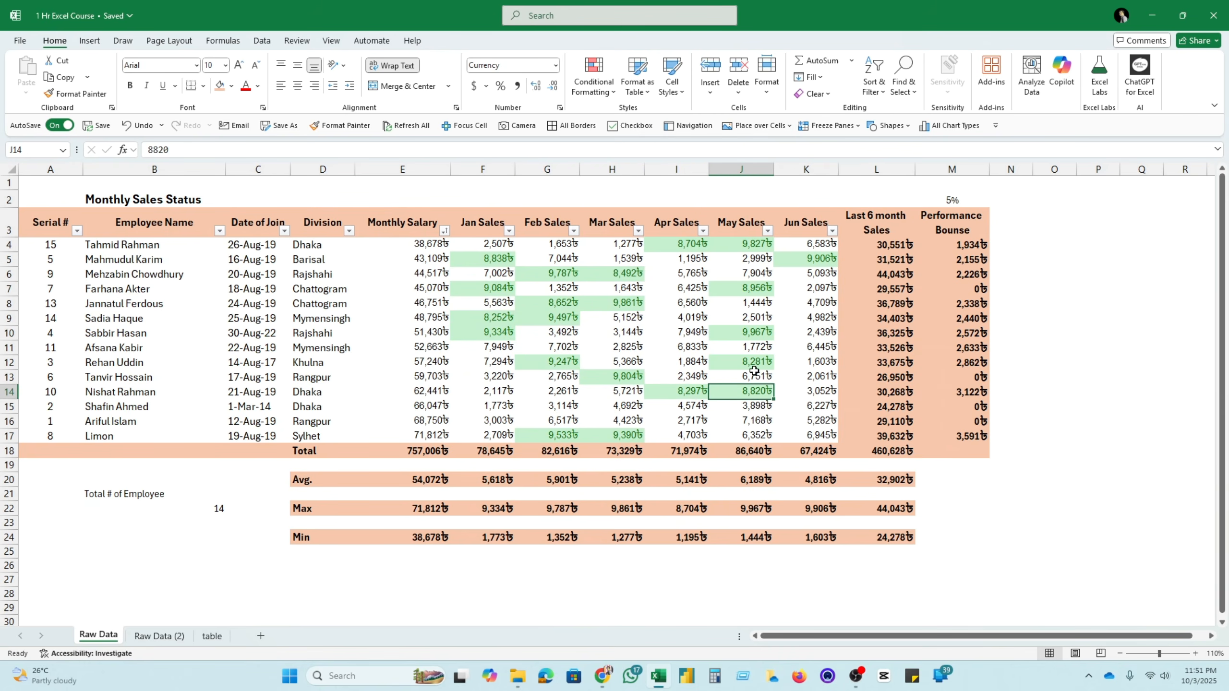
left_click(757, 362)
left_click(757, 333)
left_click(758, 288)
left_click(822, 265)
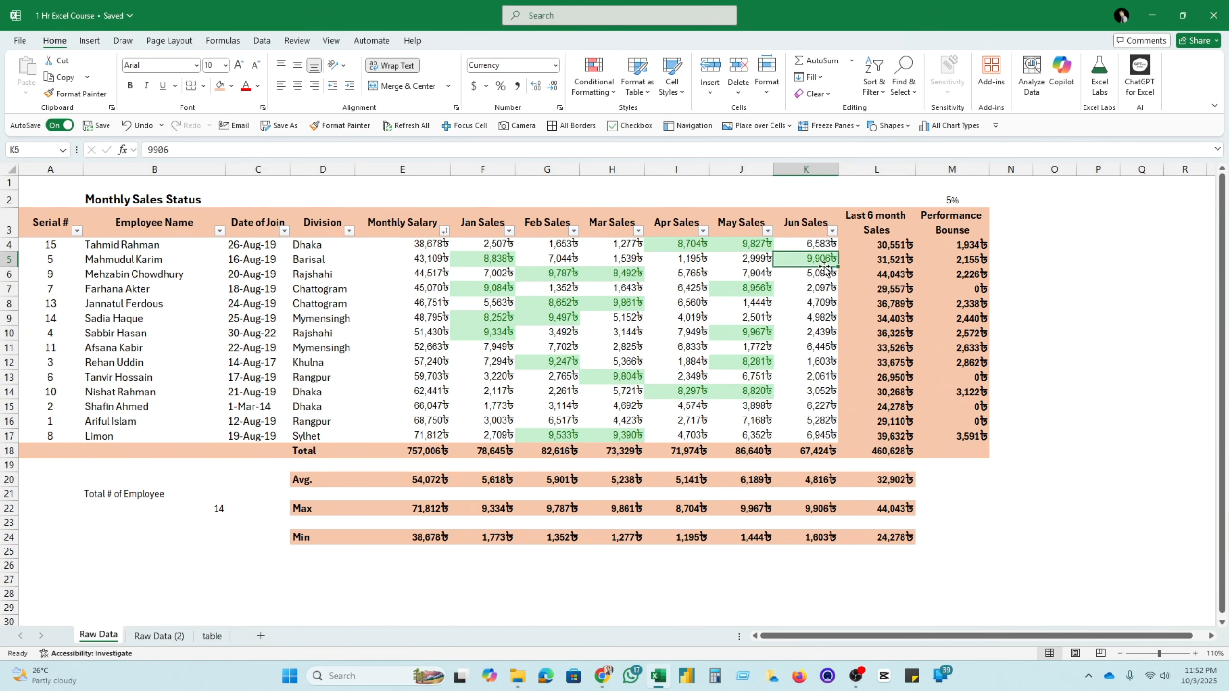
left_click(785, 346)
Set up a Less Than conditional formatting rule with the threshold 2000 for the monthly sales in F4:K17
left_click(493, 247)
left_click_drag(493, 247, 809, 439)
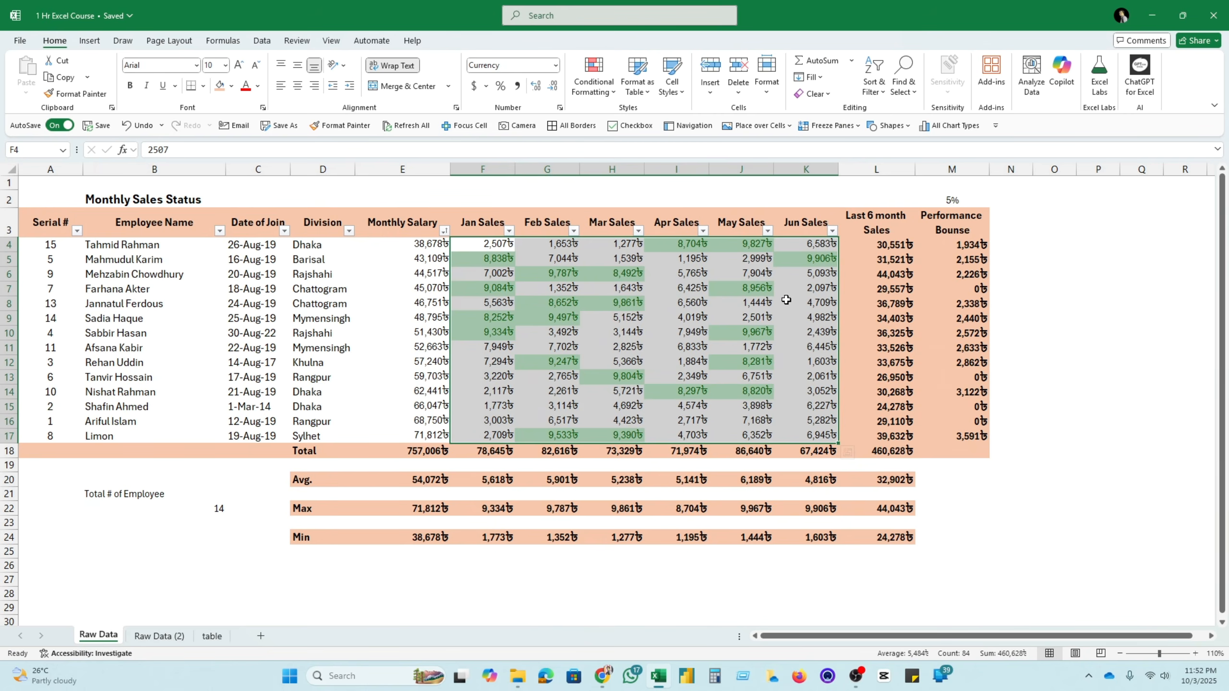
left_click(599, 85)
mouse_move(638, 117)
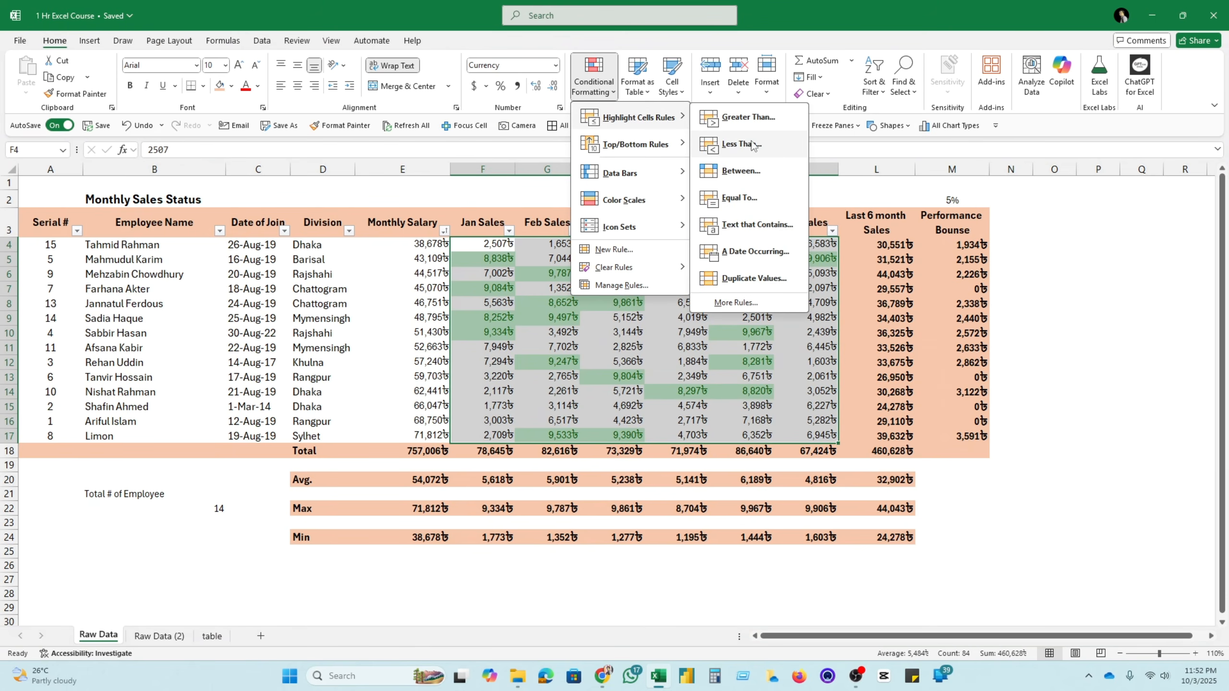
left_click(778, 150)
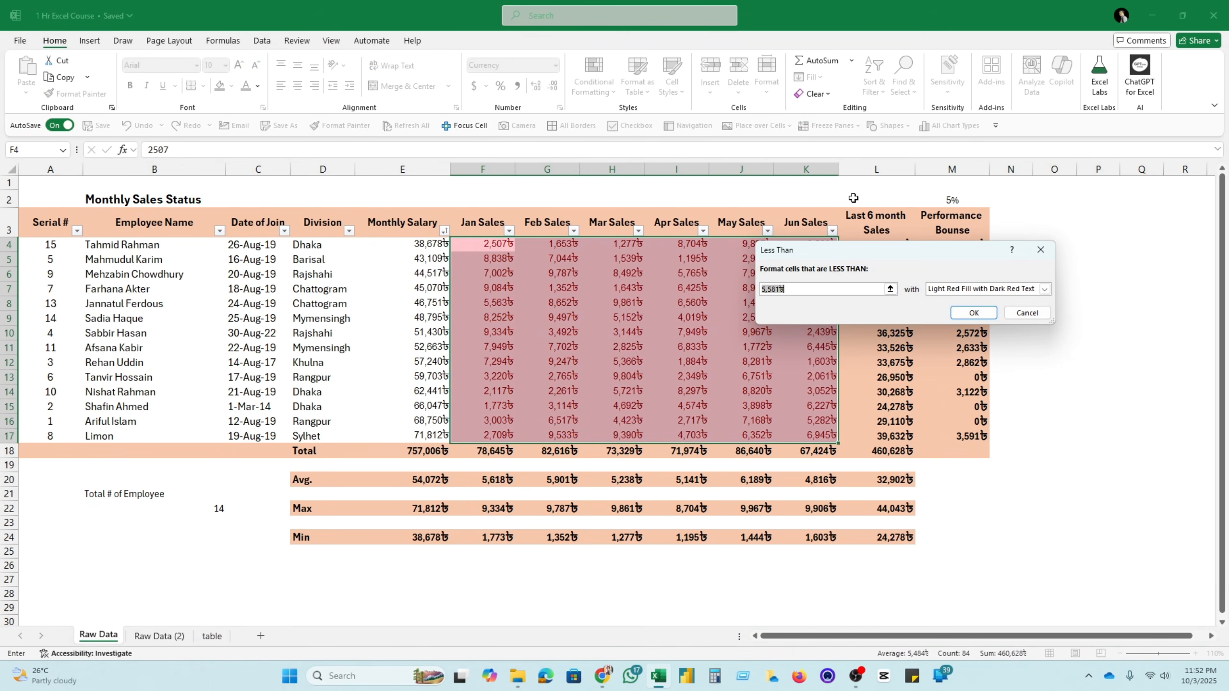
type("20")
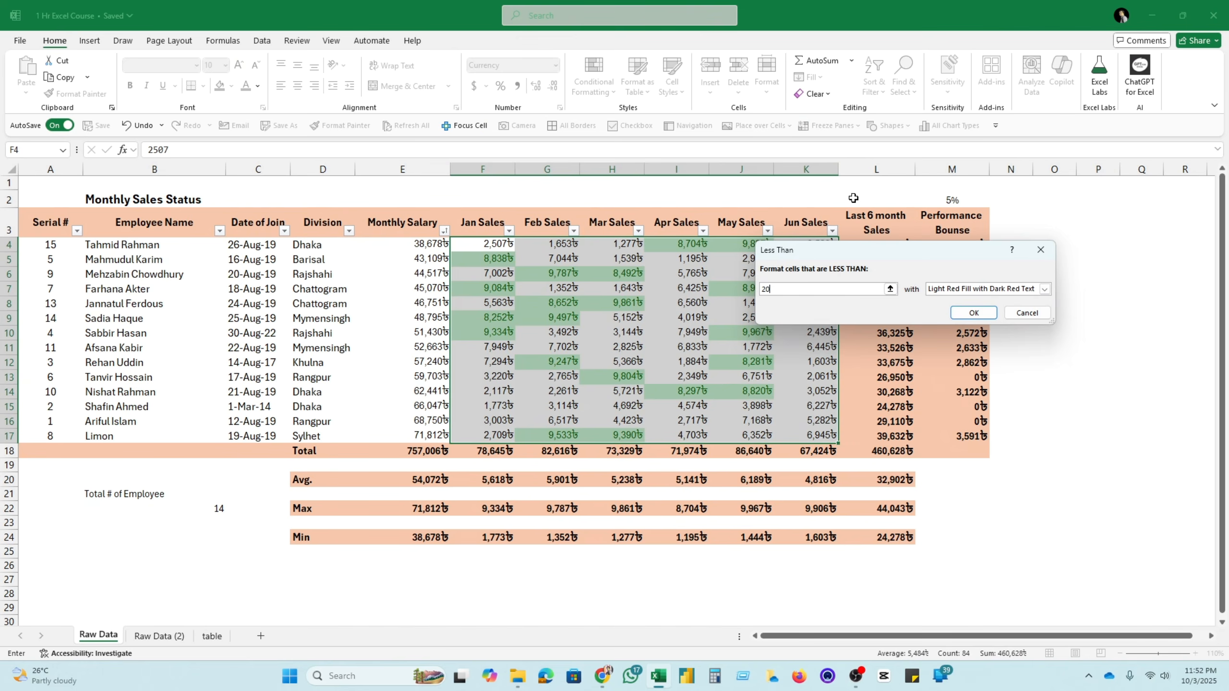
type("00")
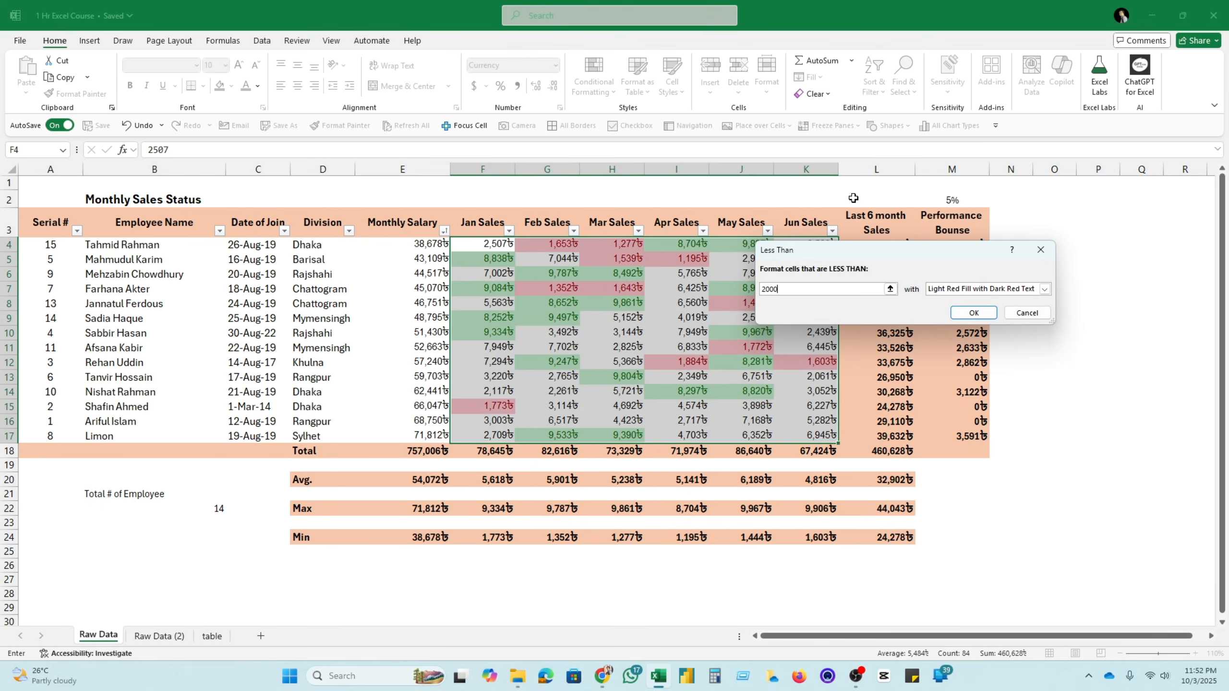
Give the Less Than rule a custom format with a red fill and white font, and apply it
left_click(1044, 288)
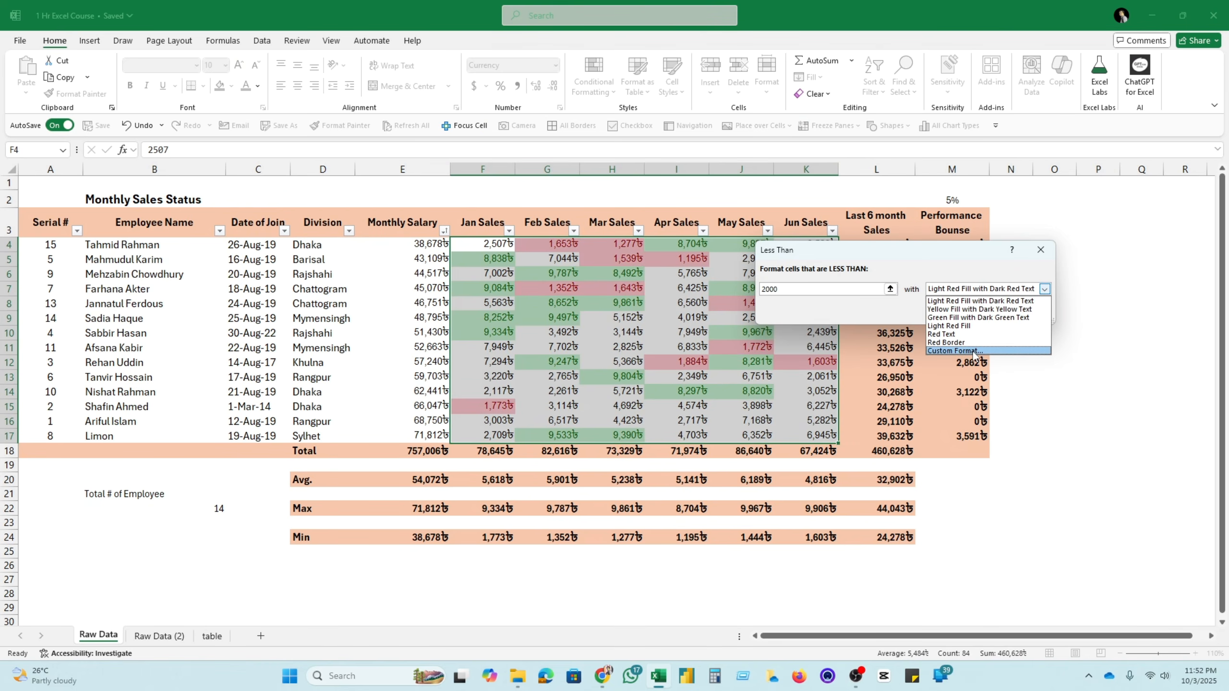
left_click(975, 351)
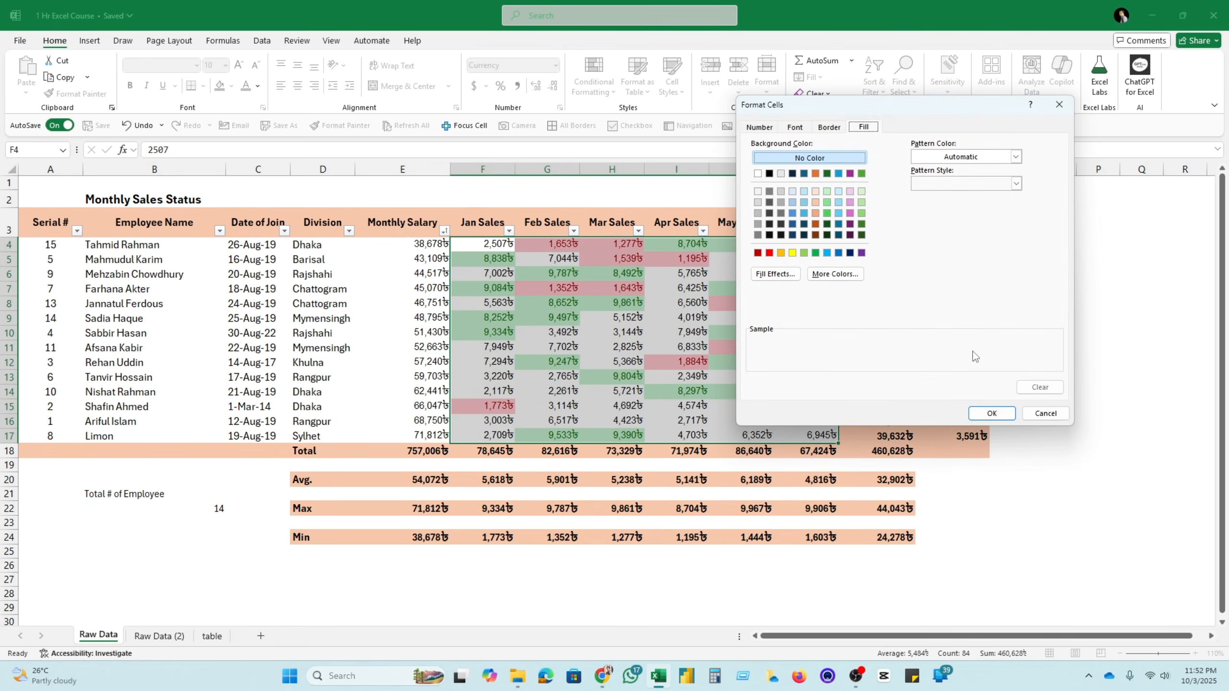
left_click(770, 253)
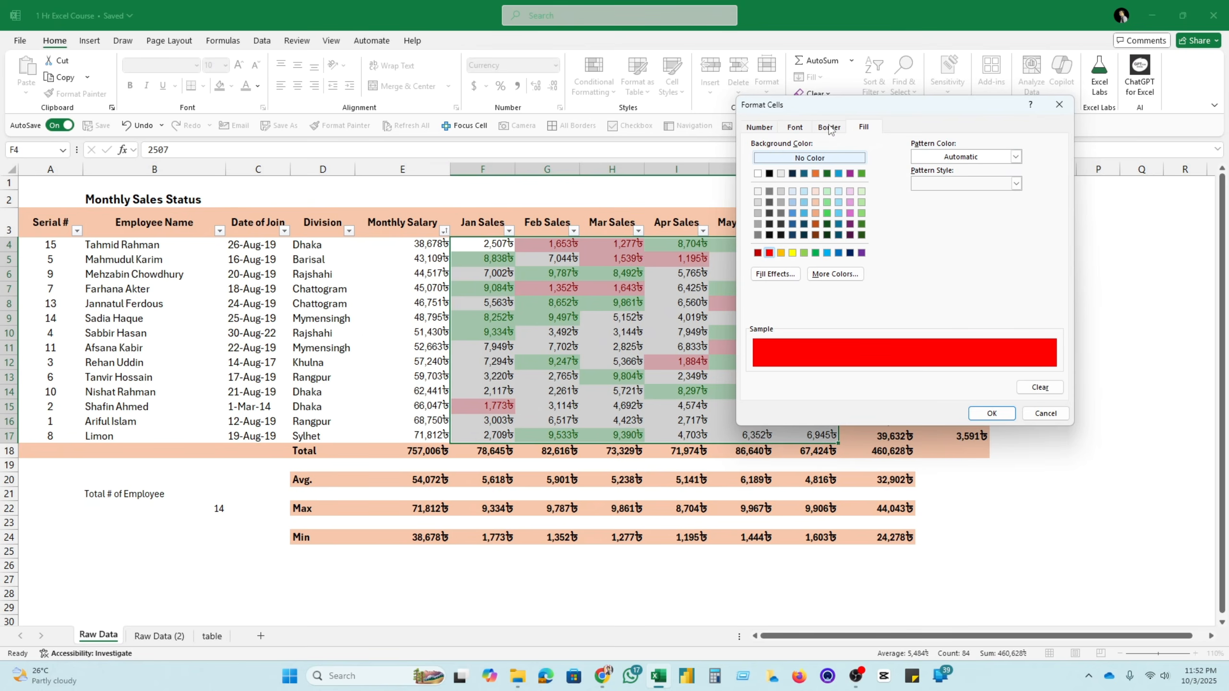
left_click(795, 128)
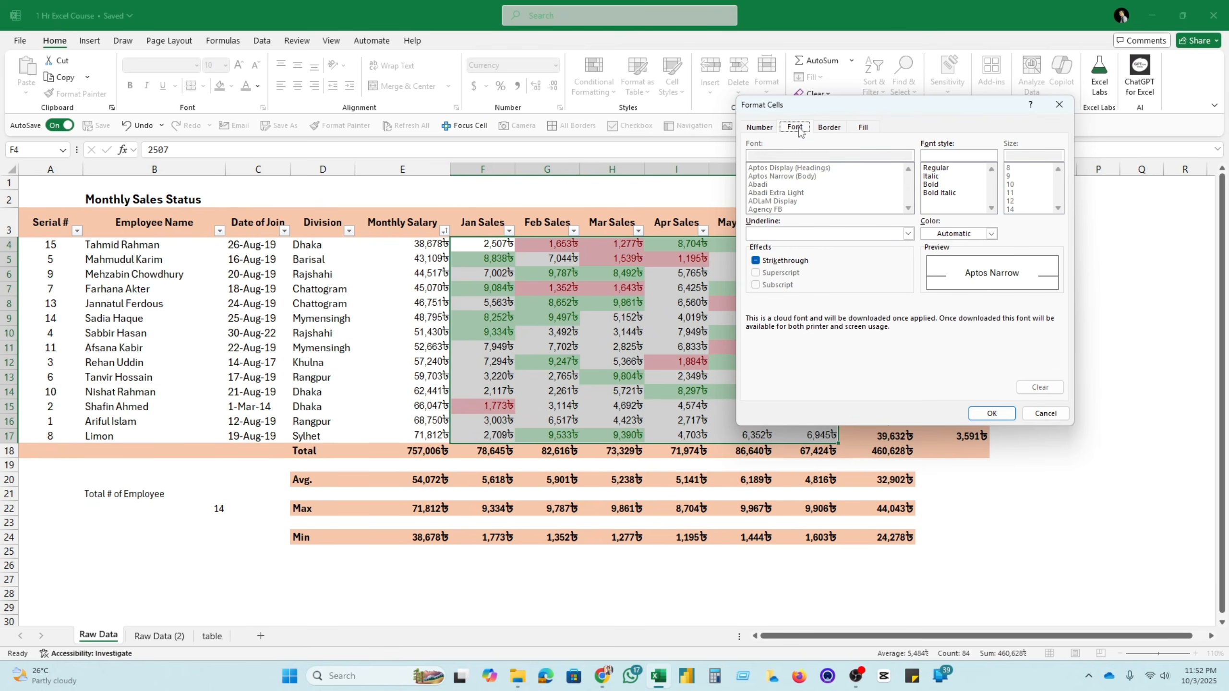
left_click(992, 234)
left_click(933, 287)
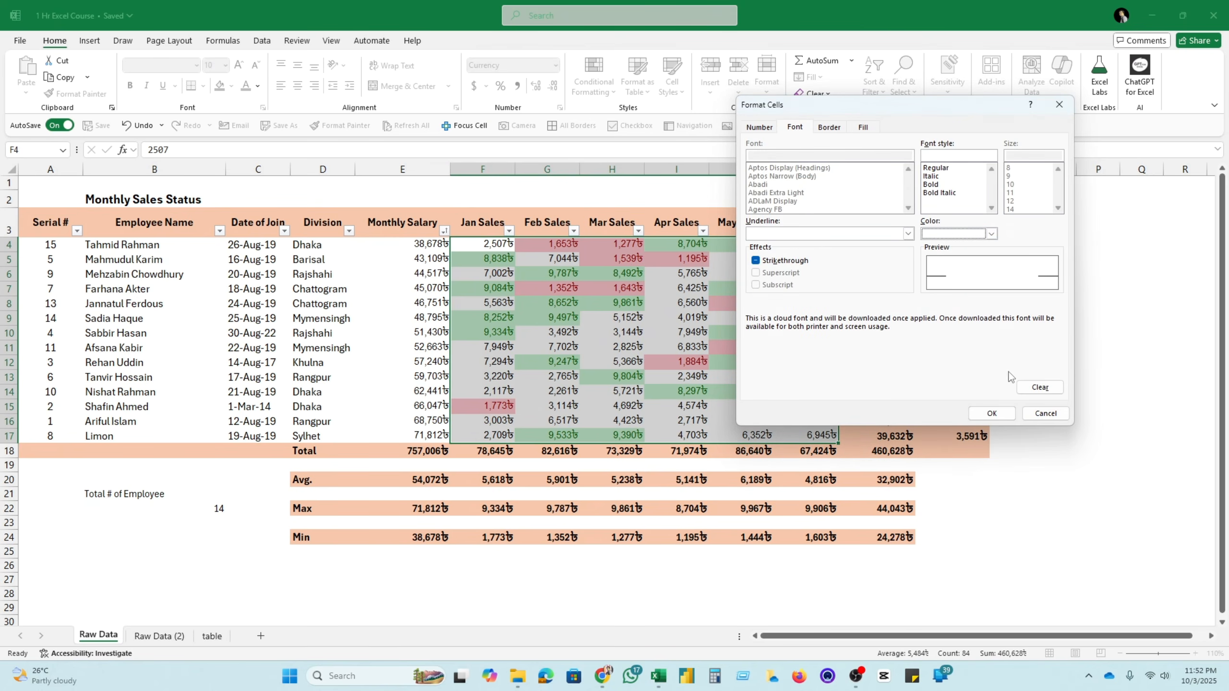
left_click(992, 413)
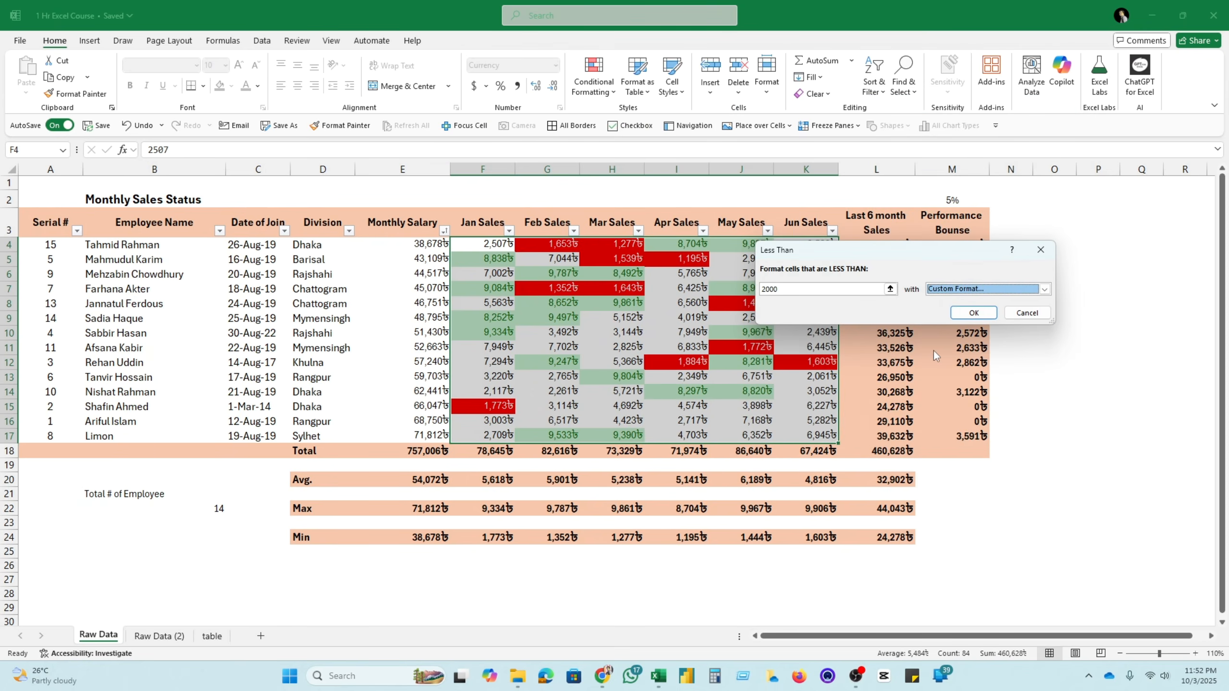
left_click(973, 313)
left_click(612, 333)
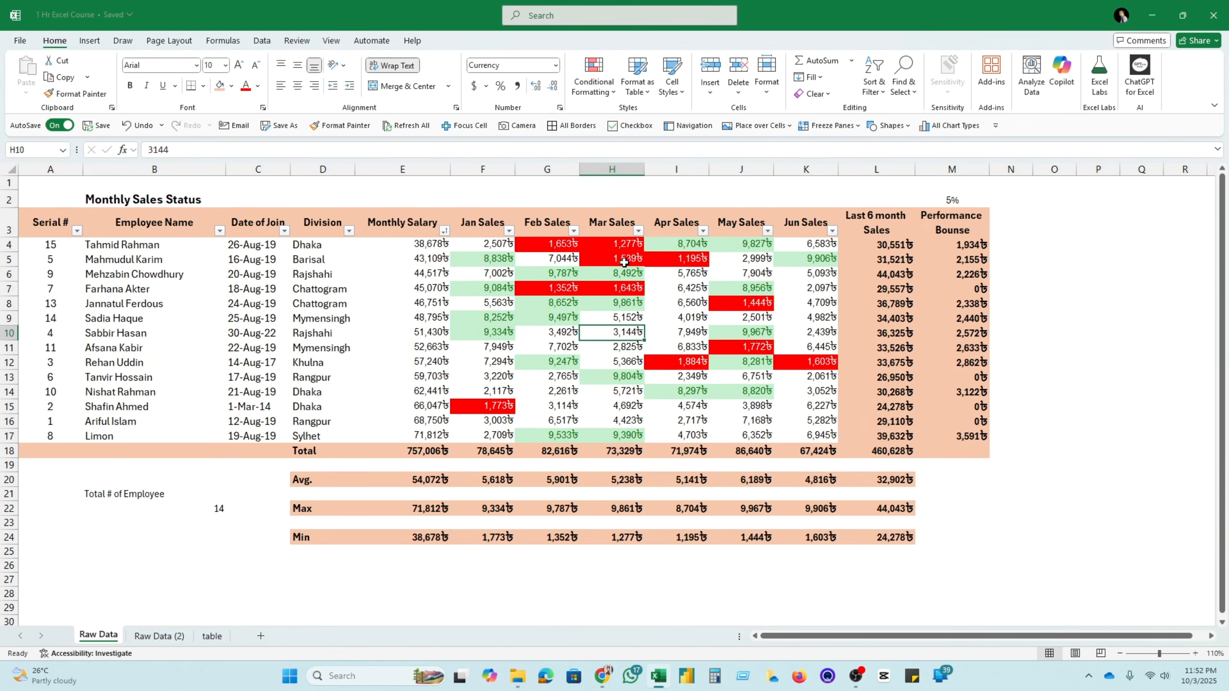
Review the red-highlighted monthly sales below 2000 in the January to June columns
left_click(564, 244)
left_click(634, 245)
left_click(630, 261)
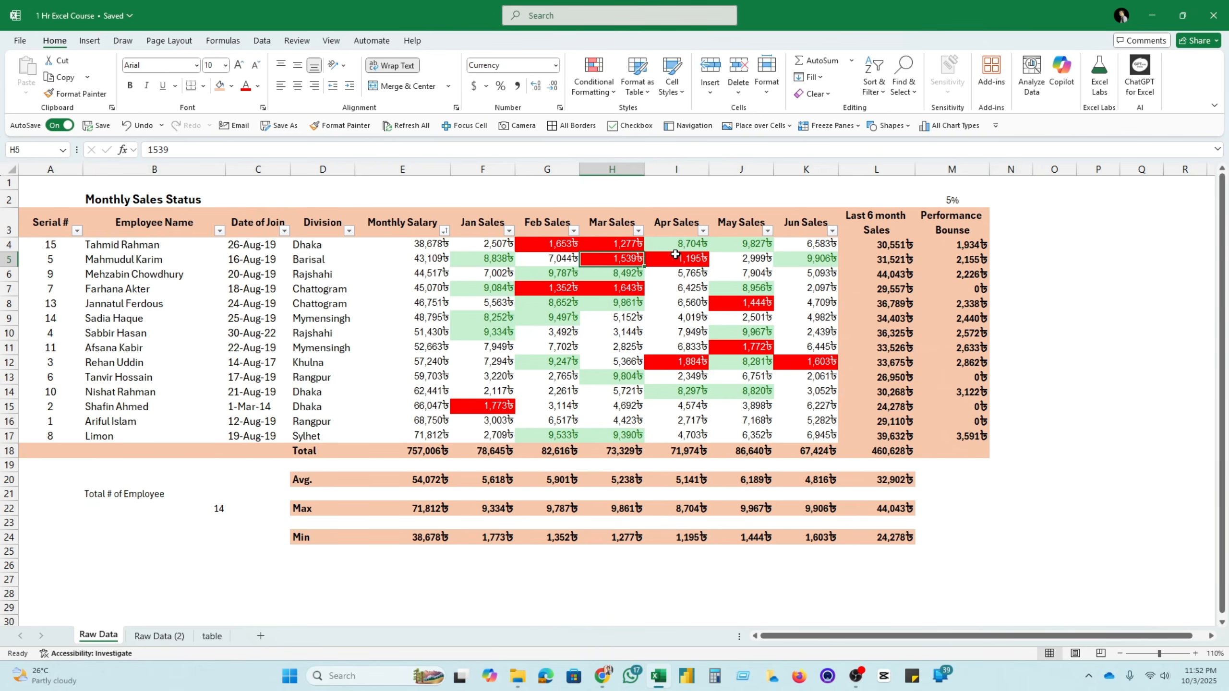
left_click(676, 257)
left_click(610, 275)
left_click(562, 287)
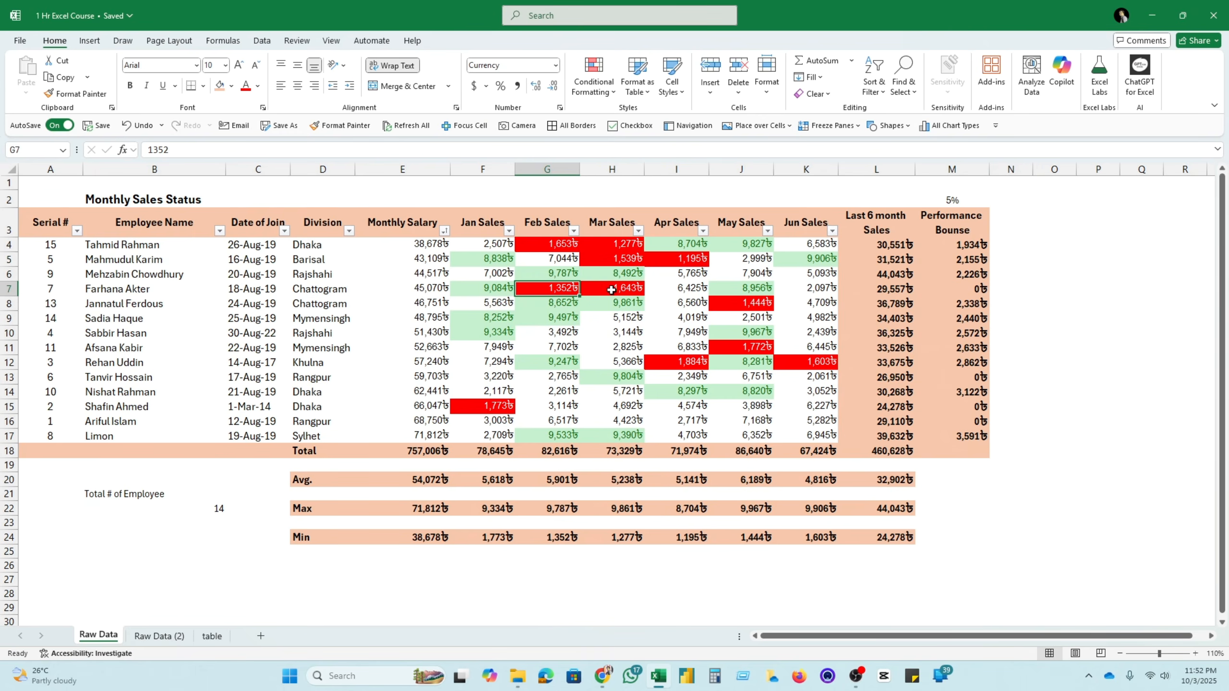
left_click(611, 290)
left_click(754, 302)
left_click(759, 362)
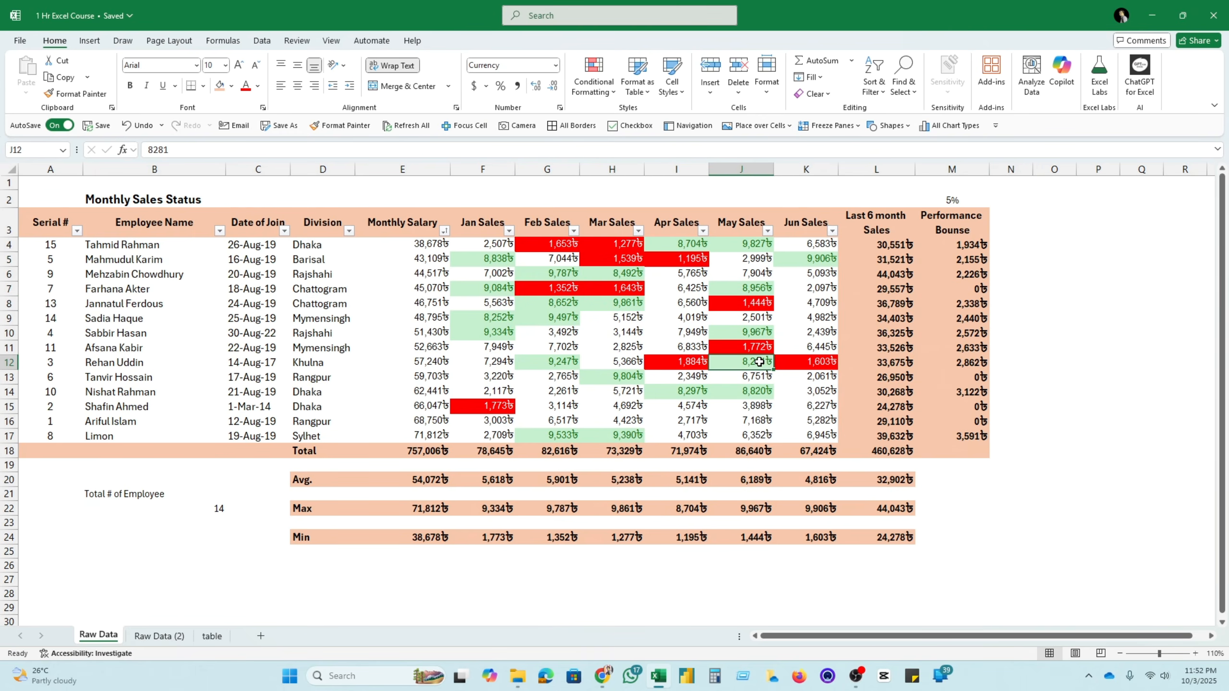
left_click(825, 368)
left_click(1048, 318)
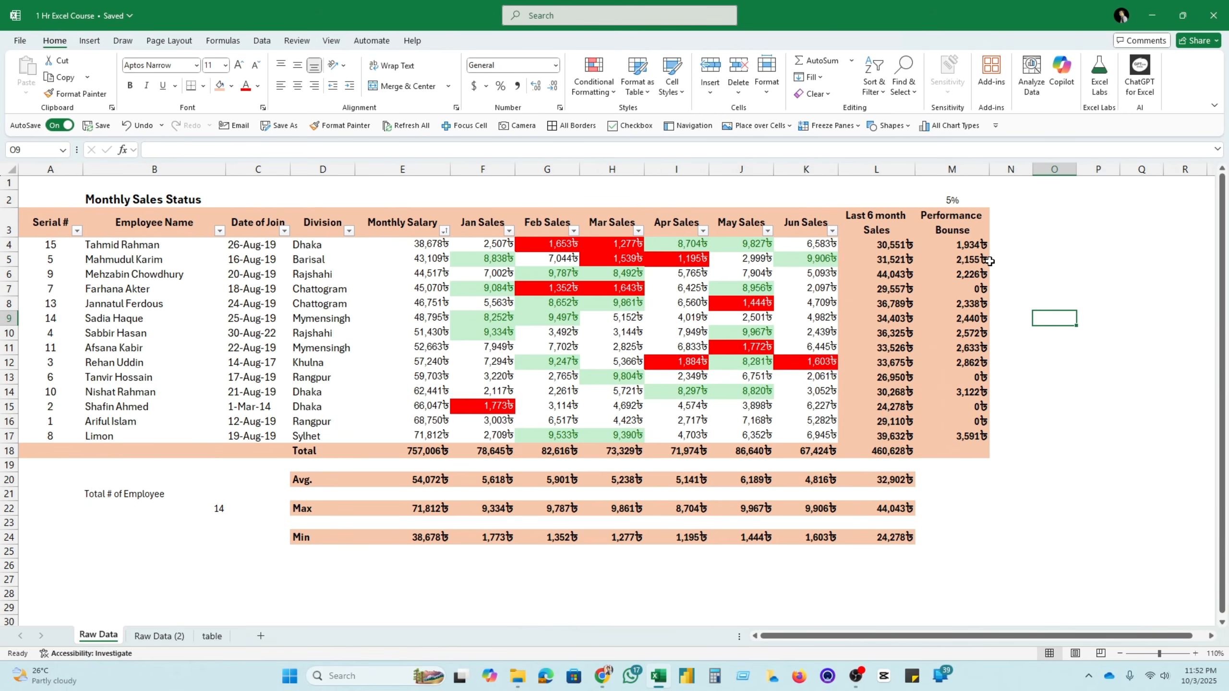
Add green solid-fill data bars to the Last 6 month Sales values in L4:L17
left_click(888, 262)
left_click(1048, 273)
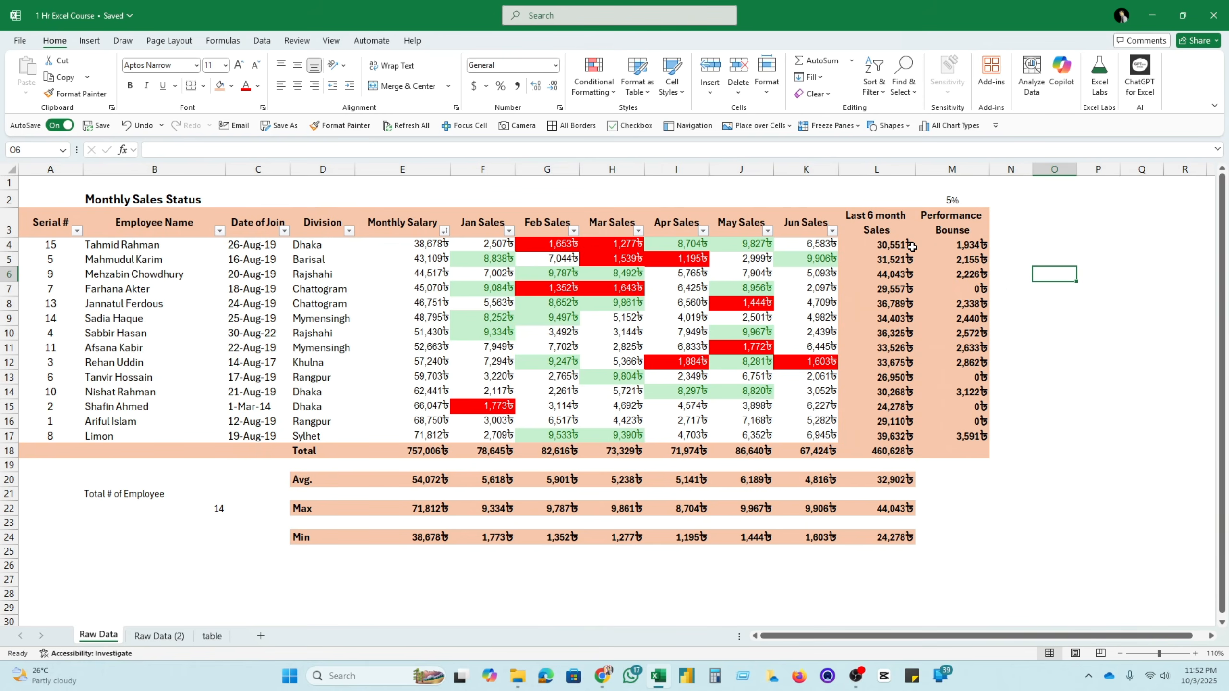
left_click_drag(910, 246, 910, 437)
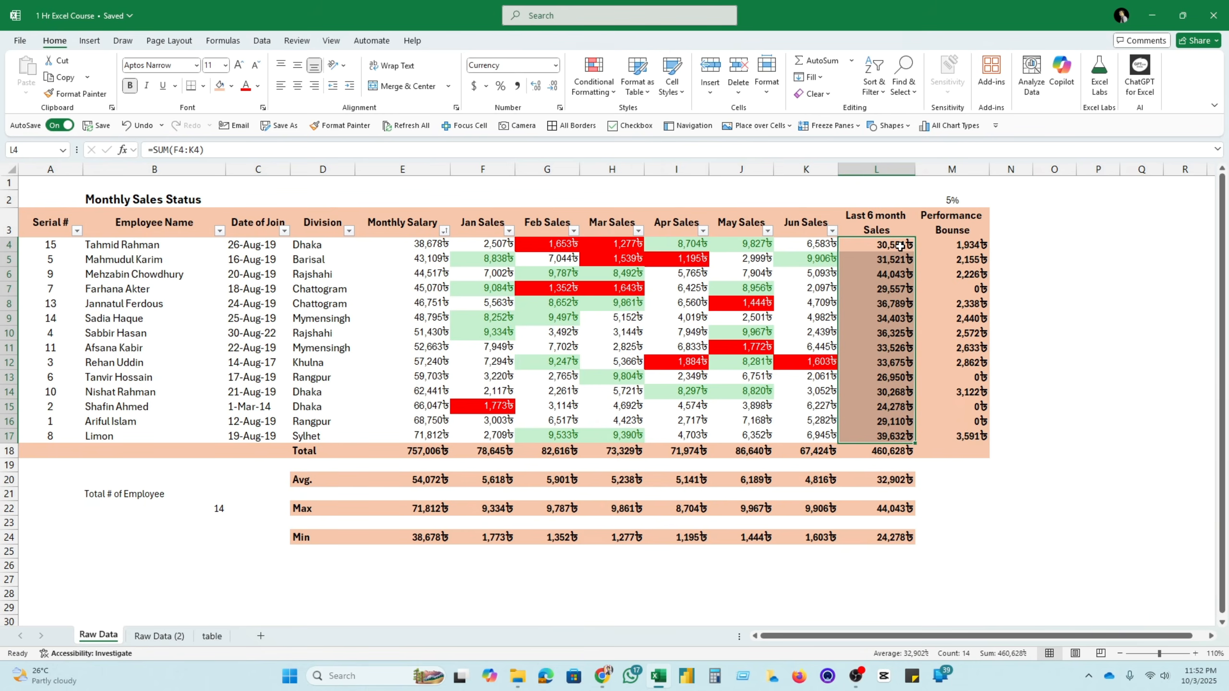
left_click_drag(900, 247, 892, 429)
left_click(964, 301)
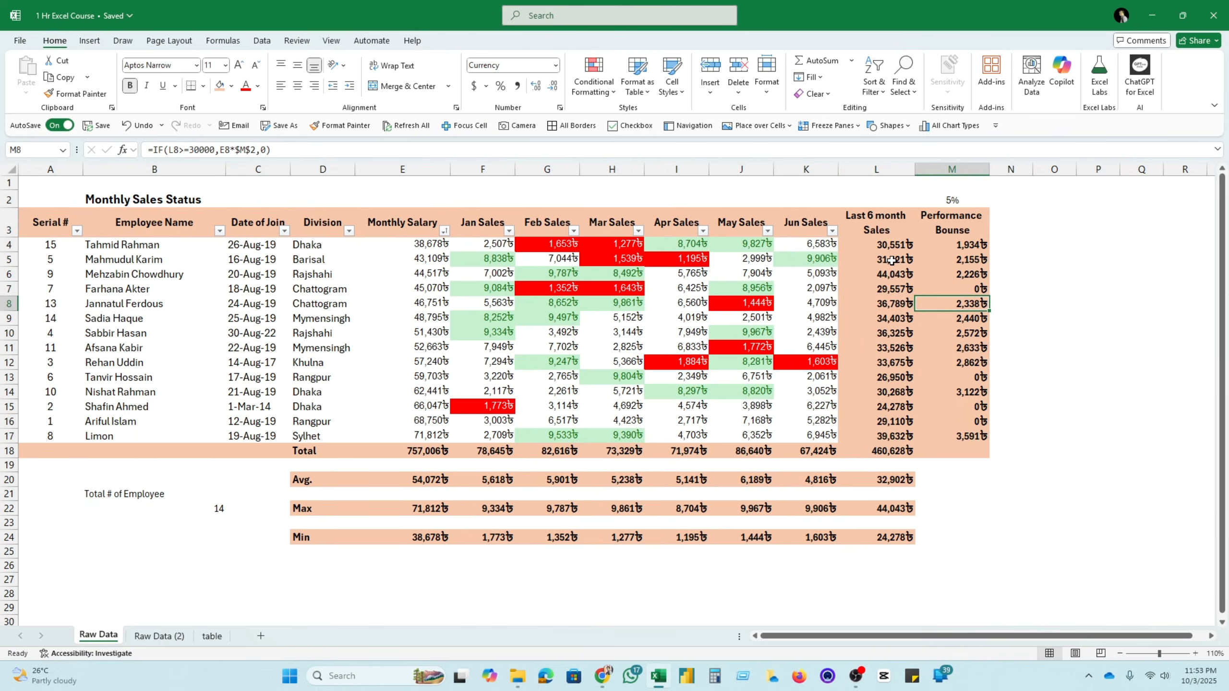
left_click_drag(890, 243, 882, 431)
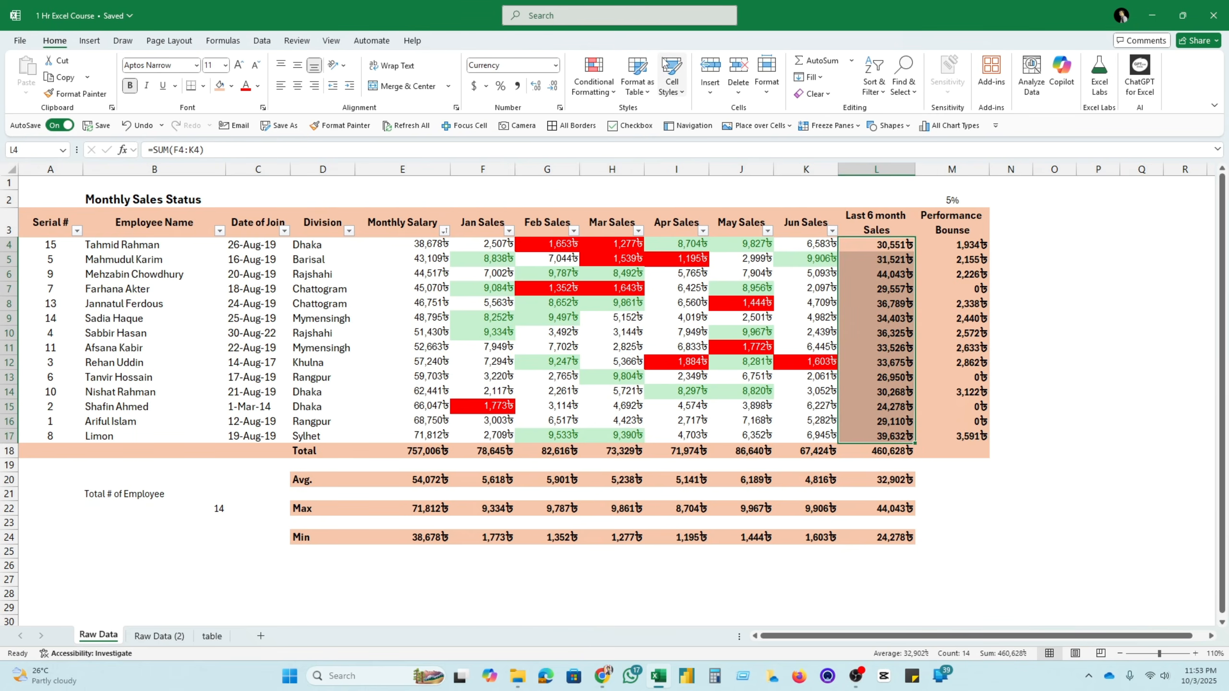
left_click(591, 83)
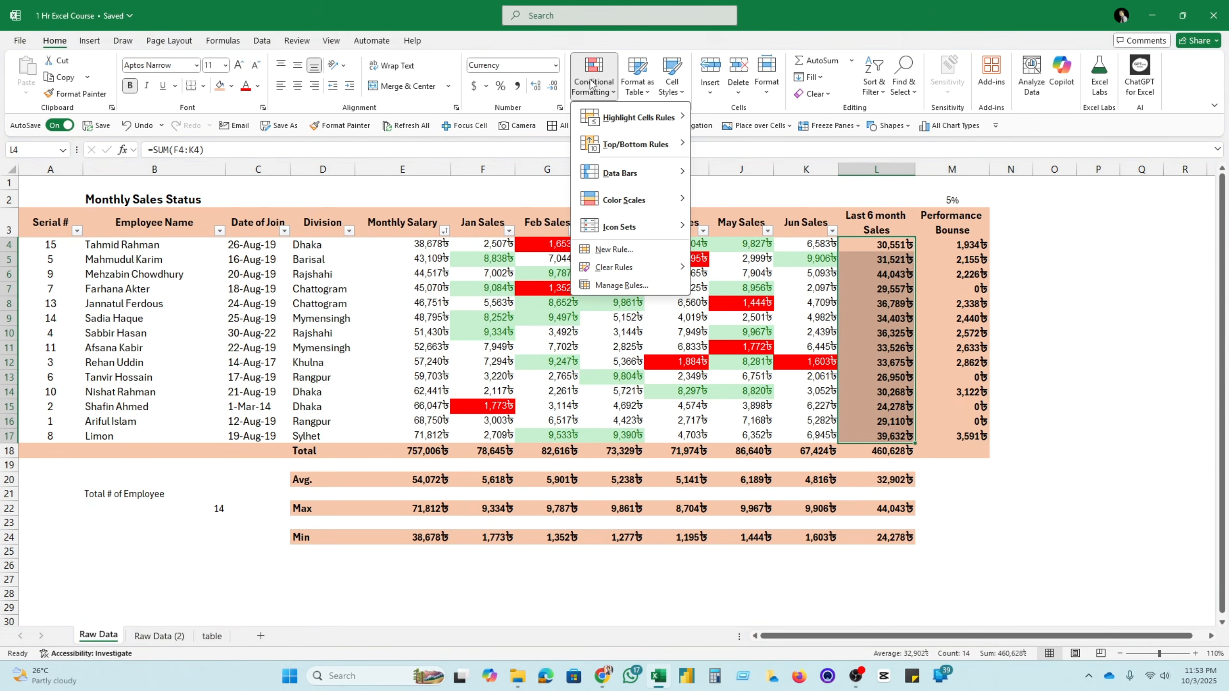
mouse_move(619, 175)
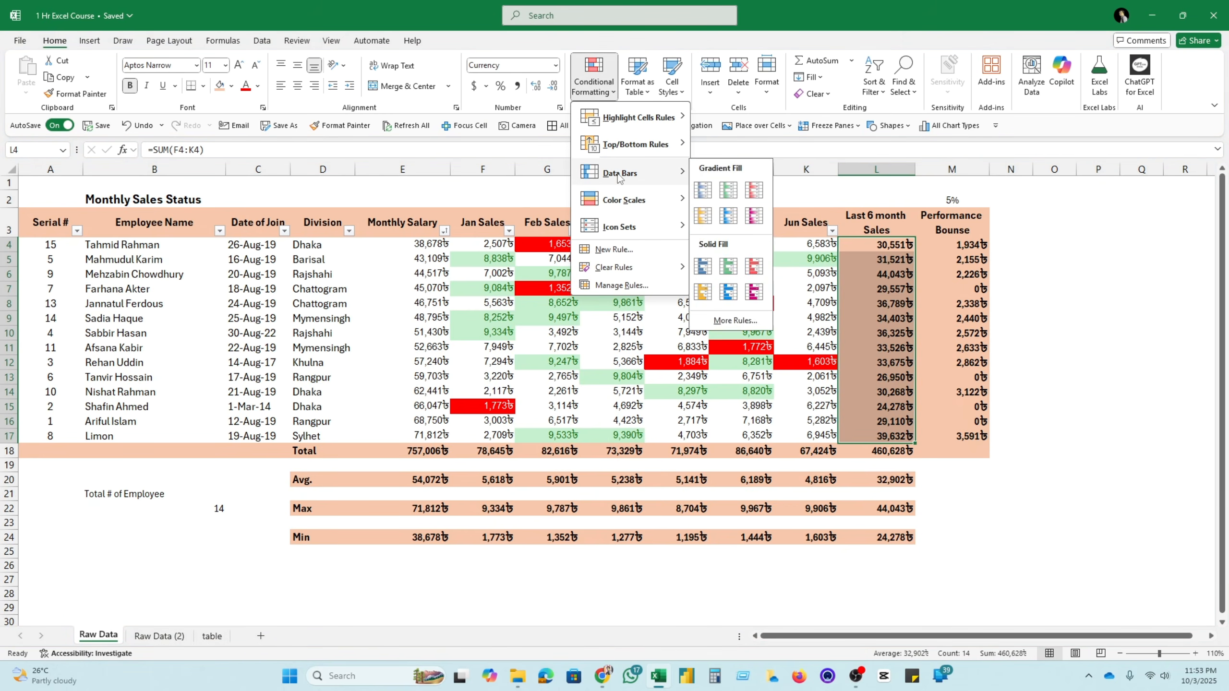
left_click(732, 267)
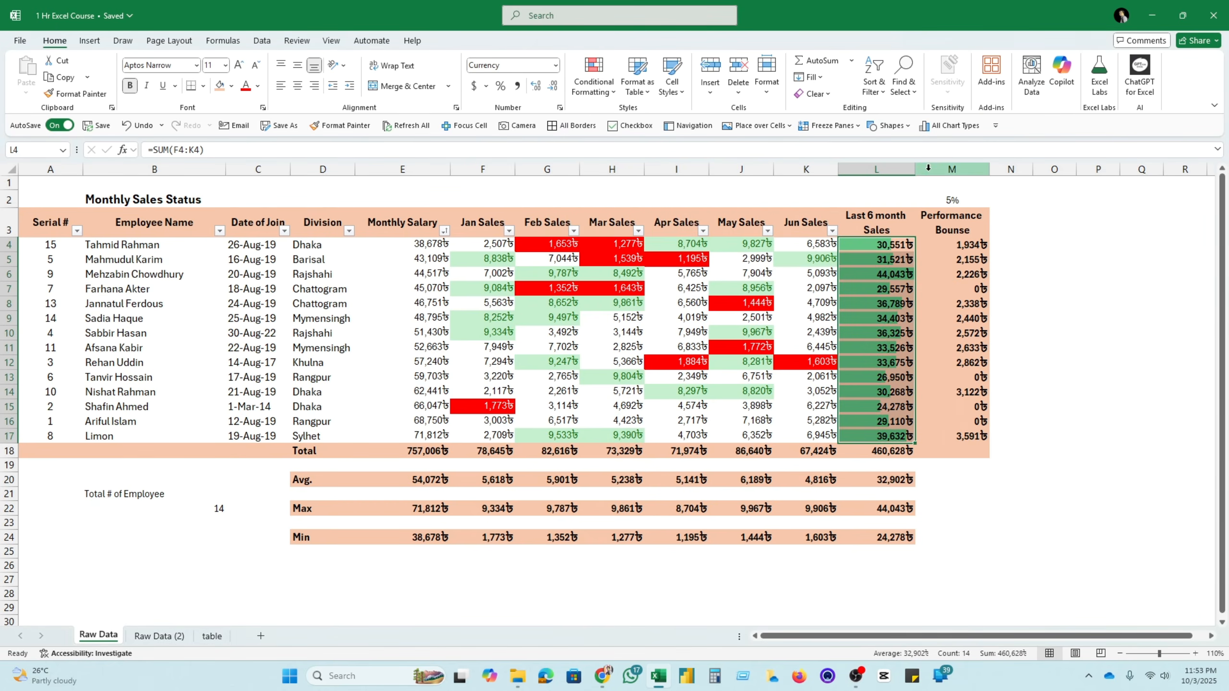
Widen the Last 6 month Sales column and compare the data bars of the individual employees' totals
left_click_drag(915, 173, 937, 175)
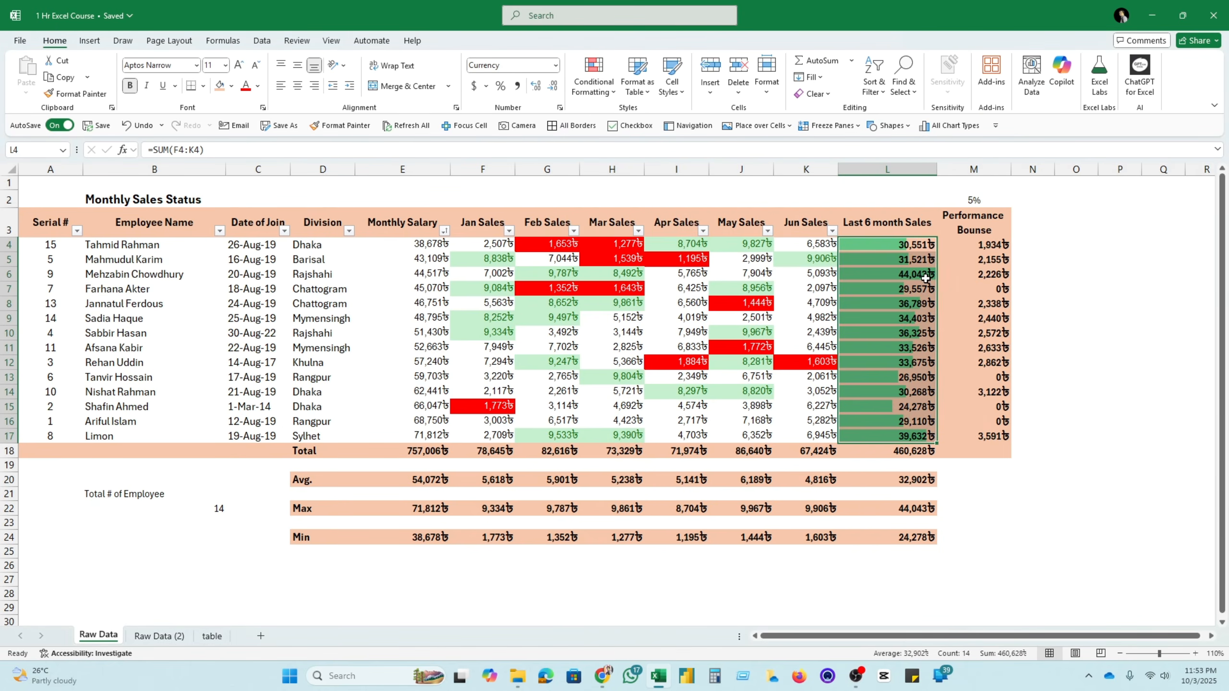
left_click(912, 274)
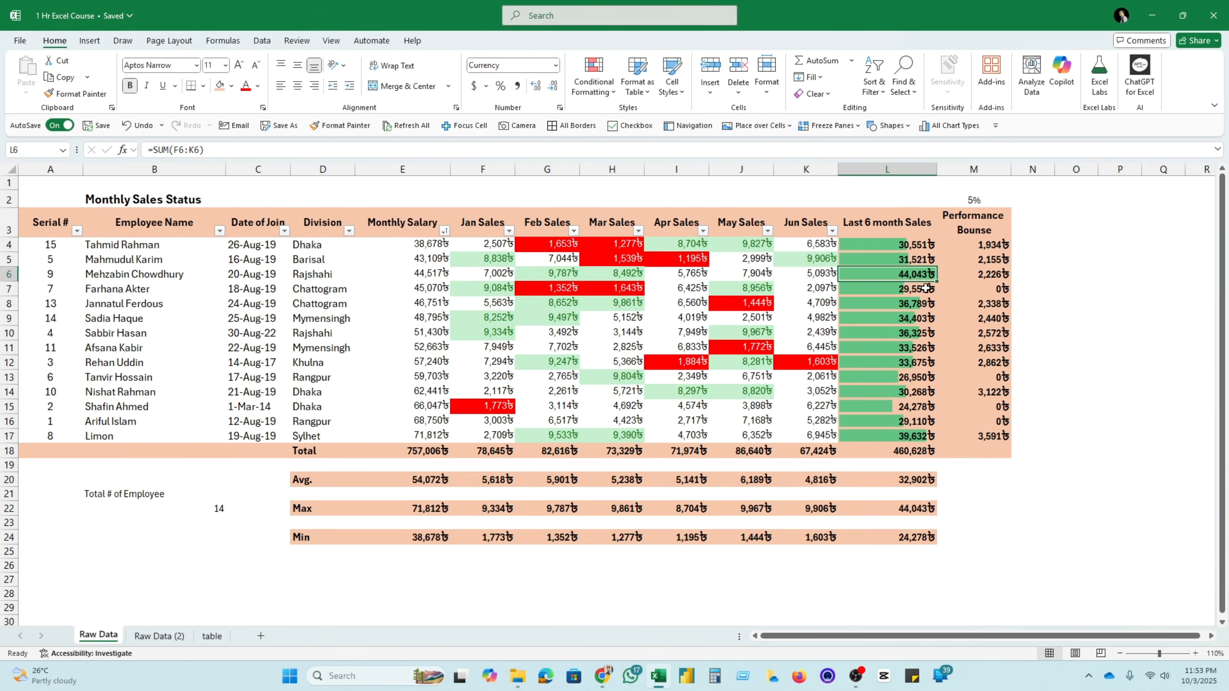
left_click(878, 435)
left_click(883, 421)
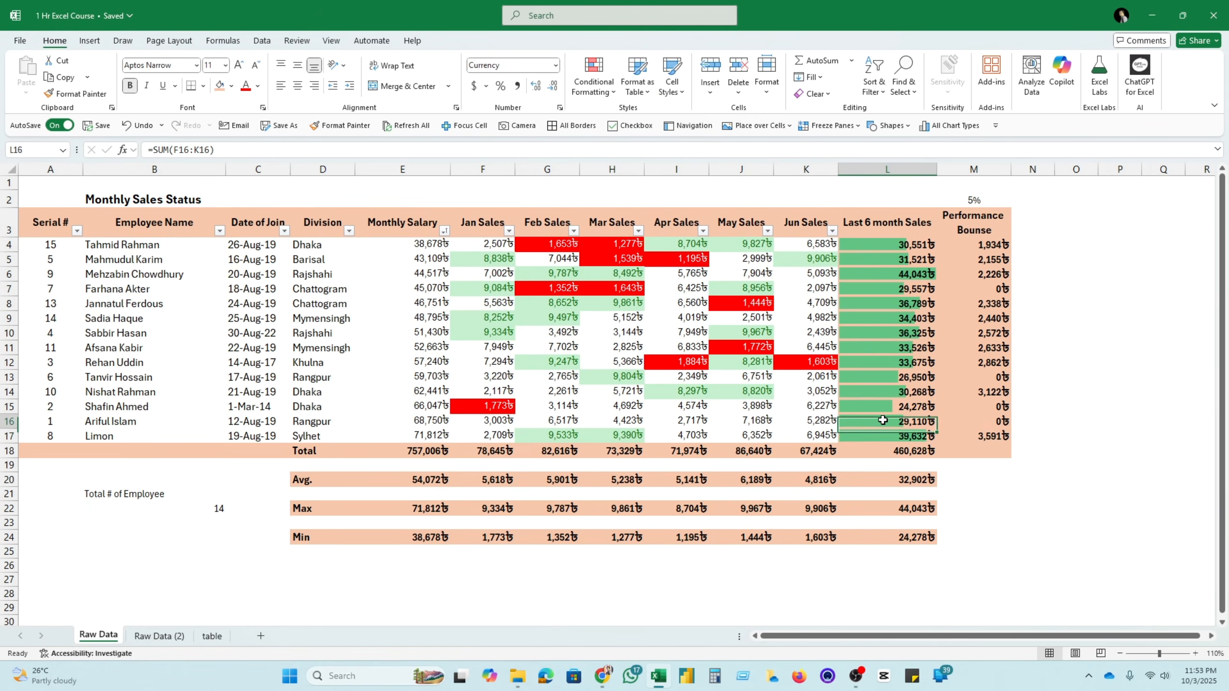
left_click(890, 377)
left_click(888, 333)
left_click(884, 262)
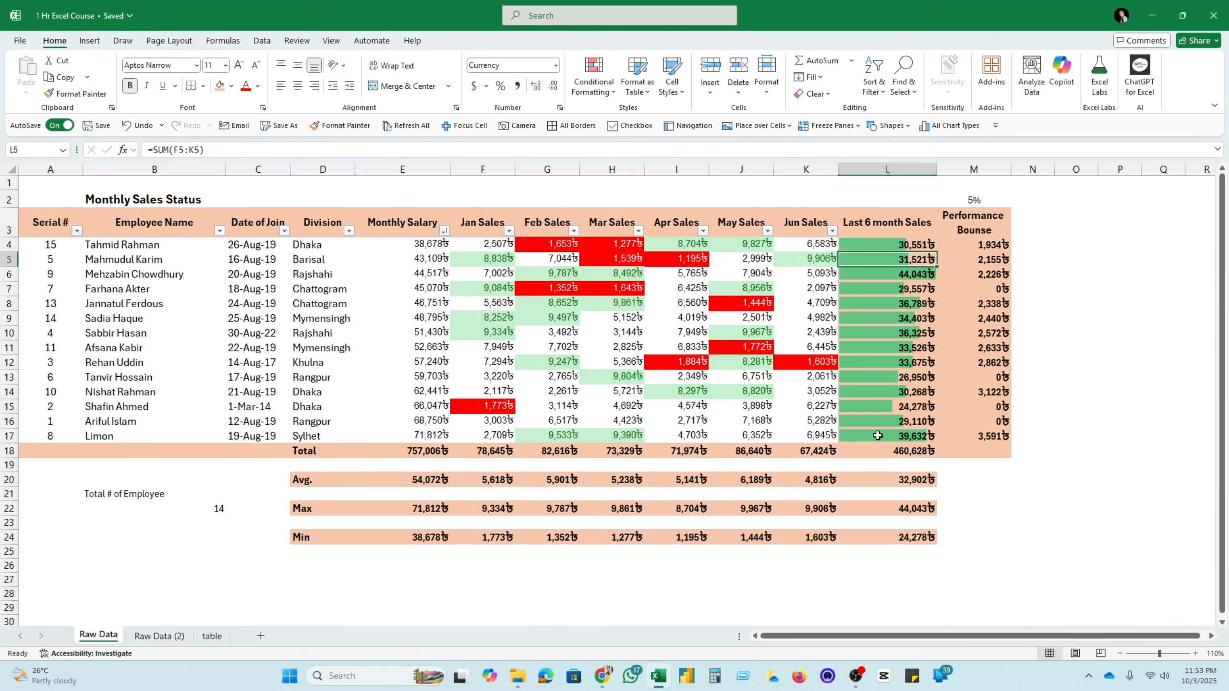
left_click(900, 439)
left_click(877, 274)
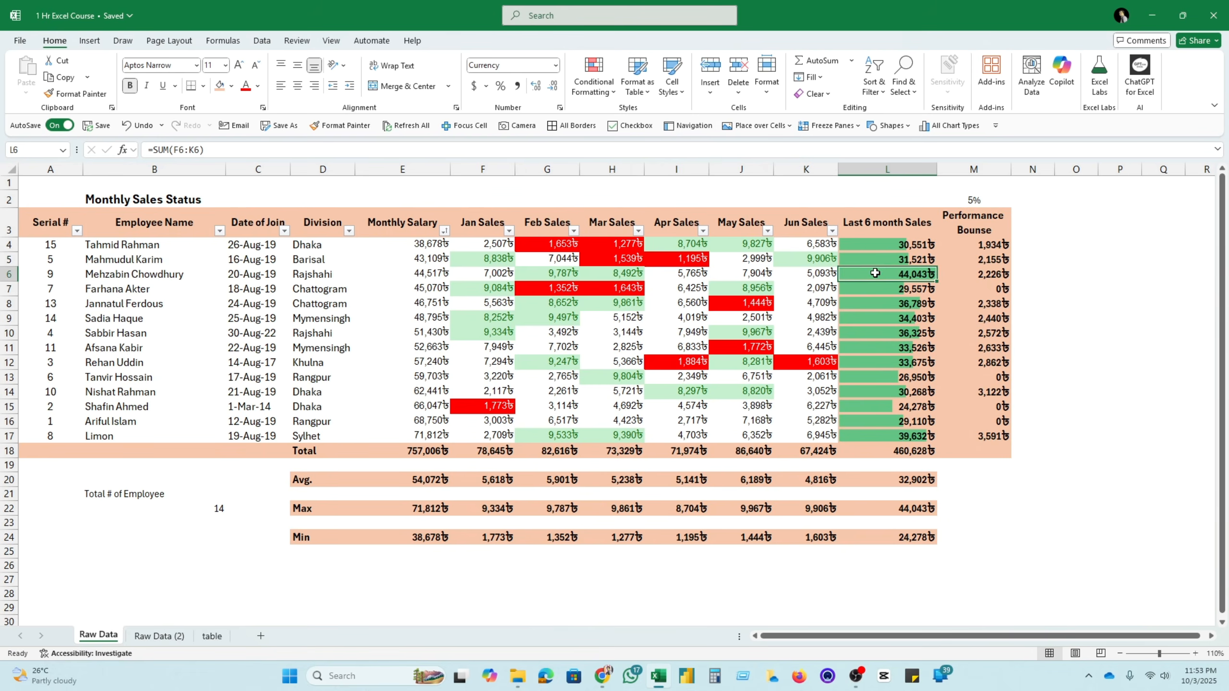
left_click(882, 244)
left_click(880, 337)
left_click(893, 392)
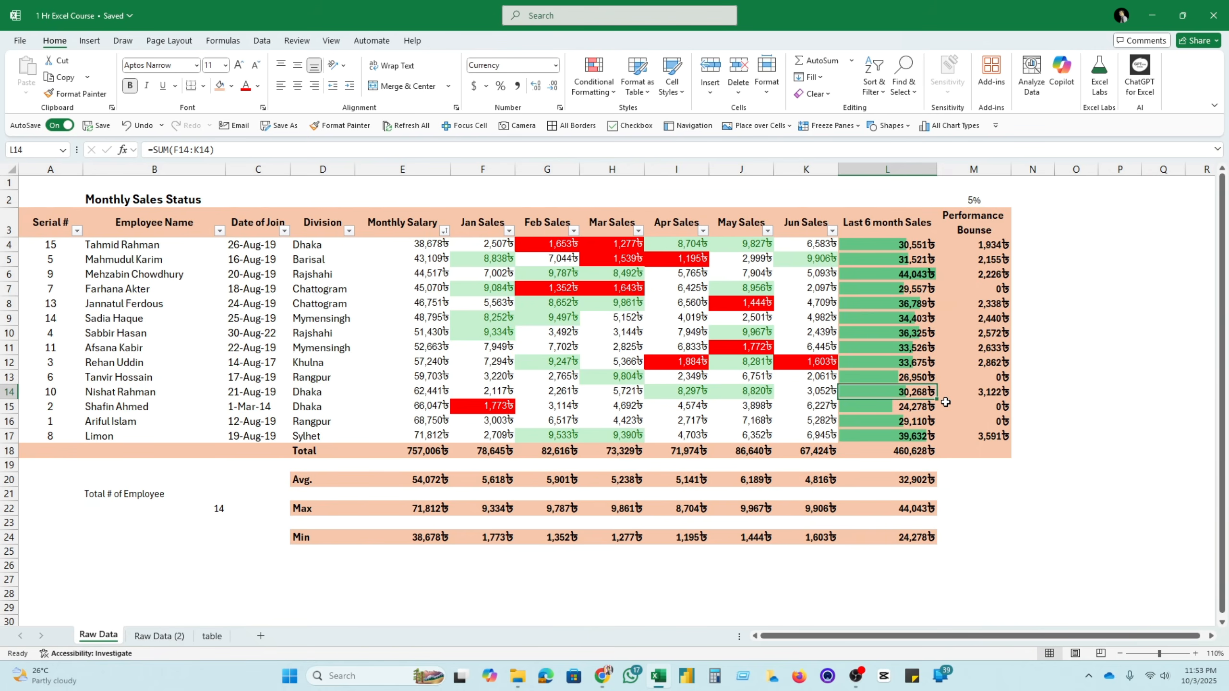
left_click(593, 77)
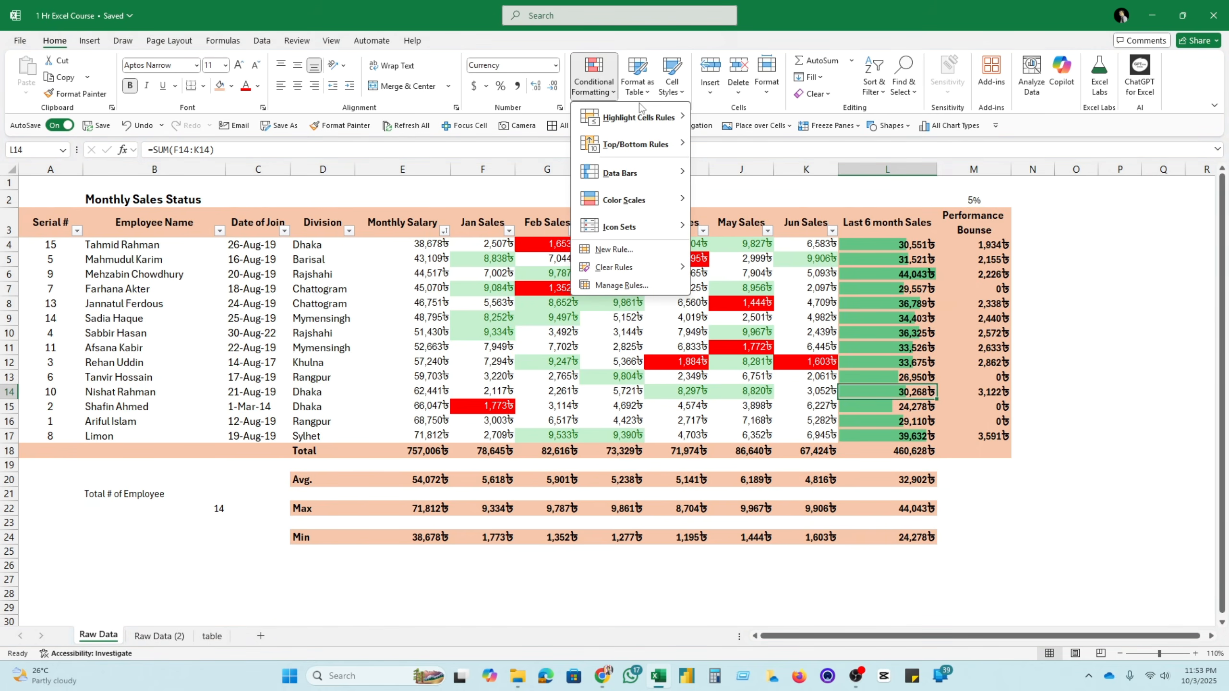
mouse_move(649, 146)
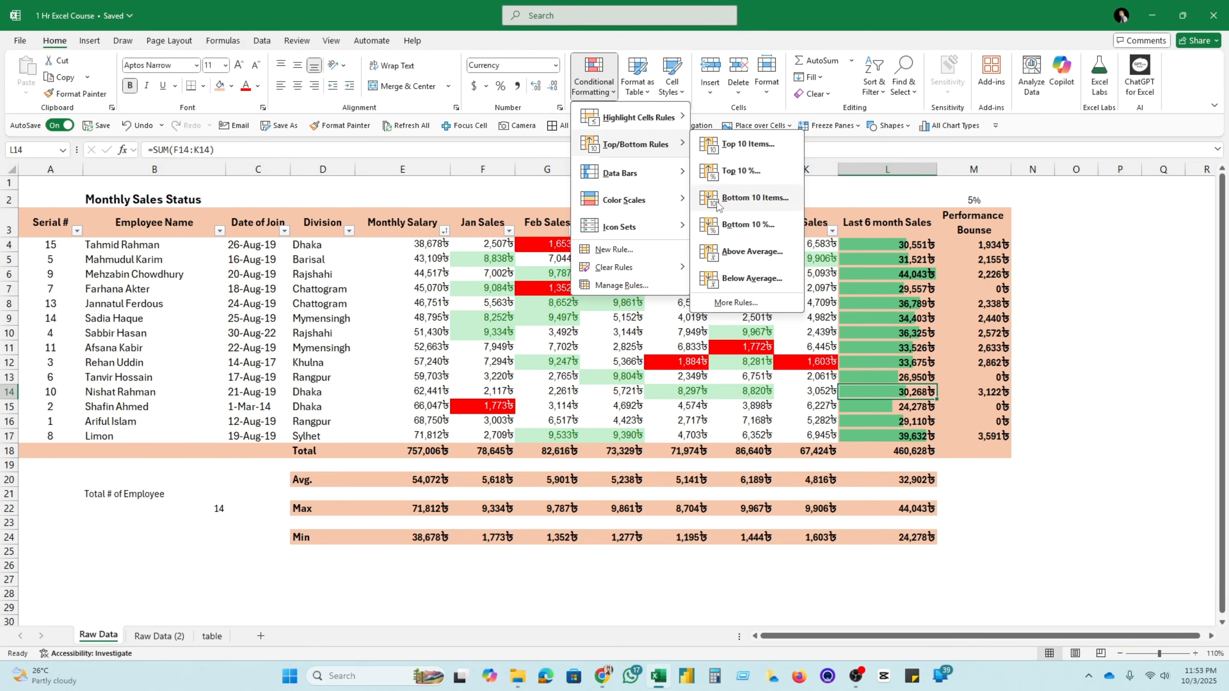
left_click(961, 275)
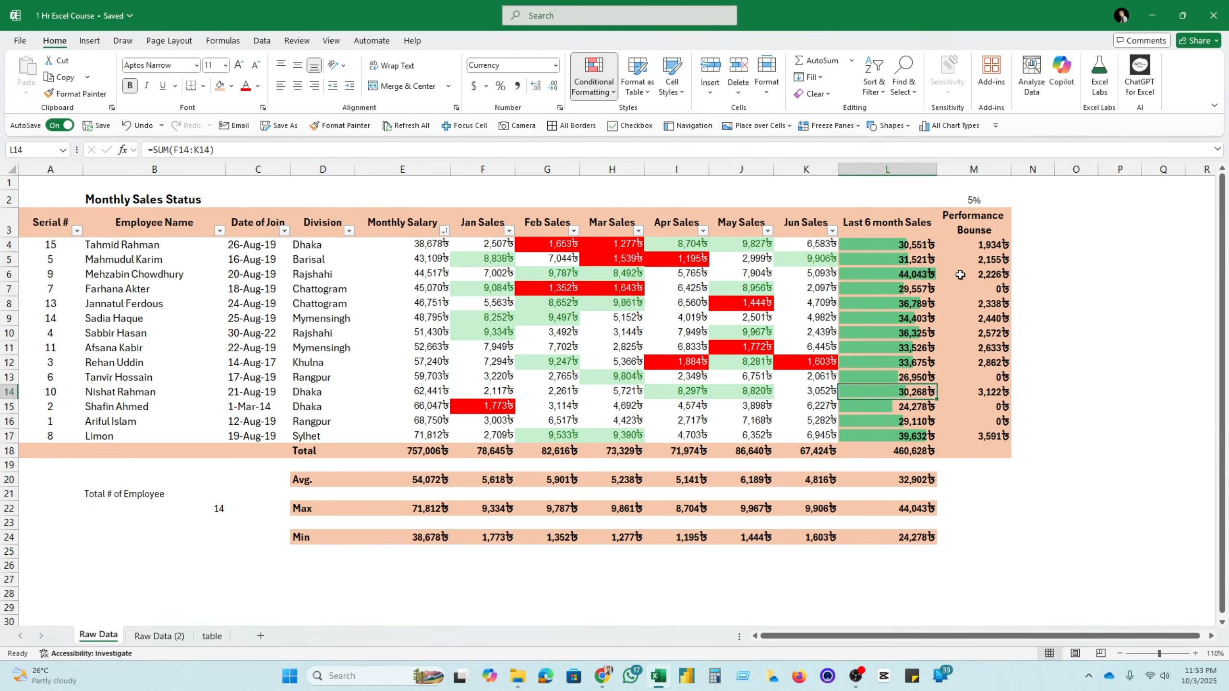
Set up a Top 10 Items conditional formatting rule for L4:L17, limited to the top 3 values
left_click_drag(897, 244, 890, 445)
left_click(595, 79)
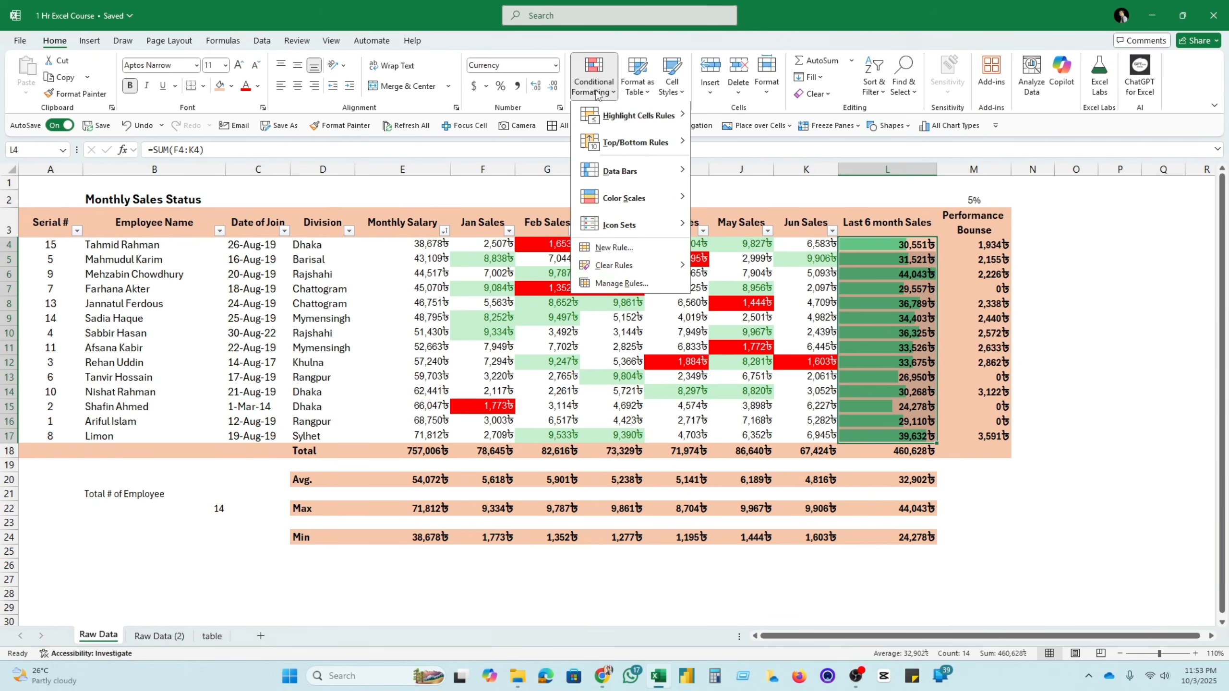
mouse_move(658, 156)
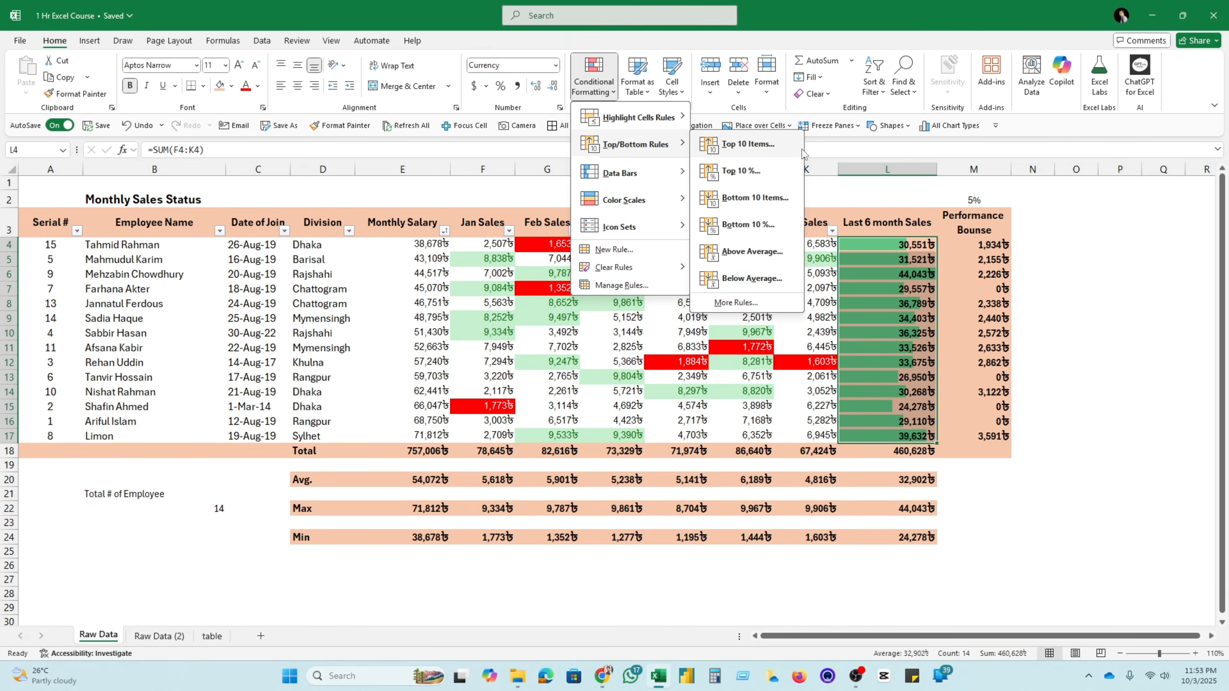
left_click(765, 144)
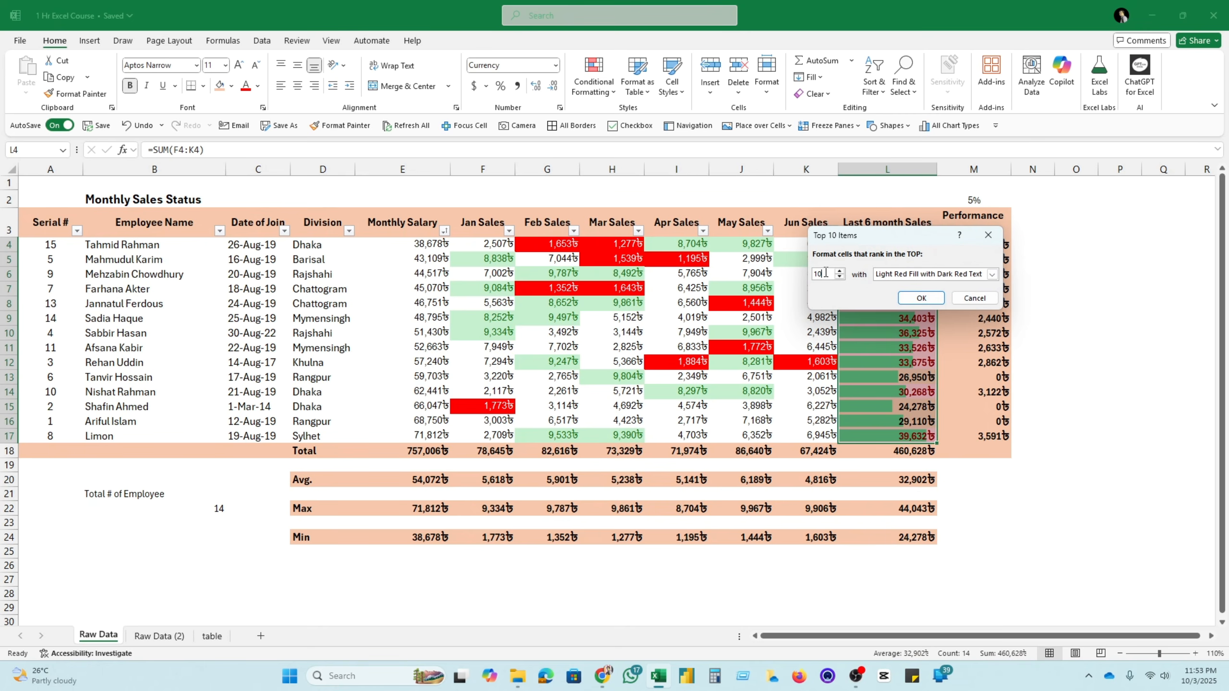
type("5")
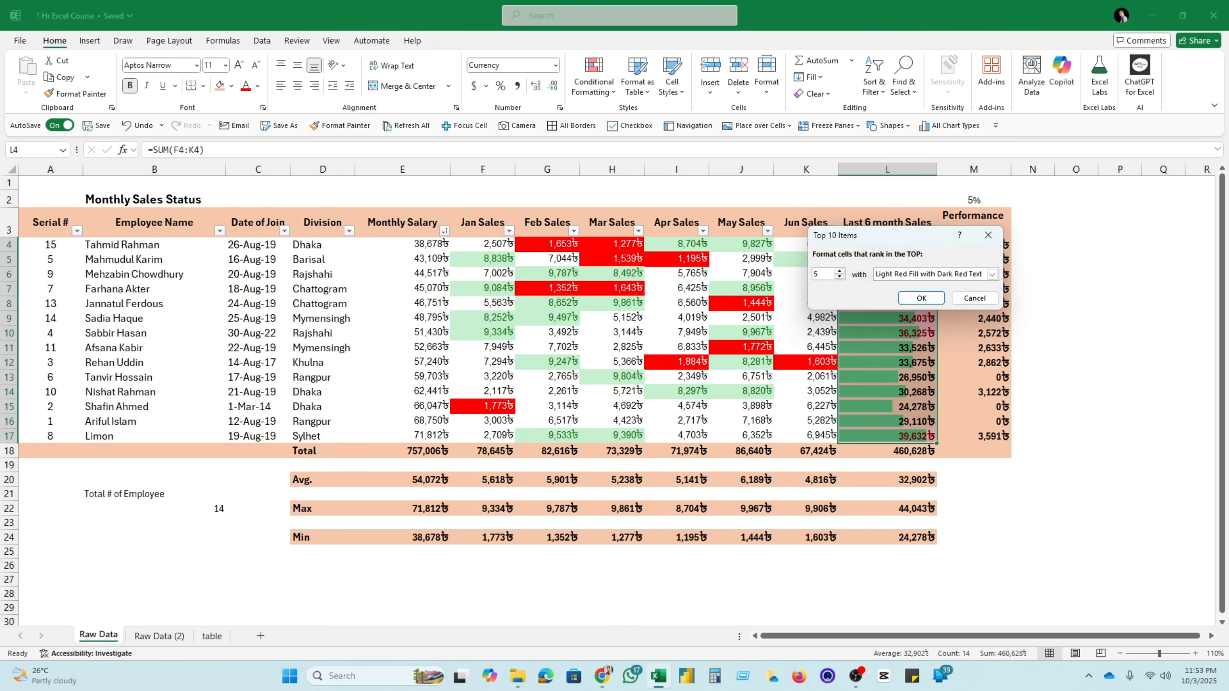
type("3")
Give the top 3 rule a custom format with a purple fill, and apply it to the totals
left_click(993, 275)
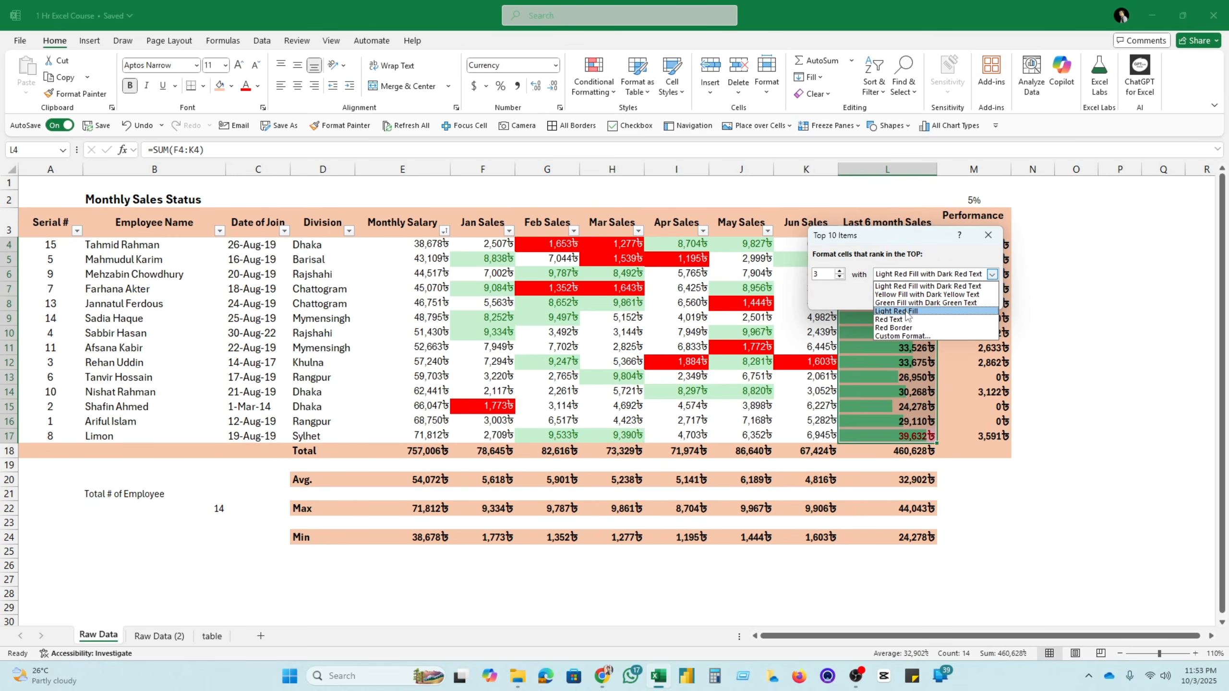
left_click(912, 337)
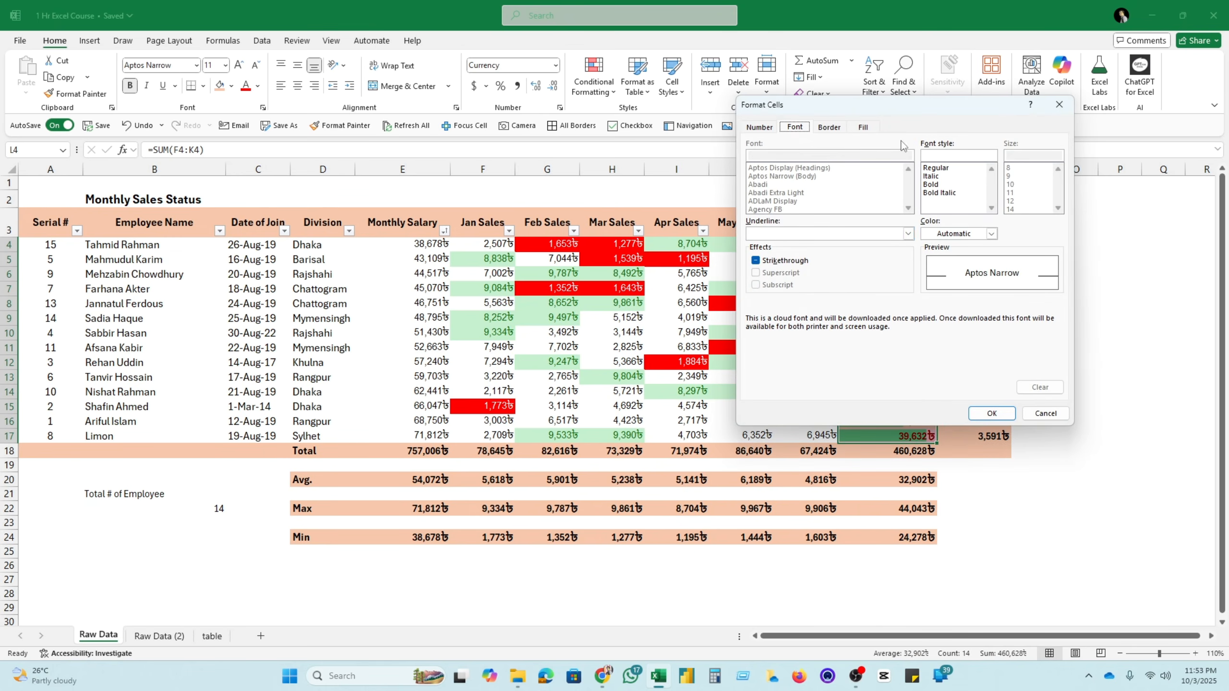
left_click(863, 127)
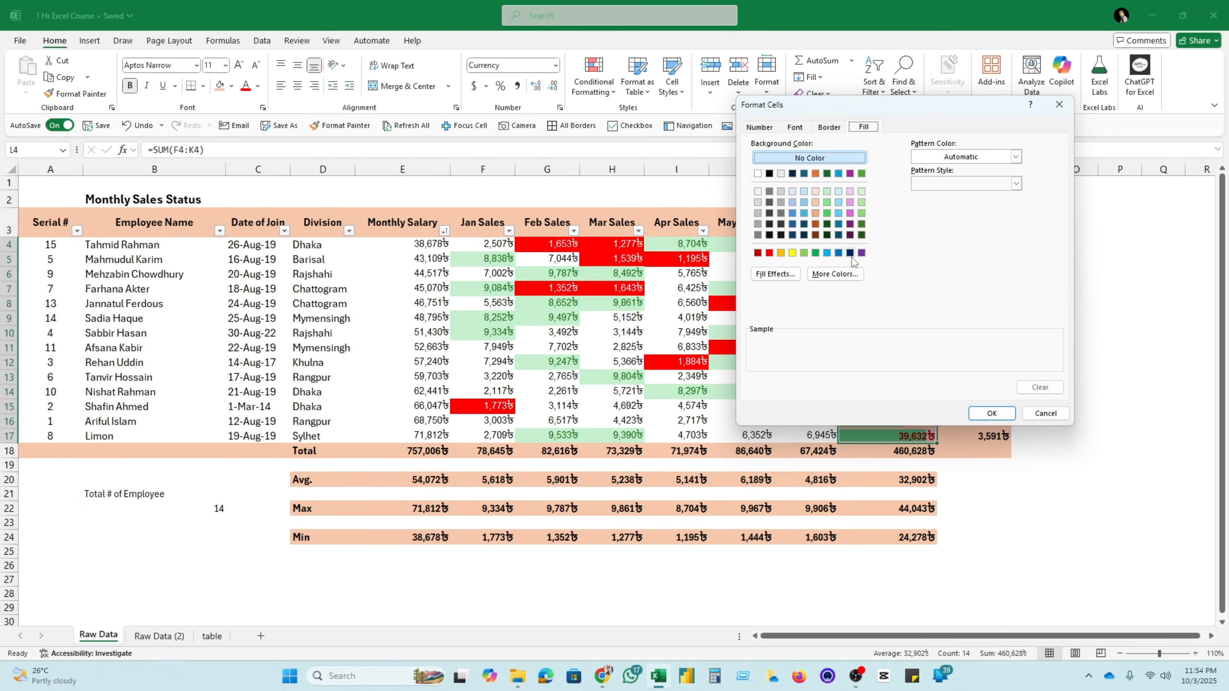
left_click(850, 173)
left_click(991, 413)
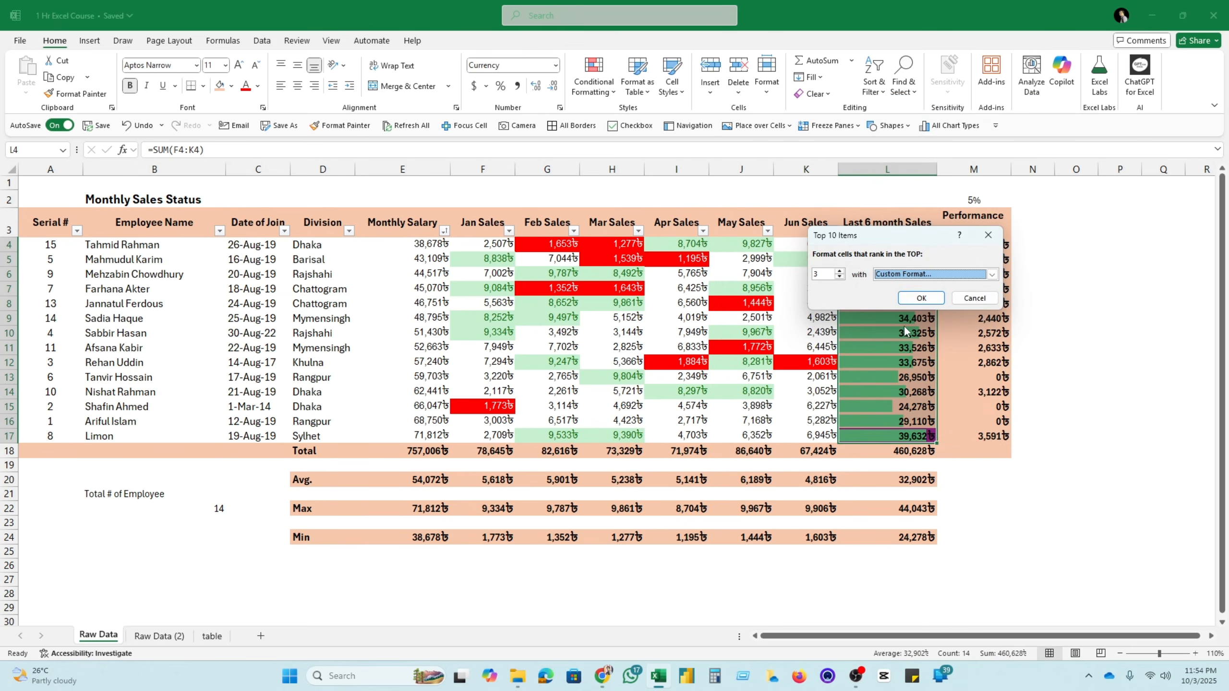
left_click(914, 300)
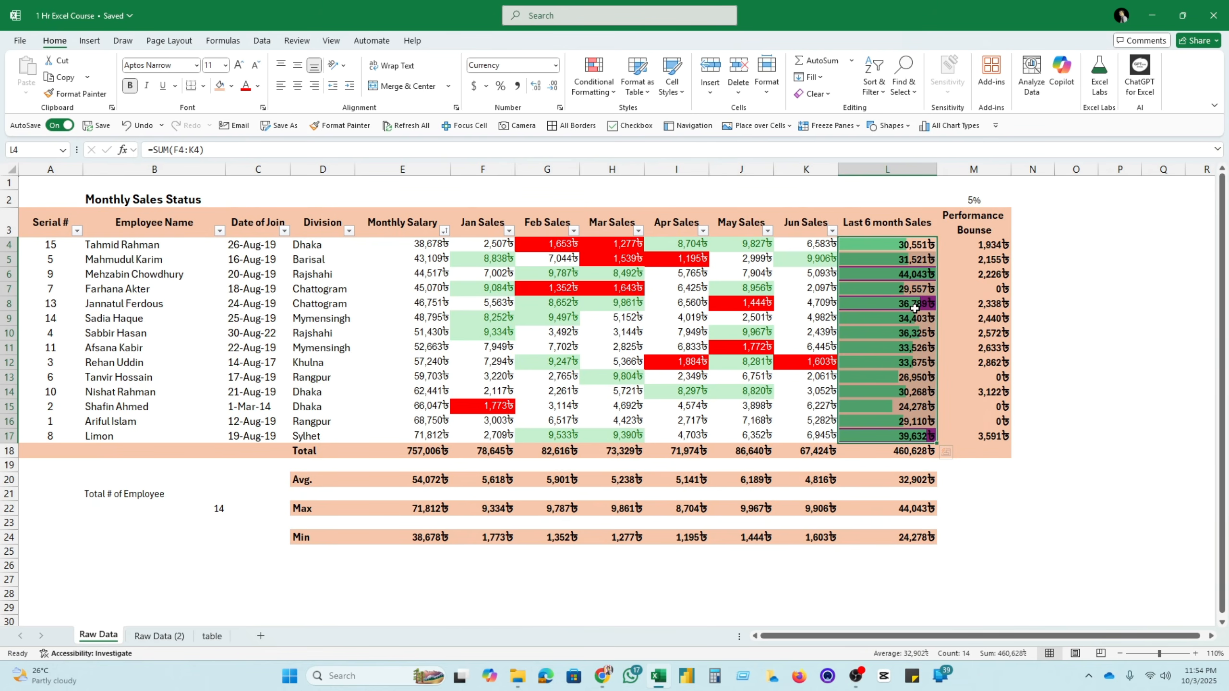
left_click(1042, 345)
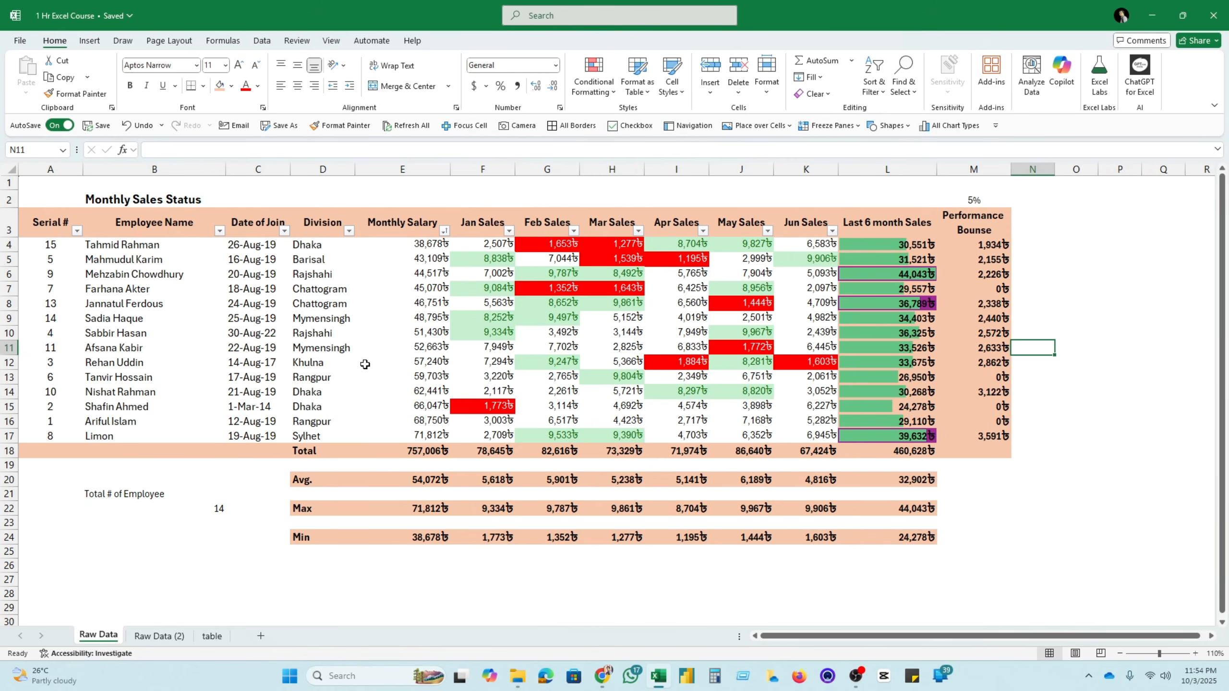
Examine the top three totals in the Last 6 month Sales column and the employee rows they belong to
left_click(323, 302)
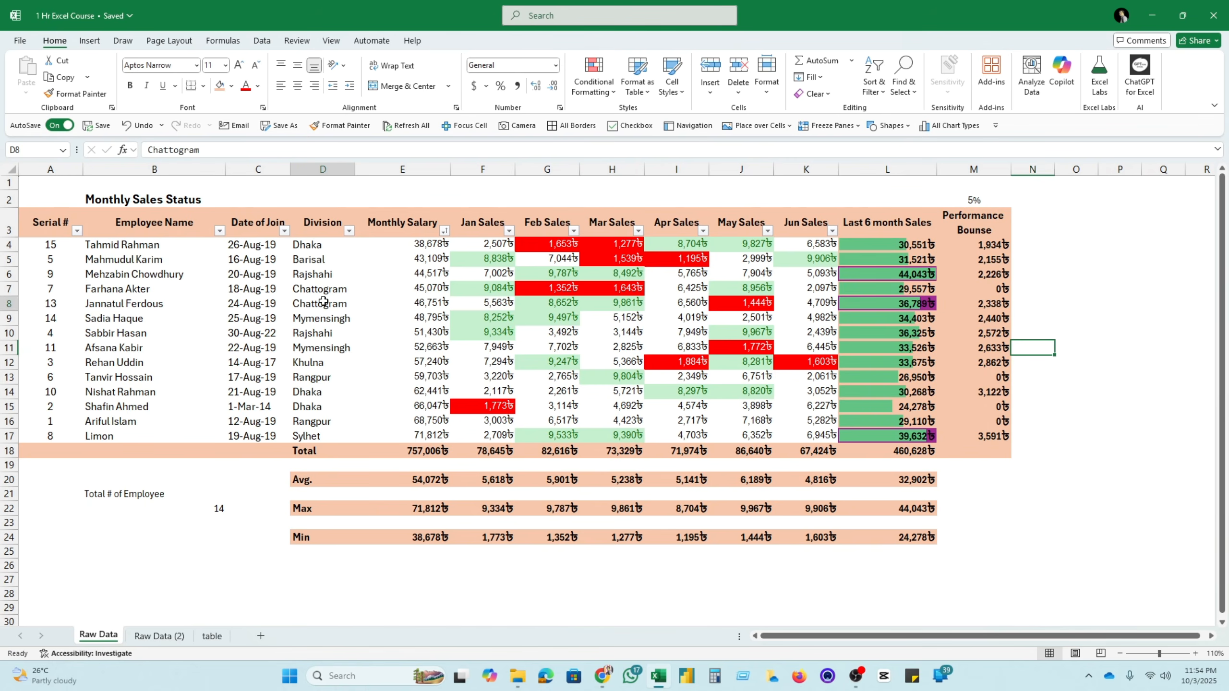
left_click(277, 436)
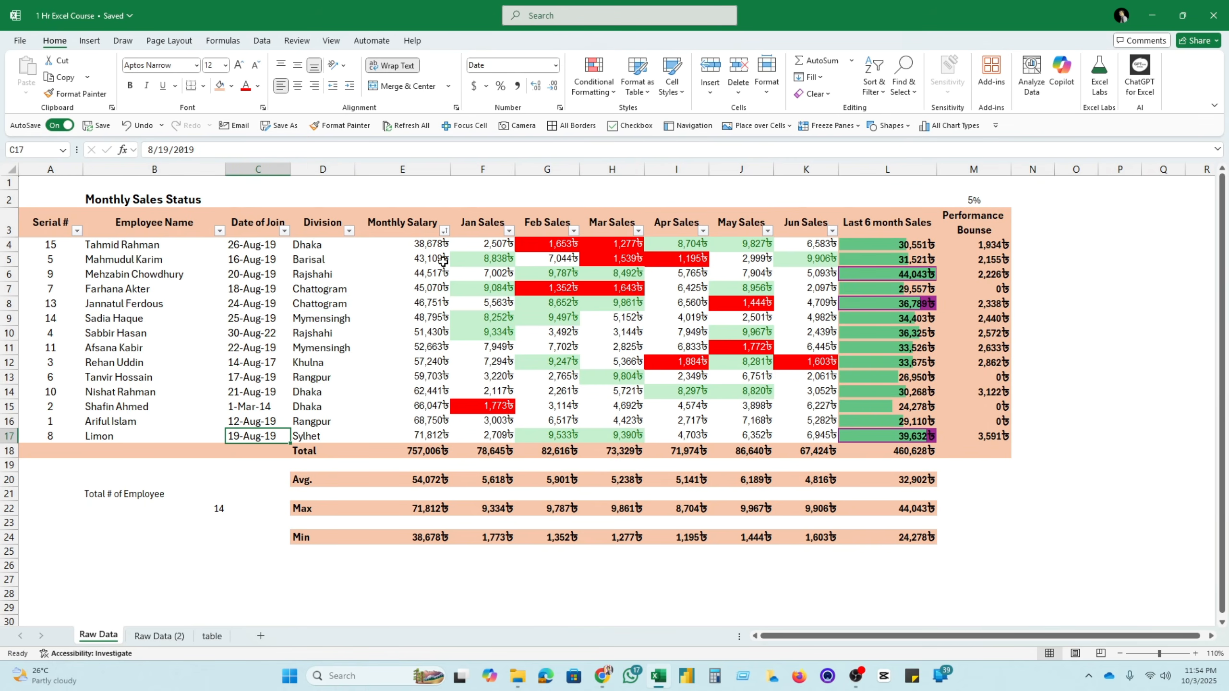
left_click(914, 276)
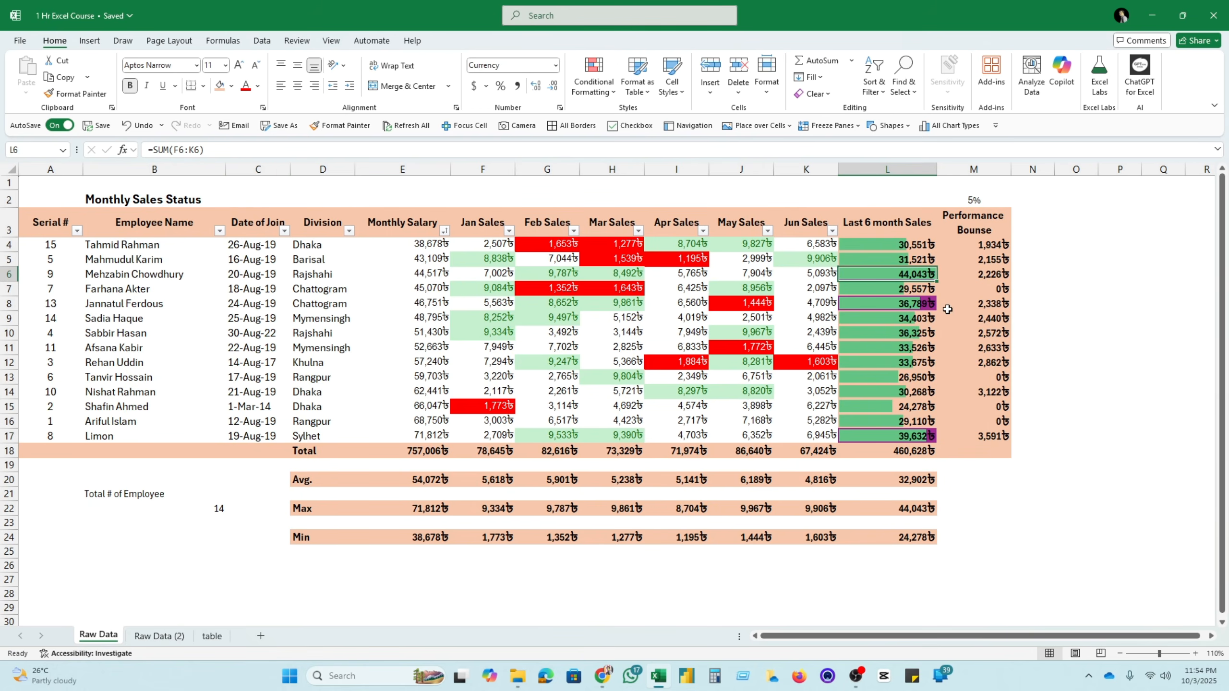
left_click(948, 302)
left_click(913, 276)
left_click(94, 276)
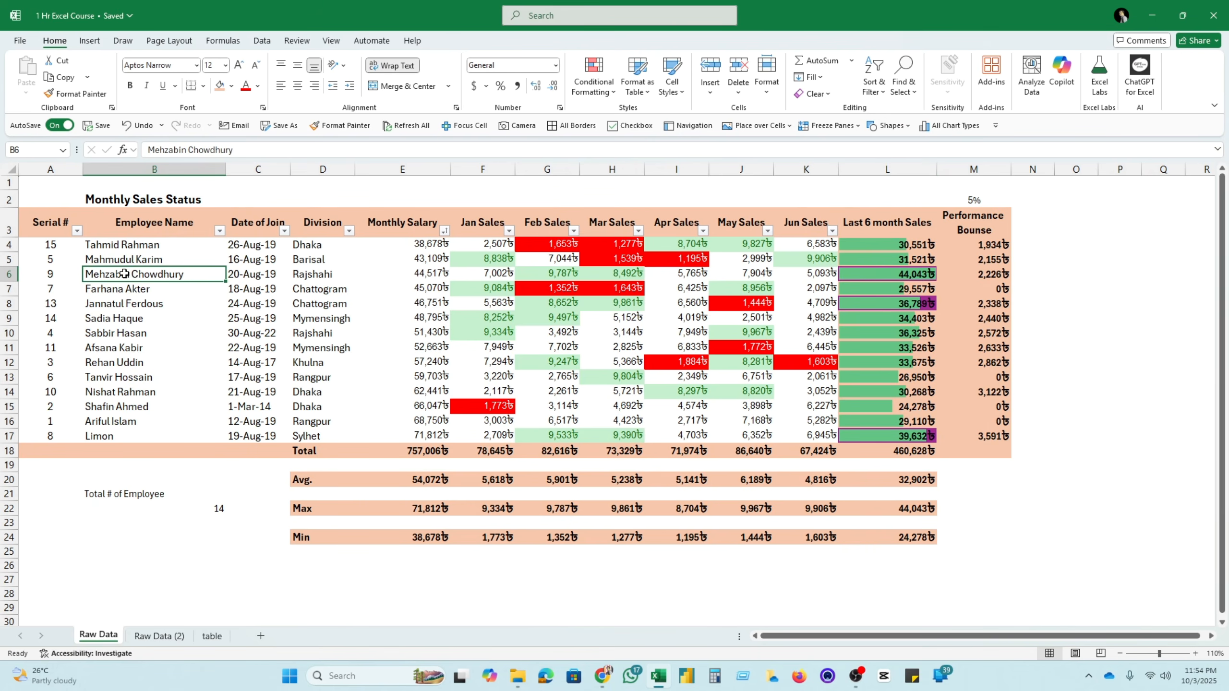
Add a new comment reading "Highest eseller" to the total in cell L6 and post it
left_click(925, 273)
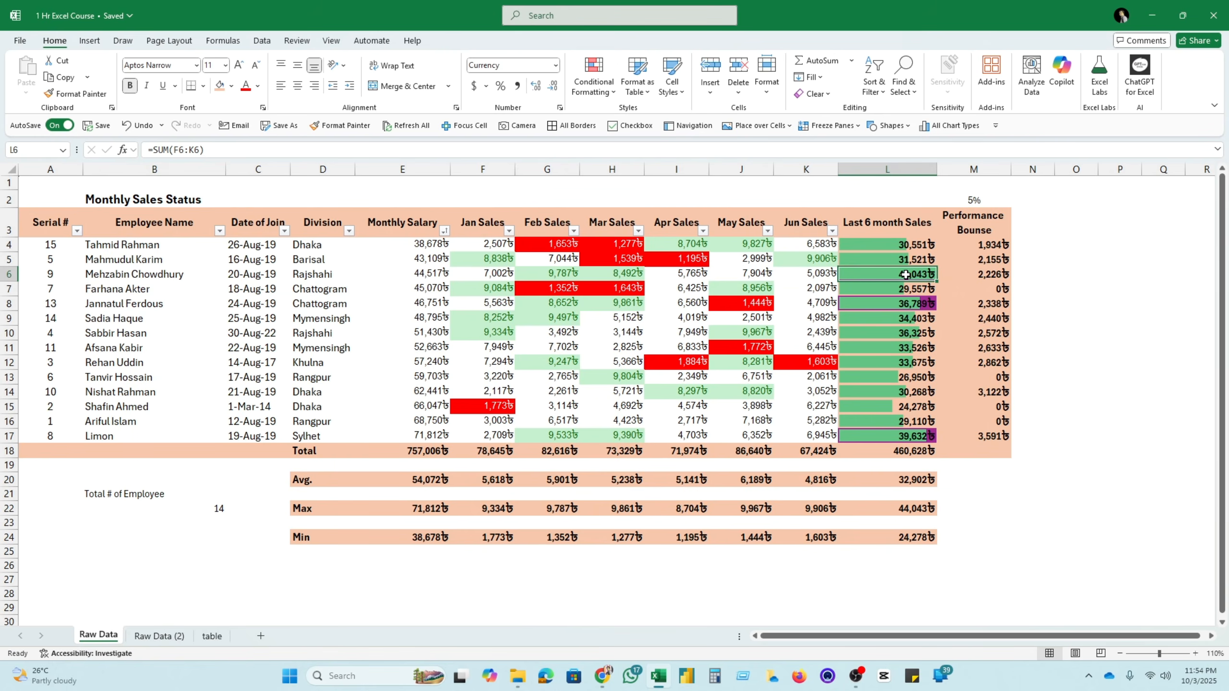
right_click(906, 275)
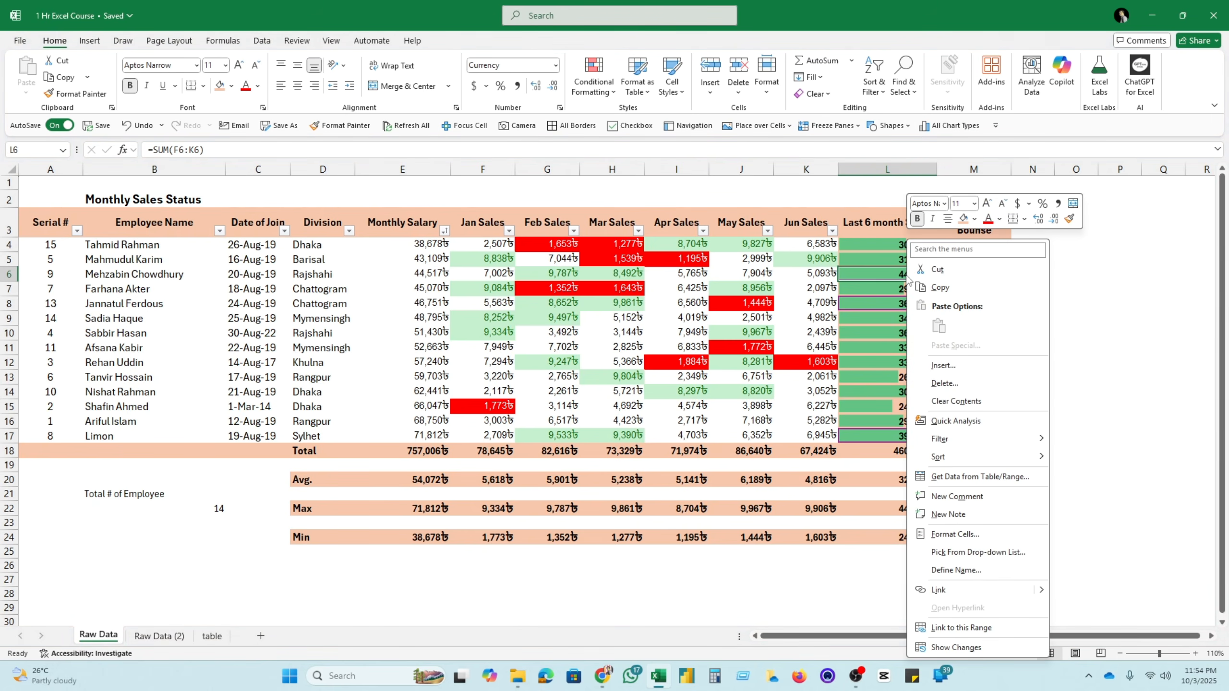
left_click(997, 499)
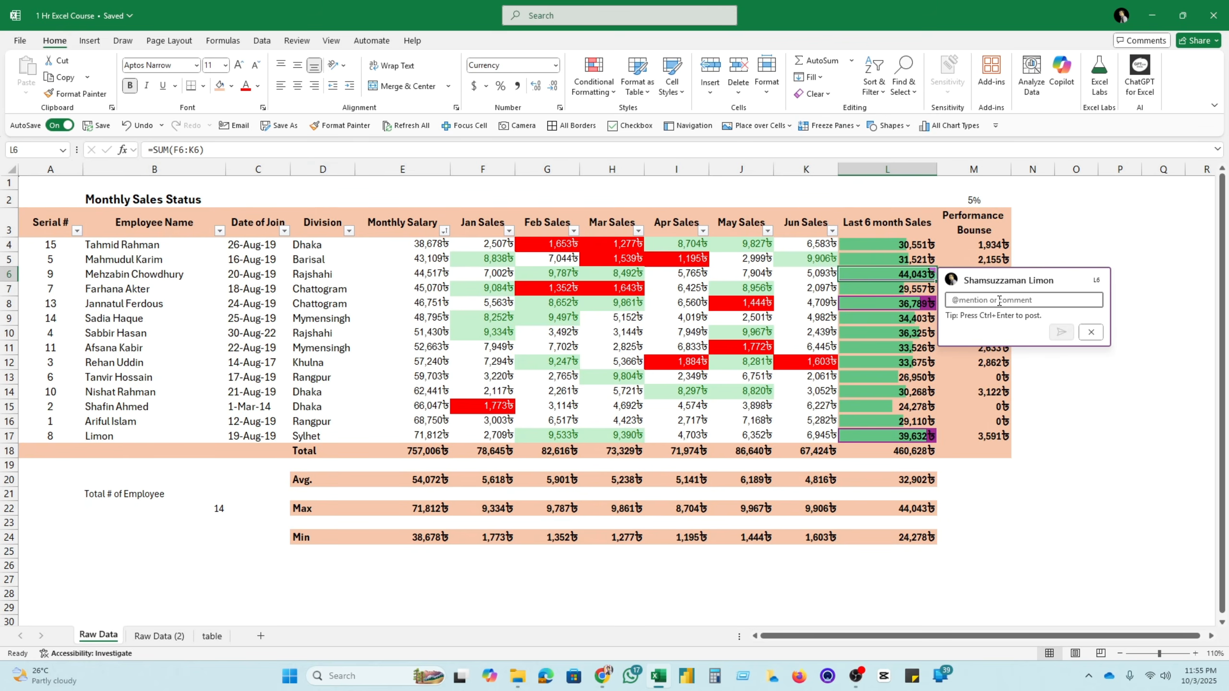
type("1")
key("BackSpace")
type("highe")
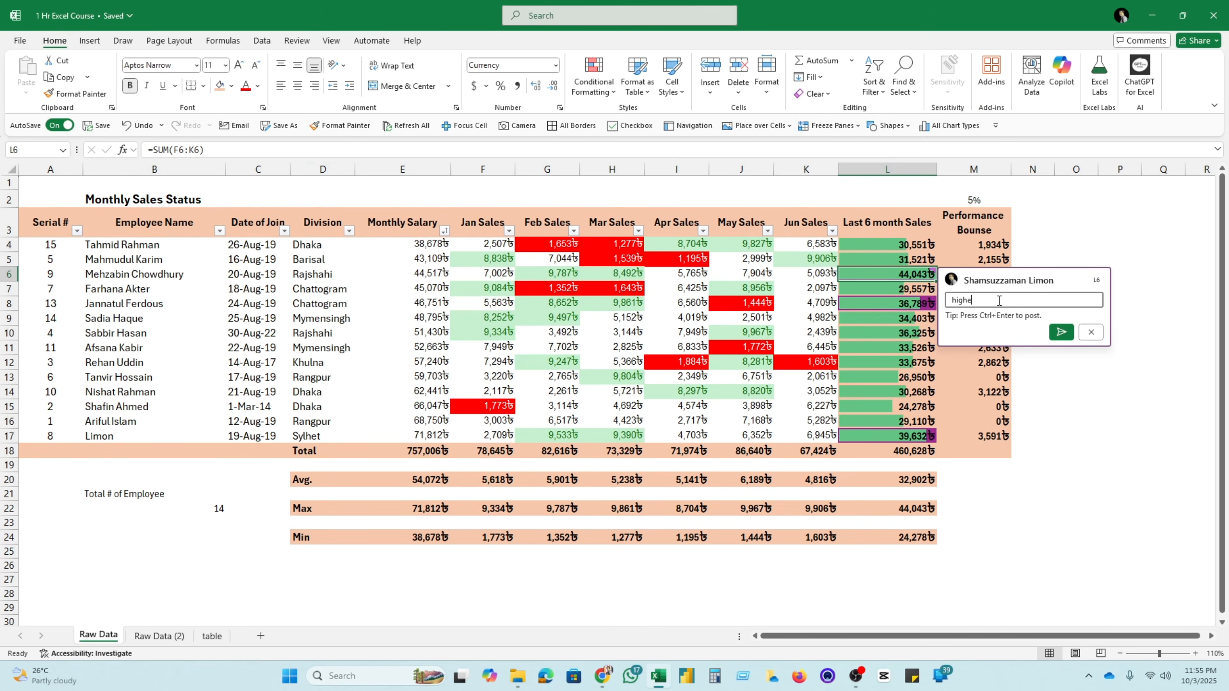
type("st eseller")
left_click(1060, 333)
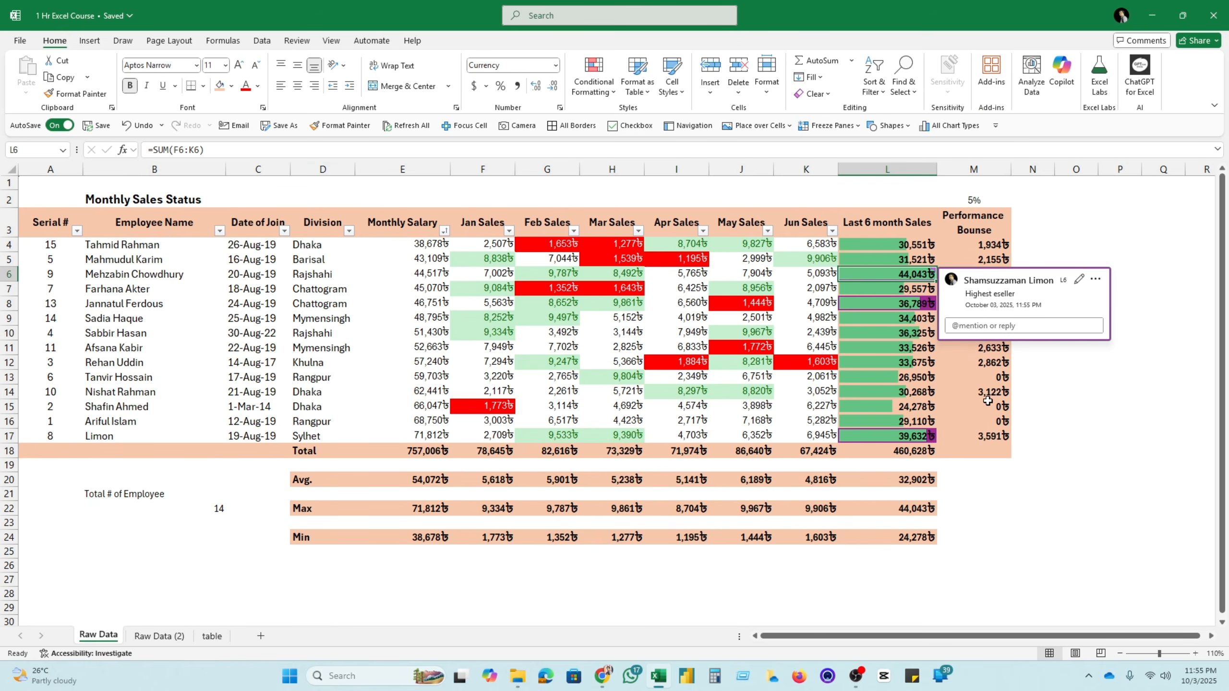
Correct the text of the comment on cell L6 to "Highest Seller" and save the edit
mouse_move(925, 276)
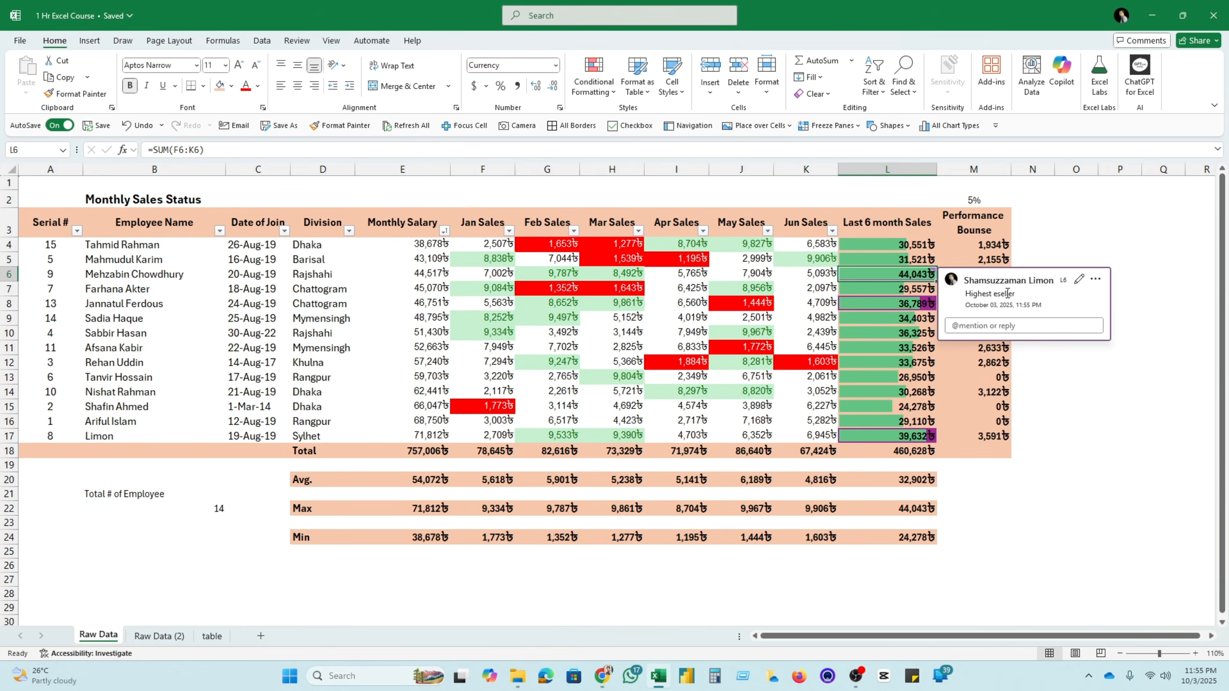
left_click(1079, 279)
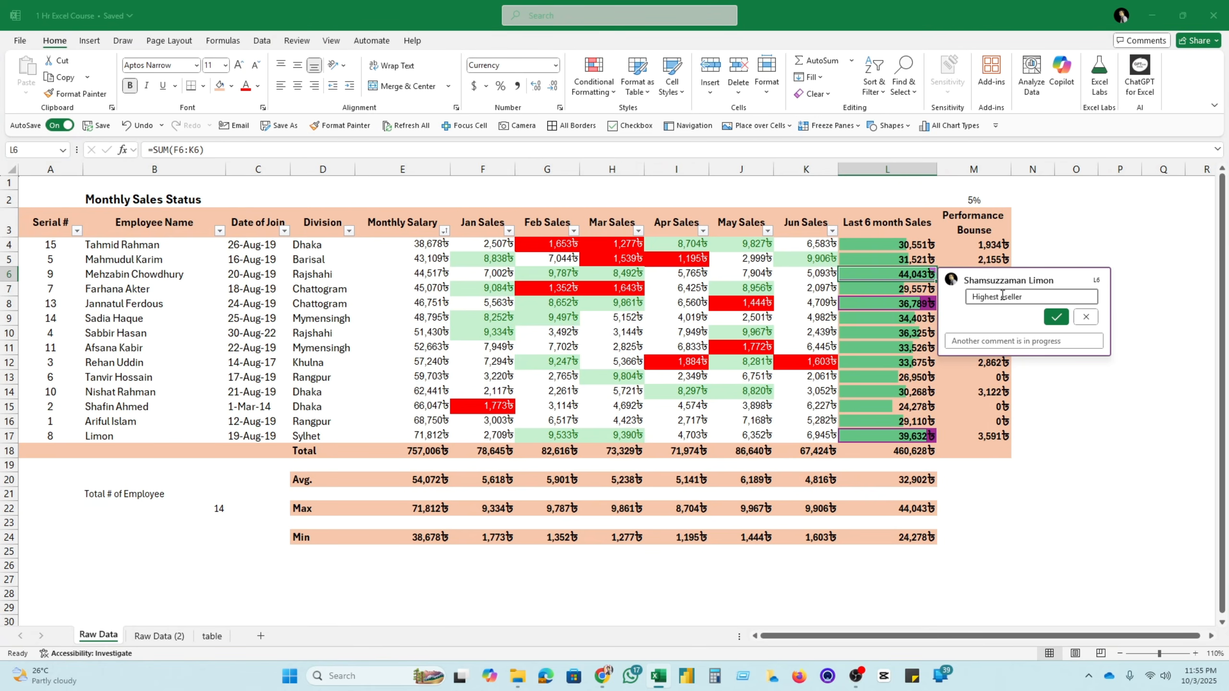
left_click(1056, 318)
left_click(1069, 388)
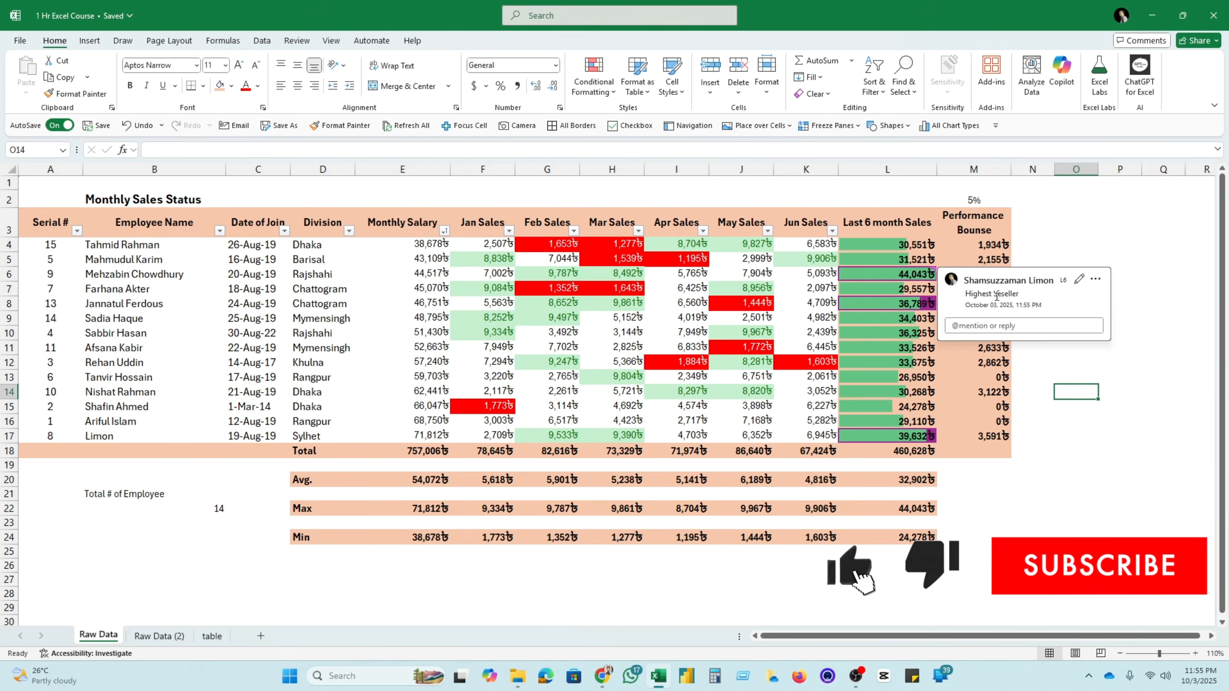
left_click(1020, 294)
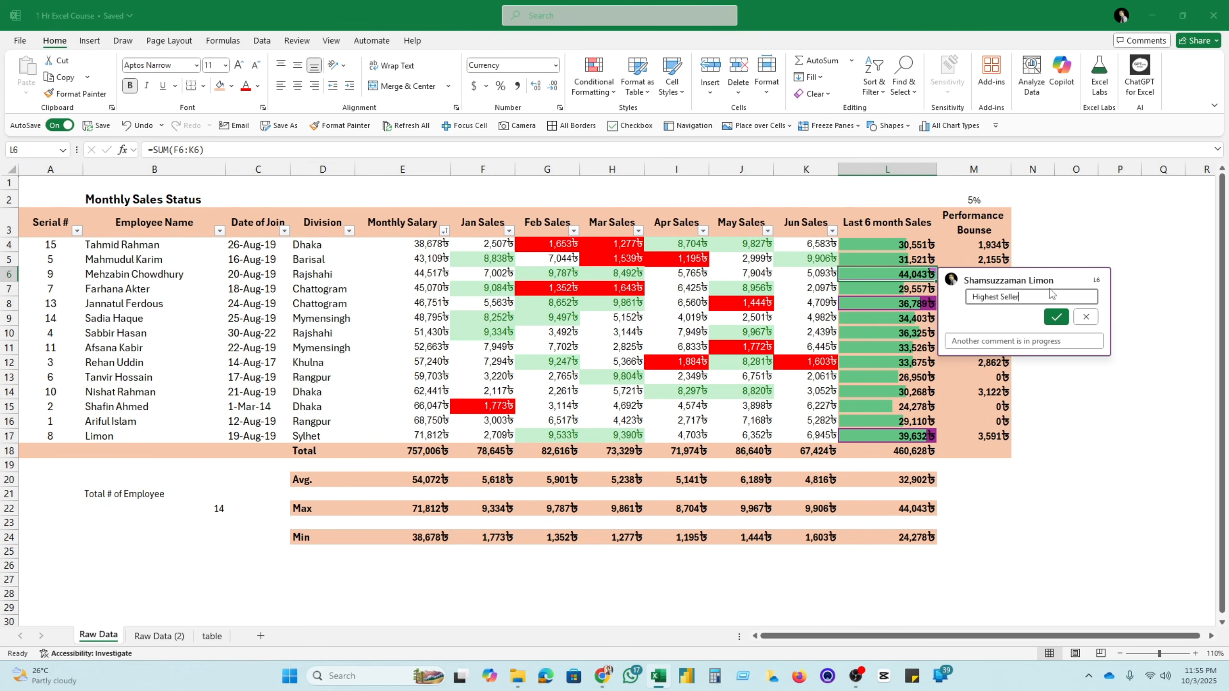
left_click(1056, 317)
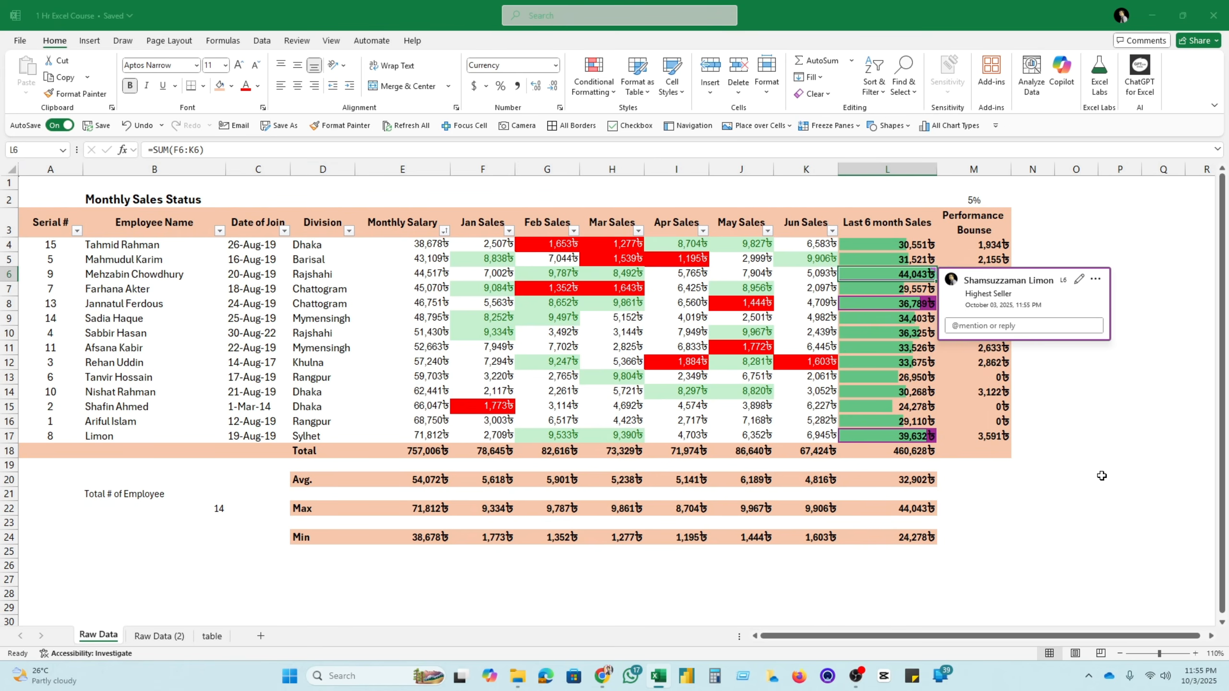
Delete the comment from cell L6
right_click(924, 276)
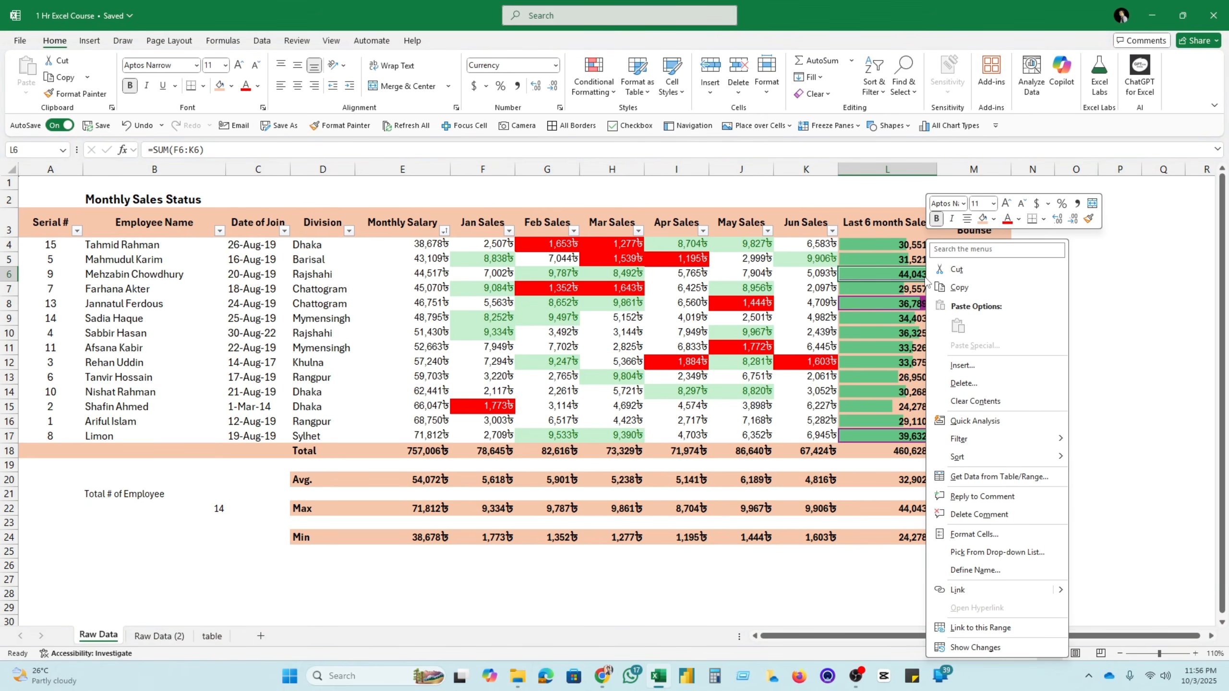
left_click(981, 516)
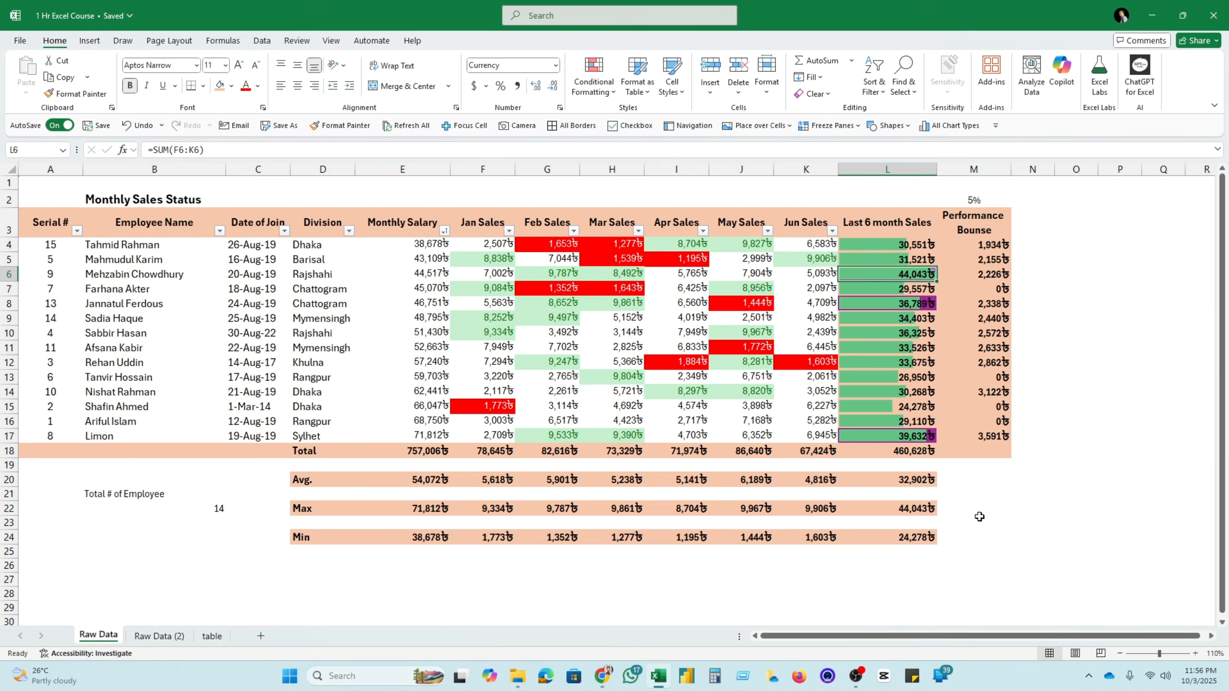
left_click(895, 274)
left_click(792, 307)
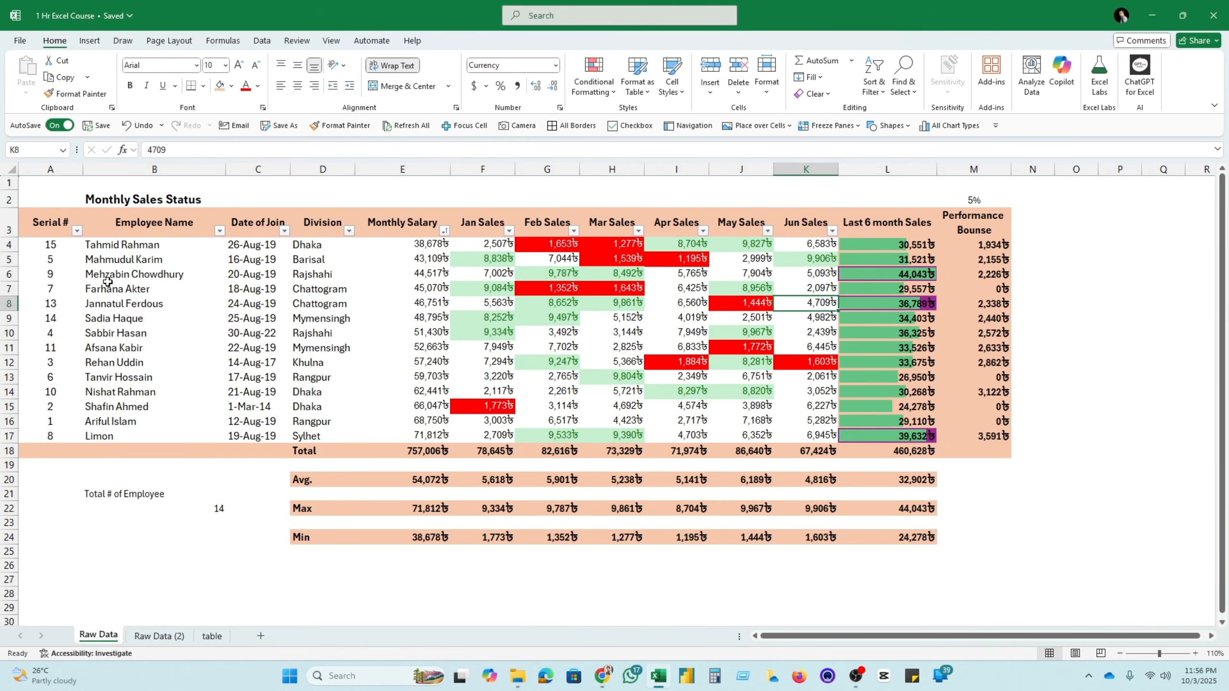
left_click(130, 272)
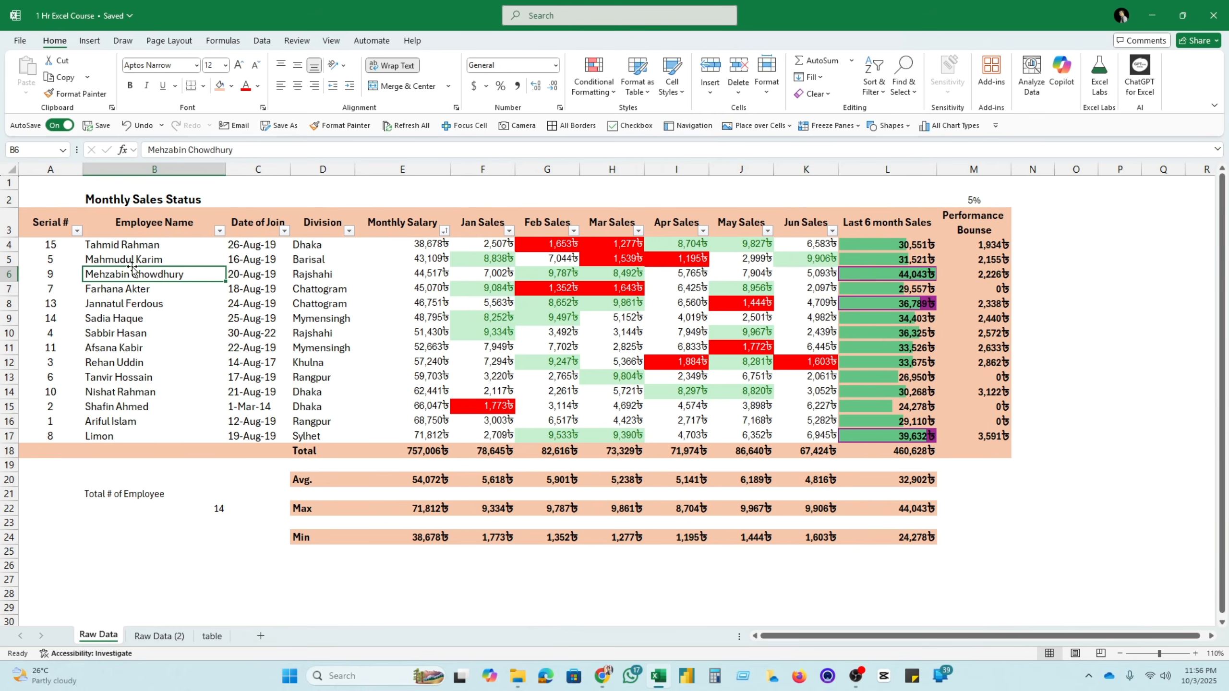
Copy the sales data A3:L17 from Raw Data and paste it as values only at D5 of a new sheet
left_click(54, 228)
left_click_drag(54, 227, 913, 435)
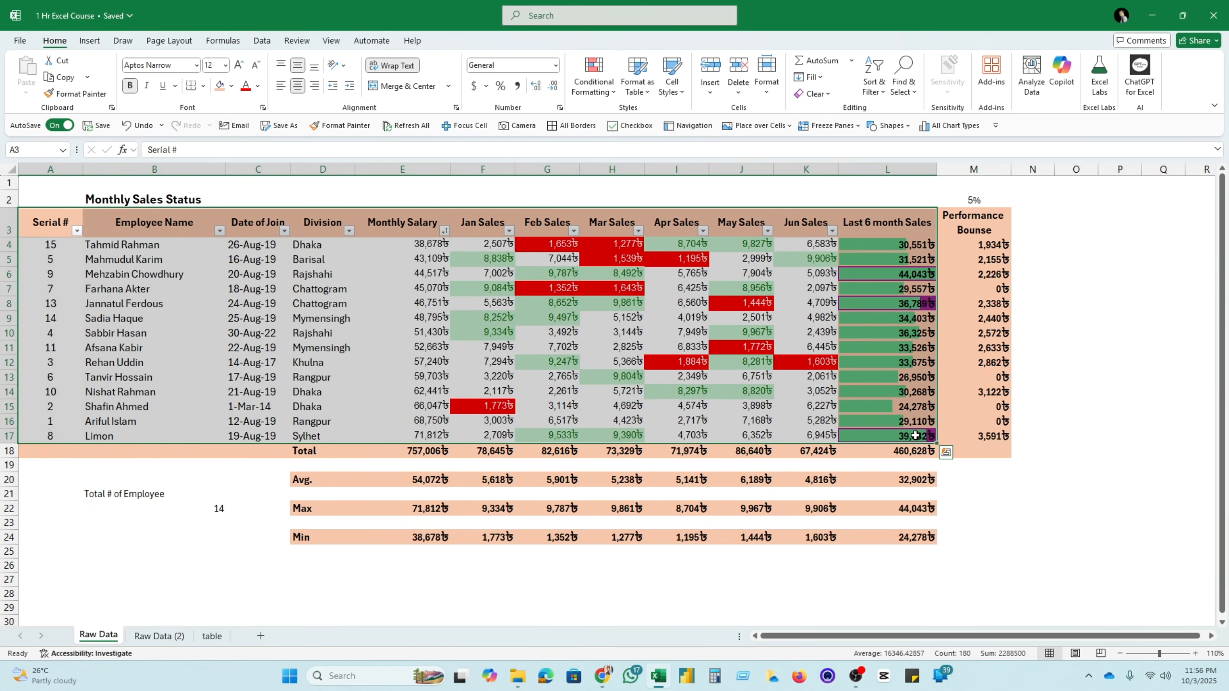
key("ctrl+c")
left_click(260, 635)
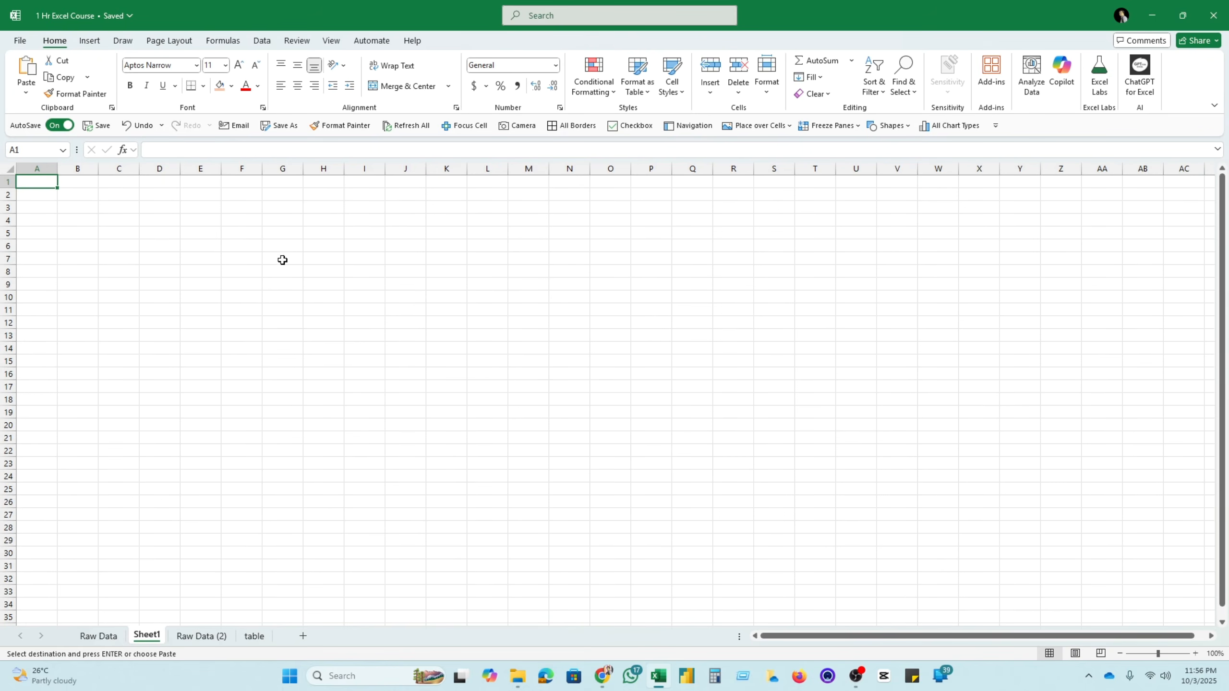
right_click(173, 234)
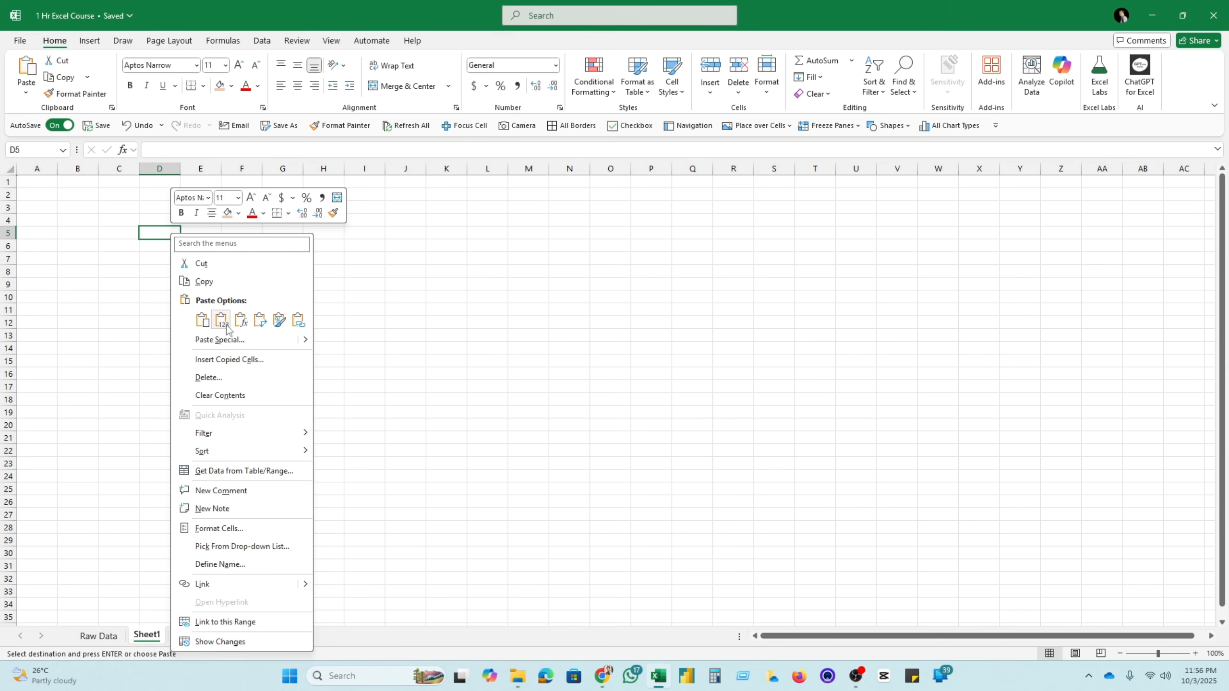
left_click(222, 320)
left_click(406, 451)
left_click(237, 411)
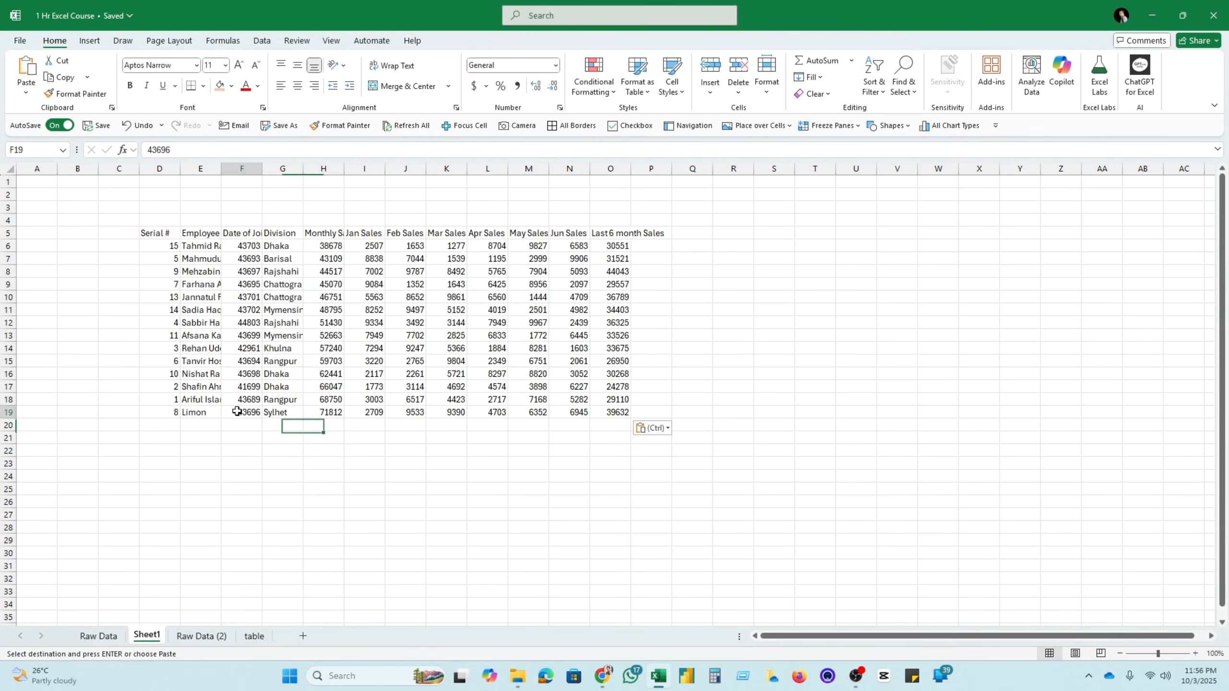
left_click(340, 307)
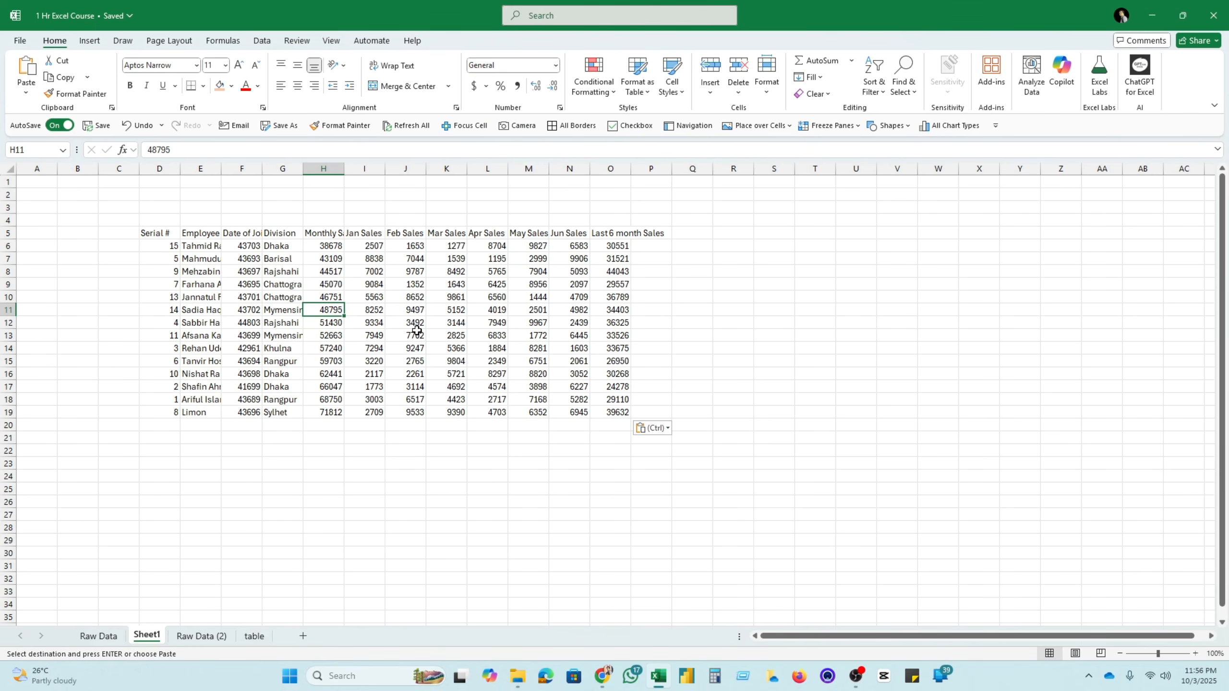
left_click(429, 321)
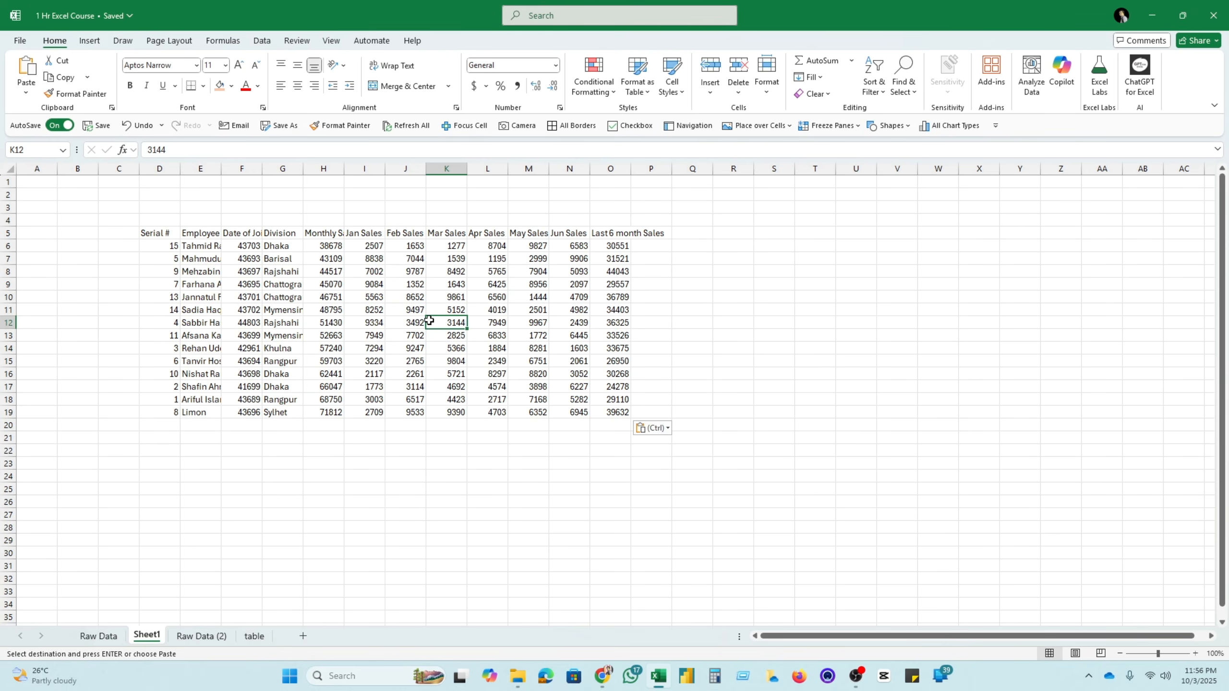
left_click(363, 502)
left_click(361, 386)
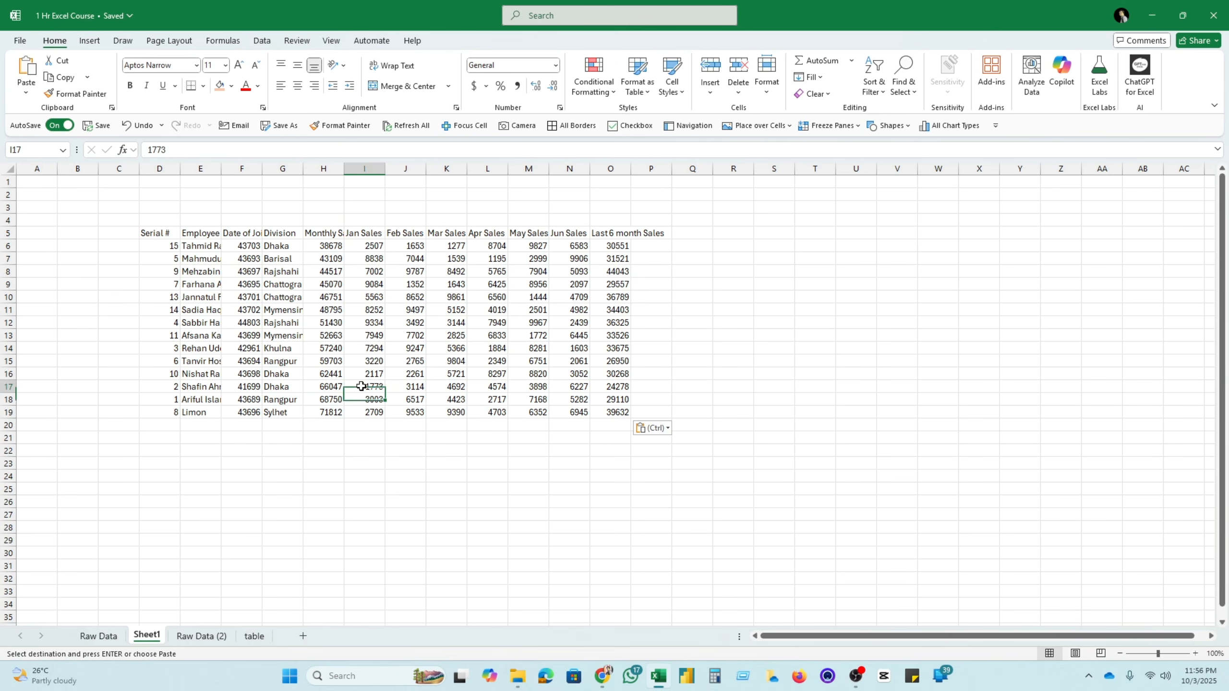
left_click(334, 310)
left_click(290, 321)
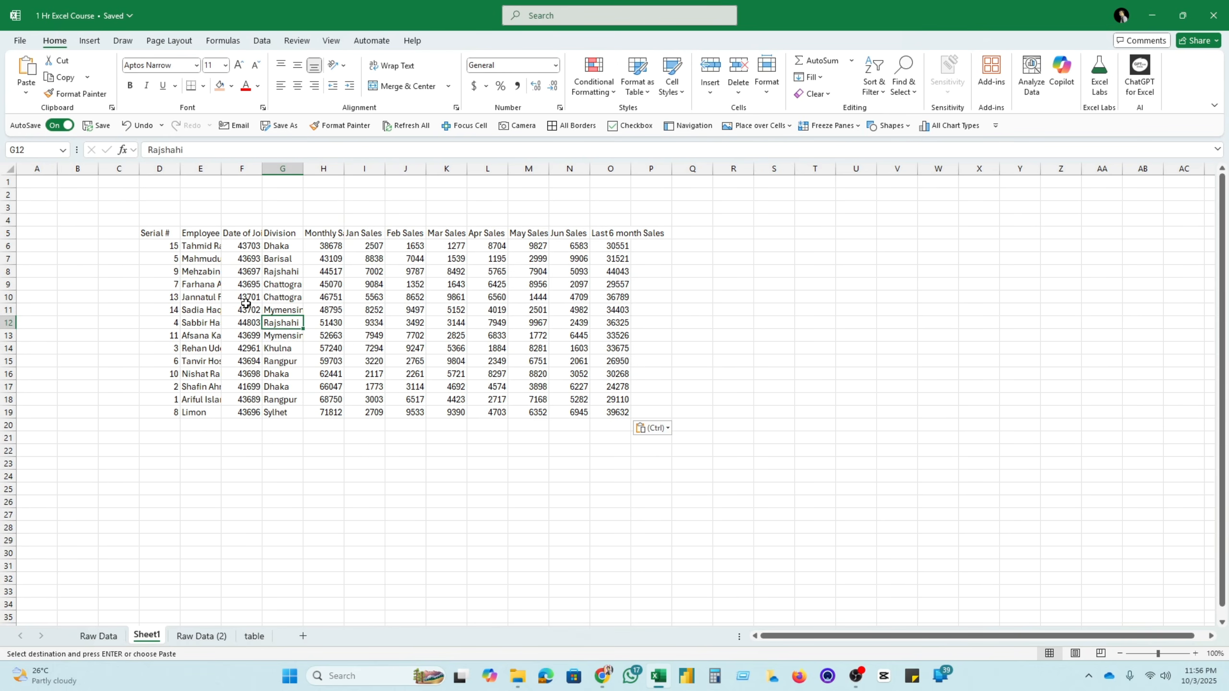
Try converting the range D5:O19 into a table with headers, and undo the conversion
left_click_drag(167, 233, 621, 414)
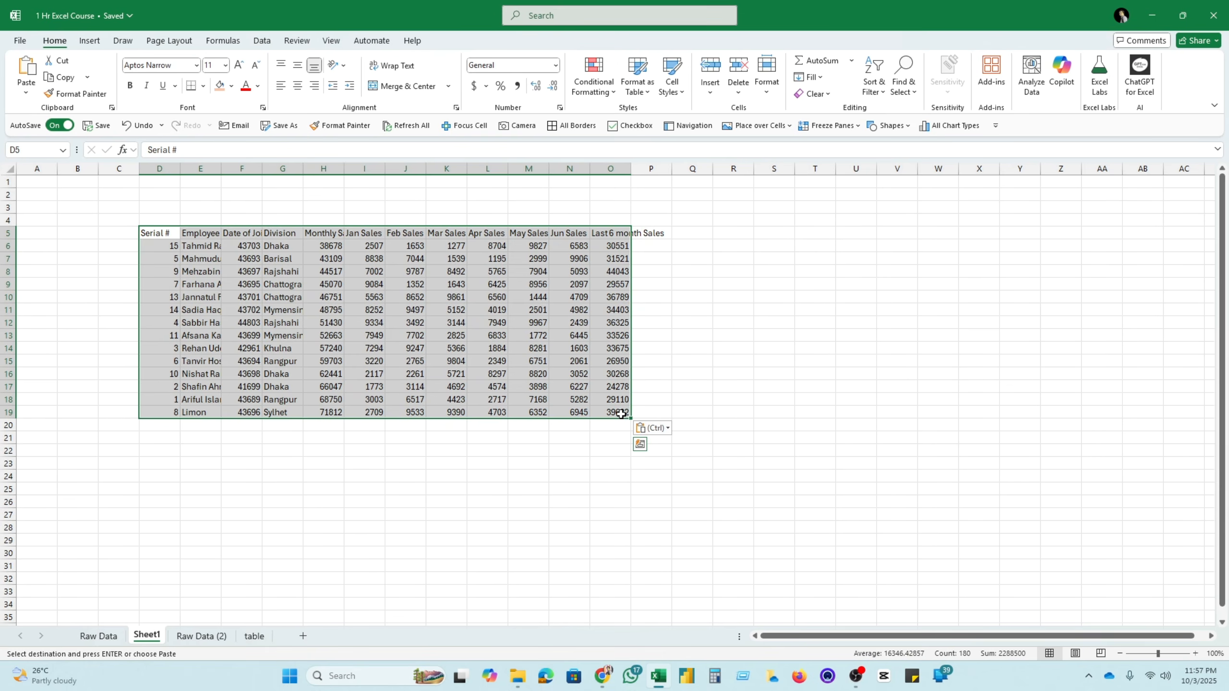
key("ctrl+t")
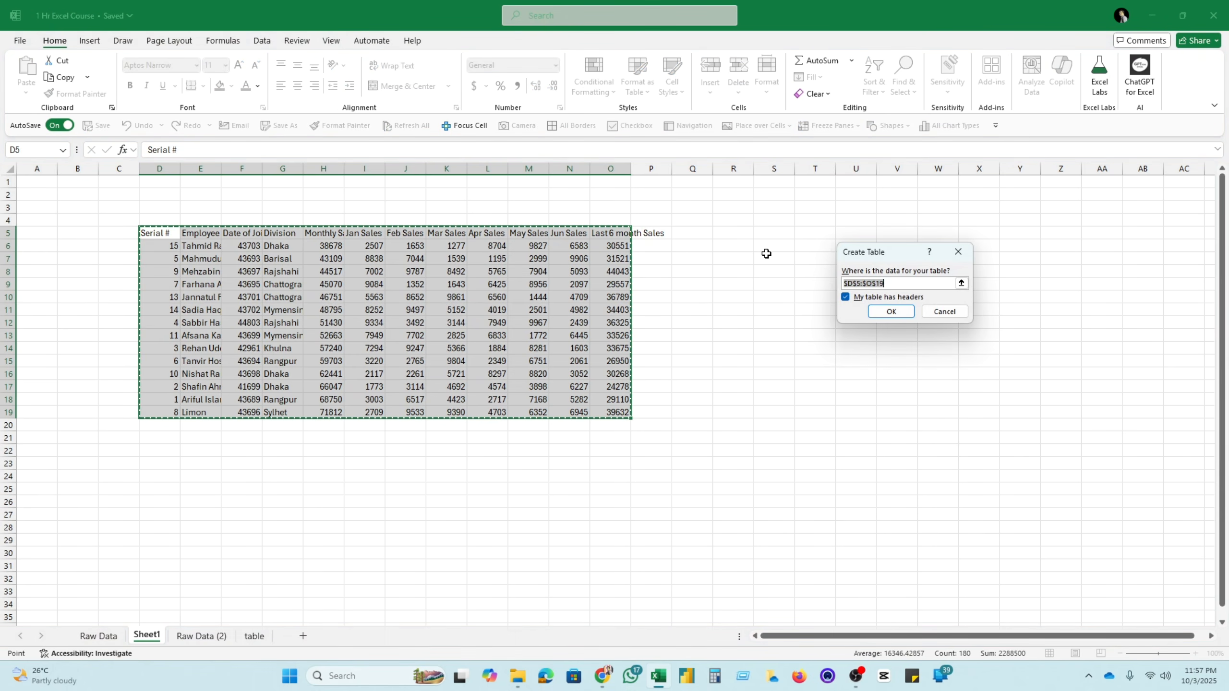
left_click(891, 312)
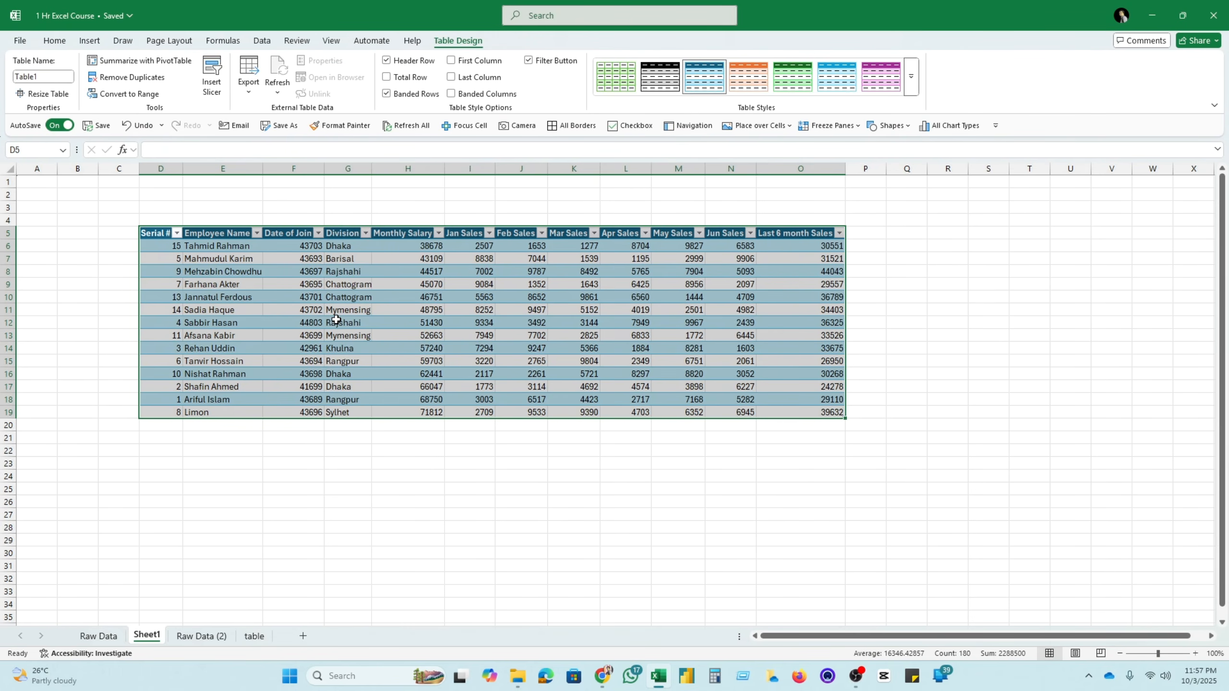
key("ctrl+z")
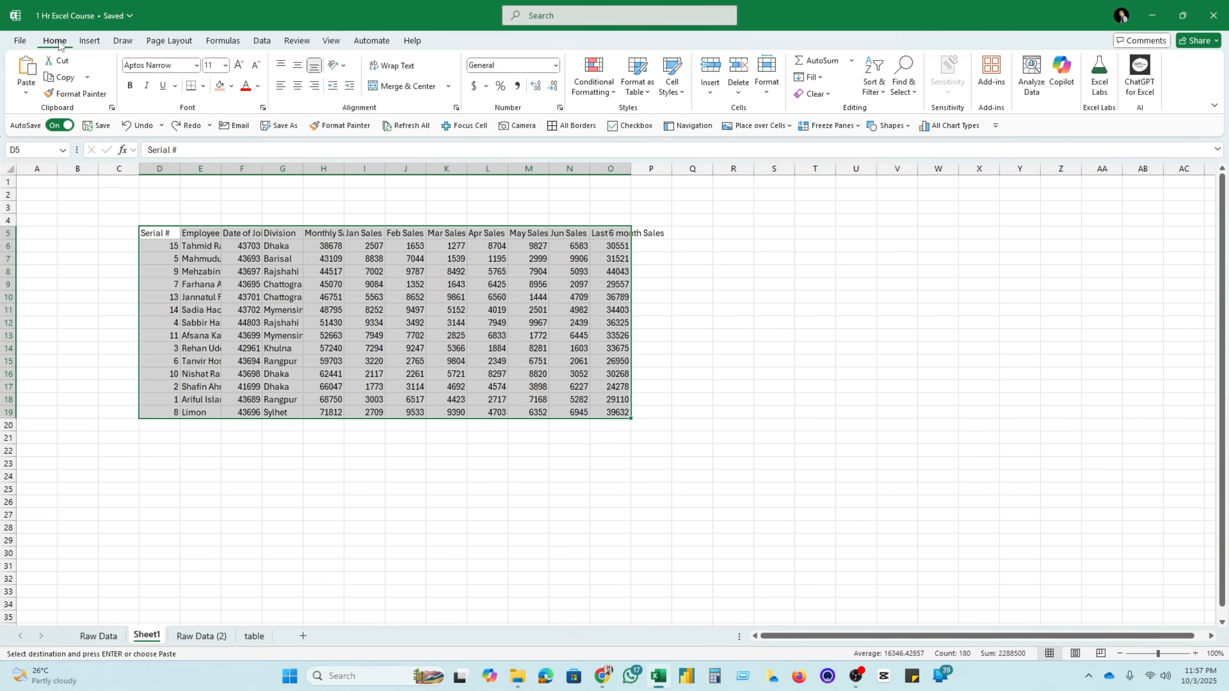
Insert a table over the selected range D5:O19, keeping its first row as headers
left_click(97, 47)
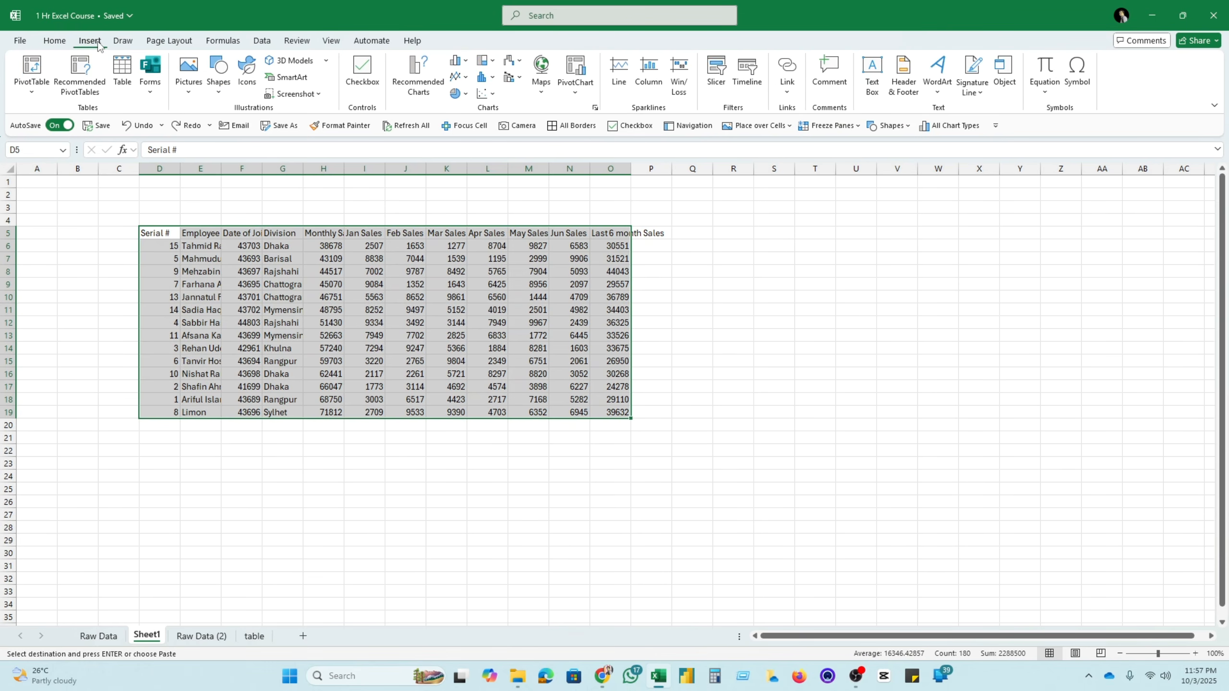
left_click(121, 70)
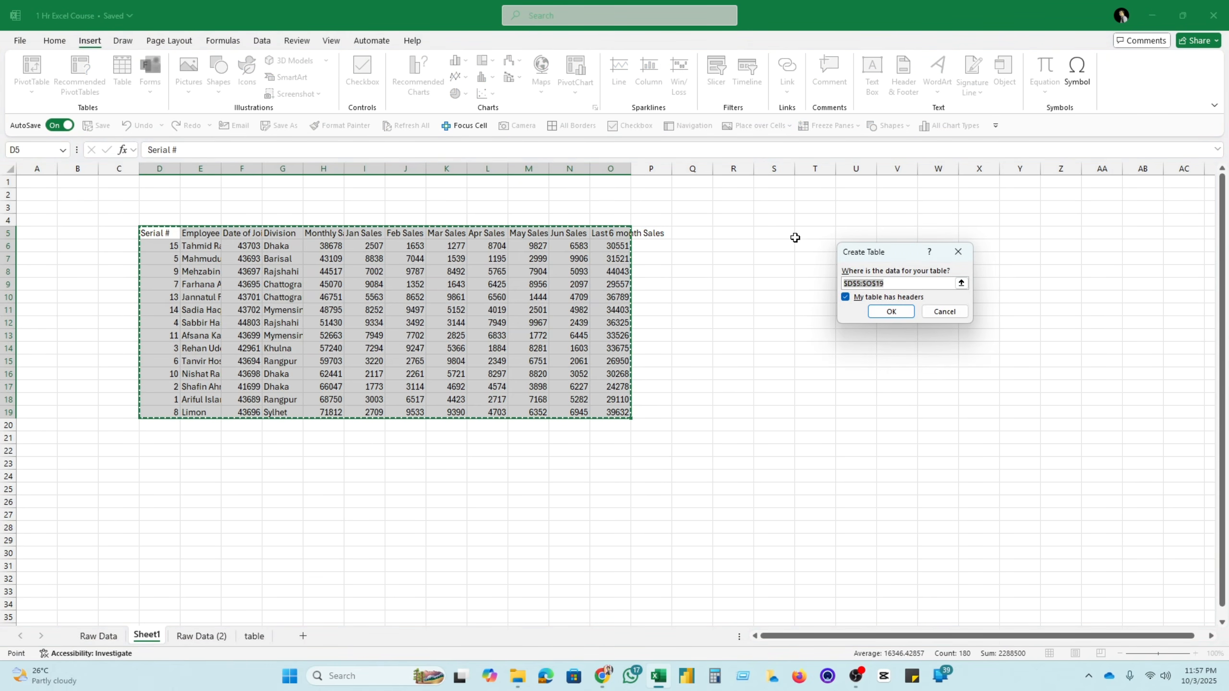
left_click(846, 298)
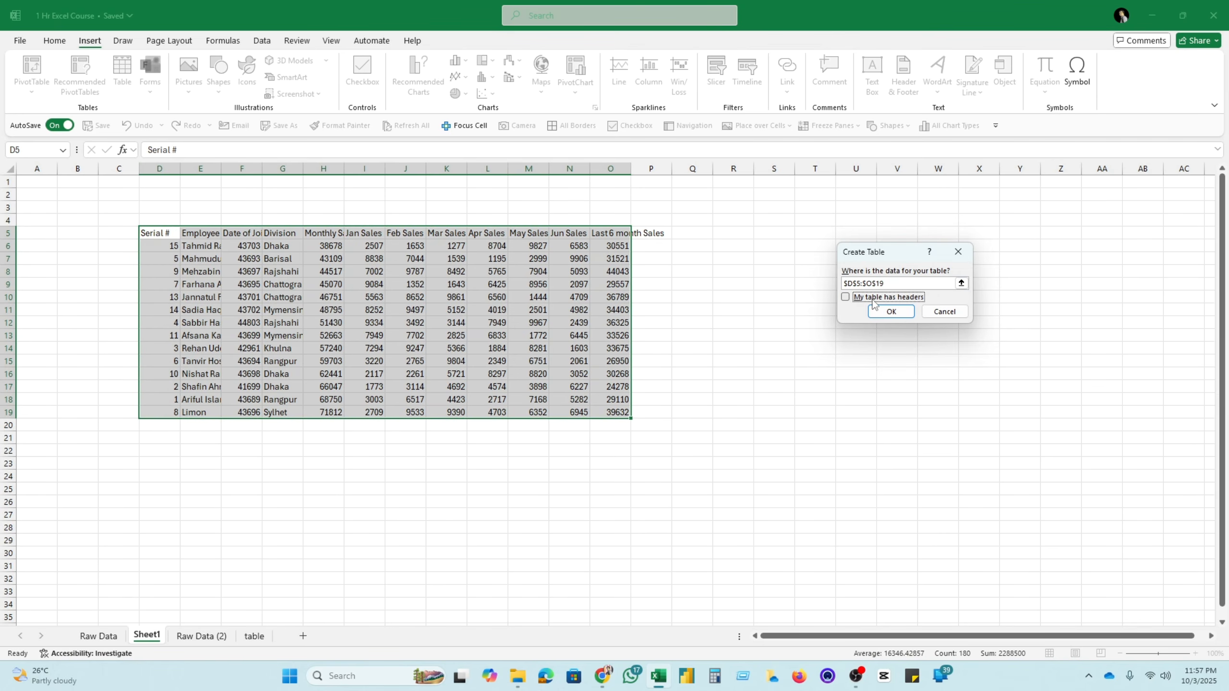
left_click(846, 297)
left_click(846, 298)
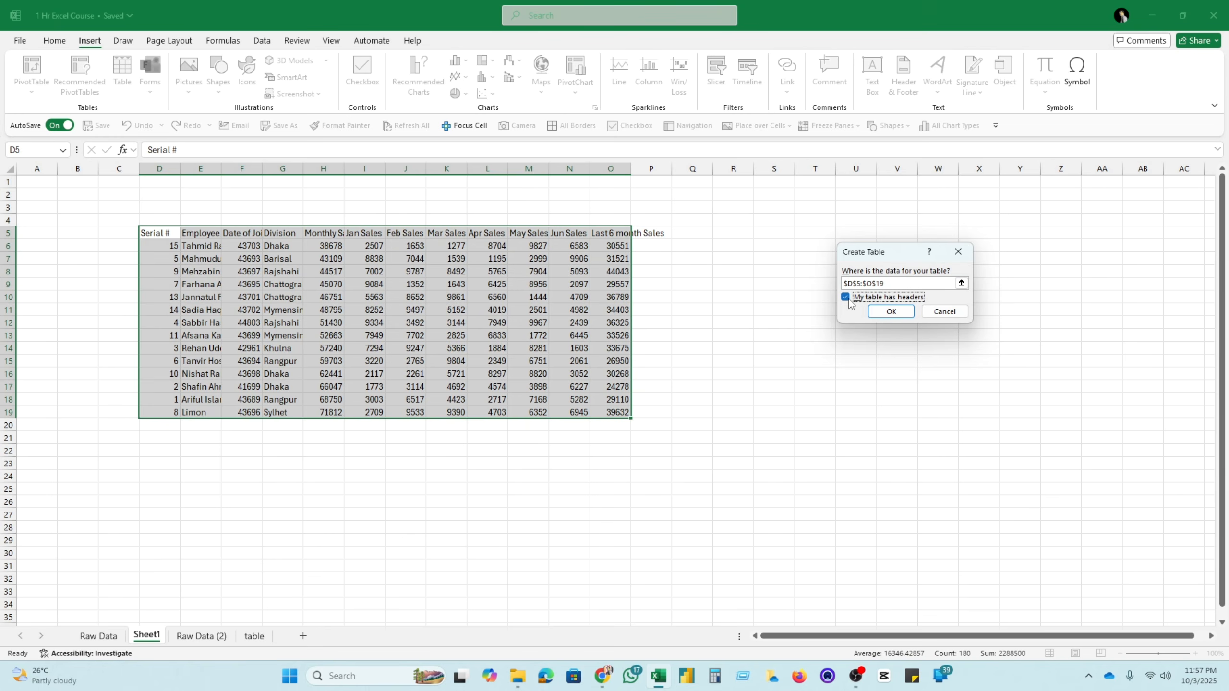
left_click(893, 312)
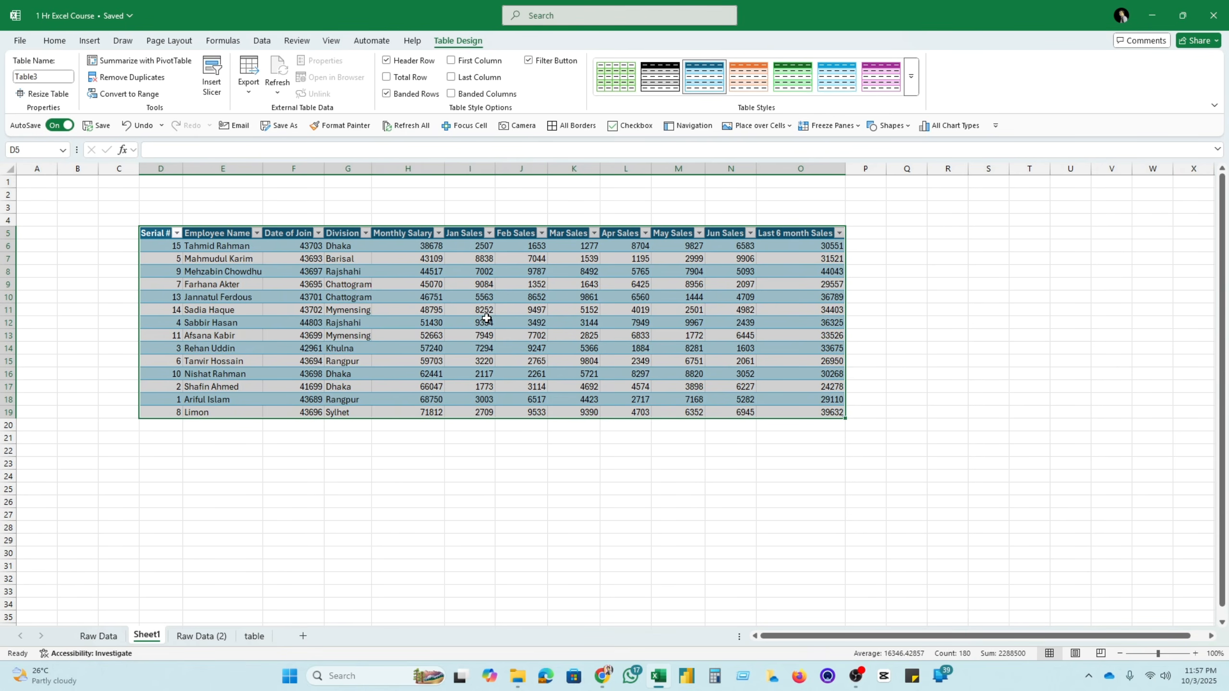
Try a pink Medium table style and a fully bordered light-blue Light style on the table
left_click(528, 321)
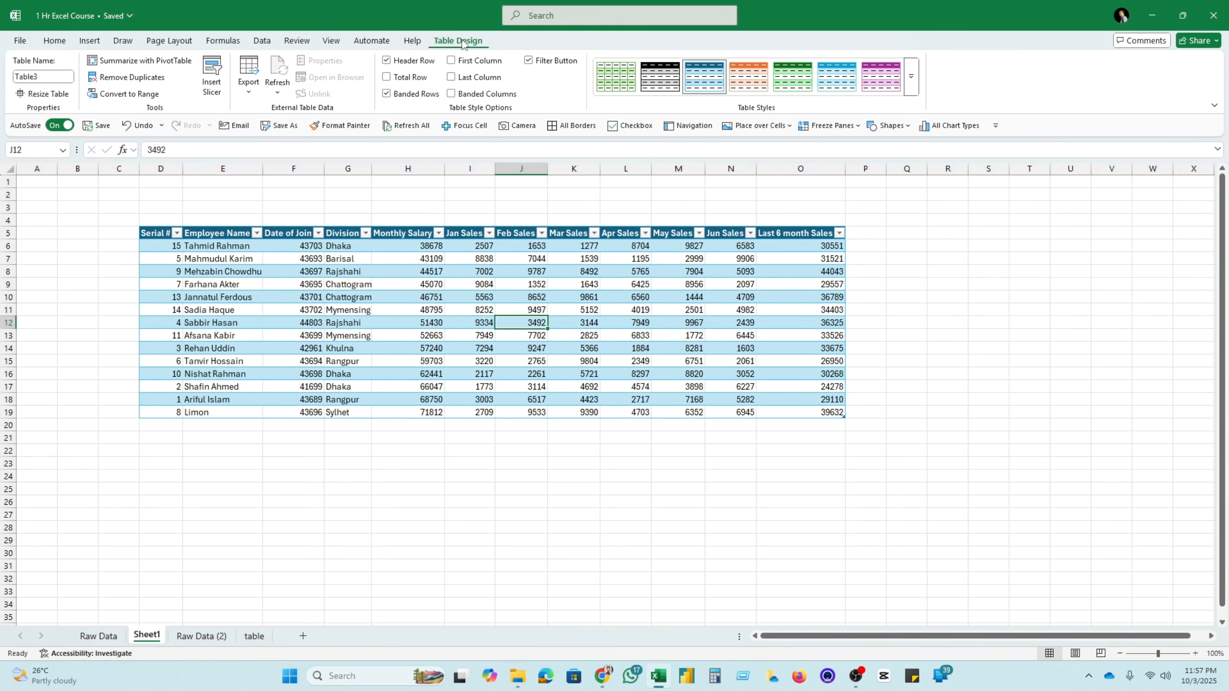
left_click(912, 81)
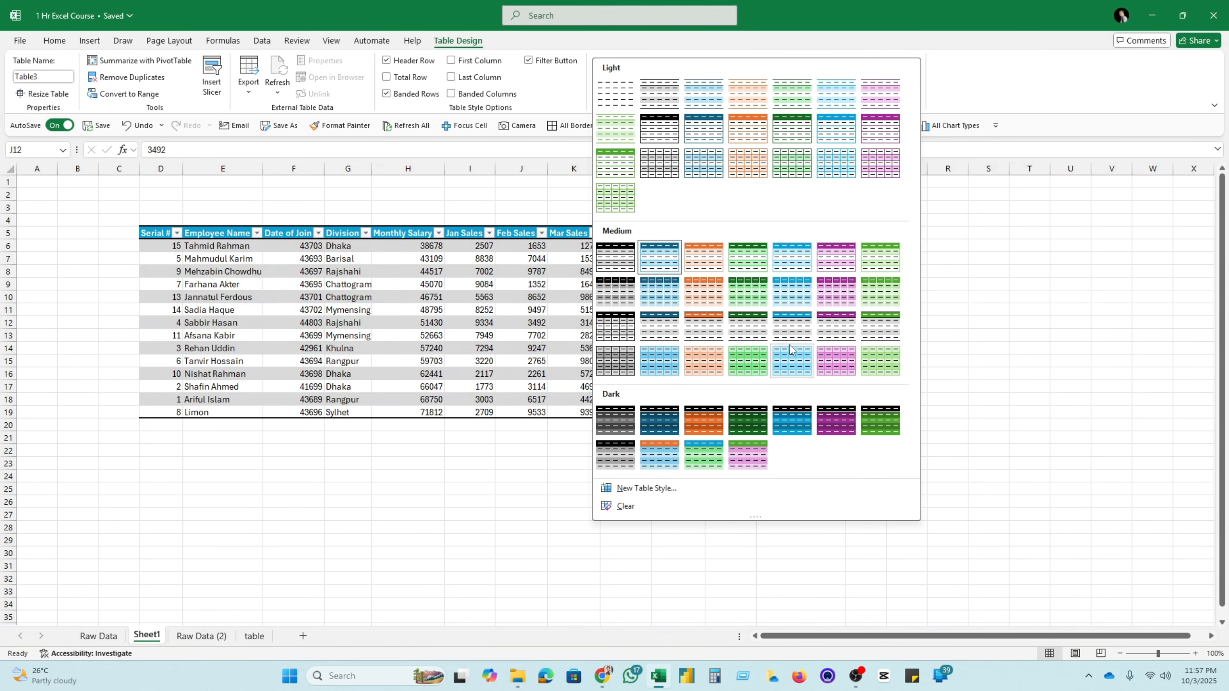
left_click(837, 361)
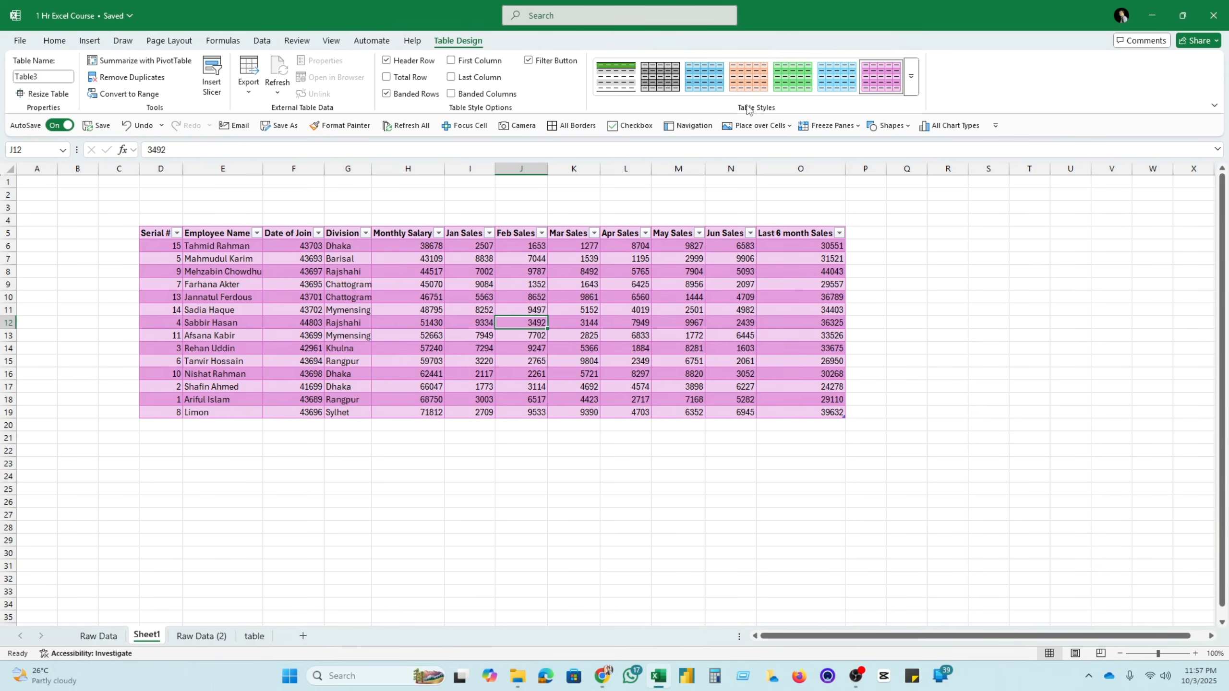
left_click(912, 79)
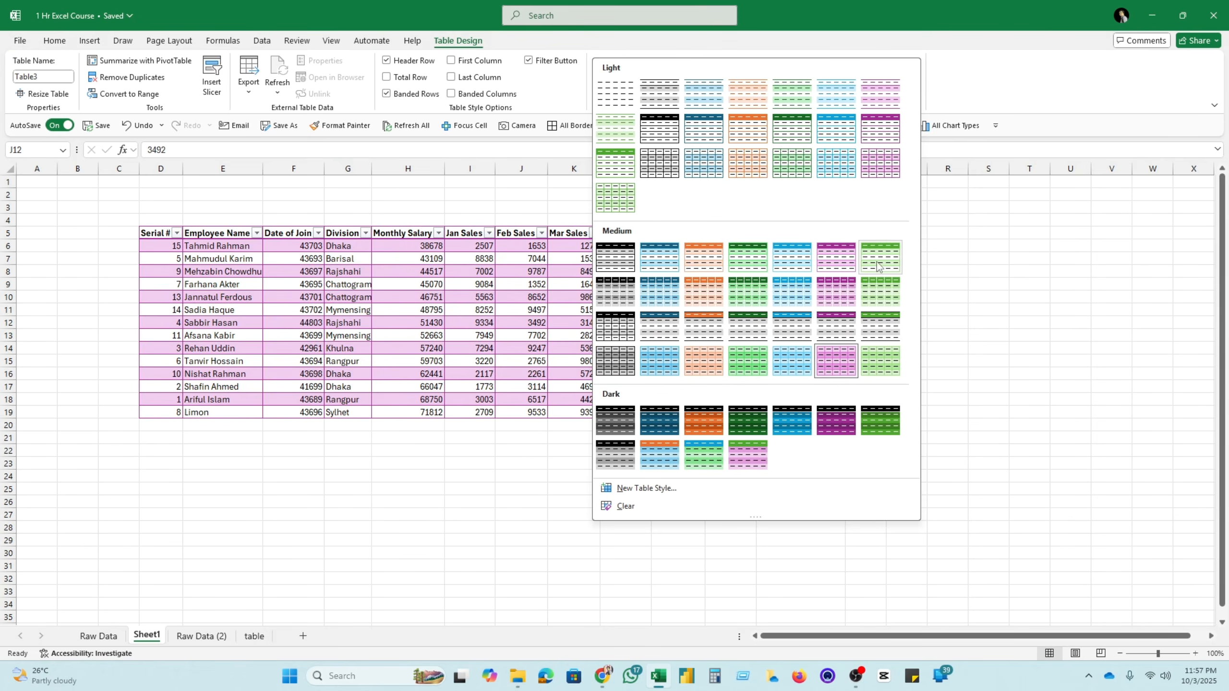
left_click(840, 169)
Apply the Medium table style with a black header and grey banded rows to the table
left_click(912, 78)
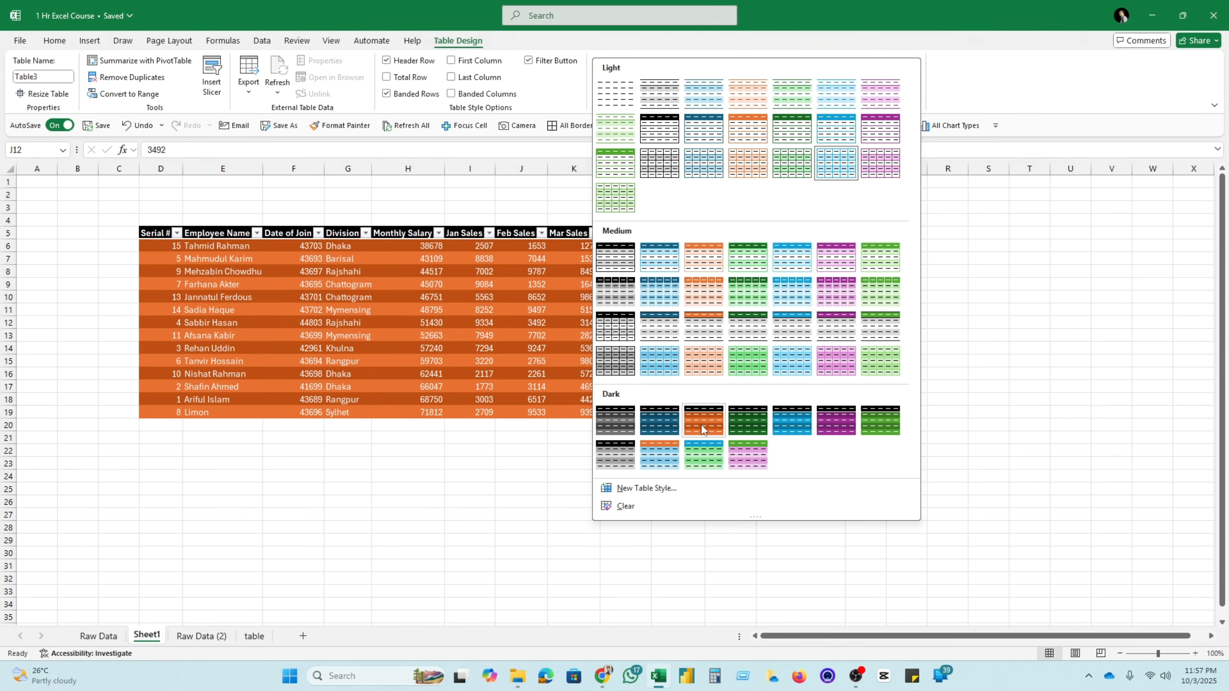
left_click(610, 253)
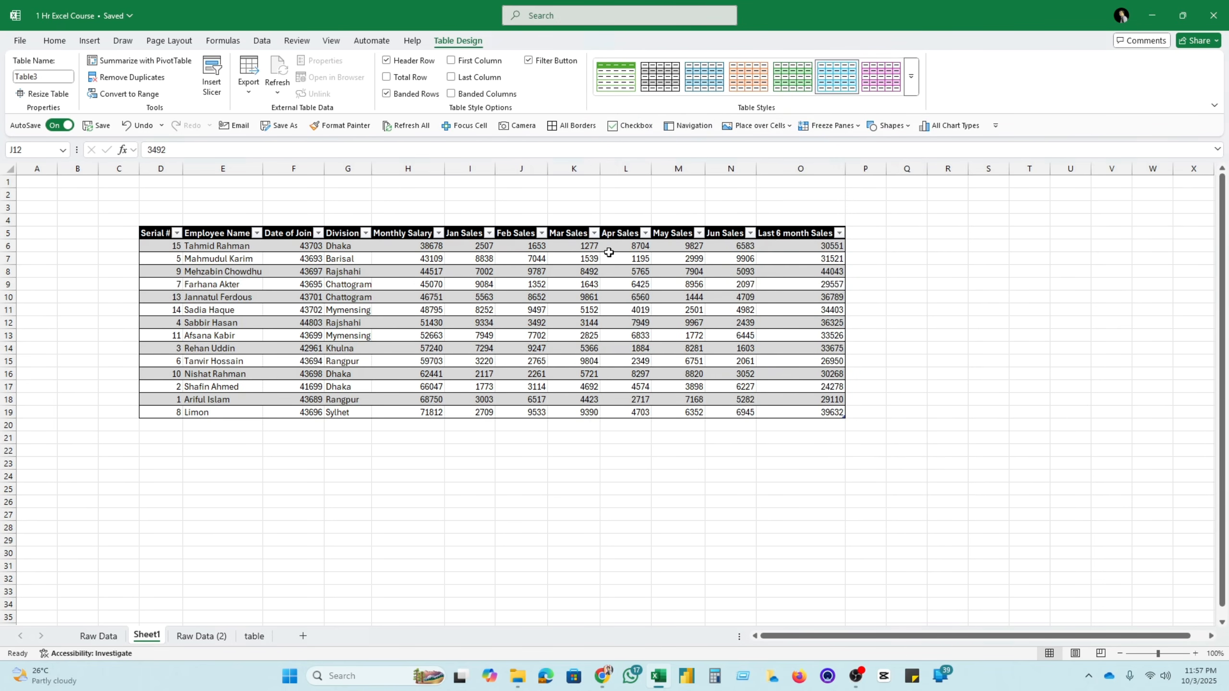
left_click_drag(571, 350, 570, 356)
left_click(349, 378)
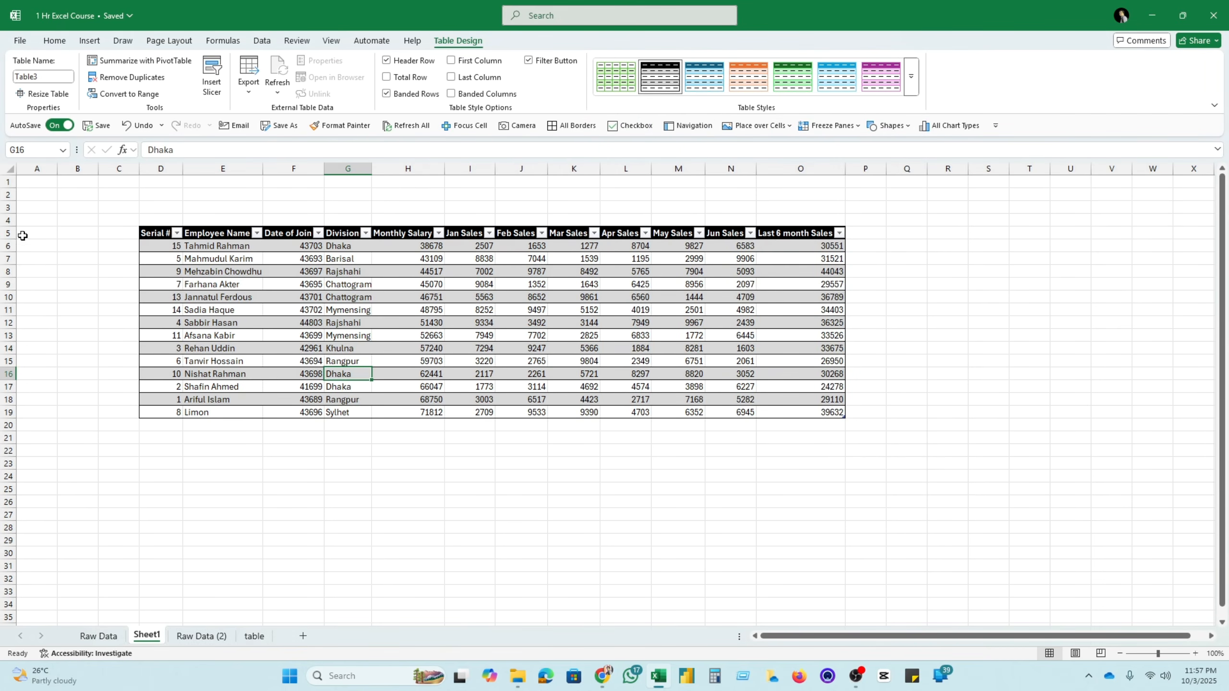
Make the table's header row 5 about twice as tall and slightly widen the empty column P
left_click_drag(14, 239, 13, 251)
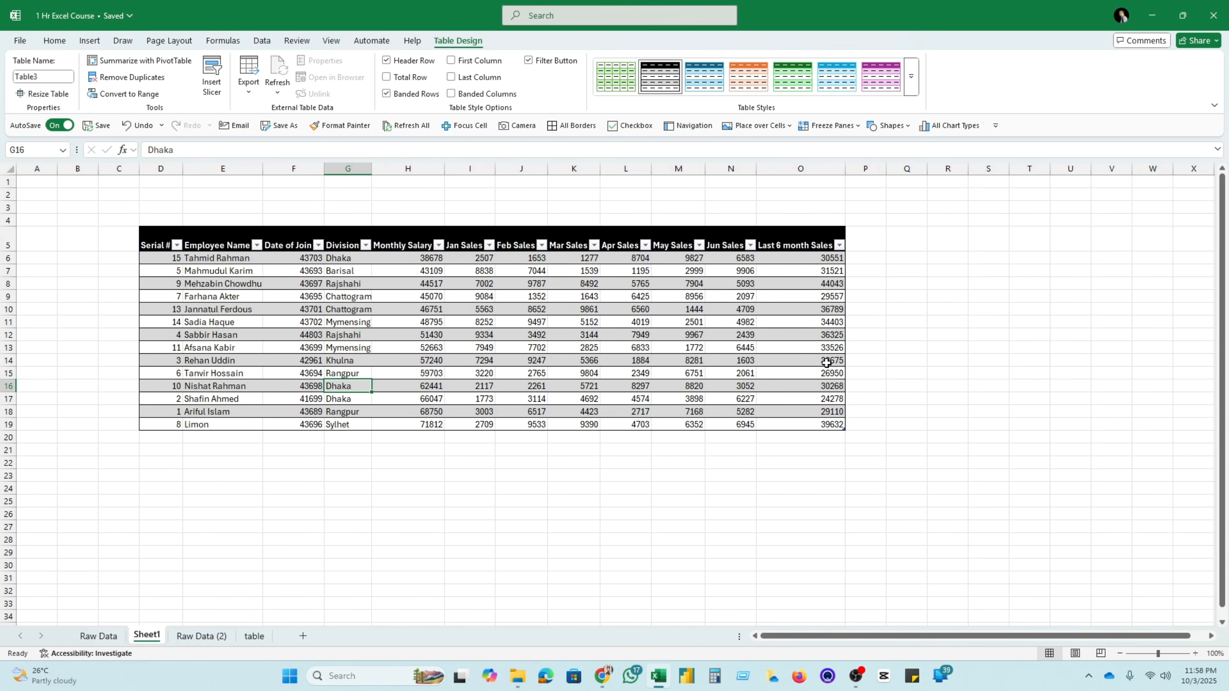
left_click(824, 362)
left_click(883, 248)
left_click_drag(885, 168, 899, 169)
left_click(852, 263)
left_click(884, 295)
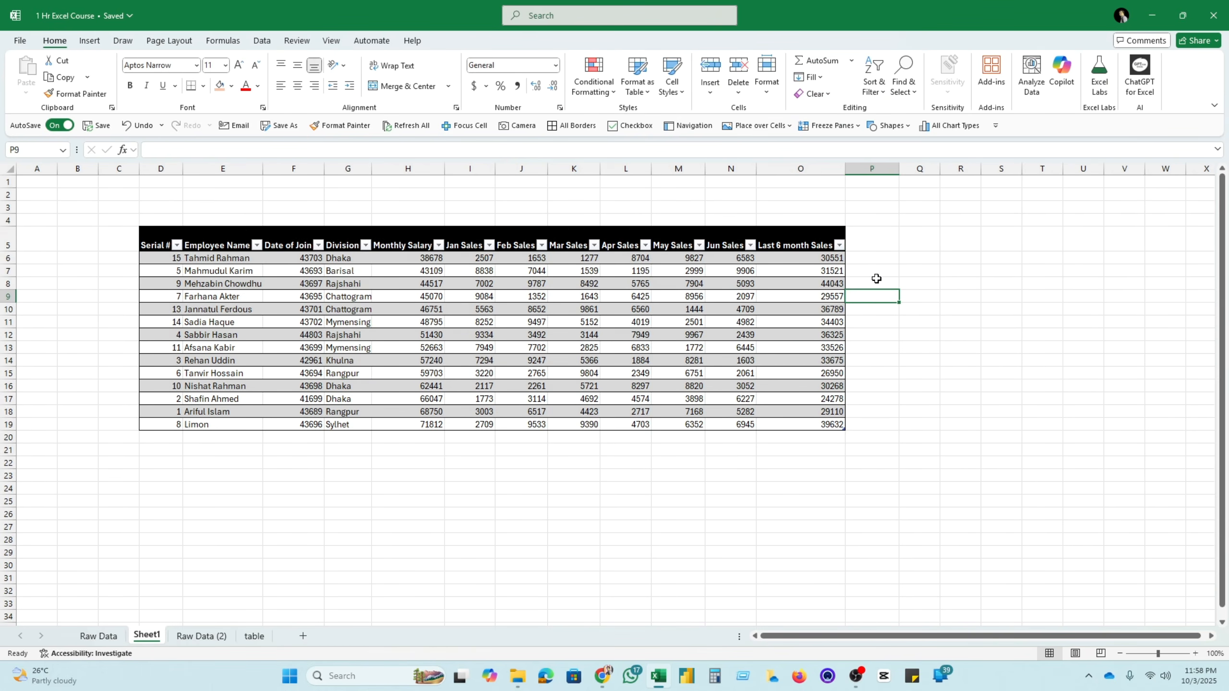
left_click(878, 282)
left_click_drag(896, 286, 875, 367)
left_click(871, 424)
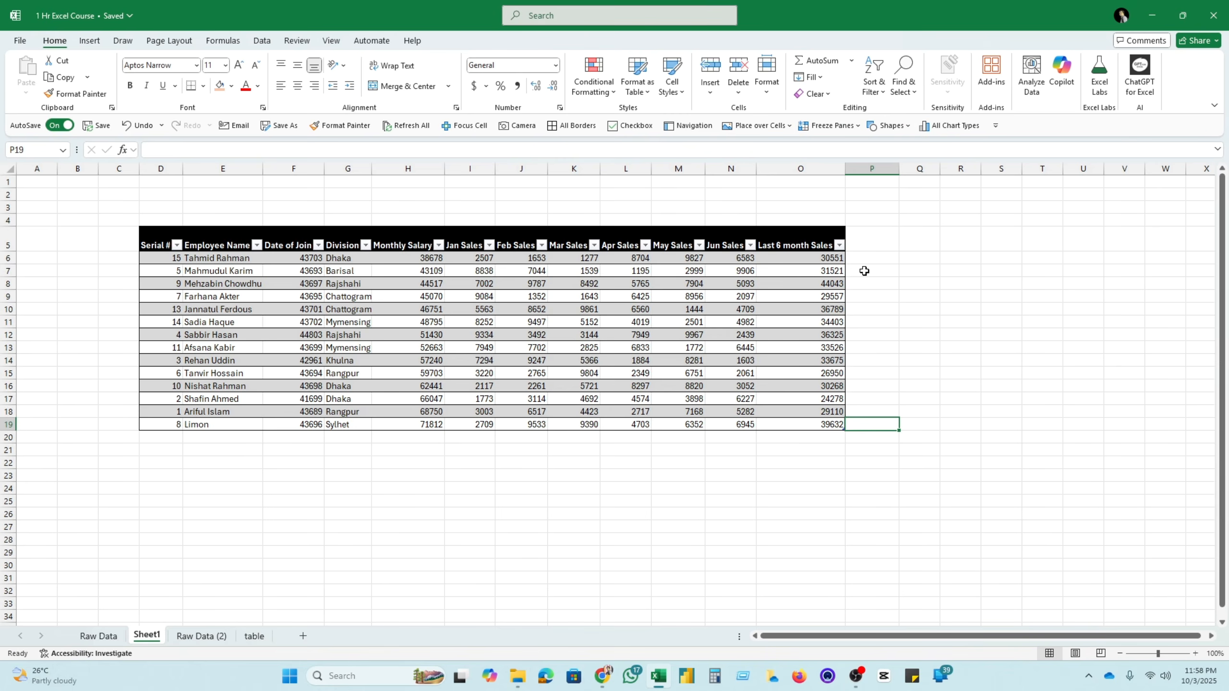
left_click(871, 266)
Add a calculated column beside the table by entering a formula in P6 that references the same row's Jun Sales
left_click(884, 257)
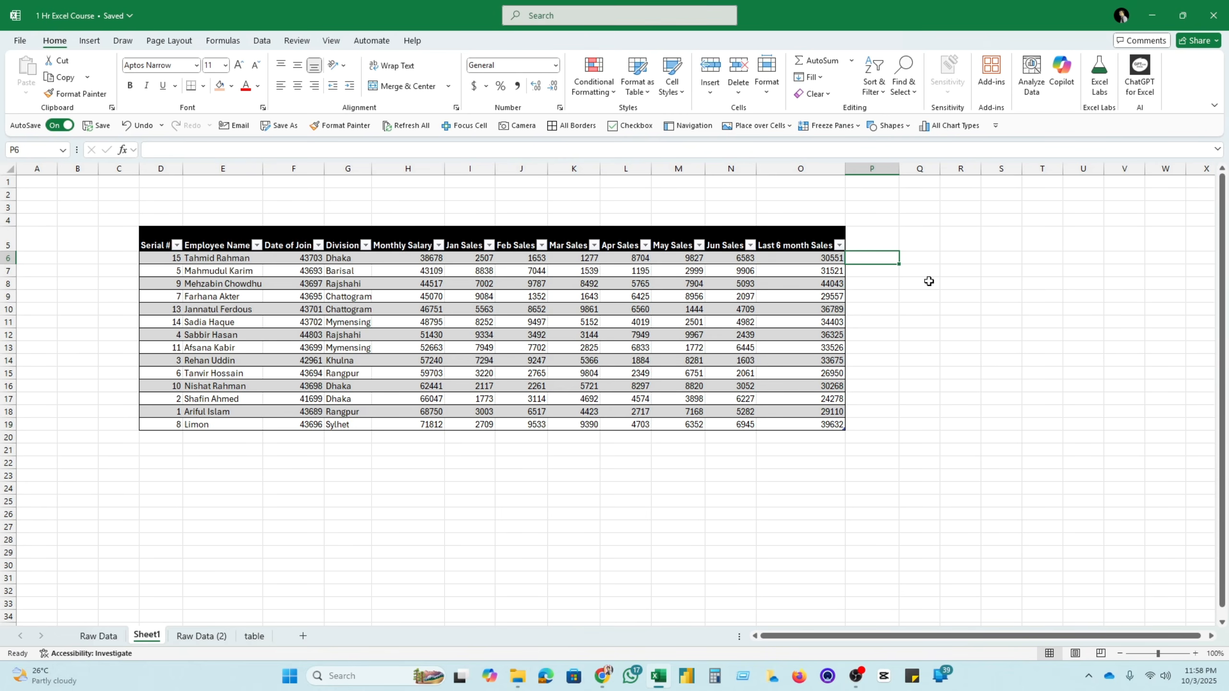
type("=")
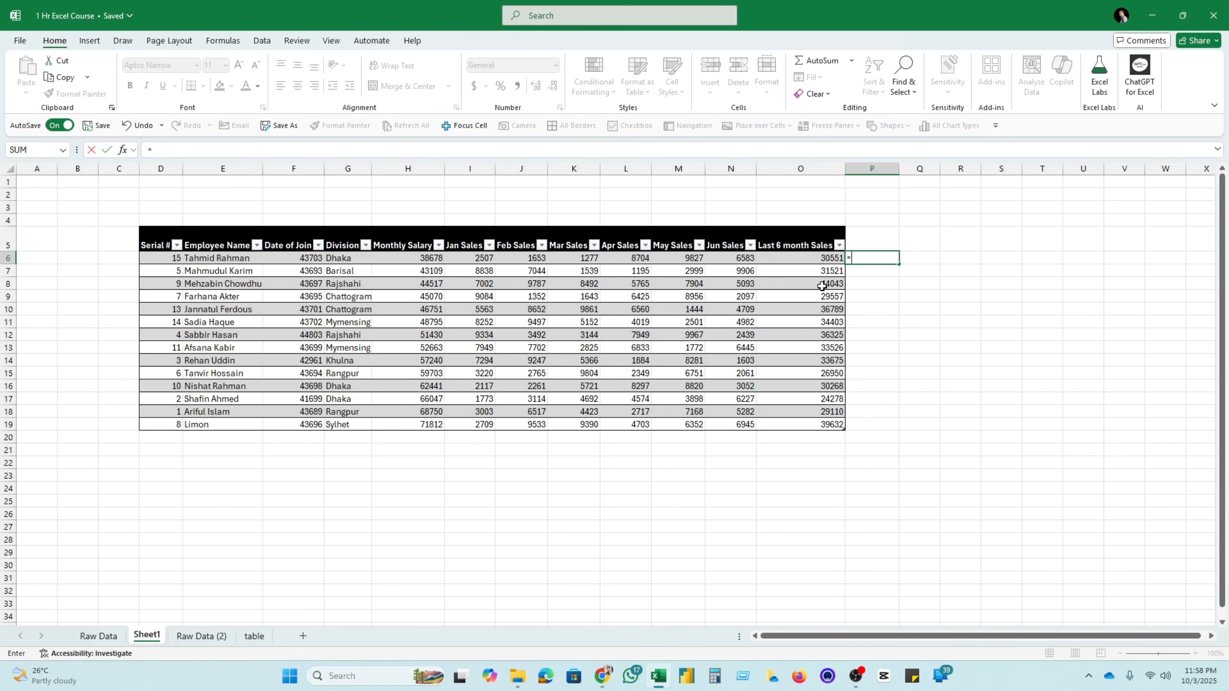
left_click(747, 260)
key("Return")
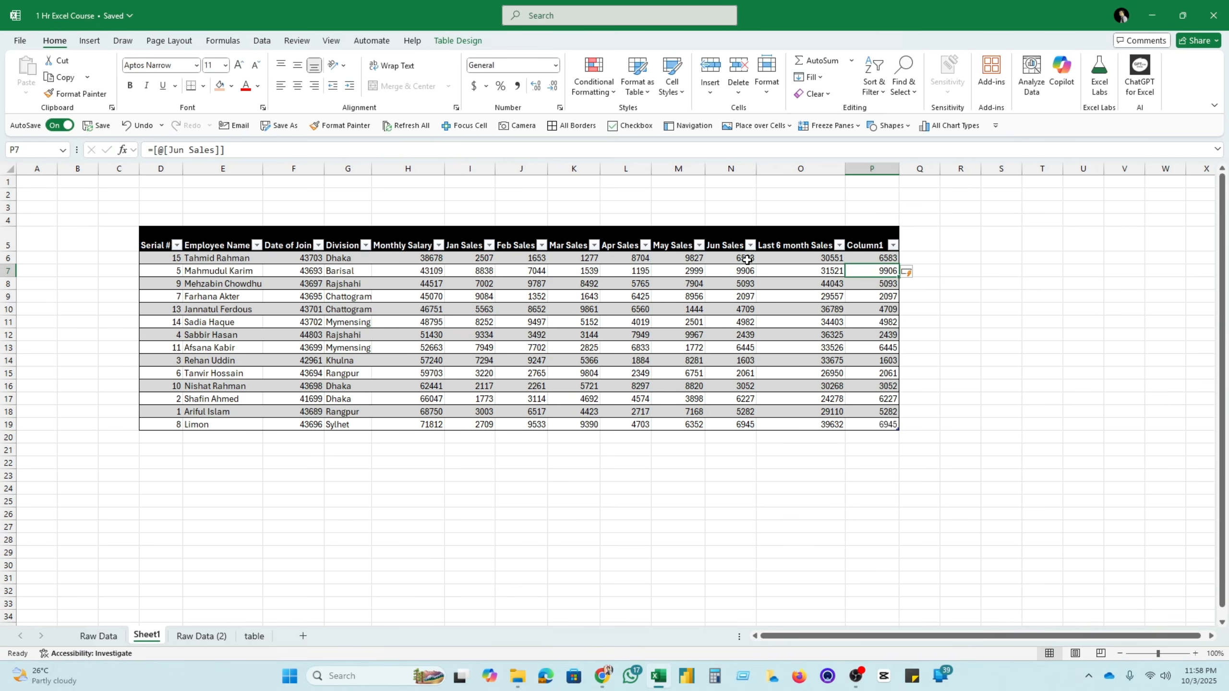
Try the formula =O6+P6 in P7 of the table's calculated Column1
type("=")
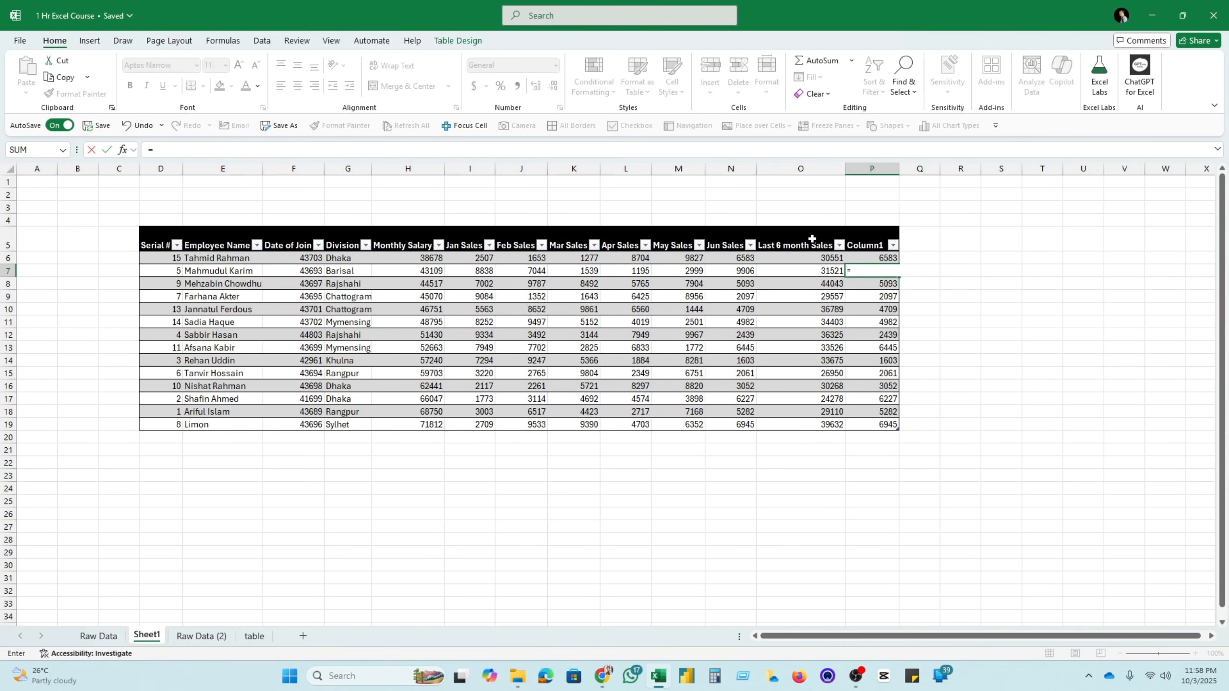
left_click(828, 262)
type("+")
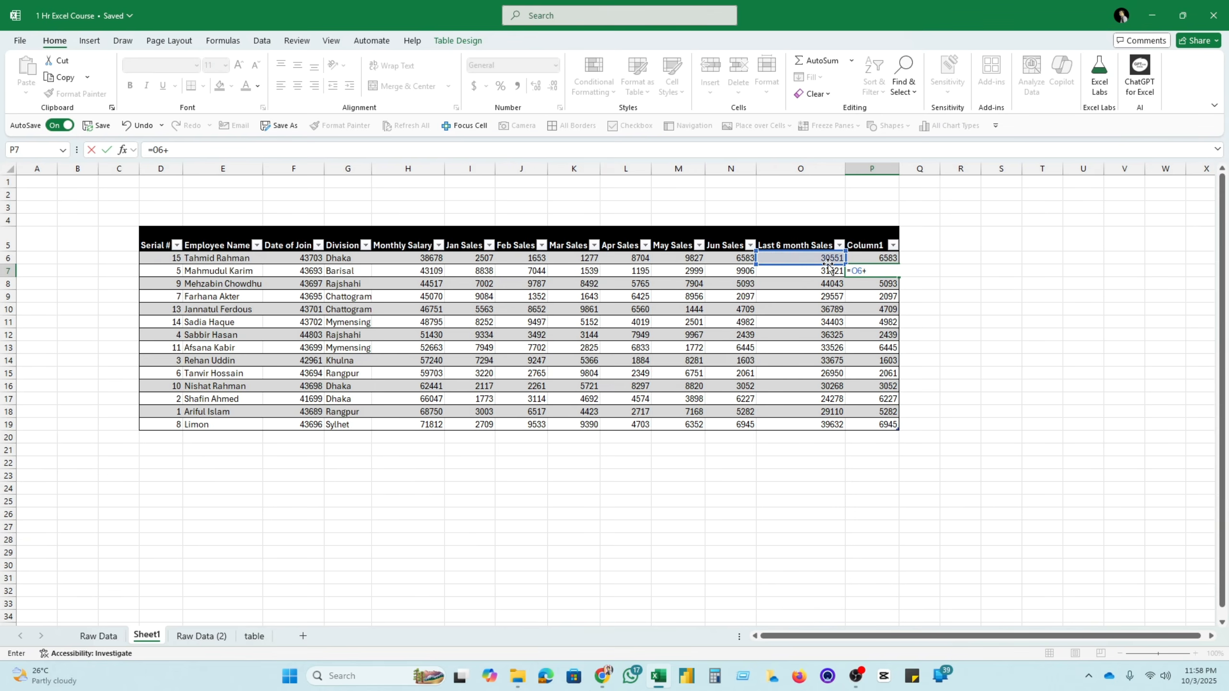
left_click(877, 257)
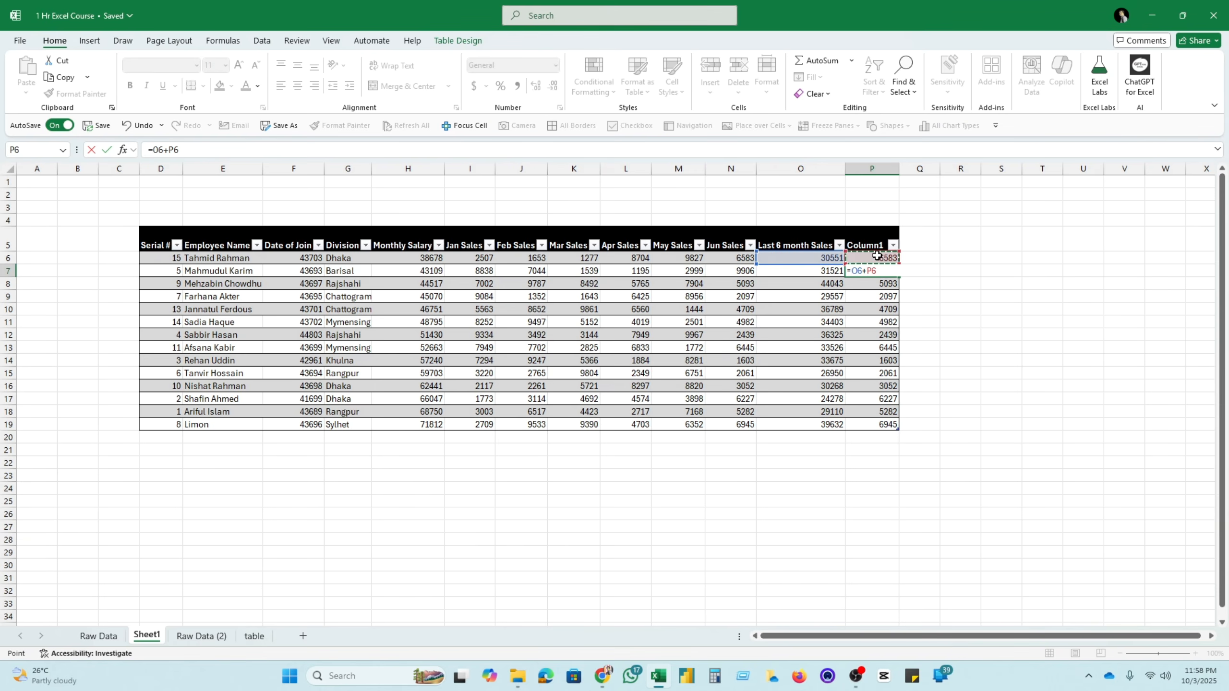
key("Return")
left_click(921, 309)
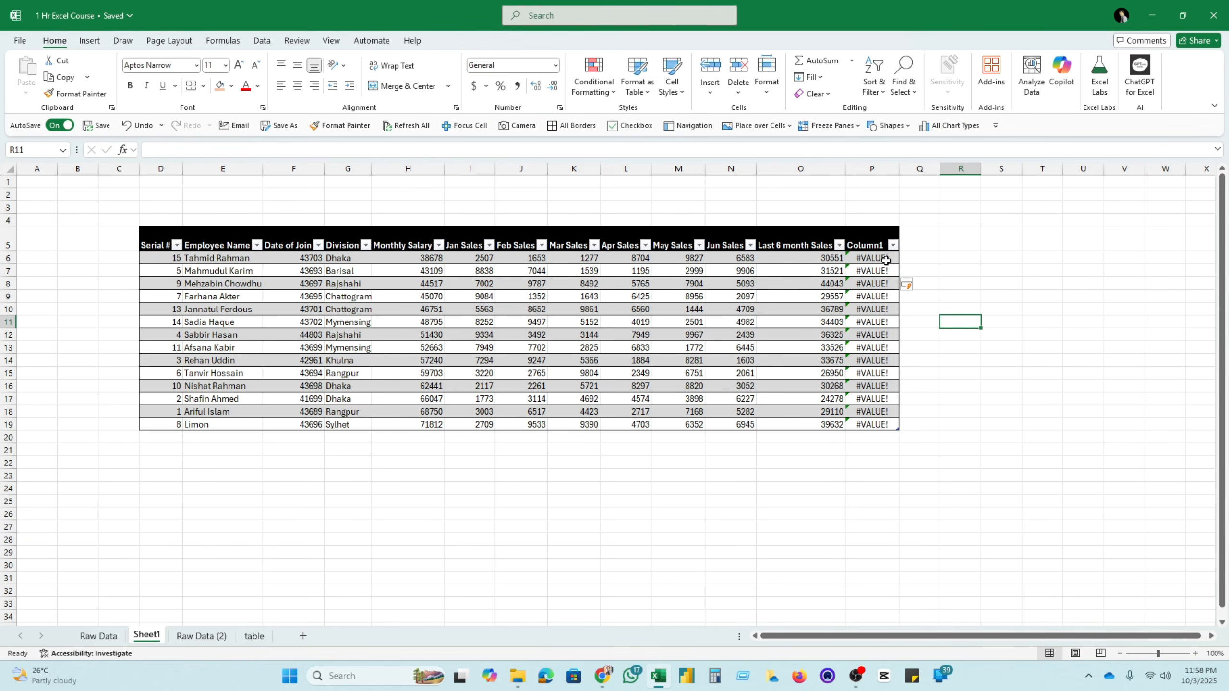
Clear the formulas from the data cells P6 to P19 of Column1
left_click_drag(874, 257, 876, 418)
key("Delete")
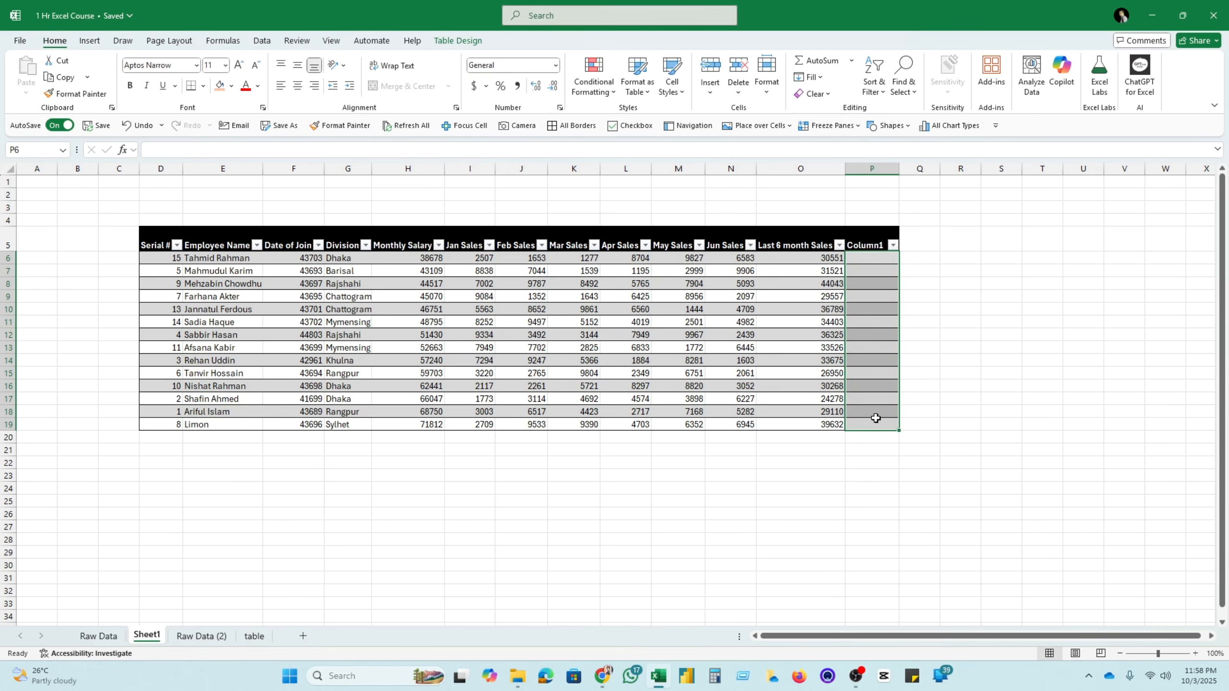
left_click(1057, 395)
Fill Column1 with a calculated average of each employee's Jan Sales through Jun Sales by entering the AVERAGE formula in P6
left_click(866, 245)
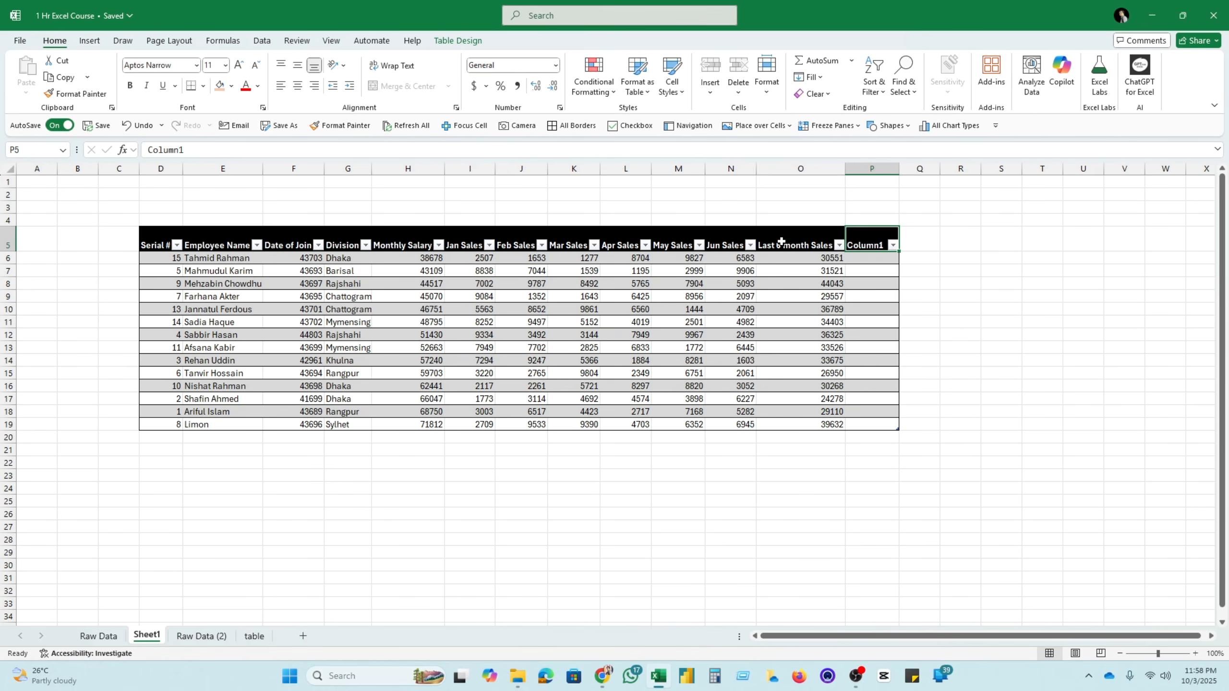
left_click(860, 256)
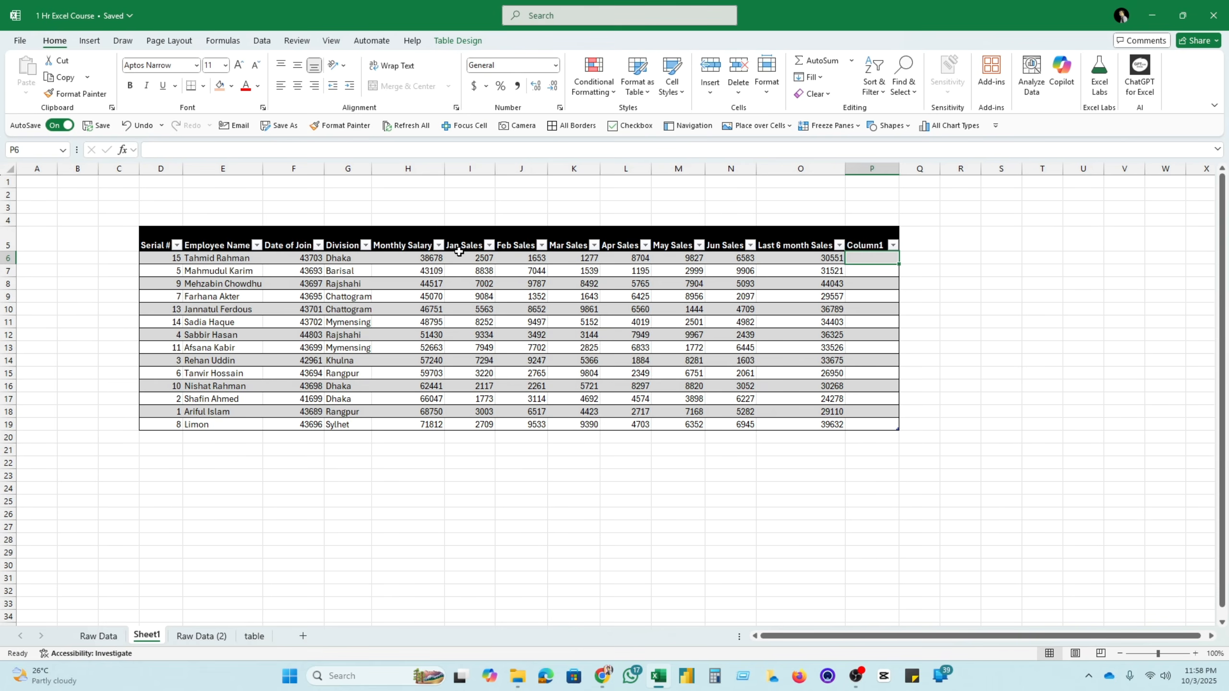
left_click_drag(459, 256, 744, 267)
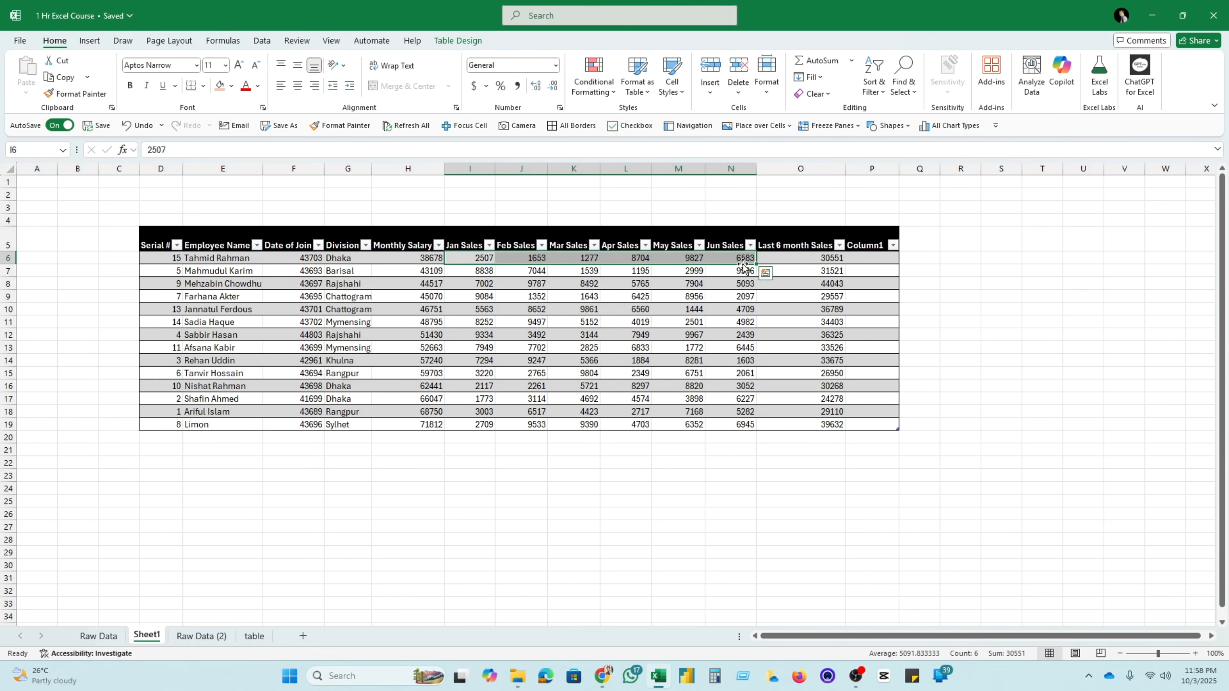
left_click(871, 258)
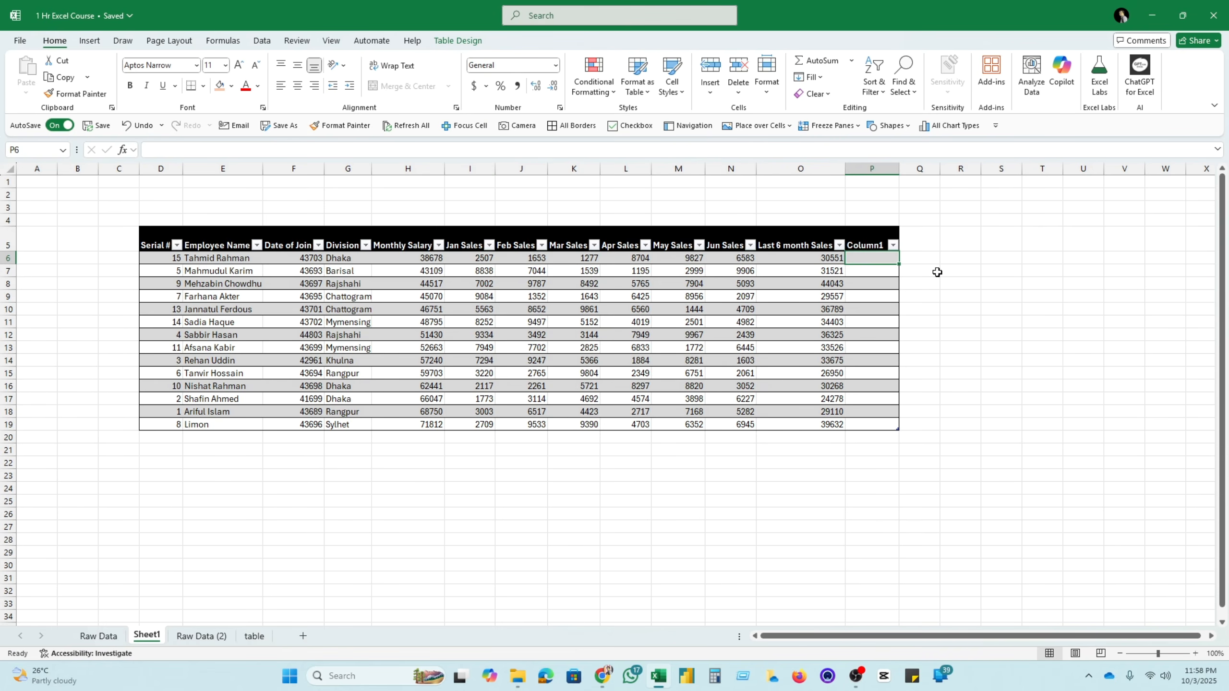
type("=av")
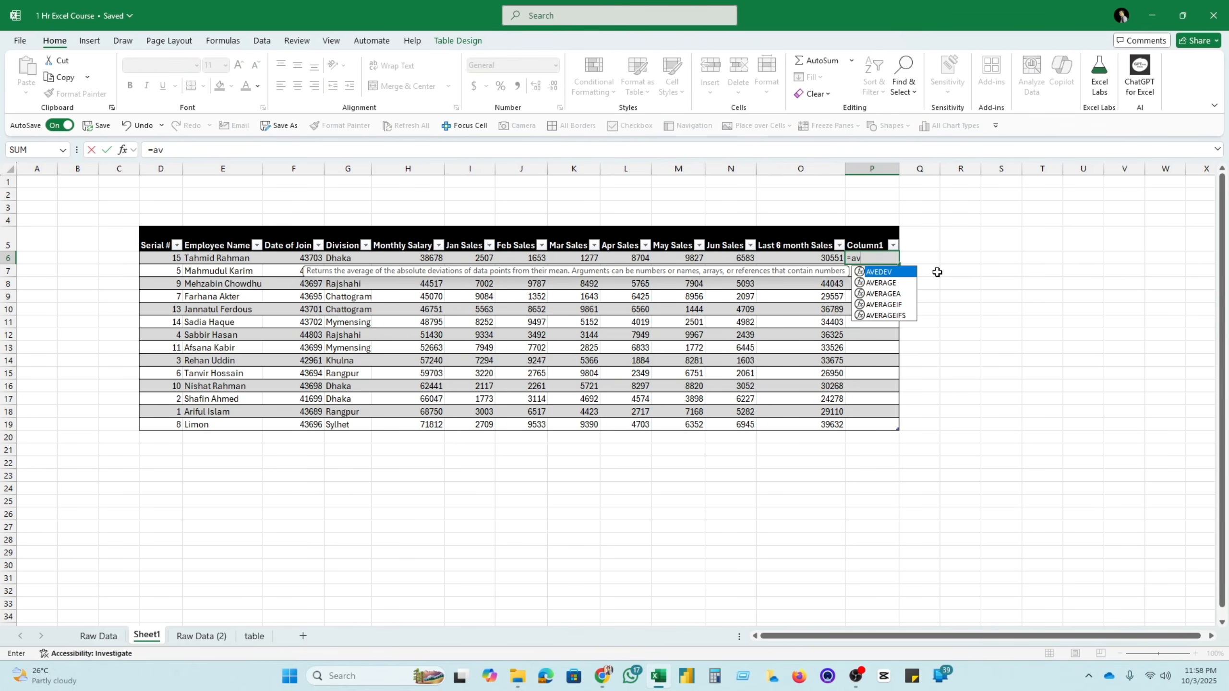
double_click(882, 283)
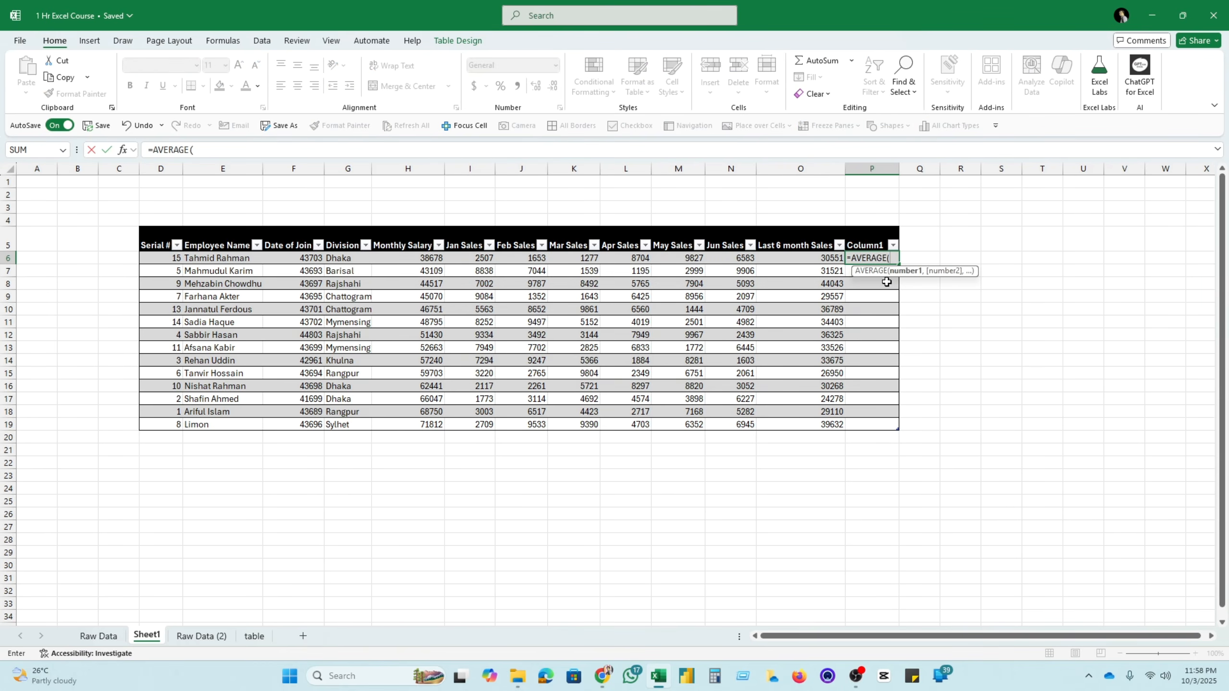
left_click_drag(472, 255, 749, 262)
key("Return")
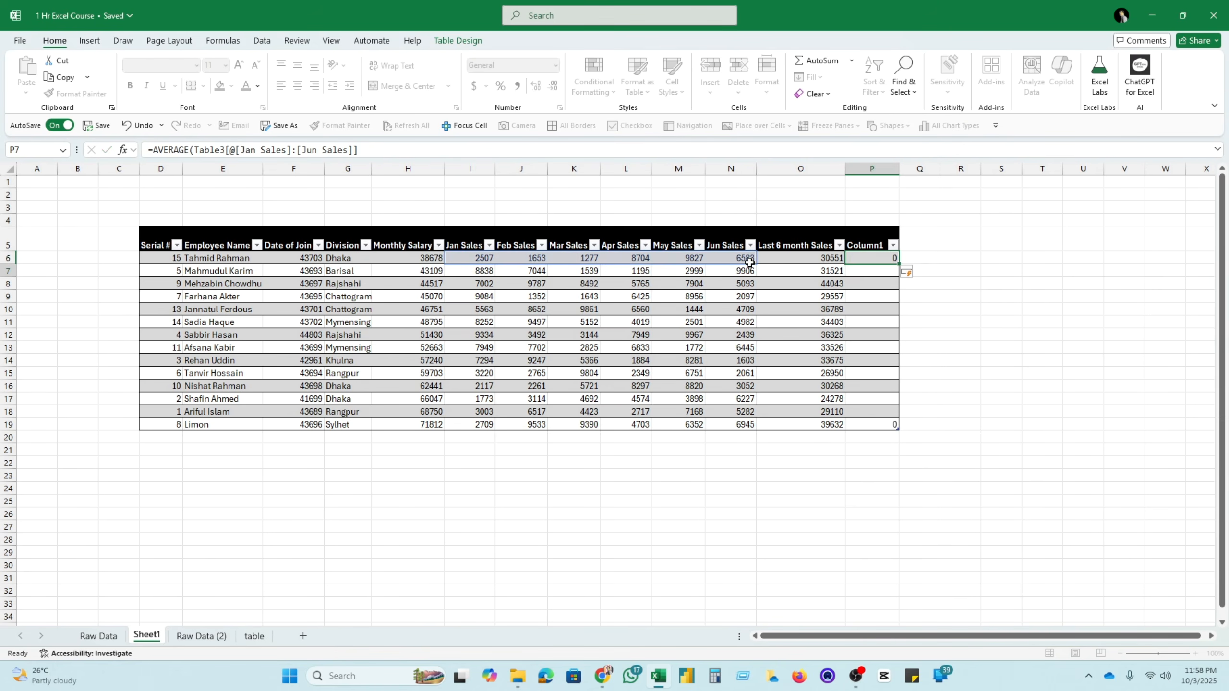
left_click(954, 317)
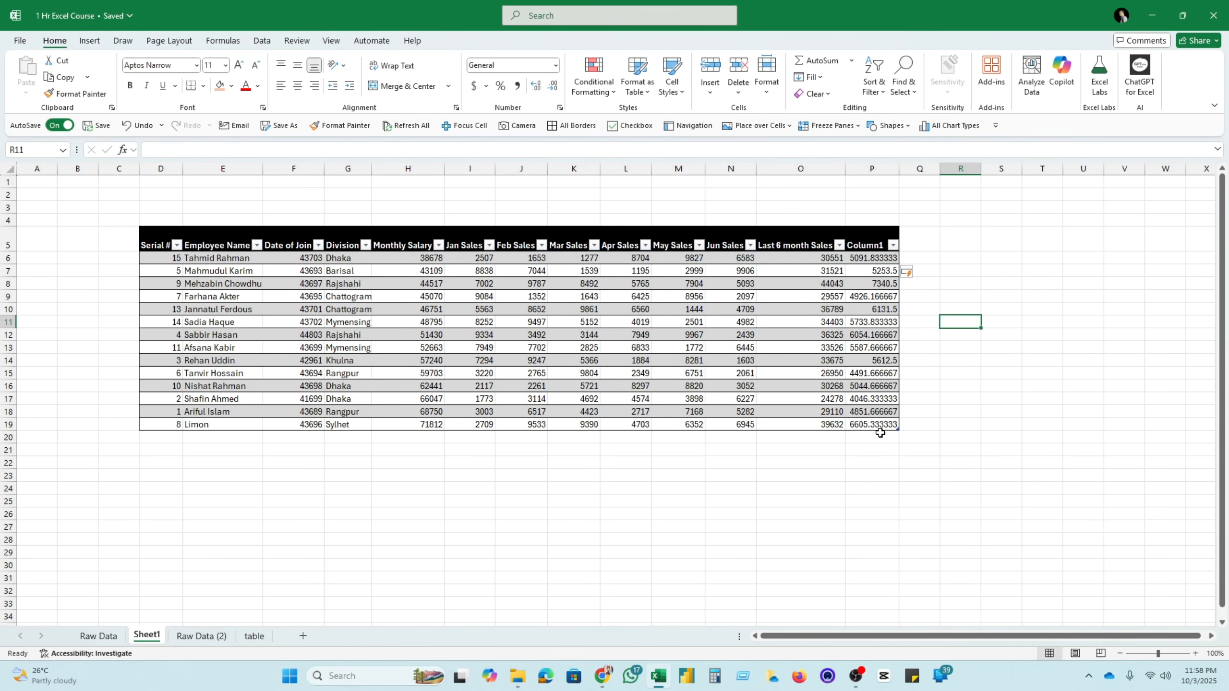
left_click_drag(882, 262, 875, 425)
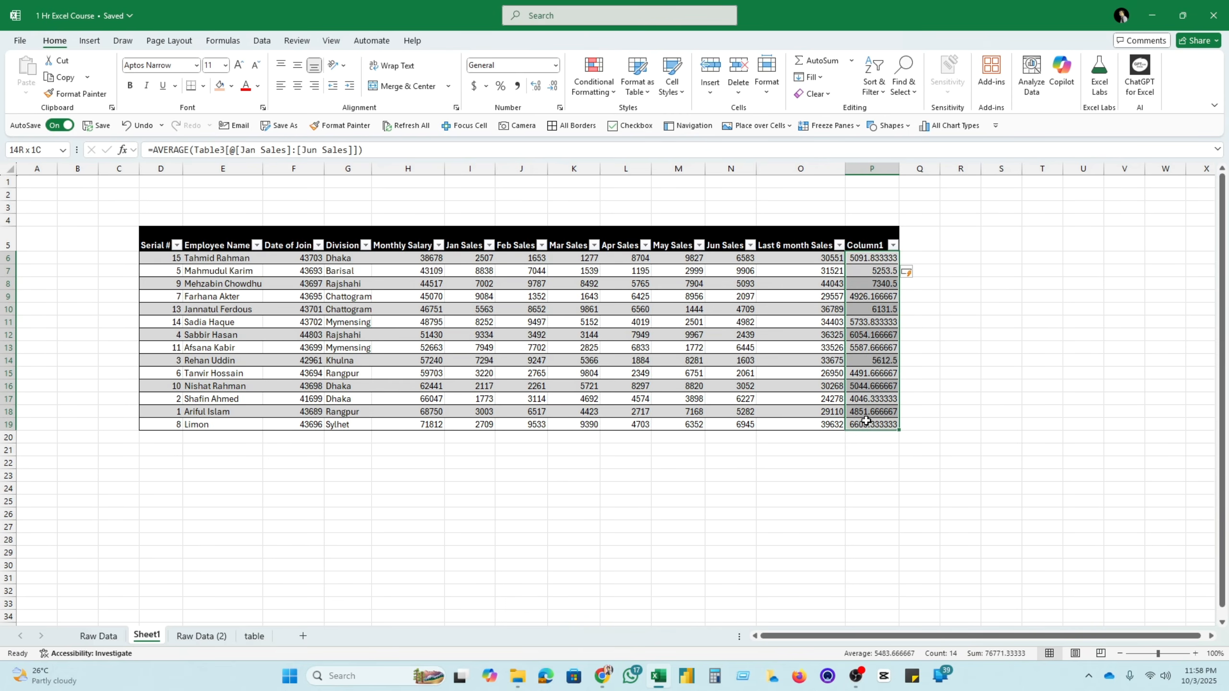
left_click(1015, 370)
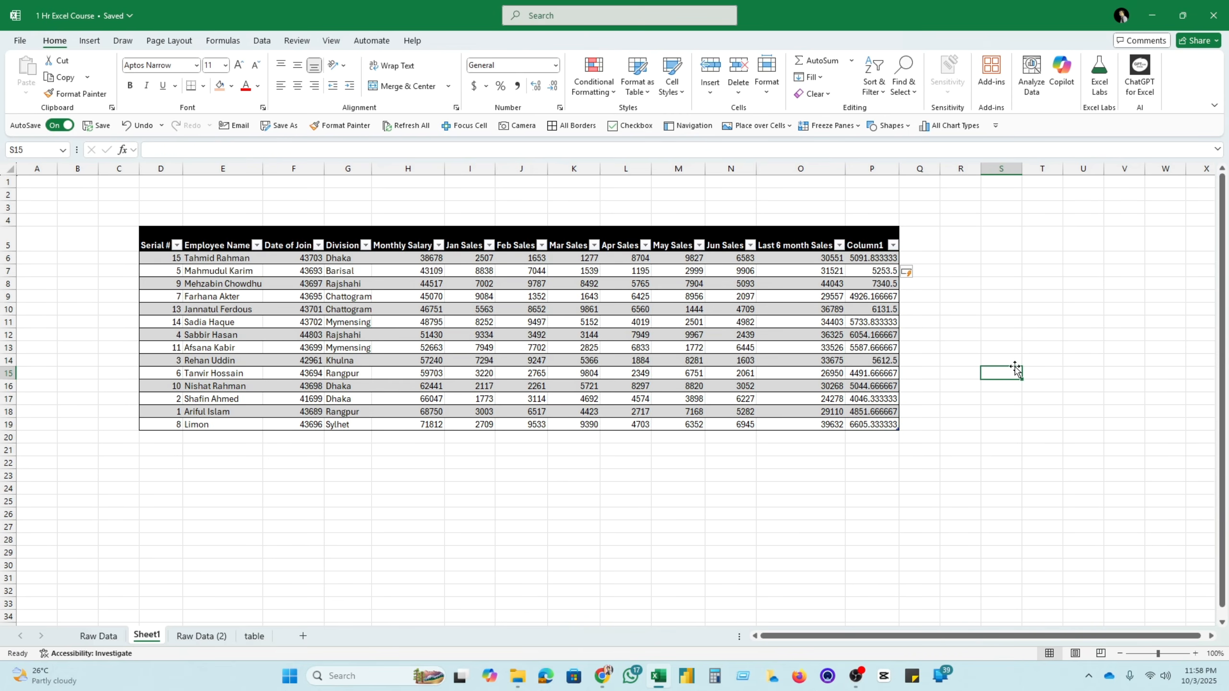
left_click(885, 361)
left_click(817, 415)
left_click(899, 415)
left_click(871, 345)
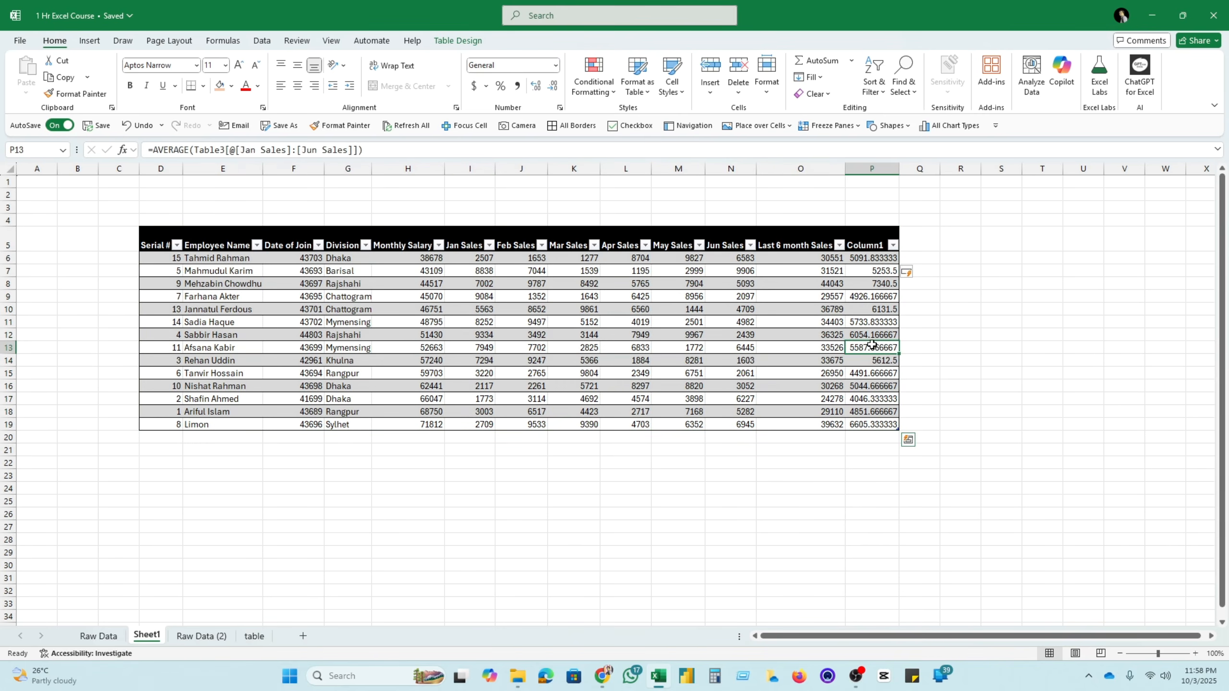
left_click(956, 334)
left_click(411, 345)
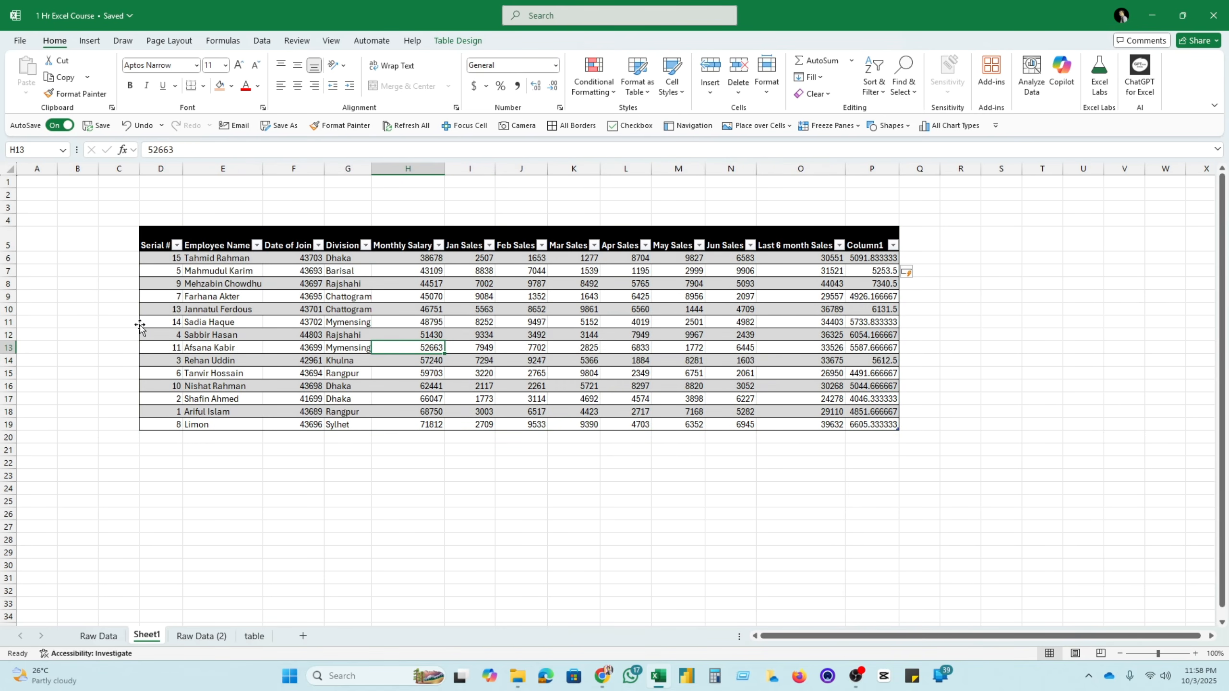
left_click(164, 309)
left_click(389, 308)
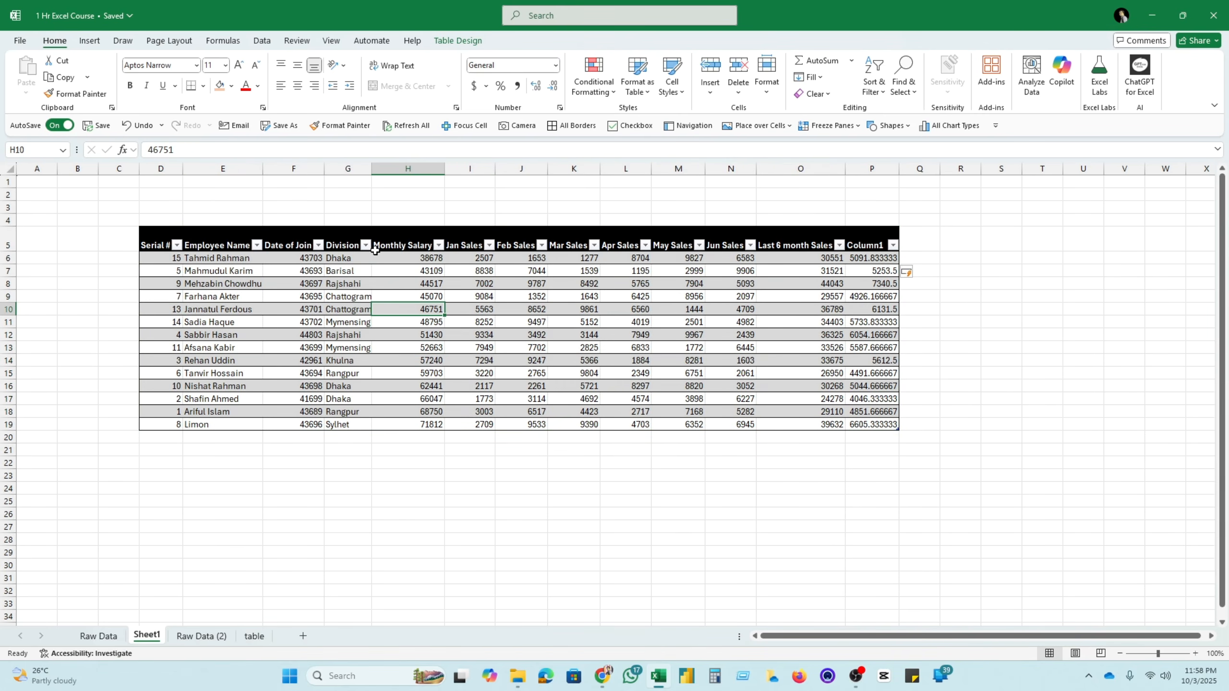
left_click(313, 285)
Filter the Employee Name column to show only the second employee in the filter list
left_click(257, 245)
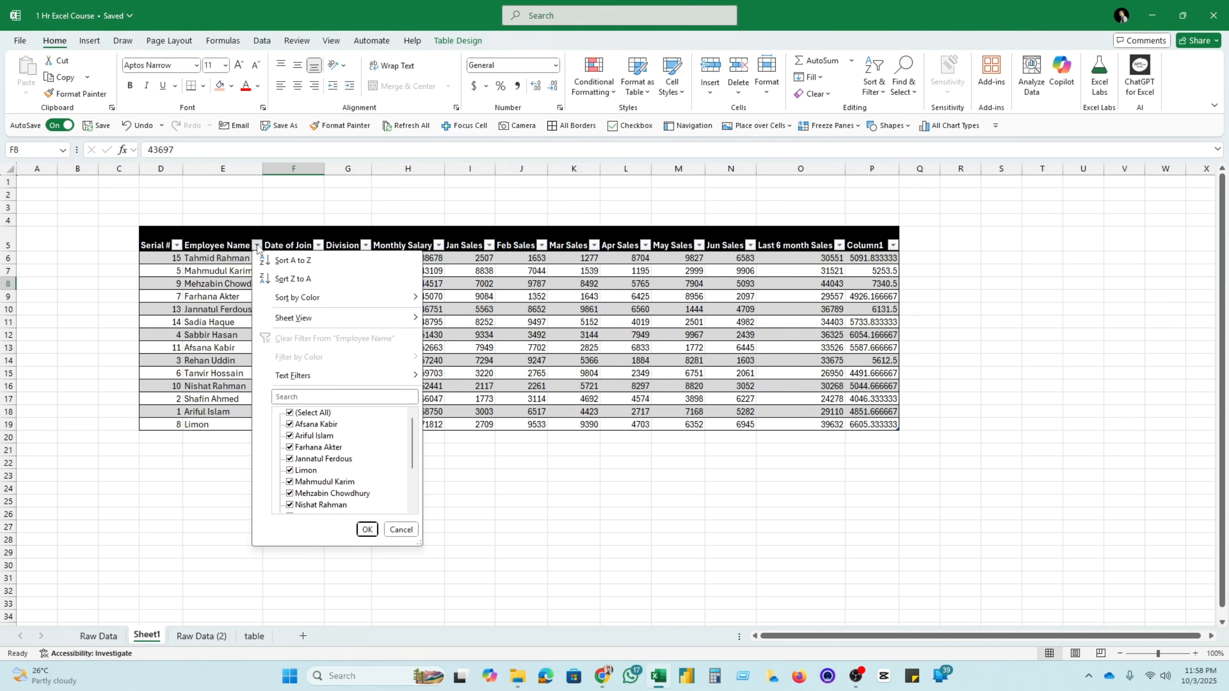
left_click(310, 414)
left_click(307, 436)
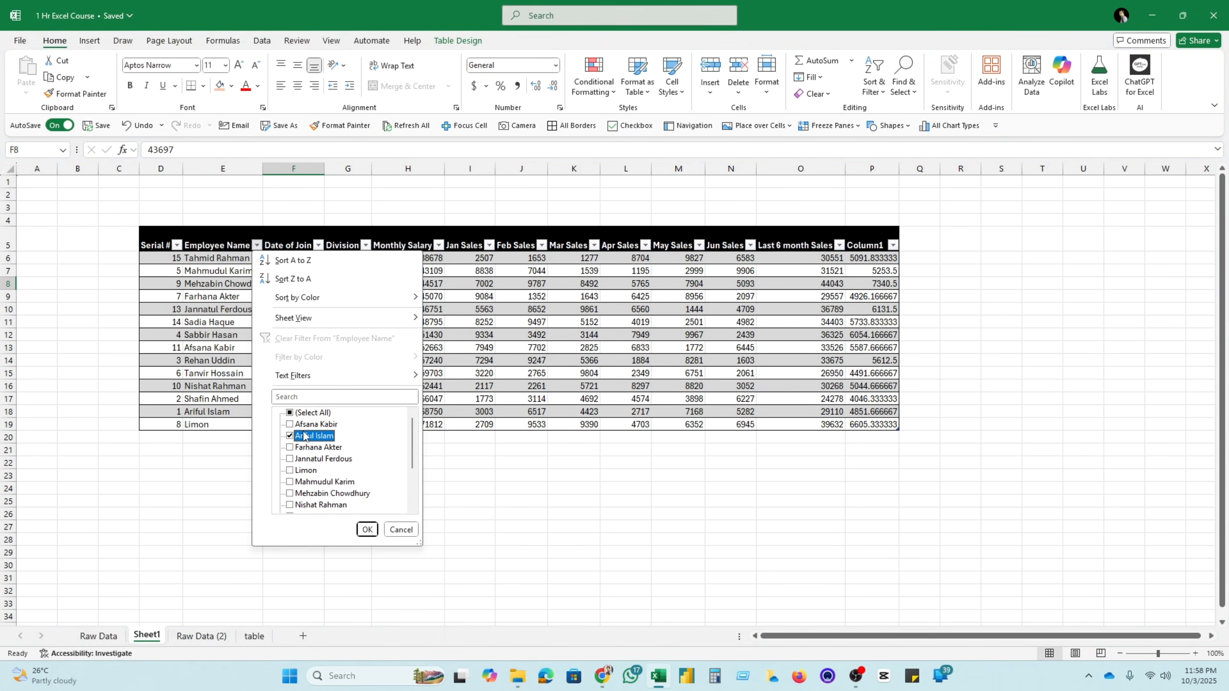
left_click(366, 529)
left_click(295, 360)
Clear the filter from the Employee Name column
left_click(257, 246)
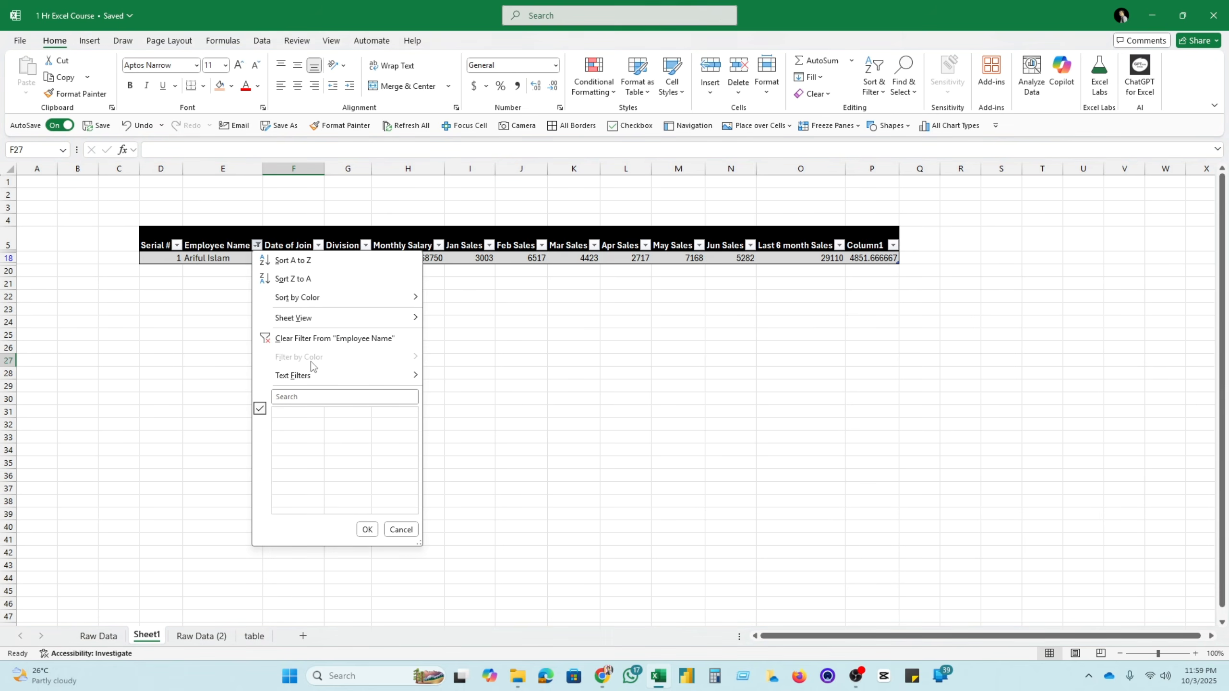
left_click(292, 339)
left_click(503, 334)
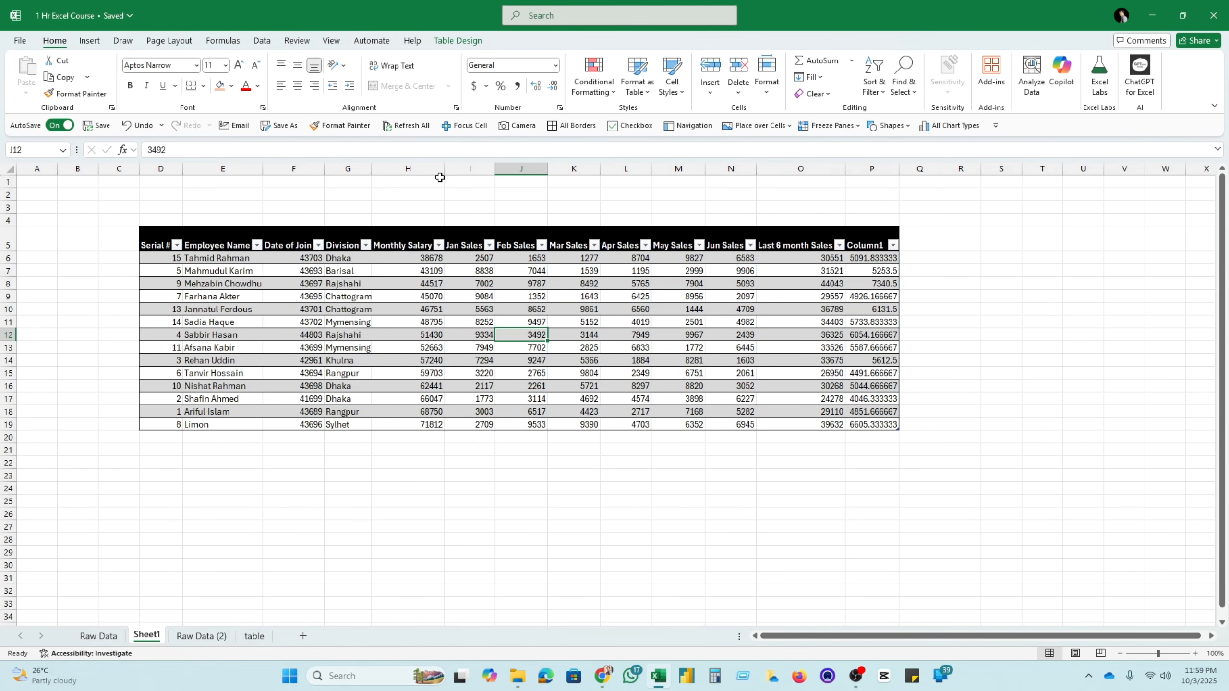
Slightly widen the empty column C beside the table and select a cell inside the table
left_click_drag(140, 171, 157, 171)
left_click(504, 361)
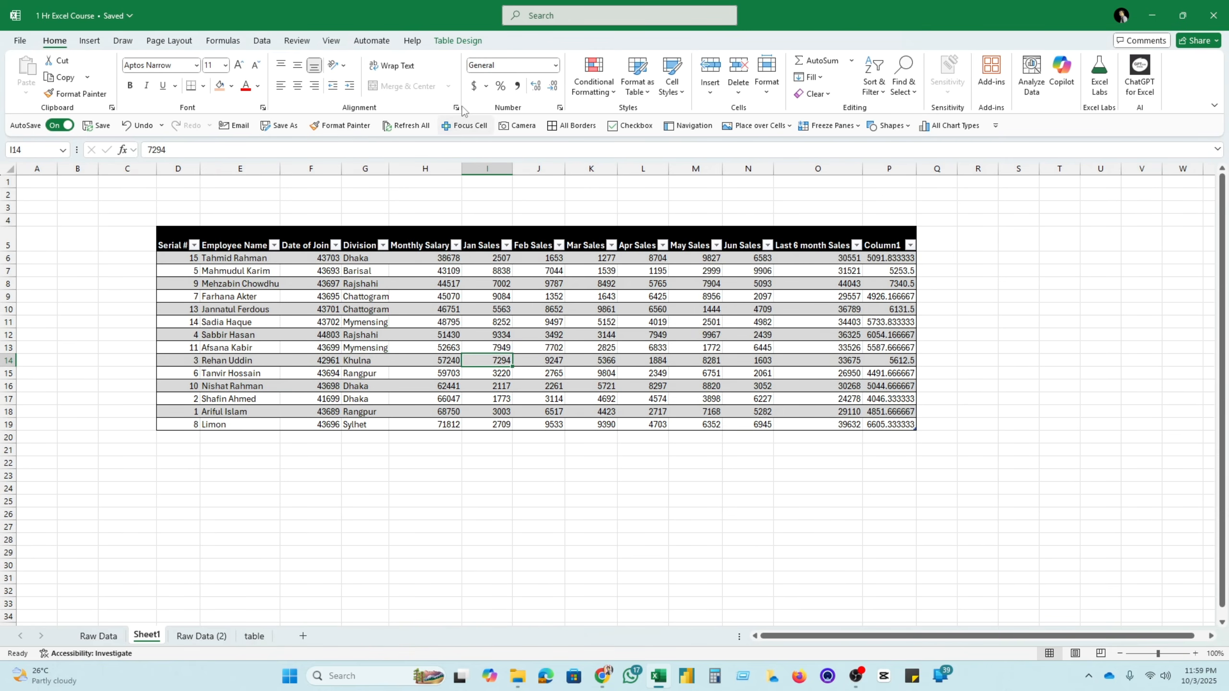
Insert a slicer for the Division field and place it in the empty area to the right of the table
left_click(455, 38)
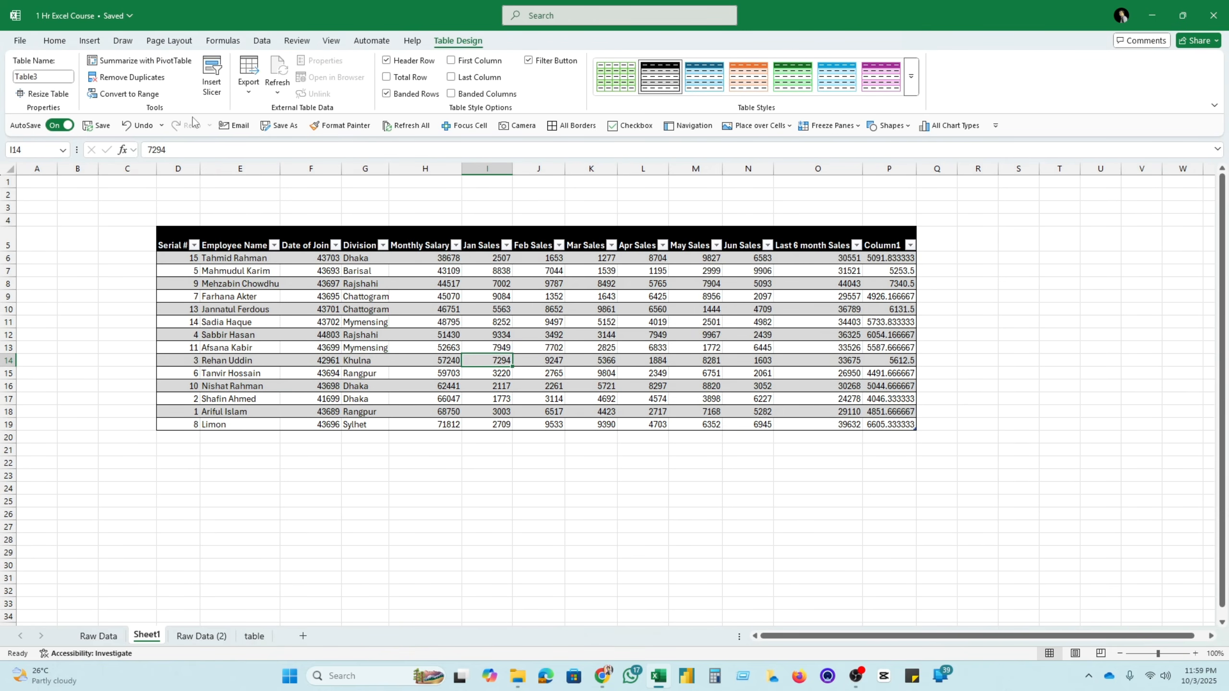
left_click(211, 75)
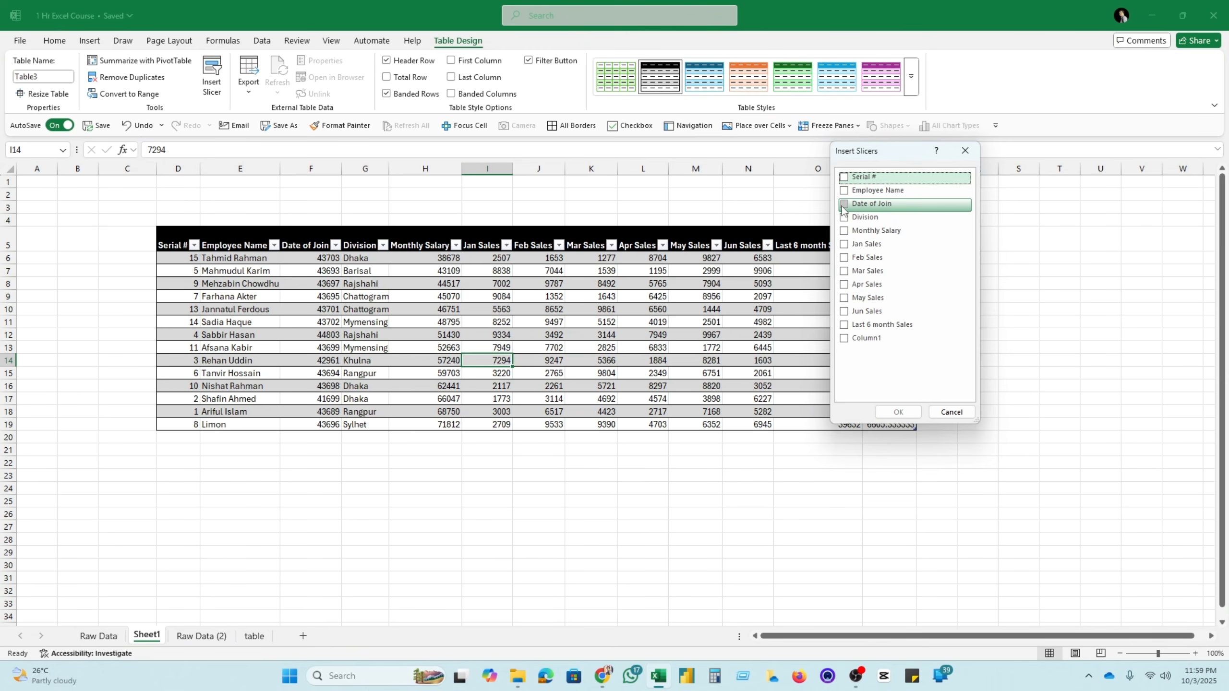
left_click(844, 217)
left_click(898, 412)
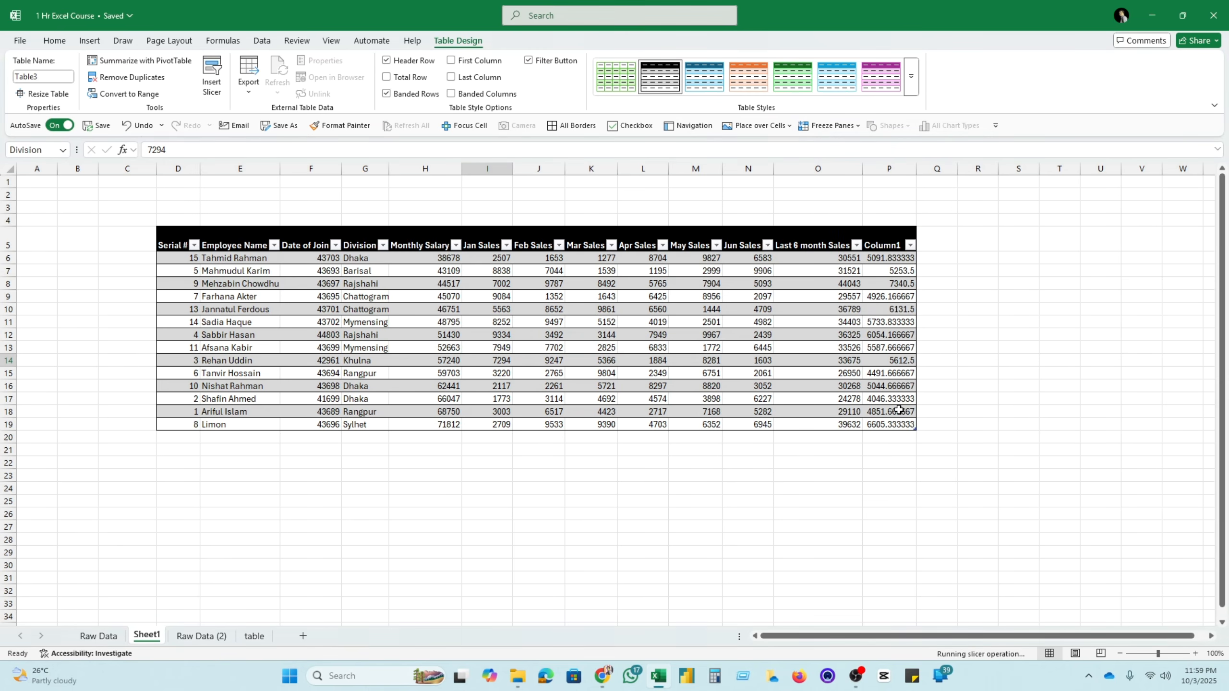
left_click_drag(594, 327, 1015, 230)
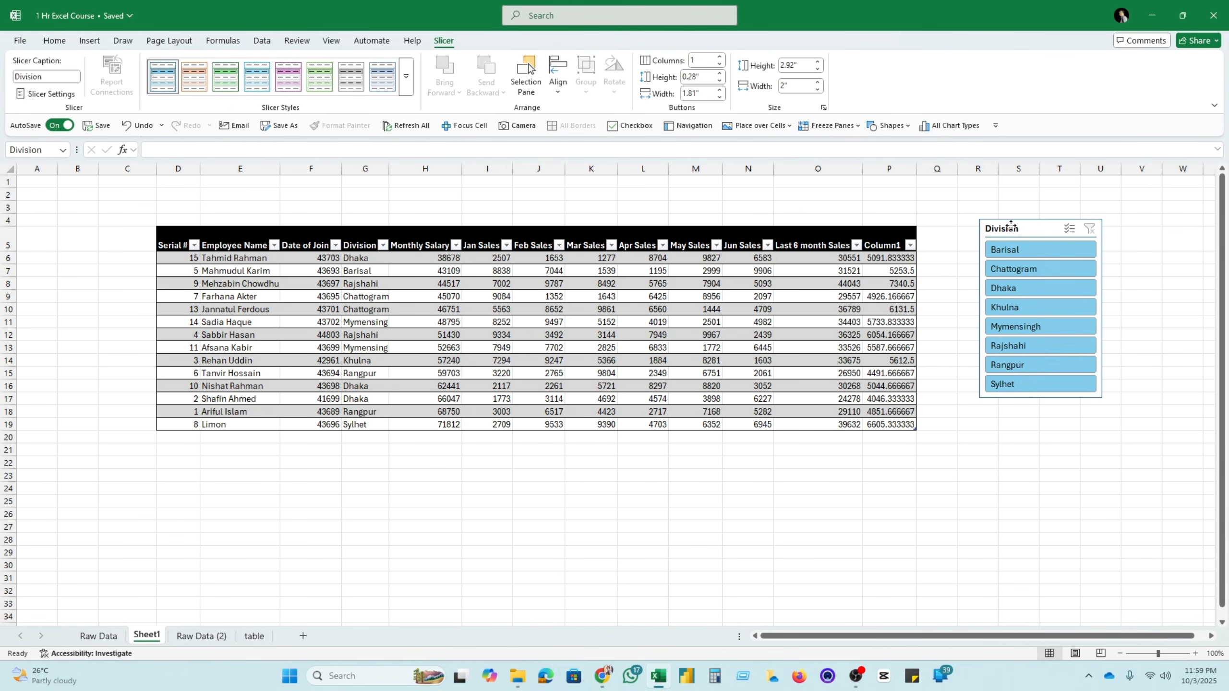
Filter the table with the Division slicer by Barisal, Chattogram, Dhaka, Khulna, Mymensingh and Rajshahi, one at a time
left_click(1011, 254)
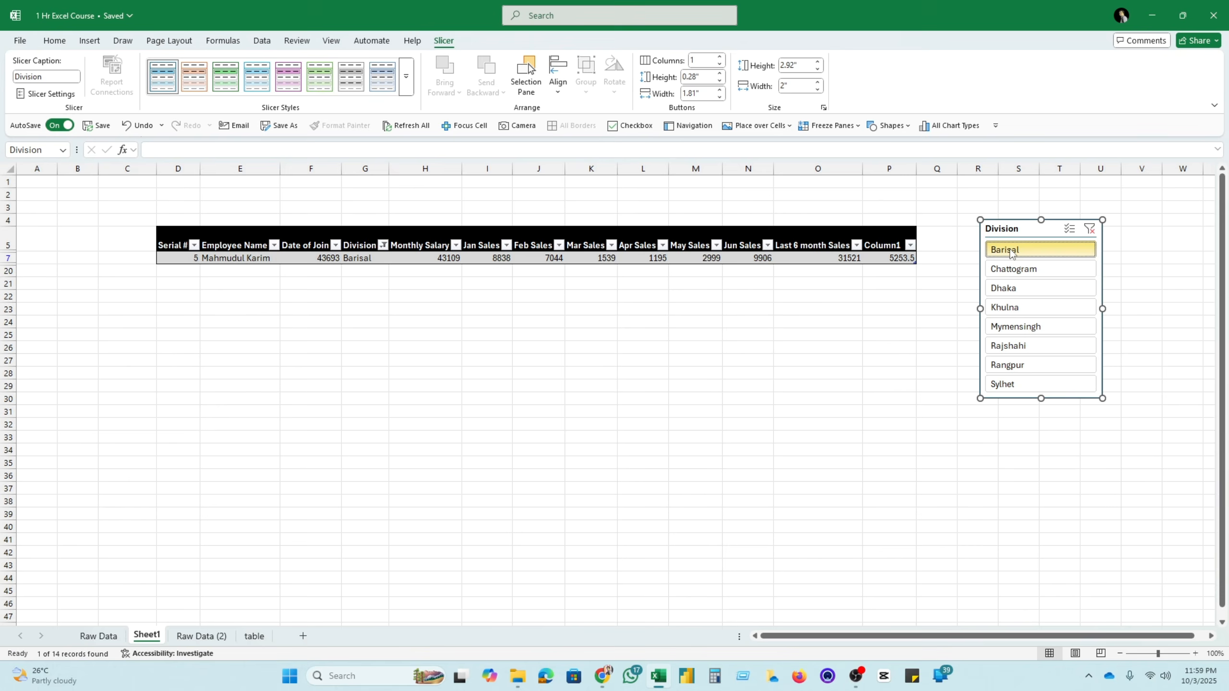
left_click(1058, 271)
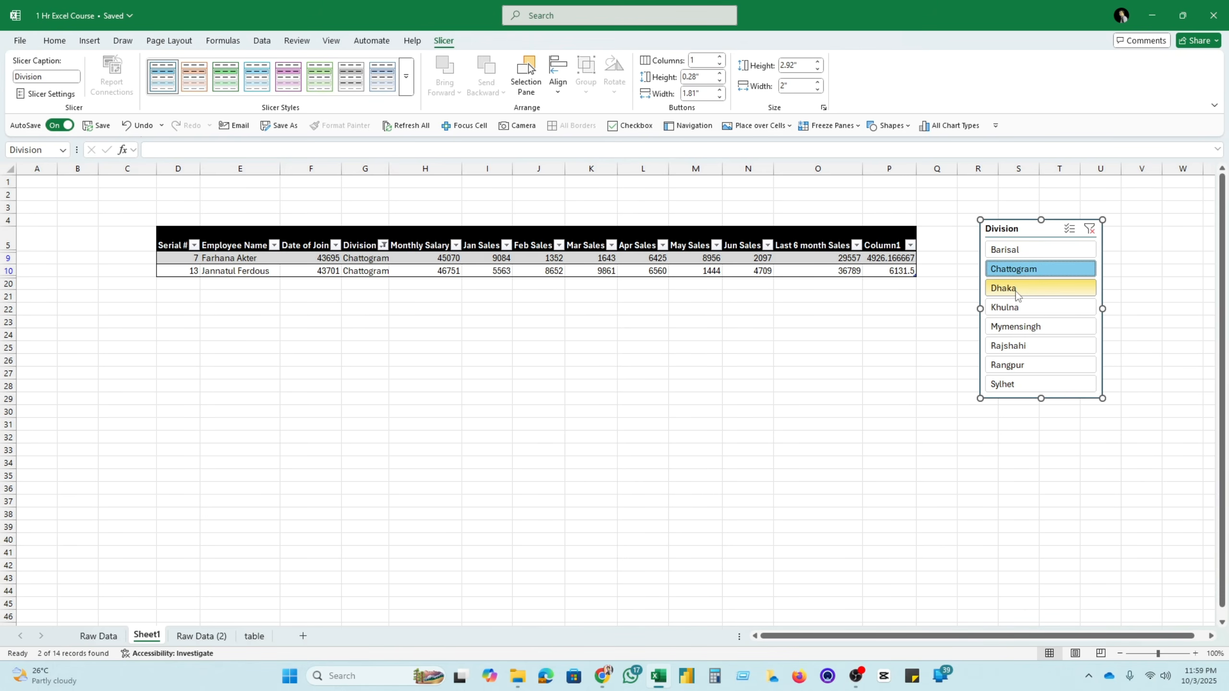
left_click(1040, 288)
left_click(1036, 306)
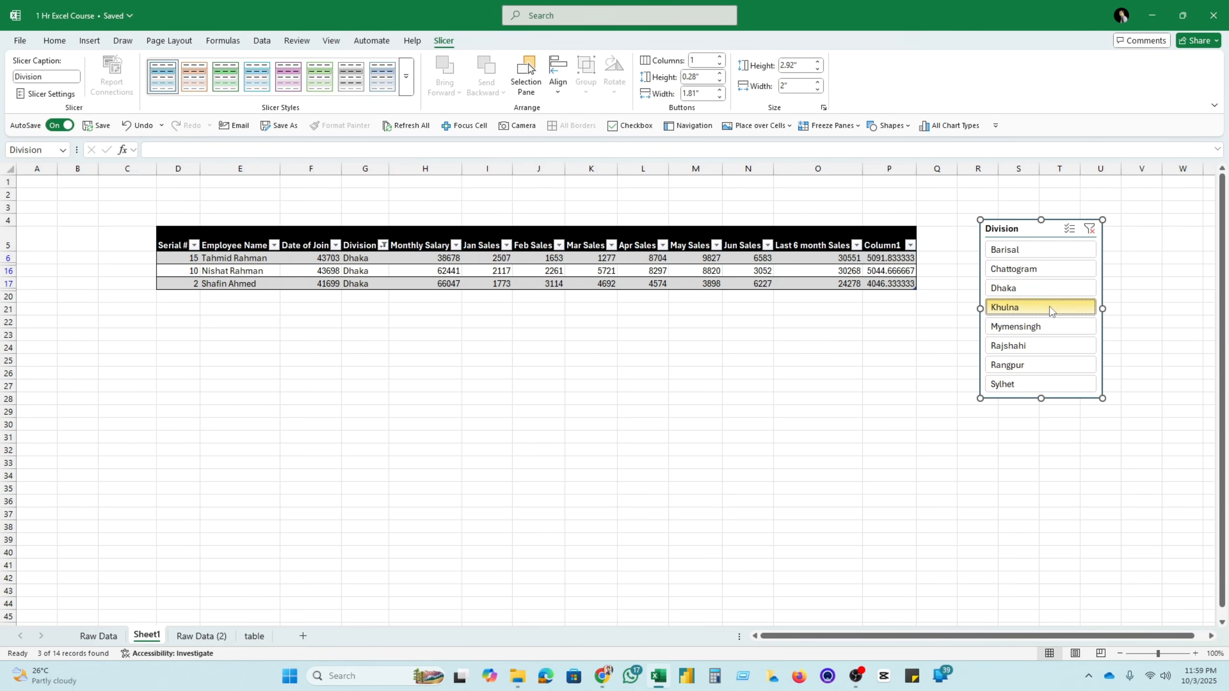
left_click(997, 325)
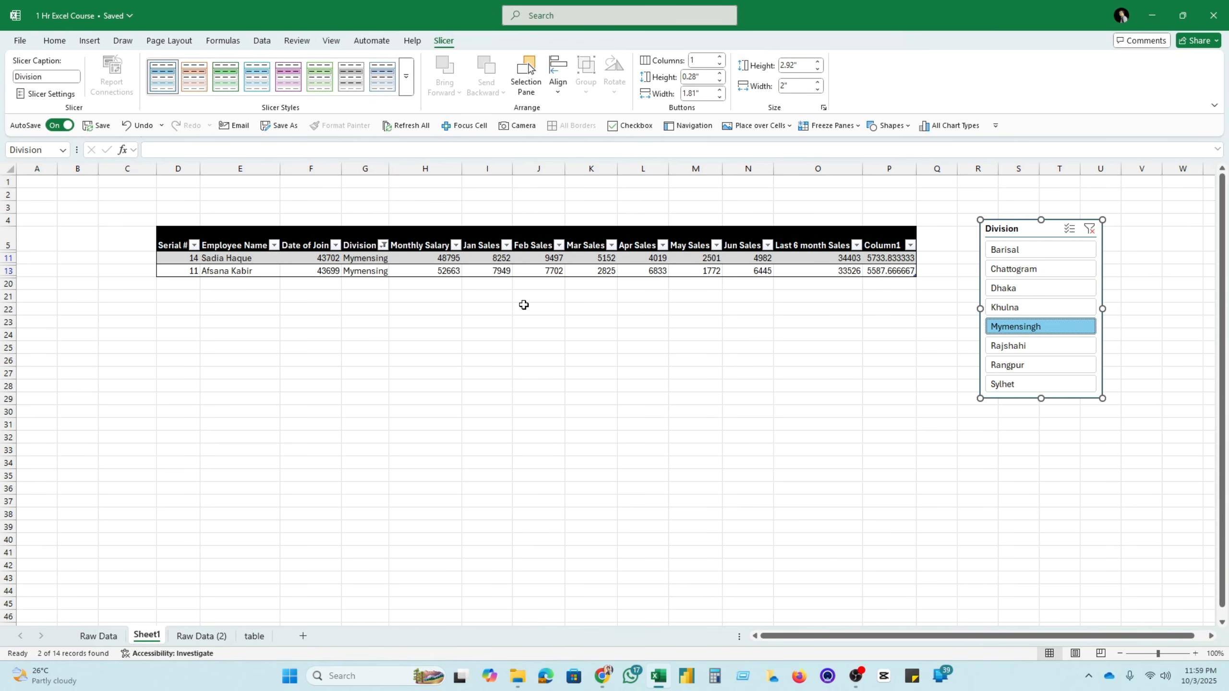
left_click(1010, 345)
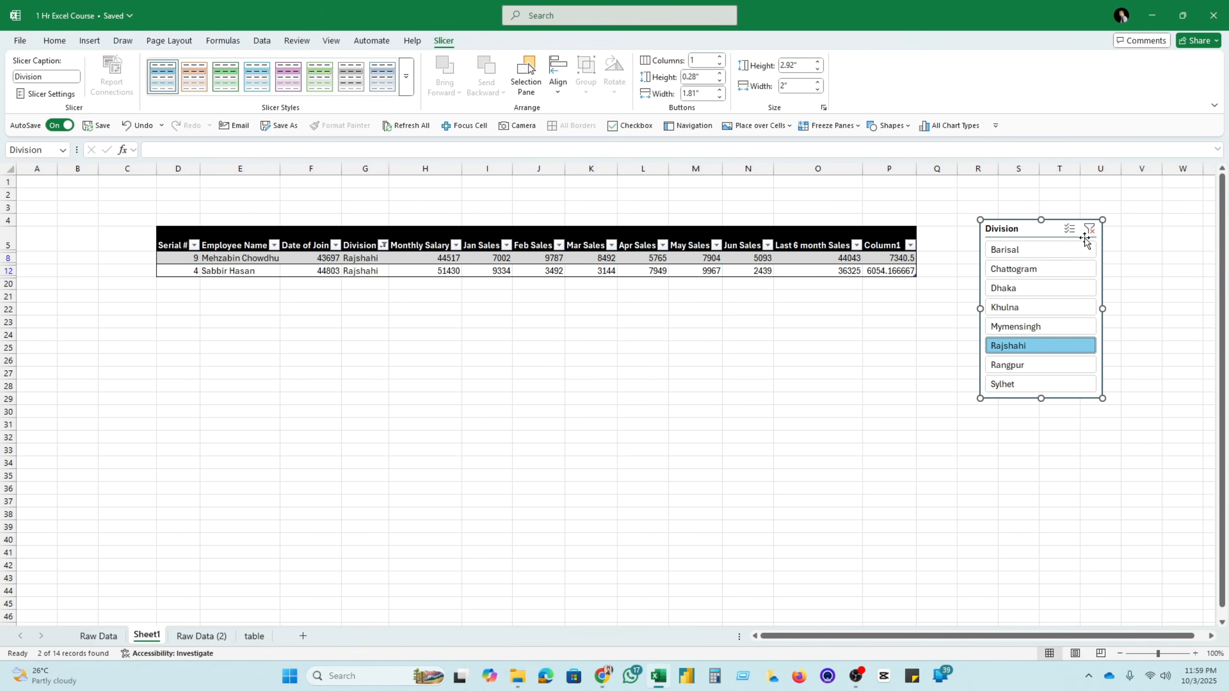
Filter by the divisions Dhaka through Rajshahi together, switch to Barisal and Chattogram, and clear the slicer's filter
left_click_drag(1041, 287, 1040, 346)
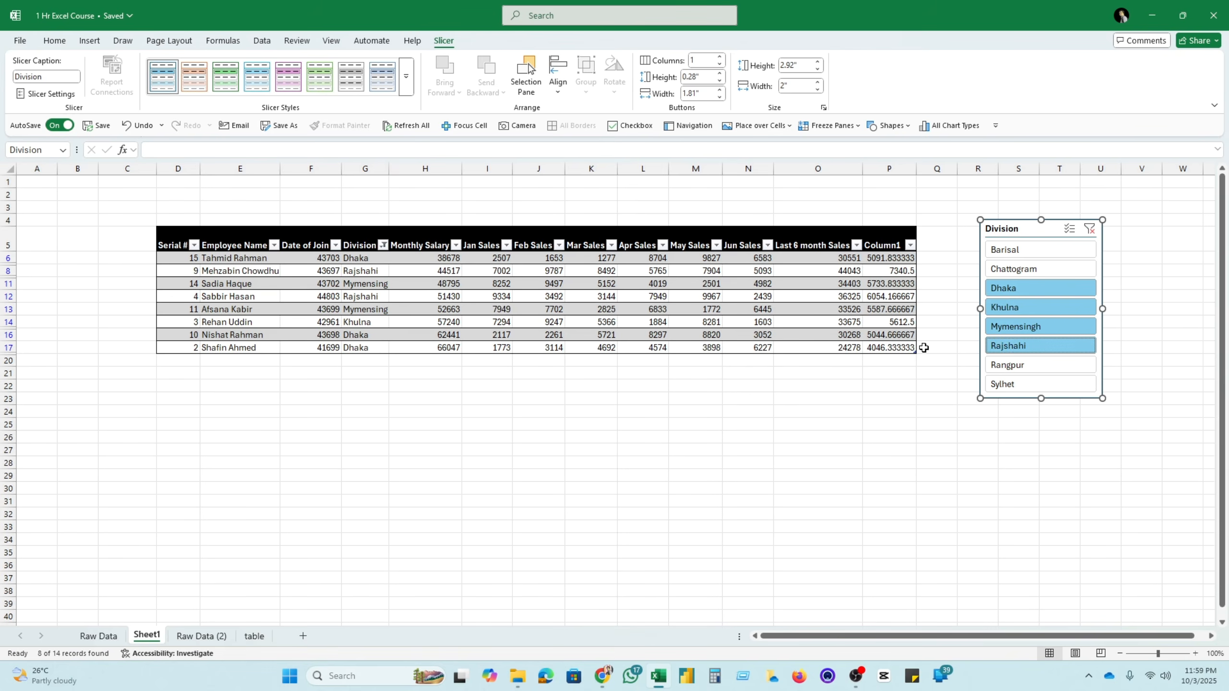
left_click_drag(1041, 249, 1035, 269)
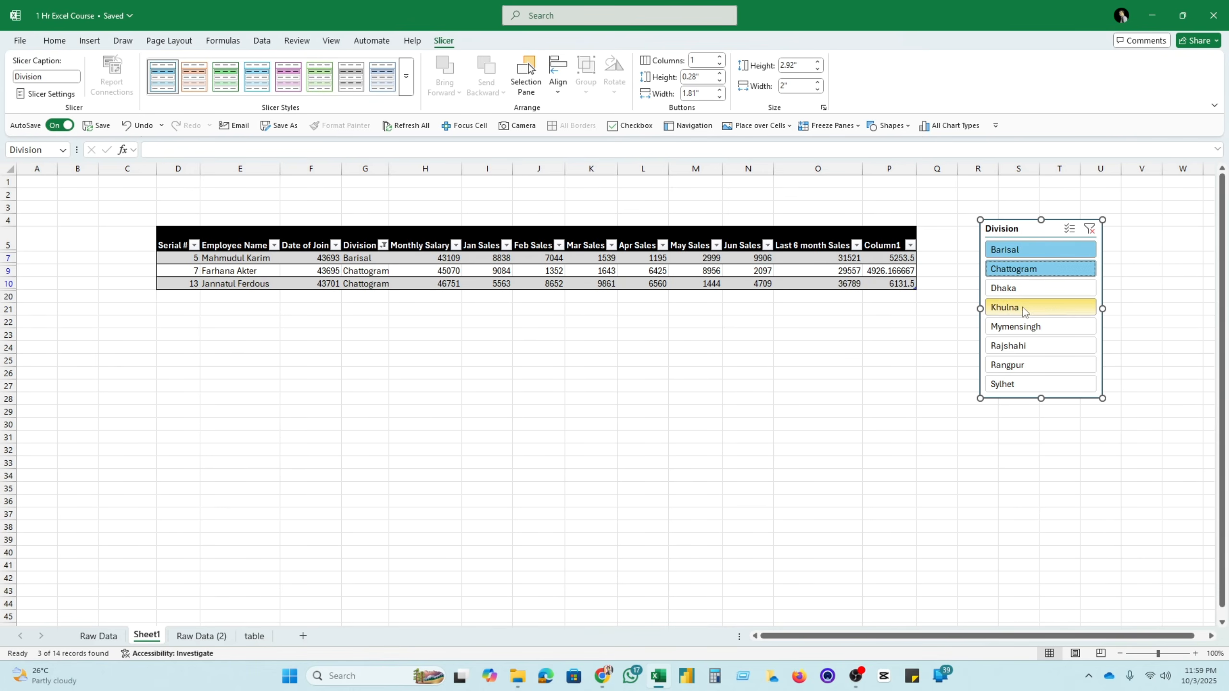
left_click(1090, 229)
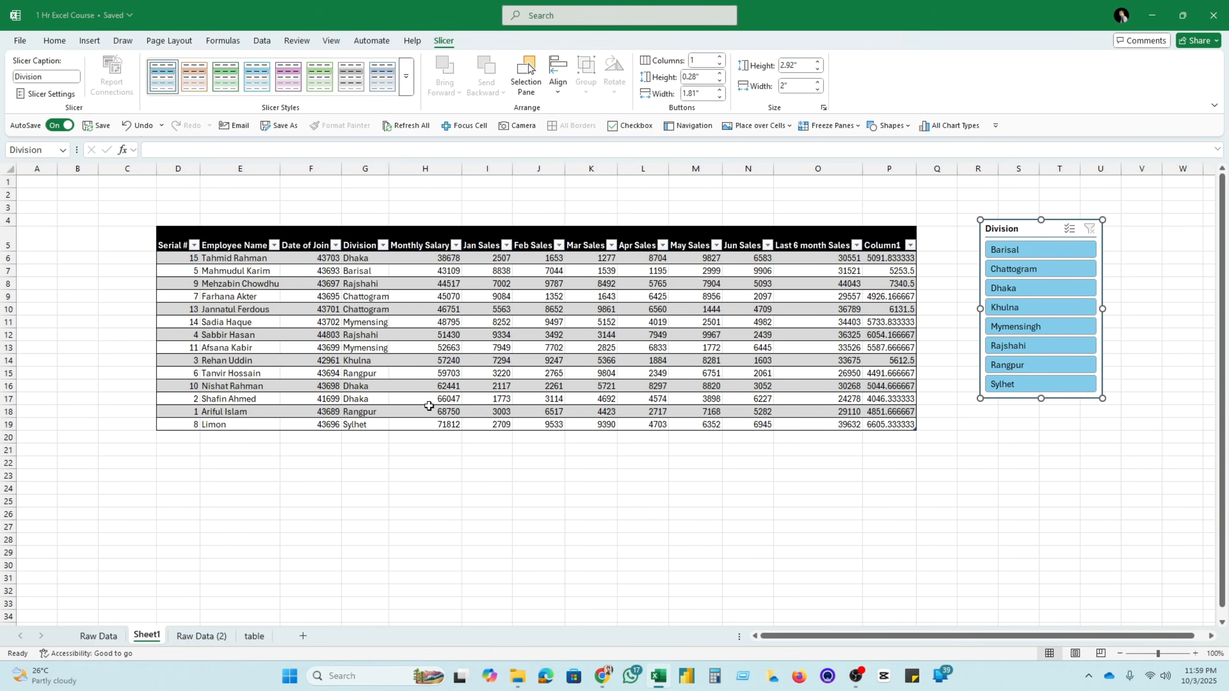
left_click(495, 538)
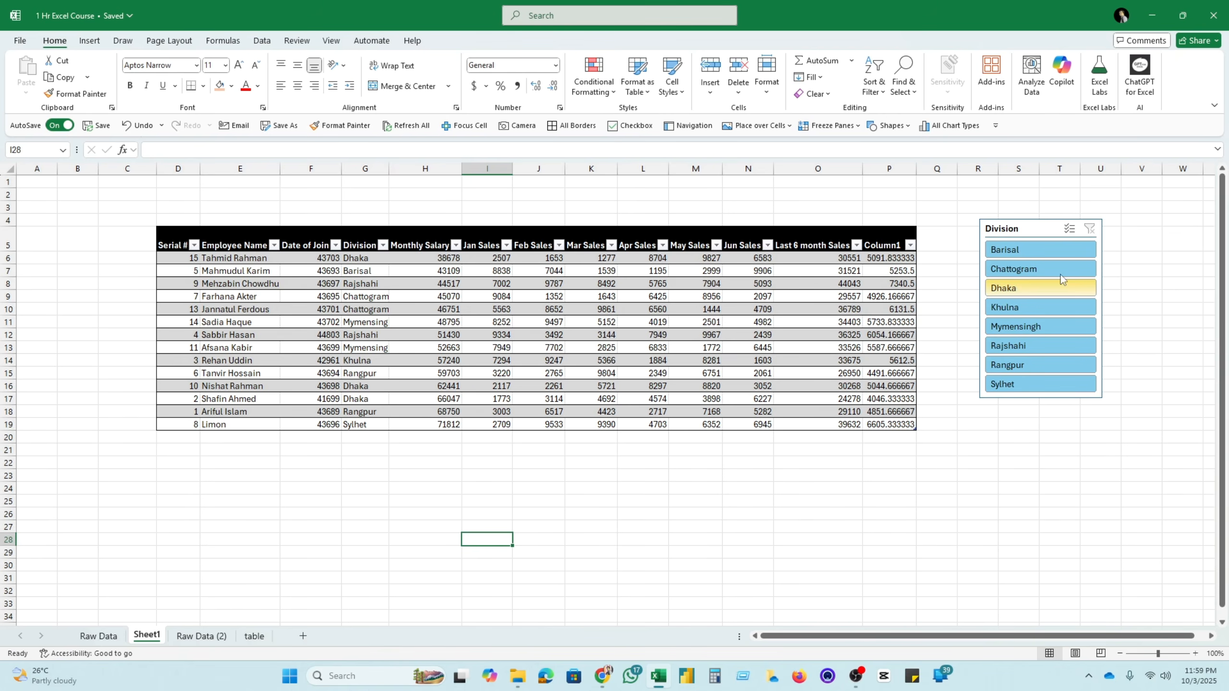
left_click(1040, 229)
left_click(602, 511)
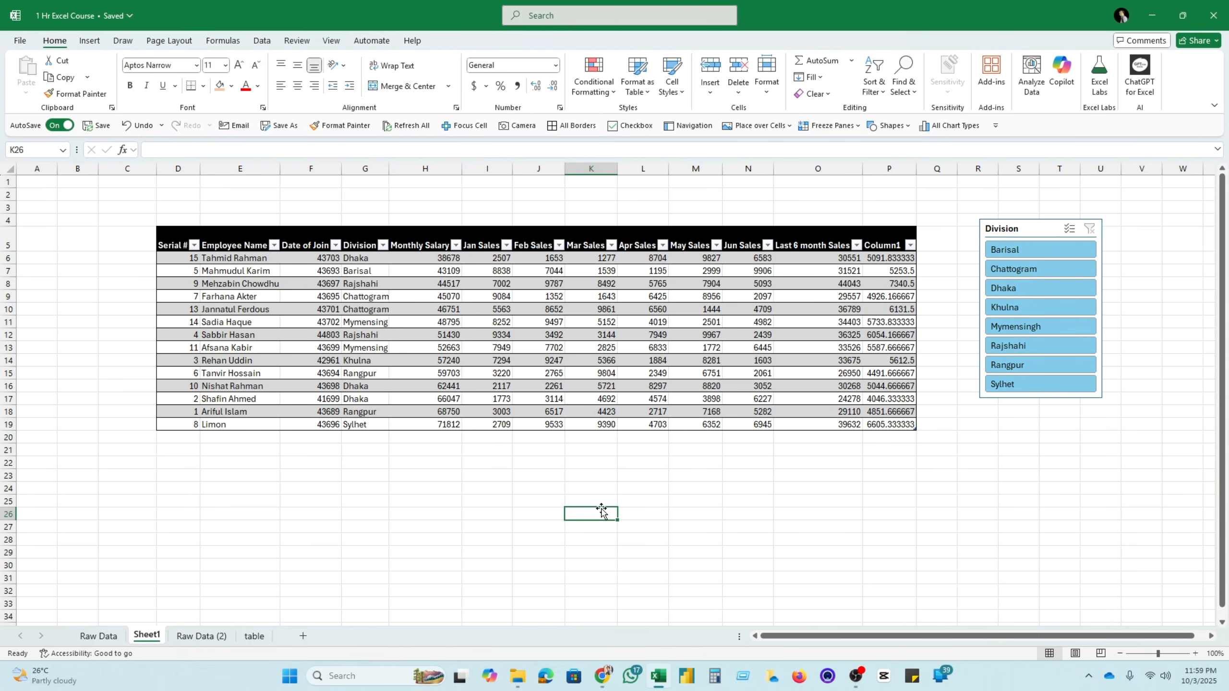
left_click_drag(412, 469, 495, 514)
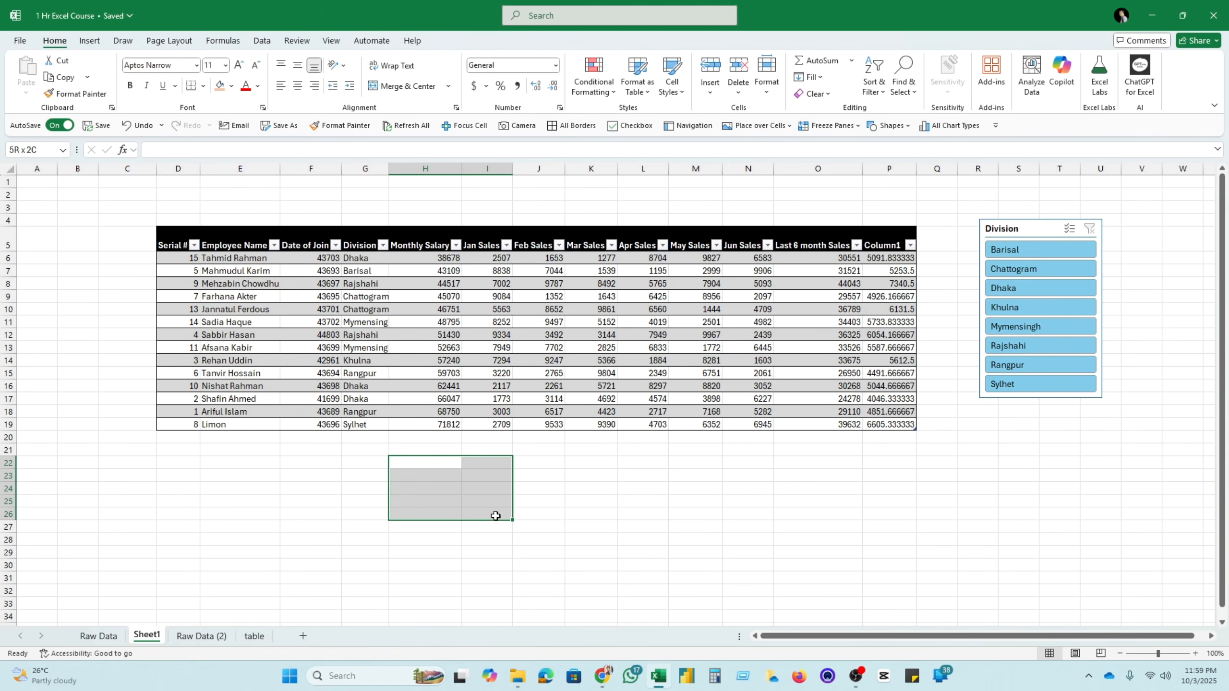
left_click(604, 517)
left_click(473, 509)
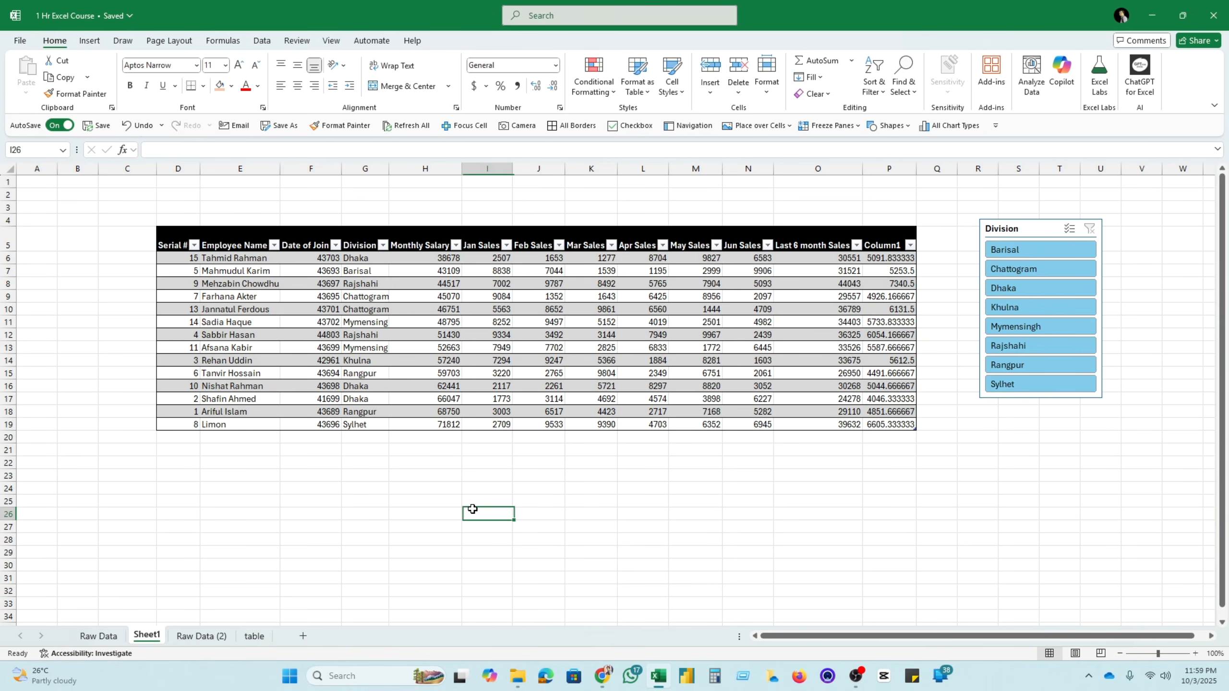
Draw a rounded rectangle about 0.56" high and 1.33" wide over columns A to C, beside the table's header row
left_click(90, 41)
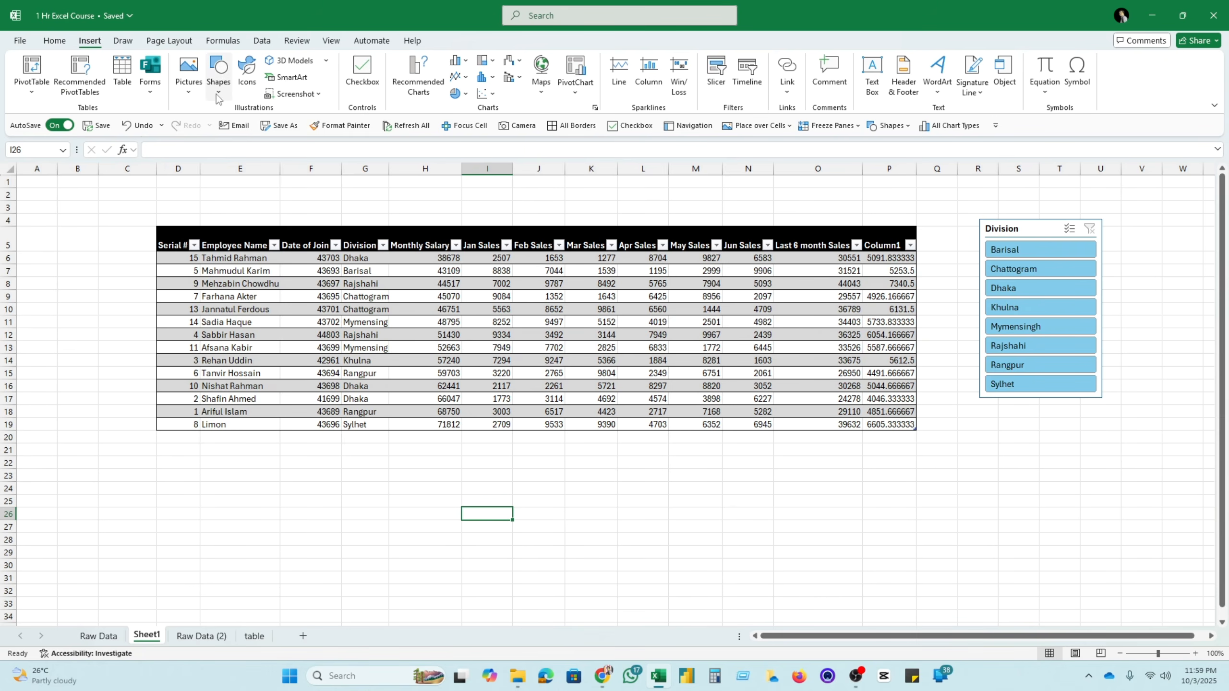
left_click(218, 72)
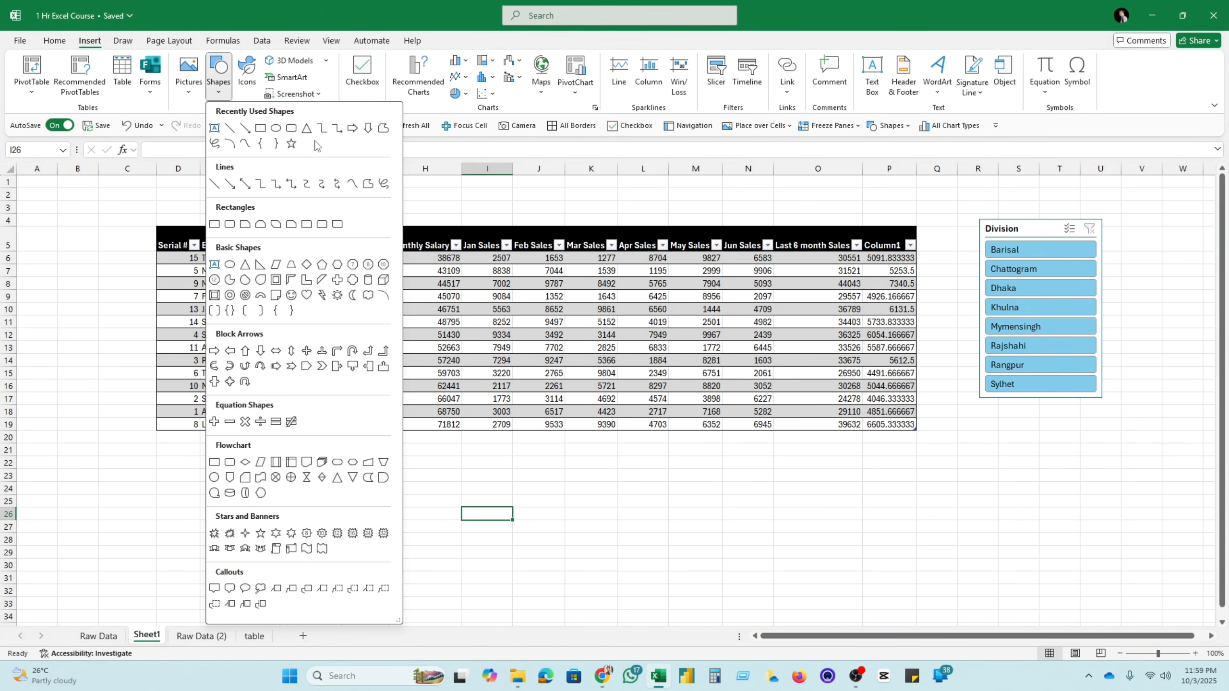
left_click(291, 143)
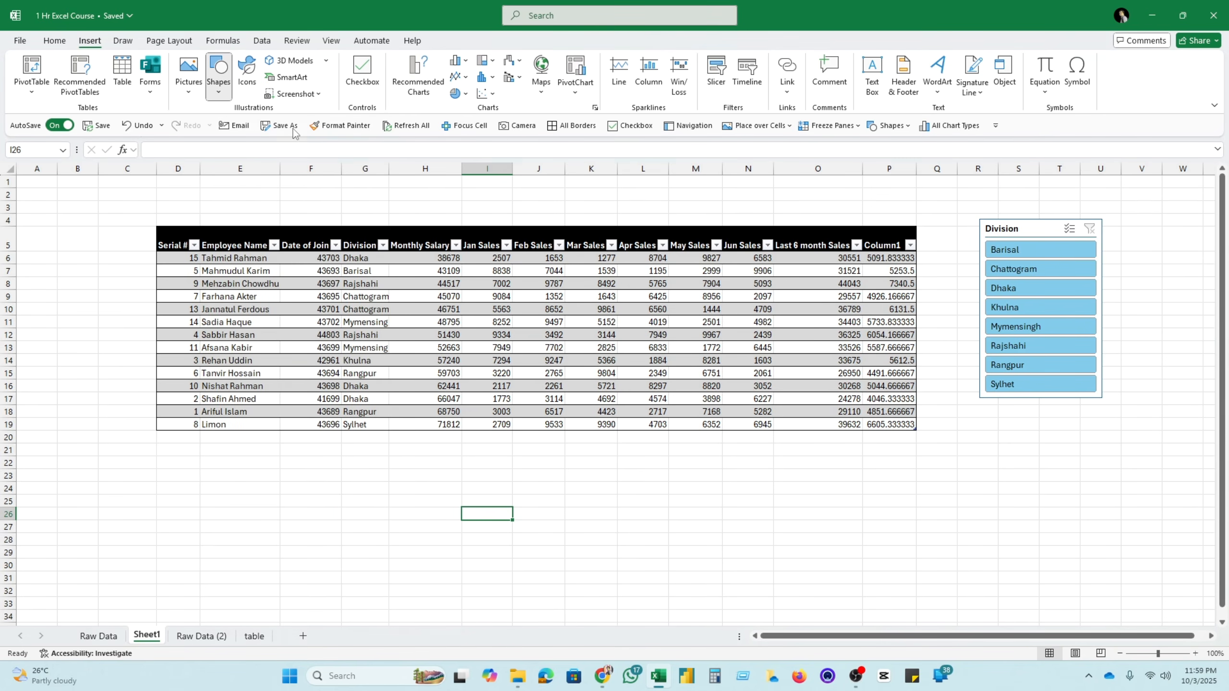
left_click_drag(51, 210, 133, 246)
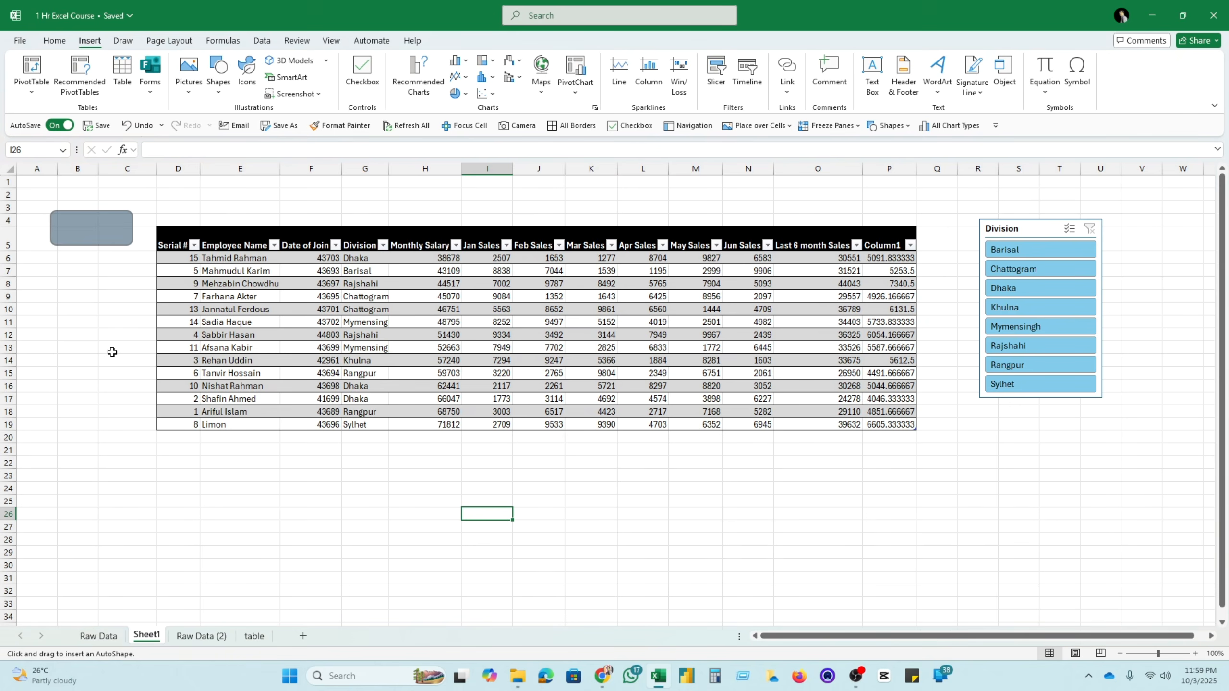
left_click(90, 317)
left_click(102, 236)
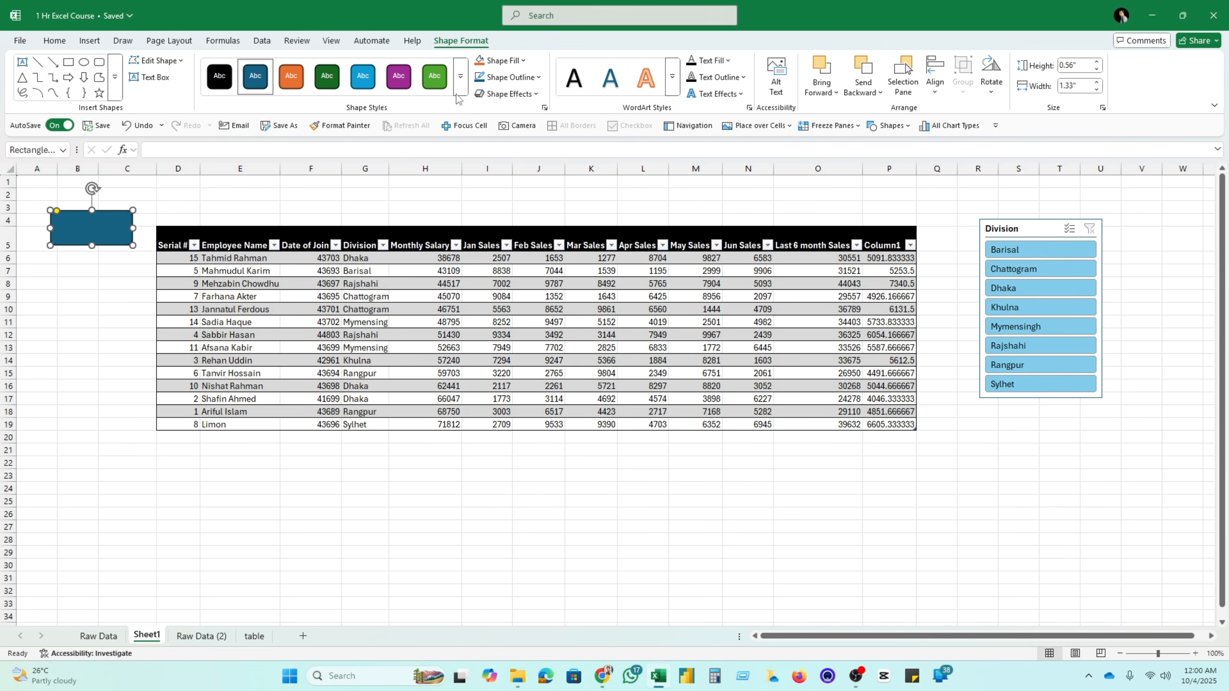
Apply the light blue theme style with shaded effect to the rounded rectangle and label it "table"
left_click(460, 76)
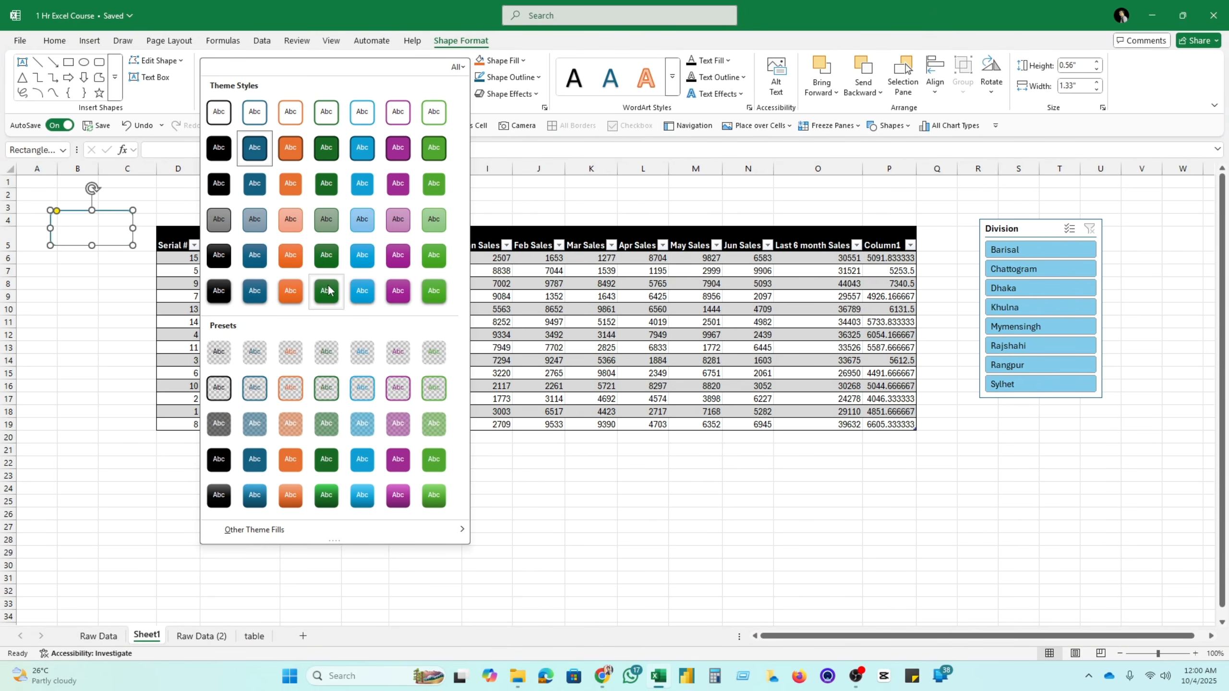
left_click(362, 290)
left_click(37, 335)
left_click(97, 231)
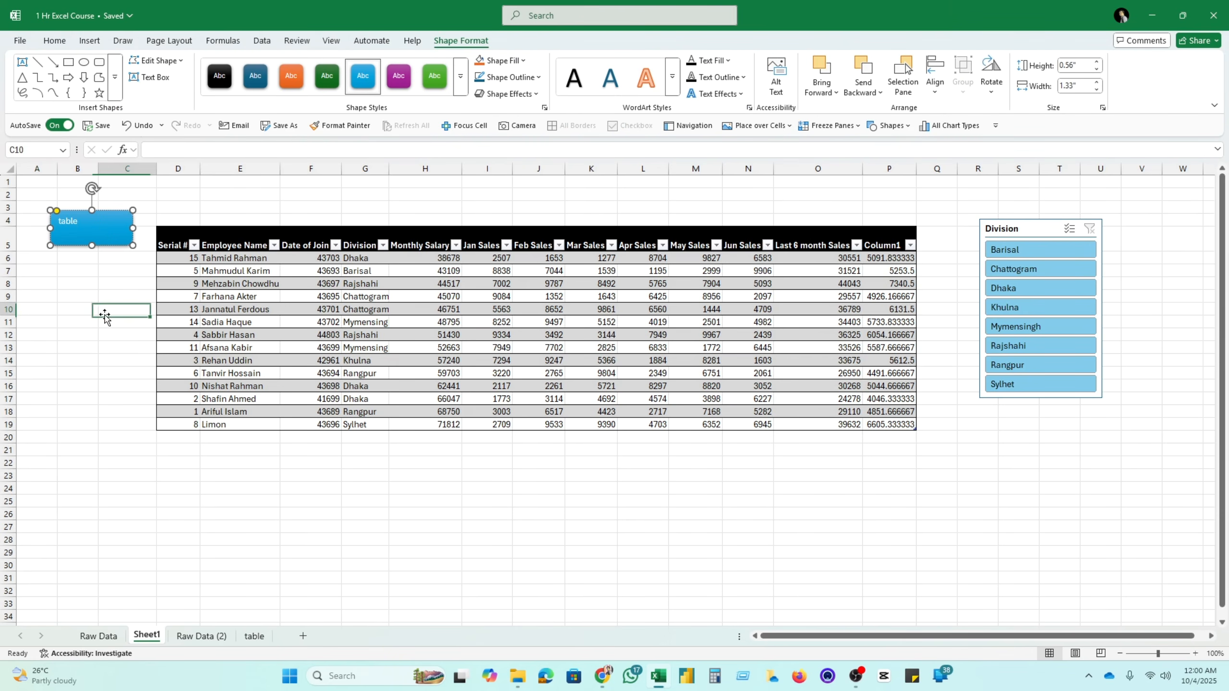
left_click(102, 313)
Centre the rounded rectangle's text horizontally and vertically
left_click(99, 227)
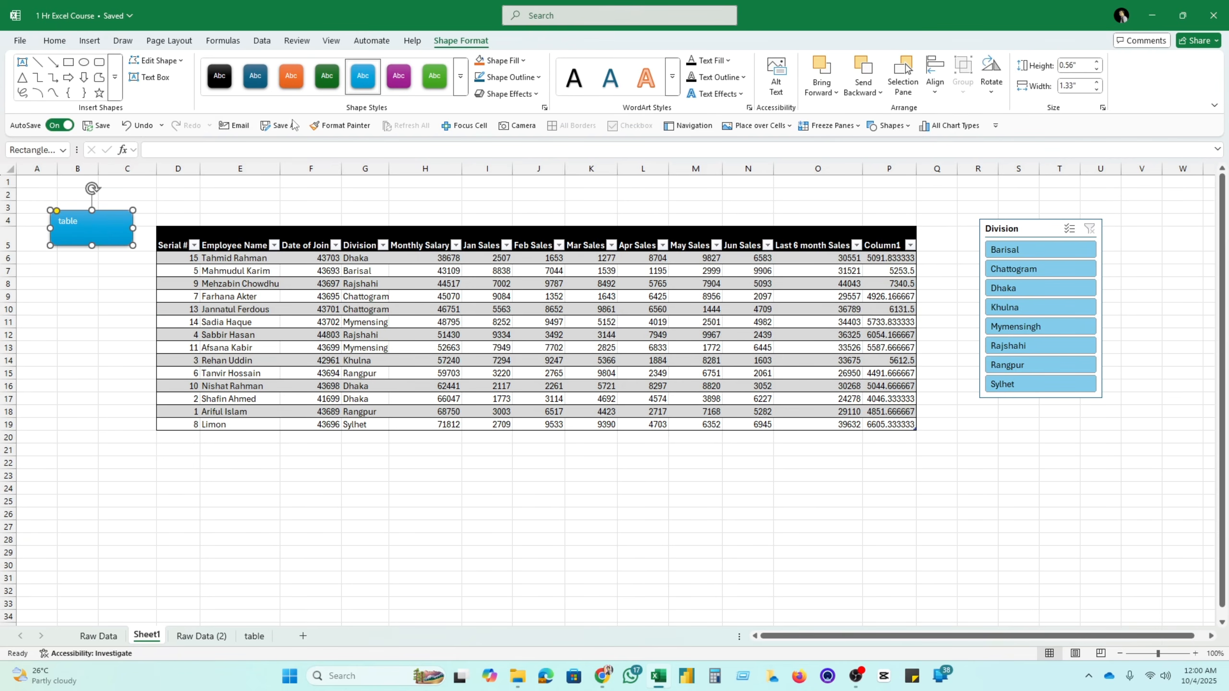
left_click(54, 40)
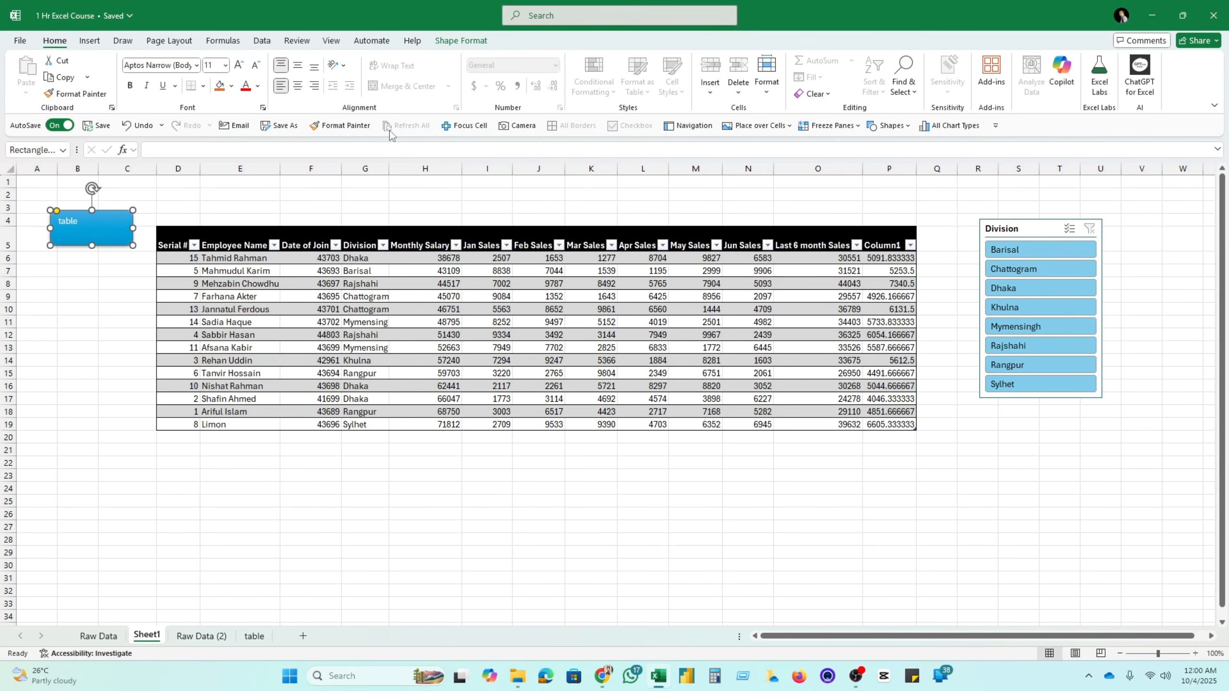
left_click(298, 85)
left_click(298, 65)
left_click(104, 320)
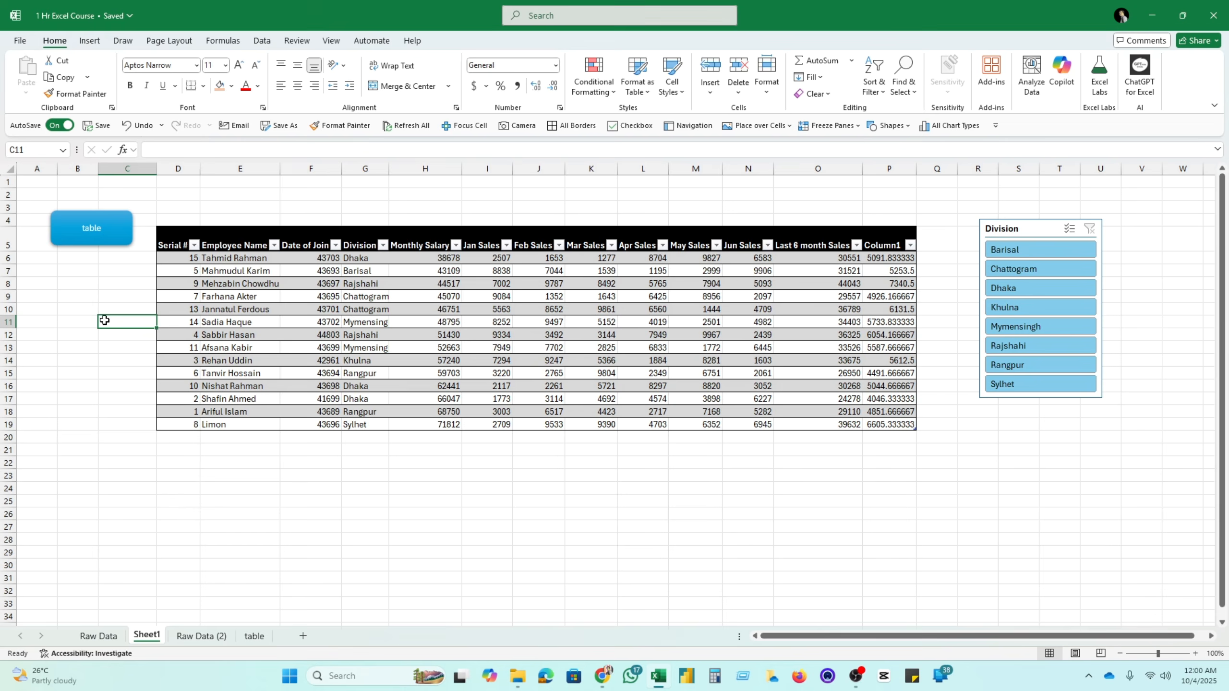
left_click(99, 473)
left_click_drag(86, 346, 271, 541)
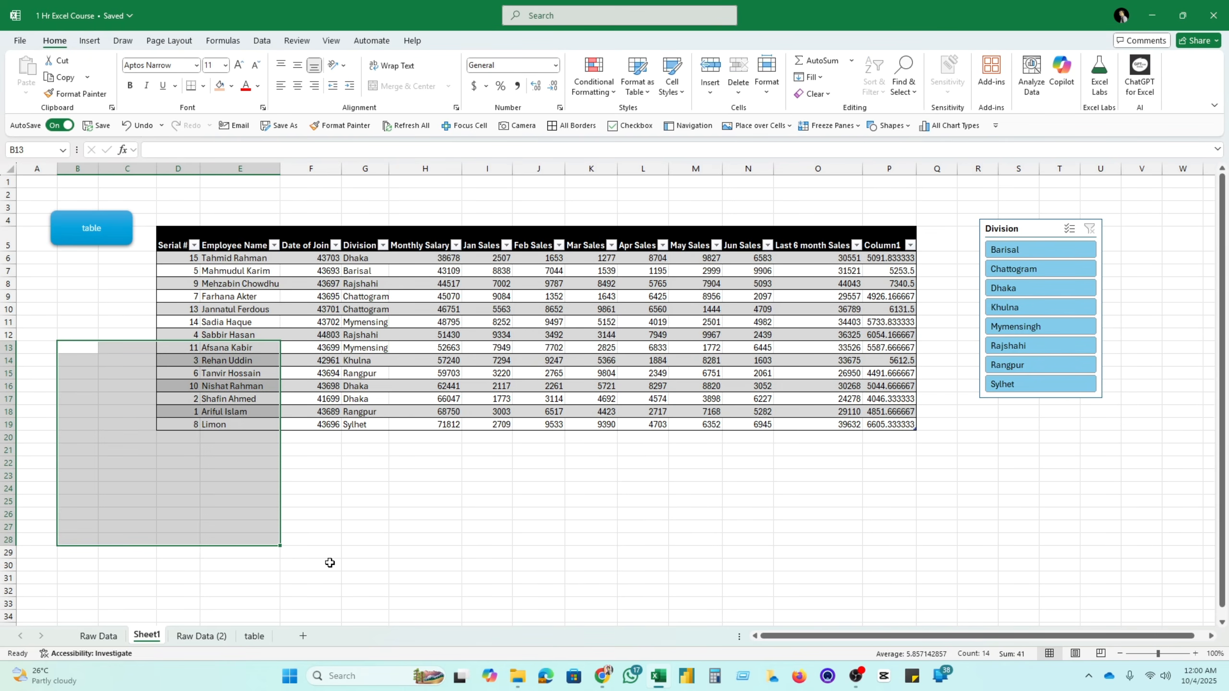
left_click(641, 616)
left_click(237, 471)
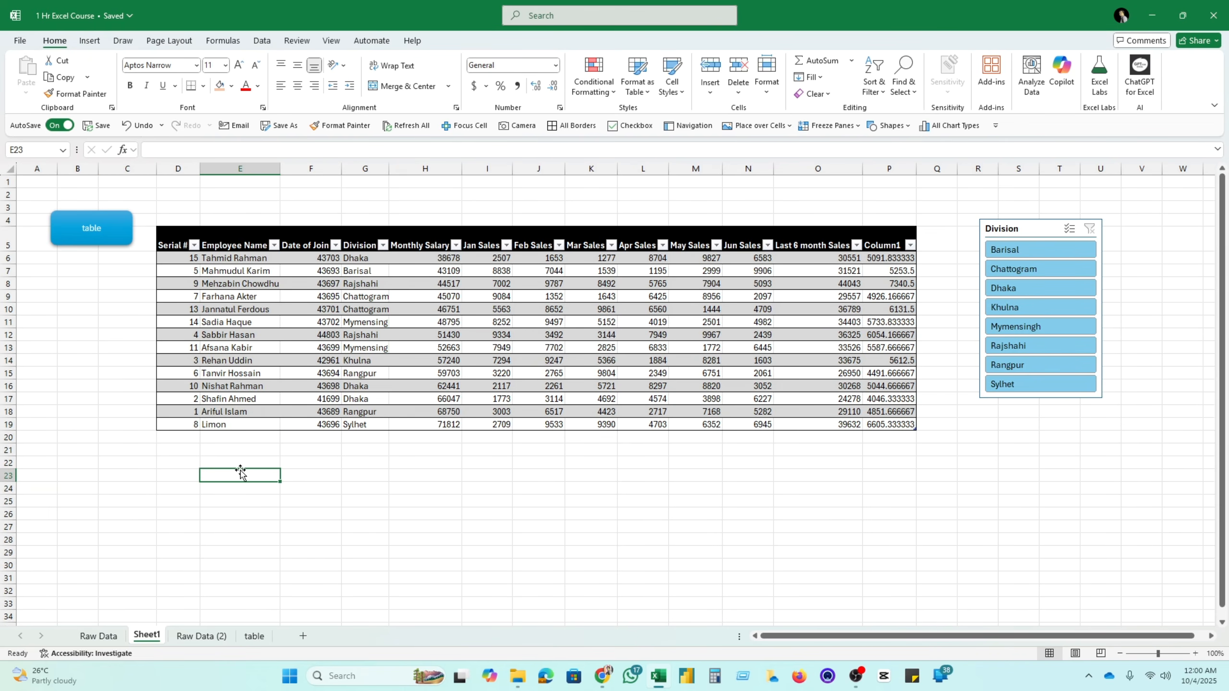
Insert the picture StockPicks2 from the device's Downloads folder, placed over the cells below the table
left_click(89, 42)
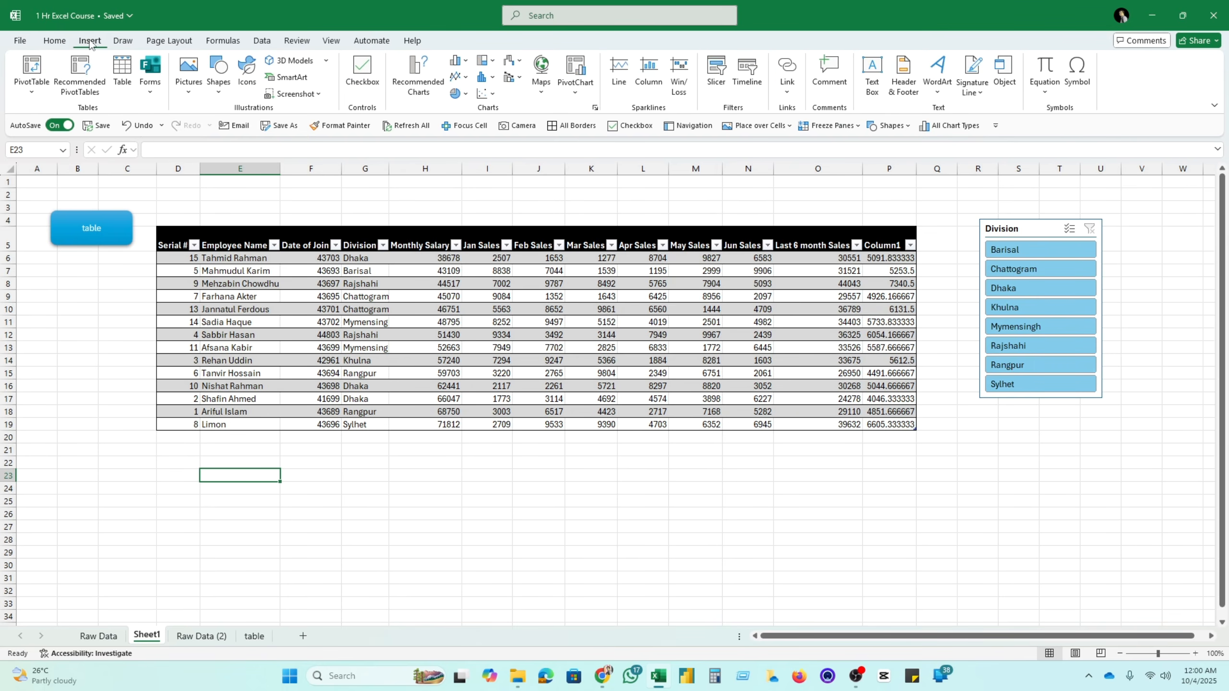
left_click(195, 95)
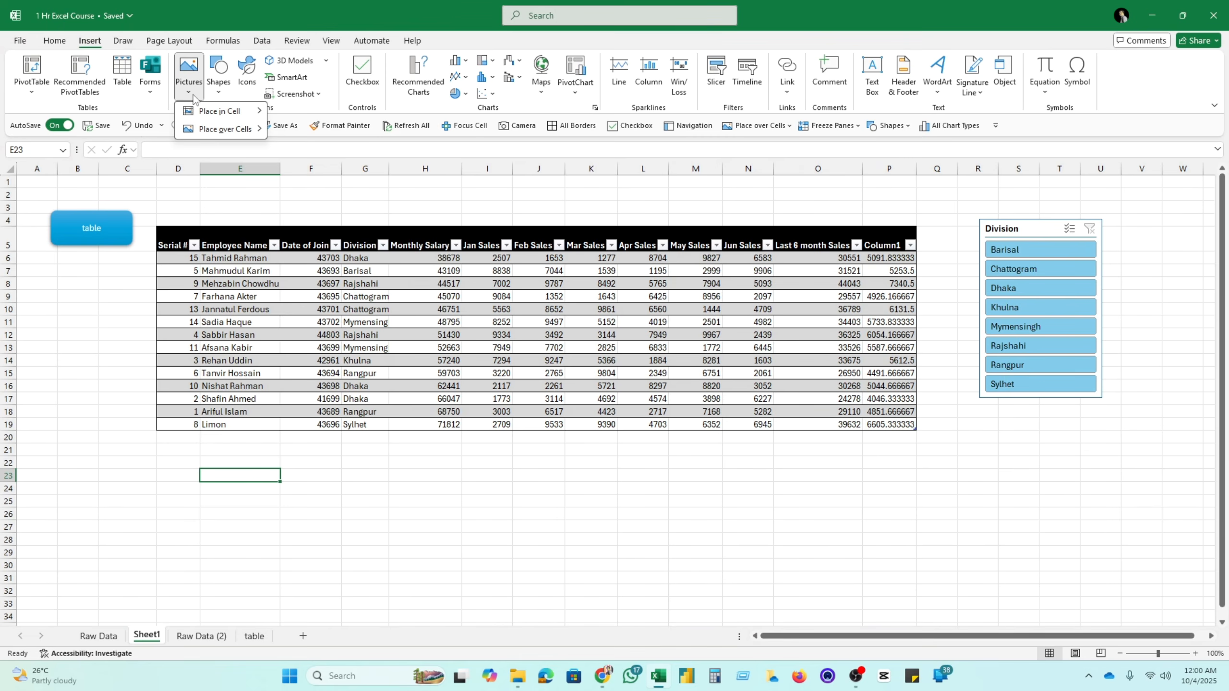
mouse_move(213, 115)
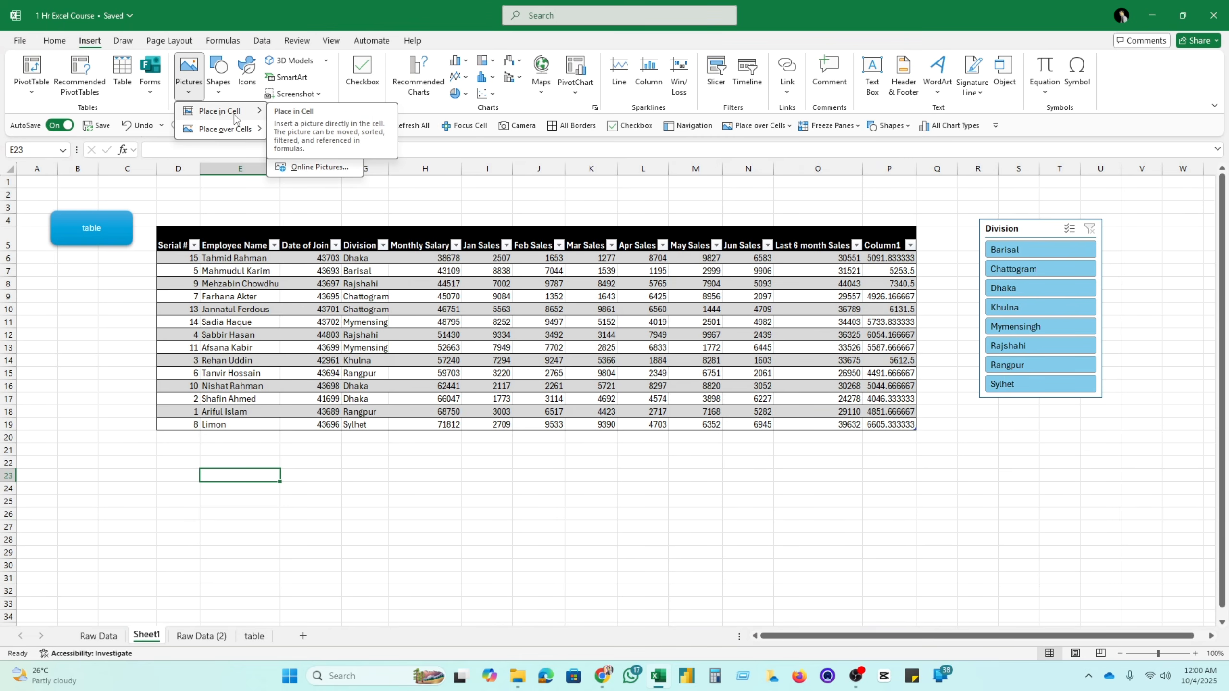
mouse_move(240, 130)
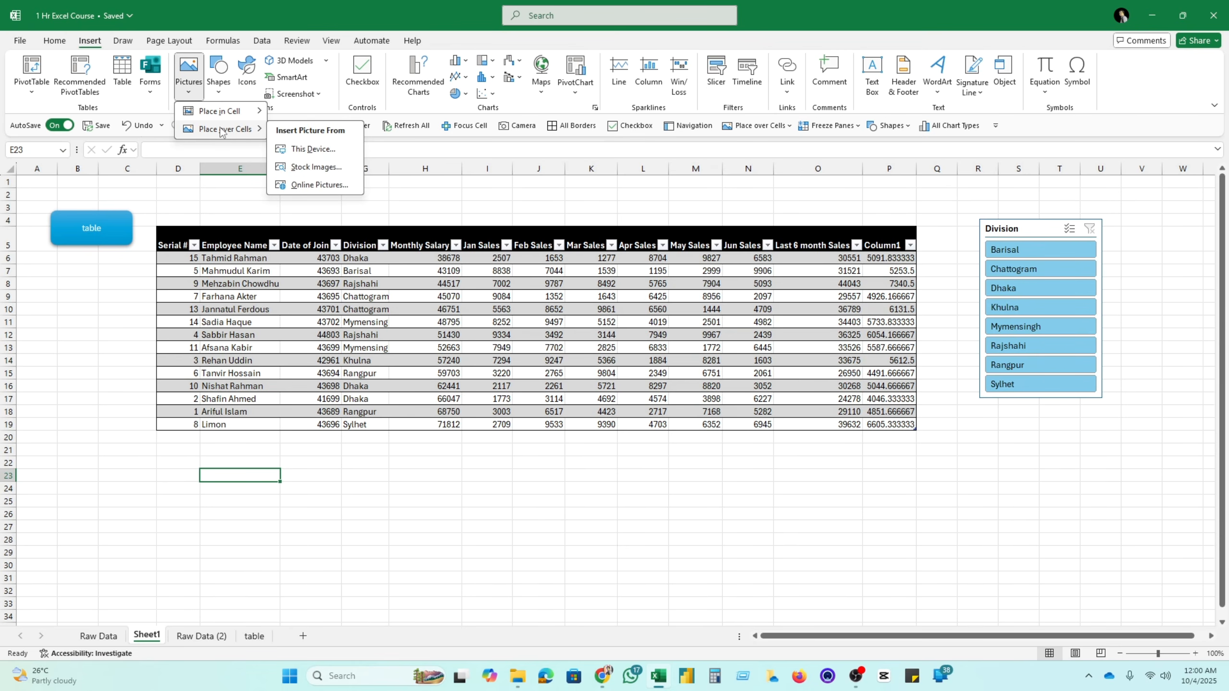
left_click(317, 153)
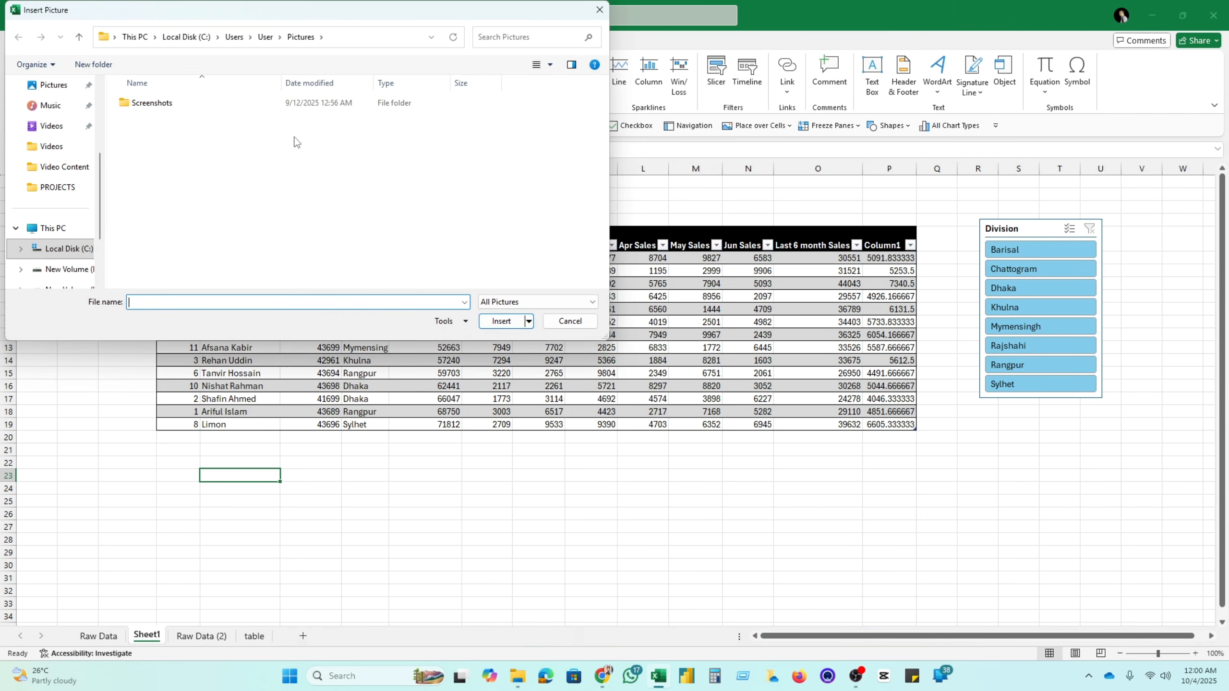
scroll(51, 146, "up", 3)
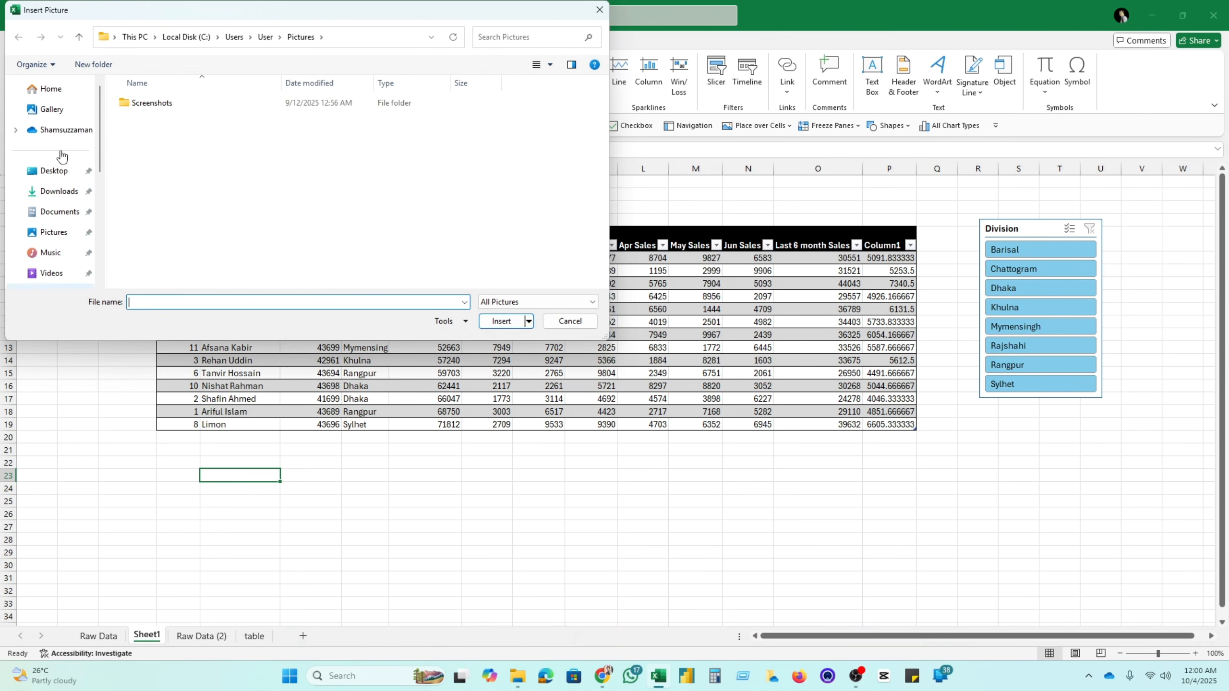
left_click(56, 167)
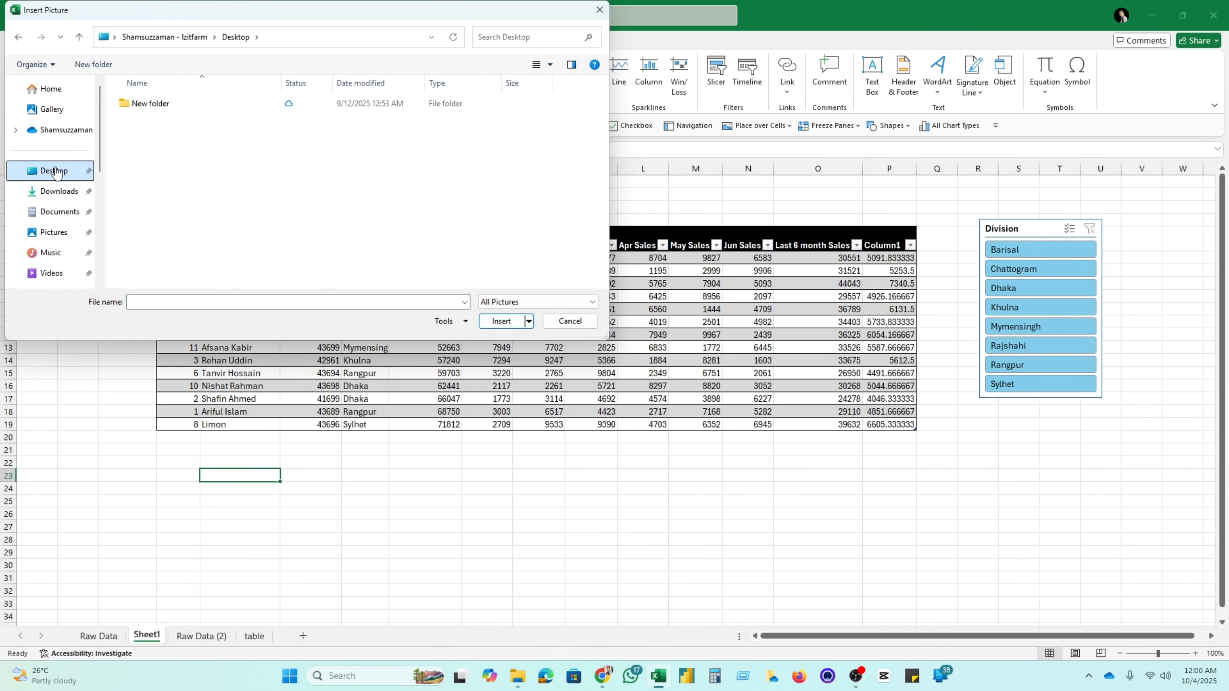
left_click(50, 110)
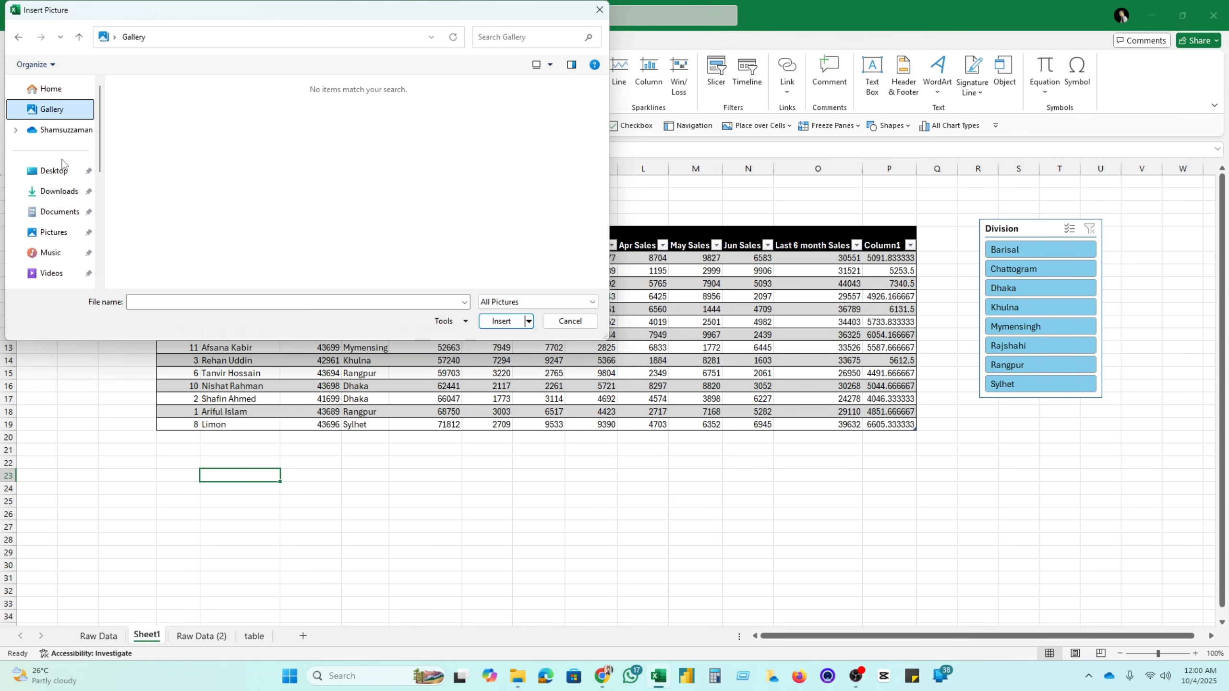
left_click(47, 193)
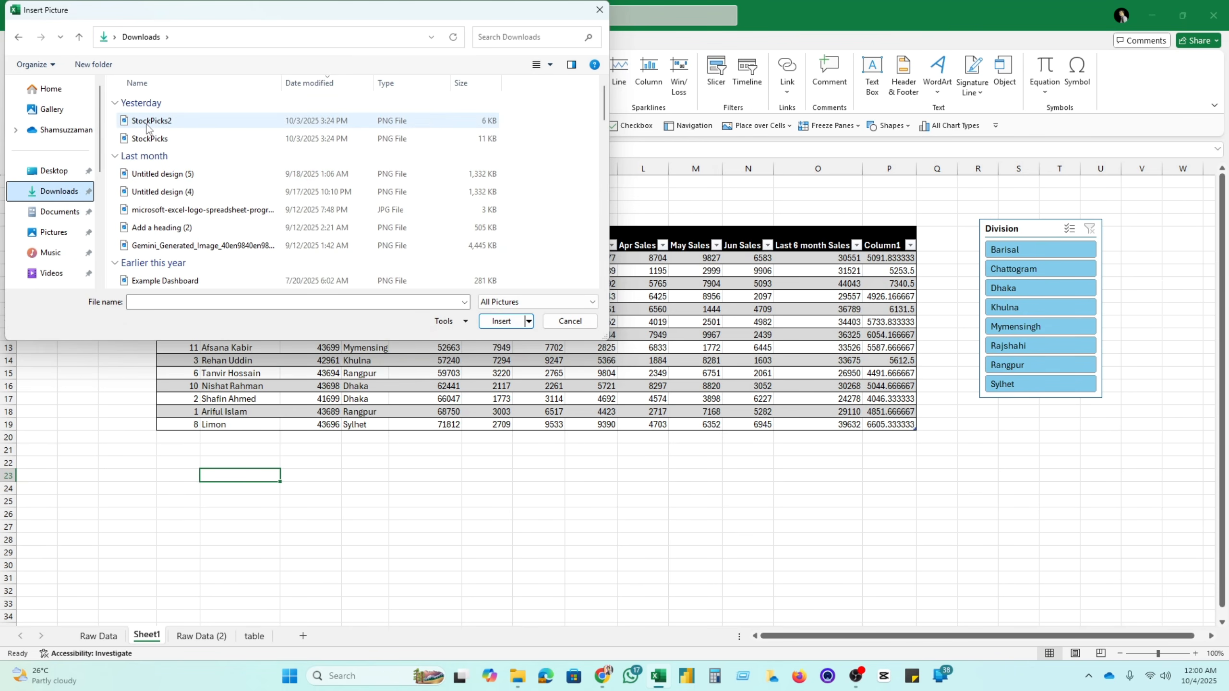
left_click(154, 122)
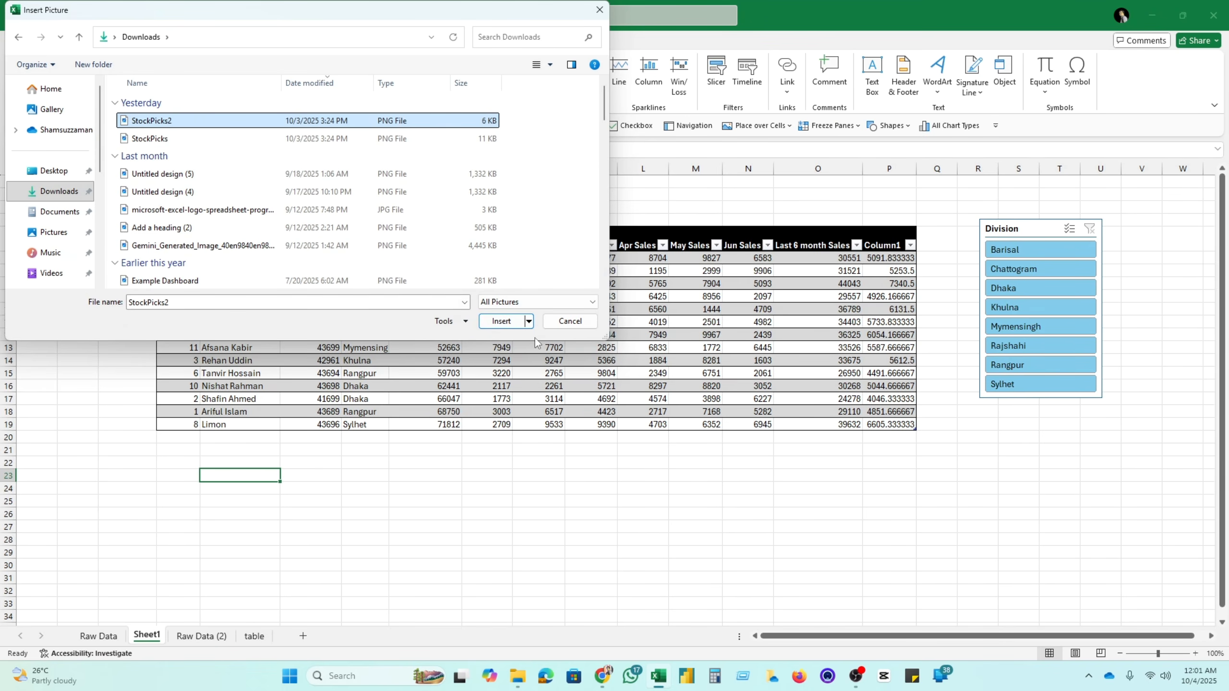
left_click(501, 321)
Resize the inserted picture to about 1.04" high and 8.85" wide and position it below the table
scroll(714, 464, "down", 2)
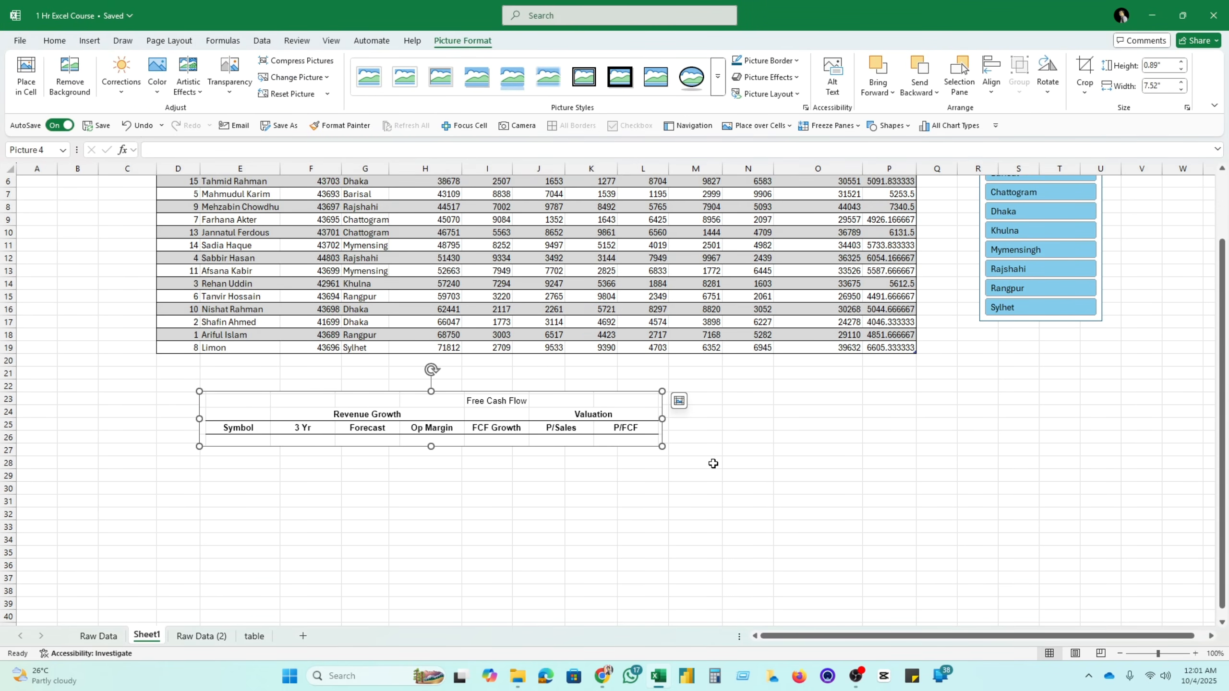
left_click_drag(664, 449, 739, 525)
left_click_drag(895, 475, 718, 465)
left_click_drag(1133, 382, 554, 450)
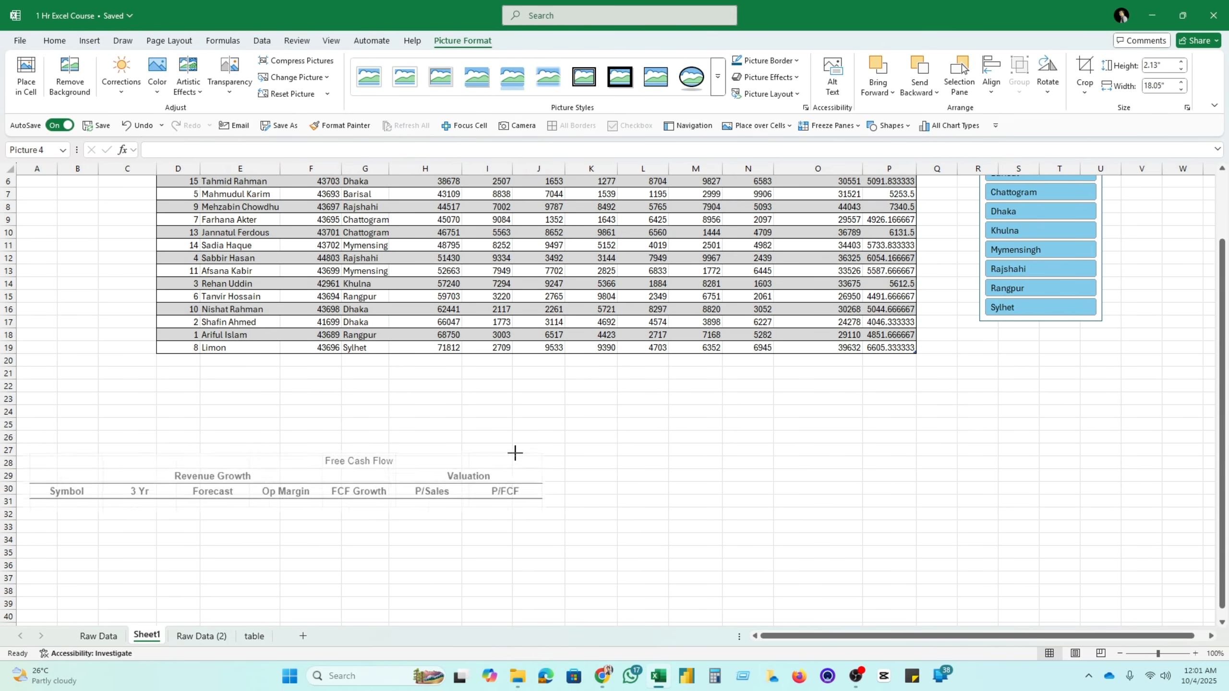
left_click_drag(363, 481, 527, 435)
left_click_drag(376, 435, 389, 451)
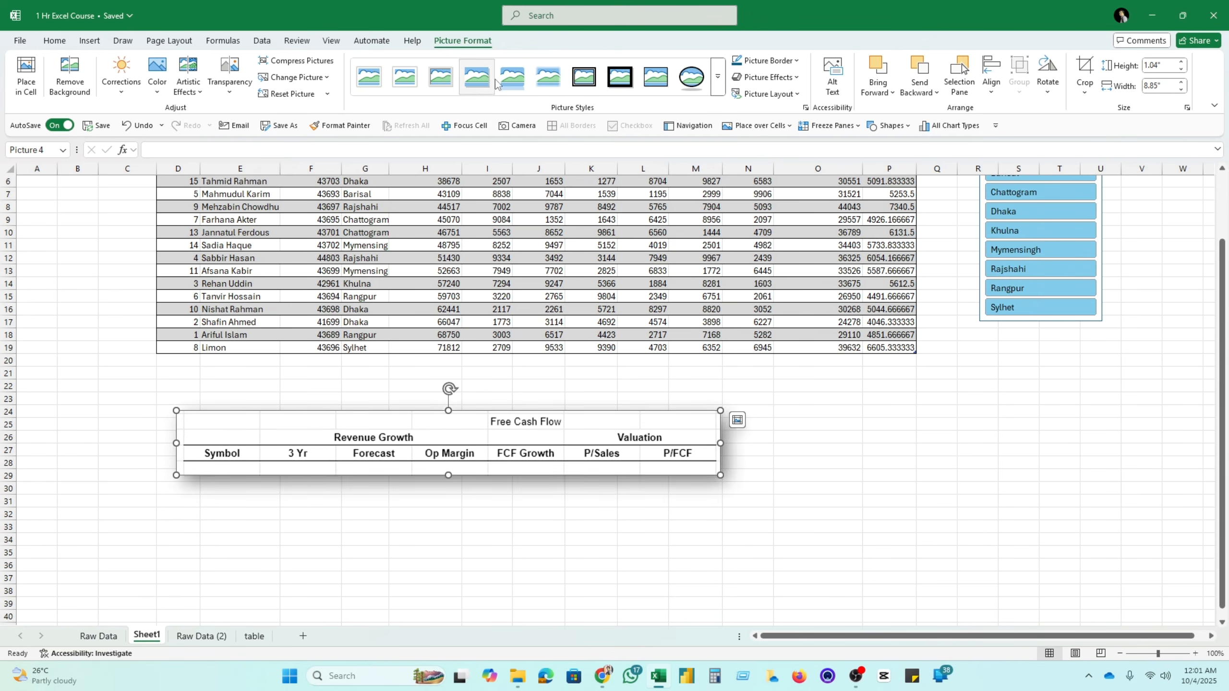
Apply the grey metal frame picture style to the inserted picture and deselect it
left_click(440, 76)
left_click(892, 445)
left_click(617, 459)
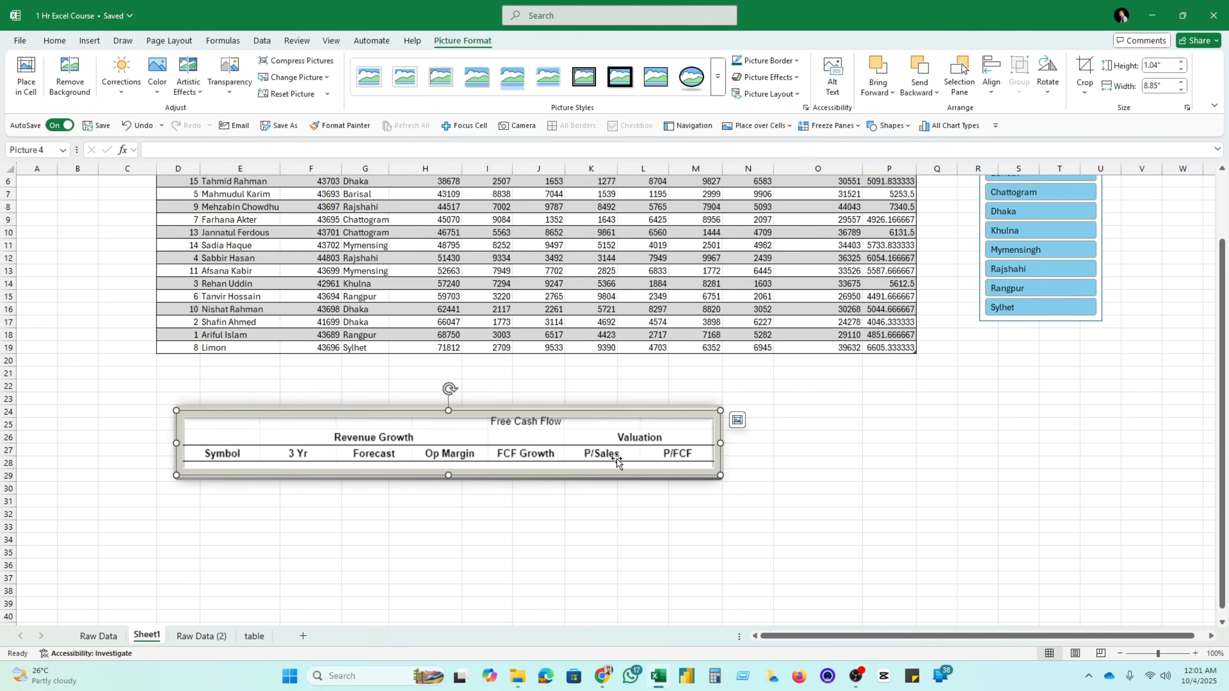
key("Escape")
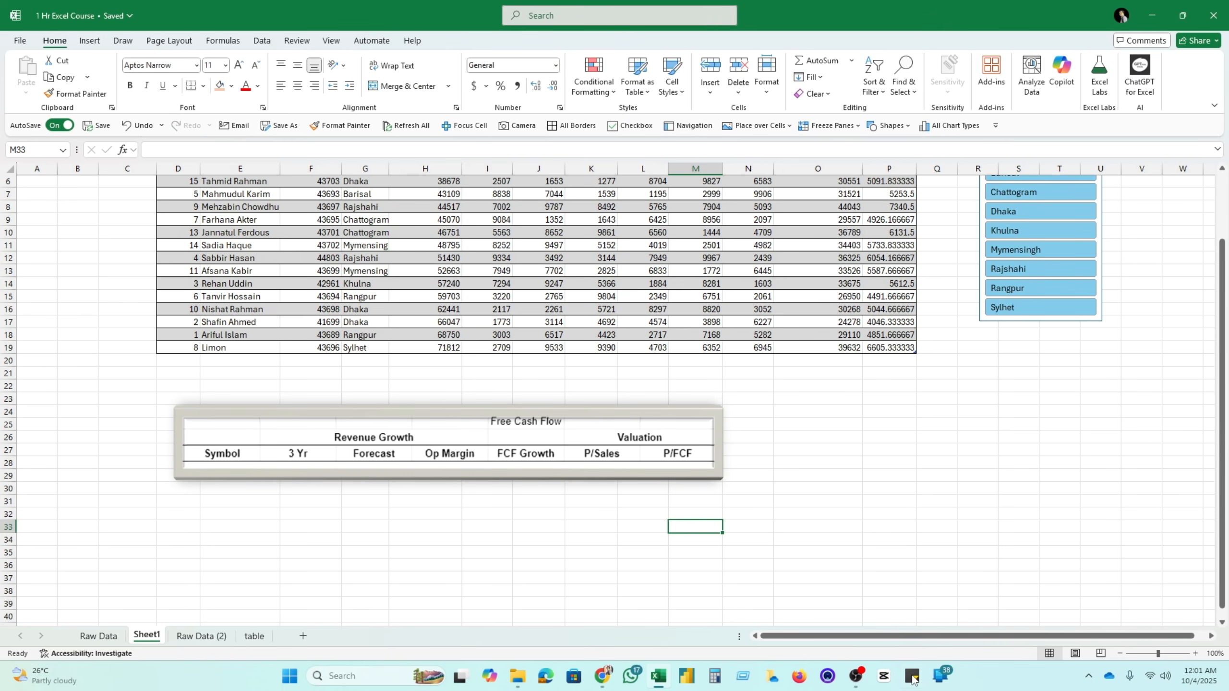
left_click(129, 565)
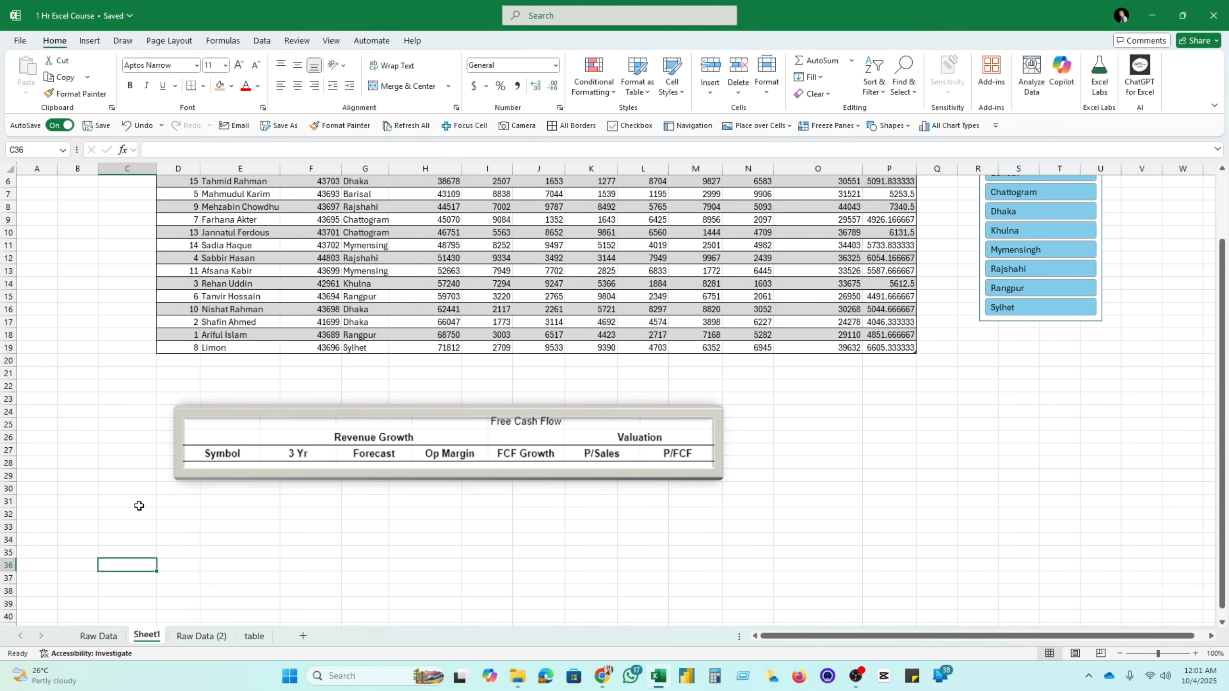
Review the finished Sheet1, look through the Raw Data, Raw Data (2) and table sheets, and end on Raw Data (2)
scroll(376, 334, "up", 2)
left_click(88, 305)
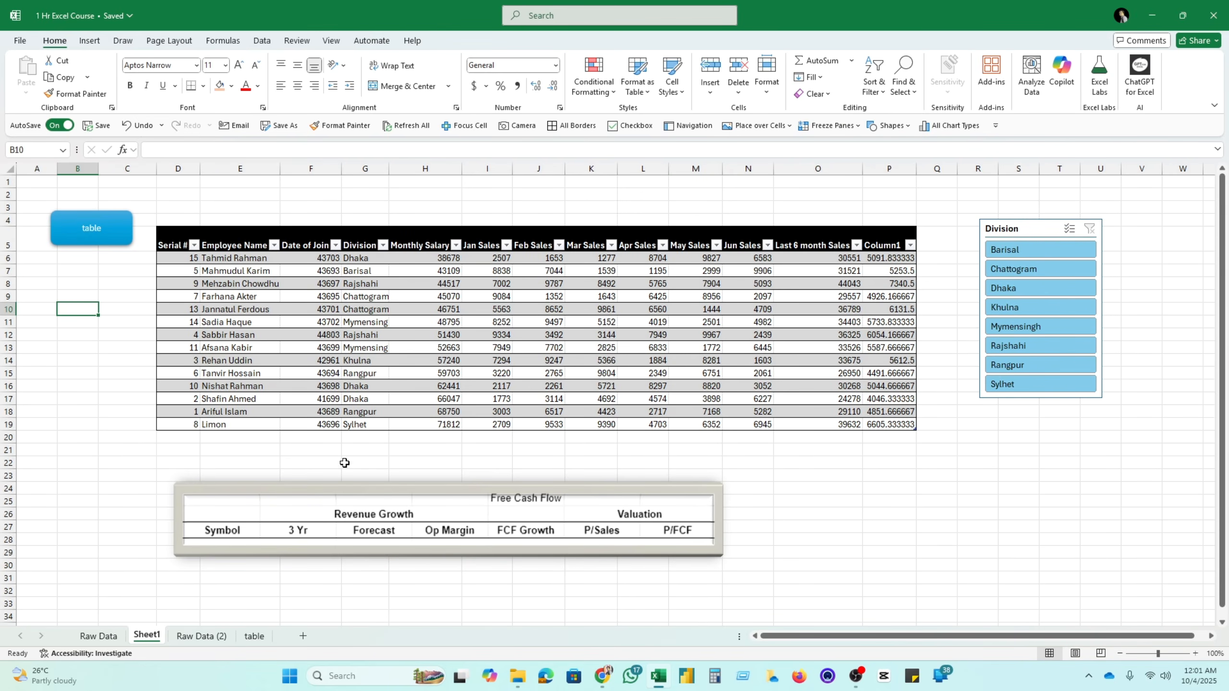
left_click(99, 635)
left_click(201, 635)
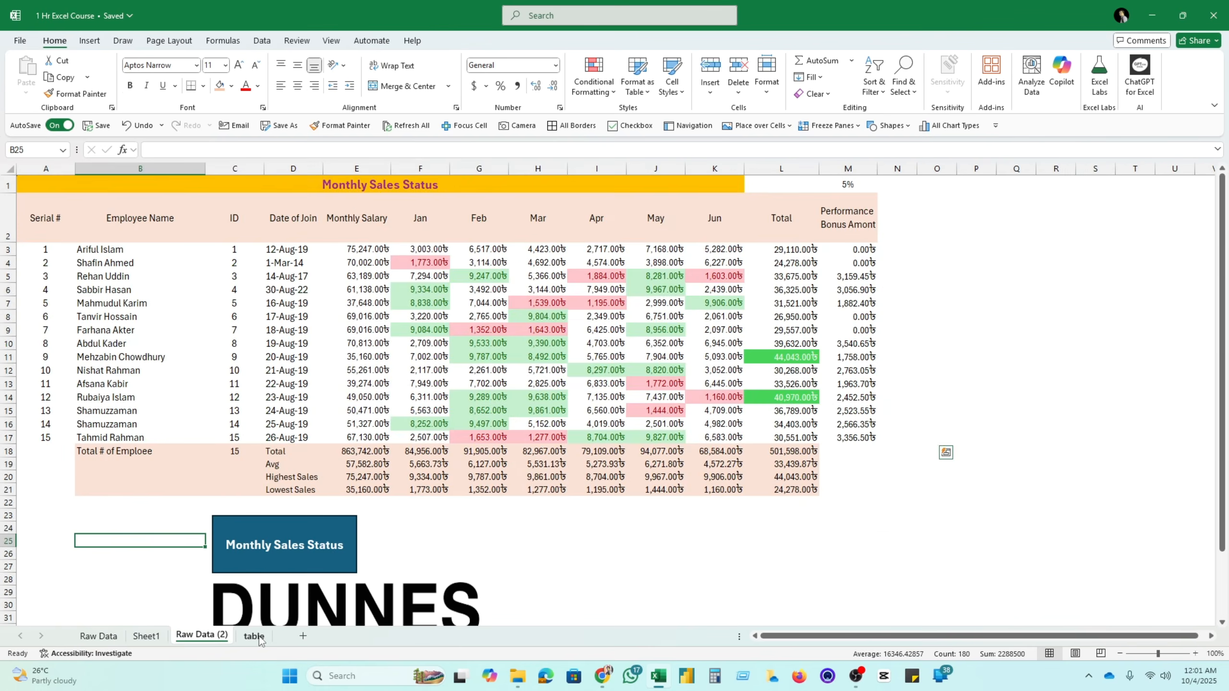
left_click(245, 636)
left_click(146, 636)
left_click(212, 635)
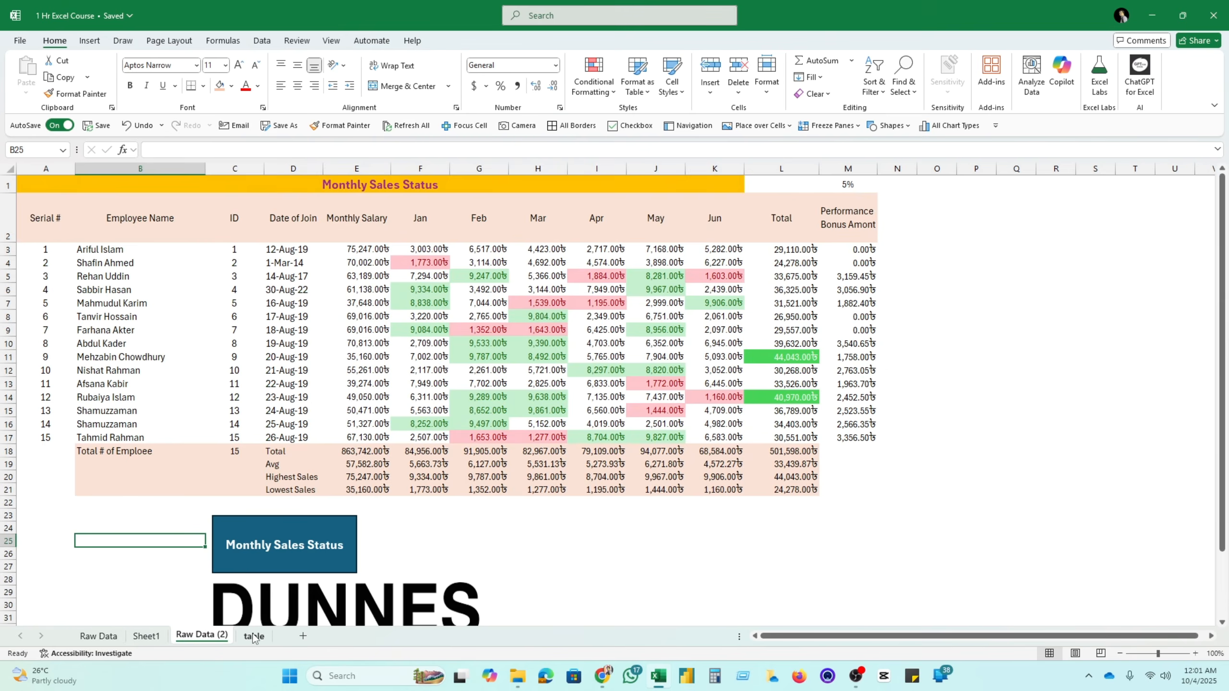
Enter the text Table in cell B10 of Sheet1, viewing the table and Raw Data (2) sheets for reference
left_click(256, 636)
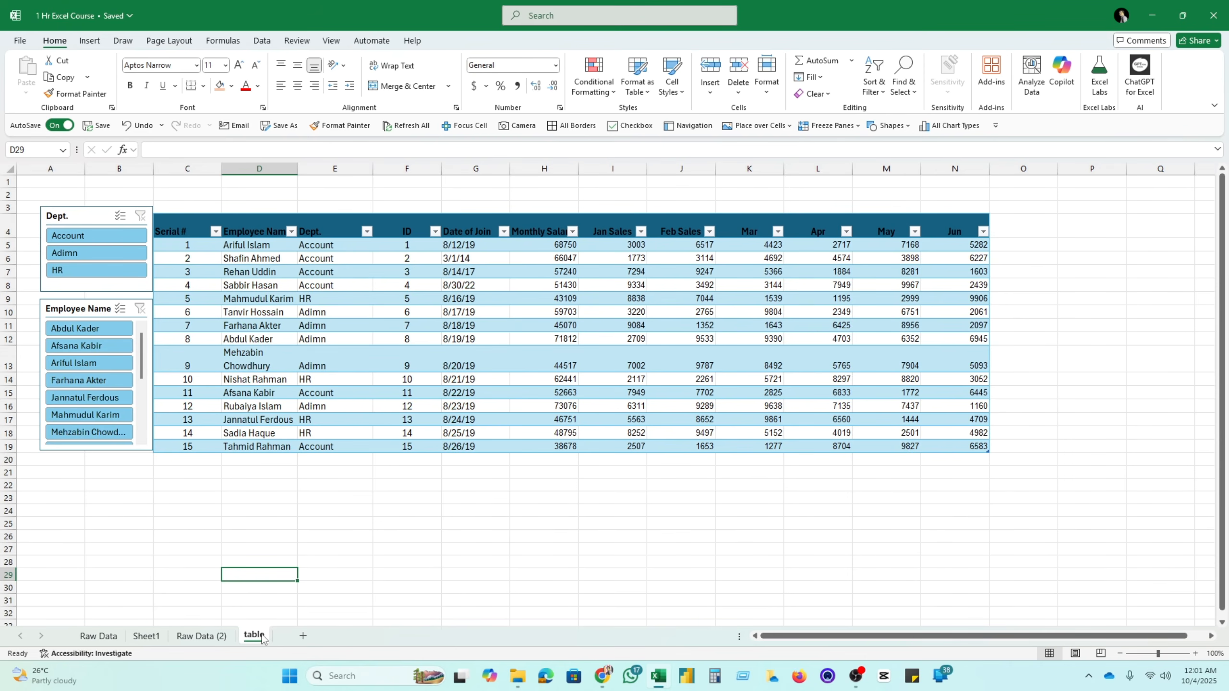
left_click(199, 636)
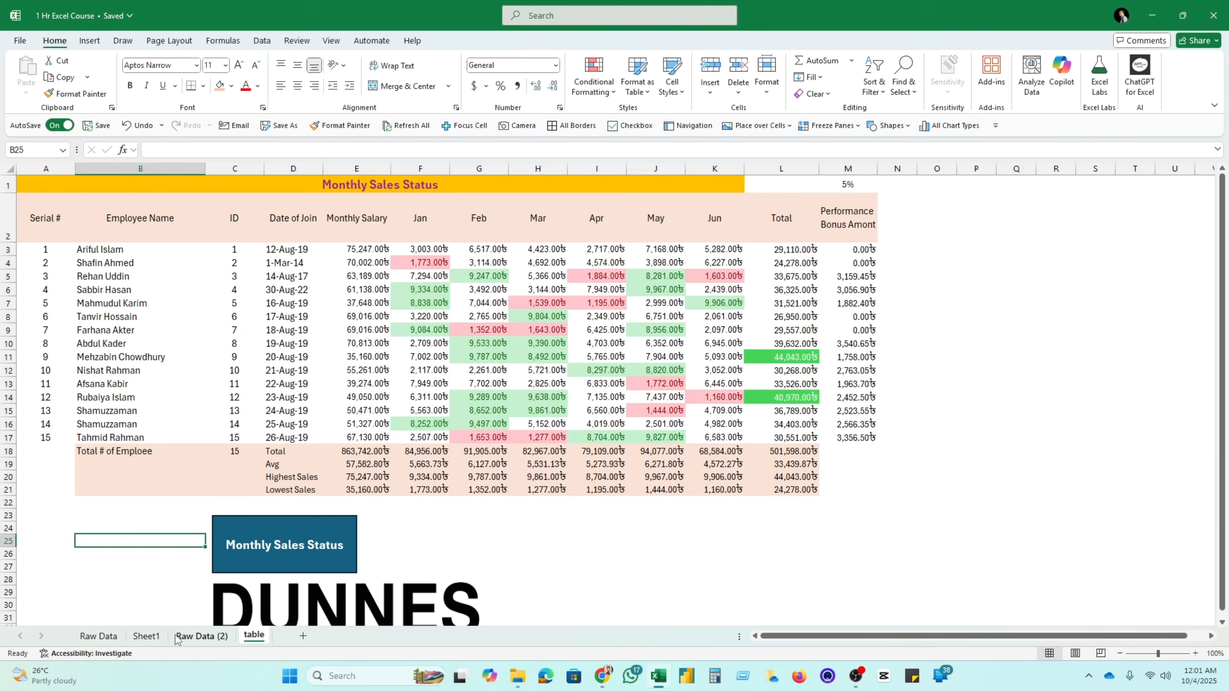
left_click(148, 638)
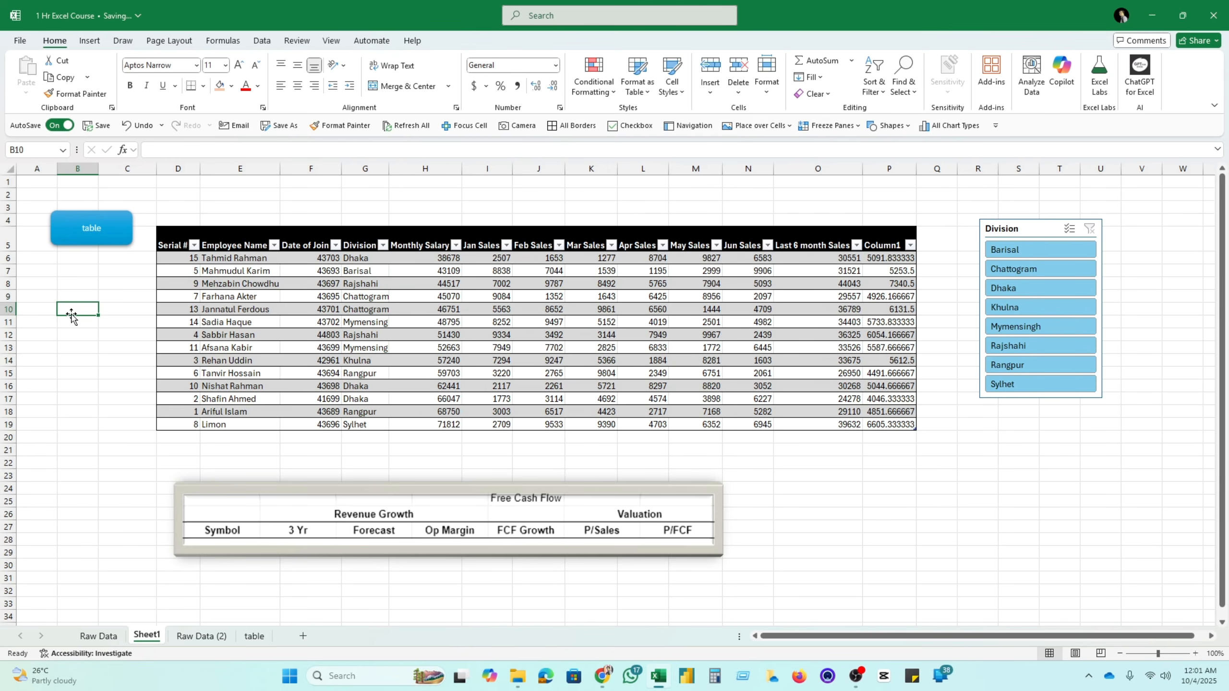
type("Table")
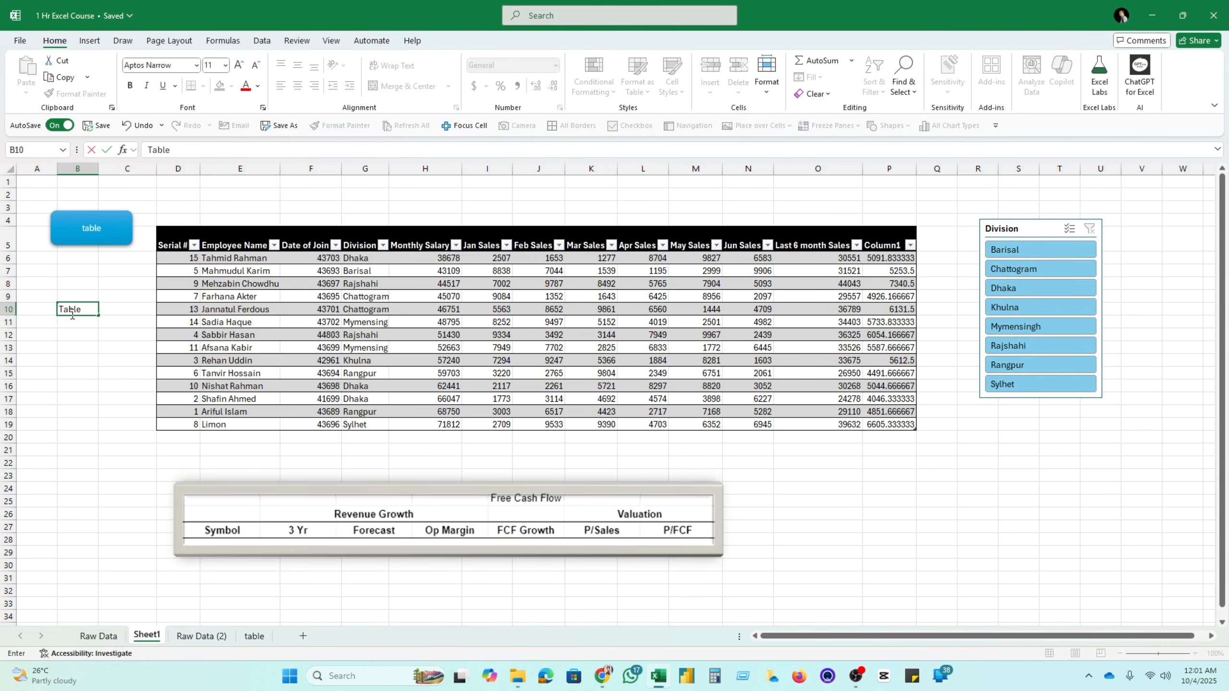
left_click(156, 424)
left_click(67, 307)
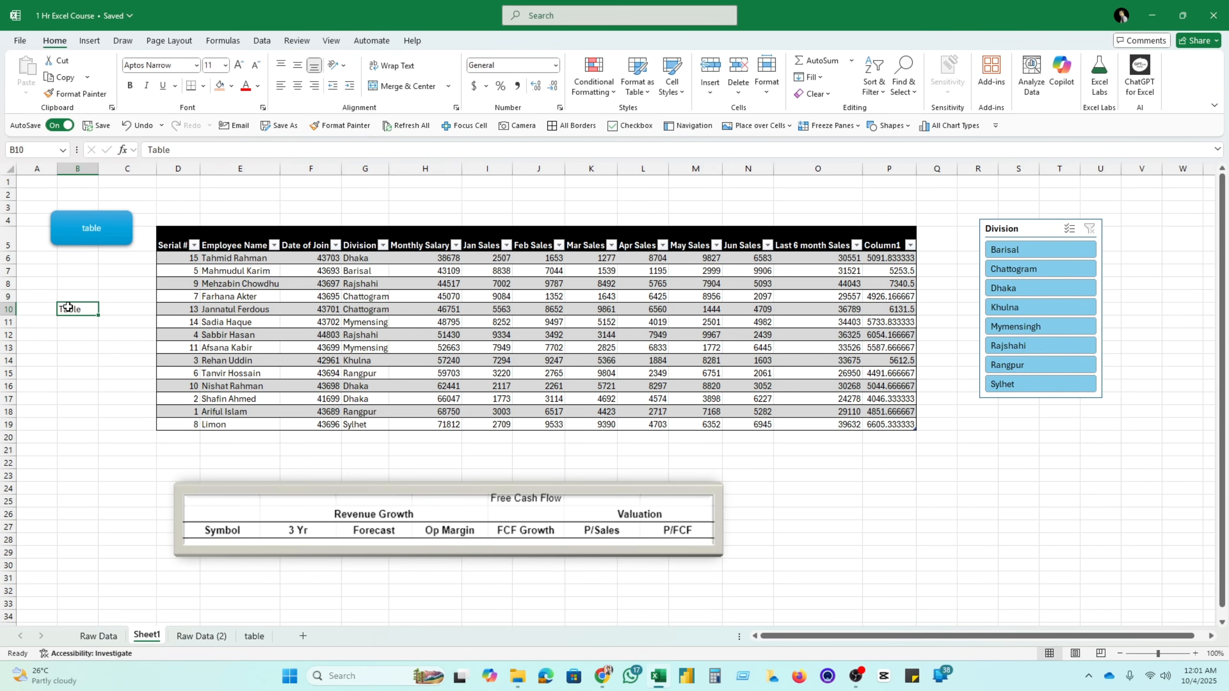
left_click(254, 636)
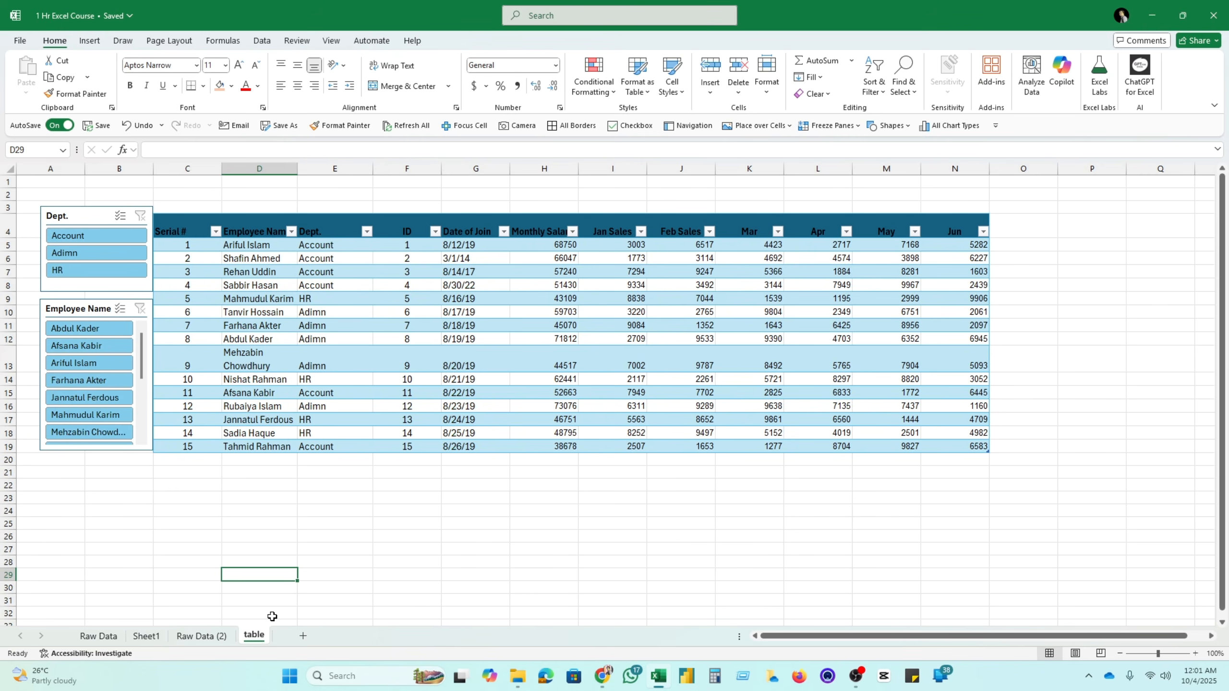
left_click(146, 636)
left_click(79, 453)
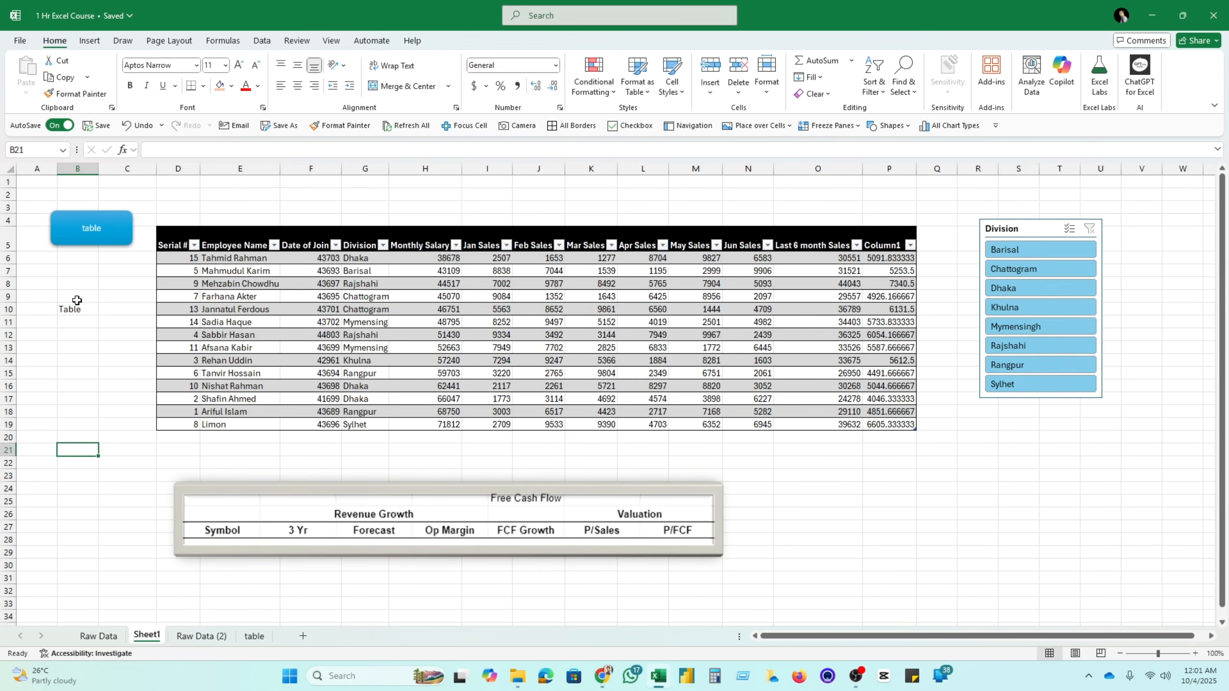
left_click(78, 307)
right_click(78, 308)
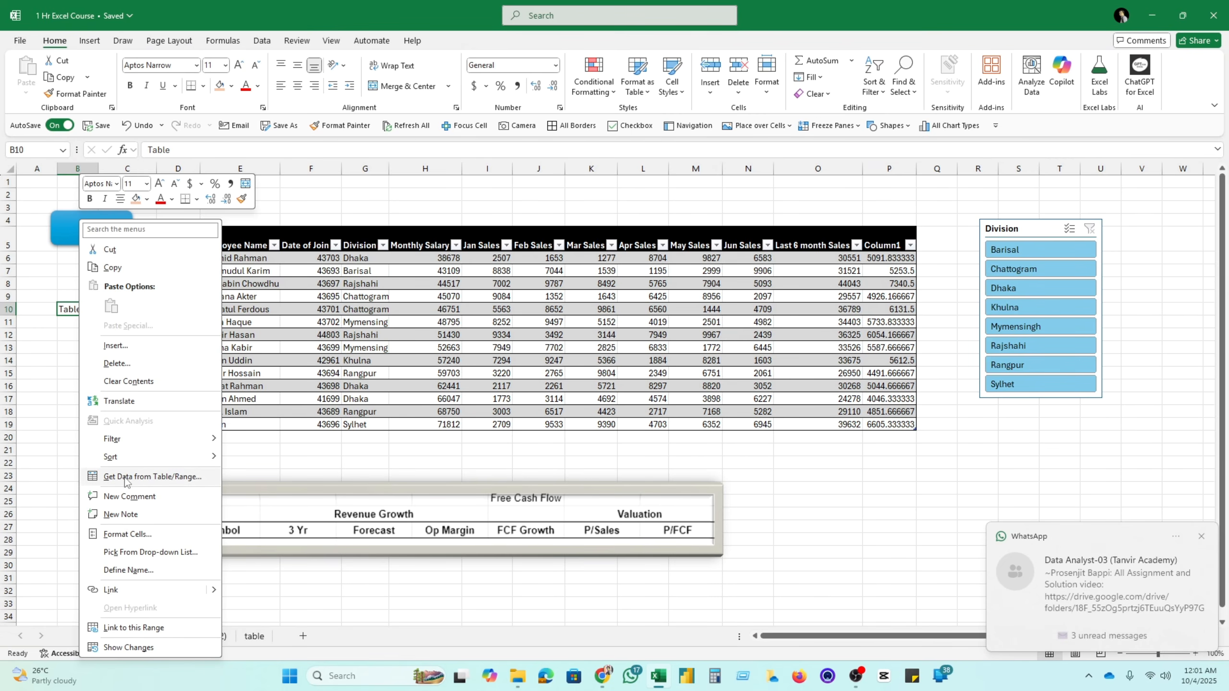
left_click(1202, 537)
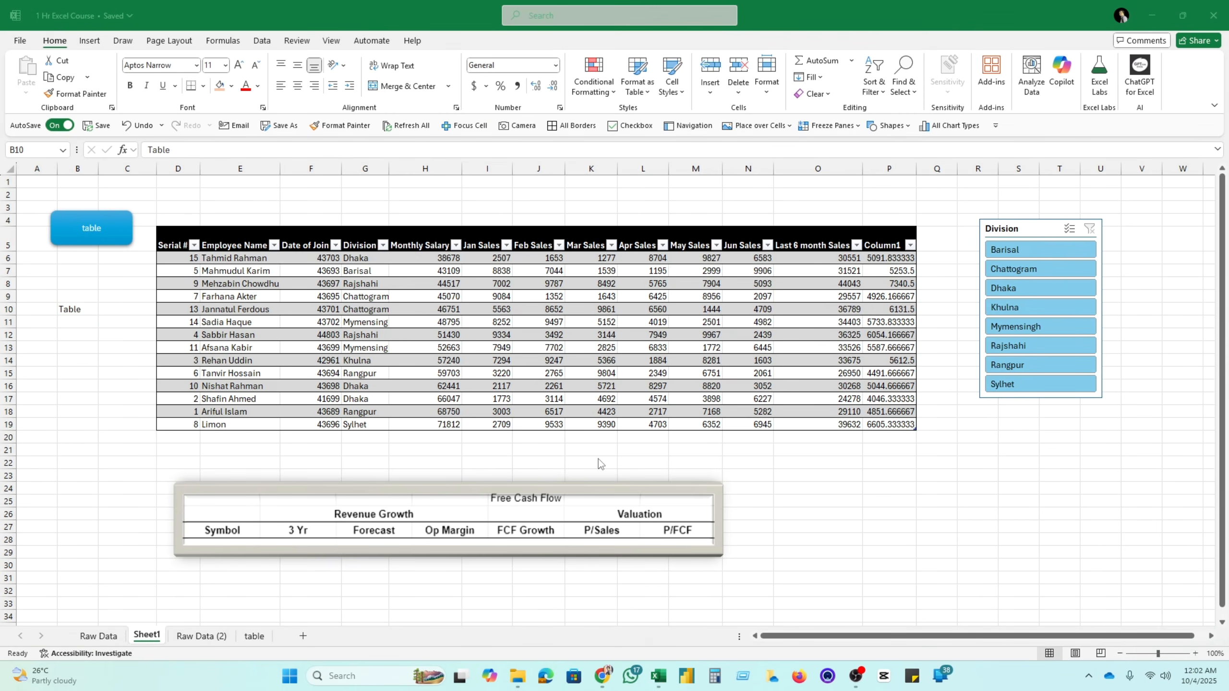
right_click(90, 318)
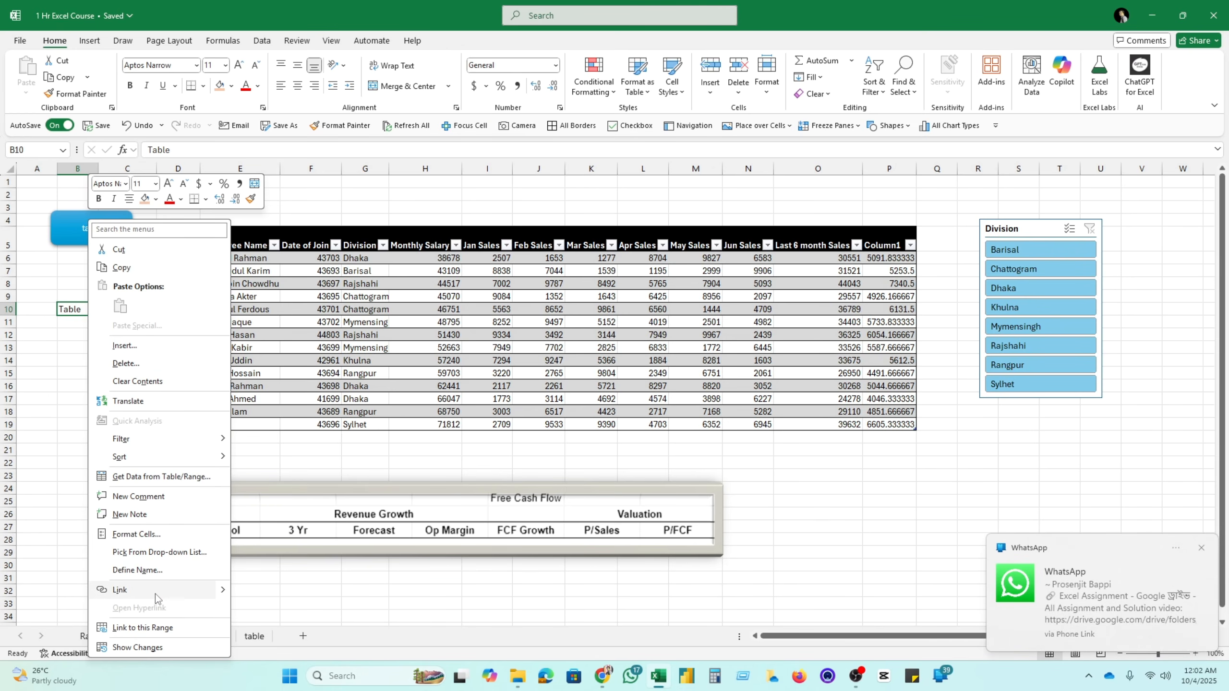
left_click(222, 590)
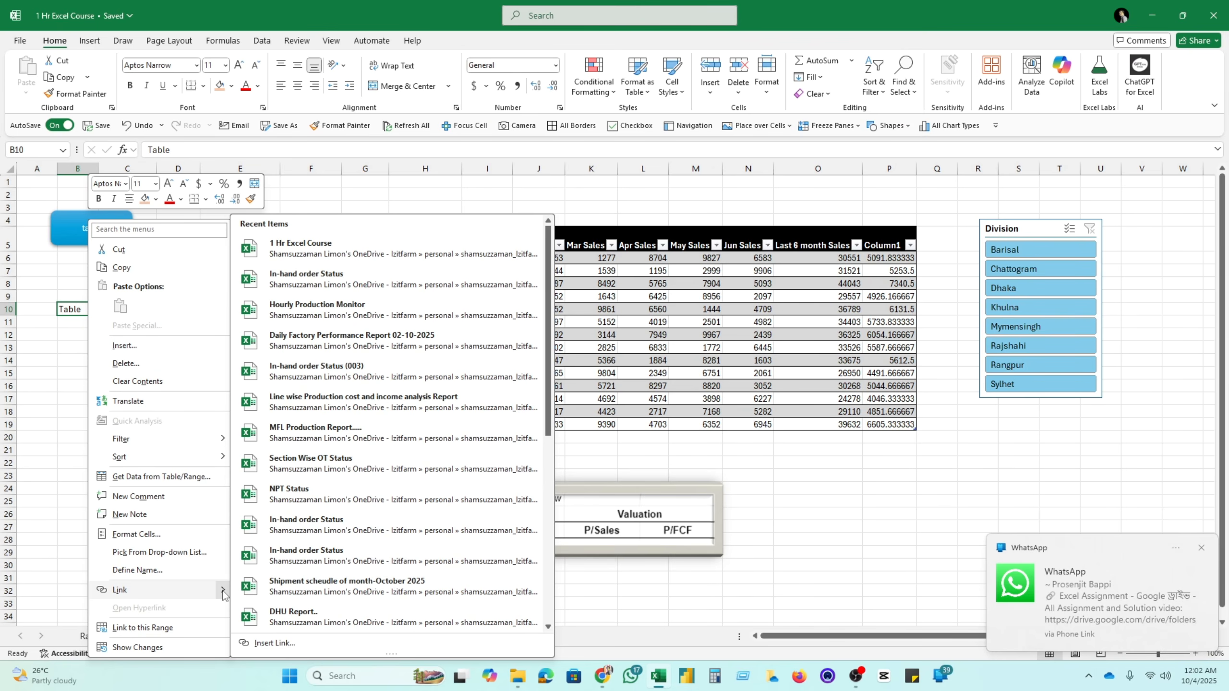
left_click(196, 593)
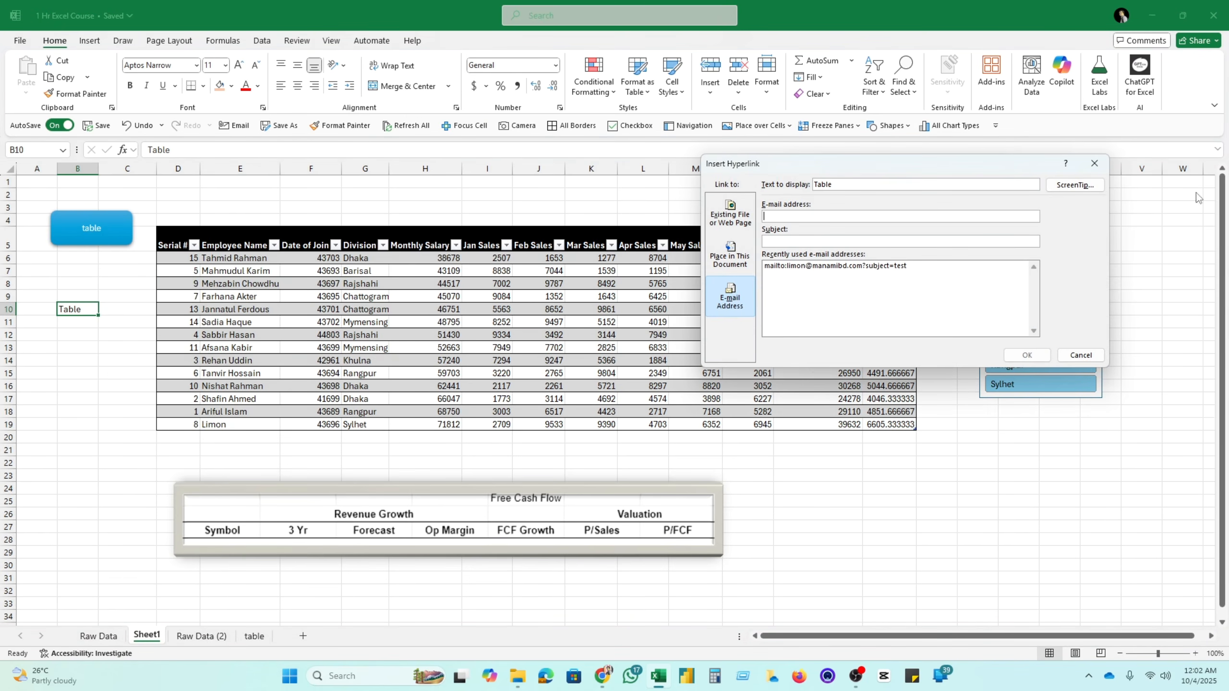
left_click(1094, 163)
left_click(117, 399)
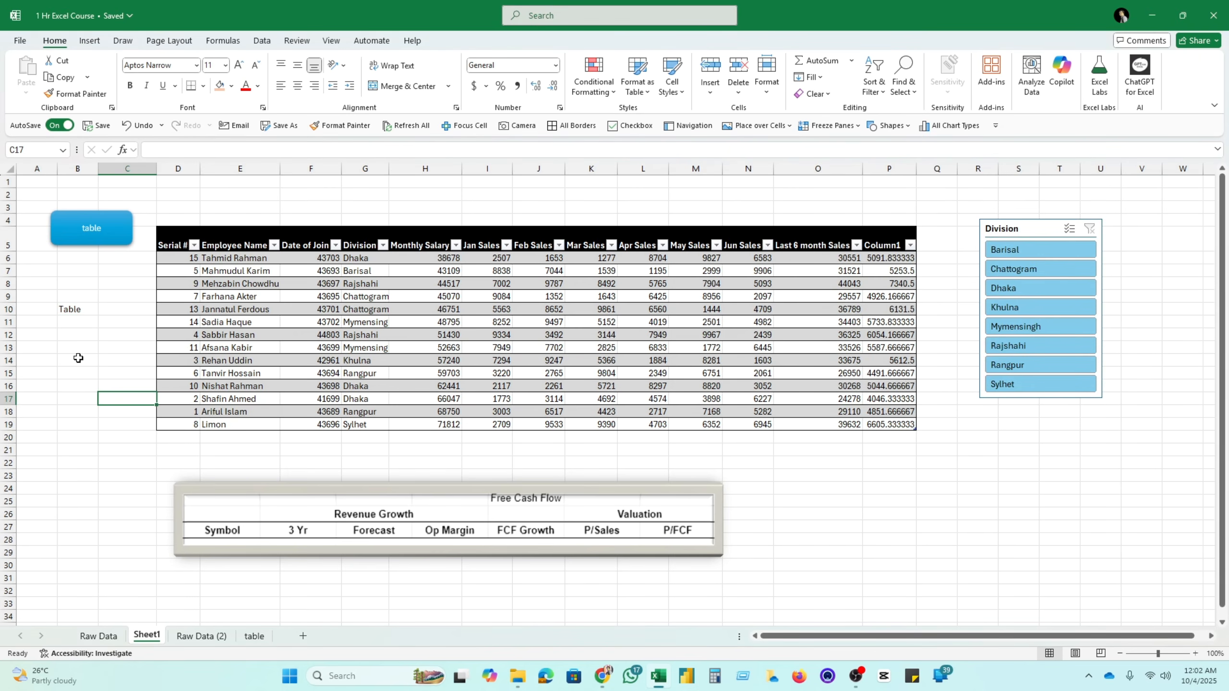
Insert a hyperlink on cell B10 that points to cell A1 of the table sheet in this document
left_click(85, 302)
right_click(83, 308)
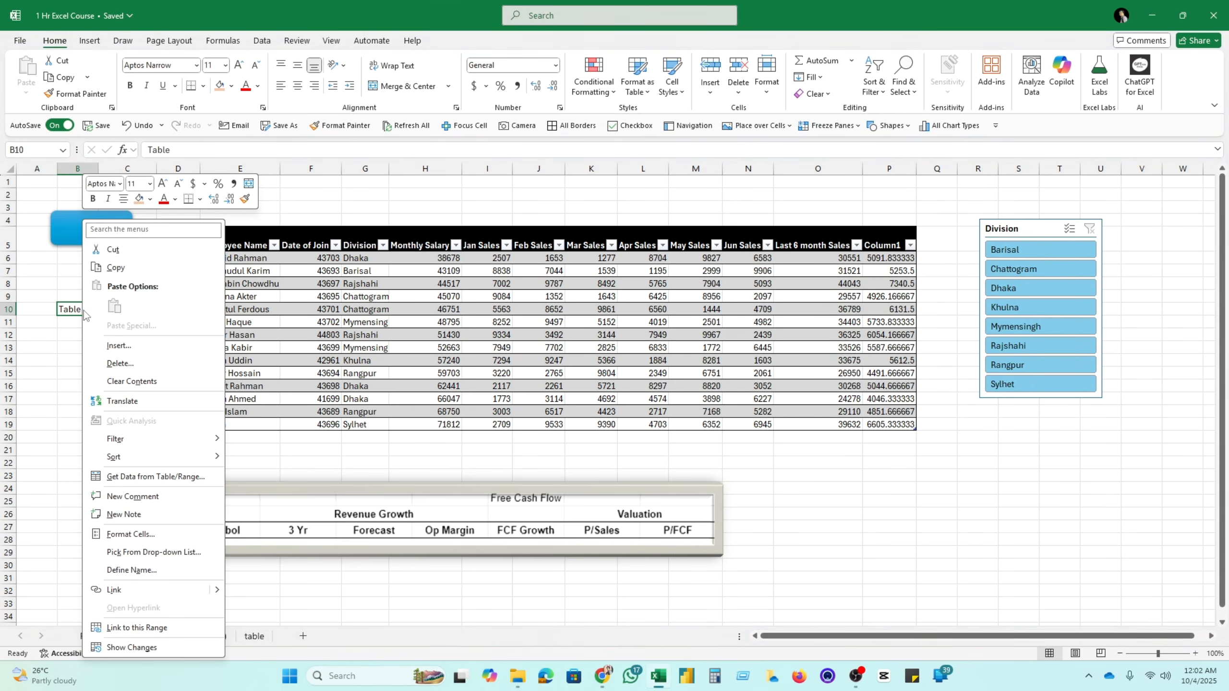
left_click(131, 591)
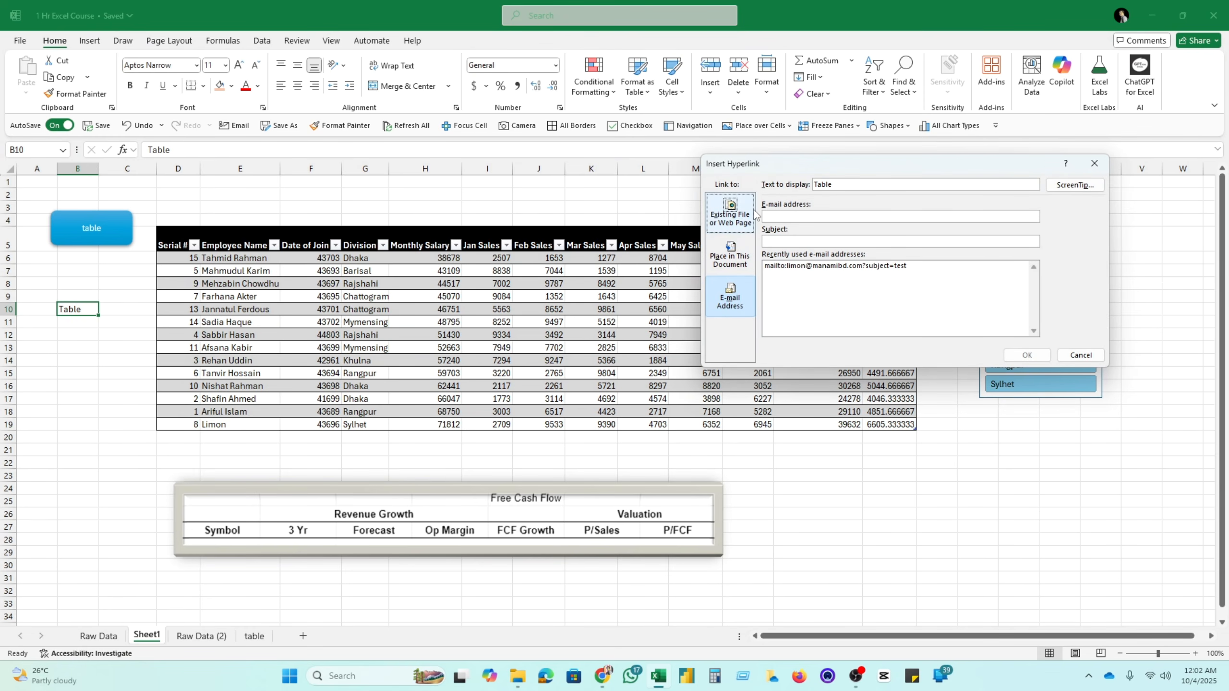
left_click(730, 295)
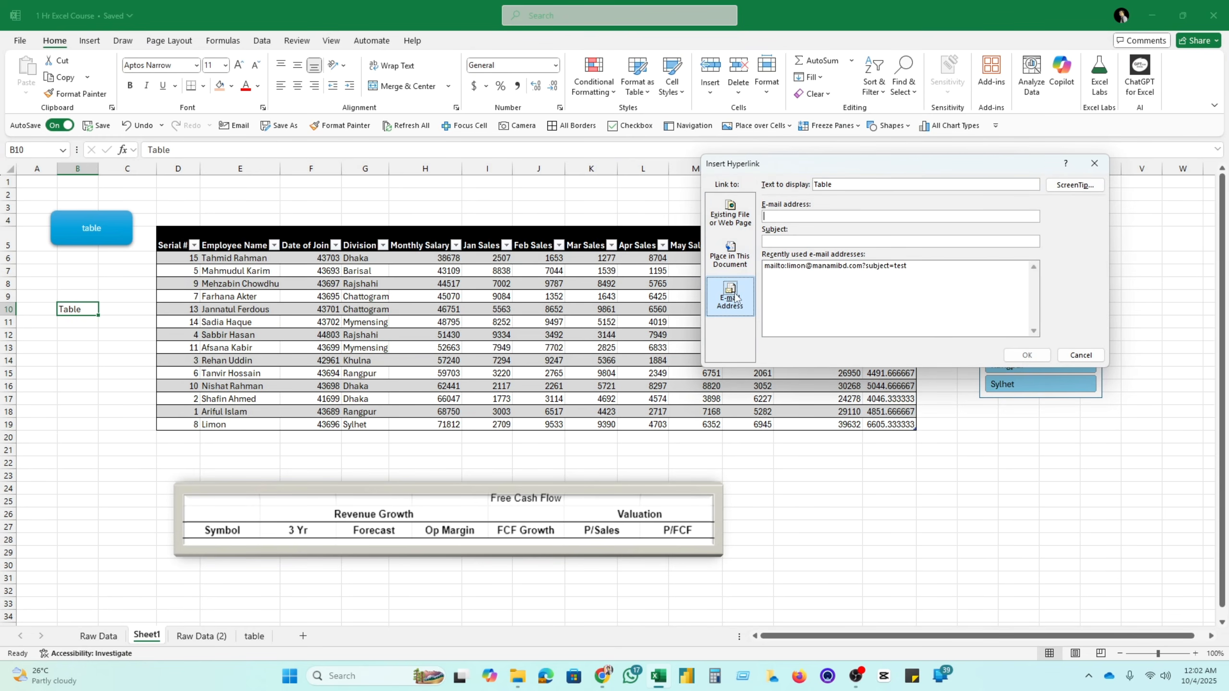
left_click(731, 254)
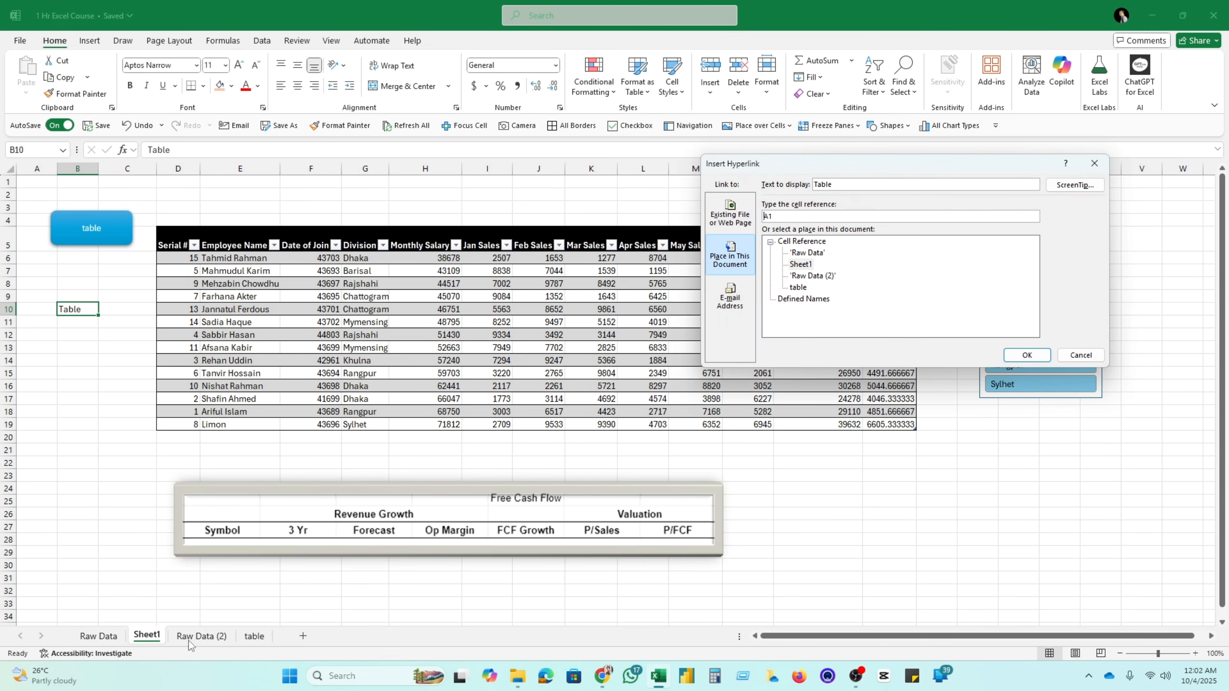
left_click(808, 254)
left_click(809, 267)
left_click(813, 276)
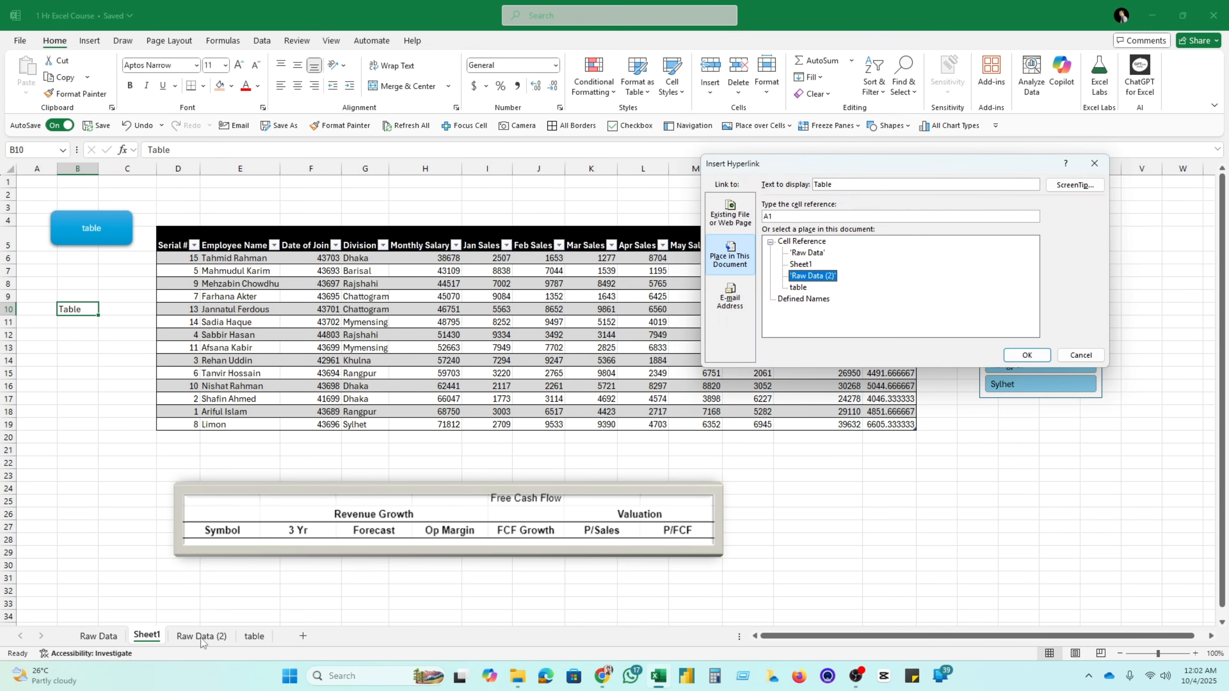
left_click(798, 289)
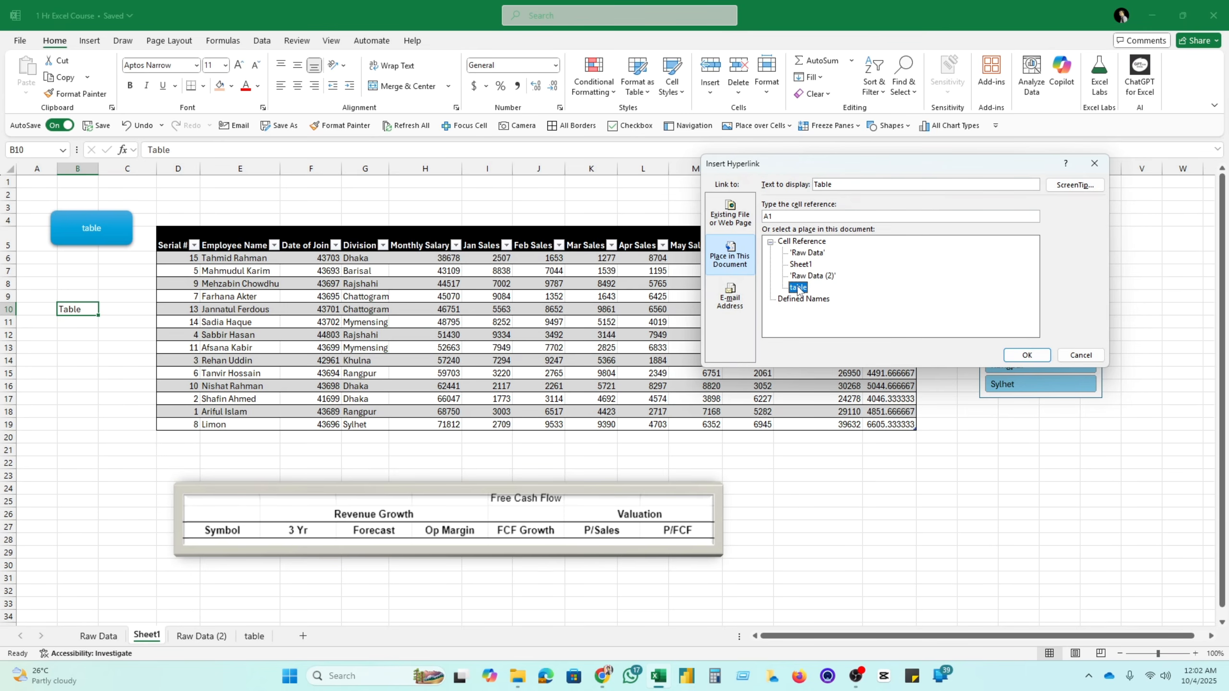
left_click(1027, 355)
left_click(80, 358)
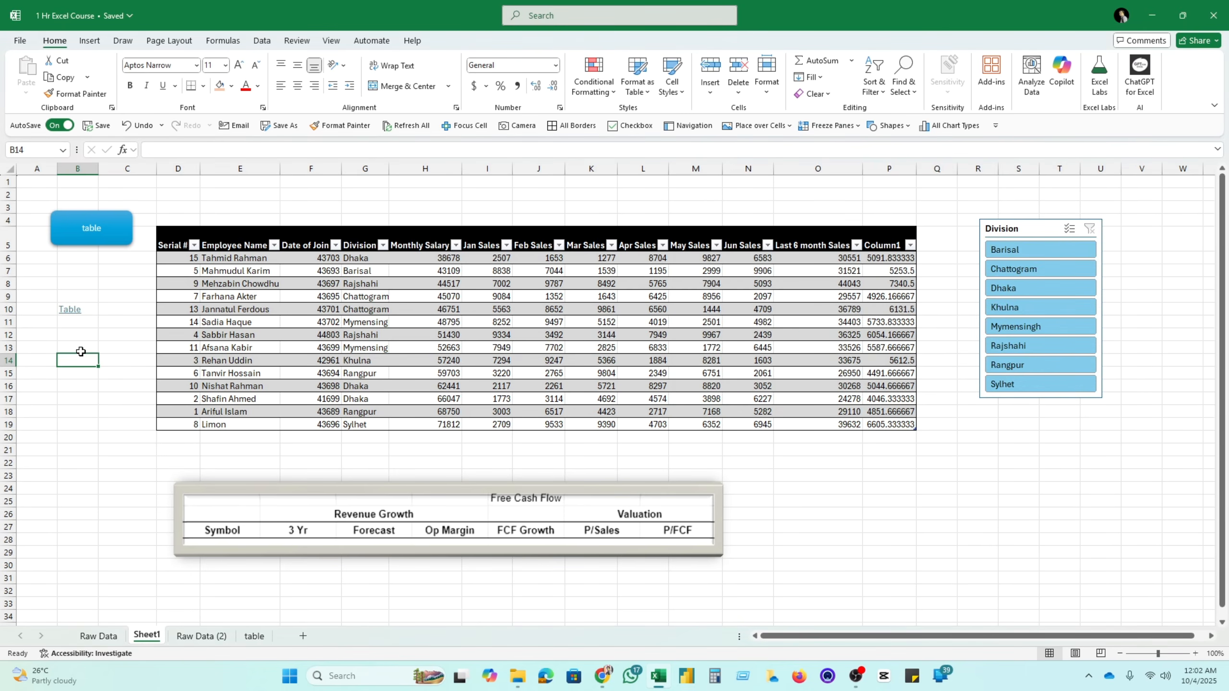
Test the Table hyperlink in cell B10 by following it to its target and returning to Sheet1 between tries
left_click(70, 310)
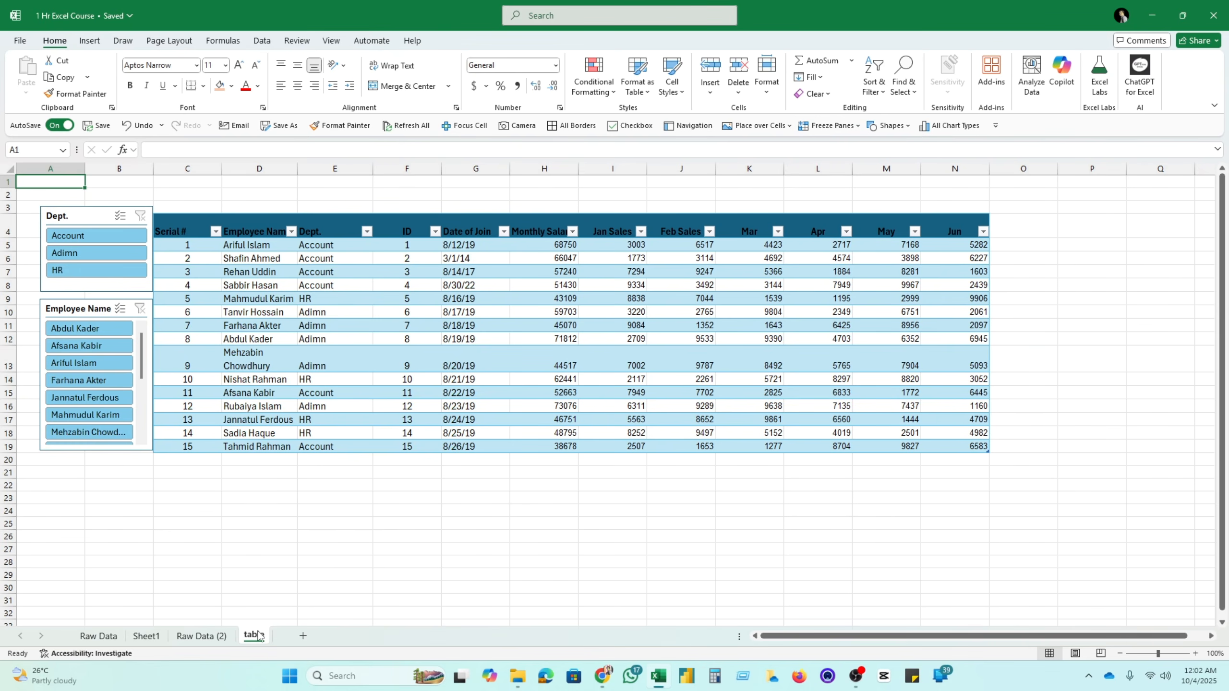
left_click(146, 636)
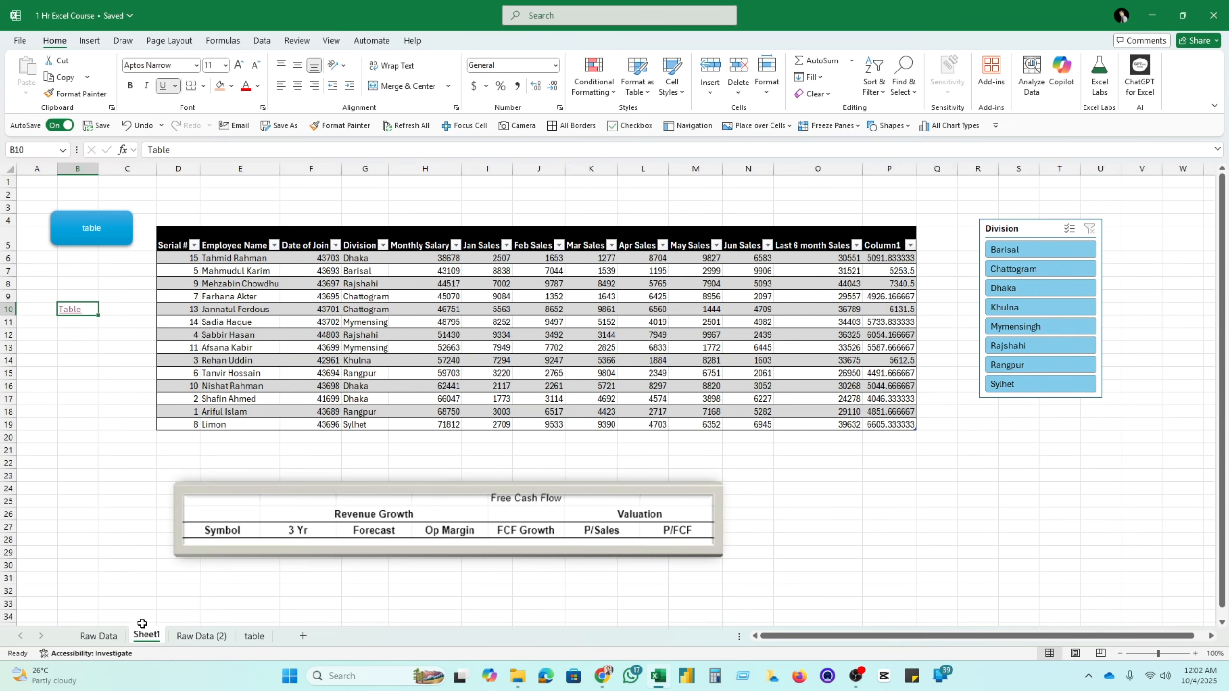
left_click(73, 312)
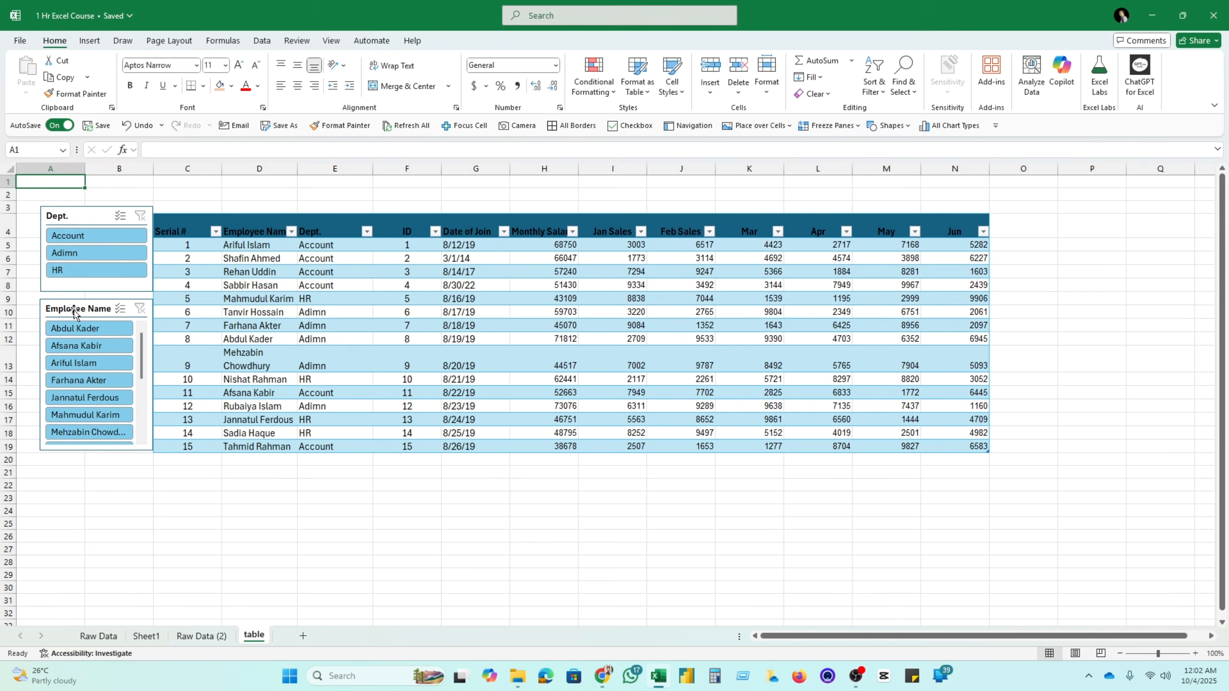
left_click(159, 638)
left_click(62, 360)
left_click(80, 310)
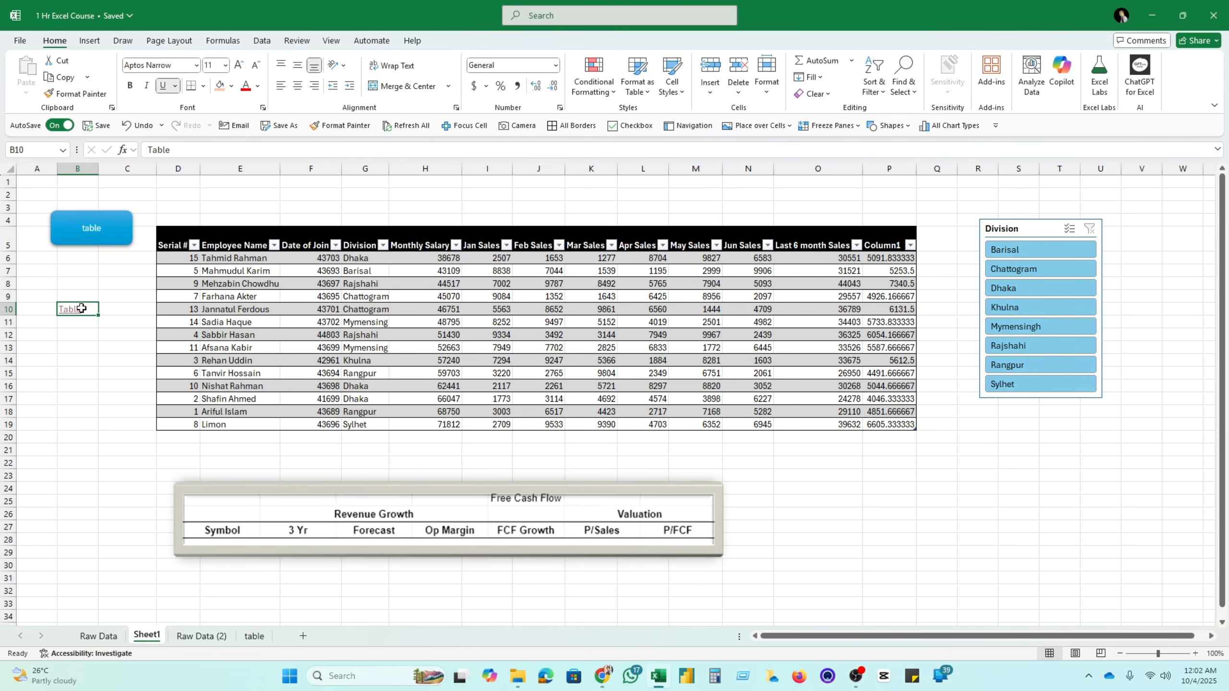
Link the blue shape labelled table to cell A1 of the table sheet and deselect it
left_click(126, 227)
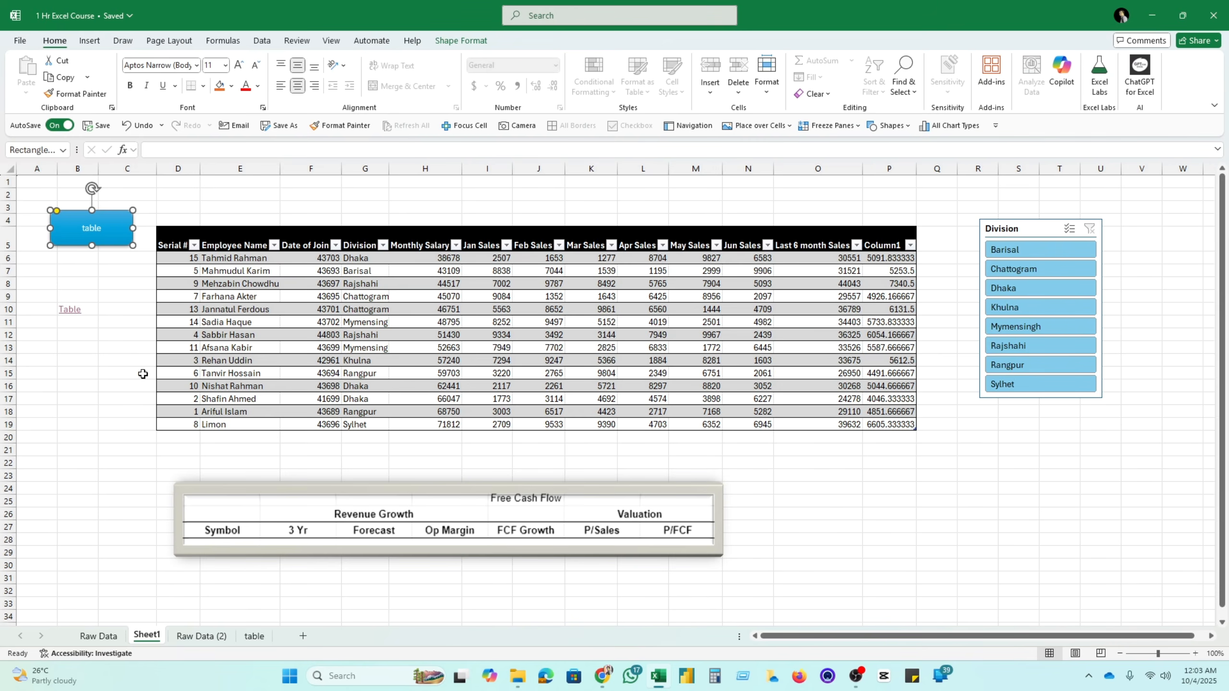
left_click(127, 405)
left_click(130, 208)
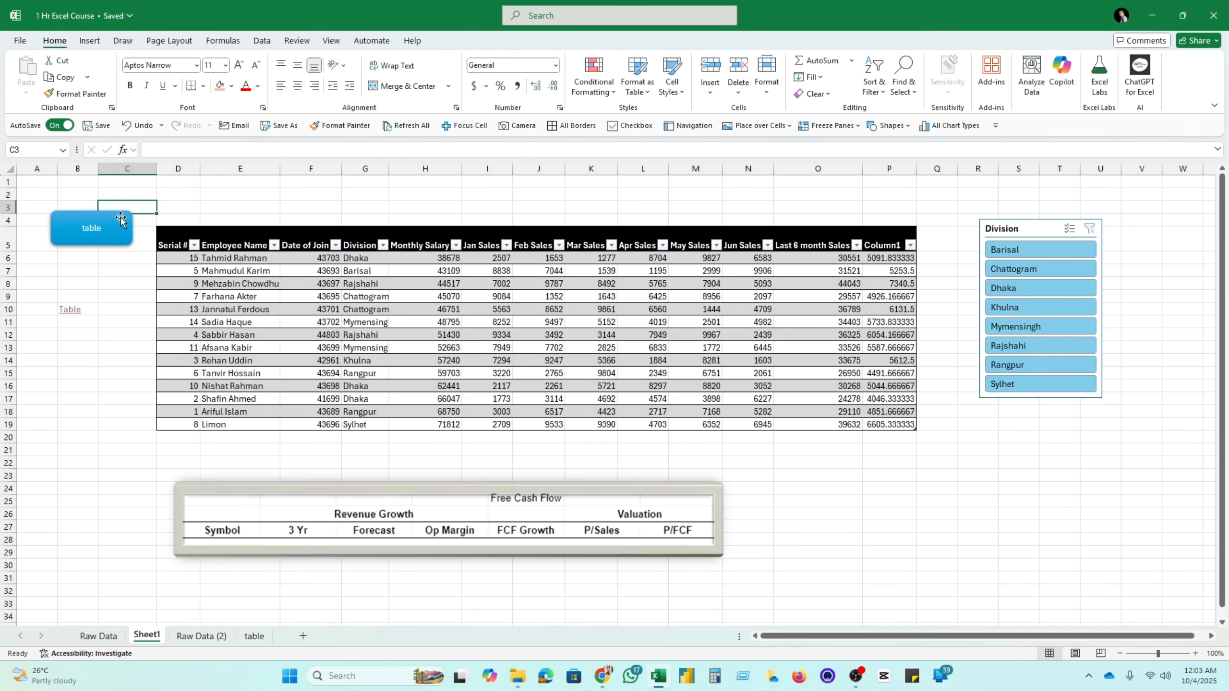
left_click(121, 220)
right_click(121, 221)
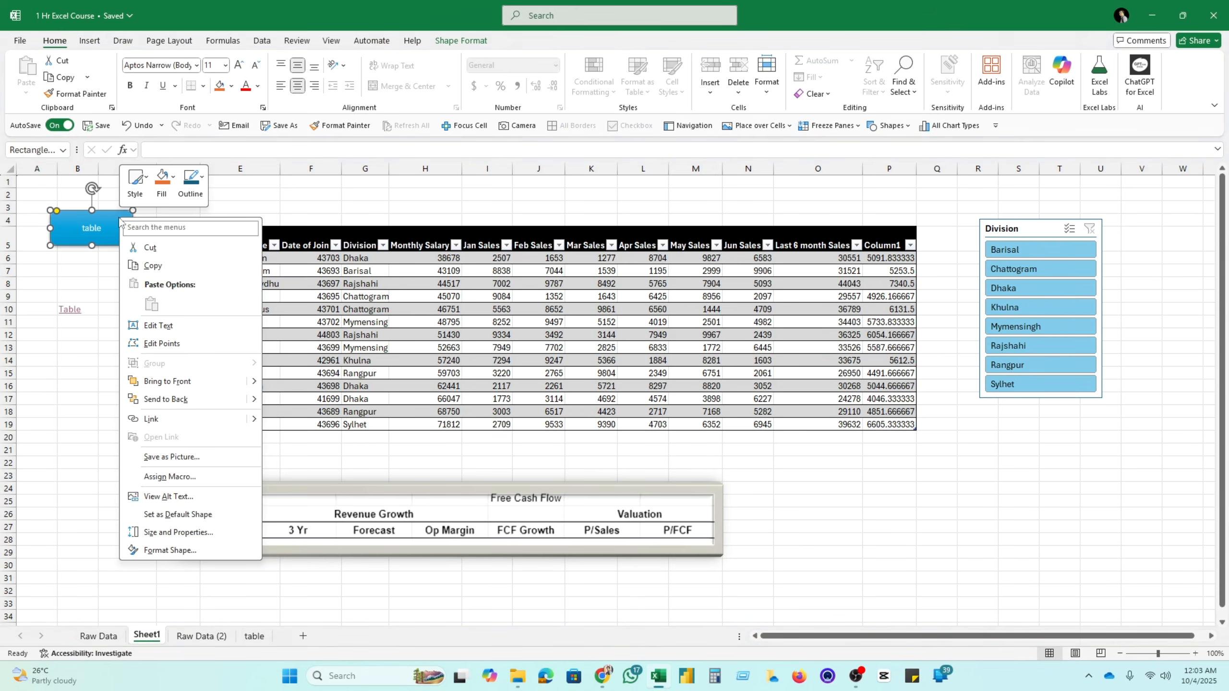
left_click(165, 419)
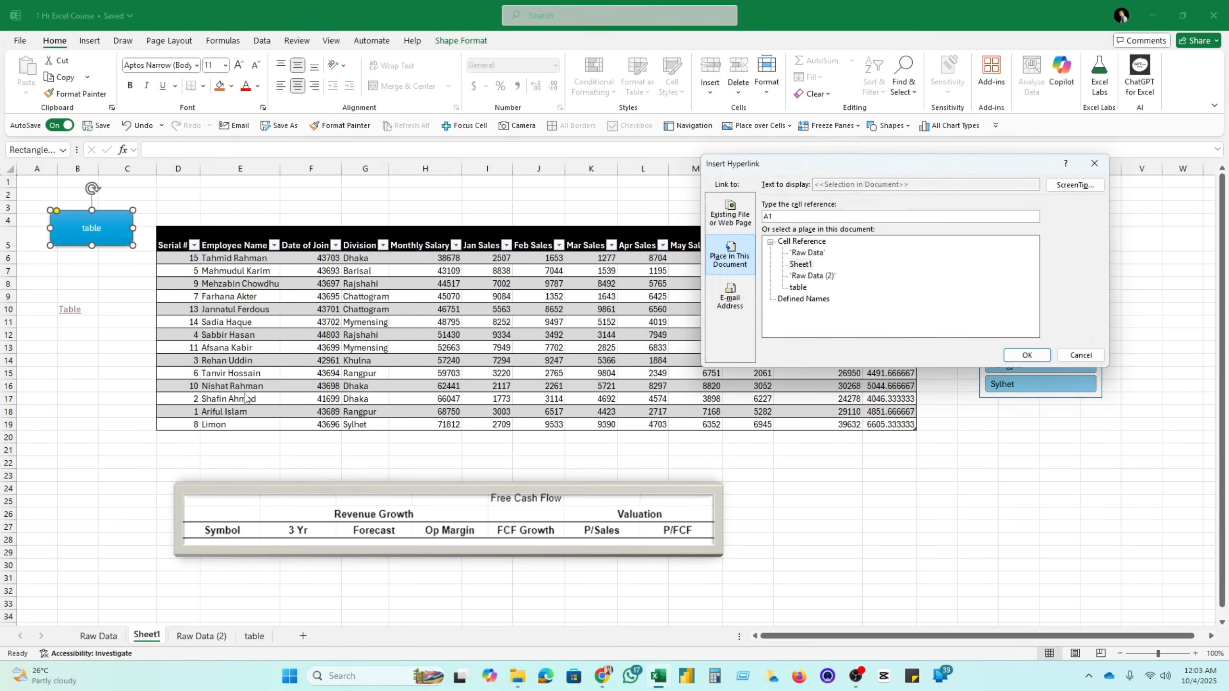
left_click(726, 260)
left_click(802, 288)
left_click(1025, 354)
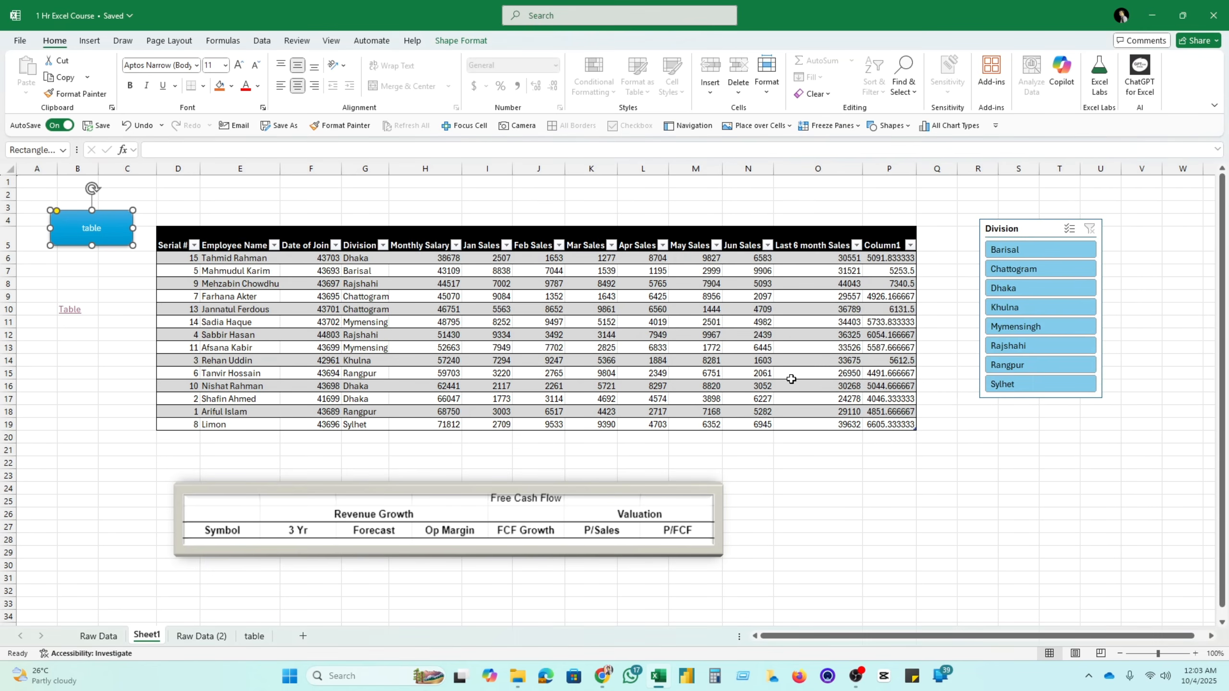
left_click(124, 403)
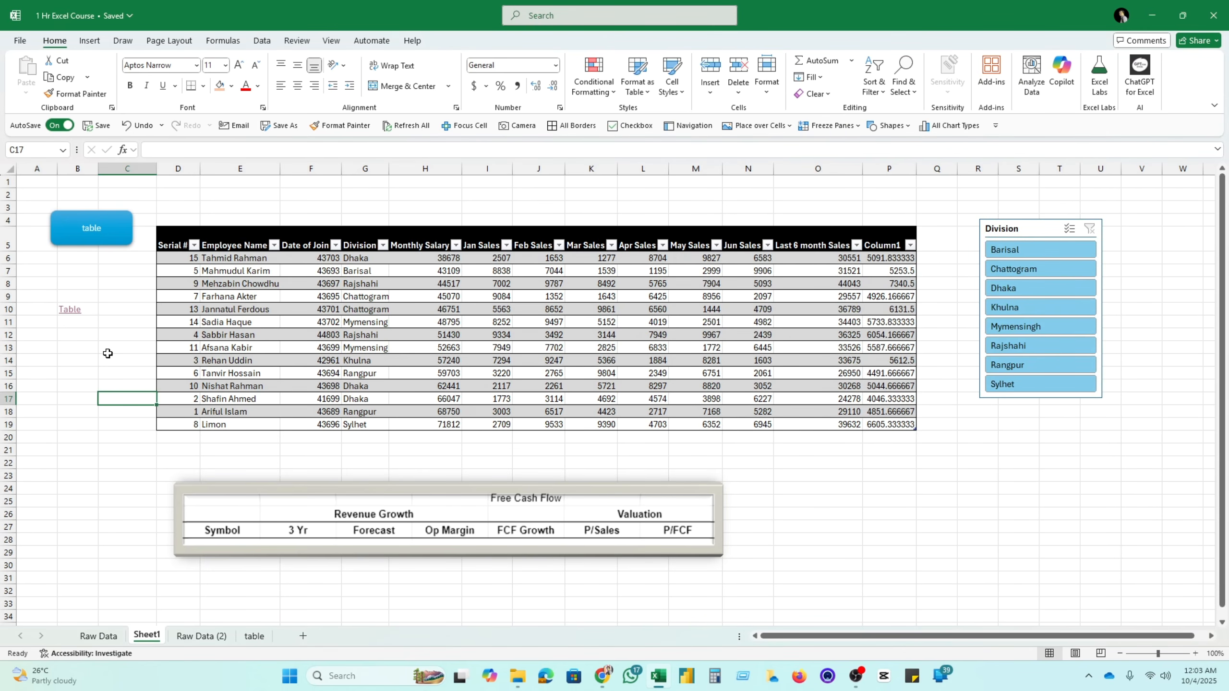
Test the blue shape's link twice, returning to Sheet1 in between and ending on the table sheet
left_click(98, 238)
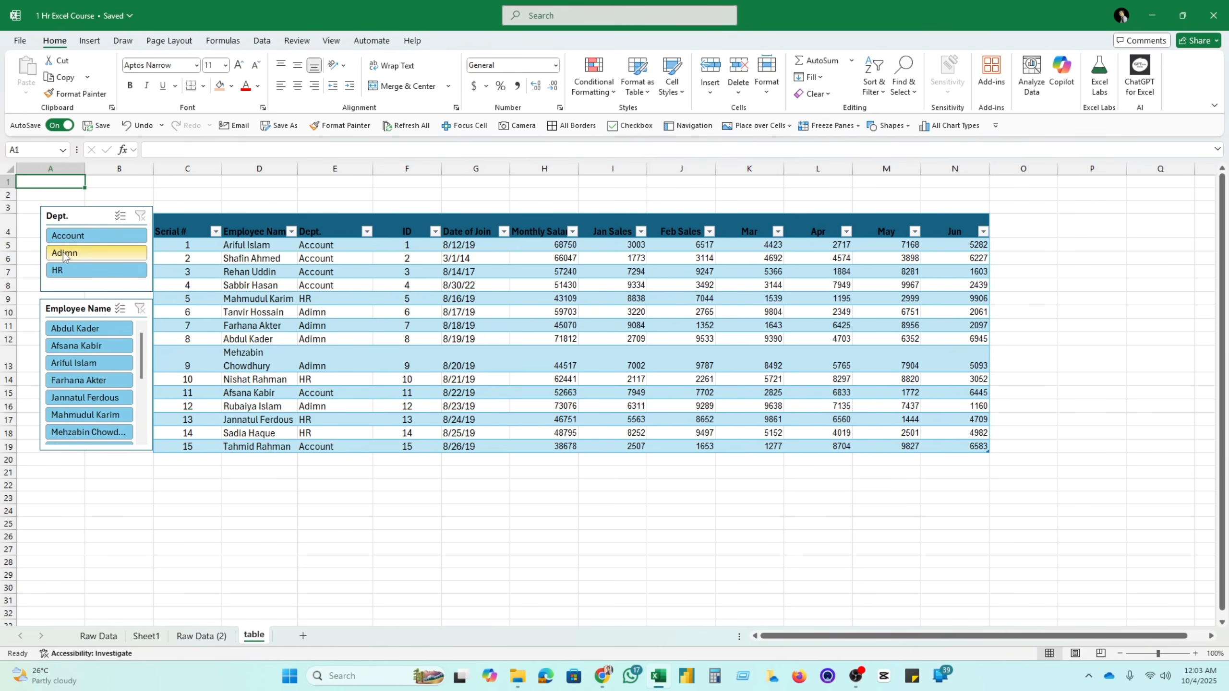
left_click(146, 636)
left_click(103, 239)
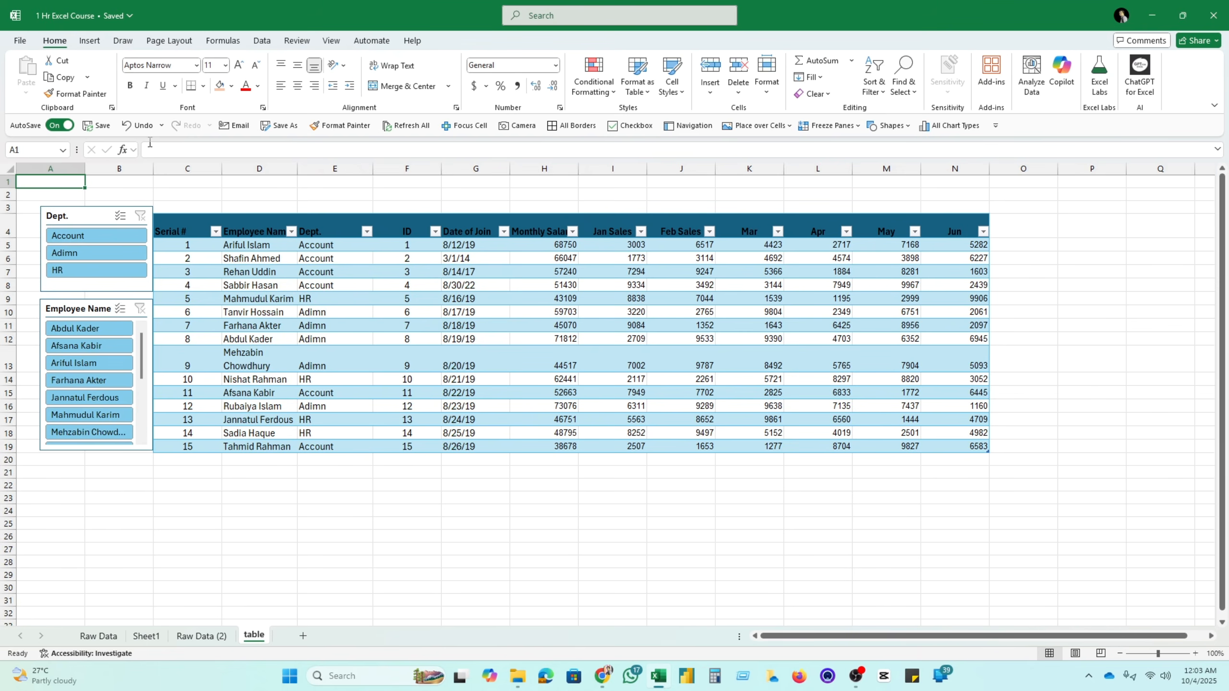
left_click(360, 535)
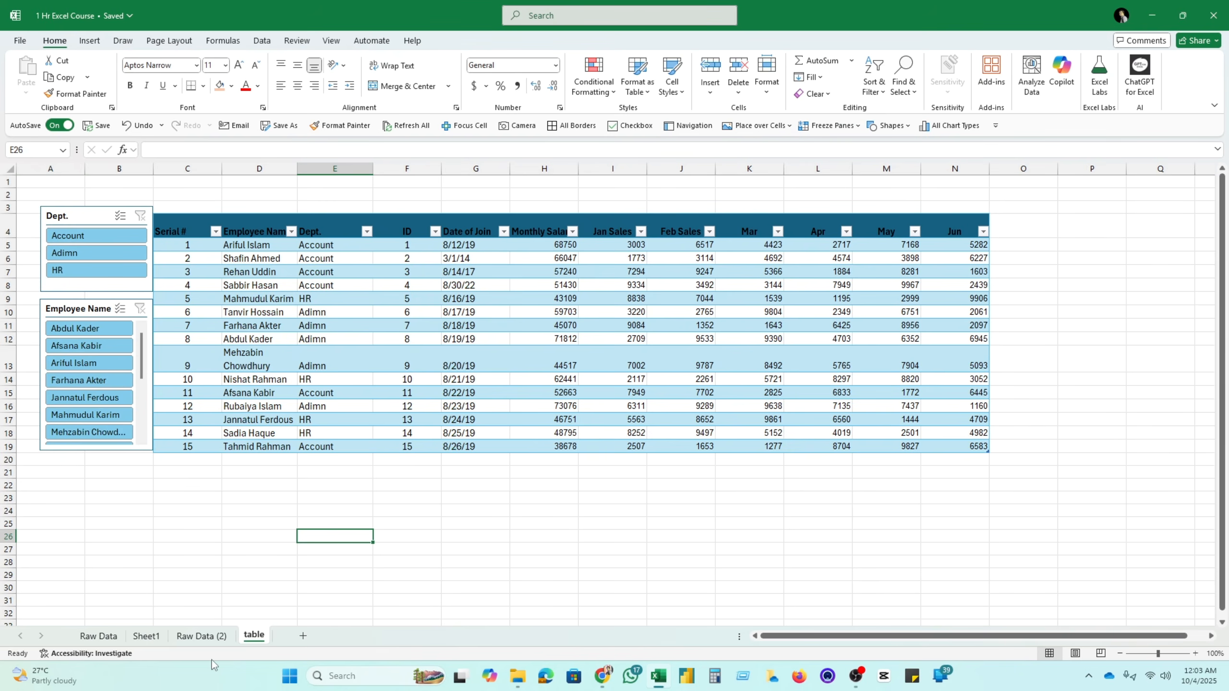
Point out the employee names on the Raw Data (2) sheet and go back to the table sheet
left_click(214, 642)
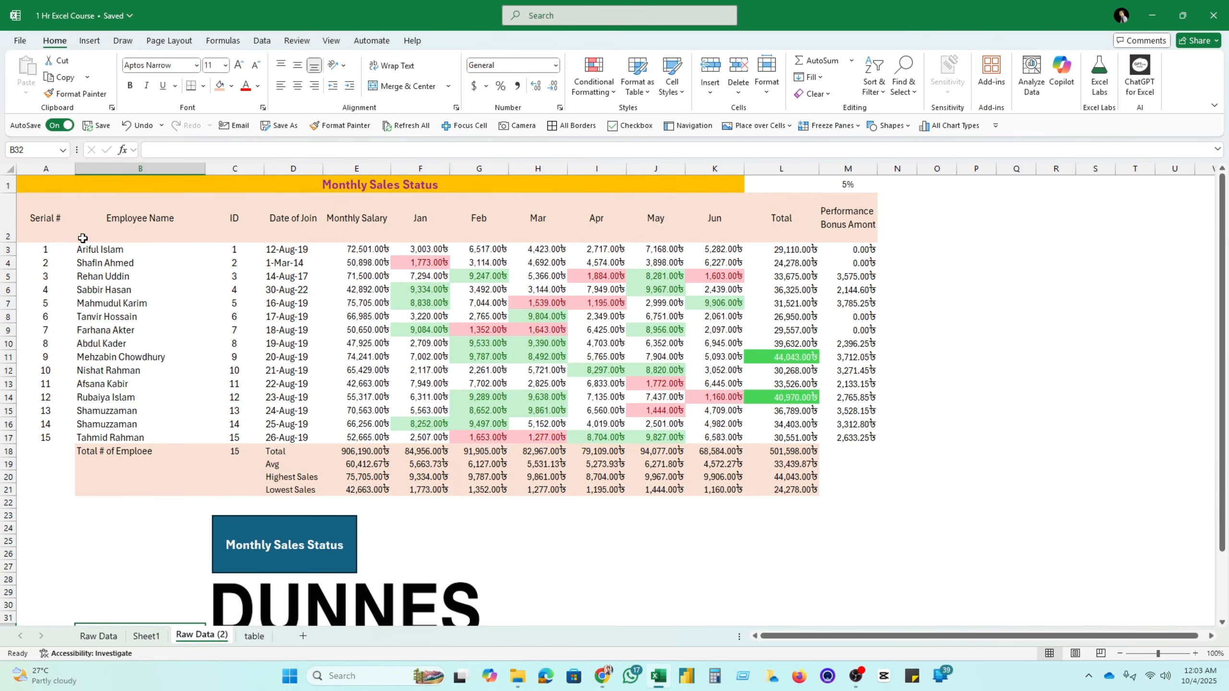
left_click_drag(113, 249, 133, 453)
left_click(254, 636)
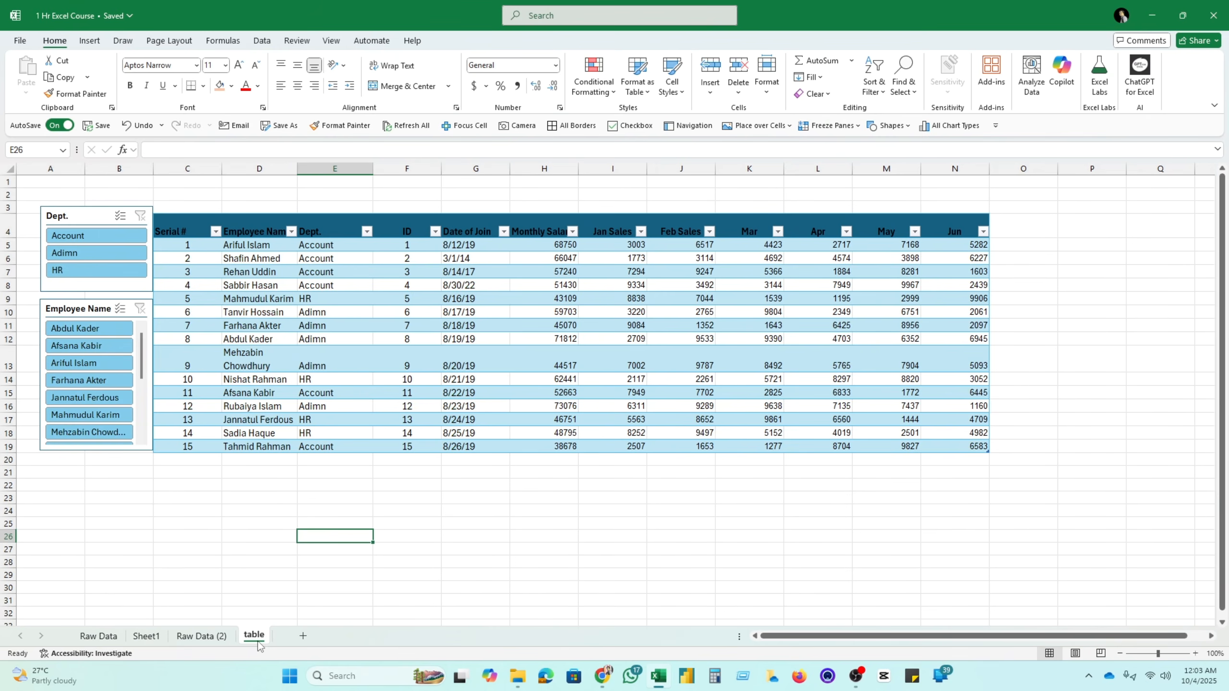
key("Up")
key("Up")
key("Up")
key("Up")
key("Up")
key("Up")
key("Up")
key("Up")
key("Up")
key("Up")
key("Up")
key("Up")
key("Up")
key("Up")
key("Up")
key("Up")
key("Up")
key("Up")
key("Up")
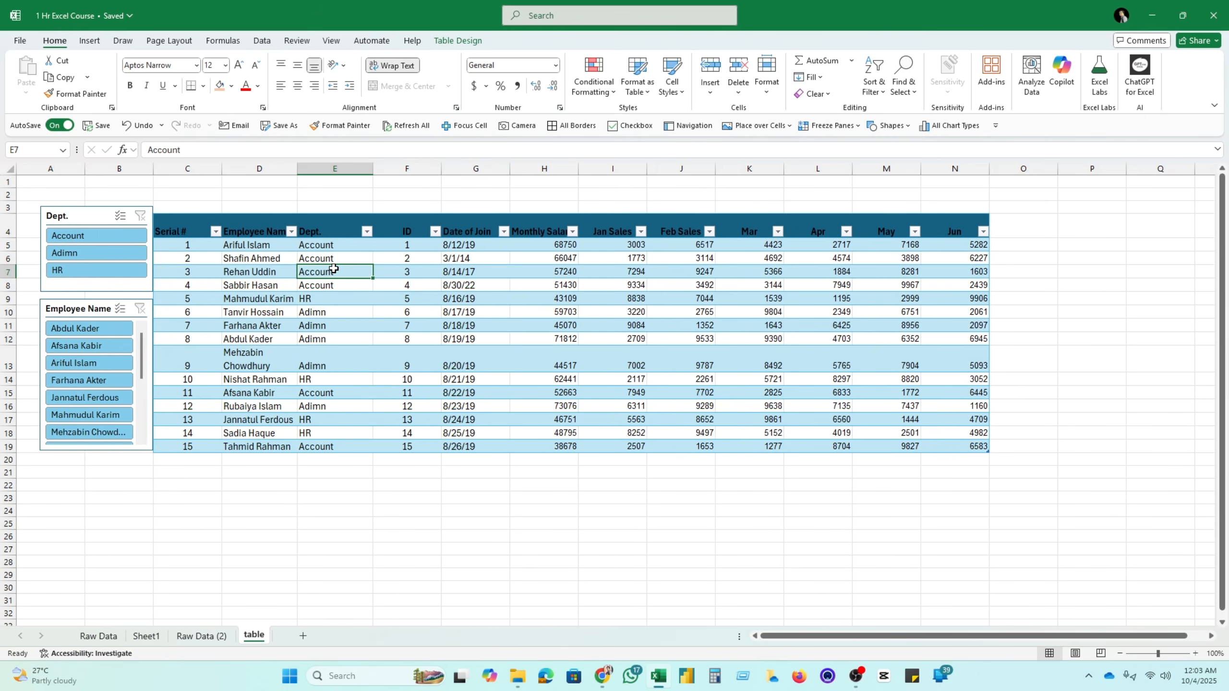
left_click(334, 459)
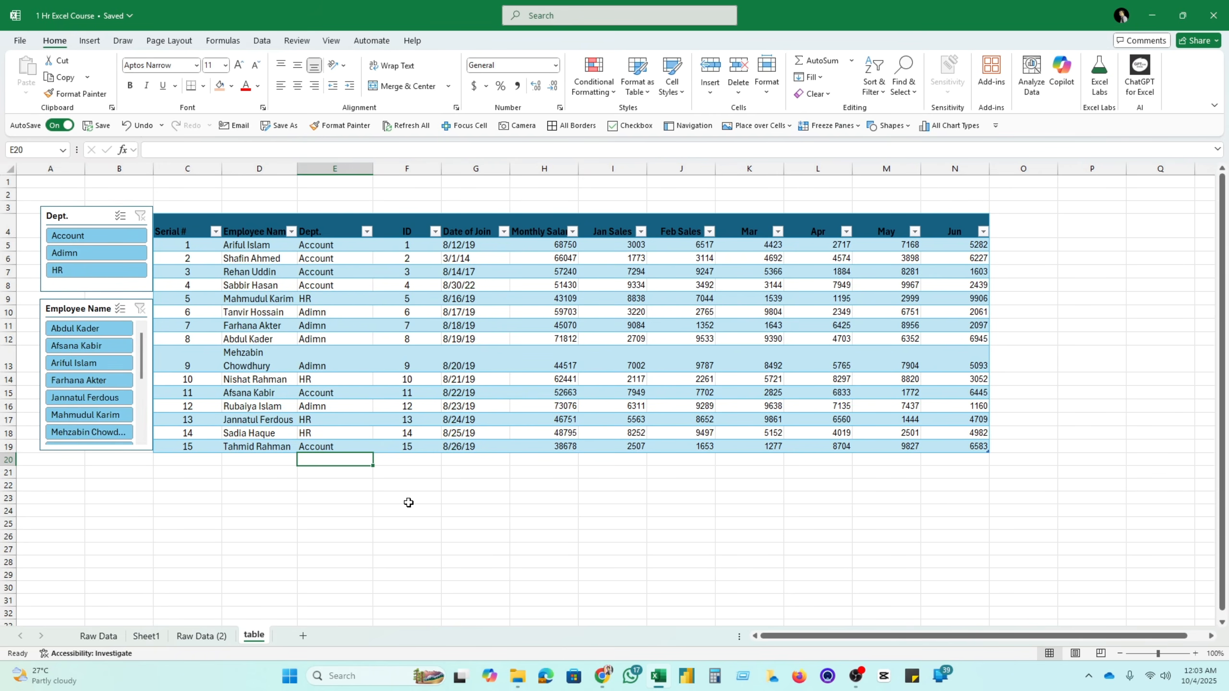
left_click(465, 613)
Add a new sheet, try pasting the table's Serial #, Employee Name and Dept. columns at G6, and undo the paste
left_click_drag(187, 232, 363, 447)
key("ctrl+c")
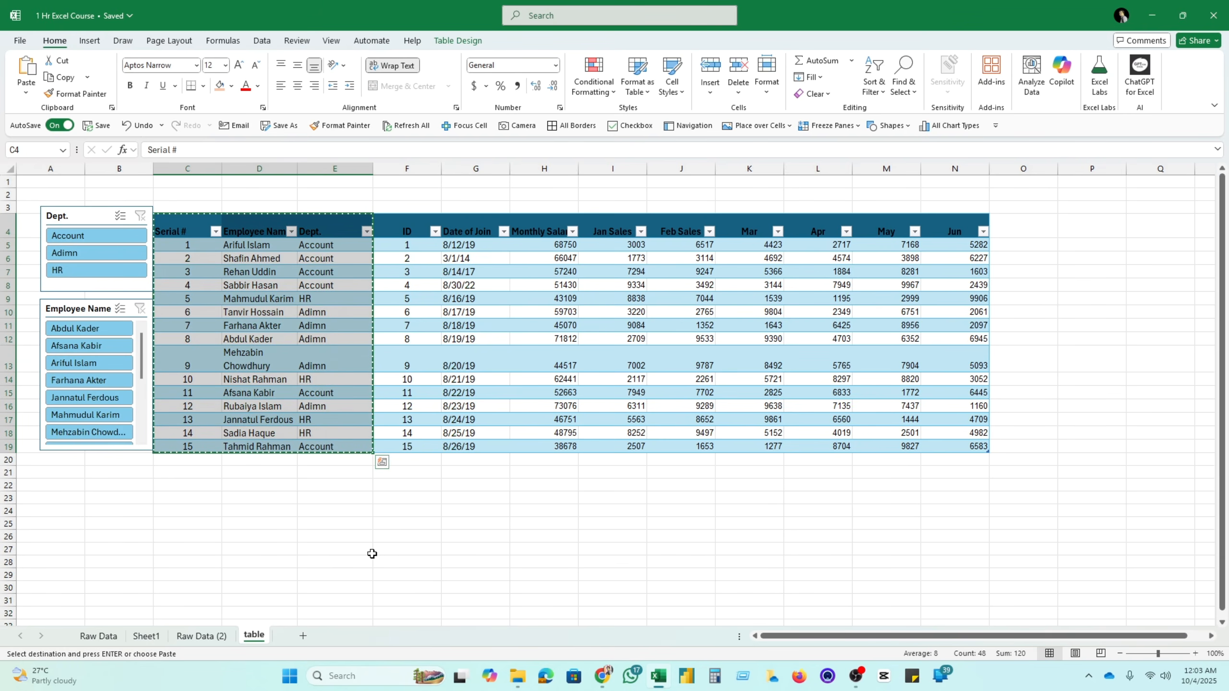
left_click(347, 636)
left_click(283, 244)
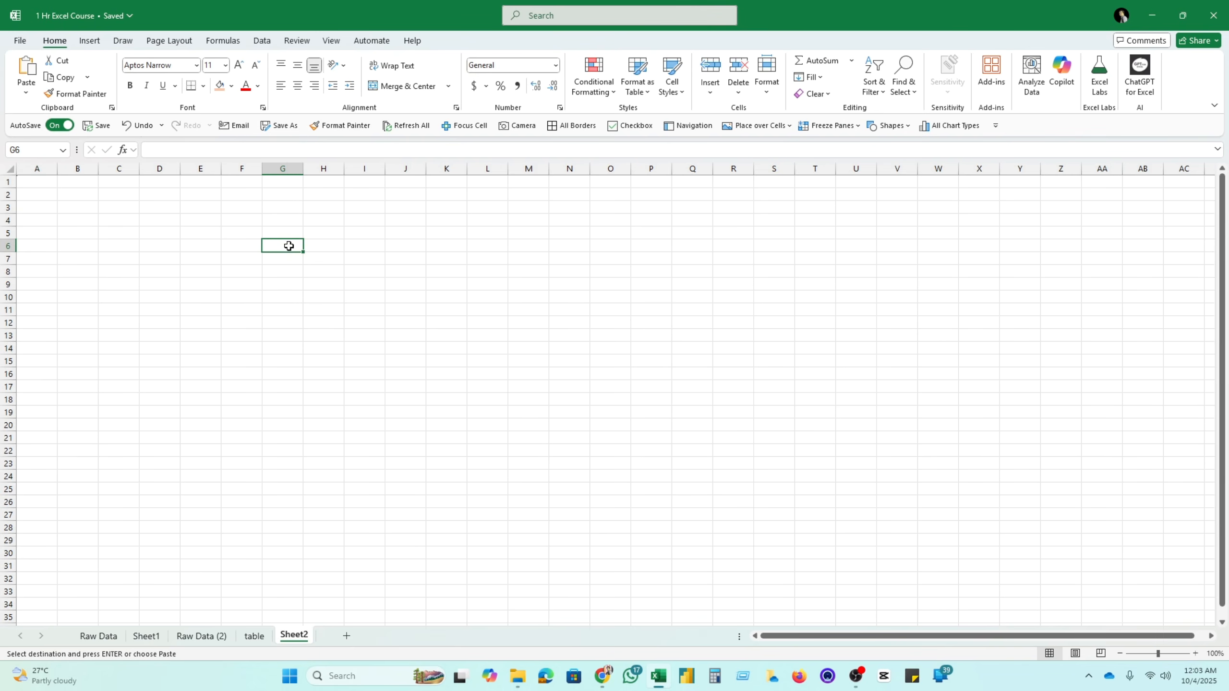
key("ctrl+v")
left_click(498, 398)
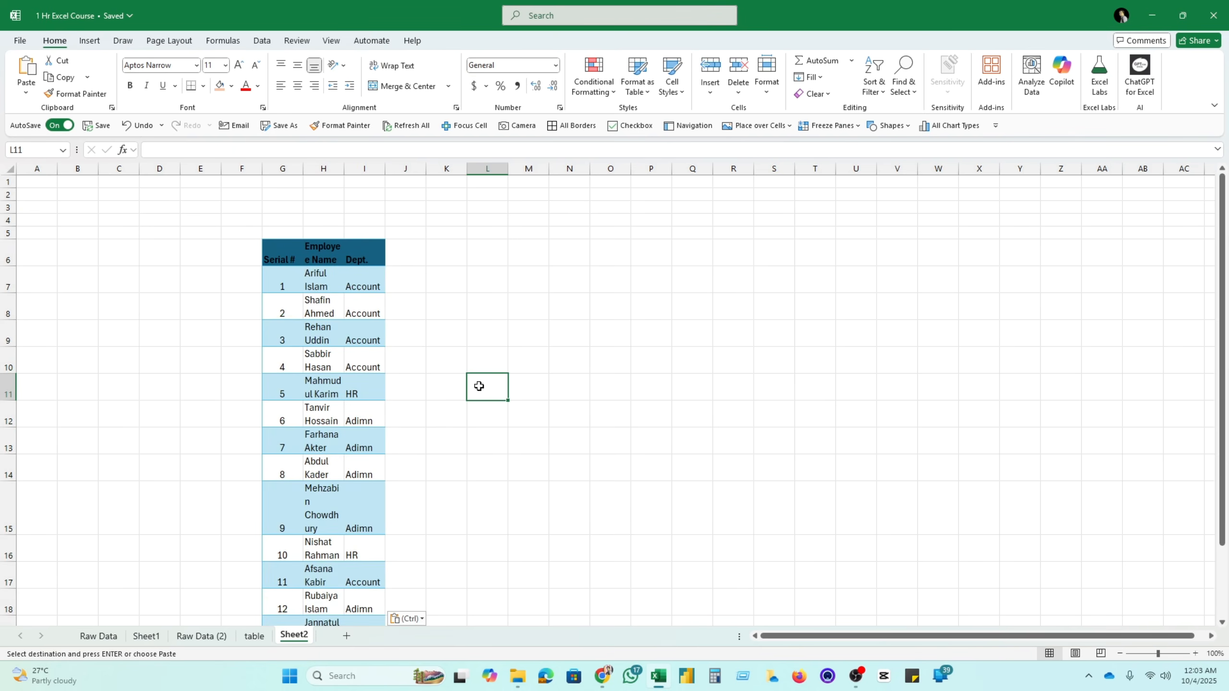
key("ctrl+z")
On the Raw Data sheet, list each division from the Division column once in P3:P10
left_click(103, 639)
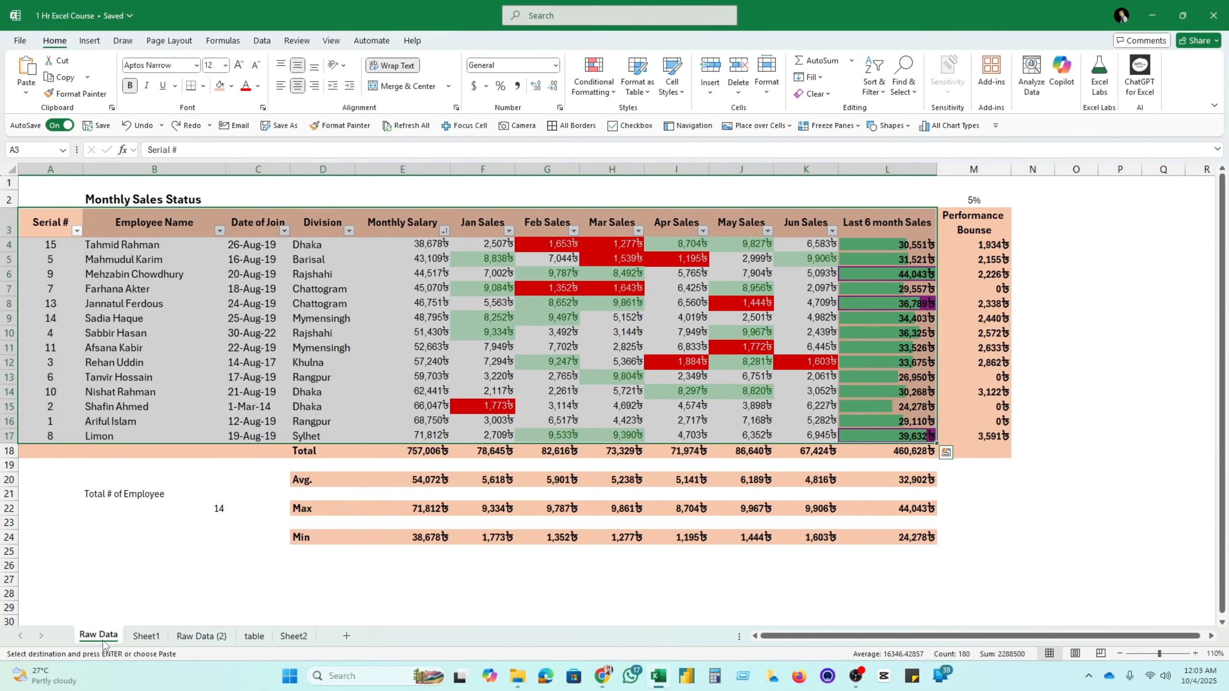
left_click_drag(307, 245, 324, 439)
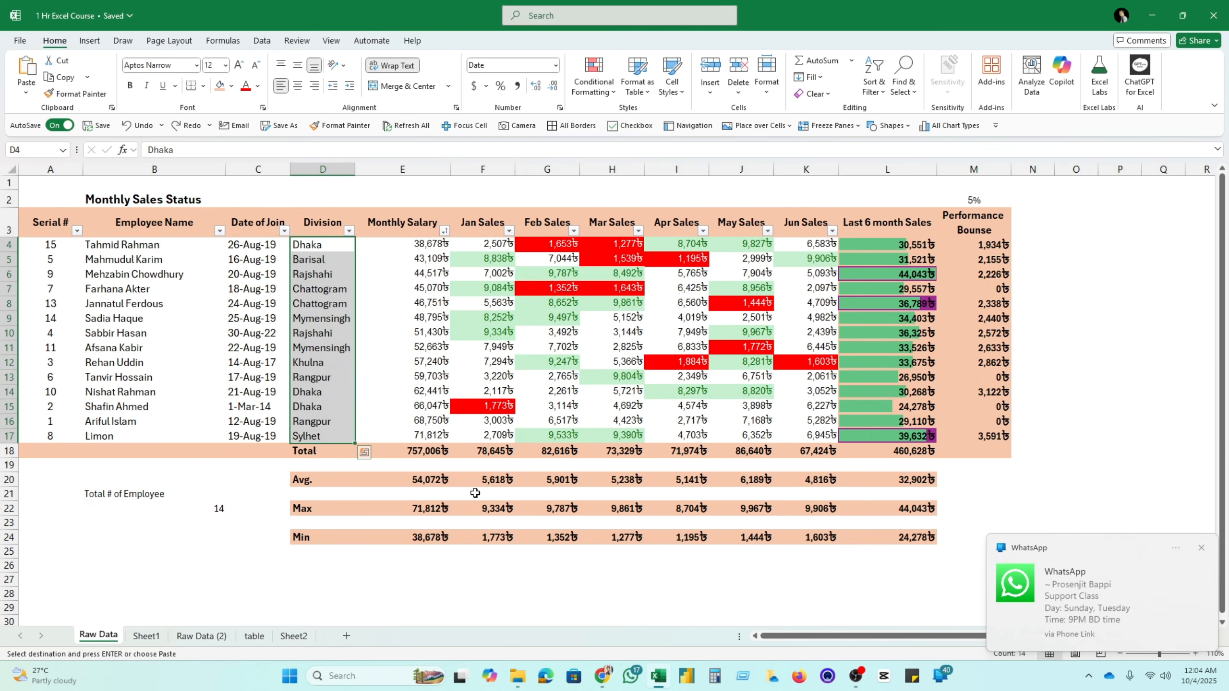
left_click(1118, 224)
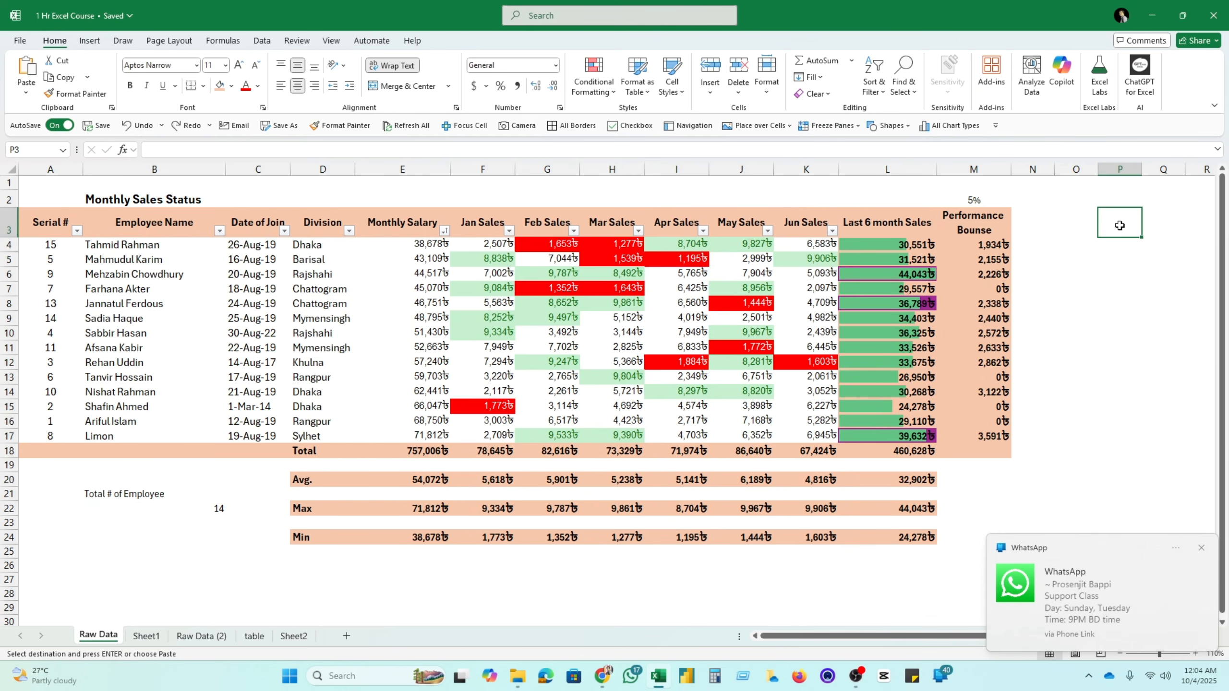
key("ctrl+v")
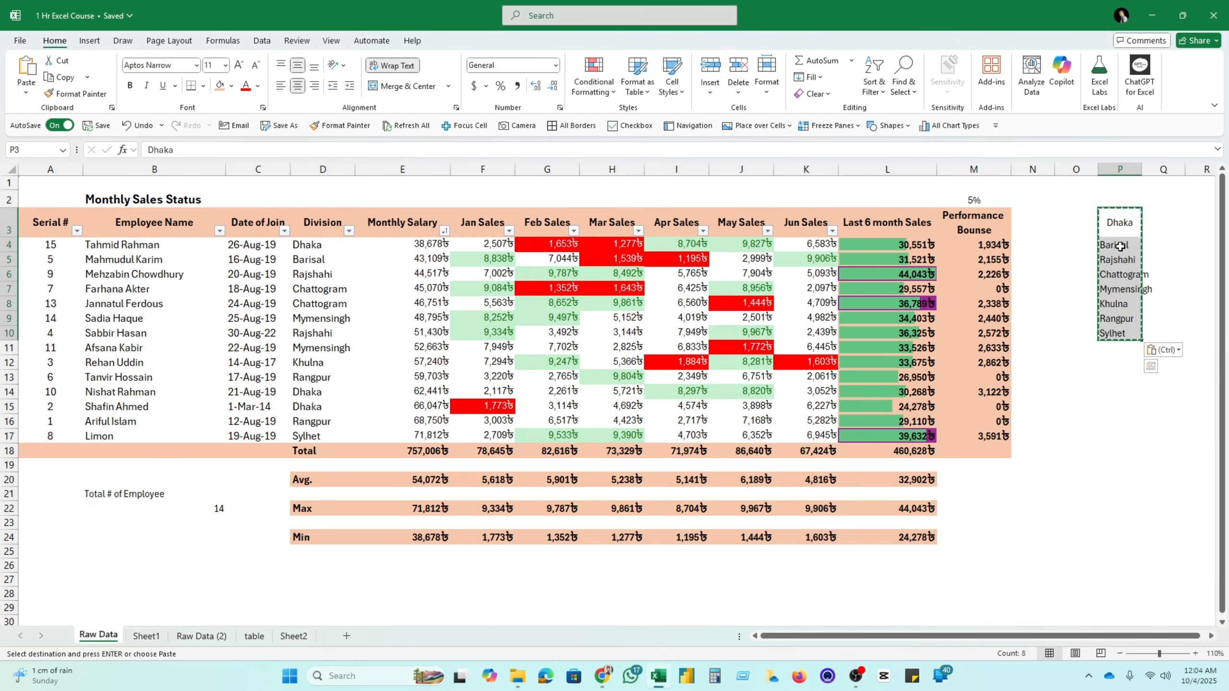
left_click(1119, 391)
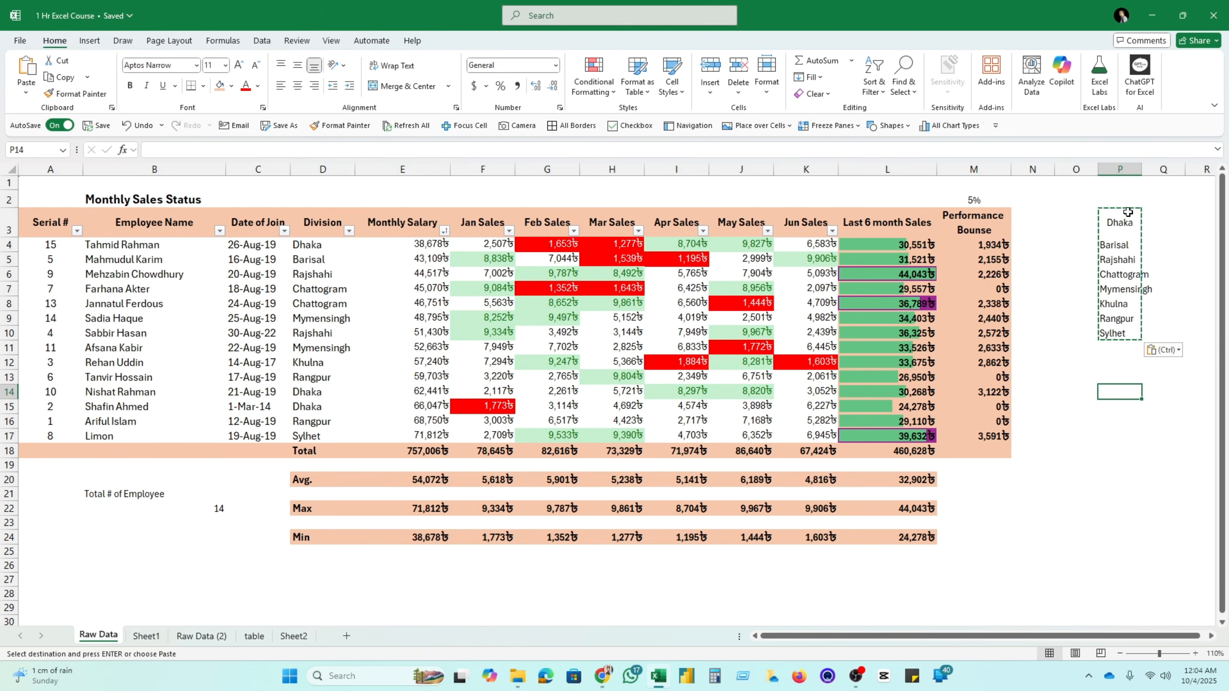
left_click_drag(1127, 212, 1120, 335)
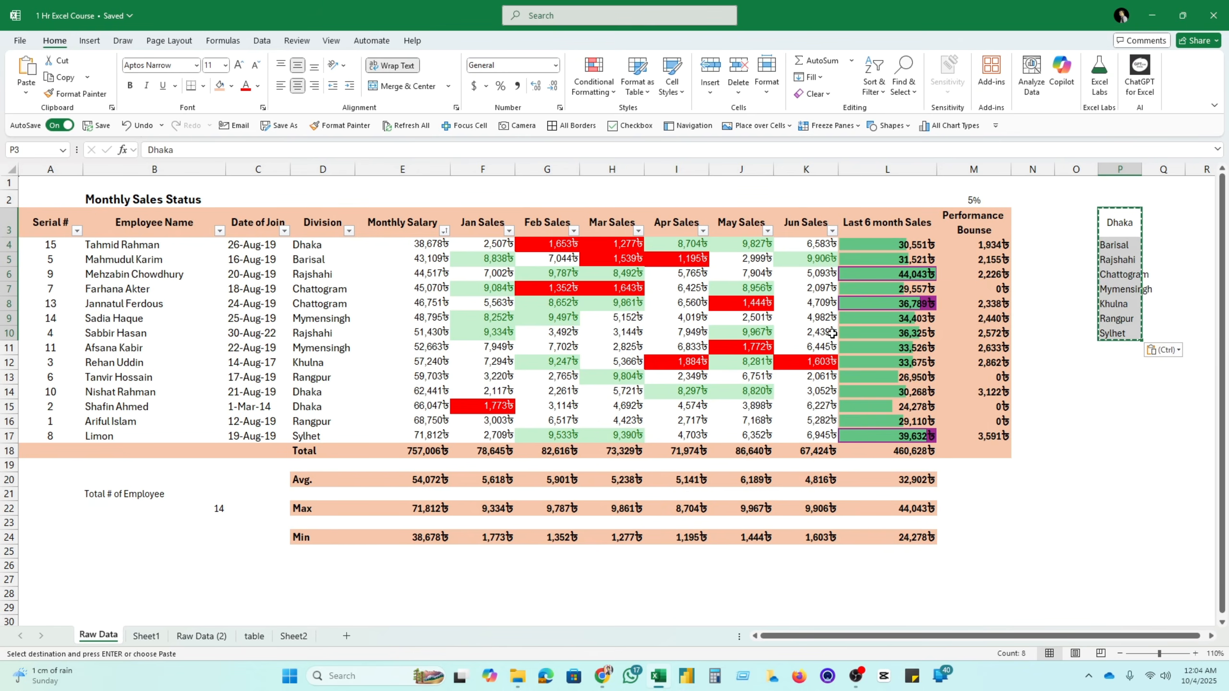
Clear the entries in the Division column, cells D4:D17
left_click_drag(318, 244, 320, 433)
key("Delete")
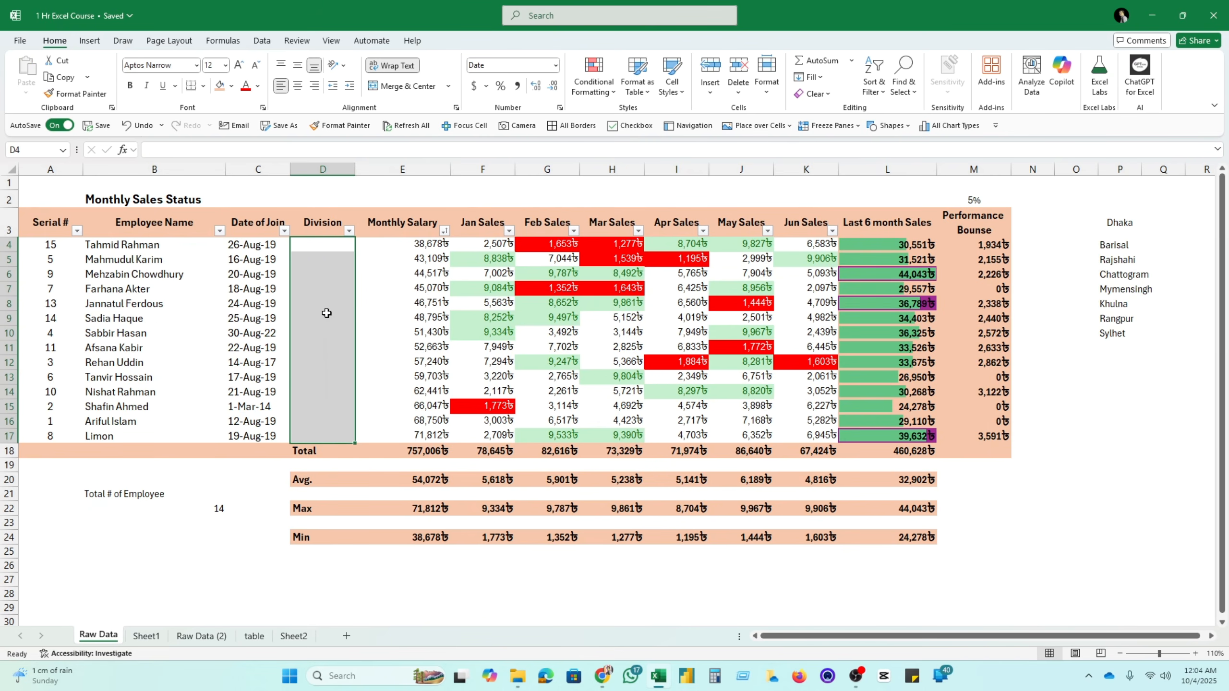
left_click(321, 262)
left_click(327, 248)
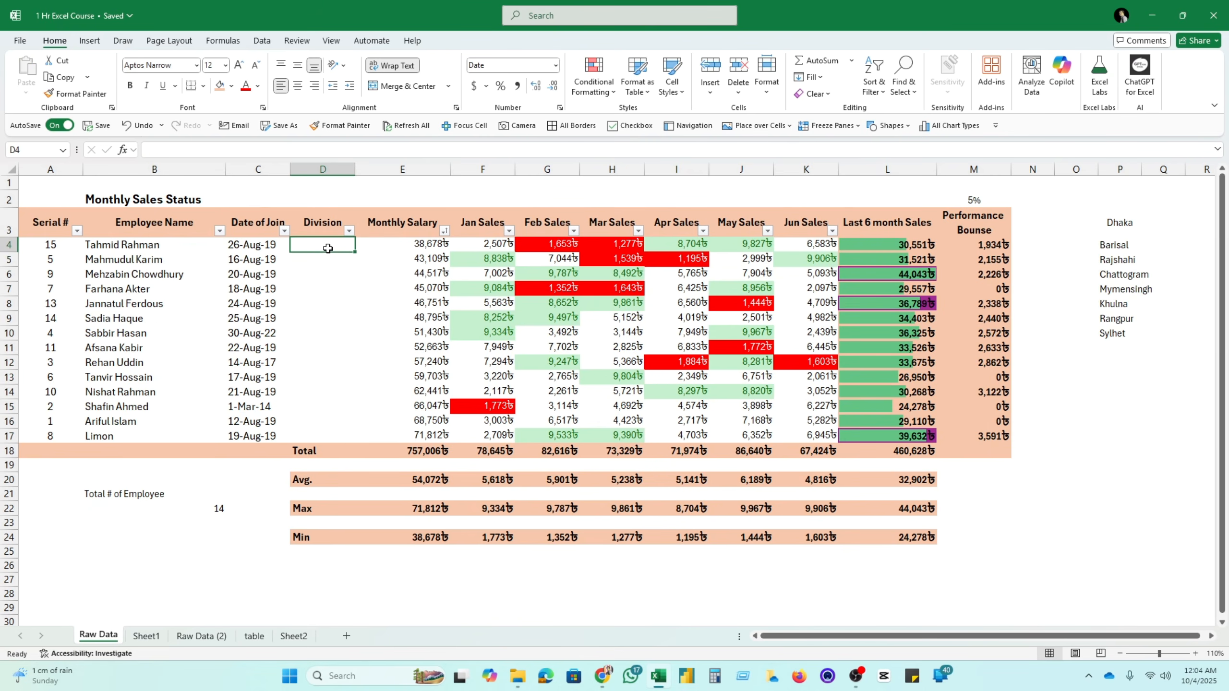
Start a data validation rule for Division cells D4:D17 that allows only a List
left_click_drag(327, 248, 323, 435)
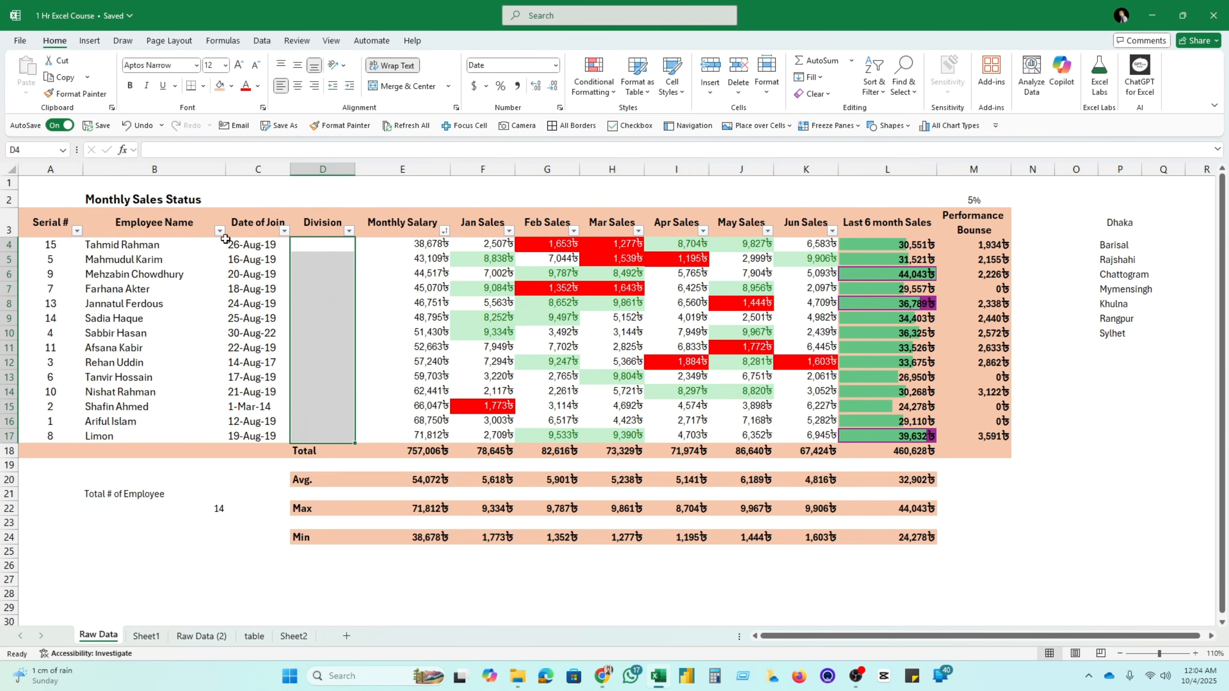
left_click(262, 41)
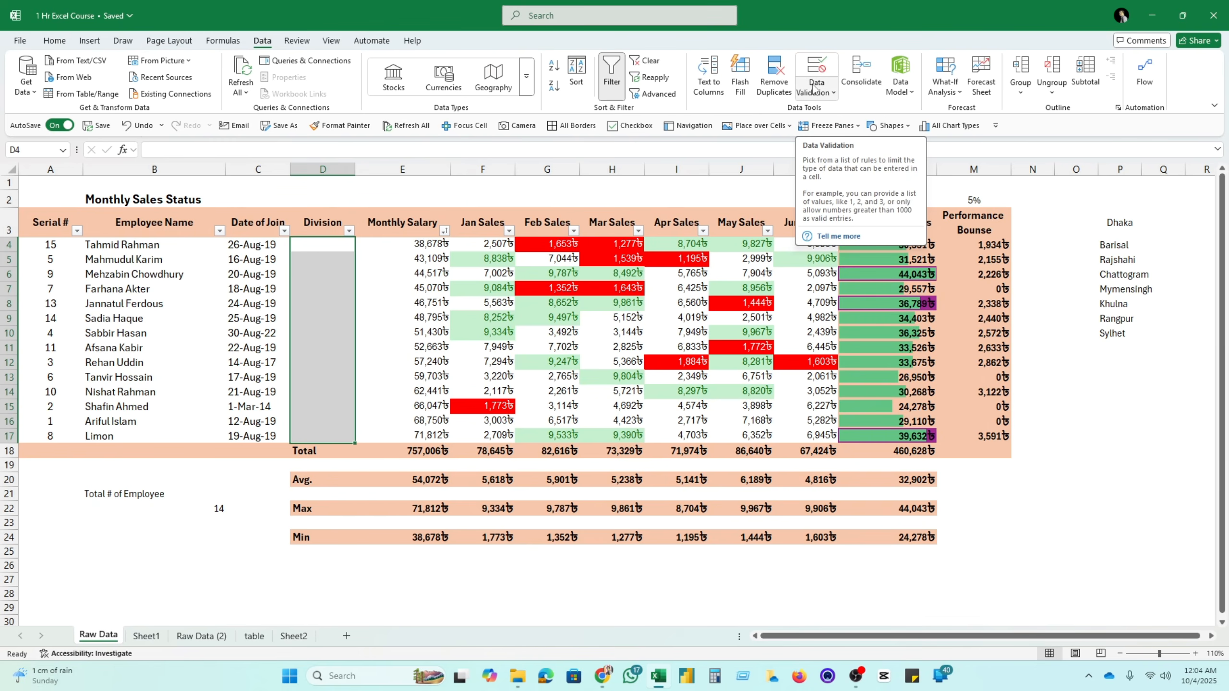
left_click(814, 86)
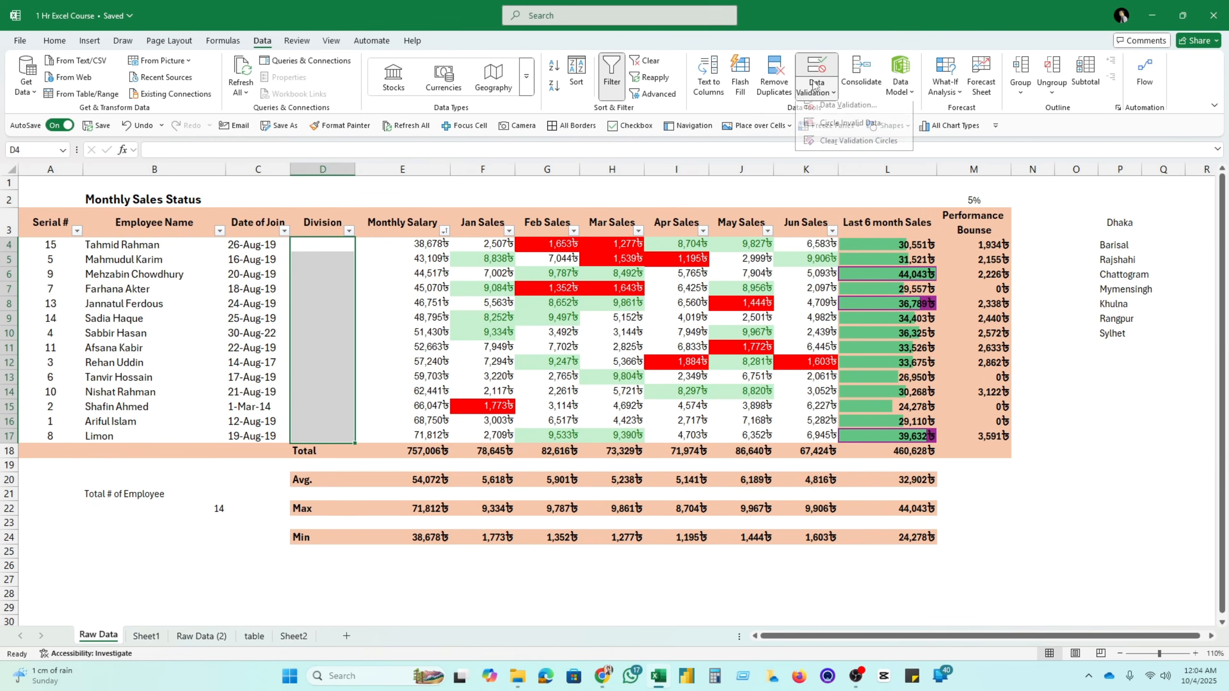
left_click(834, 113)
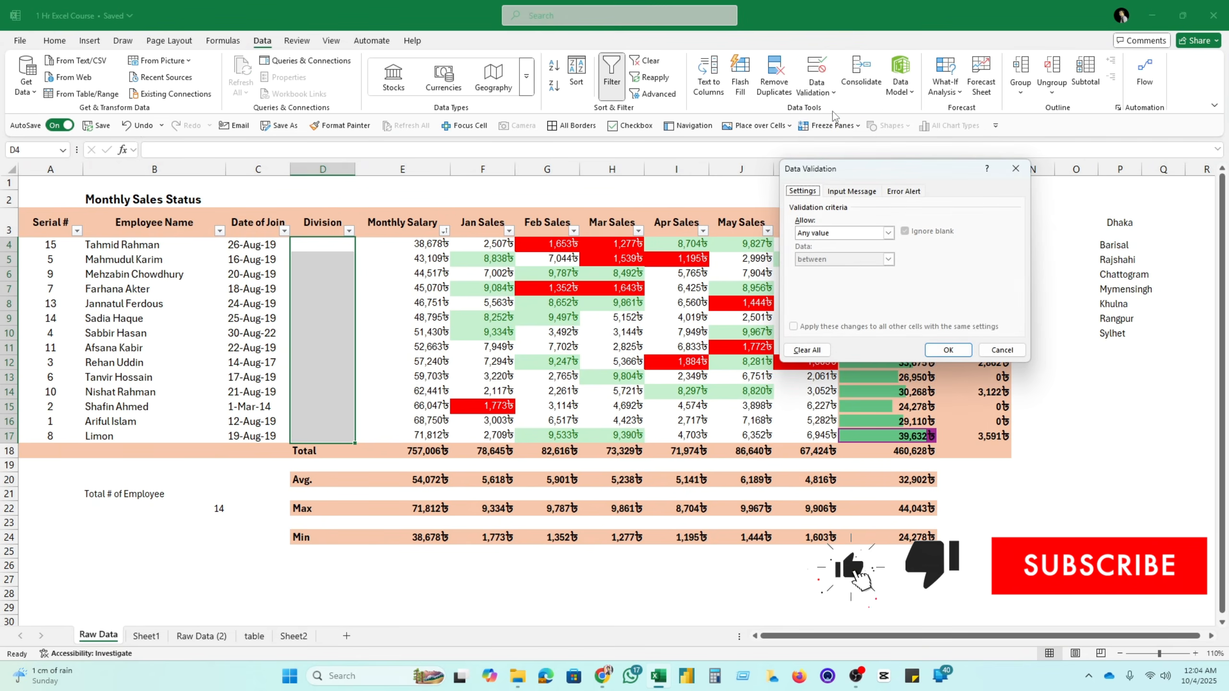
left_click(888, 234)
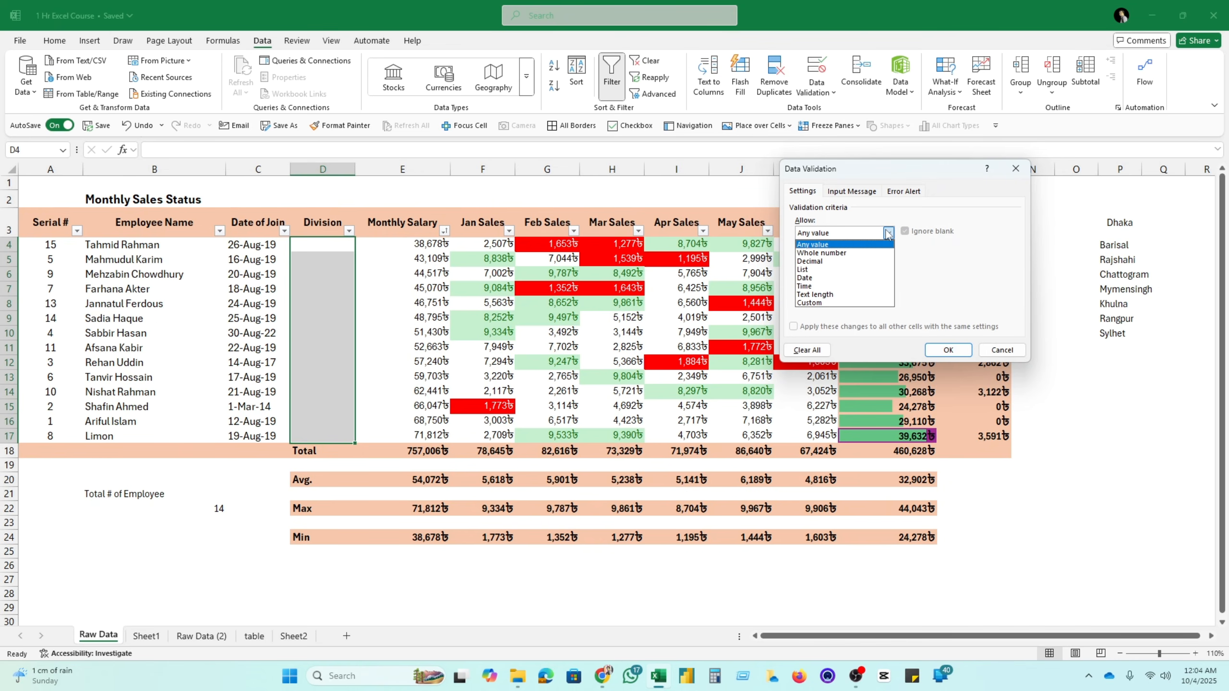
left_click(809, 270)
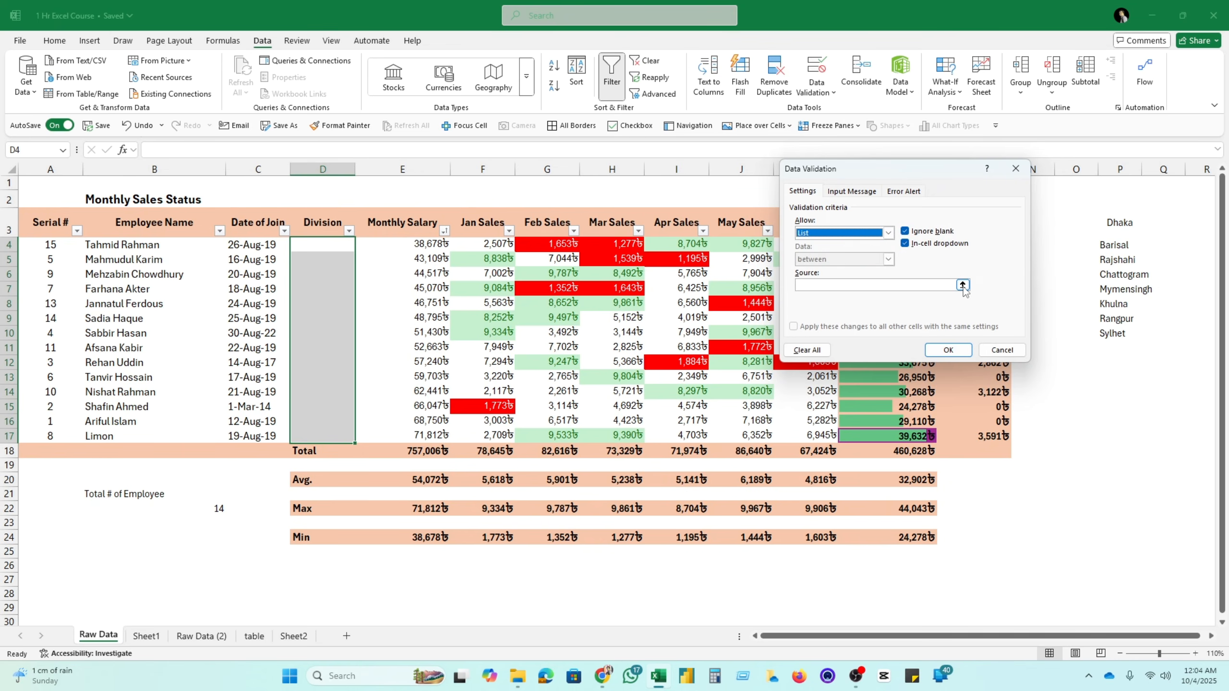
Use the division names in P3:P10 as the list source and apply the validation rule
left_click(864, 284)
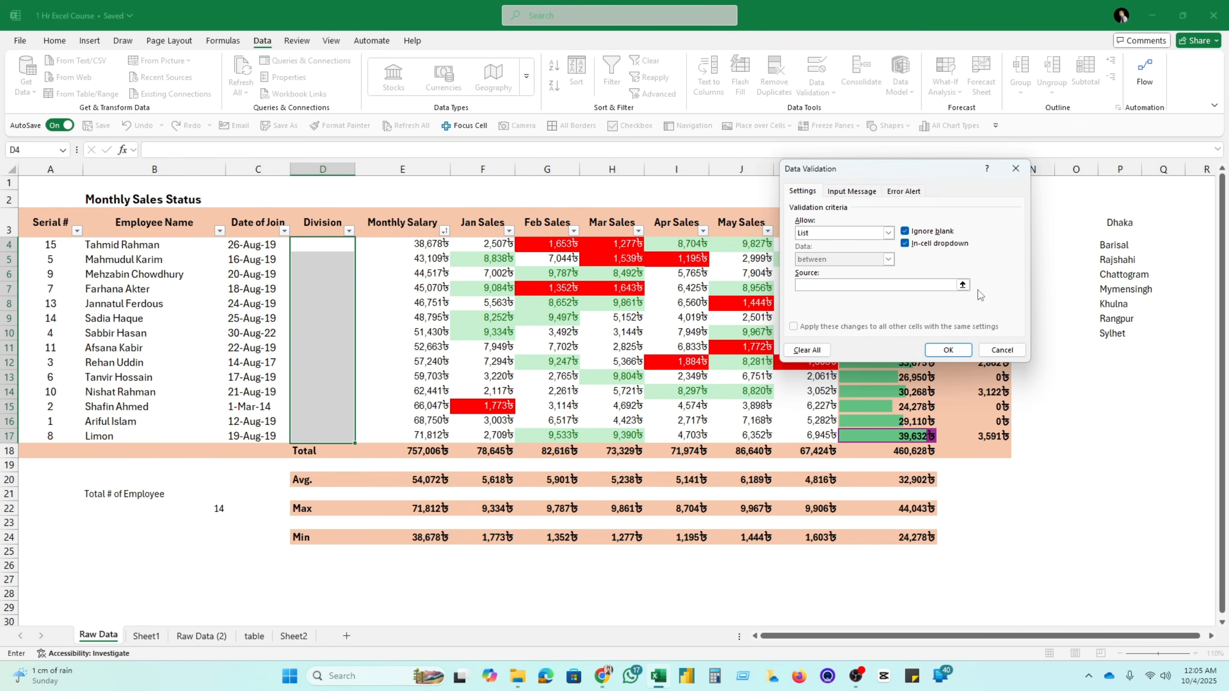
left_click(963, 284)
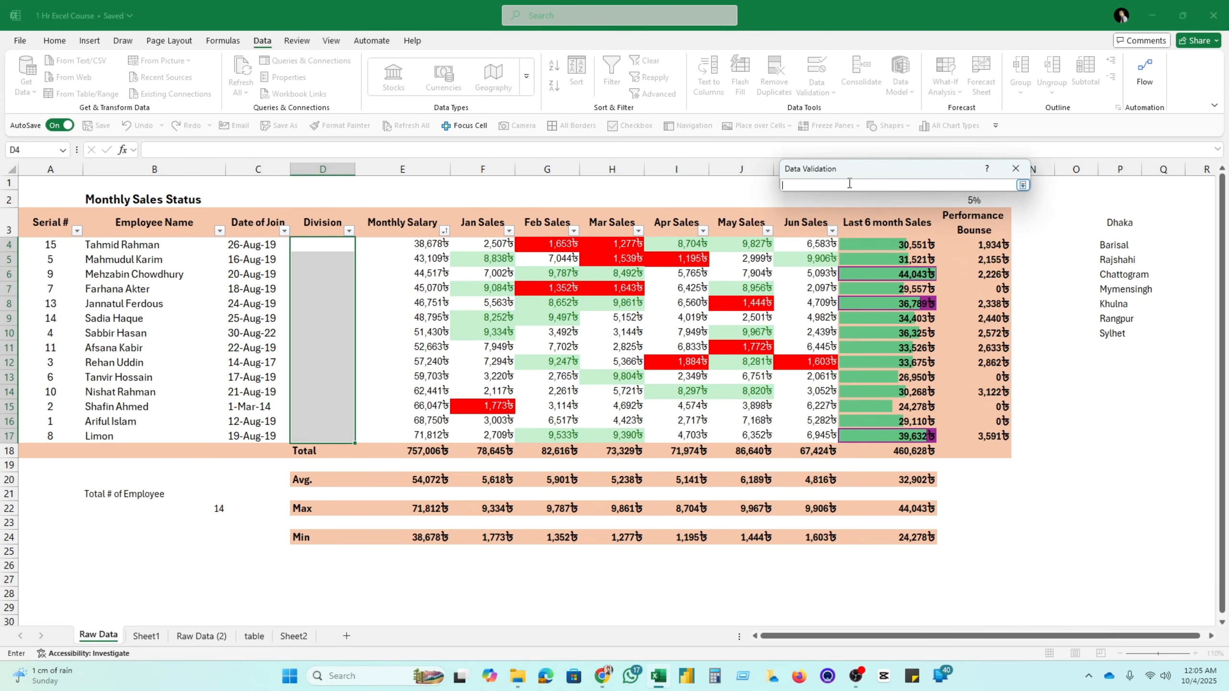
left_click_drag(1120, 221, 1111, 336)
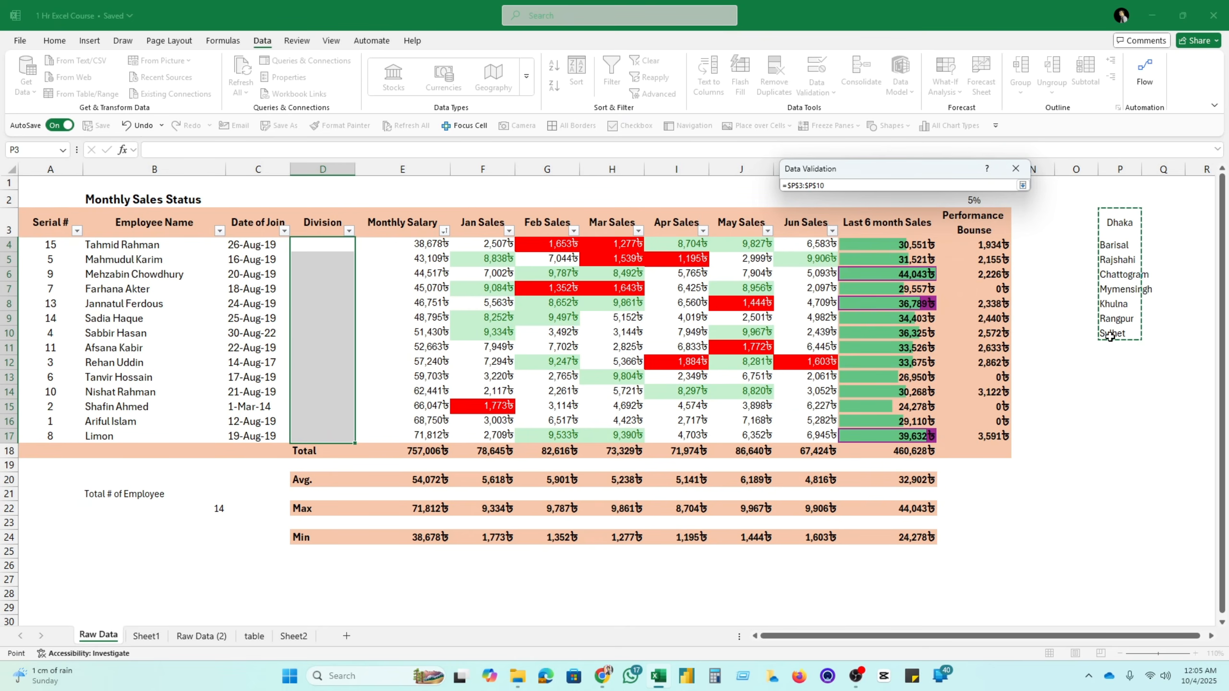
key("Return")
left_click(948, 349)
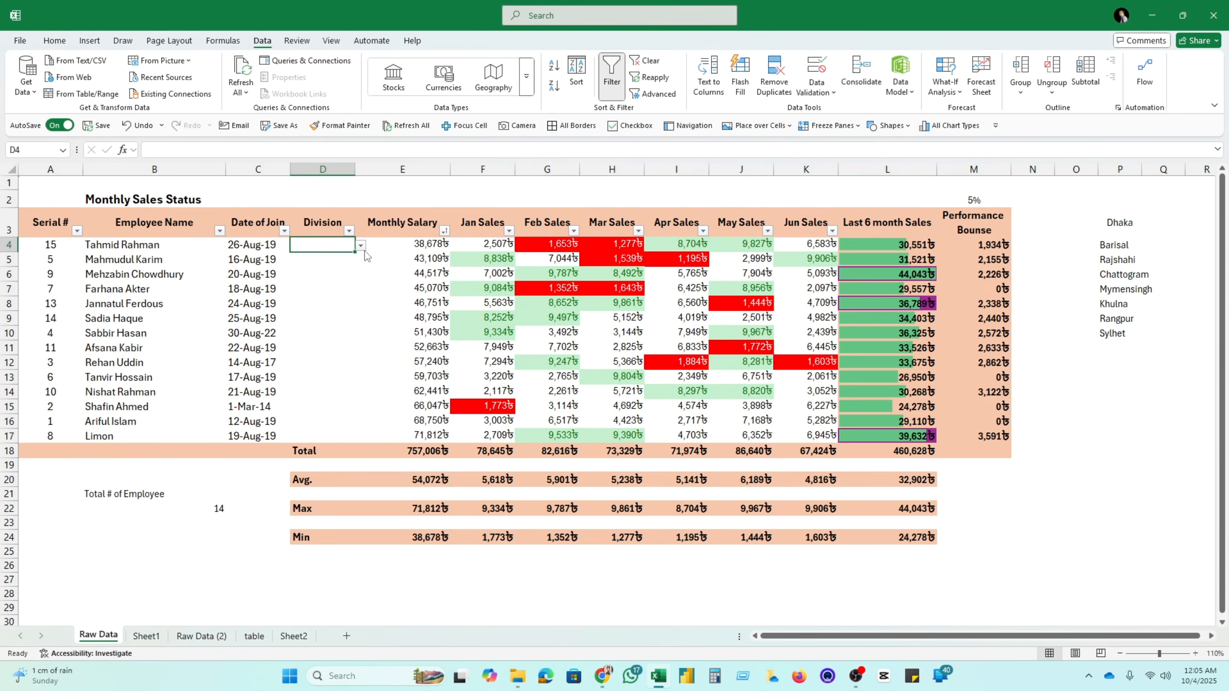
Choose Barisal for D4 and Mymensingh for D5 from the Division dropdowns
left_click(361, 247)
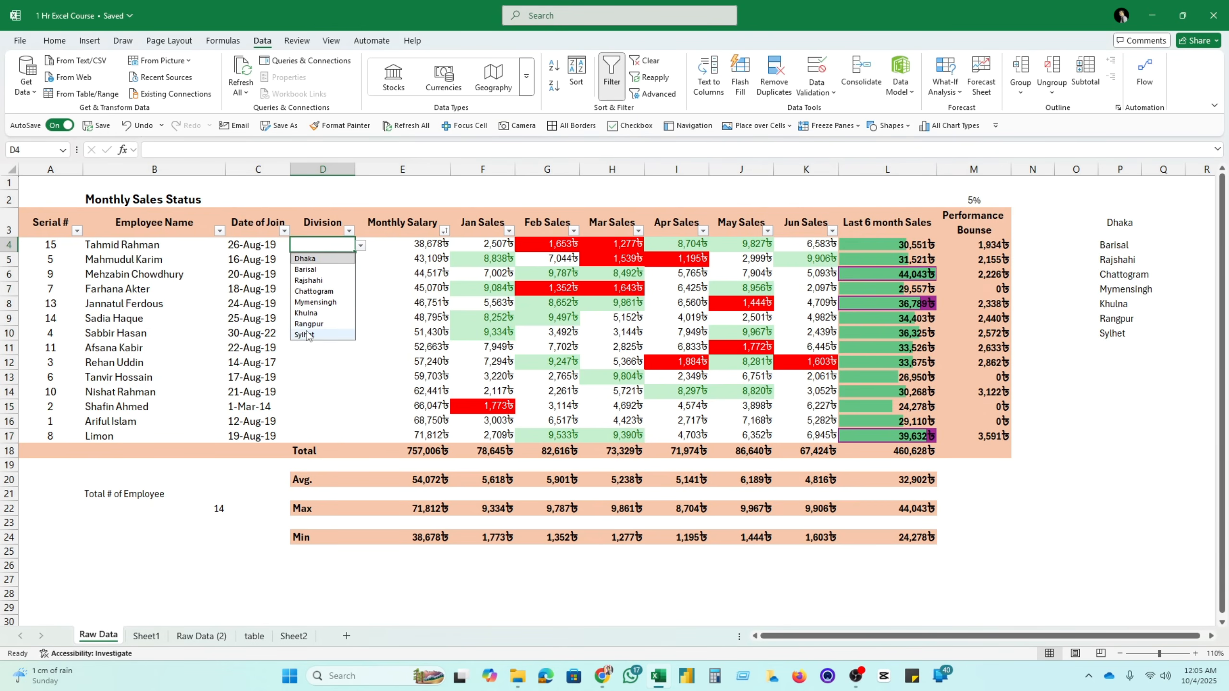
left_click(315, 271)
left_click(346, 264)
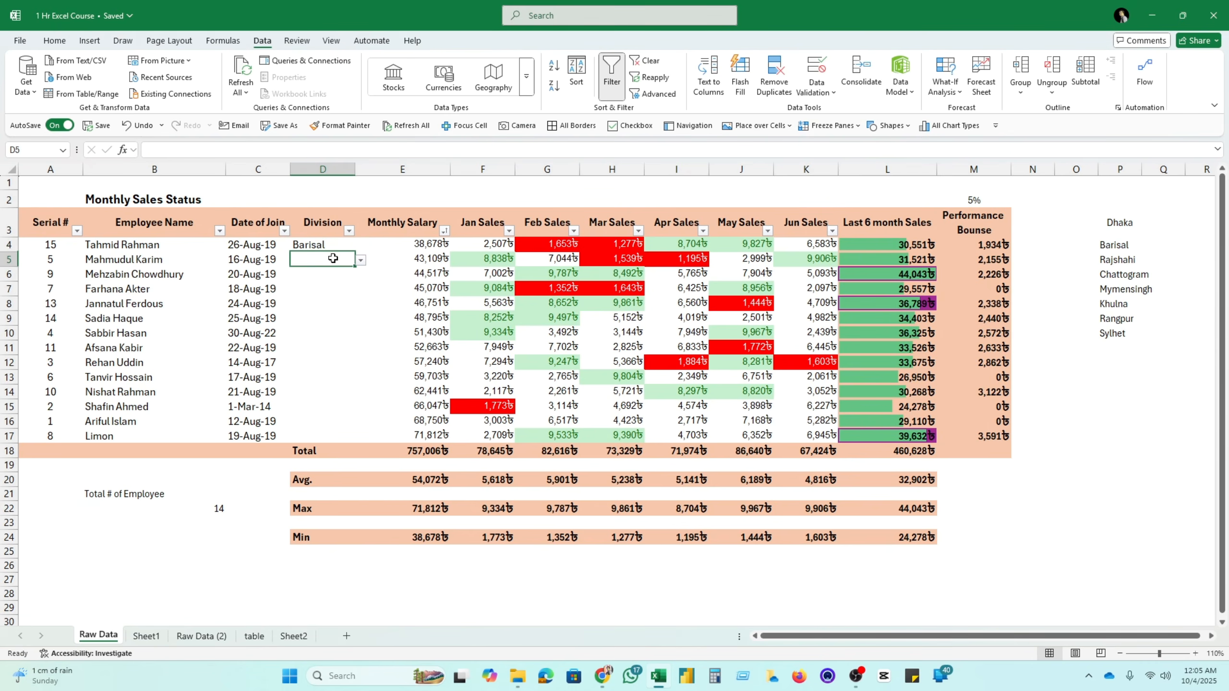
key("Right")
left_click(361, 260)
left_click(315, 317)
Choose Chattogram for D11 and Rajshahi for D7 from the Division dropdowns
left_click(315, 348)
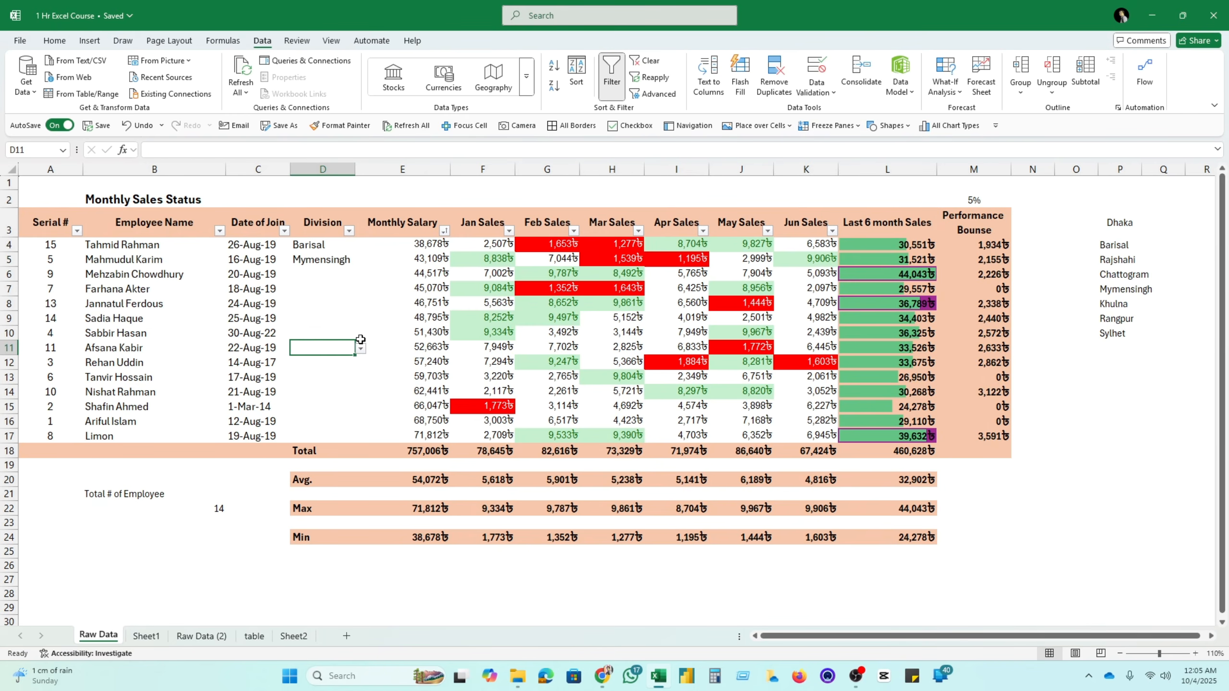
left_click(362, 351)
left_click(315, 396)
left_click(343, 297)
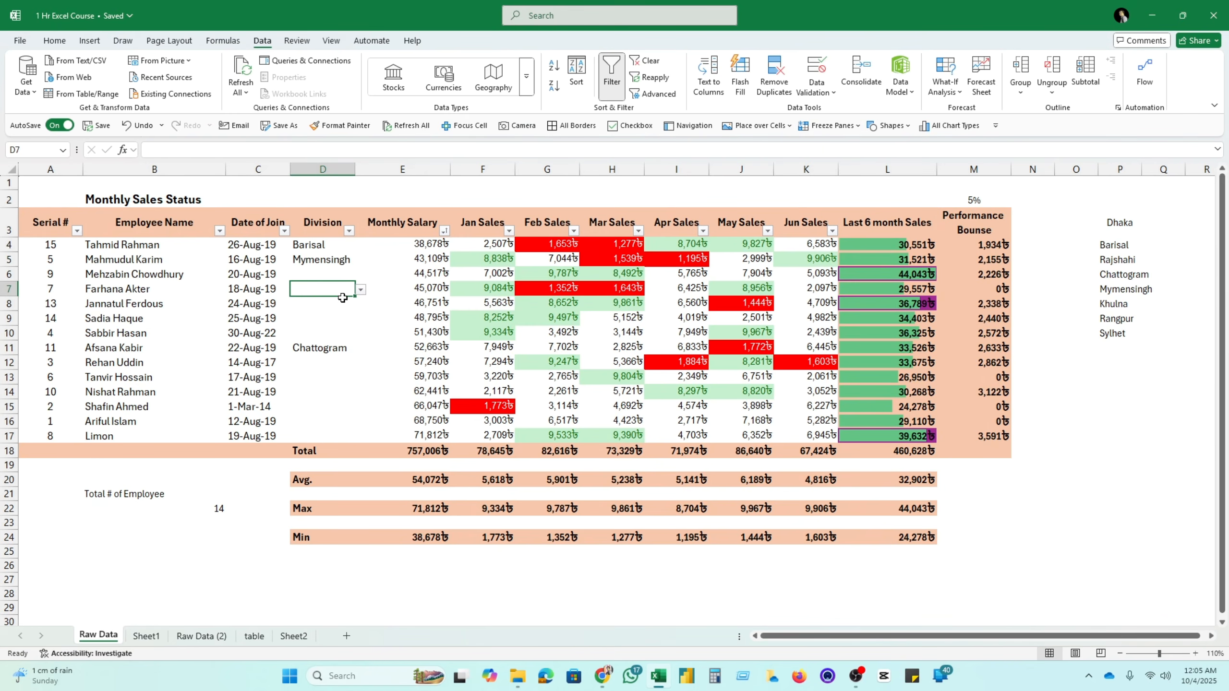
left_click(360, 289)
left_click(361, 290)
Choose Barisal for D6 and Rajshahi for D10 from the Division dropdowns
left_click(333, 275)
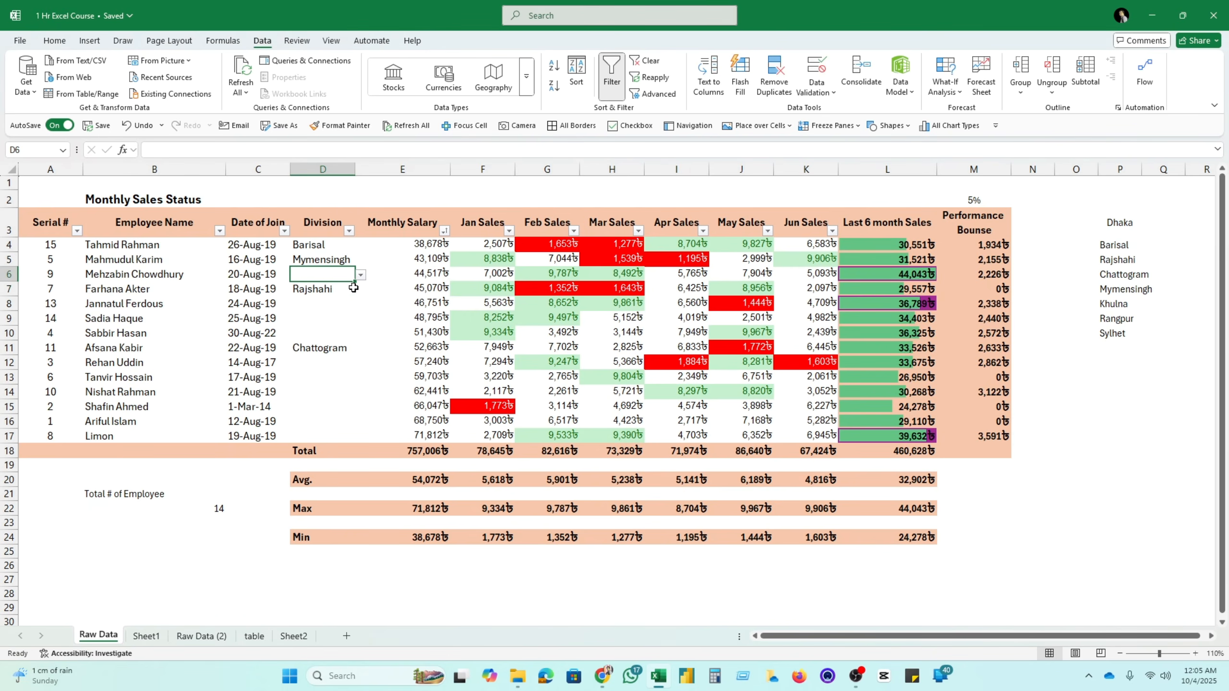
left_click(360, 275)
left_click(305, 299)
left_click(318, 334)
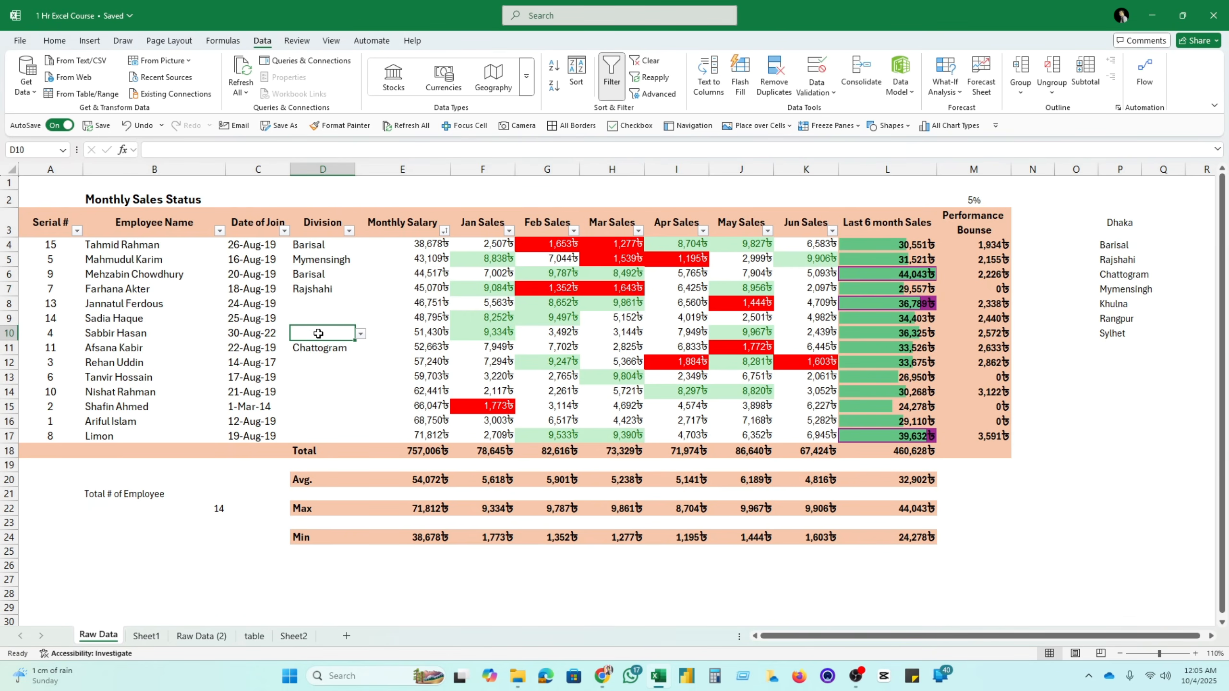
left_click(361, 334)
left_click(315, 369)
Choose Chattogram for D13 and Rajshahi for D15 from the Division dropdowns
left_click(339, 377)
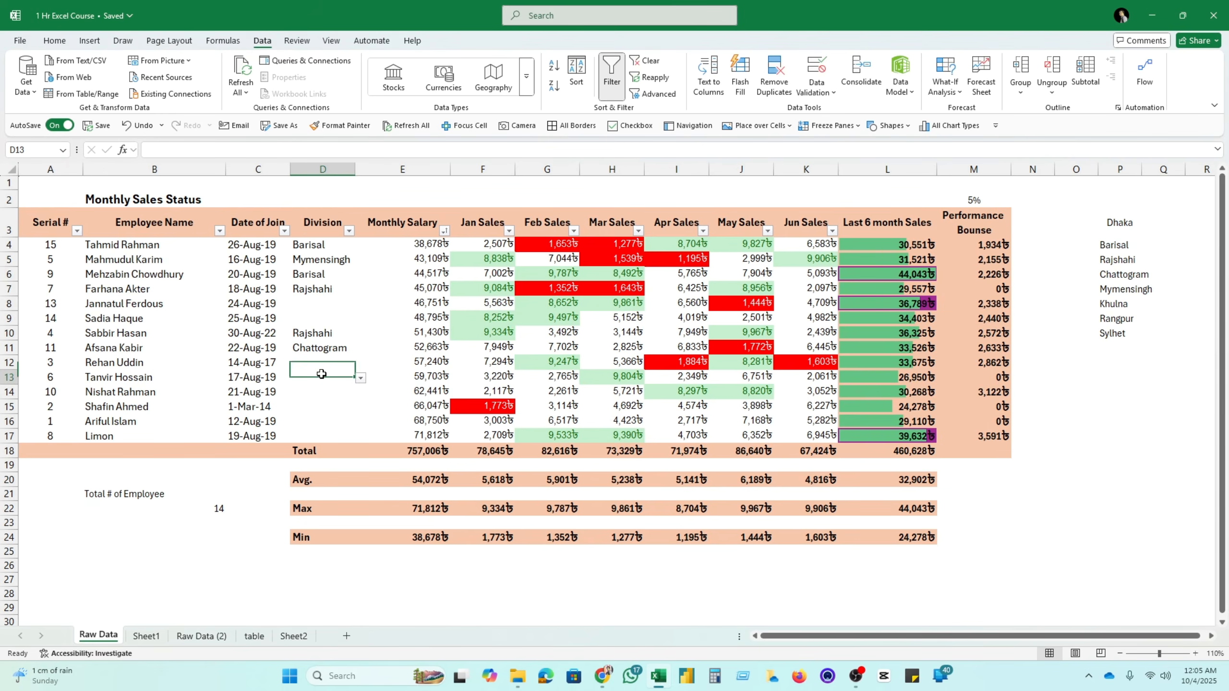
left_click(360, 378)
left_click(315, 423)
left_click(337, 406)
left_click(361, 406)
left_click(319, 439)
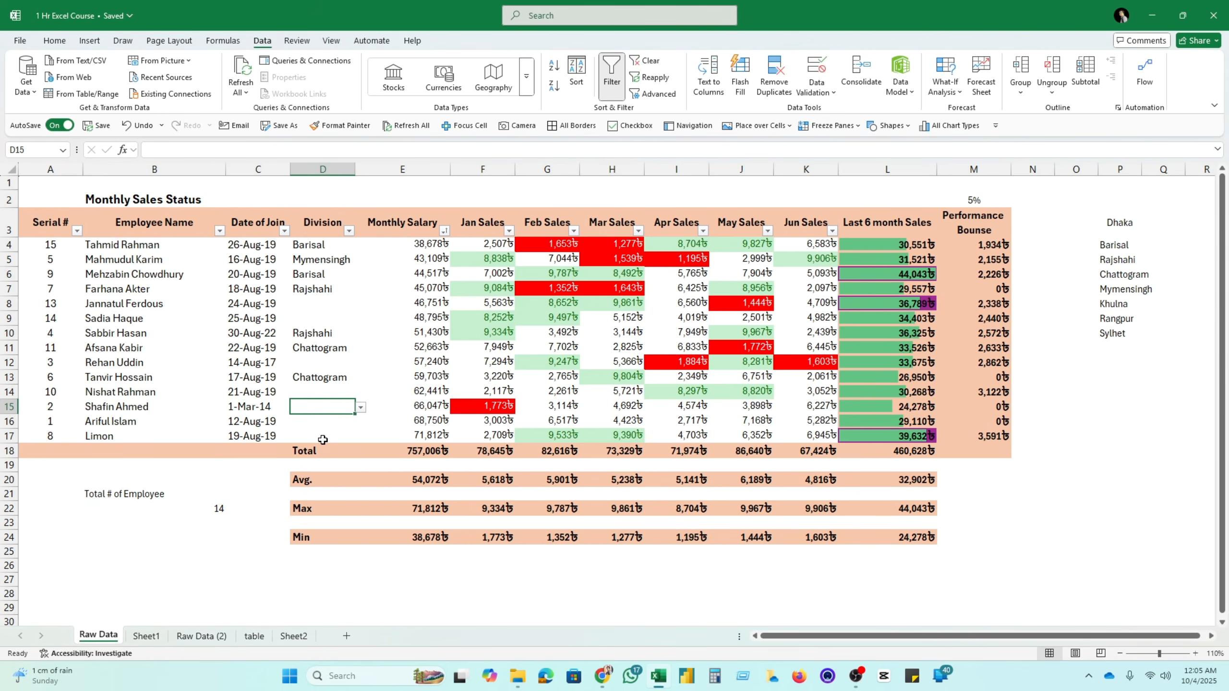
left_click(323, 389)
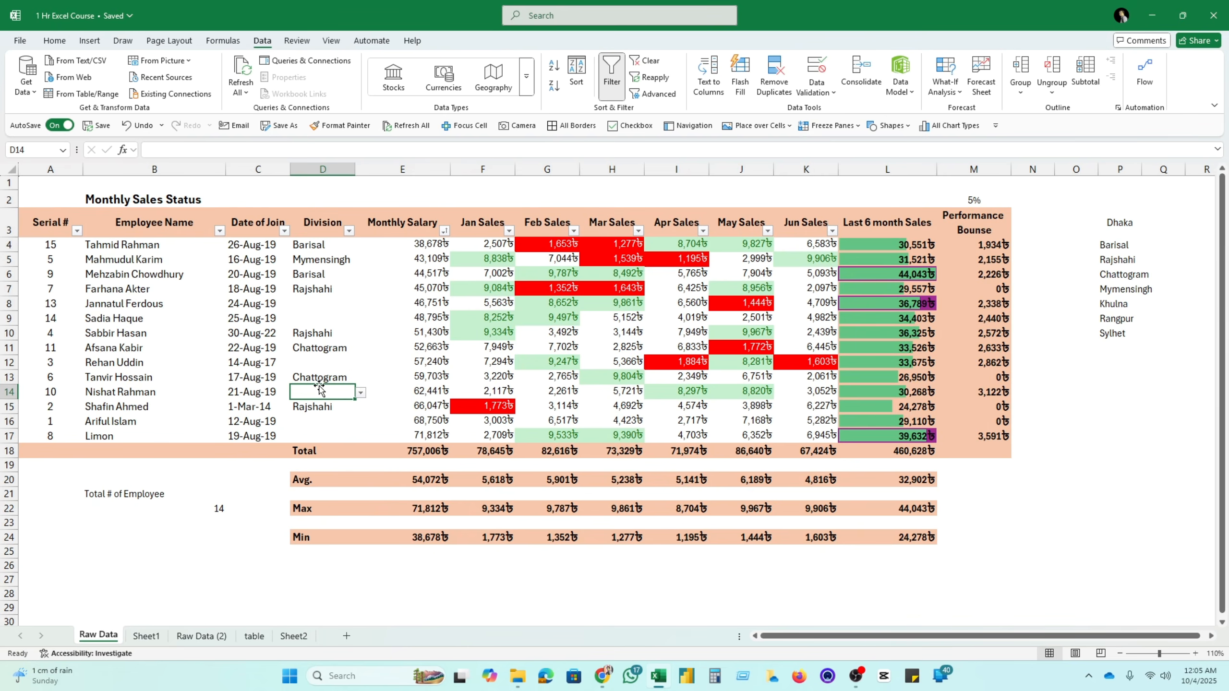
Copy the employee names in B4:B17 of Raw Data to Sheet2, starting at cell G6
left_click_drag(122, 245, 126, 429)
key("ctrl+c")
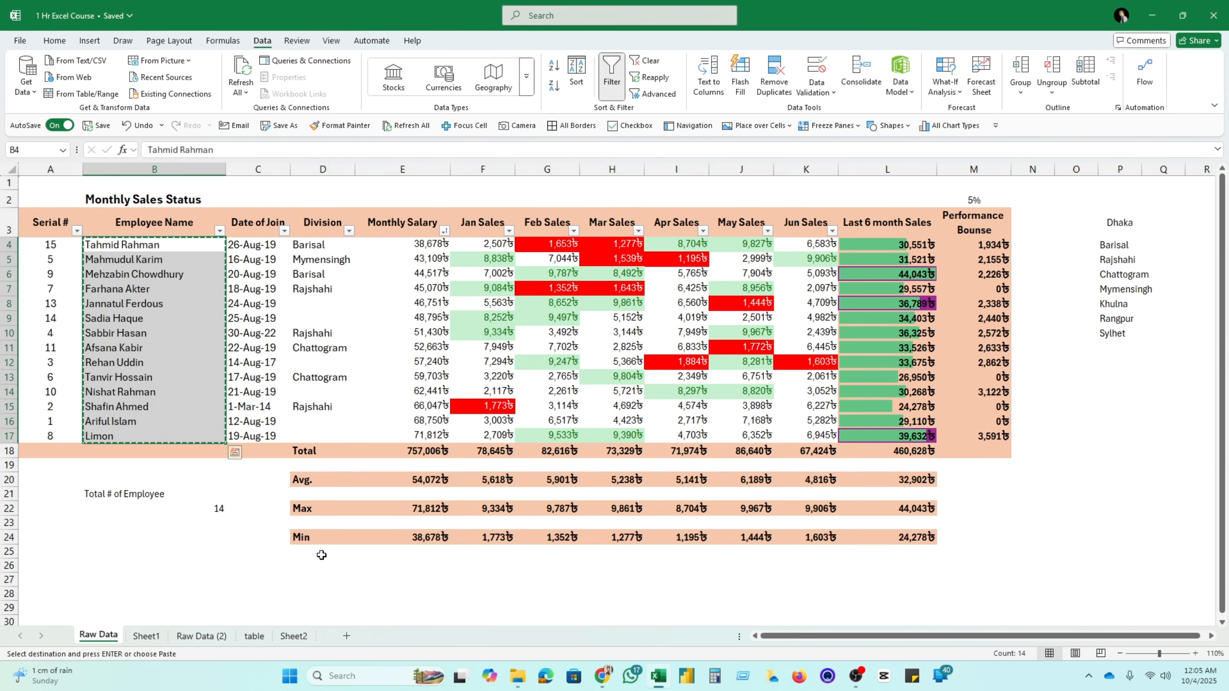
left_click(304, 638)
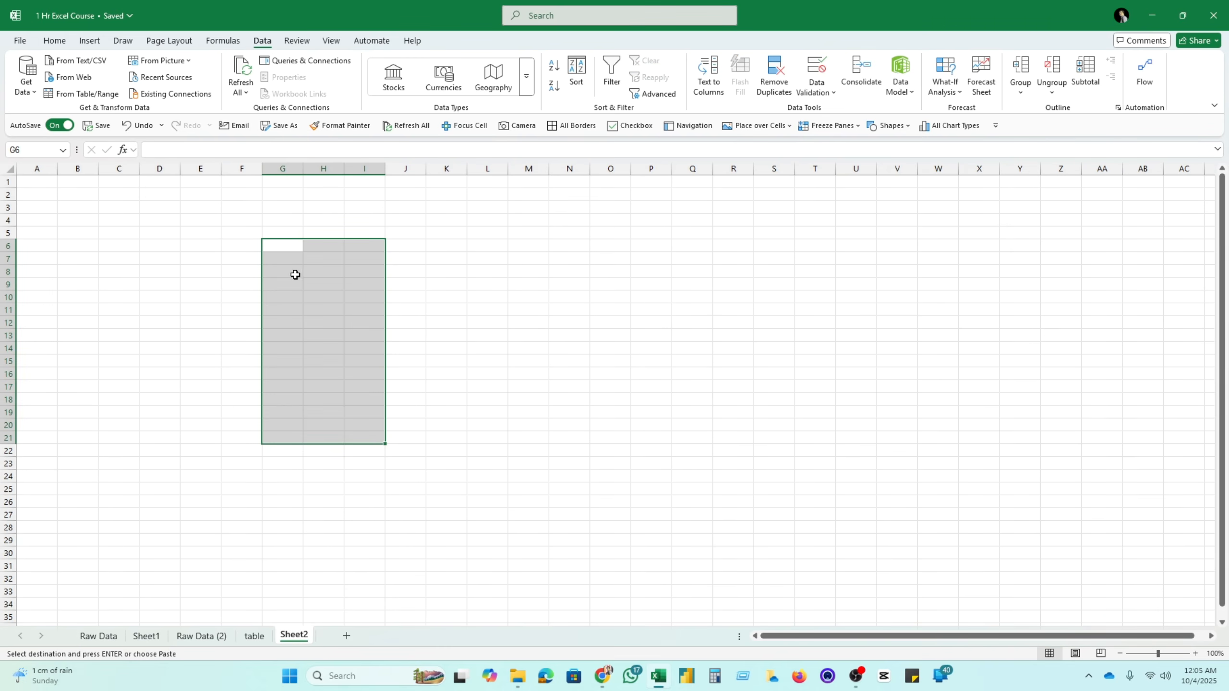
left_click(287, 246)
key("ctrl+v")
left_click(409, 327)
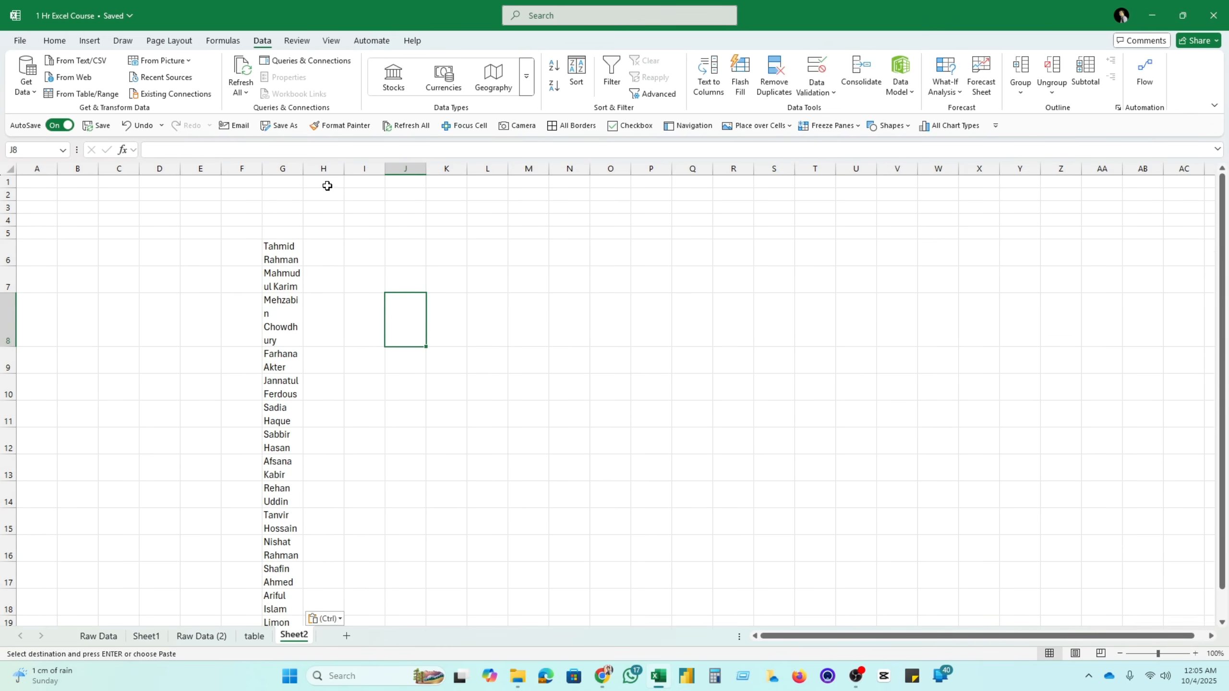
Widen column G on Sheet2 to fit the full names and auto-fit the height of all rows
left_click_drag(303, 168, 398, 190)
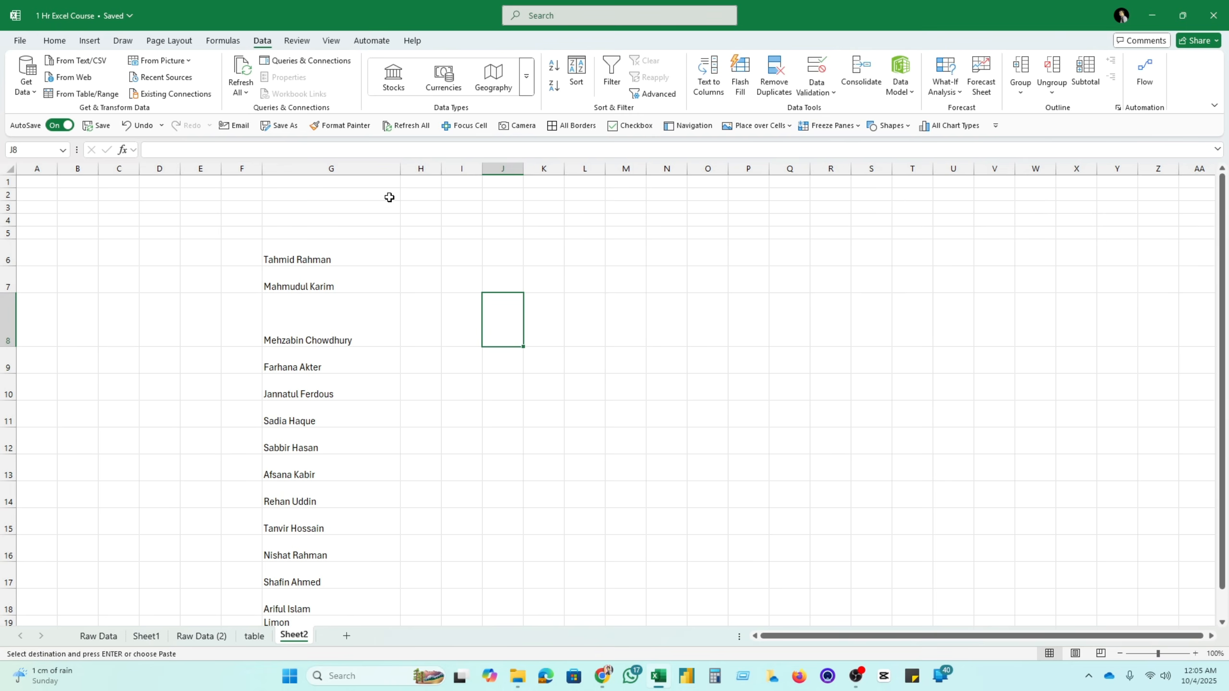
left_click(10, 169)
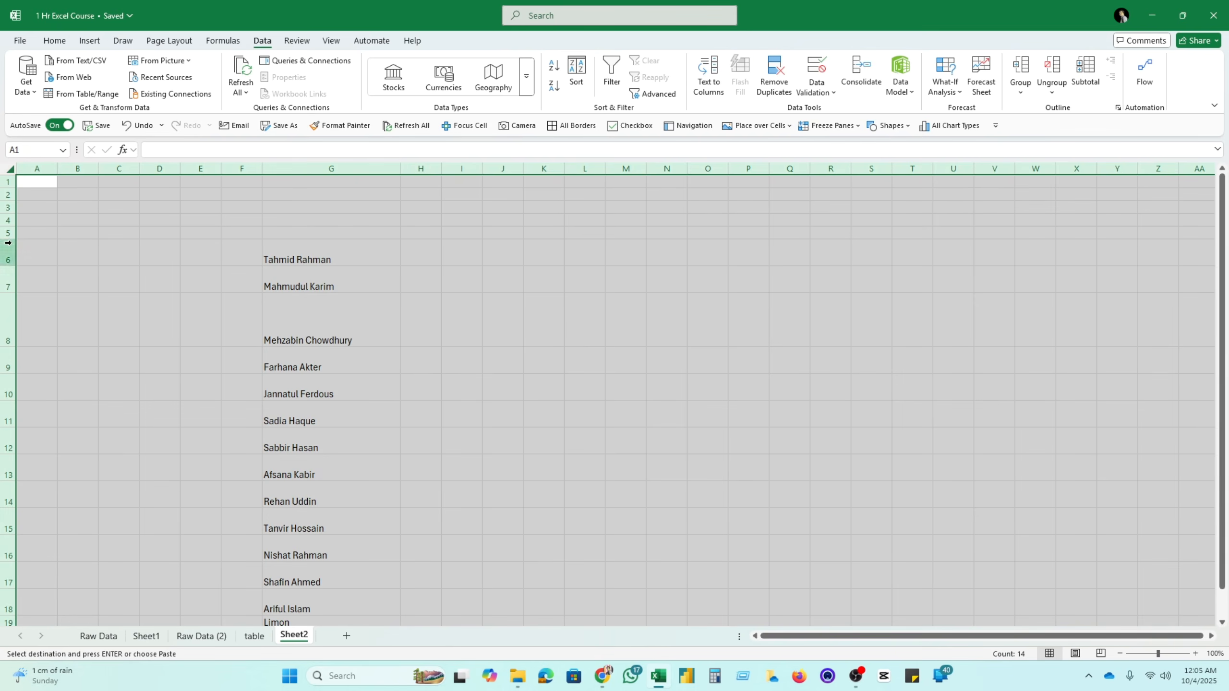
double_click(9, 241)
left_click(338, 312)
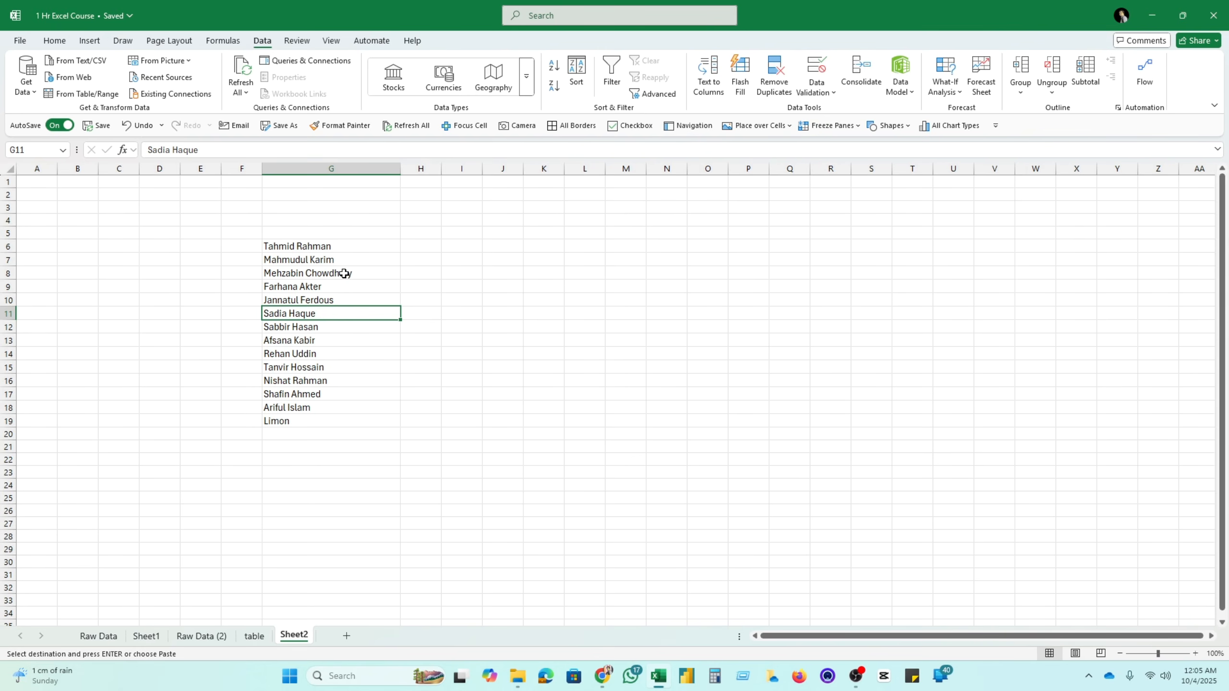
left_click(445, 262)
left_click(341, 247)
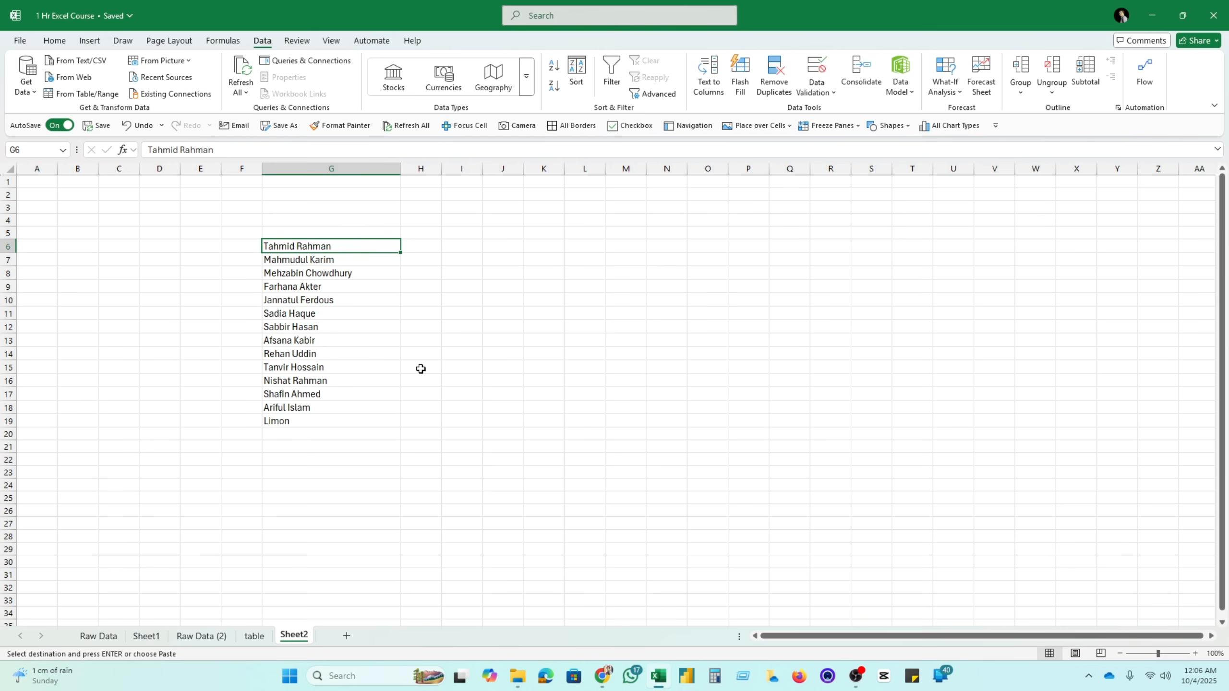
left_click(341, 486)
Split the names in G6:G19 with Text to Columns, using Delimited with Space as an added delimiter and destination $G$6
left_click_drag(357, 242, 334, 422)
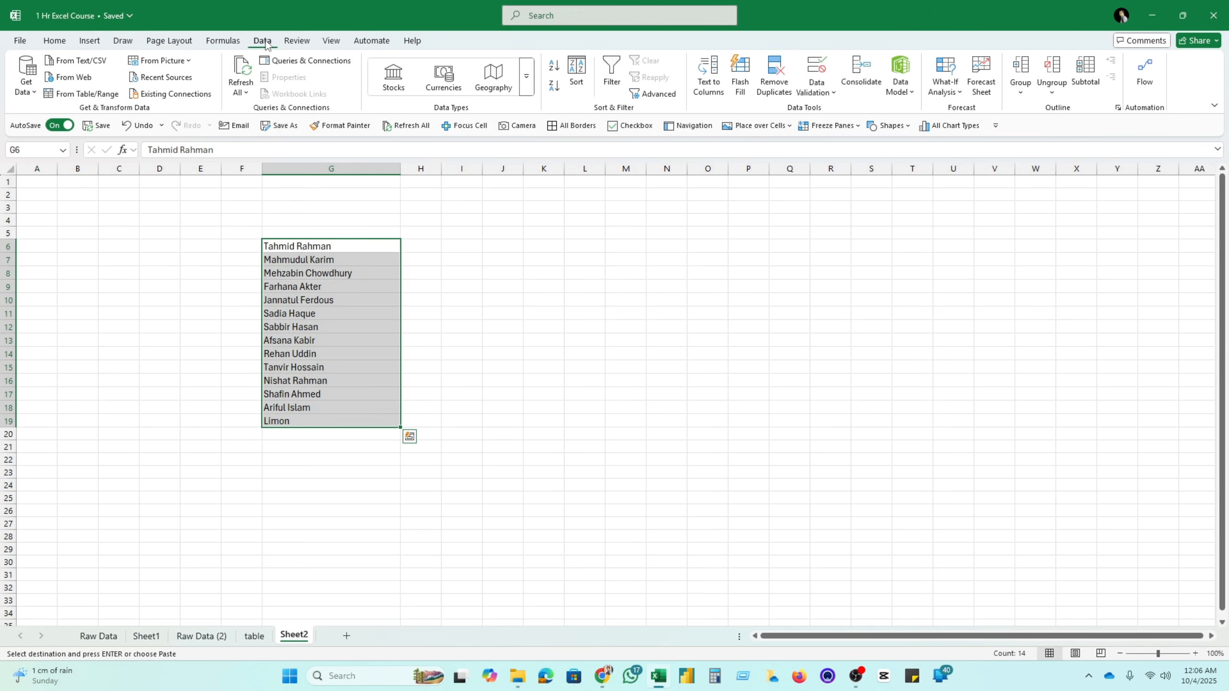
left_click(710, 77)
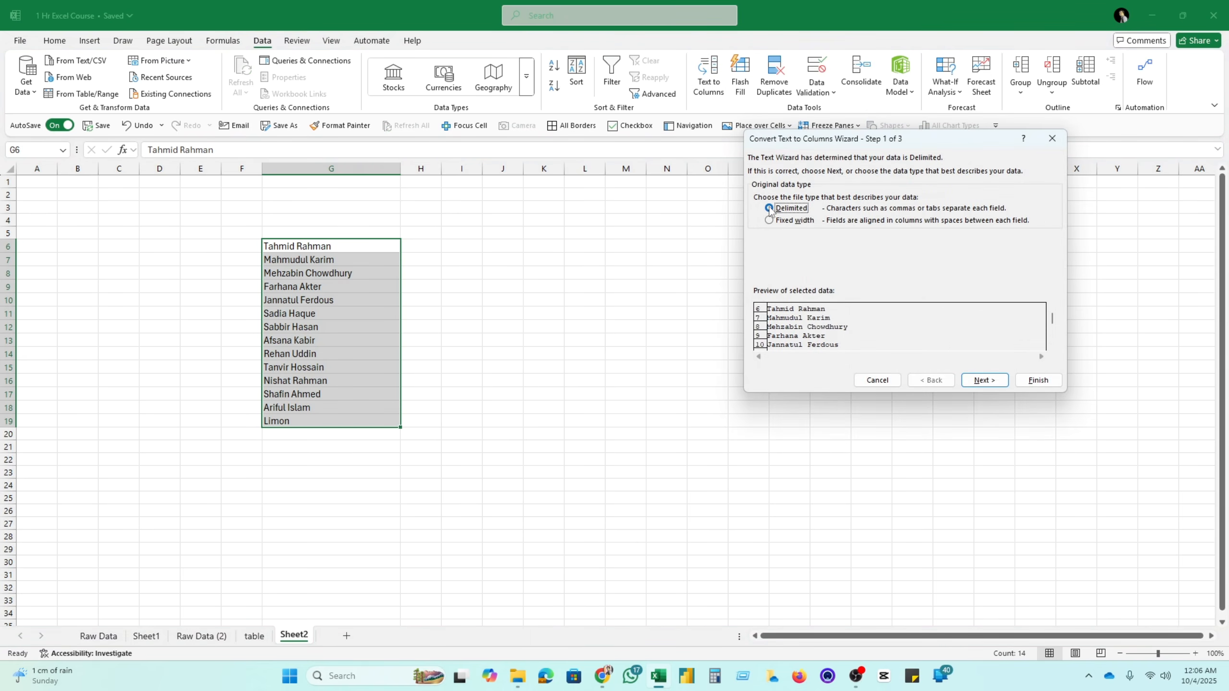
left_click(984, 381)
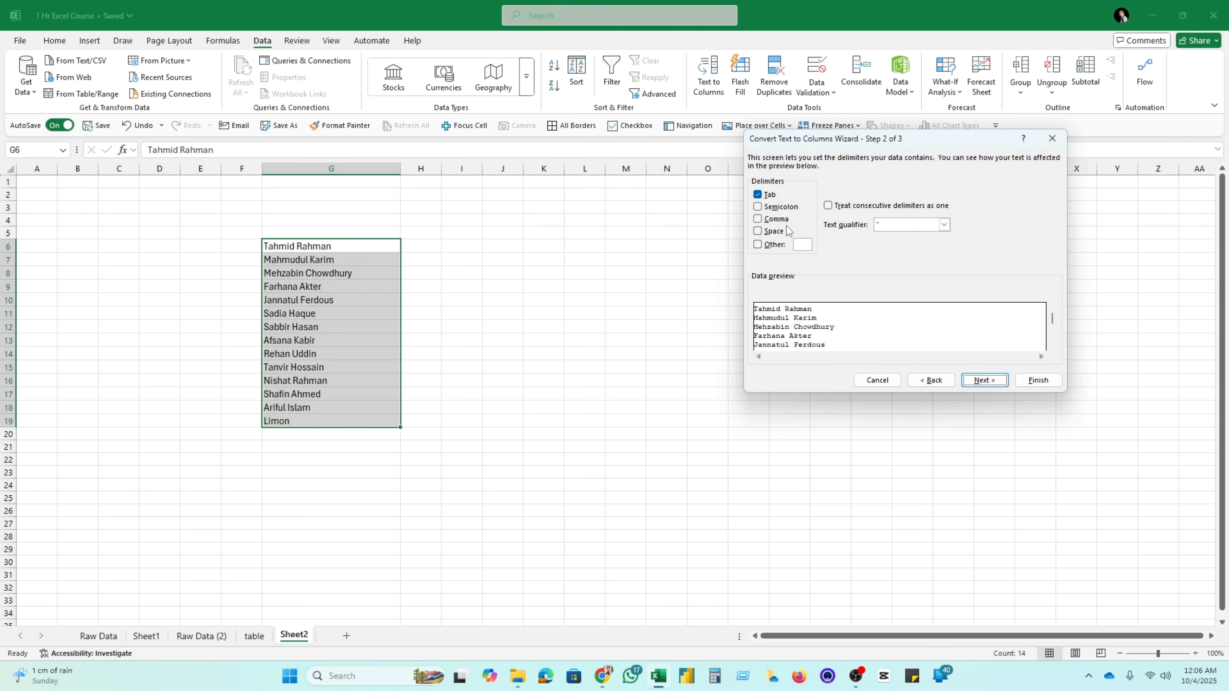
left_click(761, 233)
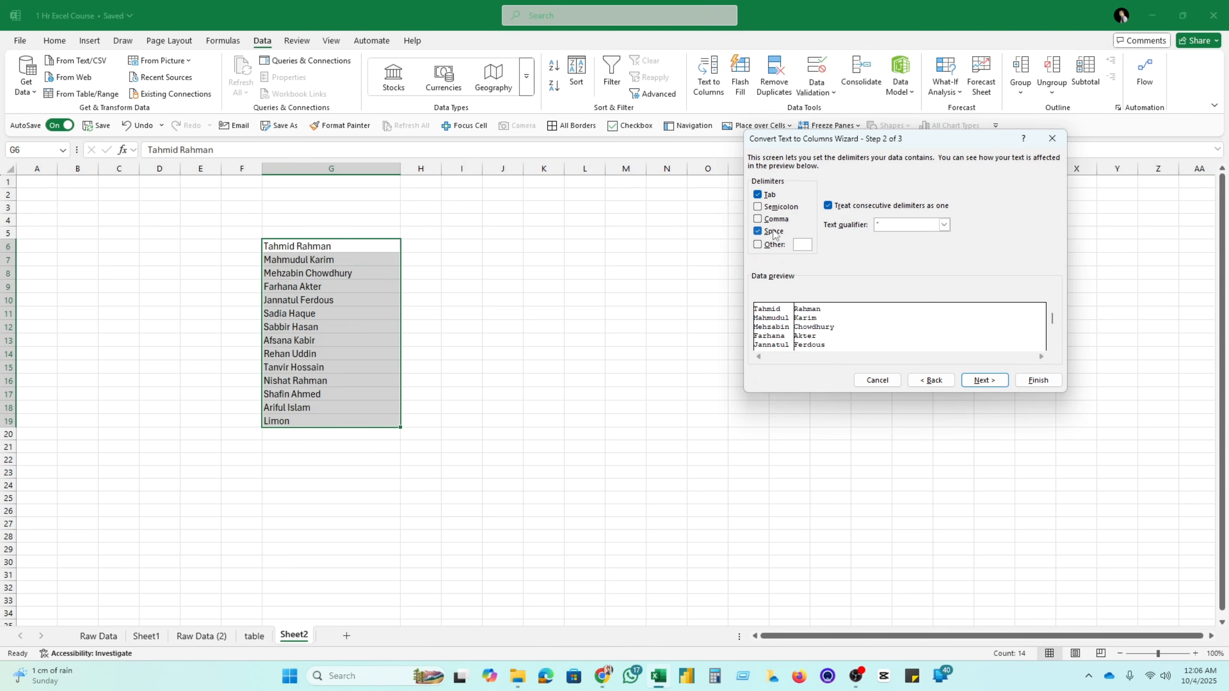
left_click(993, 383)
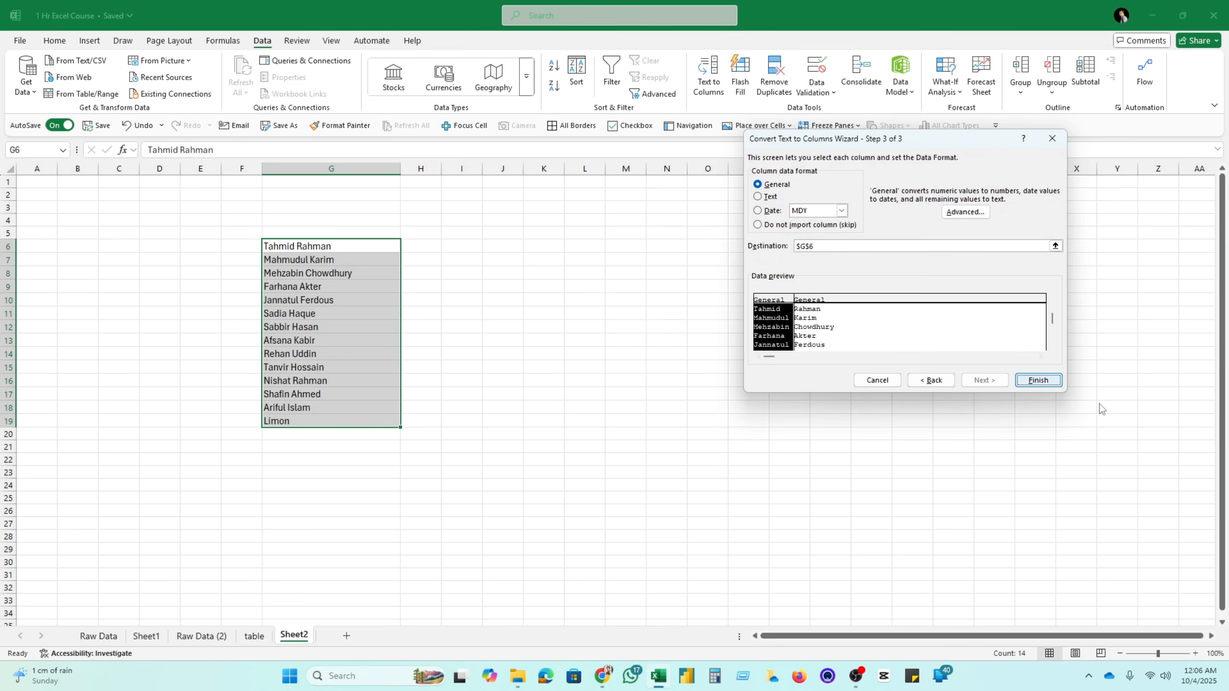
left_click(1044, 381)
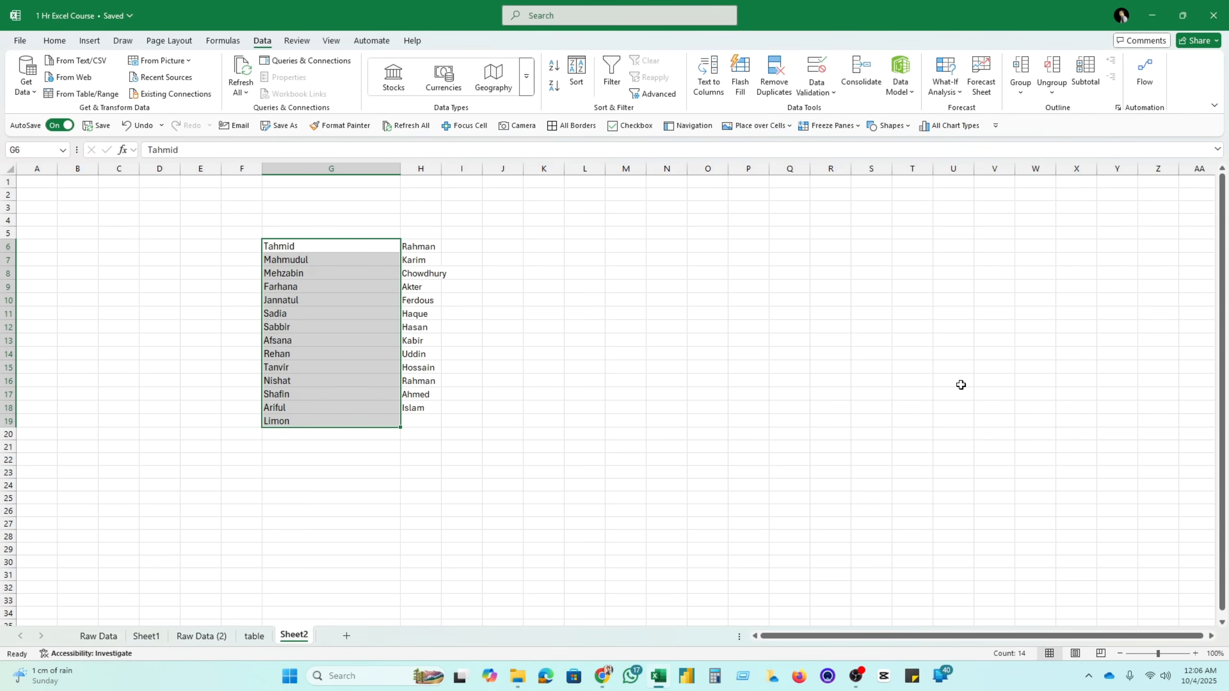
Widen column H to fit the split surnames and check the name parts in G6:H19
left_click(547, 394)
left_click_drag(339, 252, 285, 419)
left_click_drag(432, 245, 436, 421)
left_click(307, 261)
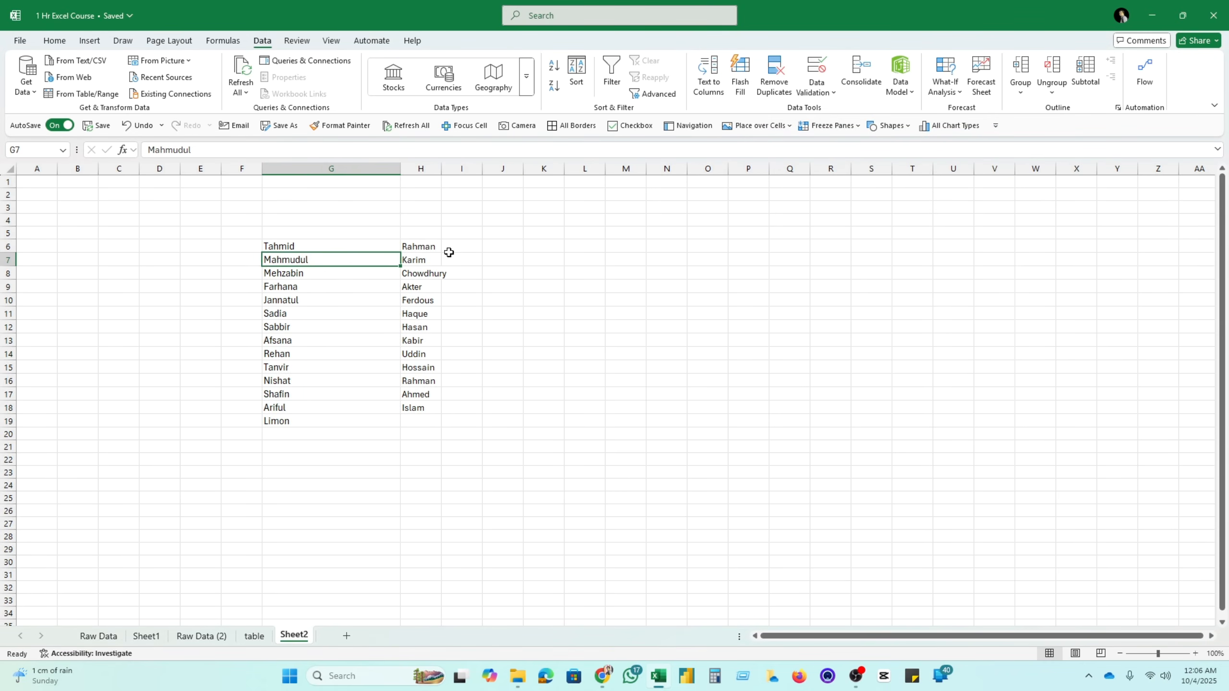
left_click(450, 258)
left_click_drag(438, 172, 495, 180)
left_click(389, 432)
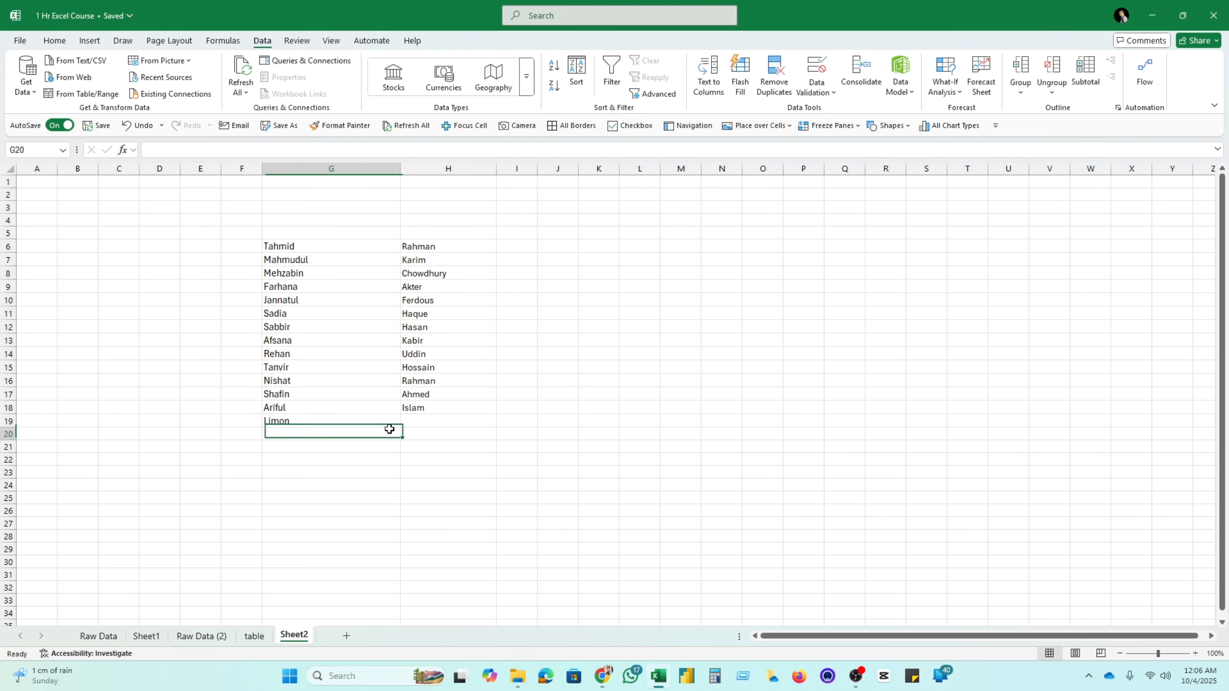
left_click_drag(346, 246, 477, 413)
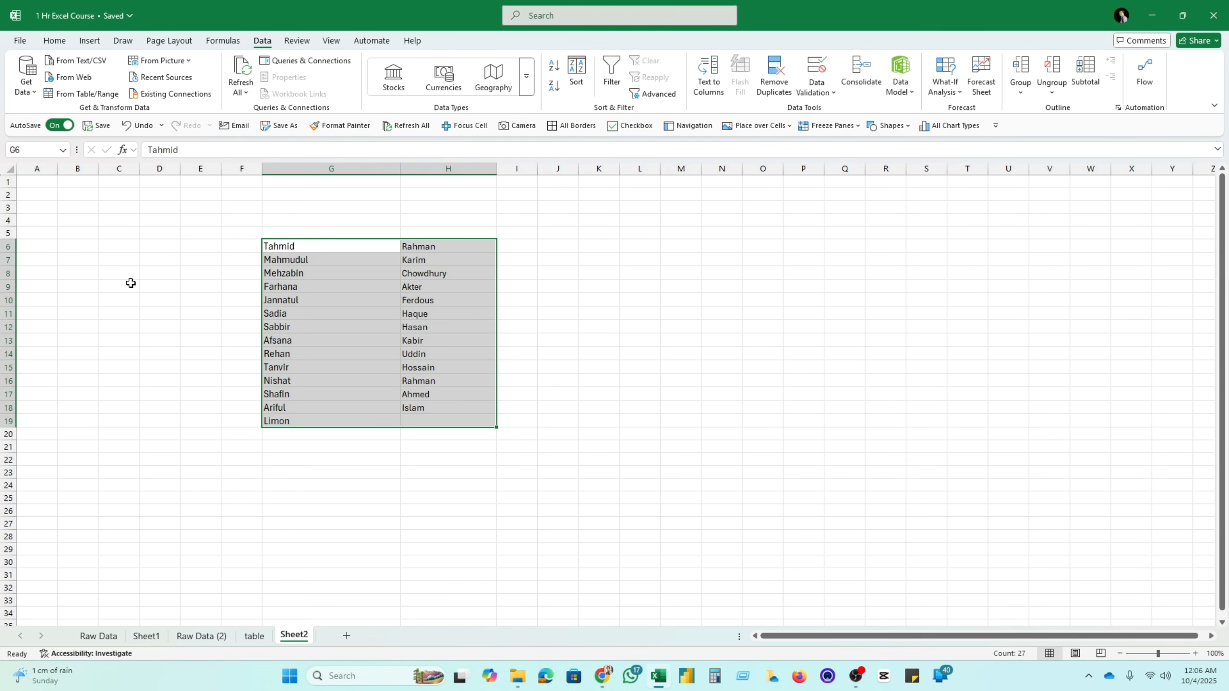
left_click(267, 499)
On the Raw Data sheet, select the Employee Name range B3:B17 together with the Last 6 month Sales range L3:L17
left_click(106, 635)
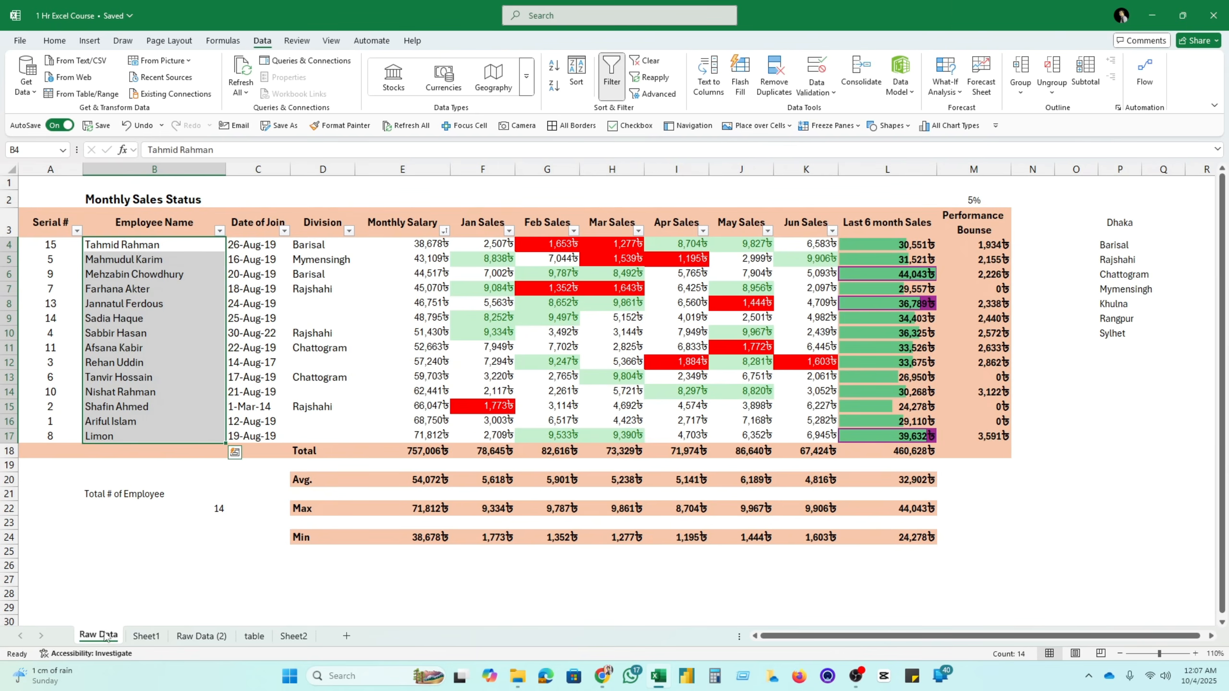
left_click(145, 638)
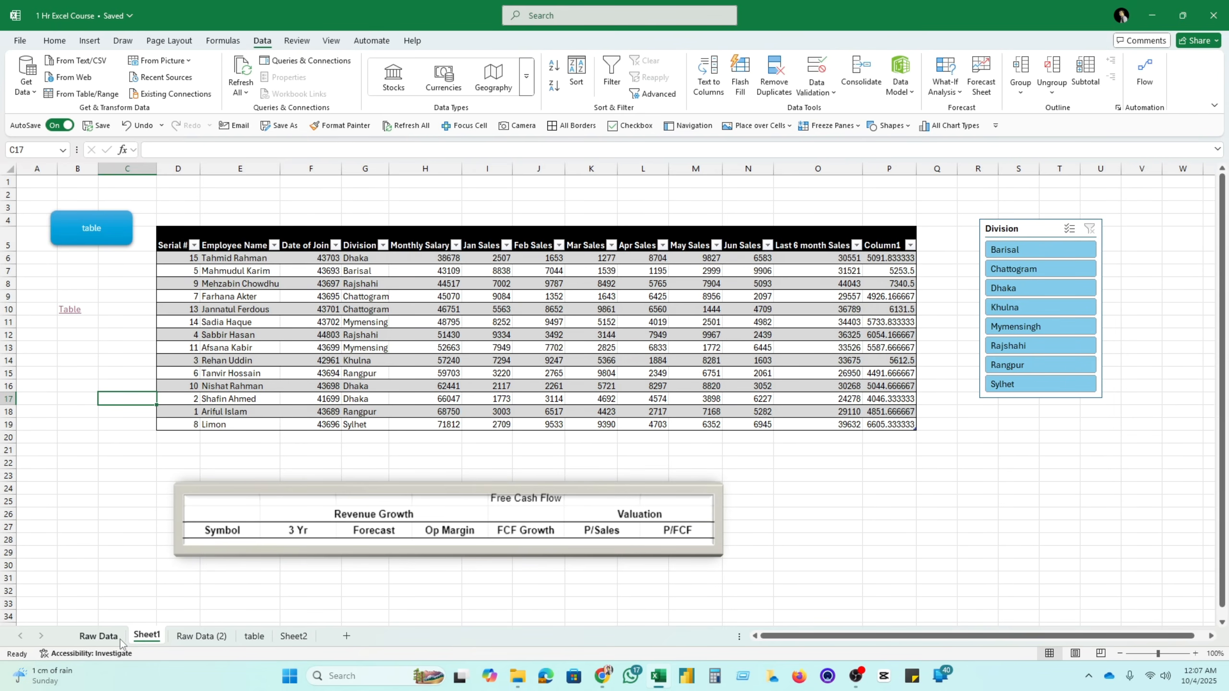
left_click(99, 636)
left_click(1069, 482)
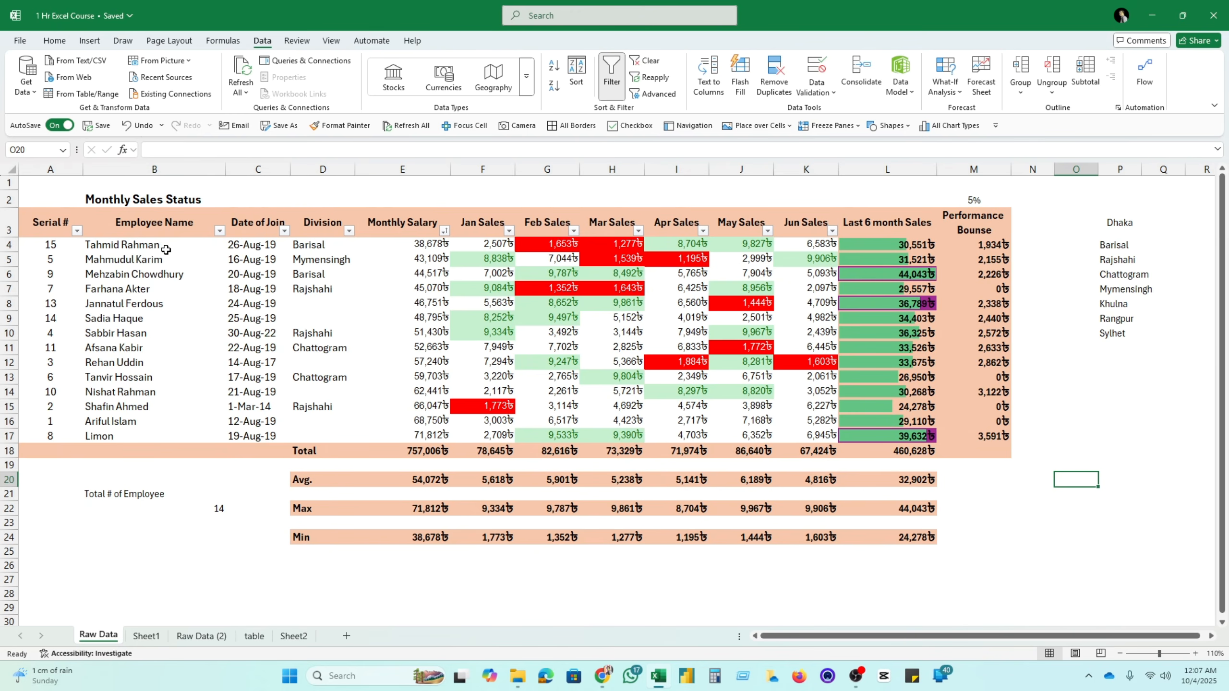
left_click_drag(127, 246, 110, 439)
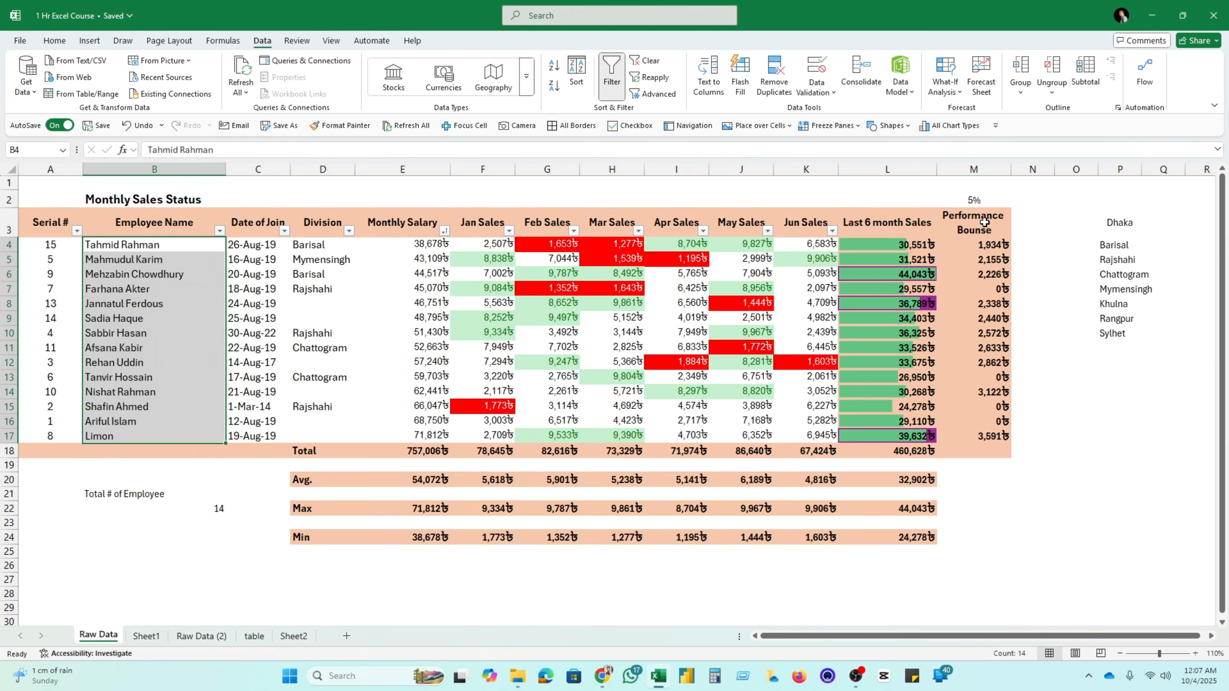
left_click_drag(897, 246, 870, 436)
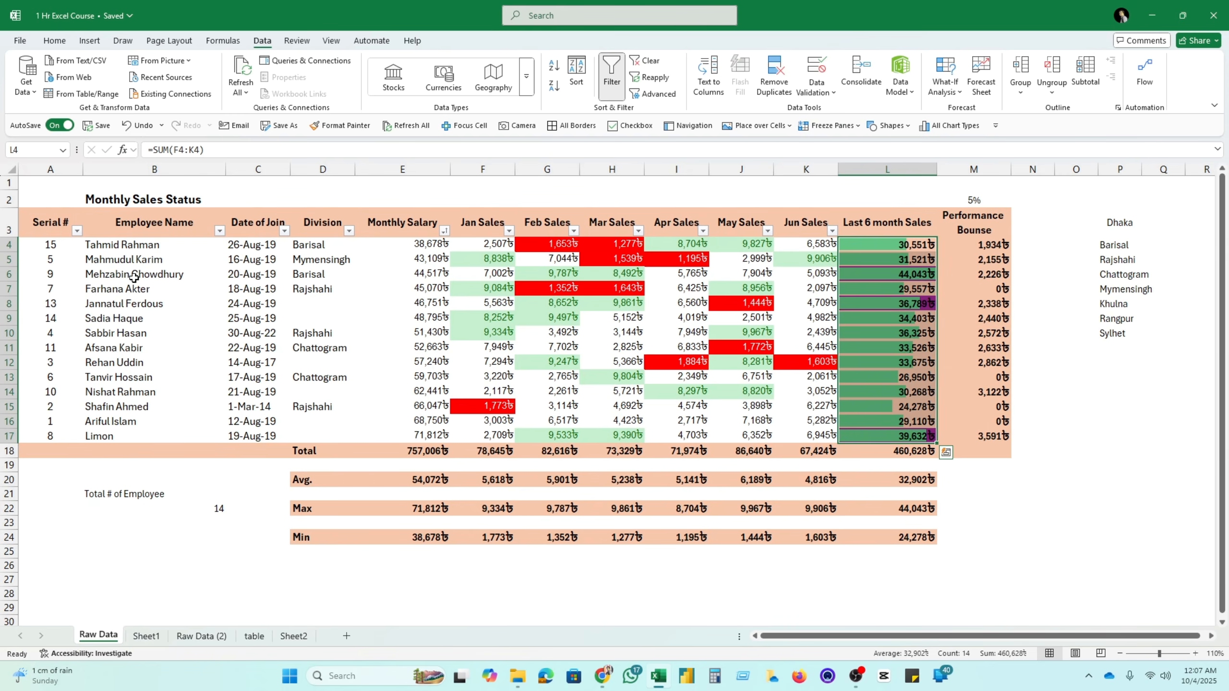
left_click_drag(148, 244, 141, 437)
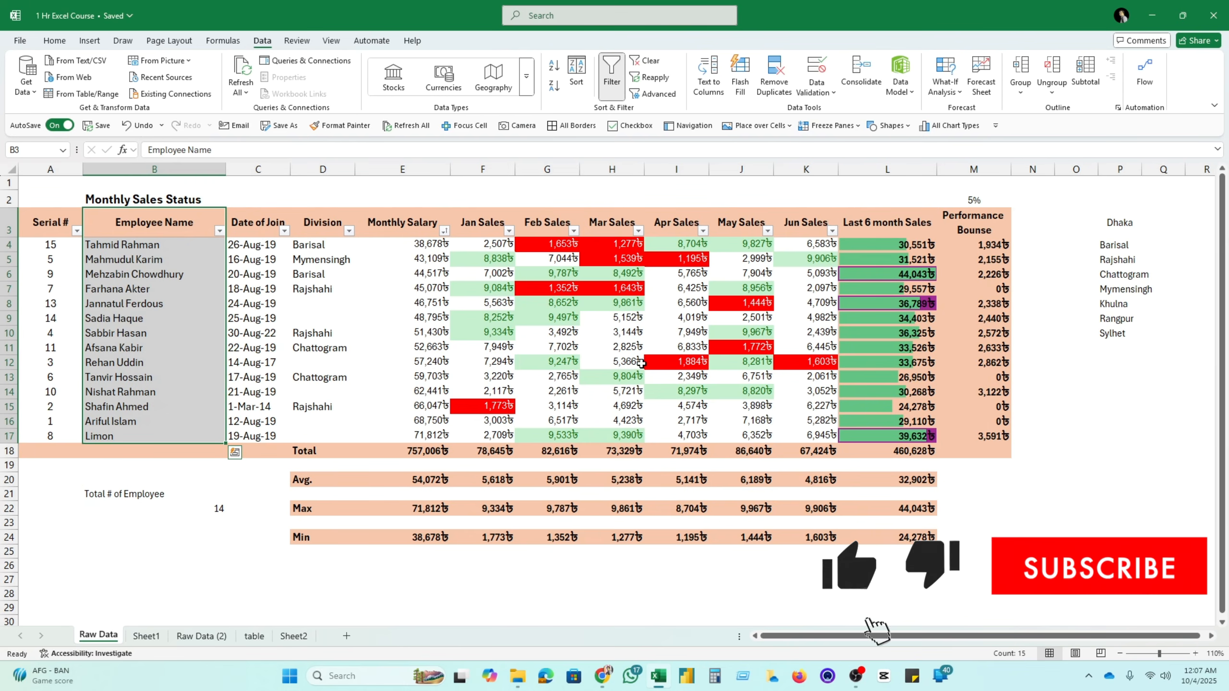
left_click(889, 229, "ctrl")
left_click_drag(888, 229, 885, 443)
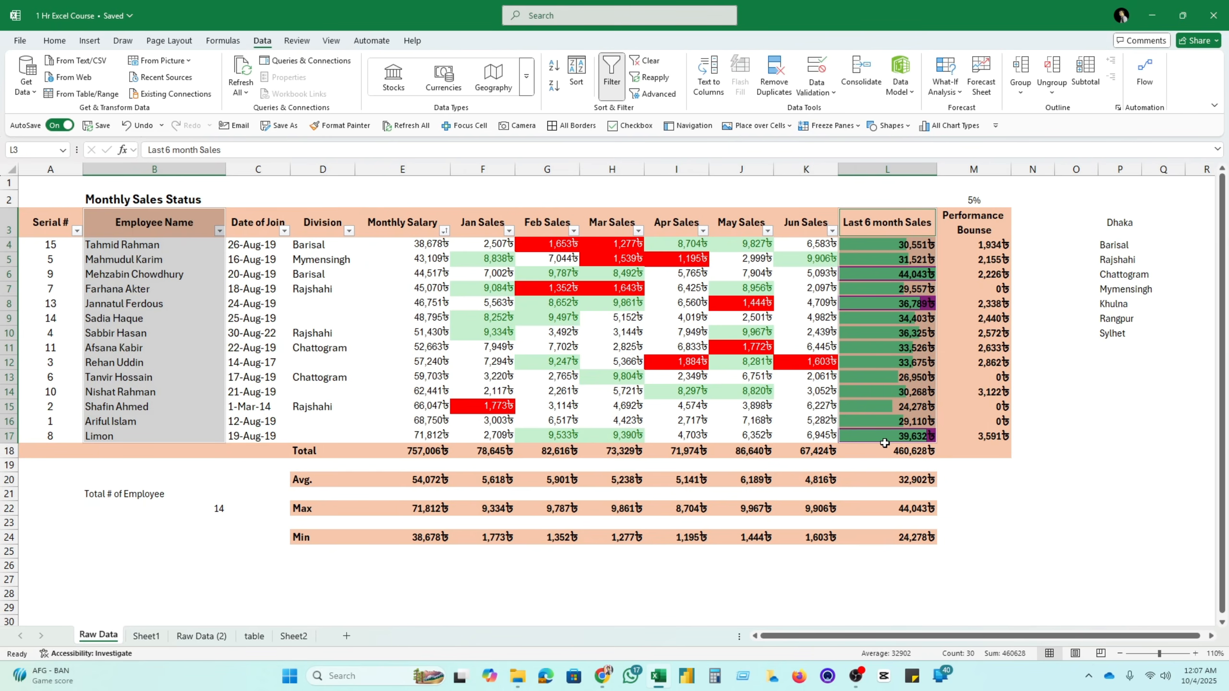
left_click(86, 40)
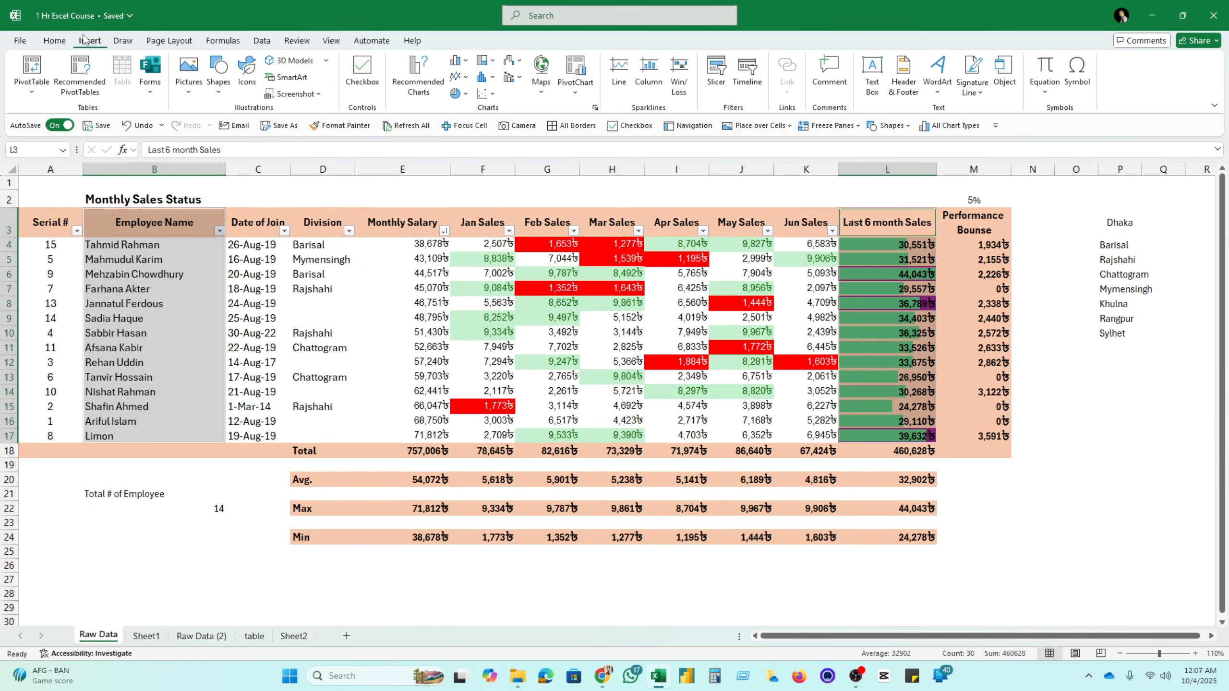
left_click(418, 82)
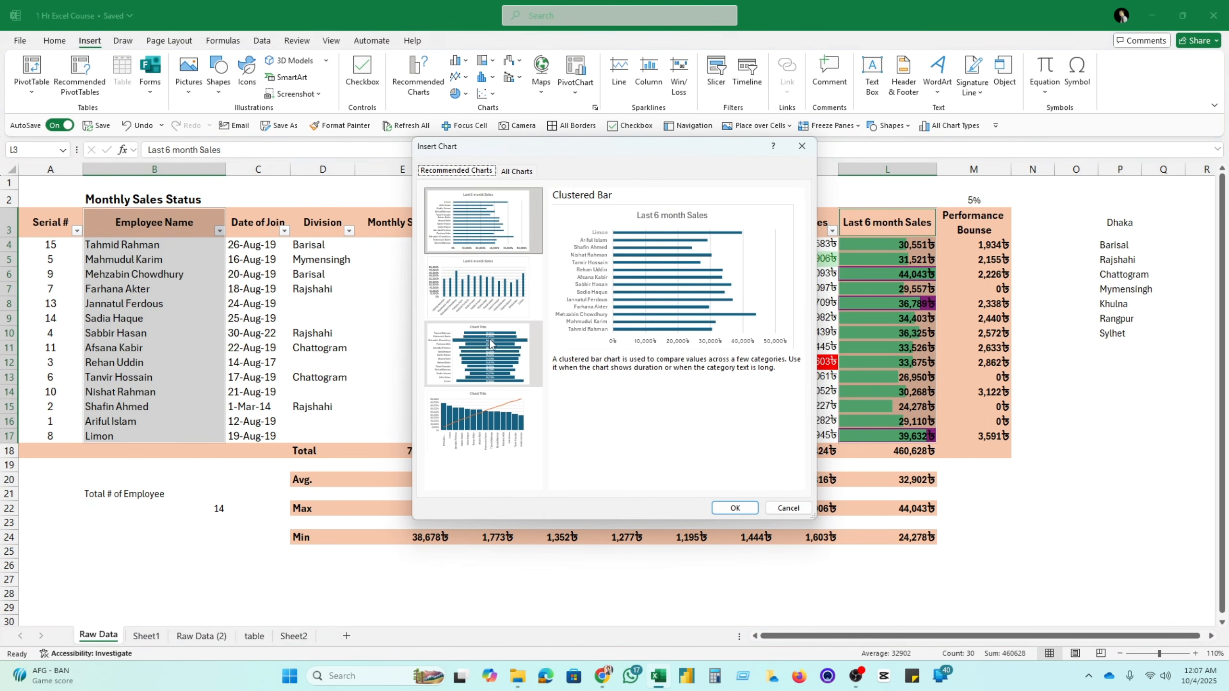
left_click(516, 172)
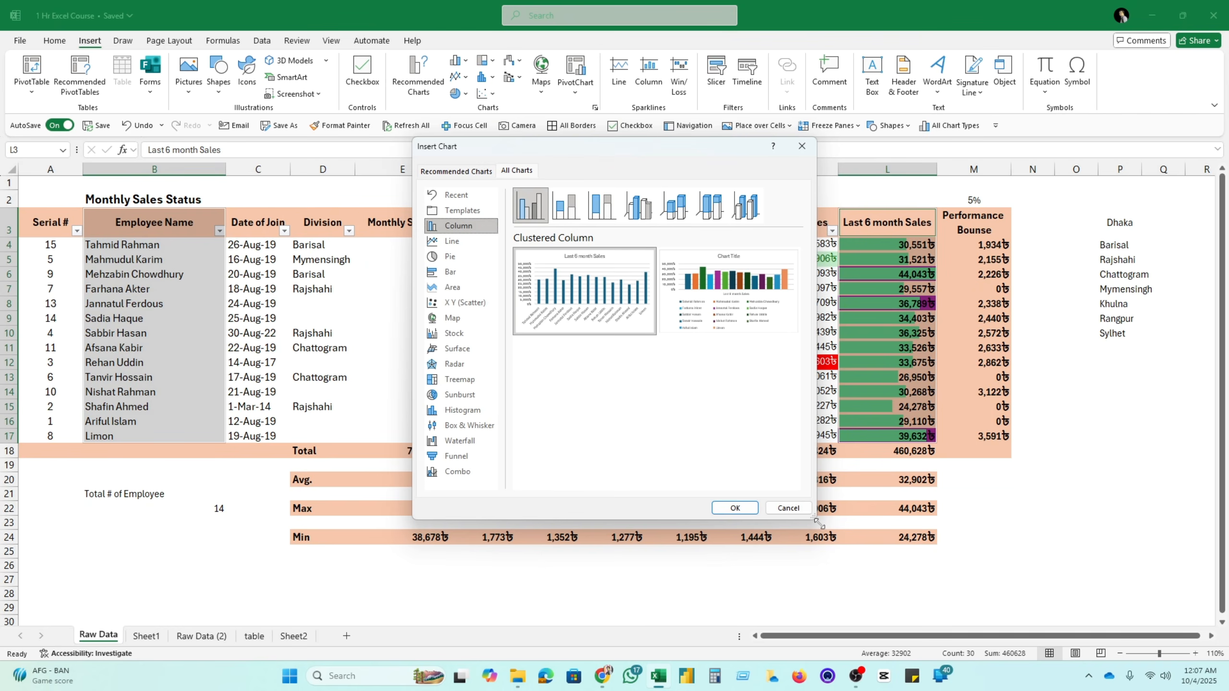
left_click(788, 508)
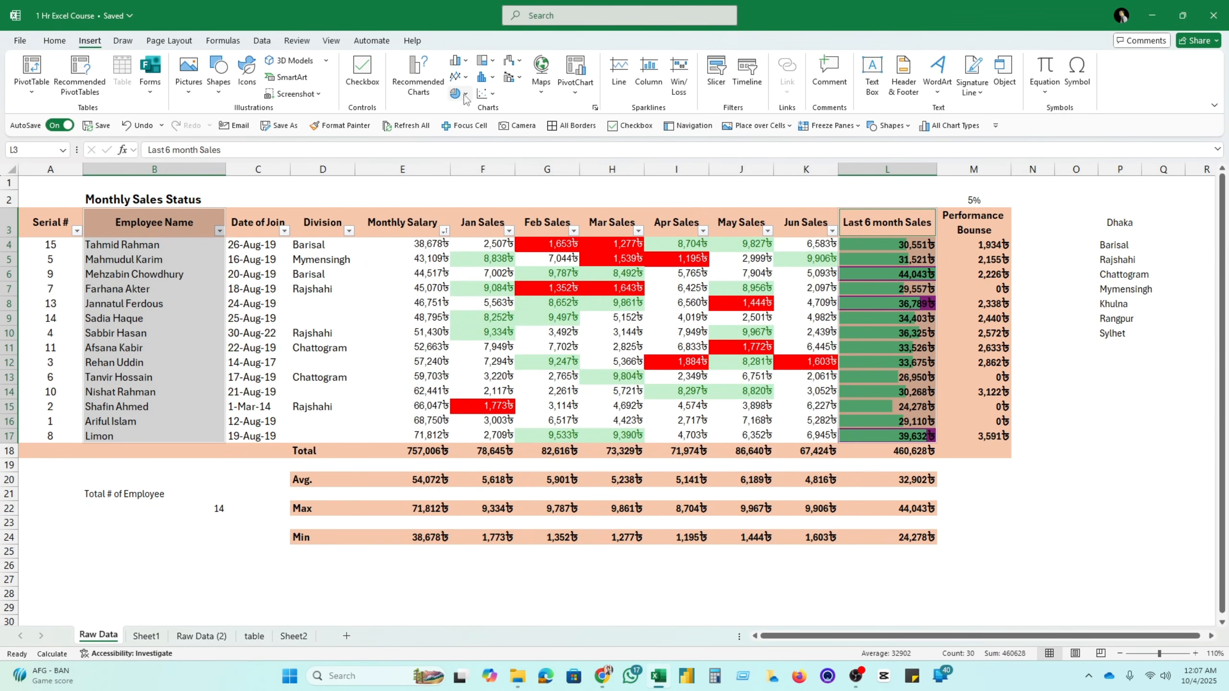
Insert a 2-D clustered column chart of the selected data, place it below the Min row and widen it into column L
left_click(456, 62)
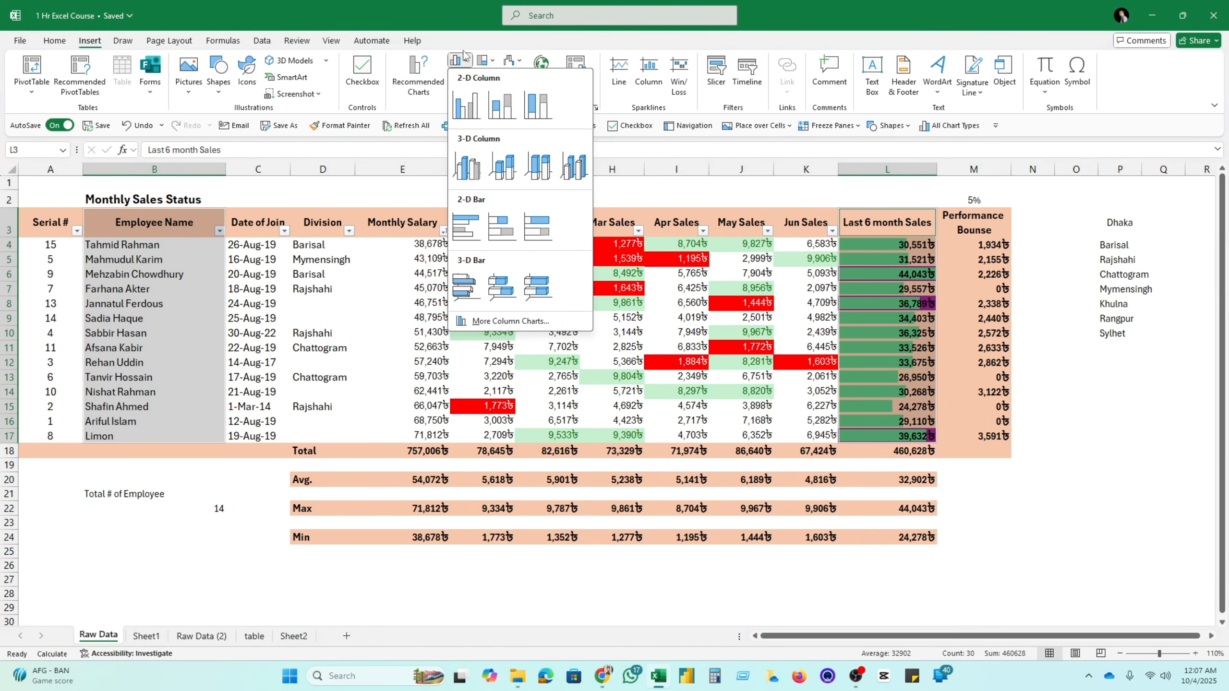
left_click(466, 103)
left_click_drag(714, 312, 451, 439)
scroll(452, 439, "down", 3)
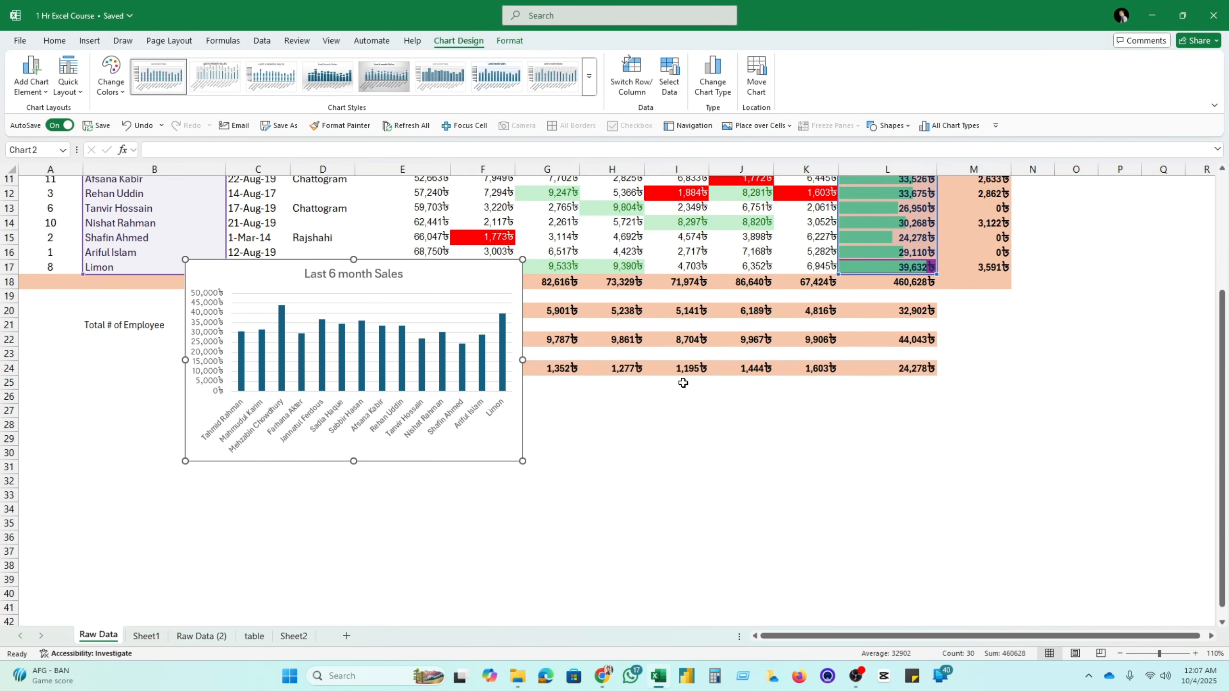
left_click_drag(447, 275, 657, 398)
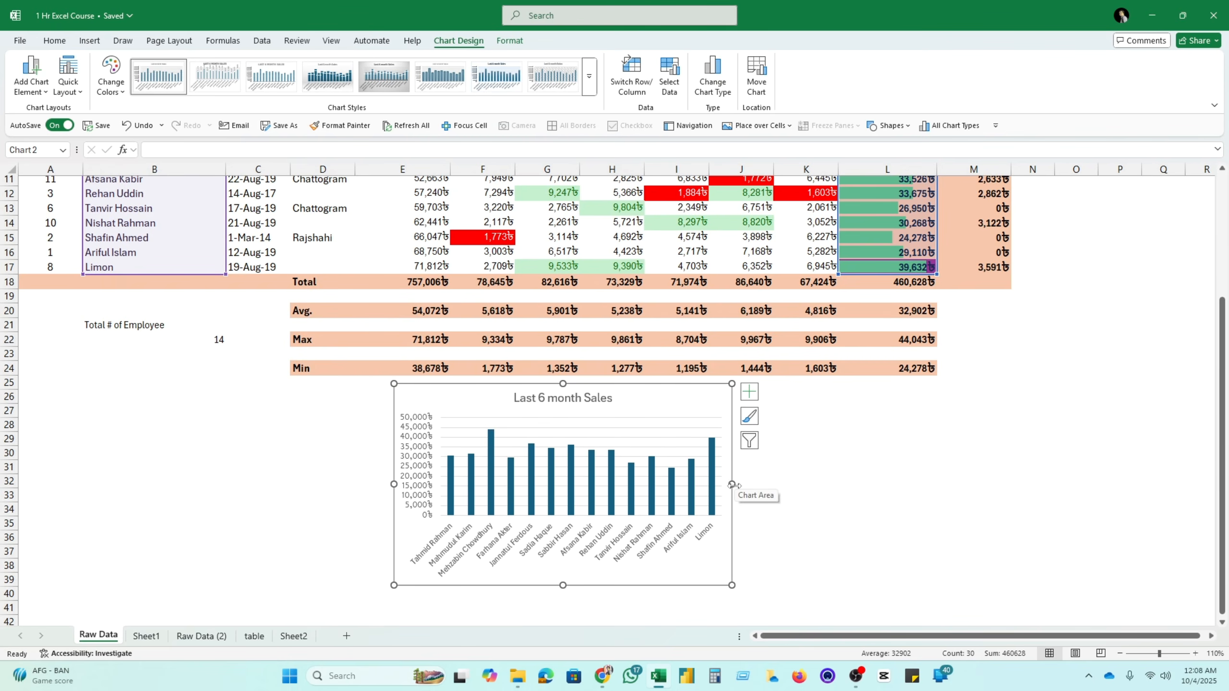
left_click_drag(732, 485, 885, 485)
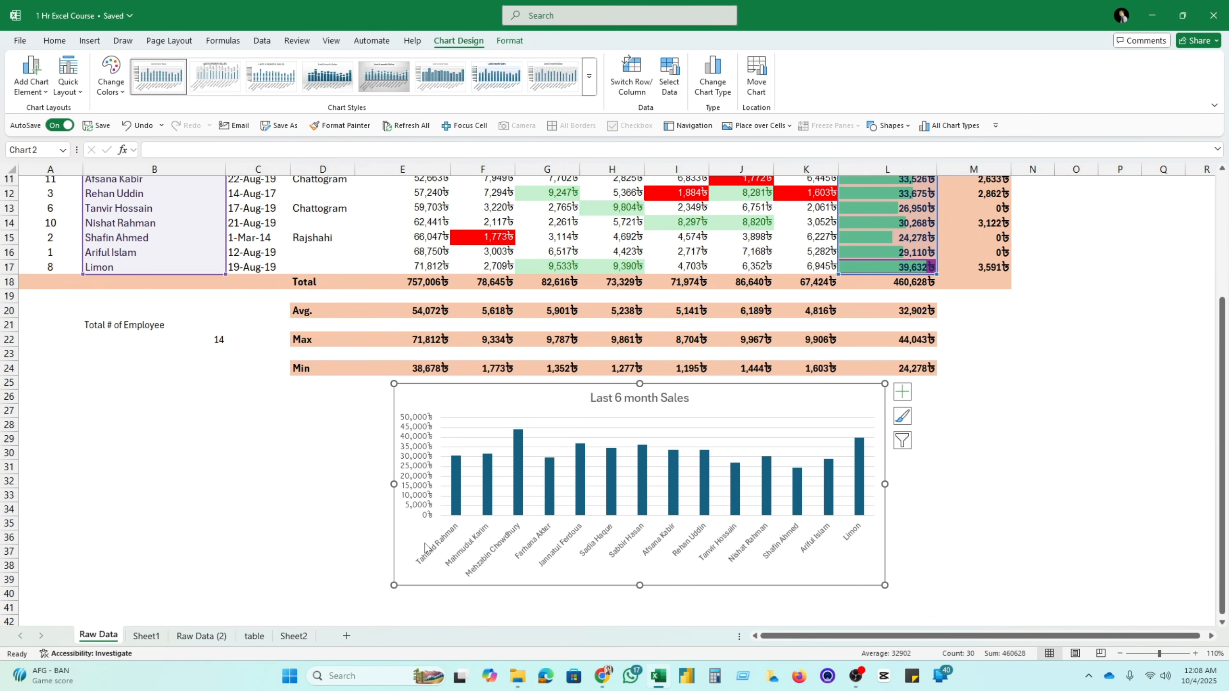
Add data labels to the Last 6 month Sales chart and widen the chart into column M
left_click(903, 393)
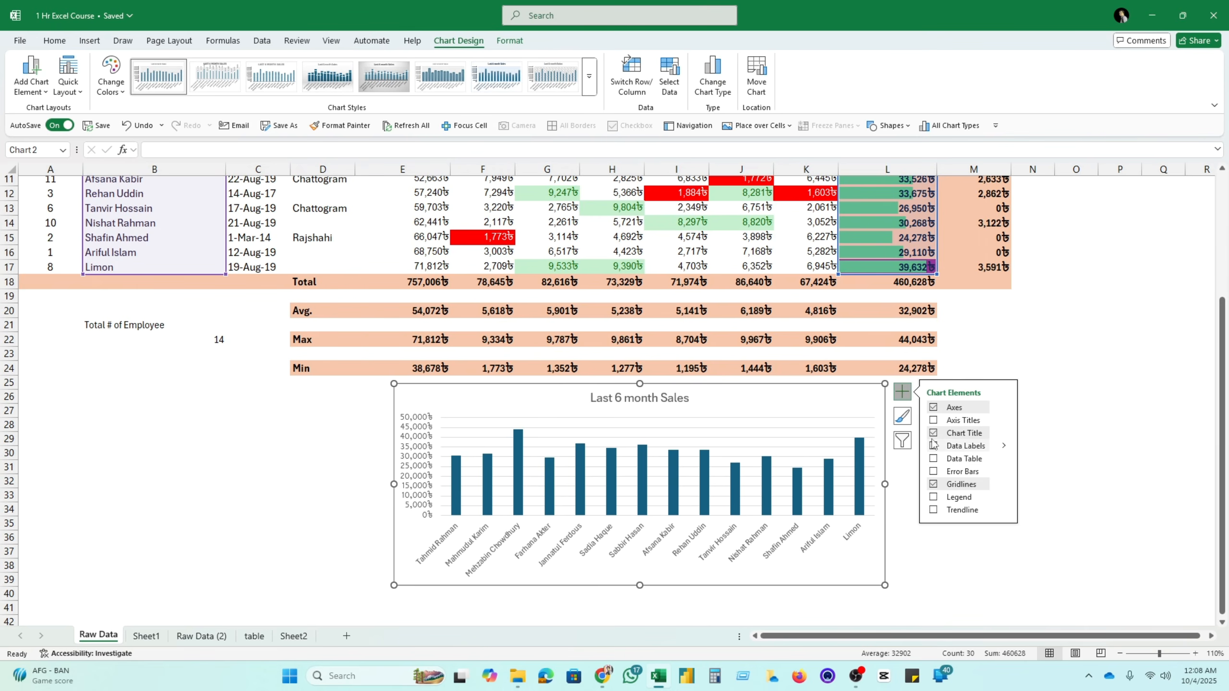
left_click(910, 396)
left_click(910, 396)
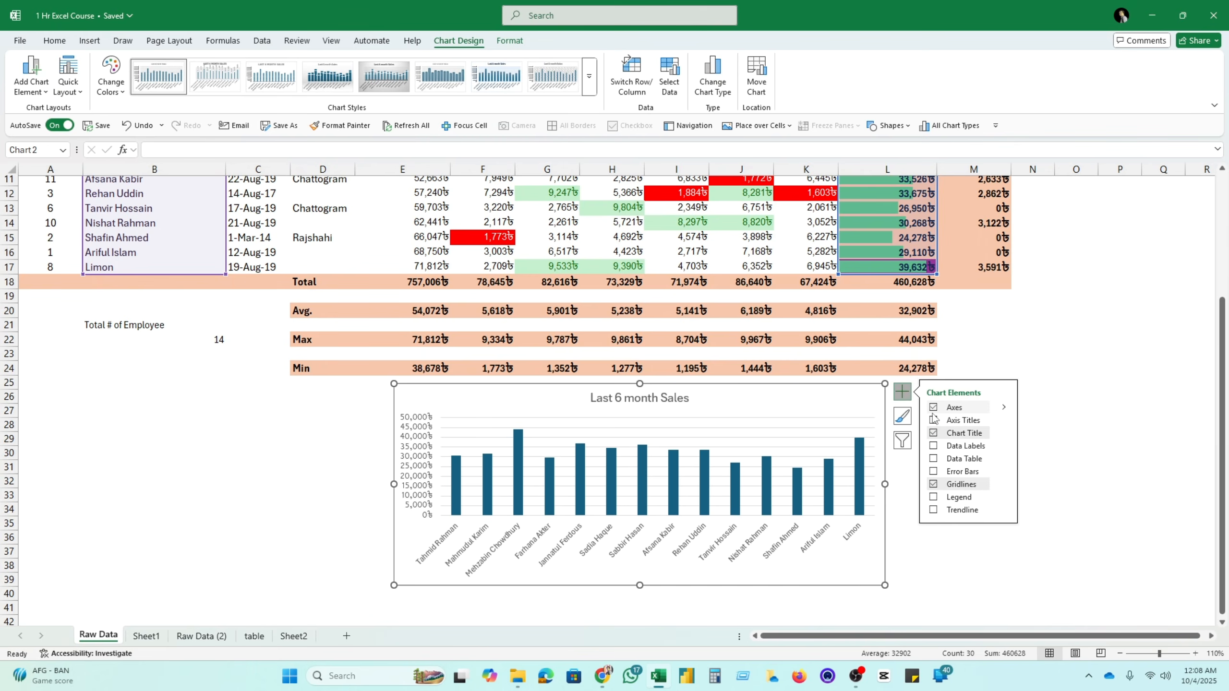
left_click(936, 446)
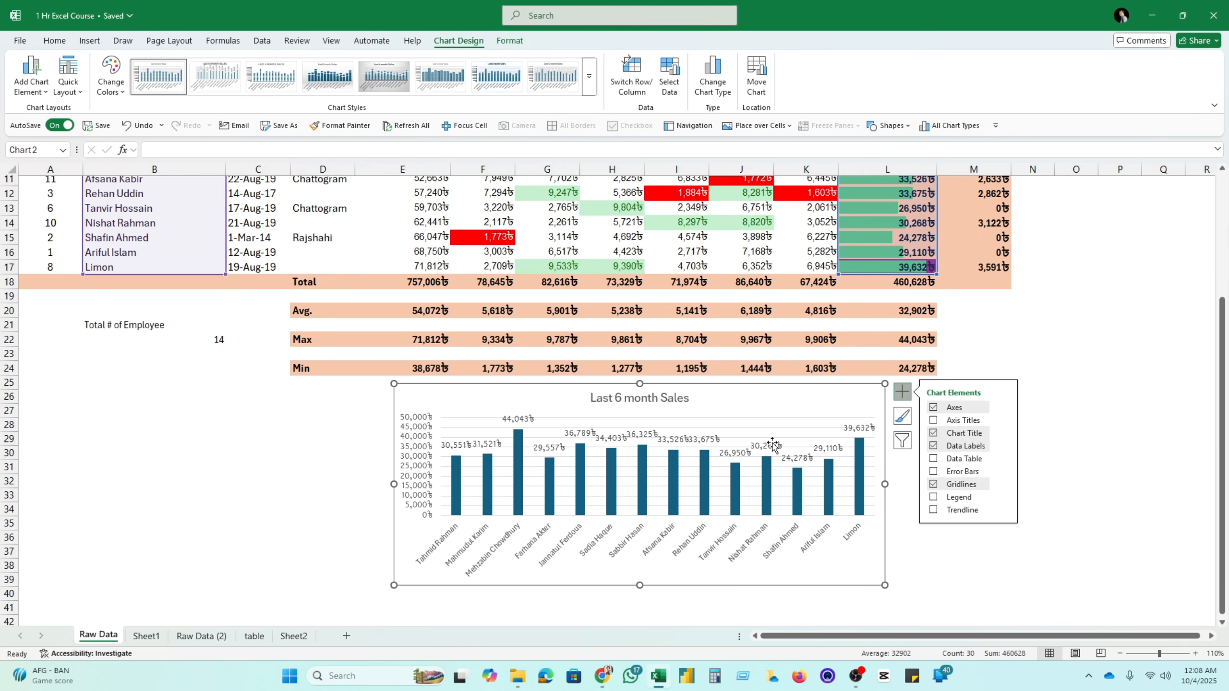
left_click_drag(885, 484, 967, 484)
Delete the chart's gridlines and vertical axis, and shrink the chart slightly so it starts around row 27
left_click(775, 467)
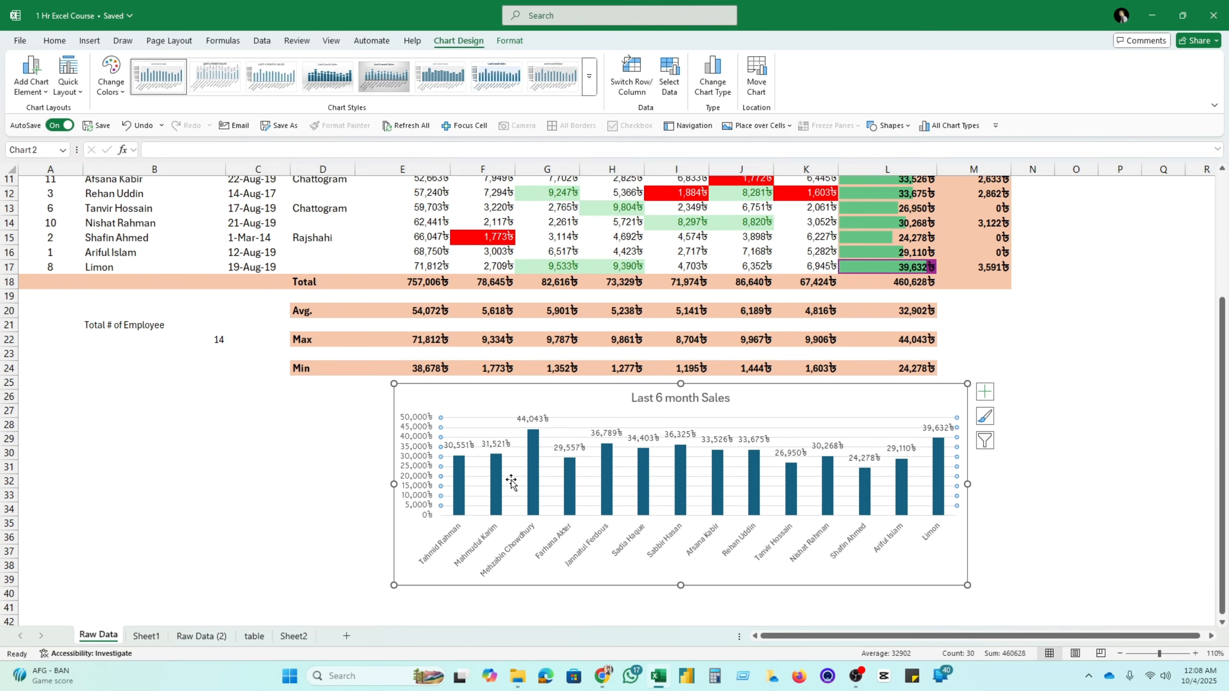
left_click(444, 482)
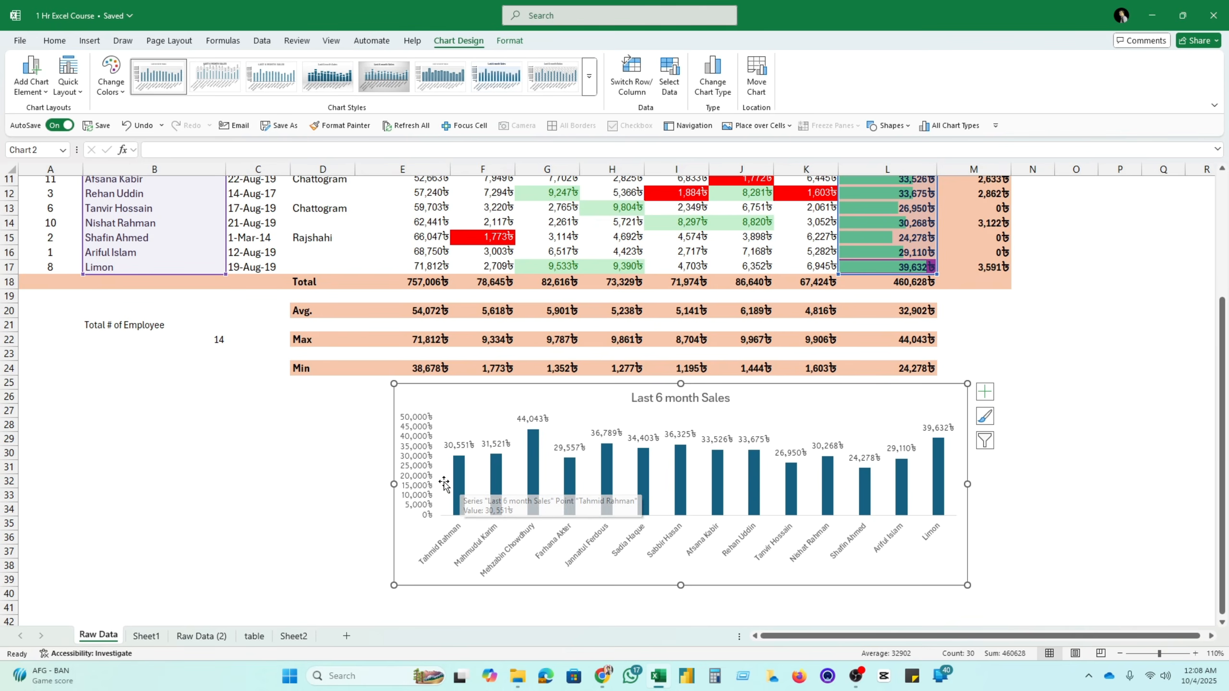
left_click(424, 466)
key("Delete")
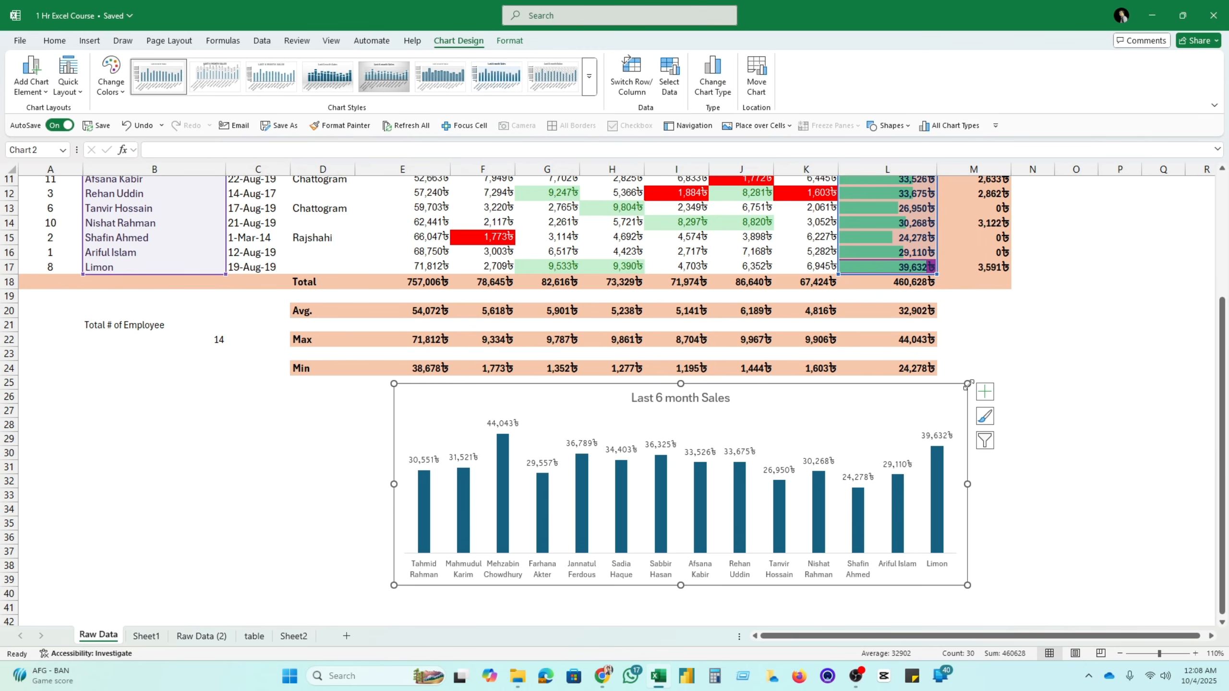
left_click_drag(968, 384, 943, 400)
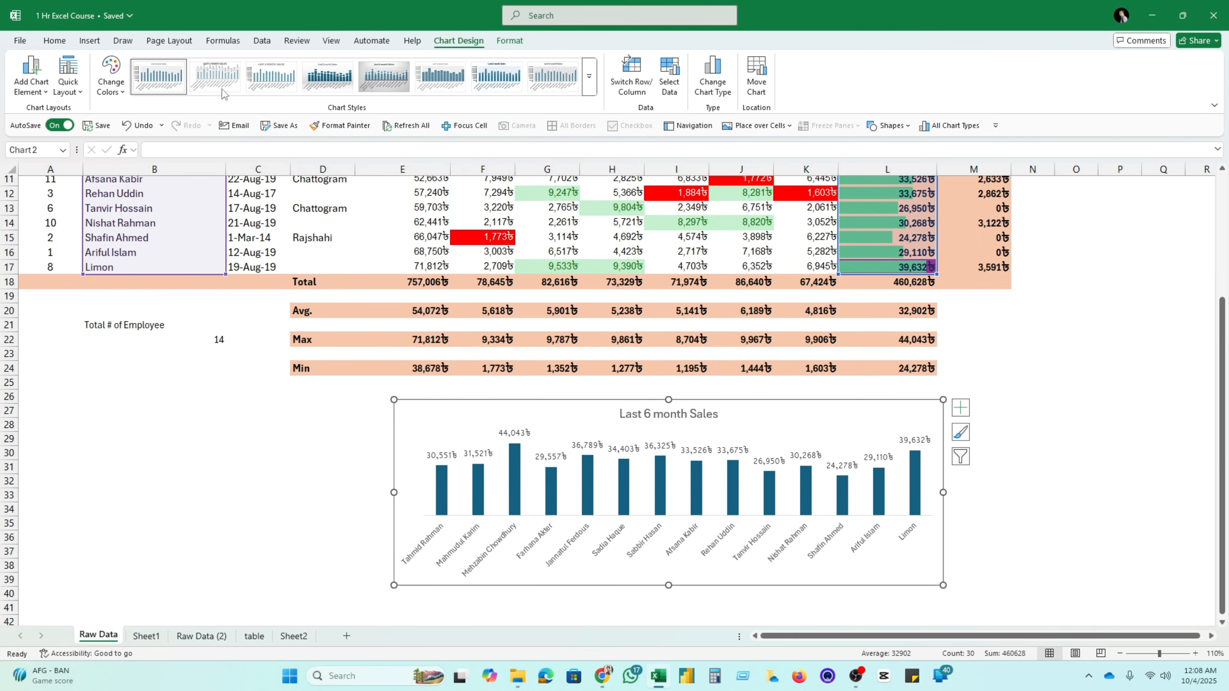
Try a 2-D line chart type on the Last 6 month Sales chart, and undo the change
left_click(89, 40)
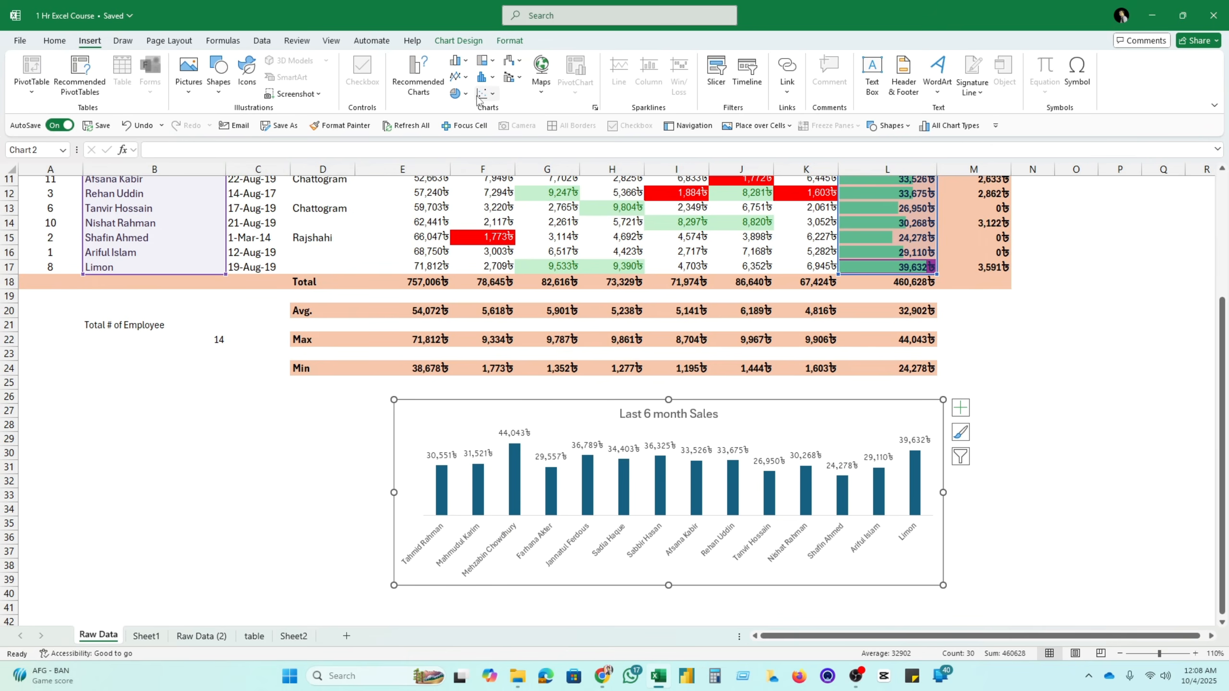
left_click(459, 77)
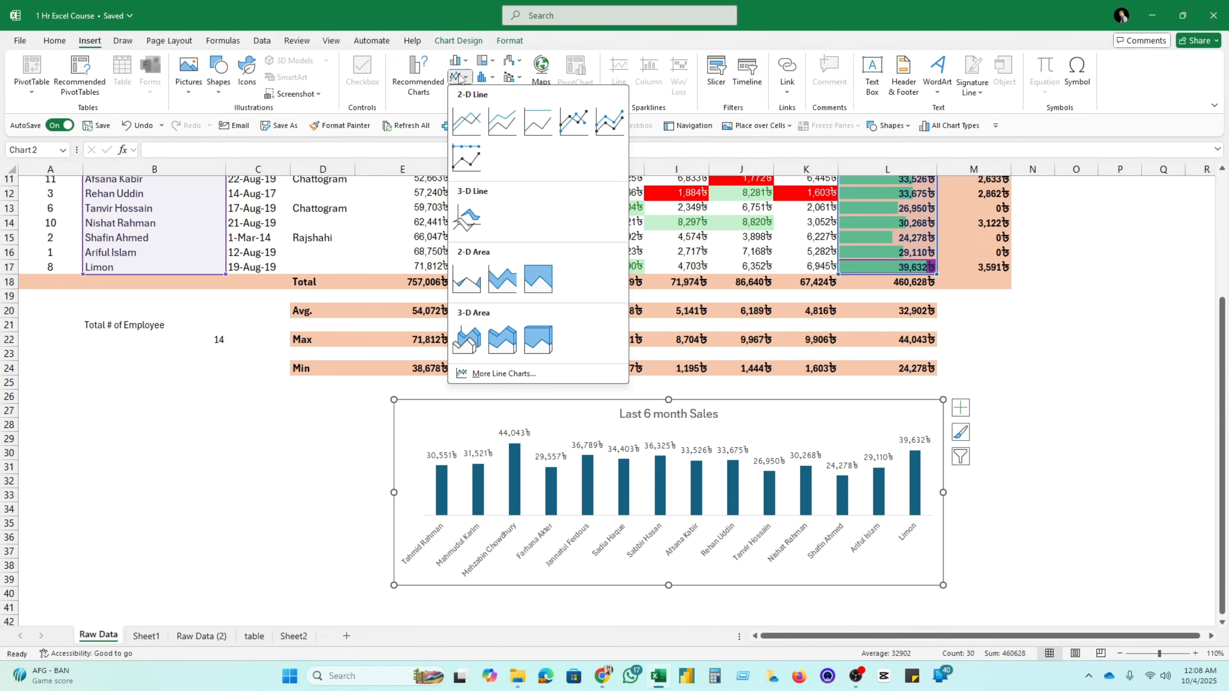
left_click(466, 121)
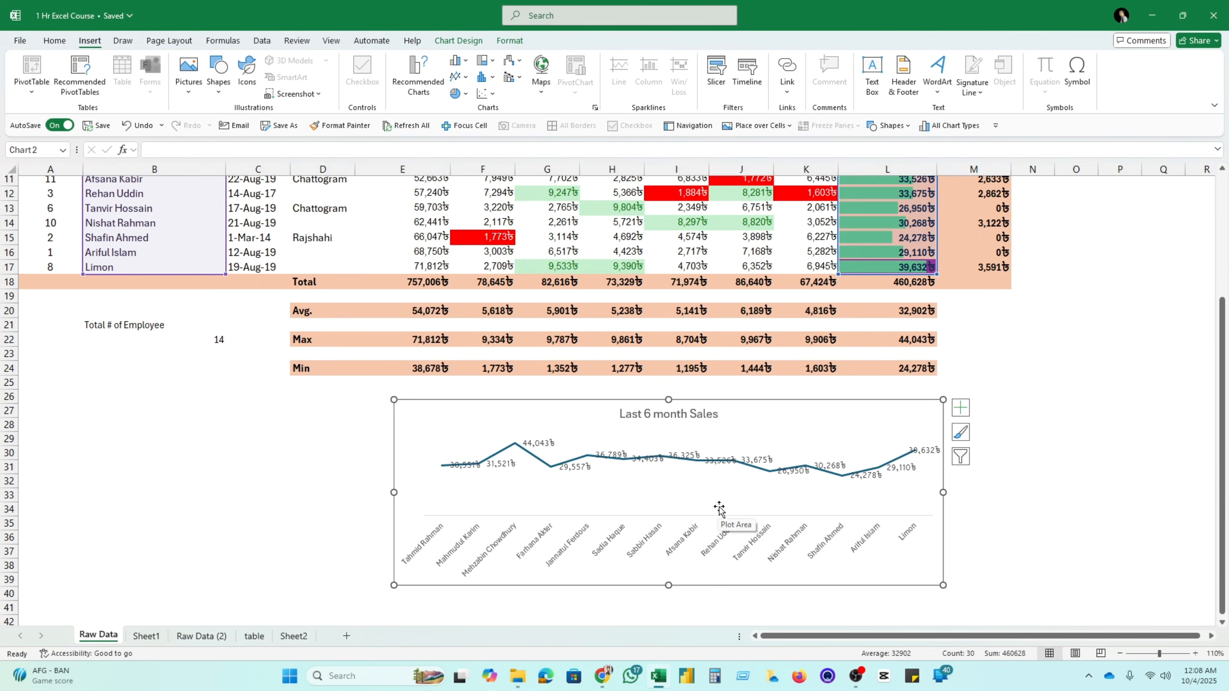
key("ctrl+z")
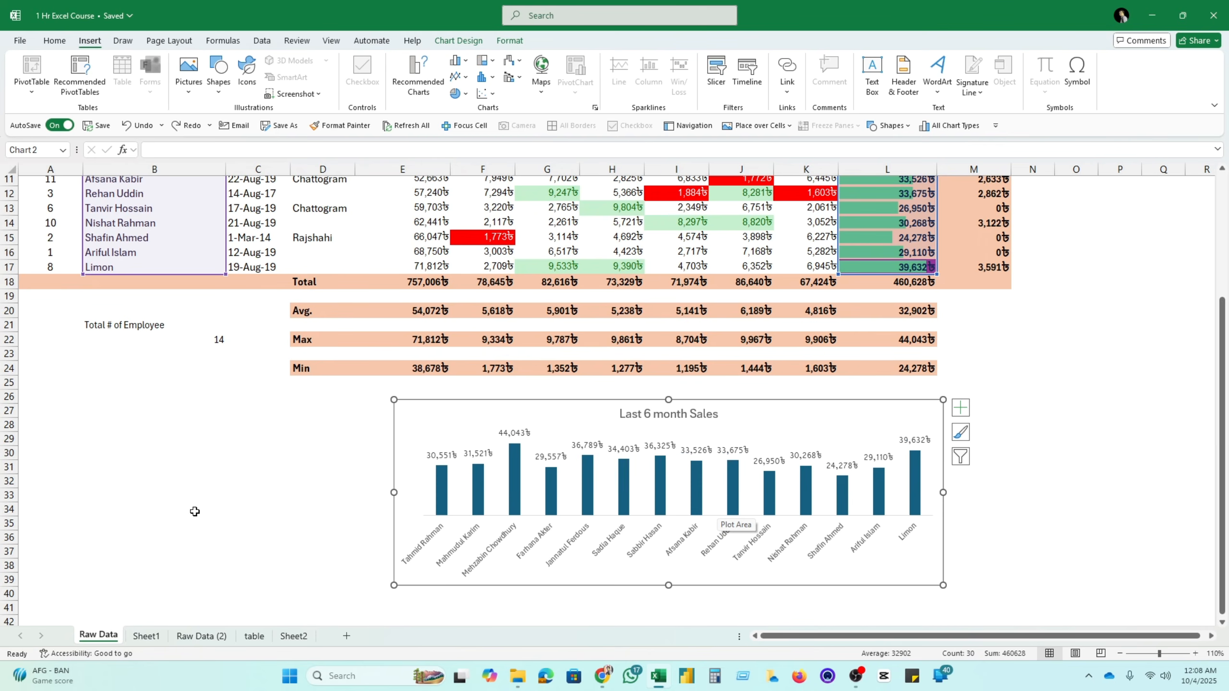
left_click(199, 479)
scroll(199, 479, "up", 4)
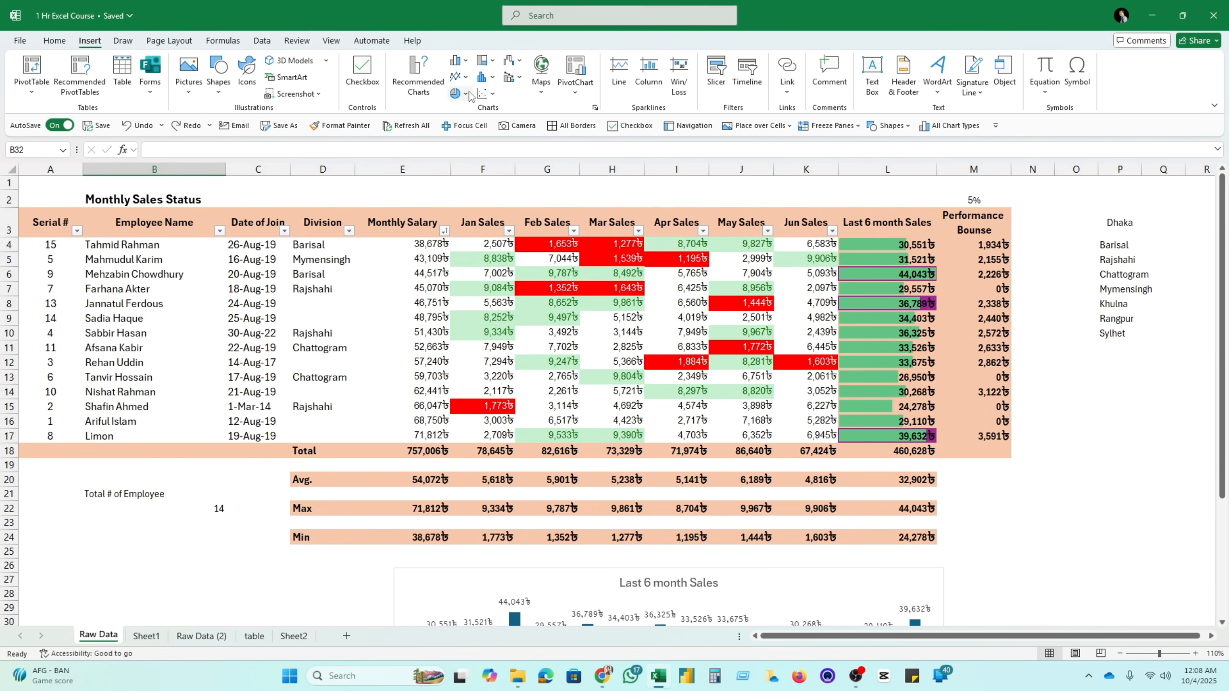
left_click(466, 93)
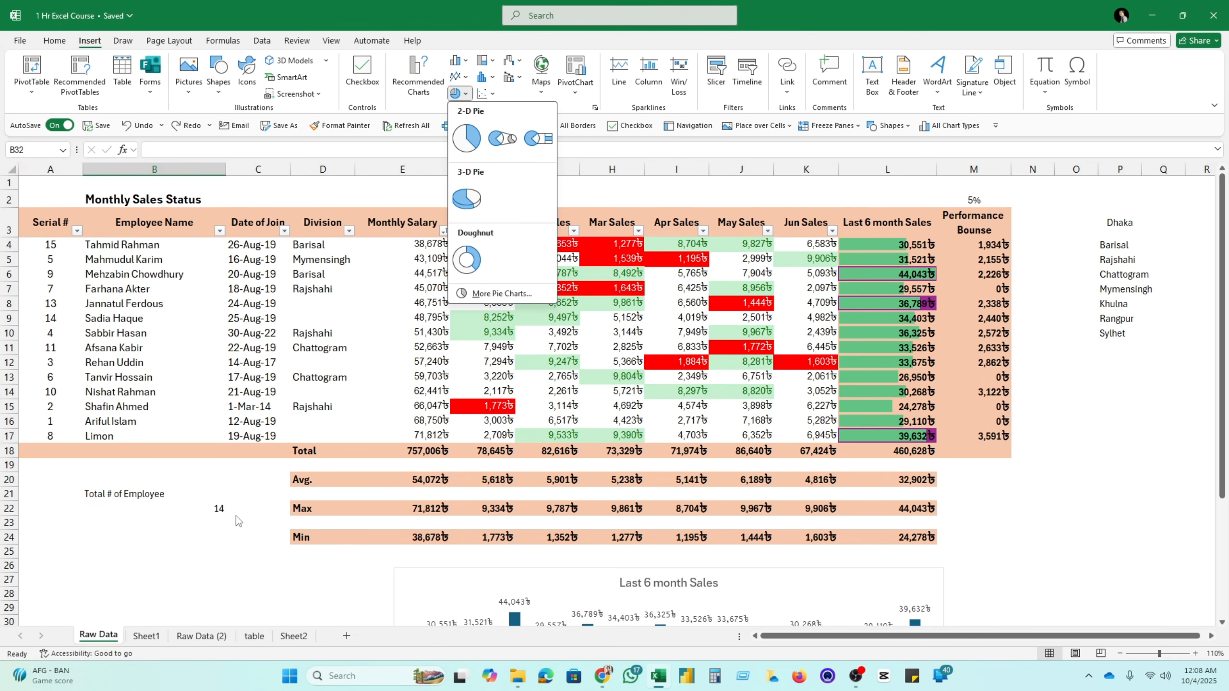
left_click(185, 573)
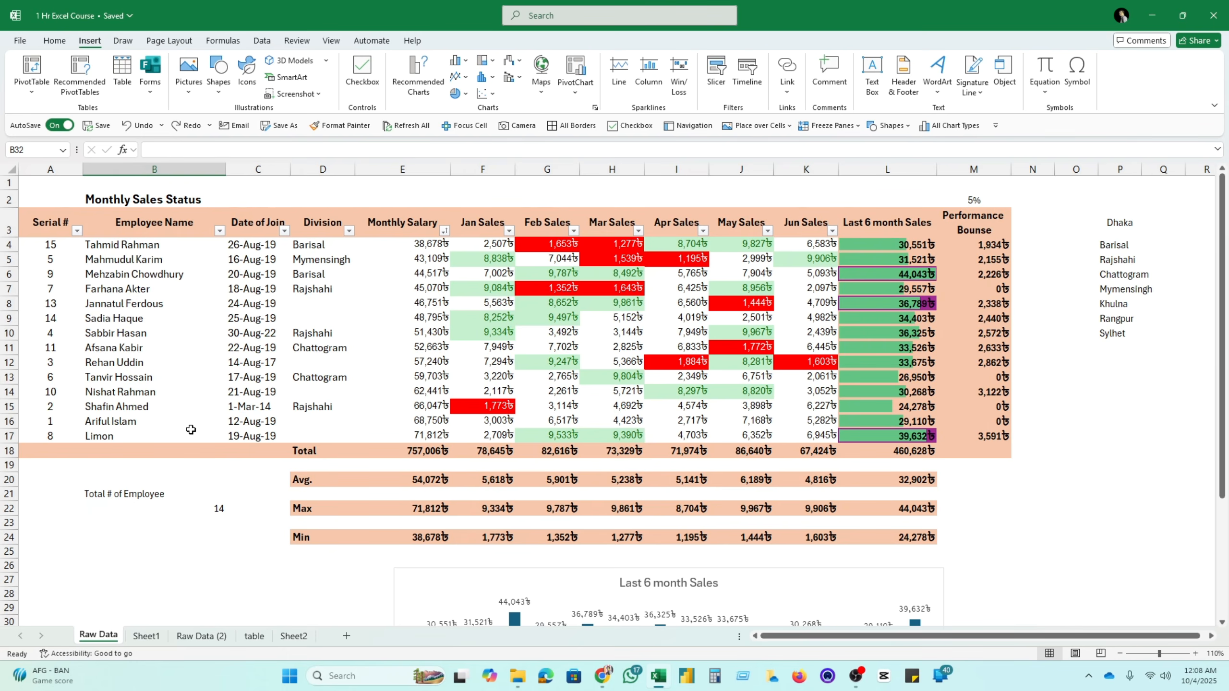
left_click_drag(146, 250, 141, 436)
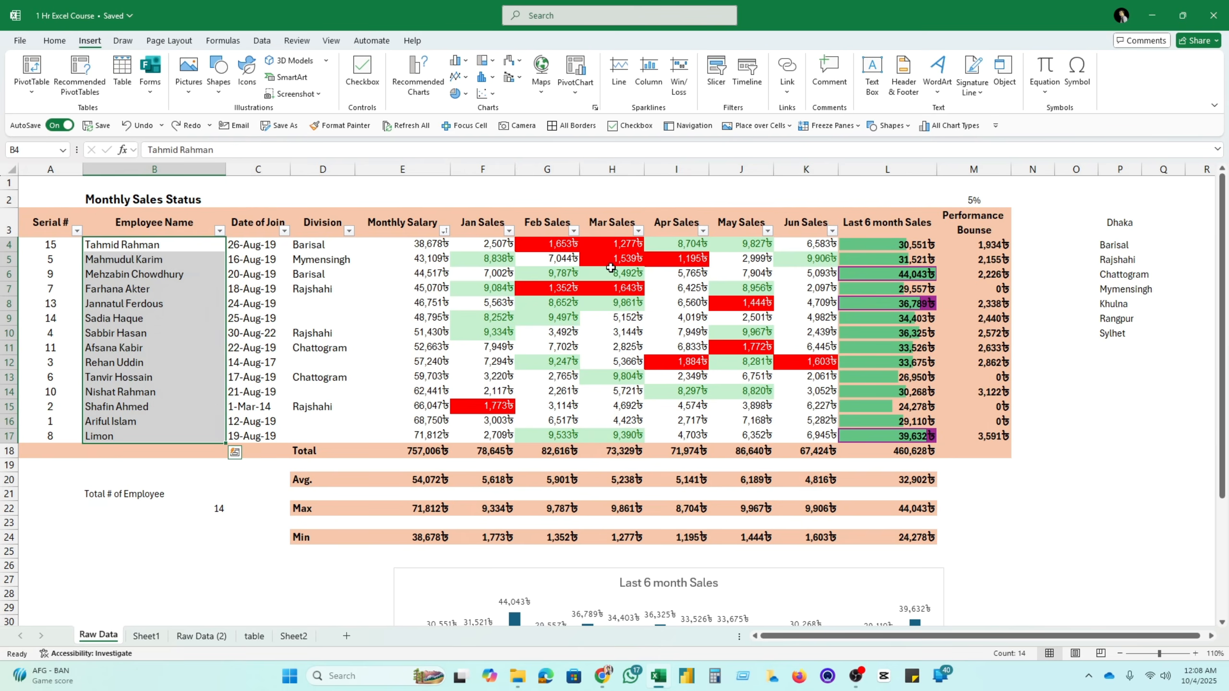
left_click(418, 244)
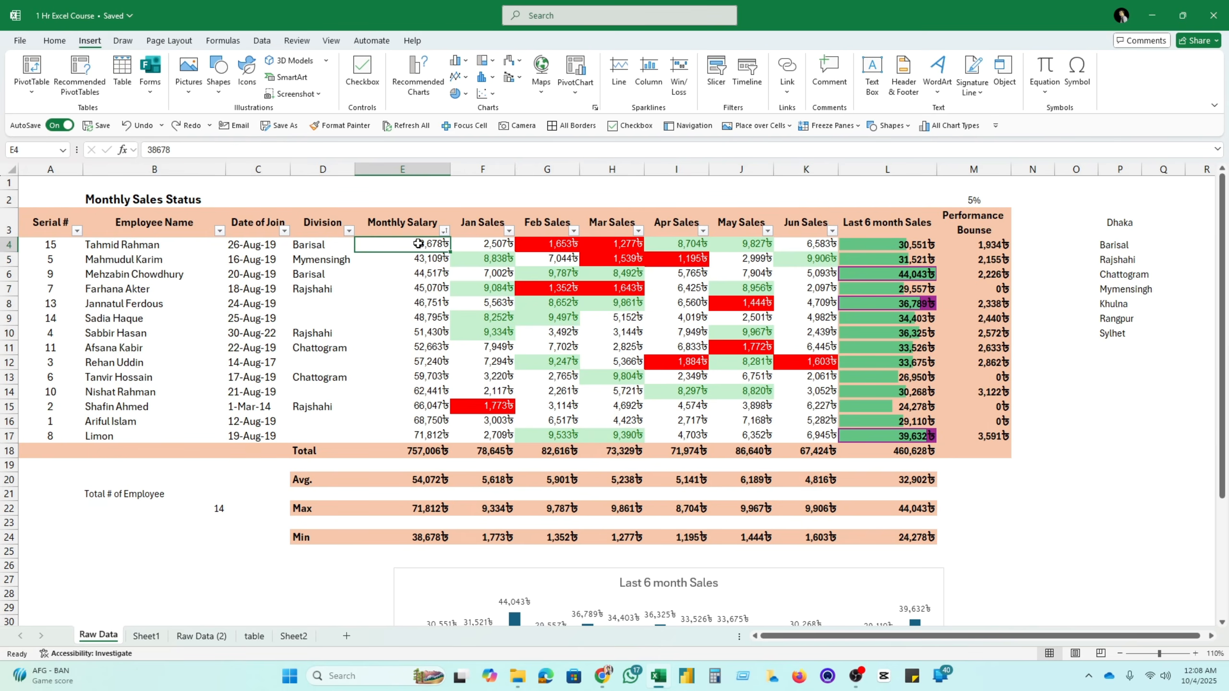
left_click(129, 264)
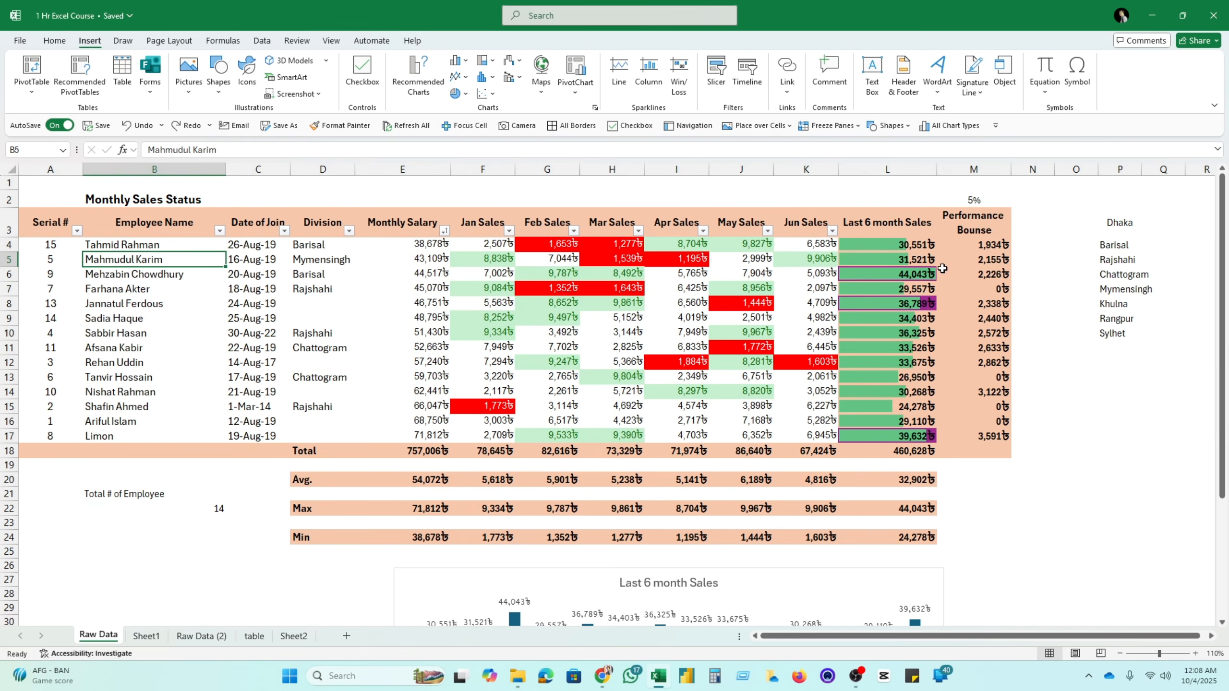
left_click(882, 244)
Clear the list of division names from cells P3:P10 beside the sales table
left_click(1110, 372)
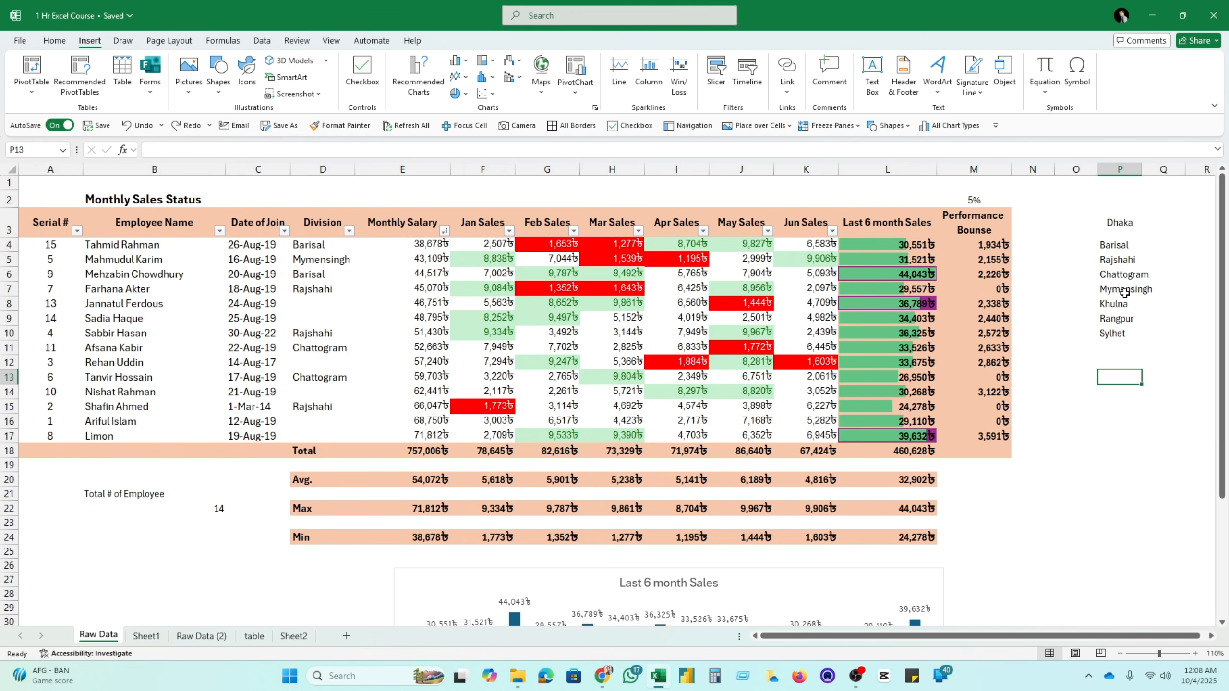
left_click_drag(1119, 222, 1118, 337)
key("Delete")
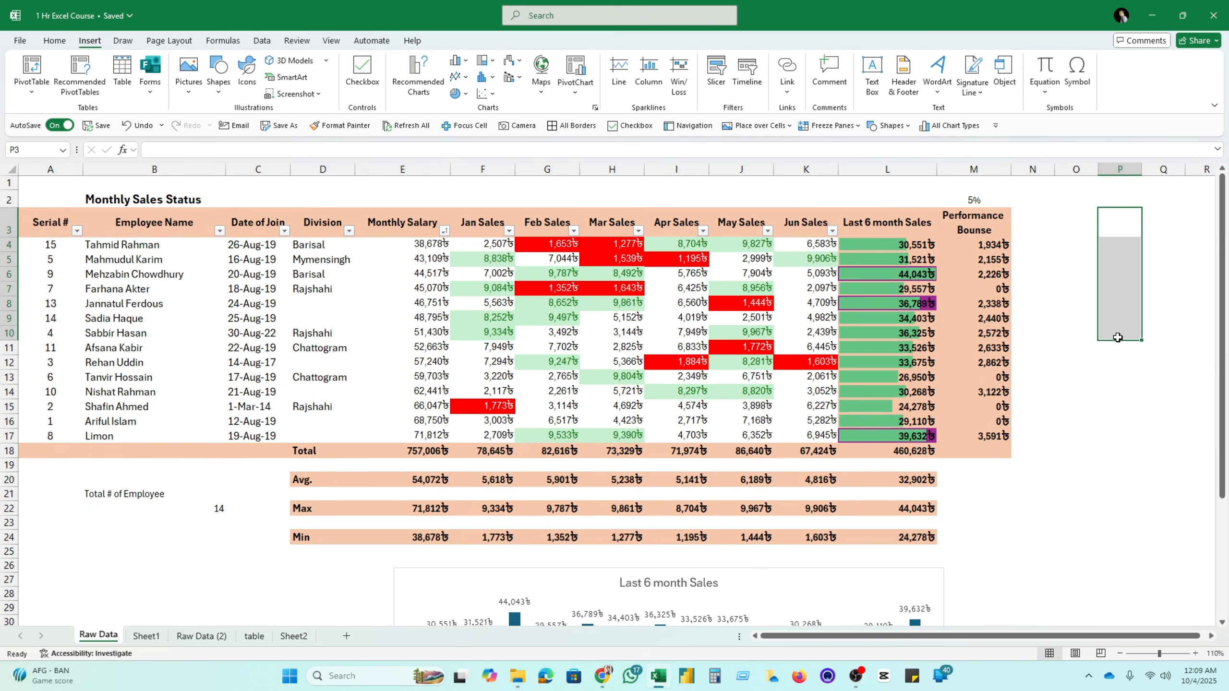
left_click(1126, 226)
left_click(1113, 256)
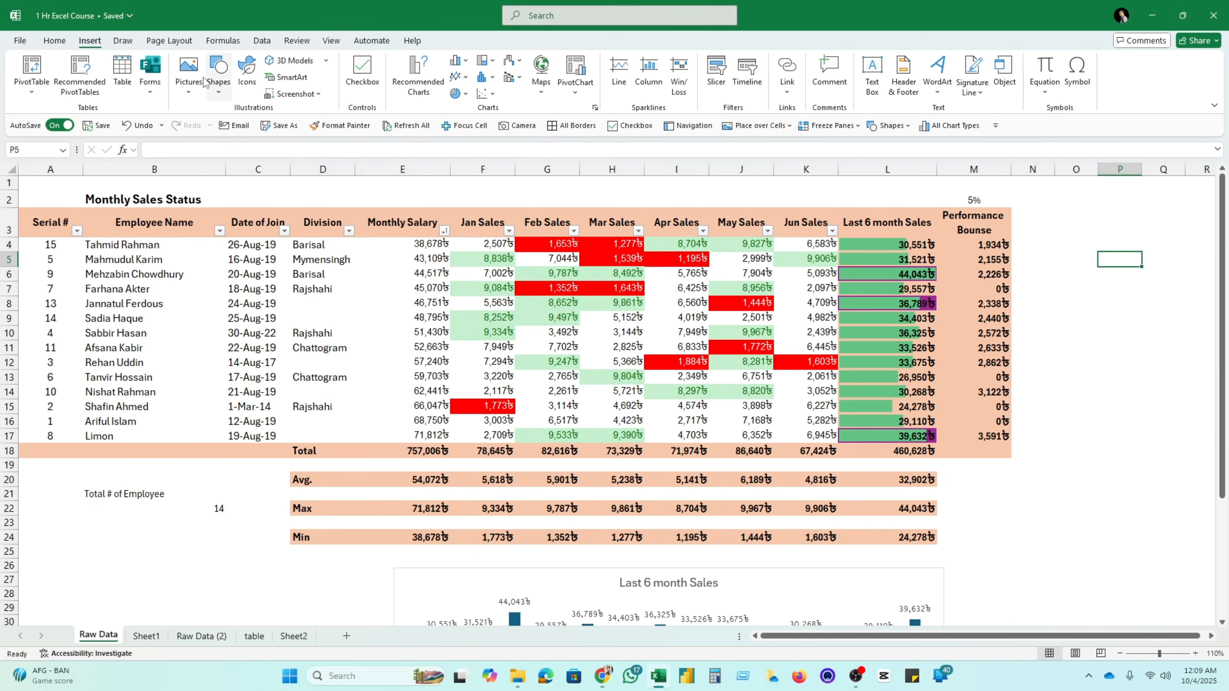
Examine the employee names in B4:B17 alongside their Last 6 month Sales values in column L
left_click_drag(135, 245, 121, 440)
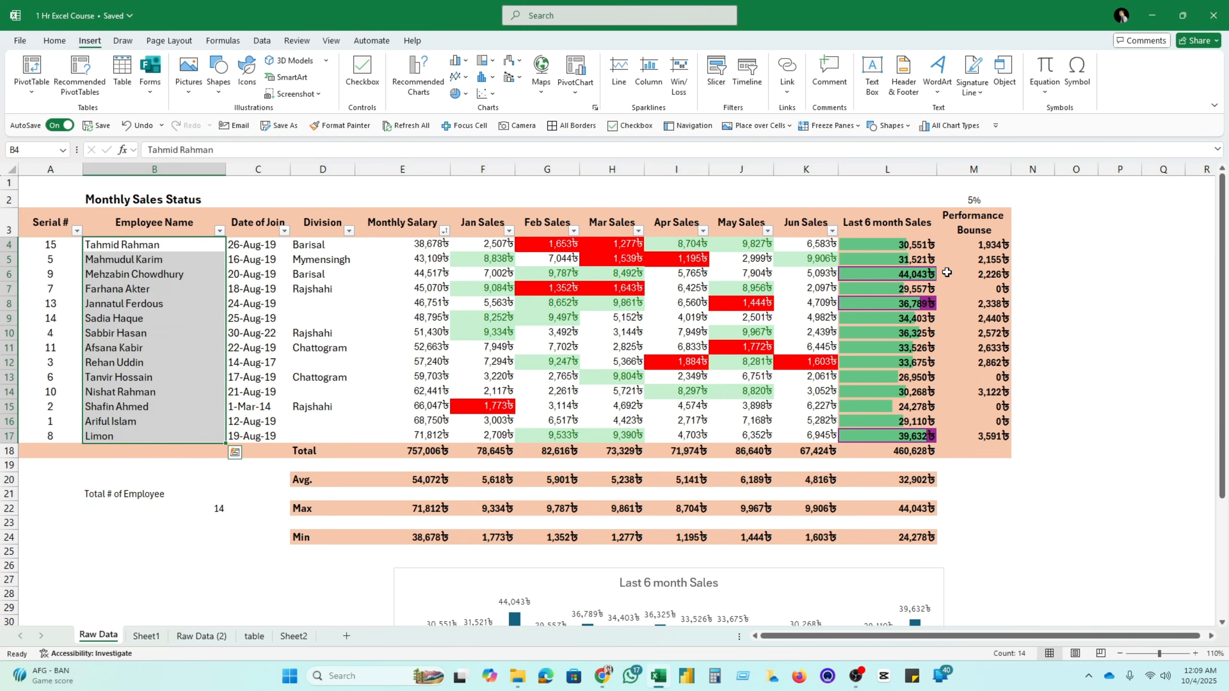
left_click(888, 240)
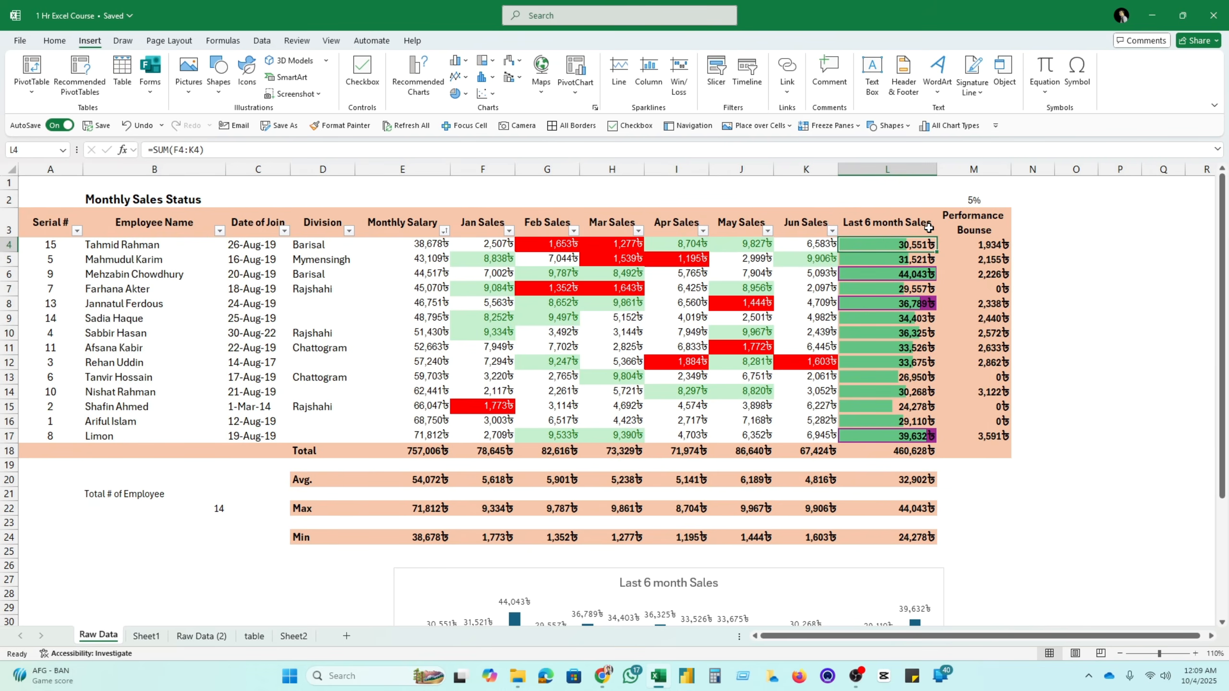
key("Down")
key("Down")
key("Down")
key("Down")
key("Down")
key("Down")
key("Down")
key("Down")
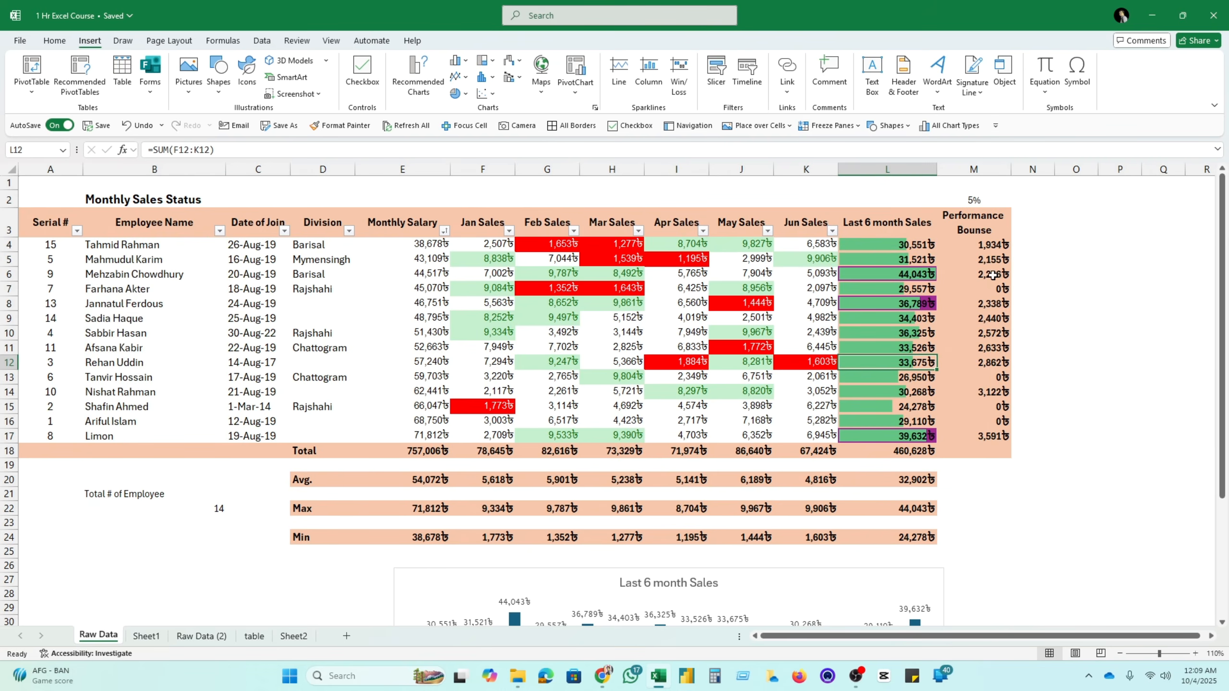
left_click(1102, 257)
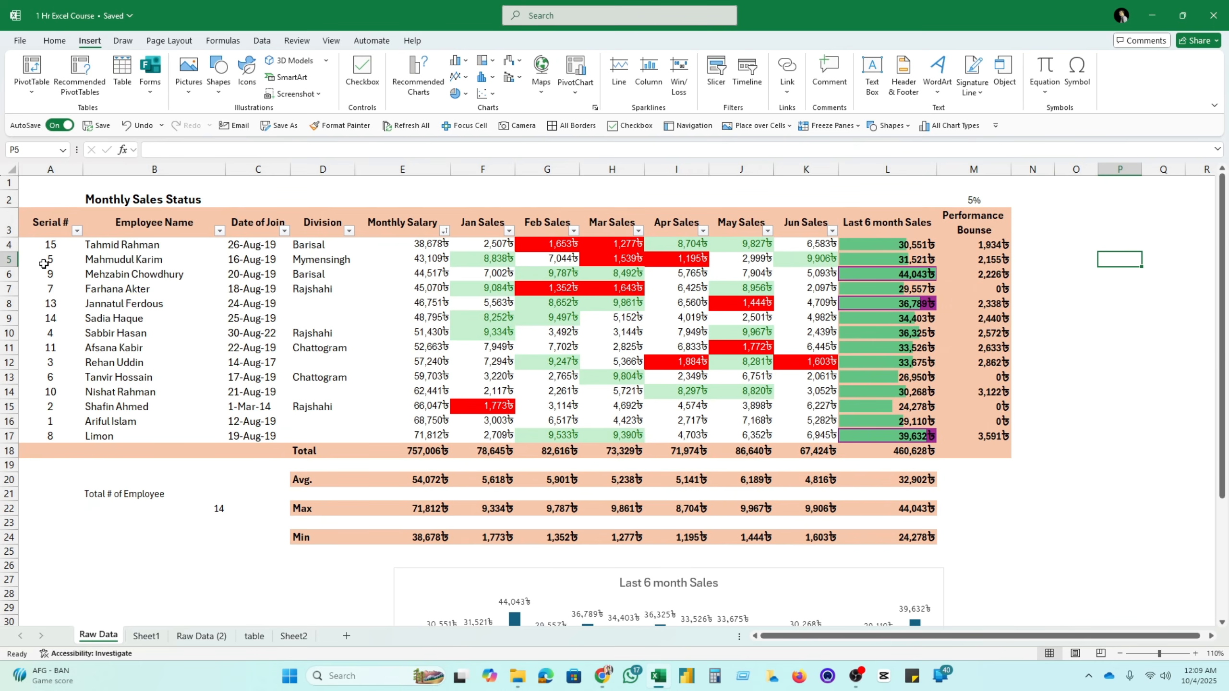
left_click(101, 437)
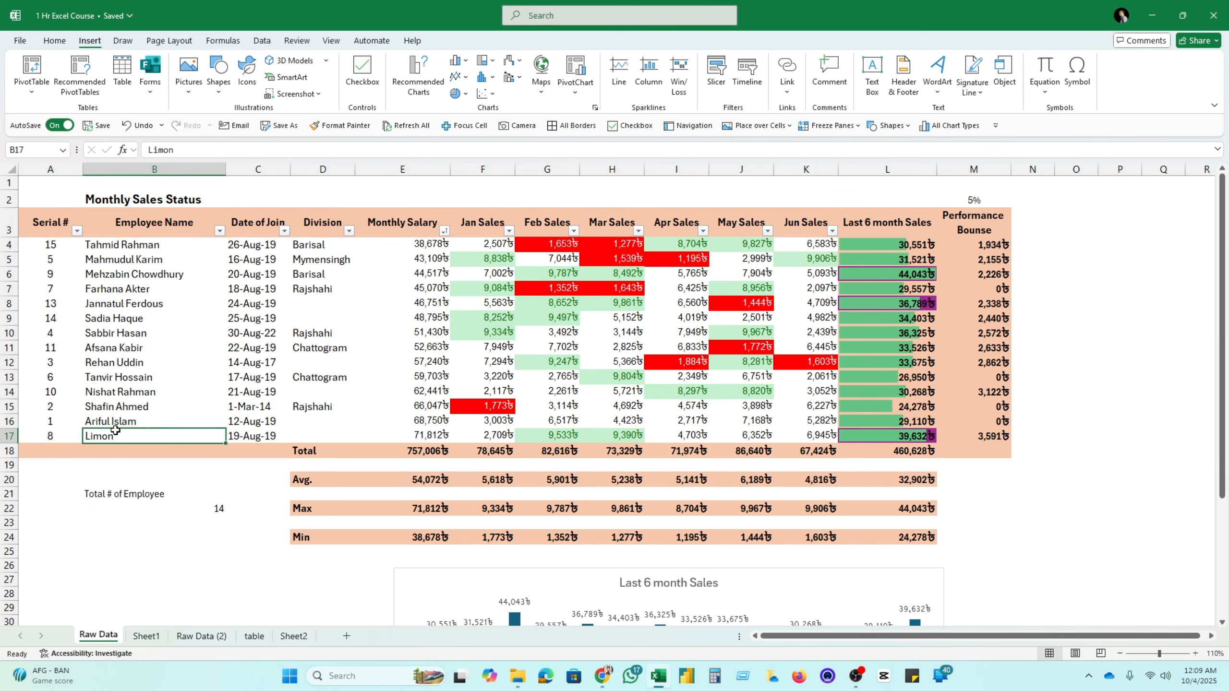
left_click(1121, 261)
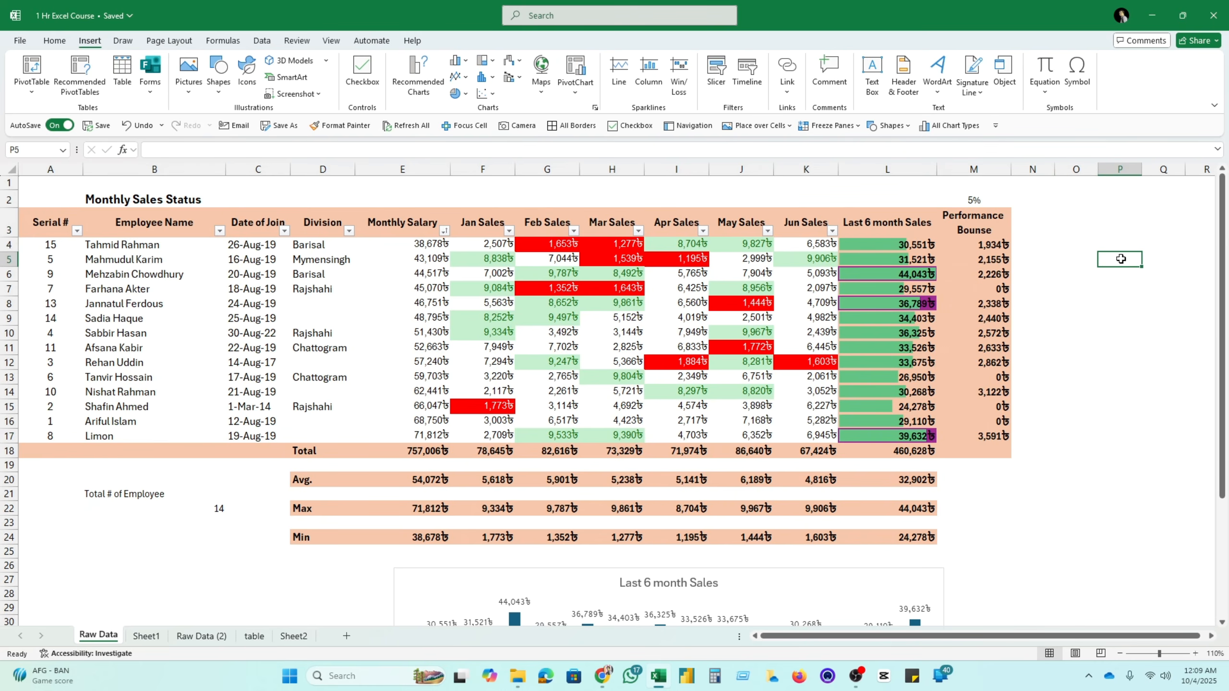
Enter the name of the employee listed in B17 into cell P4 as the value to look up
left_click(1108, 242)
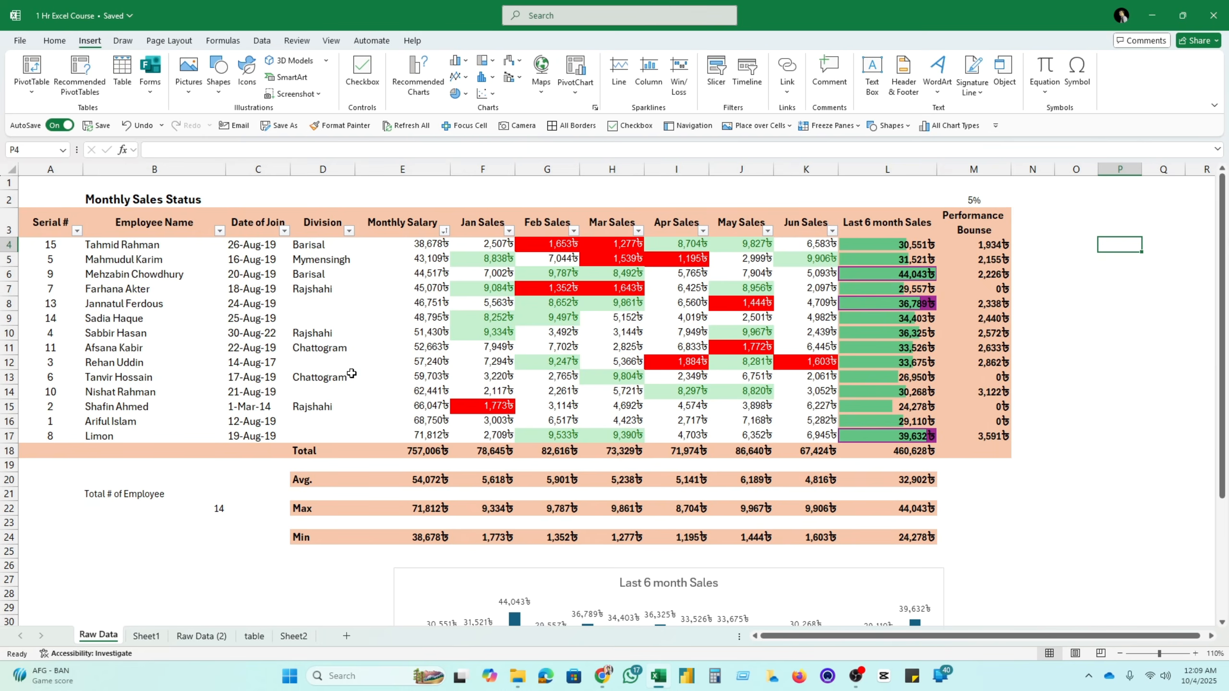
type("Lim")
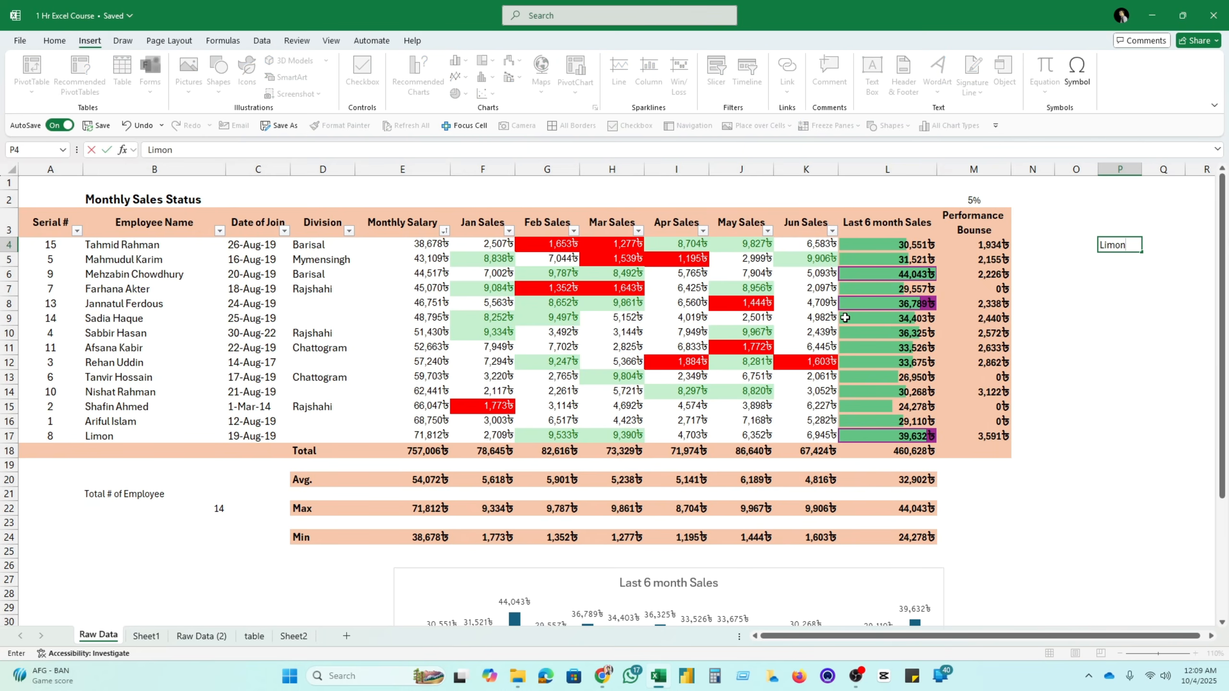
type("on")
left_click(1122, 275)
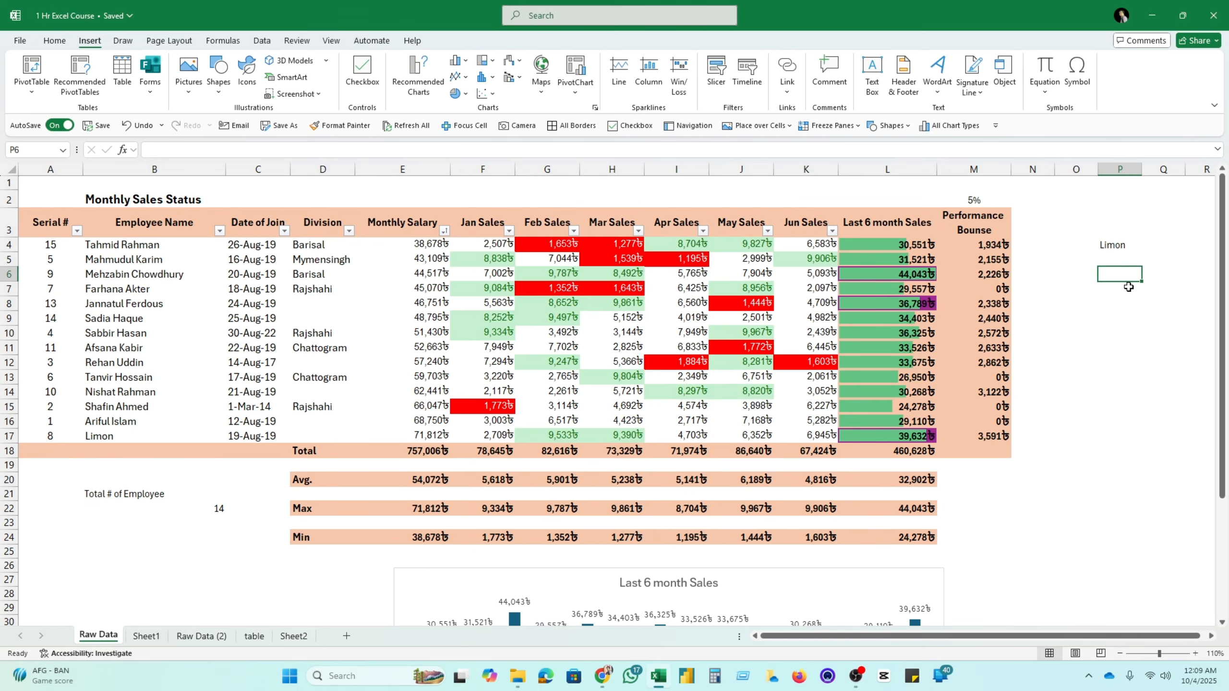
type("=")
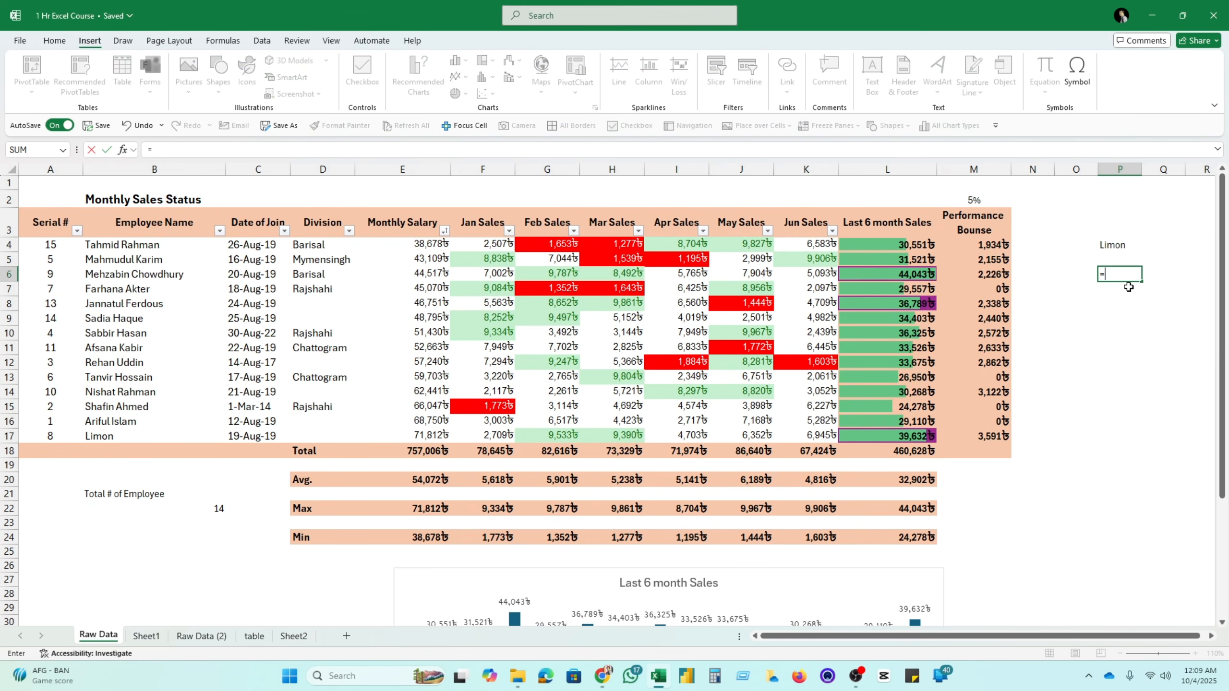
type("v")
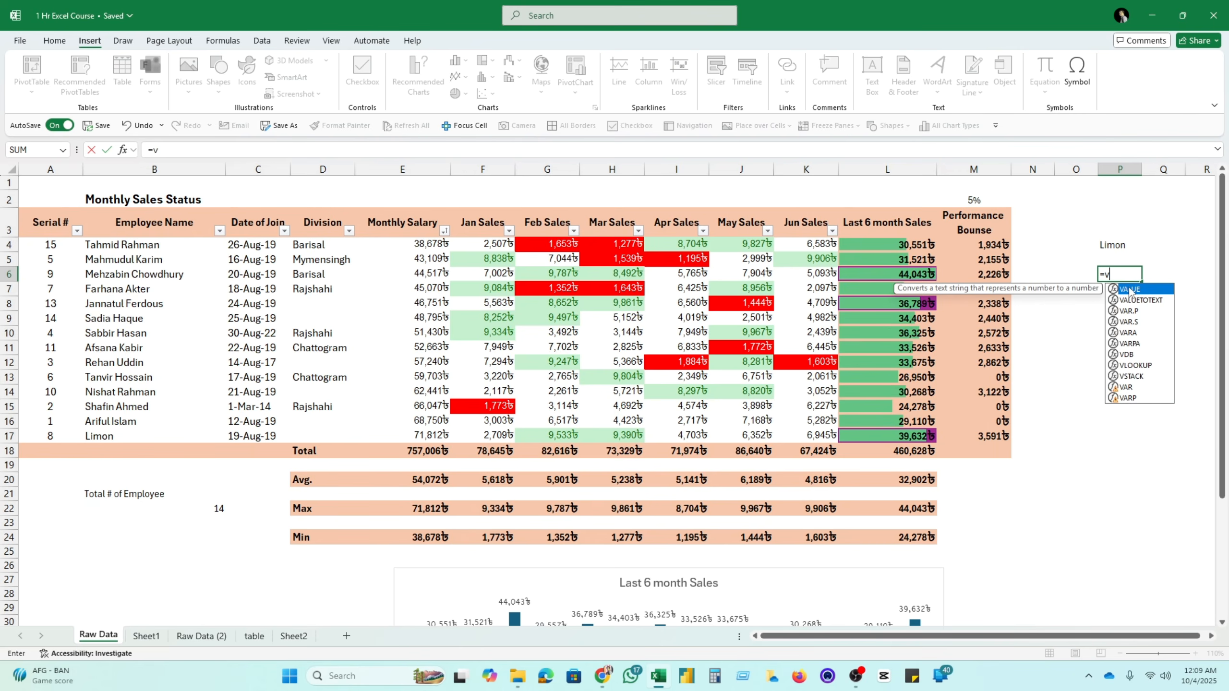
type("l")
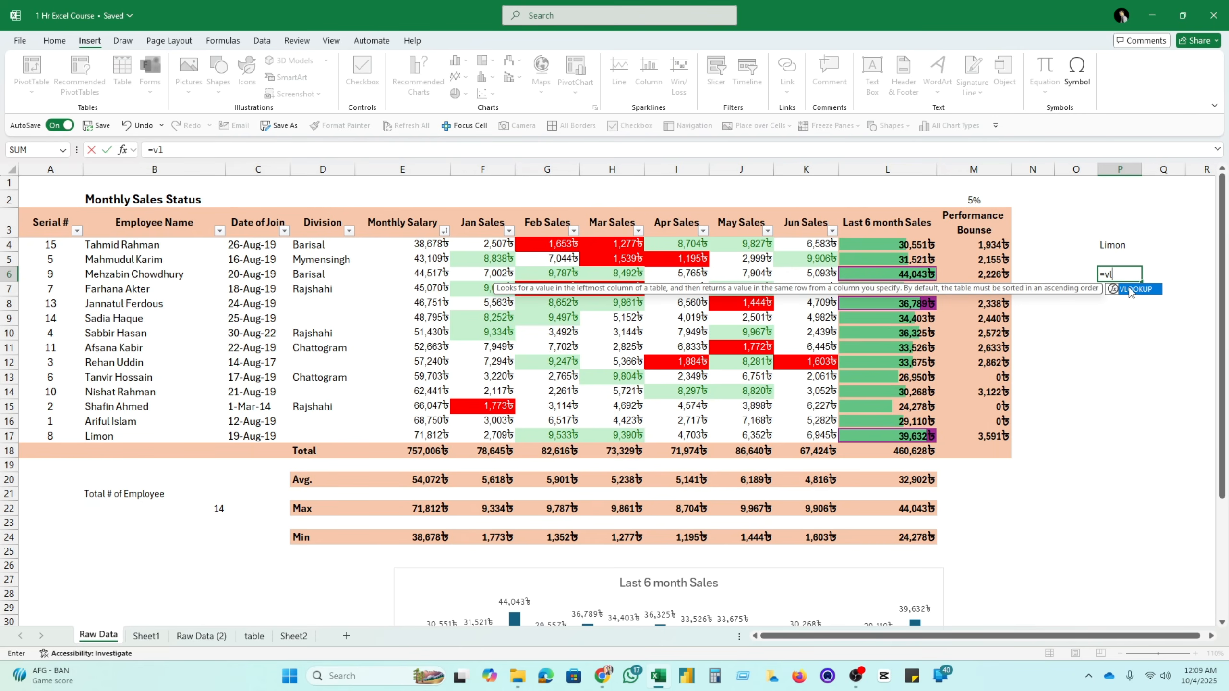
double_click(1130, 290)
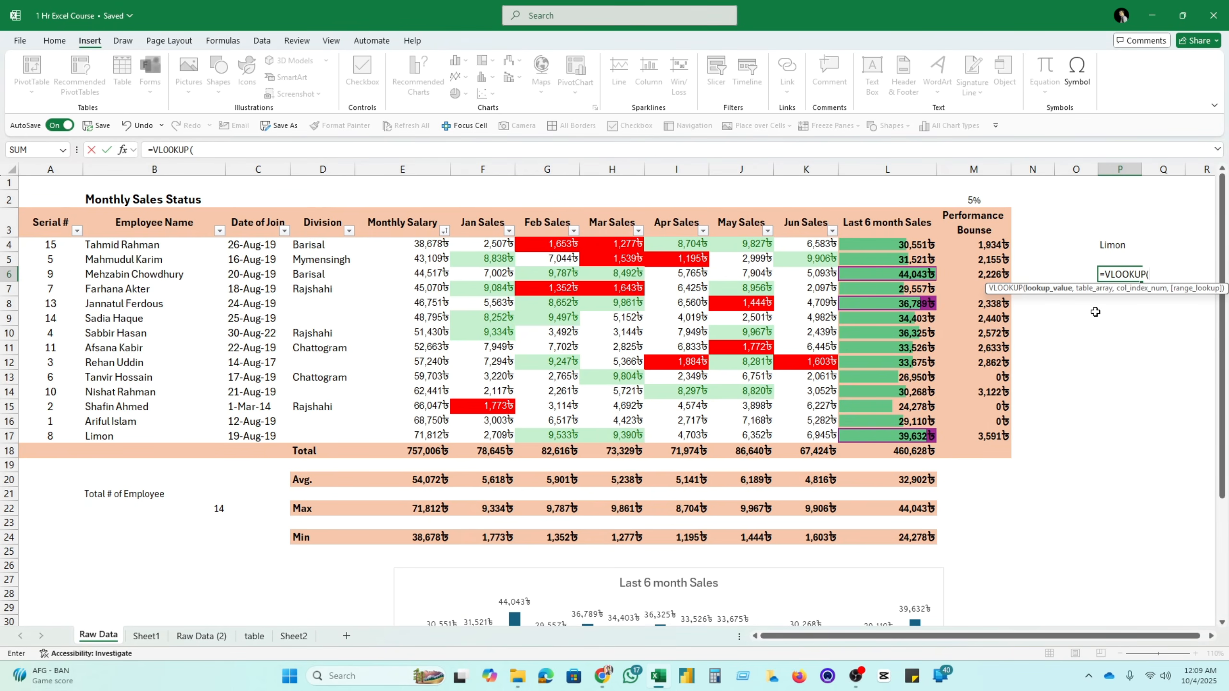
key("BackSpace")
key("BackSpace")
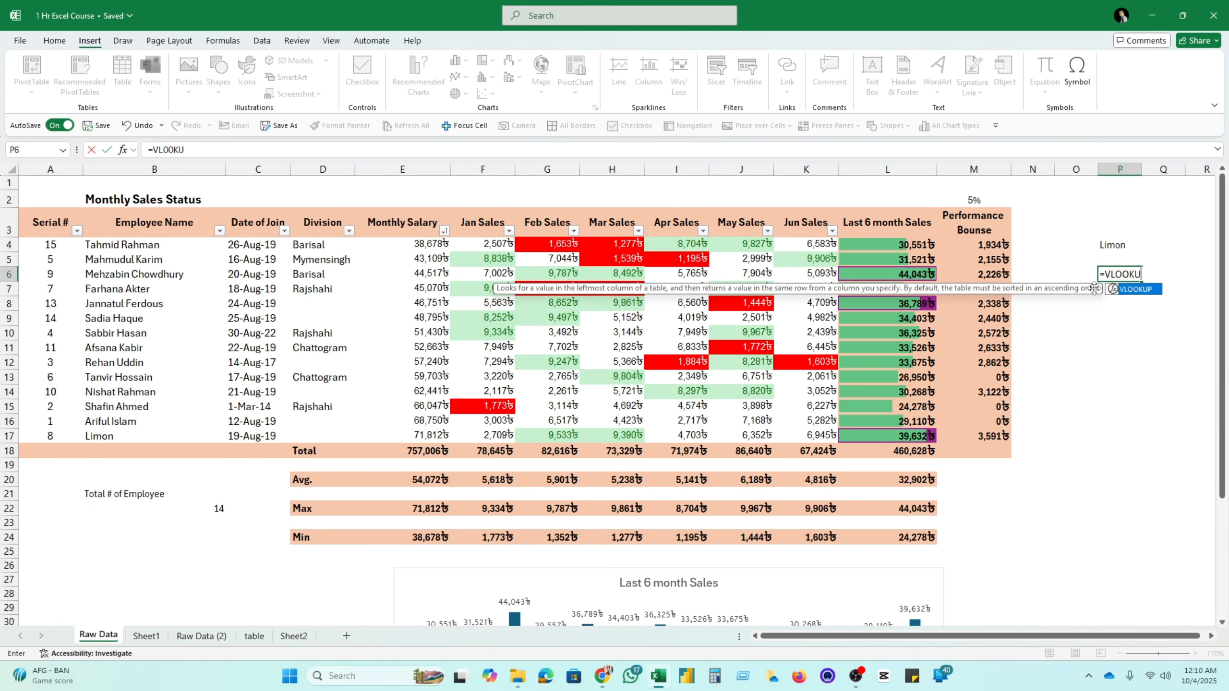
double_click(1134, 289)
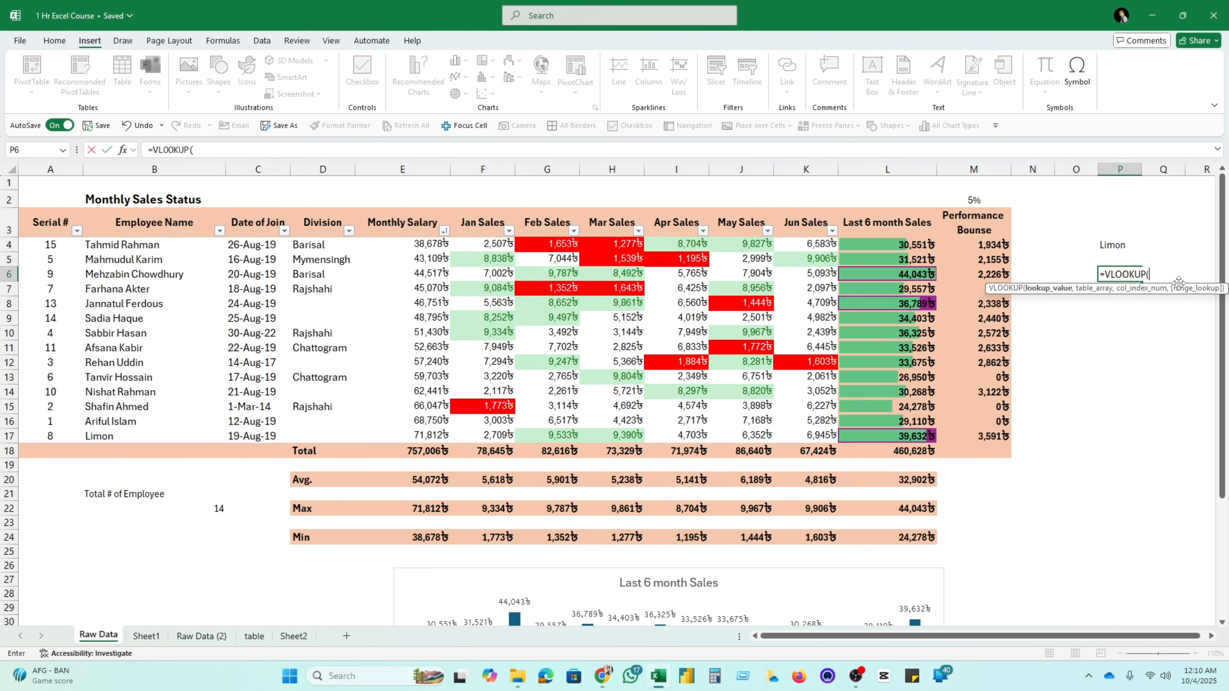
left_click(1120, 245)
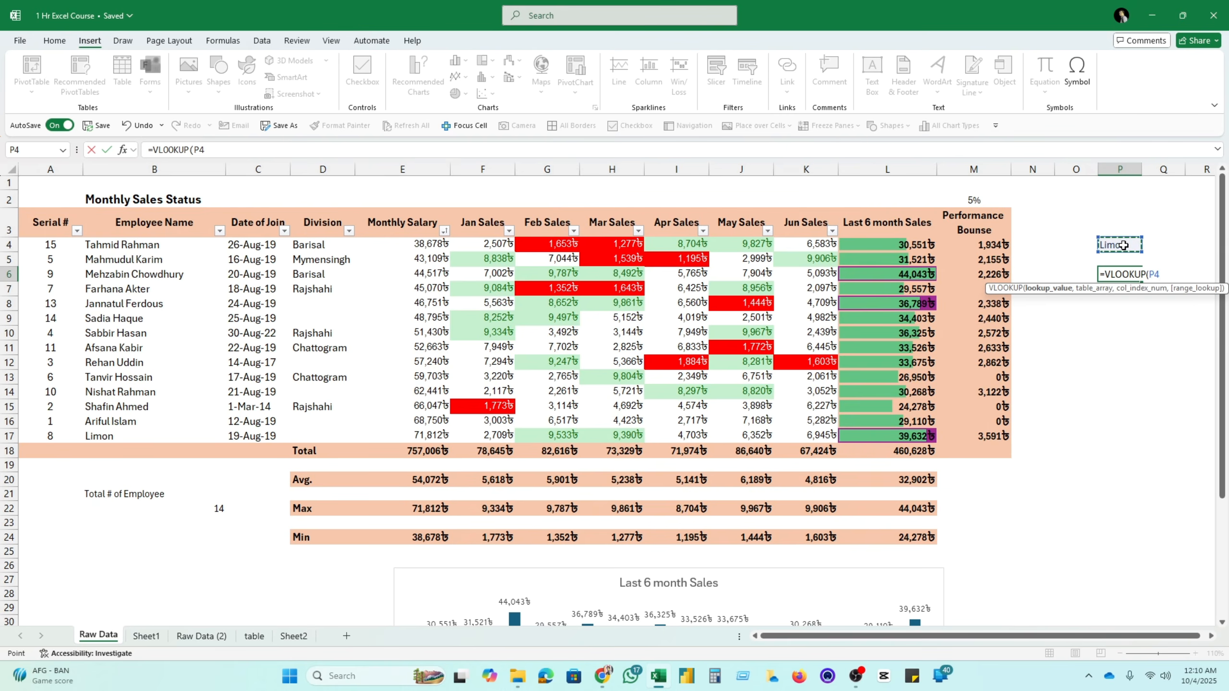
key("BackSpace")
key("BackSpace")
key("BackSpace")
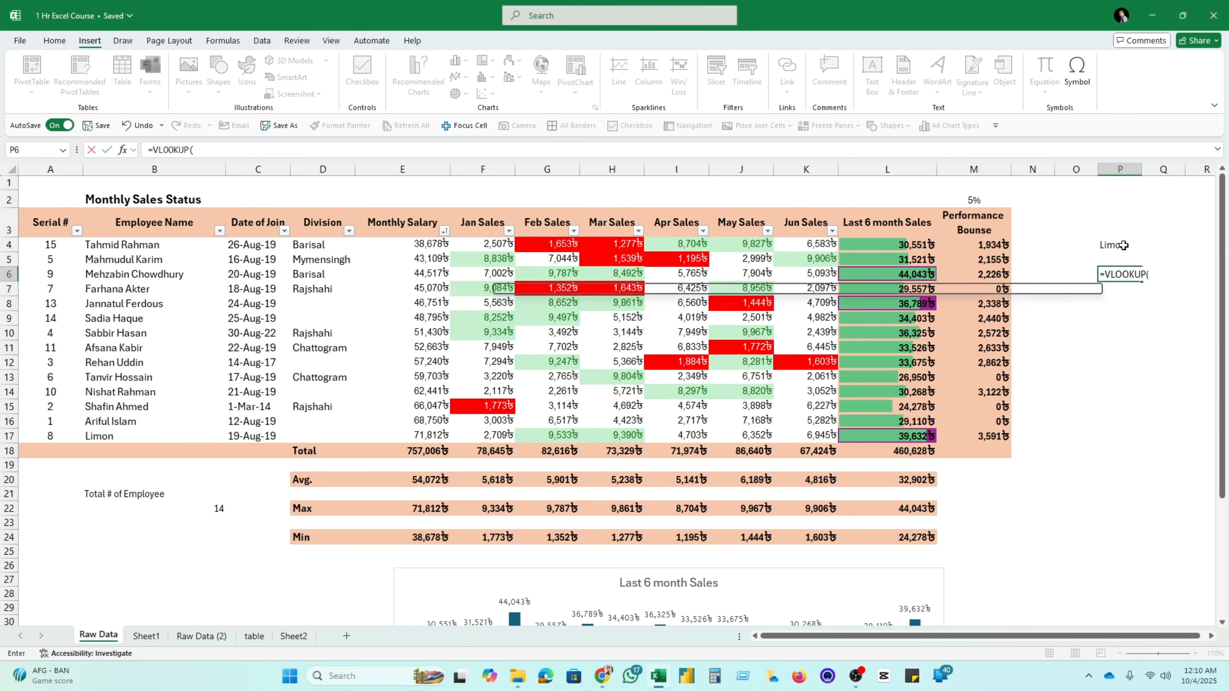
key("Return")
type("0")
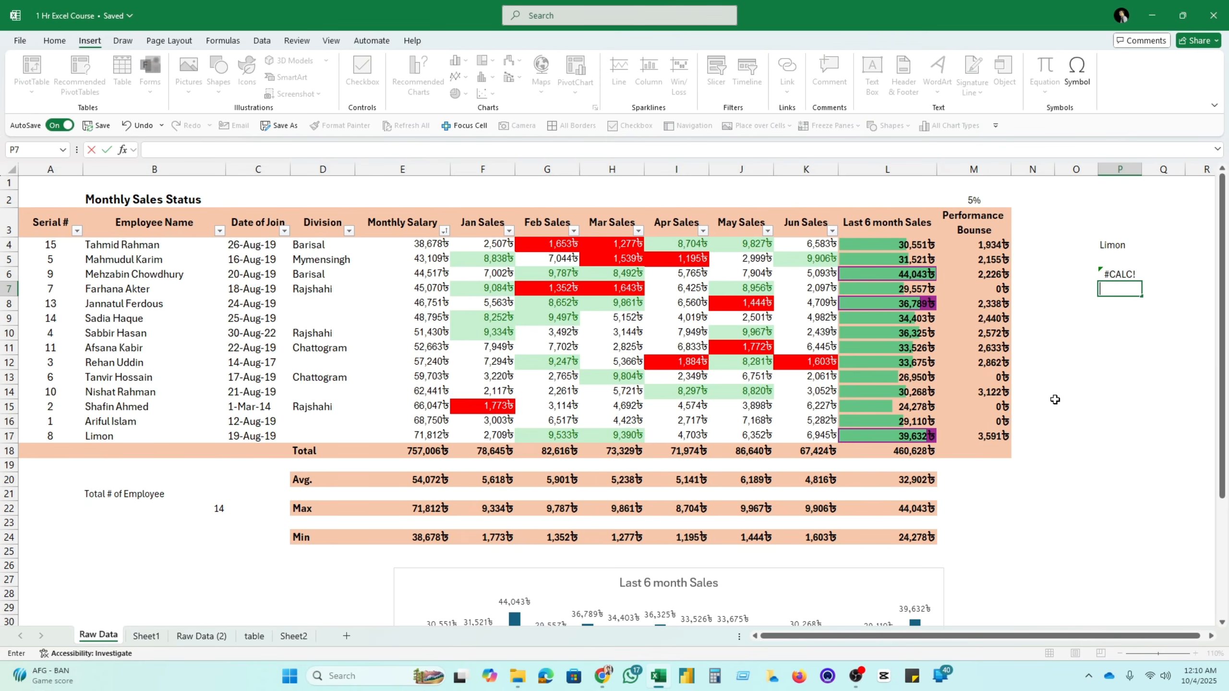
Start a VLOOKUP formula in P6 that uses cell P4 as its lookup value
left_click(1134, 274)
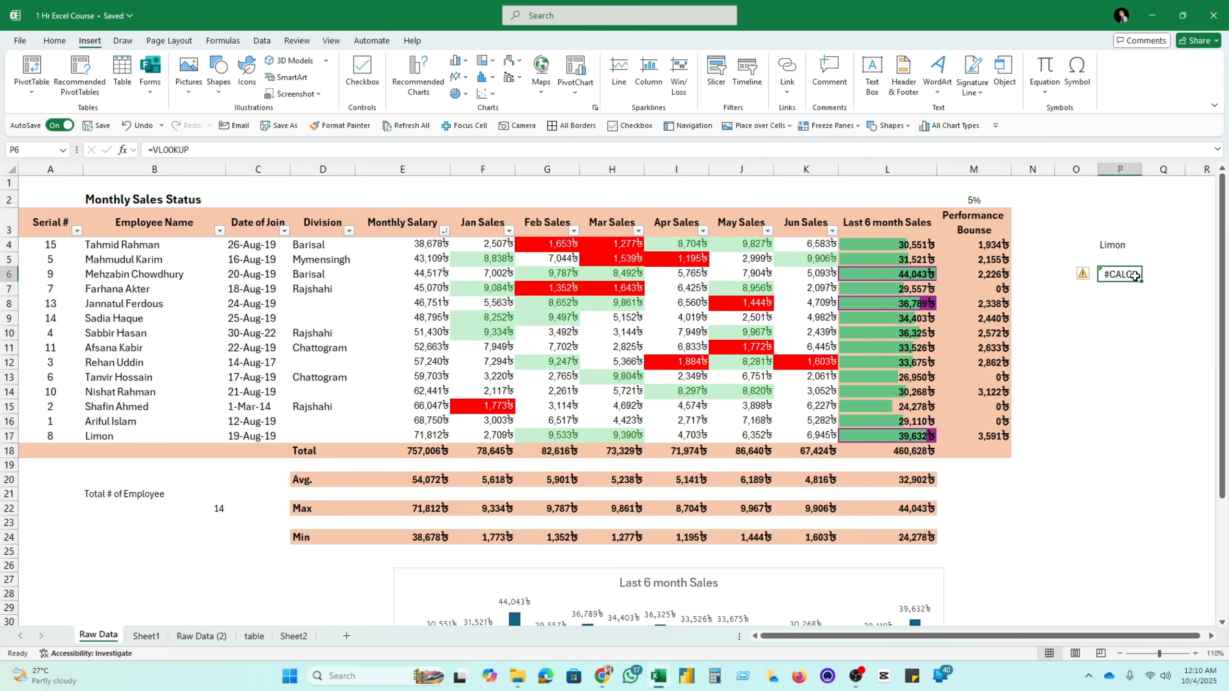
type("=vl")
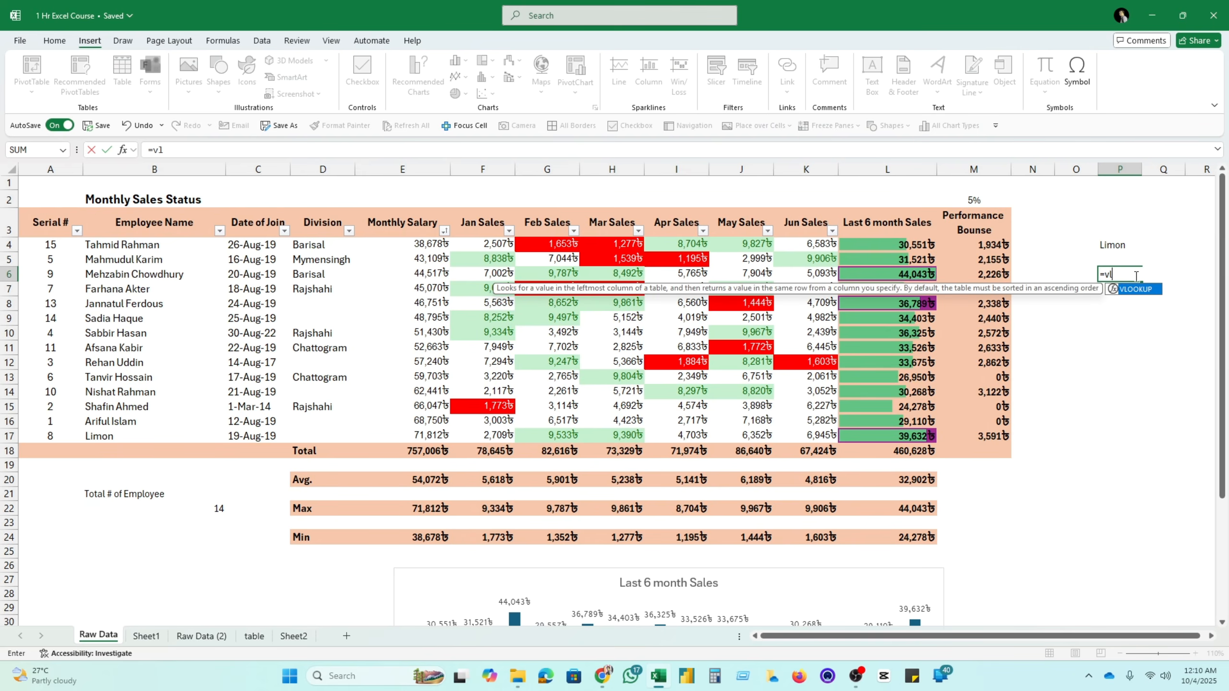
key("Tab")
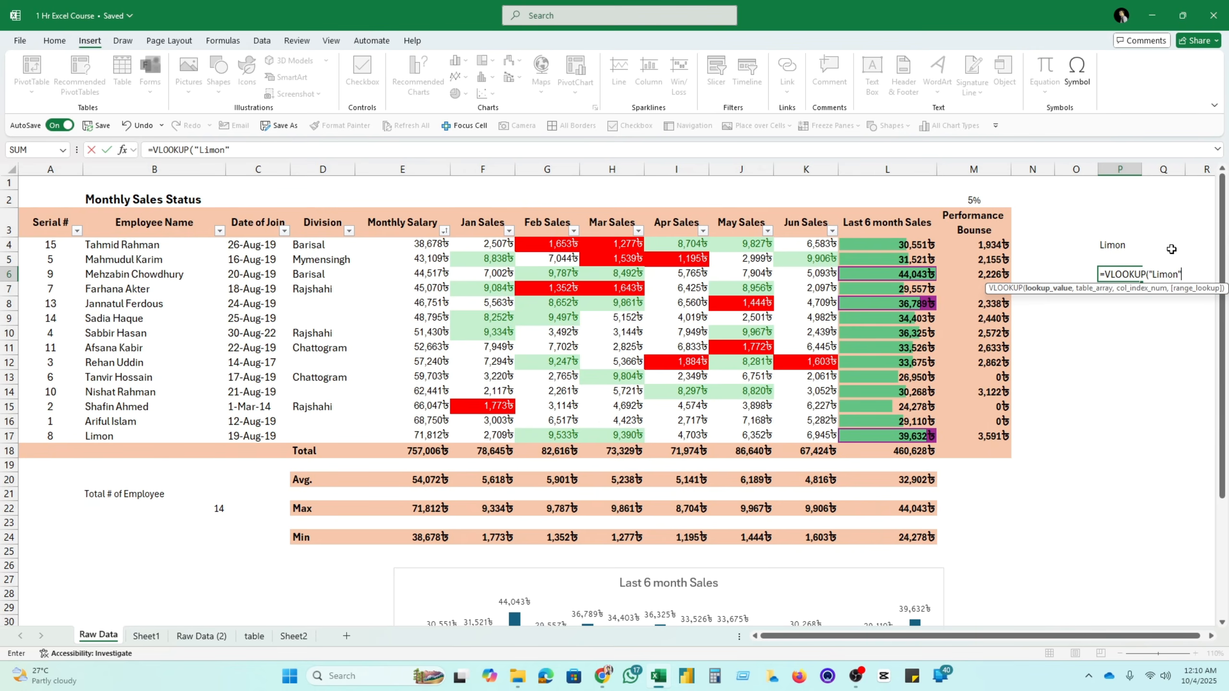
key("BackSpace")
key("BackSpace")
key("BackSpace")
key("BackSpace")
key("BackSpace")
left_click(1106, 246)
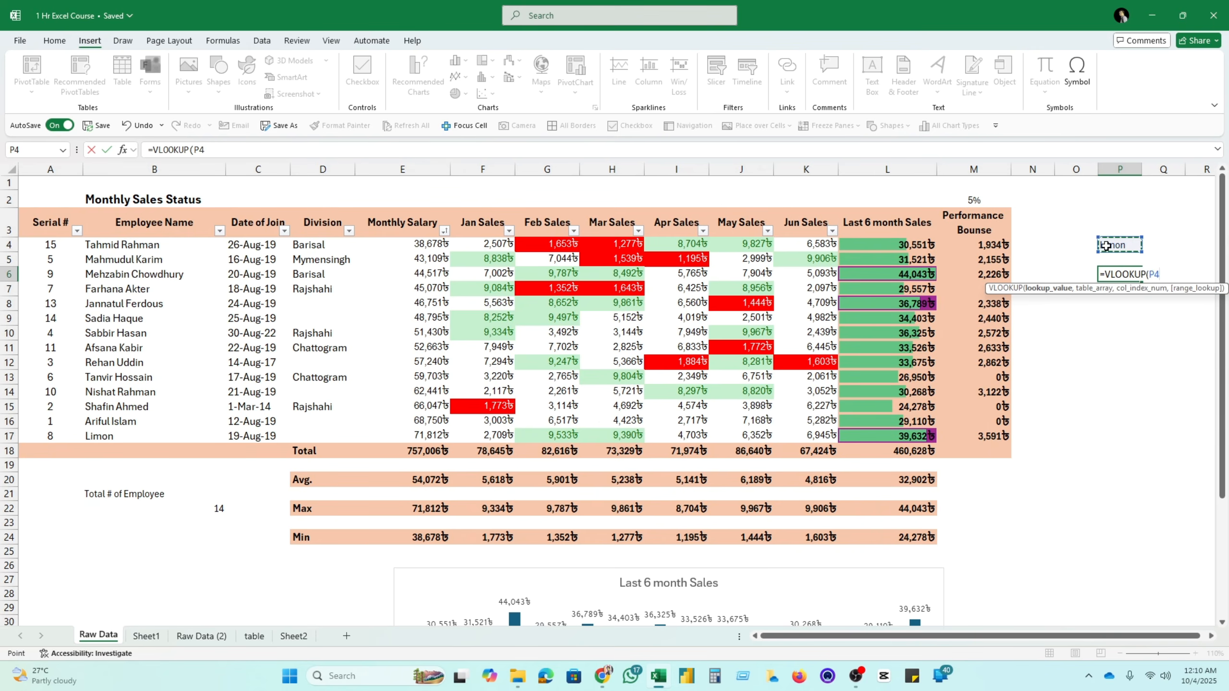
type(",")
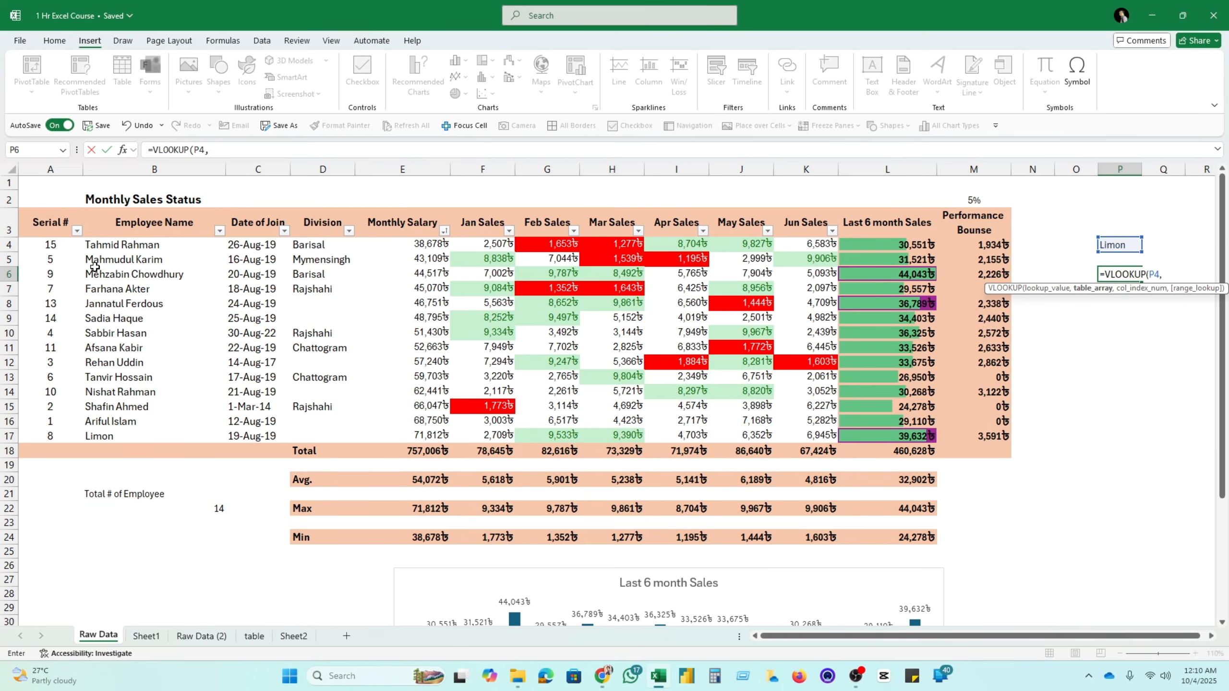
Complete the VLOOKUP with table range B4:M17, column index 11 and the exact-match option FALSE
left_click(107, 243)
left_click_drag(107, 243, 983, 440)
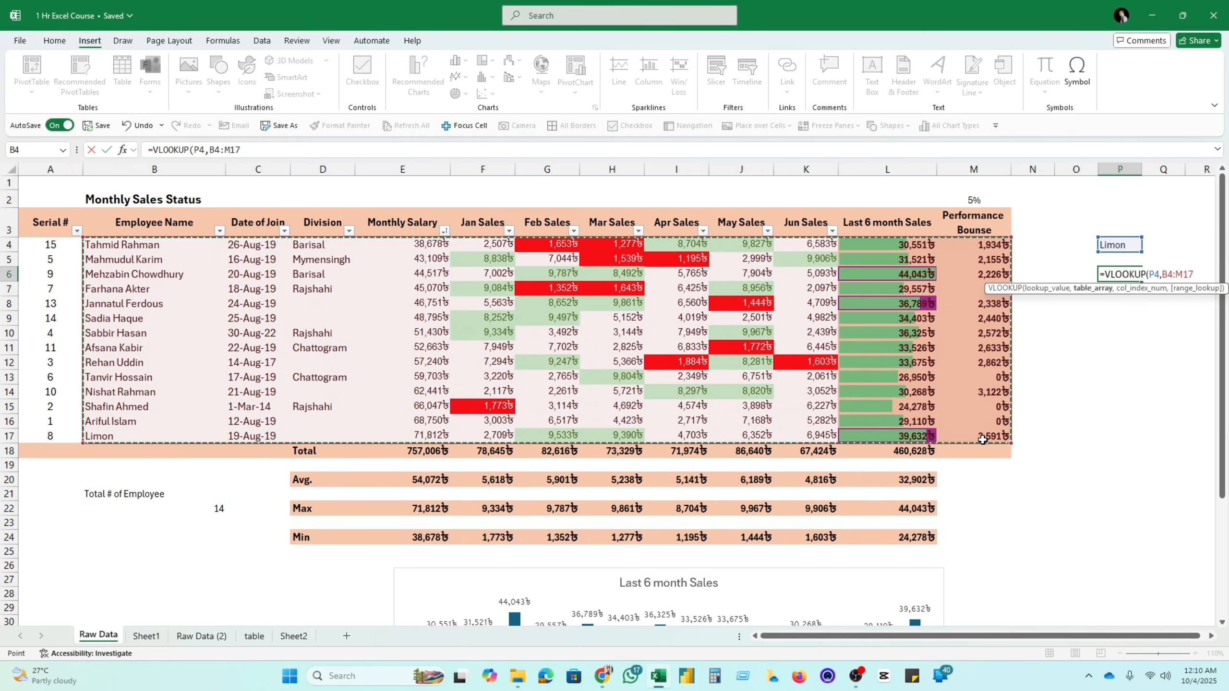
type(",11")
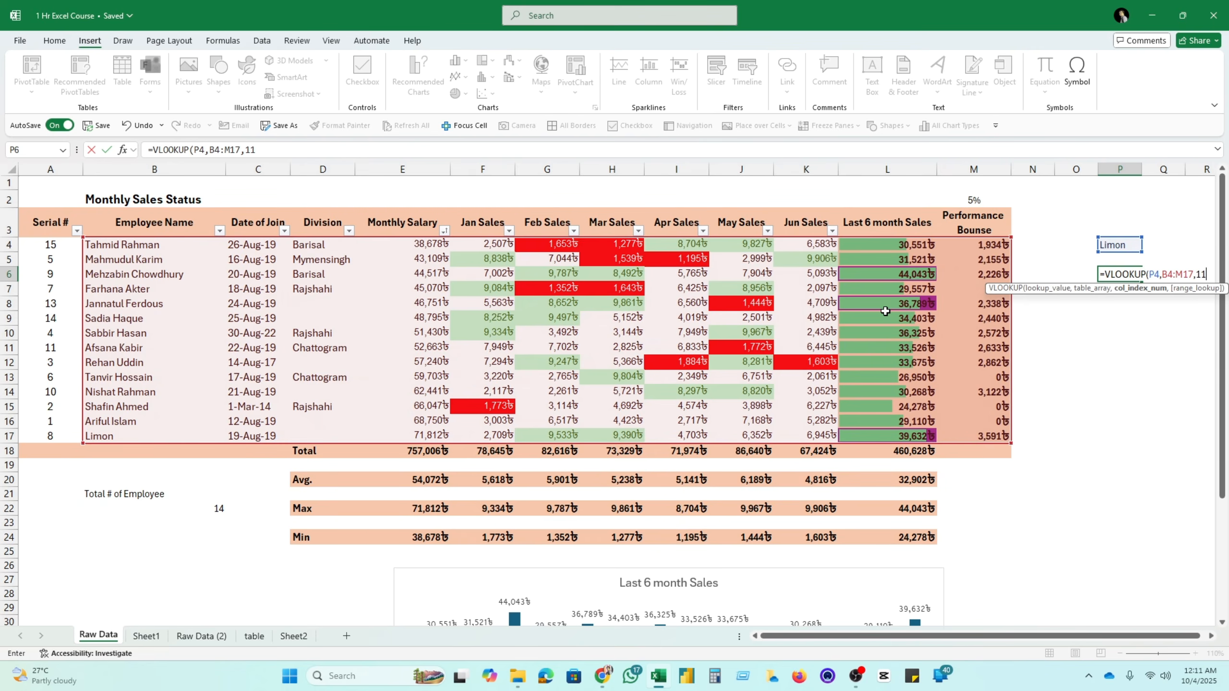
type(",")
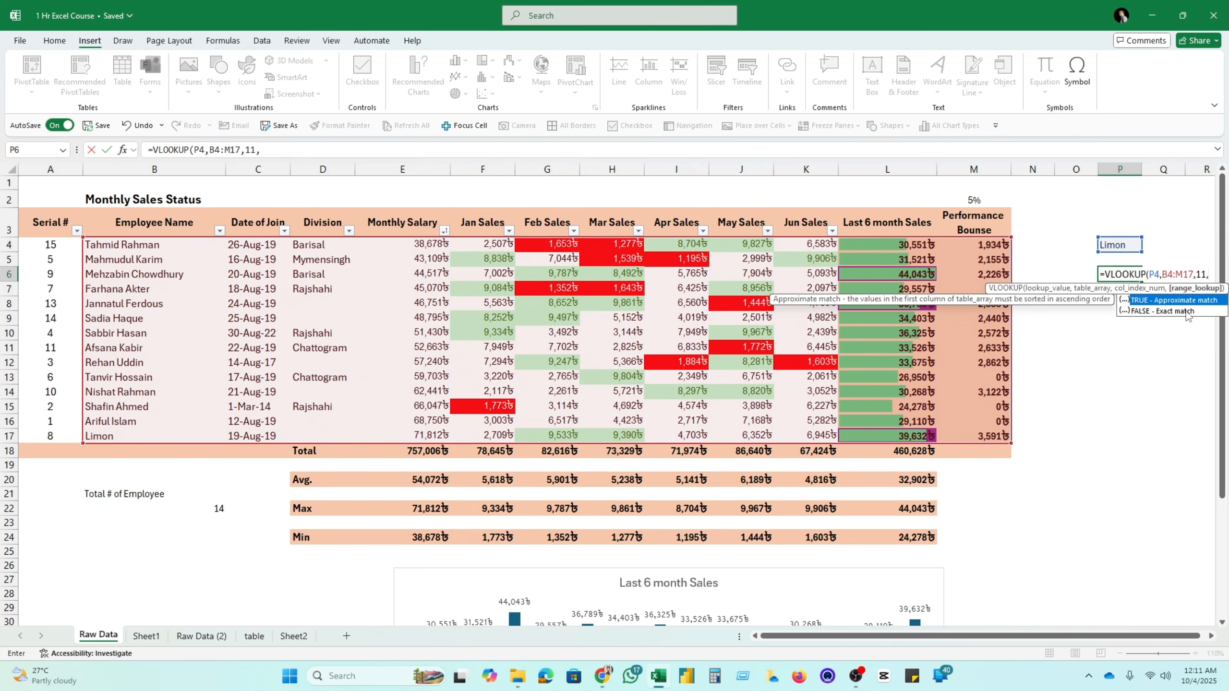
double_click(1148, 311)
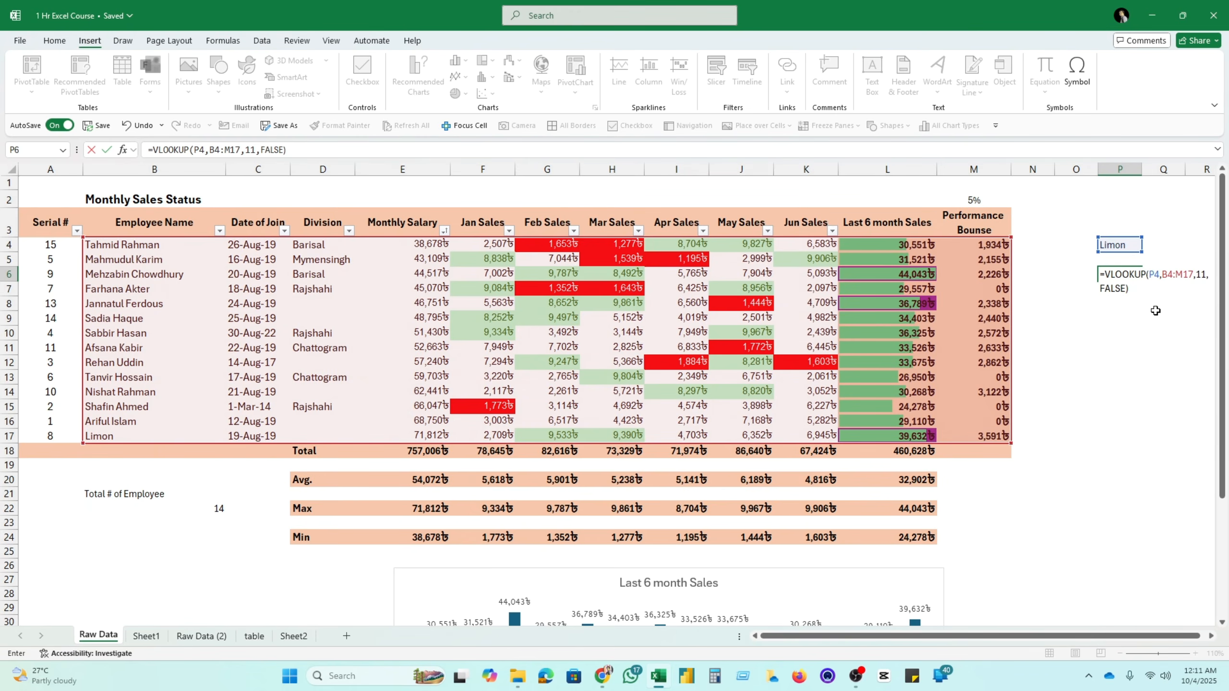
key("Return")
Compare the VLOOKUP result in P6 with the Last 6 month Sales value for the employee in row 17
left_click(1132, 275)
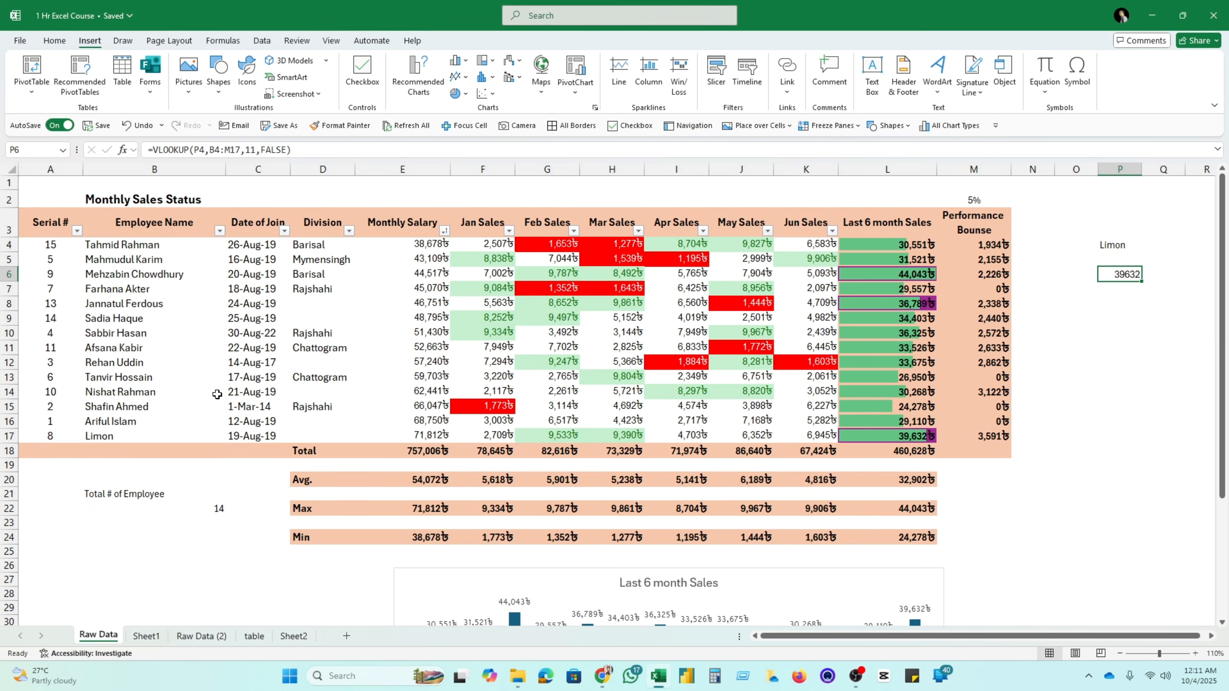
left_click(104, 437)
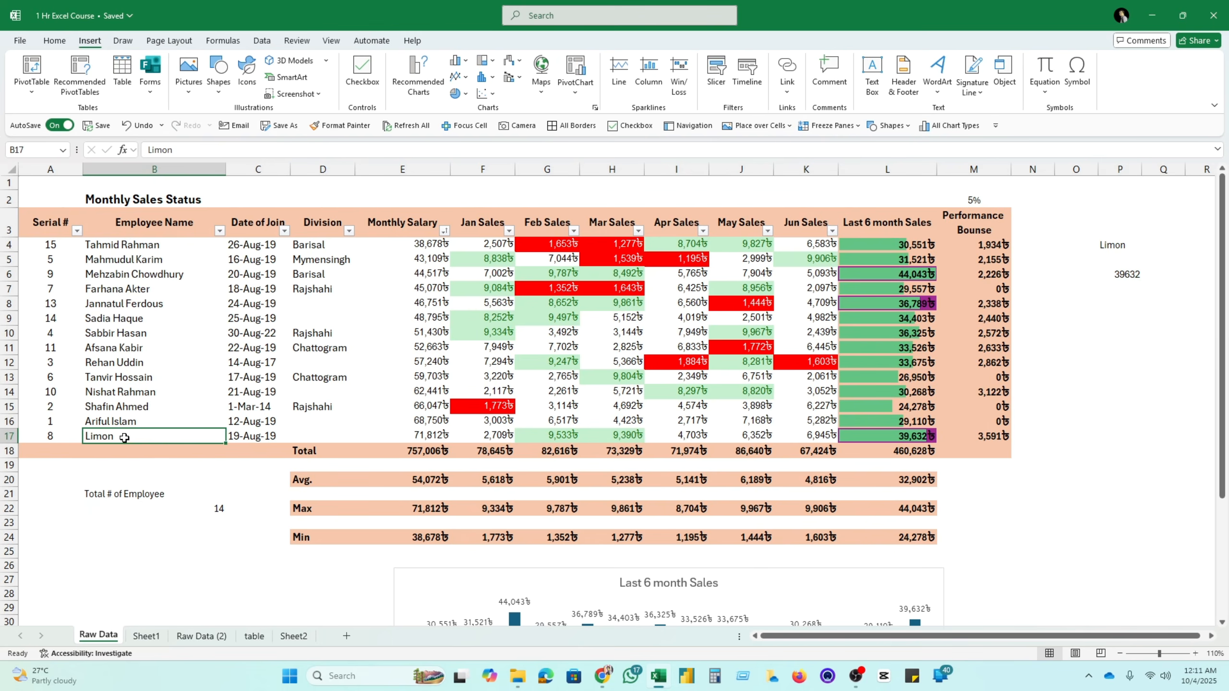
left_click(918, 441)
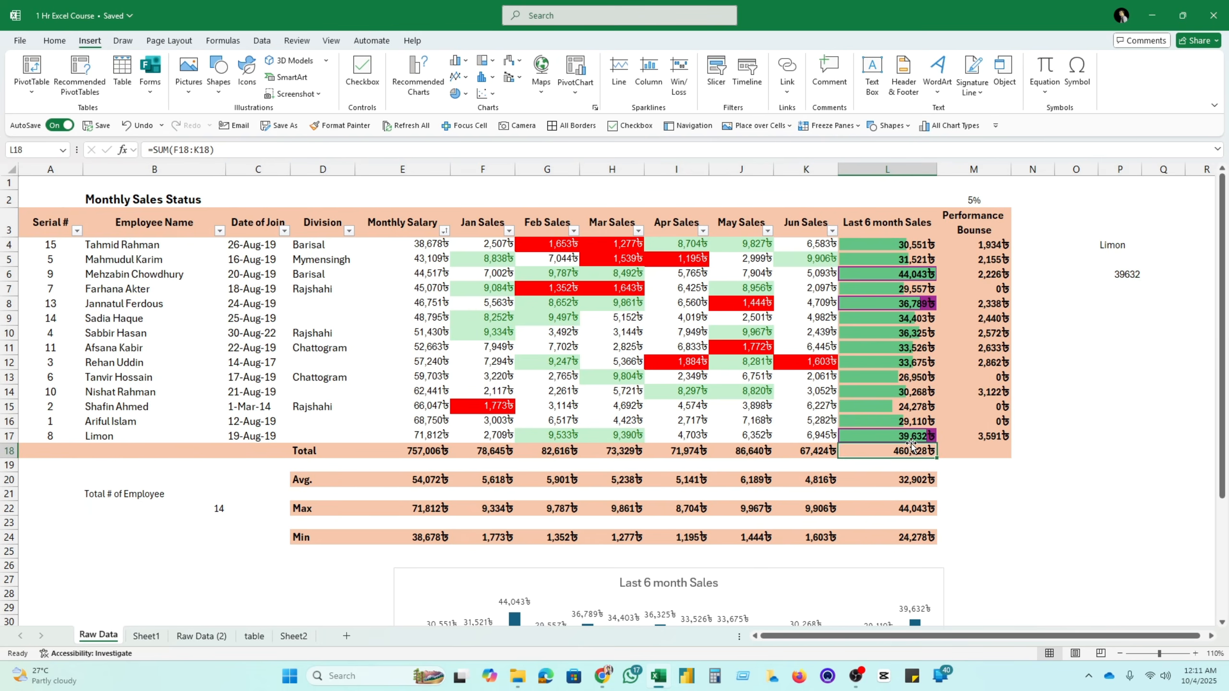
left_click(1134, 276)
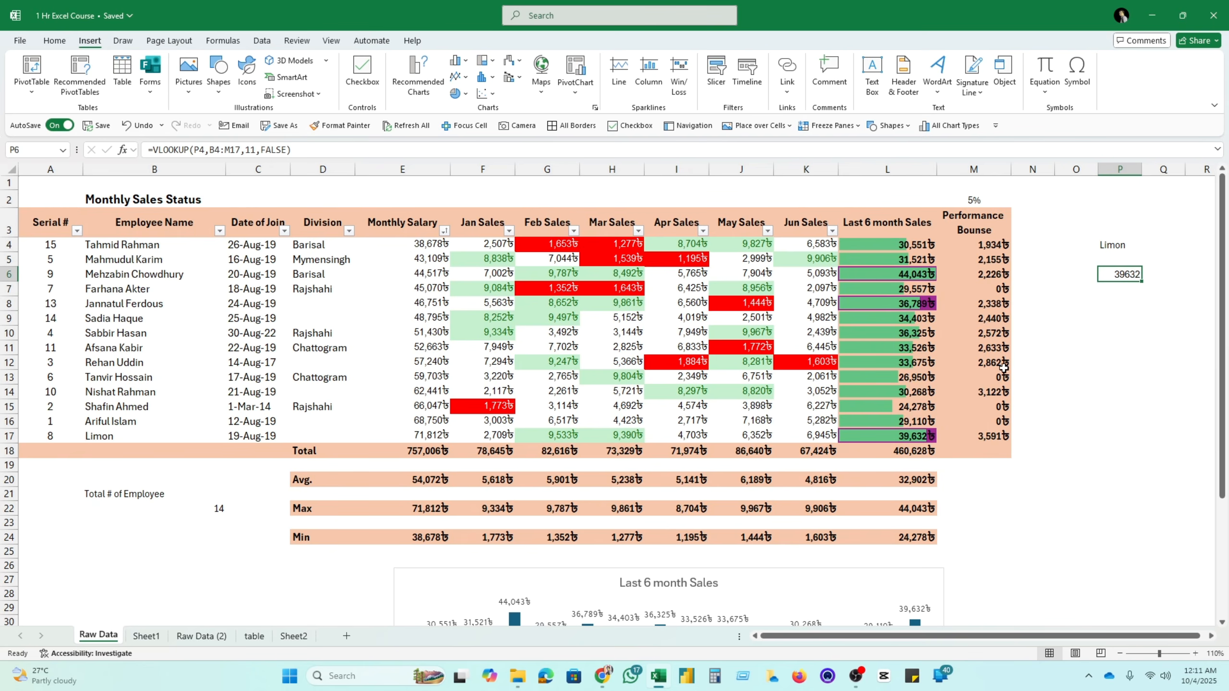
Copy the employee name from B8 into P4 as the new lookup value, and widen column P slightly
left_click(141, 247)
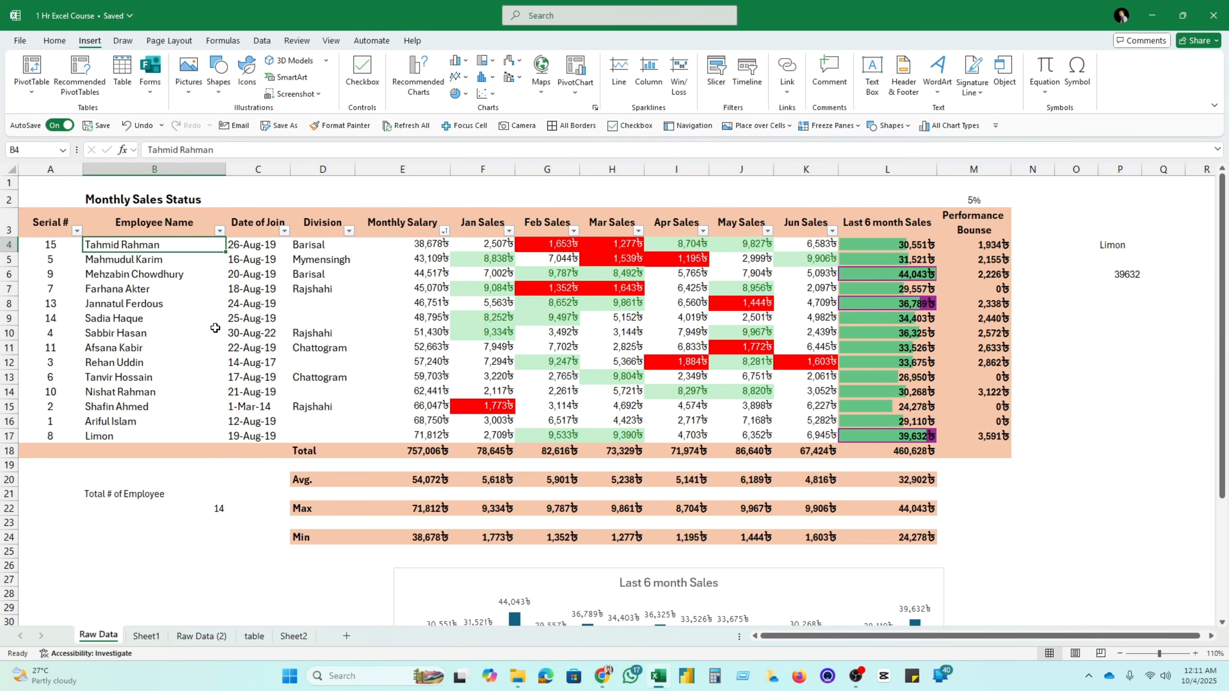
left_click(127, 306)
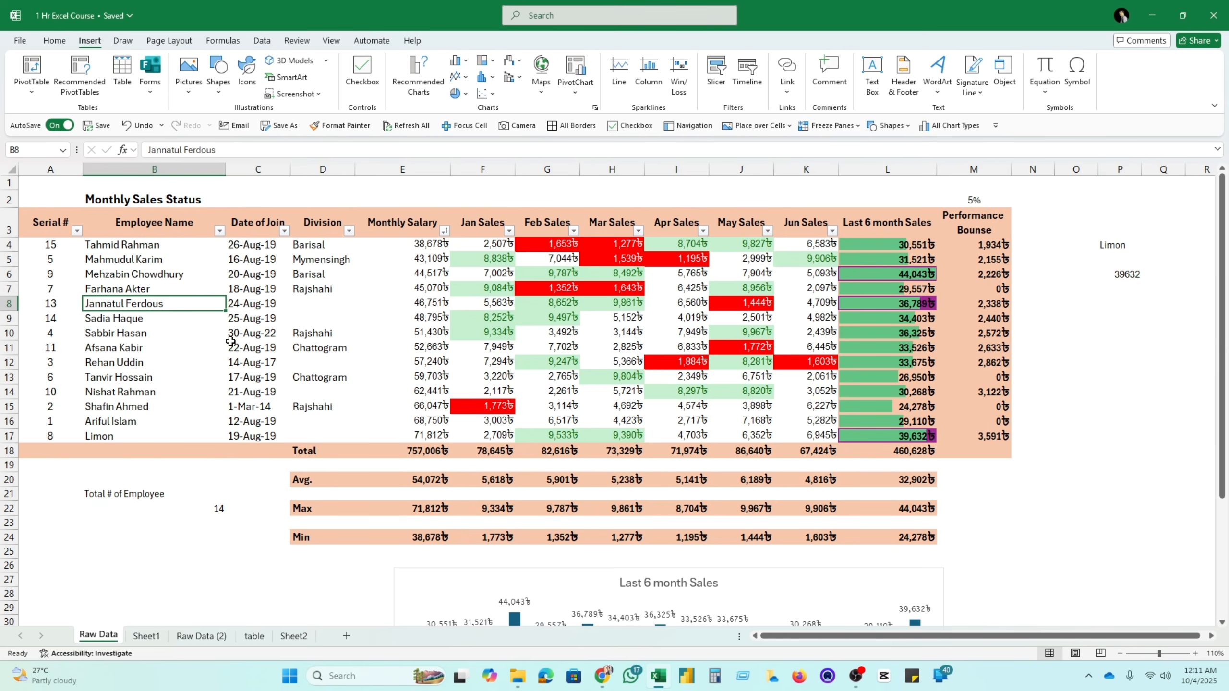
key("ctrl+c")
left_click(1115, 246)
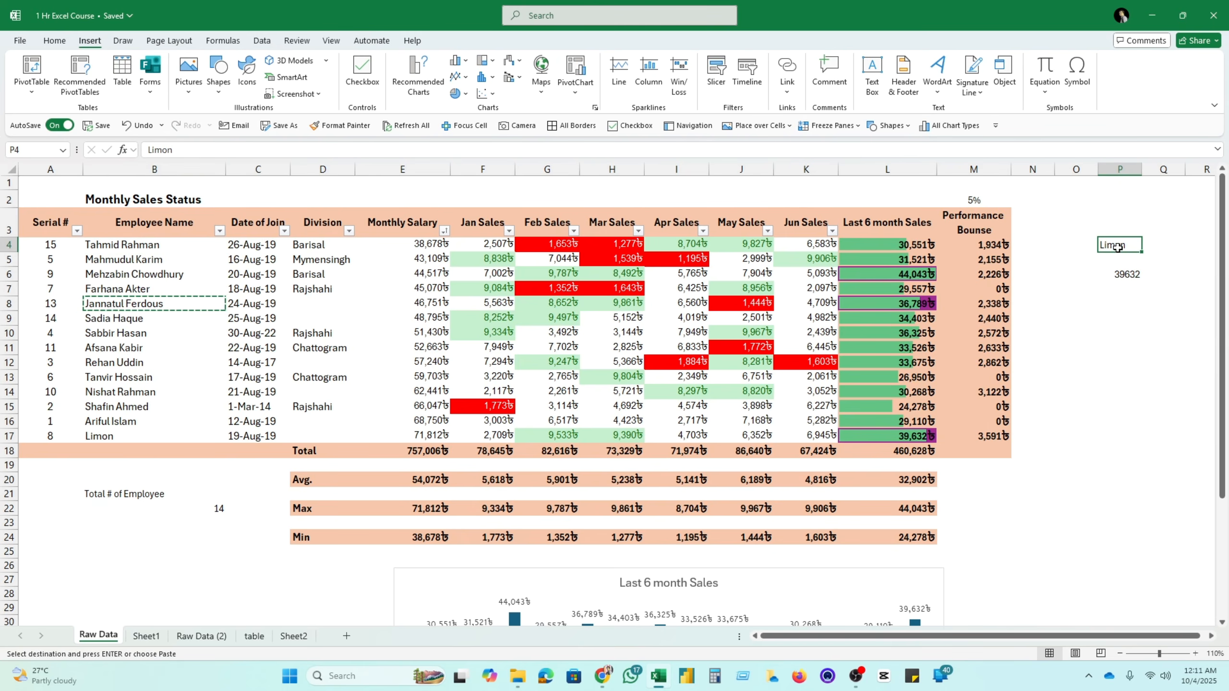
key("ctrl+v")
left_click(1119, 362)
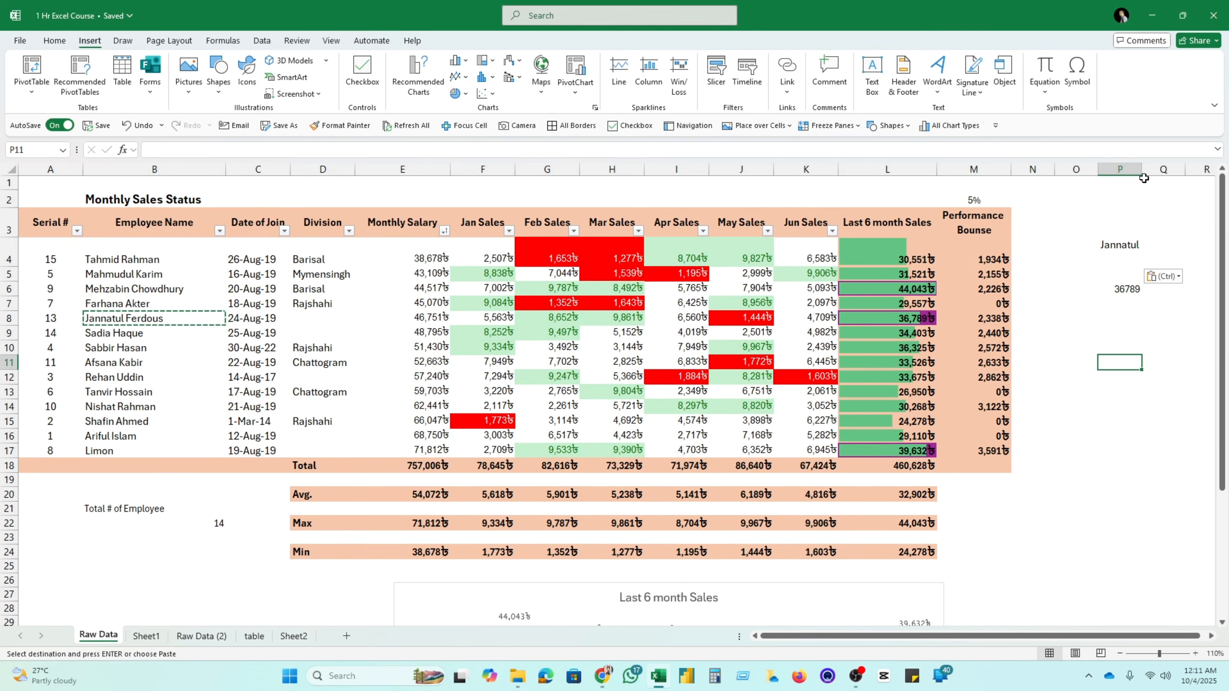
left_click_drag(1142, 169, 1159, 169)
Check the updated VLOOKUP result in P6 against the Last 6 month Sales value in L8
left_click(1139, 249)
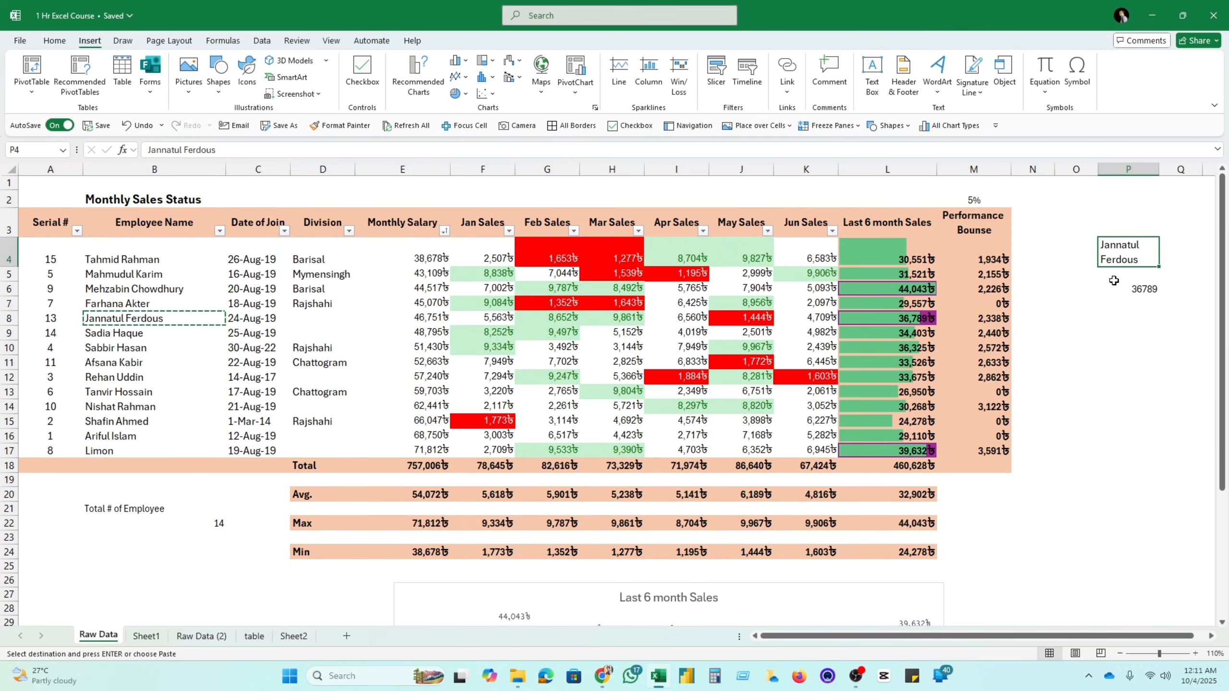
left_click(1134, 288)
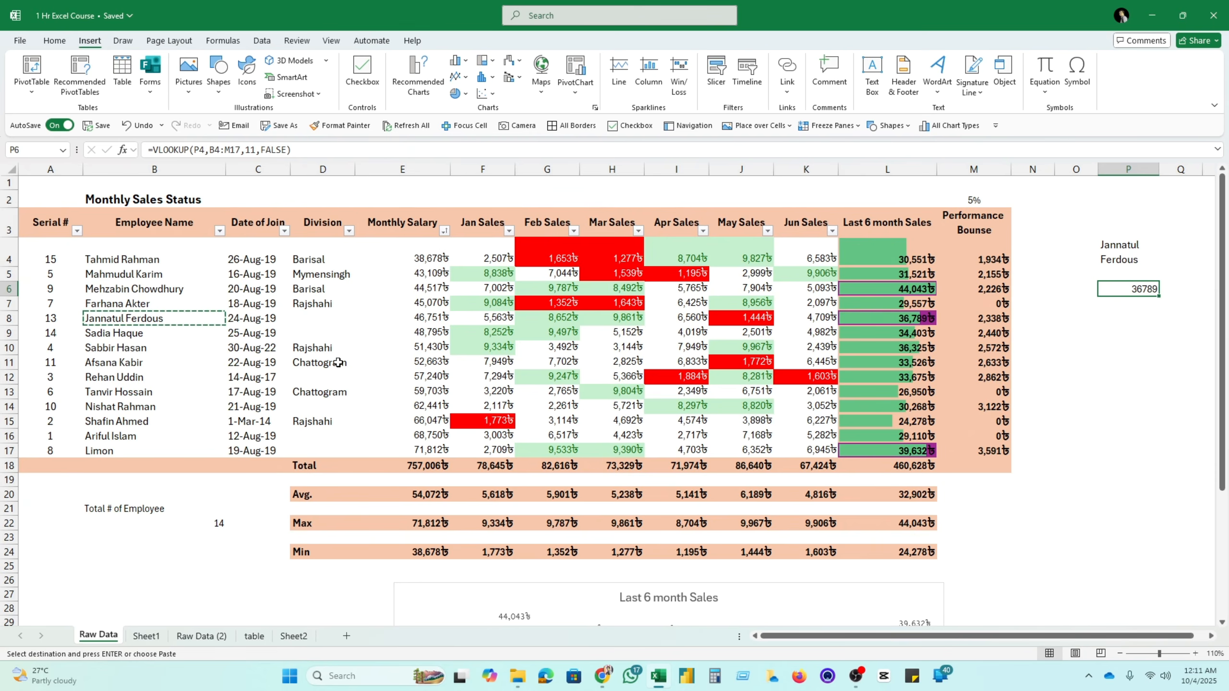
left_click(14, 318)
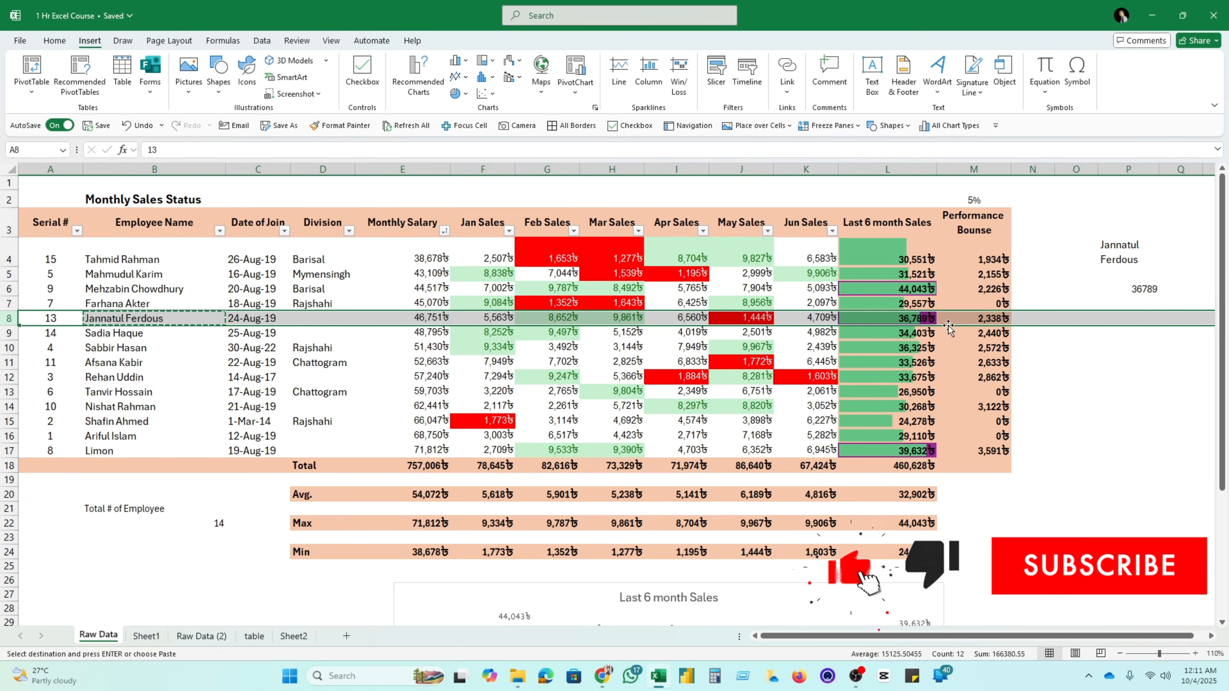
left_click(910, 318)
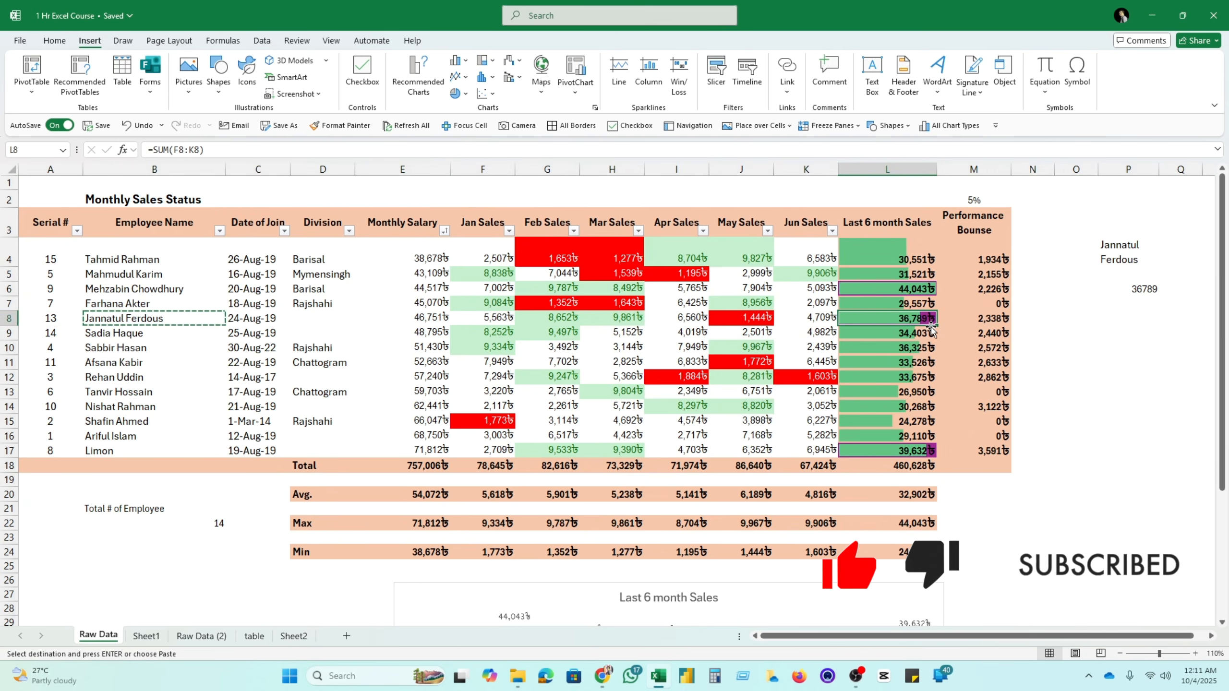
left_click(1134, 289)
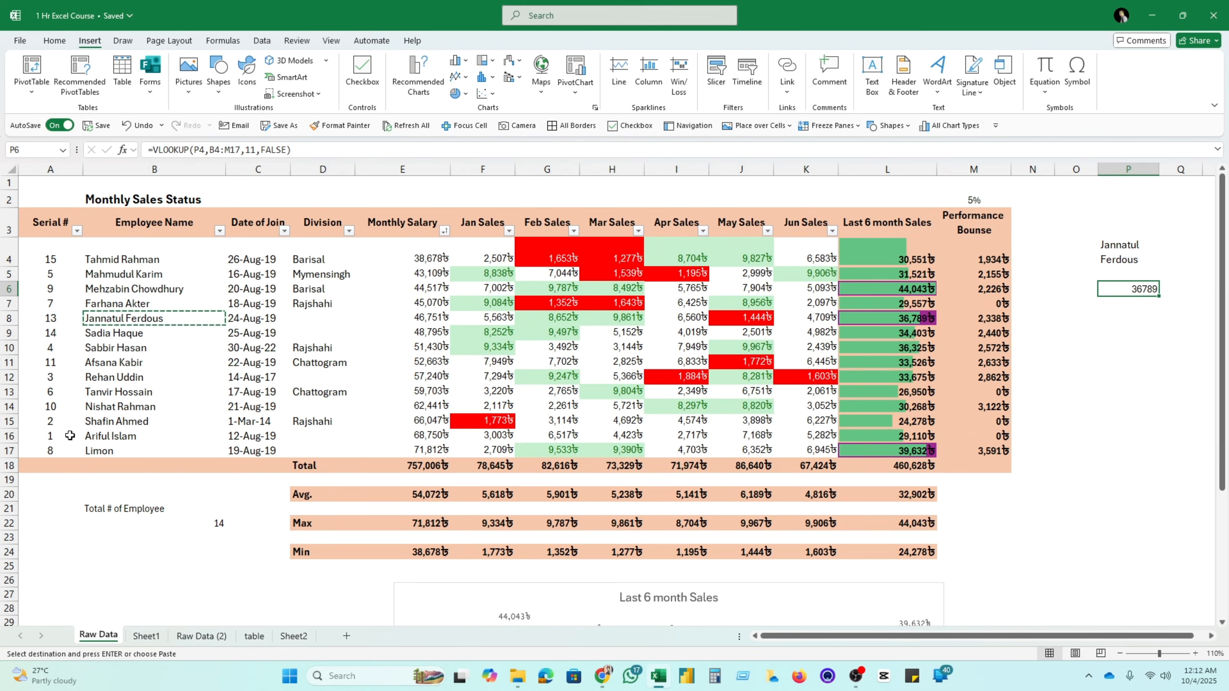
left_click(295, 636)
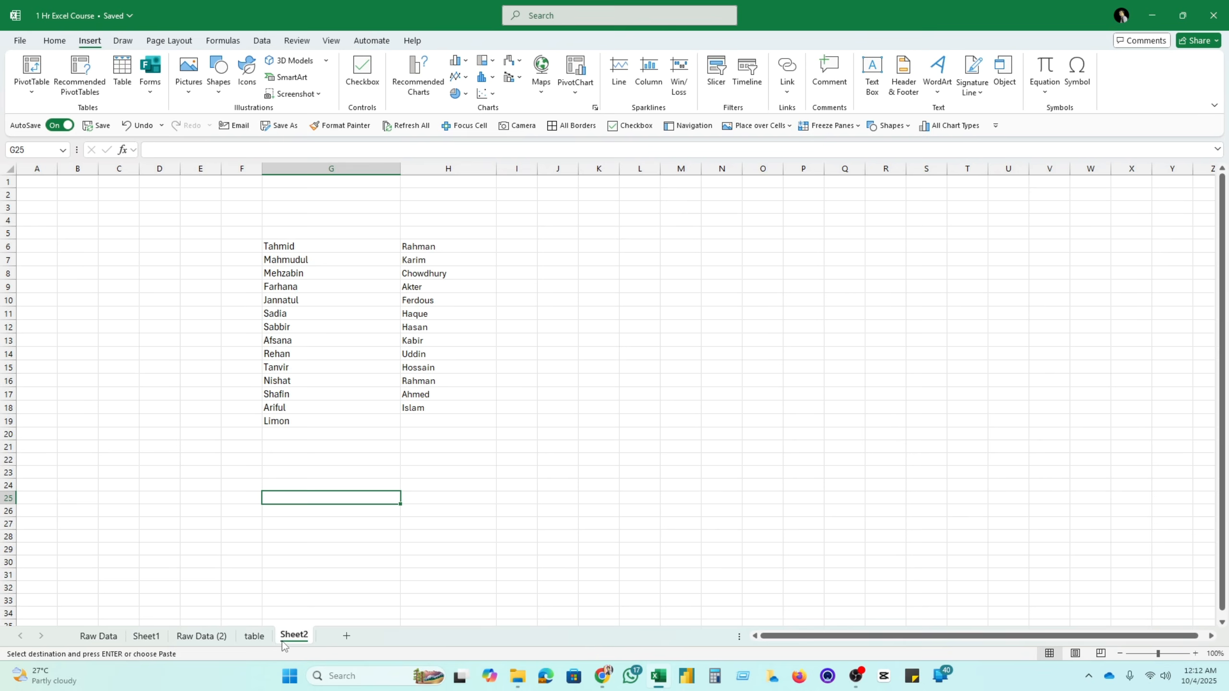
left_click(254, 636)
left_click(146, 636)
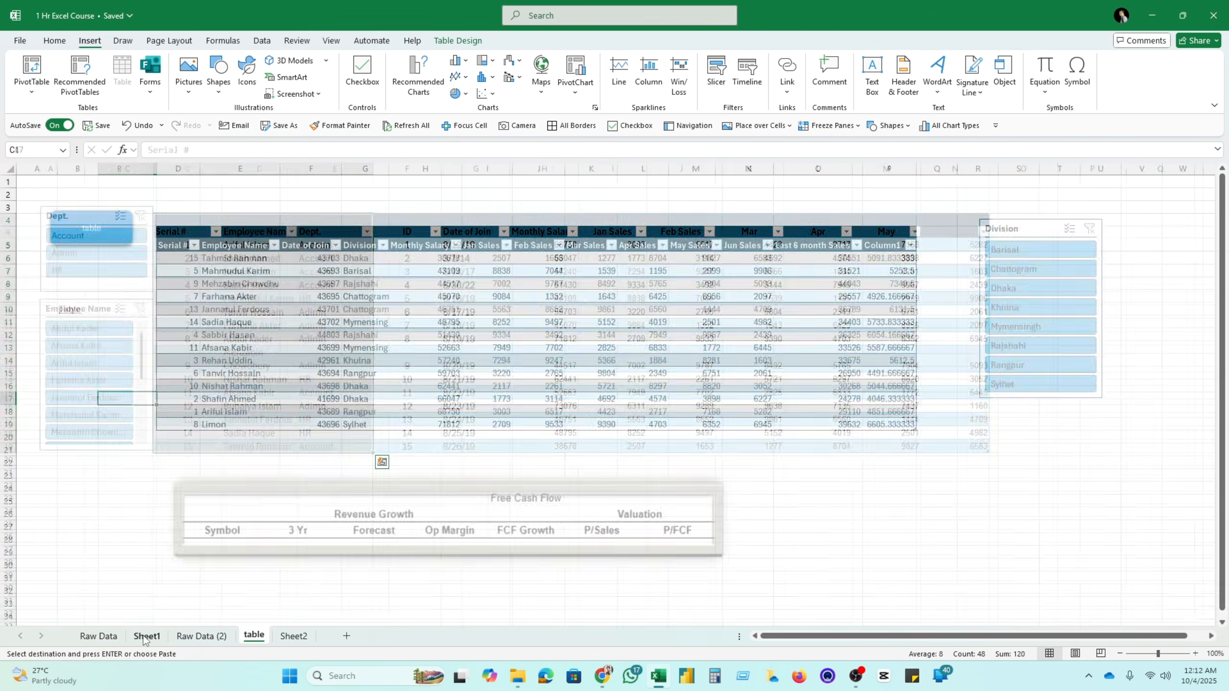
left_click(98, 636)
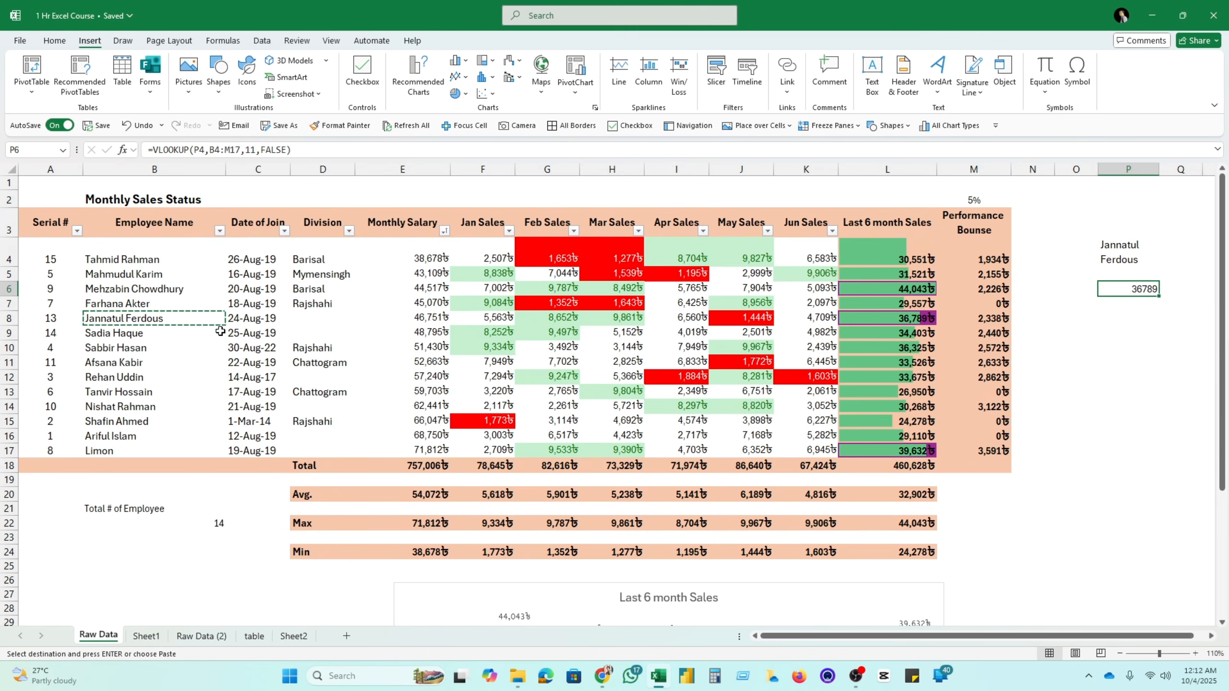
Copy the sales data in A3:K17 of Raw Data and paste it as values into a new sheet starting at D4
left_click(101, 255)
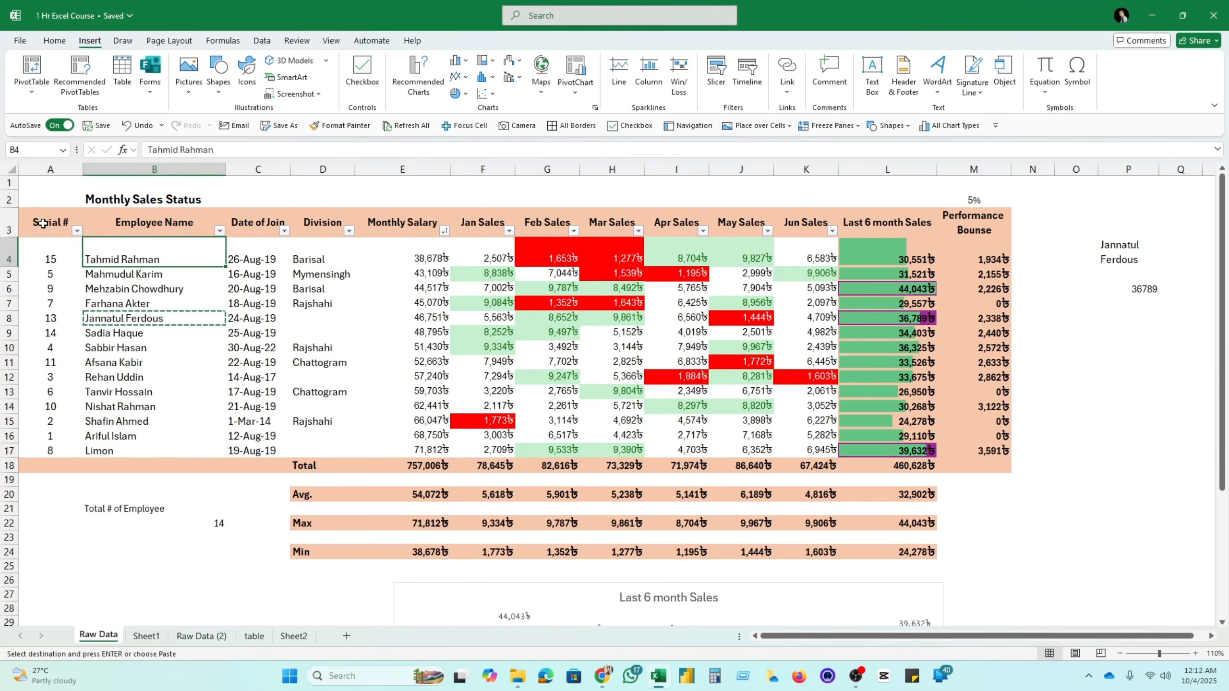
left_click_drag(43, 224, 821, 449)
key("ctrl+c")
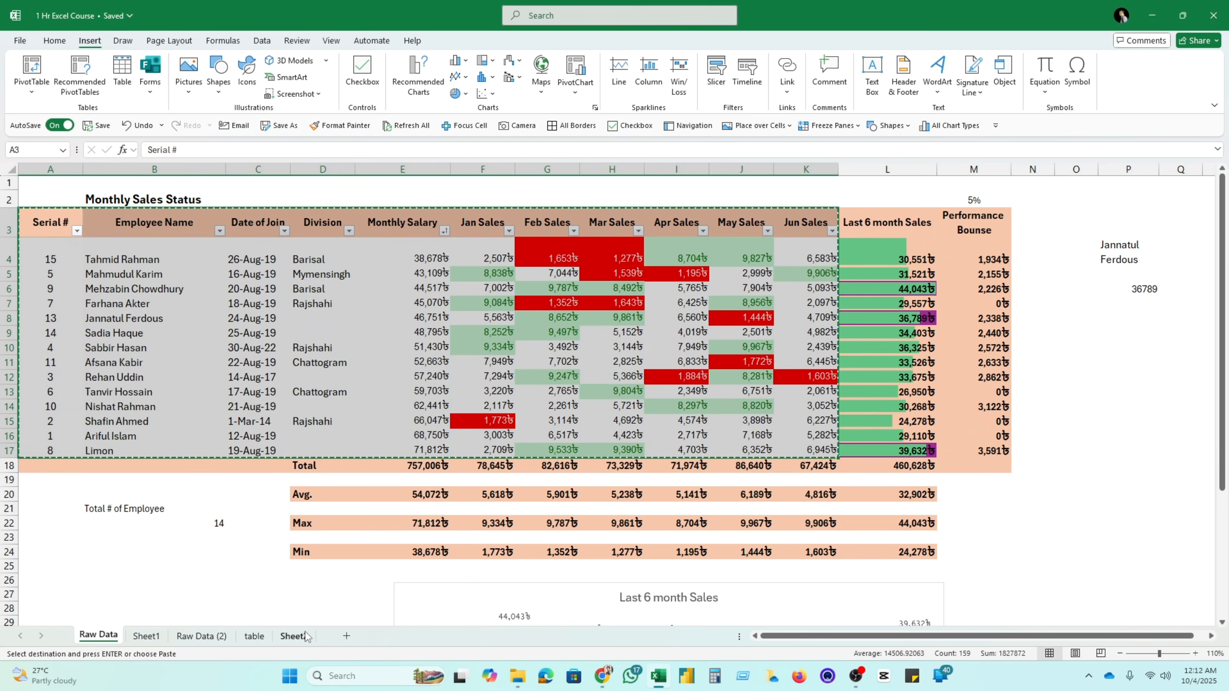
left_click(346, 636)
left_click(173, 219)
right_click(173, 219)
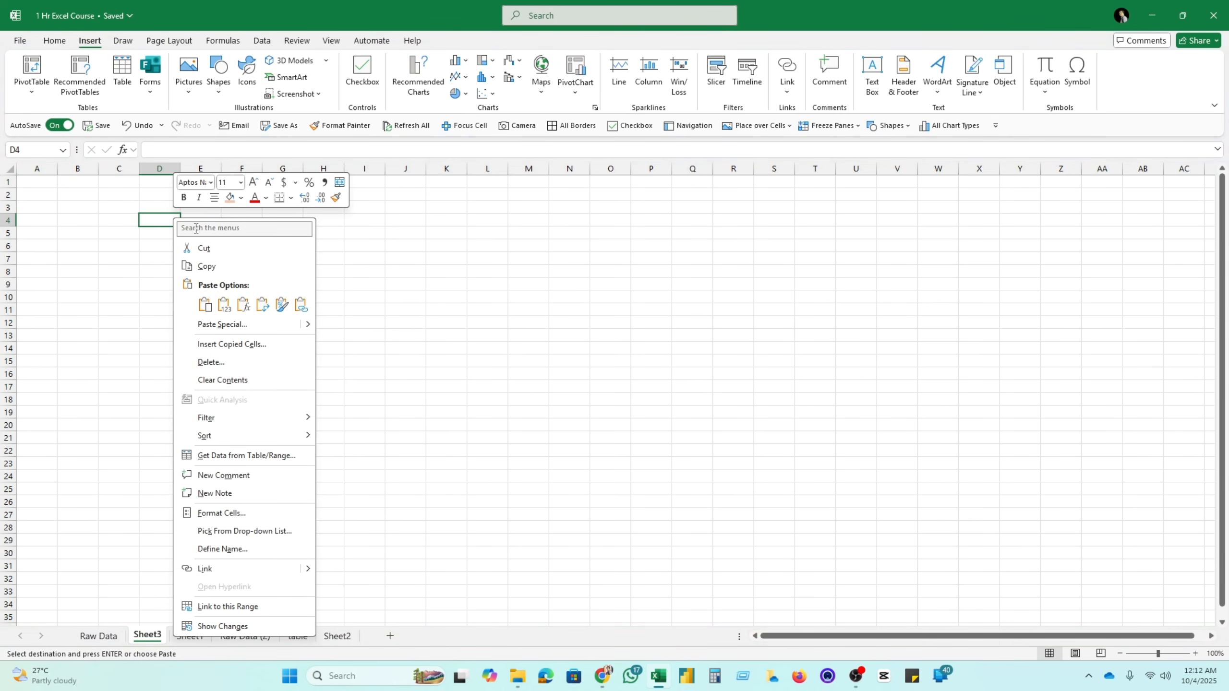
left_click(224, 304)
left_click(369, 294)
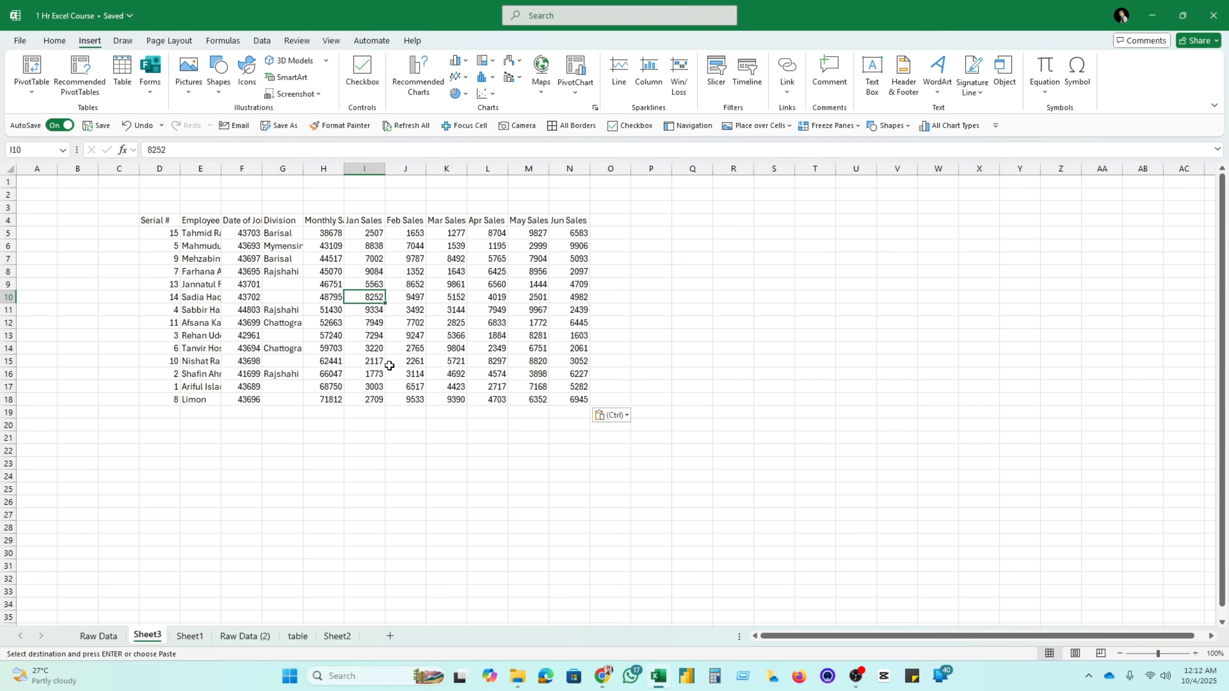
Convert the pasted range D4:N18 into a table with headers
left_click_drag(178, 224, 629, 383)
left_click(641, 386)
left_click_drag(167, 220, 574, 399)
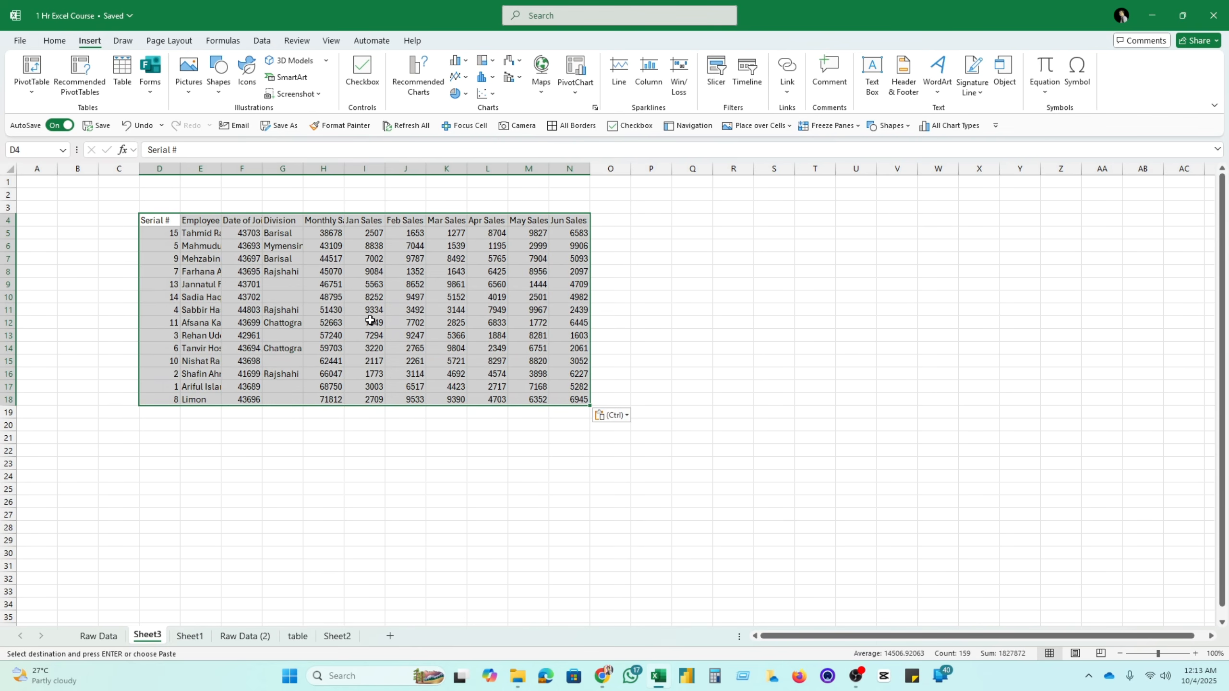
key("ctrl+t")
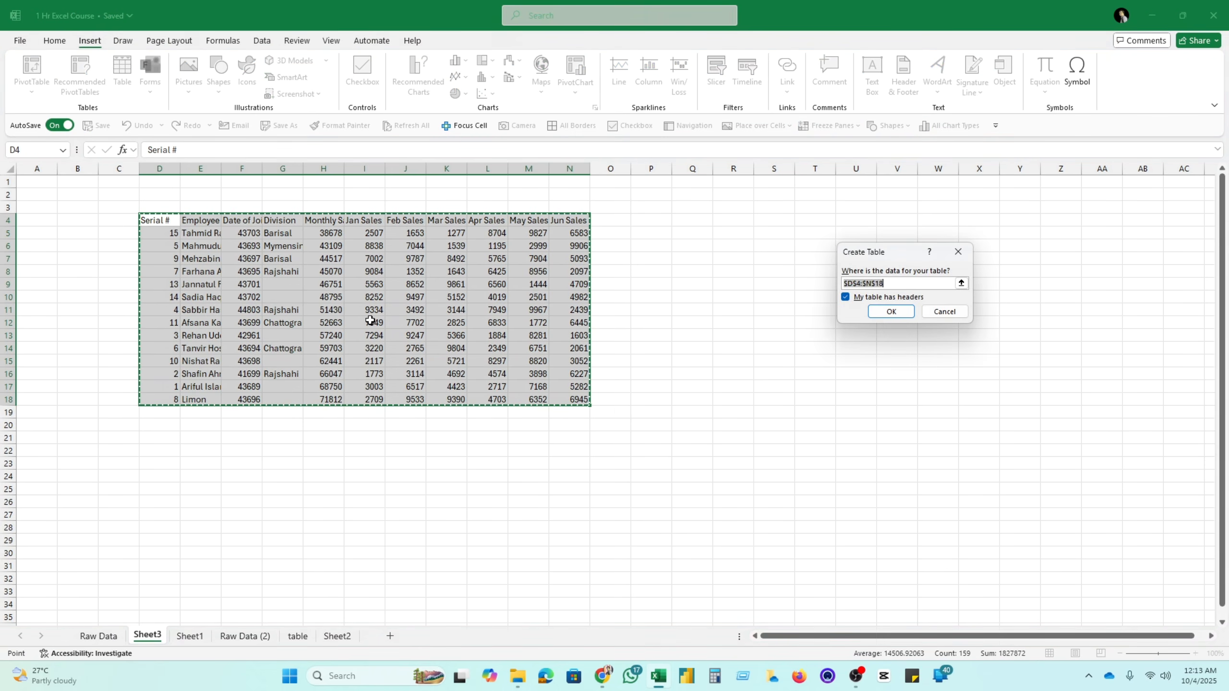
left_click(879, 312)
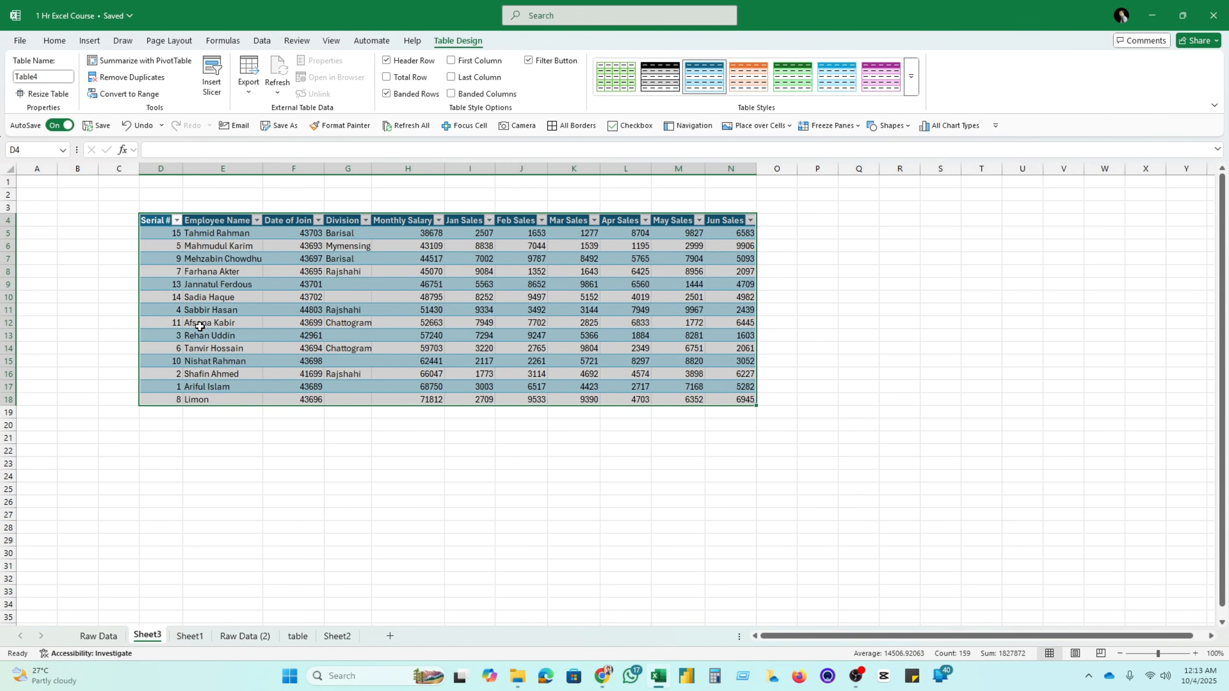
Create a PivotTable from the new sales table on a new worksheet
left_click(92, 41)
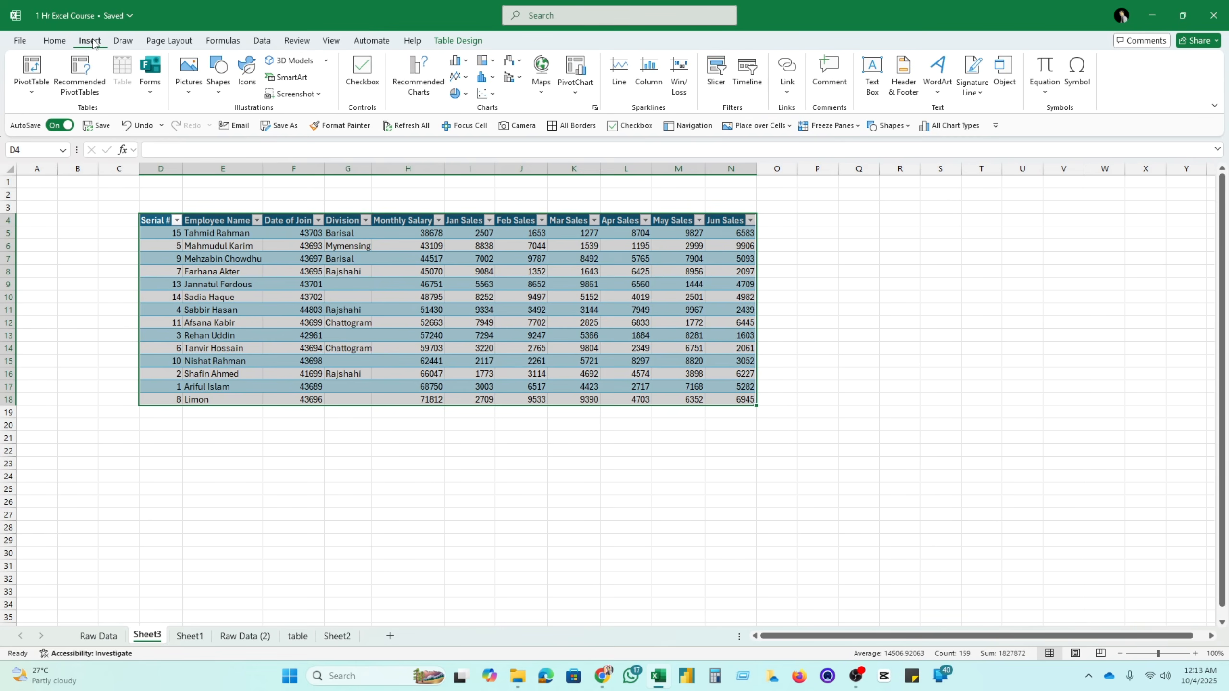
left_click(32, 67)
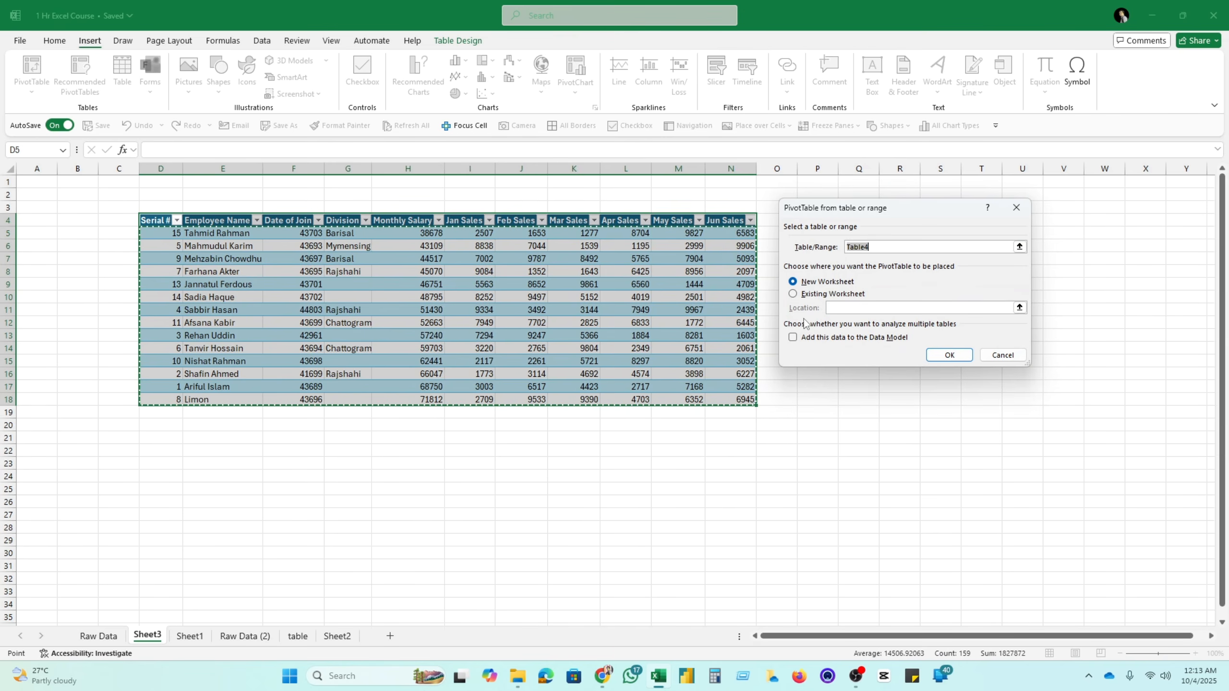
left_click(948, 355)
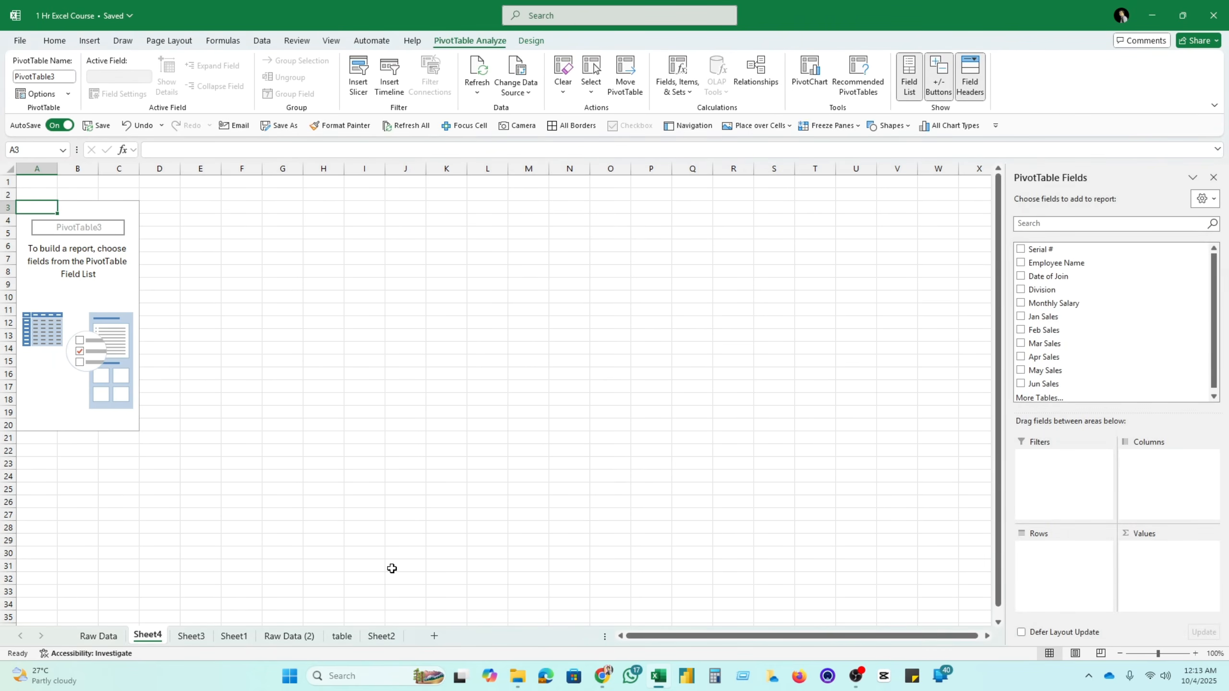
Undo the creation of the PivotTable on Sheet4
left_click(182, 637)
left_click(155, 637)
left_click(195, 639)
key("ctrl+z")
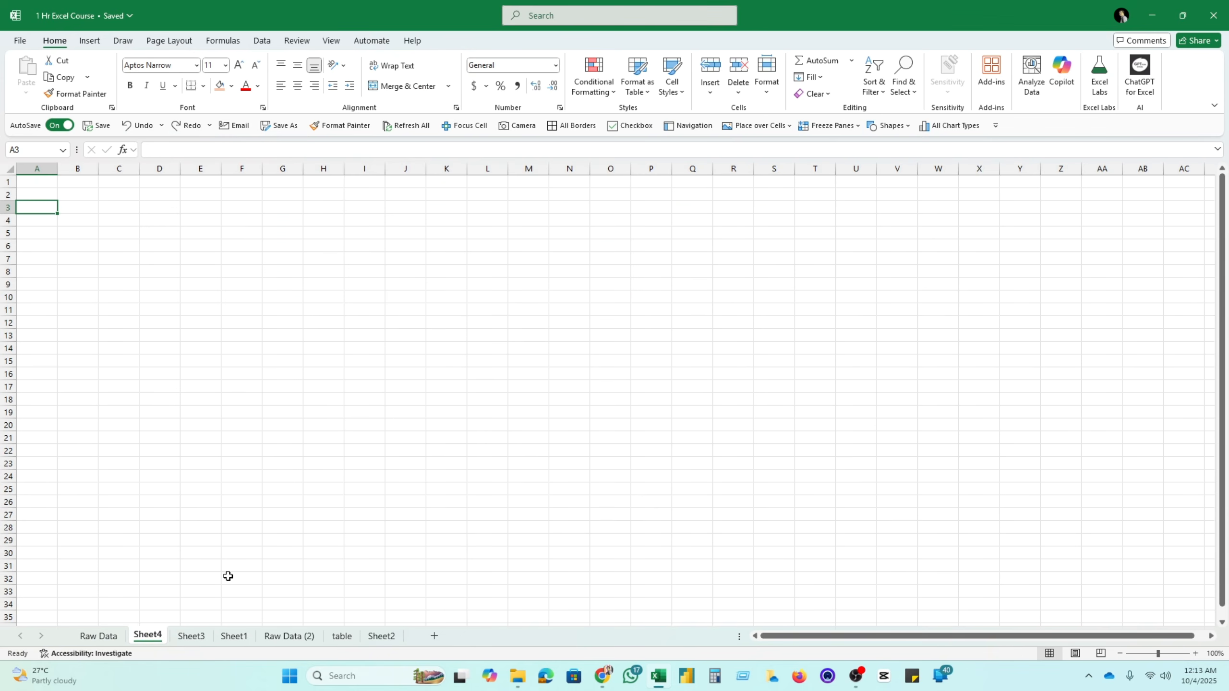
Create a PivotTable from the Sheet3 sales table, placing it on the existing worksheet at Sheet3 cell V5
left_click(196, 639)
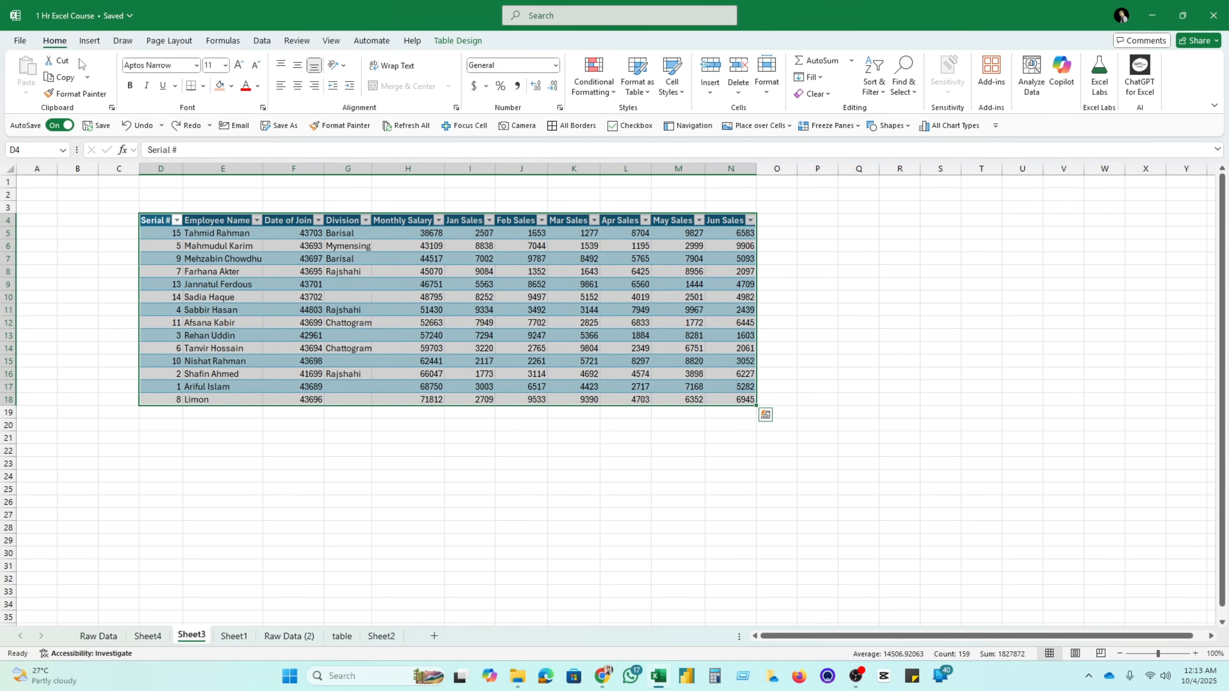
left_click(89, 40)
left_click(29, 86)
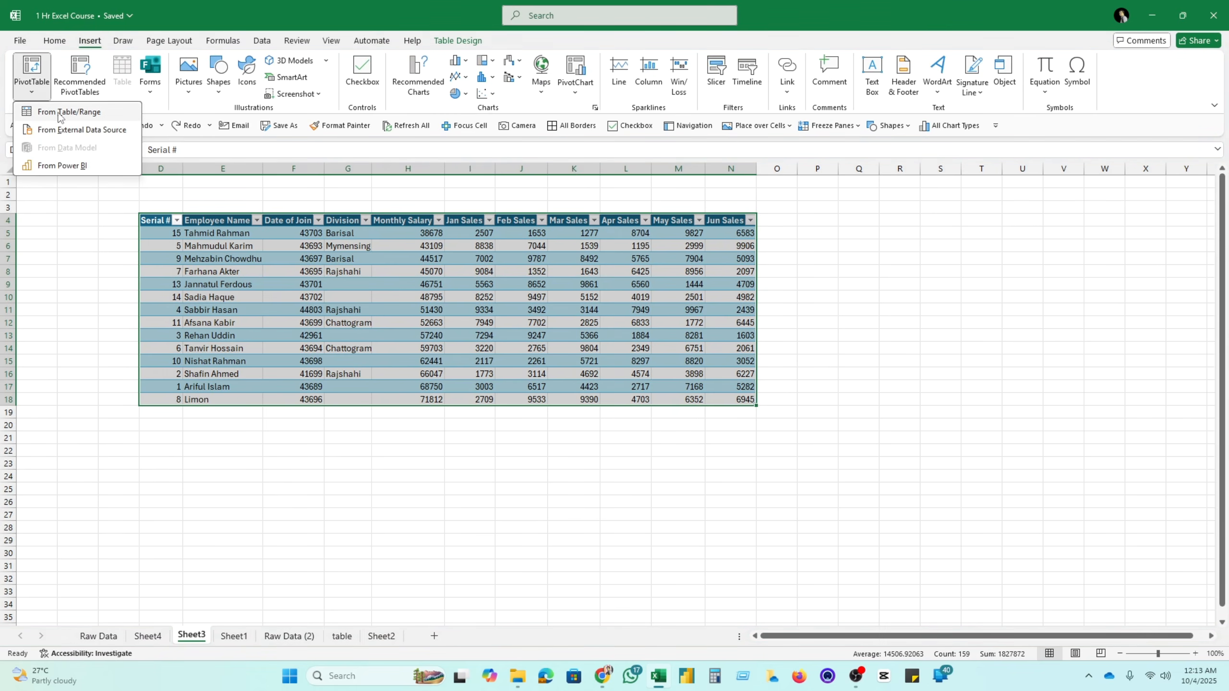
left_click(44, 84)
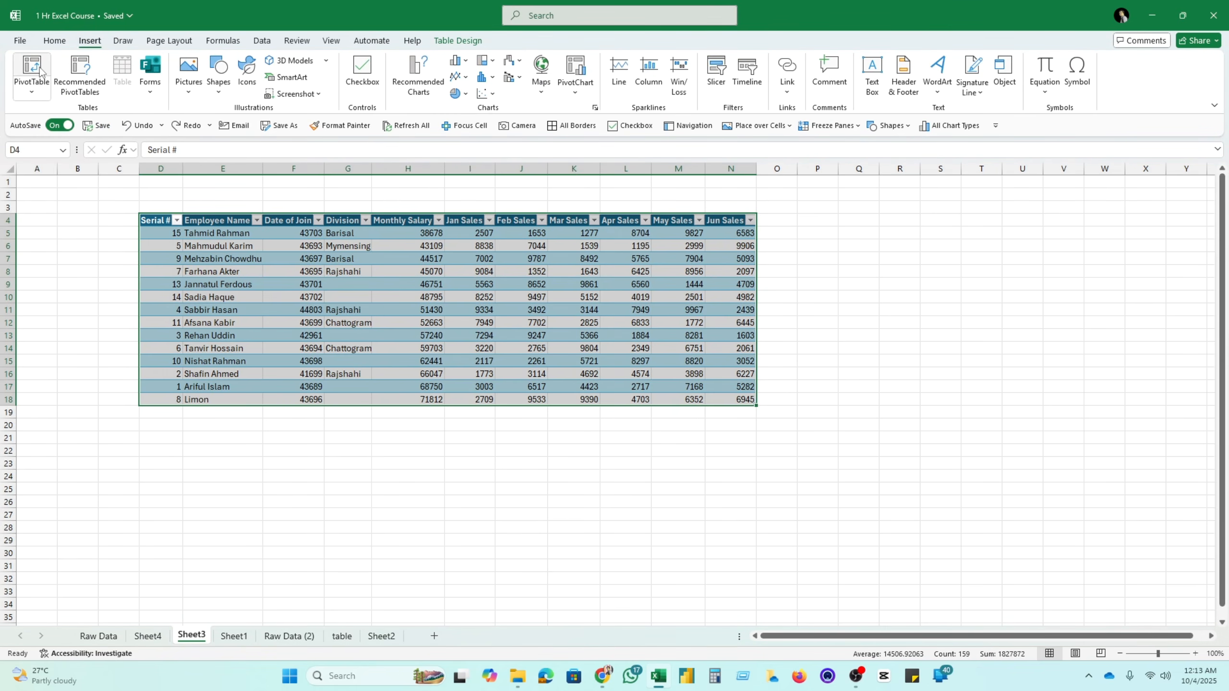
left_click(32, 68)
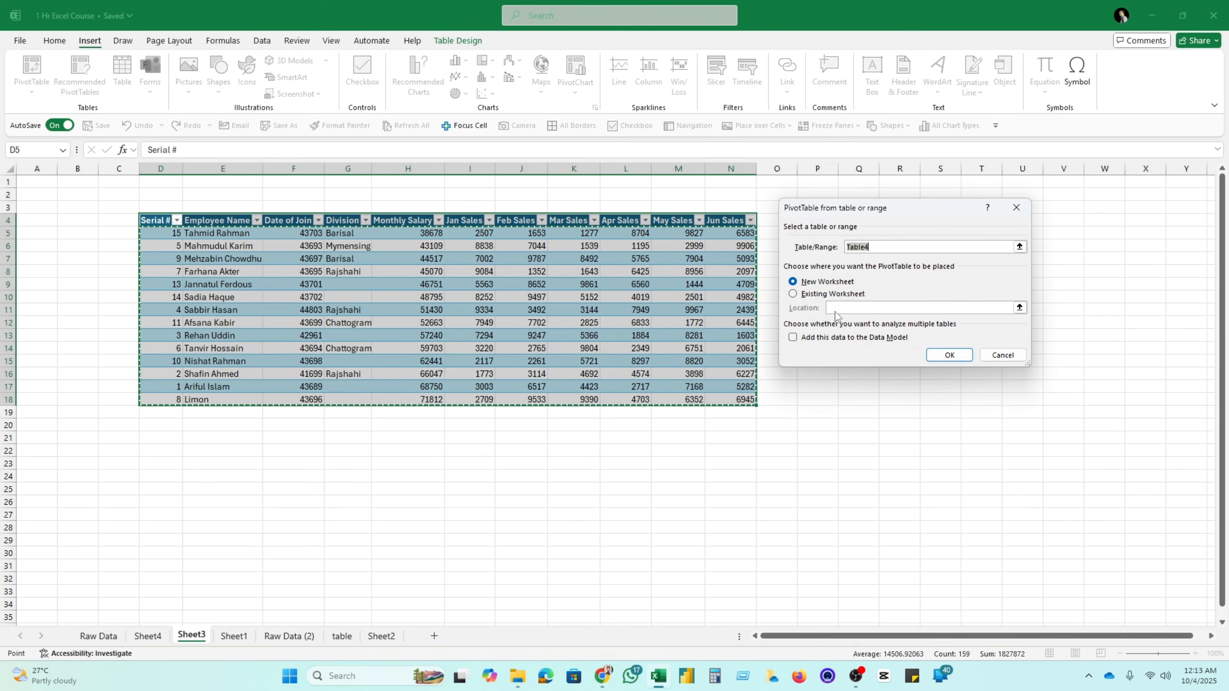
left_click(816, 294)
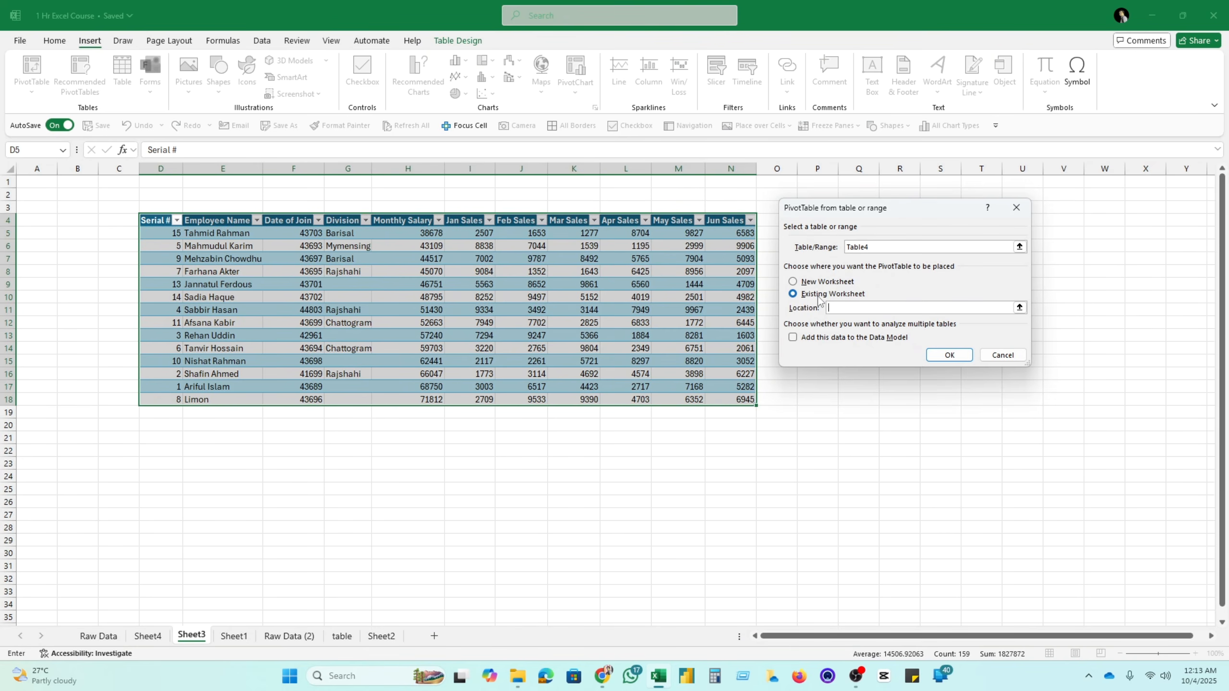
left_click(1020, 307)
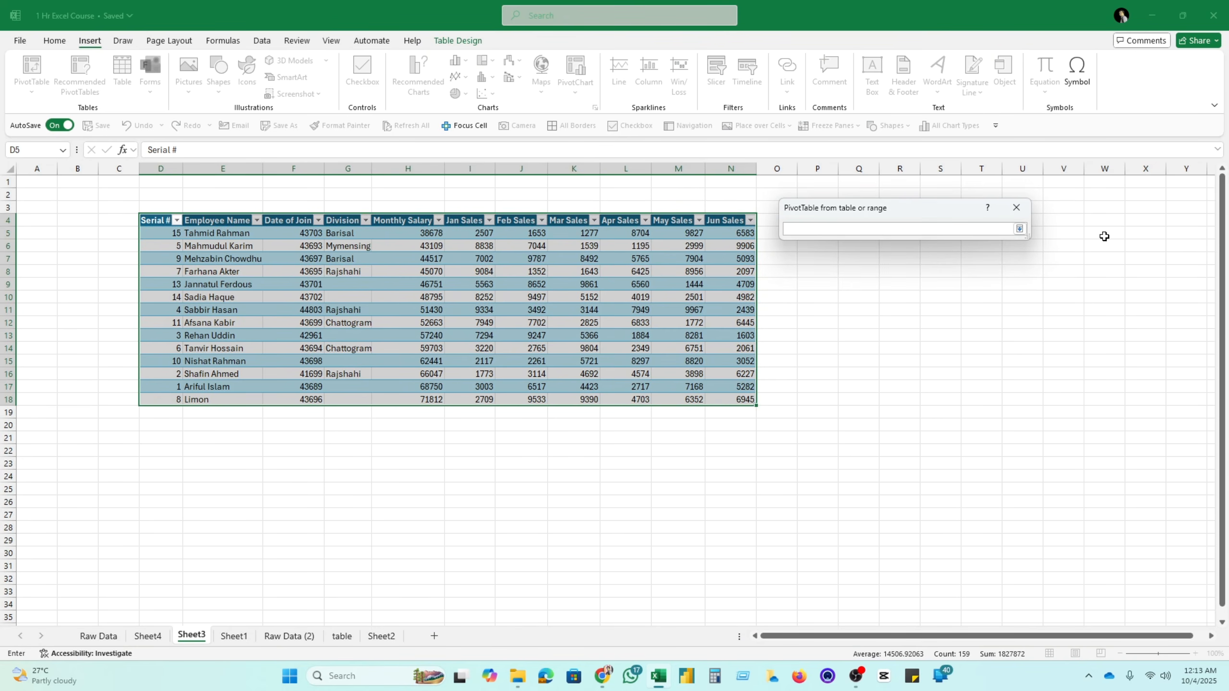
left_click(1067, 232)
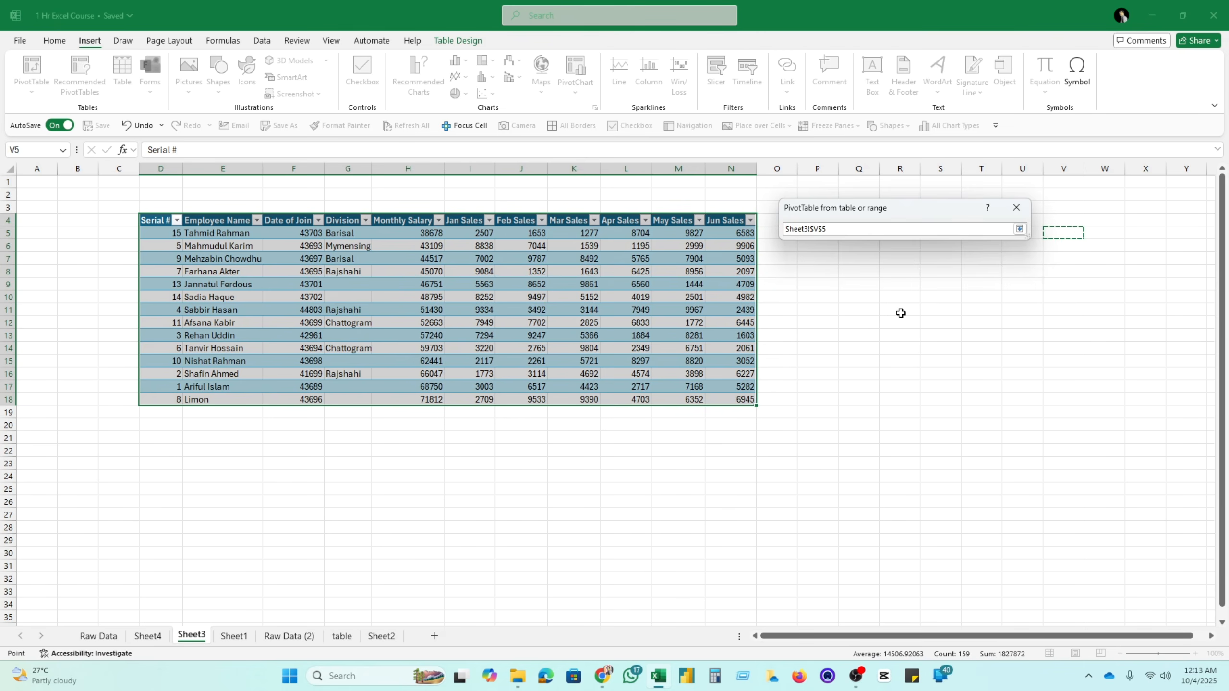
left_click(1019, 228)
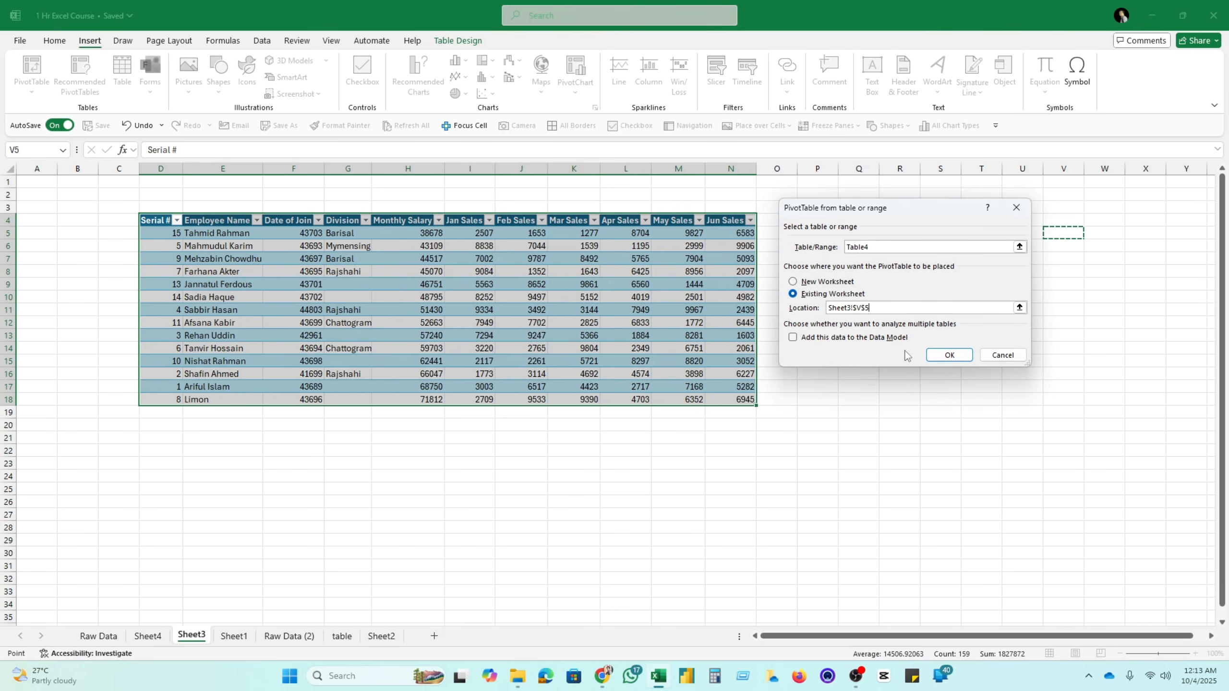
left_click(941, 358)
Add the Division field to the rows area of the new PivotTable
left_click_drag(840, 636, 904, 638)
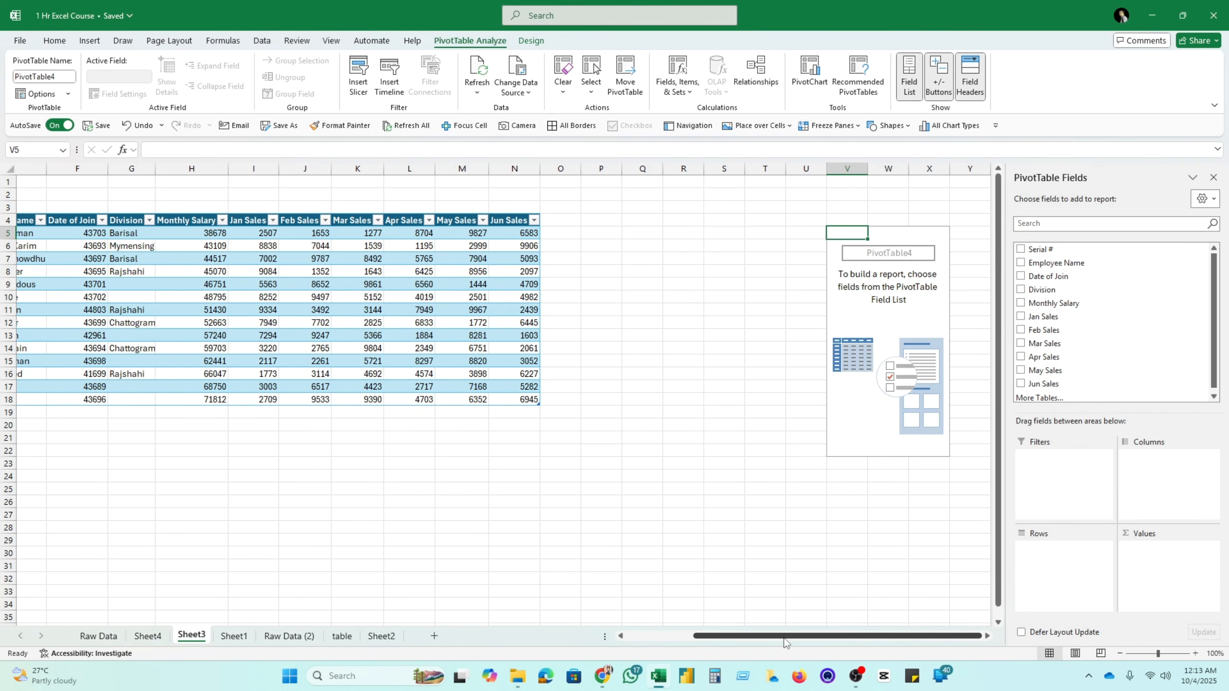
left_click_drag(701, 635, 643, 636)
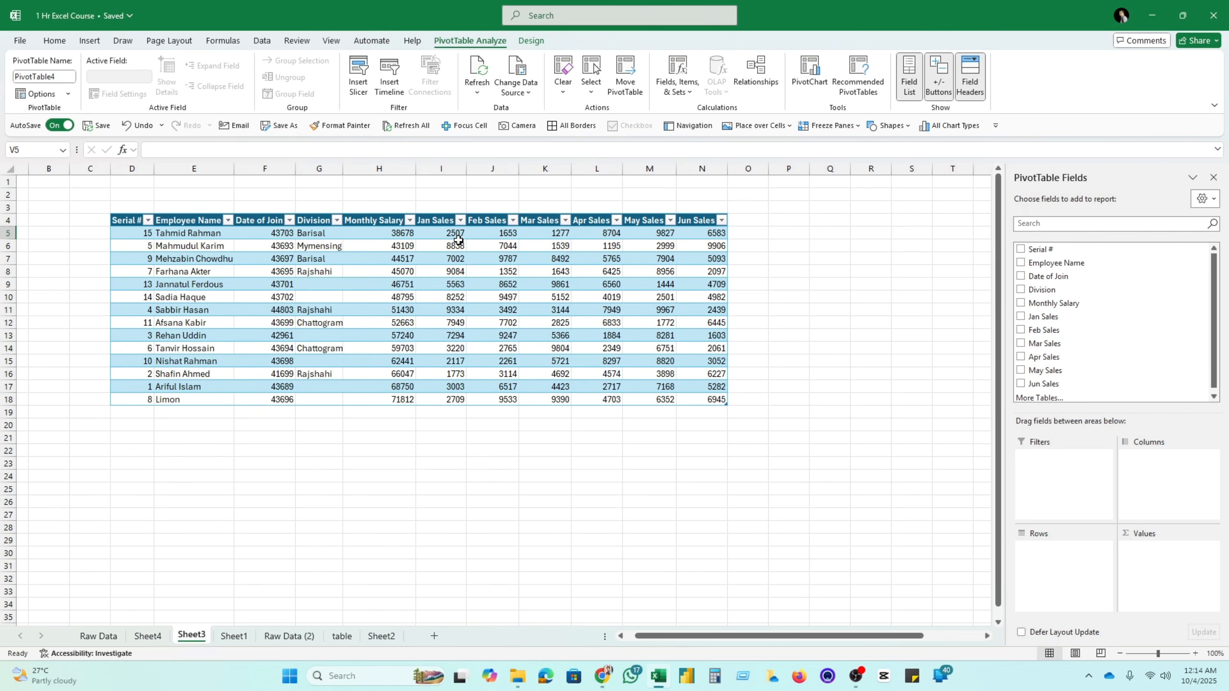
left_click_drag(644, 635, 703, 635)
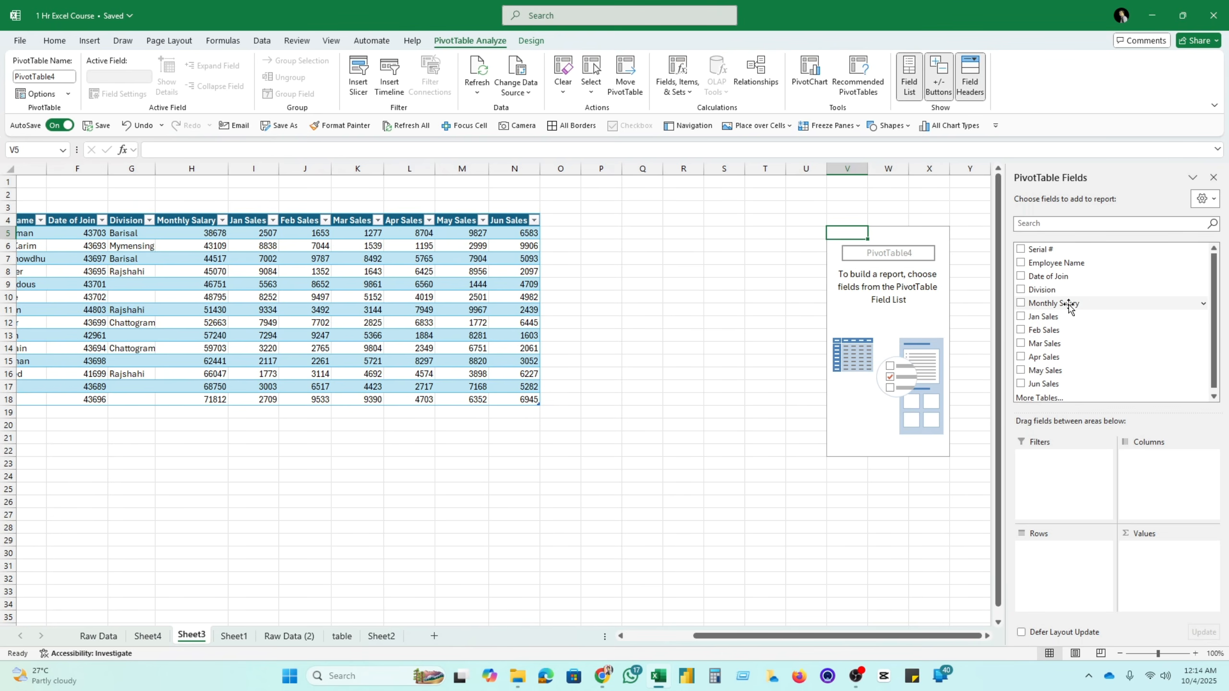
left_click(1058, 290)
left_click_drag(1065, 290, 1090, 572)
left_click_drag(850, 245, 850, 297)
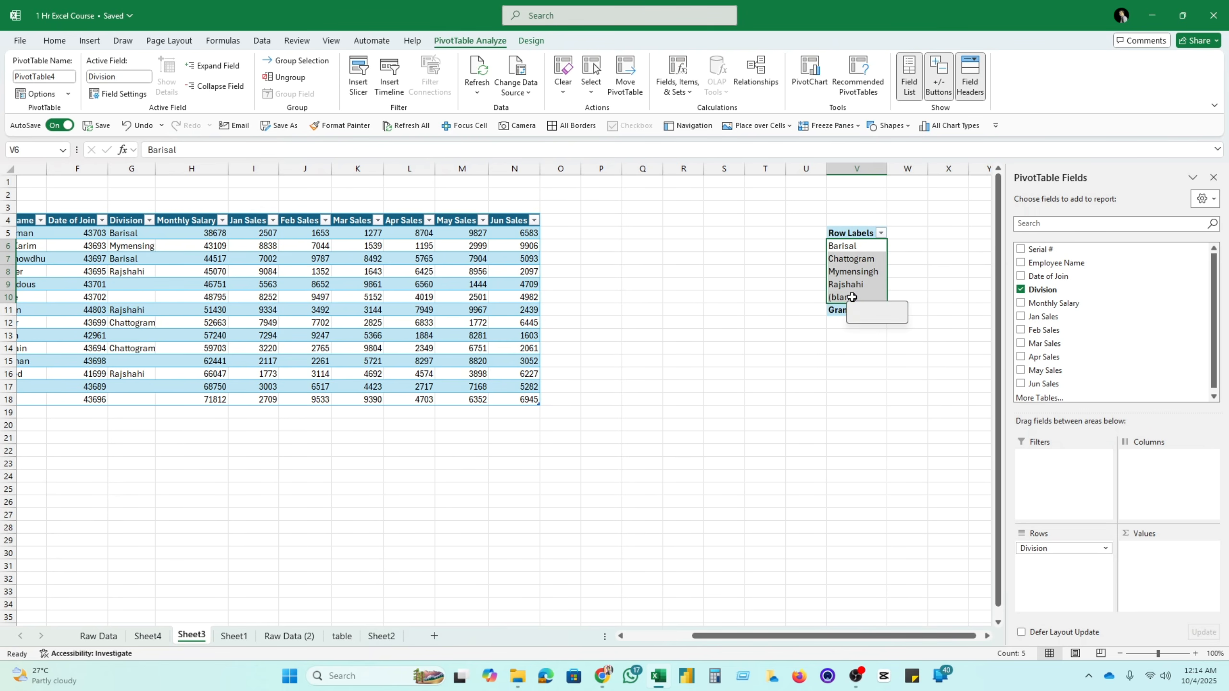
Fill the blank Division cells G9:G10 with Rajshahi and G13 with Chattogram from the cells above them
left_click(136, 284)
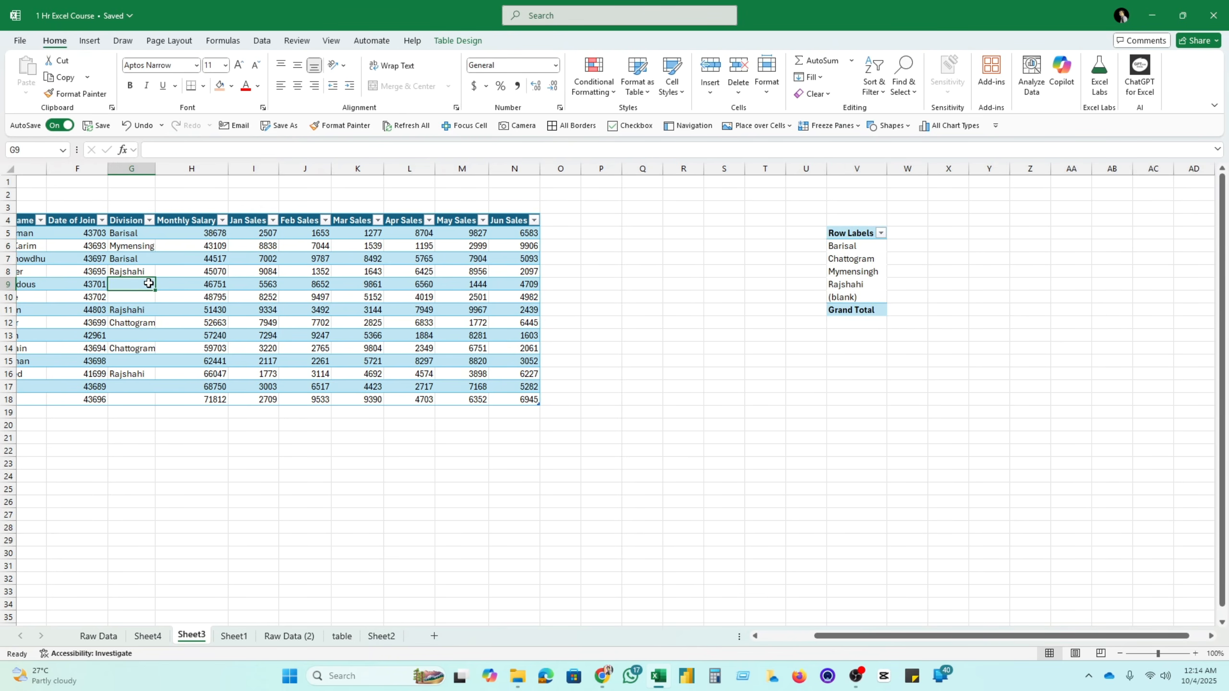
left_click_drag(156, 282, 146, 337)
left_click(646, 371)
key("ctrl+d")
key("ctrl+d")
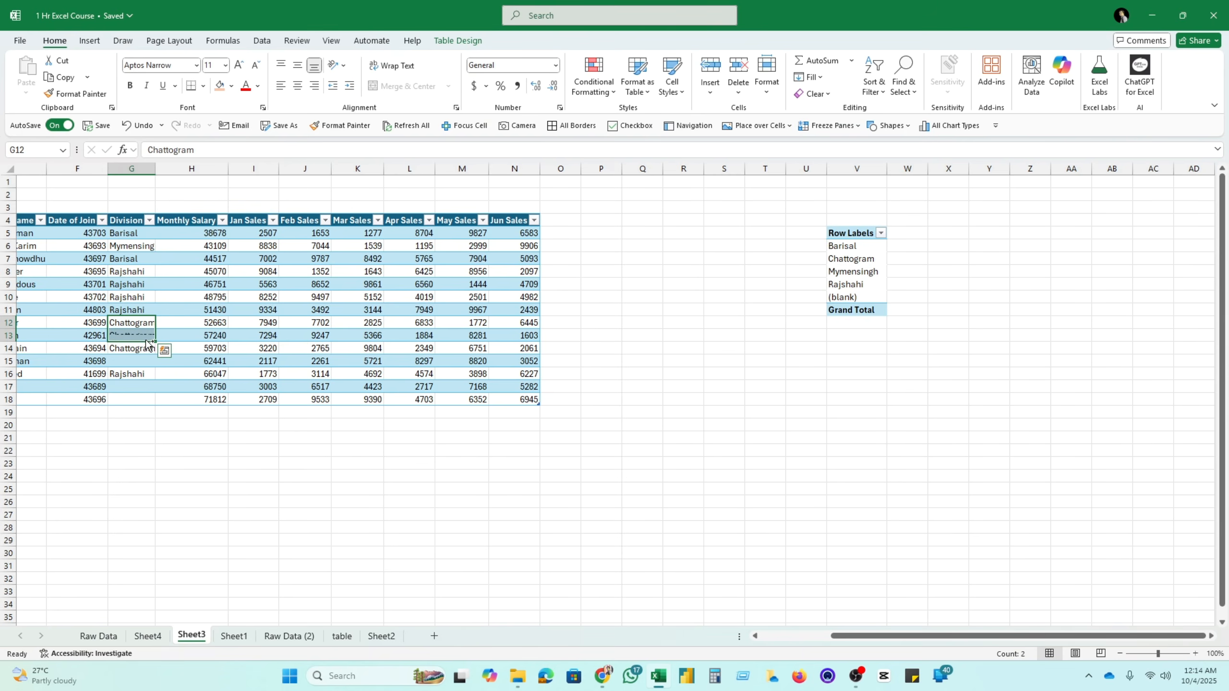
Copy Barisal from G7 into the blank Division cell G15 and fill G17:G18 with Rajshahi
left_click(136, 372)
left_click(133, 258)
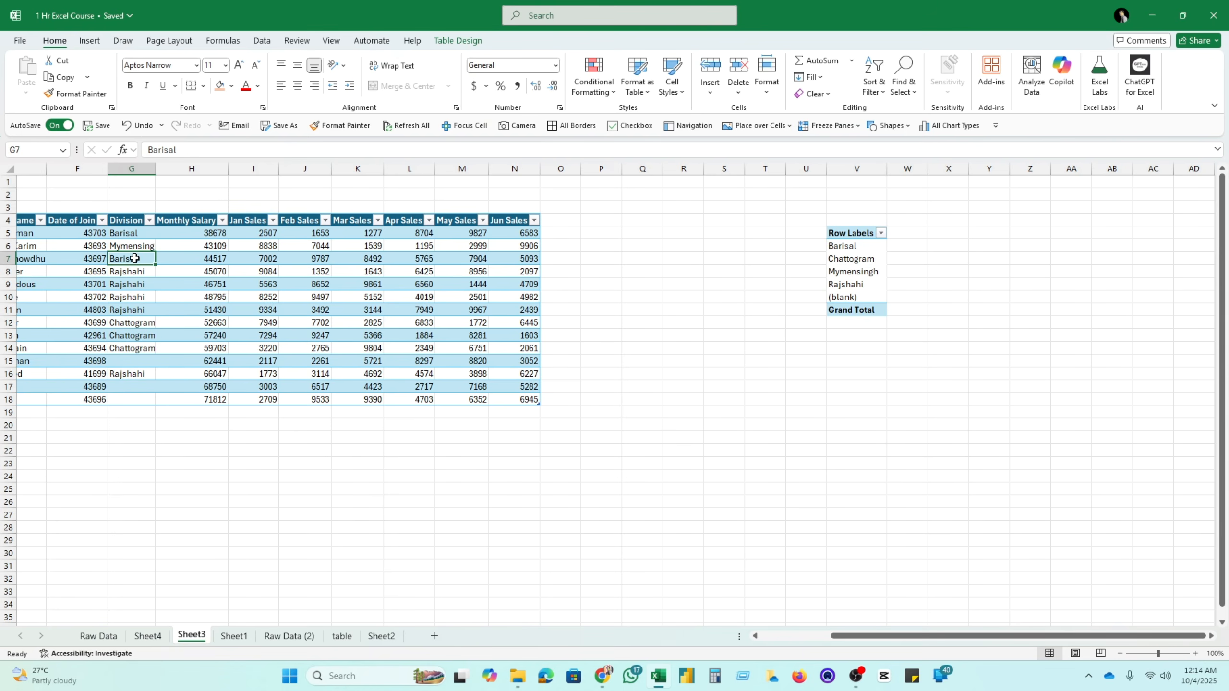
key("ctrl+c")
left_click(132, 361)
key("ctrl+v")
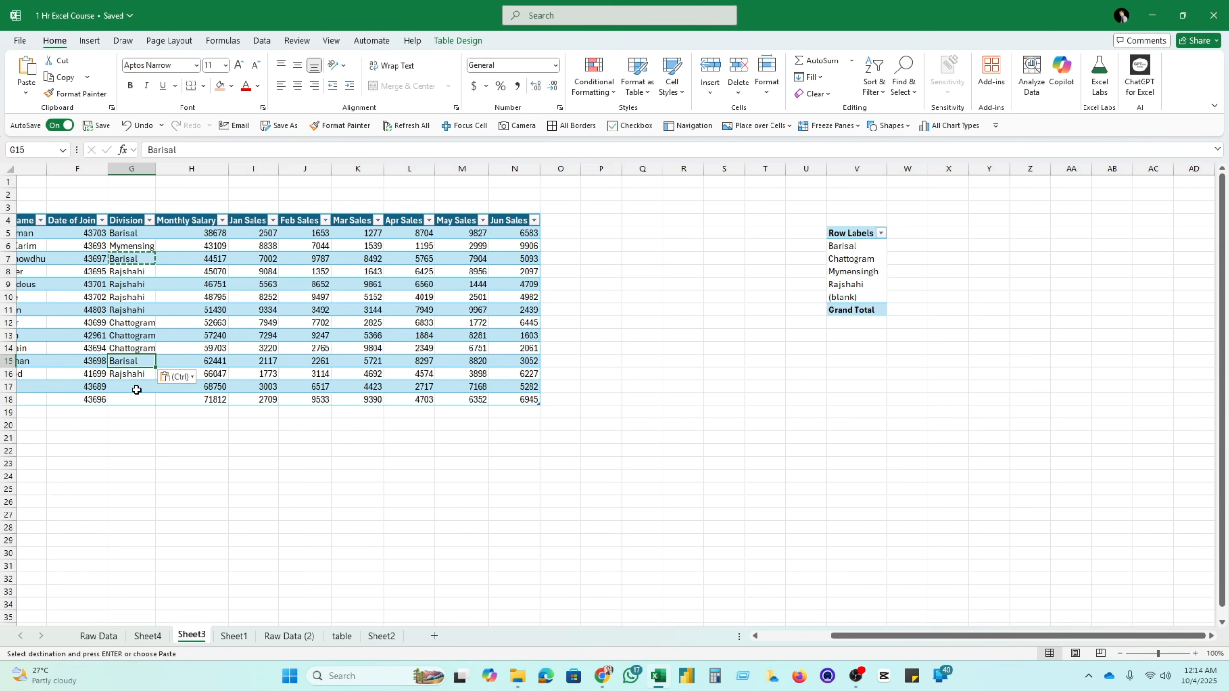
left_click(138, 378)
mouse_move(157, 381)
left_mouse_down()
mouse_move(139, 373)
mouse_move(140, 395)
left_mouse_up()
Refresh all data so the PivotTable picks up the completed Division column
left_click(877, 261)
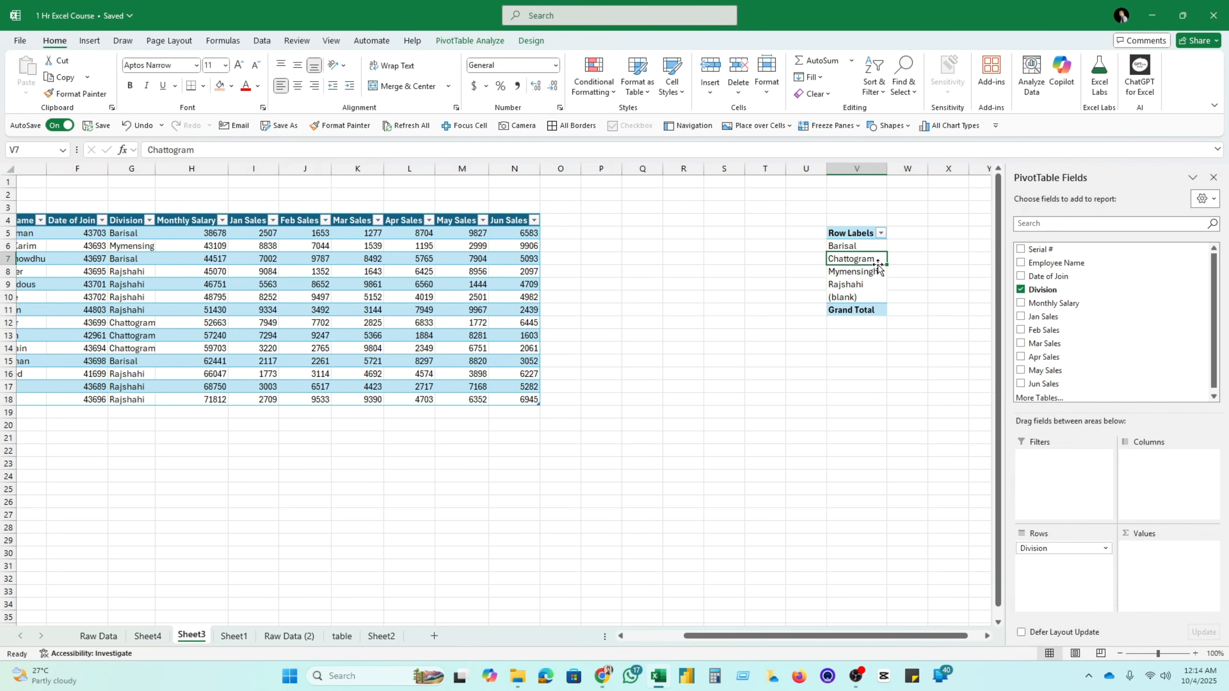
left_click_drag(78, 221, 530, 399)
left_click(866, 272)
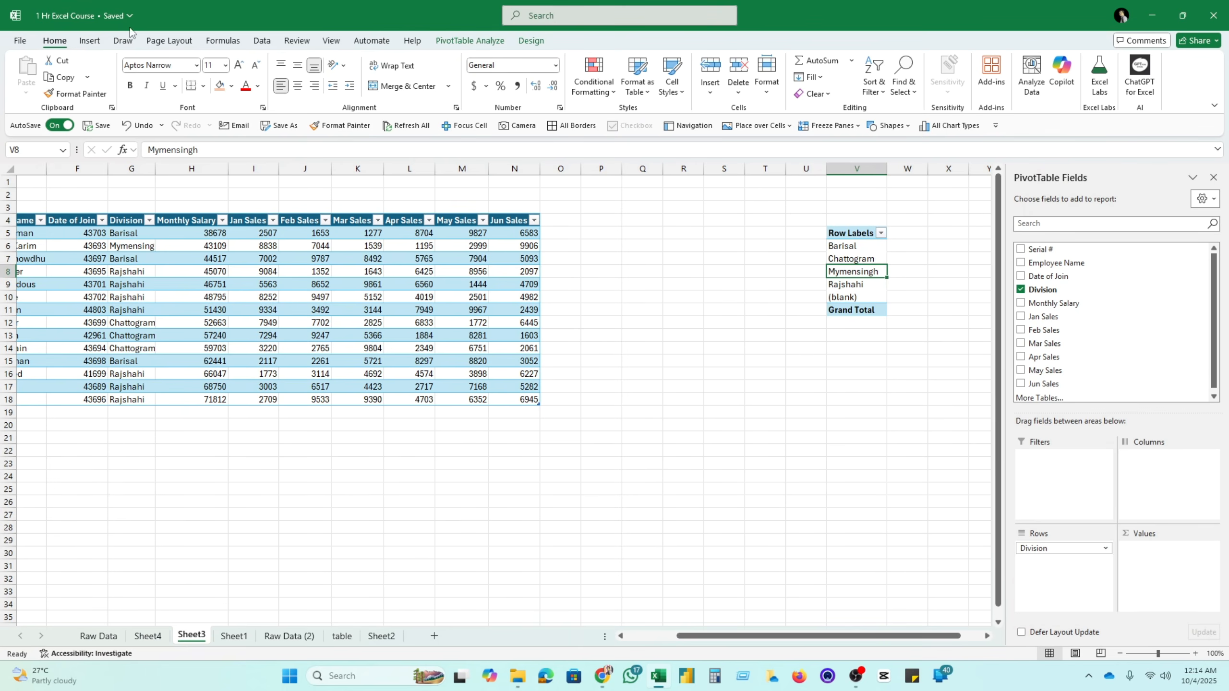
left_click(261, 41)
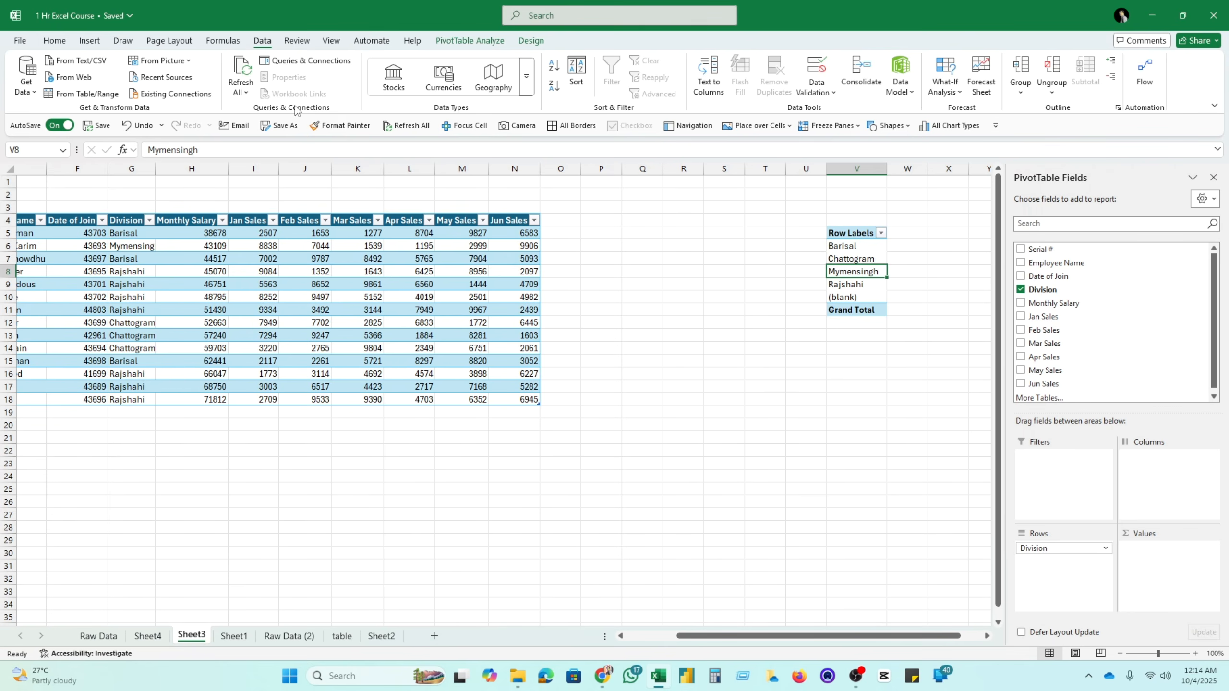
left_click(242, 73)
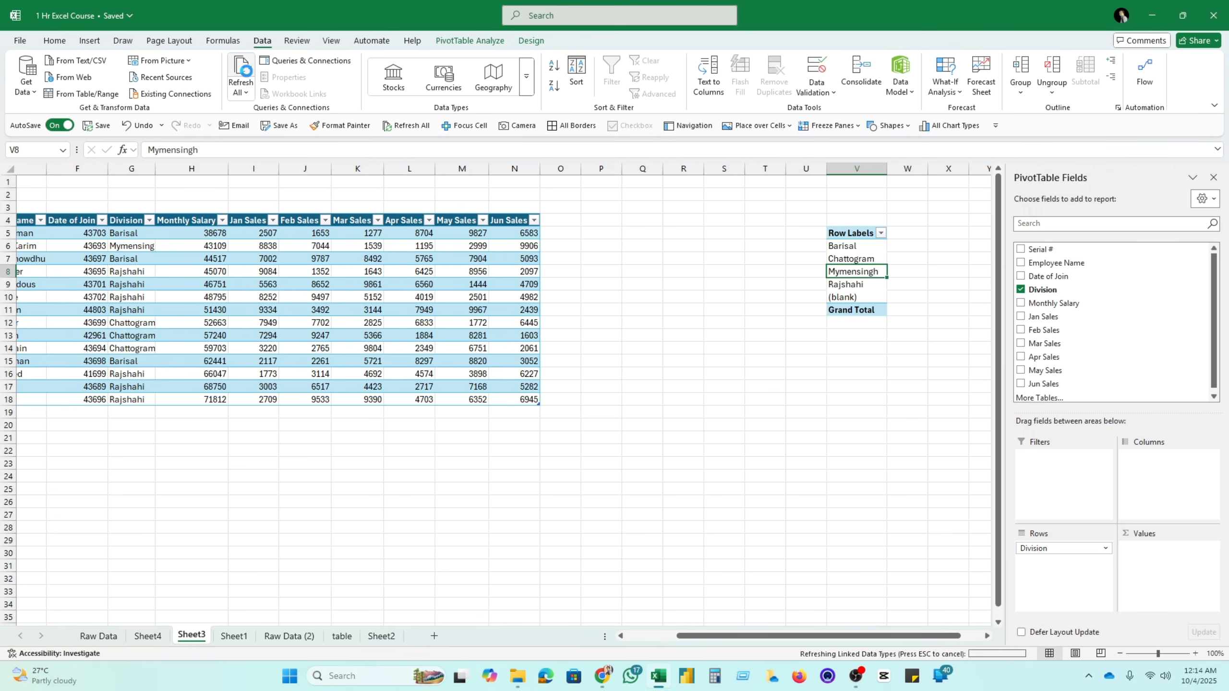
left_click(869, 322)
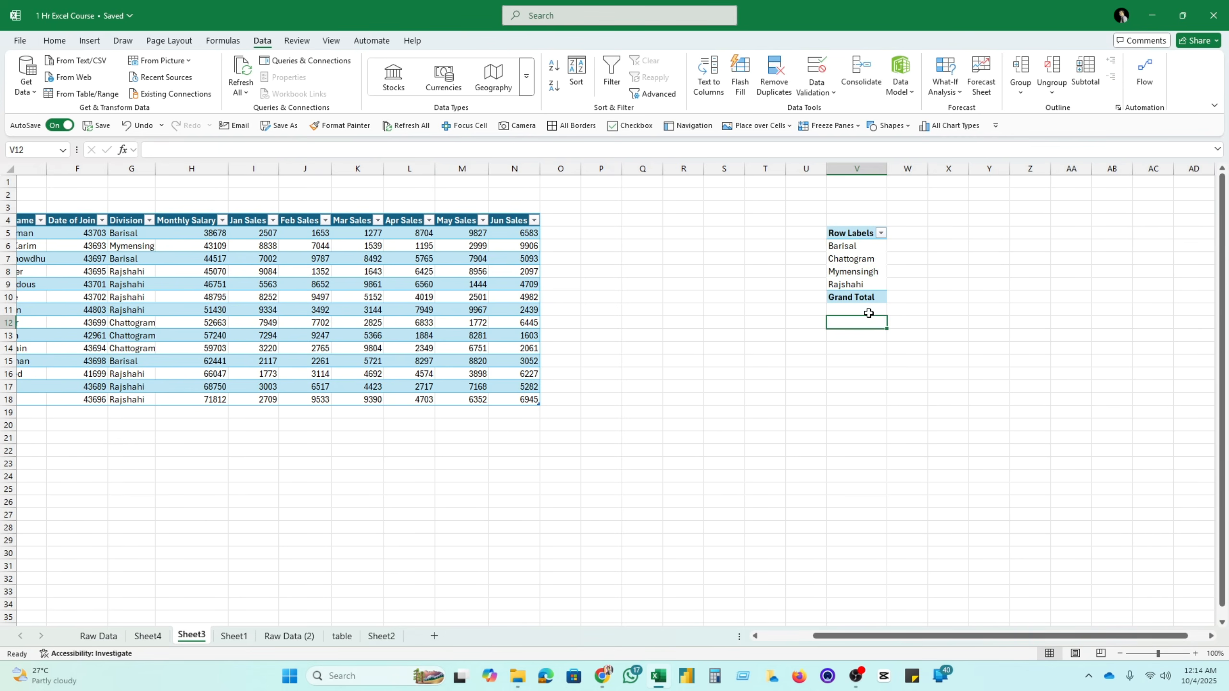
left_click_drag(145, 234, 146, 386)
left_click(642, 387)
Add the Jan Sales field to the values area of the PivotTable
left_click(835, 267)
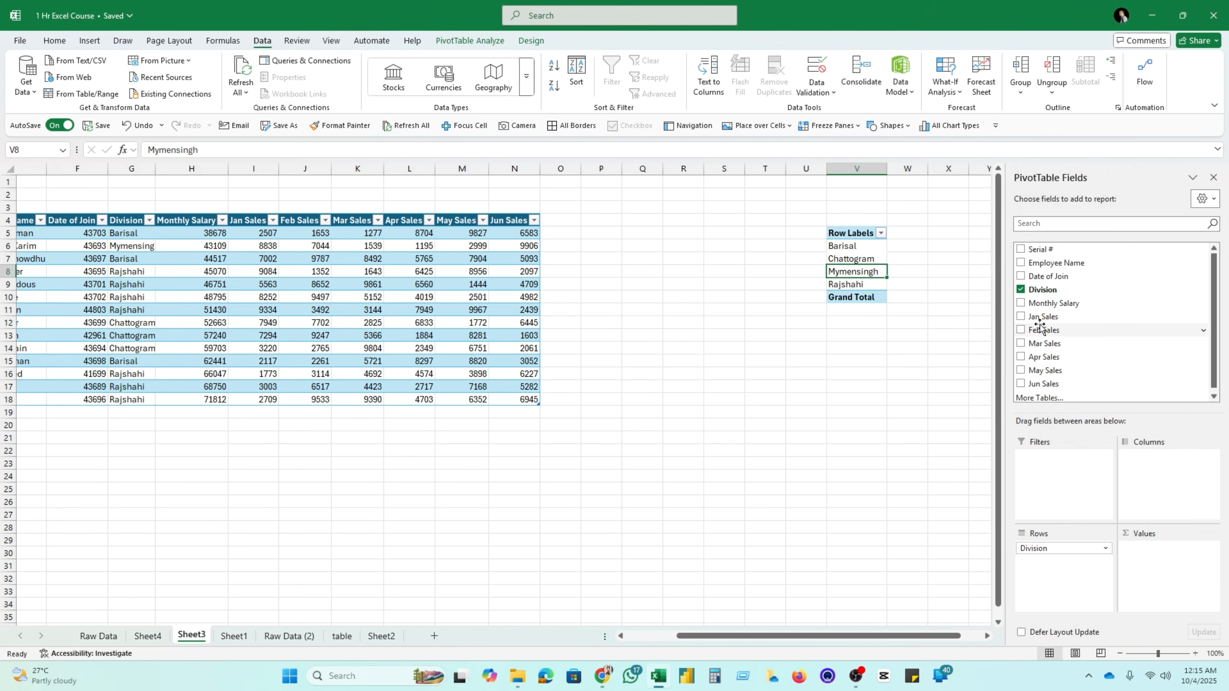
left_click(1078, 317)
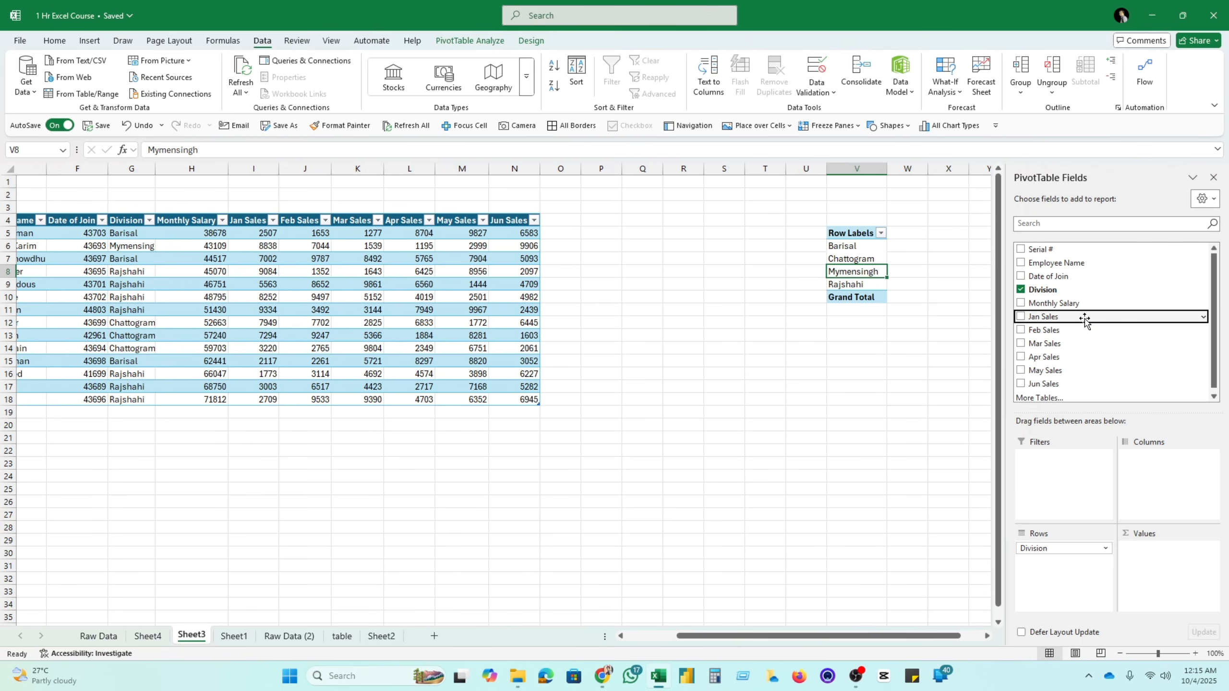
left_click_drag(1085, 319, 1157, 567)
Examine the sum of January sales for each division in the PivotTable
left_click(937, 235)
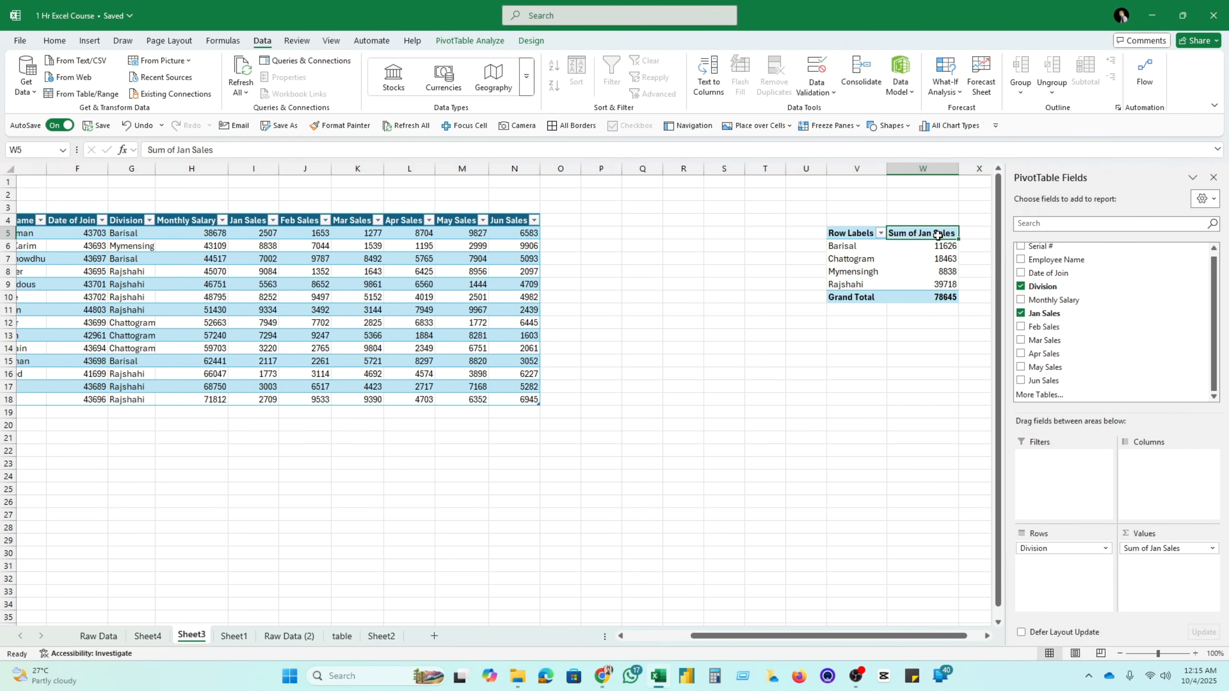
left_click(835, 257)
left_click(945, 247)
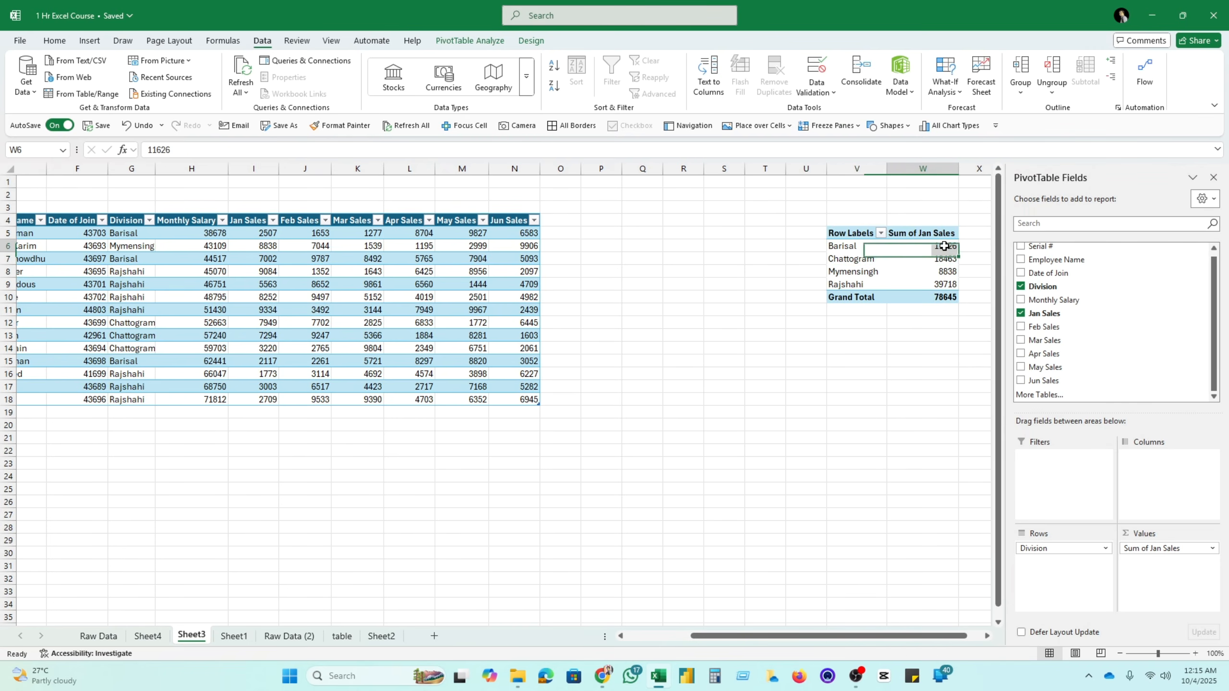
left_click(862, 263)
left_click(953, 262)
left_click(883, 272)
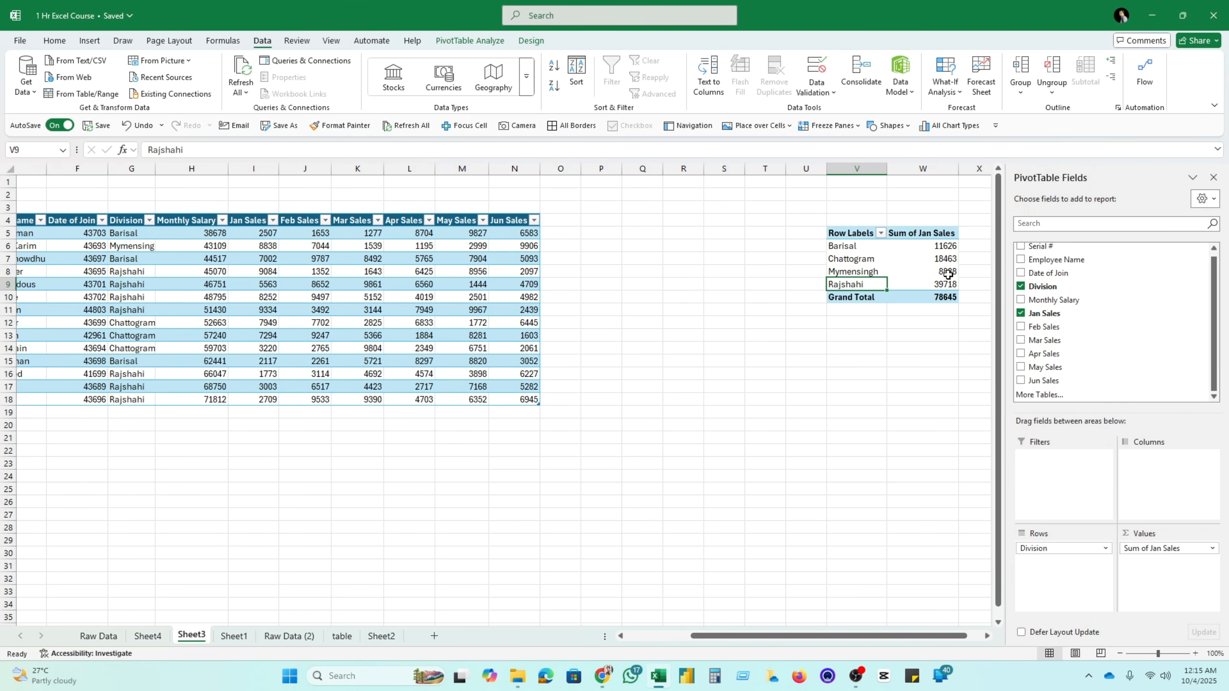
left_click(927, 274)
left_click(871, 287)
left_click(945, 287)
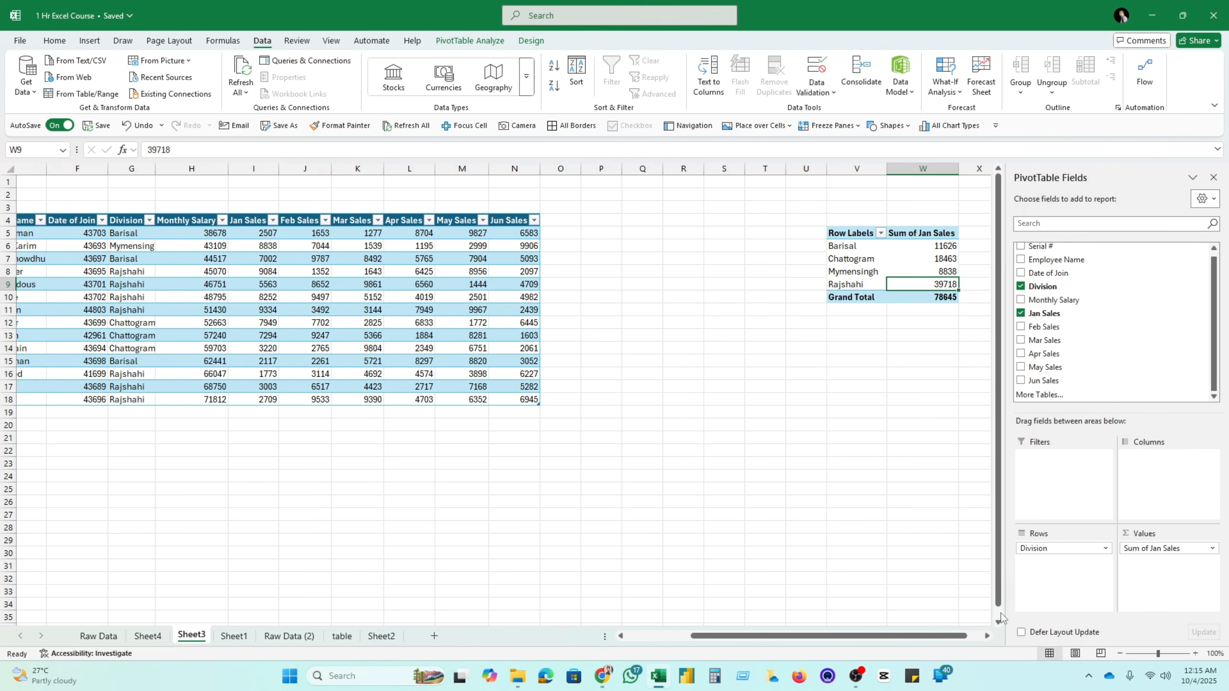
Change the Jan Sales value field in the PivotTable to summarize by Average
left_click(987, 636)
left_click(987, 636)
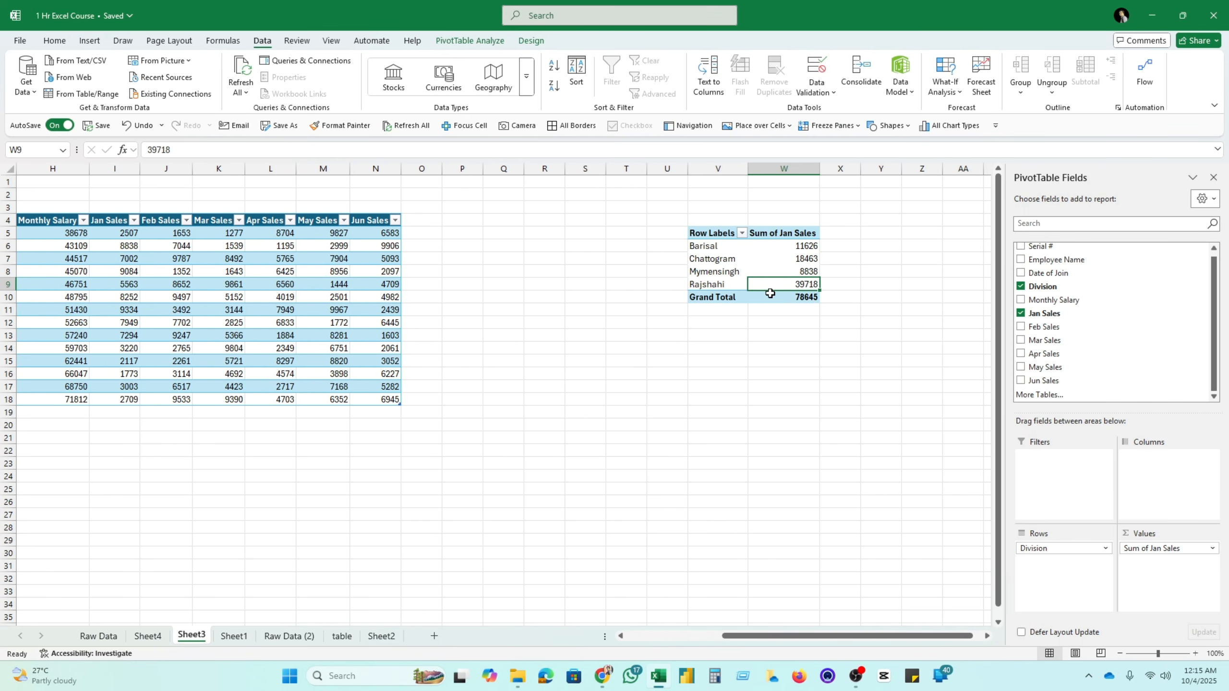
left_click(1212, 549)
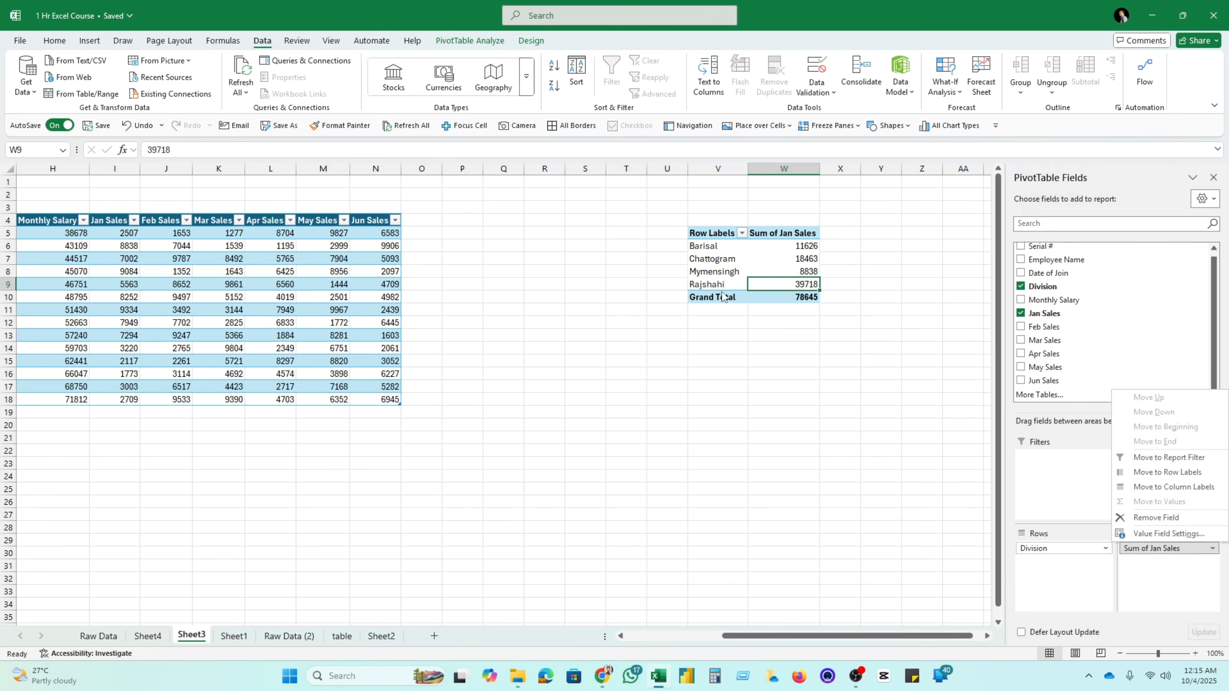
left_click(1169, 533)
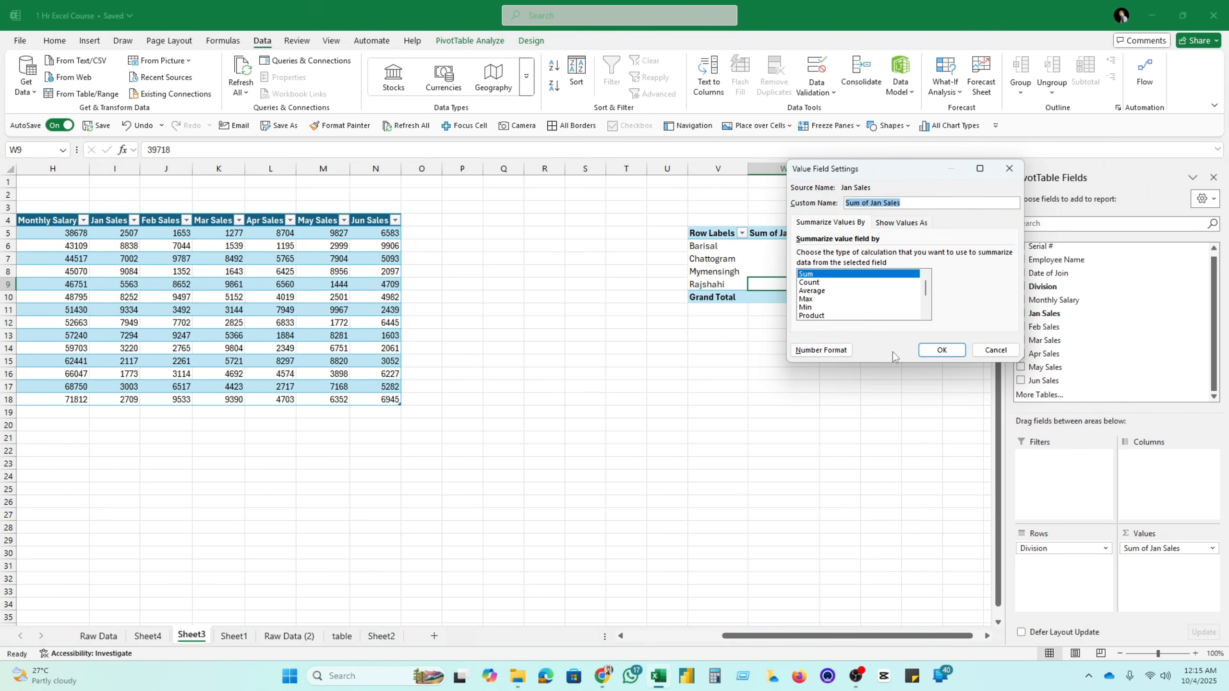
left_click_drag(894, 173, 605, 223)
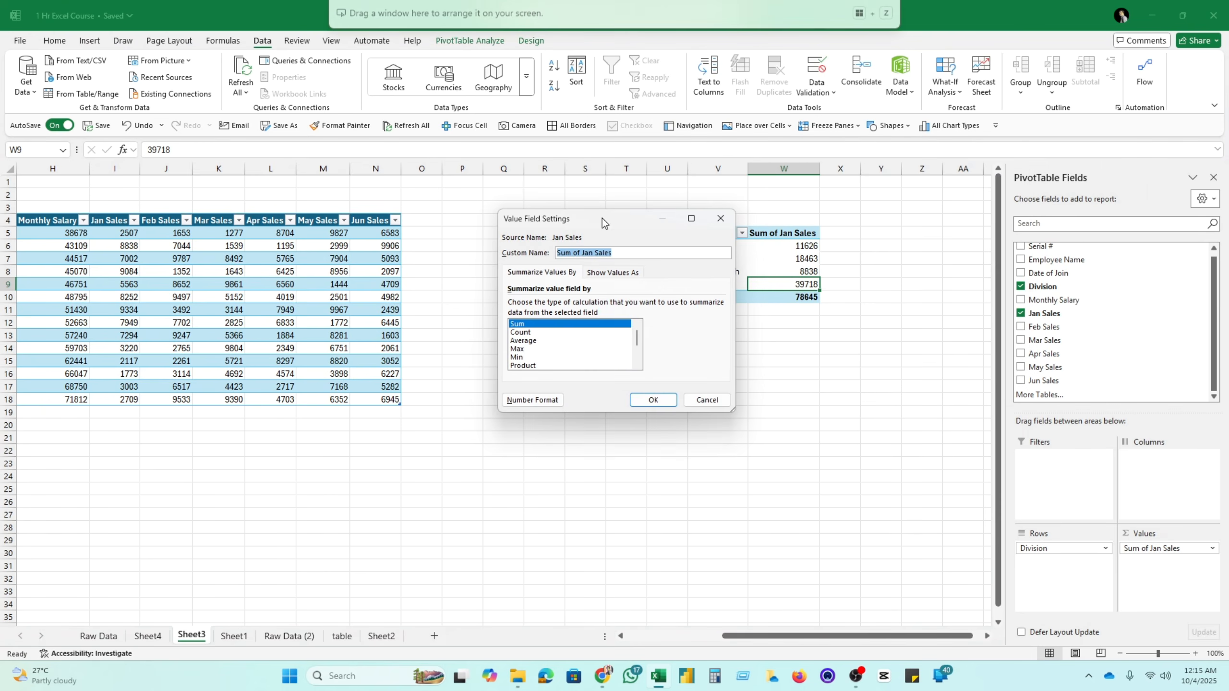
left_click(531, 341)
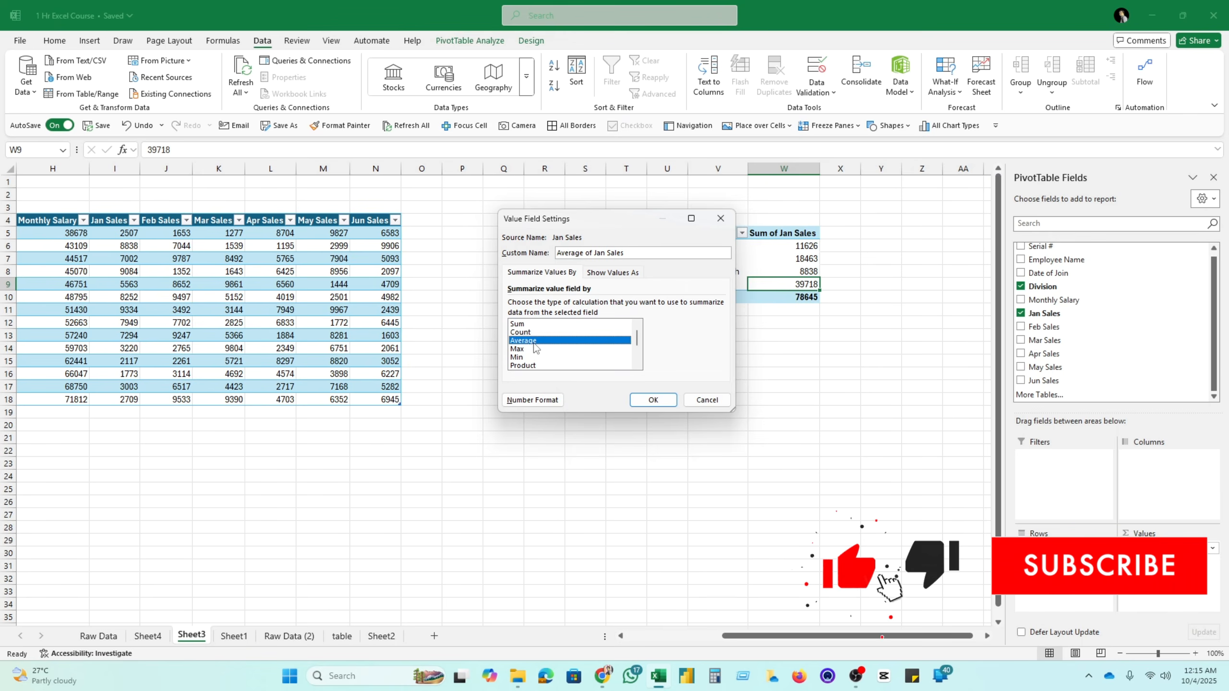
left_click(653, 400)
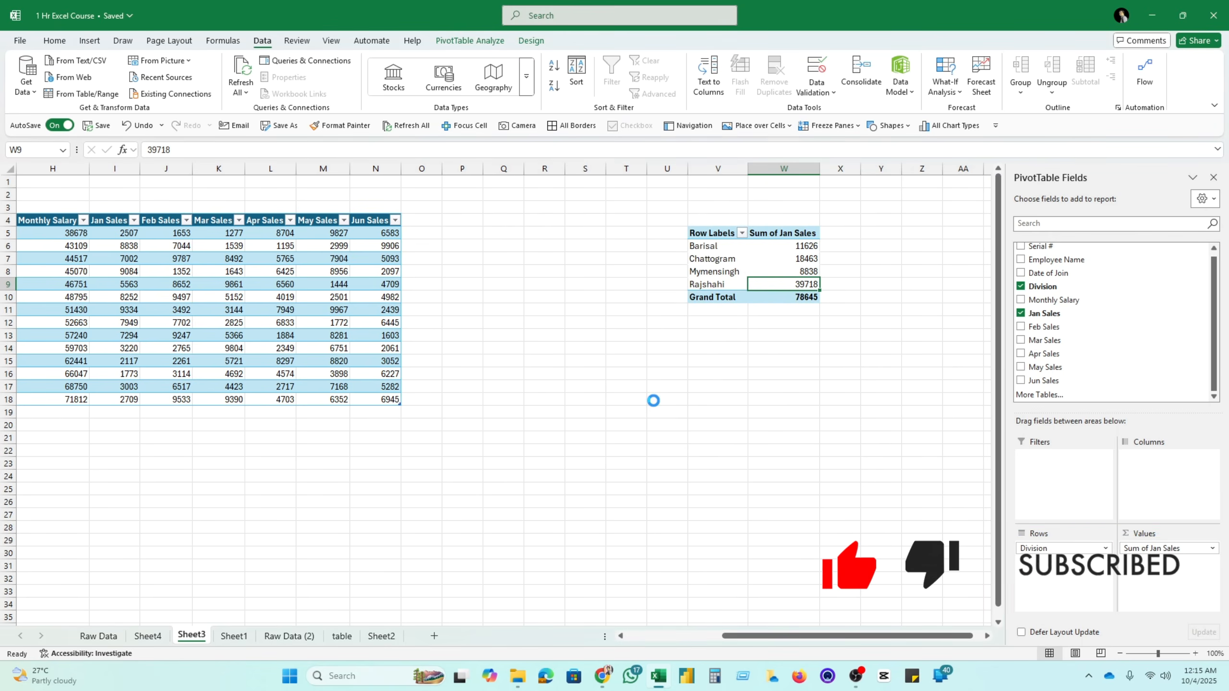
left_click(812, 248)
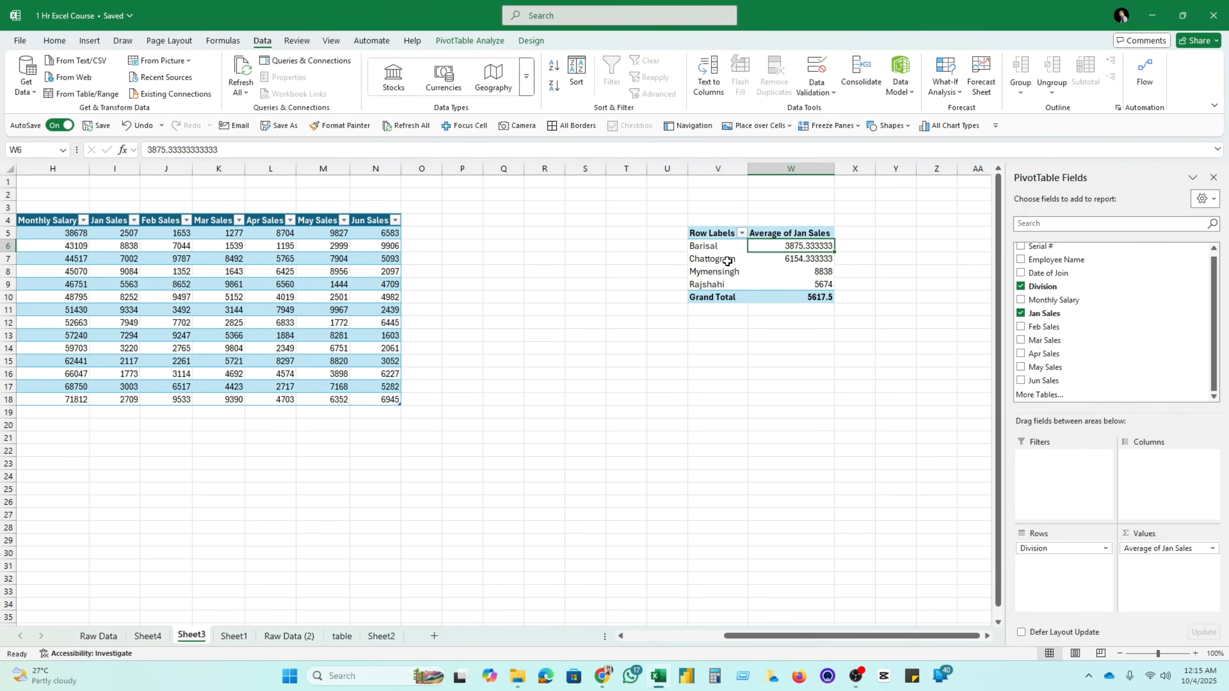
Change the Jan Sales value field in the PivotTable to summarize by Max
left_click(727, 261)
left_click(814, 262)
left_click(748, 274)
left_click(819, 274)
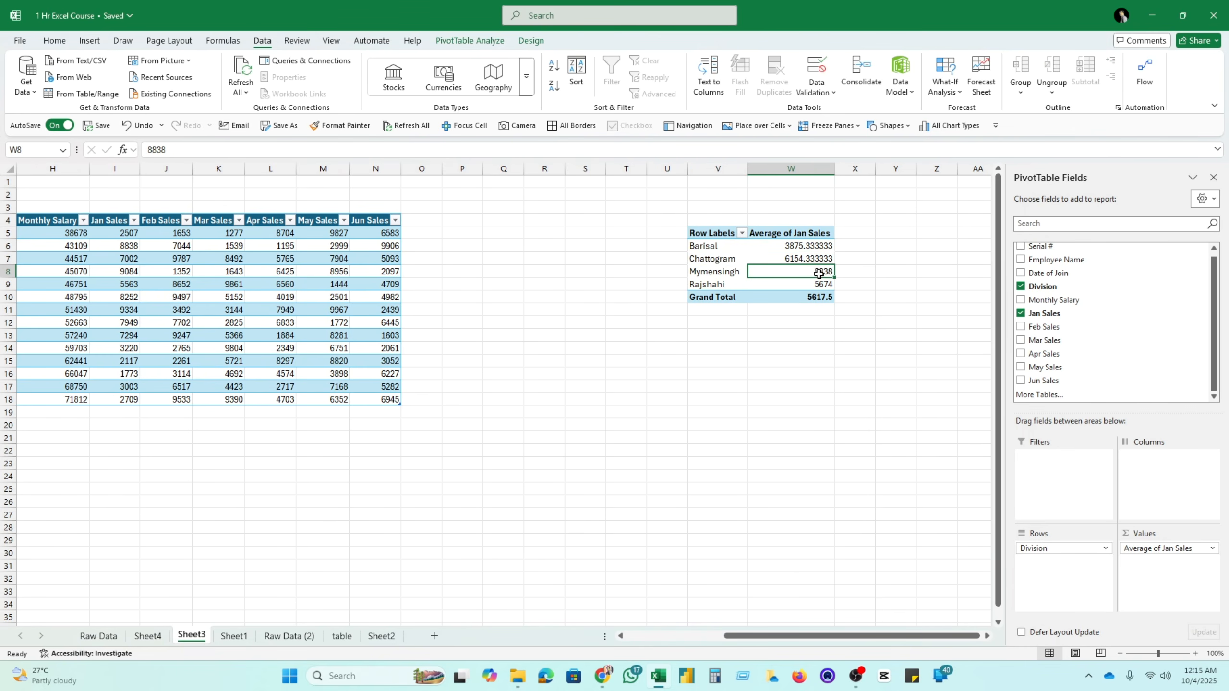
right_click(820, 272)
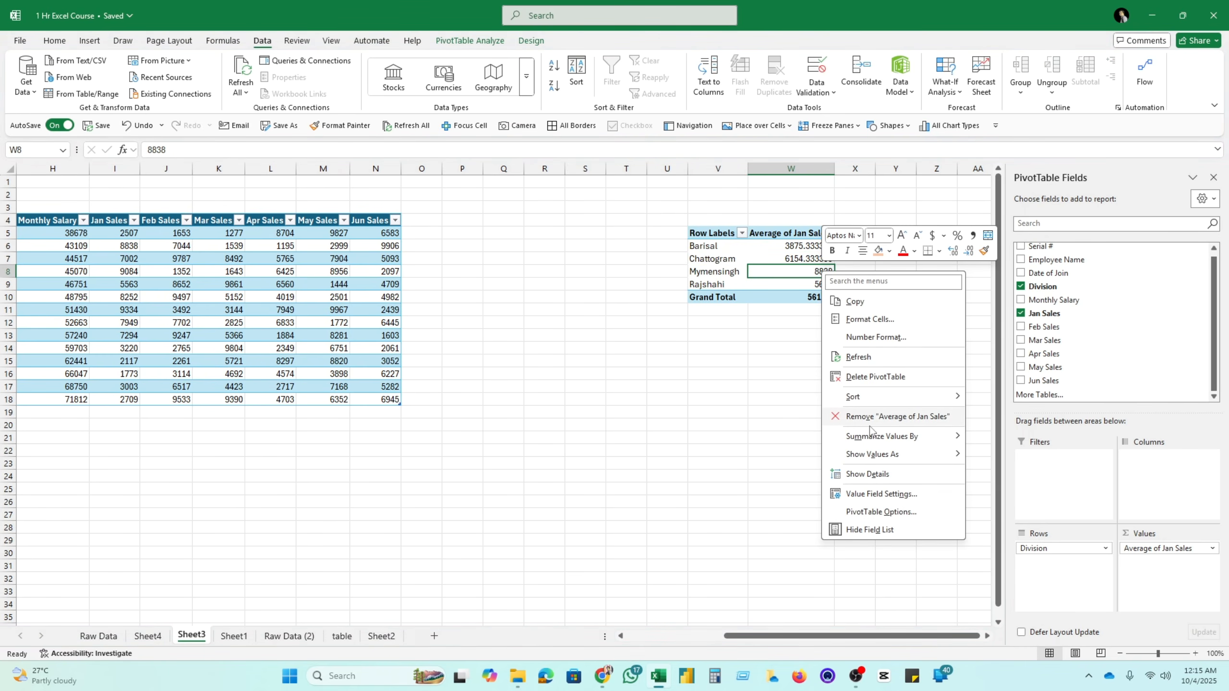
left_click(881, 495)
left_click(776, 522)
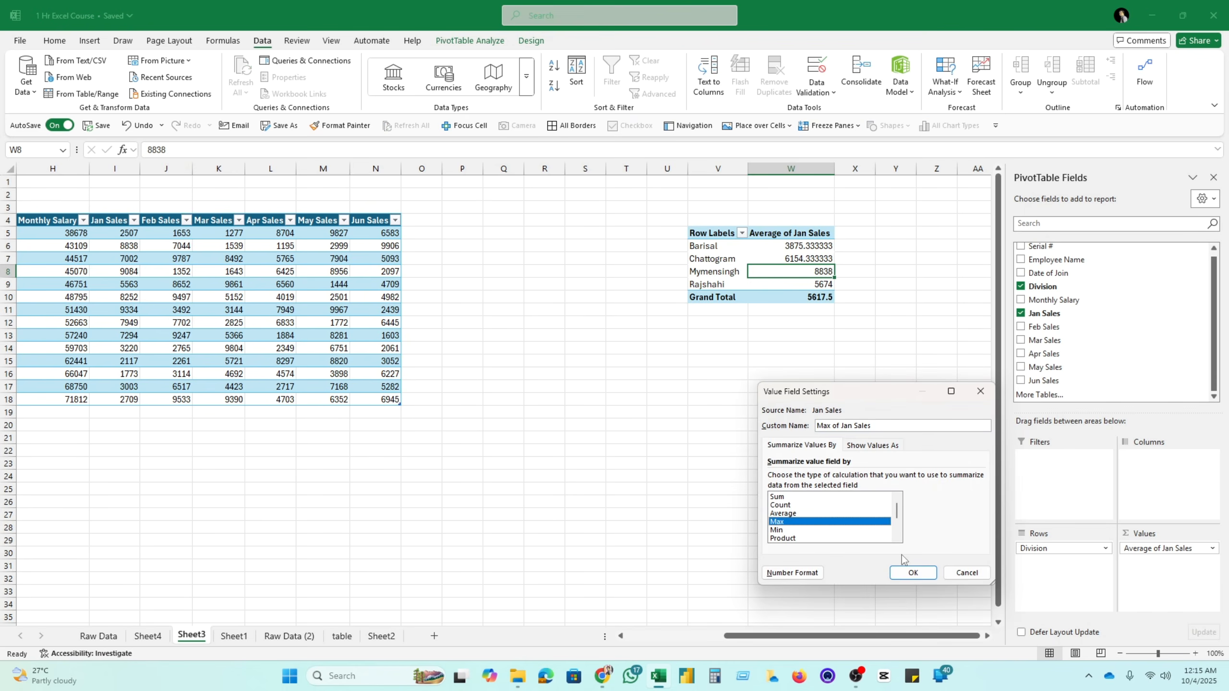
left_click(912, 573)
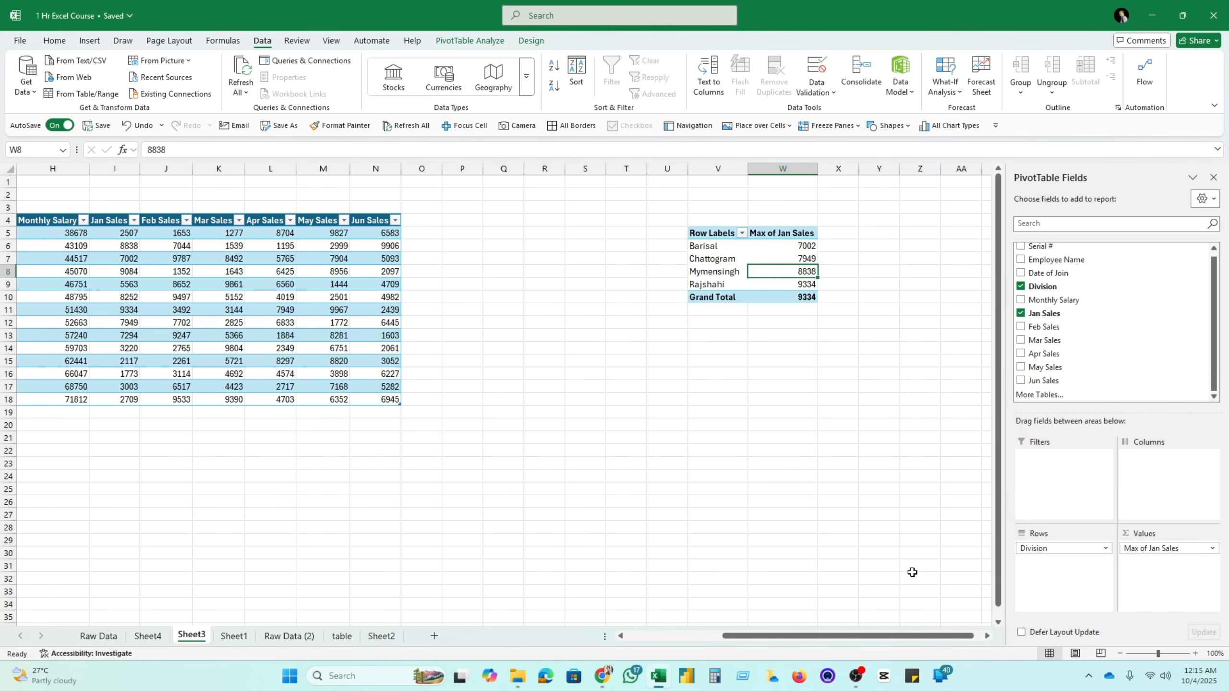
Add the Feb Sales field to the values area of the PivotTable alongside Jan Sales
left_click(689, 250)
left_click(806, 270)
left_click(836, 308)
left_click(908, 296)
left_click(801, 275)
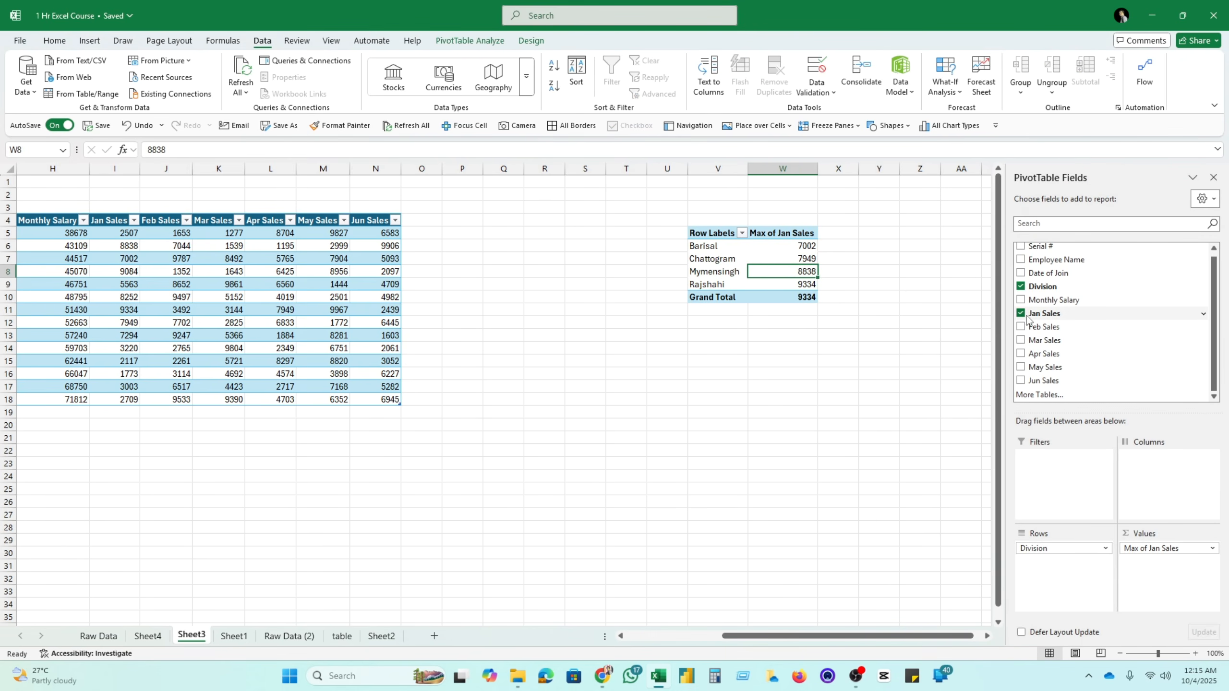
left_click_drag(1044, 326, 1167, 593)
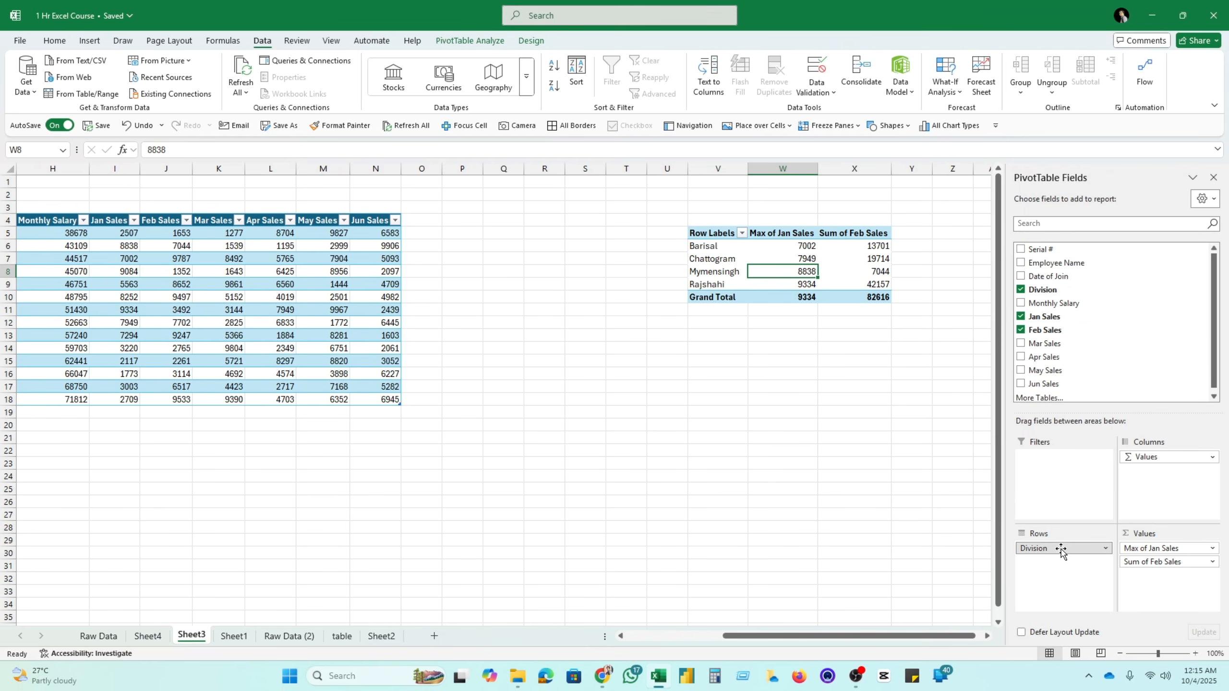
Move the Division field to the PivotTable's columns area and place the Employee Name field in the rows area
left_click_drag(1060, 552, 1171, 487)
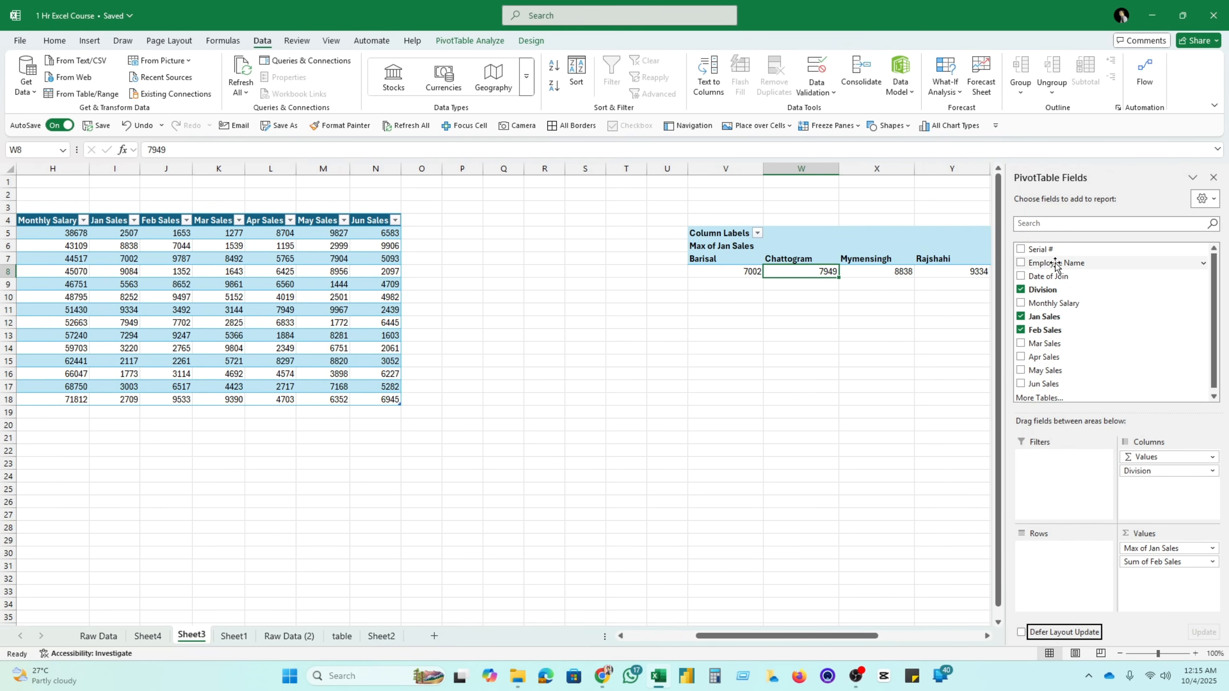
left_click_drag(1055, 265, 1069, 597)
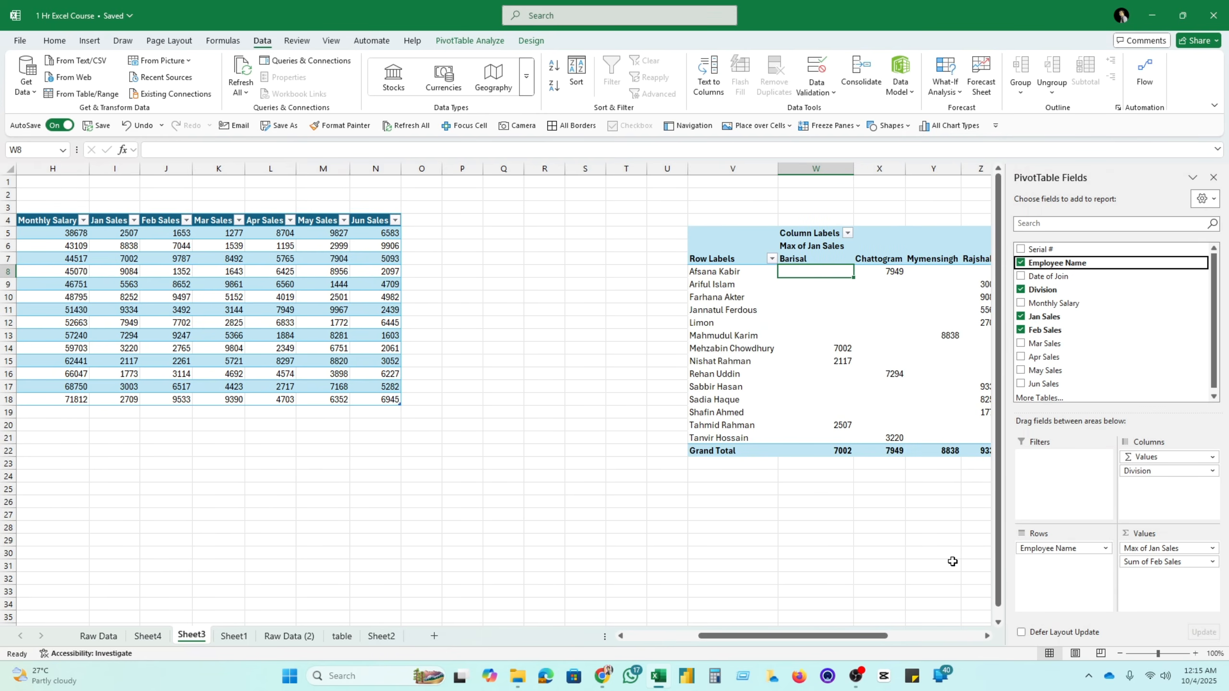
Examine the January and February sales by employee and division across the full width of the PivotTable
left_click_drag(795, 636, 875, 636)
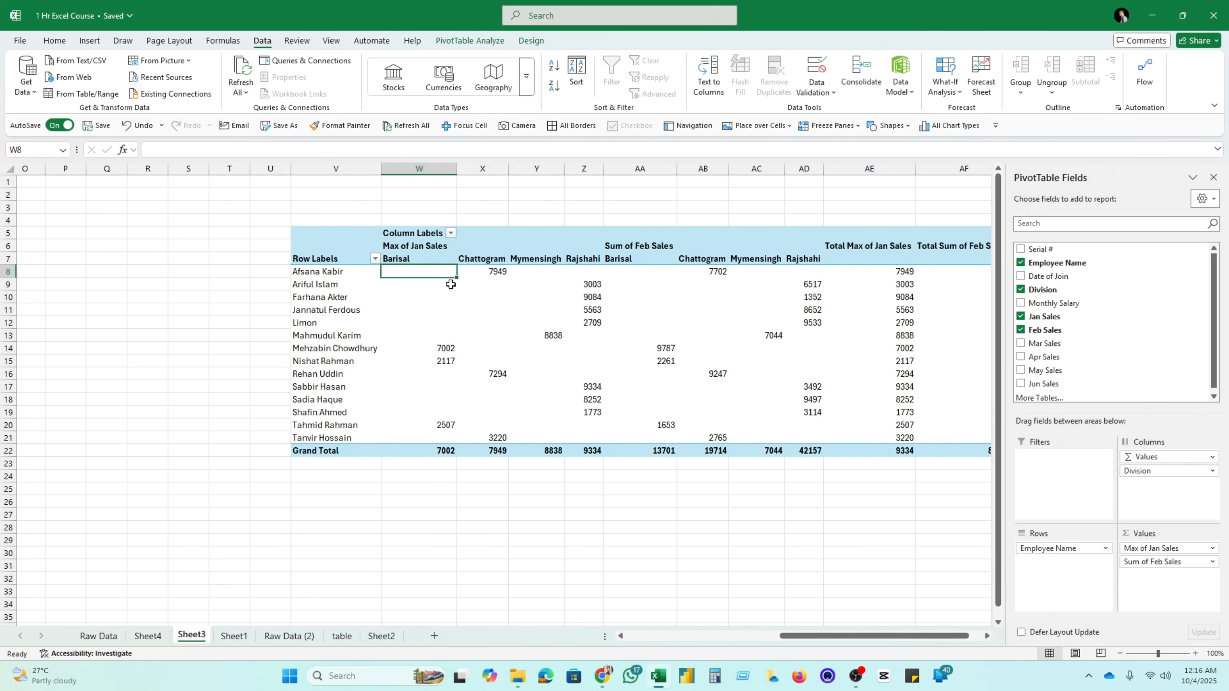
left_click(541, 272)
left_click(630, 324)
left_click(693, 238)
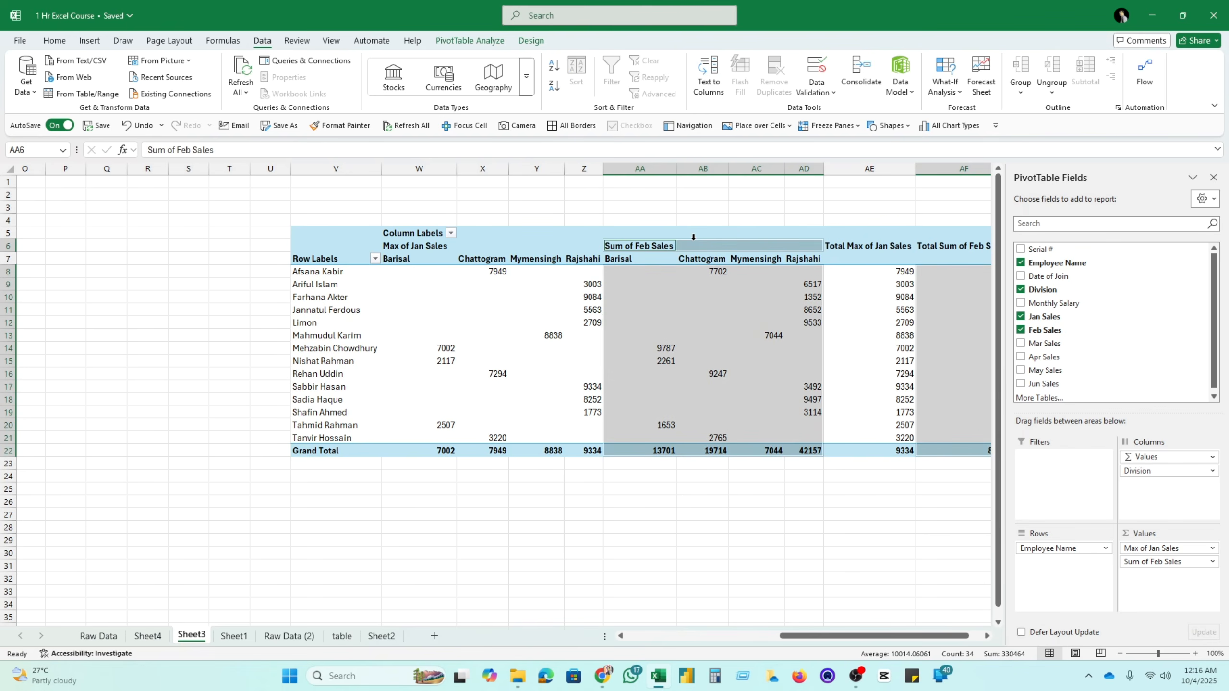
left_click(489, 260)
left_click(638, 246)
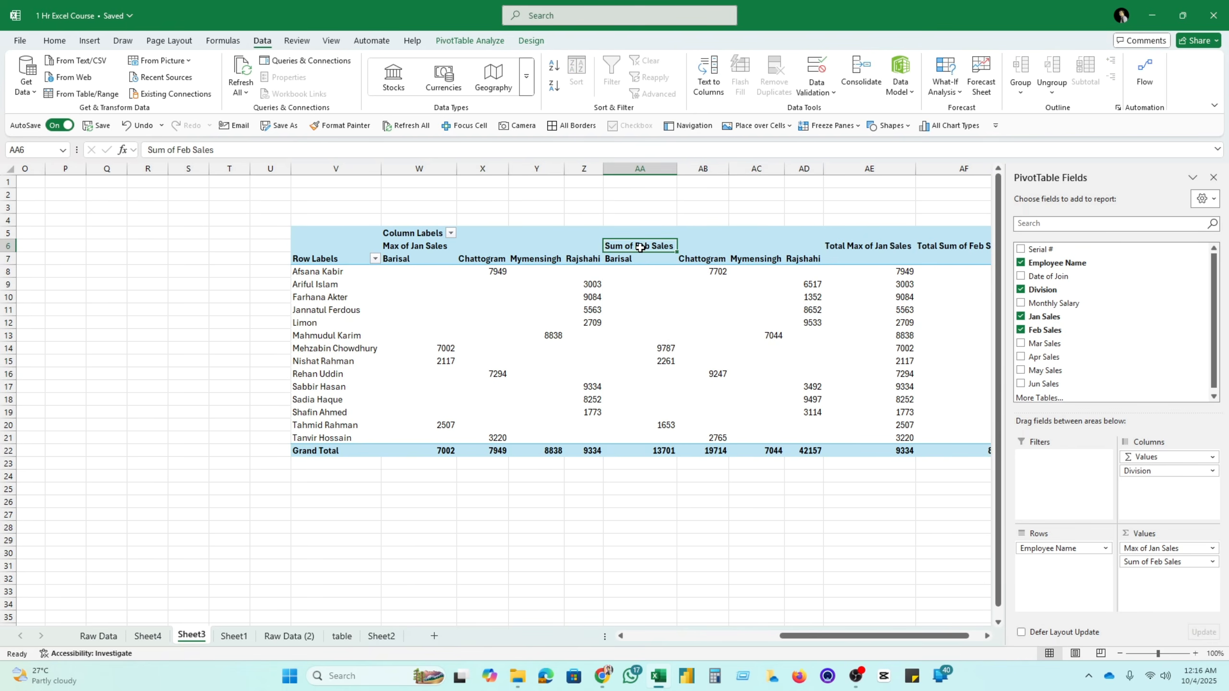
left_click(545, 325)
left_click_drag(814, 636, 860, 643)
left_click(694, 274)
left_click(576, 373)
left_click(332, 376)
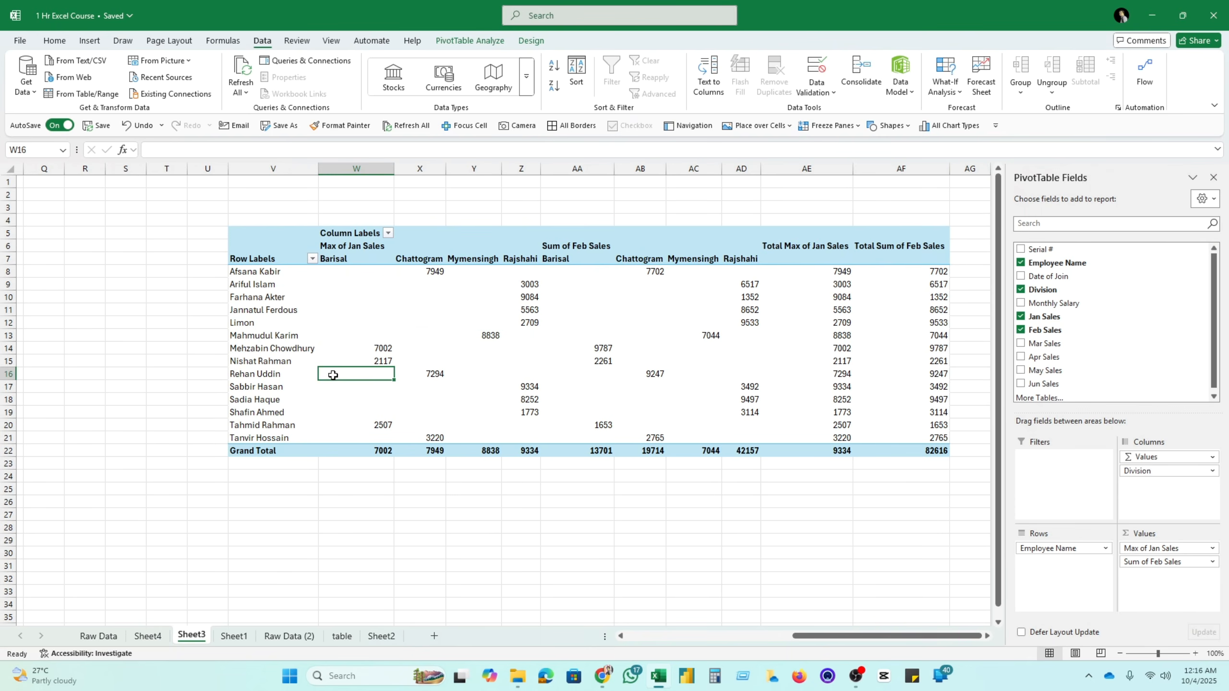
left_click(301, 312)
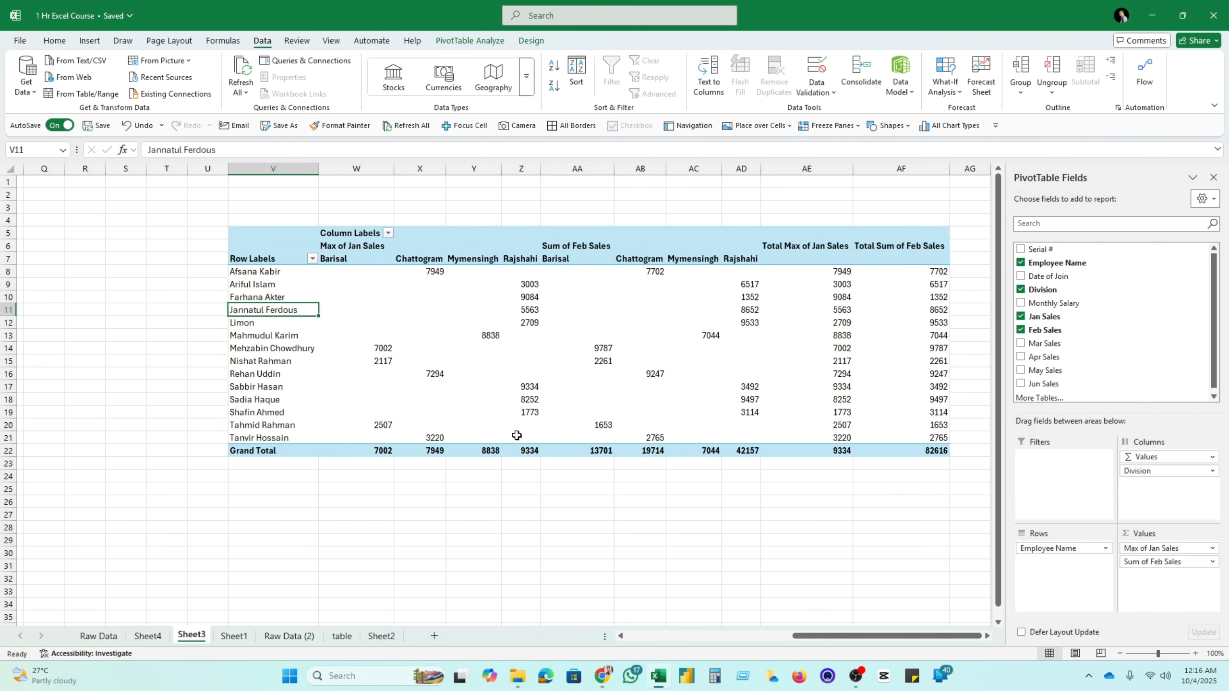
Look through the Raw Data, Sheet4 and Sheet3 worksheets, ending on Sheet1
left_click_drag(810, 636, 484, 648)
left_click(258, 535)
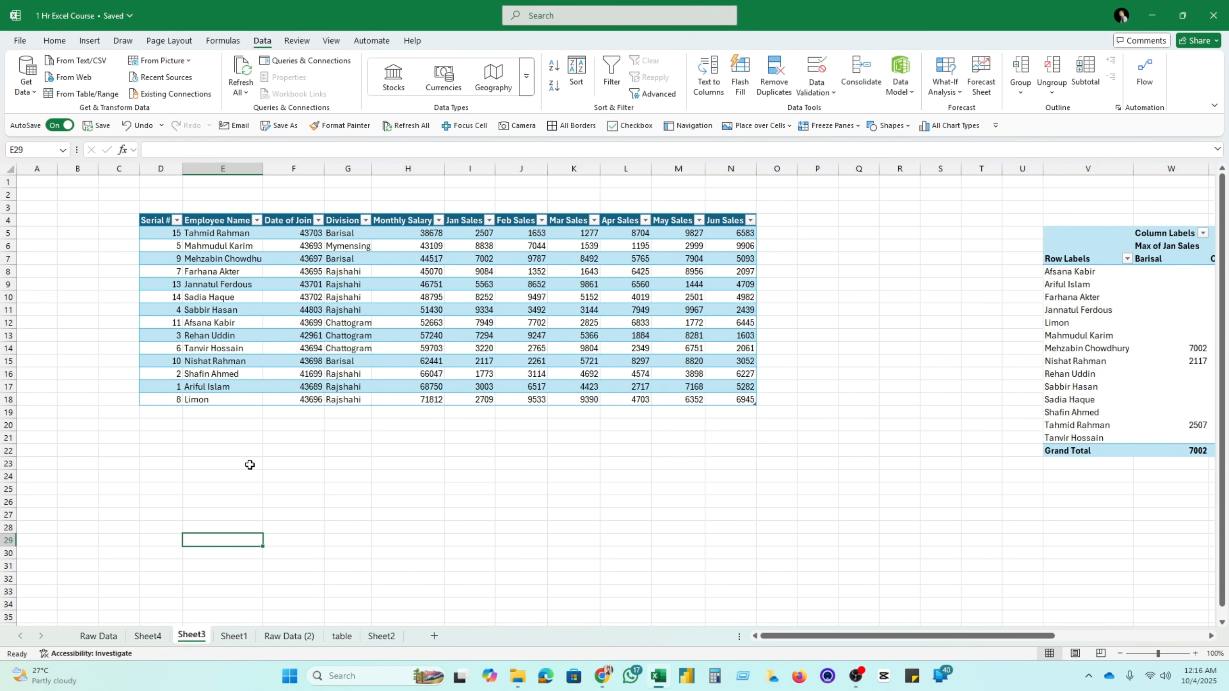
left_click(99, 635)
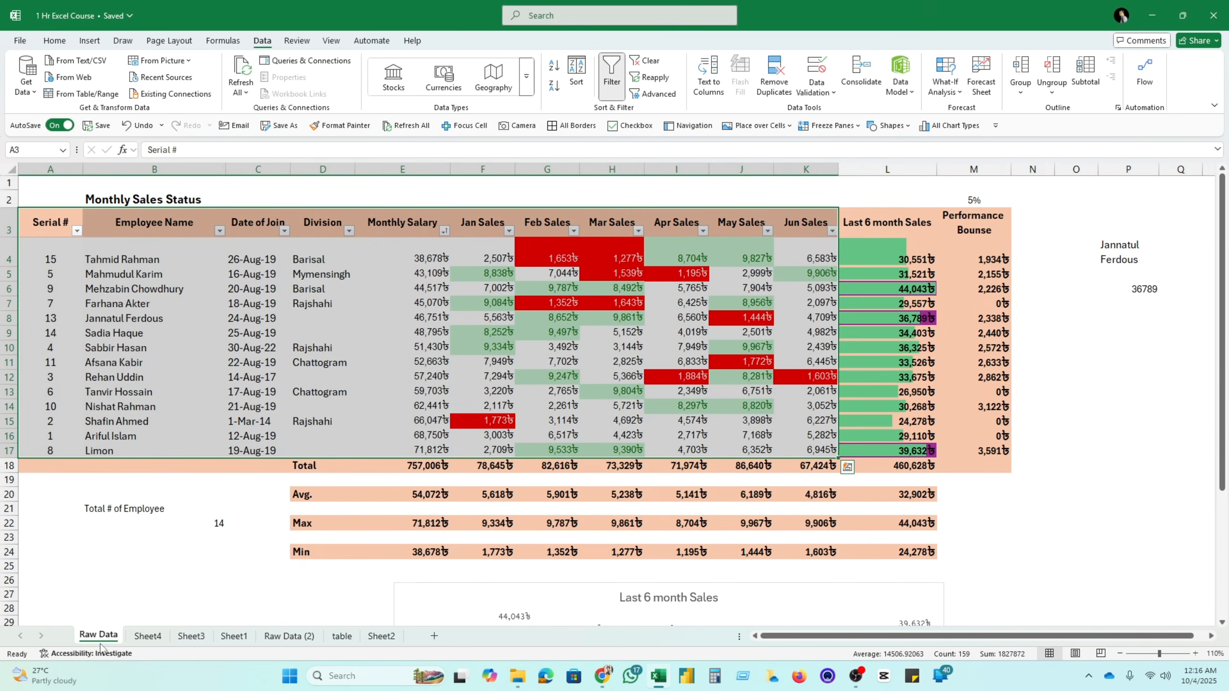
scroll(421, 579, "down", 4)
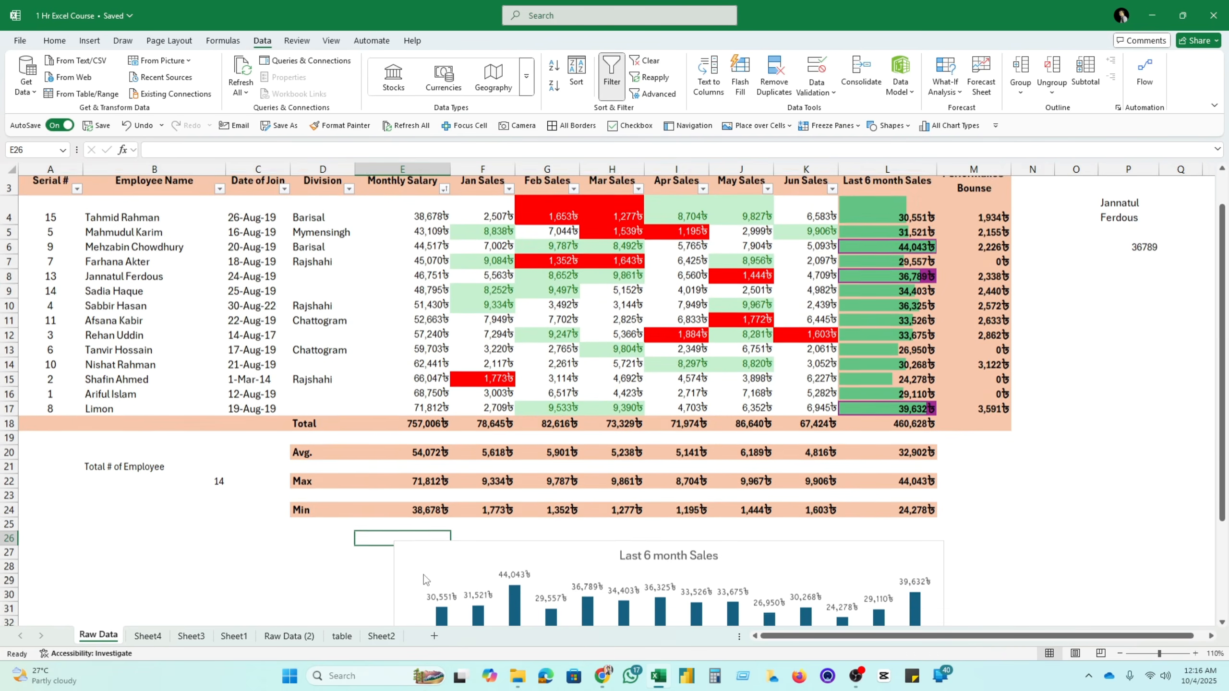
left_click(147, 636)
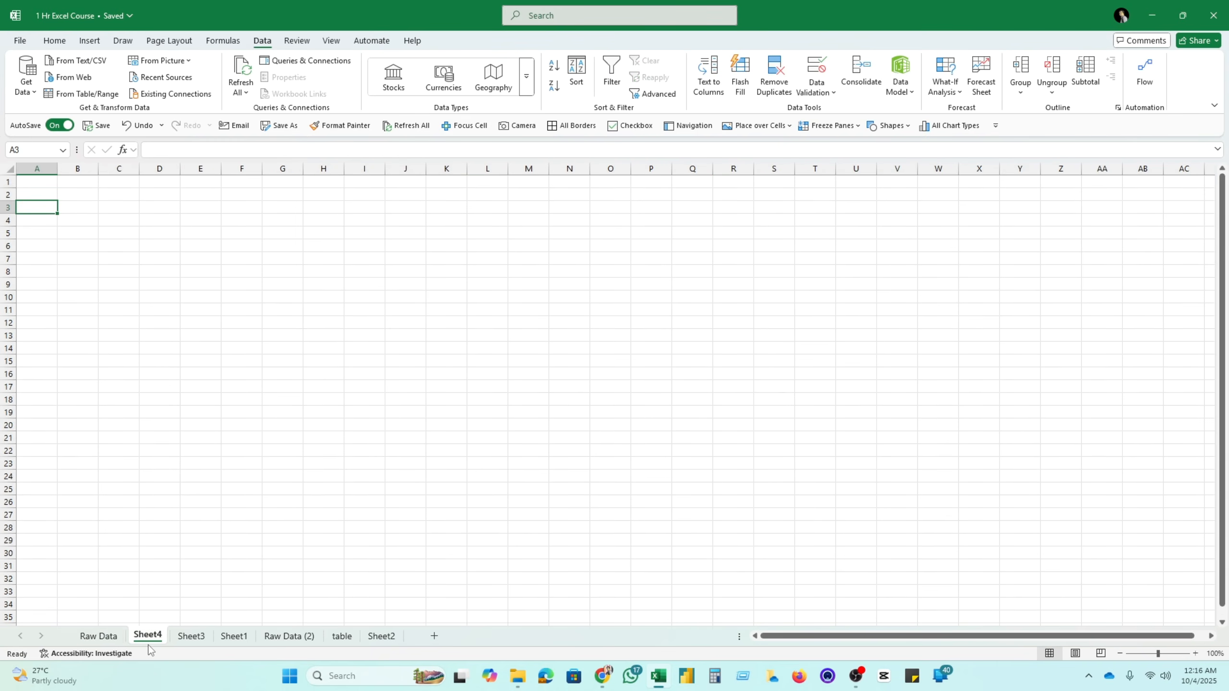
left_click(200, 637)
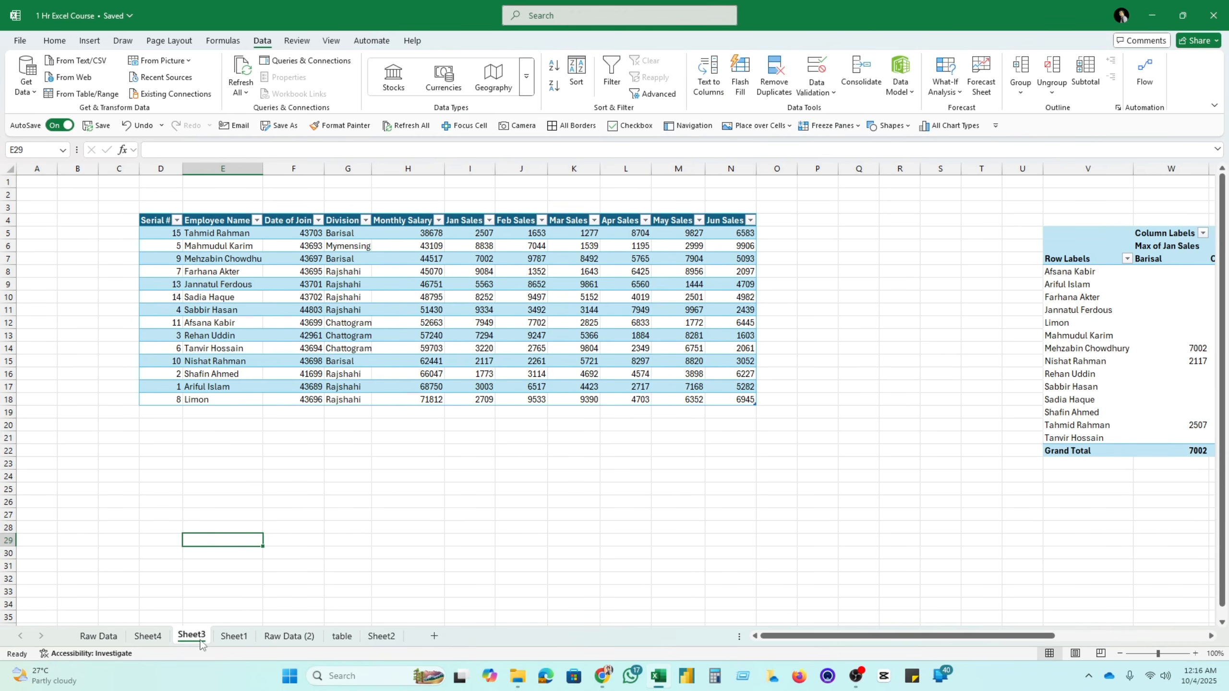
left_click(233, 636)
Delete the Free Cash Flow picture below the table and the Division slicer from Sheet1
left_click(458, 492)
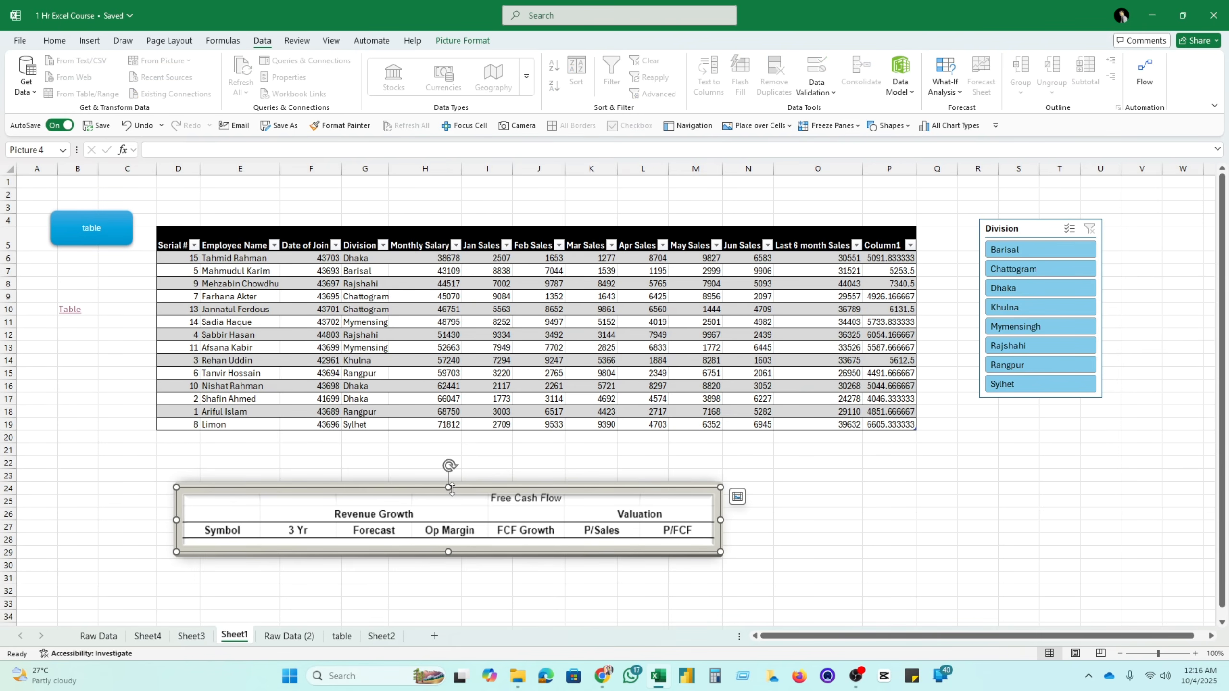
key("Delete")
left_click(358, 500)
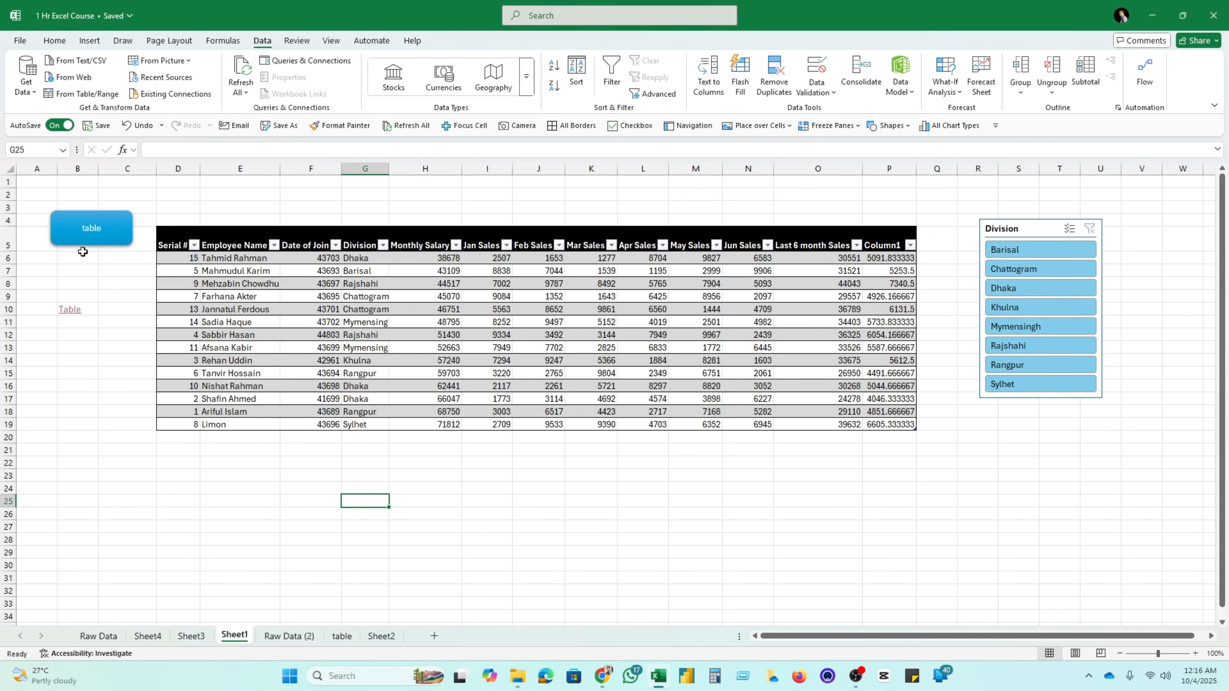
left_click(1042, 225)
key("Delete")
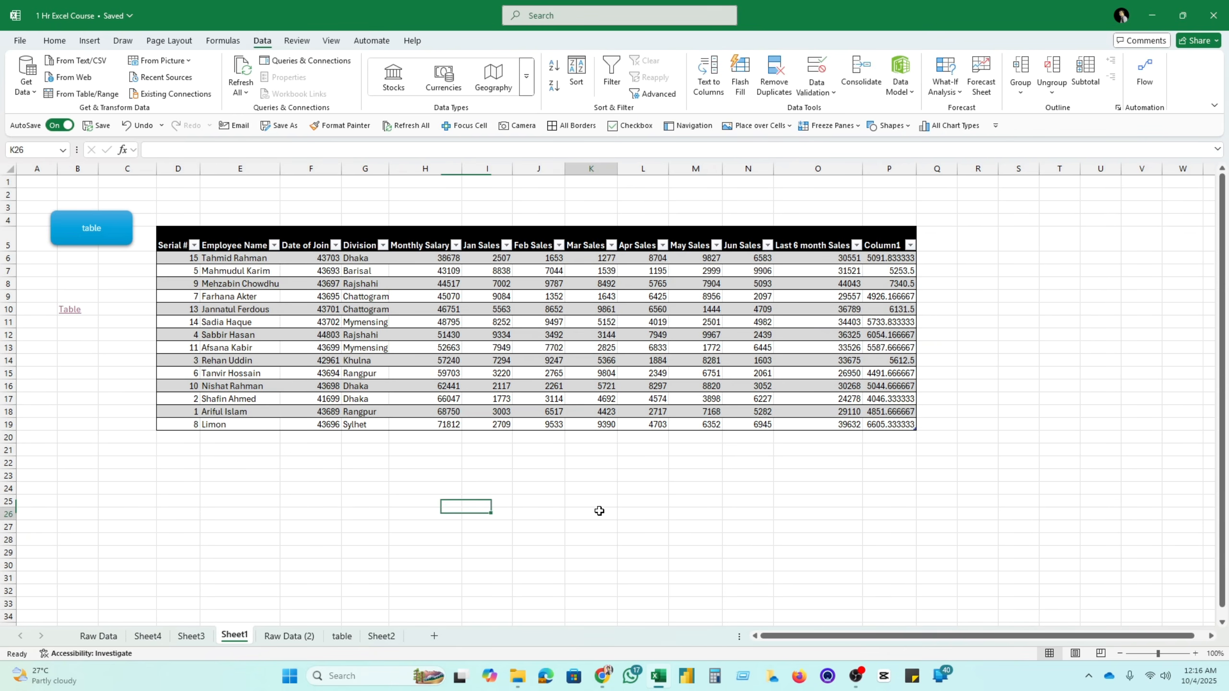
left_click_drag(601, 511, 597, 502)
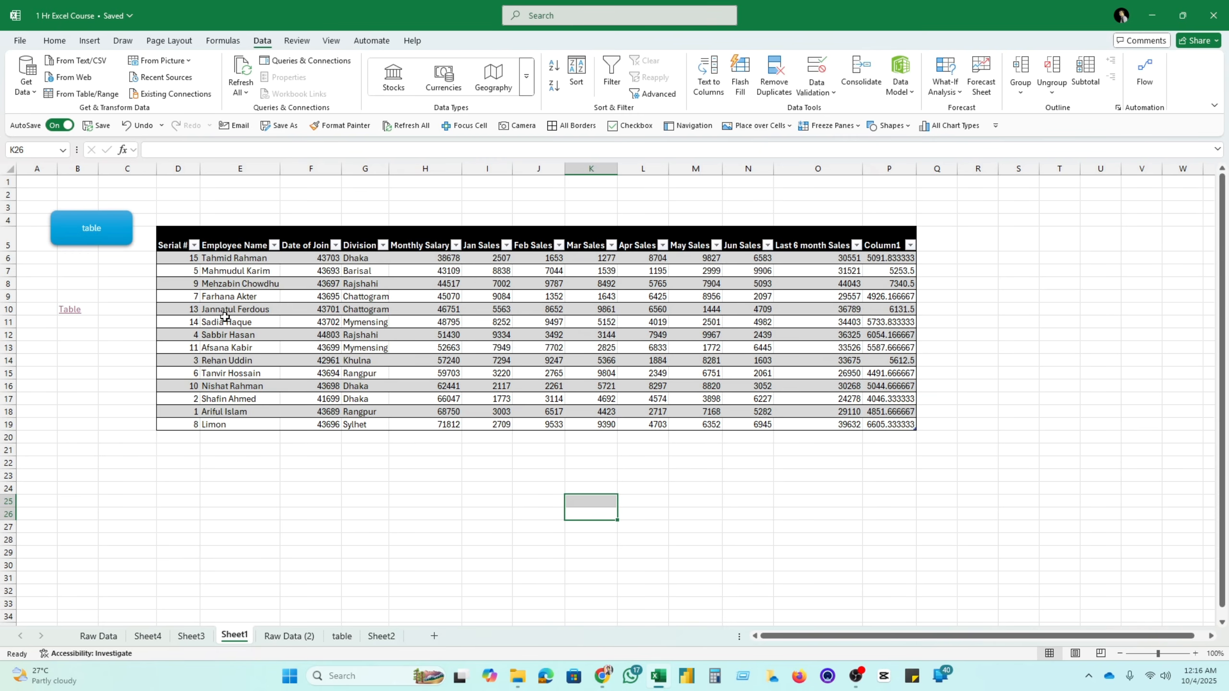
Delete columns A to C in front of the Sheet1 table, including the table button and the Table link
left_click_drag(127, 168, 4, 170)
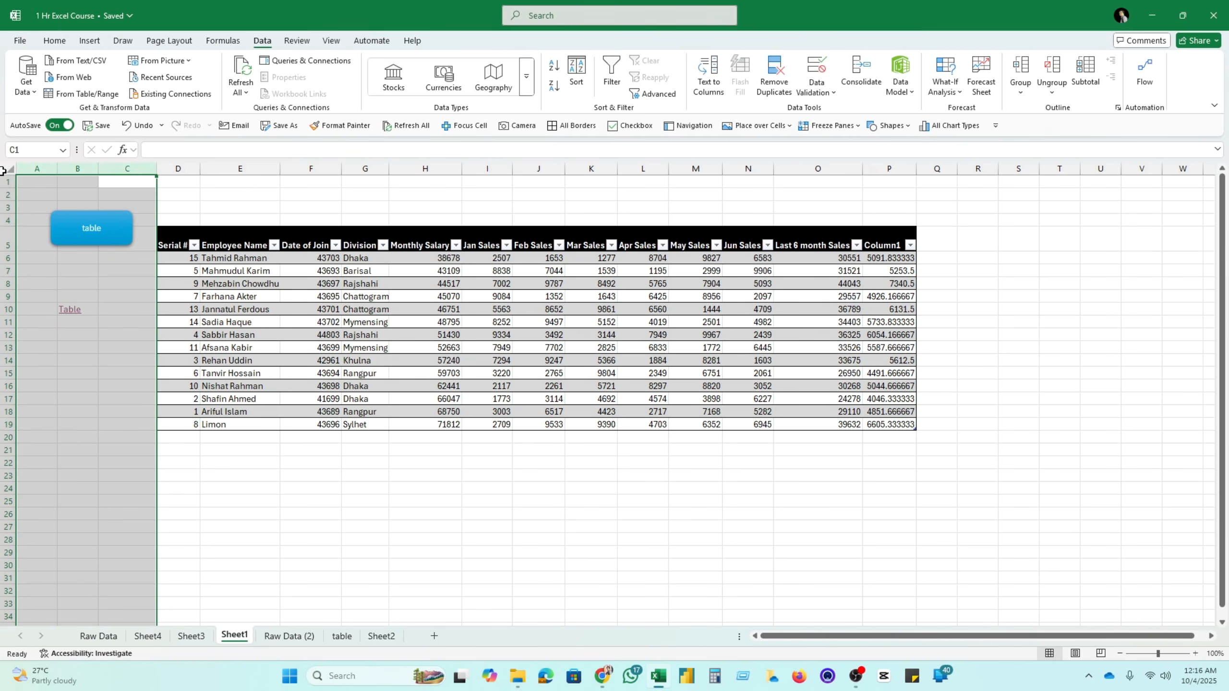
key("ctrl+minus")
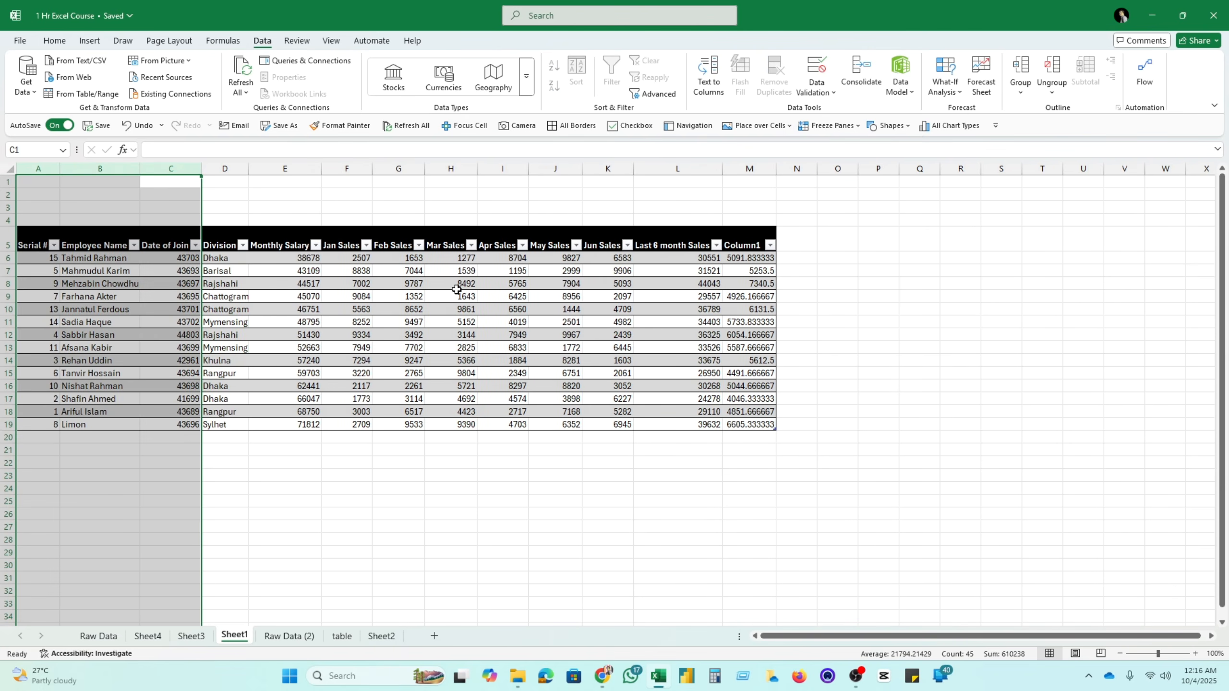
left_click(454, 286)
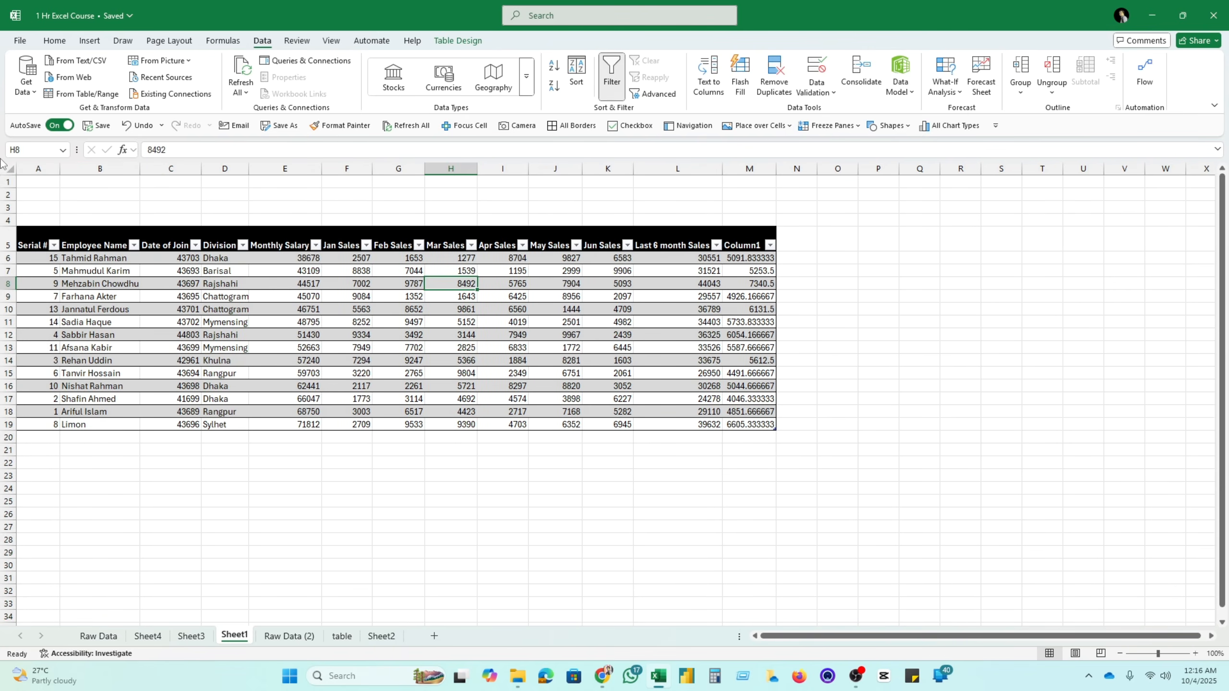
Check the print preview of Sheet1, then return to the worksheet
left_click(517, 332)
left_click(292, 311)
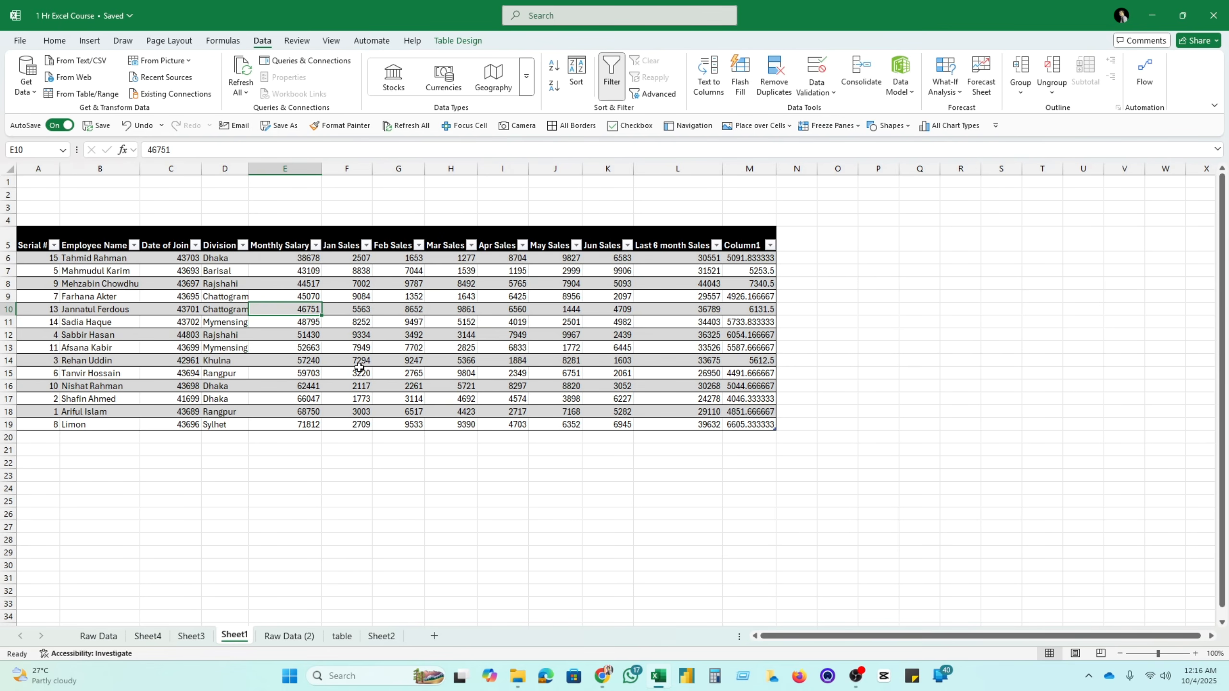
key("ctrl+p")
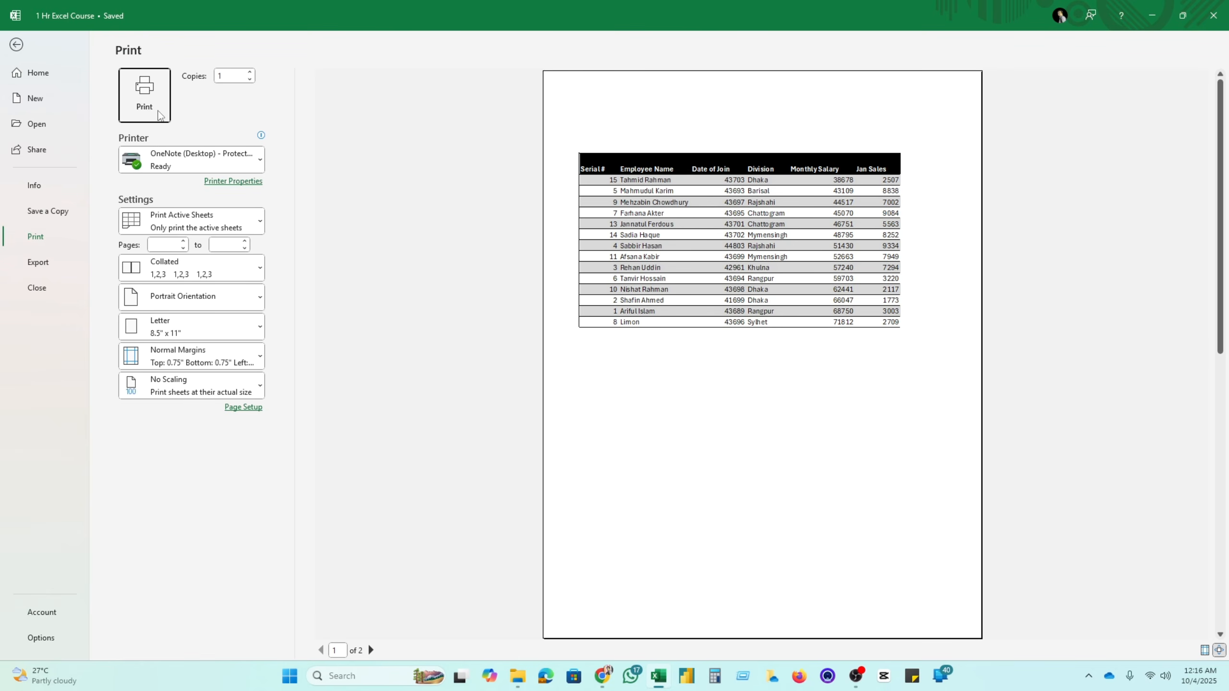
left_click(16, 46)
left_click(614, 526)
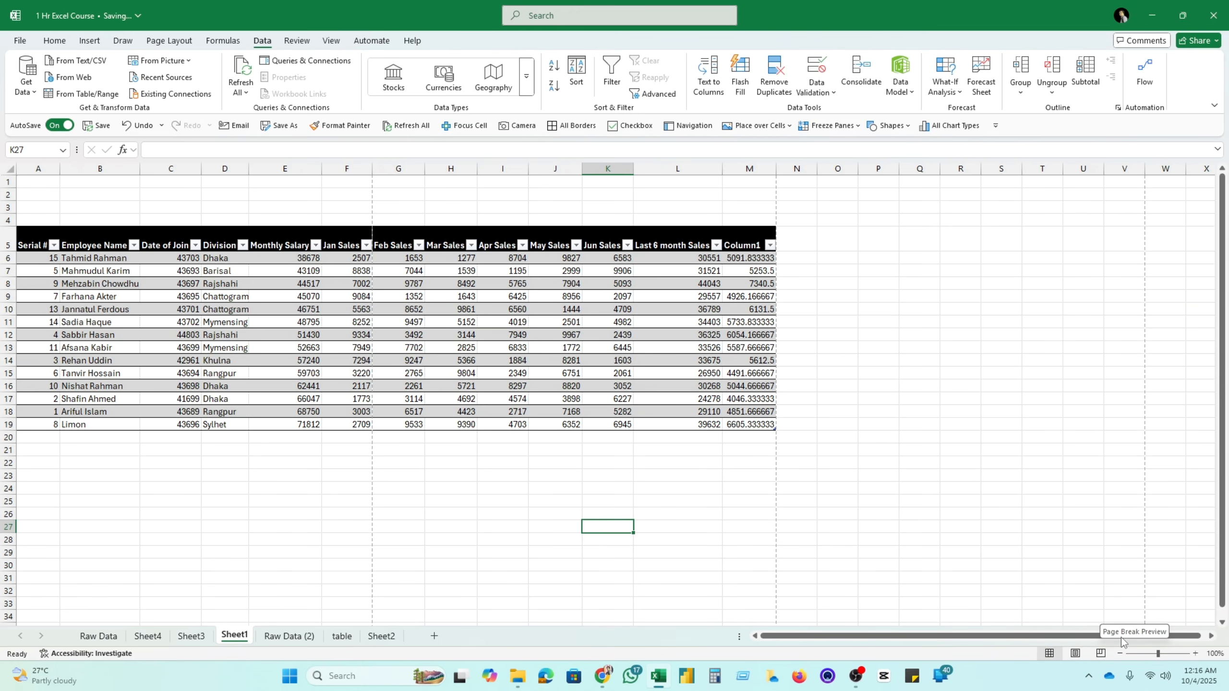
Move the page break after Jan Sales to the table's outer edge in Page Break Preview, then return to Normal view
left_click(1101, 654)
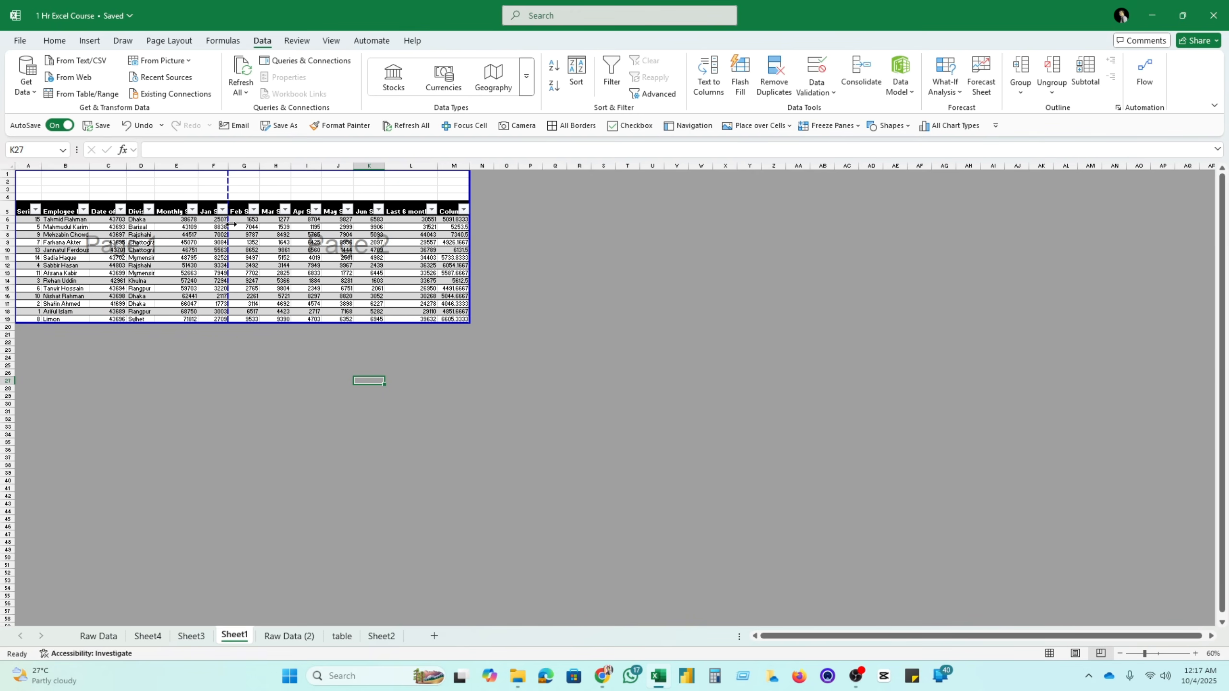
left_click_drag(228, 186, 469, 194)
left_click(195, 273)
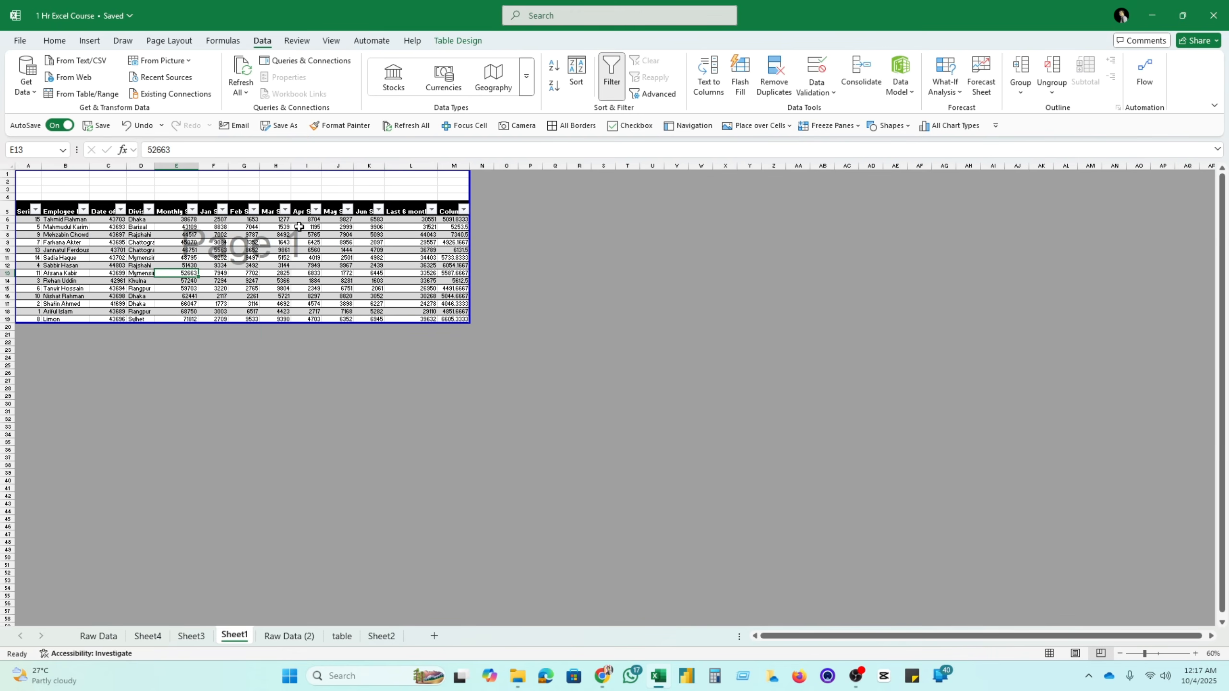
left_click(1049, 654)
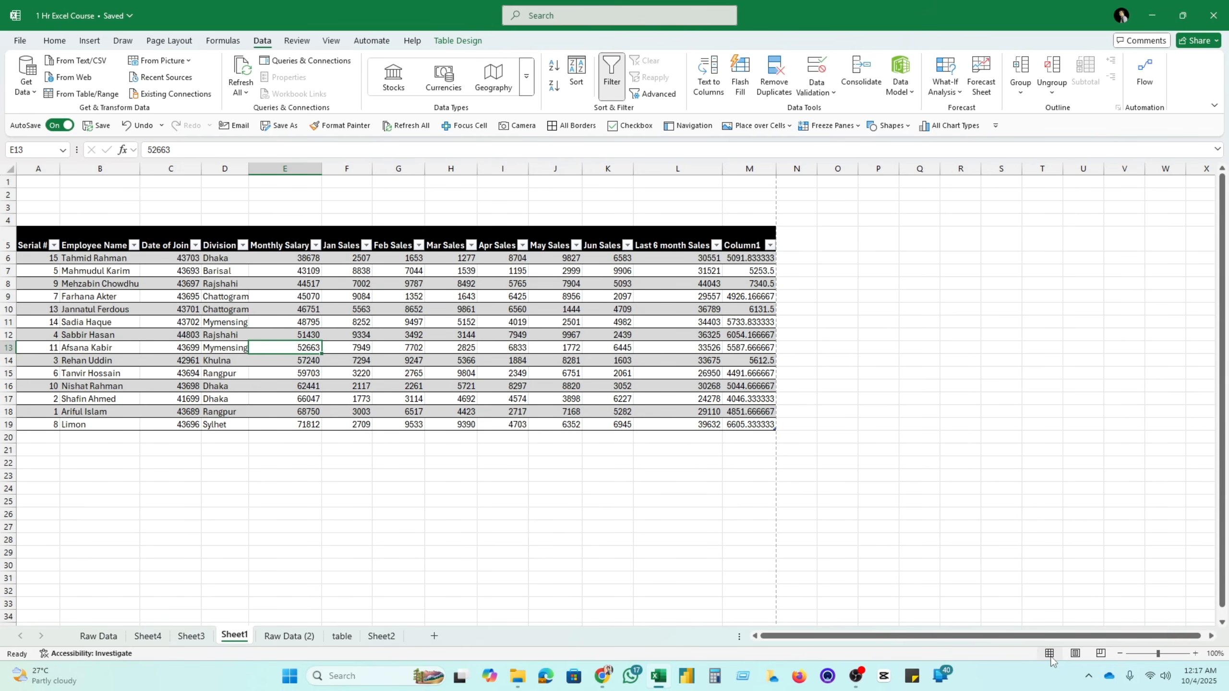
Change the print orientation of Sheet1 to Landscape in the print settings
left_click(621, 514)
key("ctrl+p")
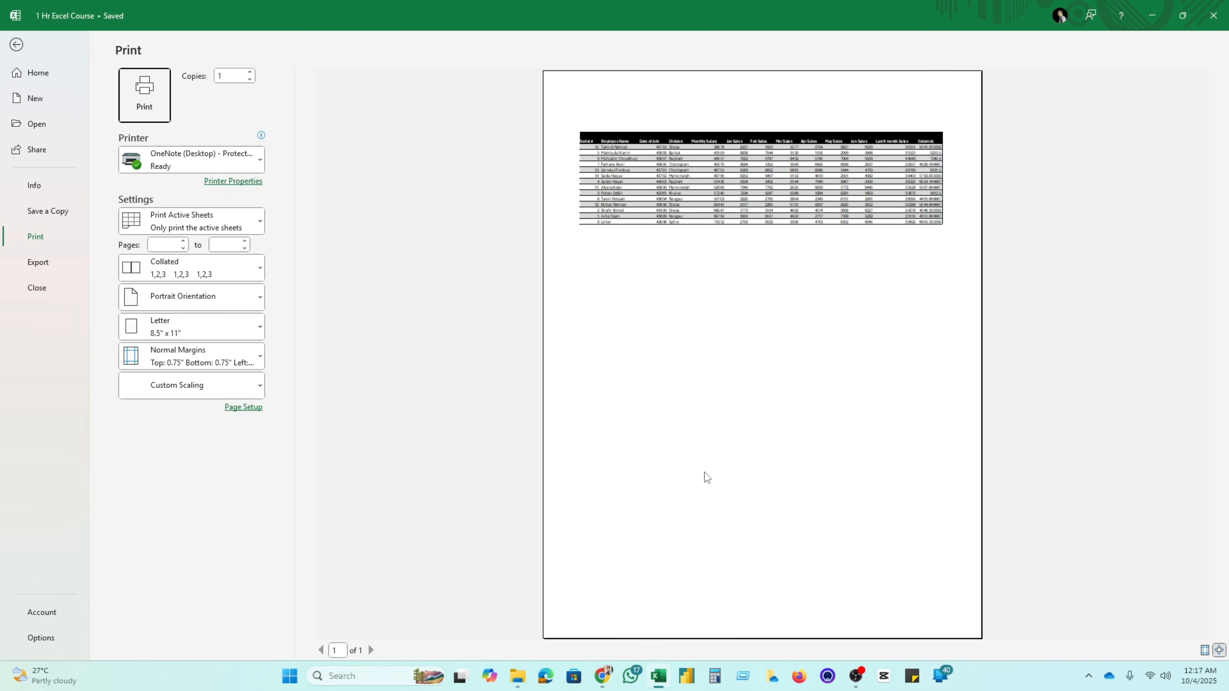
left_click(247, 295)
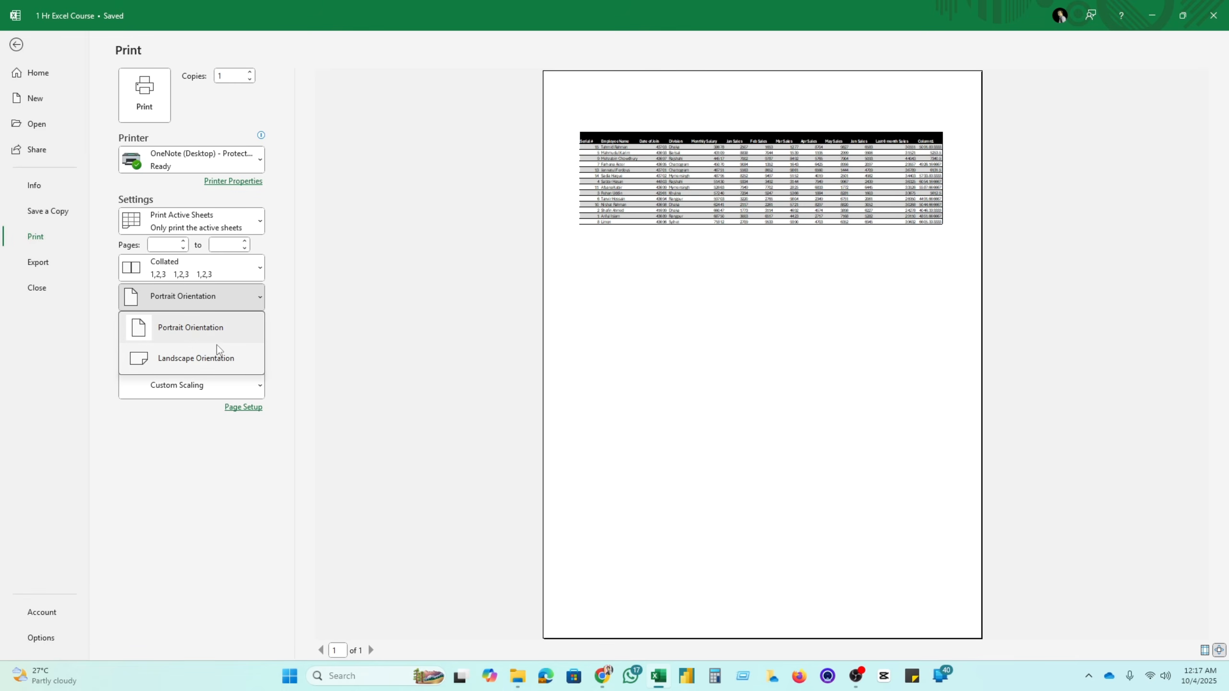
left_click(208, 358)
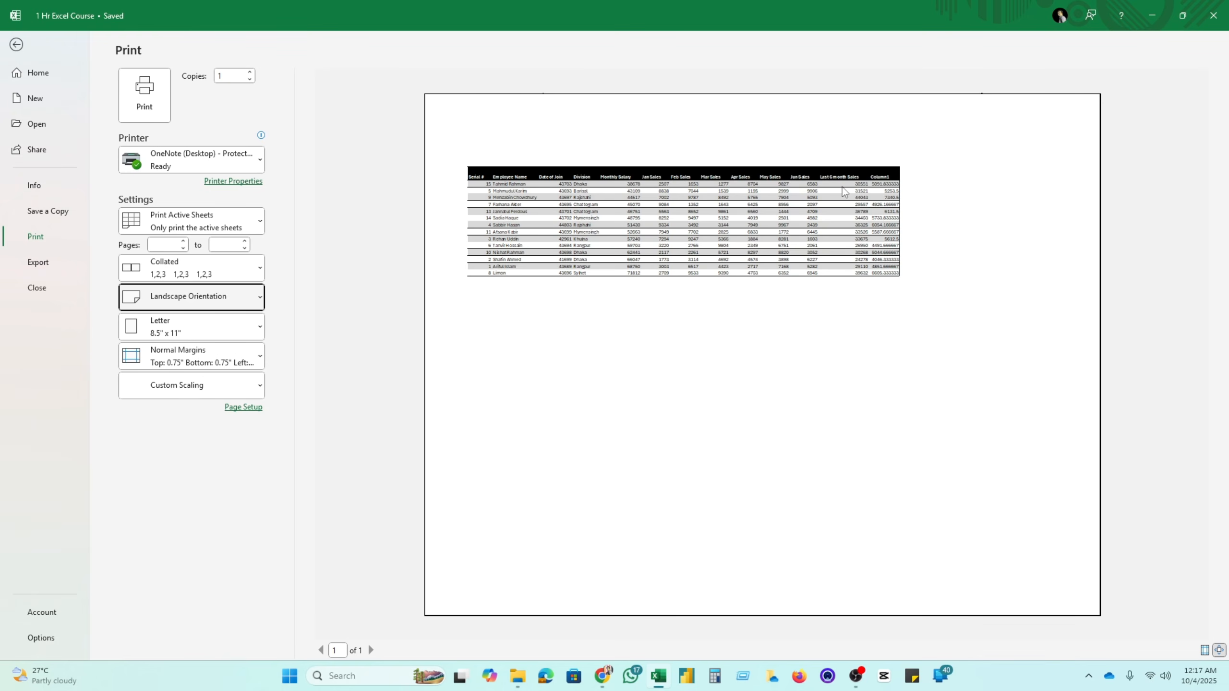
Set the print scaling of Sheet1 to 85% of normal size and check both preview pages
left_click(242, 407)
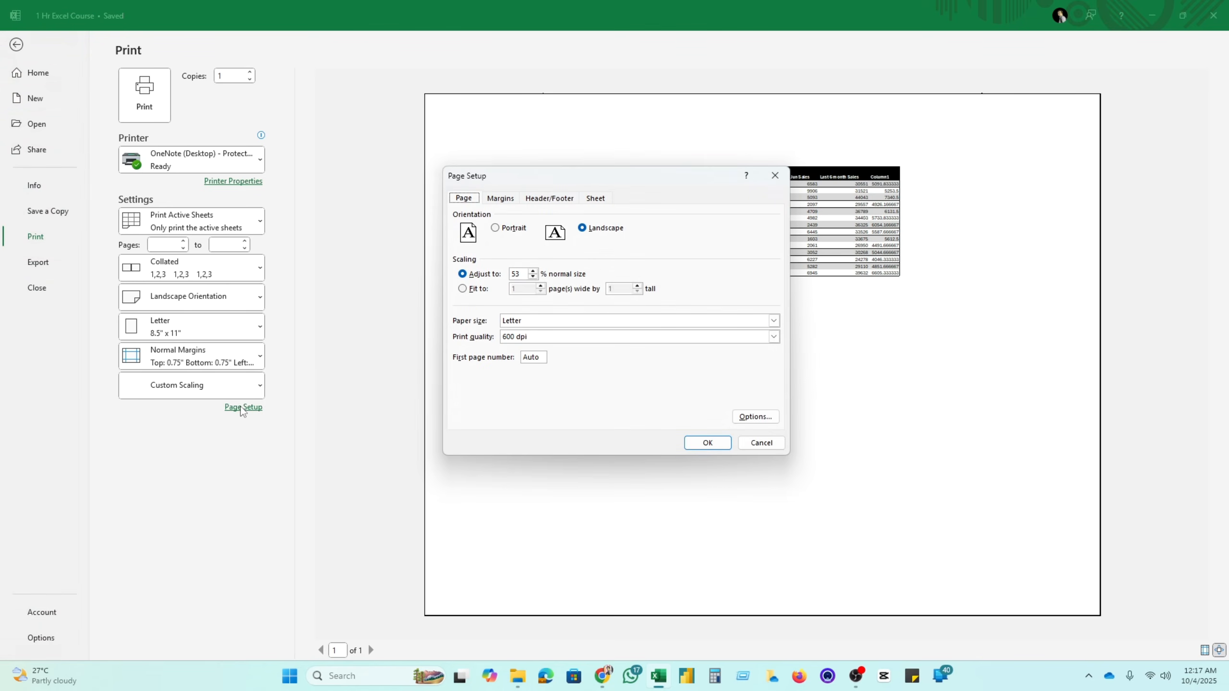
left_click(533, 272)
left_click(701, 444)
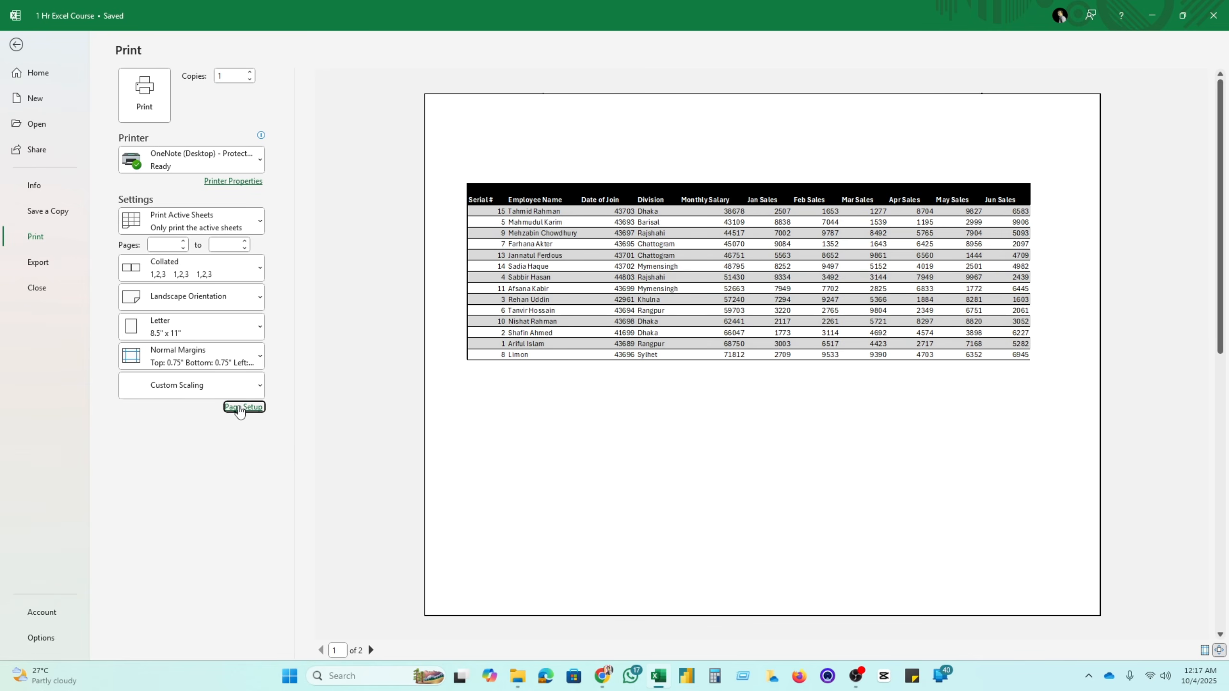
left_click(371, 650)
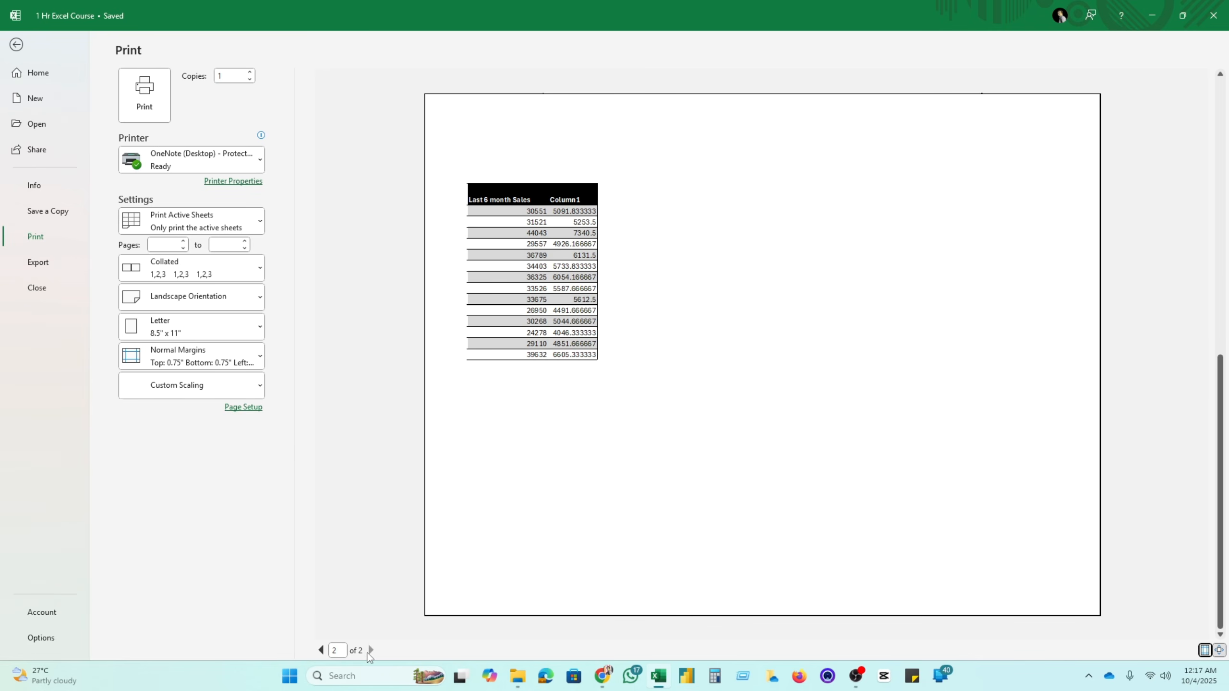
left_click(320, 651)
Reduce the print scaling so the whole table fits one page, and set the top and bottom margins to 0.25"
left_click(243, 407)
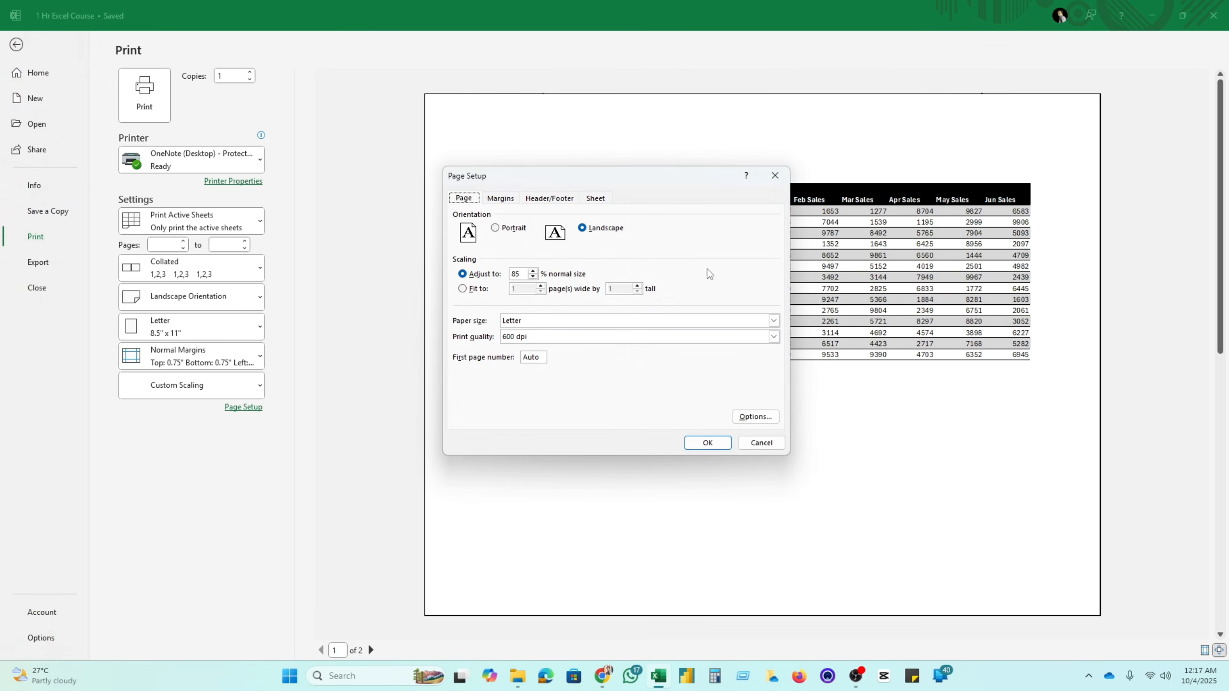
left_click(532, 277)
left_click(506, 200)
left_click(625, 229)
left_click(625, 228)
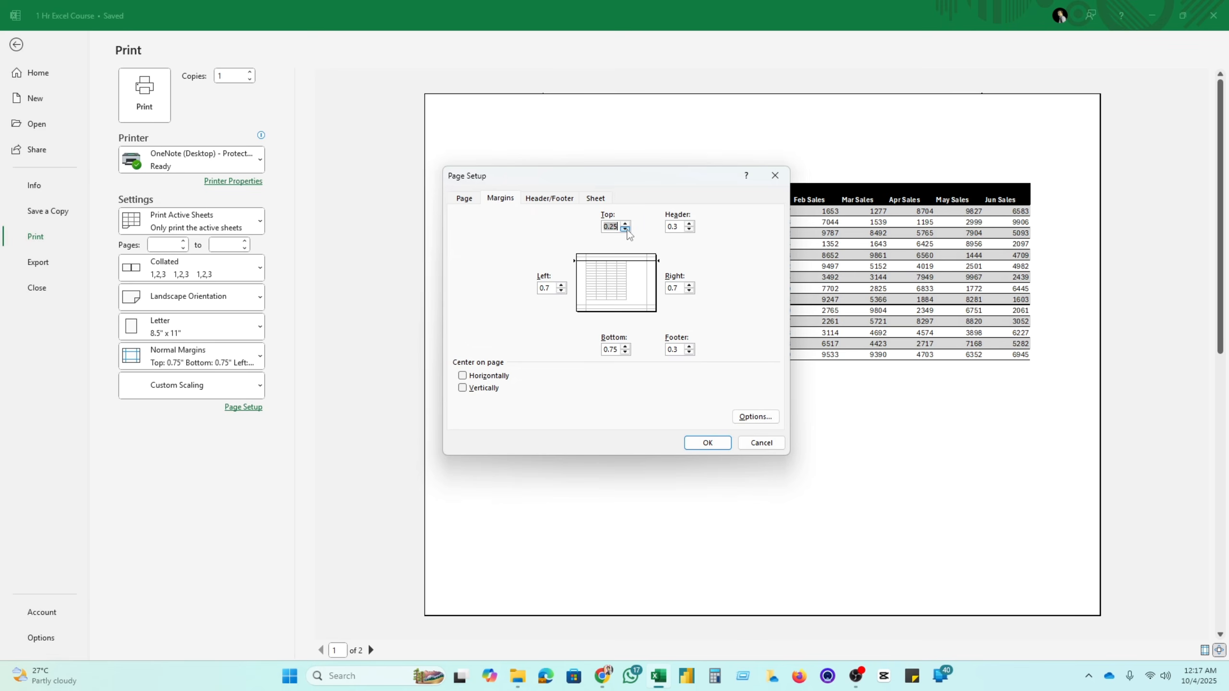
left_click(625, 352)
left_click(625, 352)
left_click(708, 443)
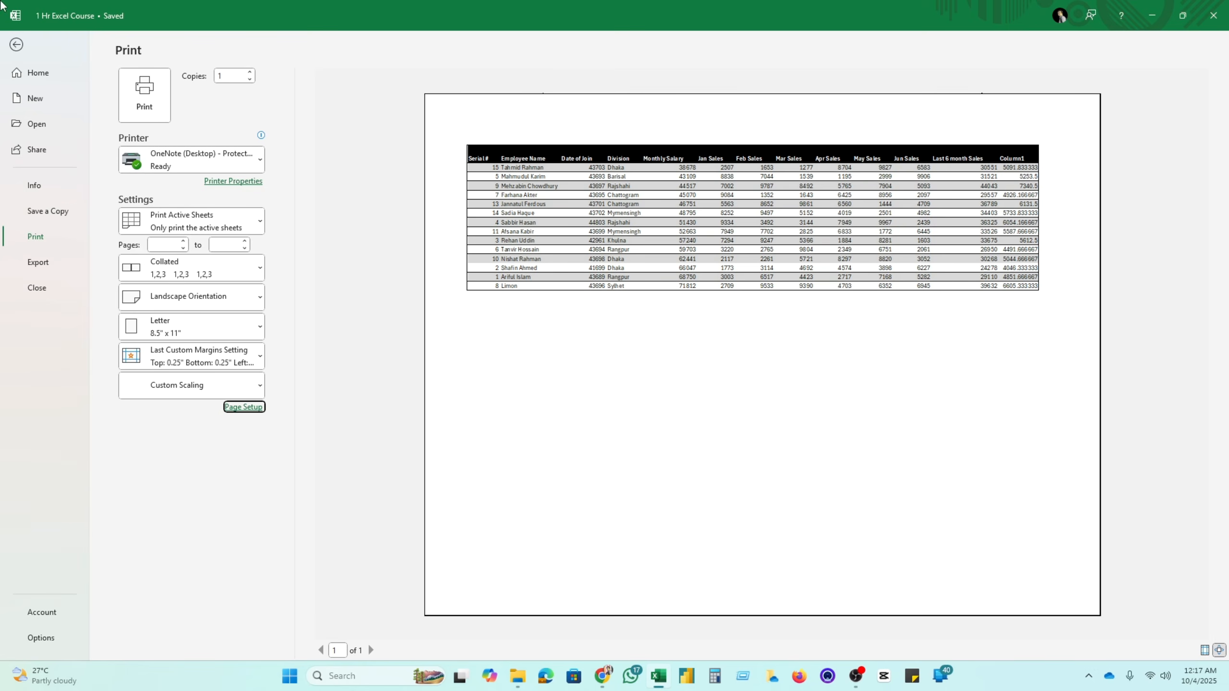
left_click(16, 44)
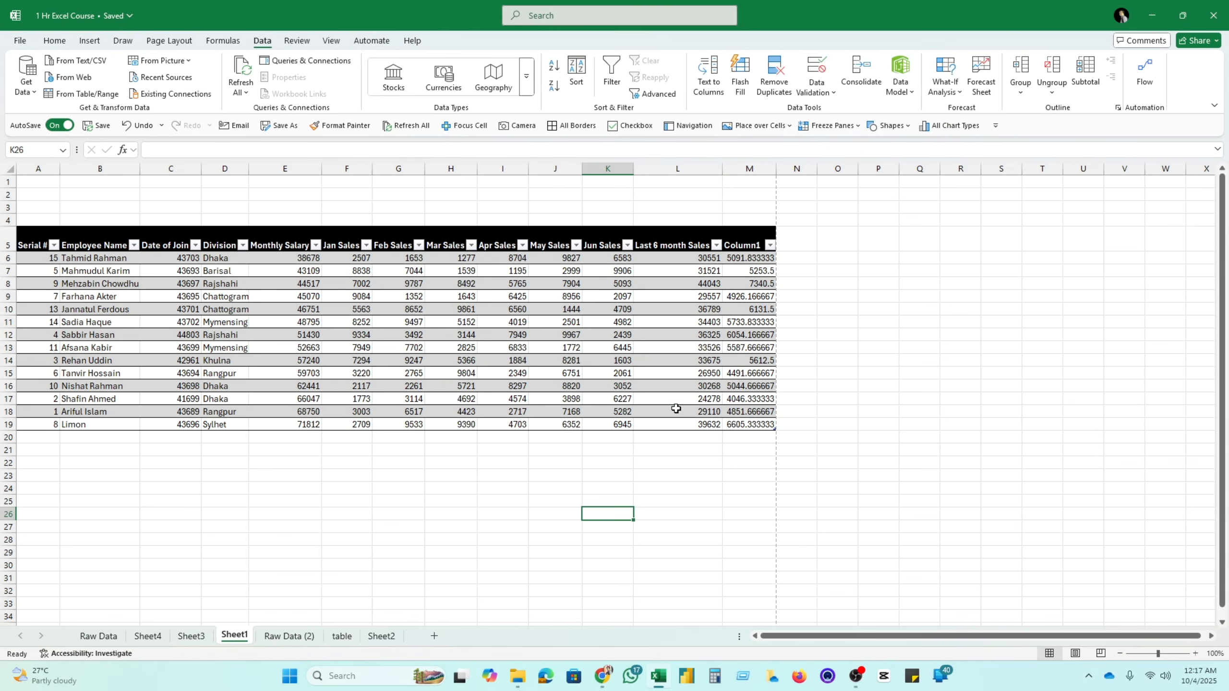
left_click(504, 320)
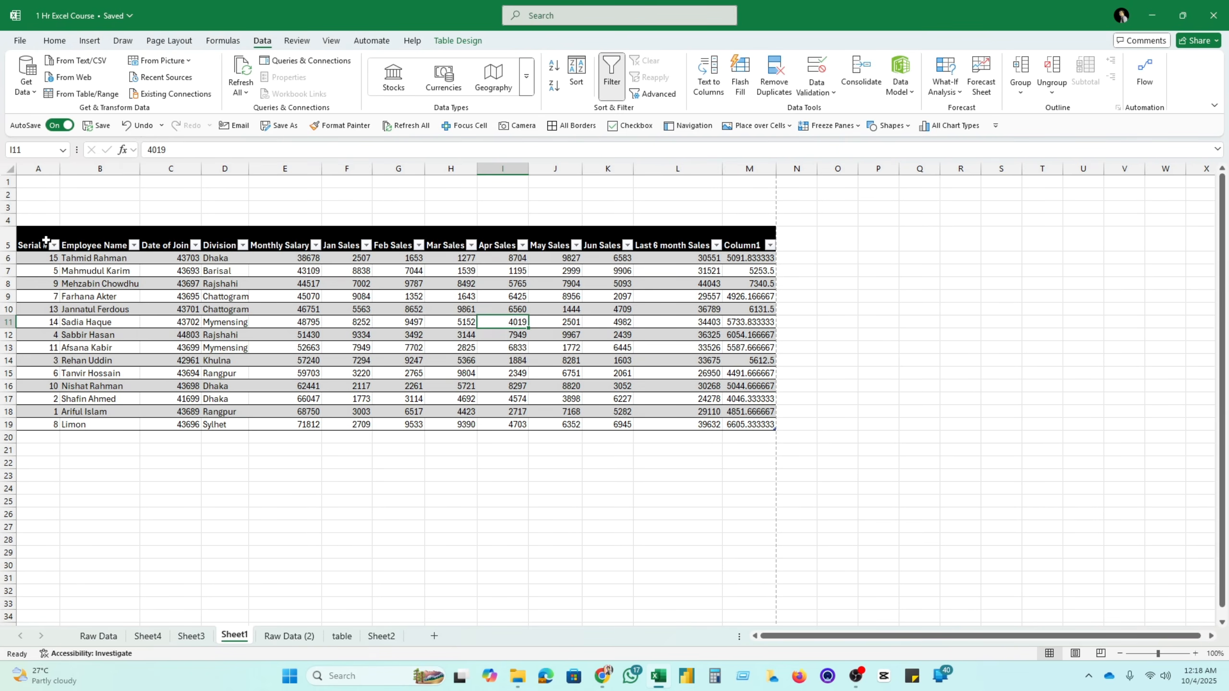
left_click_drag(43, 242, 785, 439)
left_click(880, 448)
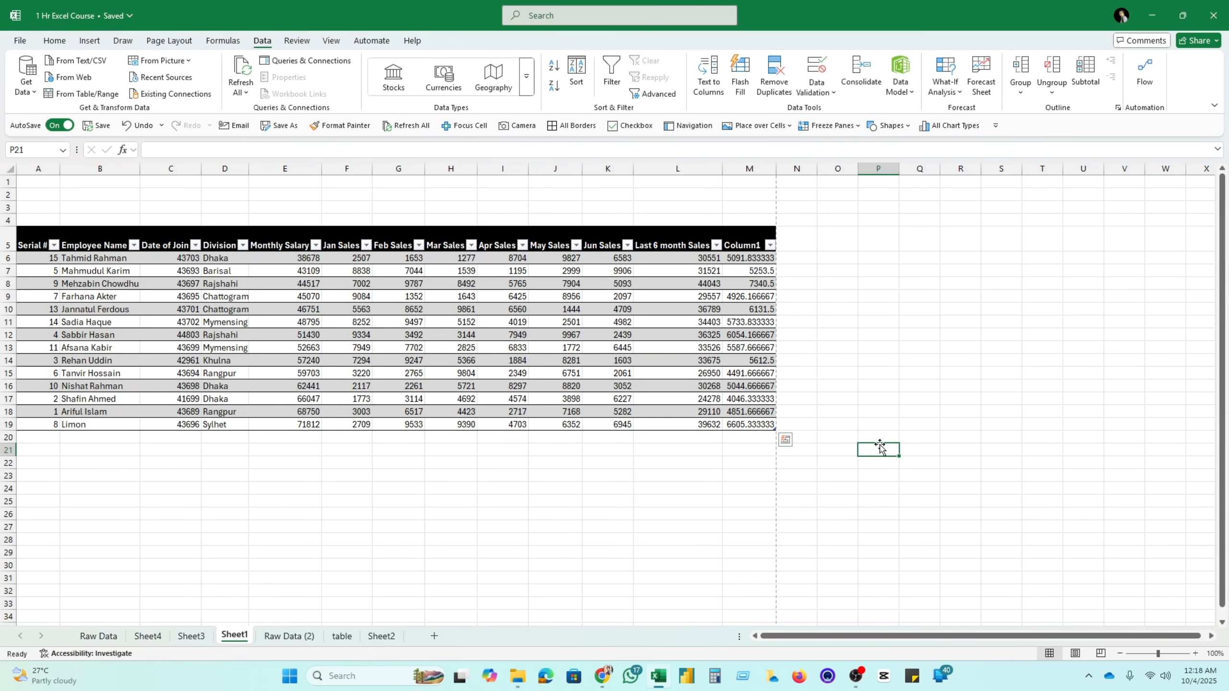
left_click(398, 310)
left_click(203, 312)
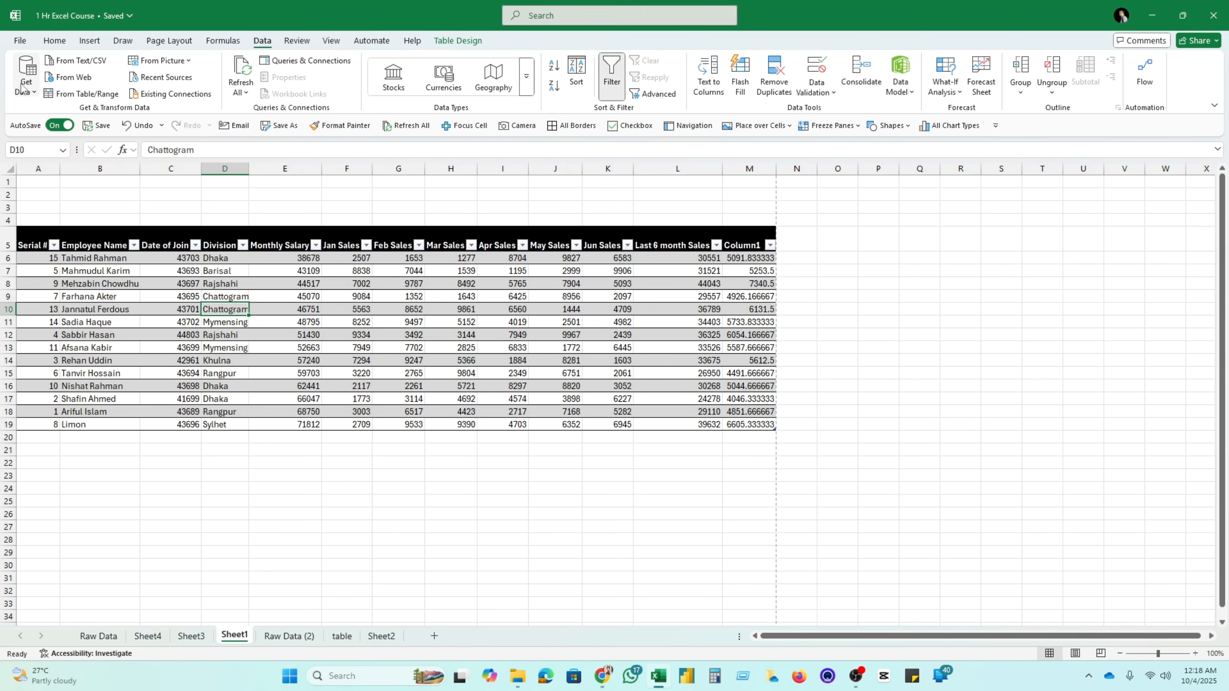
left_click(19, 40)
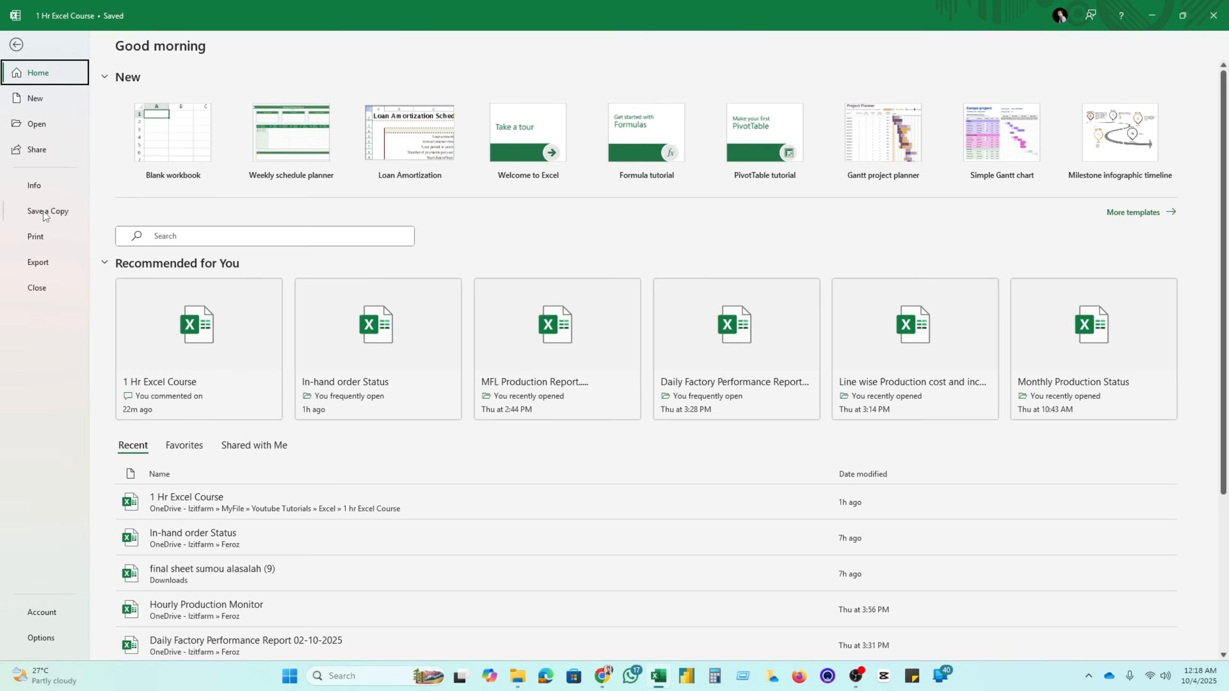
left_click(17, 45)
Choose Microsoft Print to PDF as the printer for Sheet1
left_click(400, 296)
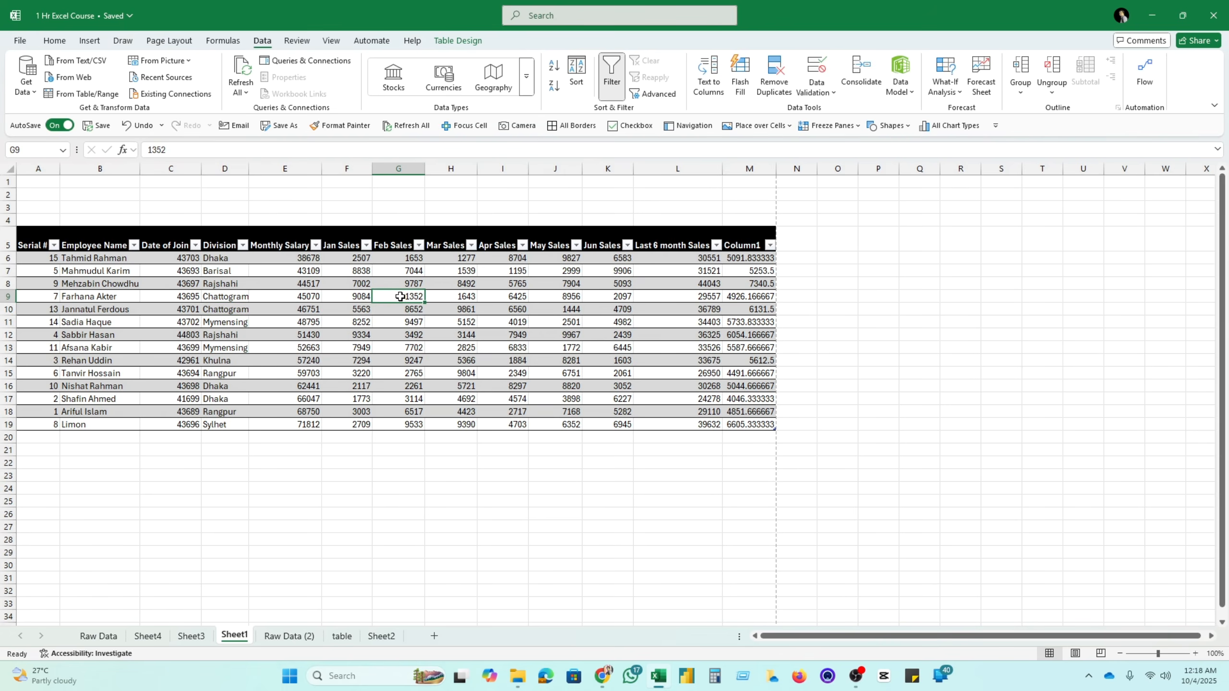
key("ctrl+p")
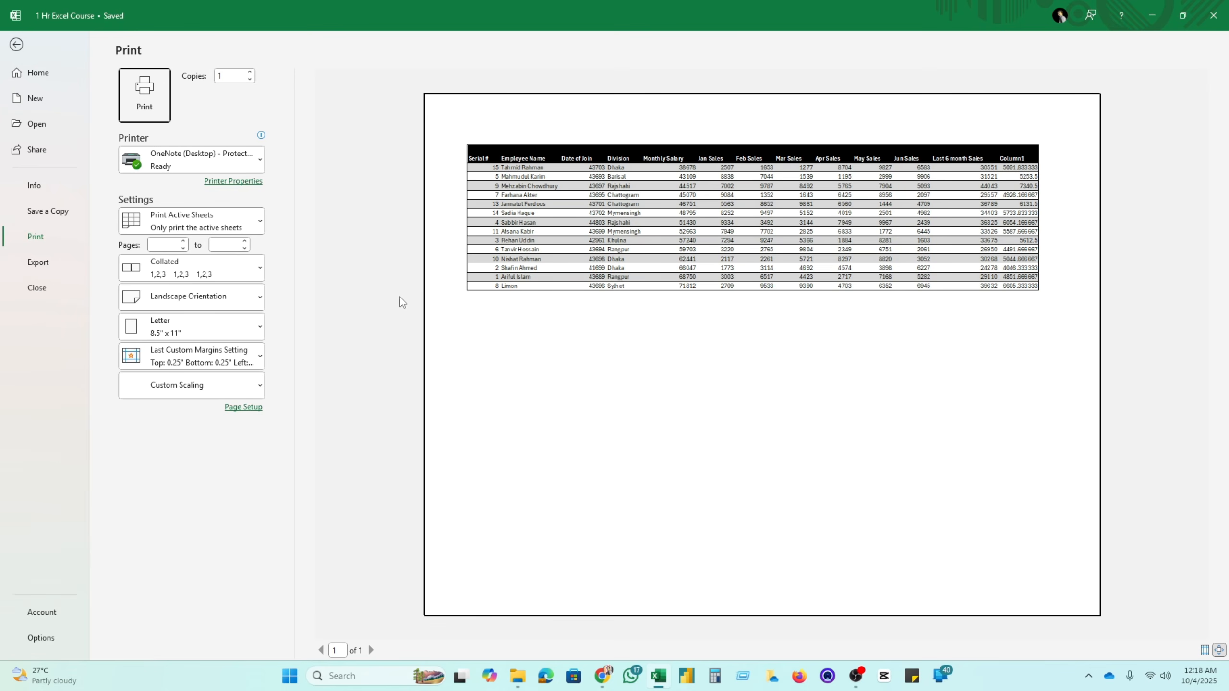
left_click(252, 167)
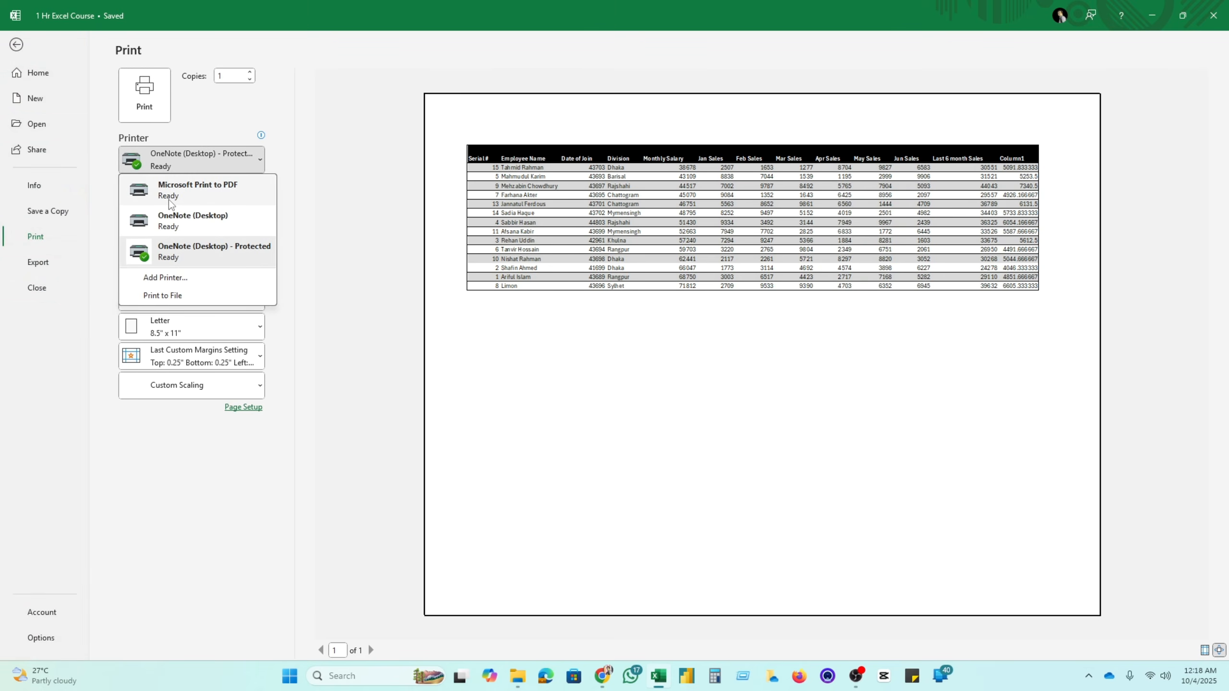
left_click(215, 188)
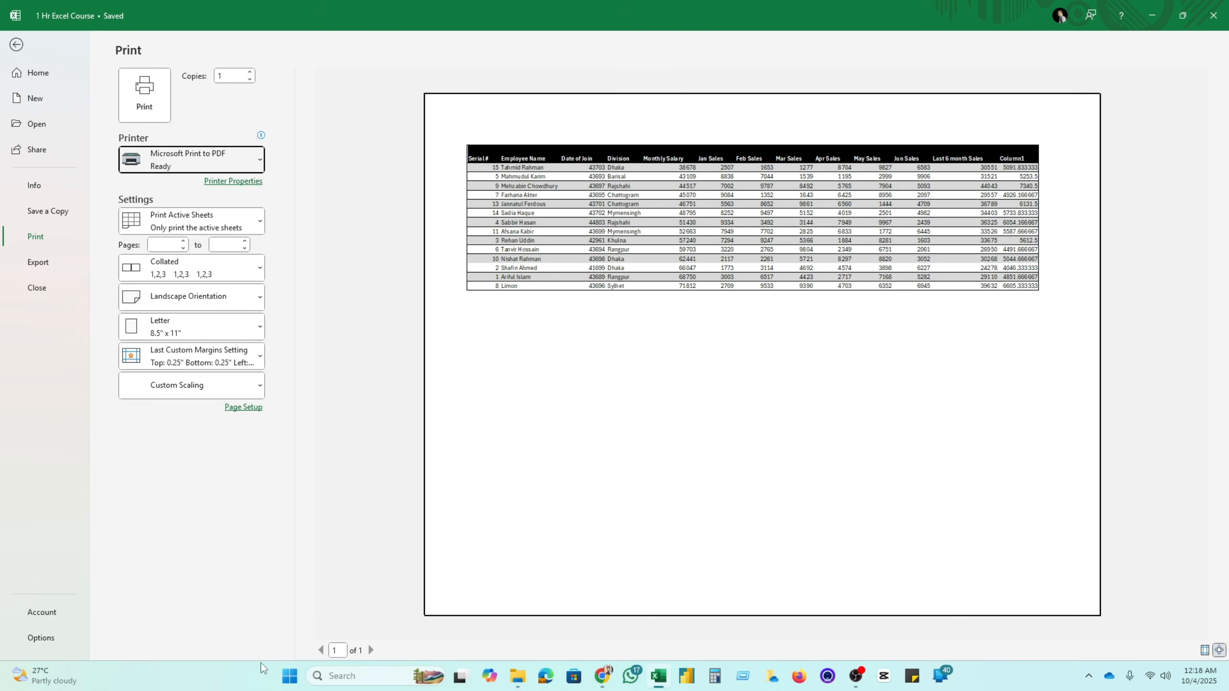
left_click(149, 109)
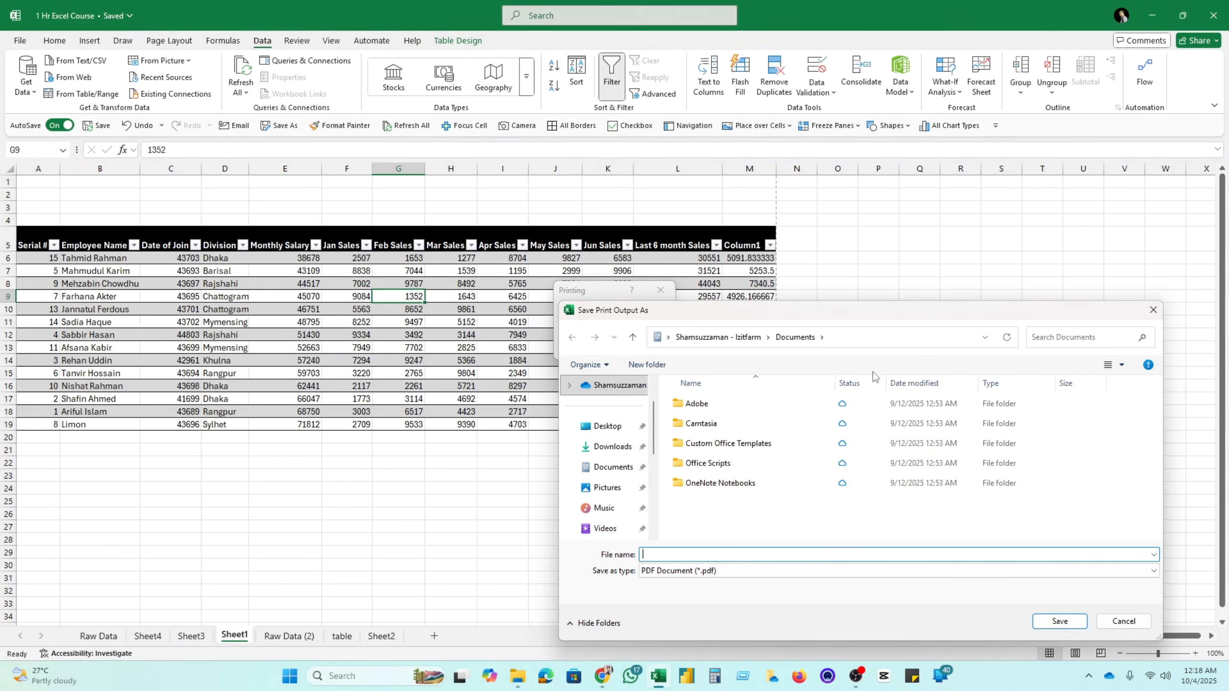
left_click(1124, 621)
left_click(358, 476)
Print Sheet1 with Microsoft Print to PDF and save the output on the Desktop as abc
left_click(285, 334)
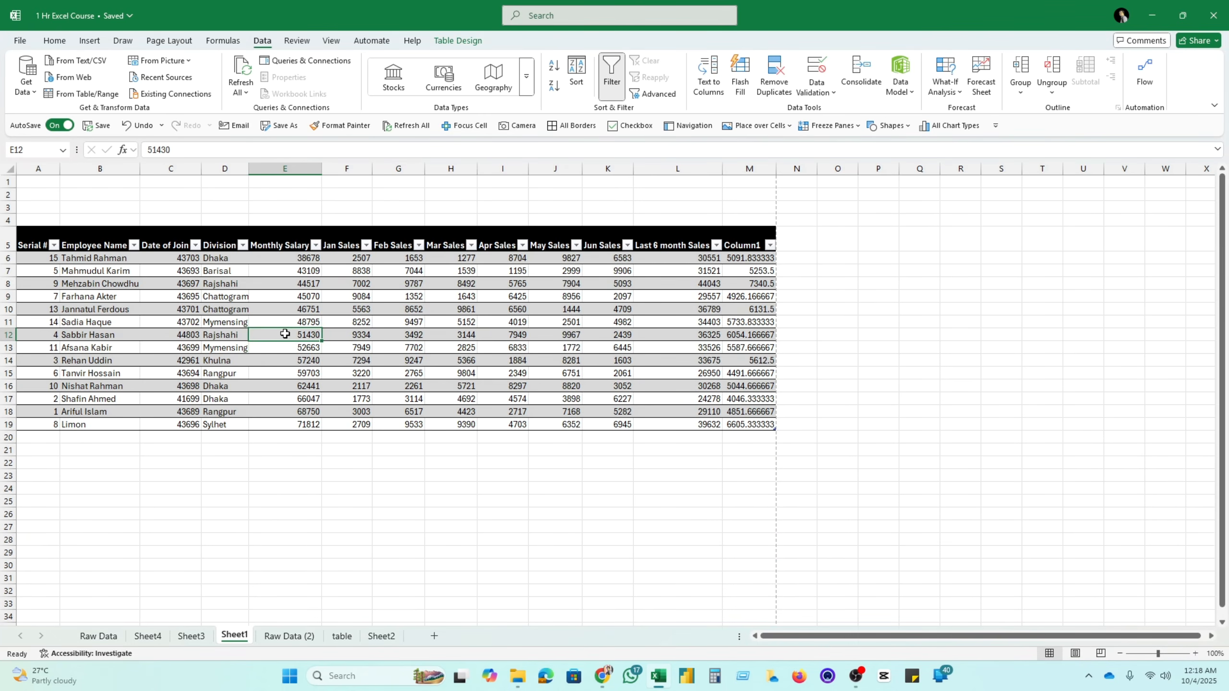
key("ctrl+p")
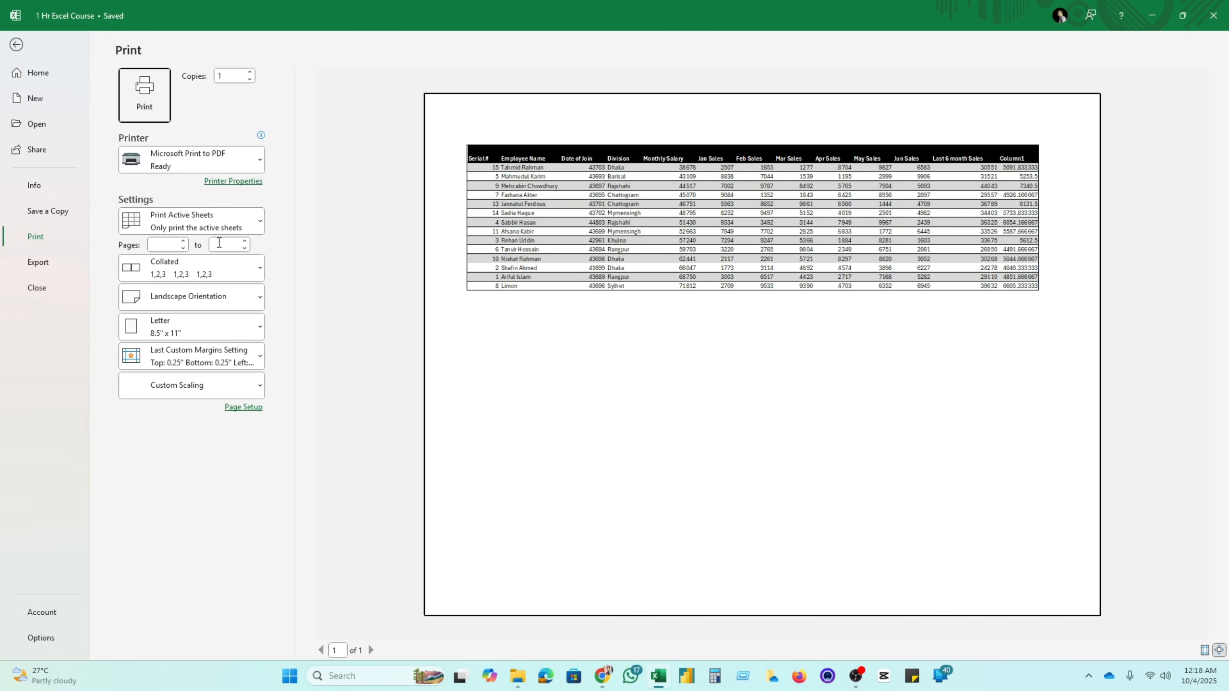
left_click(259, 161)
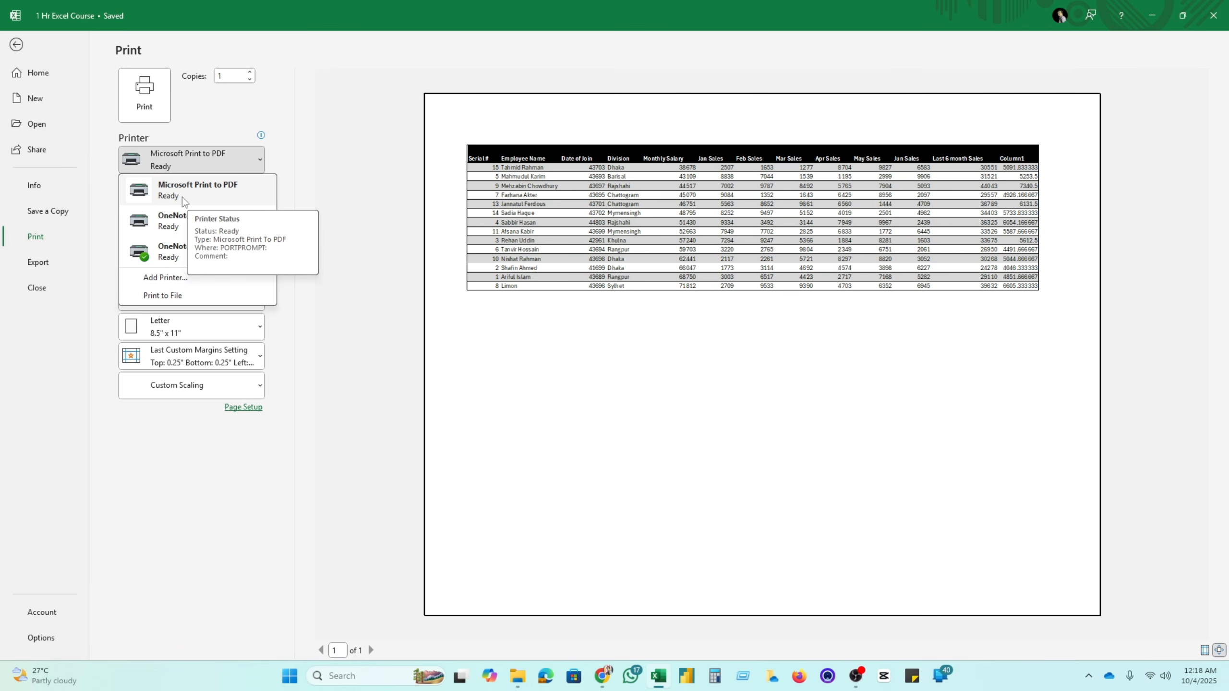
left_click(203, 191)
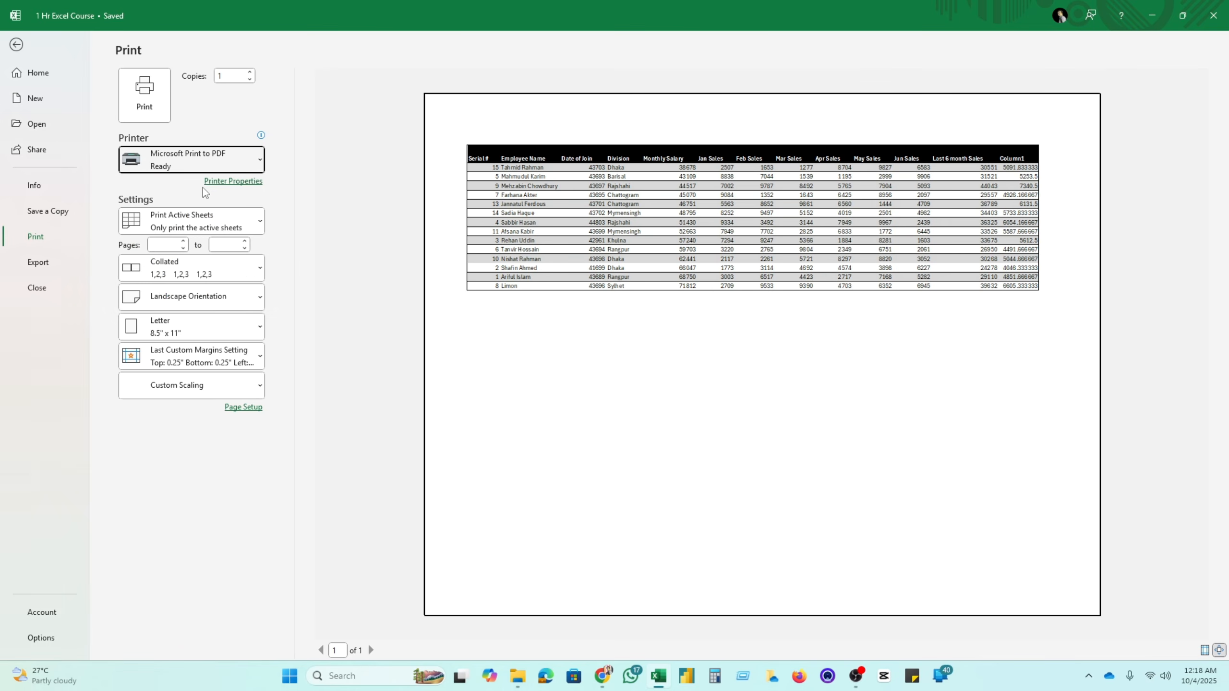
left_click(145, 94)
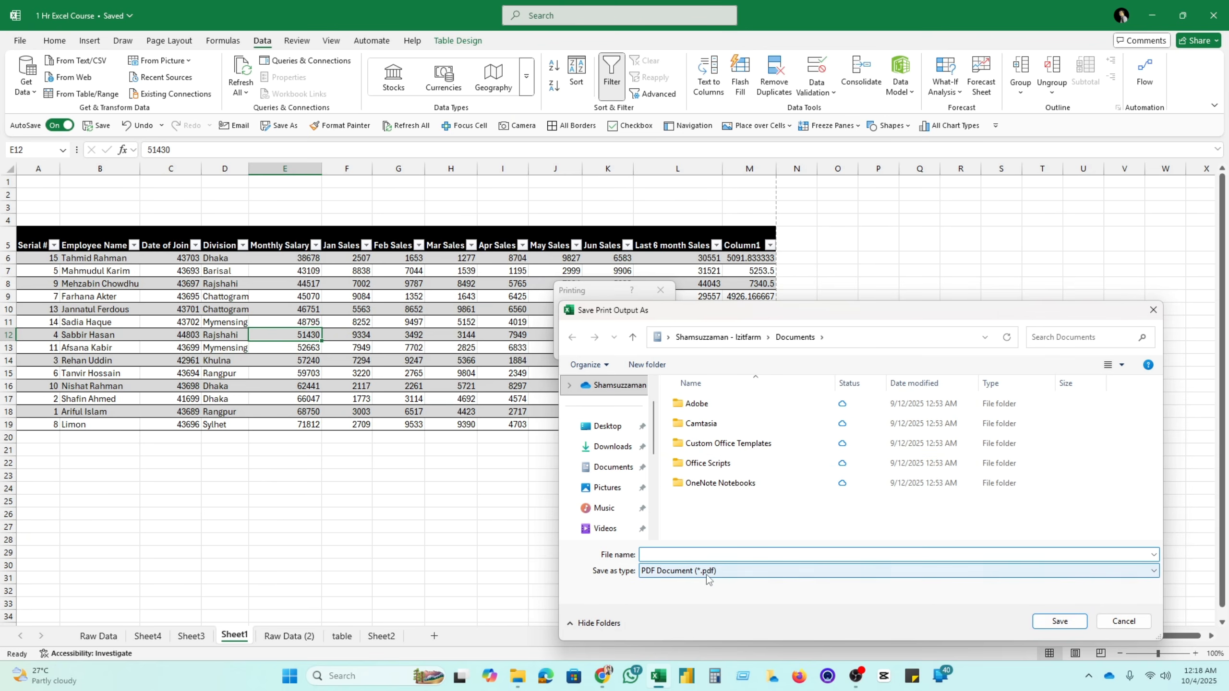
left_click(609, 426)
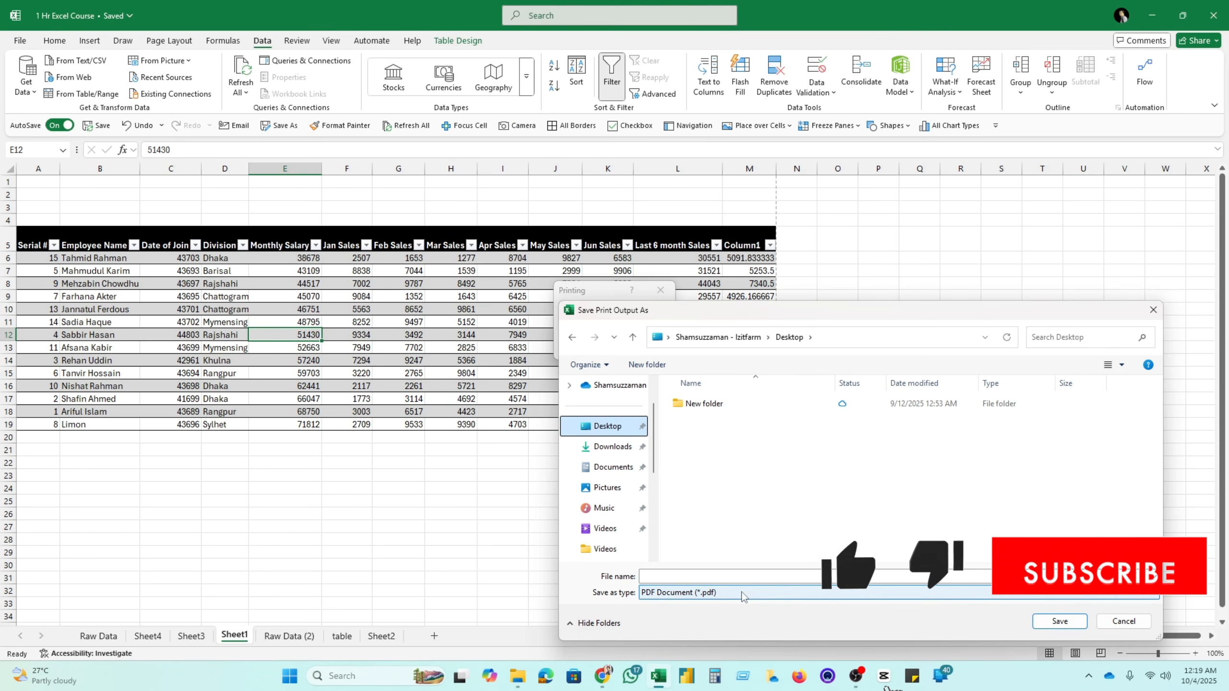
left_click(663, 574)
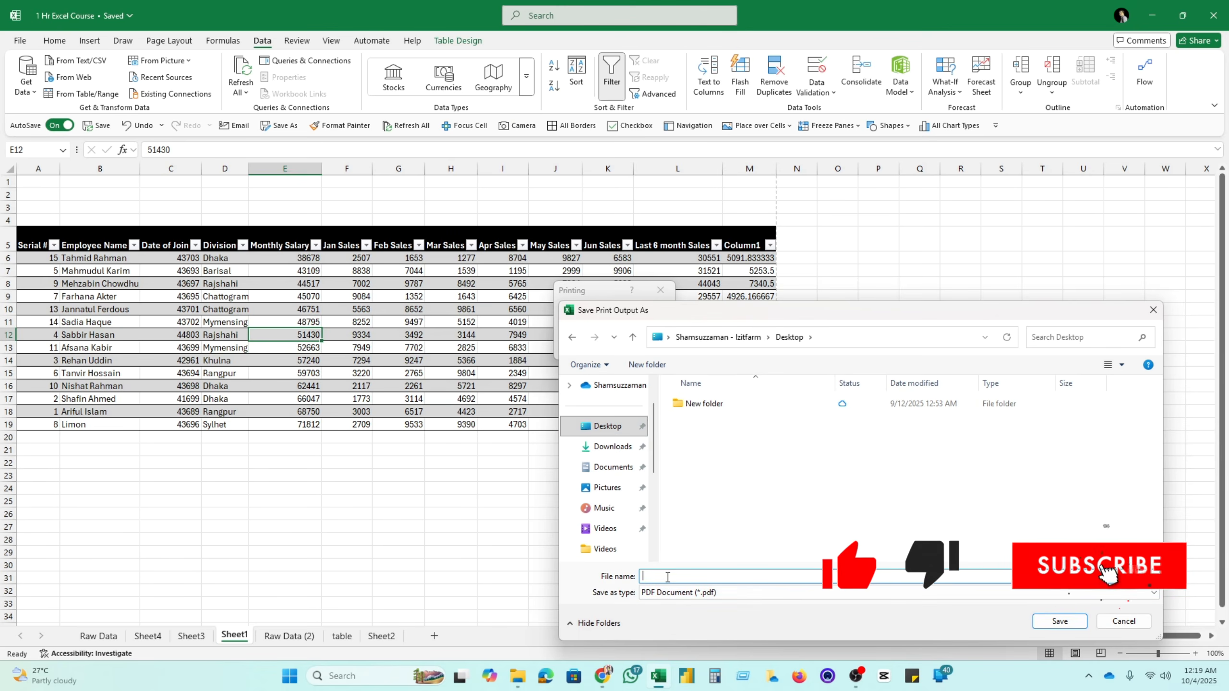
type("abc")
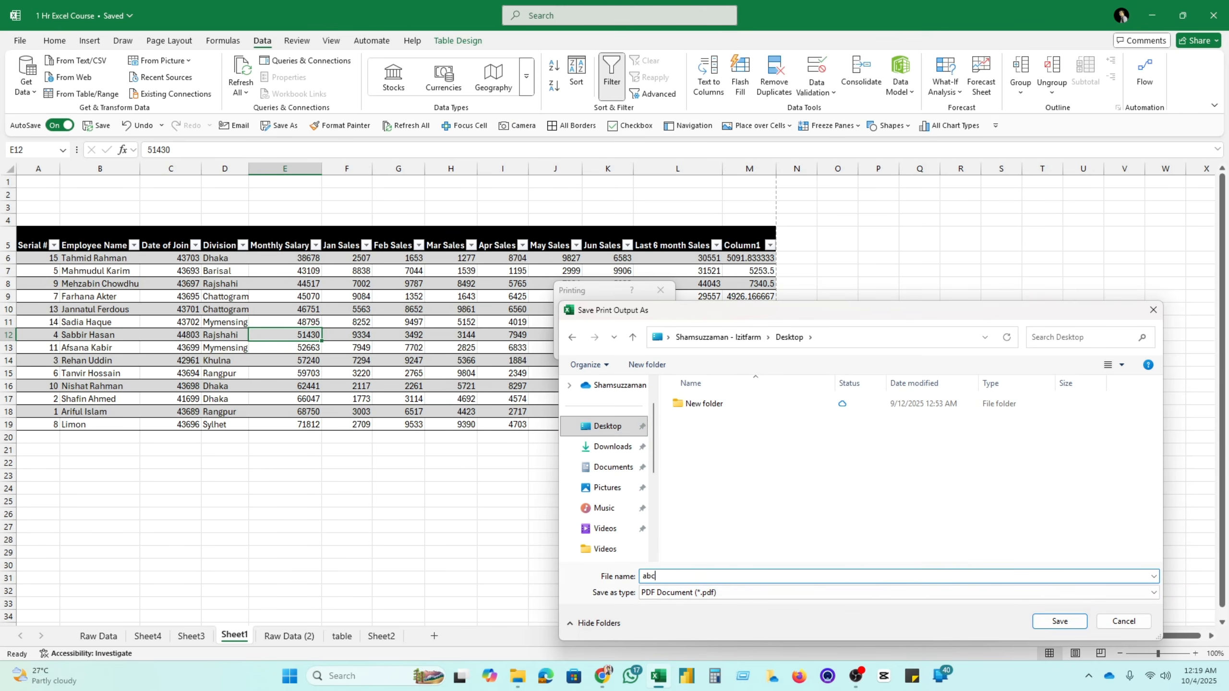
left_click(1059, 621)
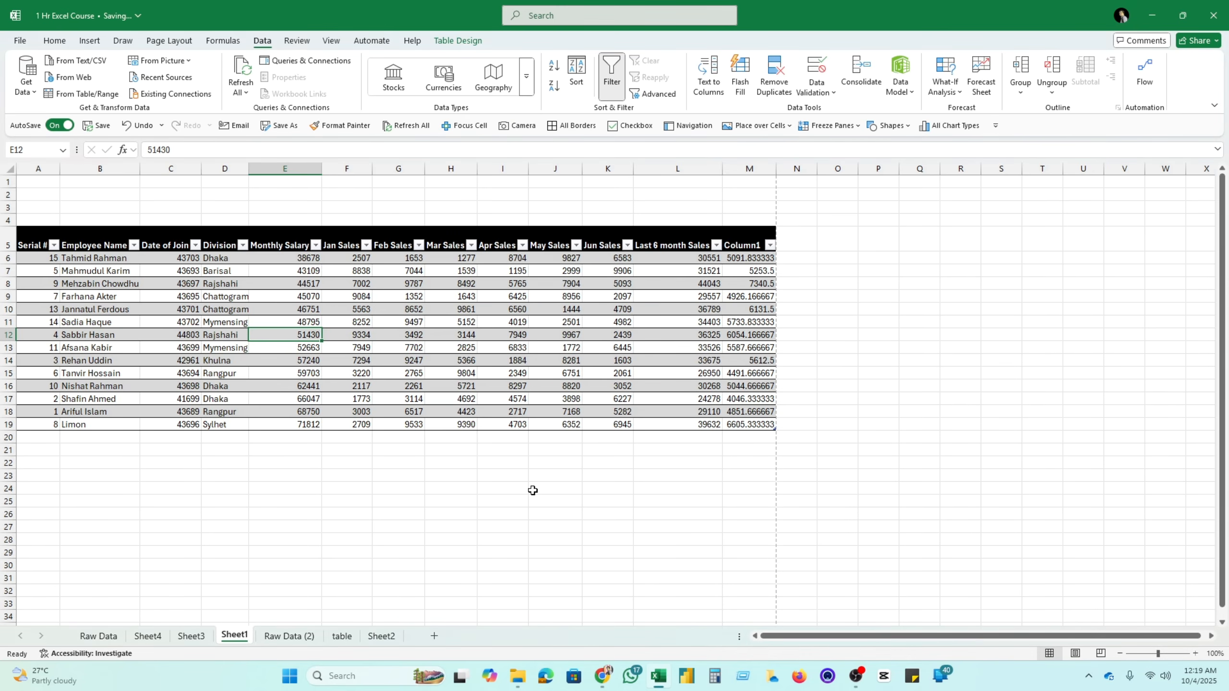
left_click_drag(288, 204, 673, 425)
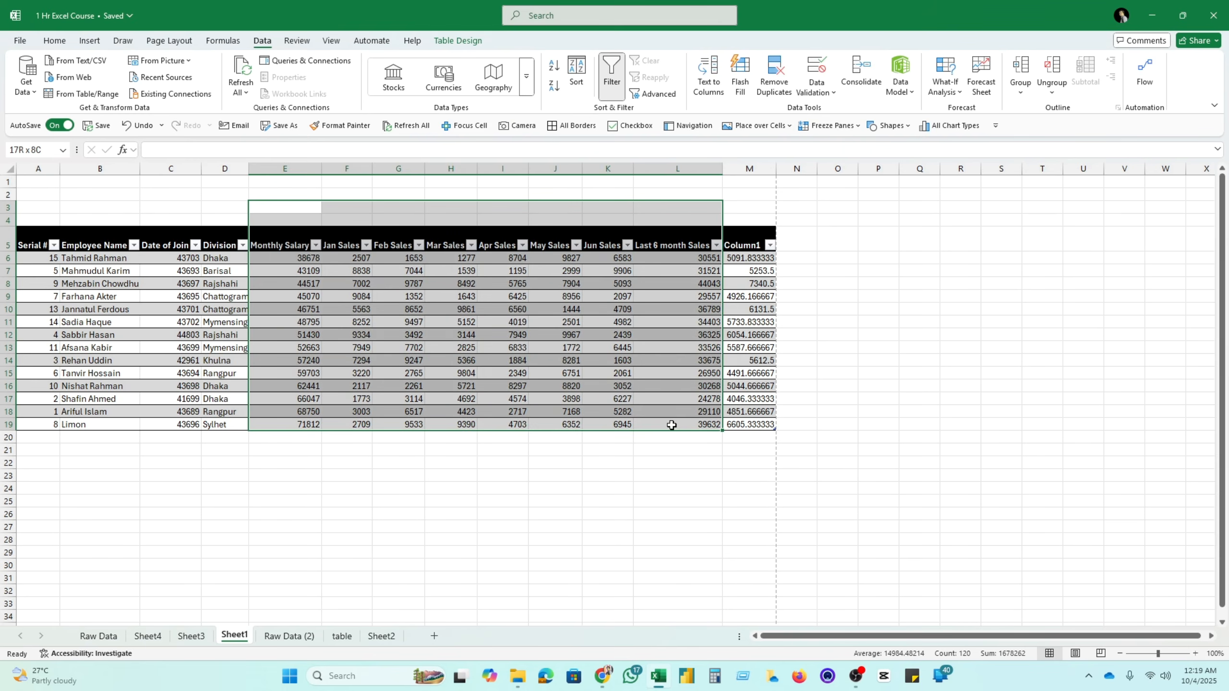
left_click(635, 475)
Open the abc PDF from the desktop to check the printed table, close it, and switch back to Excel
key("super+d")
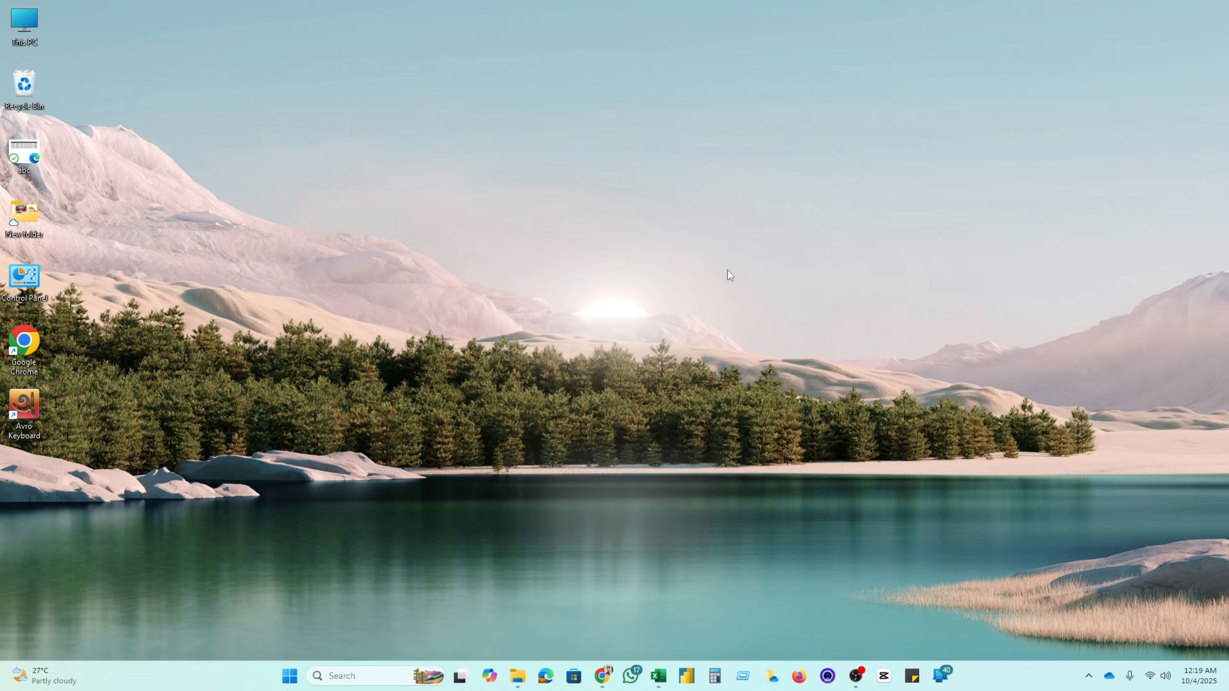
right_click(728, 270)
left_click(772, 326)
double_click(25, 148)
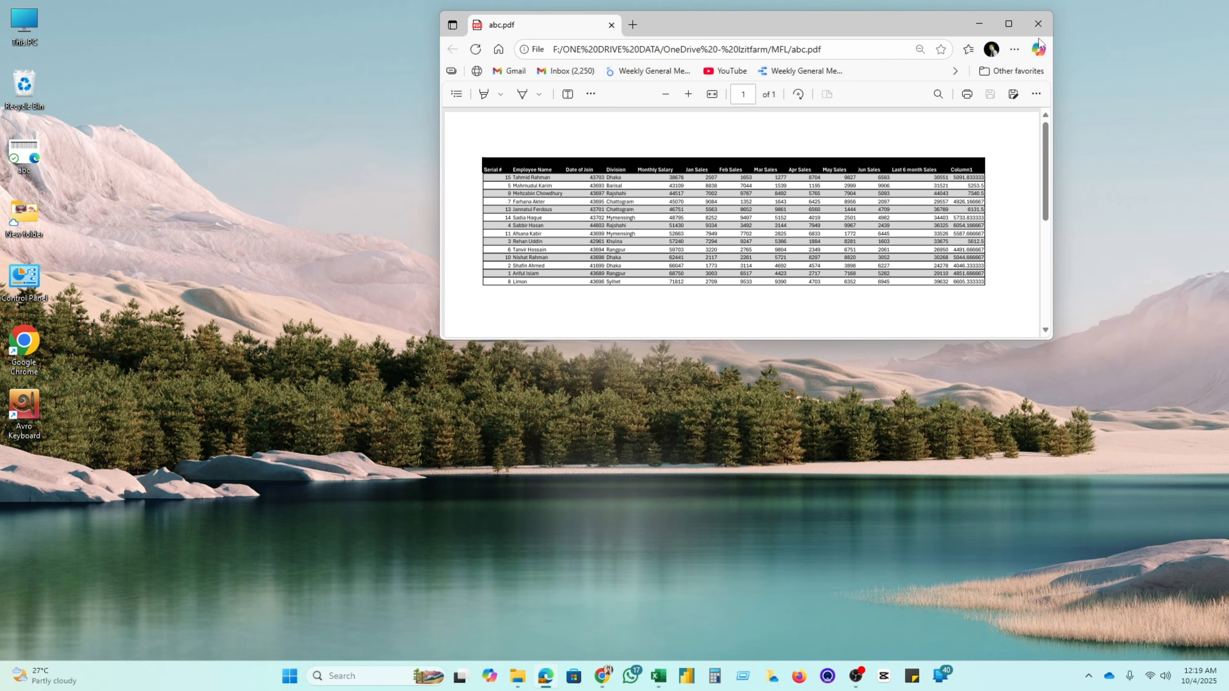
left_click(1038, 23)
left_click(659, 676)
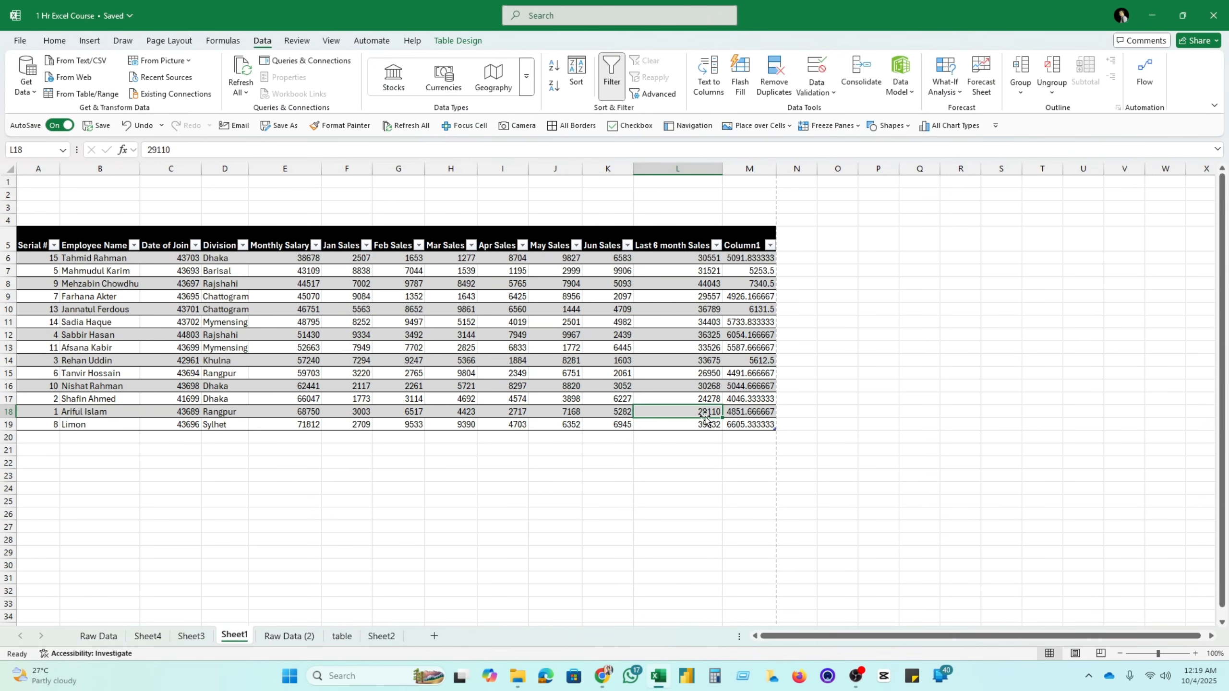
left_click(589, 522)
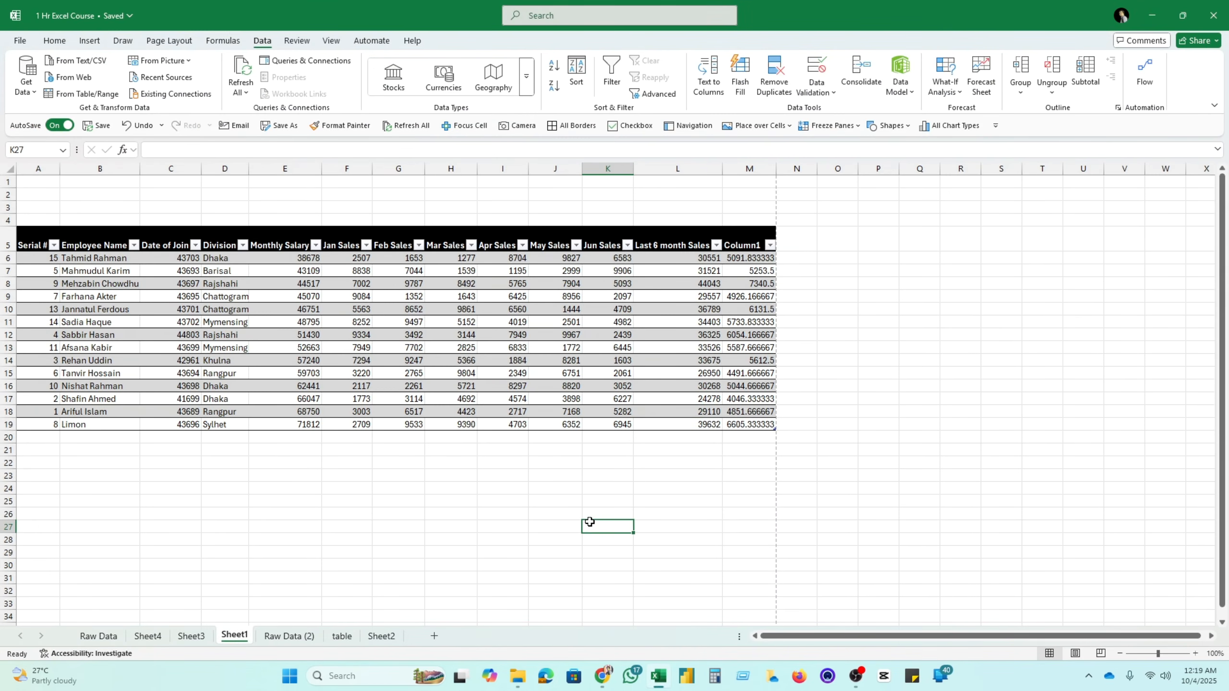